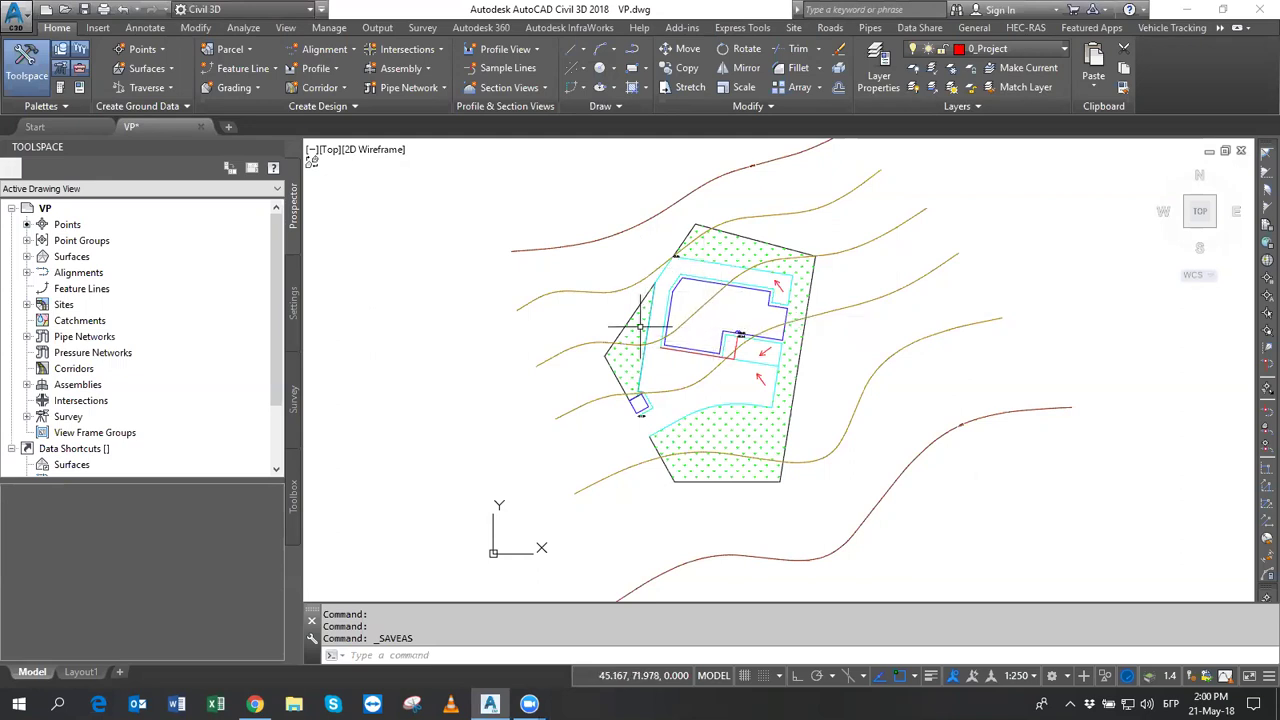
# Pan and zoom around the site to frame the building and the whole lot.
pyautogui.scroll(3, 673, 375)
pyautogui.moveTo(737, 274)
pyautogui.mouseDown(button='middle')
pyautogui.moveTo(706, 372)
pyautogui.moveTo(705, 348)
pyautogui.mouseUp(button='middle')
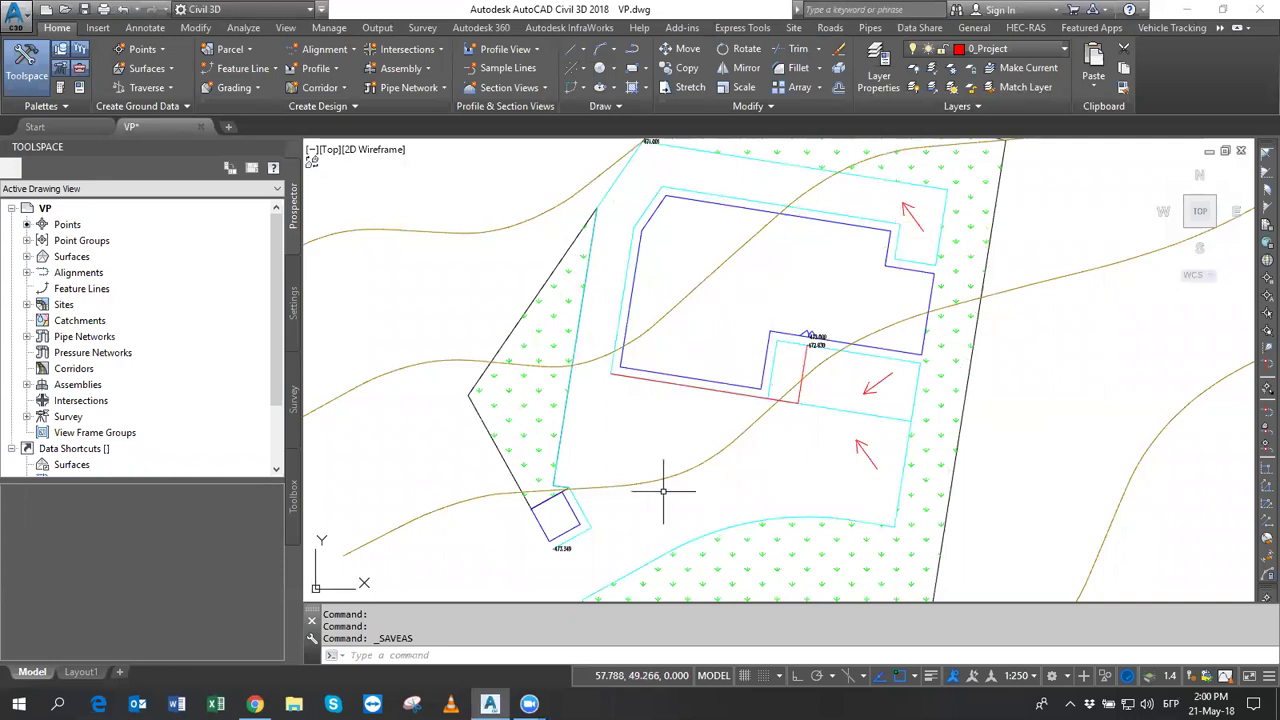
pyautogui.moveTo(657, 480); pyautogui.dragTo(668, 431, button='middle')
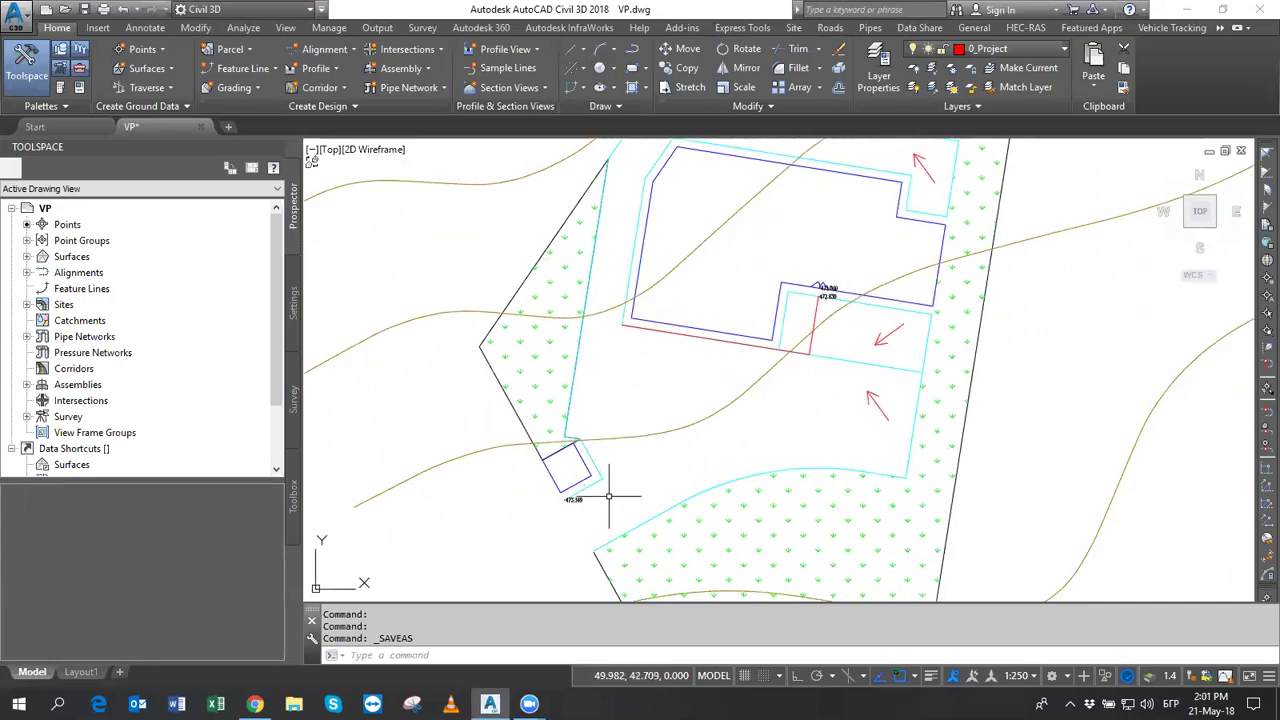
pyautogui.scroll(-2, 586, 500)
pyautogui.moveTo(663, 443); pyautogui.dragTo(671, 489, button='middle')
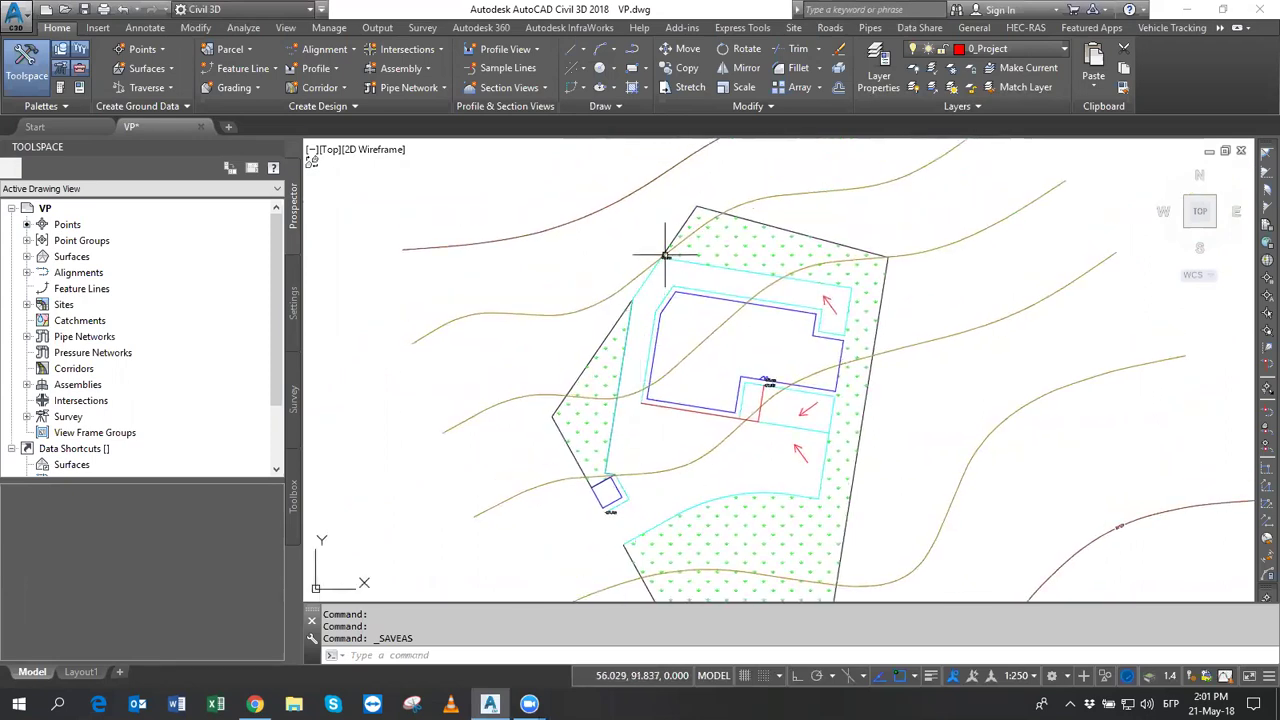
pyautogui.scroll(4, 663, 262)
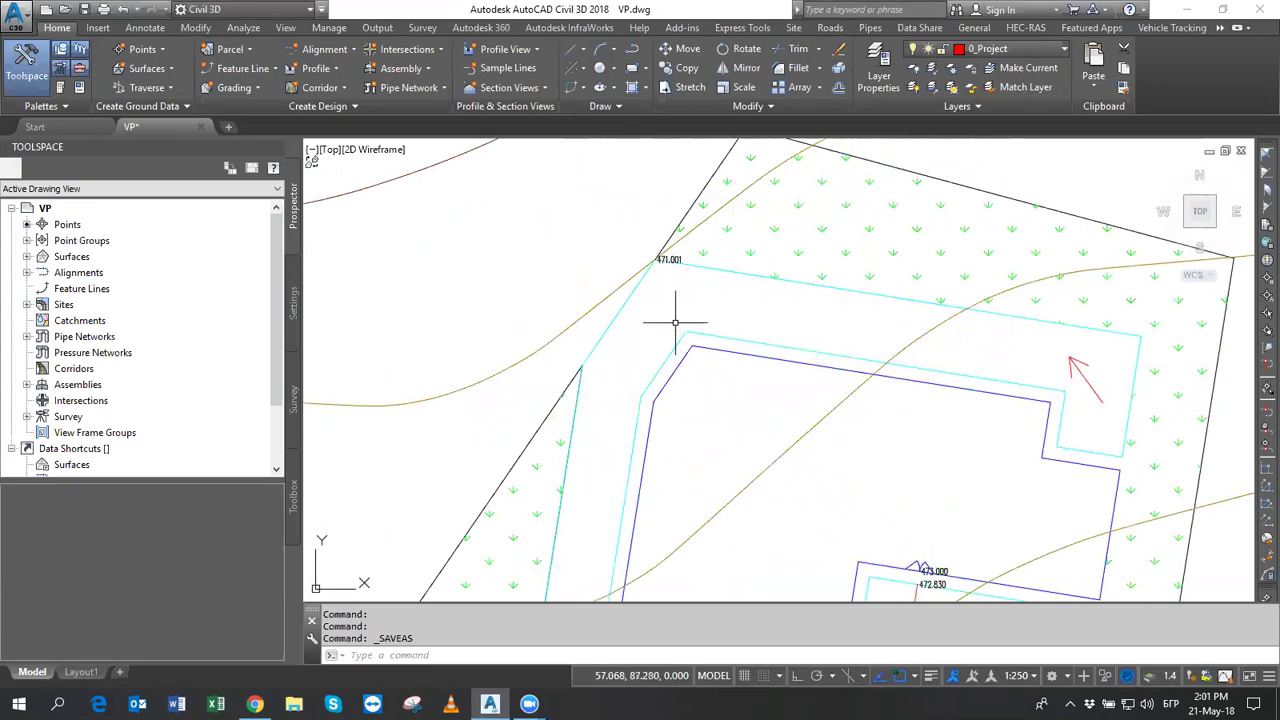
pyautogui.scroll(-4, 678, 228)
pyautogui.moveTo(703, 298); pyautogui.dragTo(620, 394, button='middle')
pyautogui.moveTo(686, 434); pyautogui.dragTo(670, 465, button='middle')
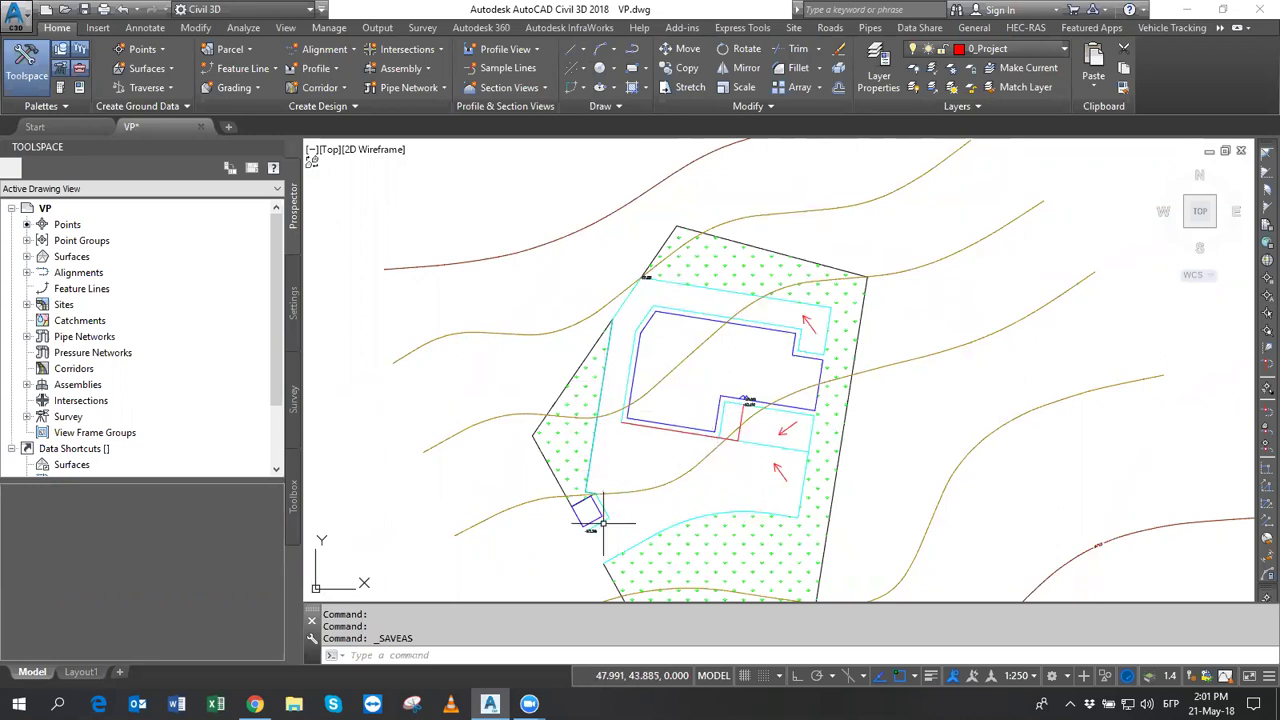
pyautogui.scroll(3, 603, 521)
pyautogui.scroll(6, 610, 519)
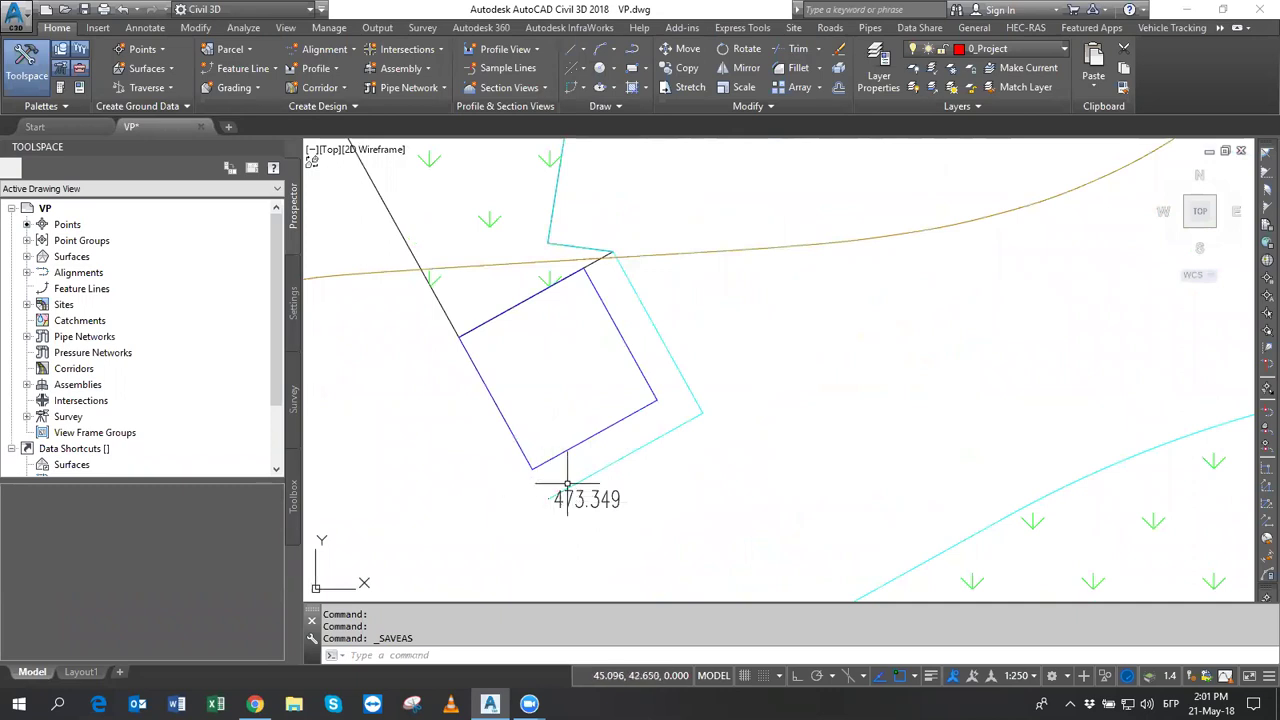
pyautogui.scroll(-5, 567, 484)
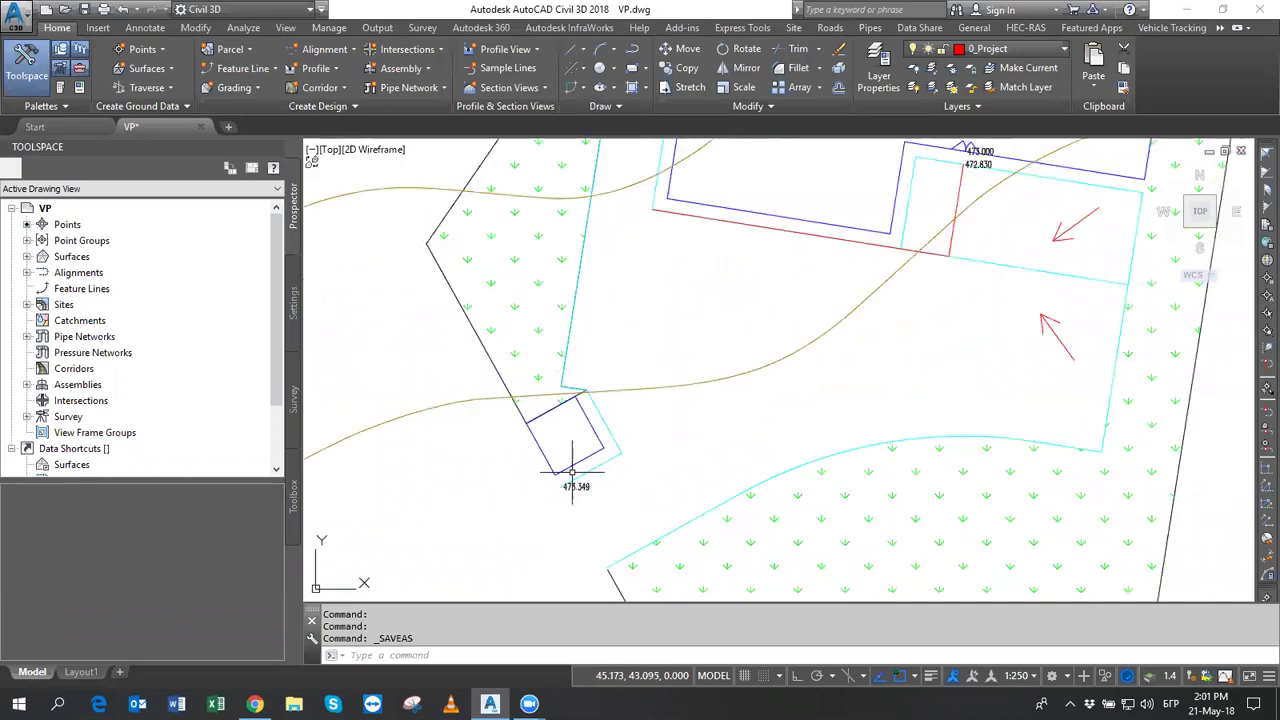
# Inspect the Терен terrain surface in 3D in Object Viewer, orbiting it, then close the viewer.
pyautogui.click(648, 390)
pyautogui.scroll(-5, 680, 360)
pyautogui.rightClick(720, 333)
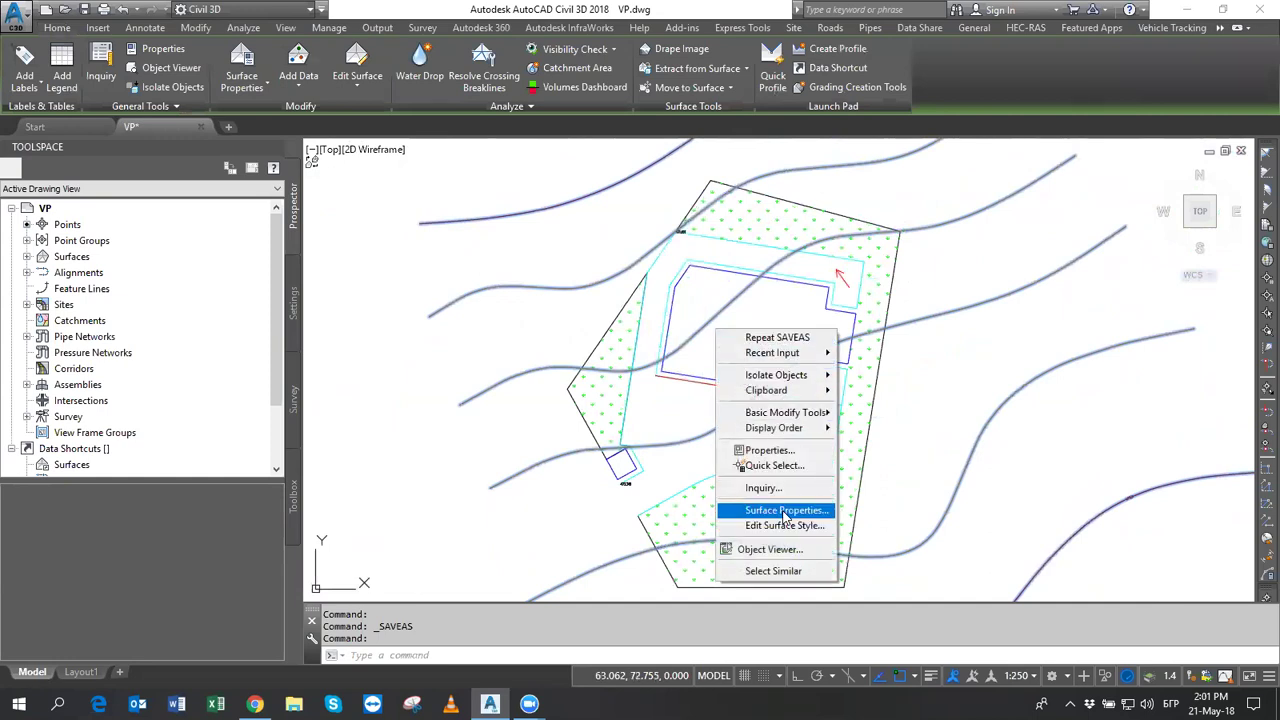
pyautogui.click(771, 551)
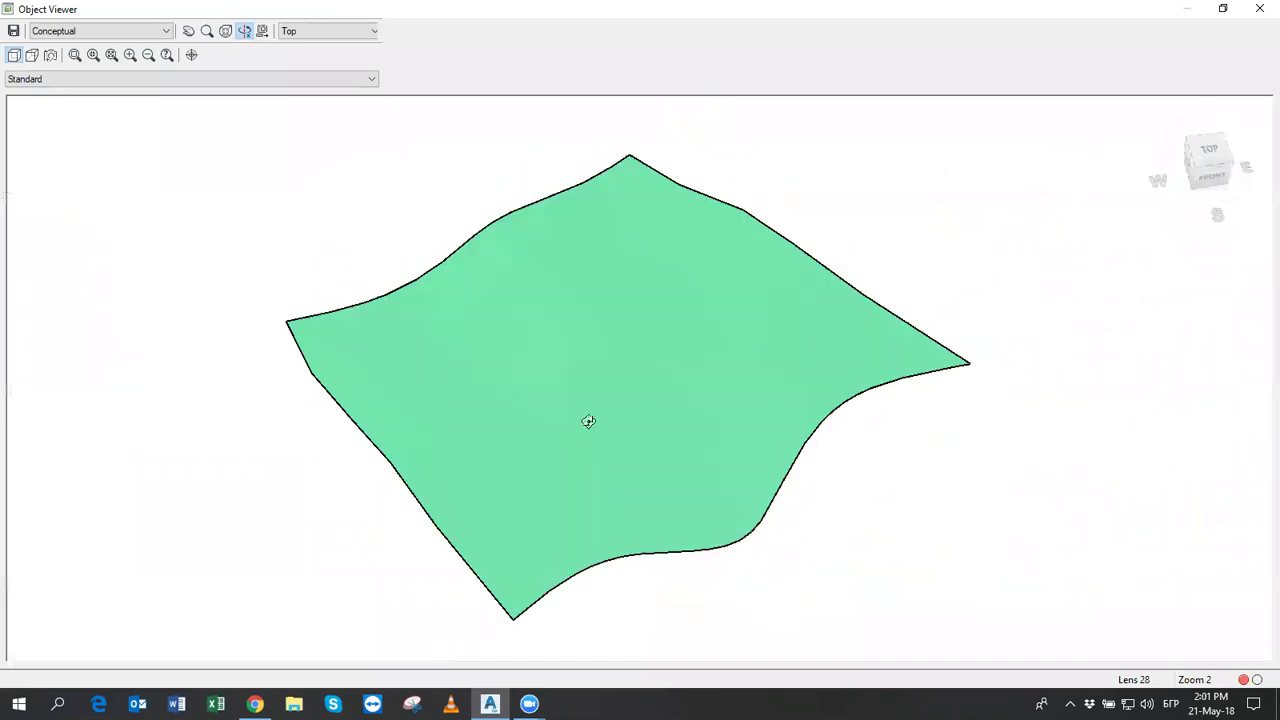
pyautogui.moveTo(588, 421); pyautogui.dragTo(546, 374)
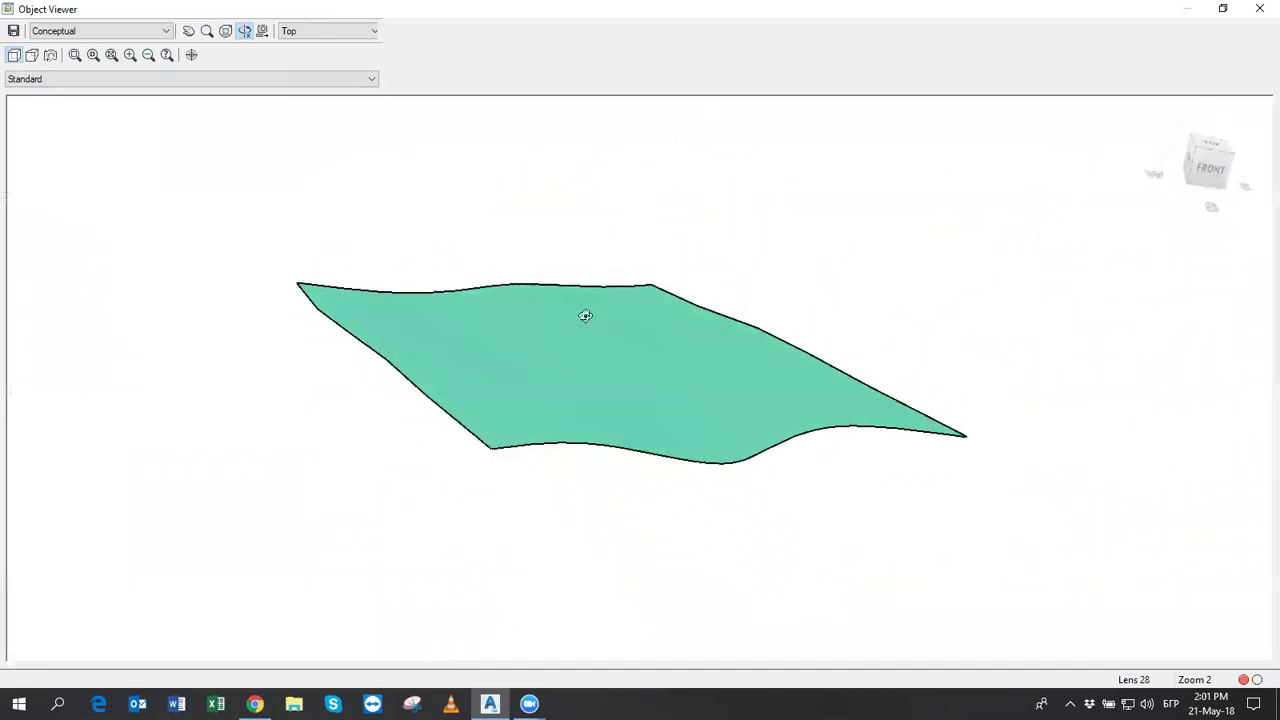
pyautogui.click(1259, 9)
pyautogui.click(27, 256)
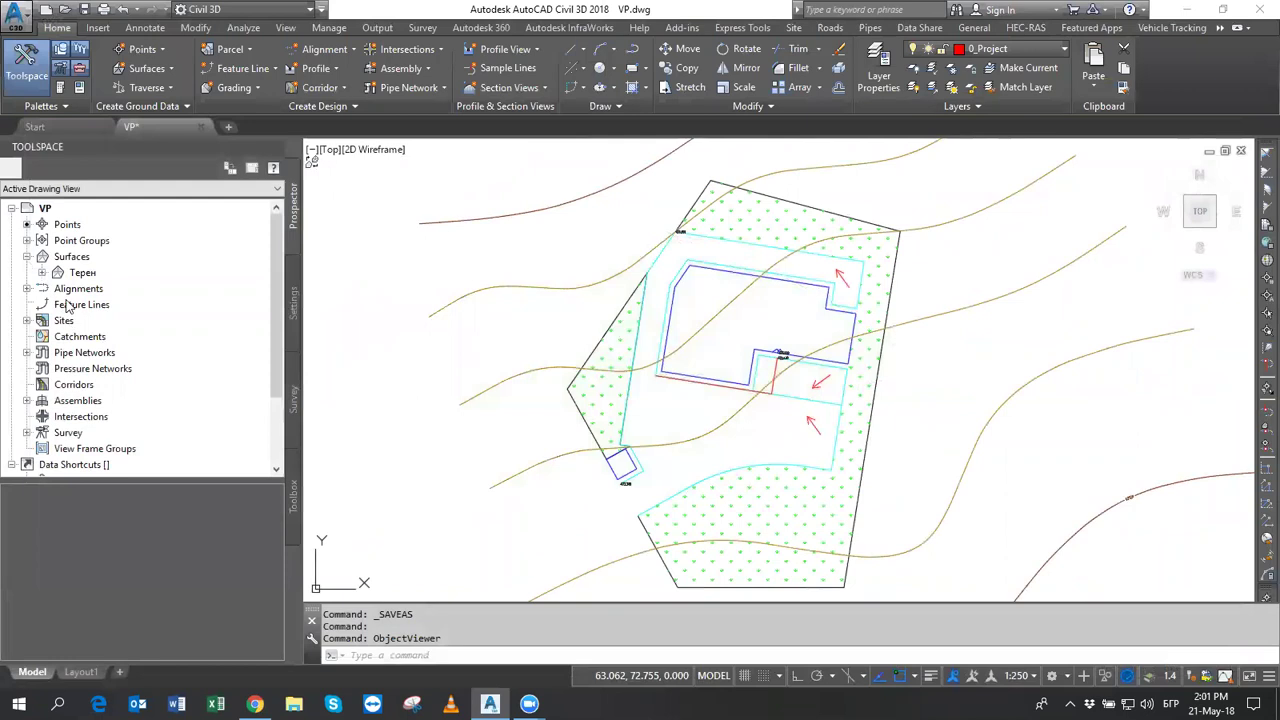
pyautogui.click(72, 272)
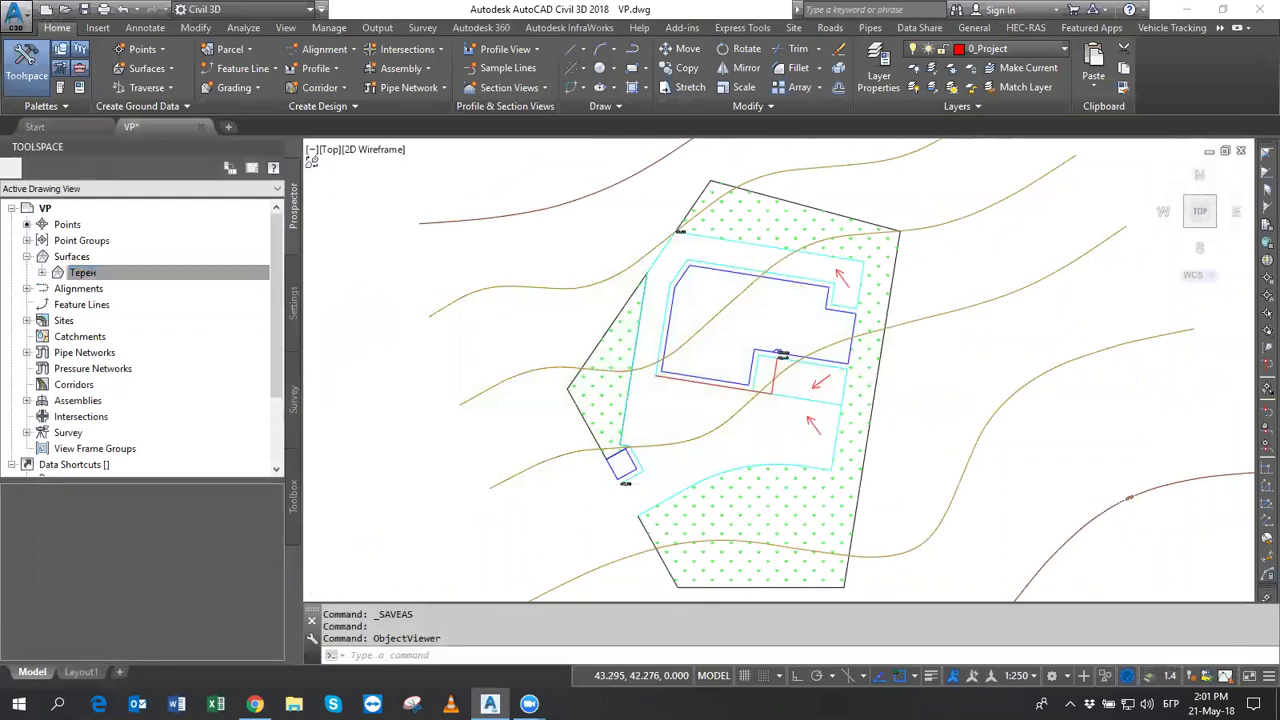
pyautogui.scroll(4, 625, 495)
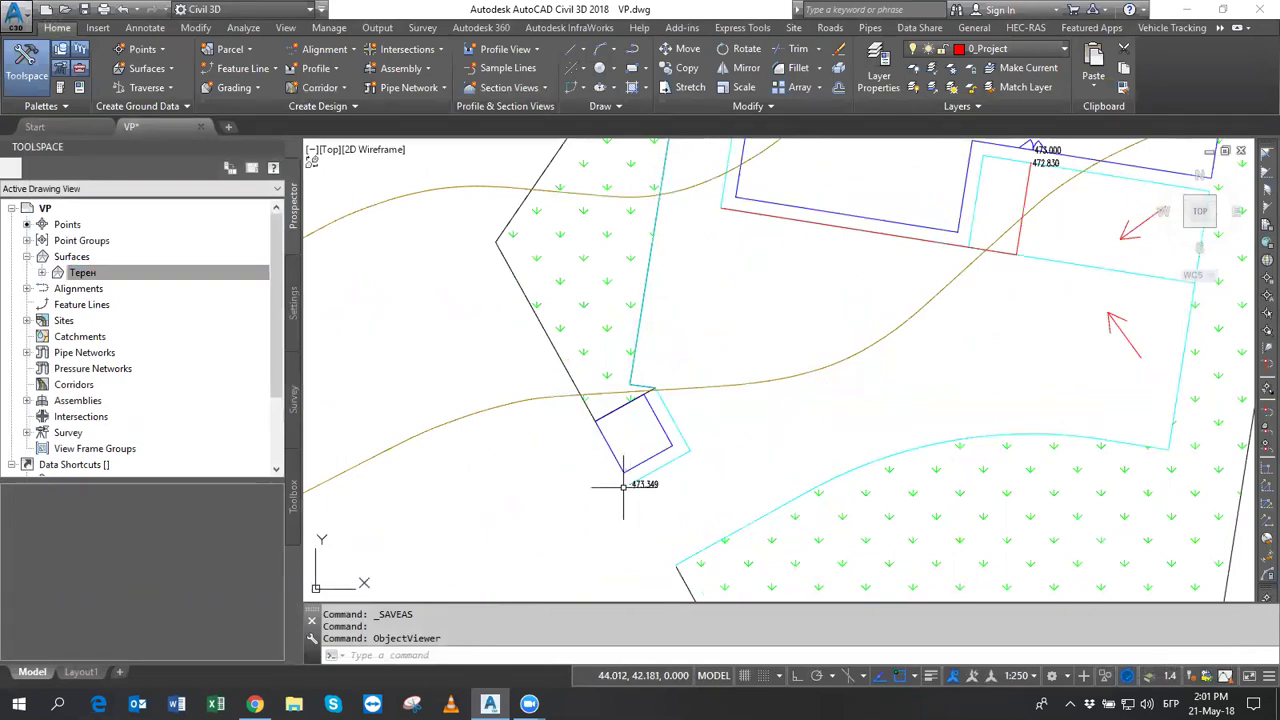
pyautogui.scroll(-4, 743, 408)
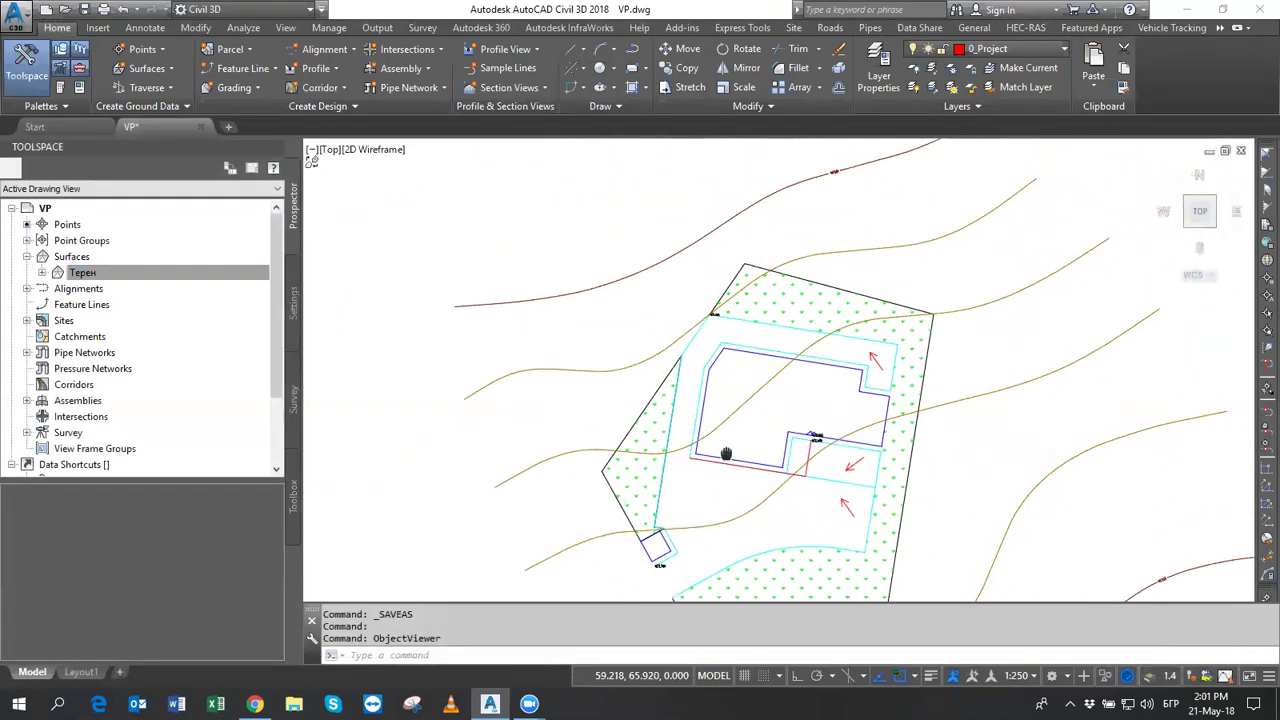
pyautogui.scroll(4, 717, 313)
pyautogui.scroll(2, 717, 313)
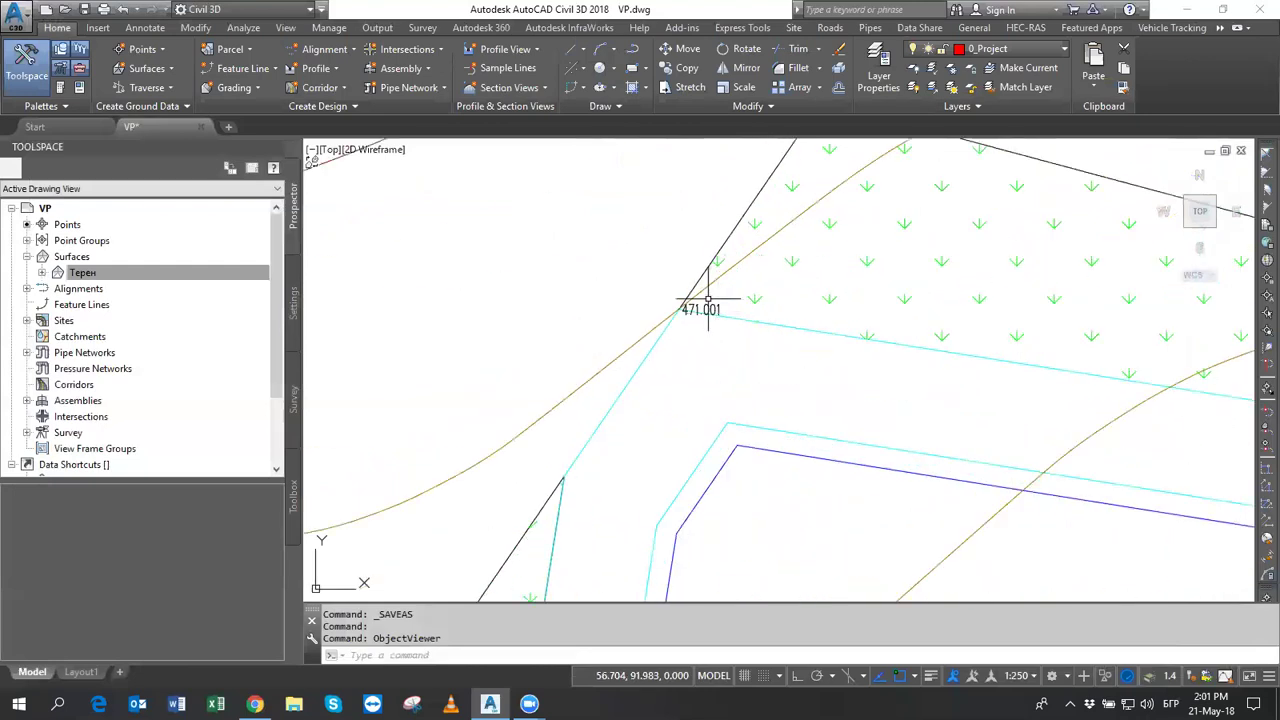
pyautogui.moveTo(708, 298)
pyautogui.scroll(-3, 708, 300)
pyautogui.scroll(1, 508, 349)
pyautogui.scroll(1, 614, 349)
pyautogui.scroll(1, 542, 343)
pyautogui.scroll(2, 550, 344)
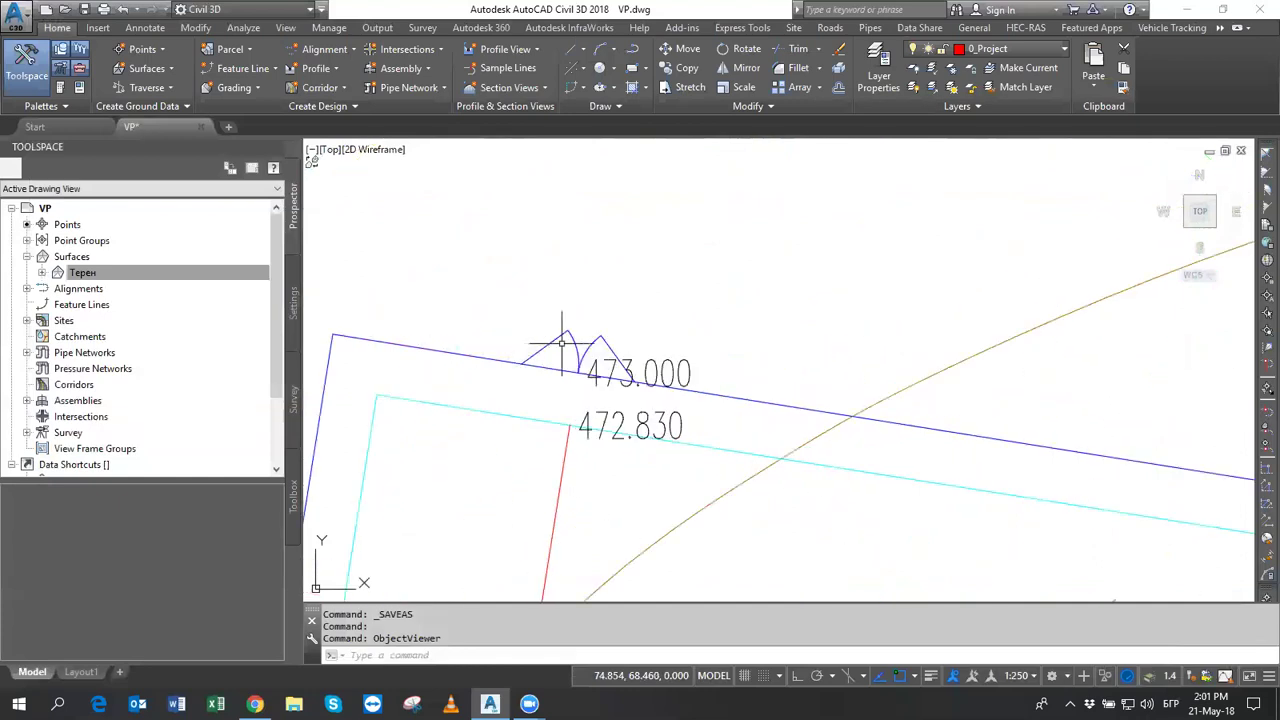
pyautogui.scroll(2, 557, 343)
pyautogui.scroll(-1, 691, 248)
pyautogui.scroll(-2, 786, 271)
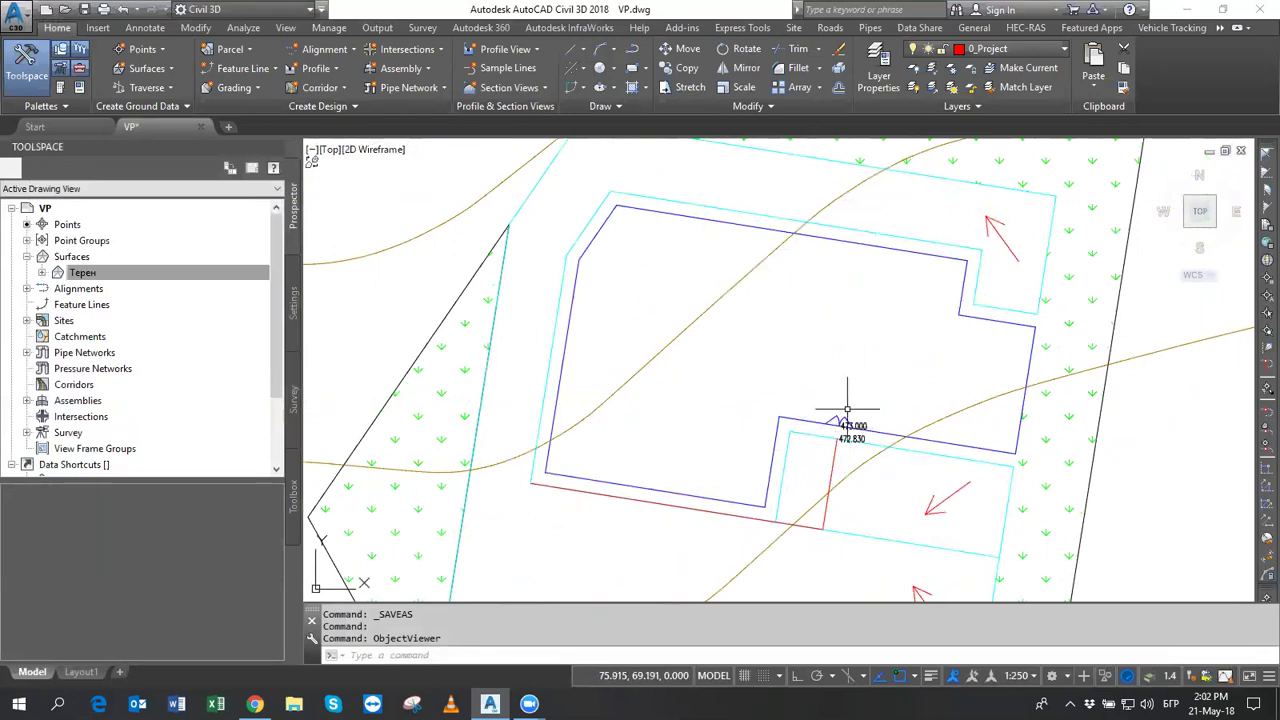
pyautogui.scroll(2, 842, 437)
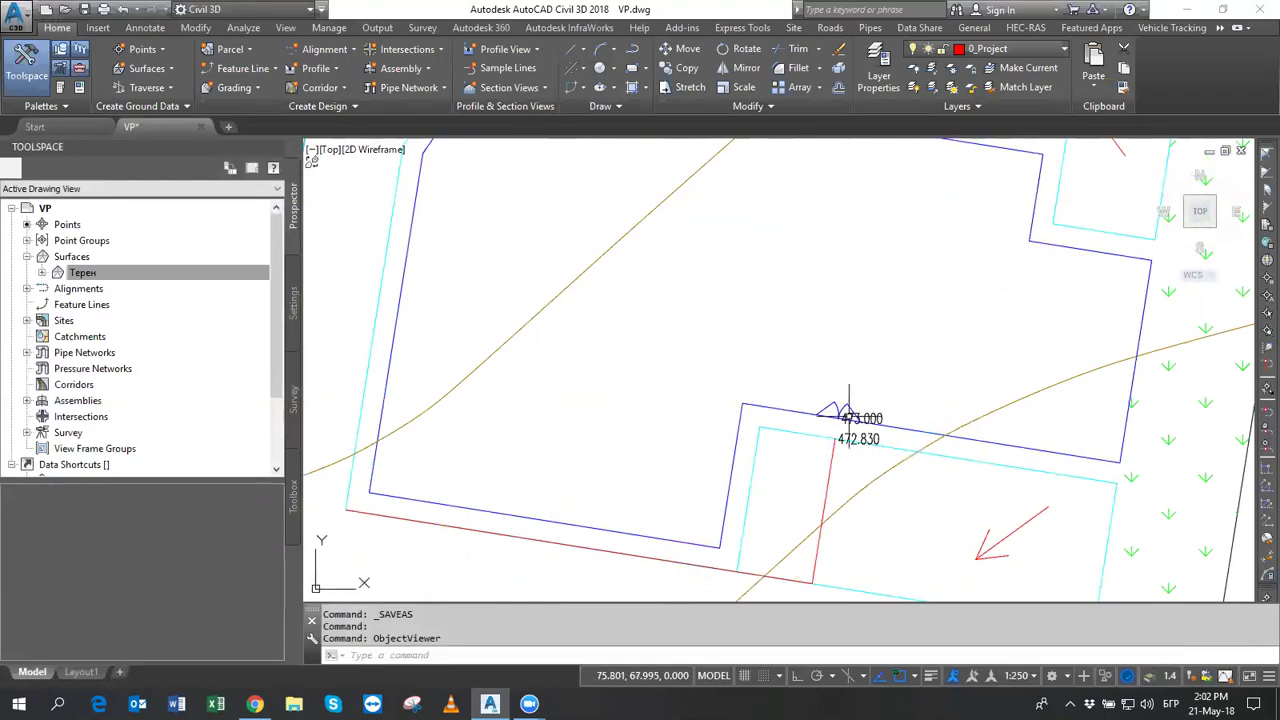
pyautogui.scroll(3, 846, 417)
pyautogui.moveTo(832, 469); pyautogui.dragTo(748, 321, button='middle')
pyautogui.scroll(-3, 748, 330)
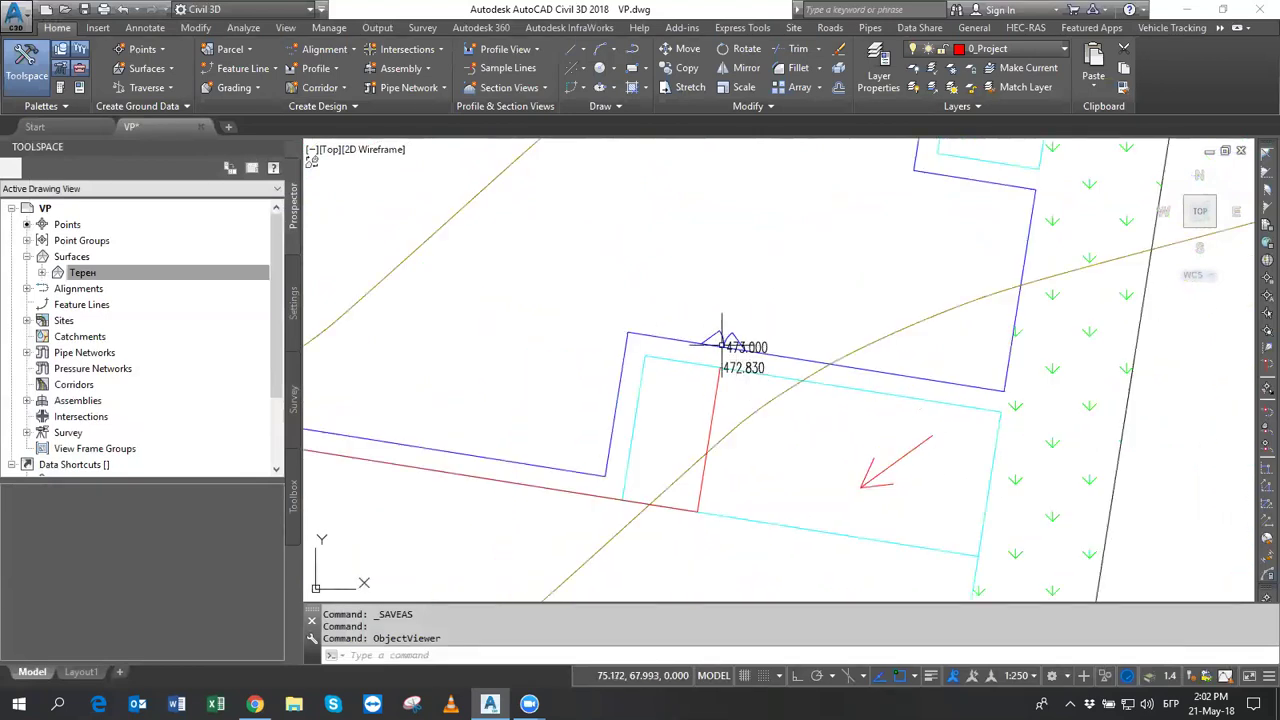
pyautogui.scroll(2, 719, 344)
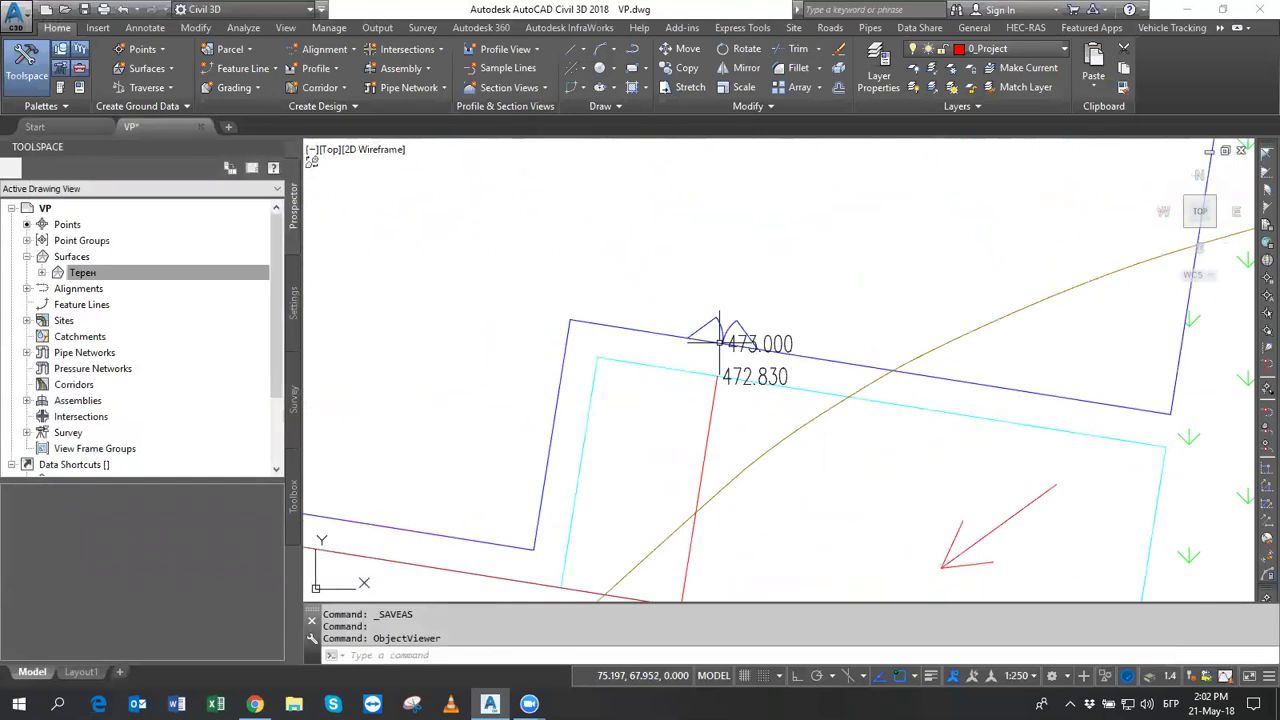
pyautogui.scroll(2, 716, 376)
pyautogui.scroll(2, 717, 457)
pyautogui.scroll(-1, 714, 391)
pyautogui.scroll(1, 706, 337)
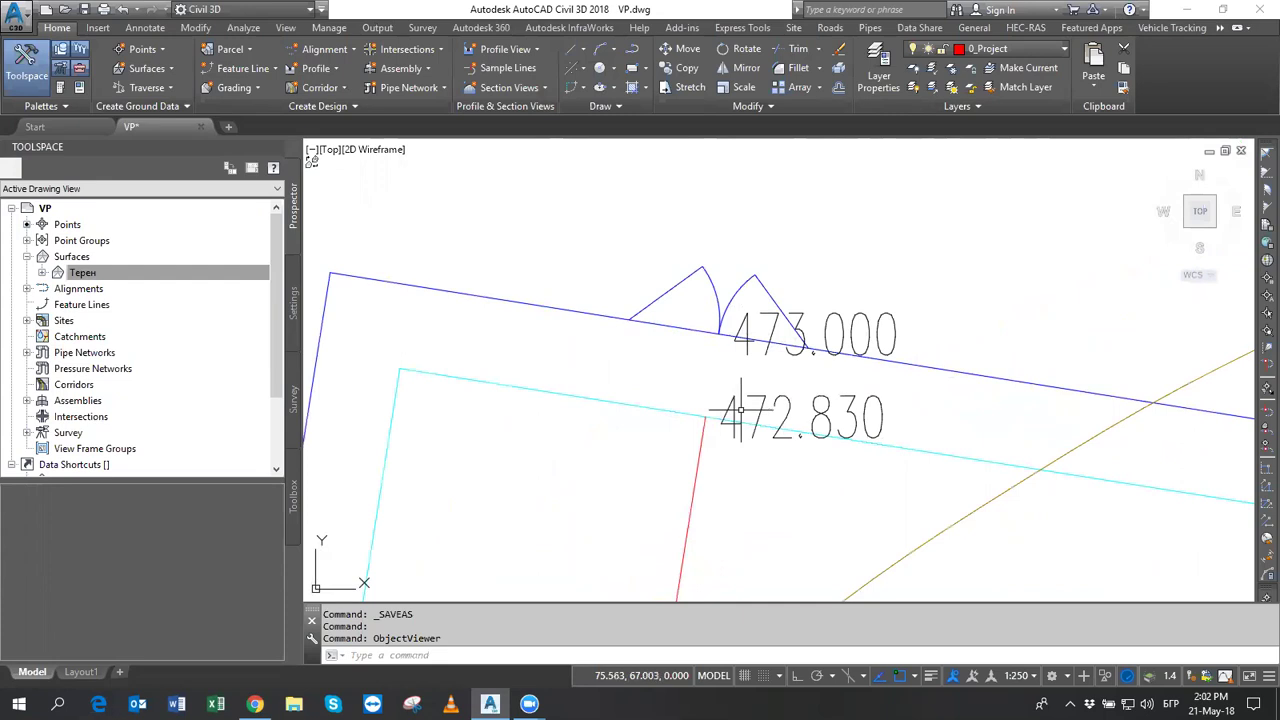
pyautogui.scroll(-3, 748, 402)
pyautogui.scroll(-2, 737, 409)
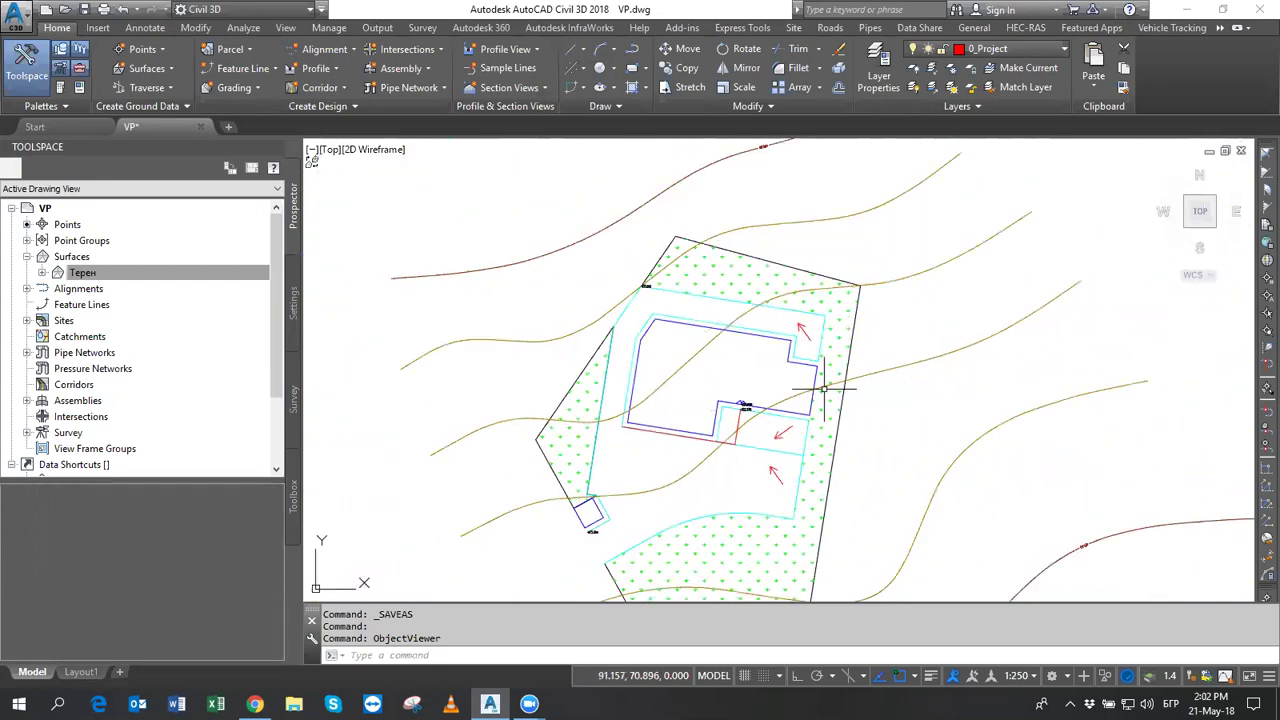
pyautogui.click(781, 483)
pyautogui.scroll(4, 775, 472)
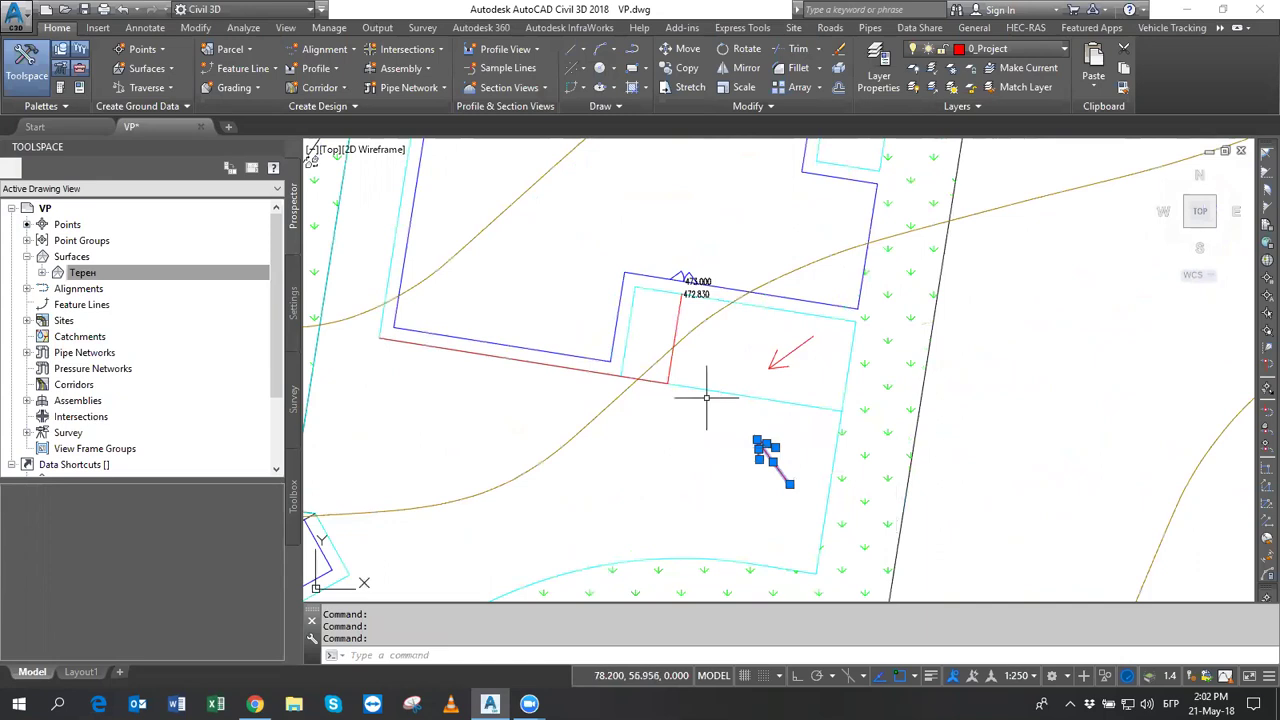
pyautogui.moveTo(700, 414); pyautogui.dragTo(746, 479, button='middle')
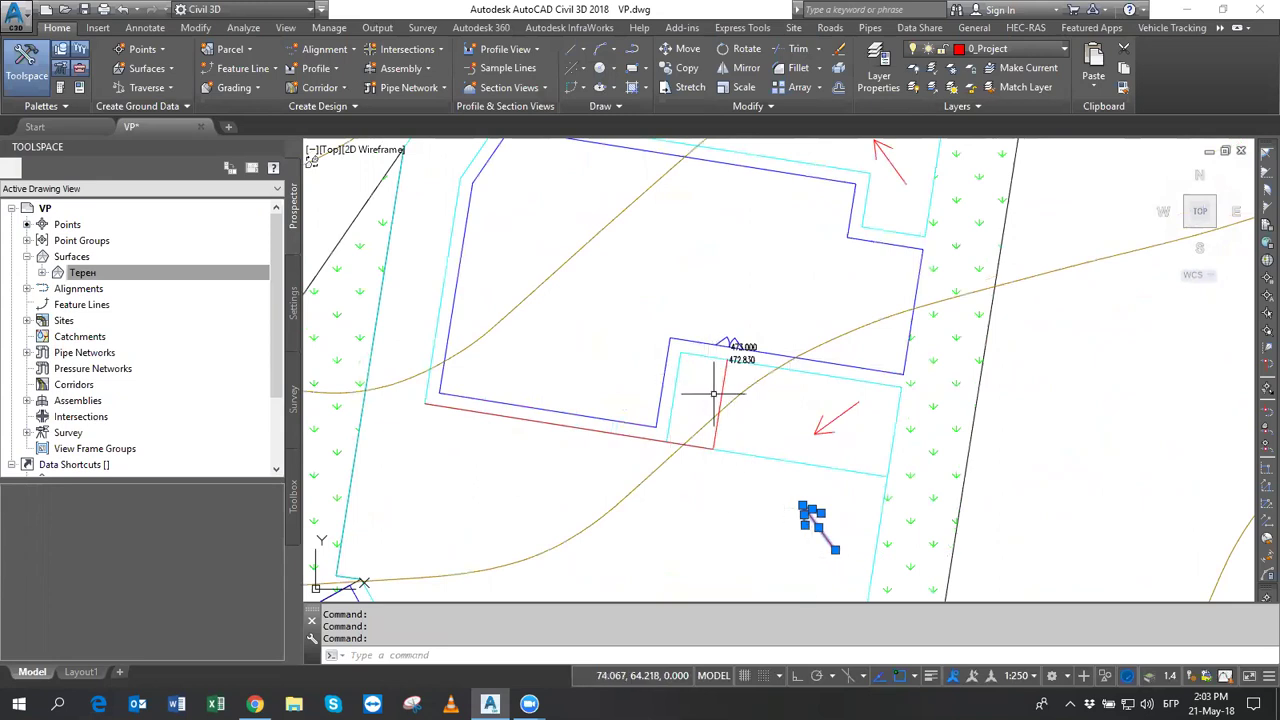
pyautogui.moveTo(713, 393)
pyautogui.moveTo(713, 411)
pyautogui.mouseDown(button='middle')
pyautogui.moveTo(720, 440)
pyautogui.moveTo(765, 429)
pyautogui.mouseUp(button='middle')
pyautogui.scroll(-2, 720, 440)
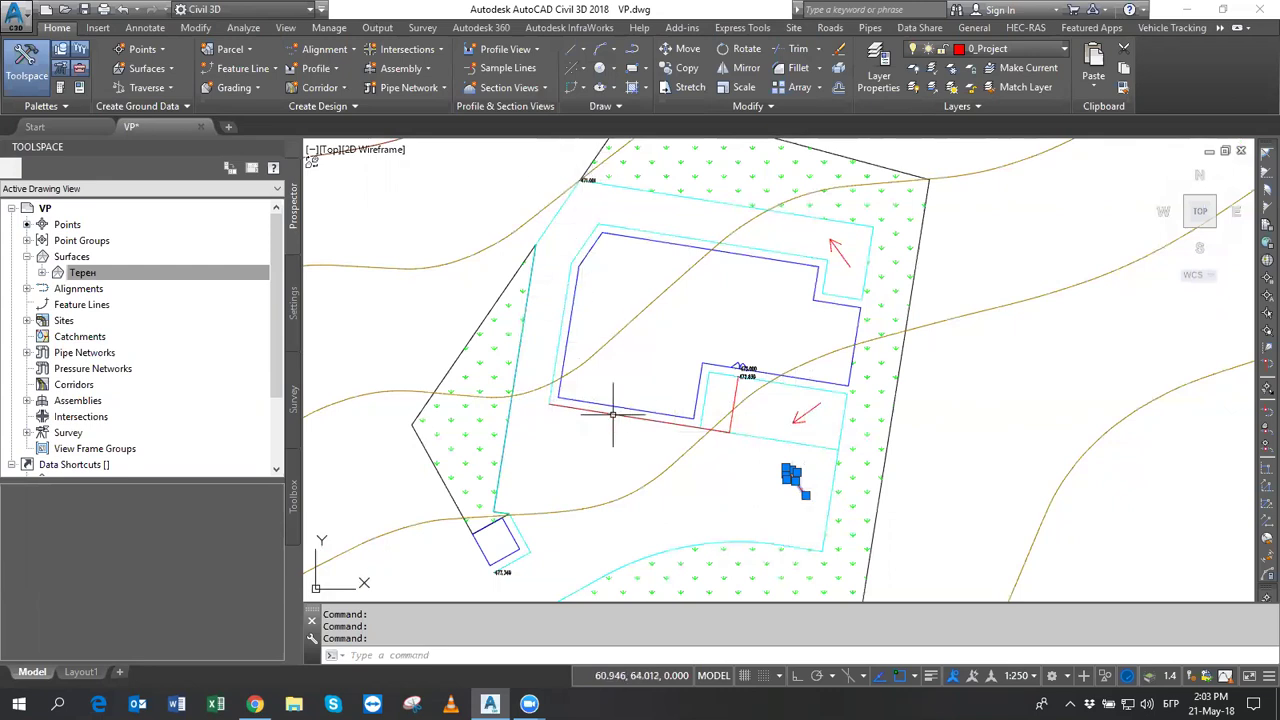
pyautogui.scroll(-2, 610, 435)
pyautogui.press('Escape')
pyautogui.moveTo(704, 440); pyautogui.dragTo(720, 440, button='middle')
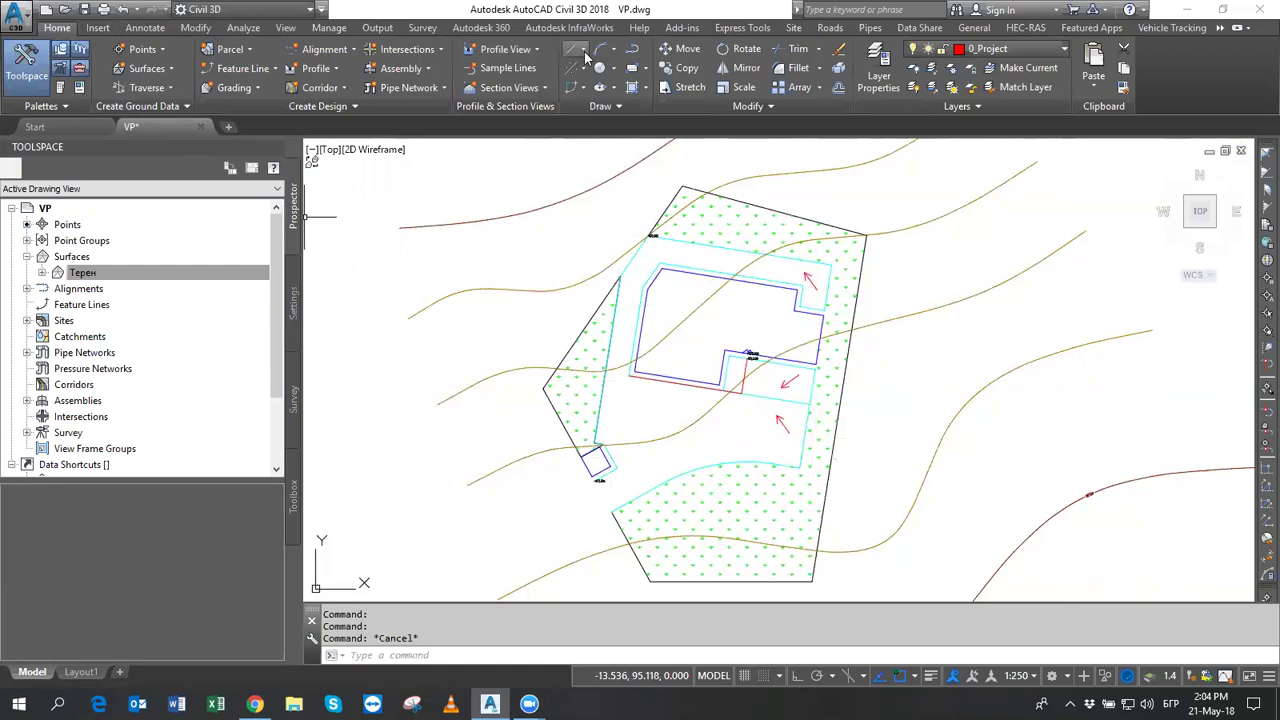
# Draw a line by point objects from the small square's point to the lot's top corner point.
pyautogui.click(584, 50)
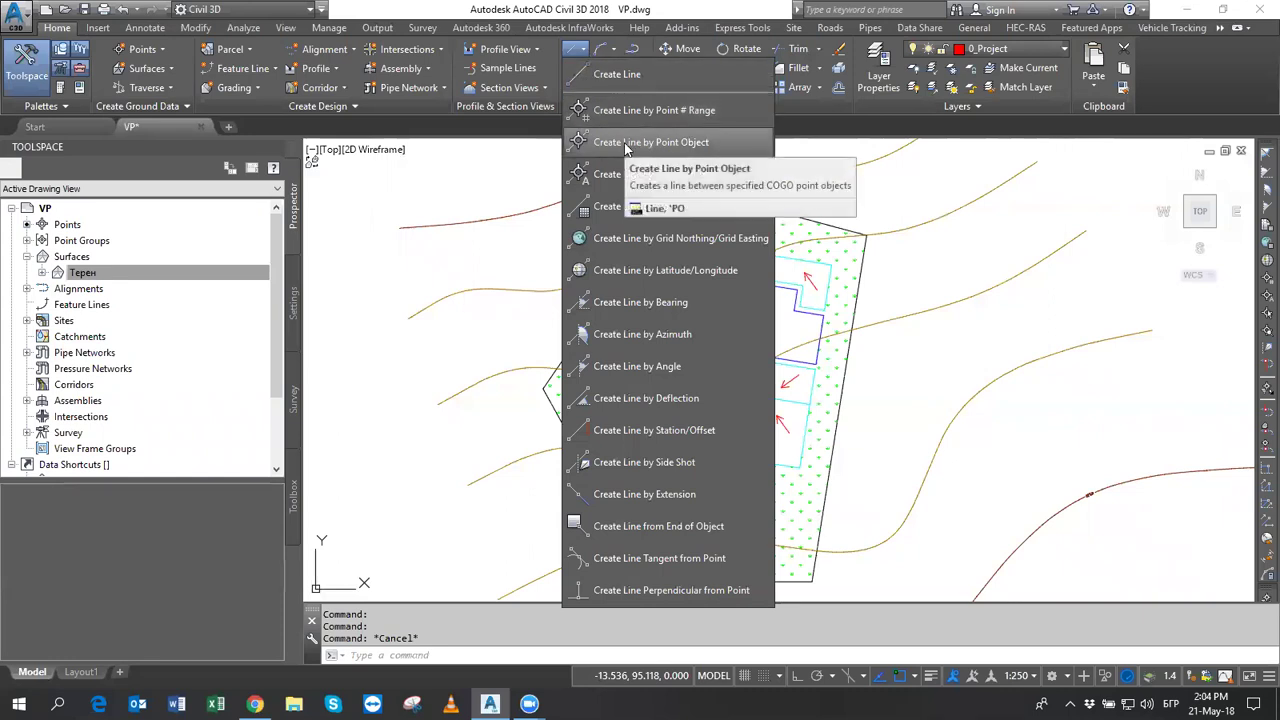
pyautogui.click(690, 145)
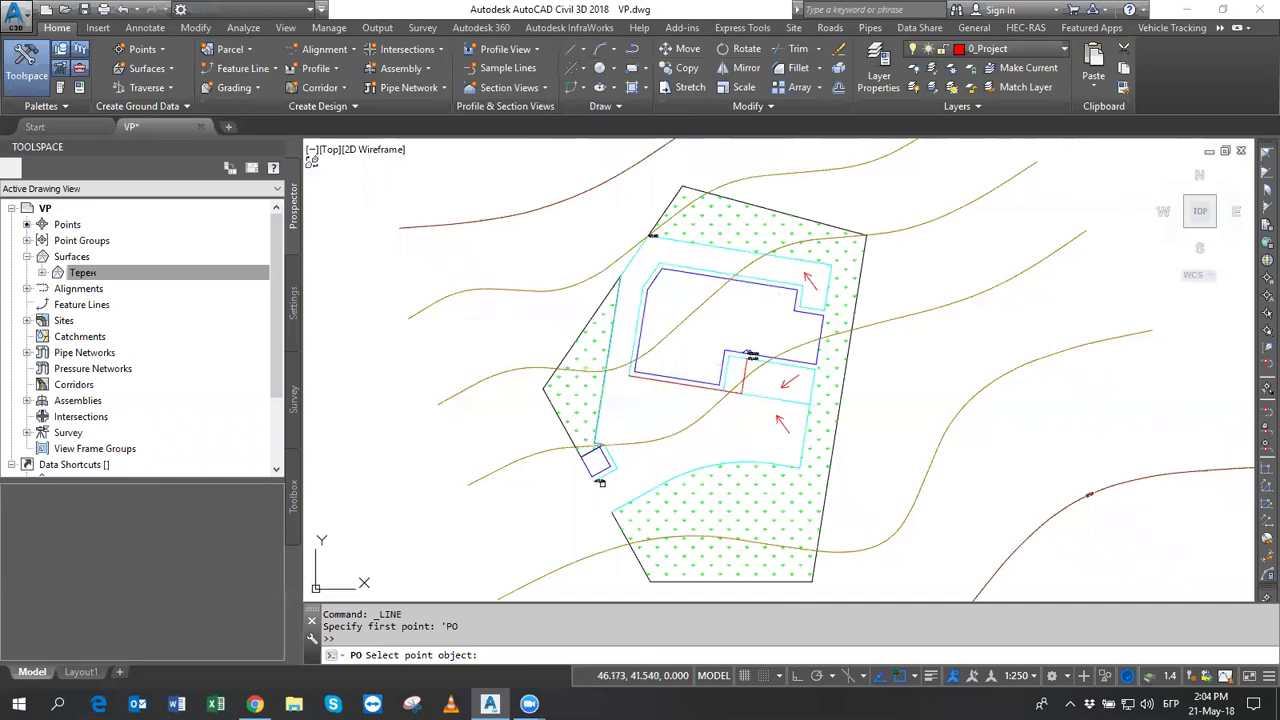
pyautogui.click(606, 462)
pyautogui.click(654, 235)
pyautogui.press('Escape')
pyautogui.press('Escape')
pyautogui.press('Escape')
# Open the Properties palette for the new west-side line.
pyautogui.click(619, 374)
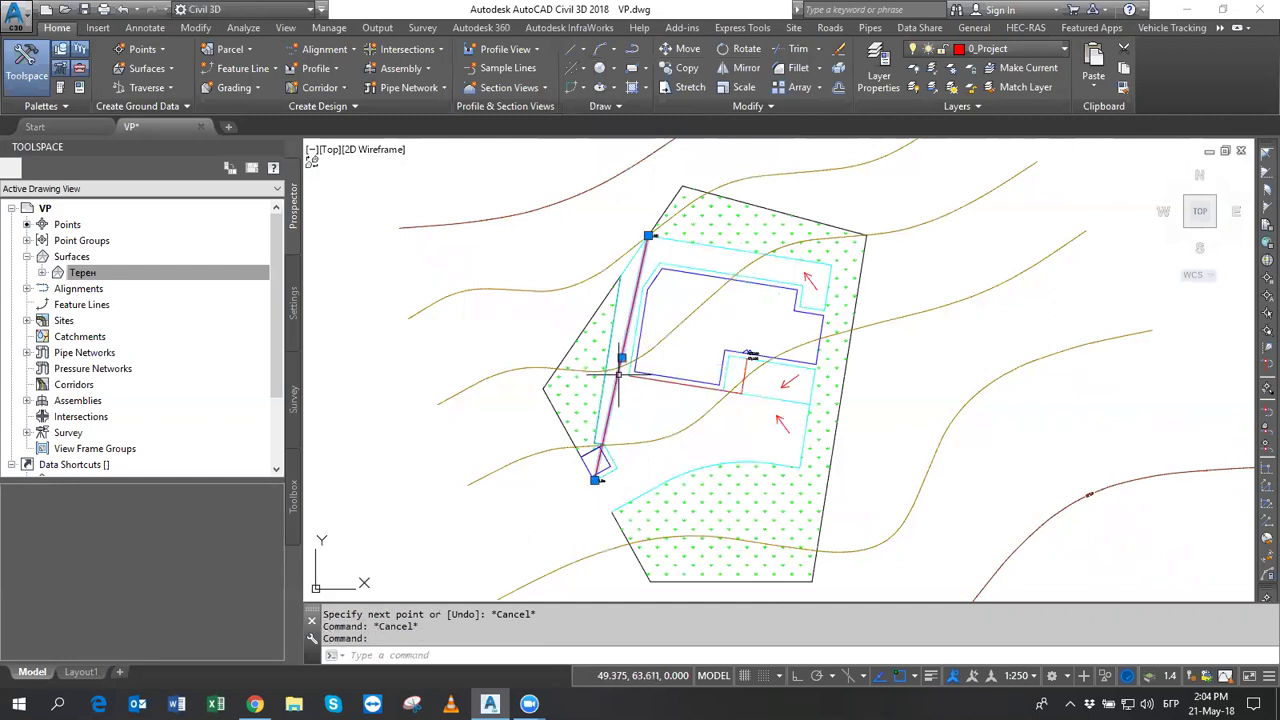
pyautogui.rightClick(586, 301)
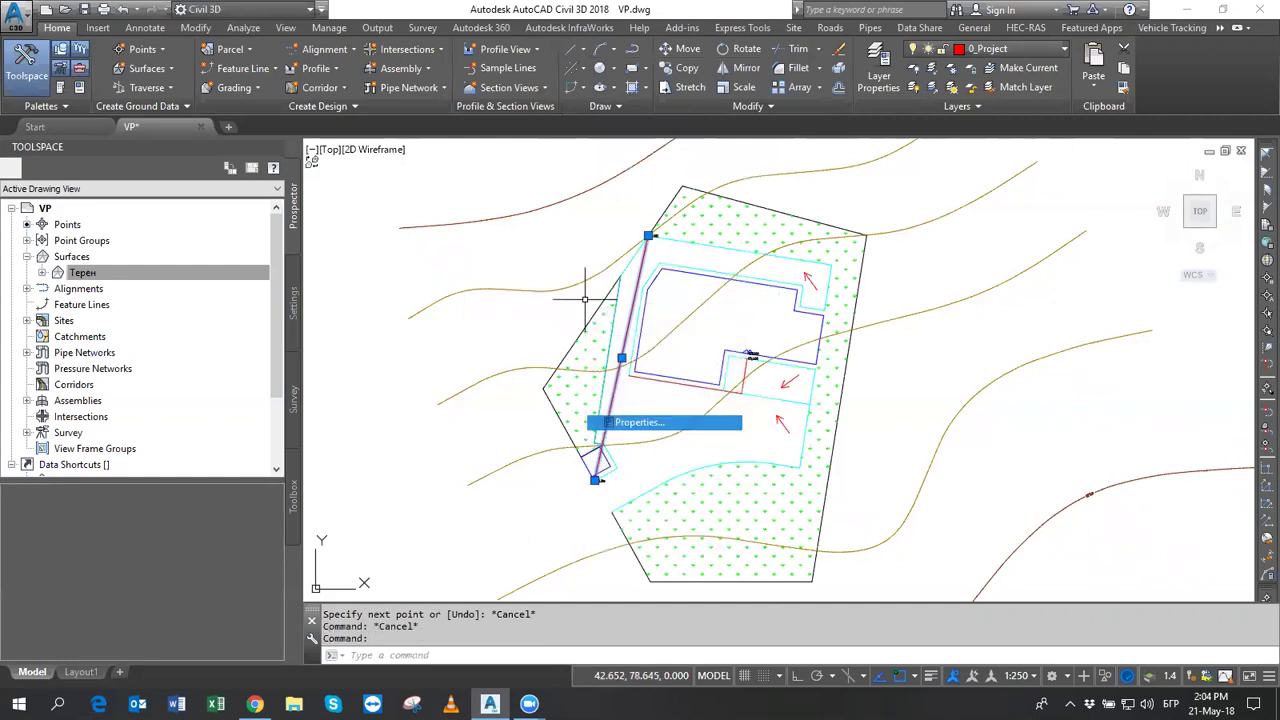
pyautogui.click(628, 422)
# Set the line's elevations from 473.349 at the start to 471.001 at the end, then close Properties.
pyautogui.click(321, 434)
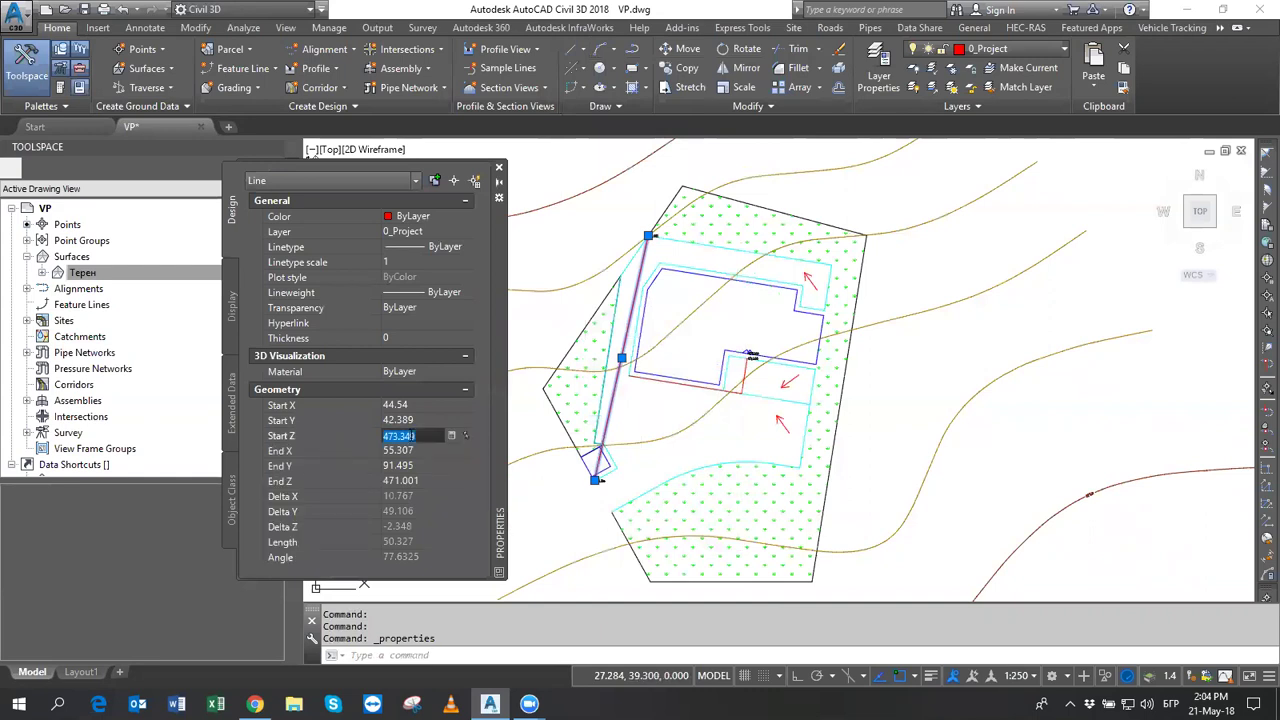
pyautogui.click(360, 480)
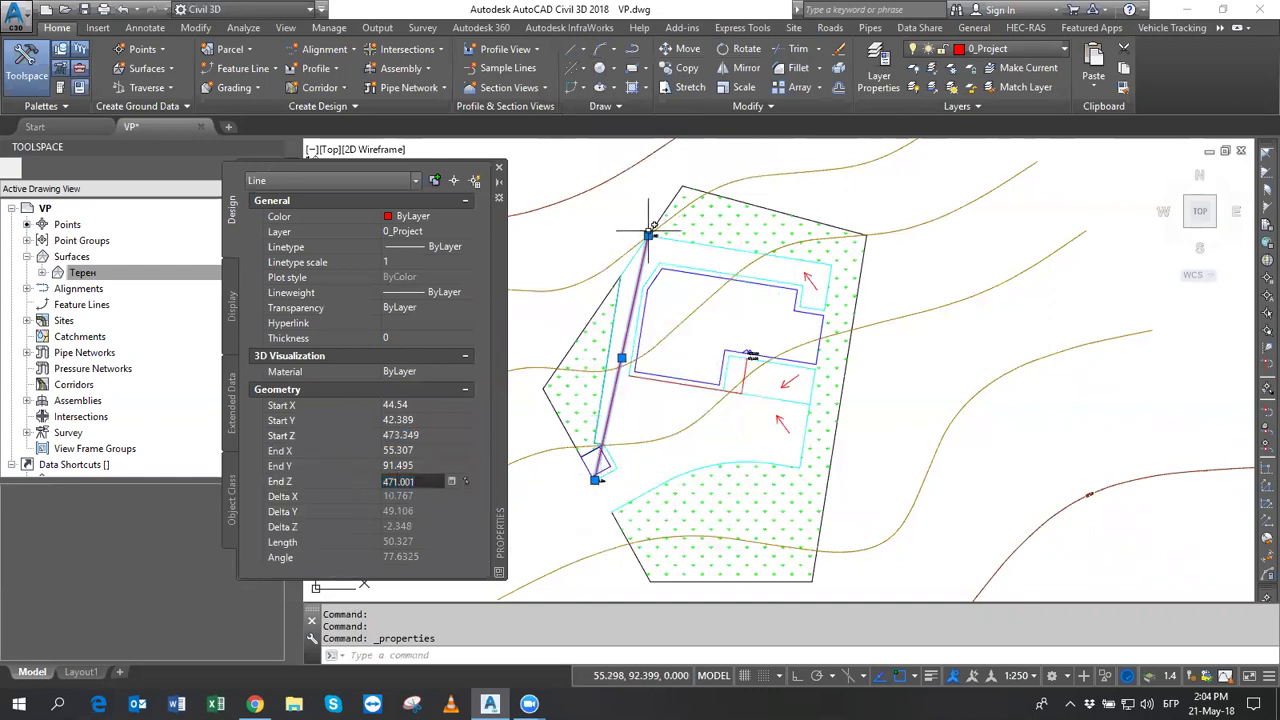
pyautogui.click(499, 167)
# Clear the selection and window-select the polyline south of the building.
pyautogui.press('Escape')
pyautogui.press('Escape')
pyautogui.click(672, 384)
pyautogui.click(674, 382)
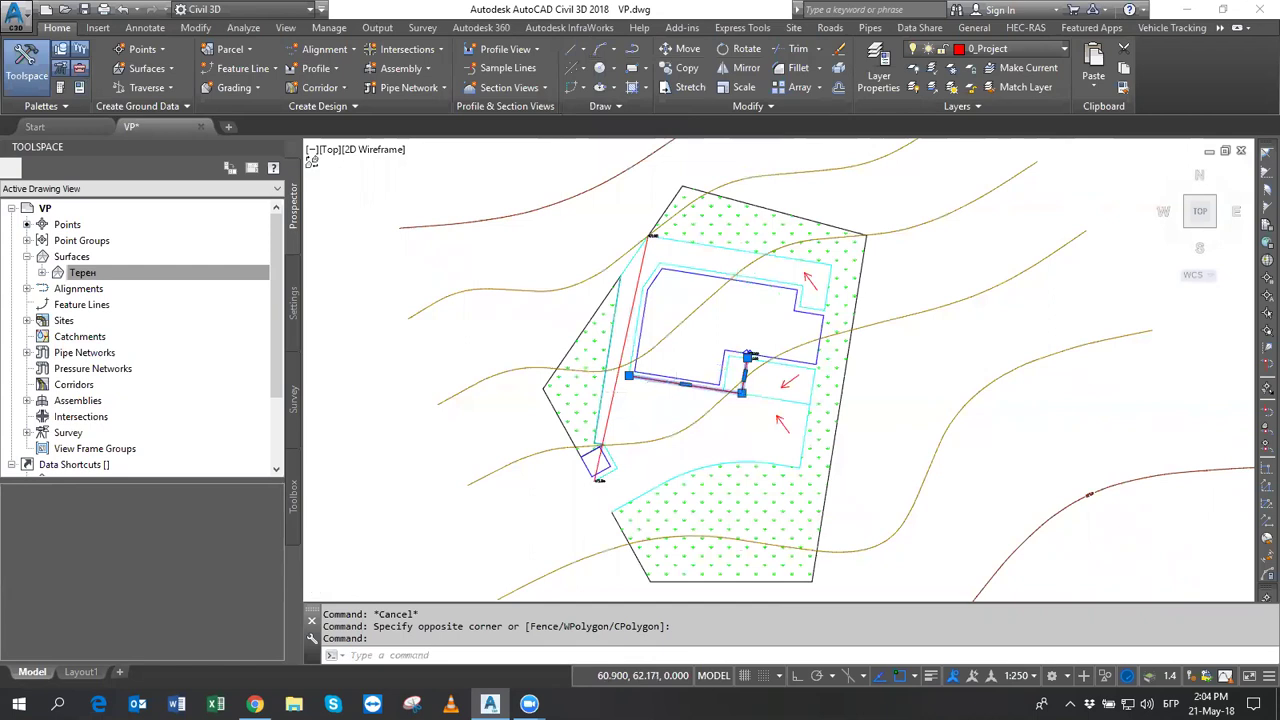
# Open the southern polyline's properties, confirm its 472.83 elevation, and pan to its west end.
pyautogui.scroll(2, 676, 380)
pyautogui.rightClick(711, 337)
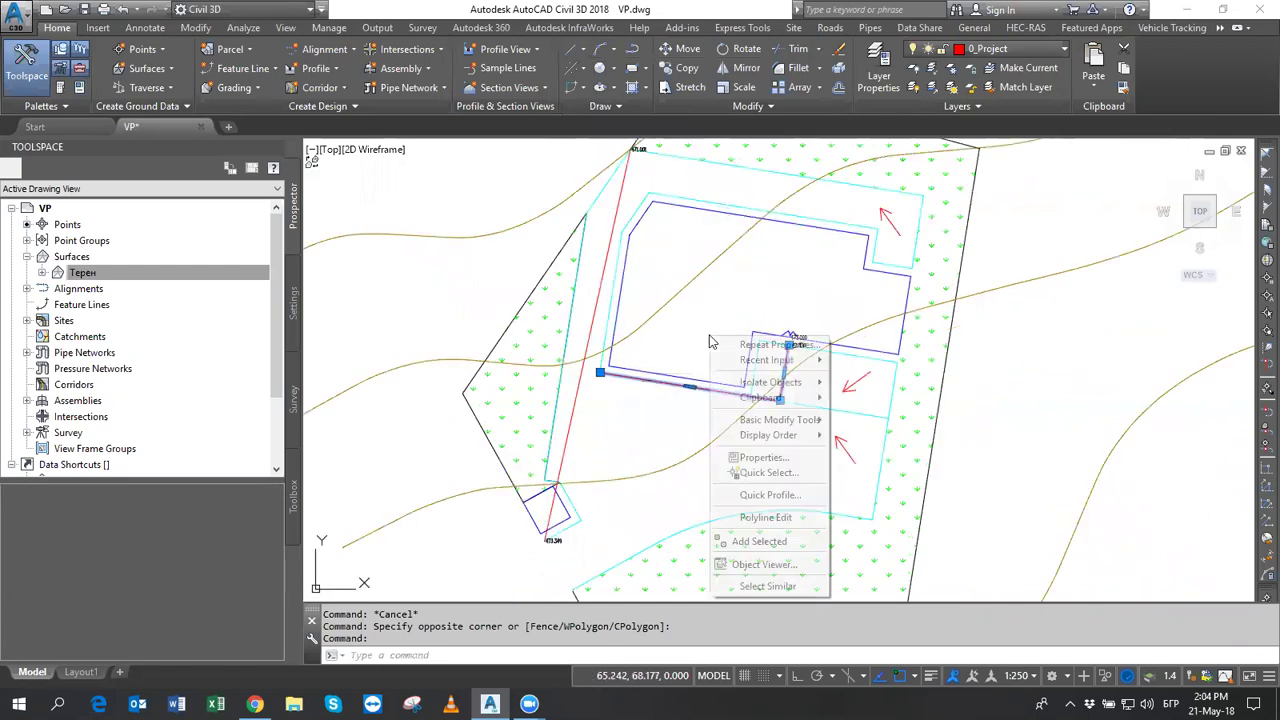
pyautogui.click(763, 457)
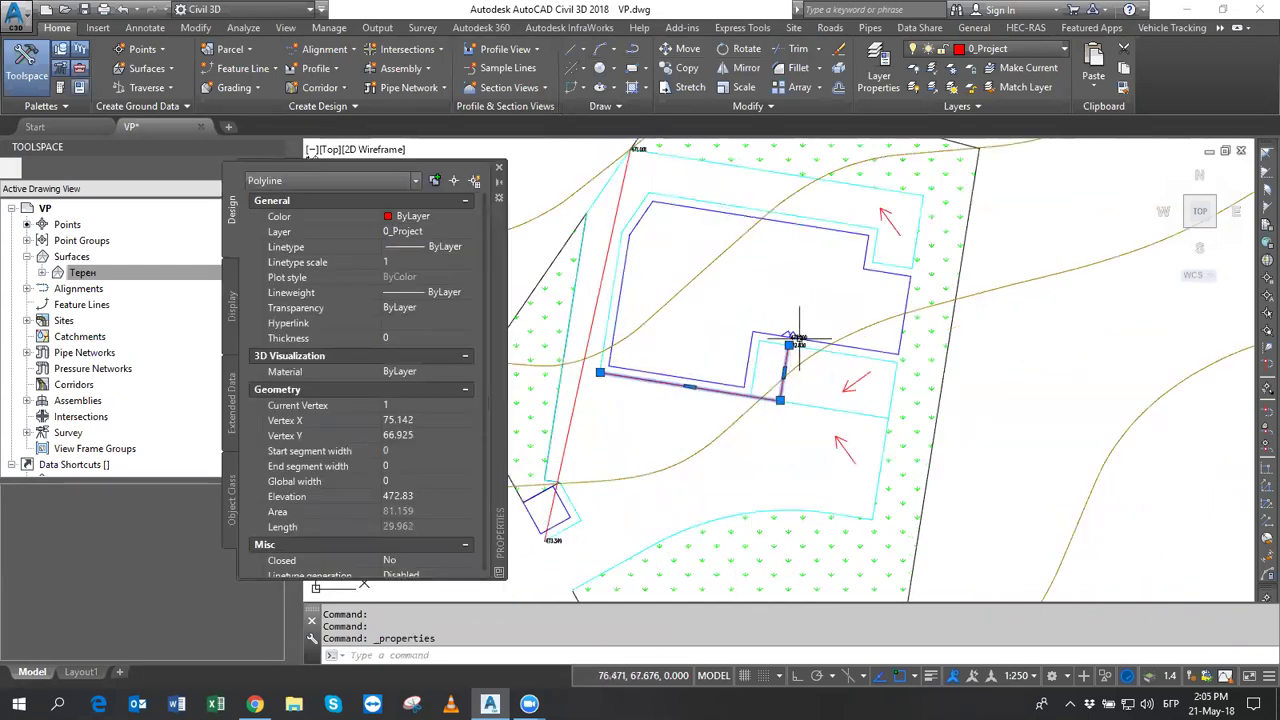
pyautogui.scroll(2, 799, 340)
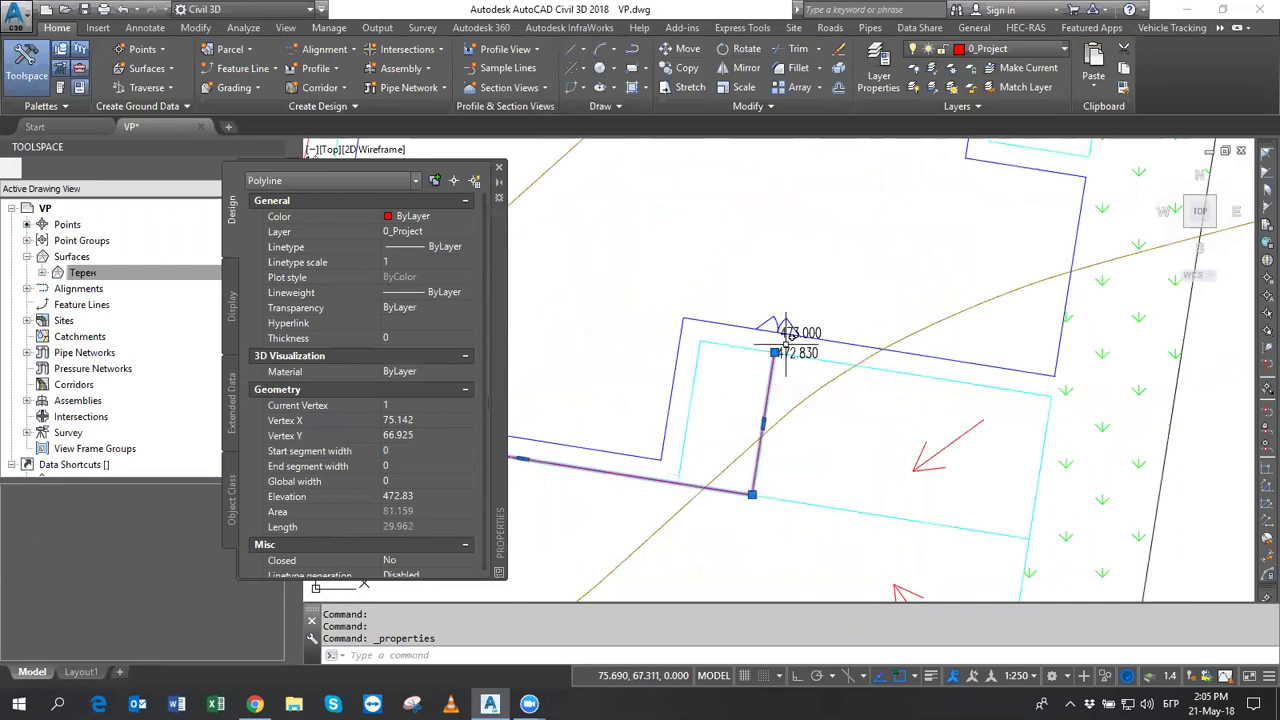
pyautogui.moveTo(749, 491); pyautogui.dragTo(955, 497, button='middle')
pyautogui.click(424, 497)
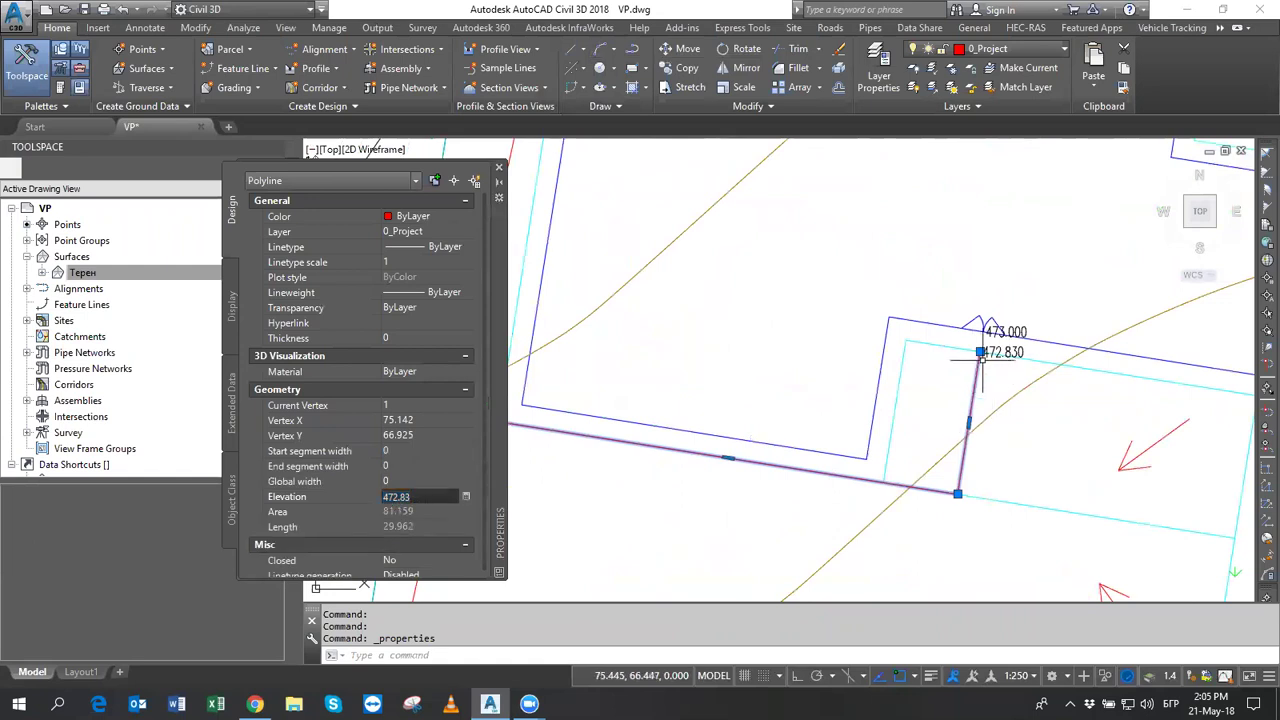
pyautogui.moveTo(662, 462); pyautogui.dragTo(945, 456, button='middle')
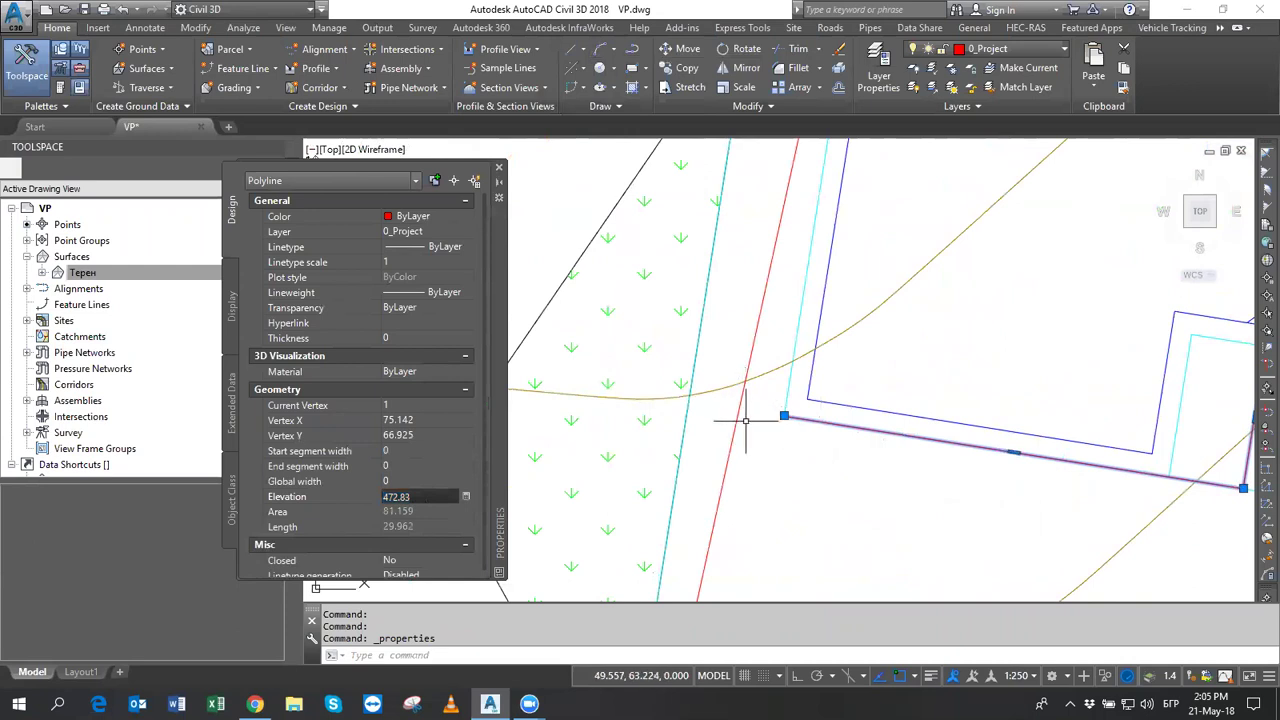
# Clear the selection and try entering the extend command, switching the keyboard layout to English.
pyautogui.press('Escape')
pyautogui.press('Escape')
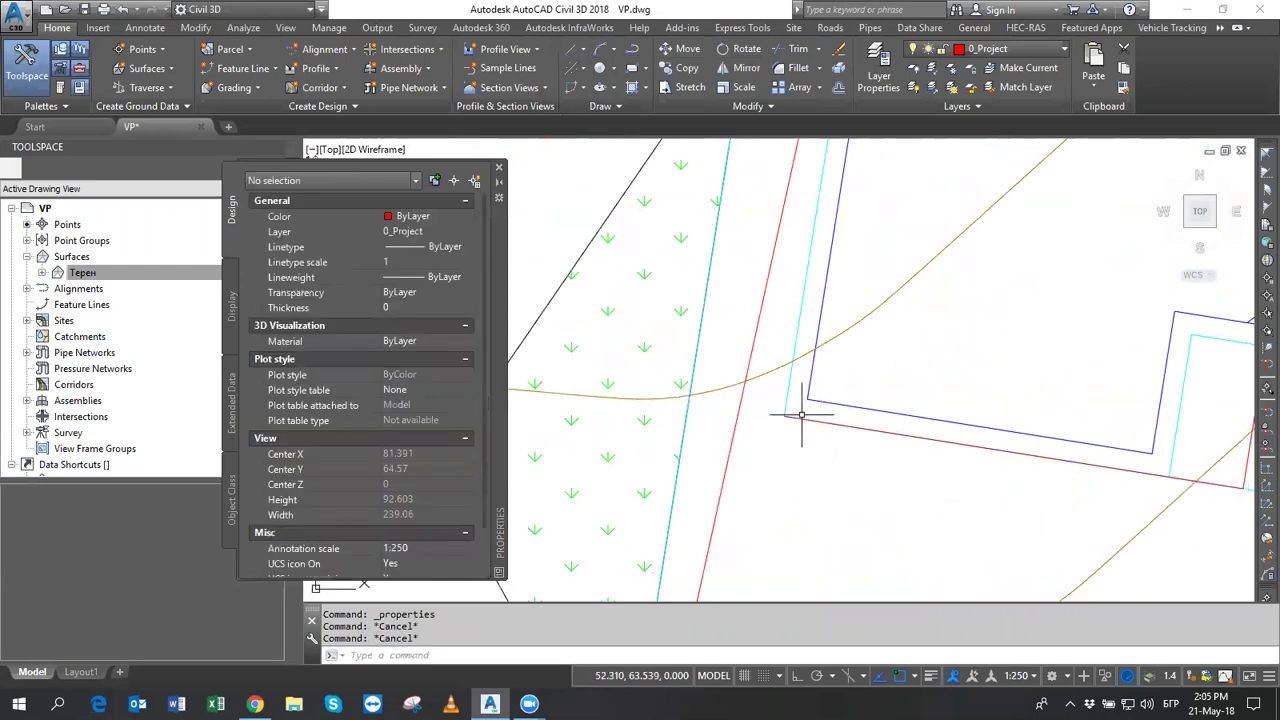
pyautogui.write('e')
pyautogui.write('b')
pyautogui.press('Return')
pyautogui.hotkey('alt', 'shift')
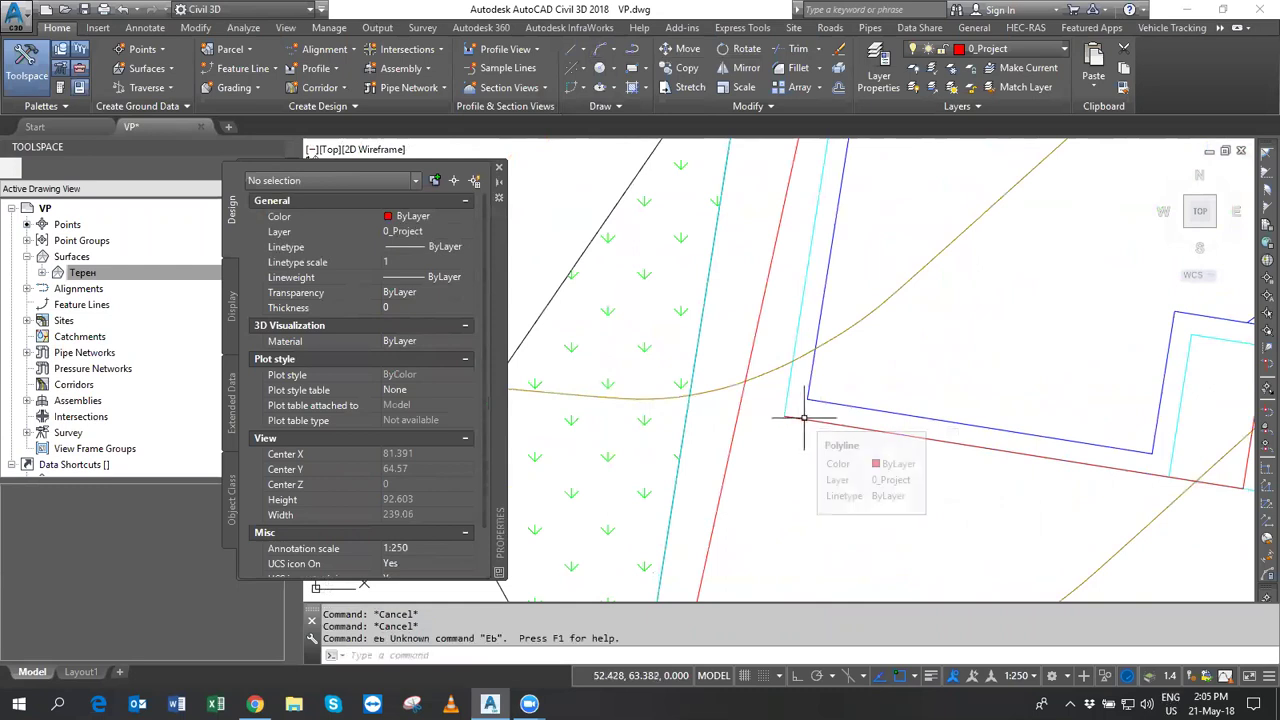
# EXTEND the southern polyline's west end to the red line, lengthening it to 32.199, then select both.
pyautogui.write('ex')
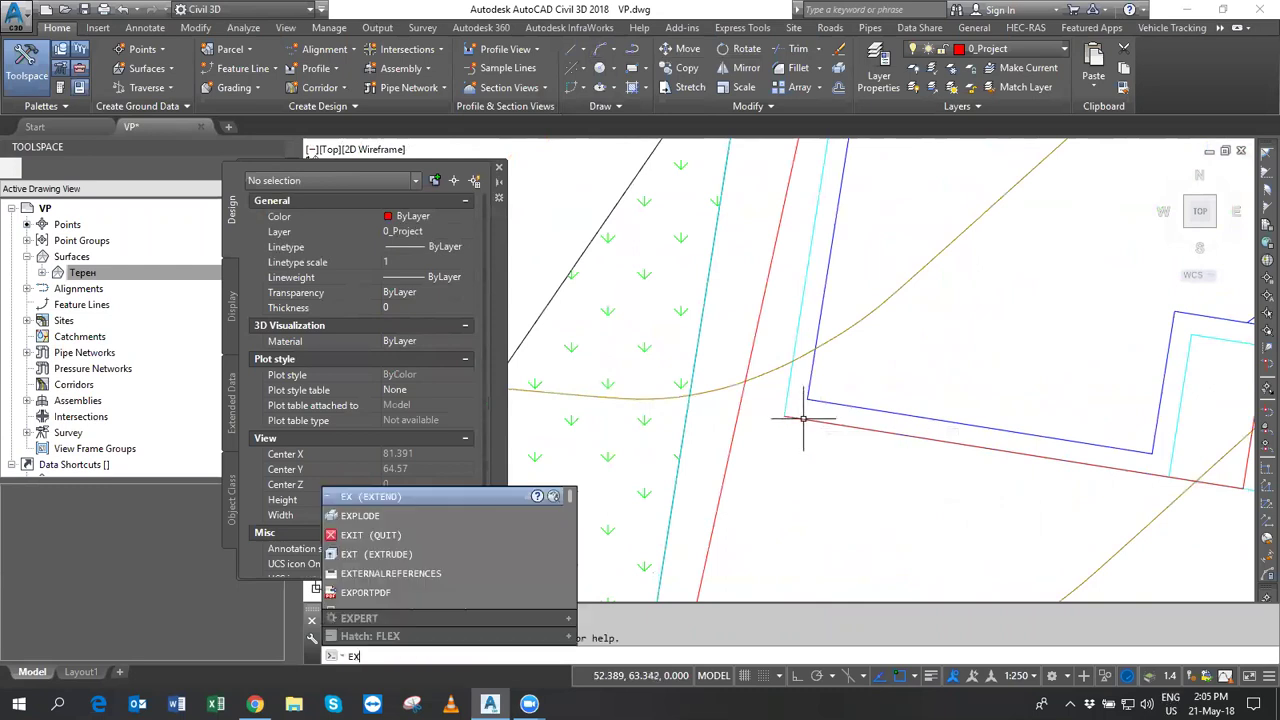
pyautogui.press('Return')
pyautogui.press('Return')
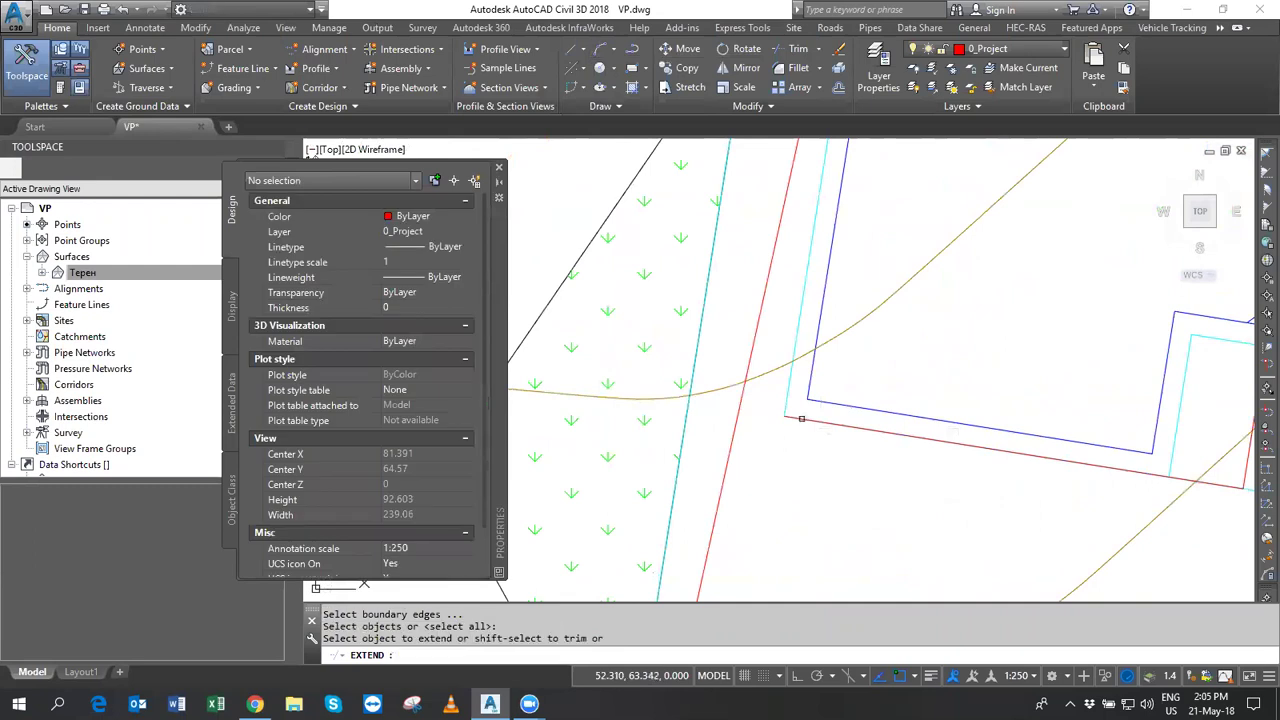
pyautogui.press('Return')
pyautogui.click(741, 408)
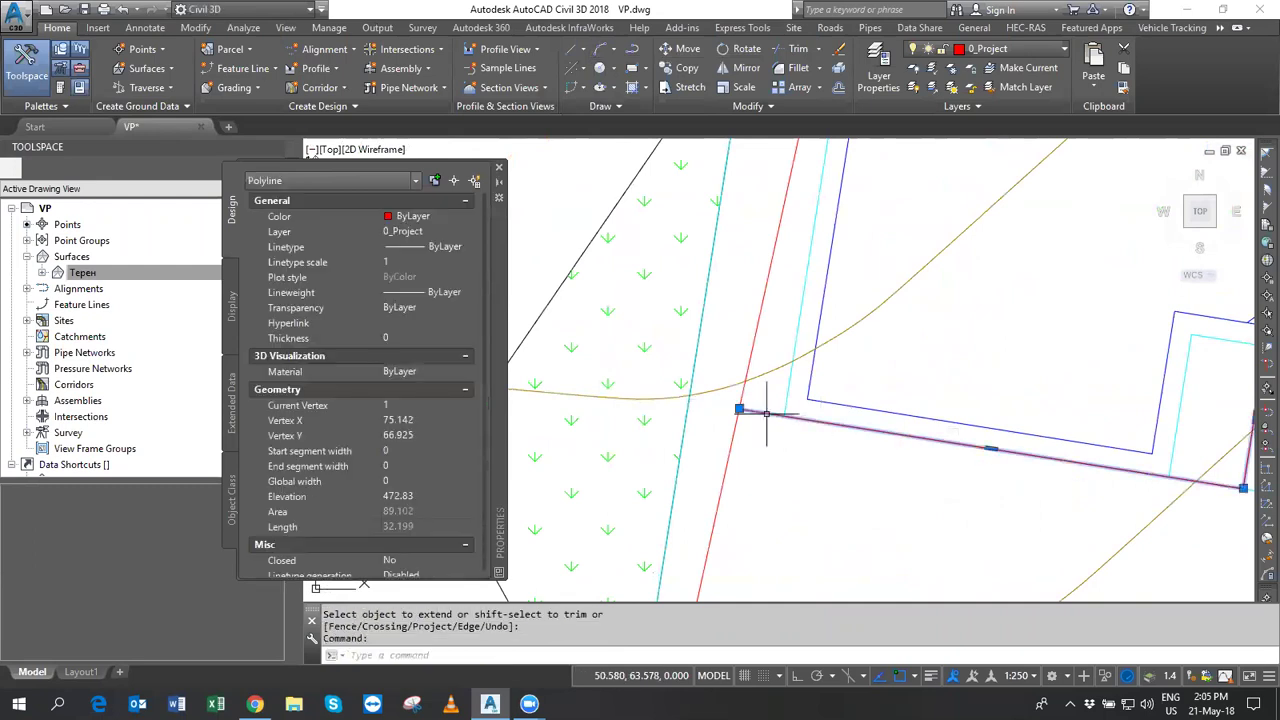
pyautogui.scroll(-2, 740, 408)
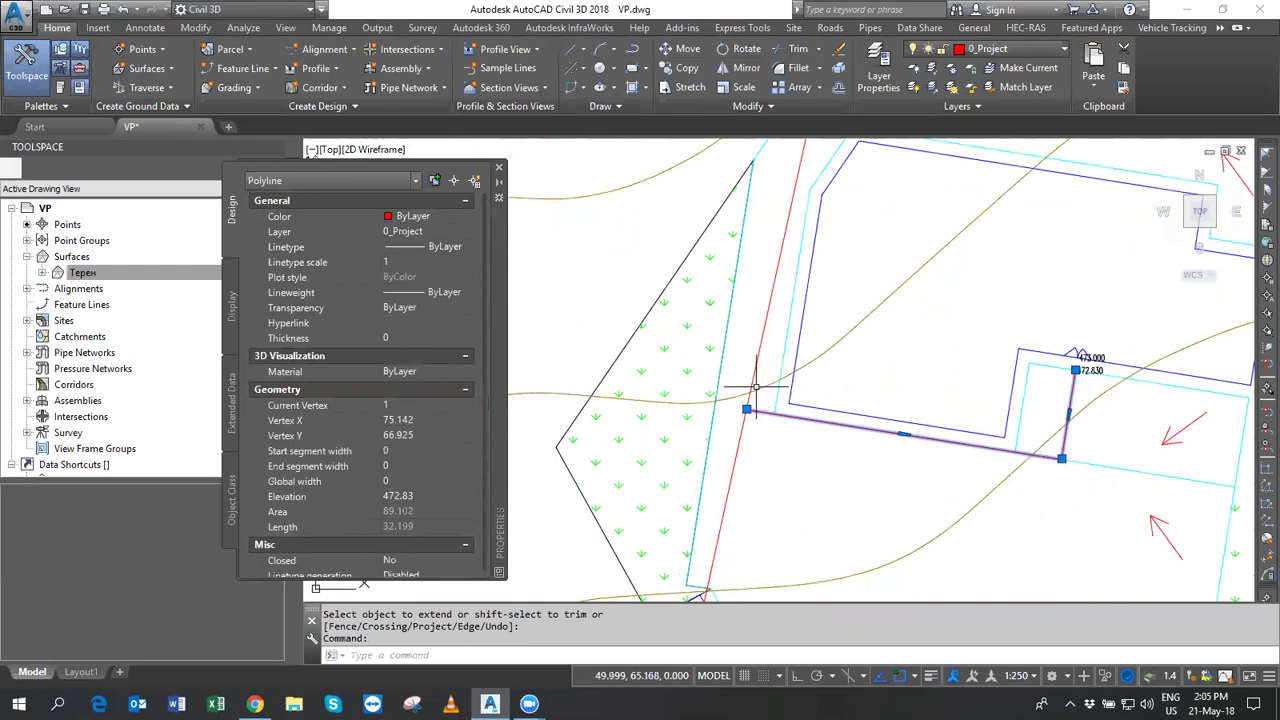
pyautogui.scroll(-2, 748, 425)
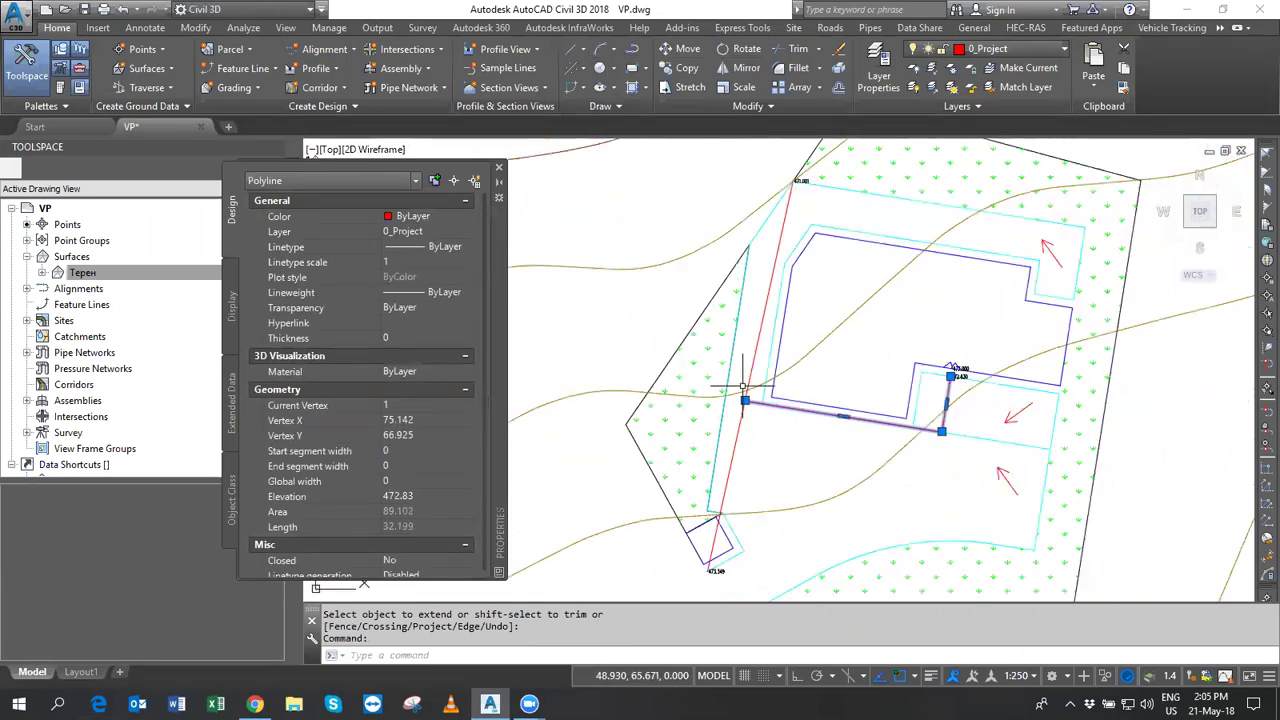
pyautogui.scroll(-2, 748, 425)
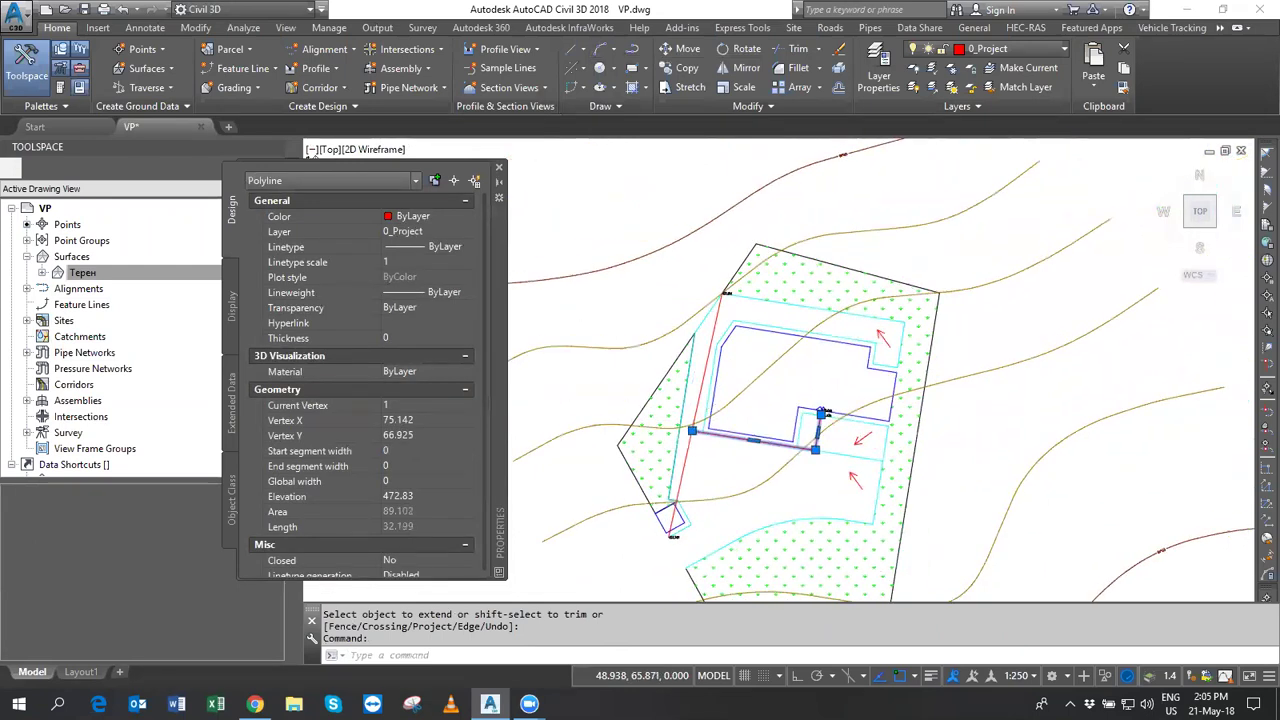
pyautogui.press('Return')
pyautogui.click(698, 411)
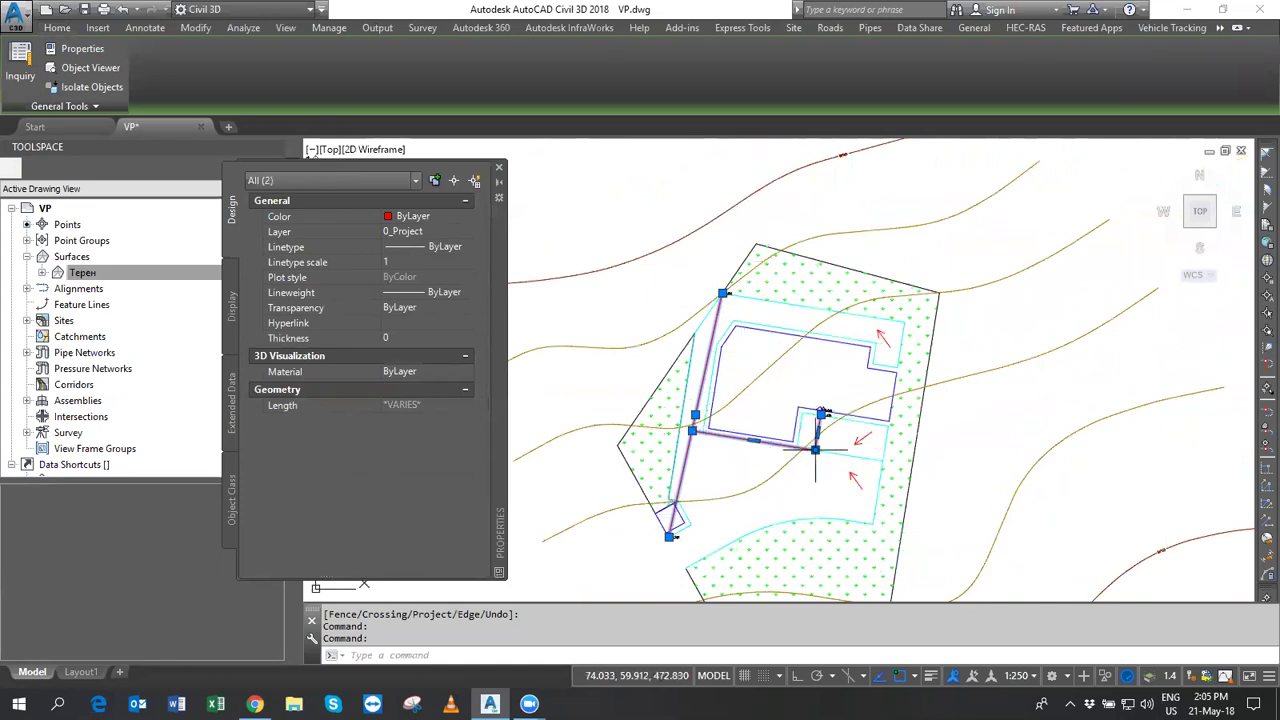
# Convert the red line and southern polyline into Виолетов-style feature lines in Site 1, erasing the originals.
pyautogui.click(499, 168)
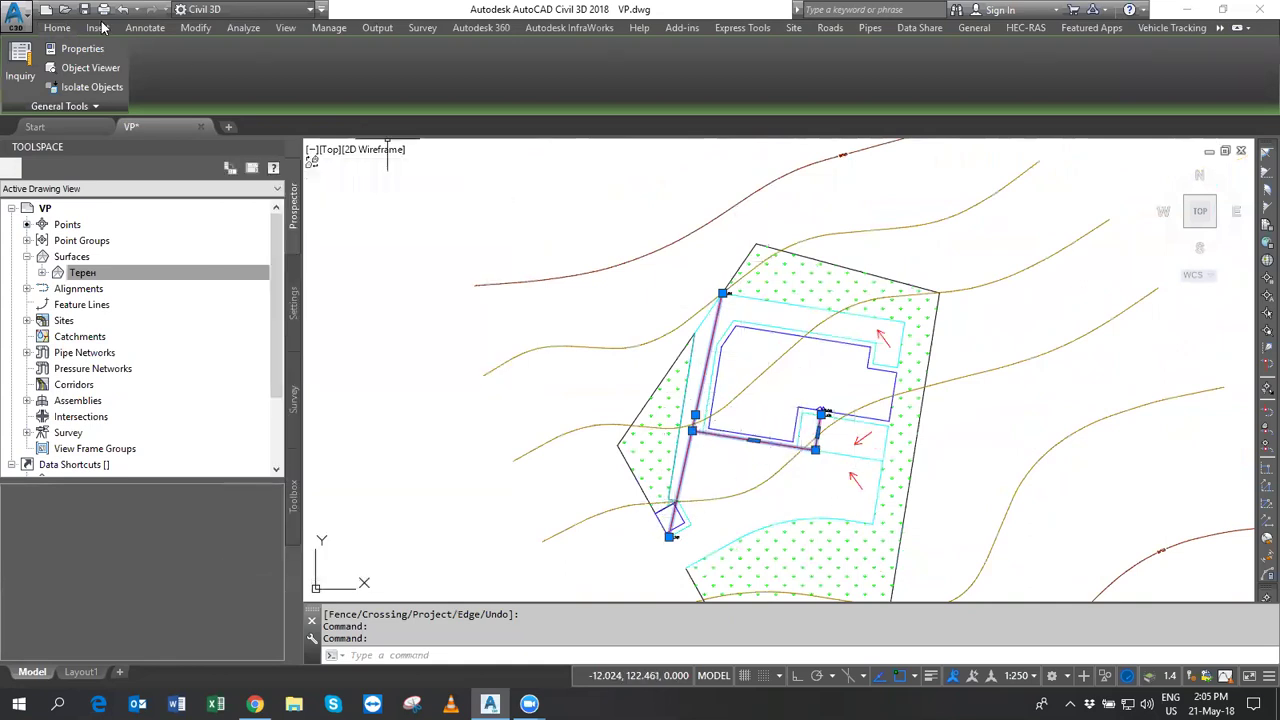
pyautogui.click(56, 29)
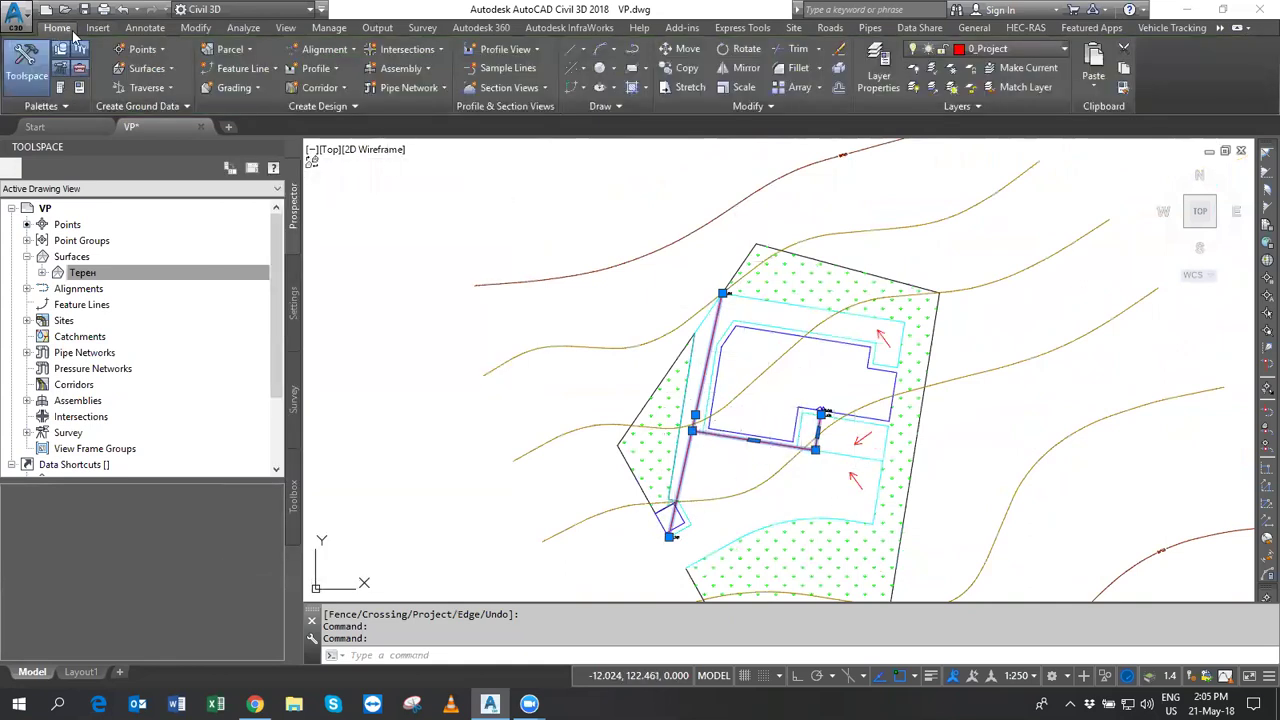
pyautogui.click(237, 78)
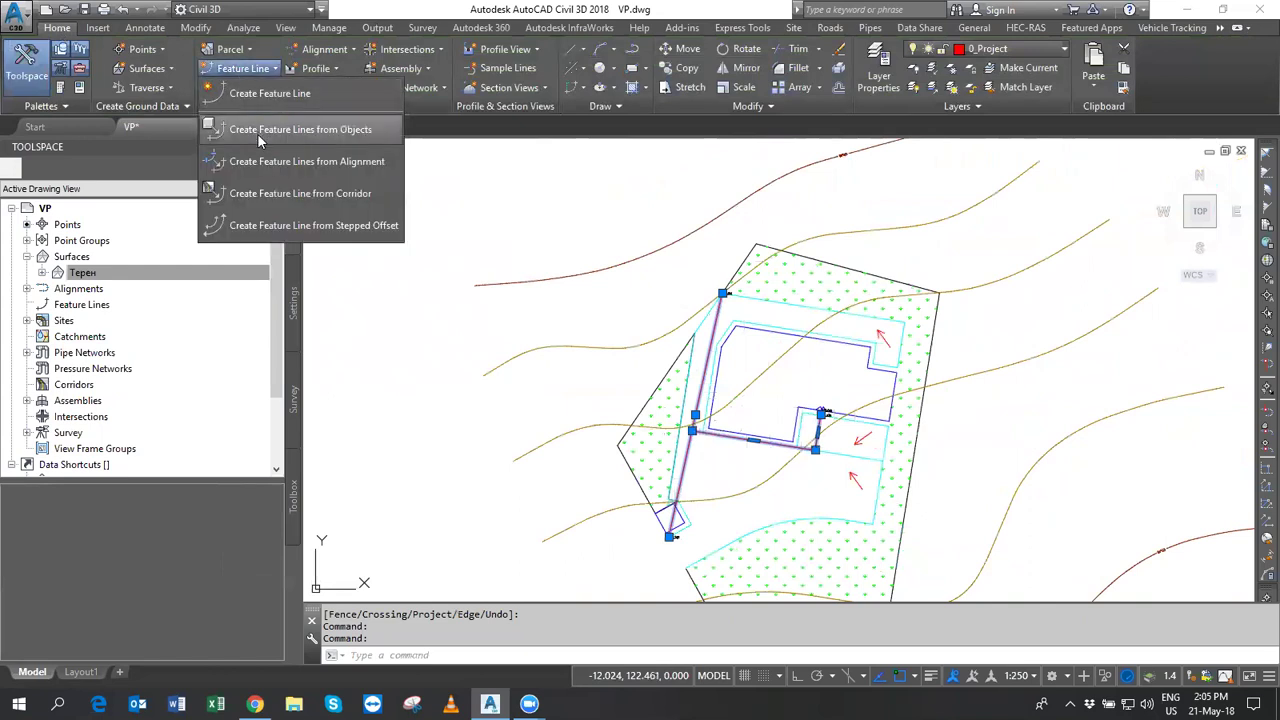
pyautogui.moveTo(300, 129)
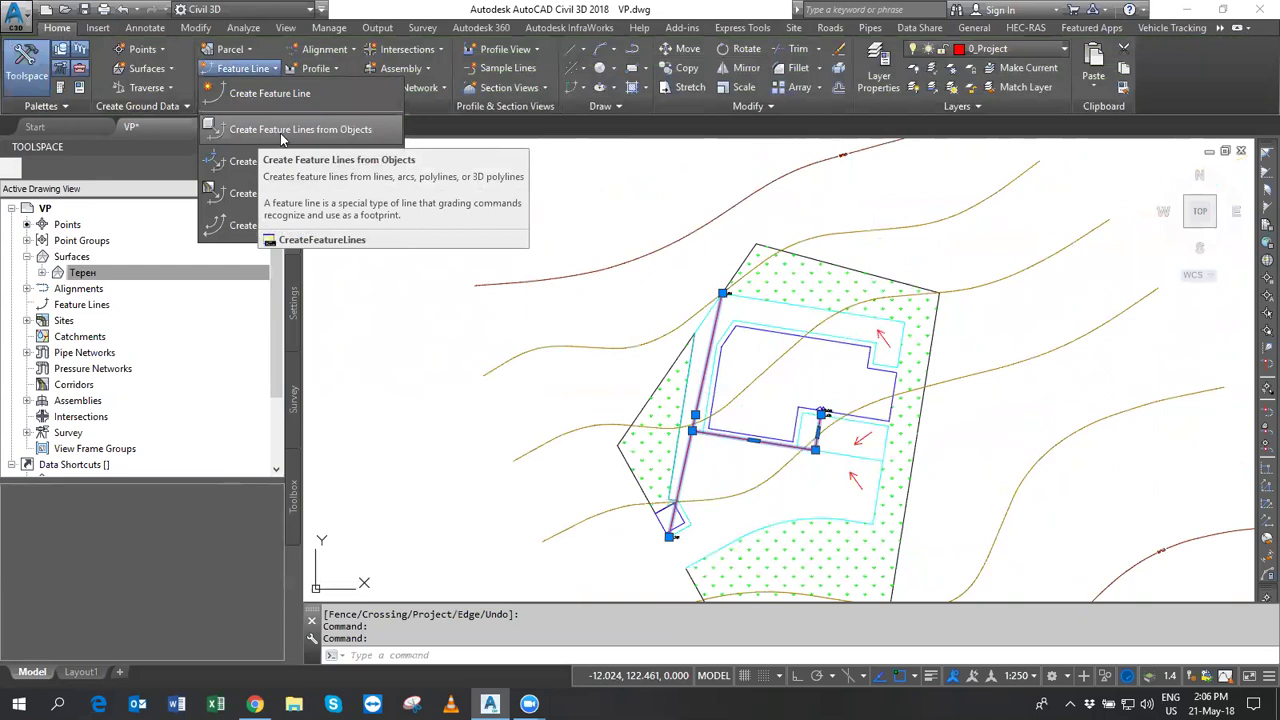
pyautogui.click(281, 130)
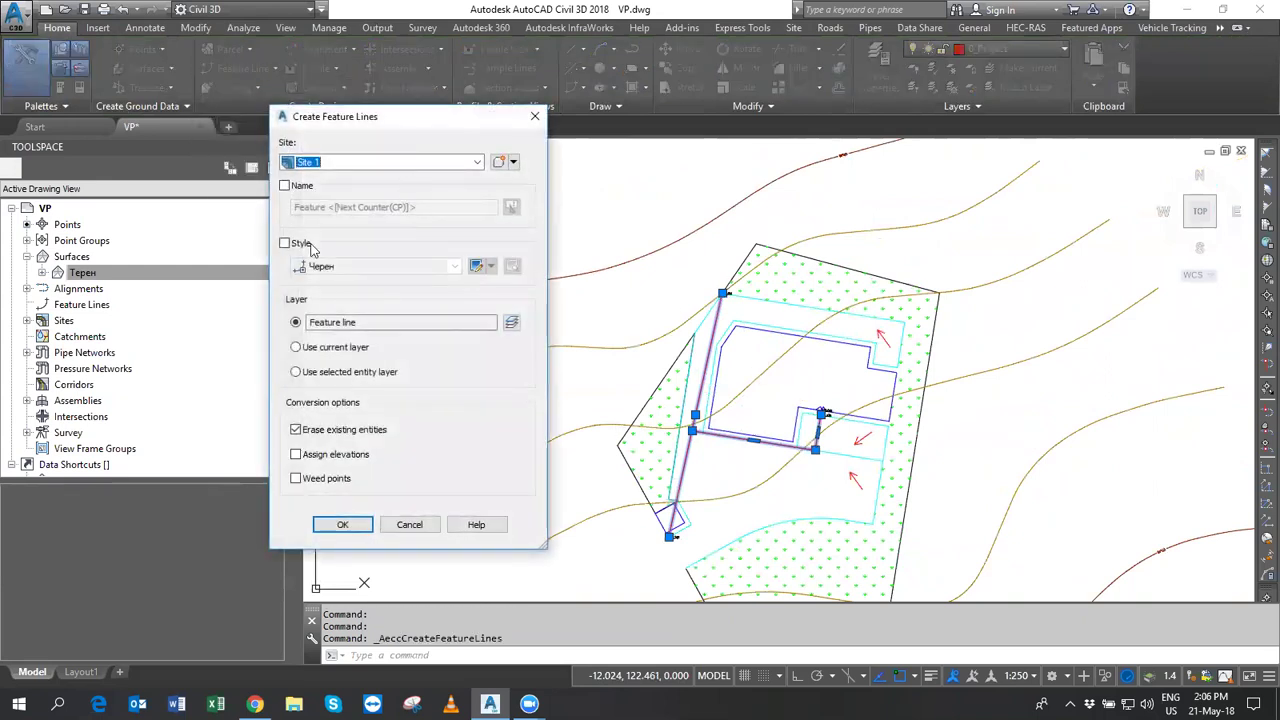
pyautogui.click(310, 247)
pyautogui.click(360, 266)
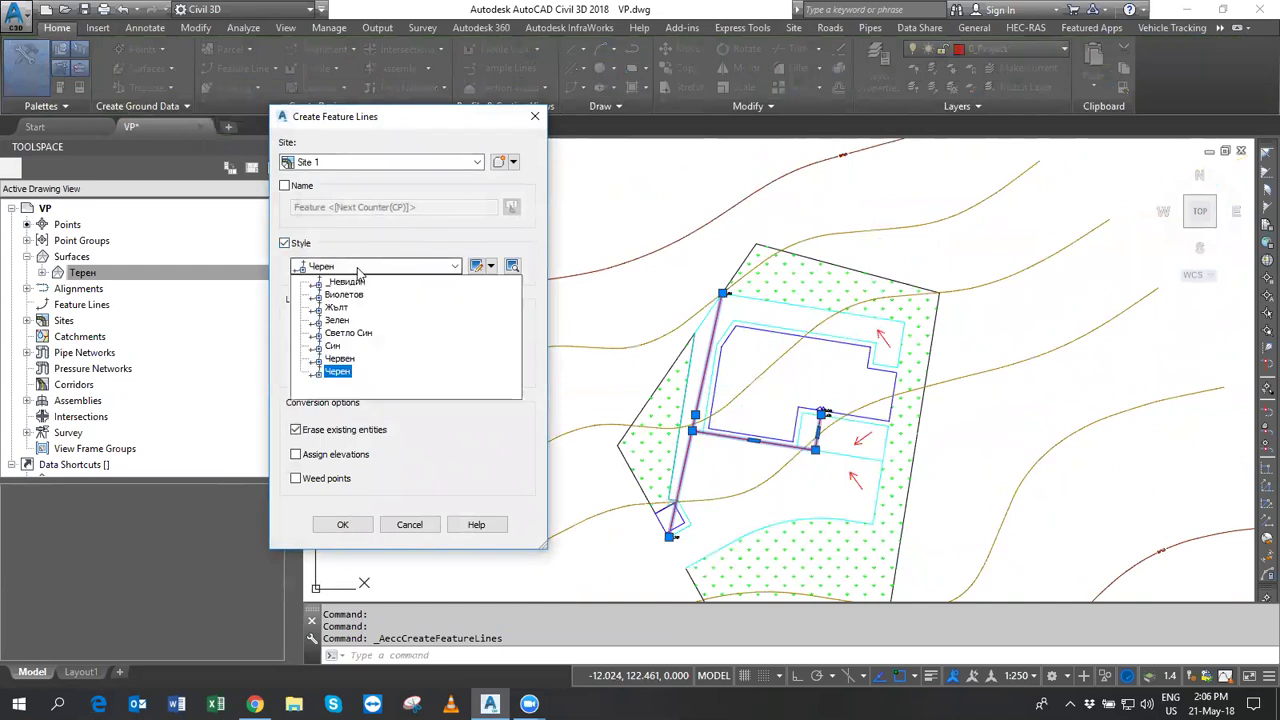
pyautogui.click(345, 294)
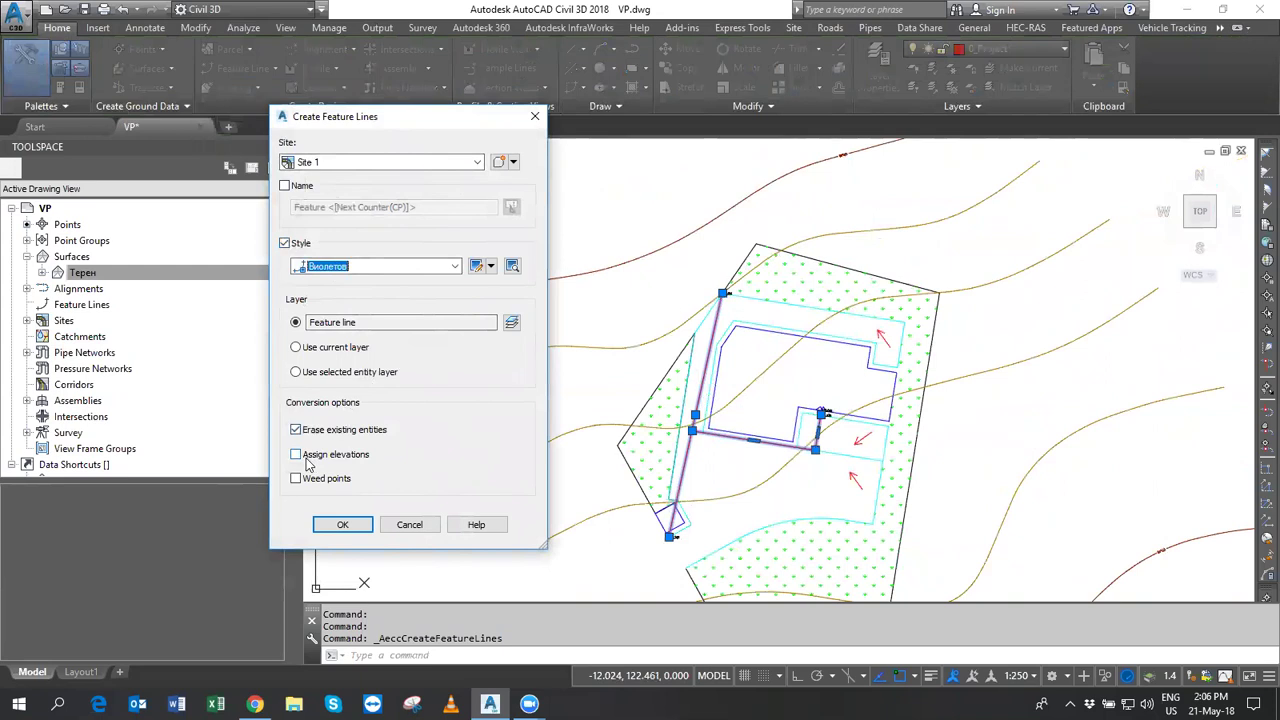
pyautogui.click(354, 528)
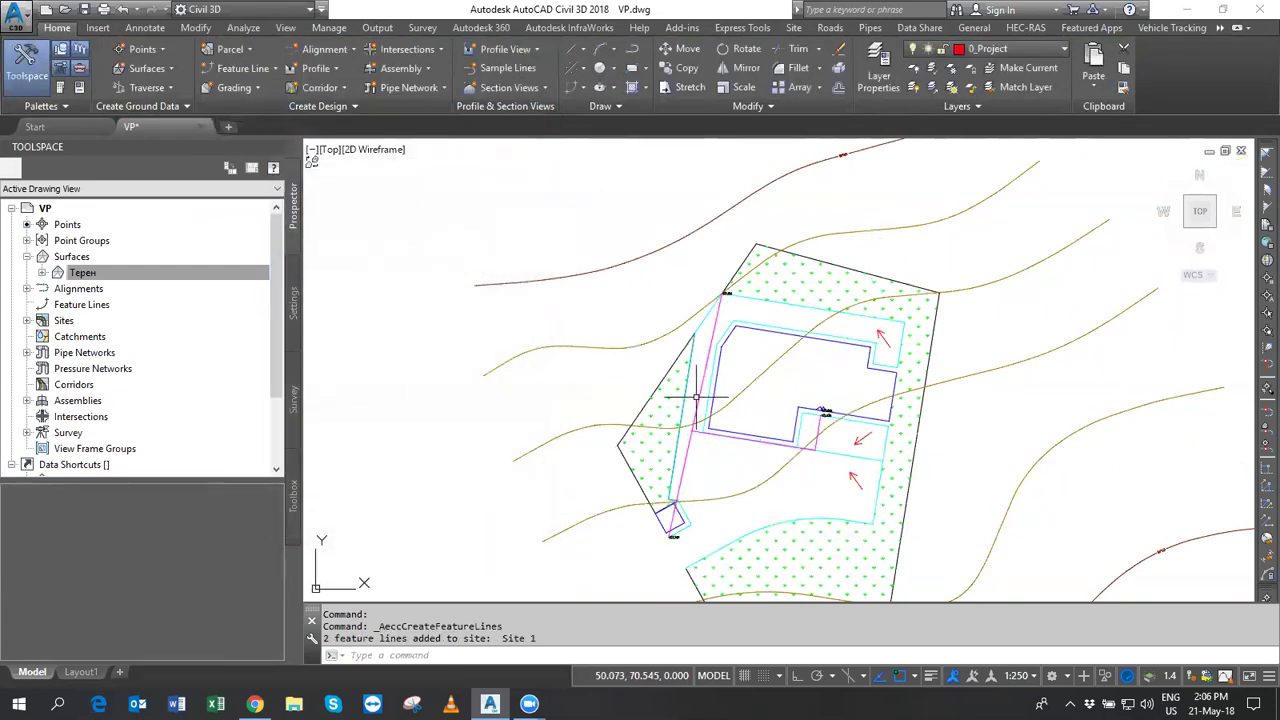
pyautogui.rightClick(580, 351)
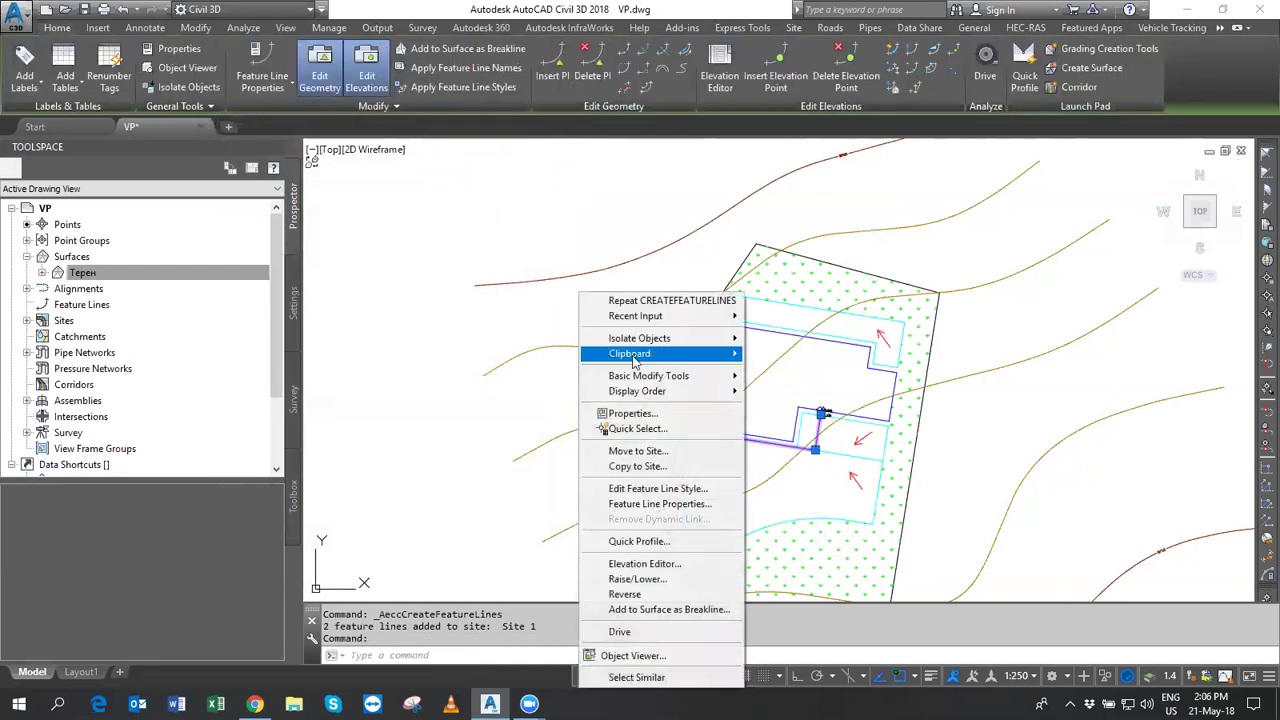
pyautogui.click(673, 567)
pyautogui.moveTo(826, 466); pyautogui.dragTo(822, 558, button='middle')
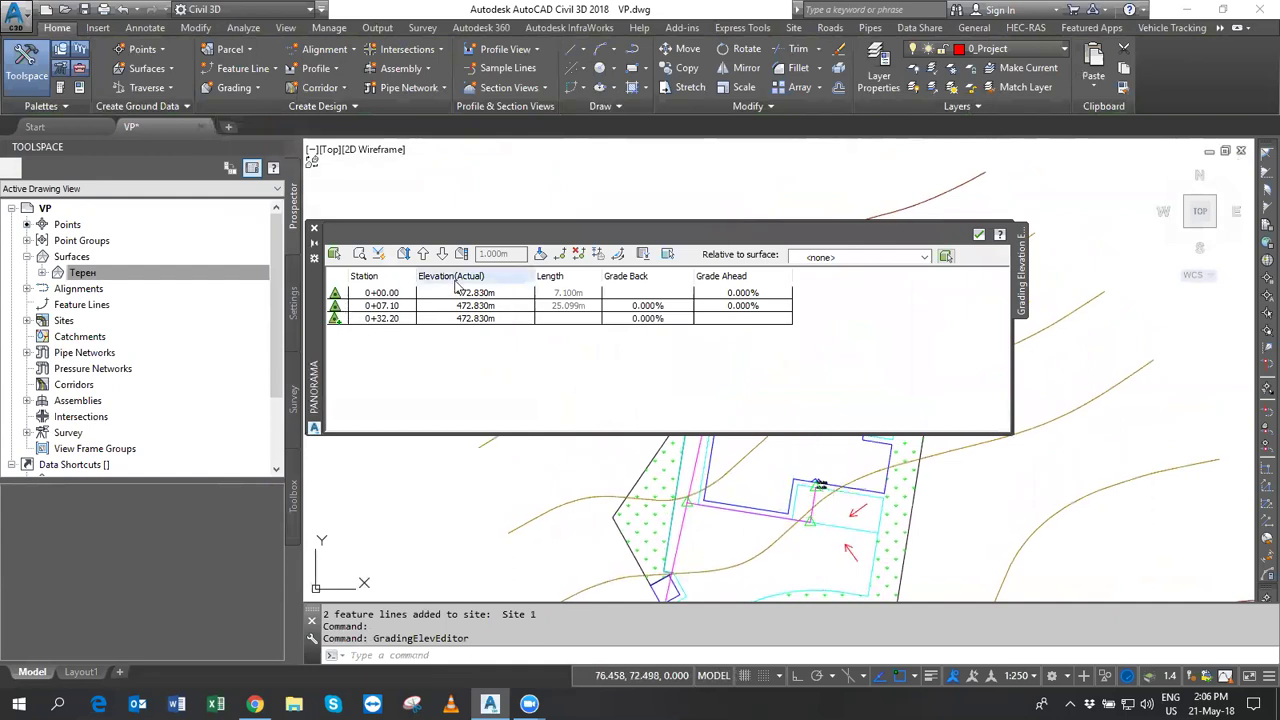
pyautogui.moveTo(440, 296); pyautogui.dragTo(438, 320)
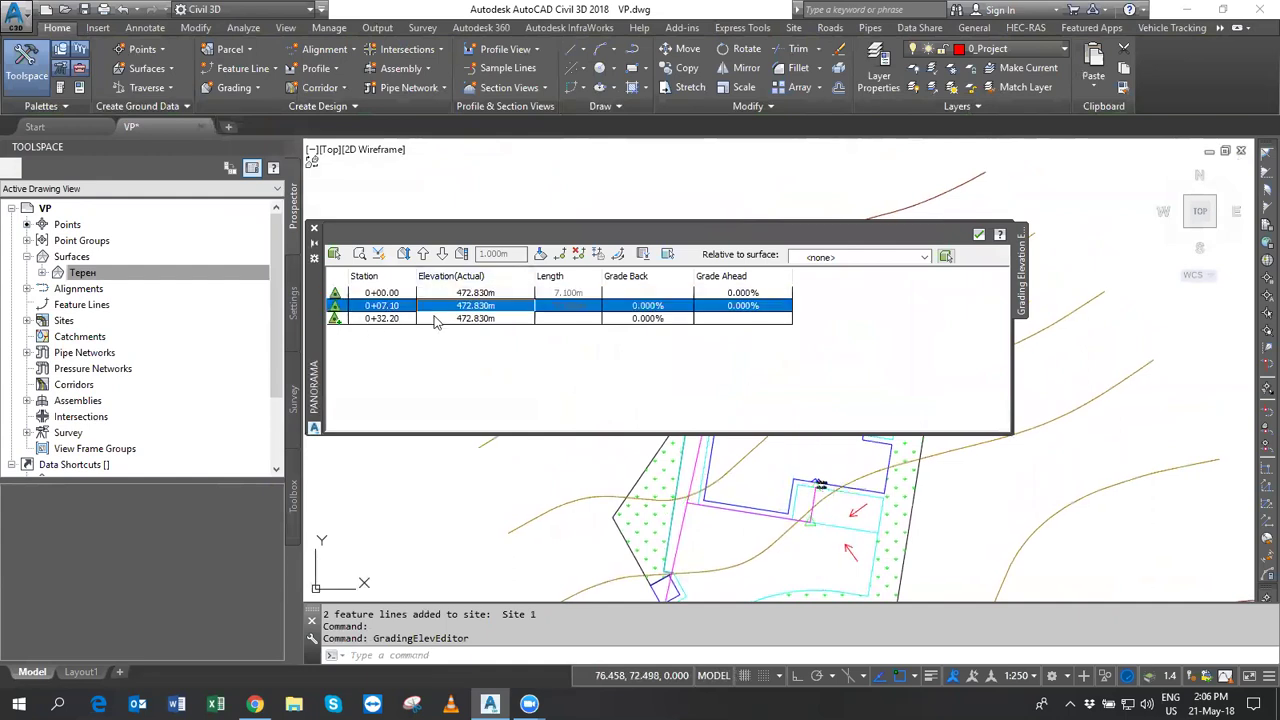
pyautogui.scroll(2, 814, 488)
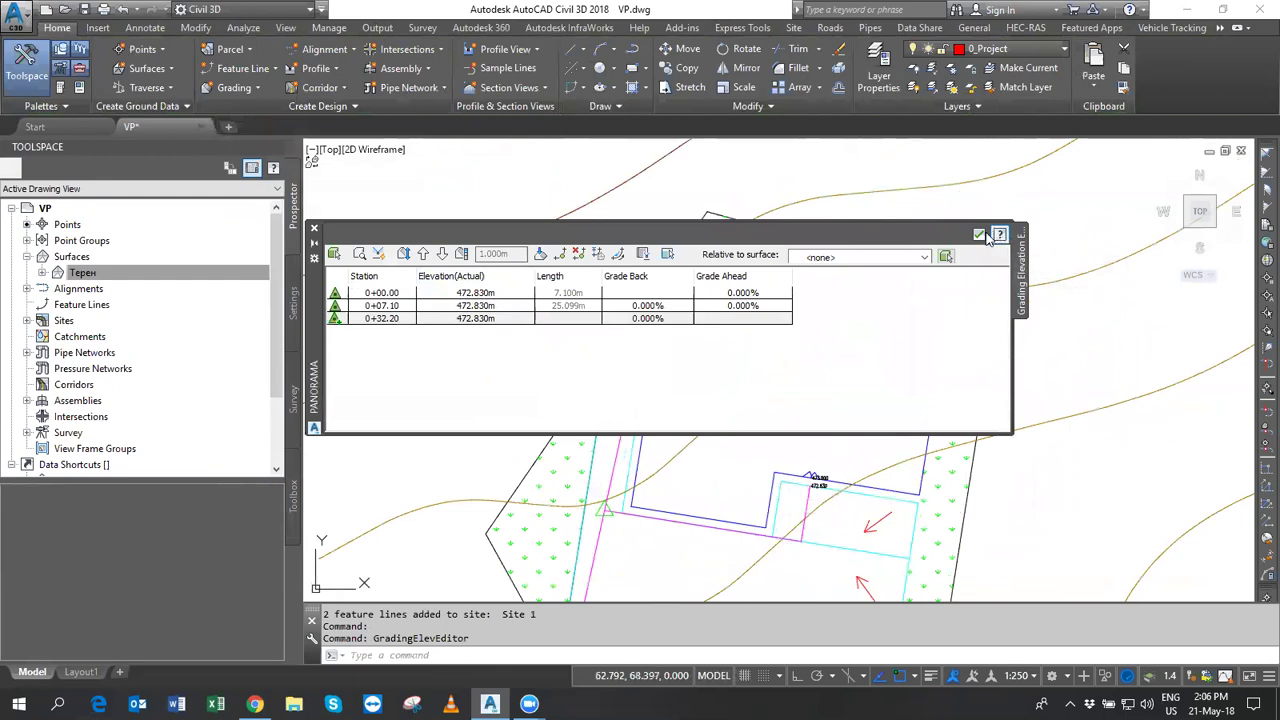
pyautogui.click(978, 234)
pyautogui.click(624, 428)
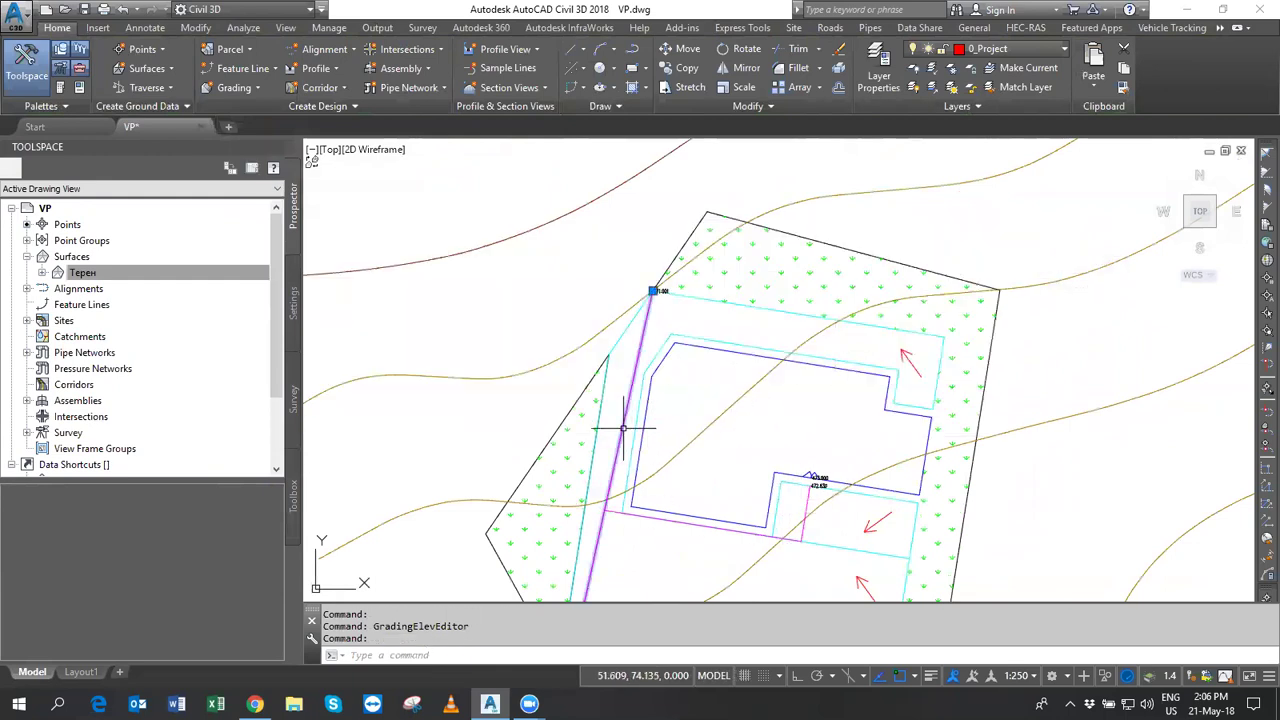
pyautogui.moveTo(666, 400); pyautogui.dragTo(664, 275, button='middle')
pyautogui.rightClick(557, 260)
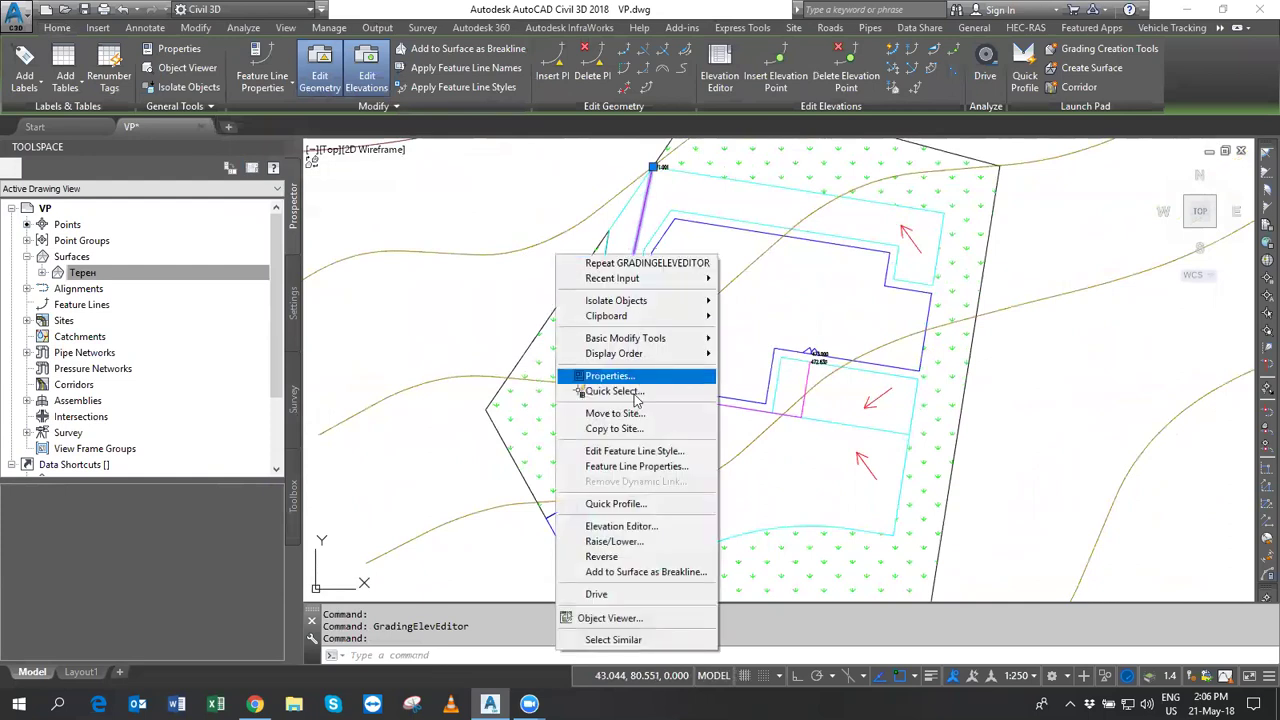
pyautogui.click(620, 526)
pyautogui.press('Escape')
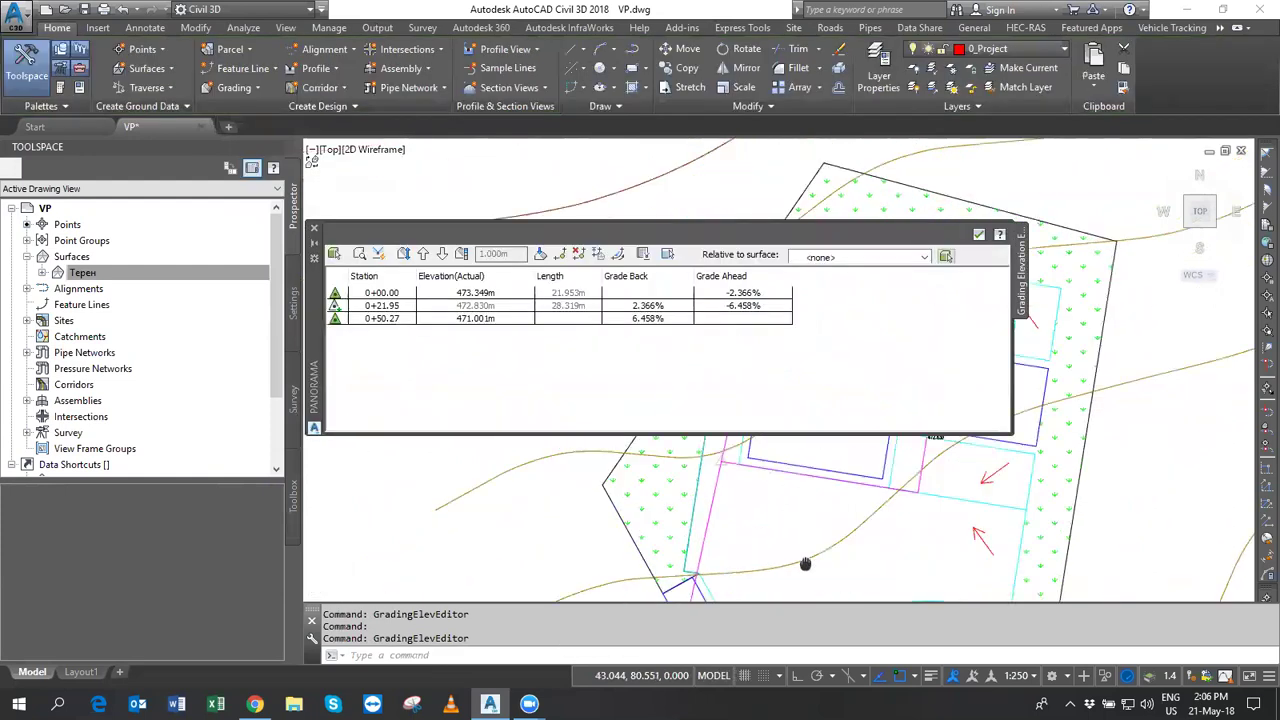
pyautogui.moveTo(668, 467); pyautogui.dragTo(1010, 435, button='middle')
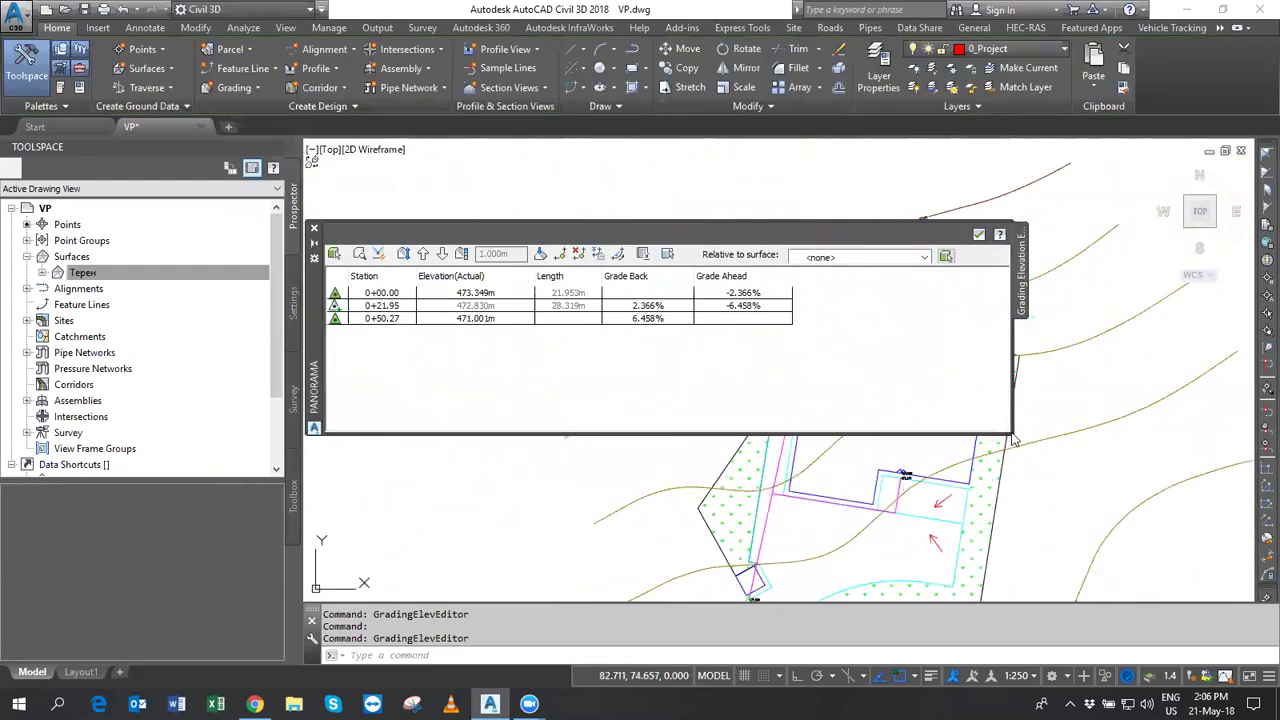
pyautogui.moveTo(829, 381); pyautogui.dragTo(830, 369)
pyautogui.moveTo(830, 369); pyautogui.dragTo(985, 320, button='middle')
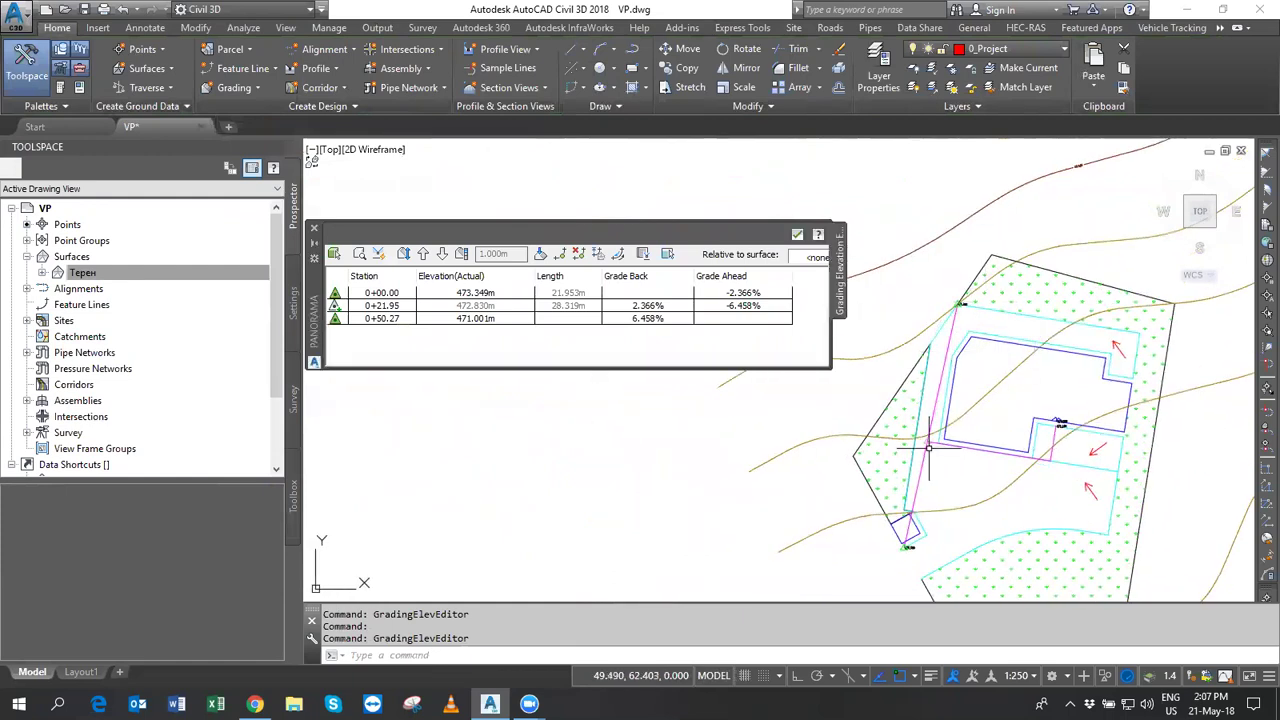
pyautogui.scroll(4, 930, 448)
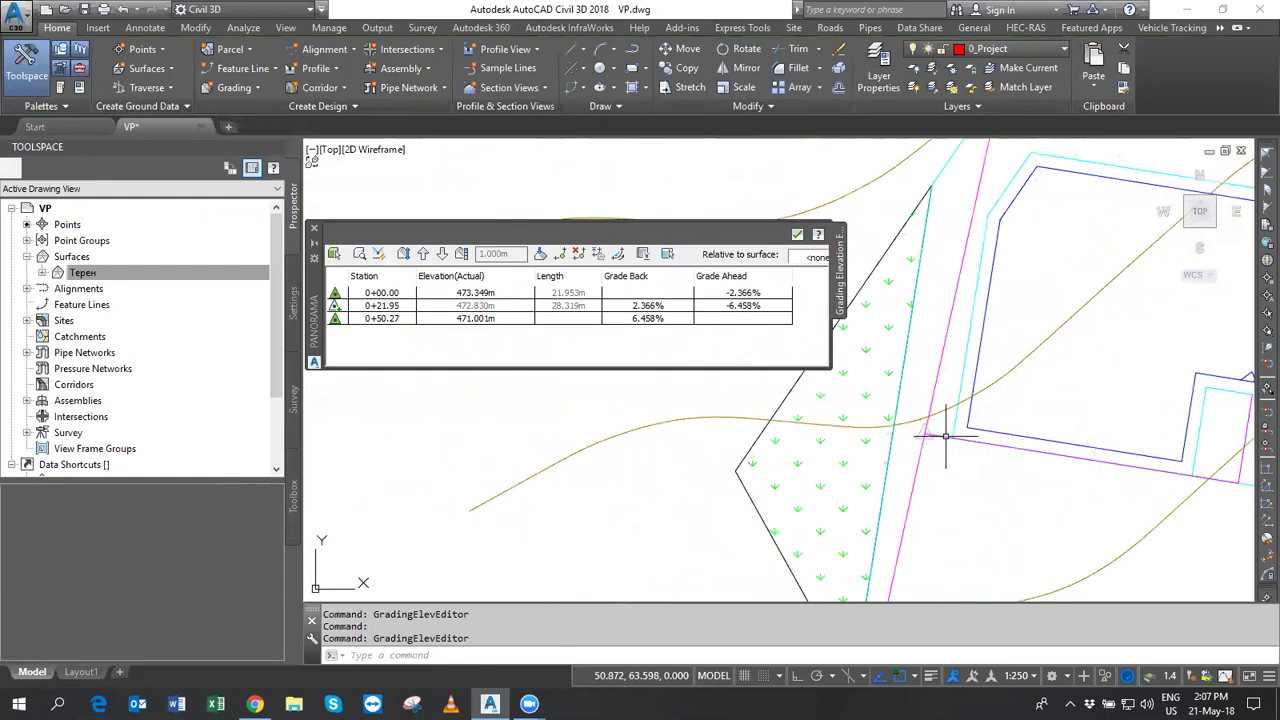
pyautogui.click(372, 311)
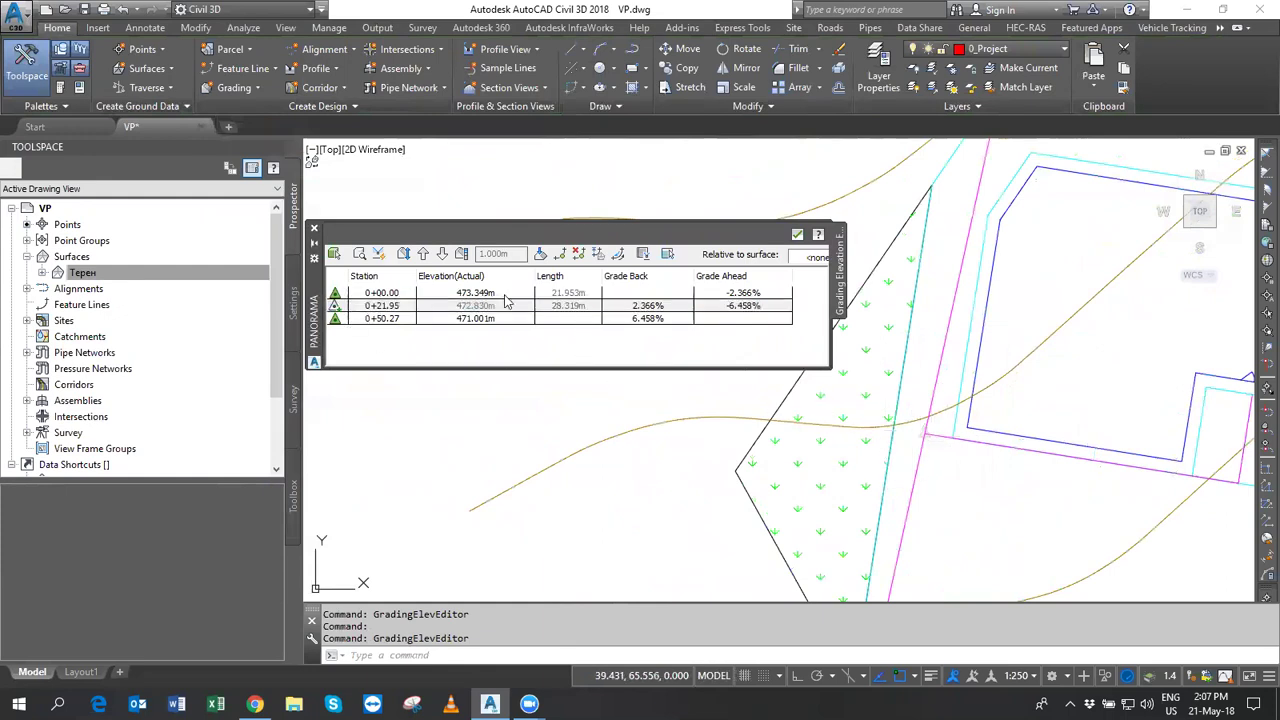
pyautogui.moveTo(1113, 466)
pyautogui.mouseDown(button='middle')
pyautogui.moveTo(1019, 477)
pyautogui.moveTo(1031, 477)
pyautogui.mouseUp(button='middle')
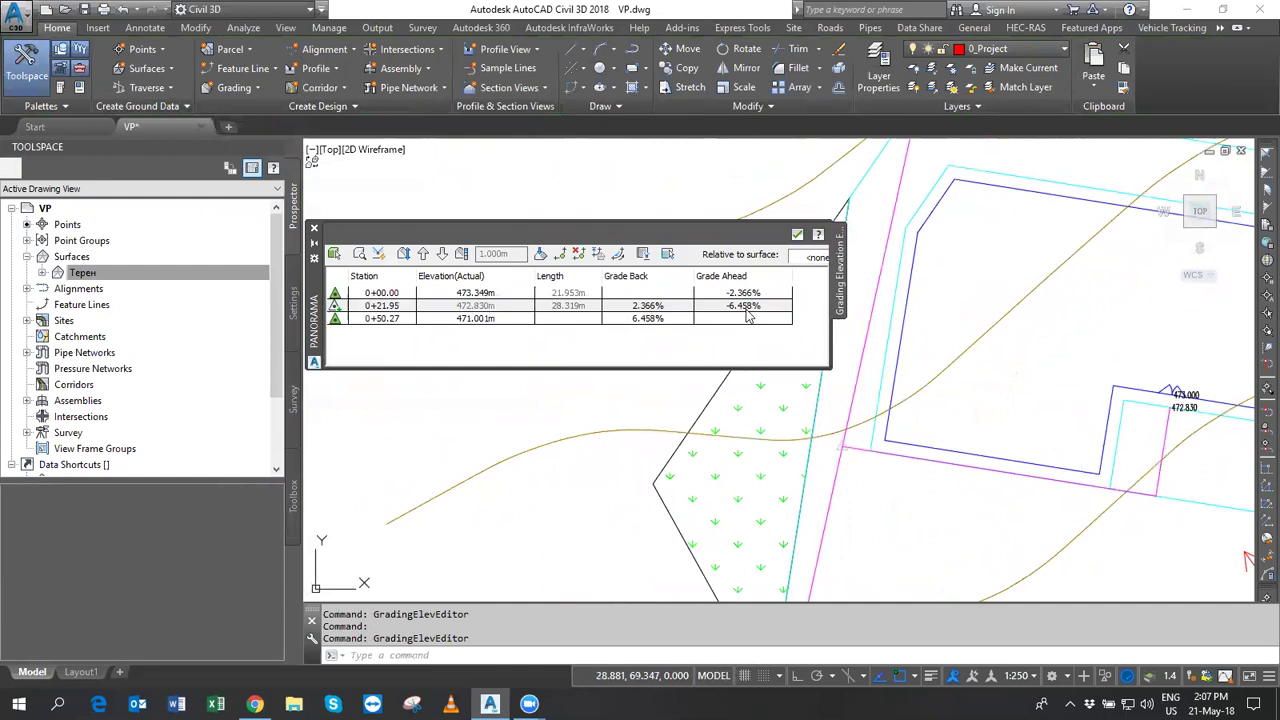
pyautogui.click(771, 327)
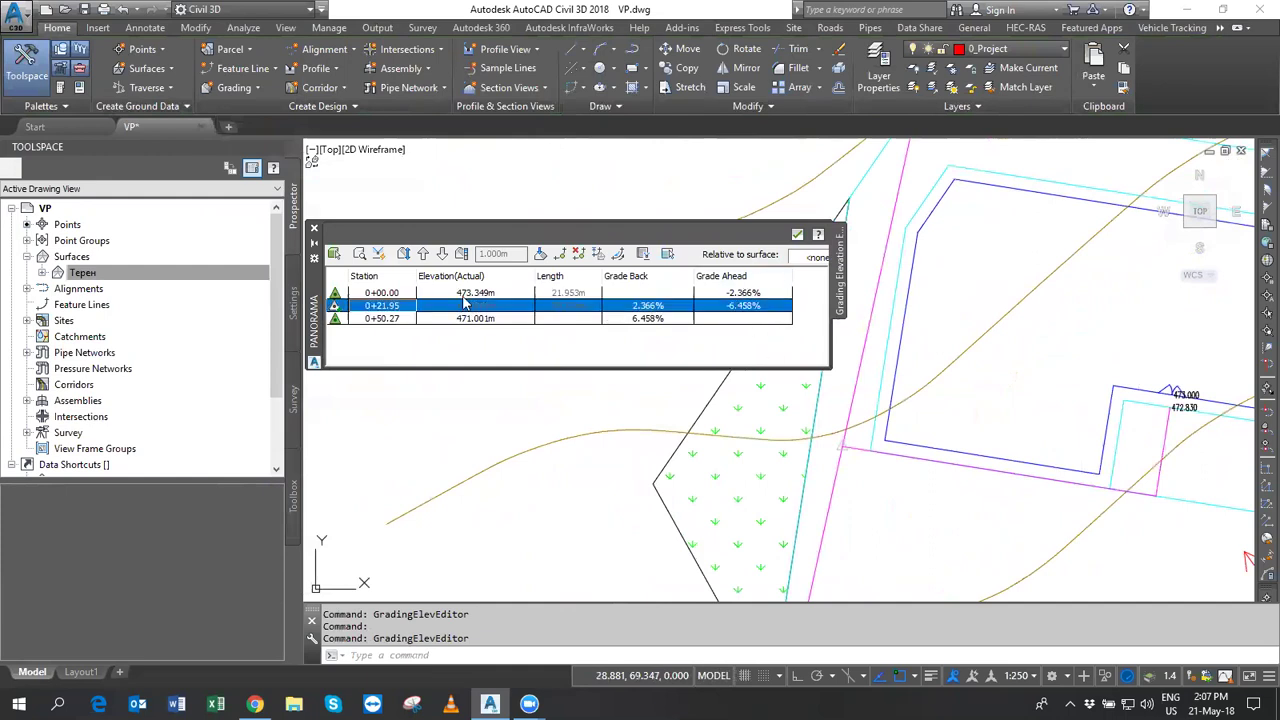
pyautogui.scroll(-3, 863, 432)
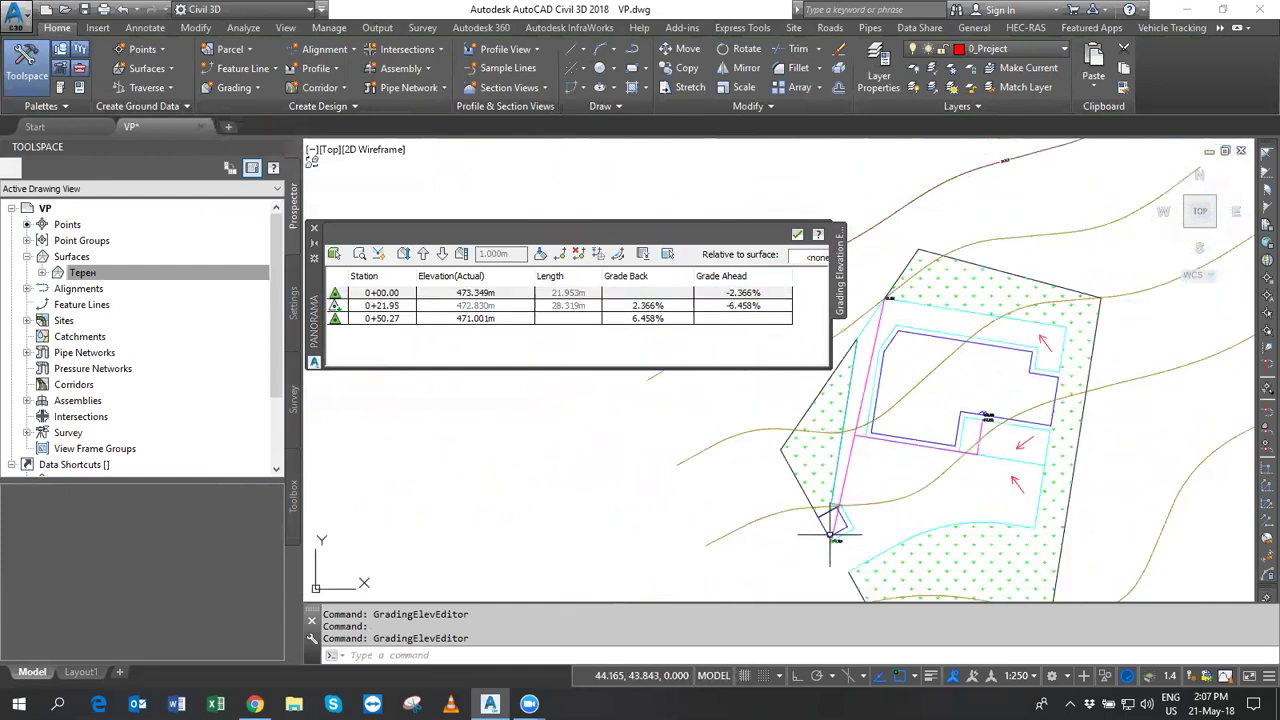
pyautogui.scroll(5, 829, 535)
pyautogui.moveTo(840, 530); pyautogui.dragTo(861, 416, button='middle')
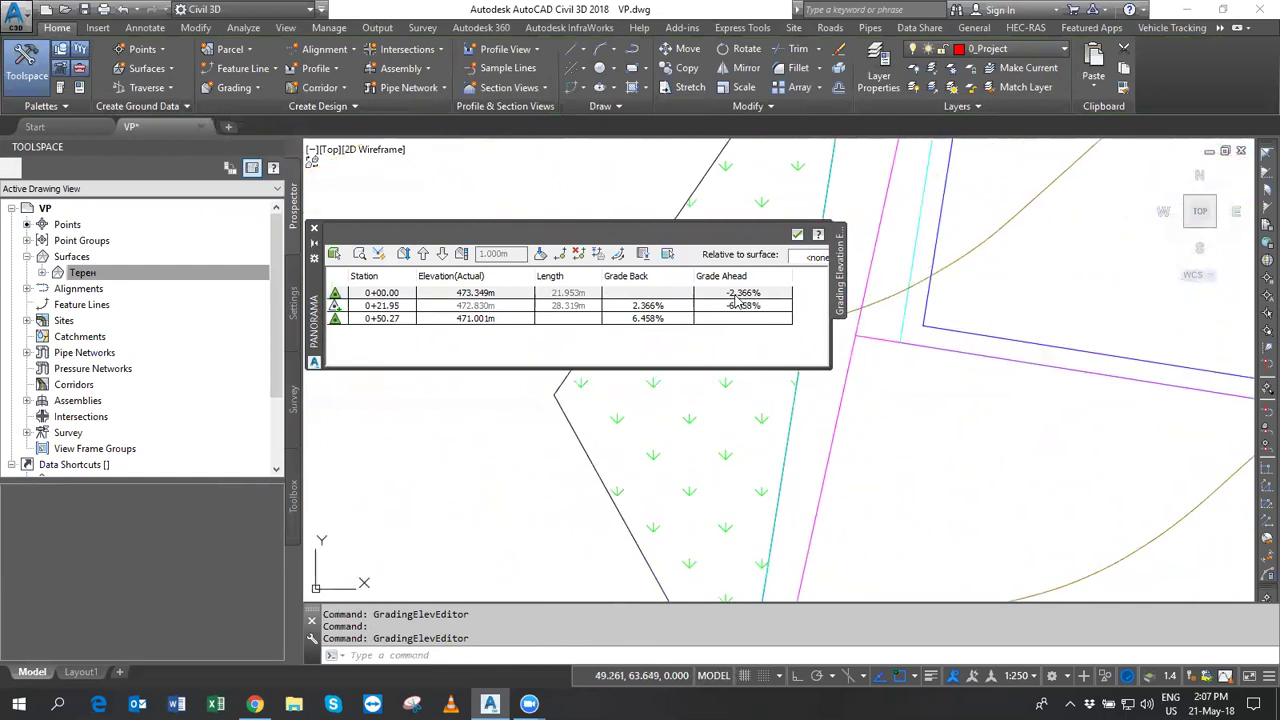
pyautogui.moveTo(893, 299); pyautogui.dragTo(901, 552, button='middle')
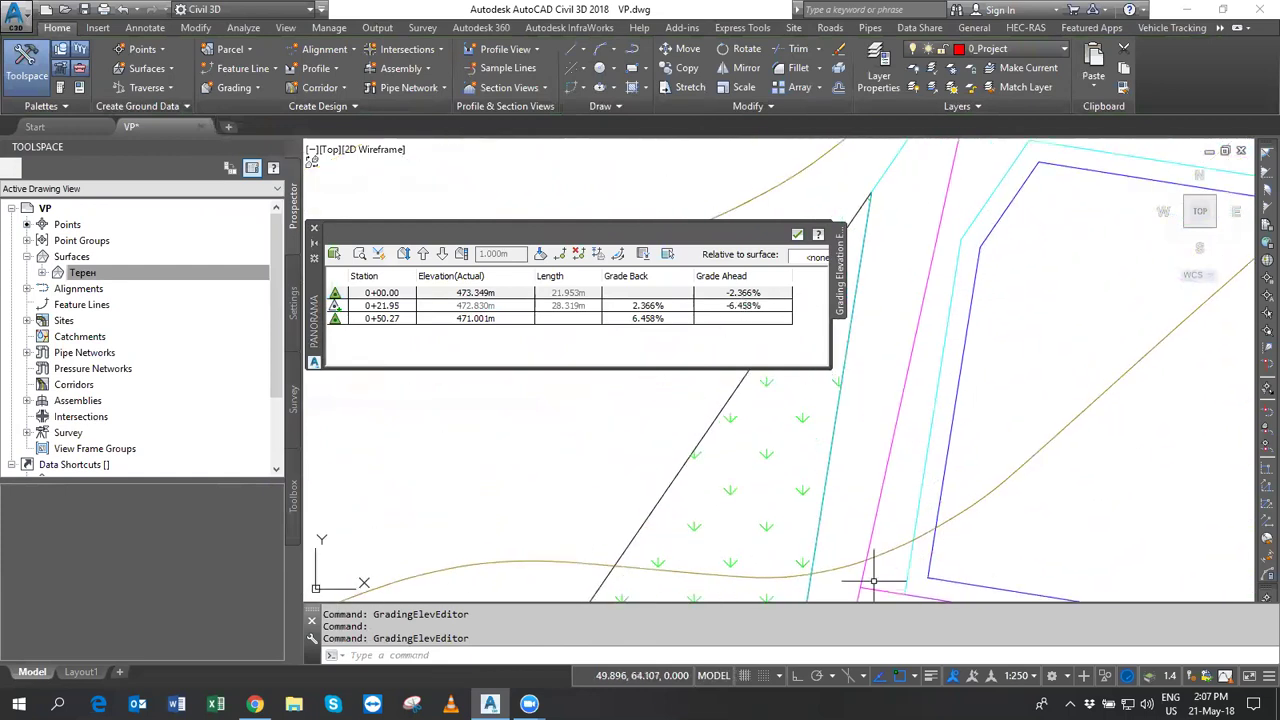
pyautogui.scroll(-3, 950, 175)
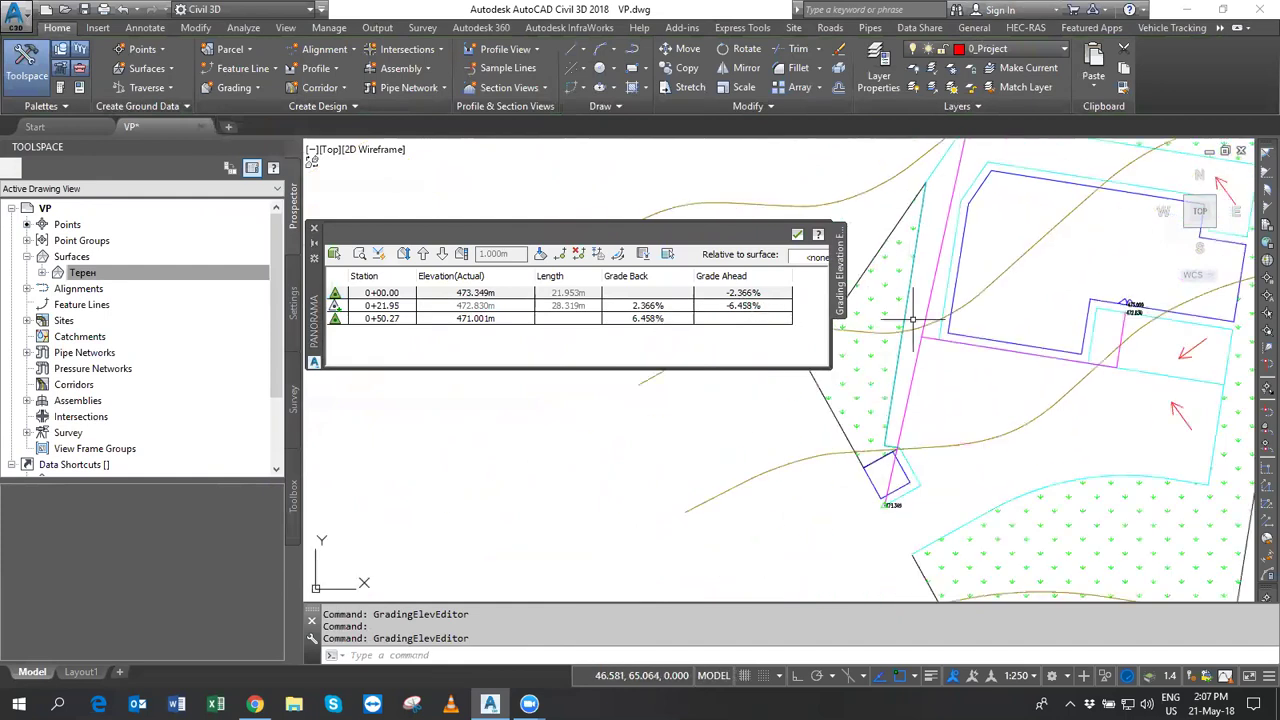
pyautogui.scroll(-2, 955, 255)
pyautogui.scroll(-1, 955, 255)
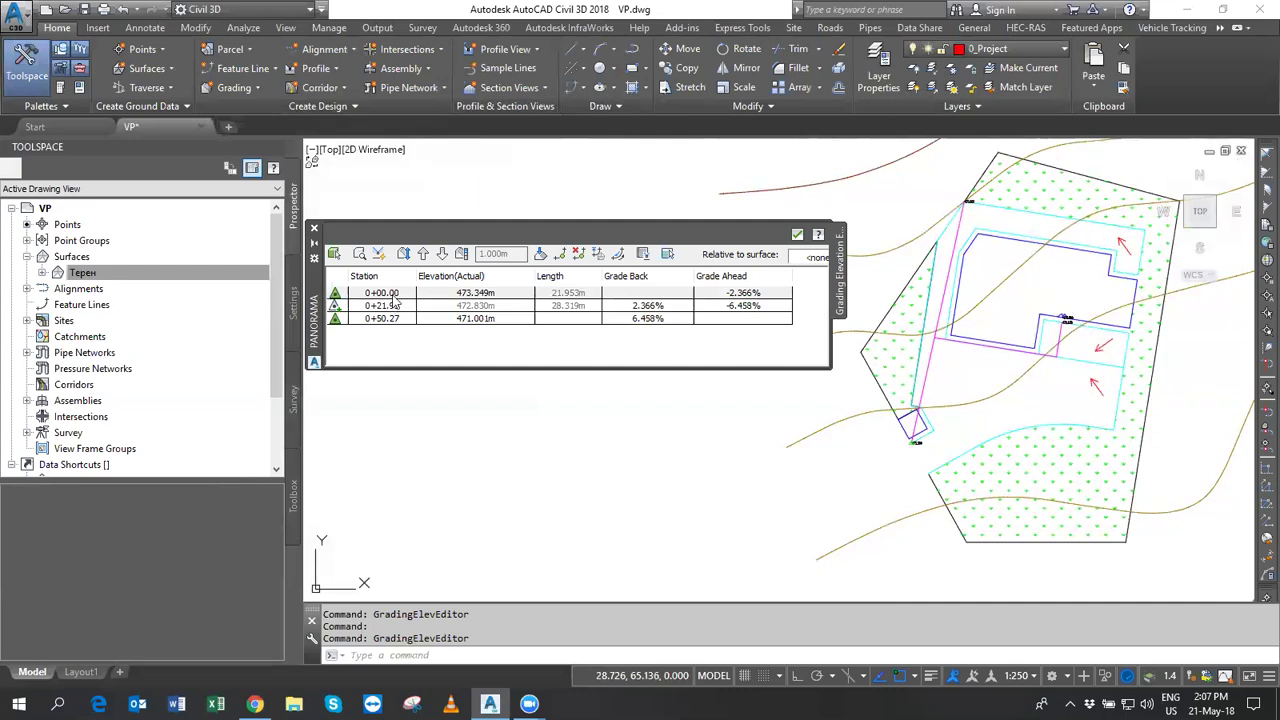
pyautogui.click(394, 294)
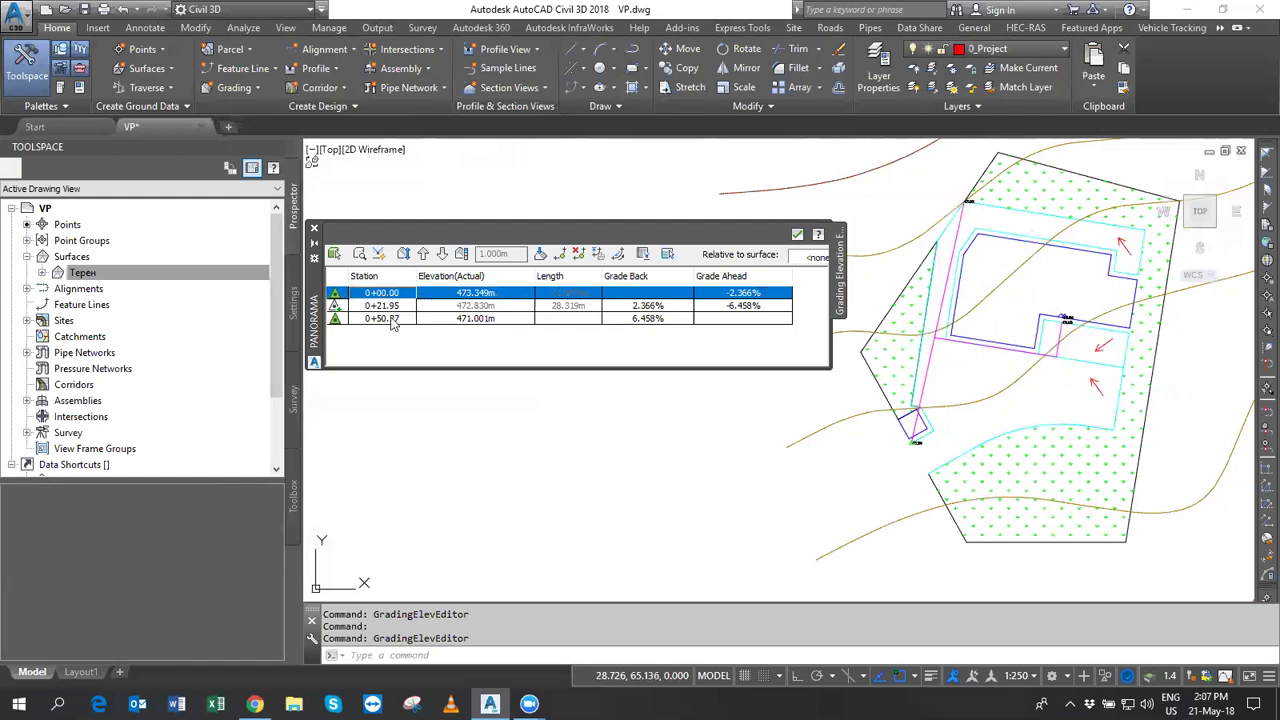
pyautogui.keyDown('shift'); pyautogui.click(393, 320); pyautogui.keyUp('shift')
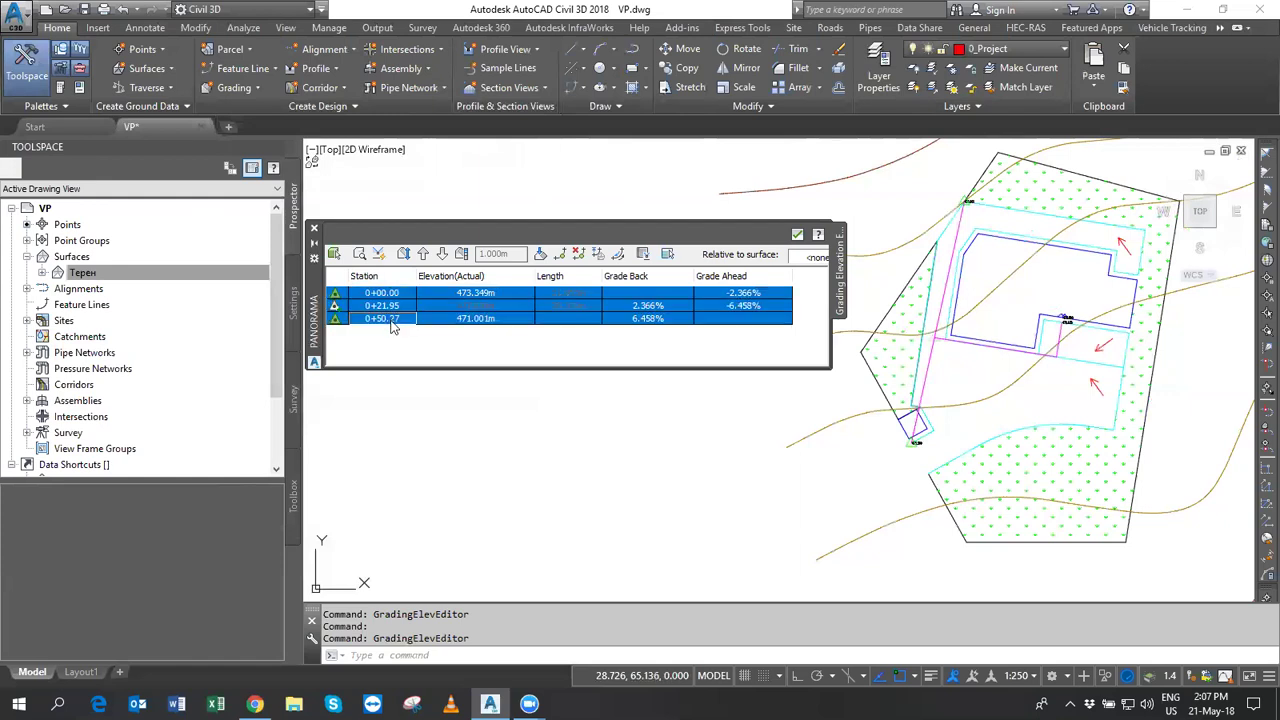
# Flatten the west feature line to a constant -4.671% grade, putting 0+21.95 at 472.324m, and close the editor.
pyautogui.click(539, 256)
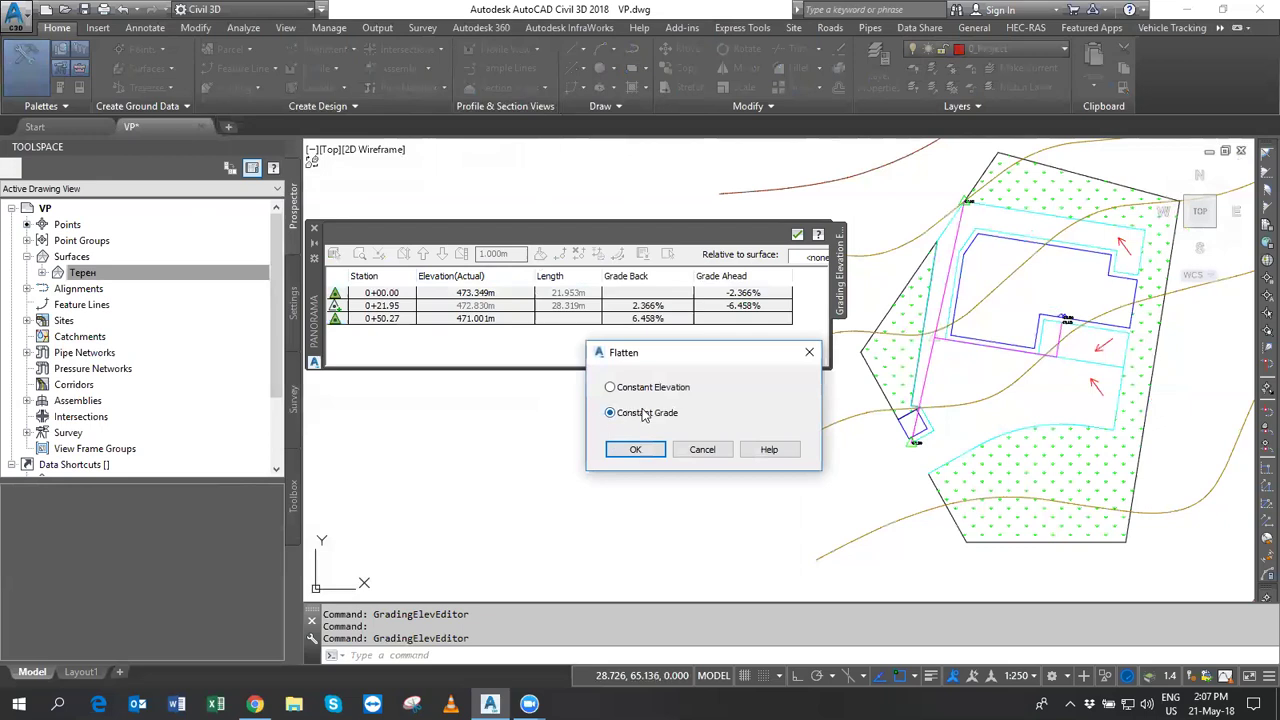
pyautogui.click(637, 451)
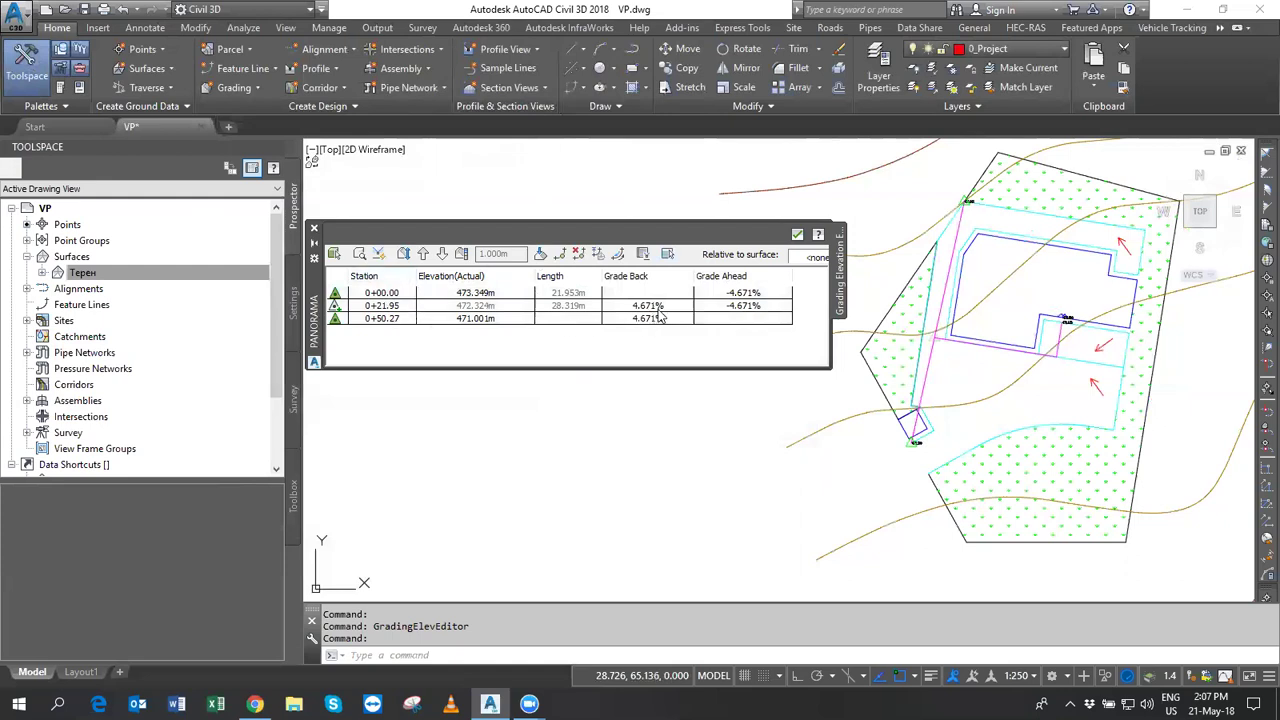
pyautogui.click(388, 309)
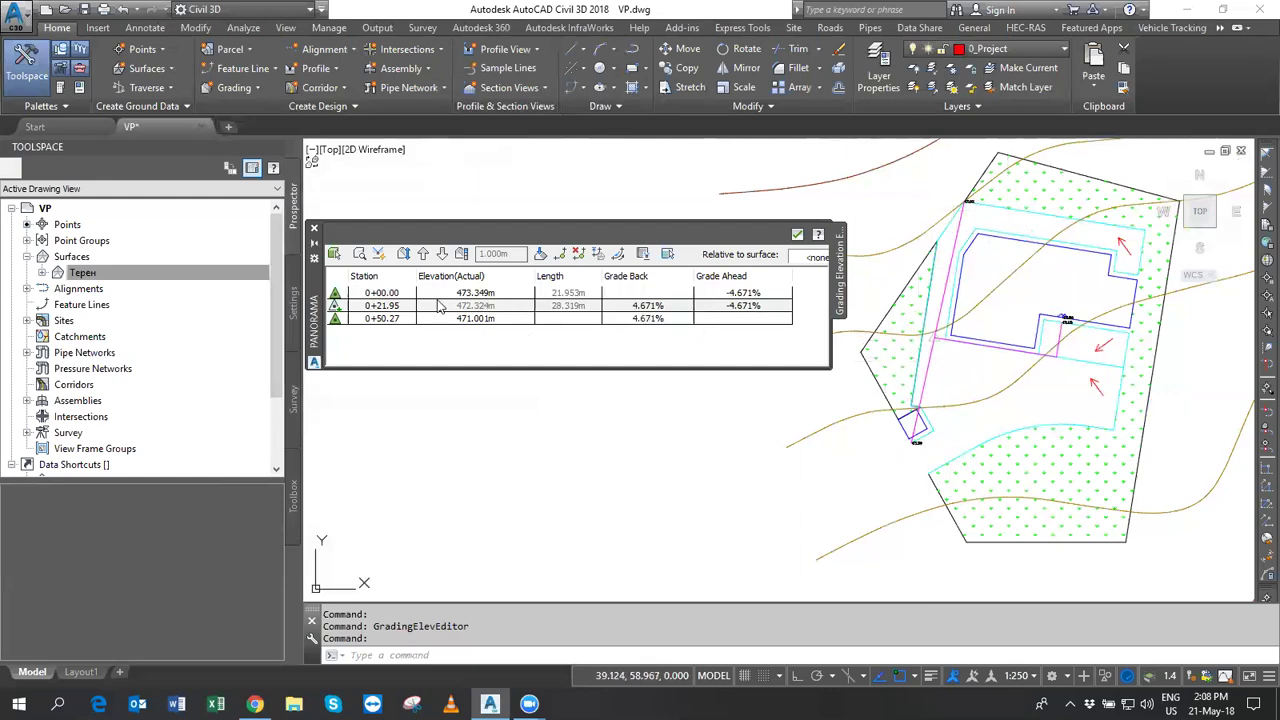
pyautogui.click(316, 230)
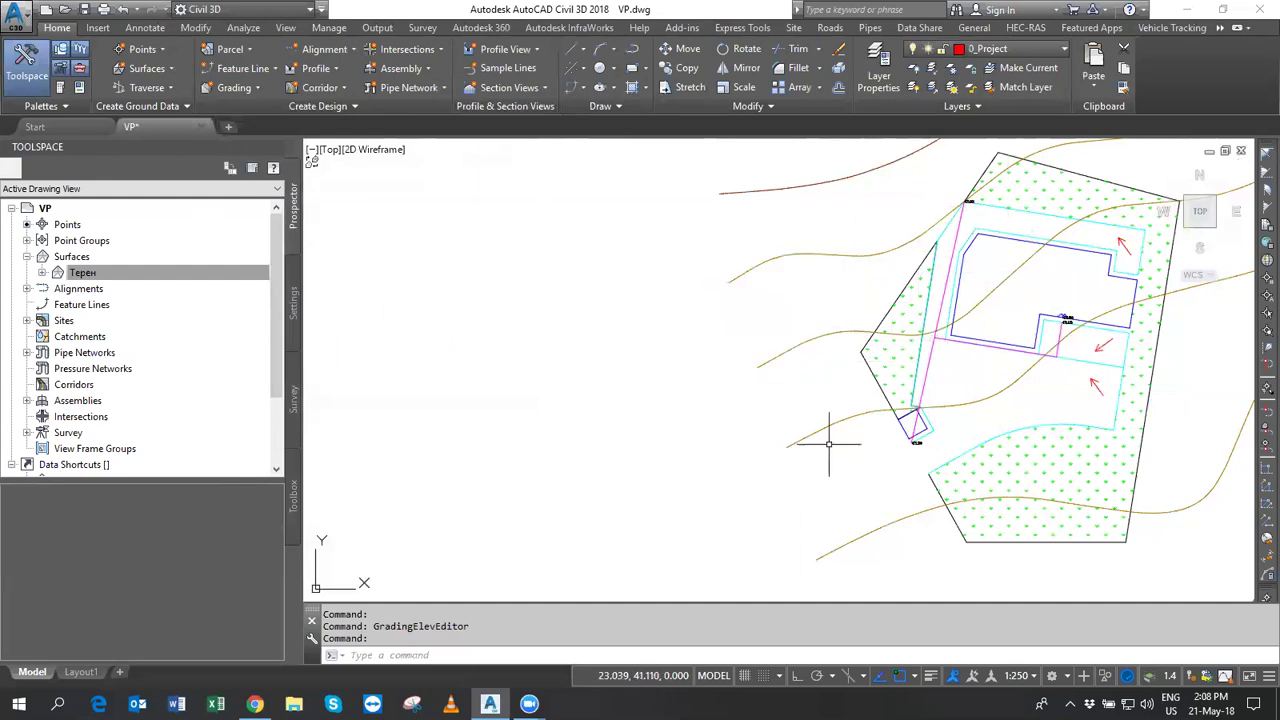
# Open the Elevation Editor for the southern feature line and select its points 0+00.00, 0+07.10 and 0+32.20.
pyautogui.click(969, 342)
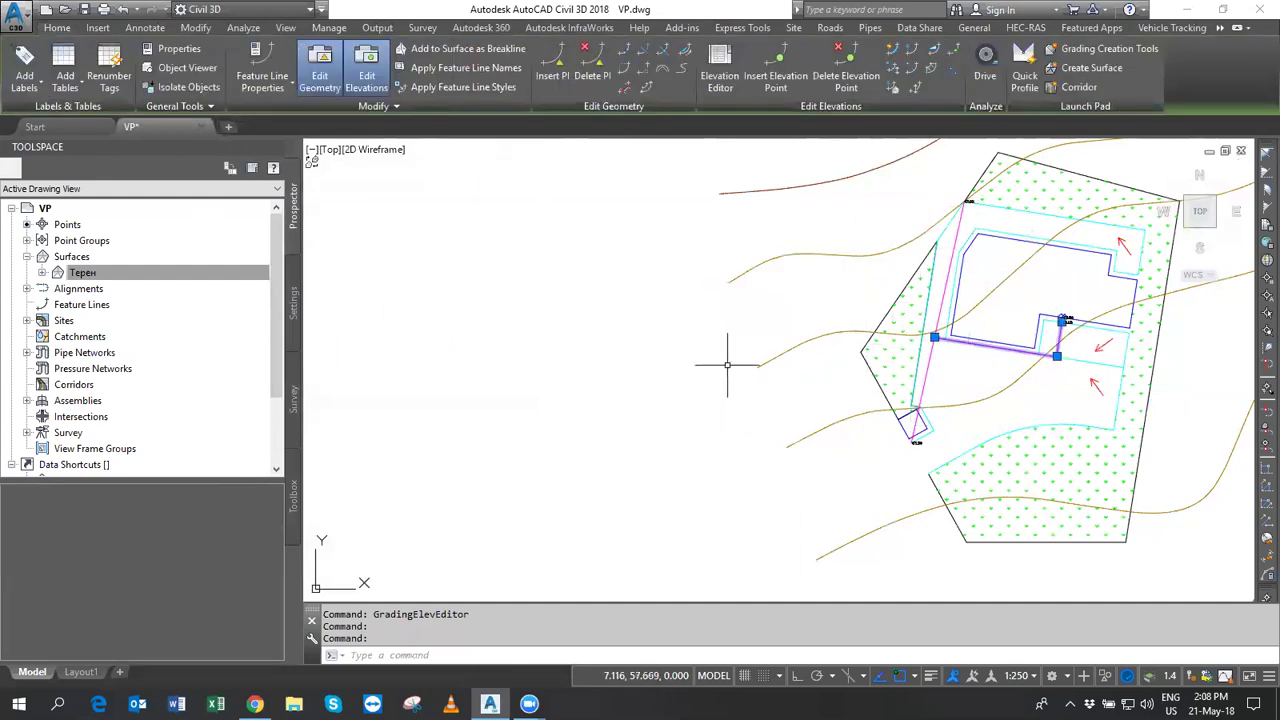
pyautogui.rightClick(735, 293)
pyautogui.click(829, 563)
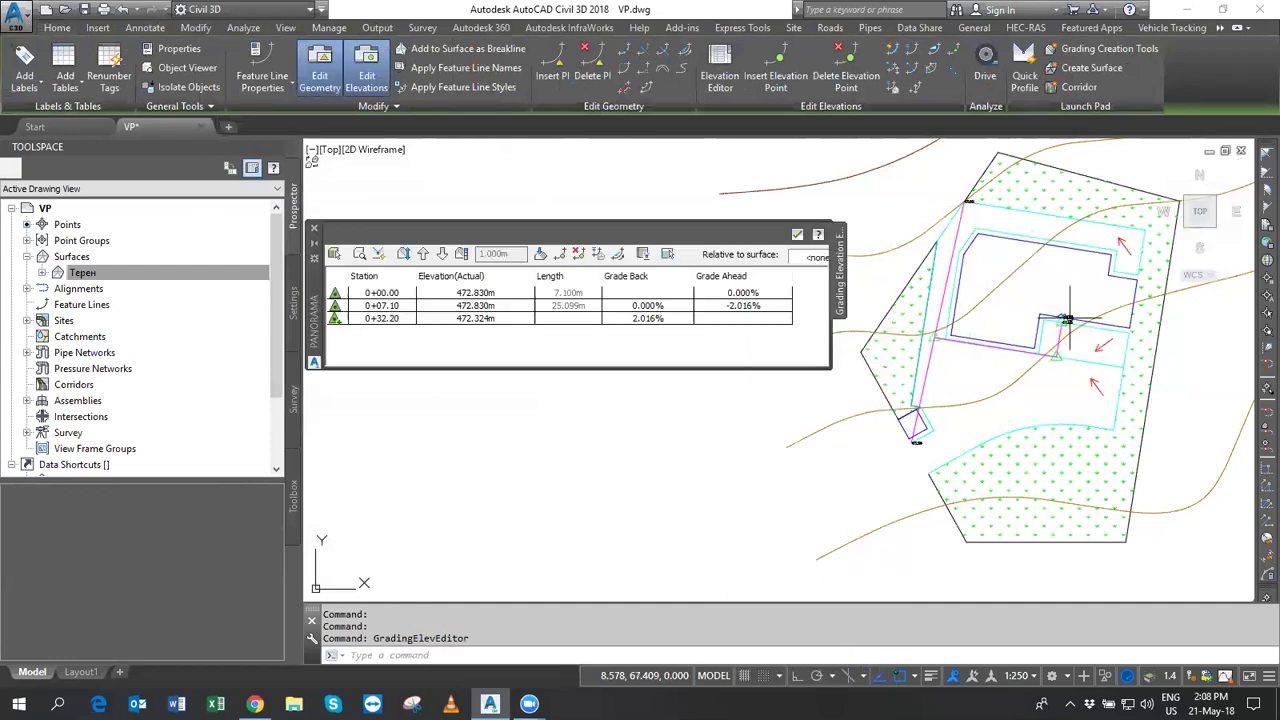
pyautogui.scroll(2, 1016, 428)
pyautogui.moveTo(1016, 428); pyautogui.dragTo(1019, 447, button='middle')
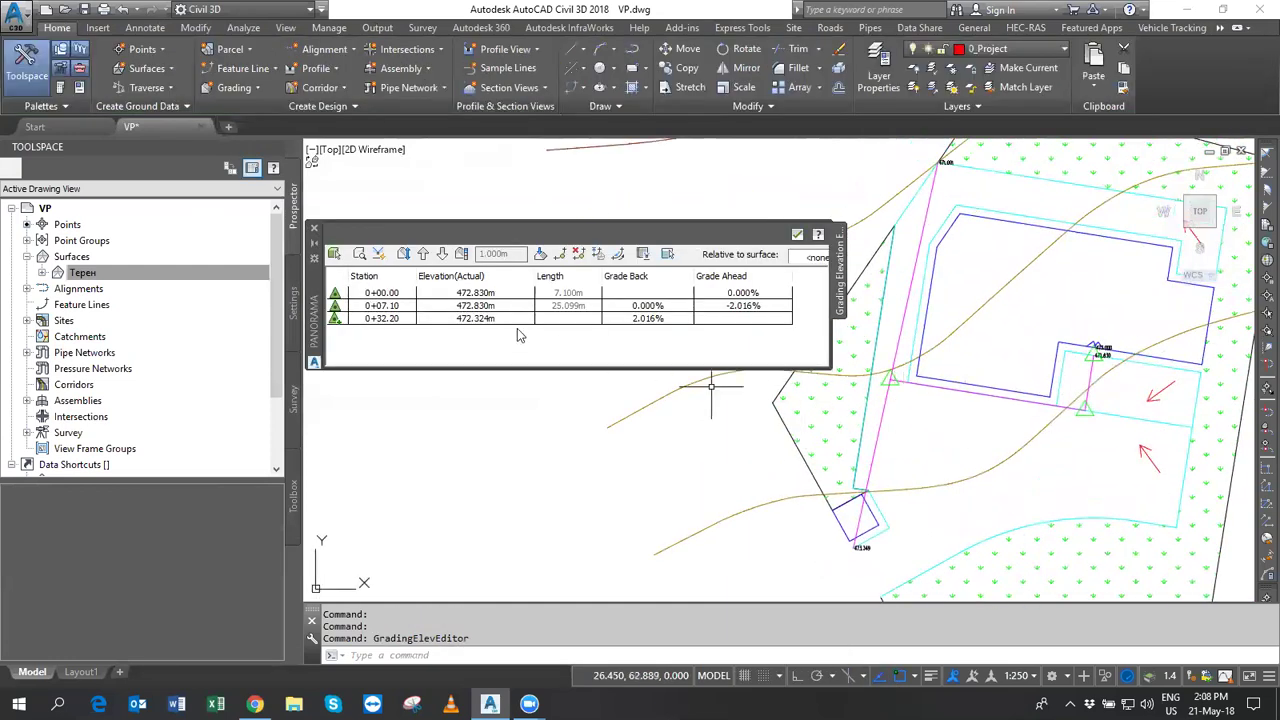
pyautogui.click(391, 320)
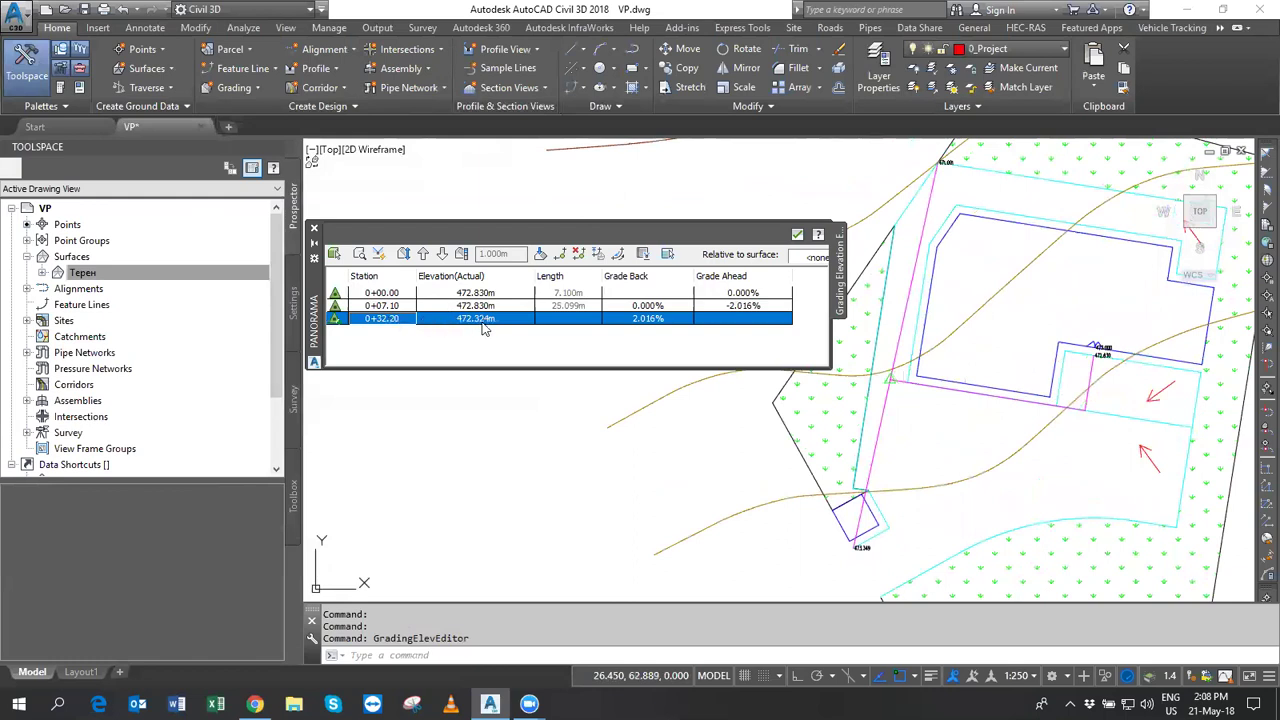
pyautogui.click(477, 306)
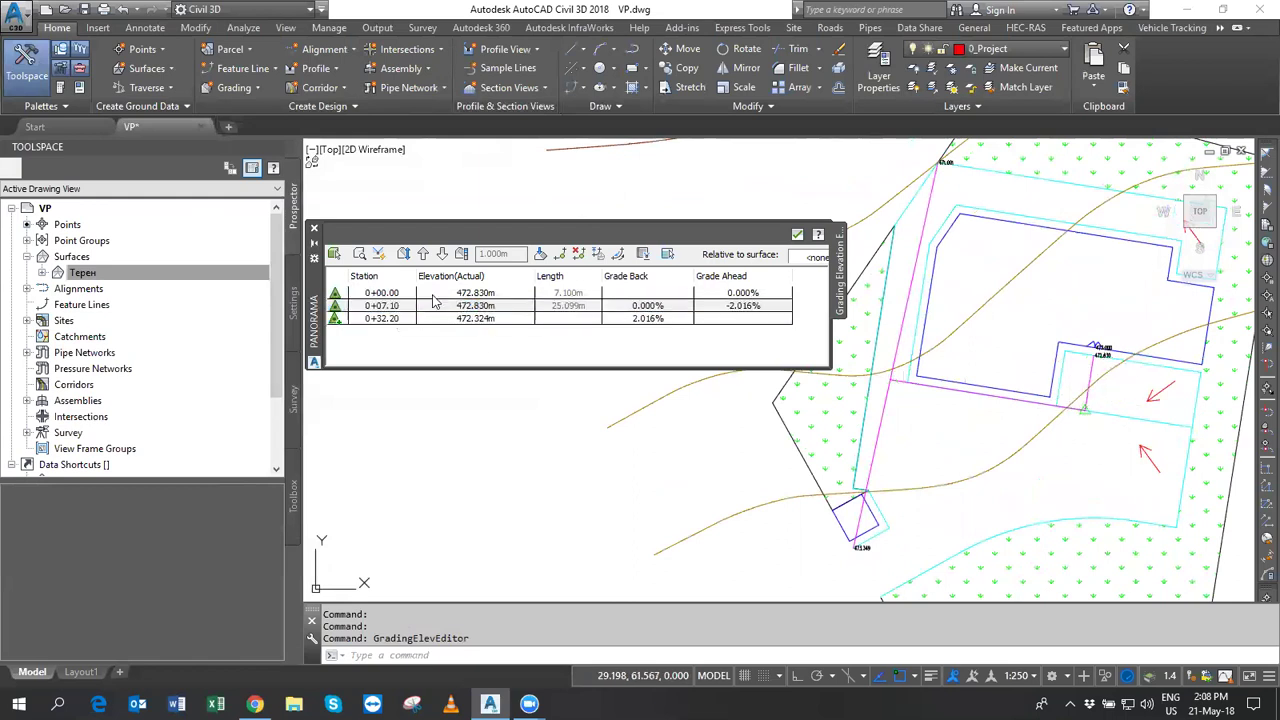
pyautogui.click(456, 292)
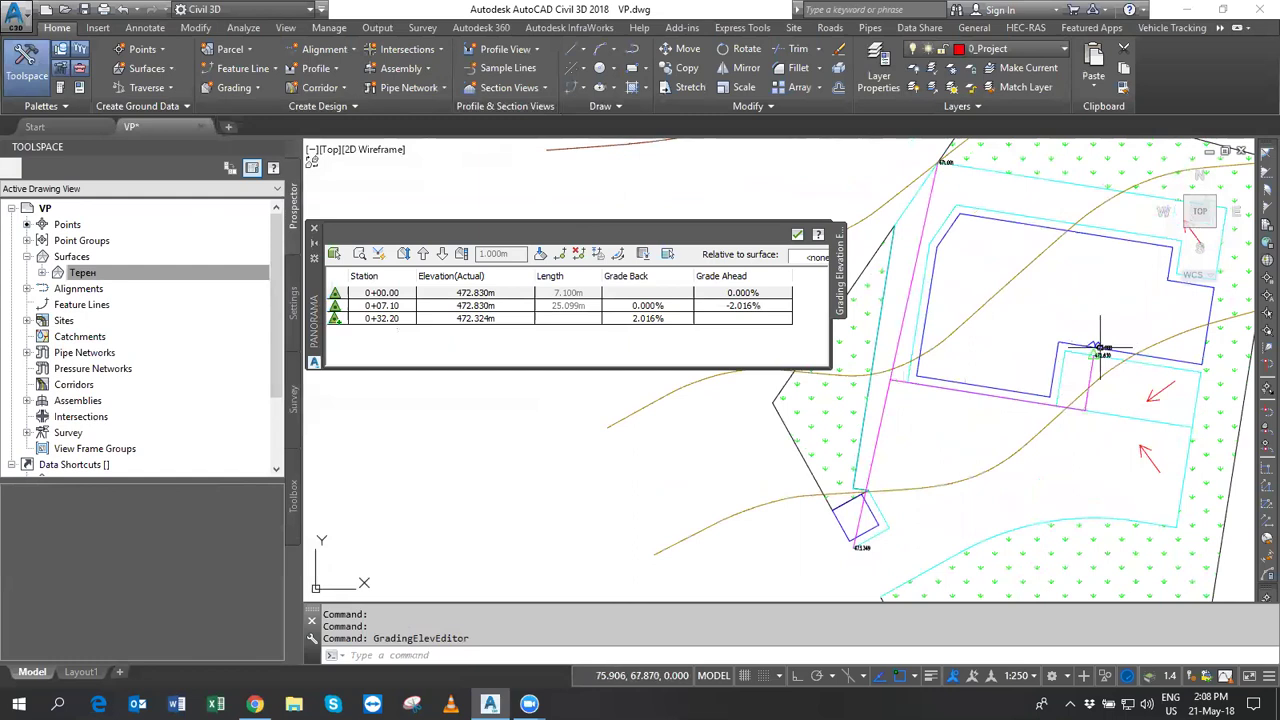
pyautogui.keyDown('shift'); pyautogui.click(395, 320); pyautogui.keyUp('shift')
# Apply a constant -1.572% grade from 472.830m to 472.324m, giving 472.718m at 0+07.10, and close the editor.
pyautogui.click(540, 256)
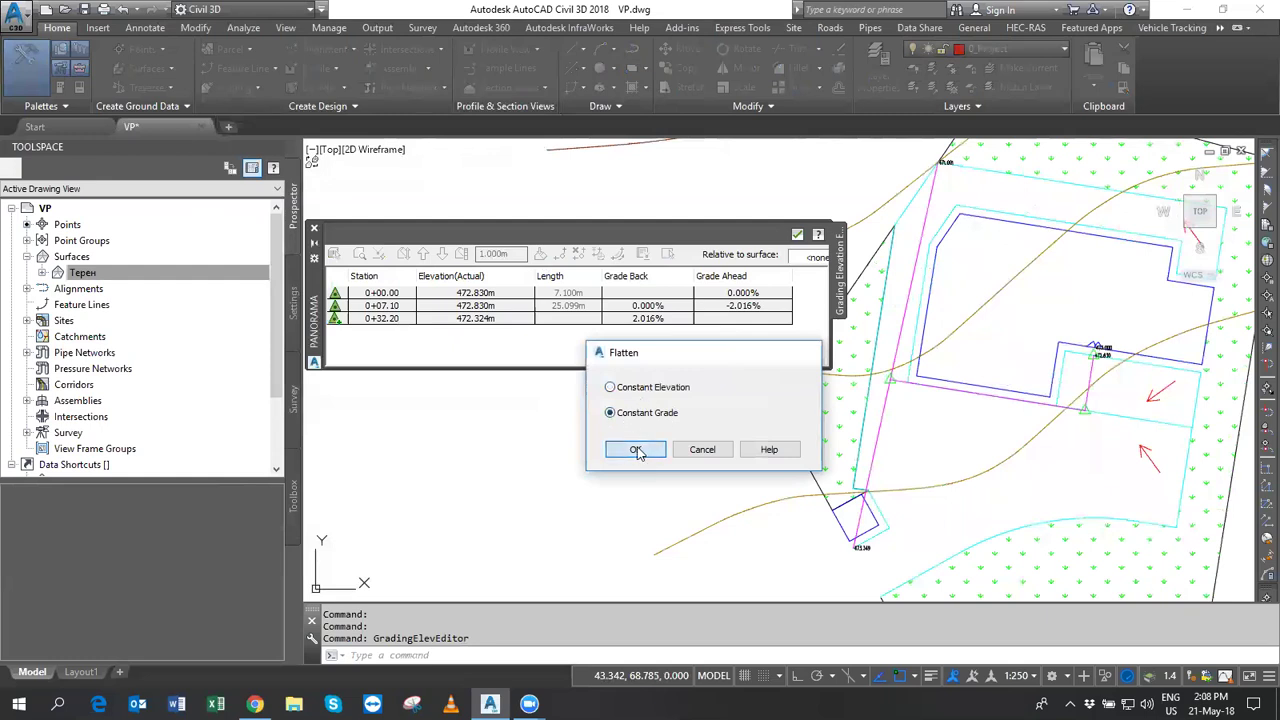
pyautogui.click(636, 449)
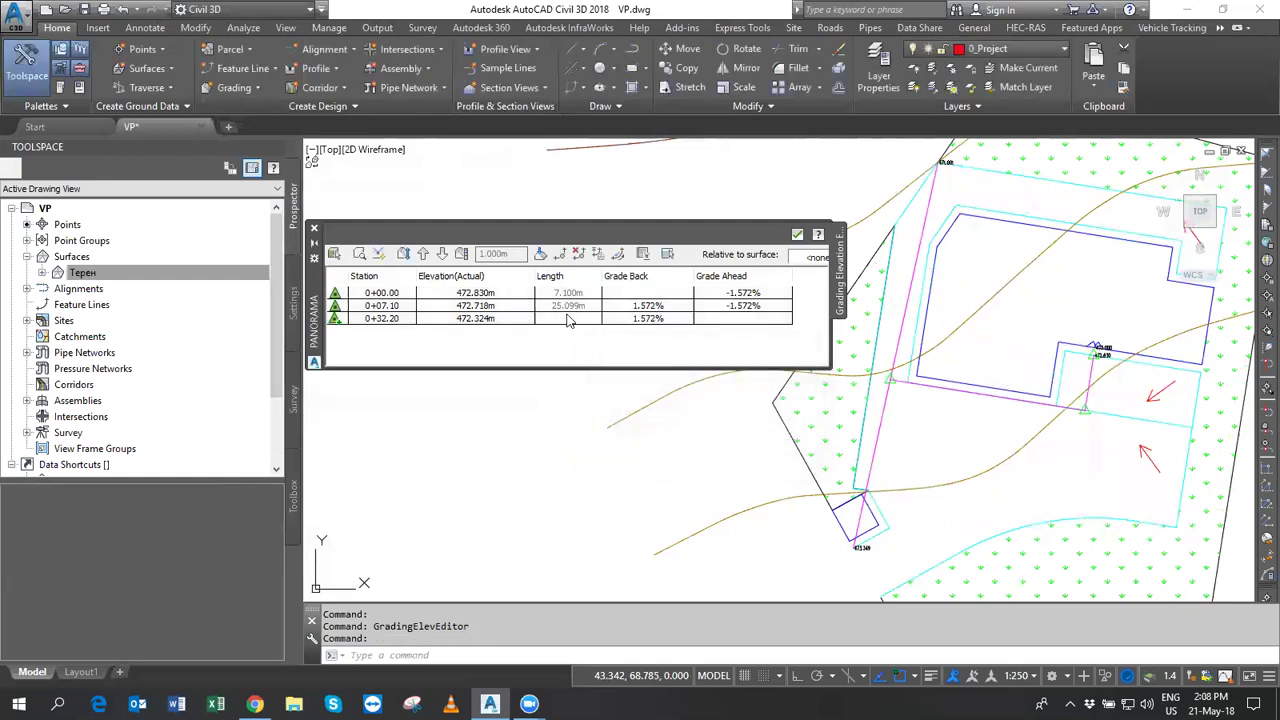
pyautogui.click(488, 296)
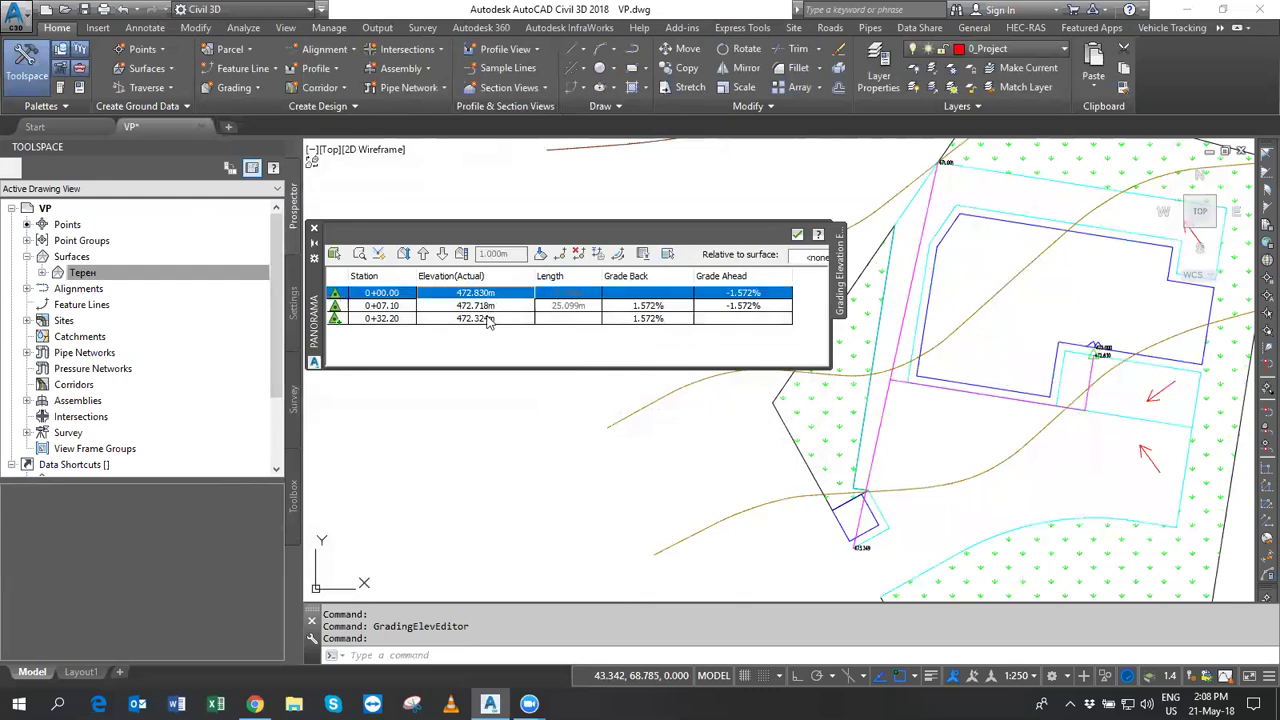
pyautogui.click(488, 318)
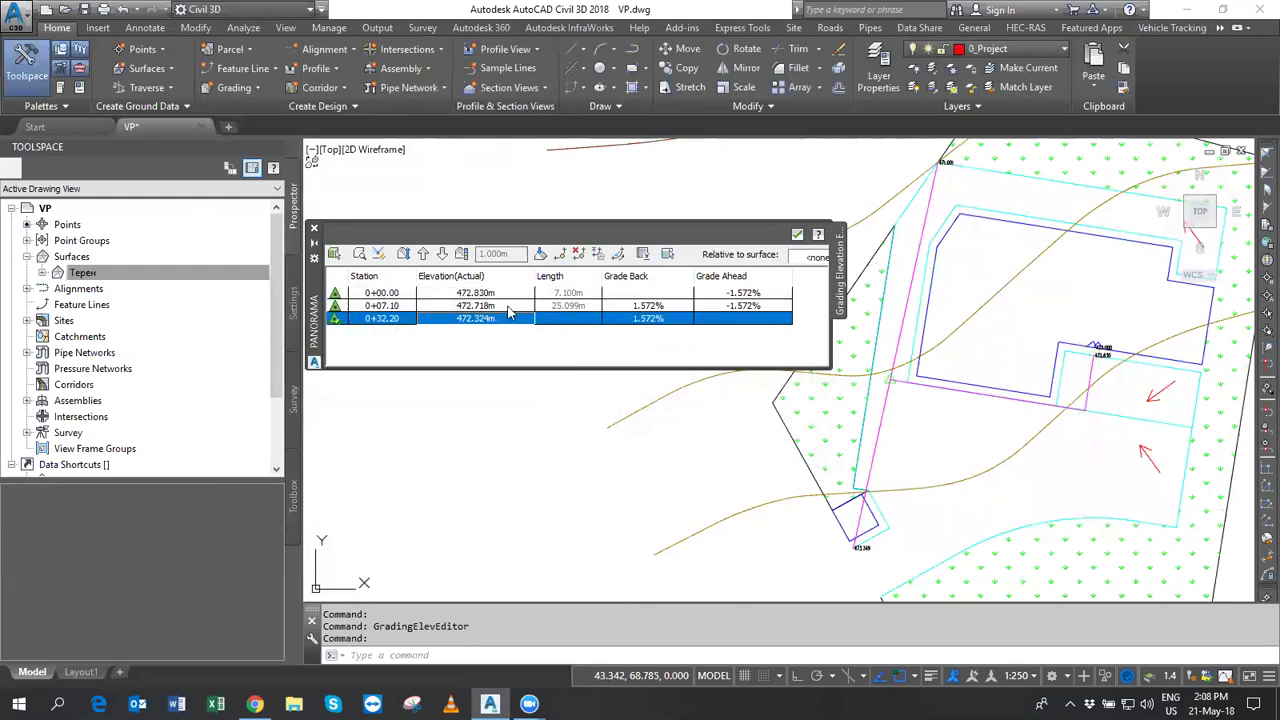
pyautogui.click(508, 305)
pyautogui.click(490, 306)
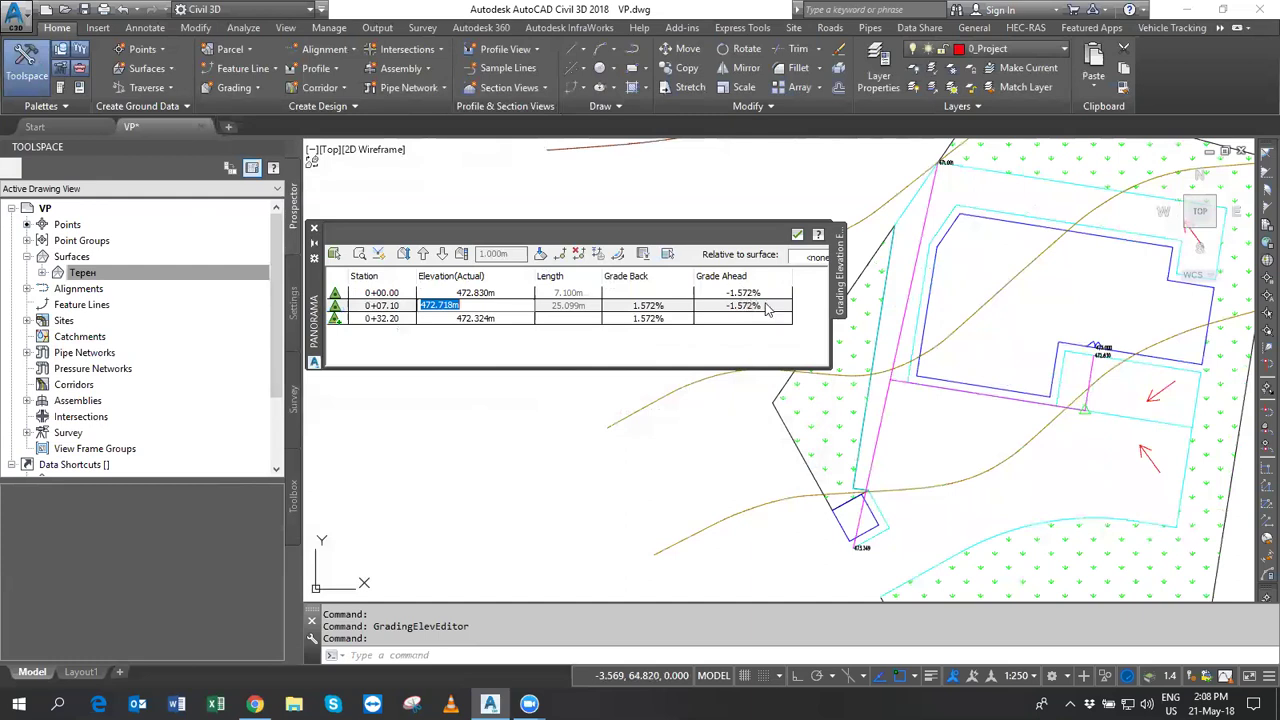
pyautogui.press('Escape')
pyautogui.press('Escape')
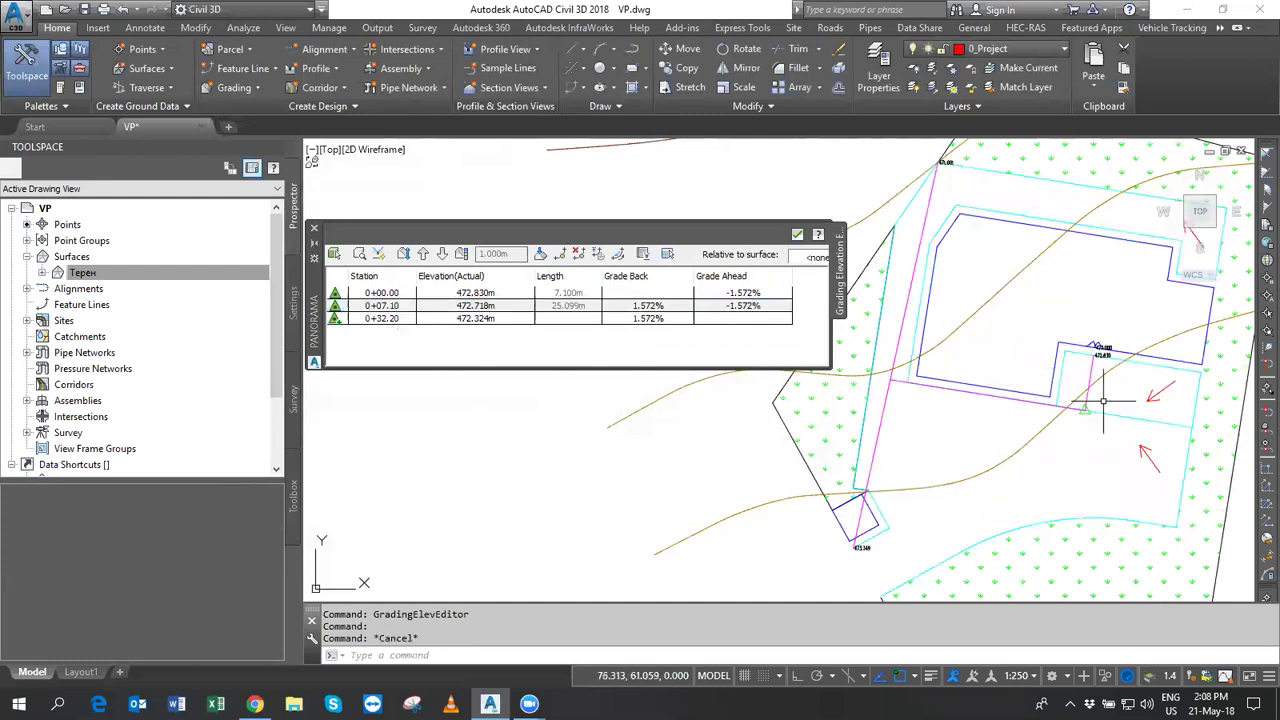
pyautogui.click(797, 235)
# Reframe the view on the building and plot, then switch to the Modify ribbon with the feature line editing tools.
pyautogui.moveTo(1036, 474); pyautogui.dragTo(866, 444, button='middle')
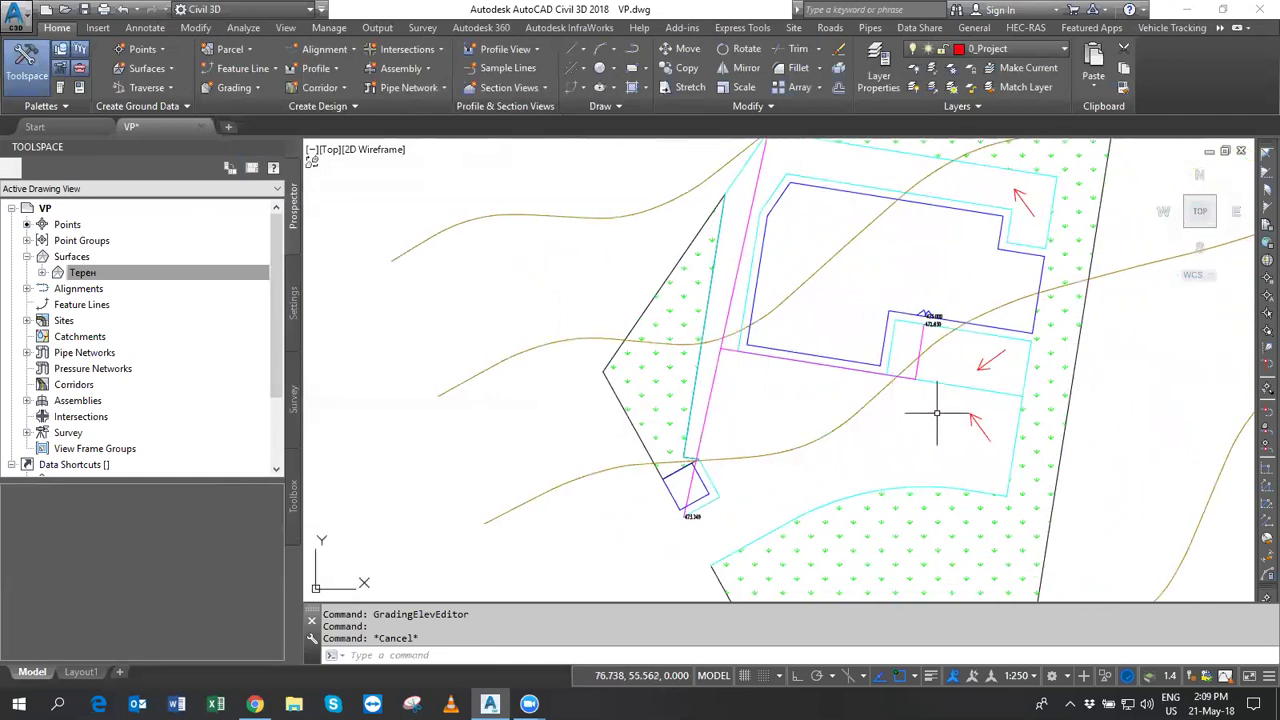
pyautogui.moveTo(793, 394); pyautogui.dragTo(825, 423, button='middle')
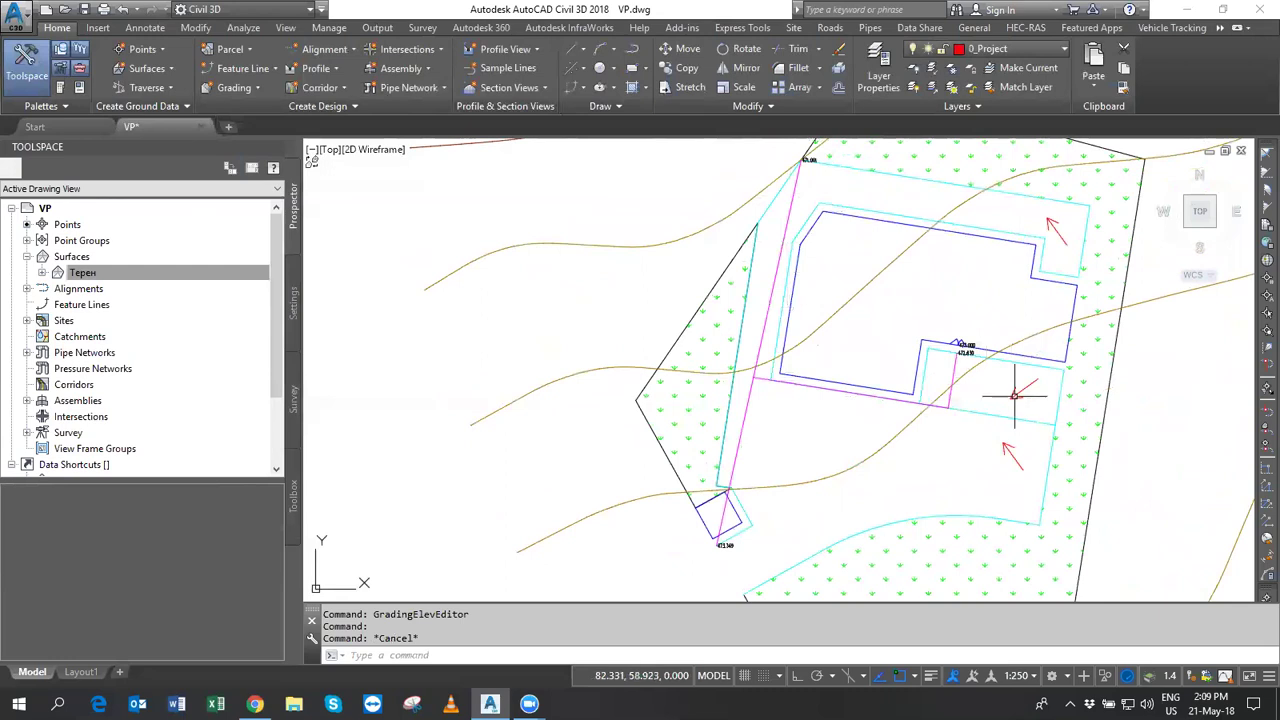
pyautogui.scroll(5, 943, 405)
pyautogui.scroll(-2, 926, 374)
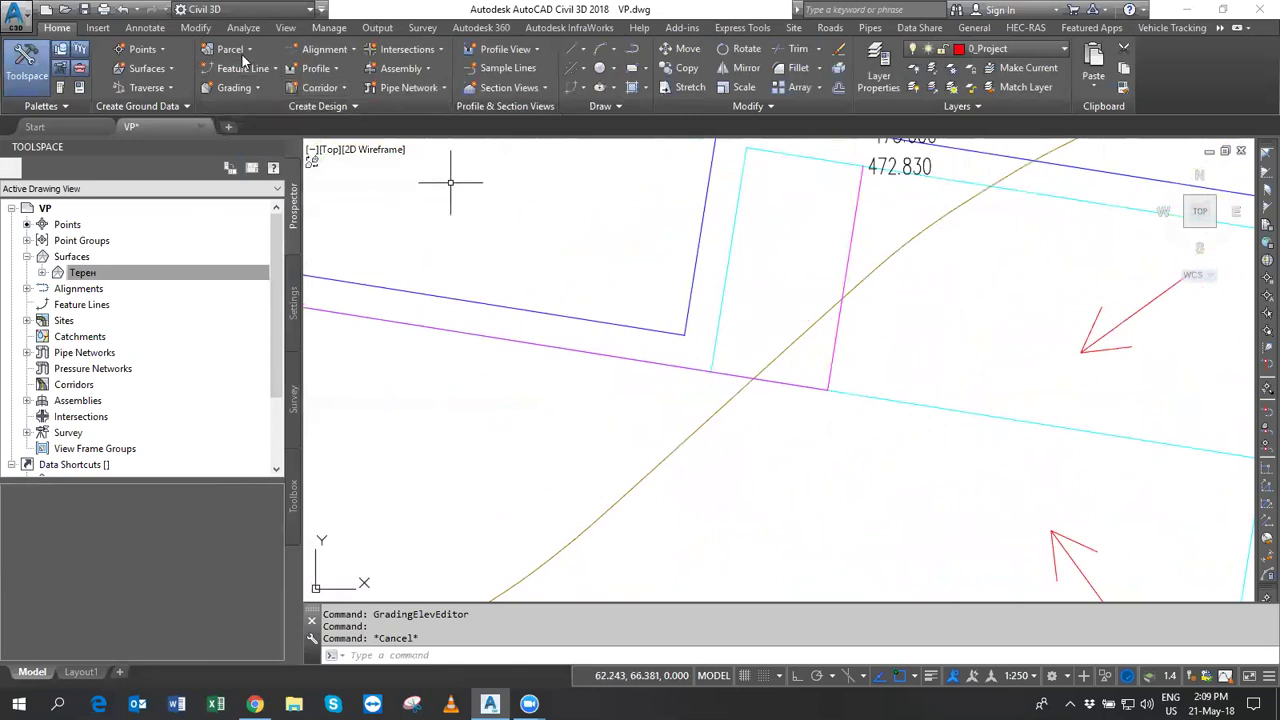
pyautogui.click(196, 28)
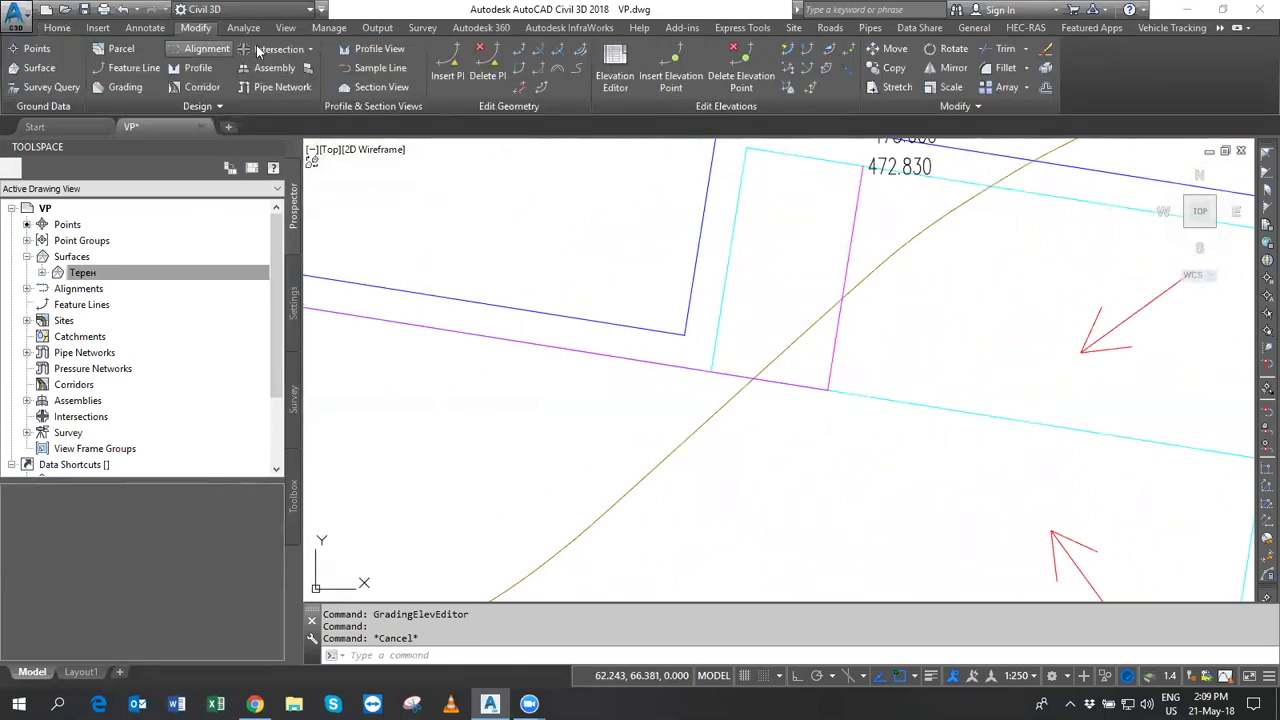
pyautogui.moveTo(519, 51)
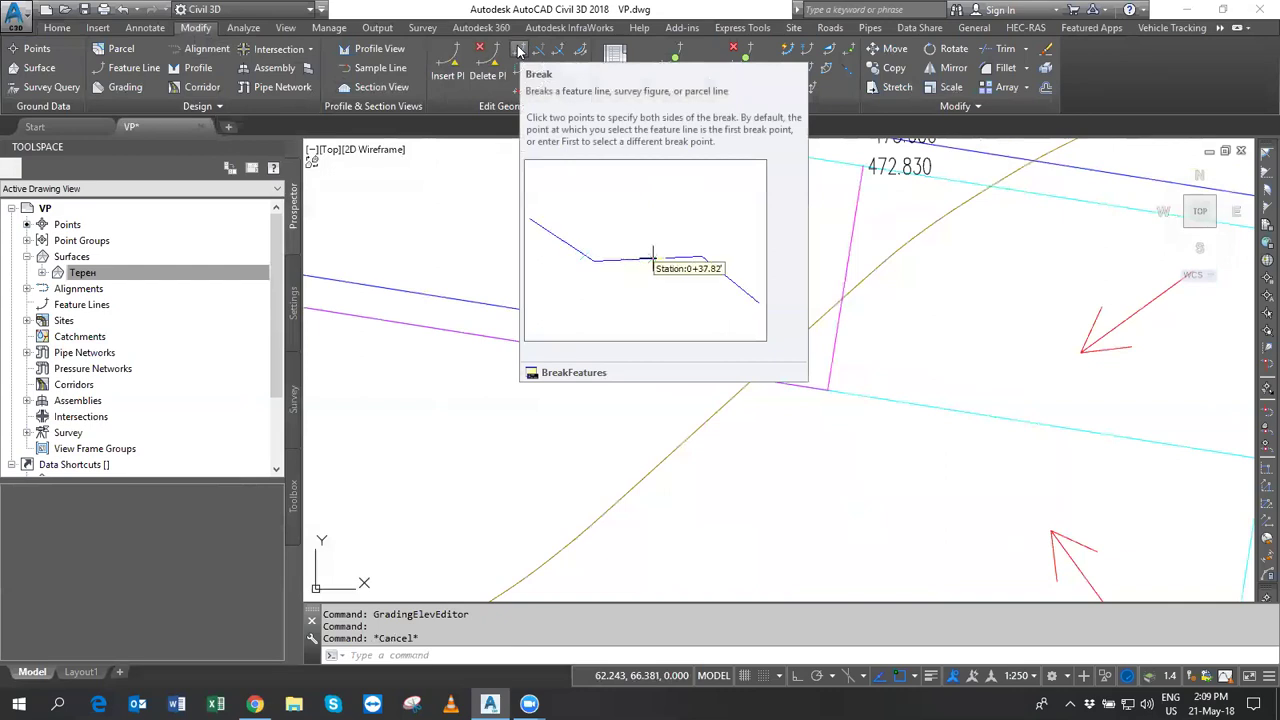
# Break the magenta feature line at its corner near the 472.830 elevation label.
pyautogui.click(520, 50)
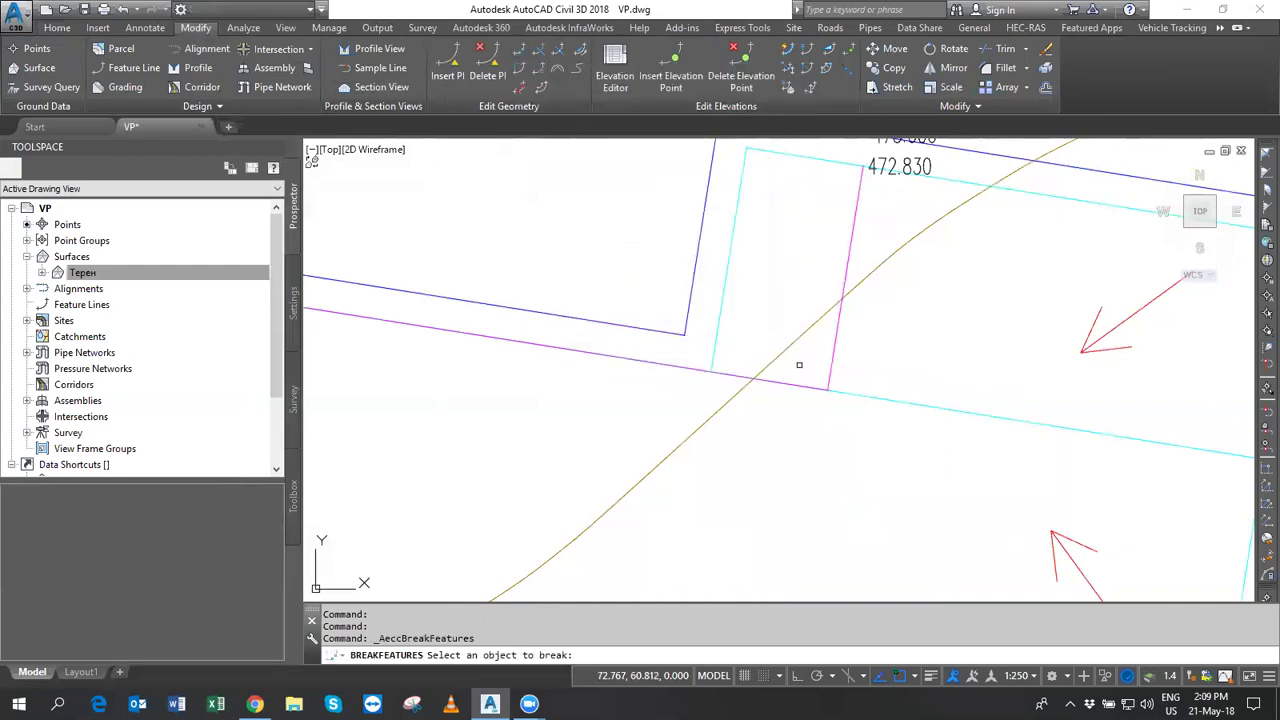
pyautogui.click(830, 376)
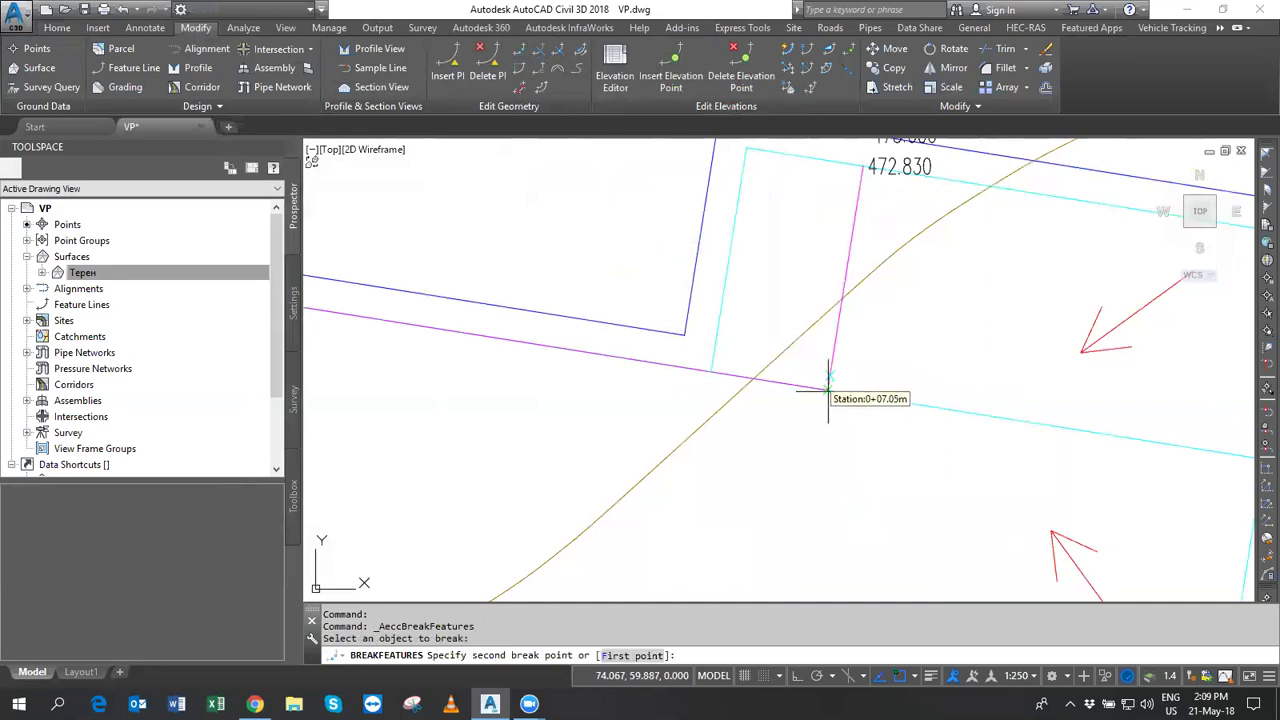
pyautogui.click(830, 372)
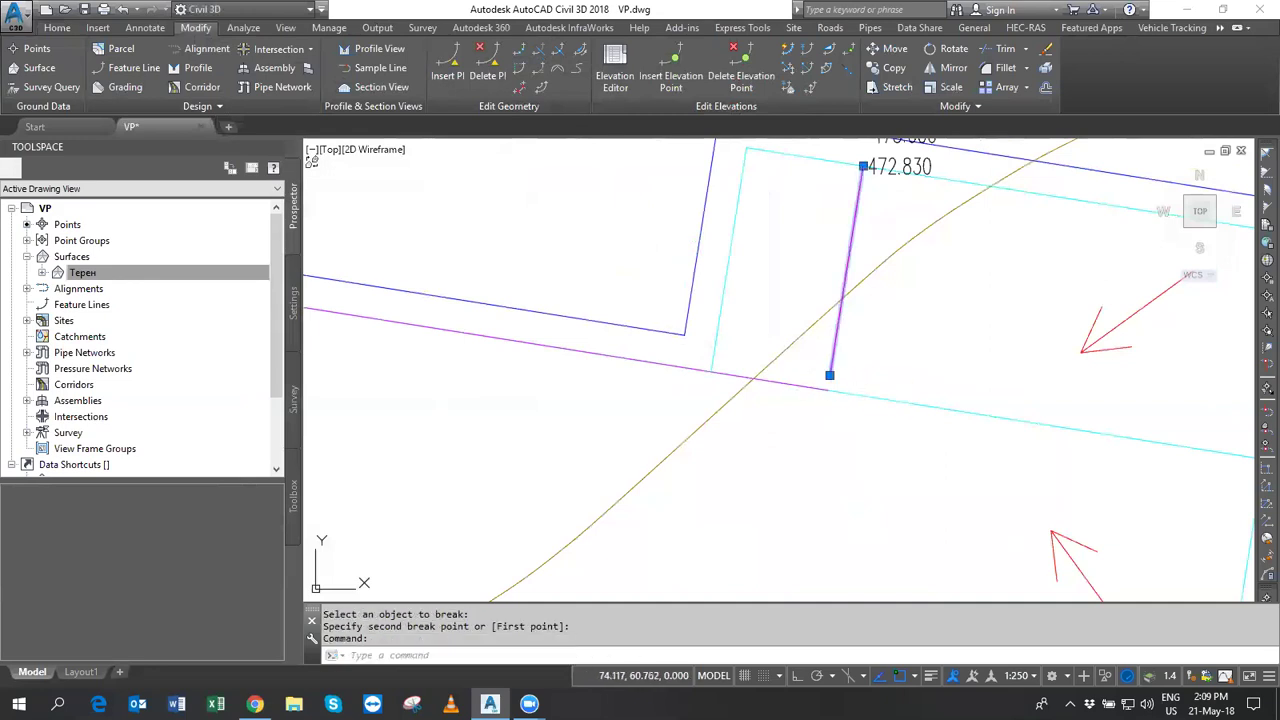
pyautogui.click(822, 389)
pyautogui.scroll(-6, 850, 465)
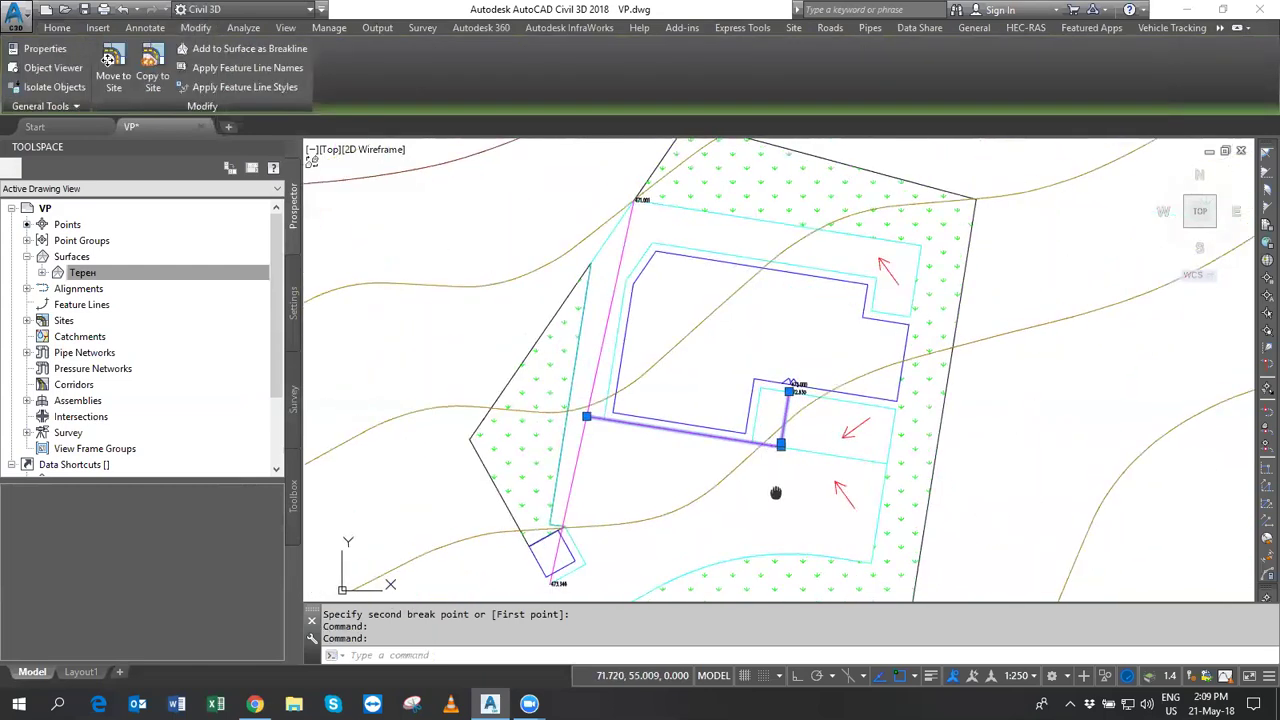
pyautogui.press('Escape')
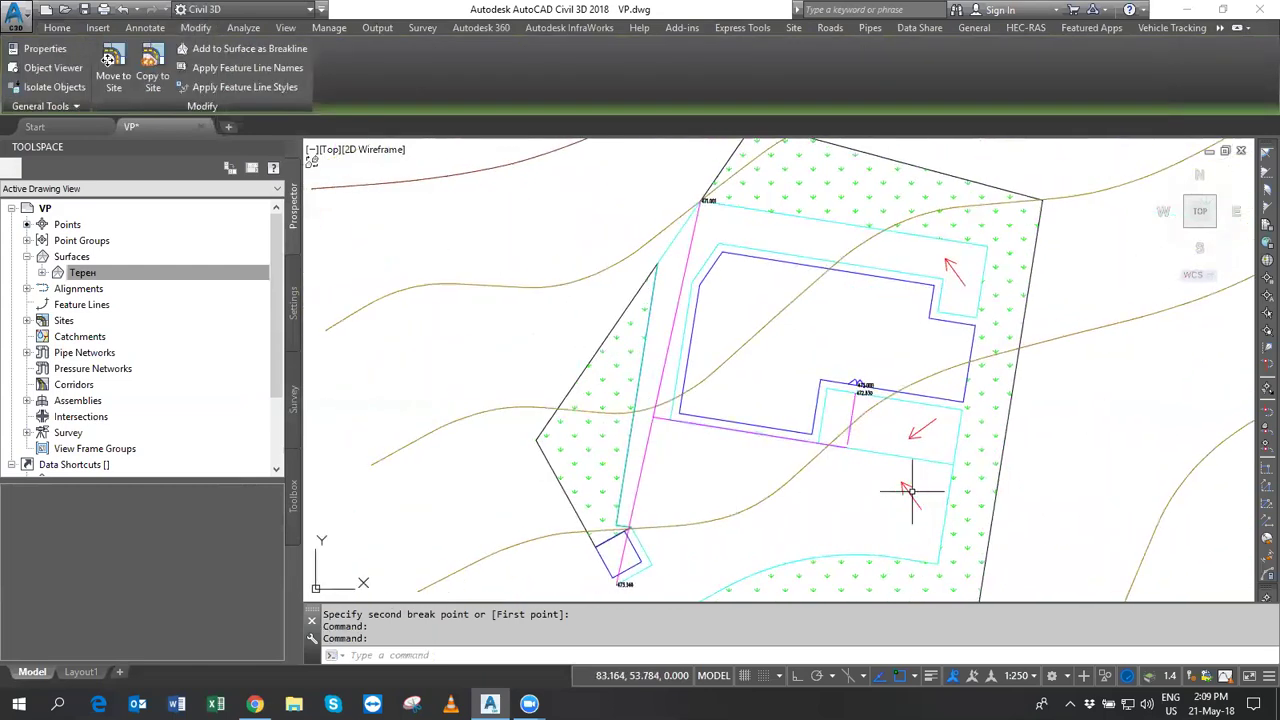
pyautogui.press('Escape')
# Select the red limits rectangle, clear it, then select the magenta feature line.
pyautogui.scroll(-5, 845, 316)
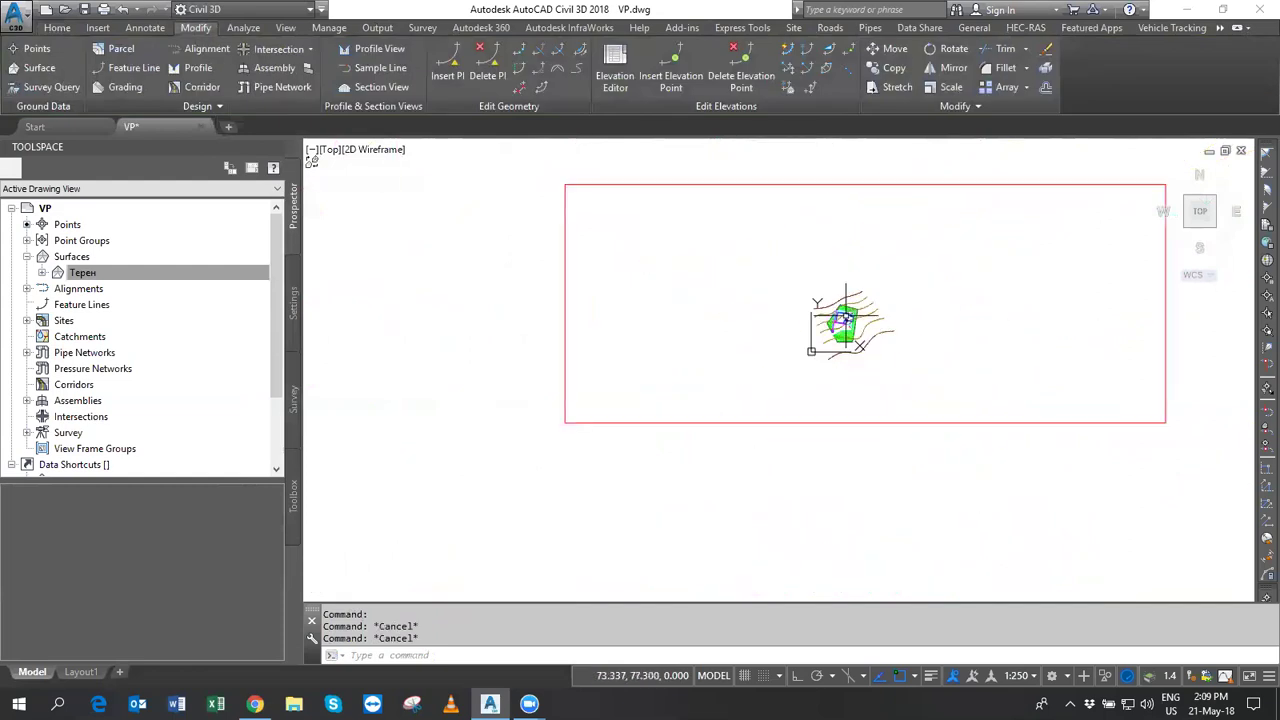
pyautogui.scroll(-1, 917, 294)
pyautogui.scroll(1, 771, 244)
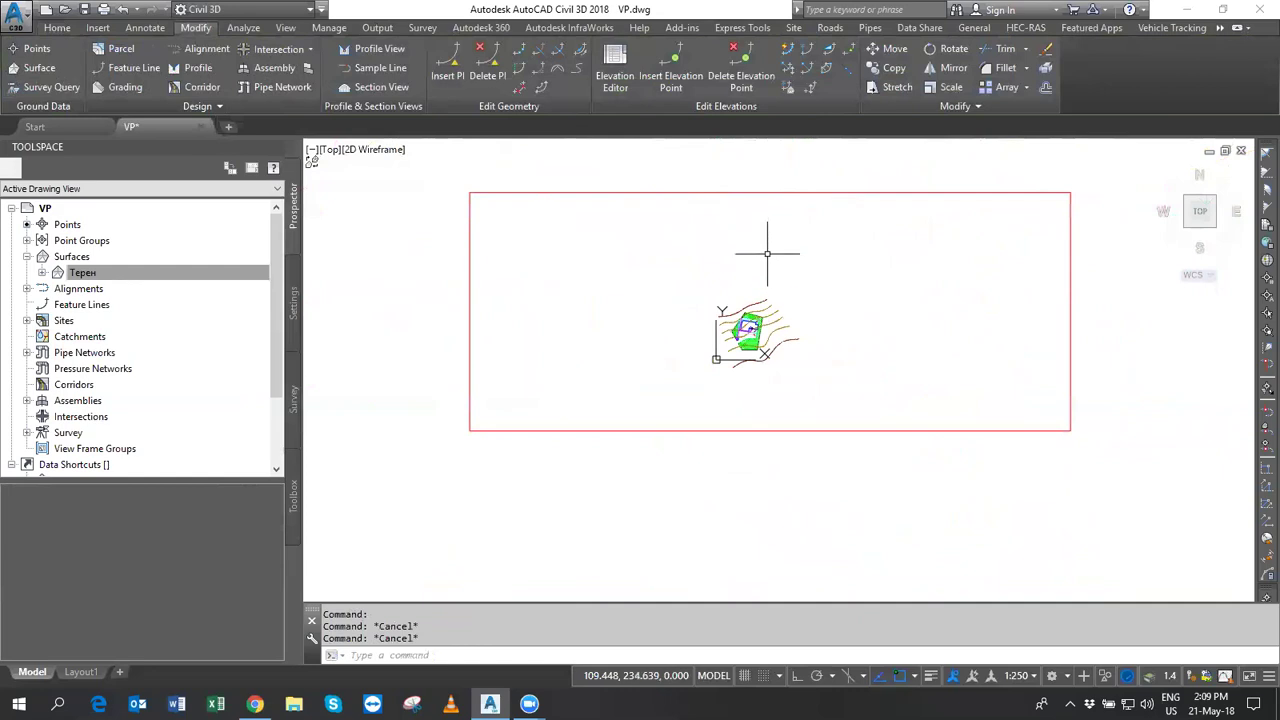
pyautogui.click(729, 184)
pyautogui.click(716, 206)
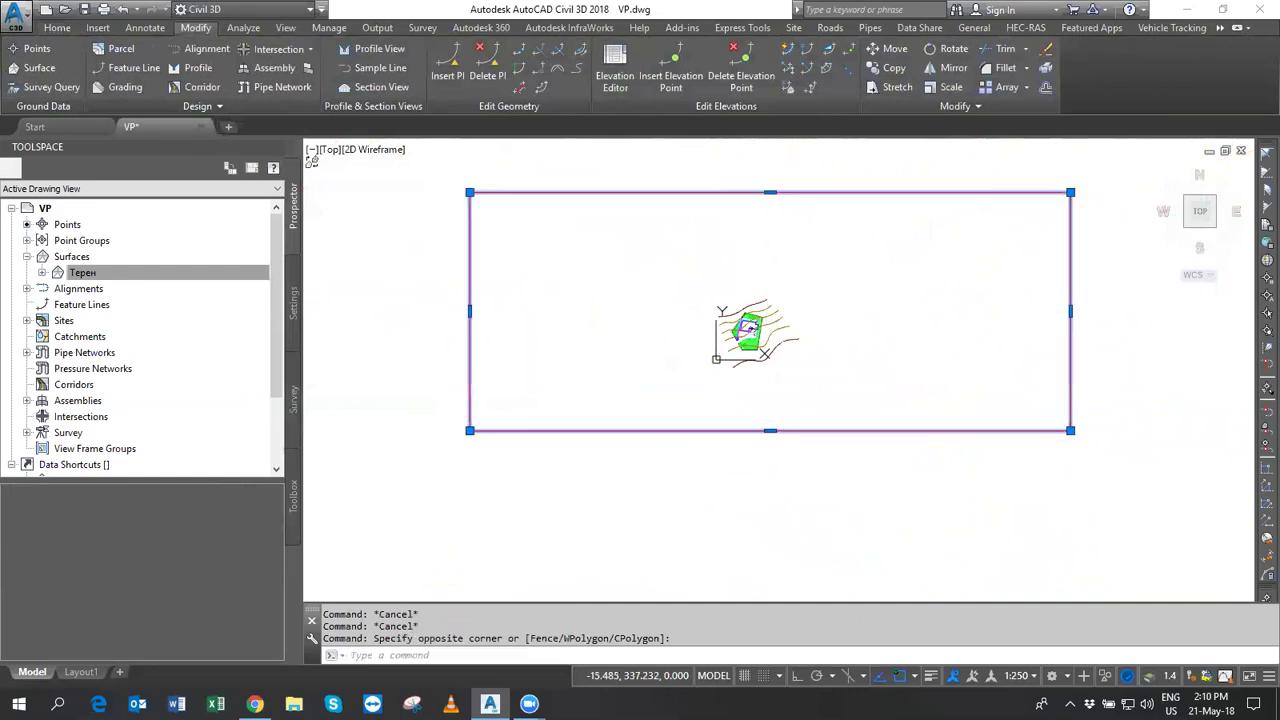
pyautogui.scroll(3, 726, 340)
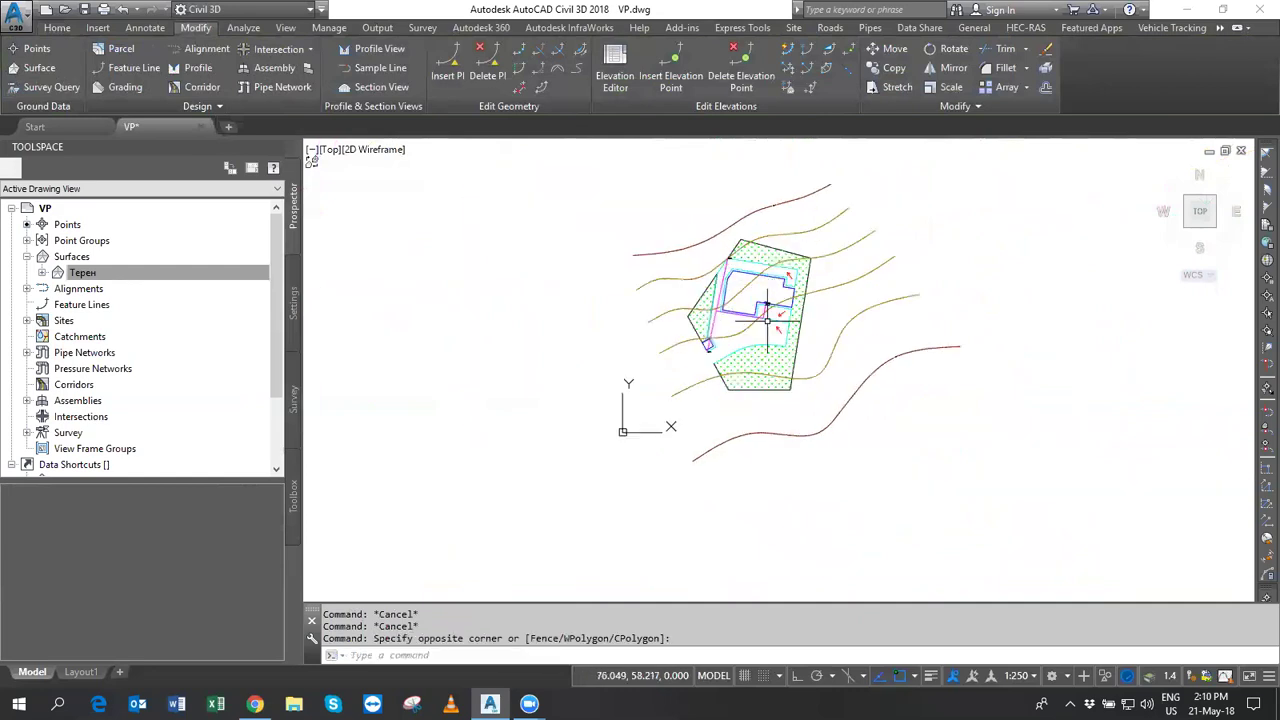
pyautogui.scroll(2, 790, 315)
pyautogui.moveTo(806, 325); pyautogui.dragTo(796, 363, button='middle')
pyautogui.press('Escape')
pyautogui.press('Escape')
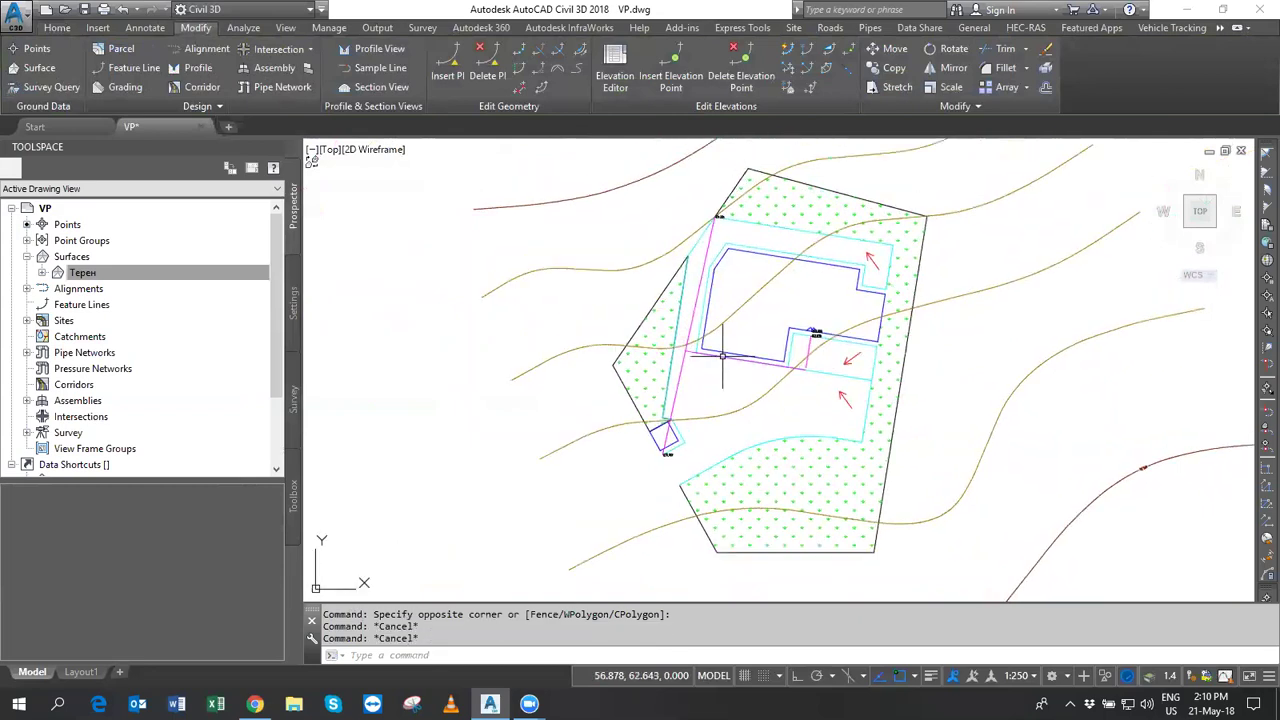
pyautogui.click(722, 355)
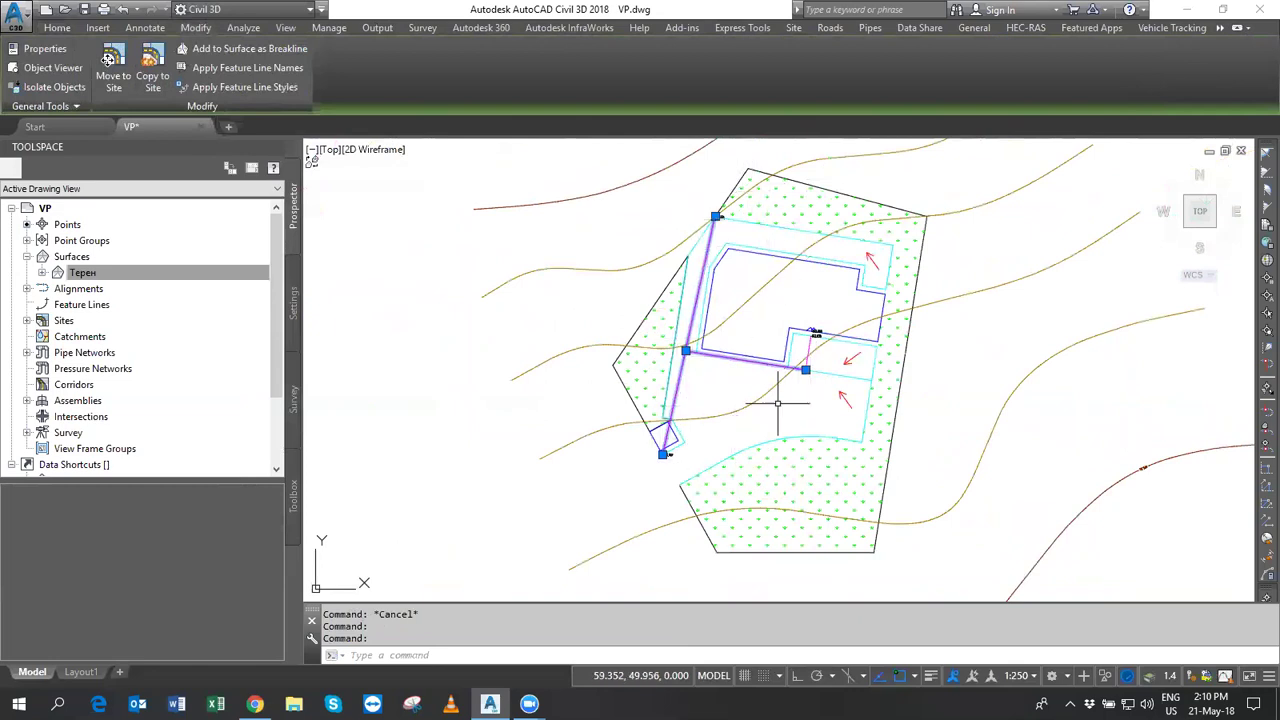
pyautogui.scroll(-3, 775, 228)
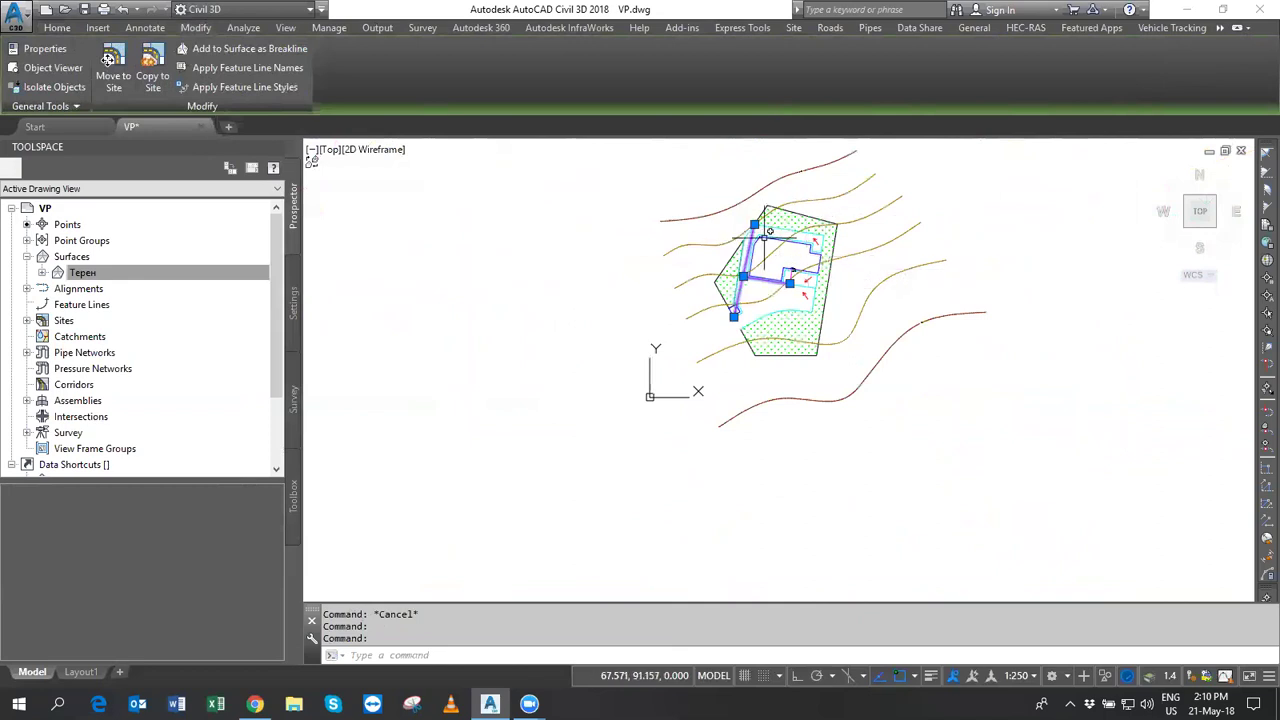
pyautogui.scroll(2, 759, 240)
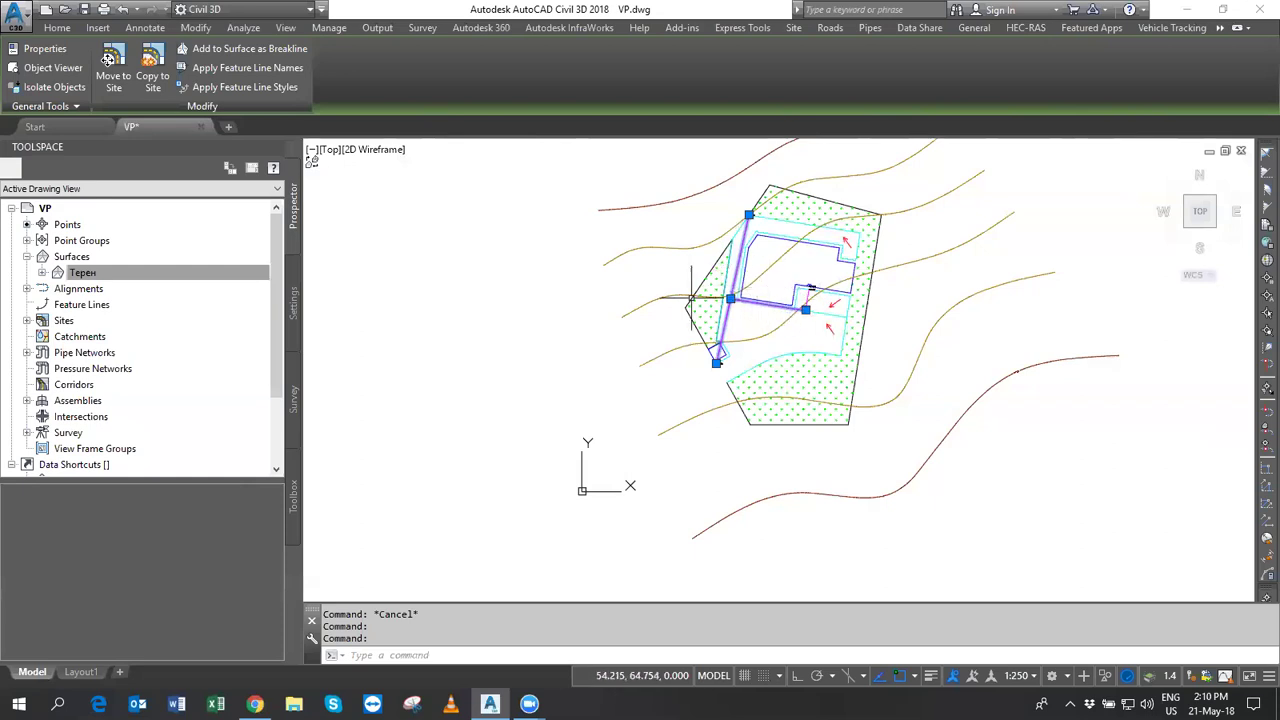
pyautogui.press('Escape')
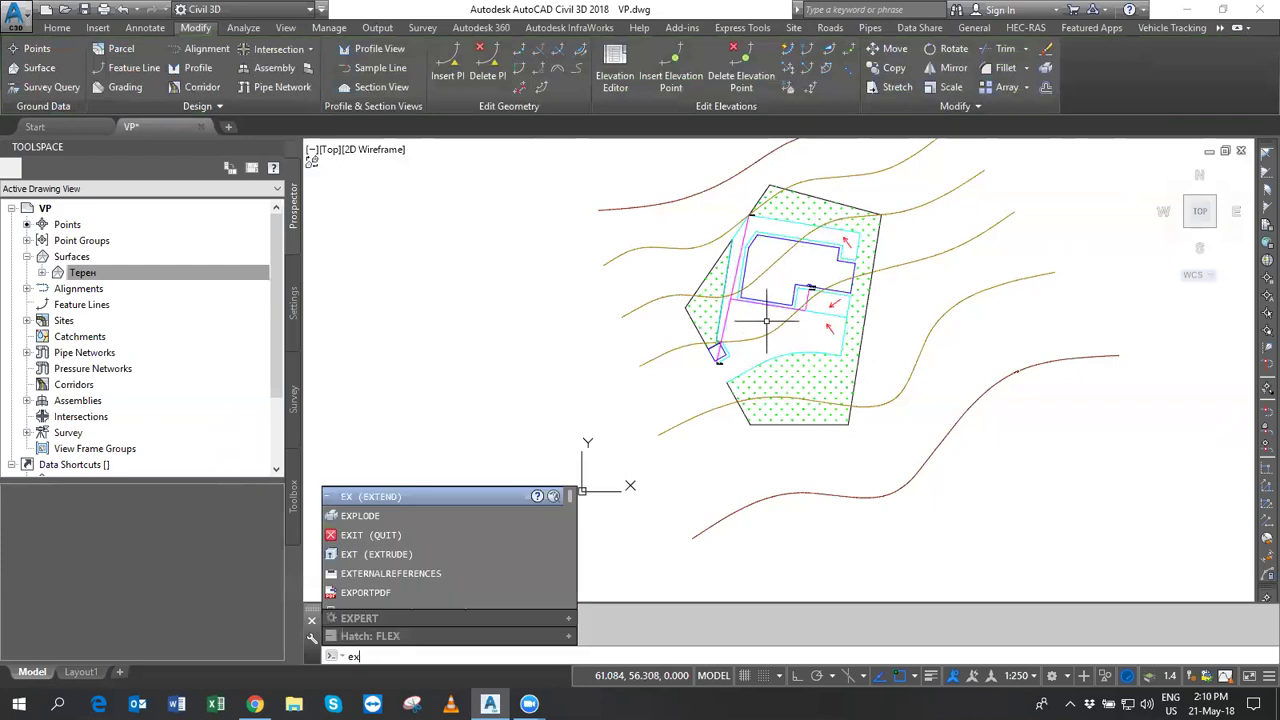
pyautogui.press('Return')
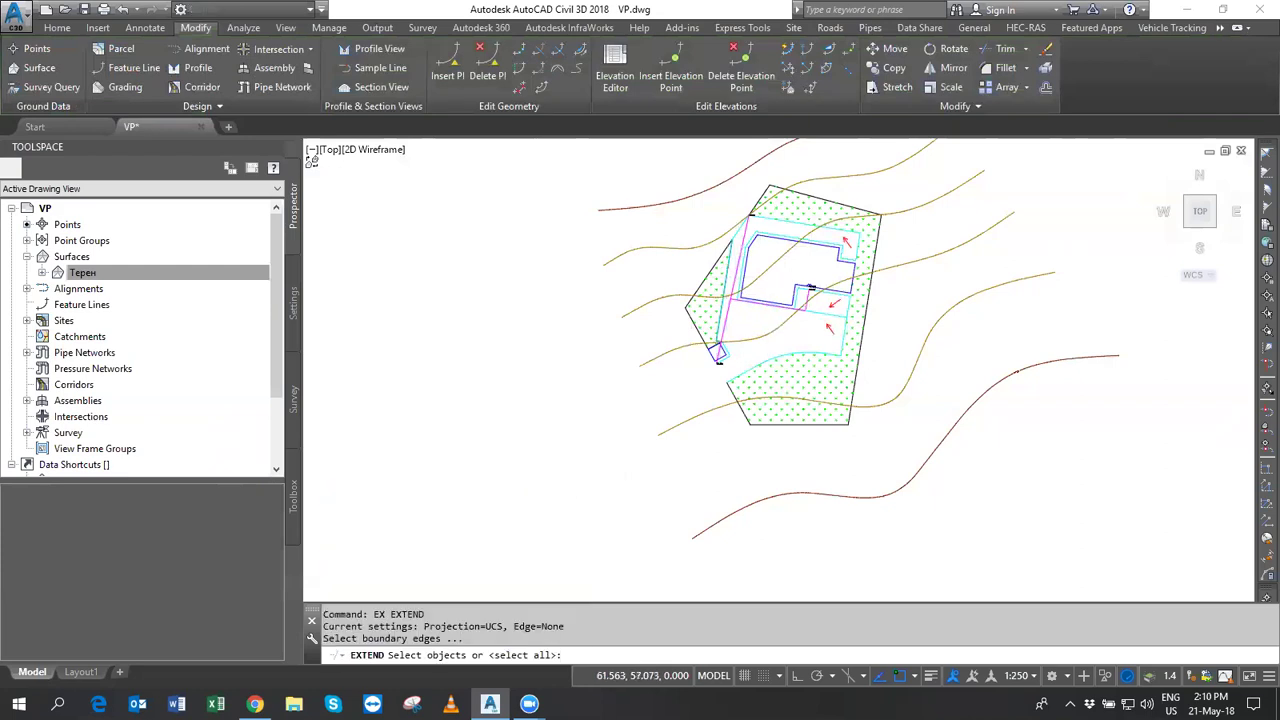
pyautogui.scroll(-4, 810, 288)
pyautogui.scroll(-4, 769, 236)
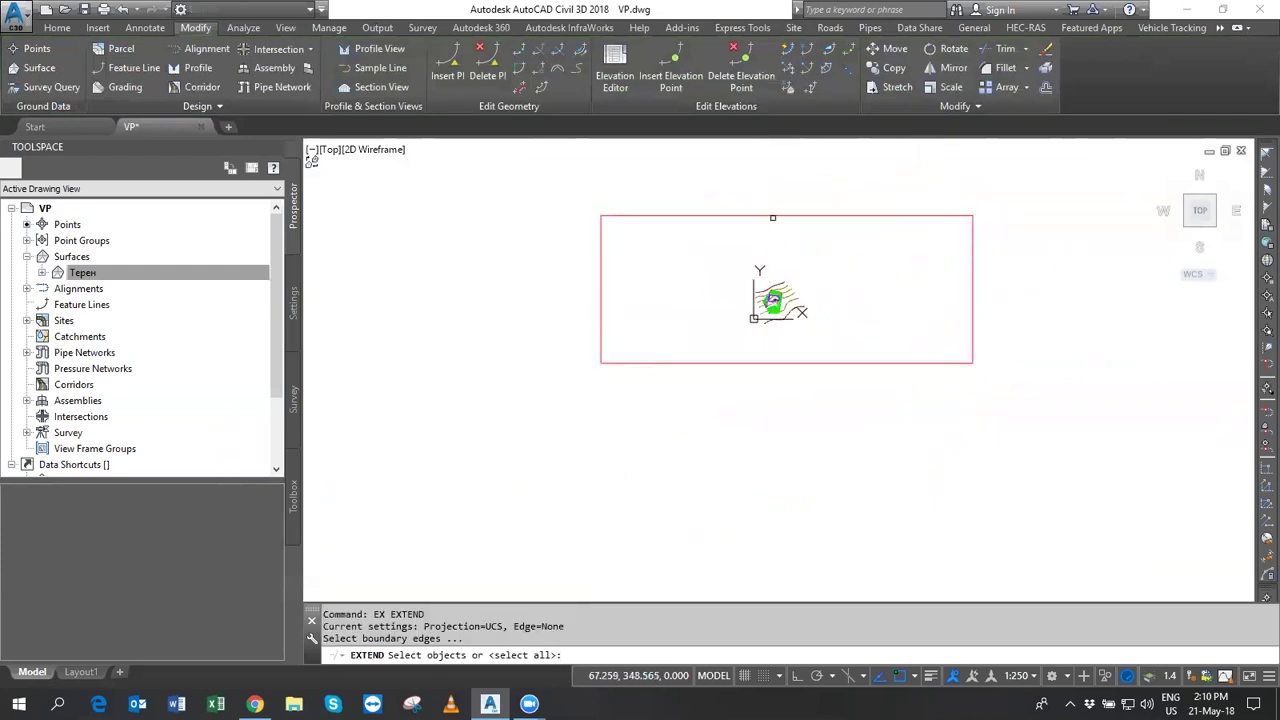
pyautogui.click(772, 217)
pyautogui.press('Return')
pyautogui.scroll(4, 766, 306)
pyautogui.click(766, 303)
pyautogui.click(782, 298)
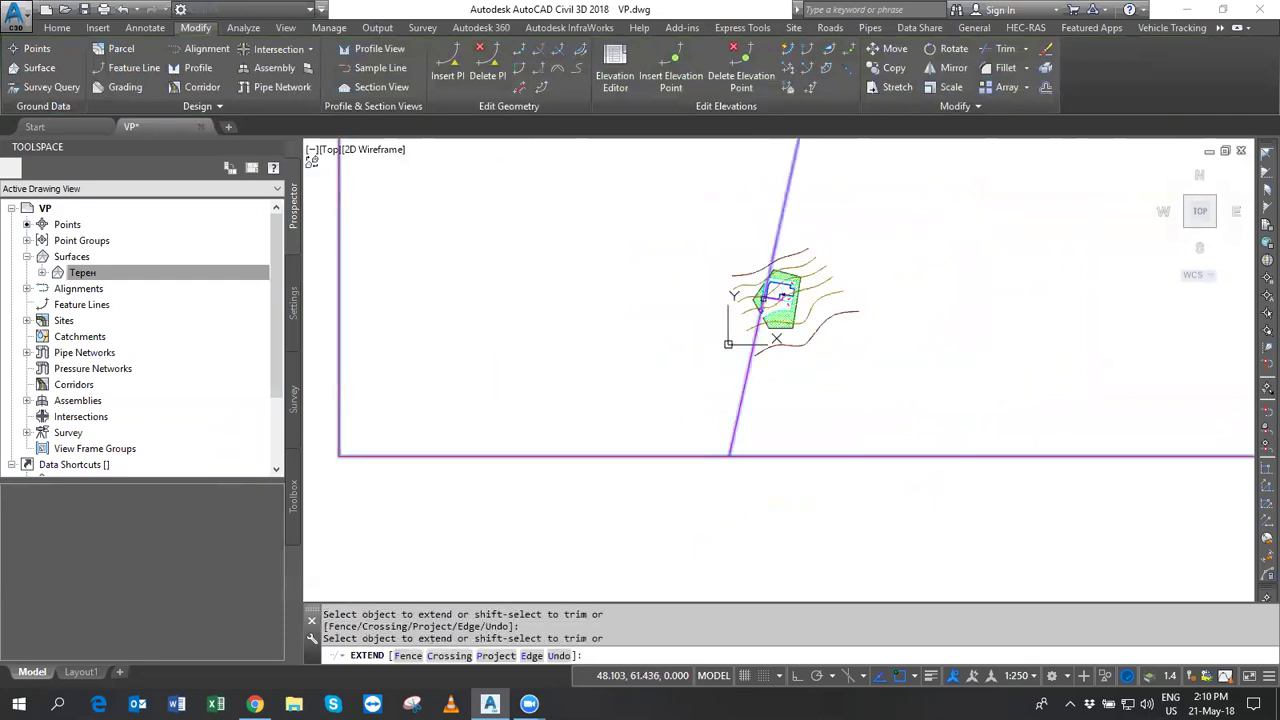
pyautogui.click(782, 294)
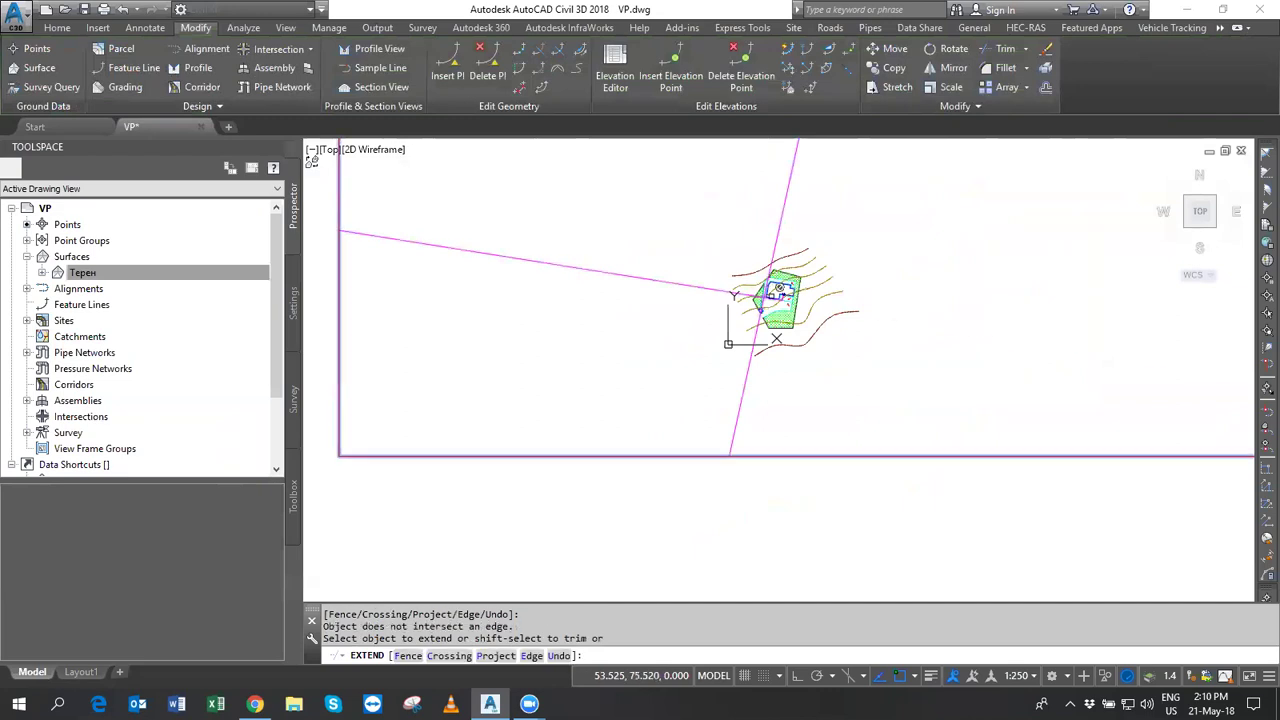
pyautogui.scroll(3, 782, 298)
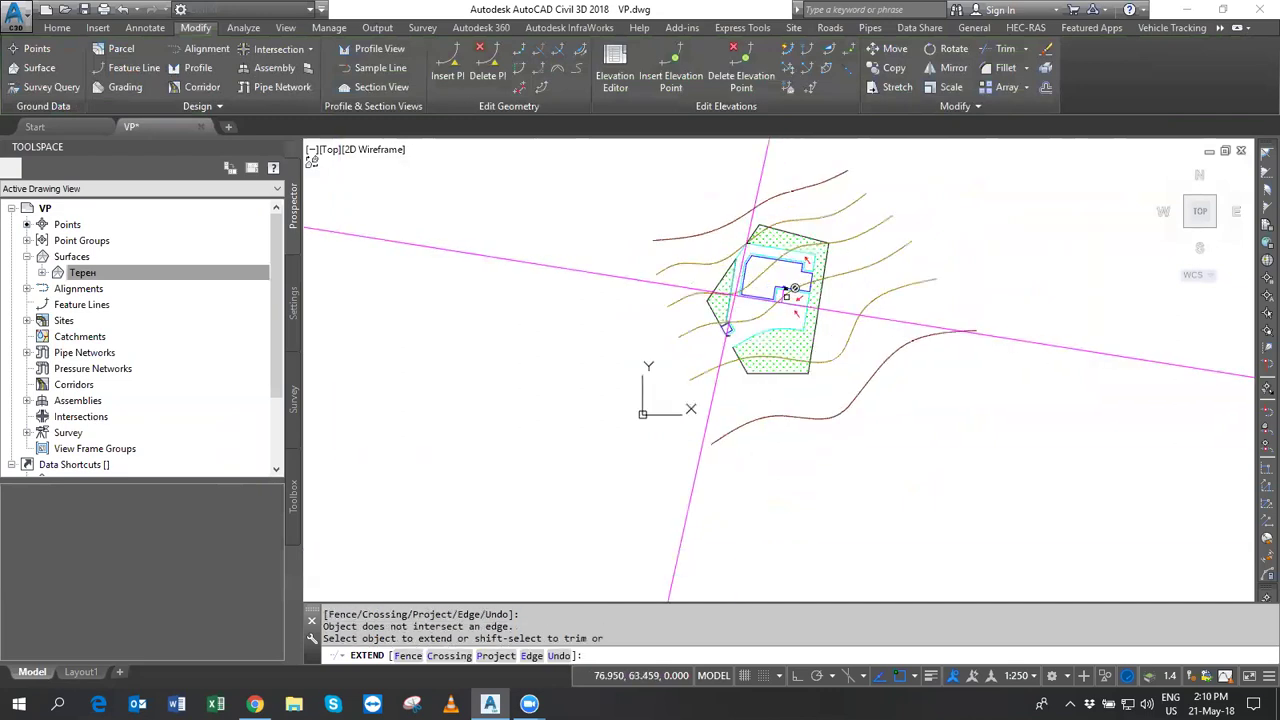
pyautogui.click(782, 296)
pyautogui.click(782, 294)
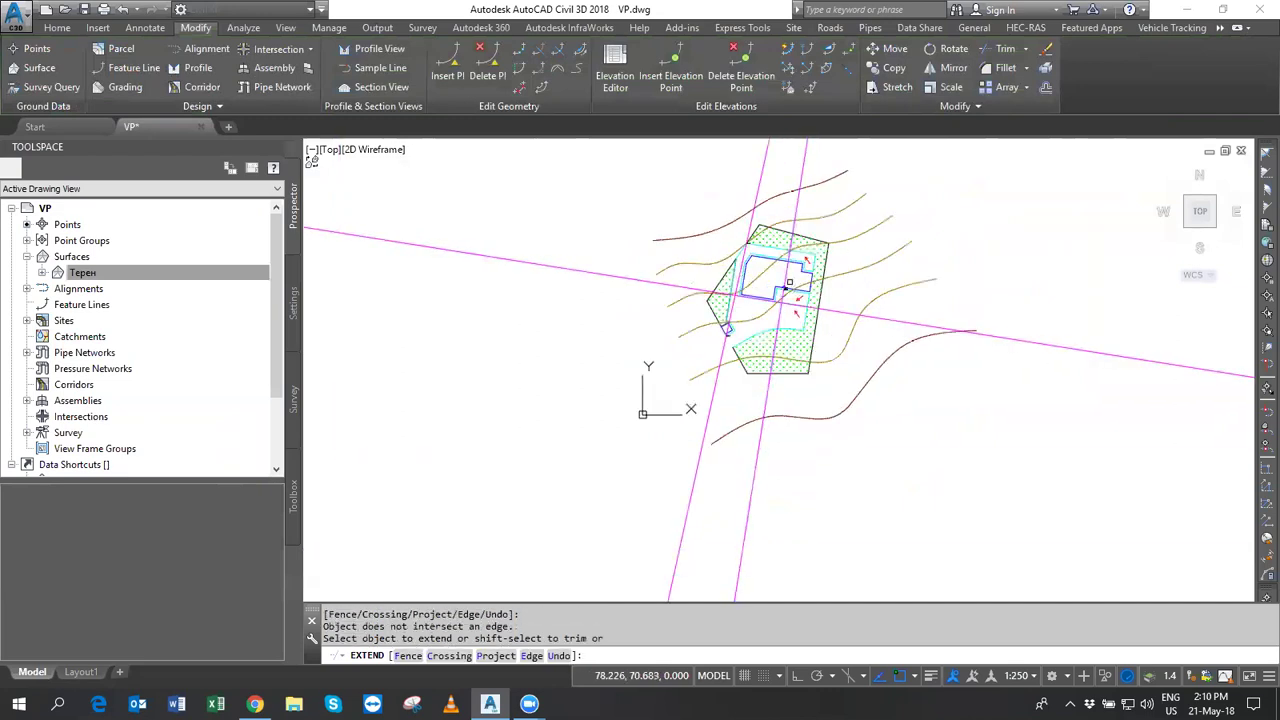
pyautogui.scroll(-4, 784, 286)
pyautogui.scroll(10, 786, 270)
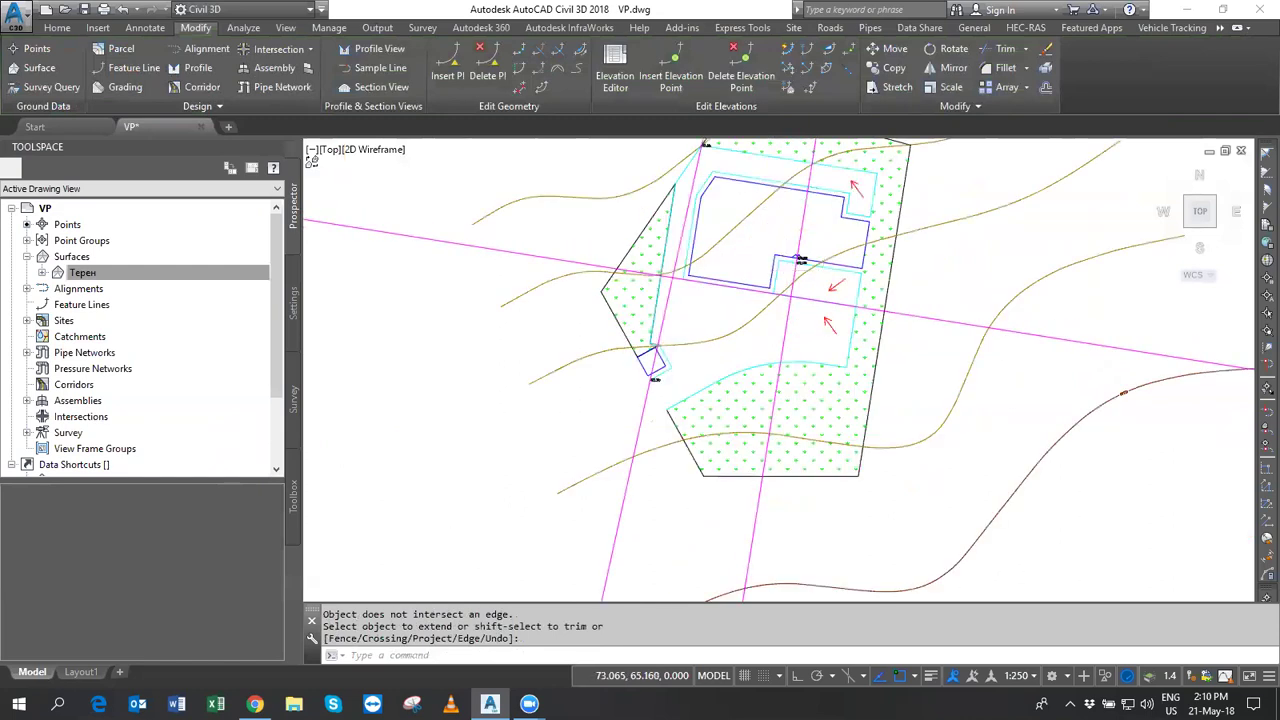
pyautogui.scroll(3, 820, 278)
pyautogui.press('Return')
pyautogui.click(826, 270)
pyautogui.scroll(-3, 826, 270)
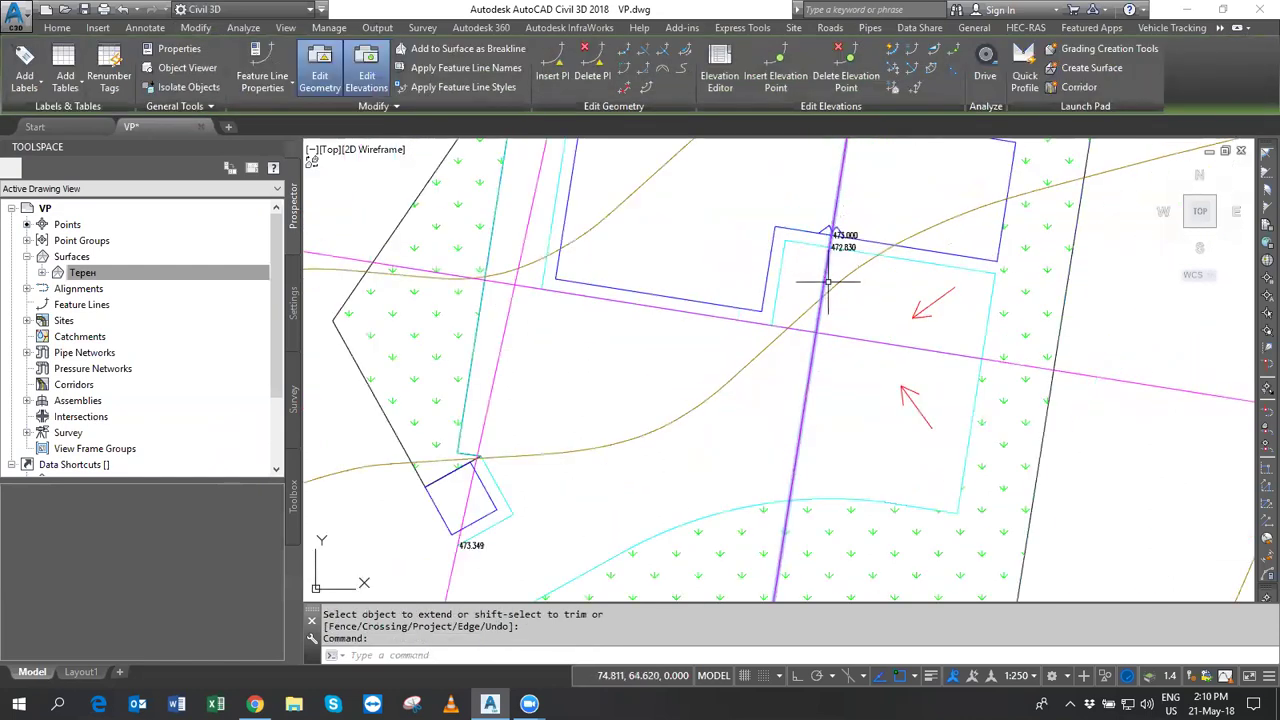
pyautogui.scroll(-1, 814, 367)
pyautogui.scroll(-1, 806, 376)
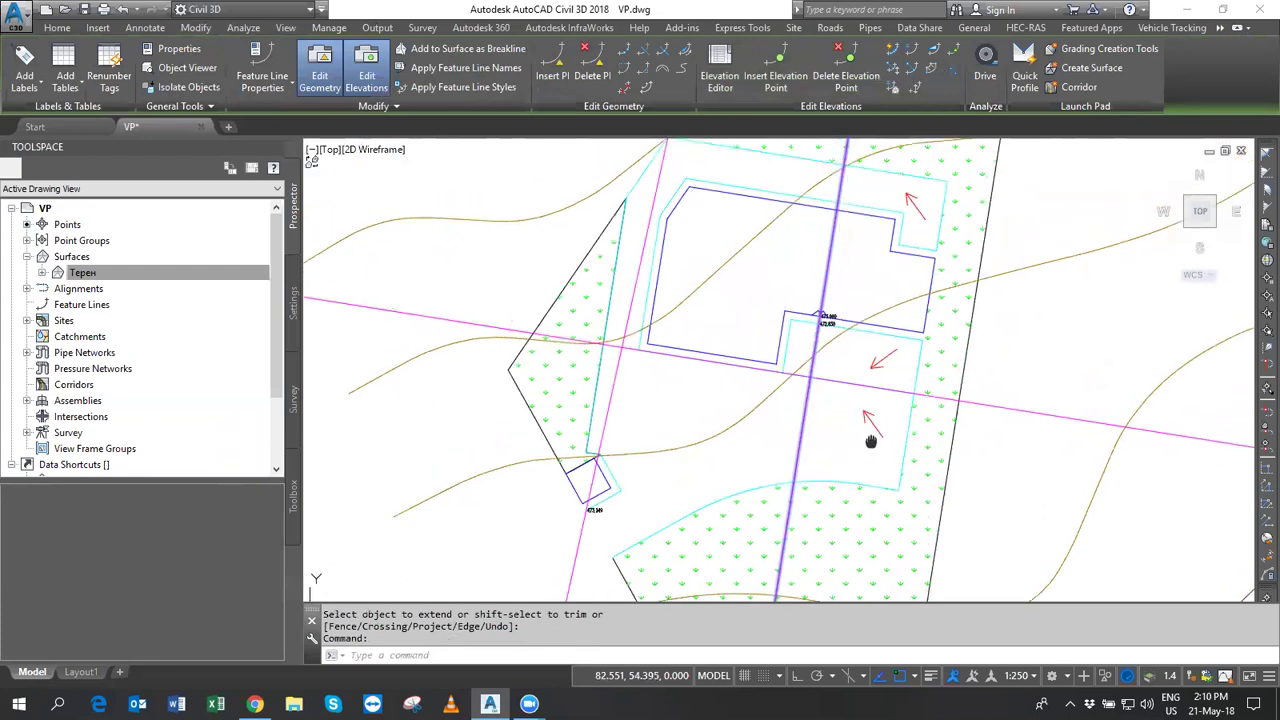
pyautogui.scroll(-1, 798, 385)
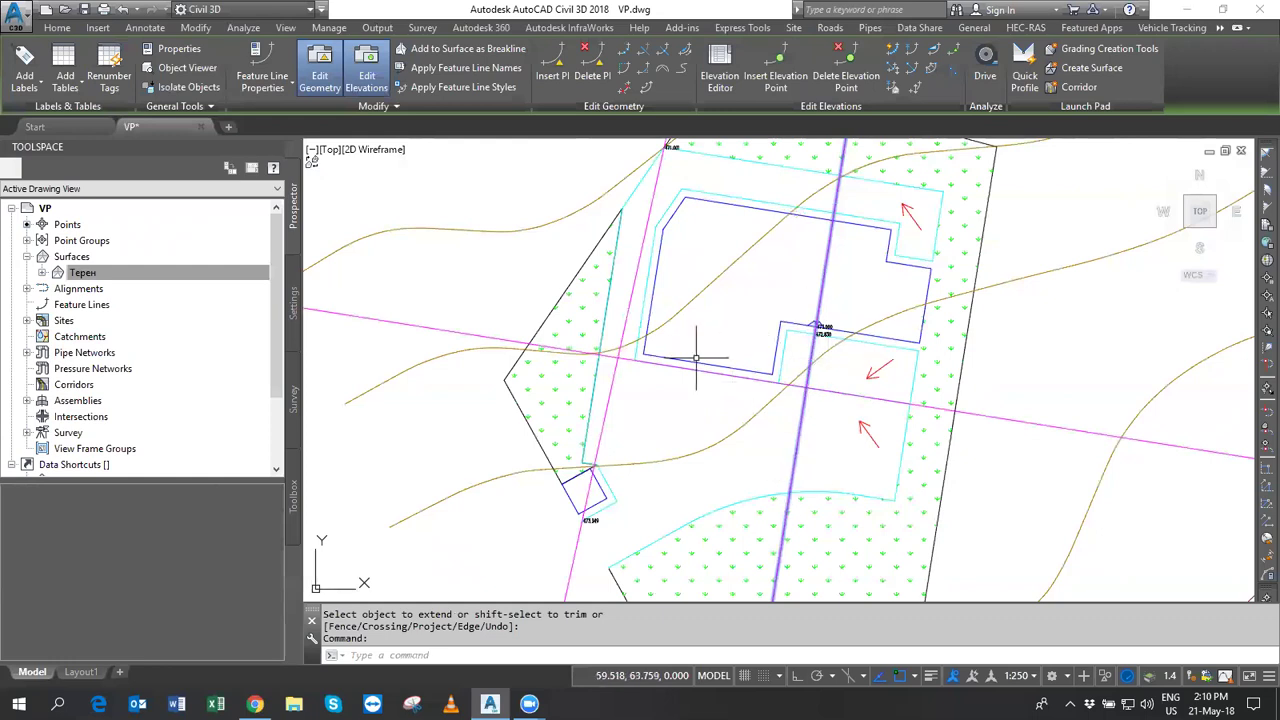
pyautogui.scroll(-3, 920, 409)
pyautogui.scroll(-3, 980, 249)
pyautogui.moveTo(980, 249); pyautogui.dragTo(935, 522, button='middle')
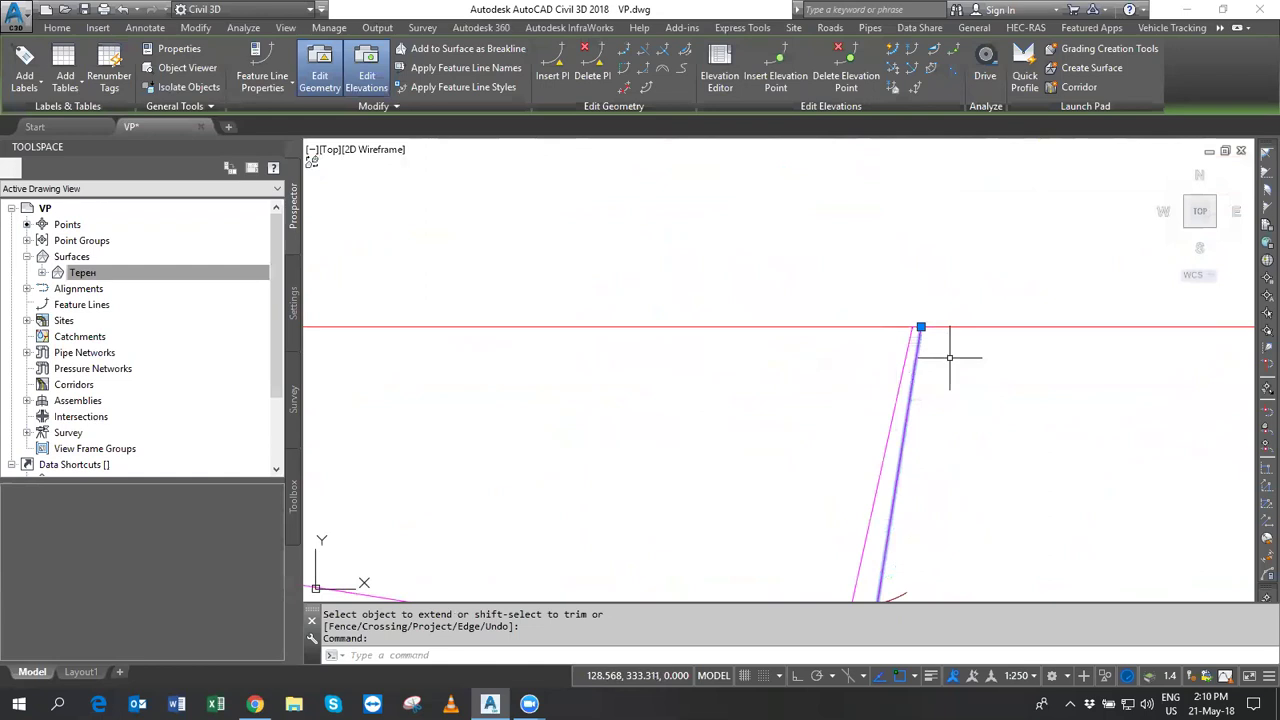
pyautogui.scroll(-5, 937, 417)
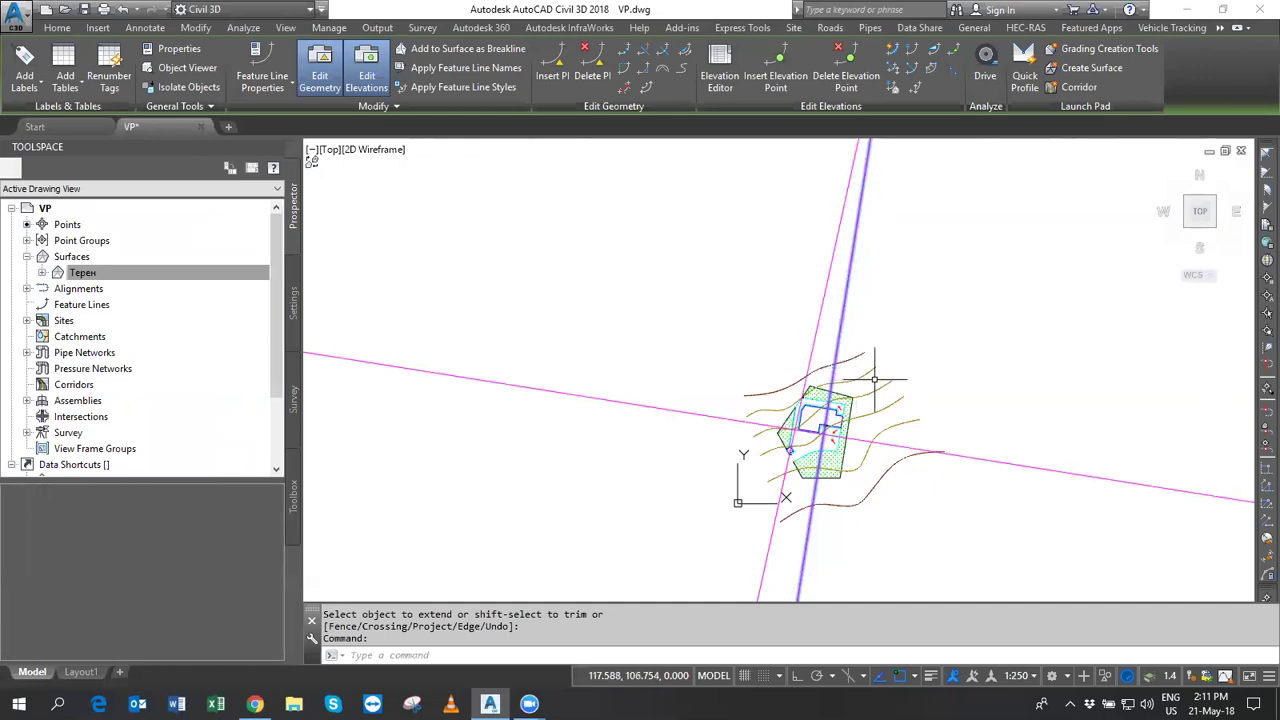
pyautogui.scroll(2, 870, 215)
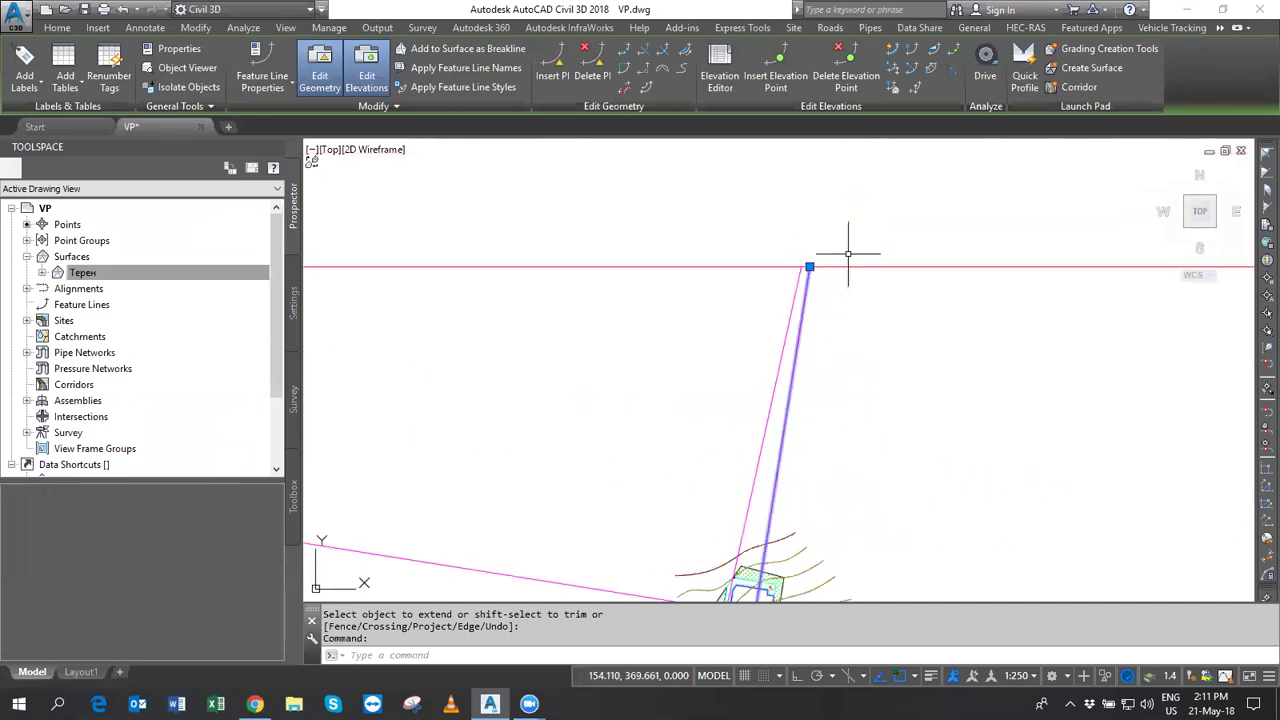
pyautogui.scroll(-4, 828, 460)
pyautogui.scroll(4, 820, 340)
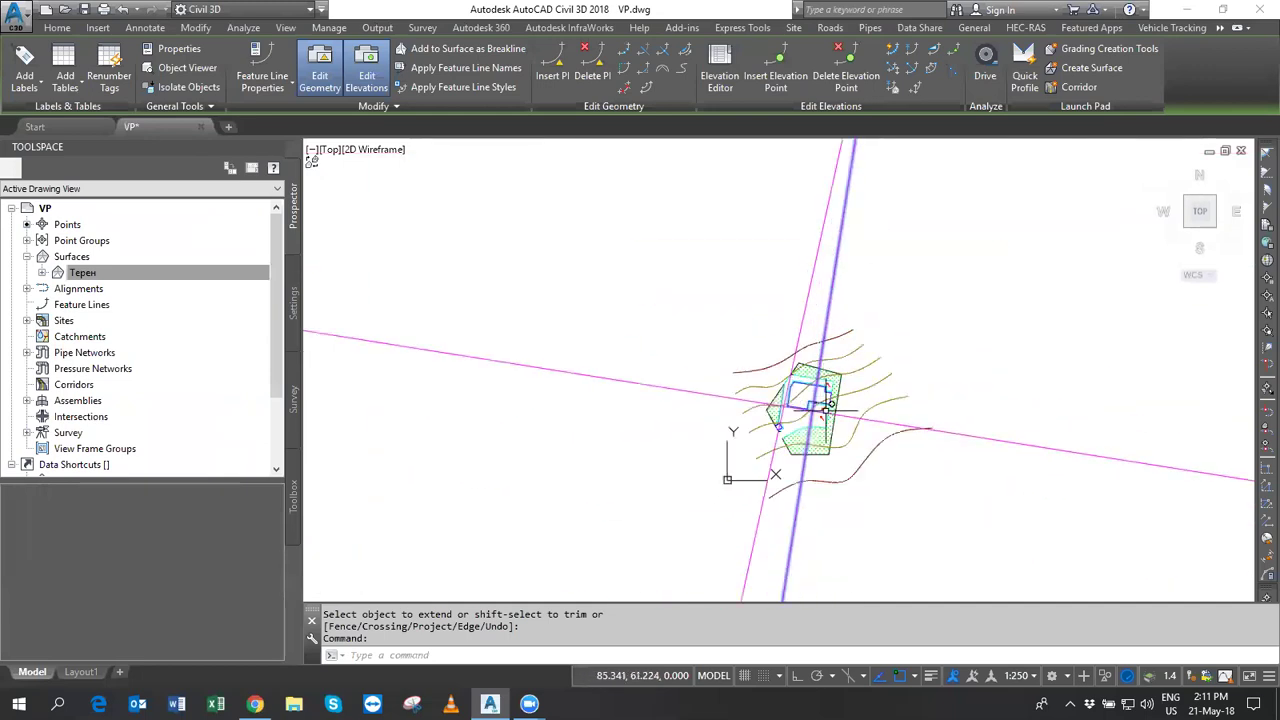
pyautogui.scroll(1, 820, 410)
pyautogui.press('Escape')
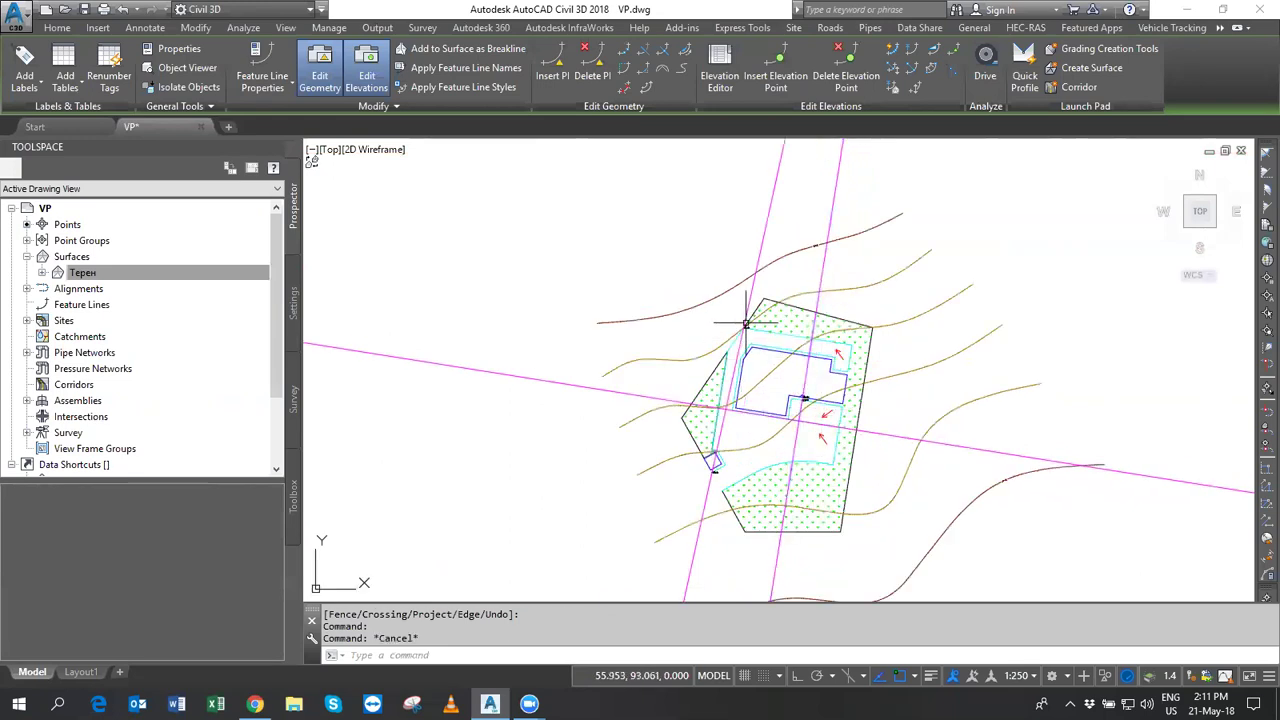
pyautogui.press('Escape')
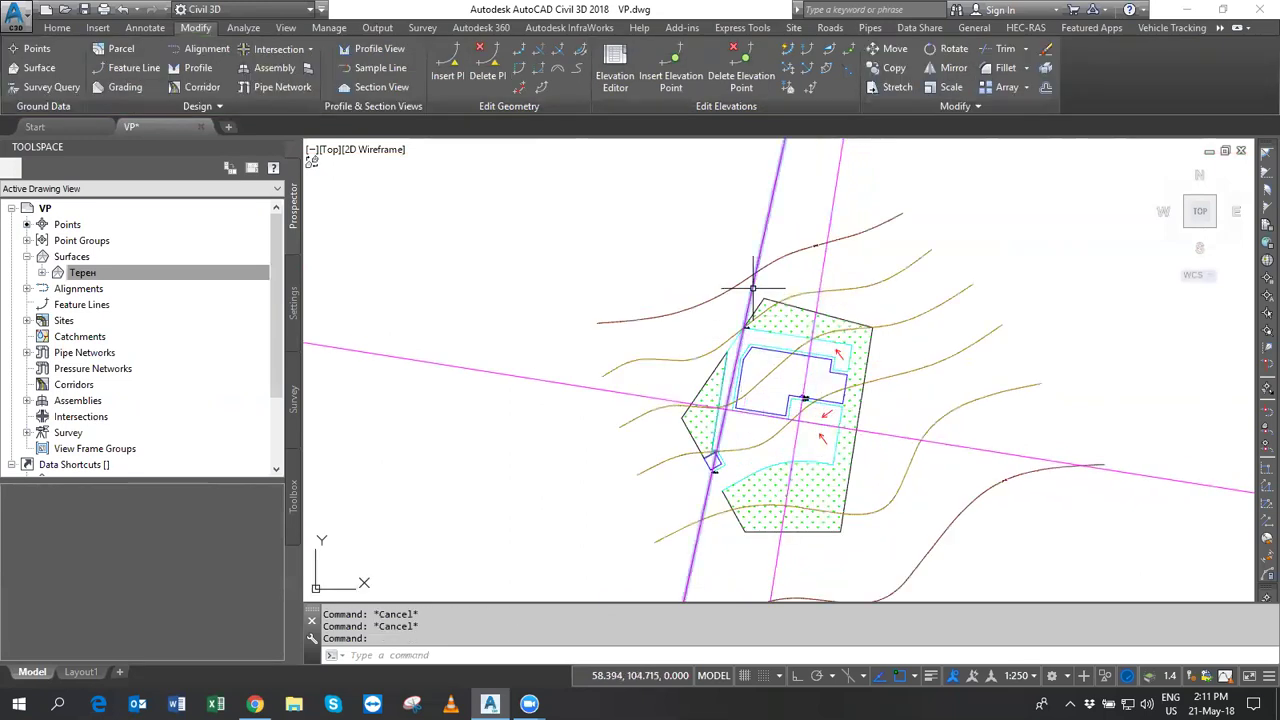
pyautogui.click(753, 288)
pyautogui.click(689, 404)
pyautogui.click(818, 303)
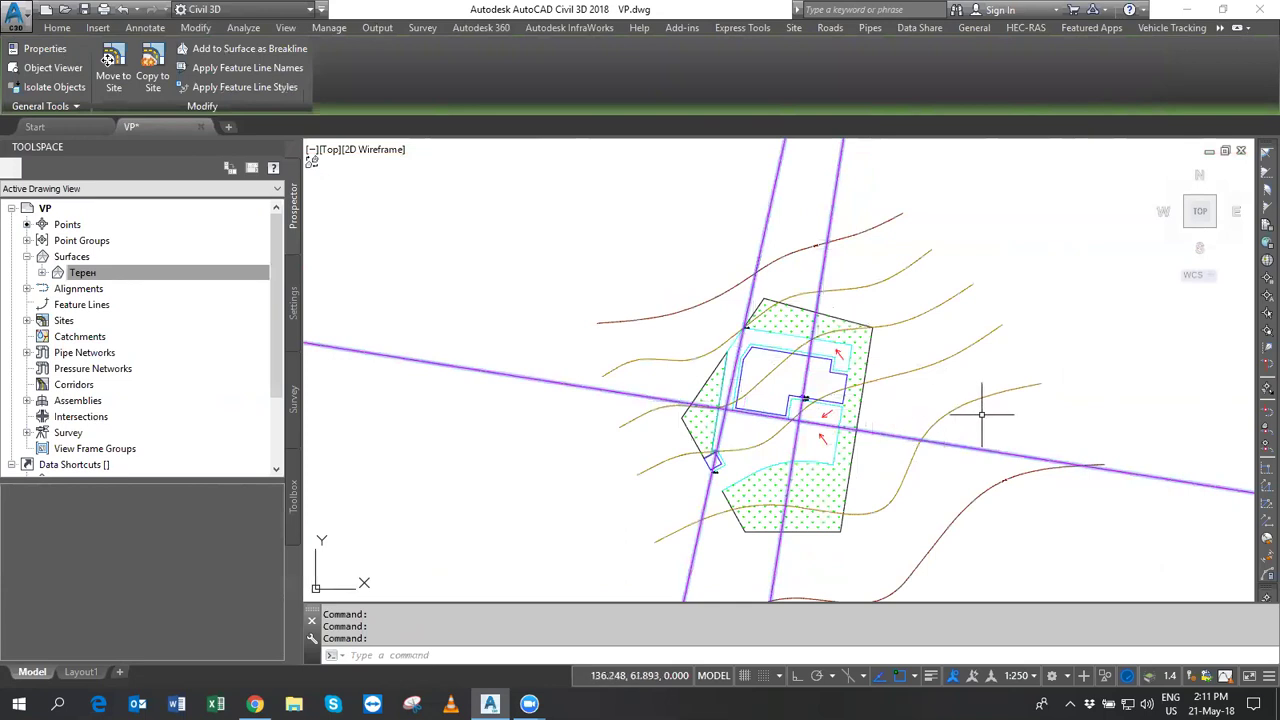
pyautogui.press('Escape')
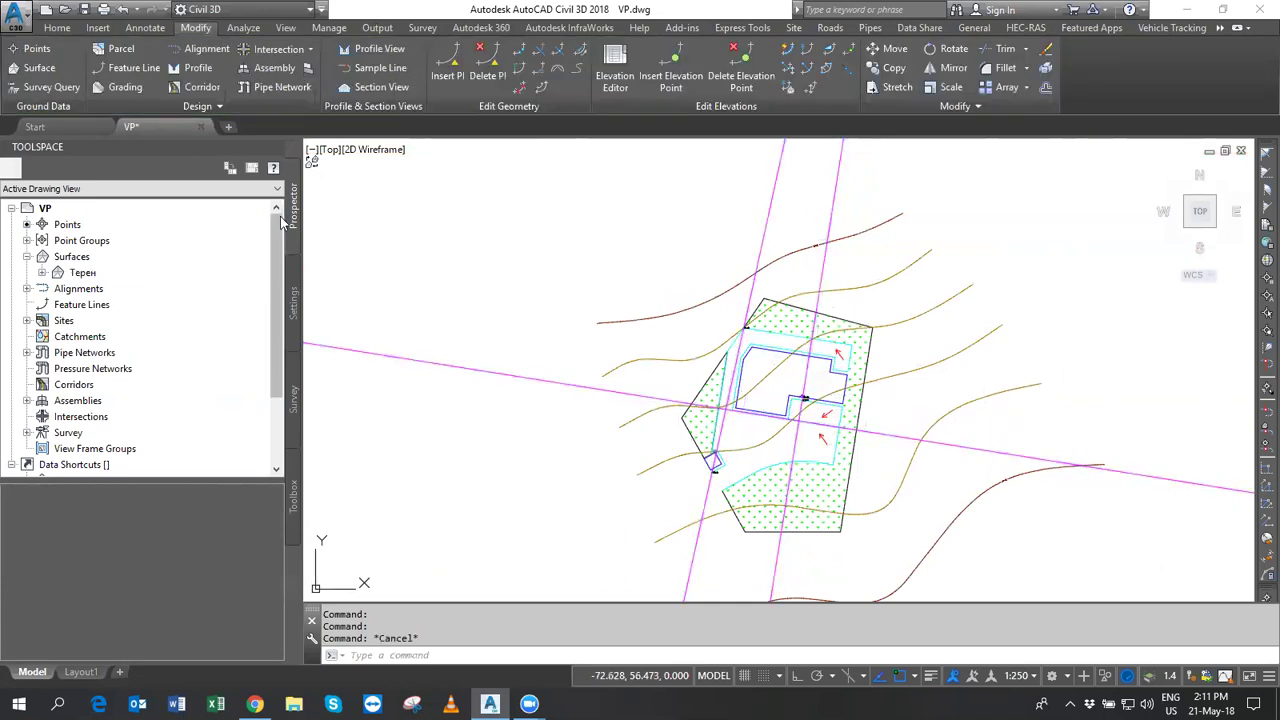
# In Prospector, open Site 1's feature lines and select the first one in the drawing.
pyautogui.click(27, 320)
pyautogui.click(68, 337)
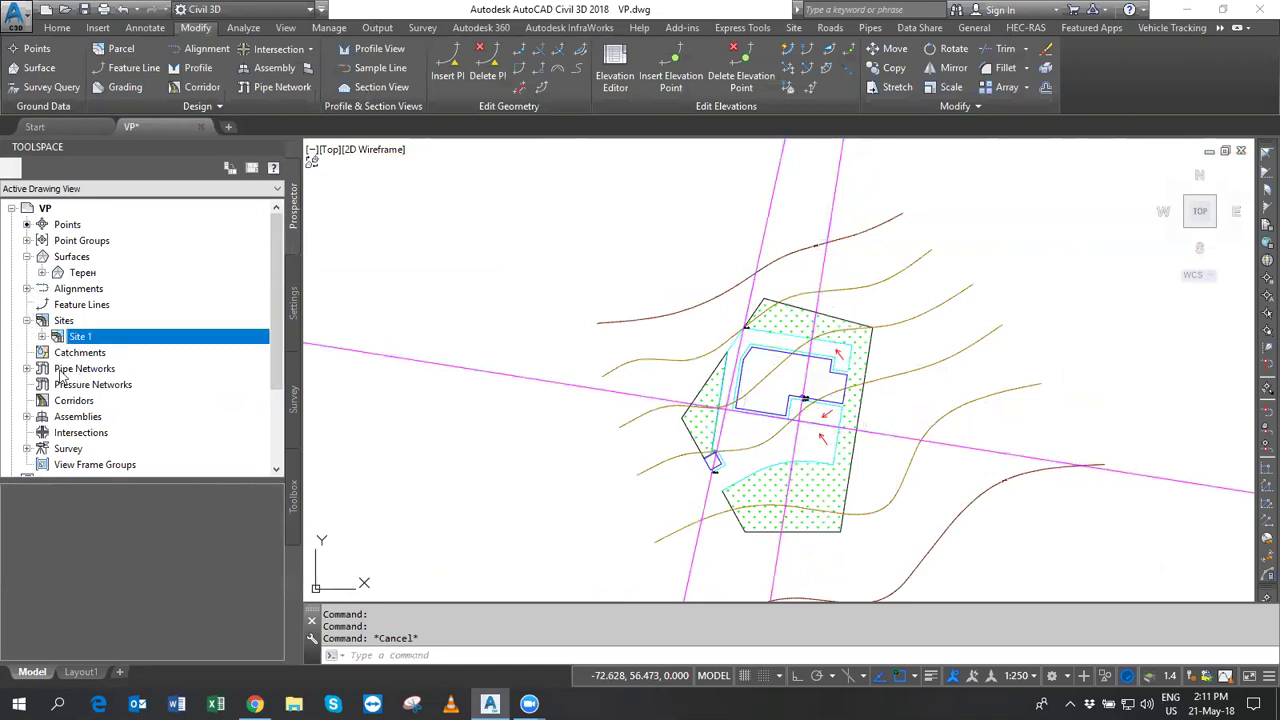
pyautogui.click(42, 337)
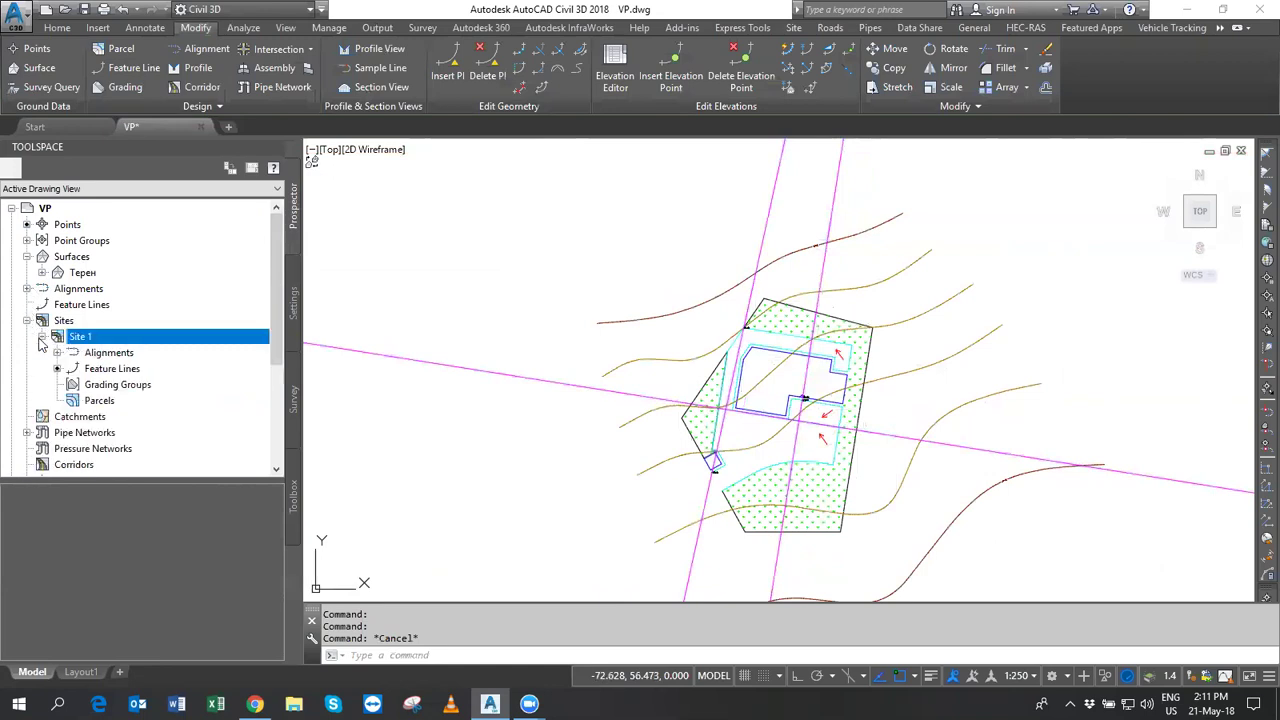
pyautogui.click(90, 370)
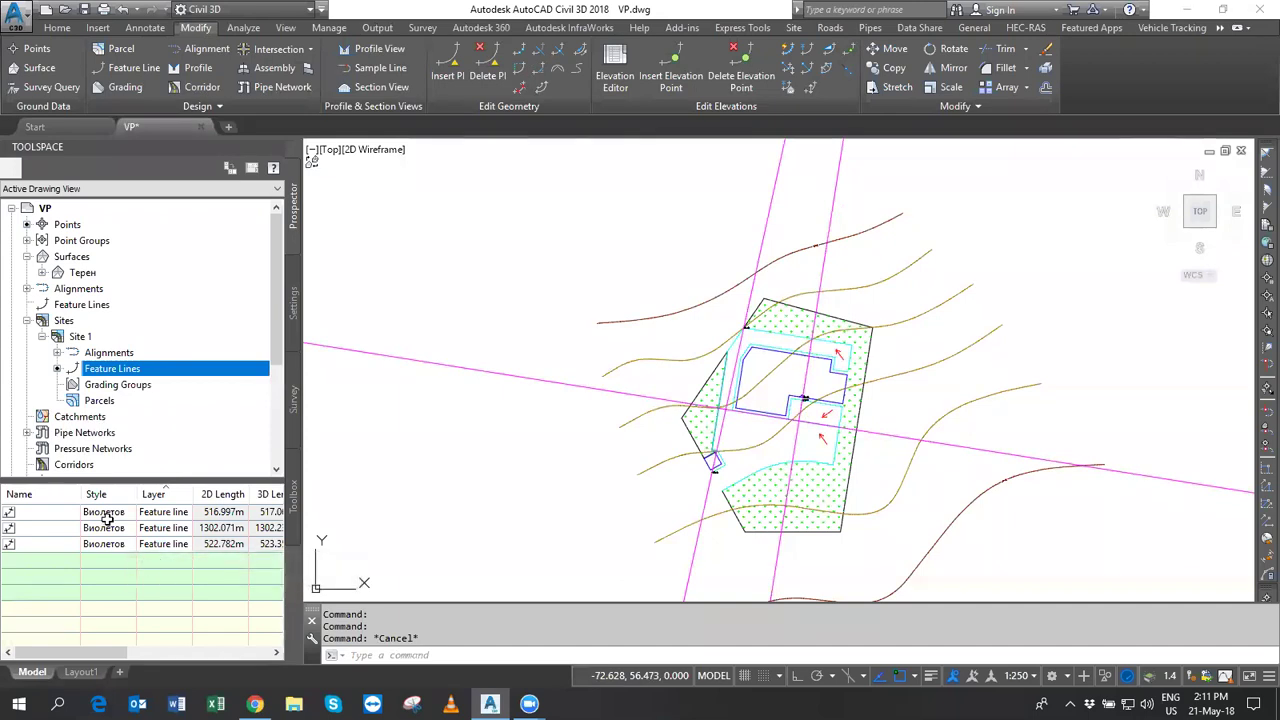
pyautogui.click(95, 512)
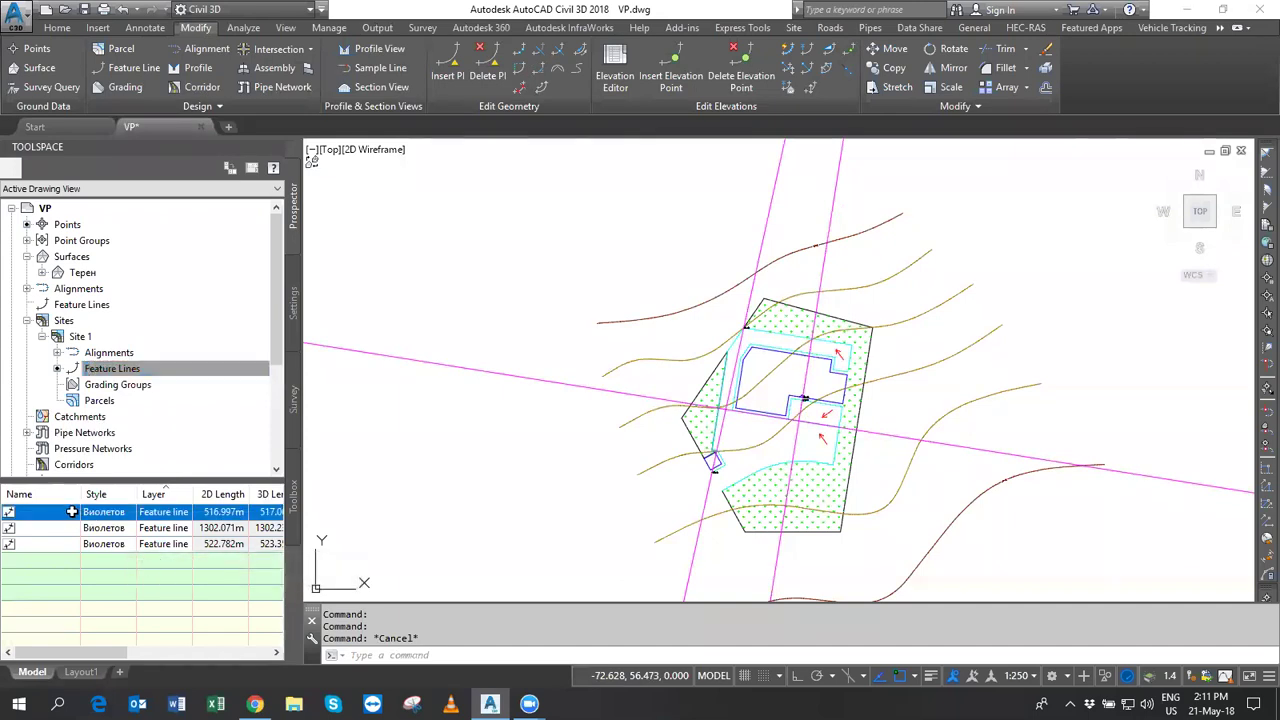
pyautogui.rightClick(72, 512)
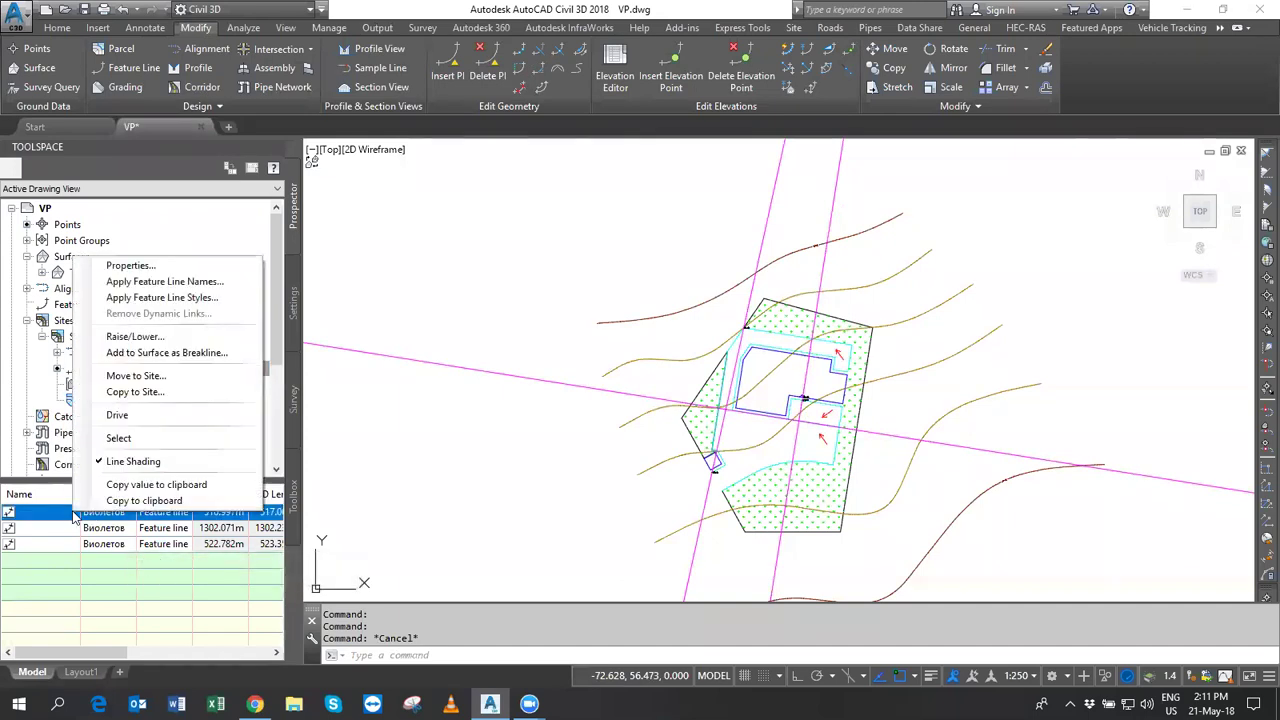
pyautogui.click(118, 439)
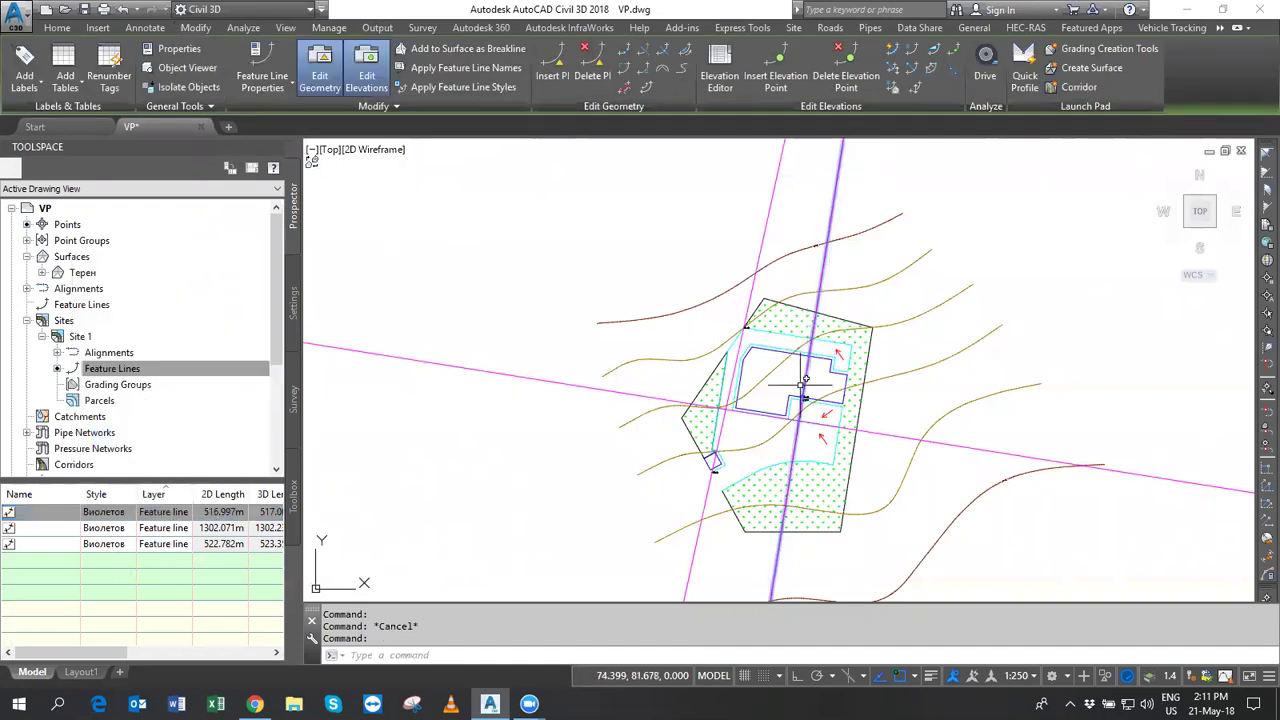
# Change the 516.997 m feature line's style from Виолетов to Жълт.
pyautogui.scroll(-2, 835, 318)
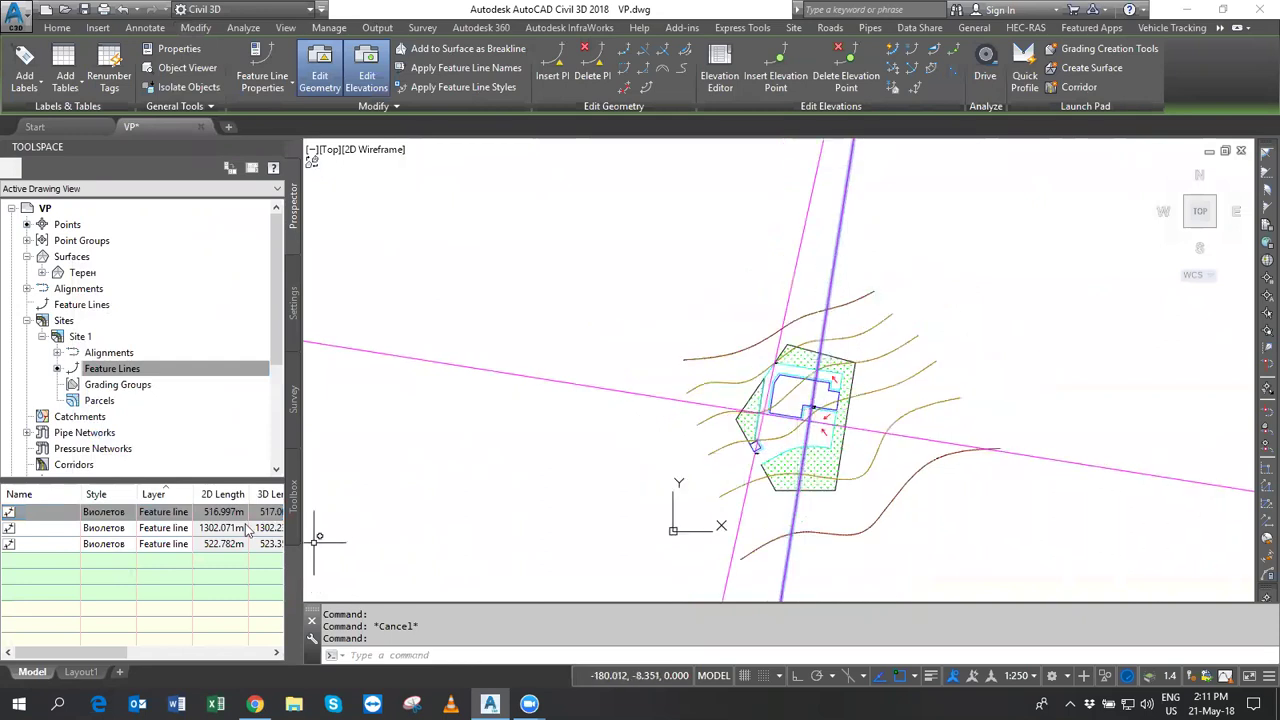
pyautogui.click(111, 513)
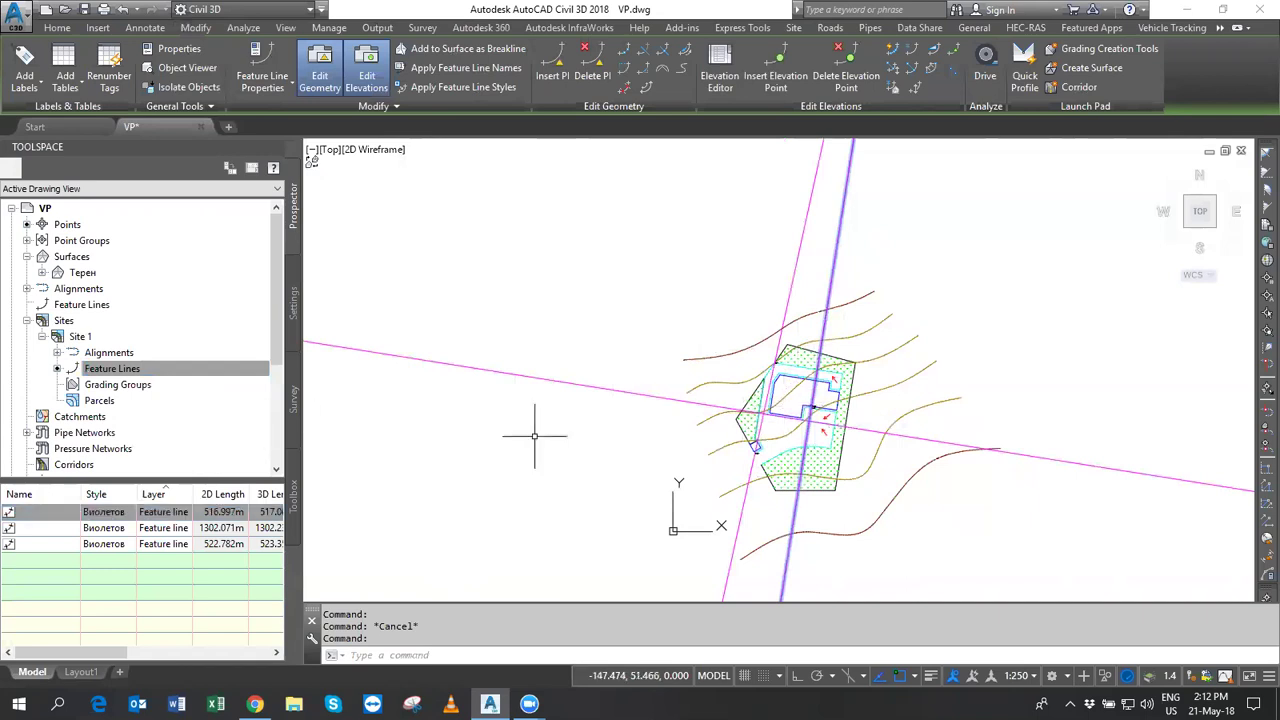
pyautogui.click(100, 510)
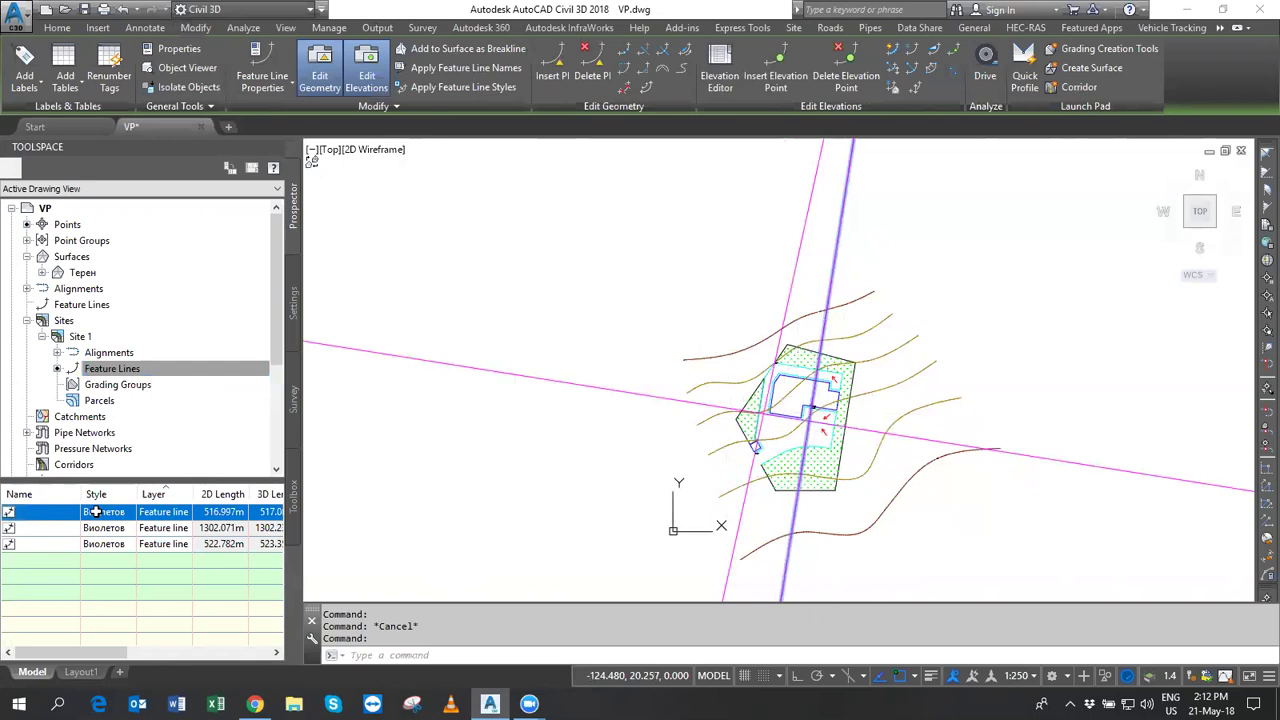
pyautogui.click(94, 511)
pyautogui.click(960, 288)
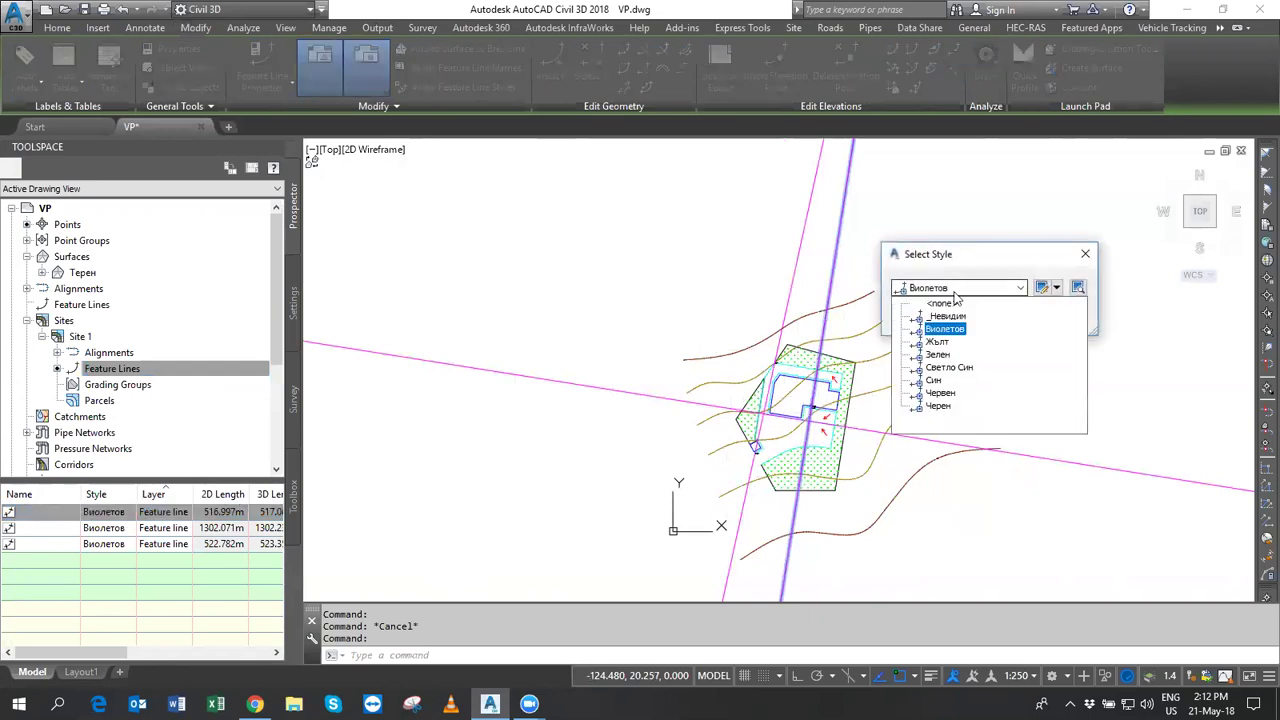
pyautogui.click(940, 343)
pyautogui.click(922, 317)
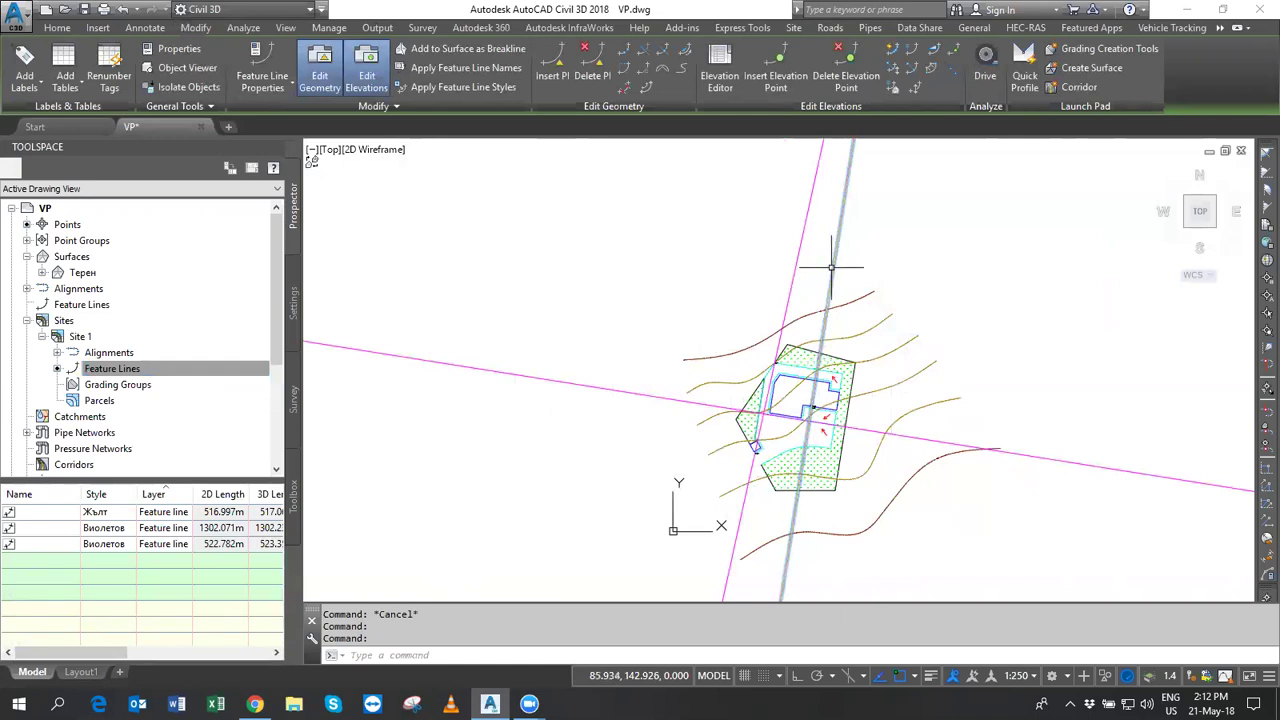
pyautogui.rightClick(827, 268)
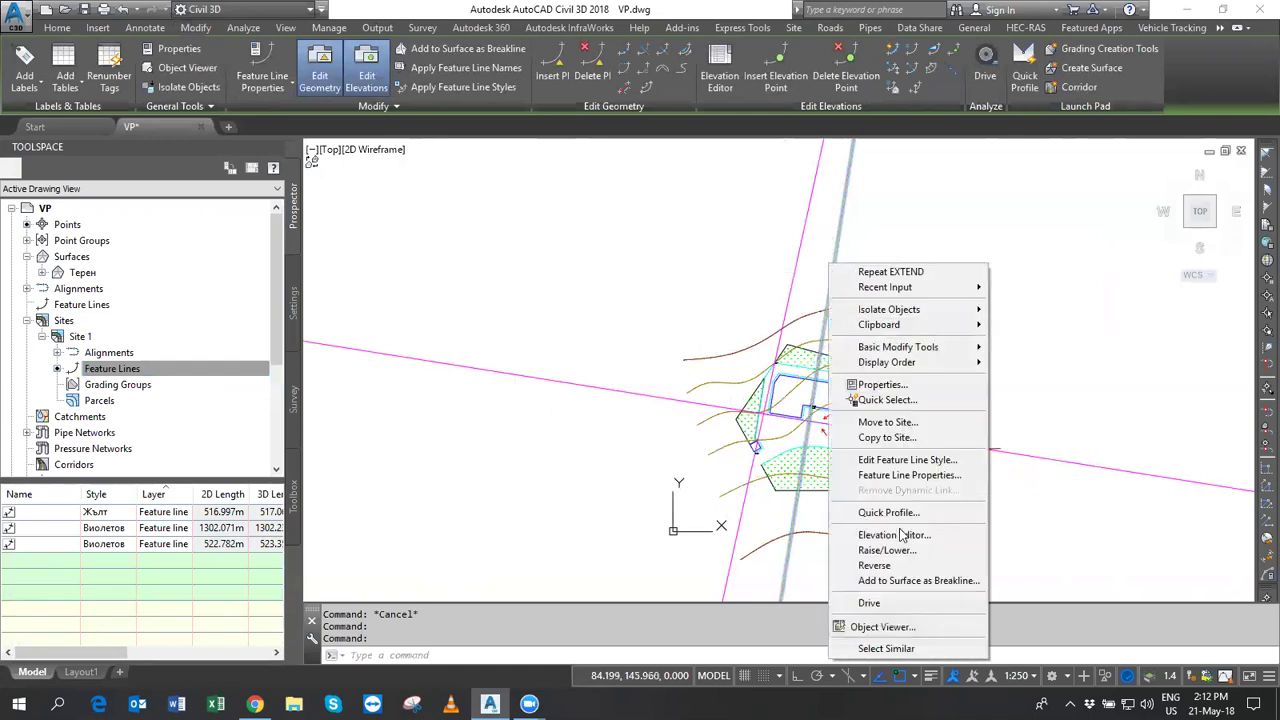
# Move the Жълт 516.997 m feature line into a newly created Site 2.
pyautogui.click(898, 423)
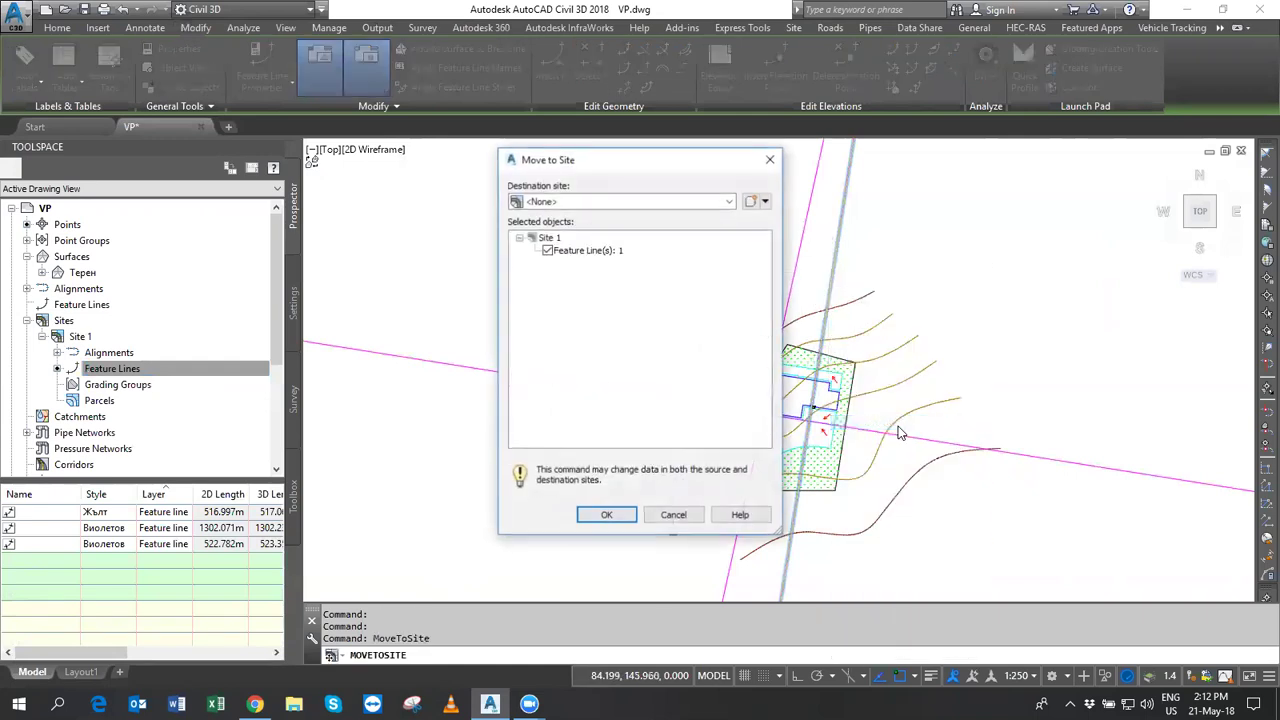
pyautogui.click(751, 204)
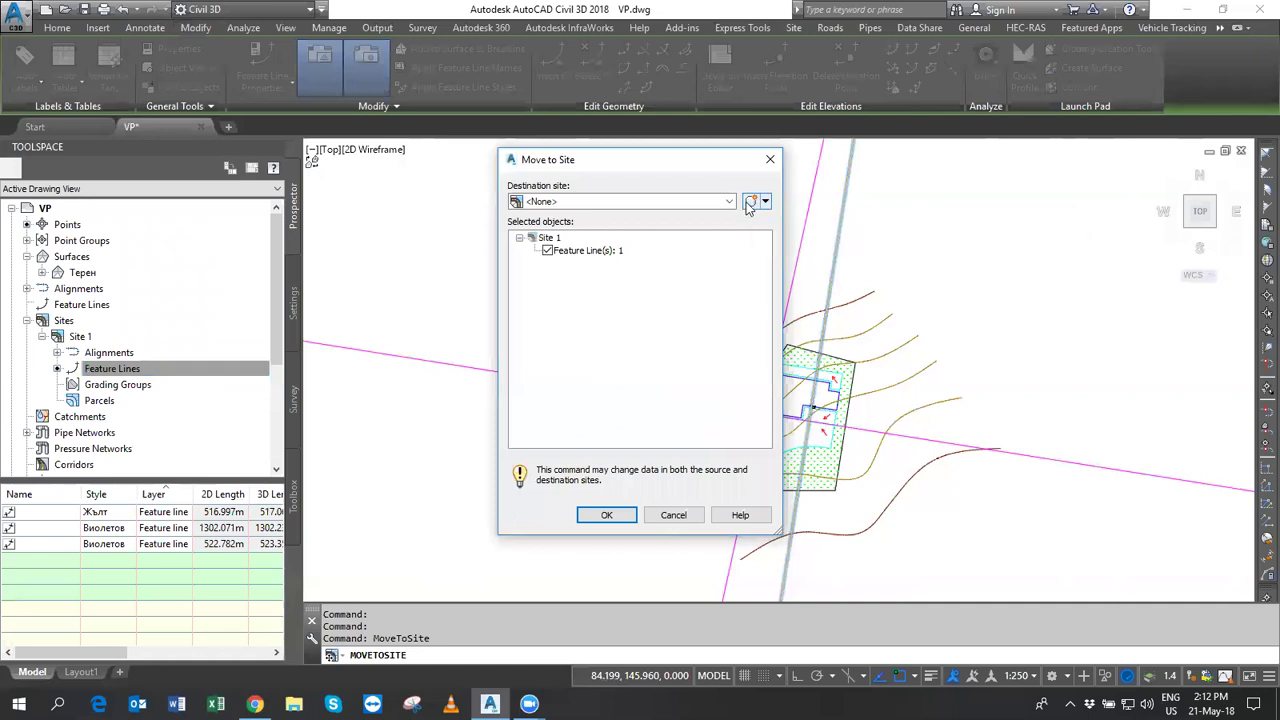
pyautogui.click(732, 204)
pyautogui.click(732, 204)
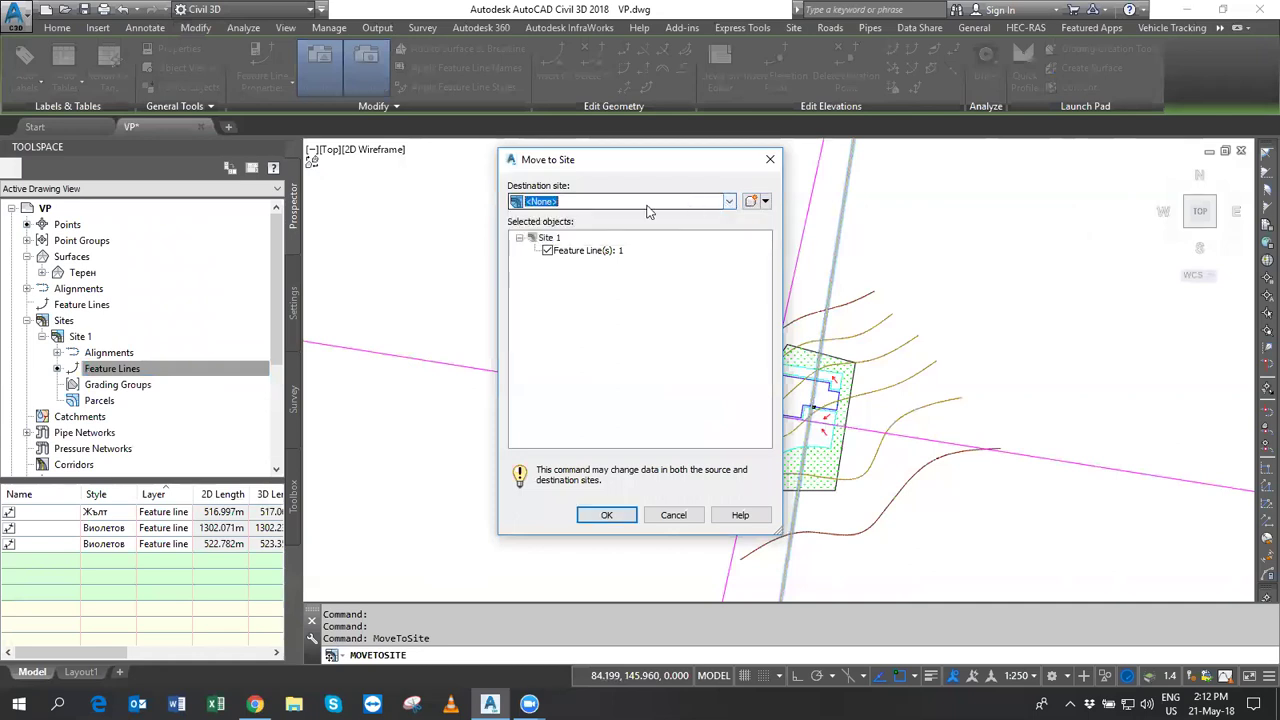
pyautogui.click(754, 204)
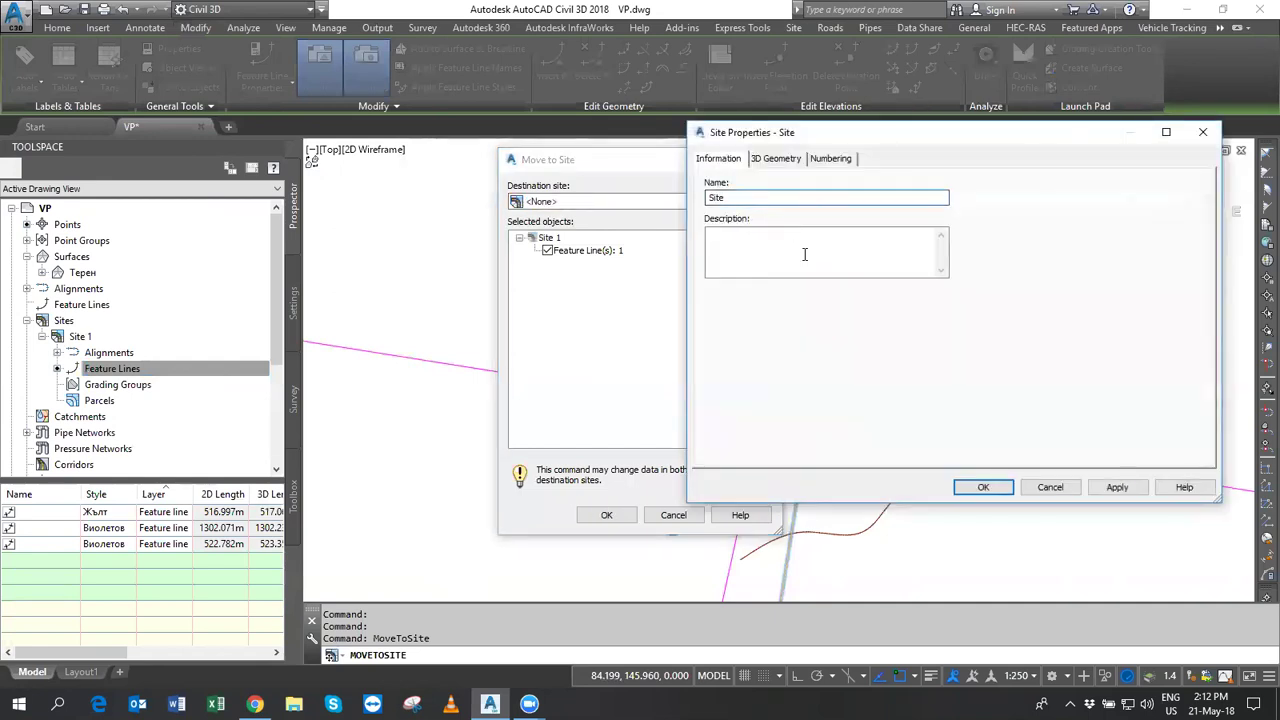
pyautogui.click(994, 492)
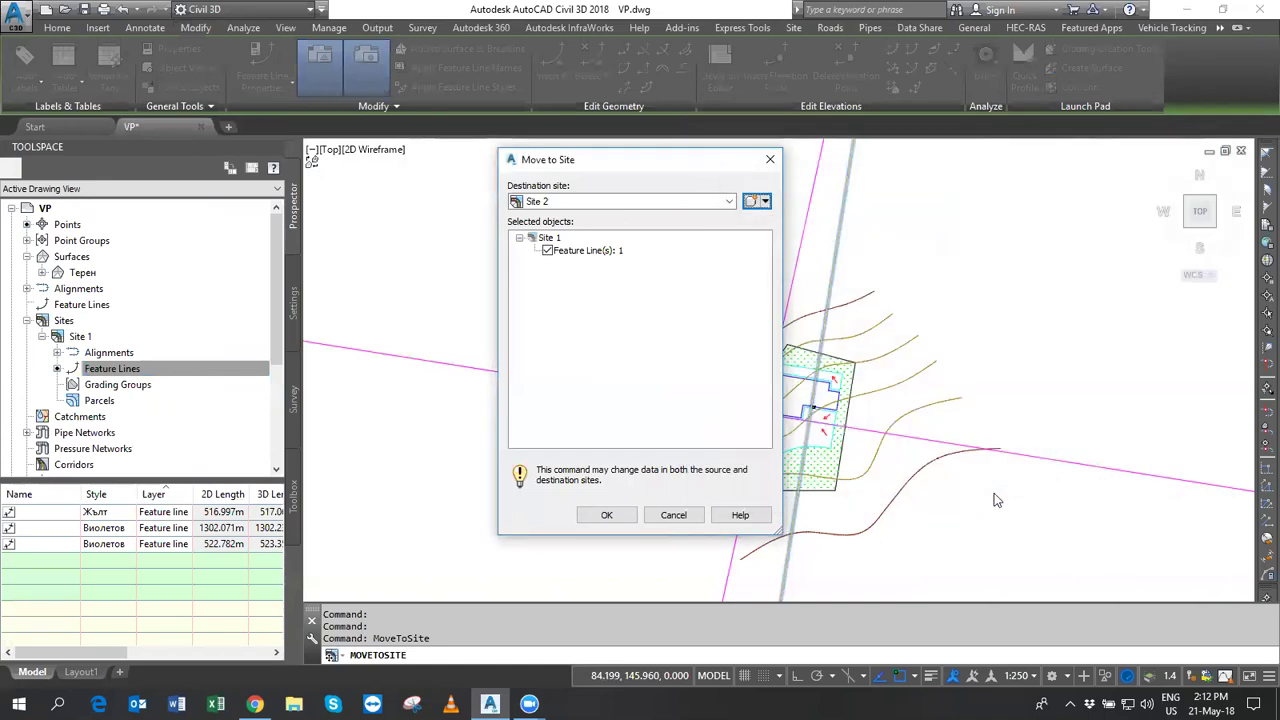
pyautogui.click(606, 515)
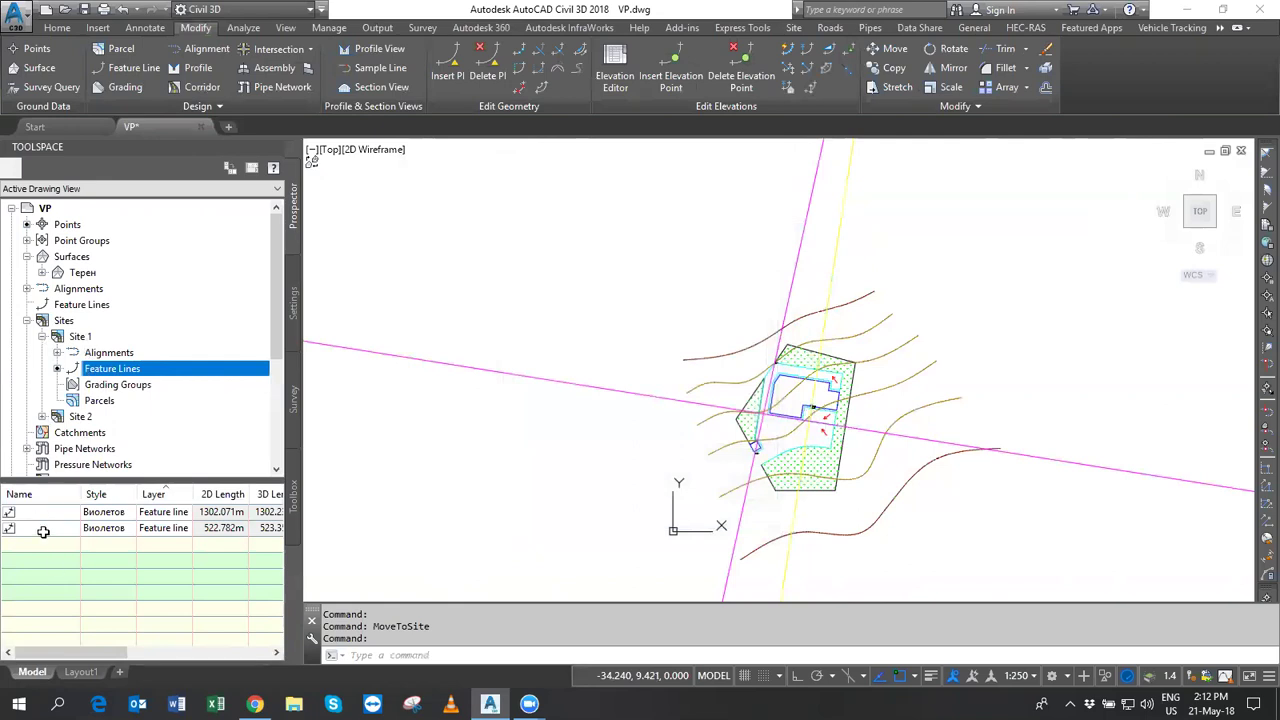
# Expand Site 2's feature lines and select the moved Жълт line in the drawing.
pyautogui.click(42, 417)
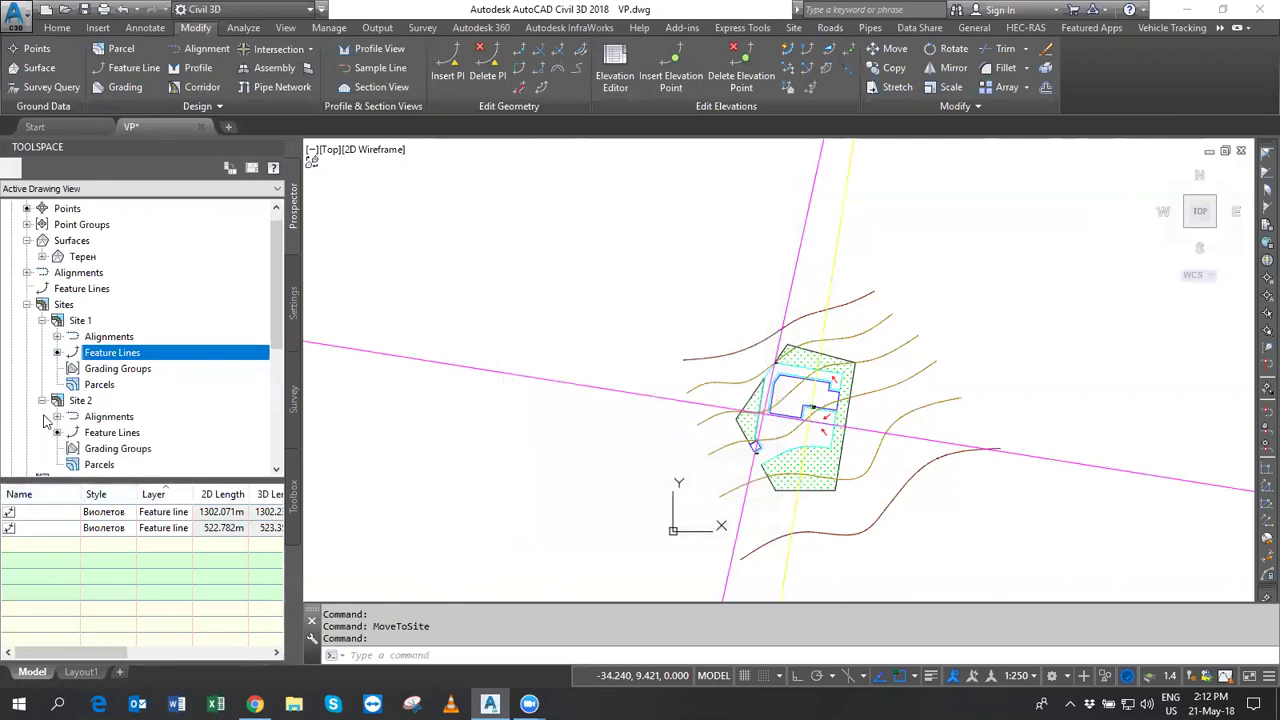
pyautogui.click(110, 433)
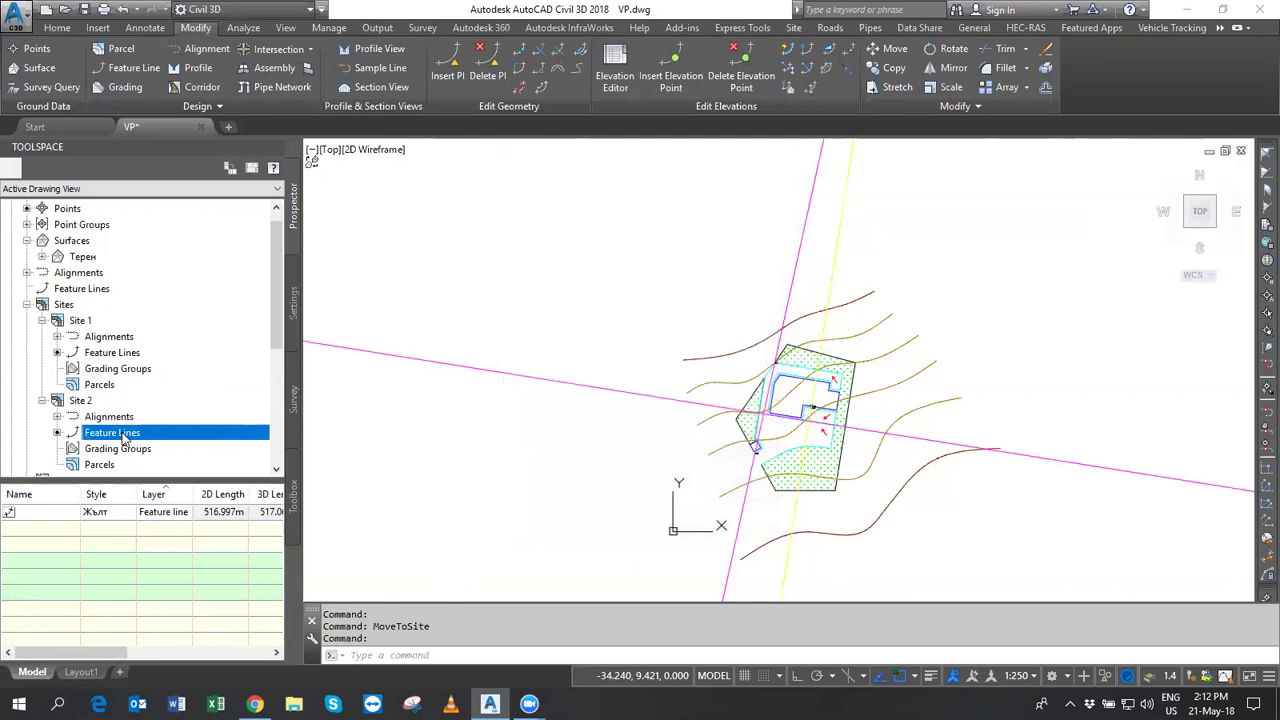
pyautogui.click(61, 512)
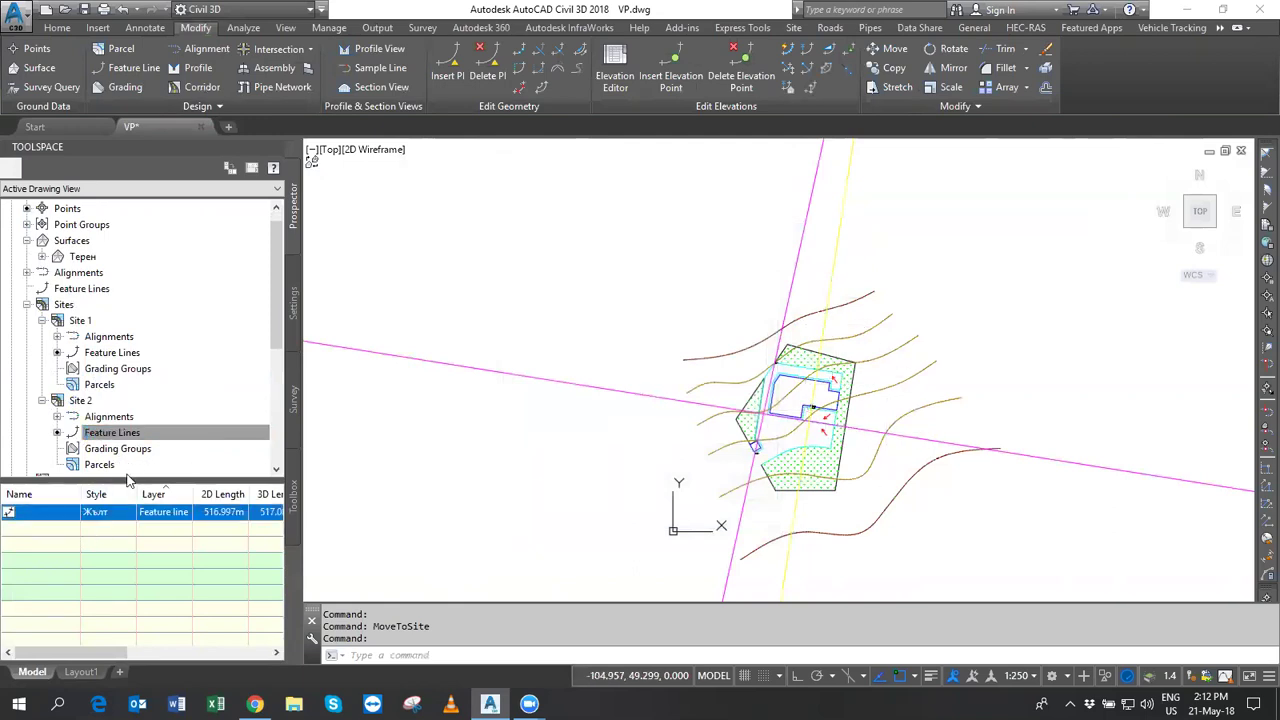
pyautogui.rightClick(105, 512)
pyautogui.click(190, 443)
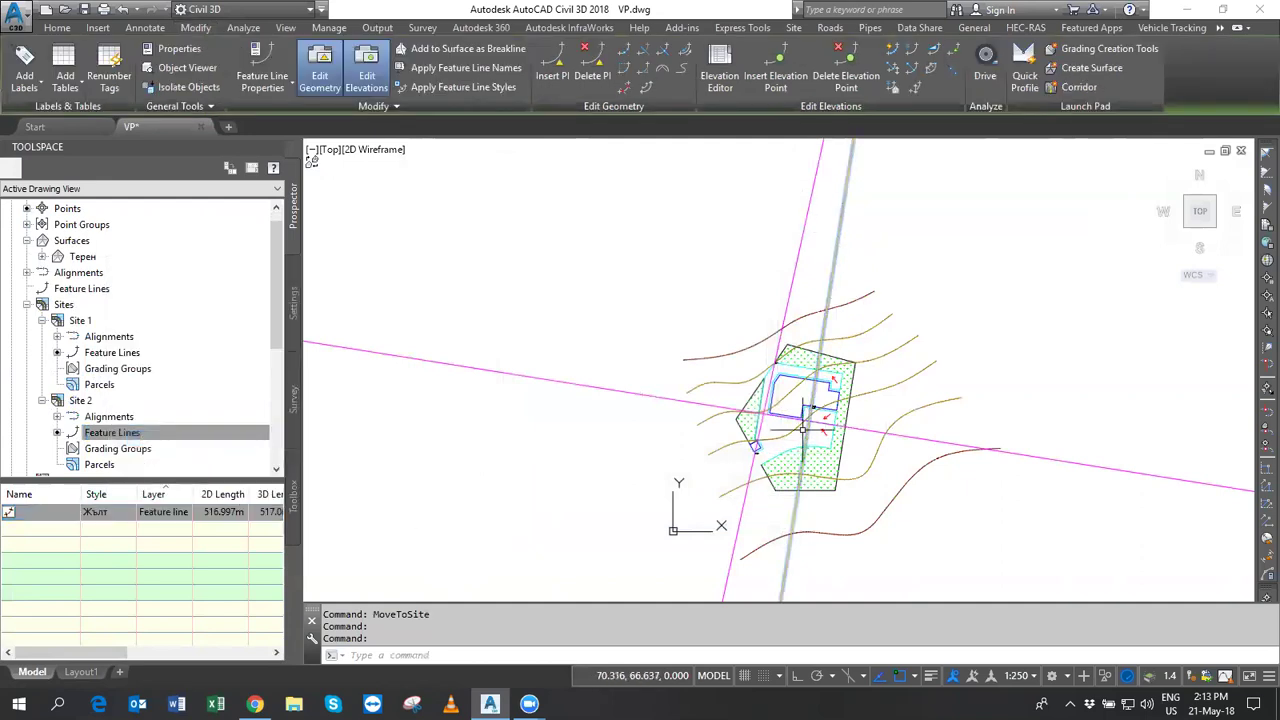
# Copy the long diagonal feature line into Site 2.
pyautogui.press('Escape')
pyautogui.press('Escape')
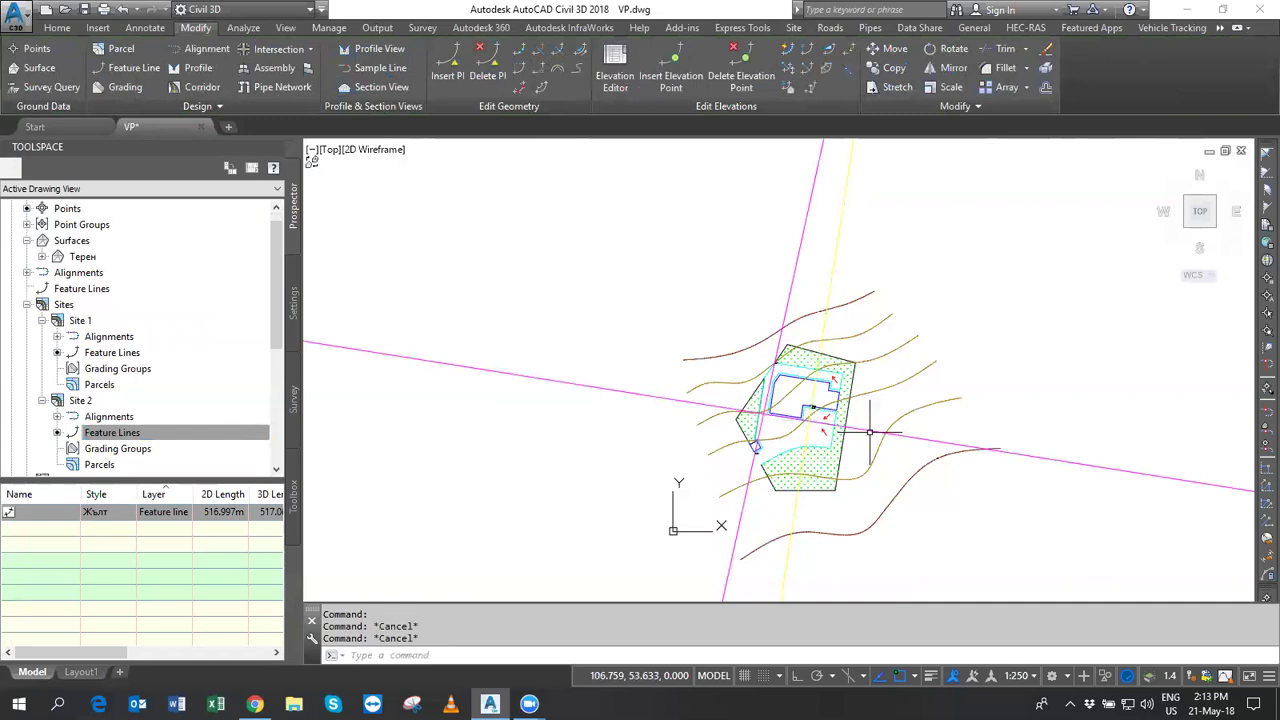
pyautogui.click(869, 431)
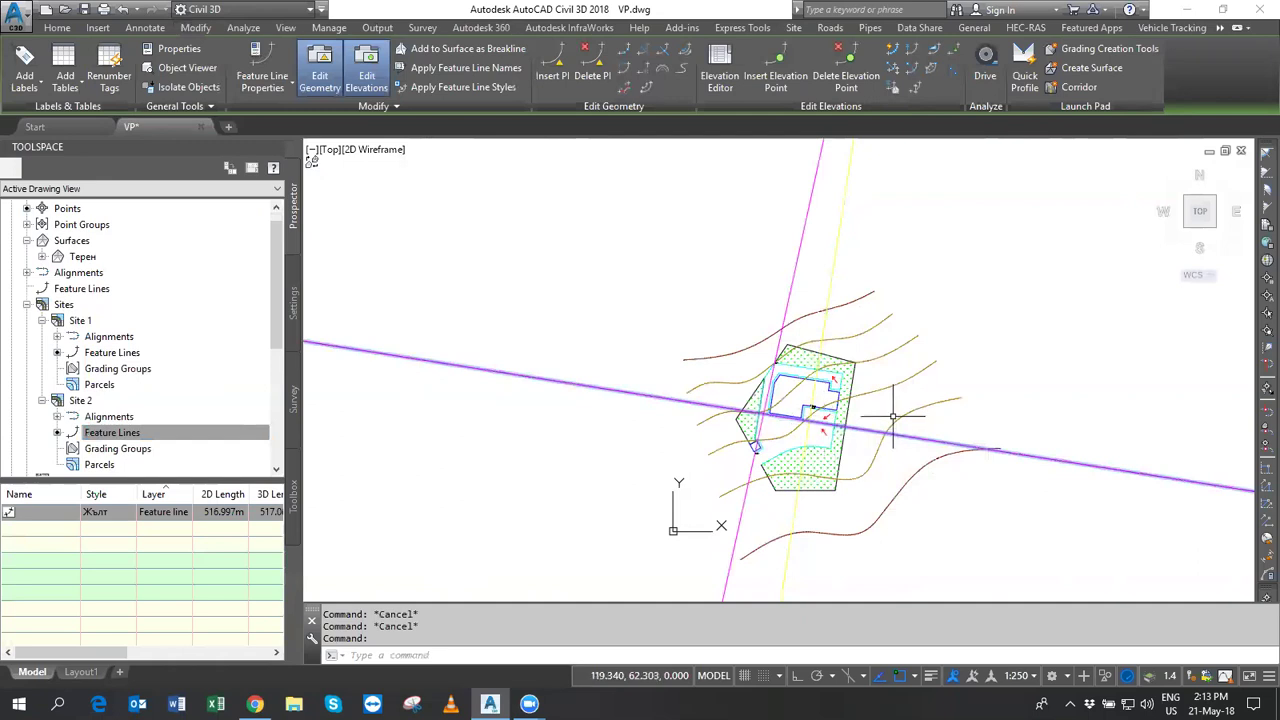
pyautogui.rightClick(886, 422)
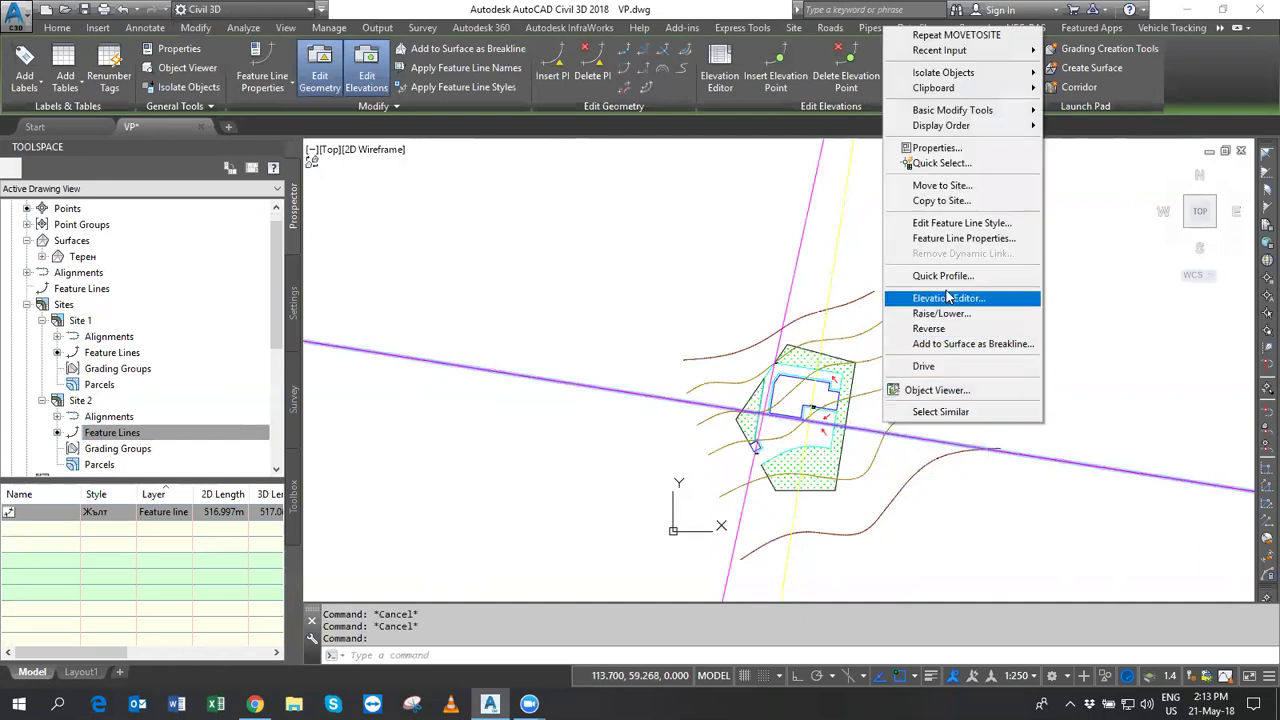
pyautogui.click(946, 202)
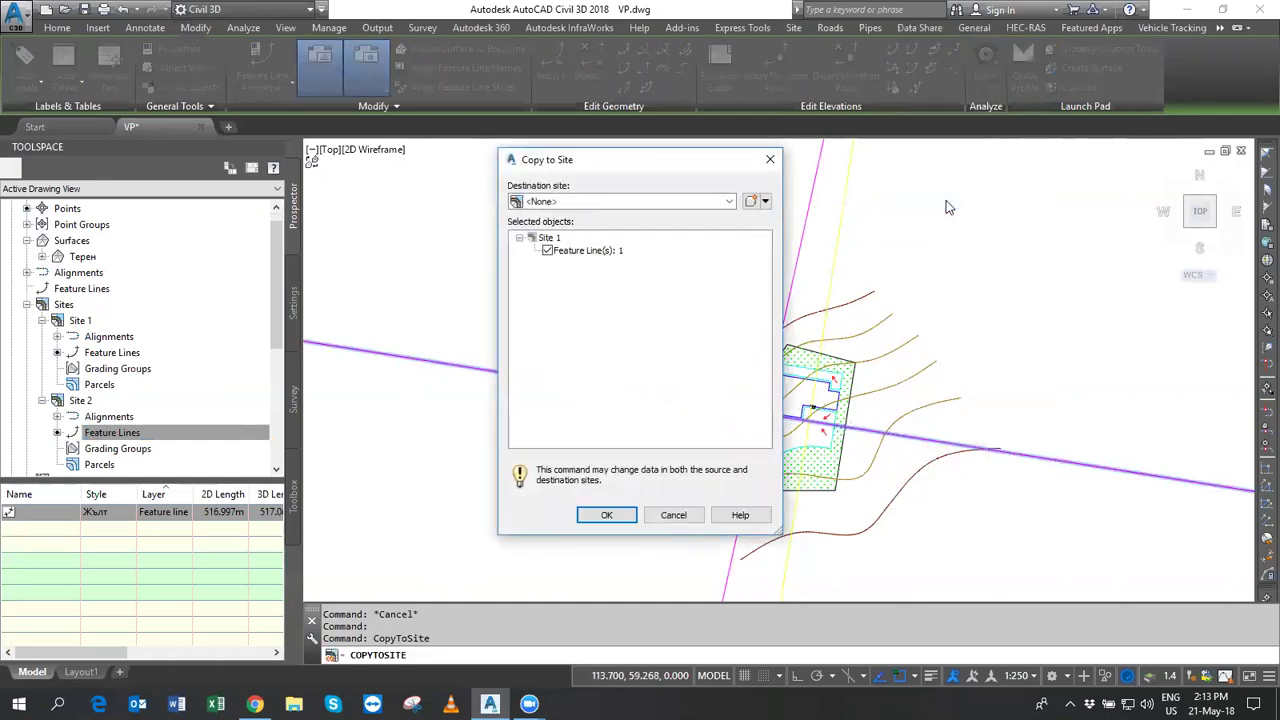
pyautogui.click(600, 202)
pyautogui.click(552, 231)
pyautogui.press('Return')
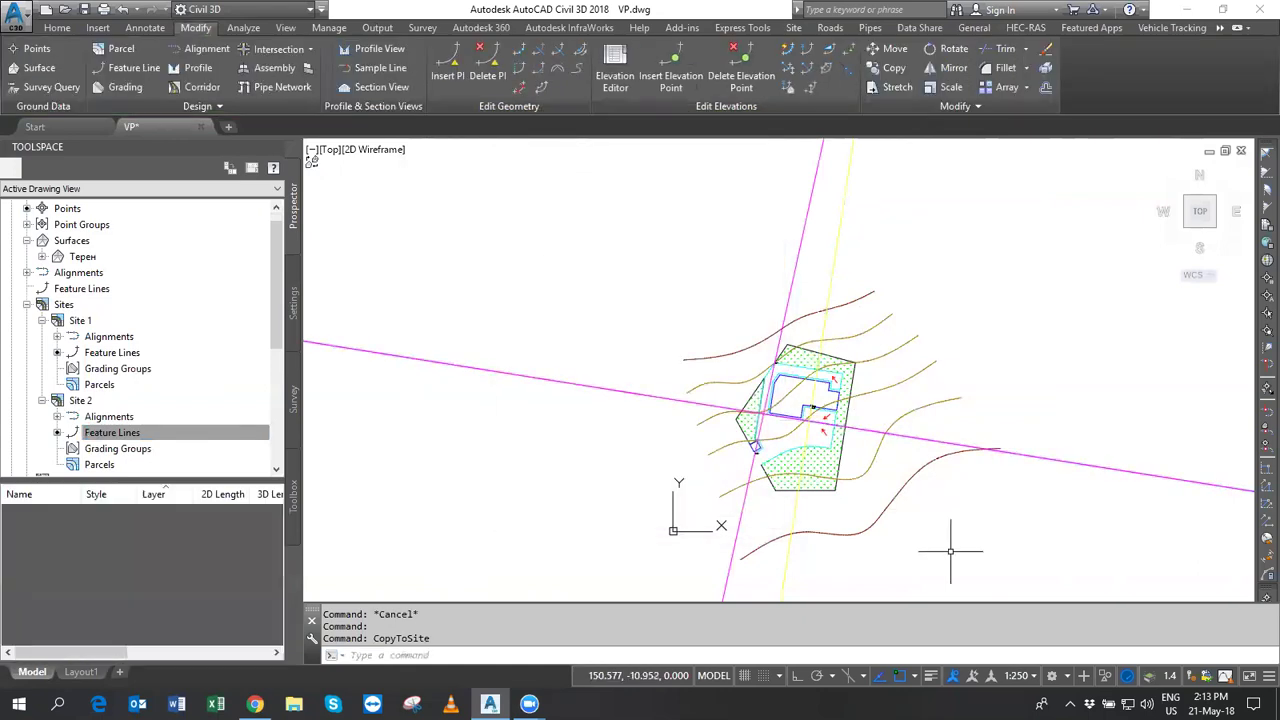
# Change the copied 1302.071 m feature line's style from Виолетов to Жълт.
pyautogui.click(95, 528)
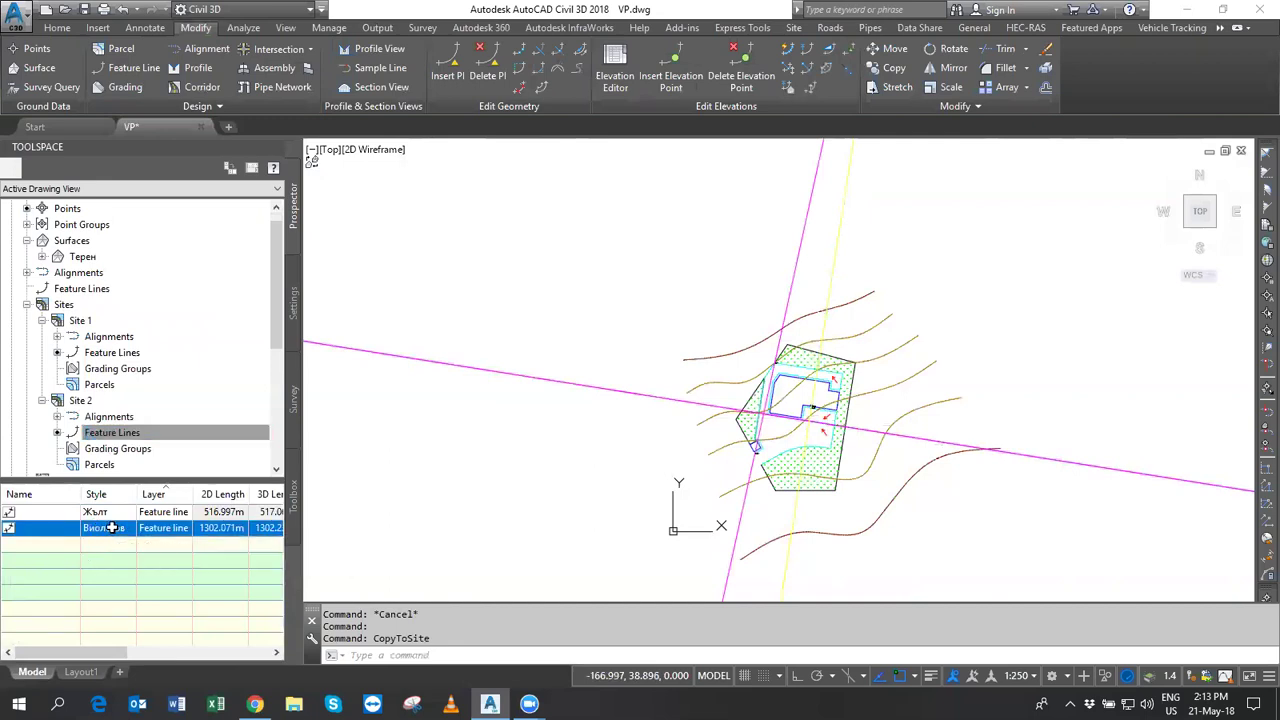
pyautogui.click(112, 528)
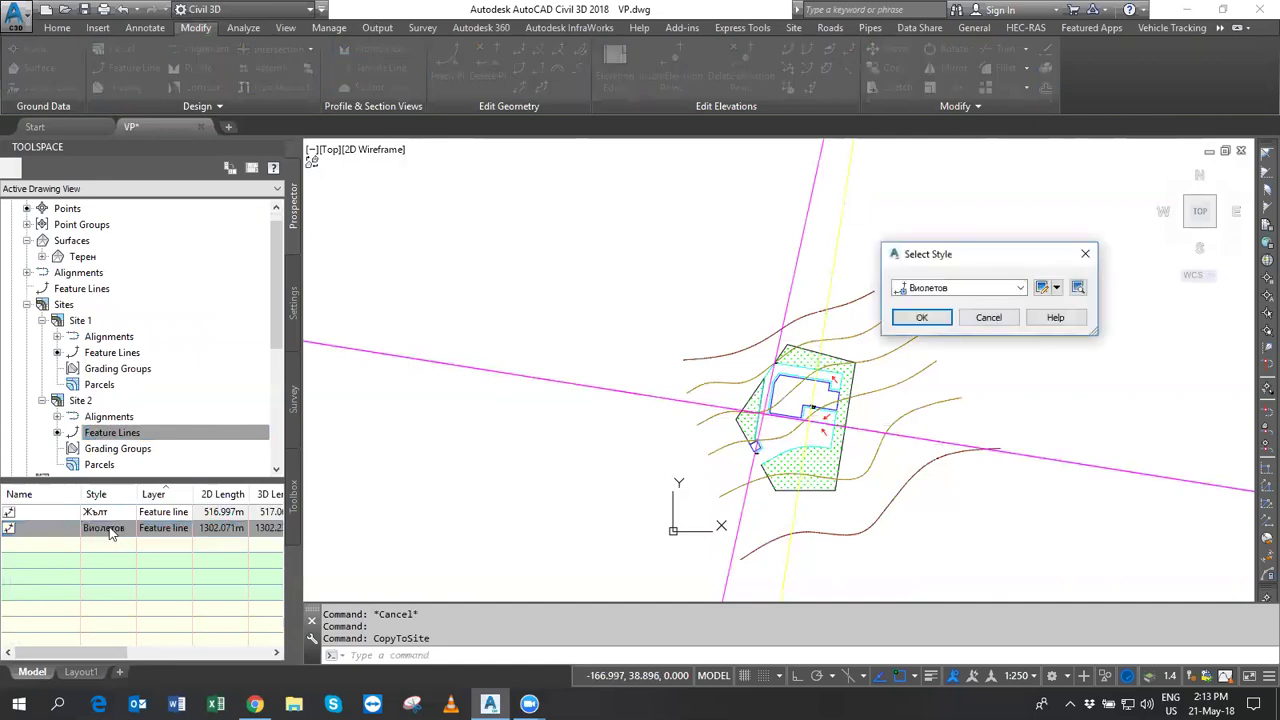
pyautogui.click(1020, 288)
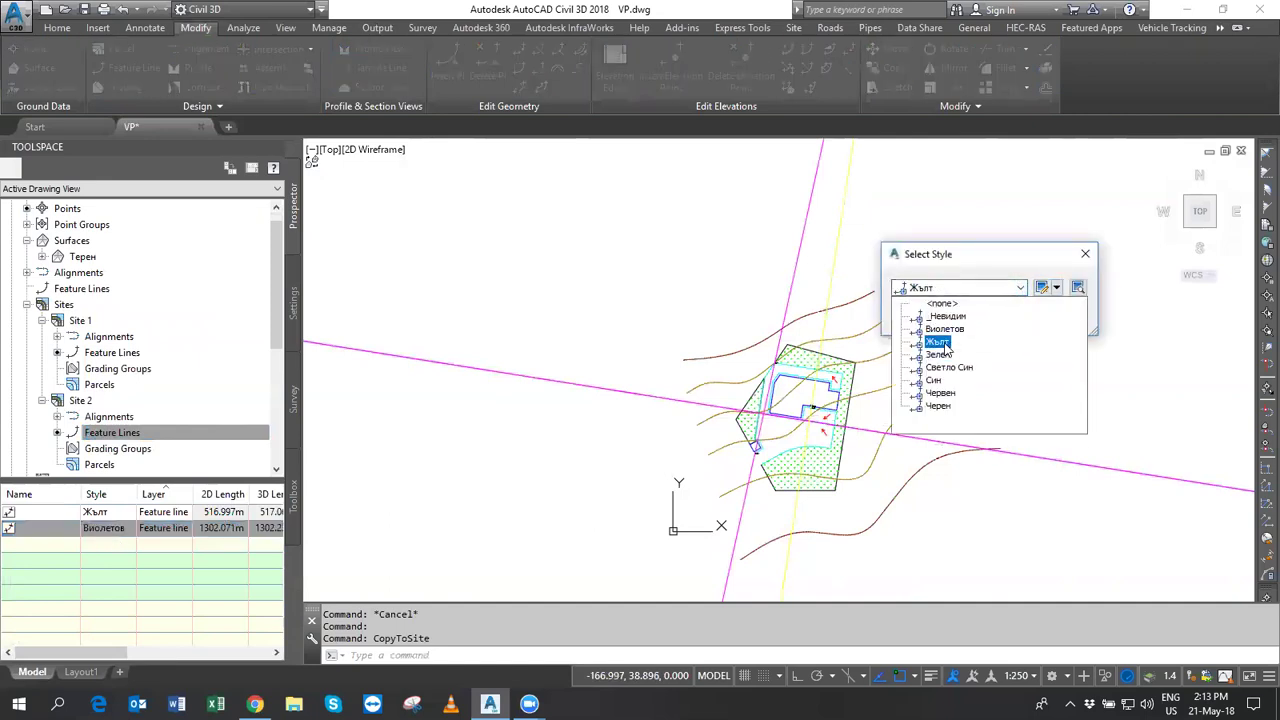
pyautogui.click(935, 337)
pyautogui.click(937, 320)
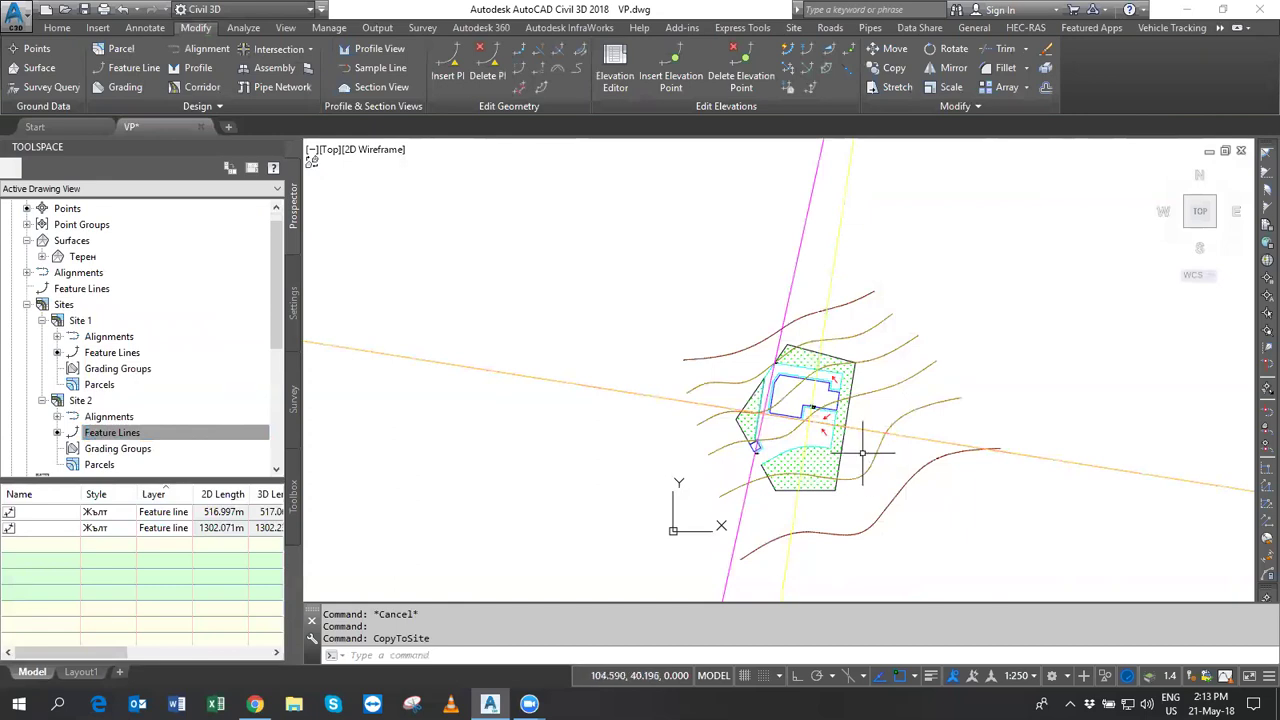
pyautogui.scroll(2, 852, 441)
pyautogui.click(166, 433)
pyautogui.click(96, 354)
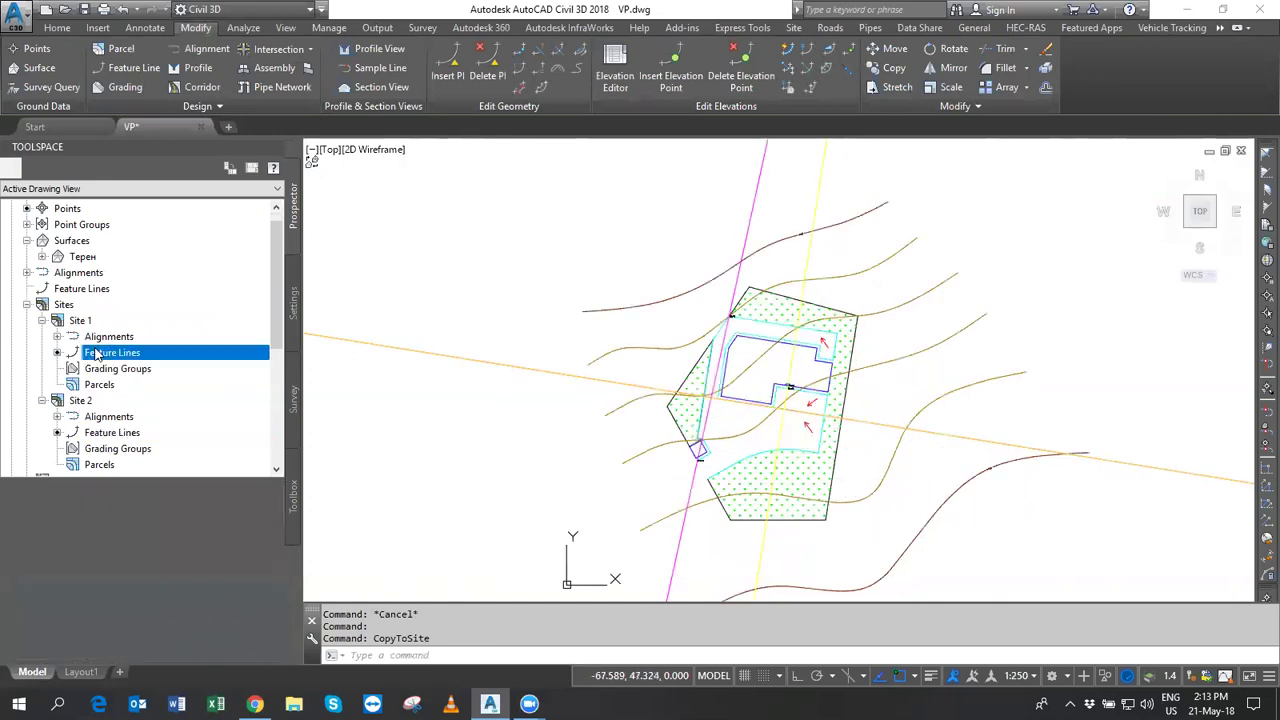
# Send the long crossing Виолетов feature line to the back twice, behind its Жълт copy.
pyautogui.click(113, 434)
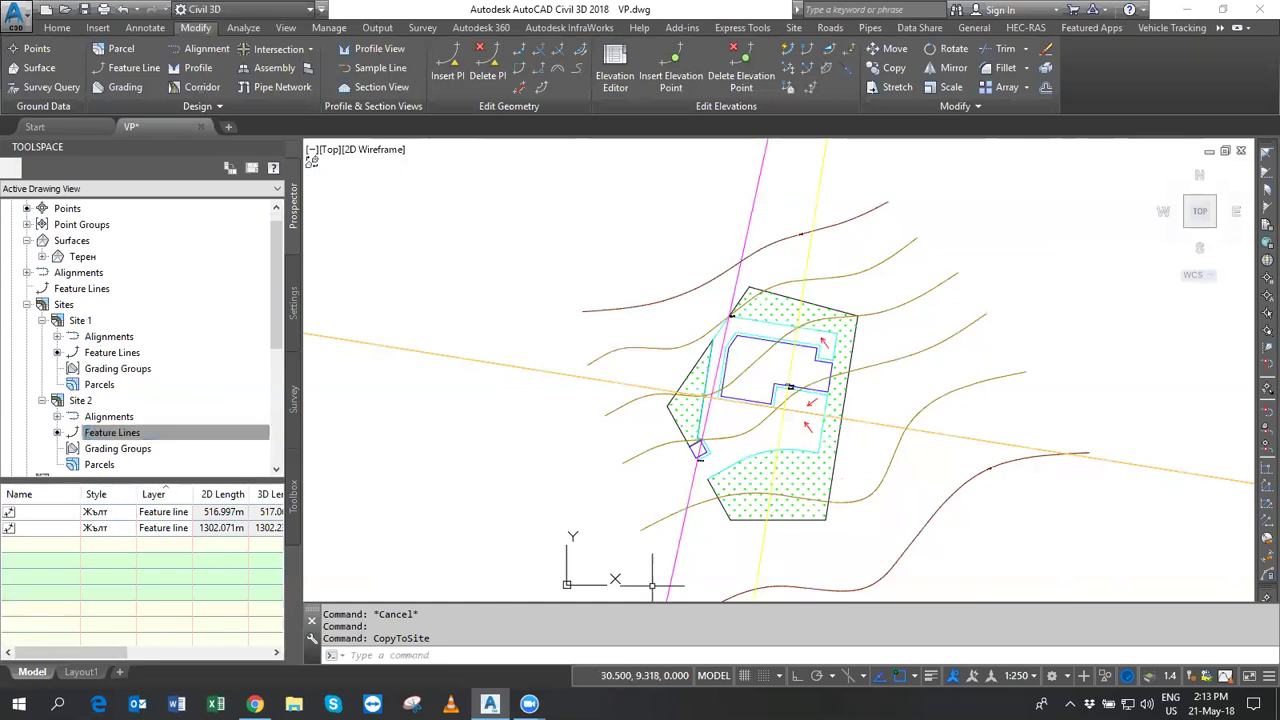
pyautogui.click(199, 436)
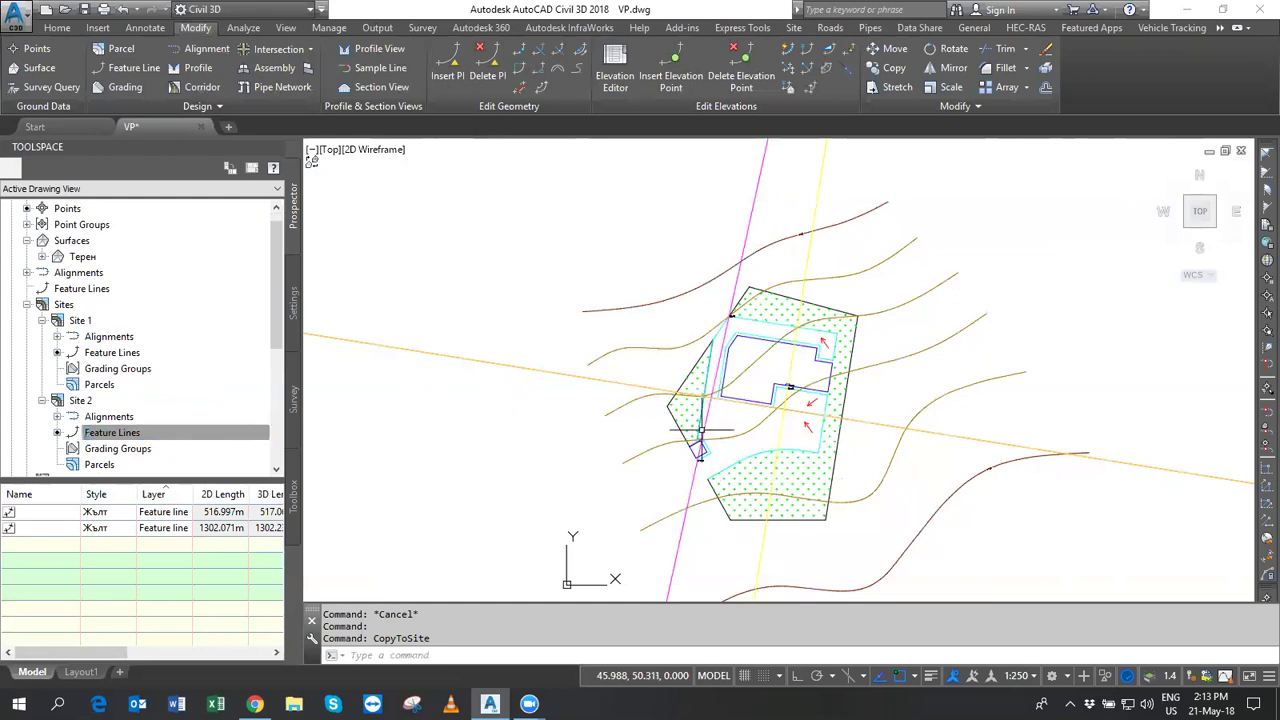
pyautogui.click(658, 387)
pyautogui.rightClick(694, 330)
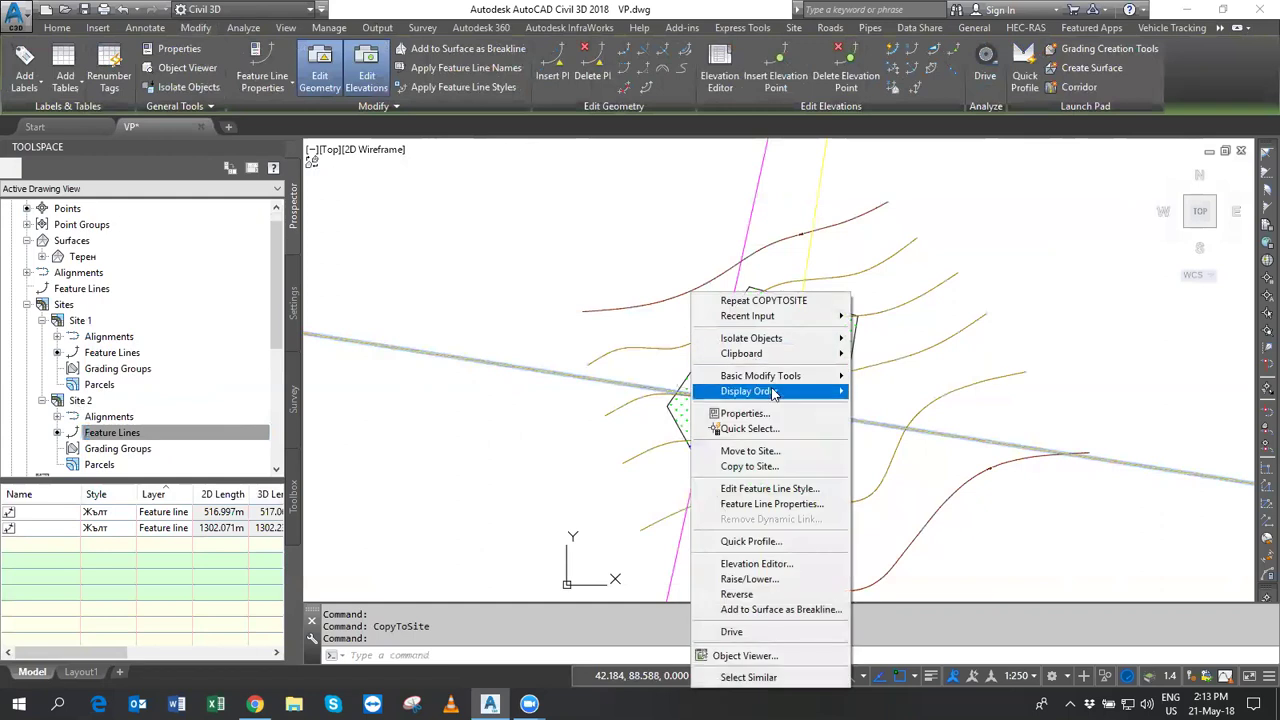
pyautogui.click(872, 410)
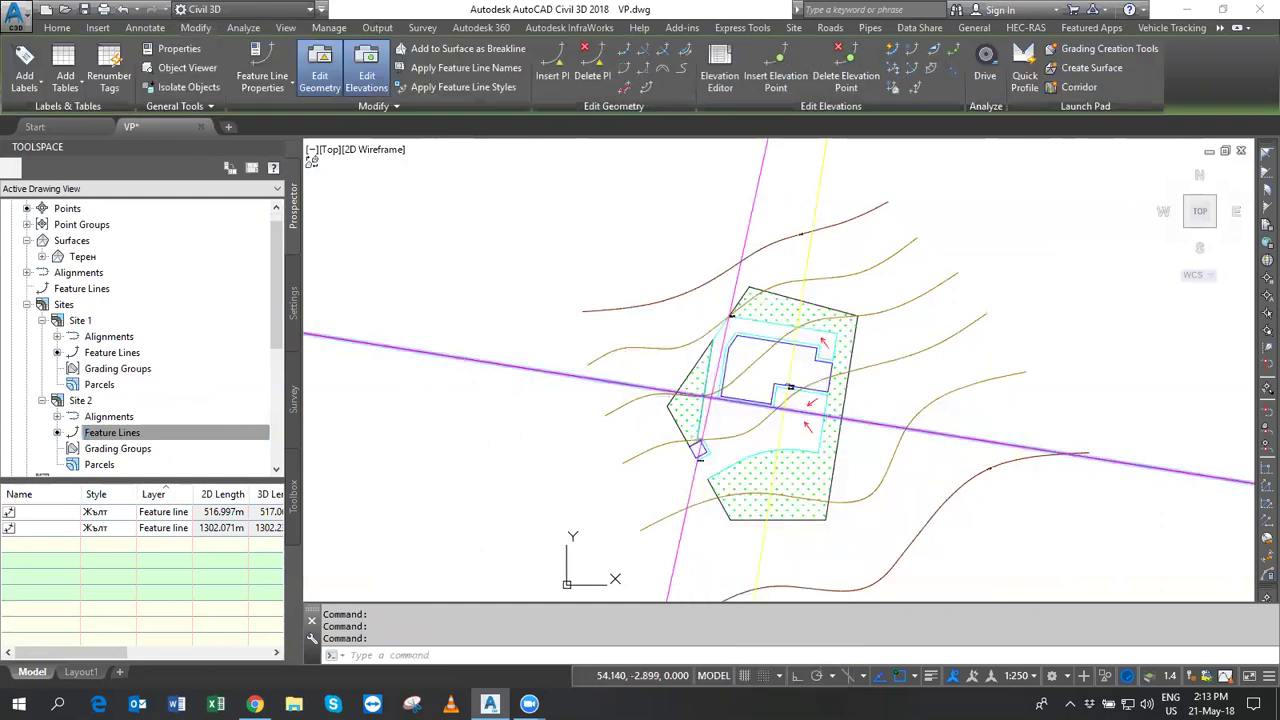
pyautogui.rightClick(653, 395)
pyautogui.moveTo(713, 391)
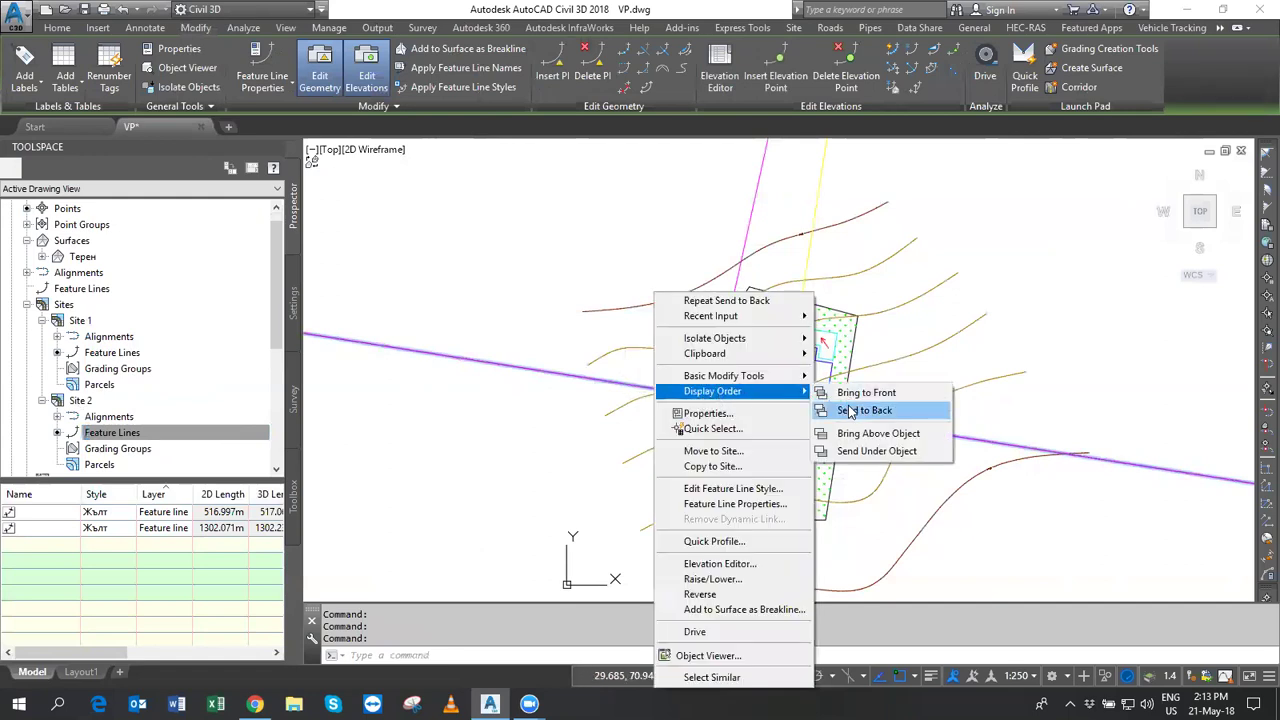
pyautogui.click(848, 411)
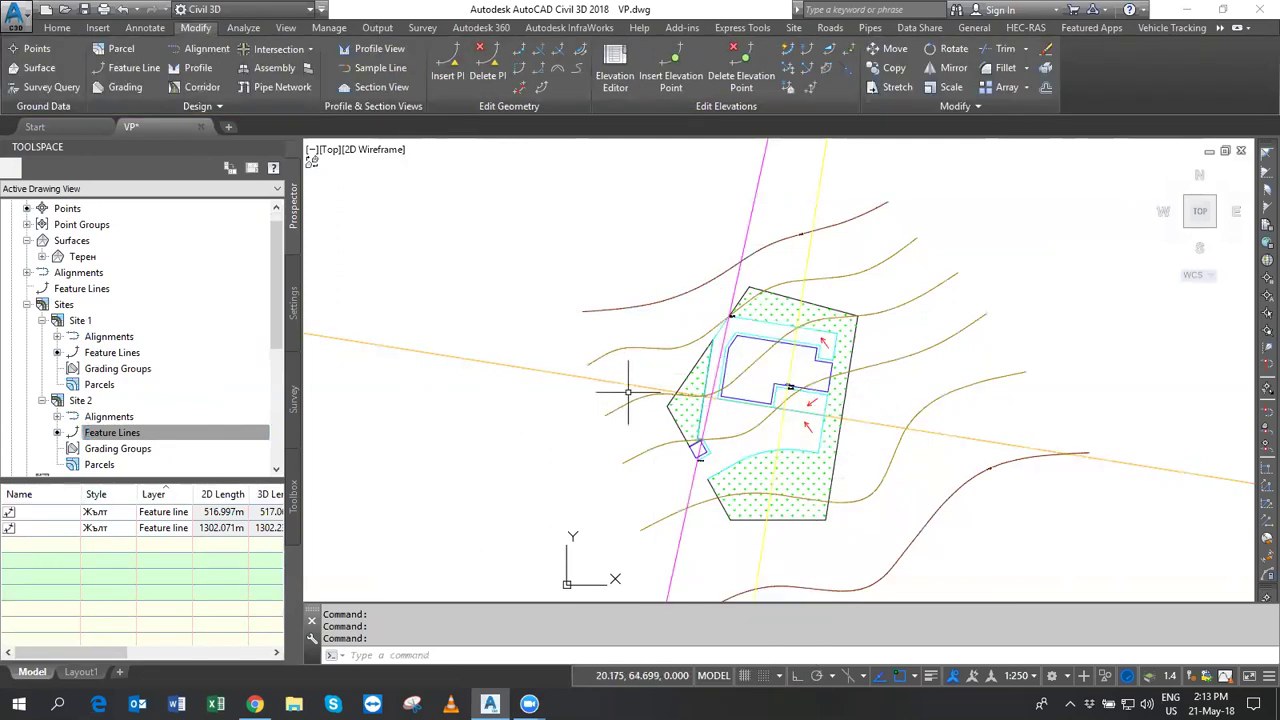
pyautogui.moveTo(727, 497); pyautogui.dragTo(754, 441, button='middle')
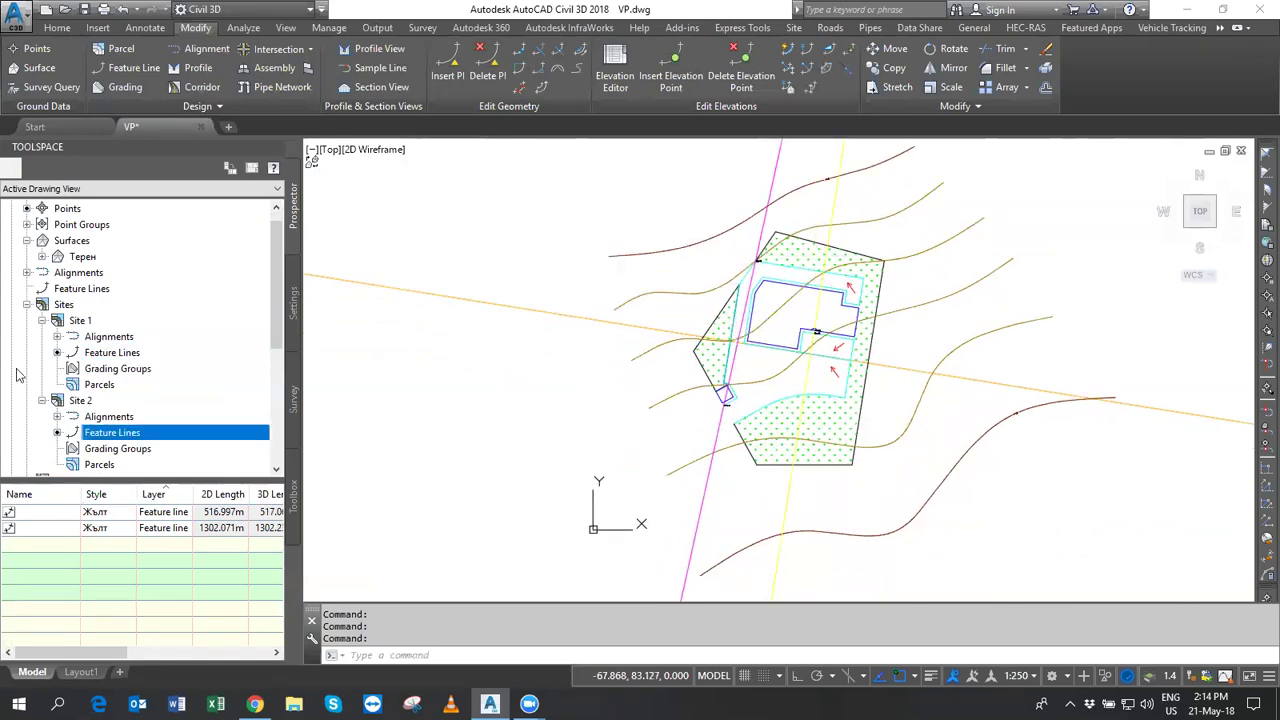
# Collapse the Site 1 and Site 2 branches, then use Select Similar on a crossing feature line.
pyautogui.scroll(-3, 813, 390)
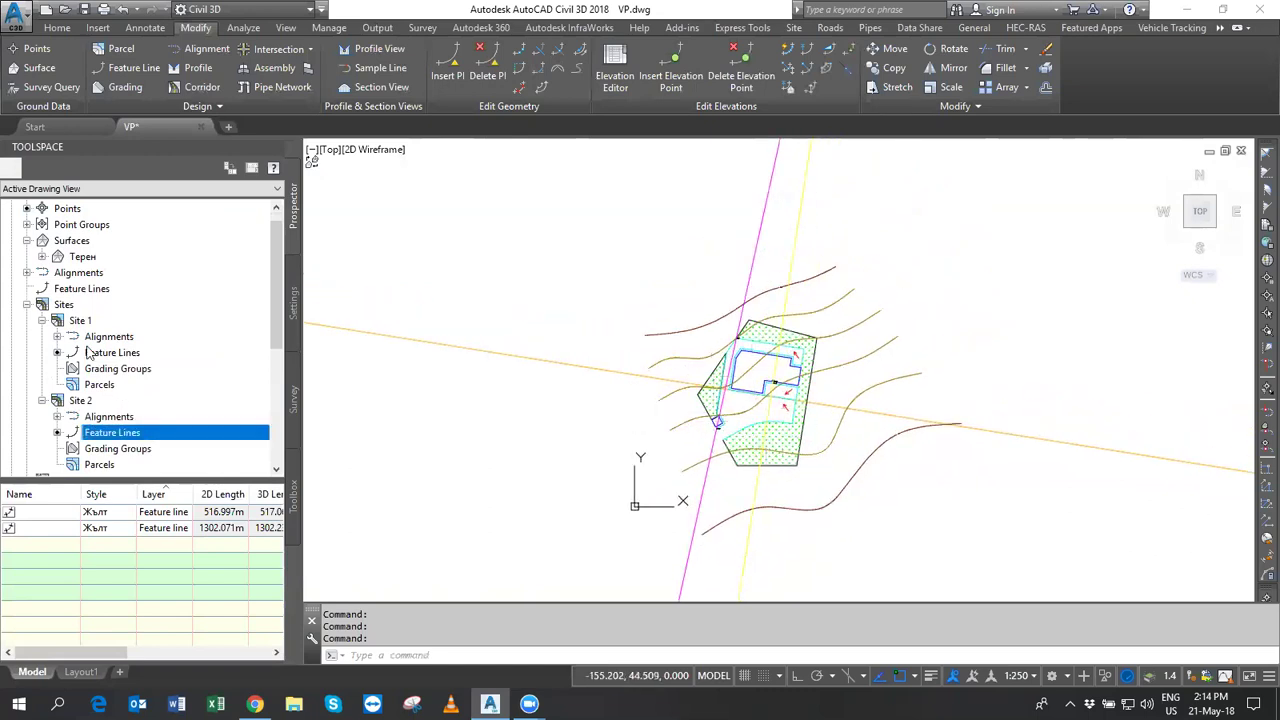
pyautogui.click(42, 320)
pyautogui.click(42, 337)
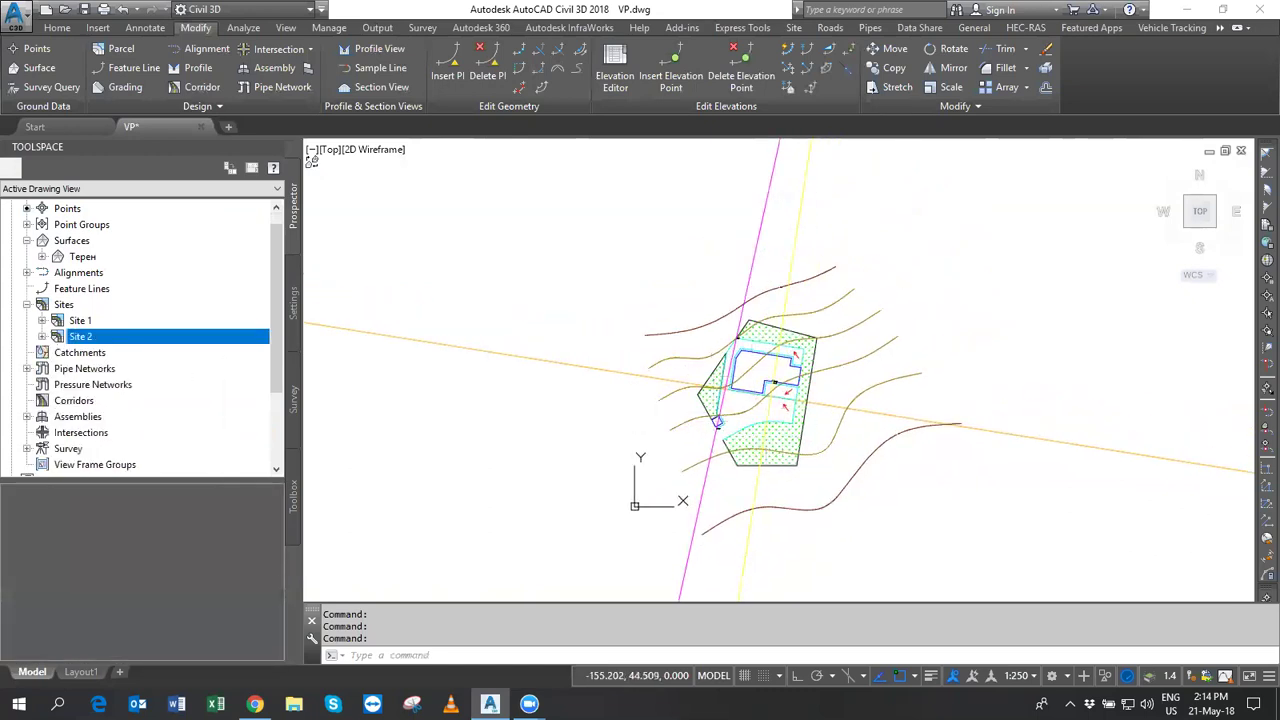
pyautogui.moveTo(770, 250); pyautogui.dragTo(820, 300, button='middle')
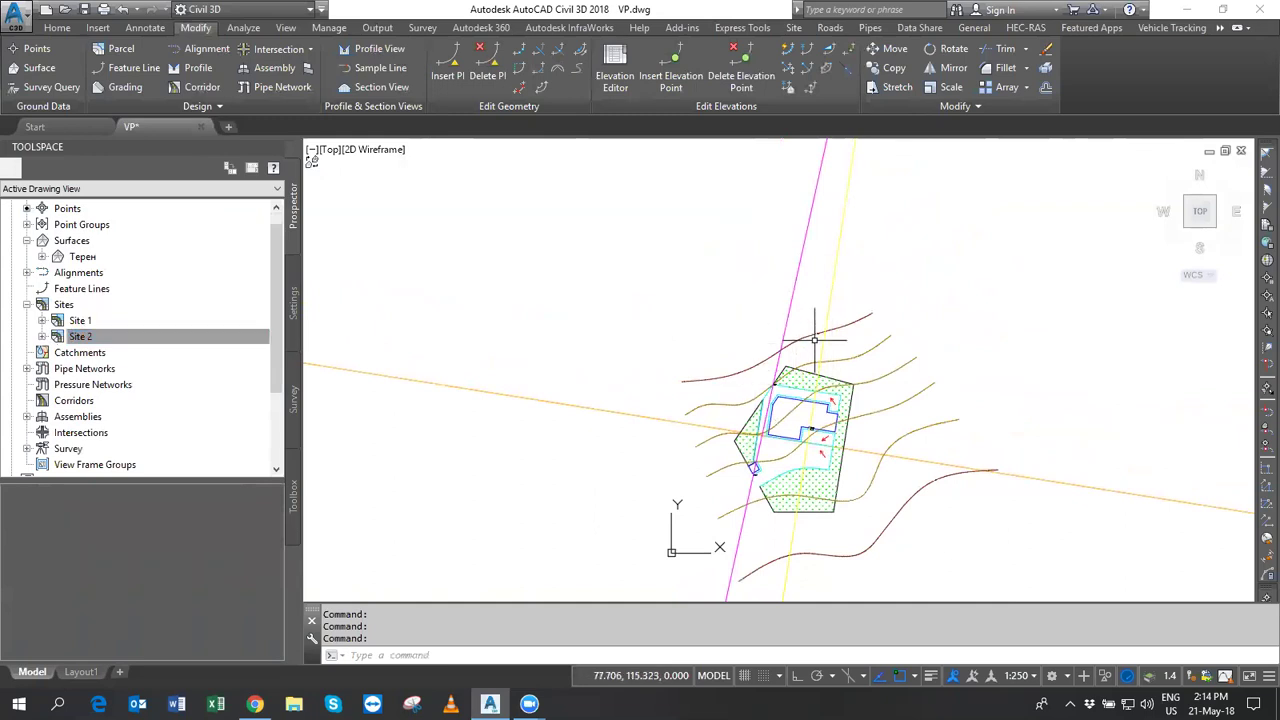
pyautogui.click(788, 307)
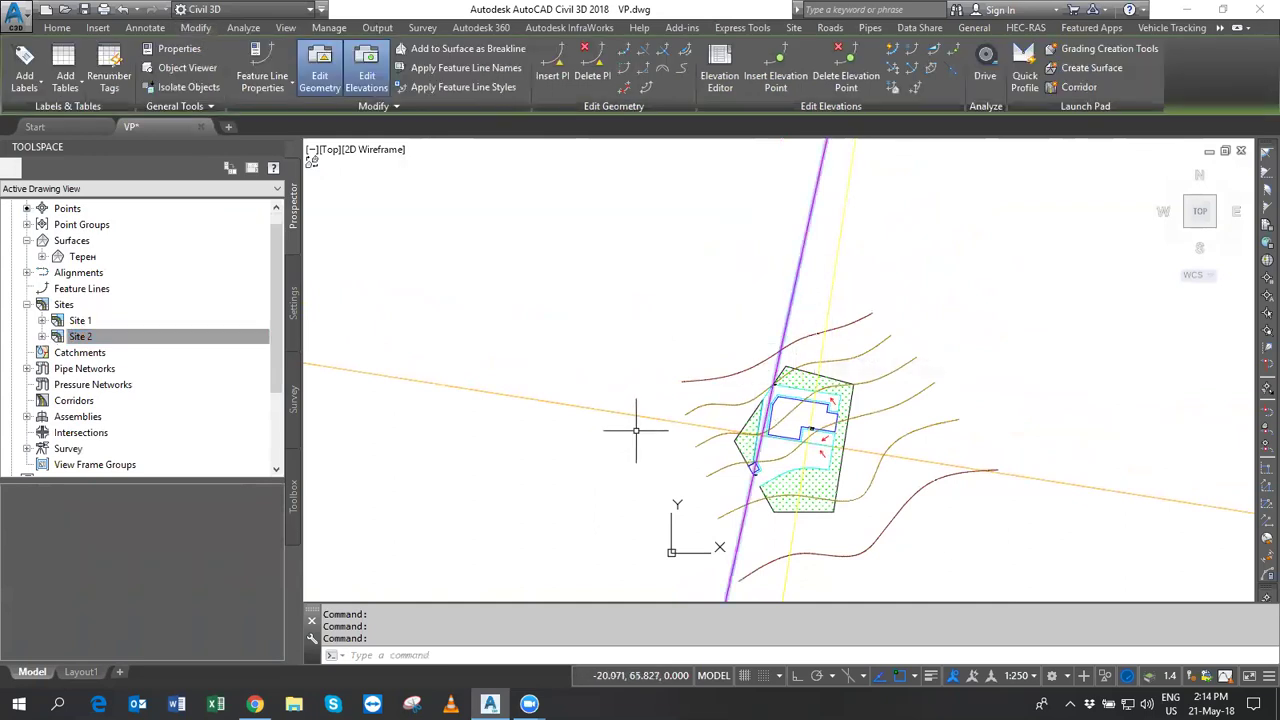
pyautogui.rightClick(739, 284)
pyautogui.click(797, 668)
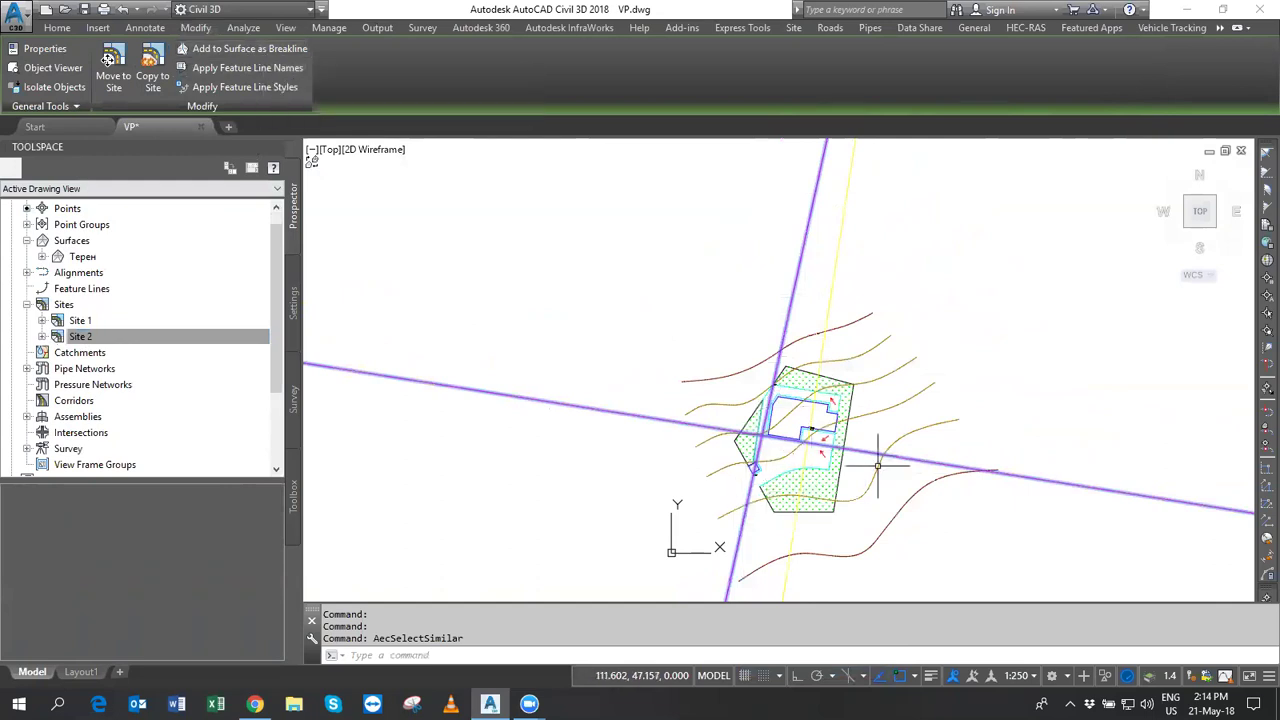
pyautogui.scroll(4, 858, 473)
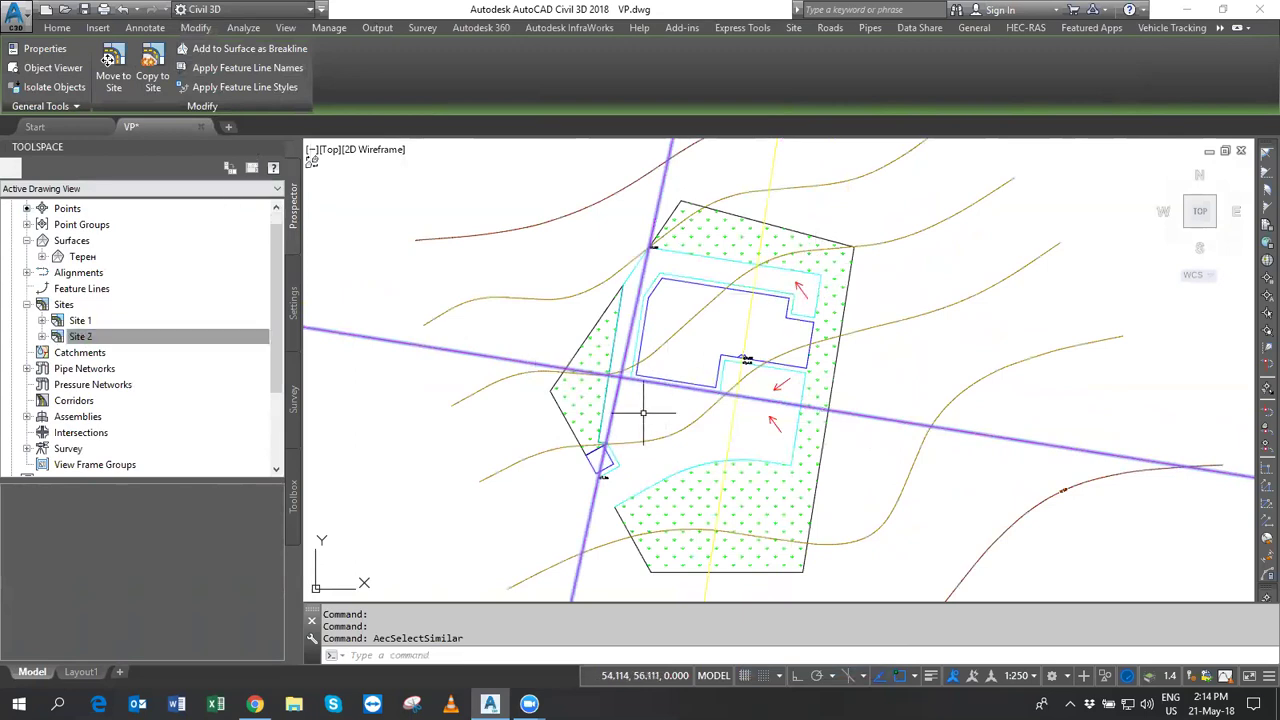
# Add the selected feature lines as breaklines to new surface П1, styled Проектна повърхнина.
pyautogui.click(240, 50)
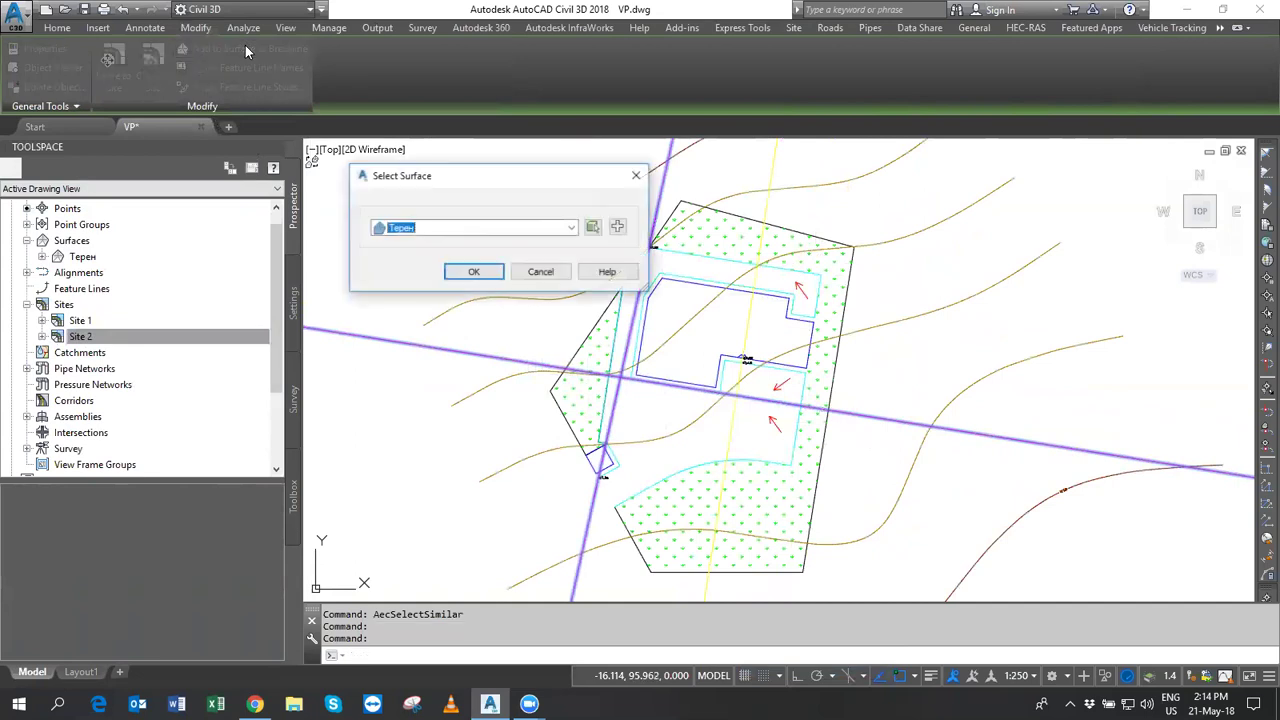
pyautogui.click(618, 228)
pyautogui.write('П1')
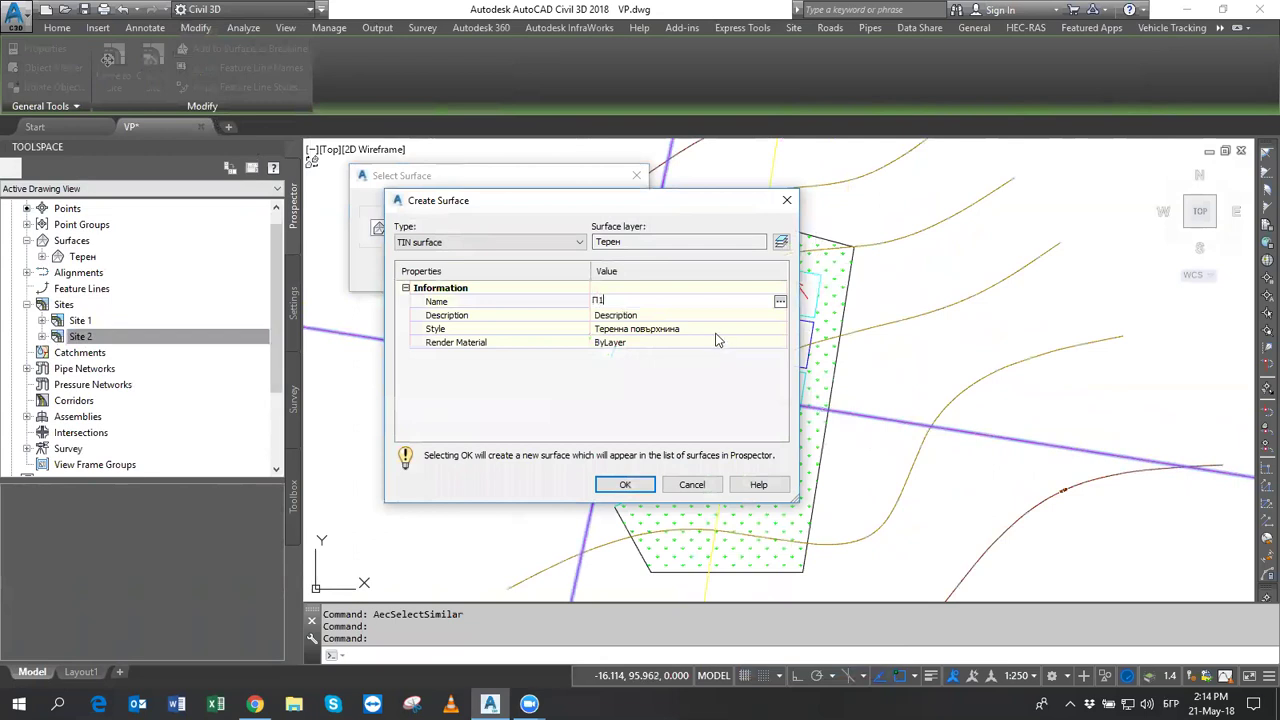
pyautogui.click(777, 330)
pyautogui.click(1020, 288)
pyautogui.click(945, 330)
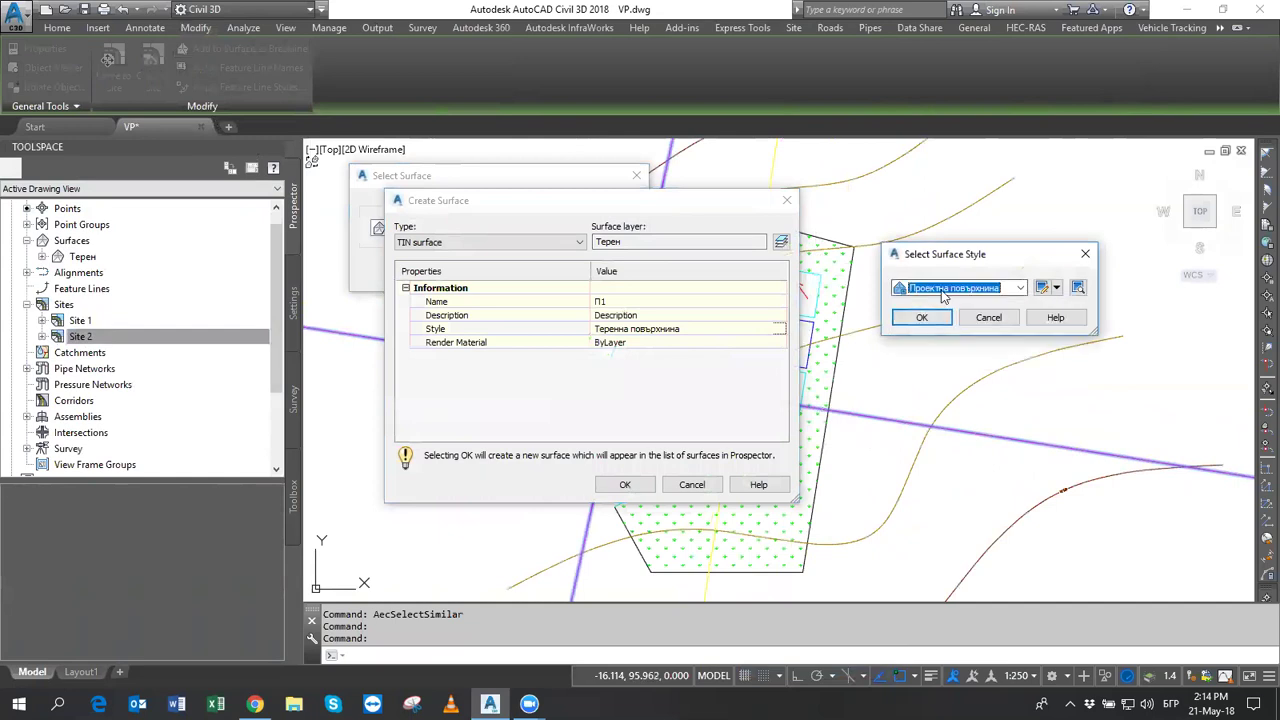
pyautogui.click(922, 317)
pyautogui.click(624, 484)
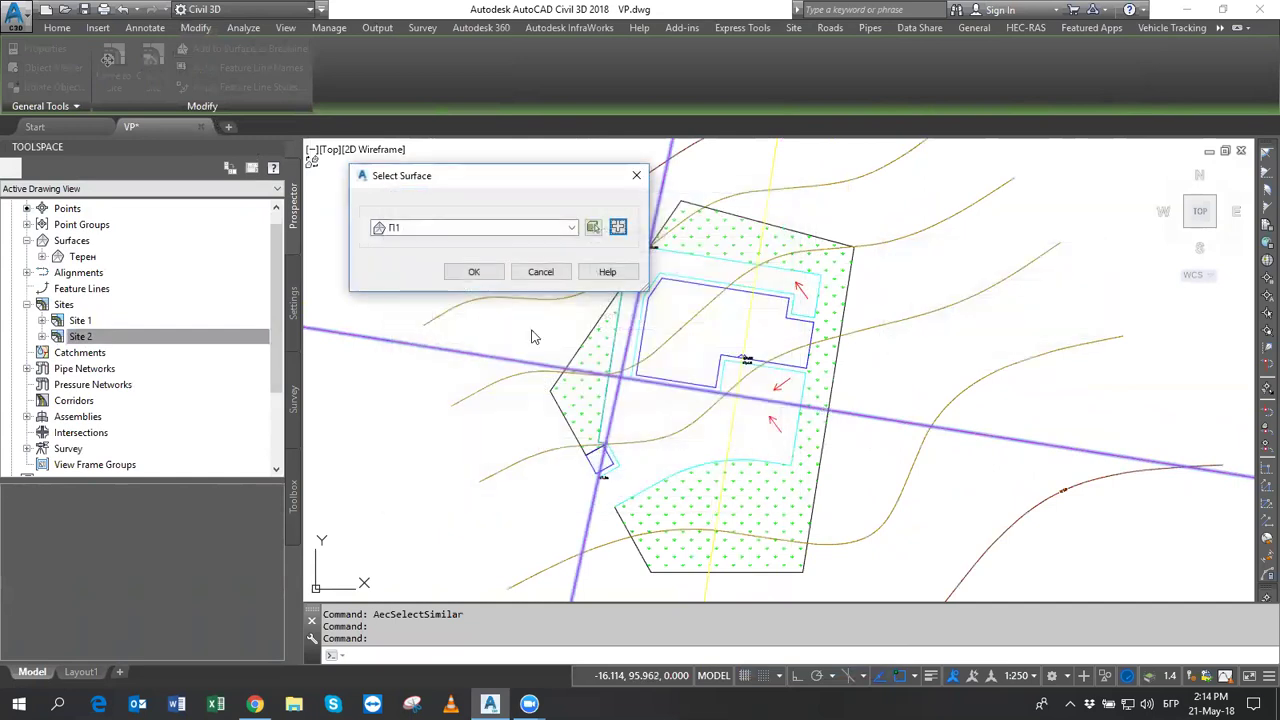
pyautogui.click(496, 281)
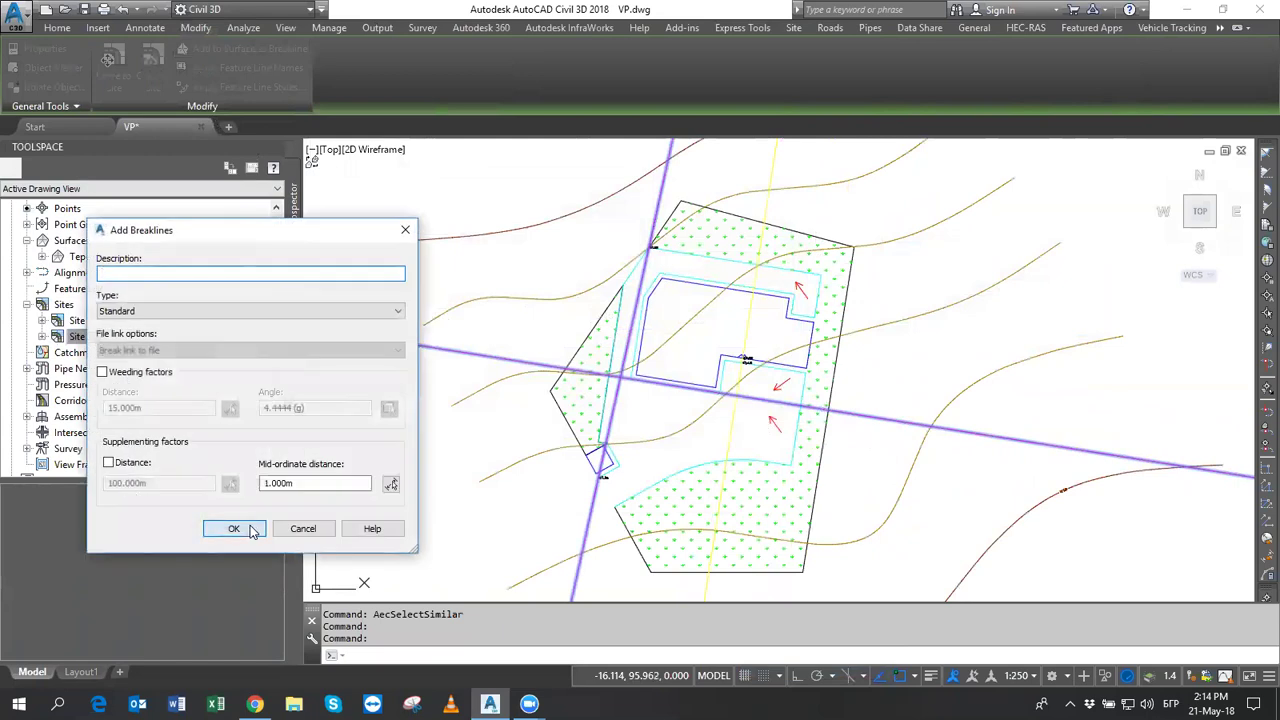
pyautogui.click(252, 531)
# Place a one-point slope label (-5.02%) on surface П1 inside the building area.
pyautogui.scroll(2, 623, 434)
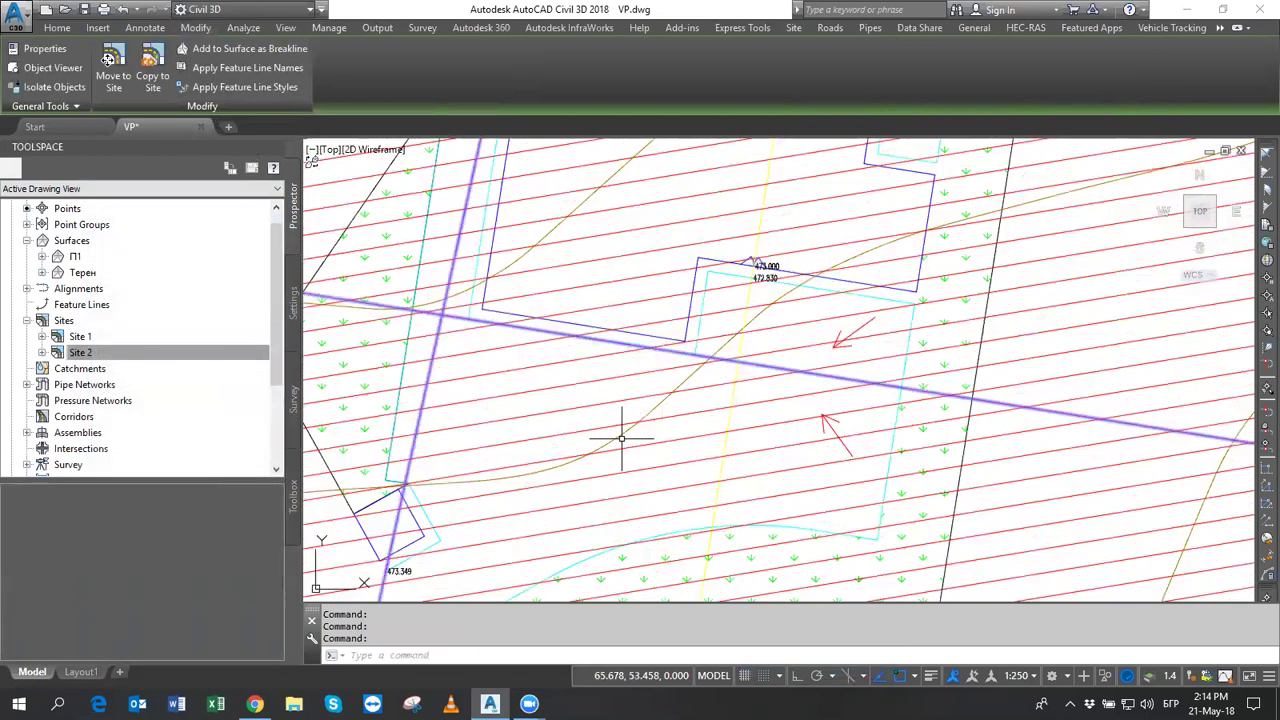
pyautogui.scroll(2, 700, 449)
pyautogui.press('Escape')
pyautogui.press('Escape')
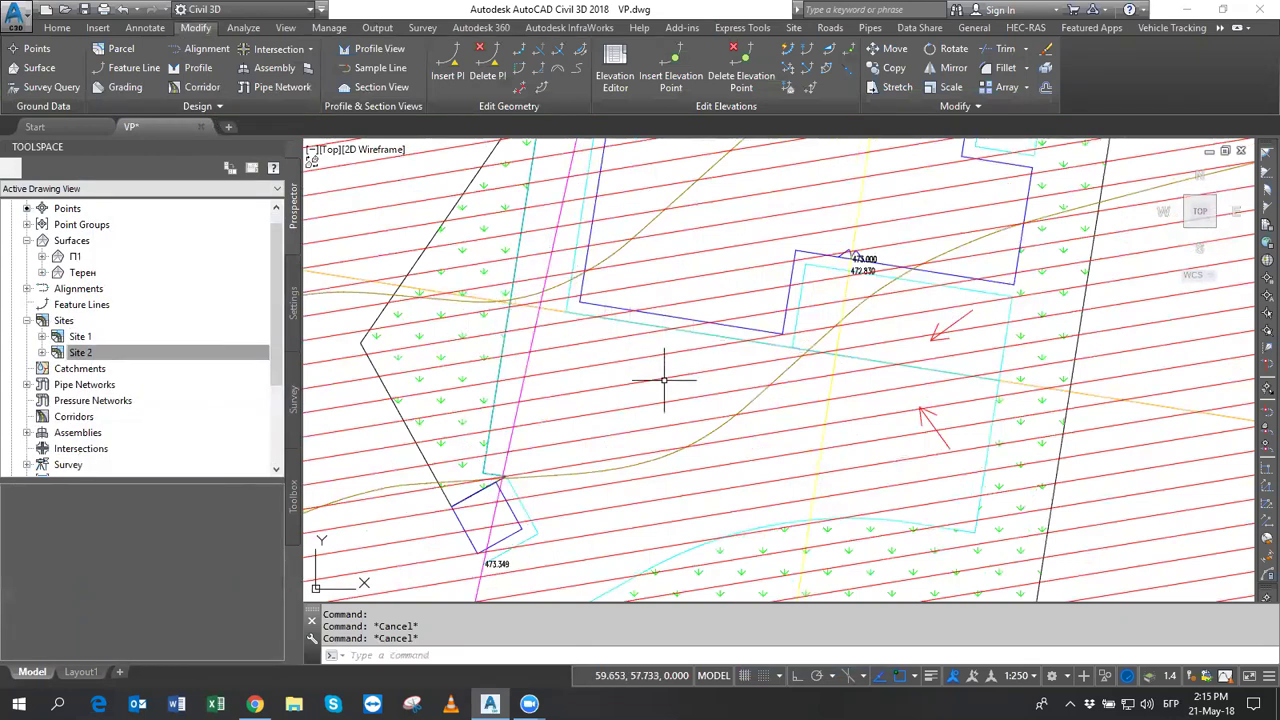
pyautogui.click(663, 380)
pyautogui.click(31, 88)
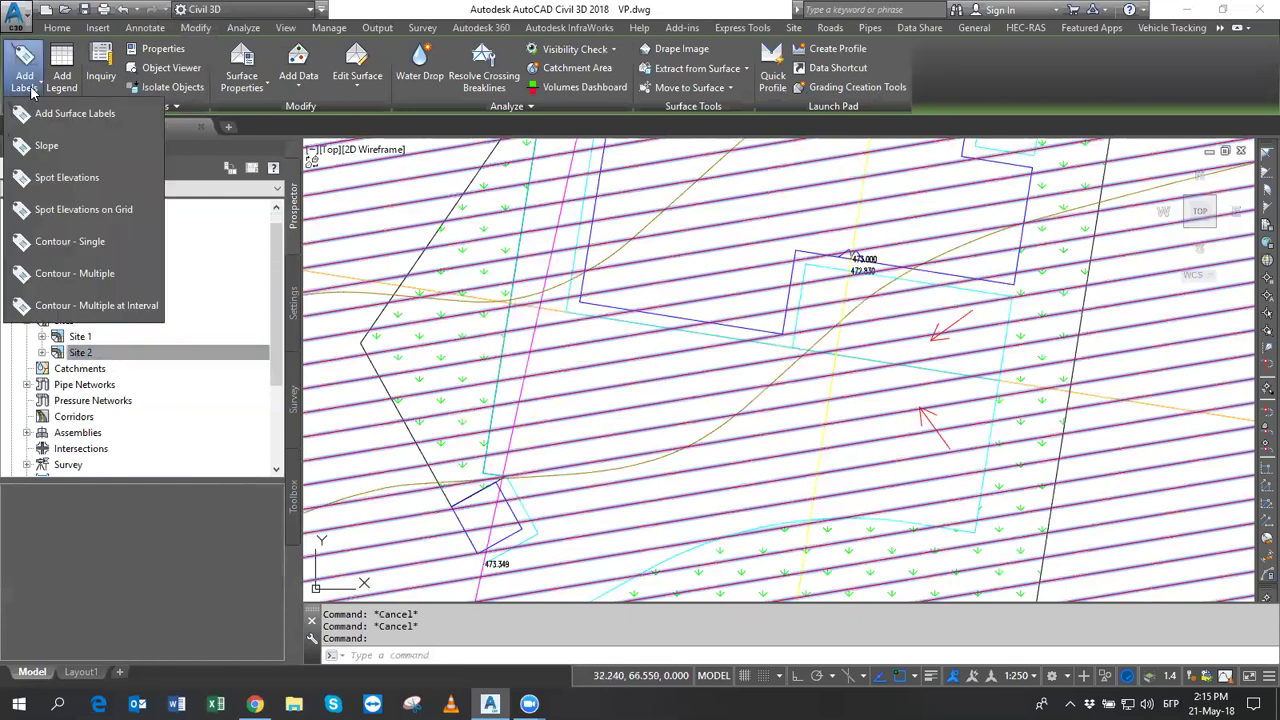
pyautogui.click(45, 147)
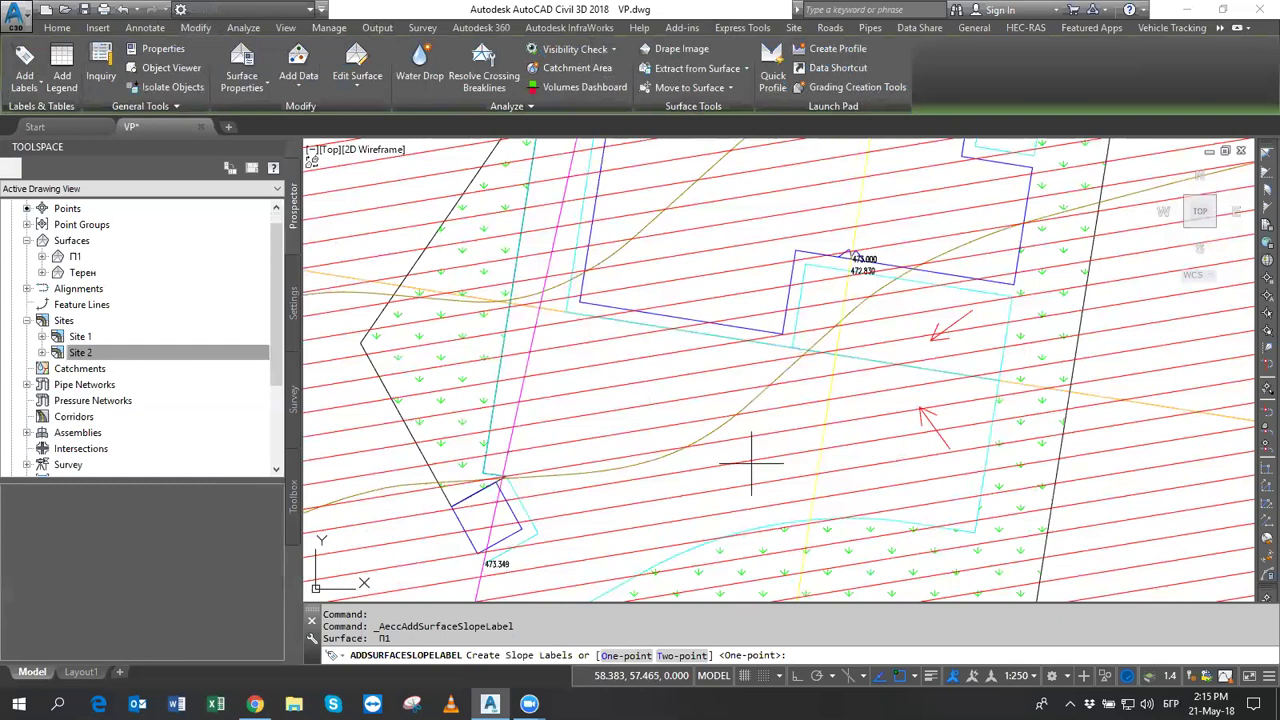
pyautogui.click(634, 656)
pyautogui.click(800, 404)
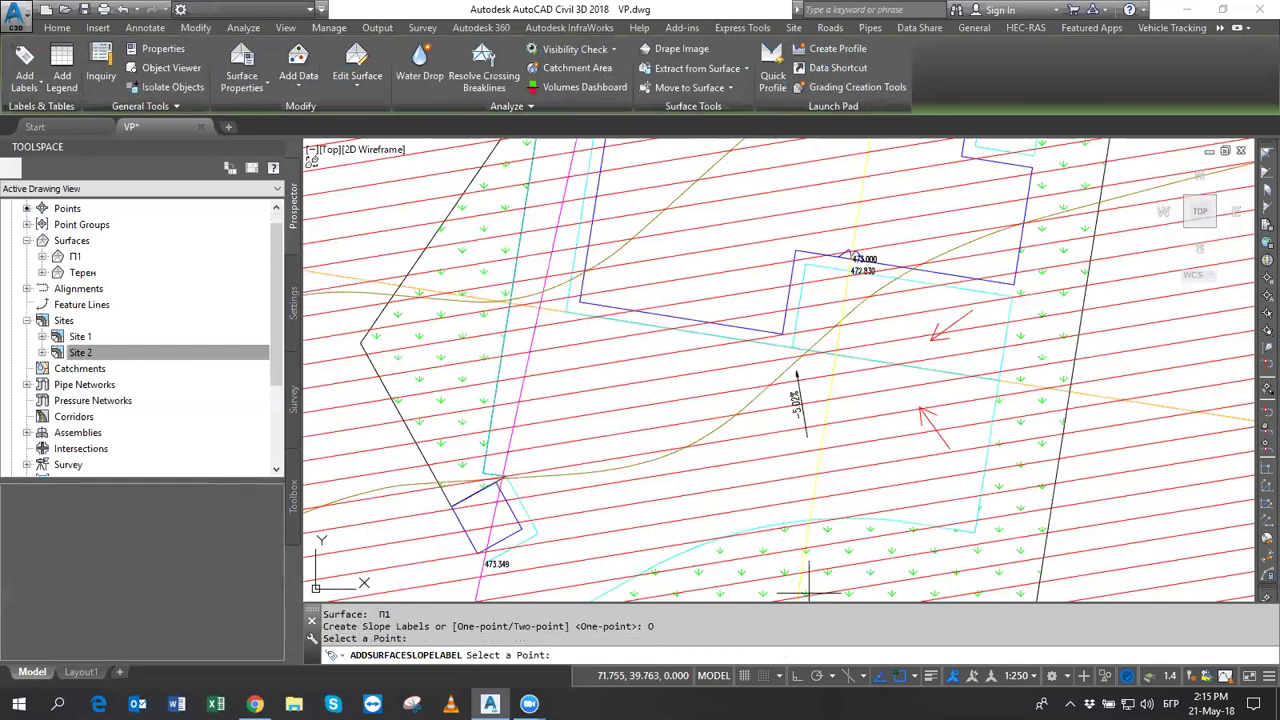
pyautogui.scroll(5, 827, 392)
pyautogui.scroll(-5, 836, 394)
pyautogui.press('Escape')
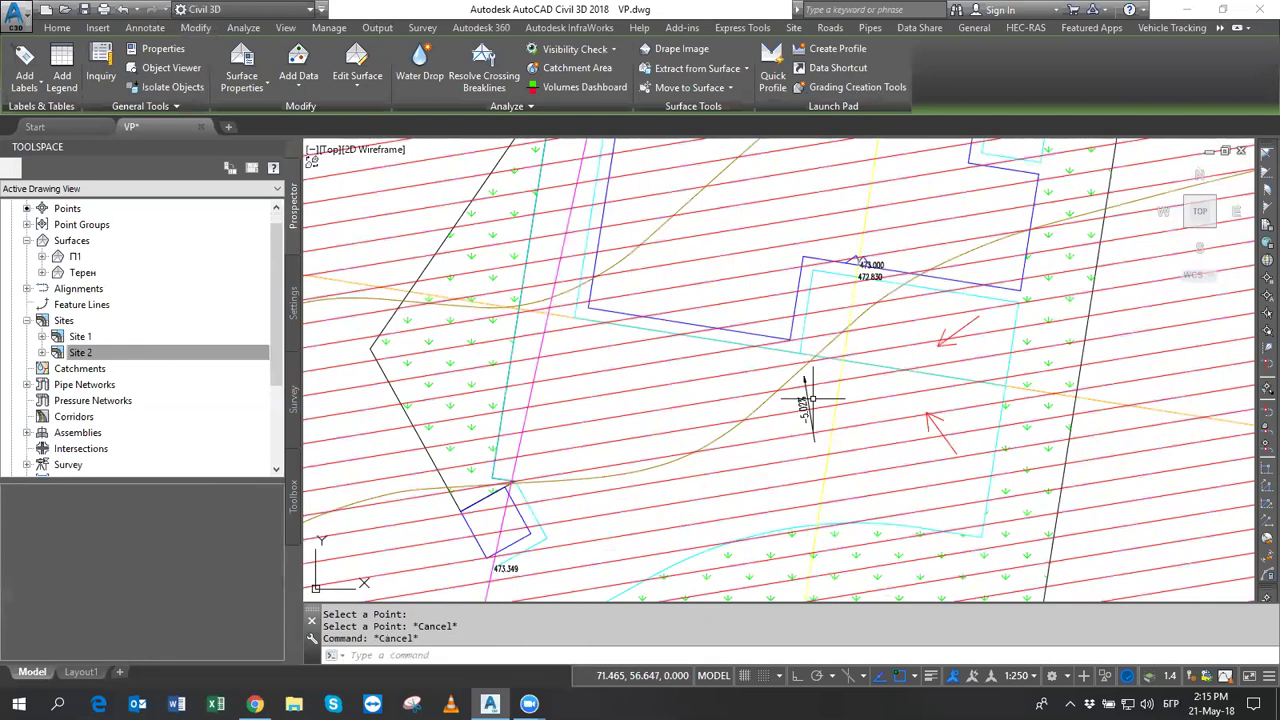
# Grip-move the -5.02% slope label to a new position lower on the site.
pyautogui.click(805, 408)
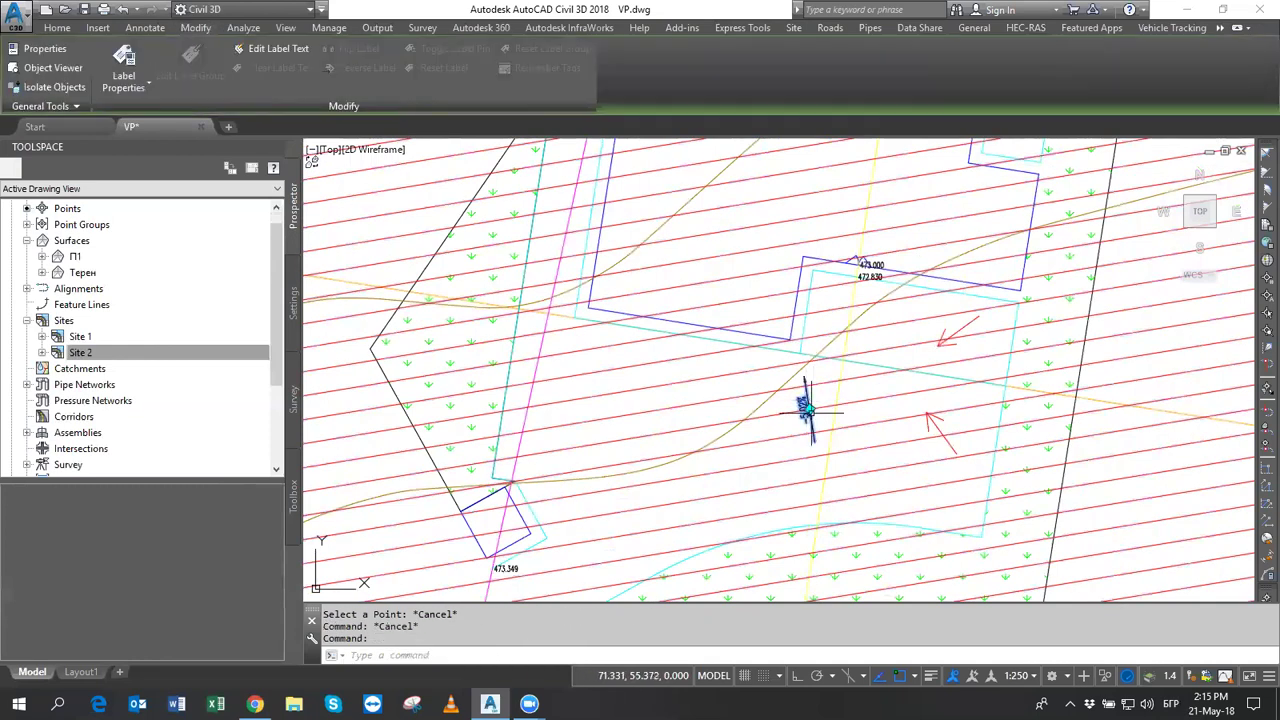
pyautogui.click(807, 408)
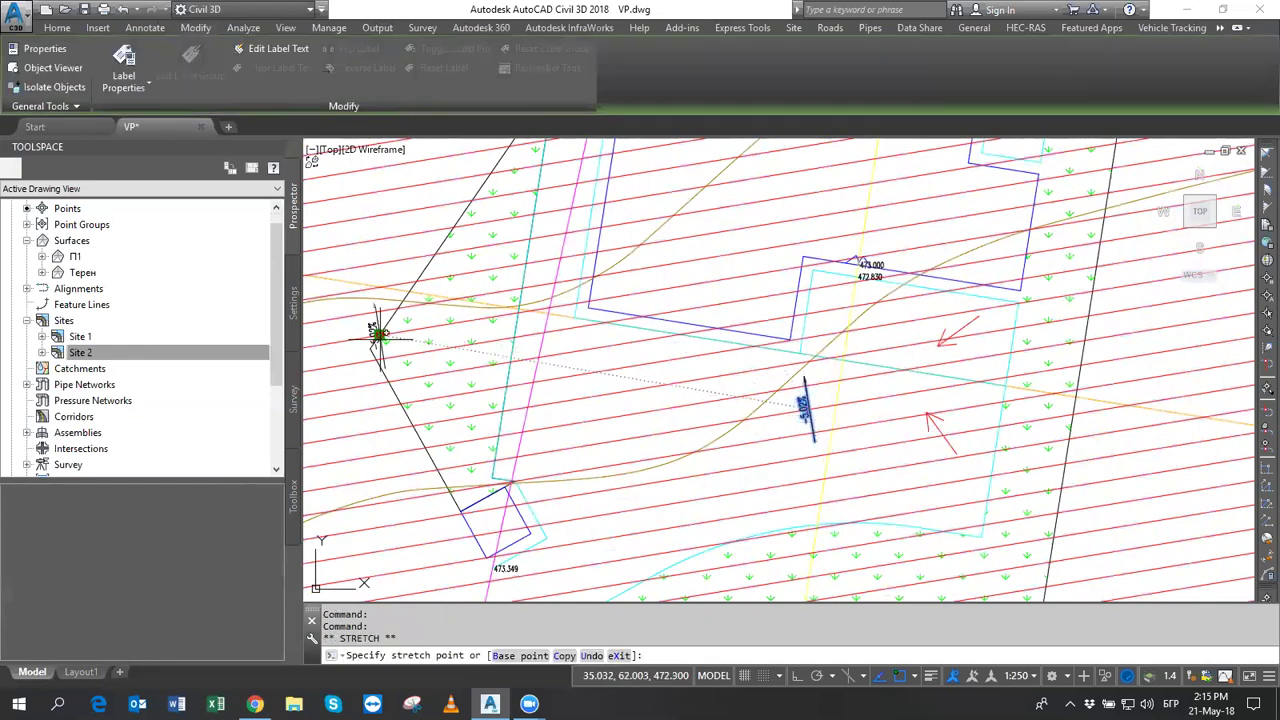
pyautogui.scroll(4, 930, 325)
pyautogui.scroll(2, 923, 323)
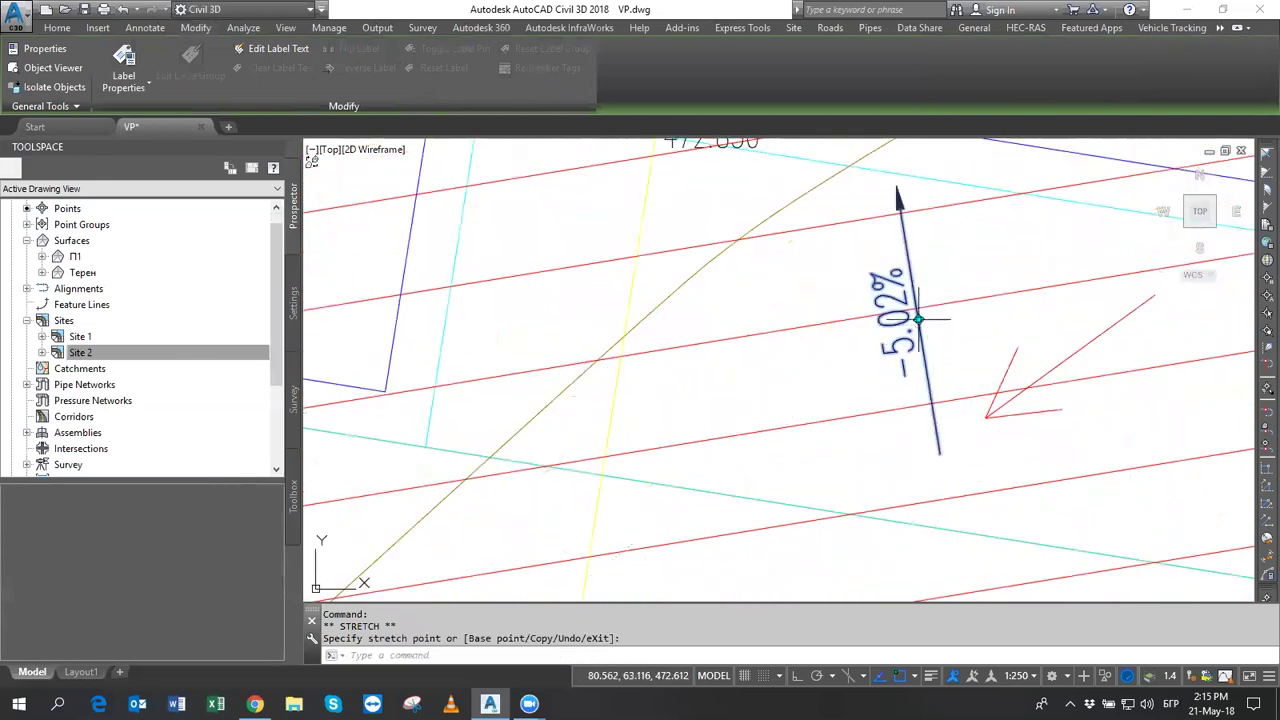
pyautogui.scroll(-5, 935, 345)
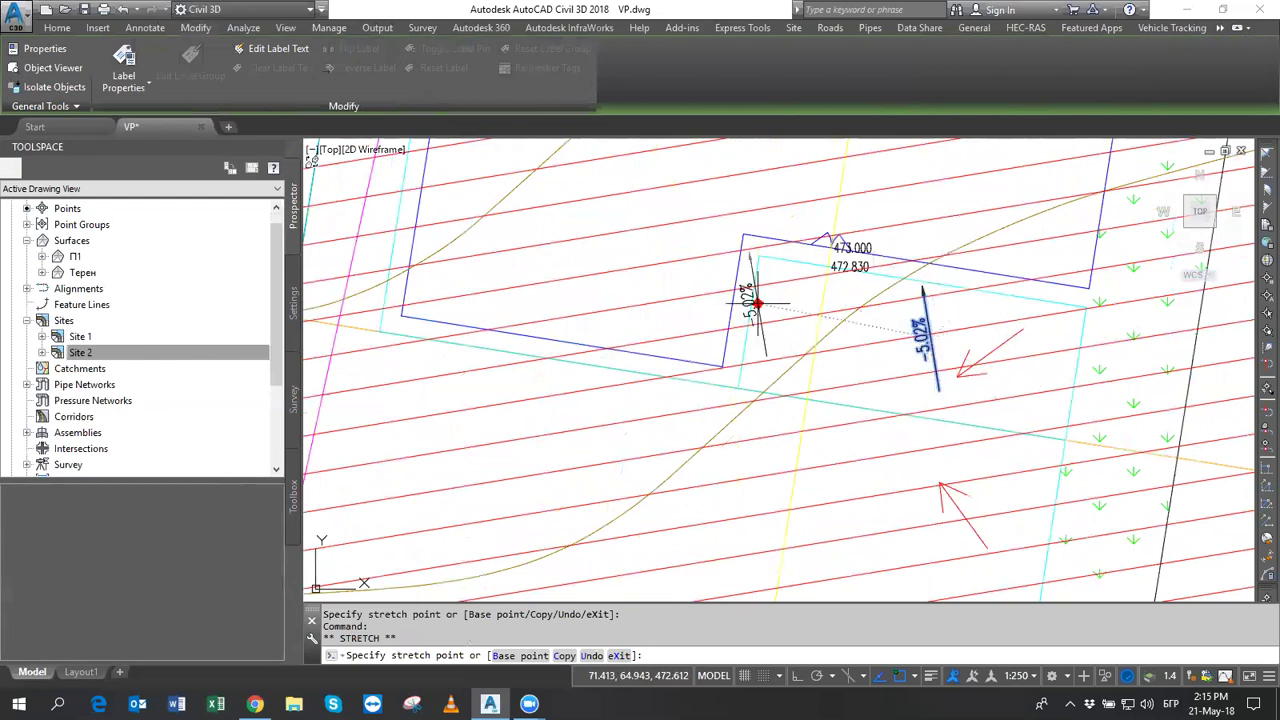
pyautogui.click(788, 500)
pyautogui.press('Escape')
pyautogui.press('Escape')
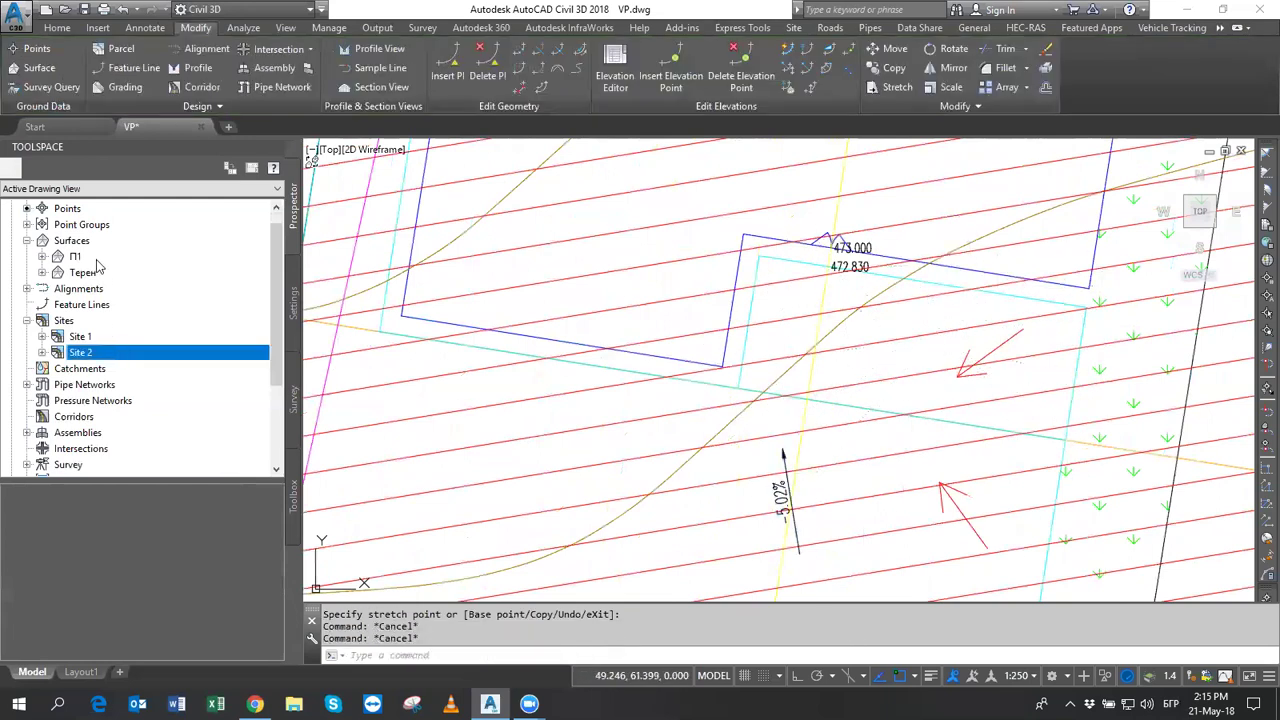
# Switch surface П1 to the Невидима style in its Surface Properties.
pyautogui.click(88, 257)
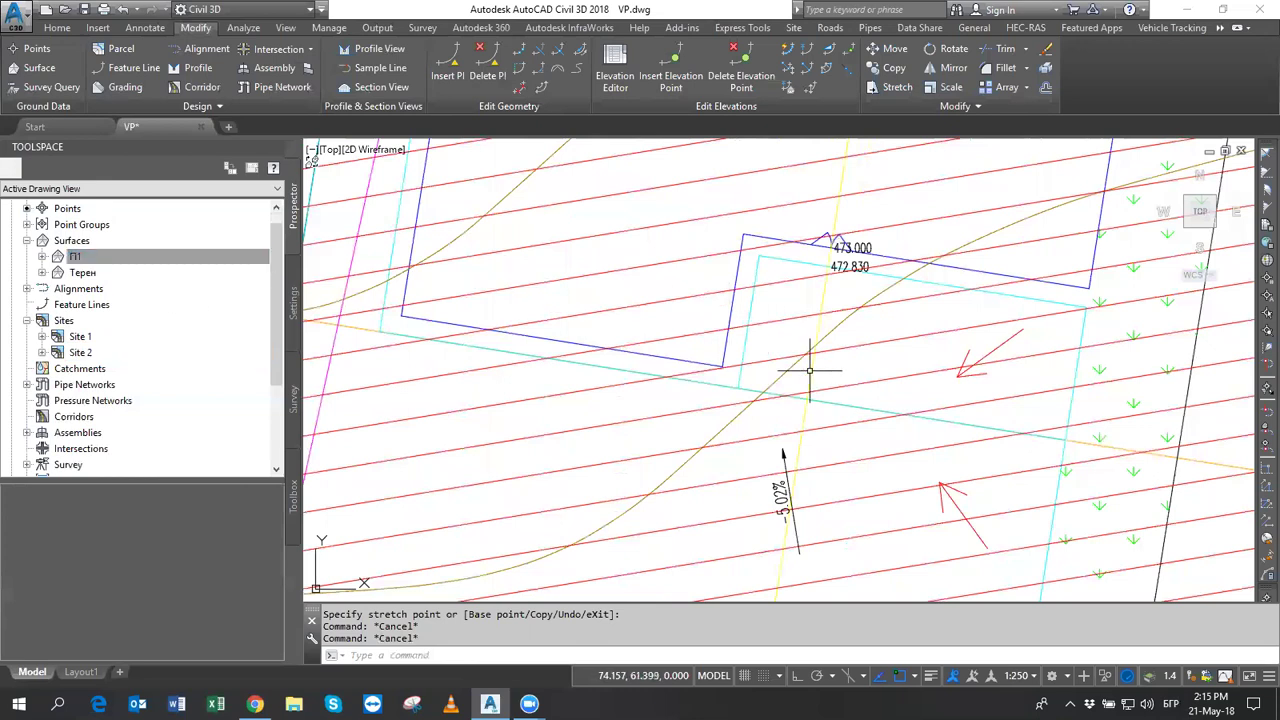
pyautogui.scroll(-2, 904, 392)
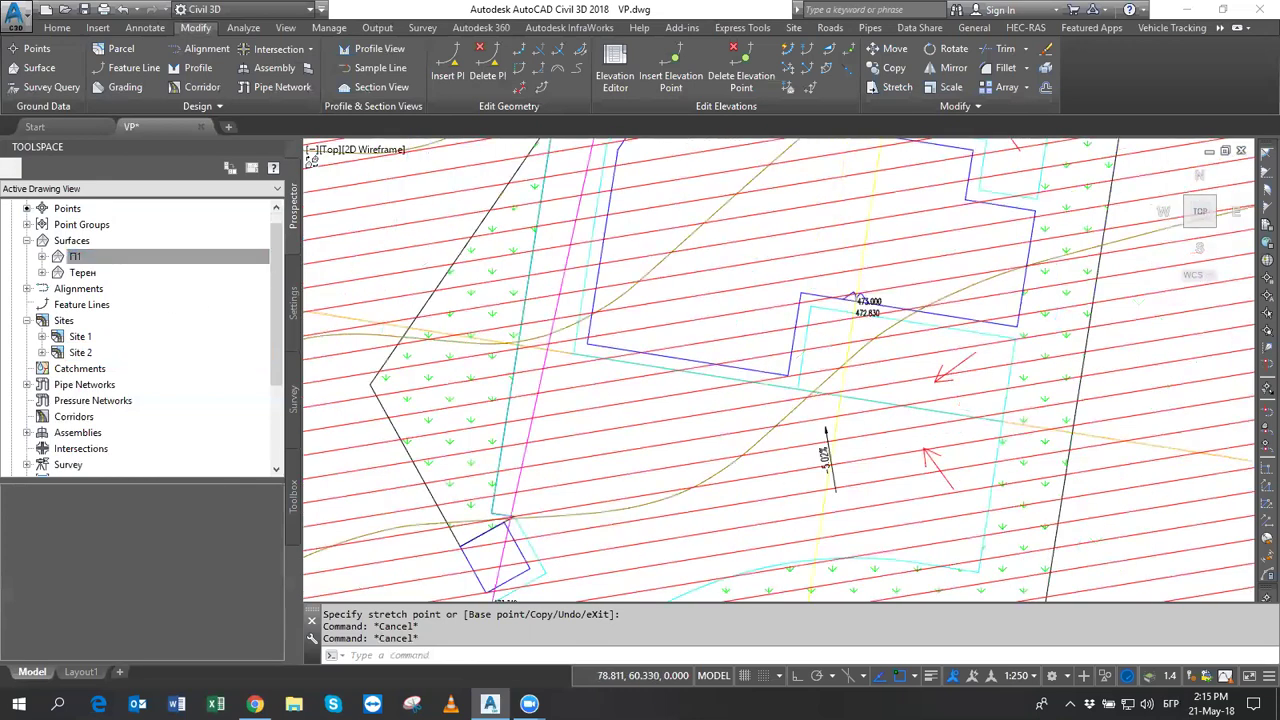
pyautogui.scroll(-1, 896, 386)
pyautogui.scroll(-1, 888, 380)
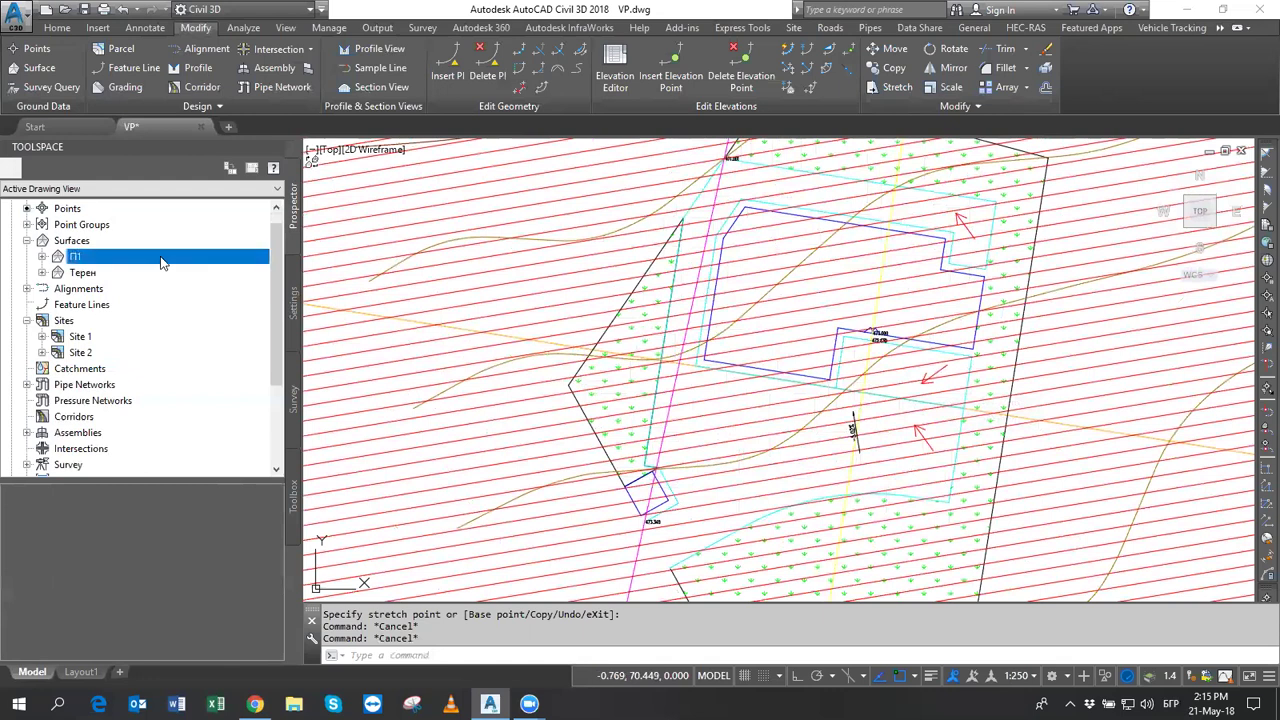
pyautogui.moveTo(933, 379); pyautogui.dragTo(858, 377, button='middle')
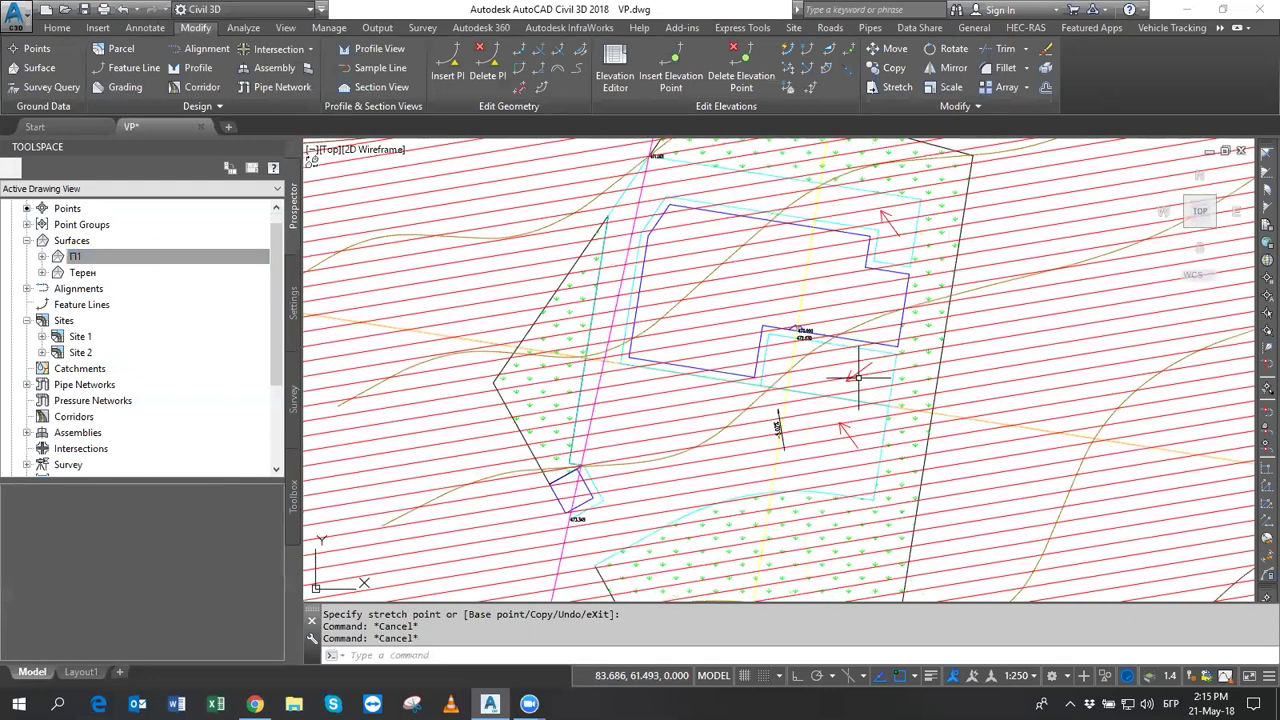
pyautogui.rightClick(75, 262)
pyautogui.click(131, 275)
pyautogui.click(716, 334)
pyautogui.click(729, 343)
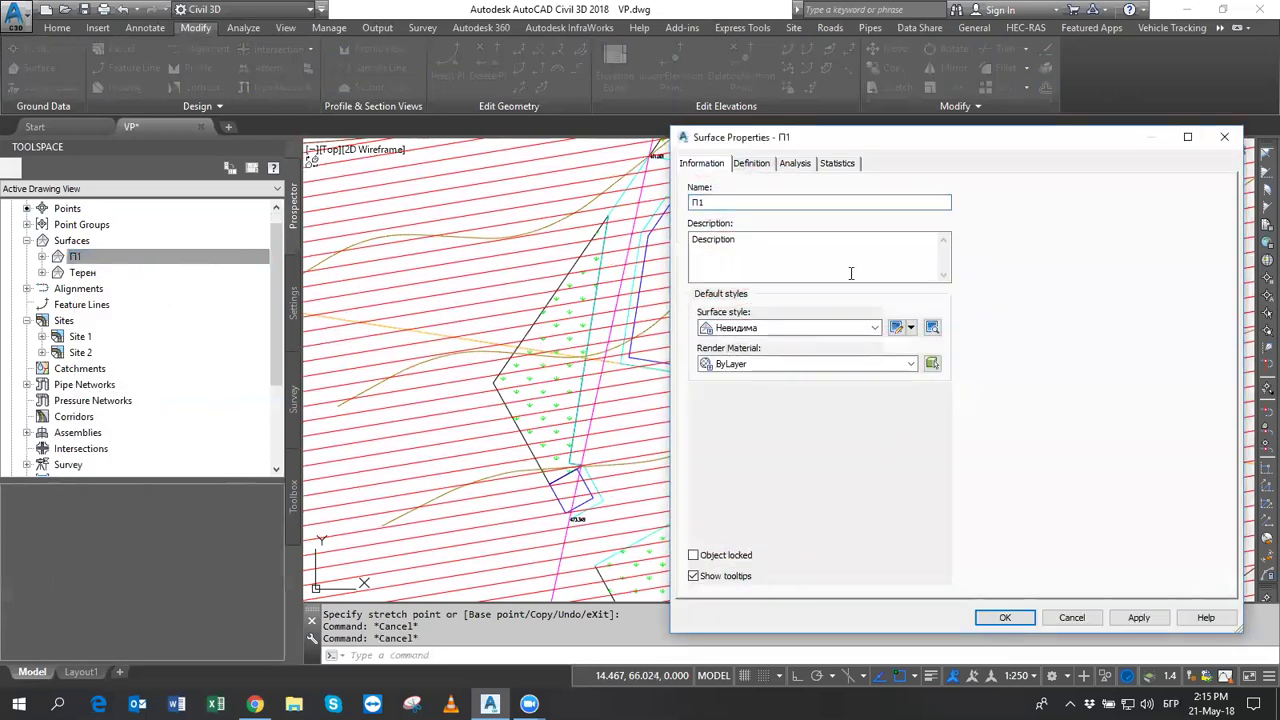
pyautogui.click(1003, 617)
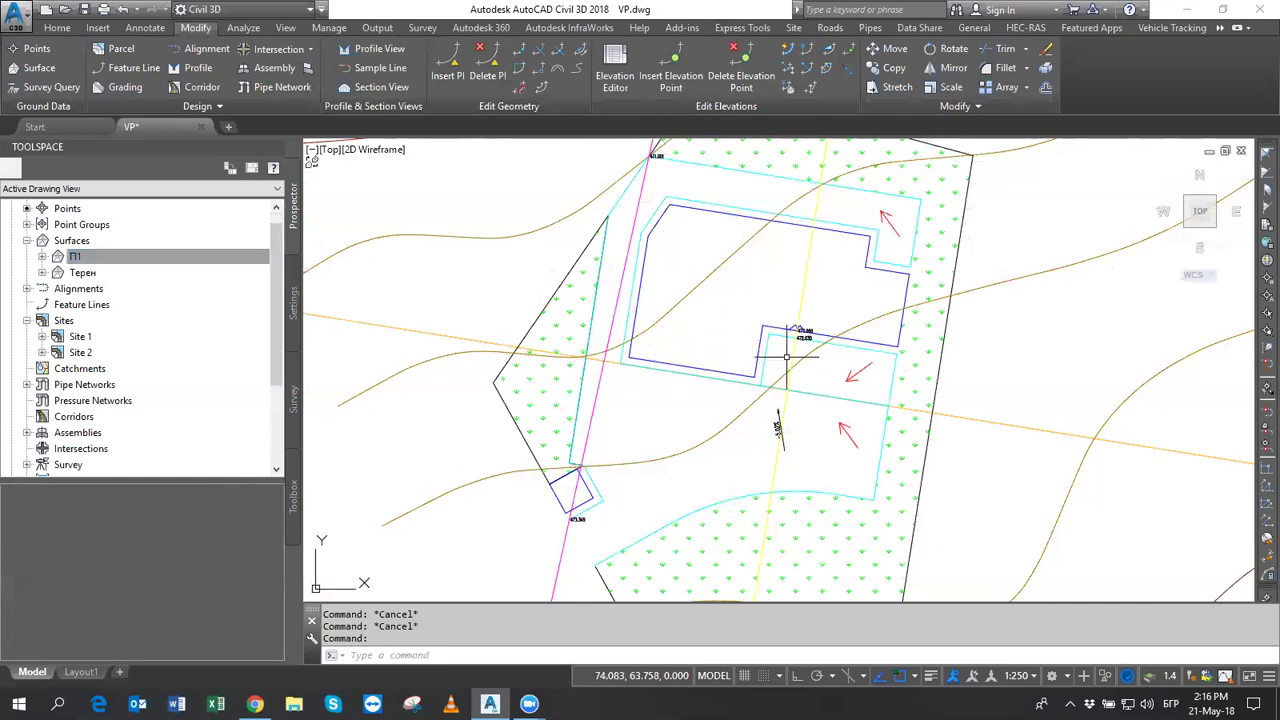
# Select both of Site 2's feature lines in the drawing from Prospector.
pyautogui.click(42, 353)
pyautogui.click(112, 386)
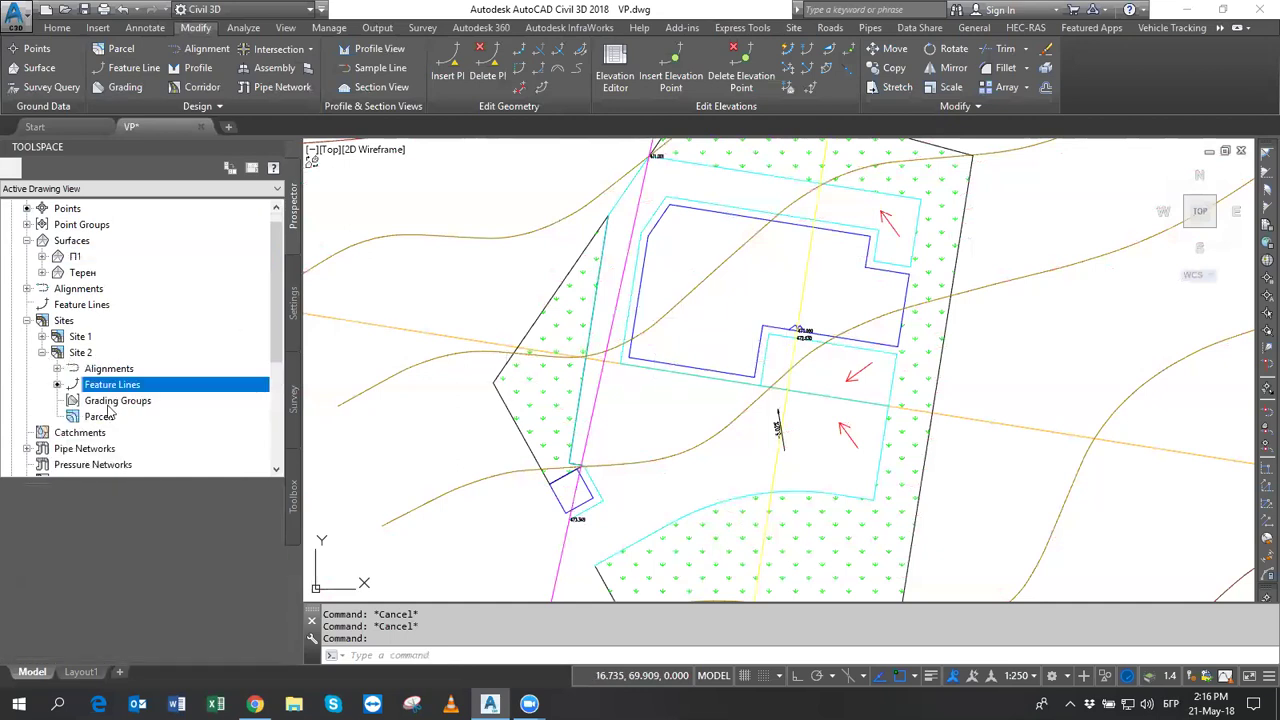
pyautogui.rightClick(110, 384)
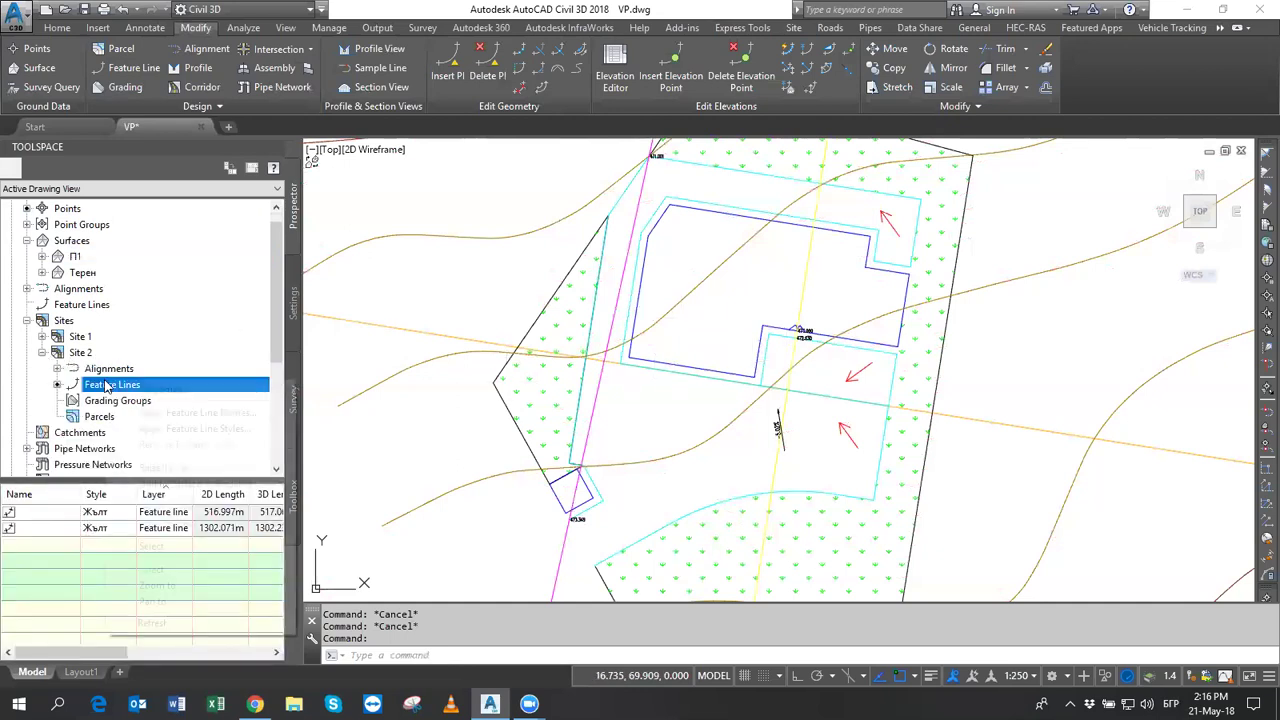
pyautogui.click(160, 547)
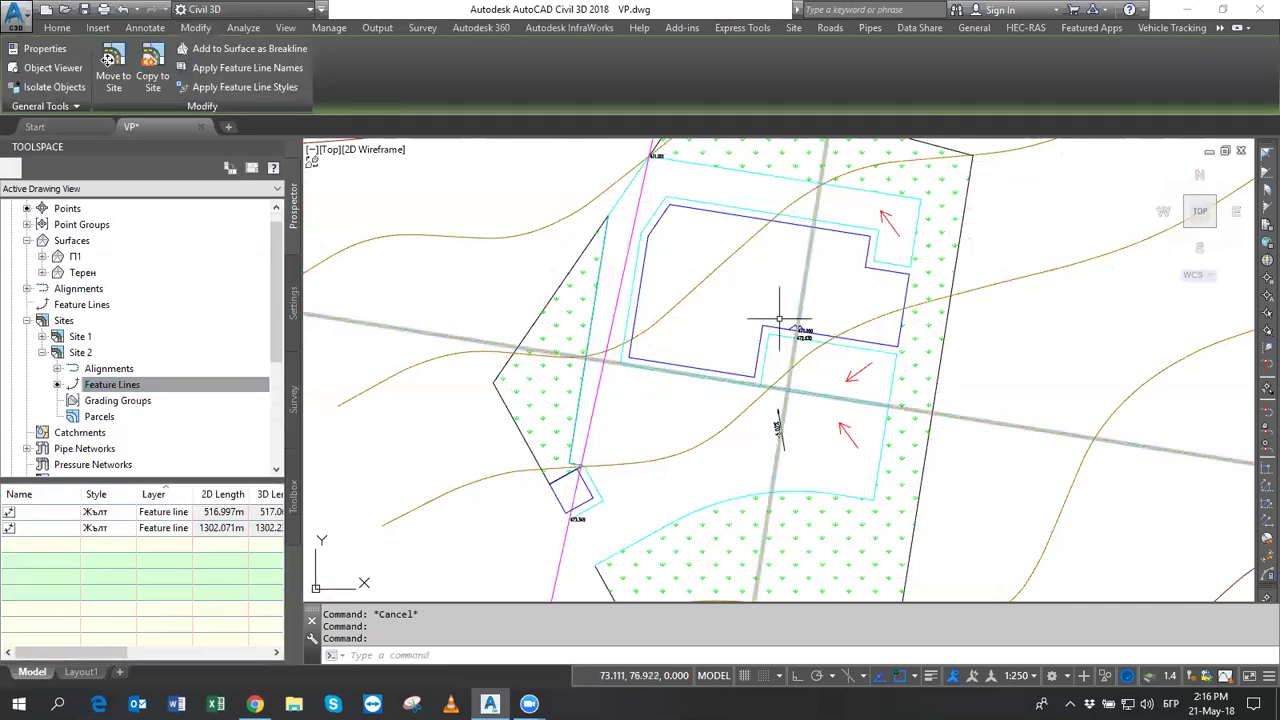
# Add them as breaklines to new surface П2, styled Проектна повърхнина.
pyautogui.click(221, 48)
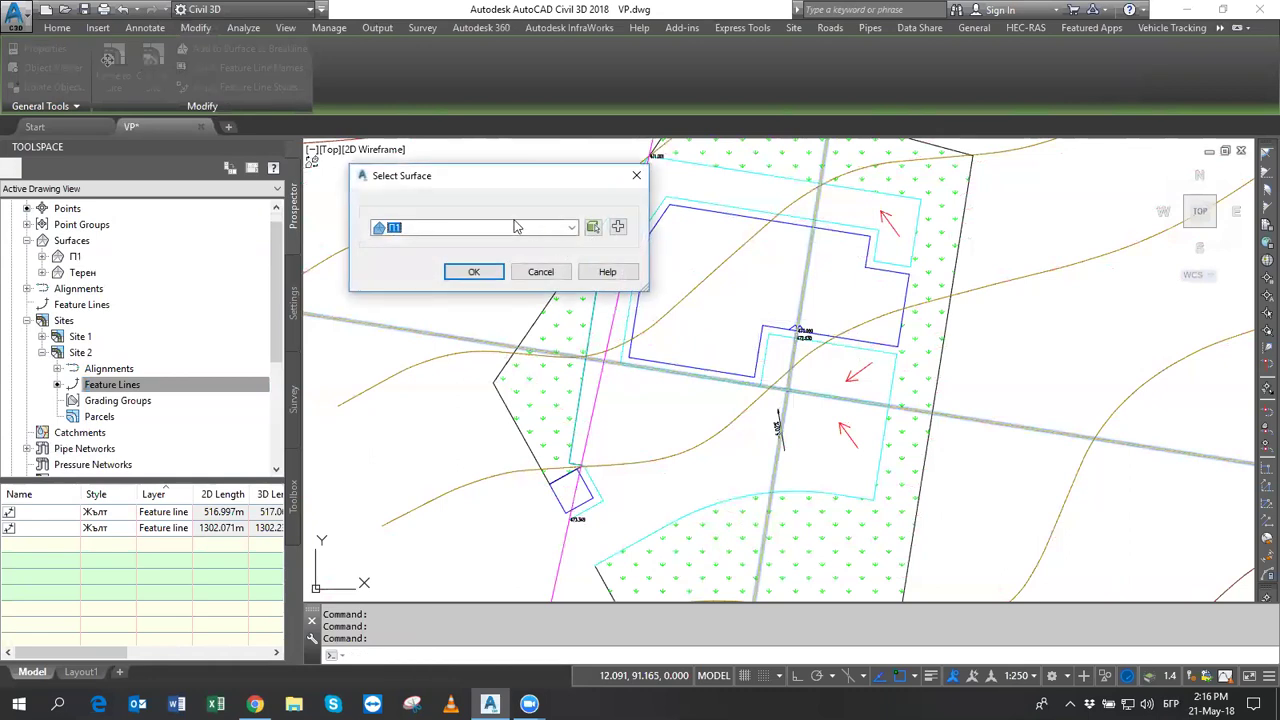
pyautogui.click(617, 227)
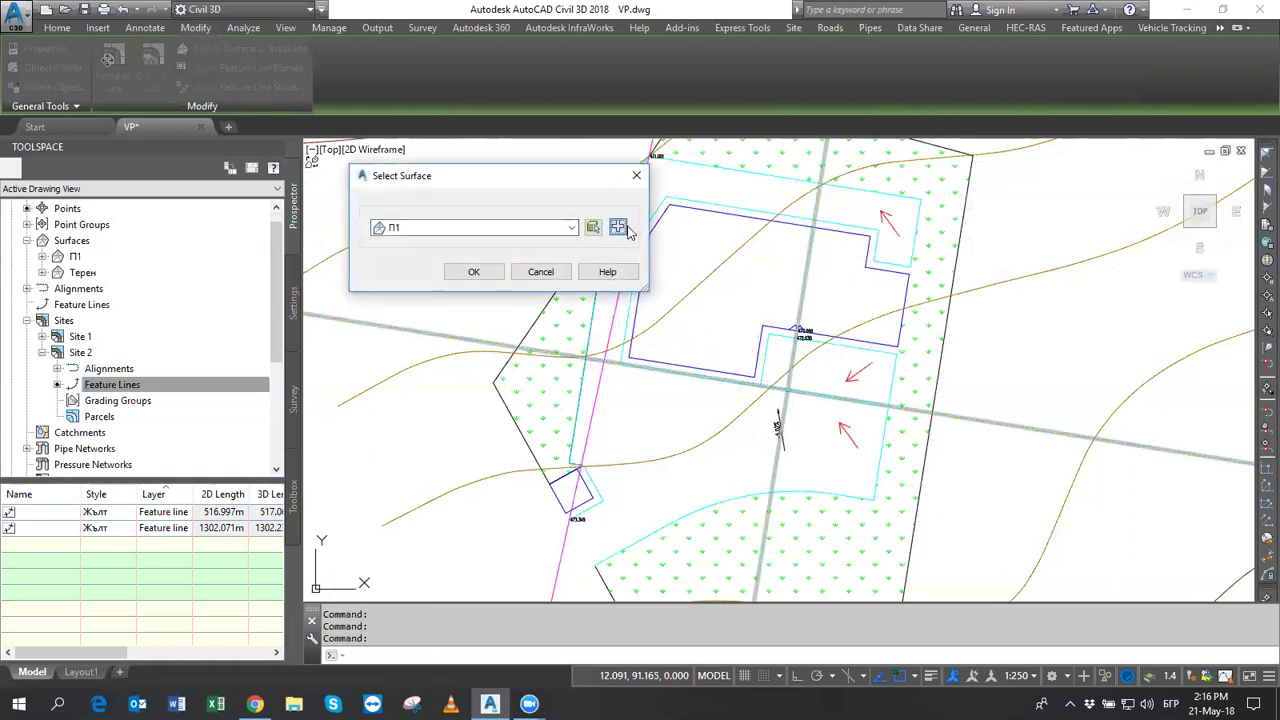
pyautogui.click(676, 312)
pyautogui.click(652, 302)
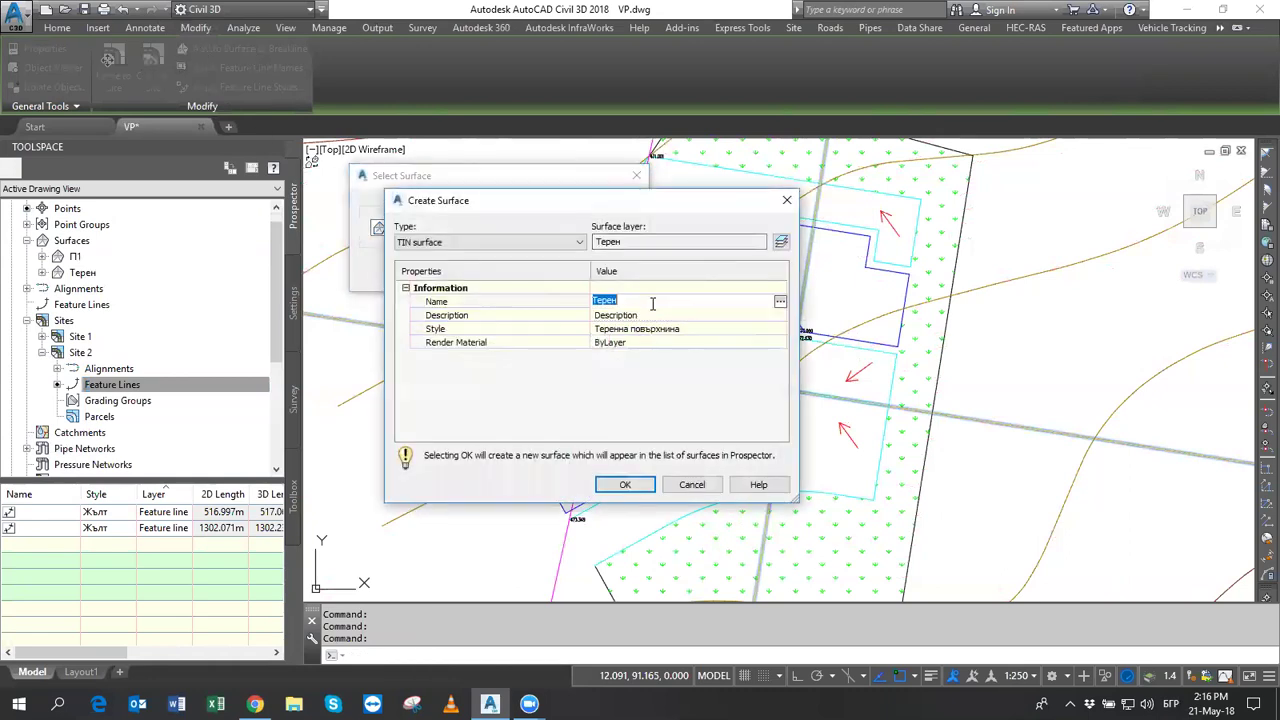
pyautogui.write('П2')
pyautogui.press('Return')
pyautogui.click(779, 331)
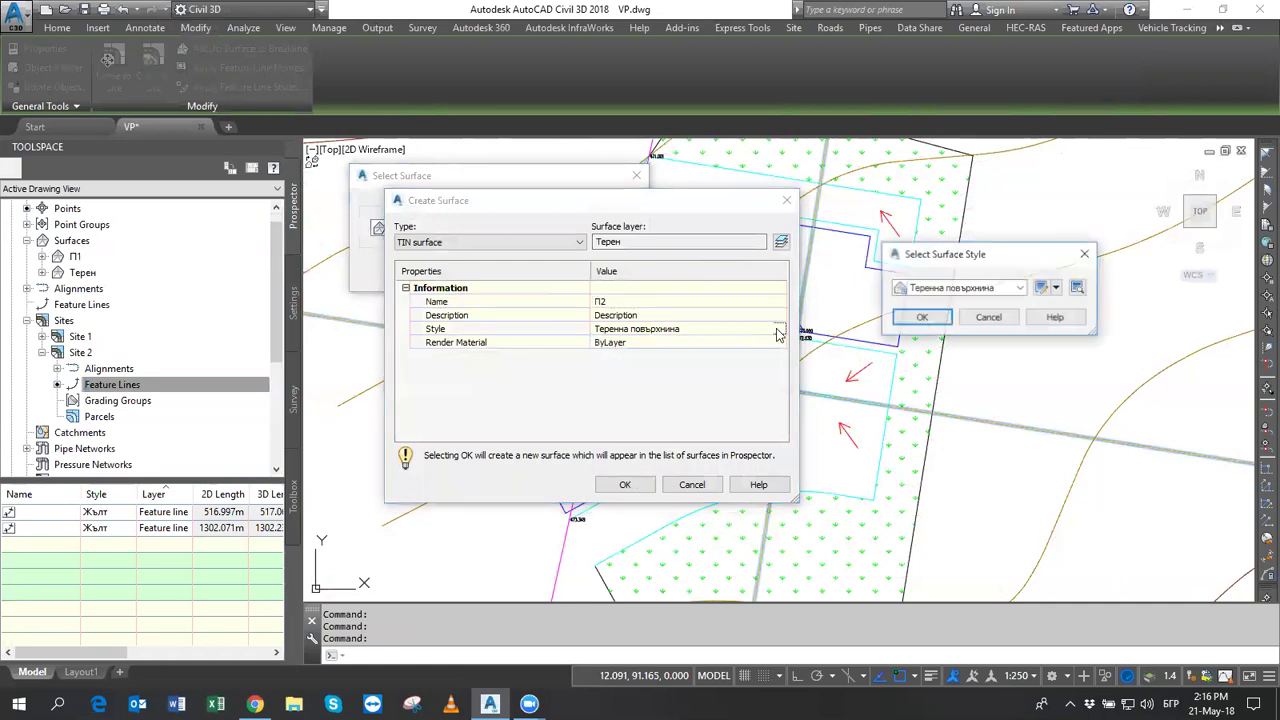
pyautogui.click(920, 288)
pyautogui.click(928, 323)
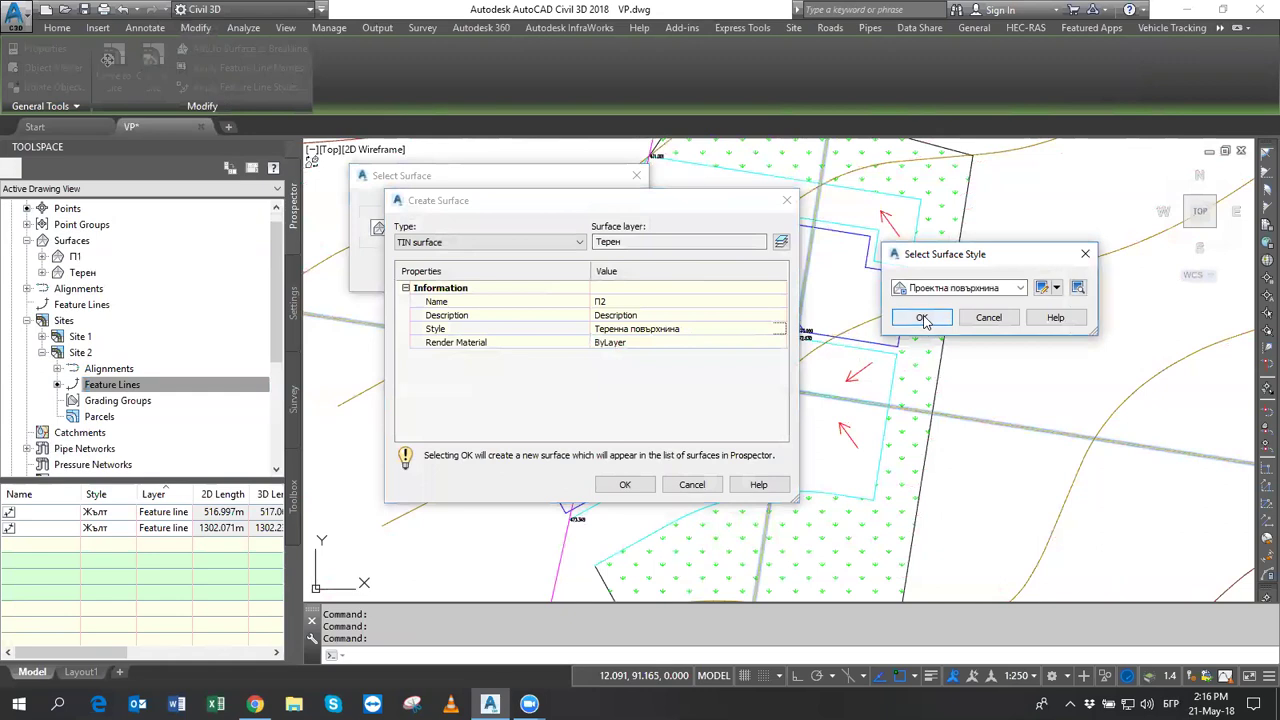
pyautogui.click(922, 317)
pyautogui.click(624, 484)
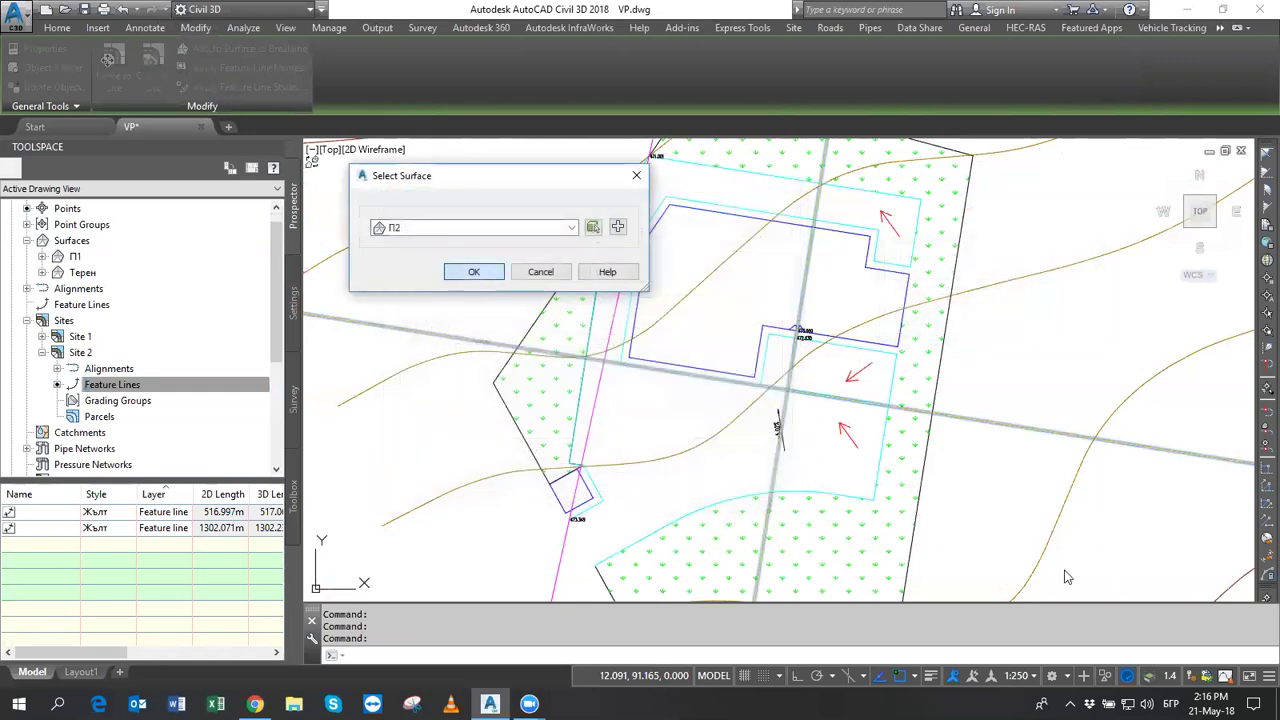
pyautogui.press('Return')
pyautogui.press('Return')
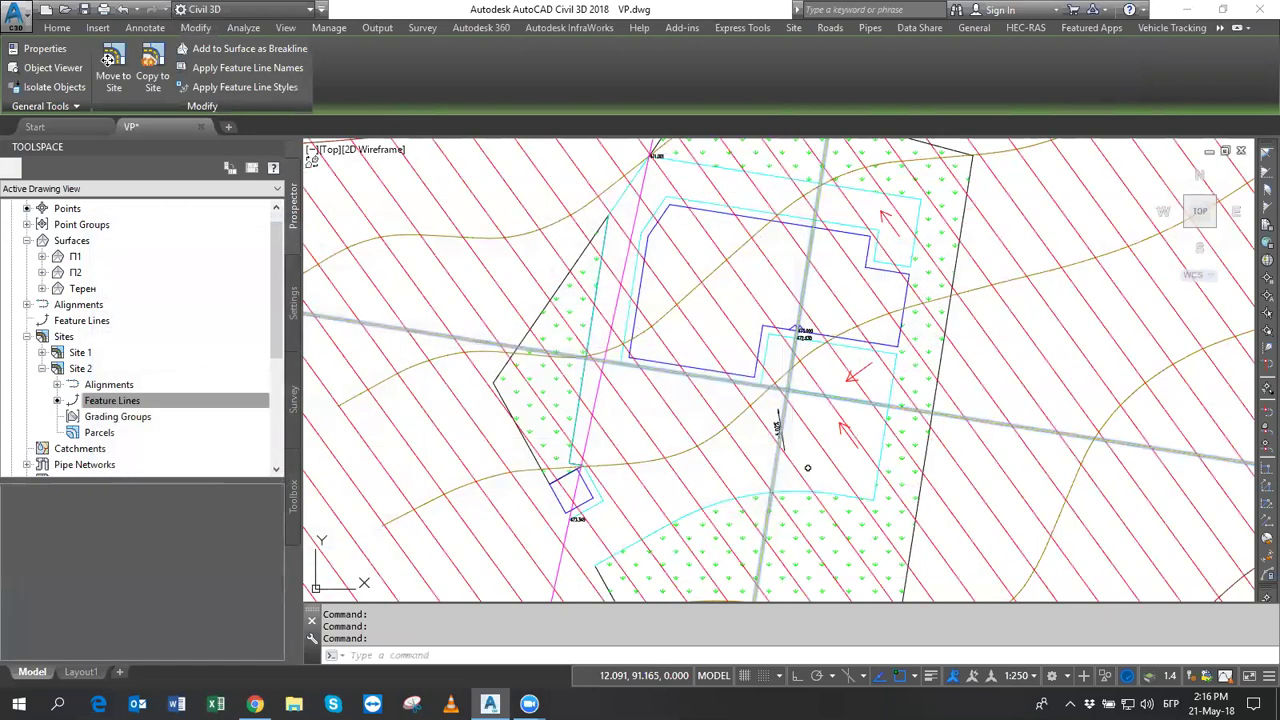
pyautogui.moveTo(835, 383); pyautogui.dragTo(738, 380, button='middle')
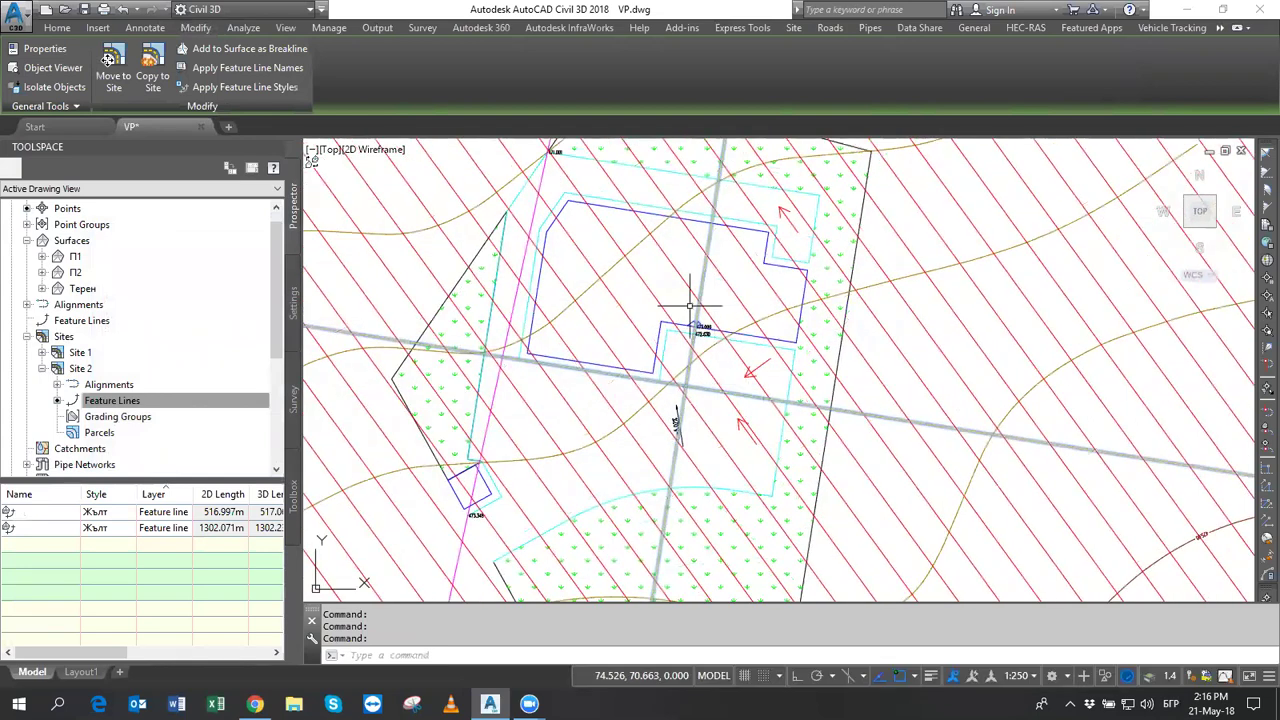
pyautogui.press('Escape')
pyautogui.press('Escape')
# Place a one-point slope label on surface П2 near the 473.000/472.830 elevation labels.
pyautogui.click(737, 347)
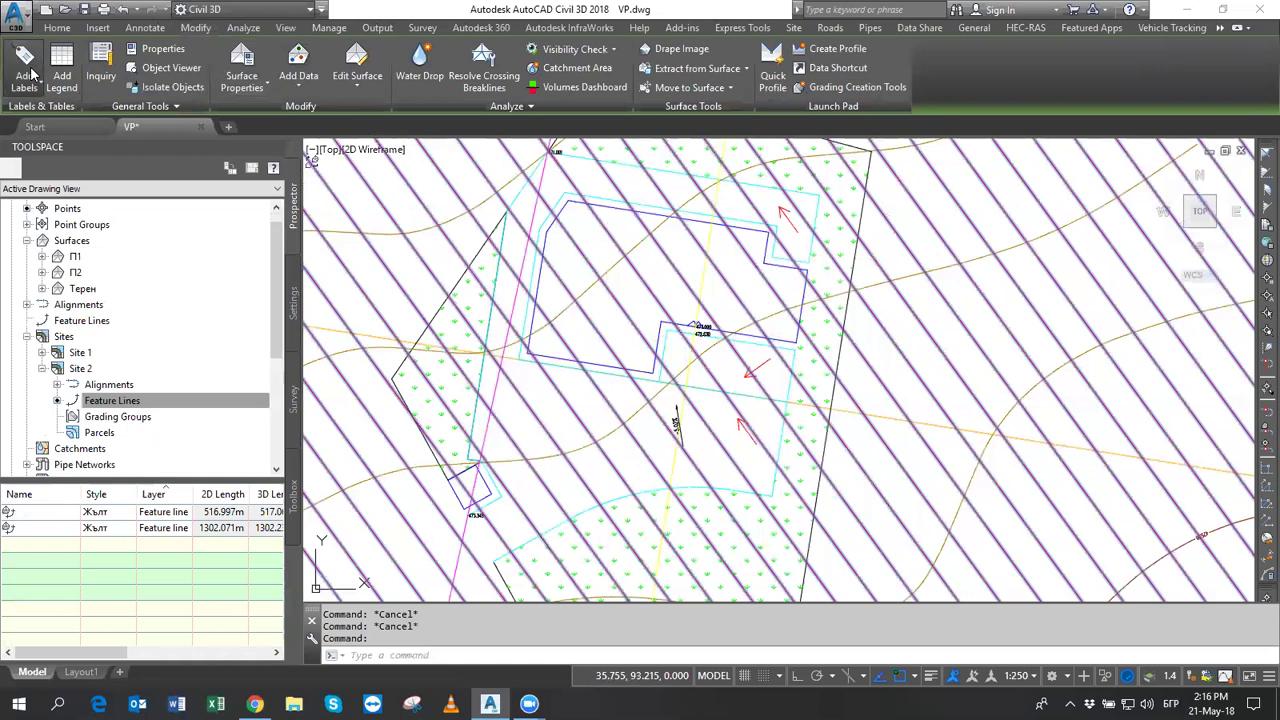
pyautogui.click(34, 88)
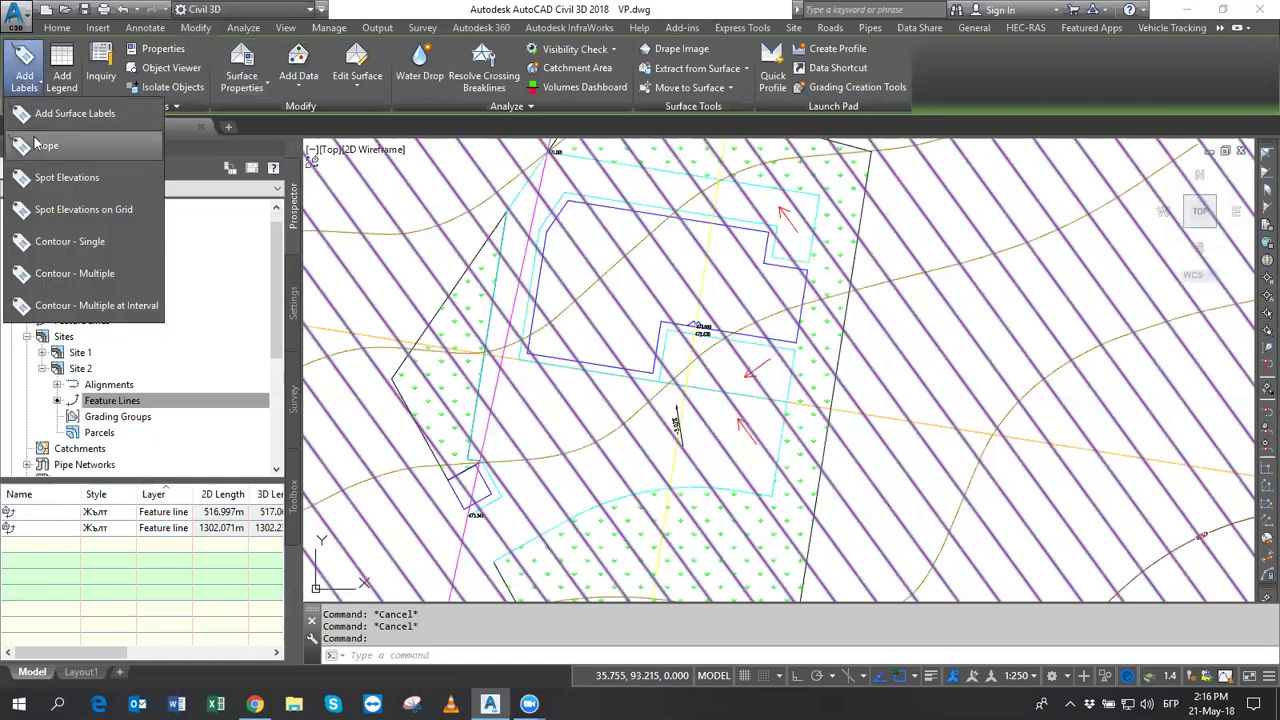
pyautogui.click(40, 145)
pyautogui.click(630, 656)
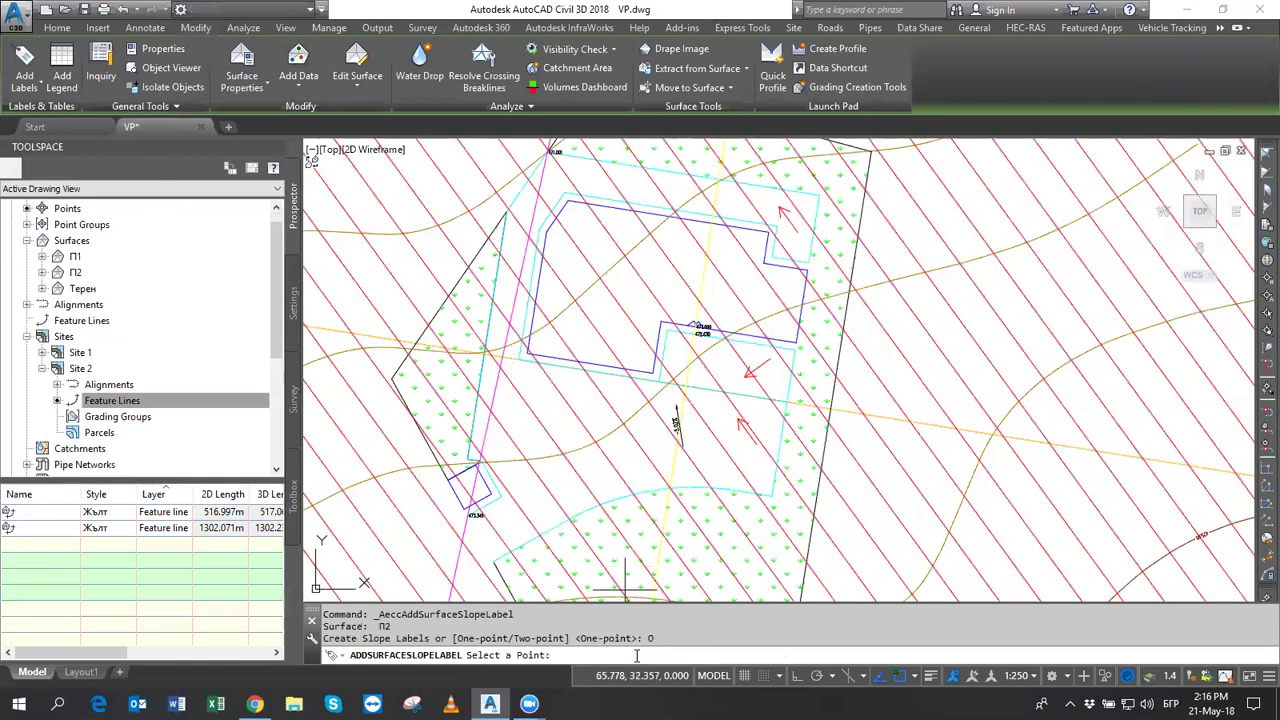
pyautogui.scroll(5, 717, 361)
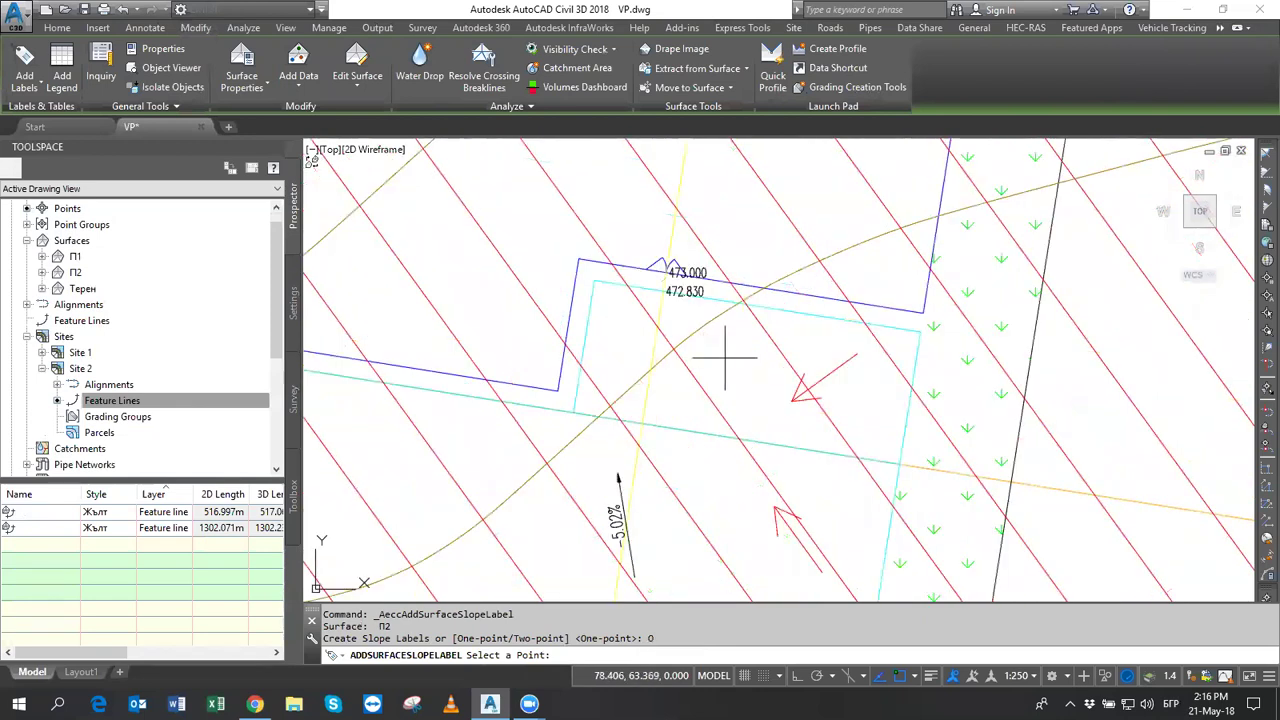
pyautogui.scroll(5, 738, 375)
pyautogui.press('Escape')
pyautogui.press('Escape')
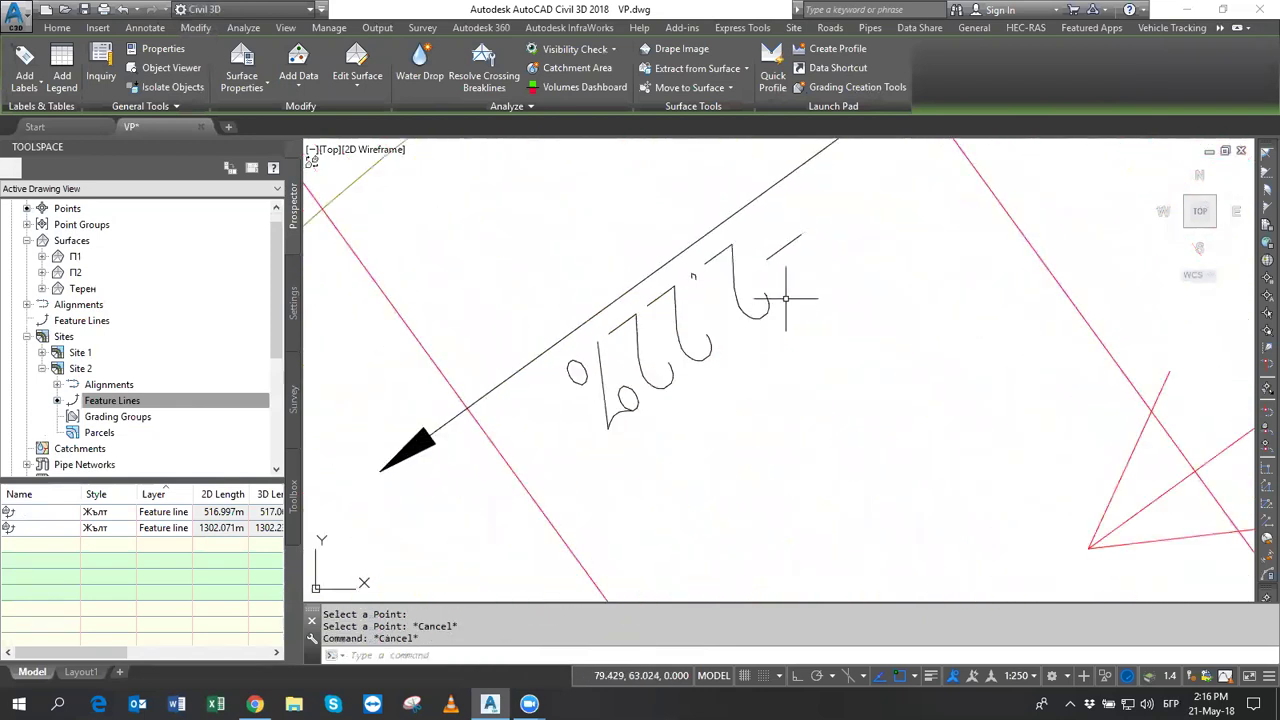
pyautogui.scroll(-3, 830, 300)
pyautogui.scroll(-2, 863, 183)
pyautogui.moveTo(721, 167); pyautogui.dragTo(729, 257, button='middle')
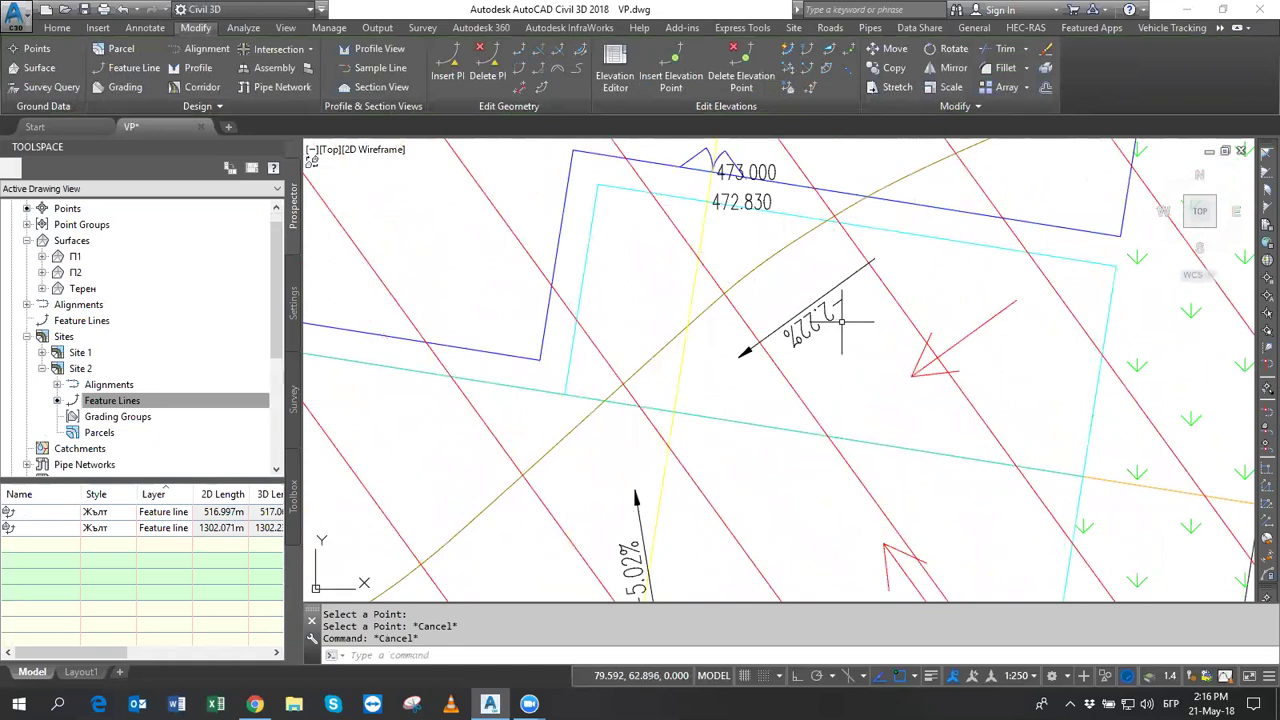
pyautogui.scroll(-1, 843, 316)
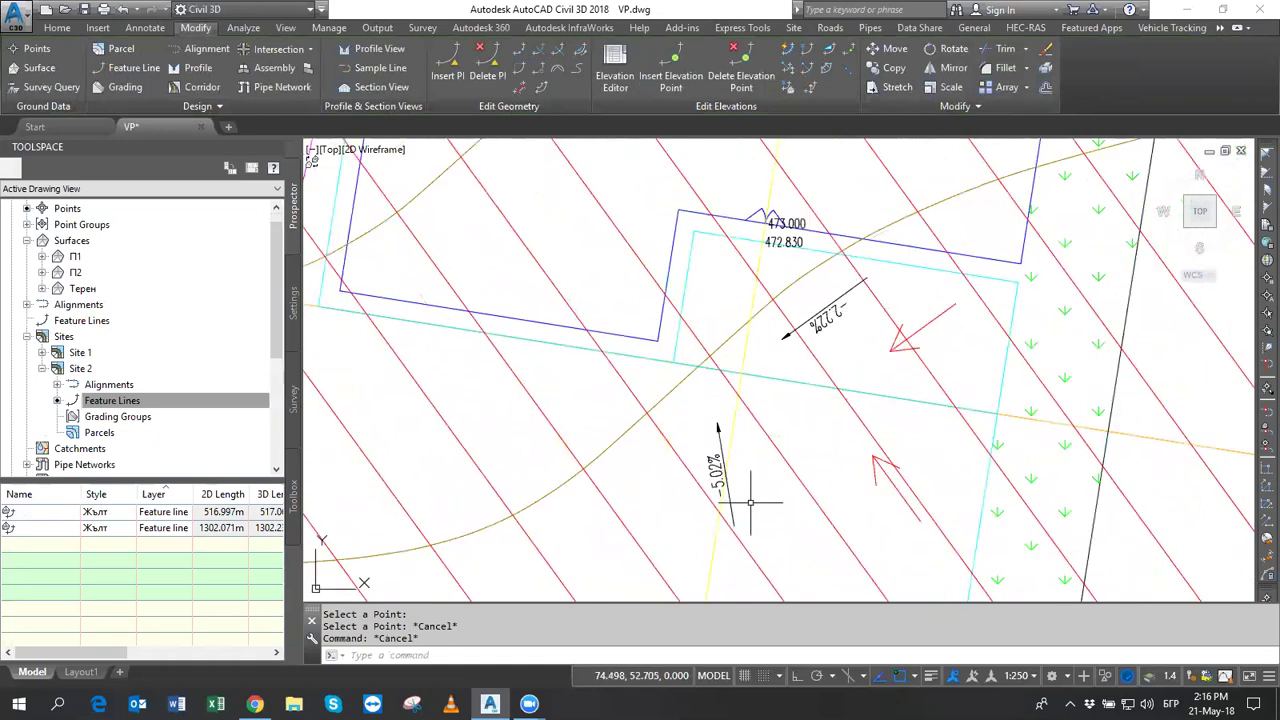
pyautogui.scroll(-2, 737, 428)
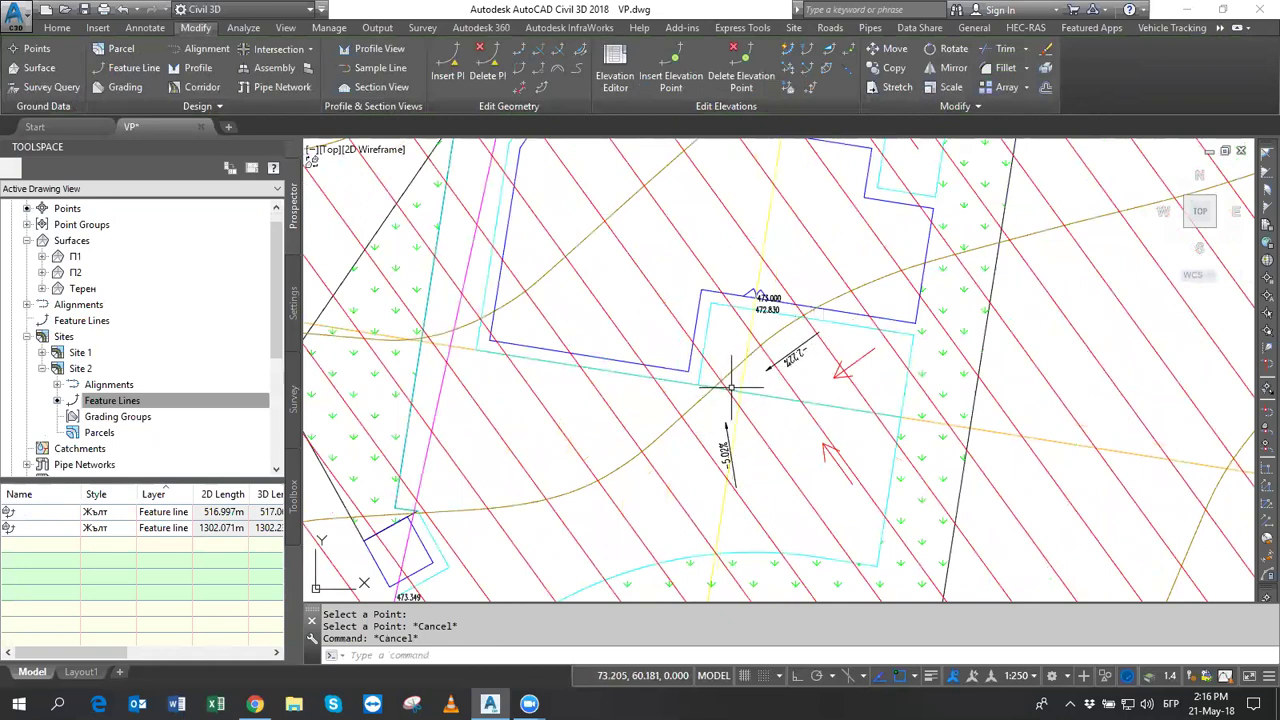
pyautogui.rightClick(73, 271)
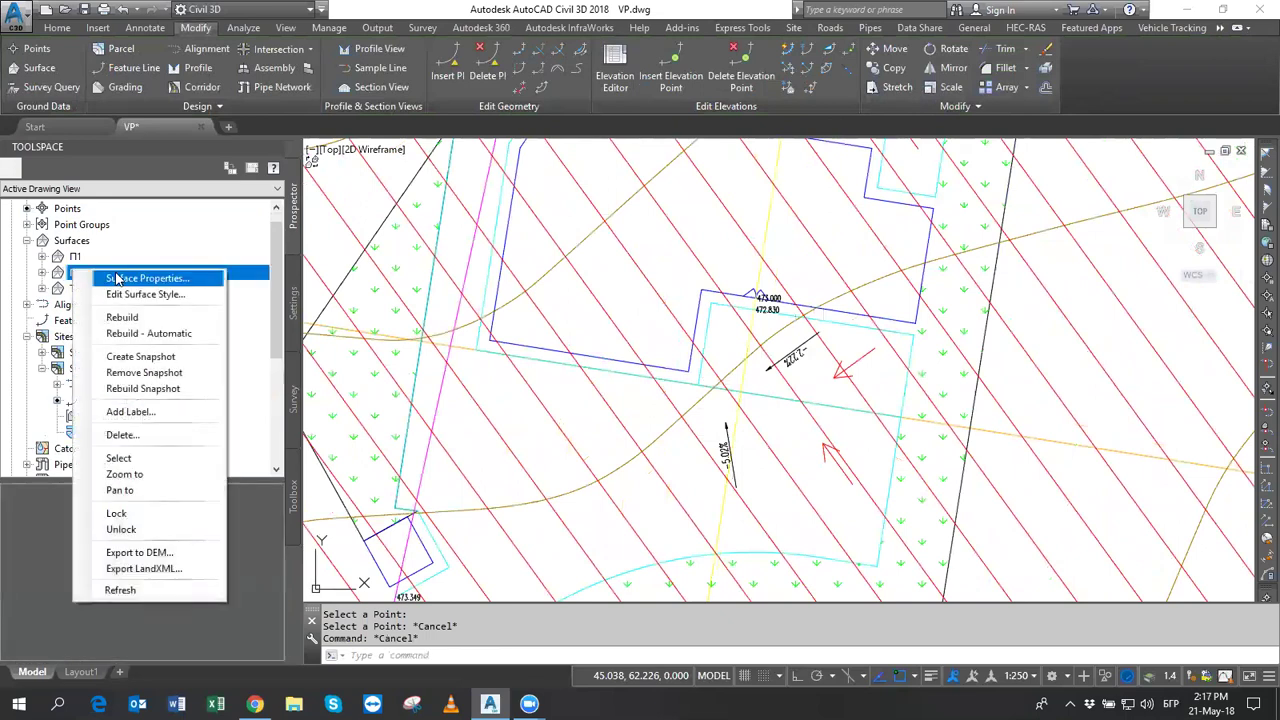
pyautogui.click(116, 279)
pyautogui.click(745, 330)
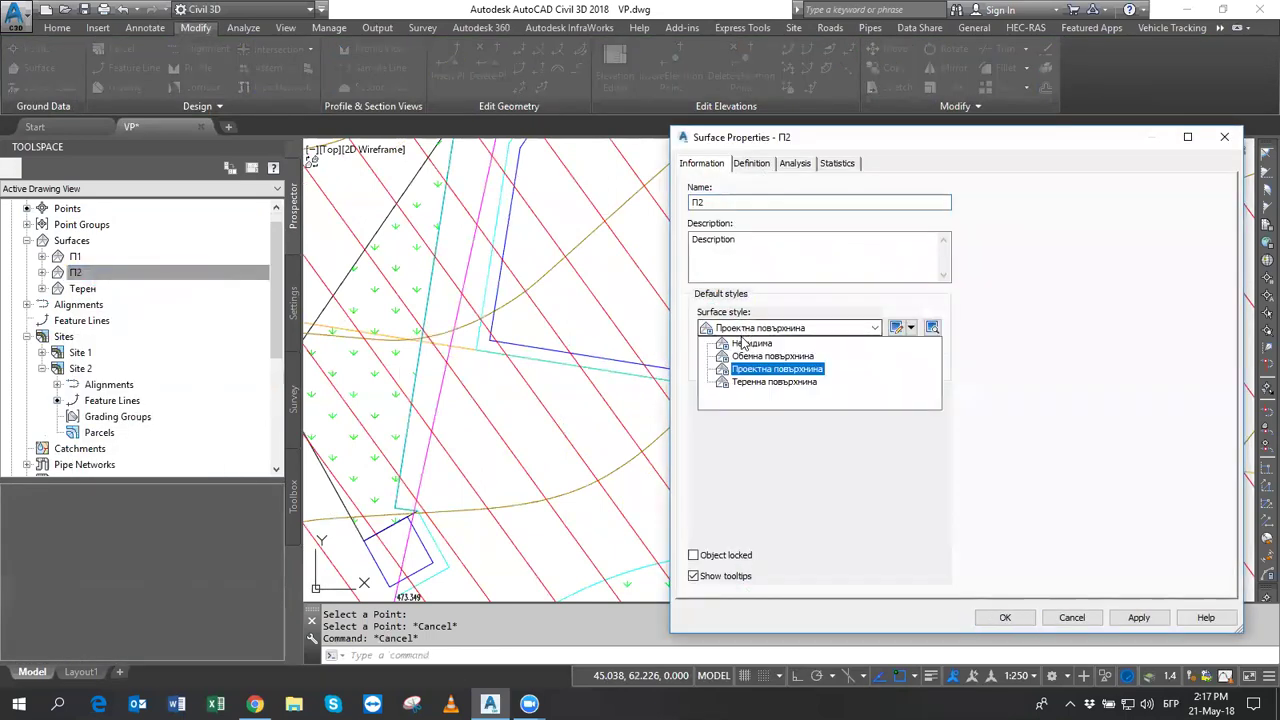
pyautogui.click(765, 356)
pyautogui.click(1005, 617)
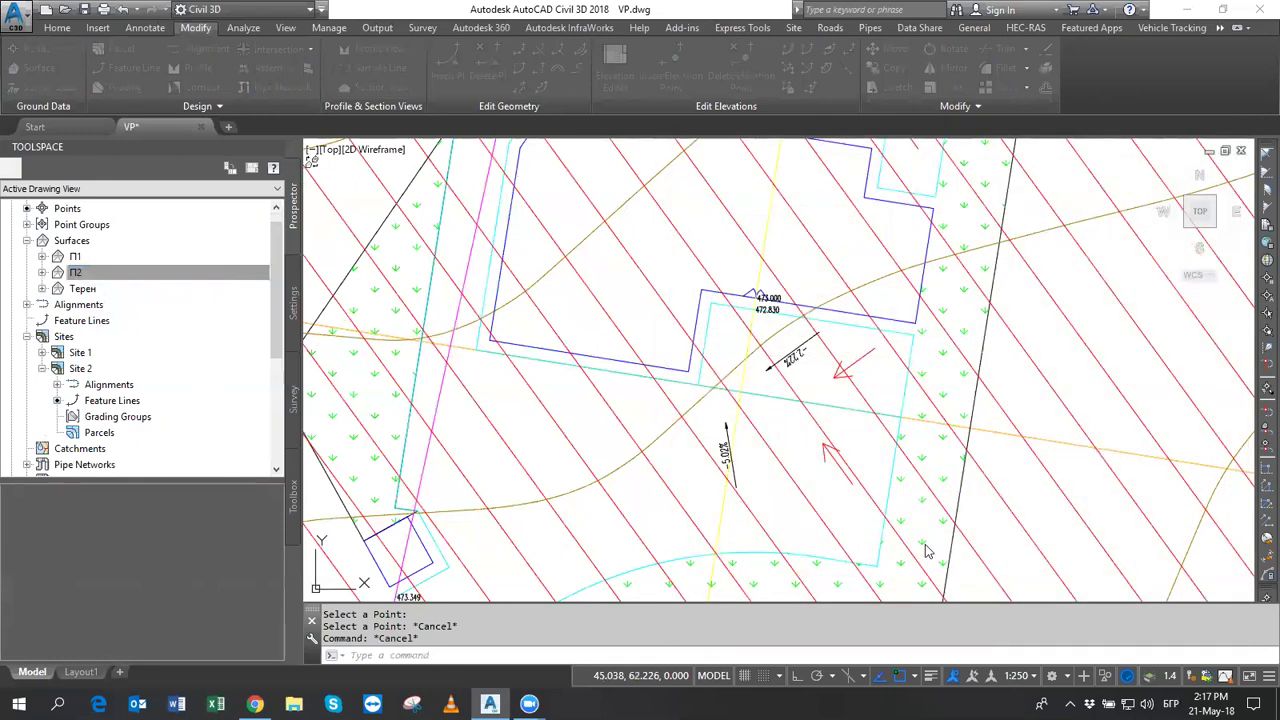
pyautogui.scroll(-4, 757, 414)
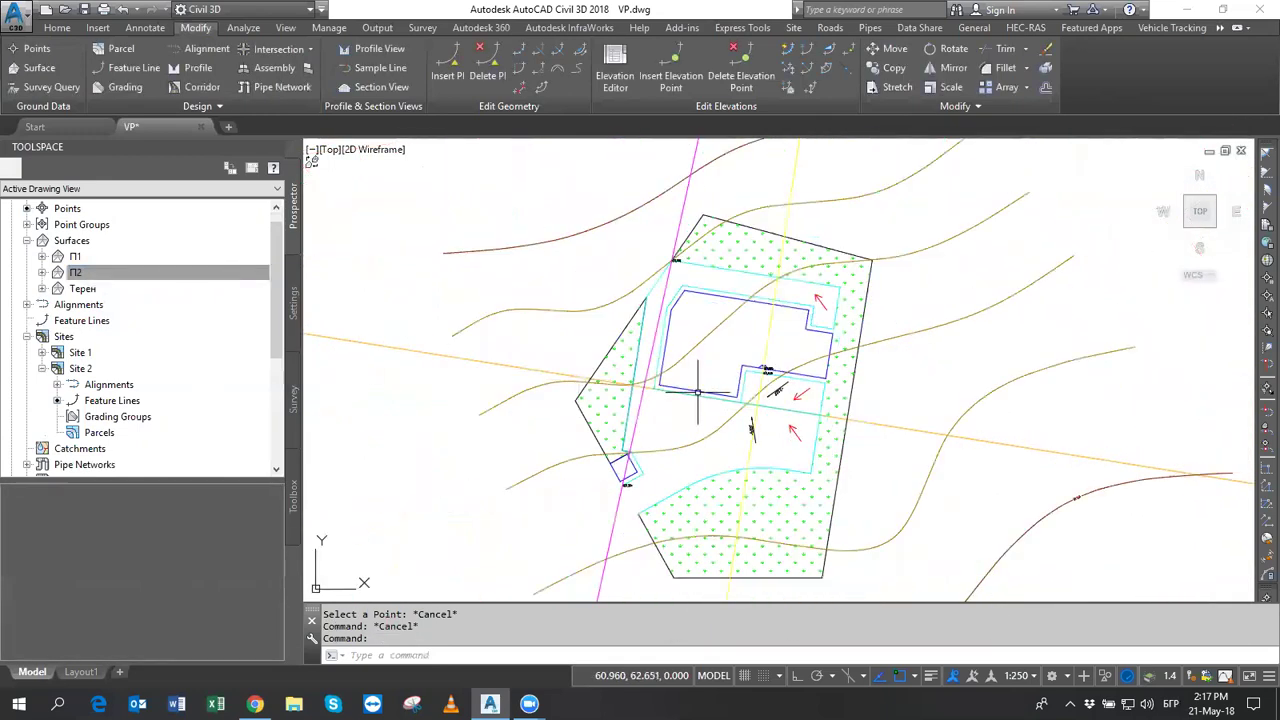
pyautogui.moveTo(698, 392); pyautogui.dragTo(708, 372, button='middle')
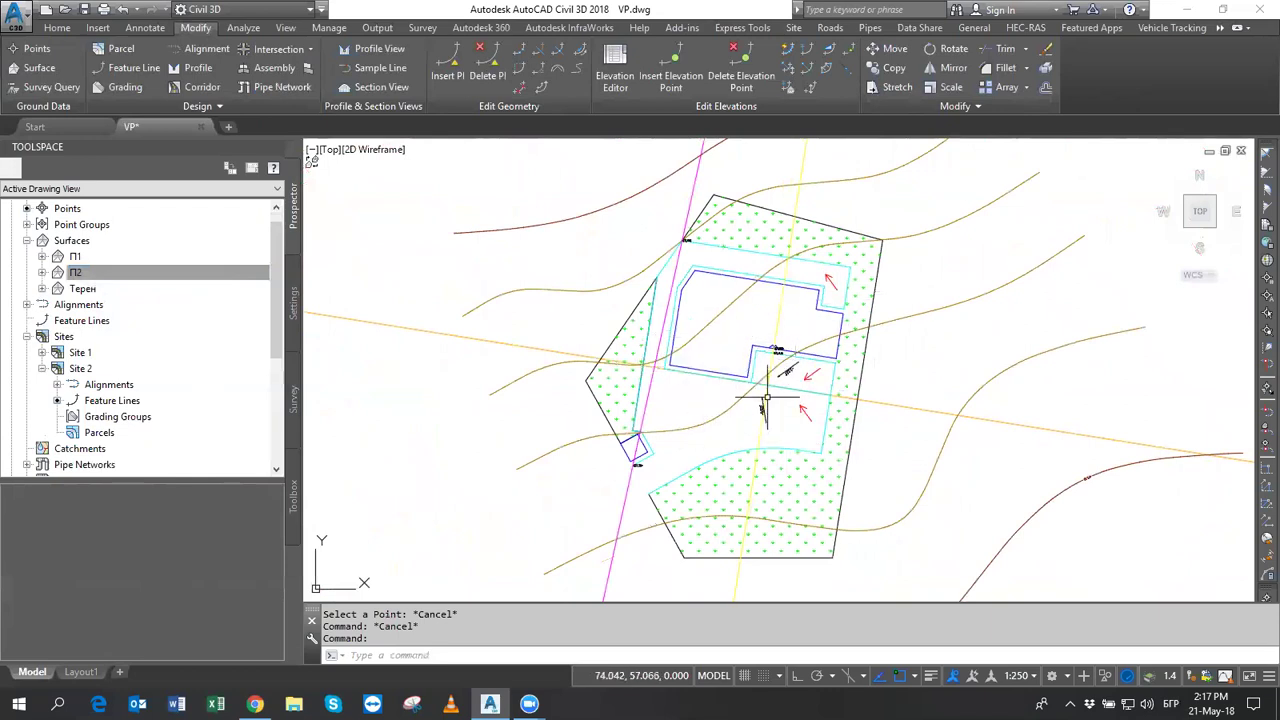
pyautogui.moveTo(801, 288); pyautogui.dragTo(838, 240, button='middle')
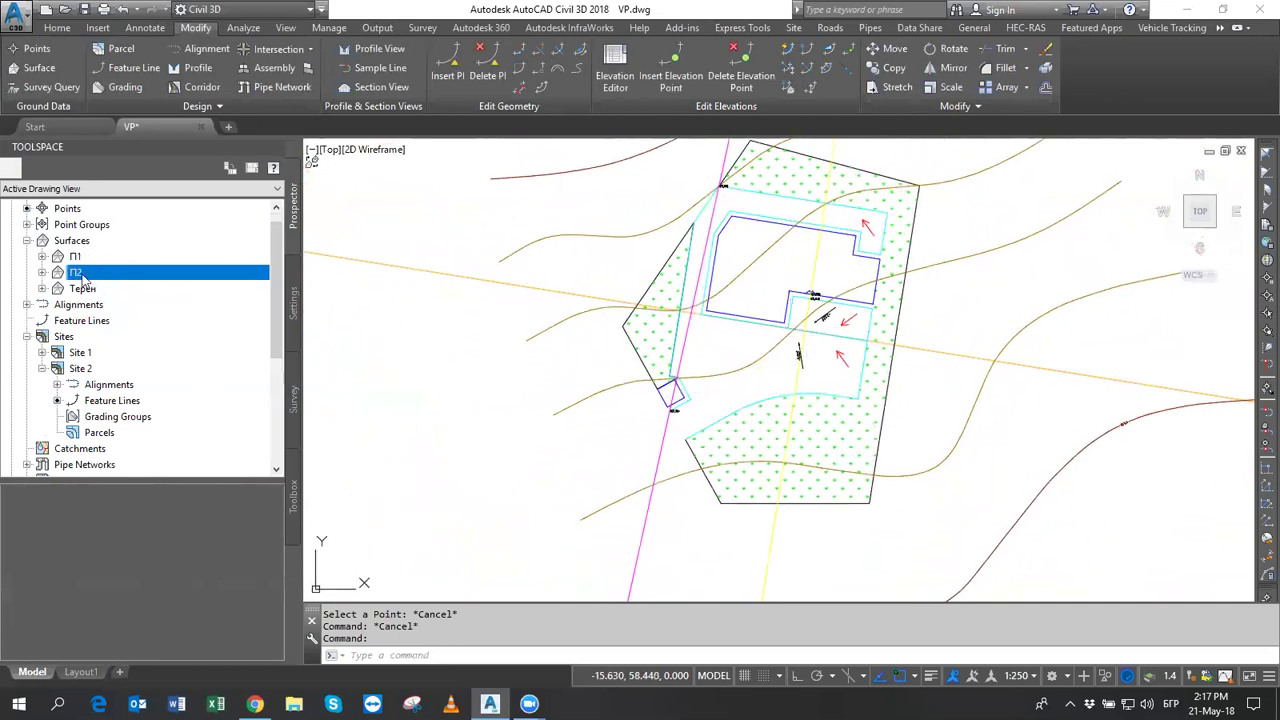
pyautogui.moveTo(746, 300); pyautogui.dragTo(739, 323, button='middle')
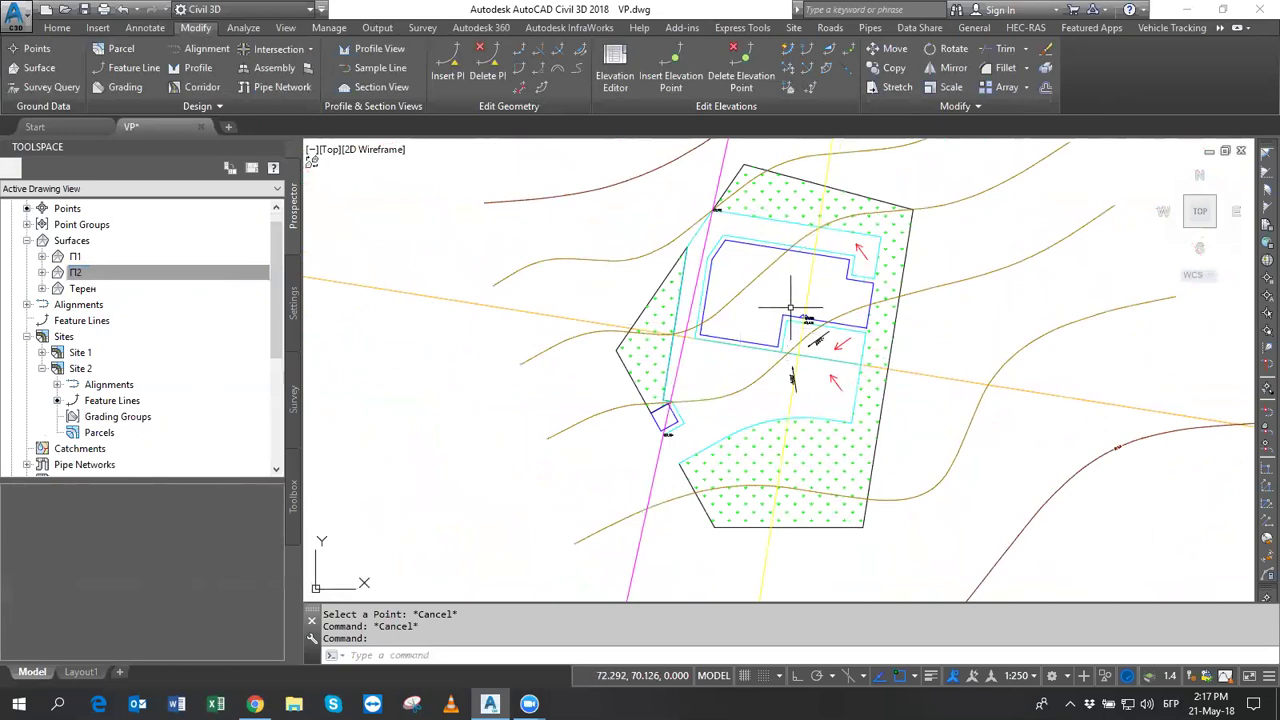
pyautogui.moveTo(791, 305); pyautogui.dragTo(789, 324, button='middle')
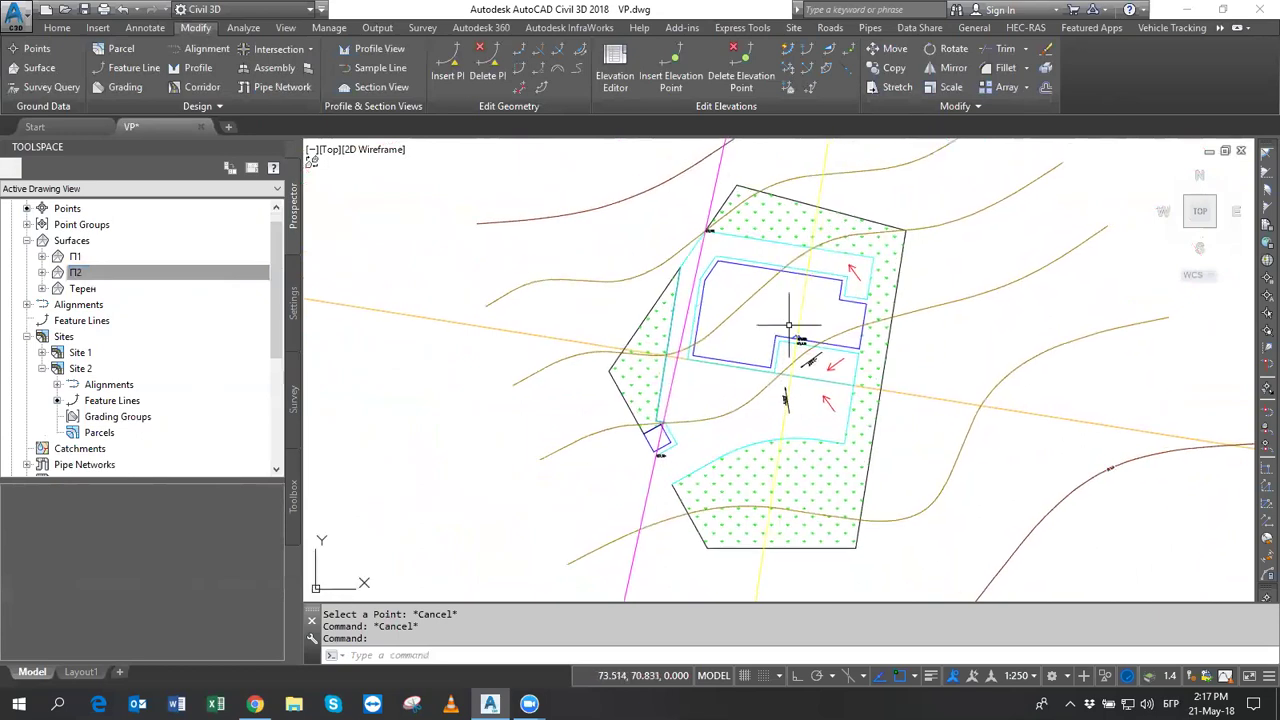
# Select the feature line around the building and all feature lines similar to it.
pyautogui.click(762, 244)
pyautogui.rightClick(762, 248)
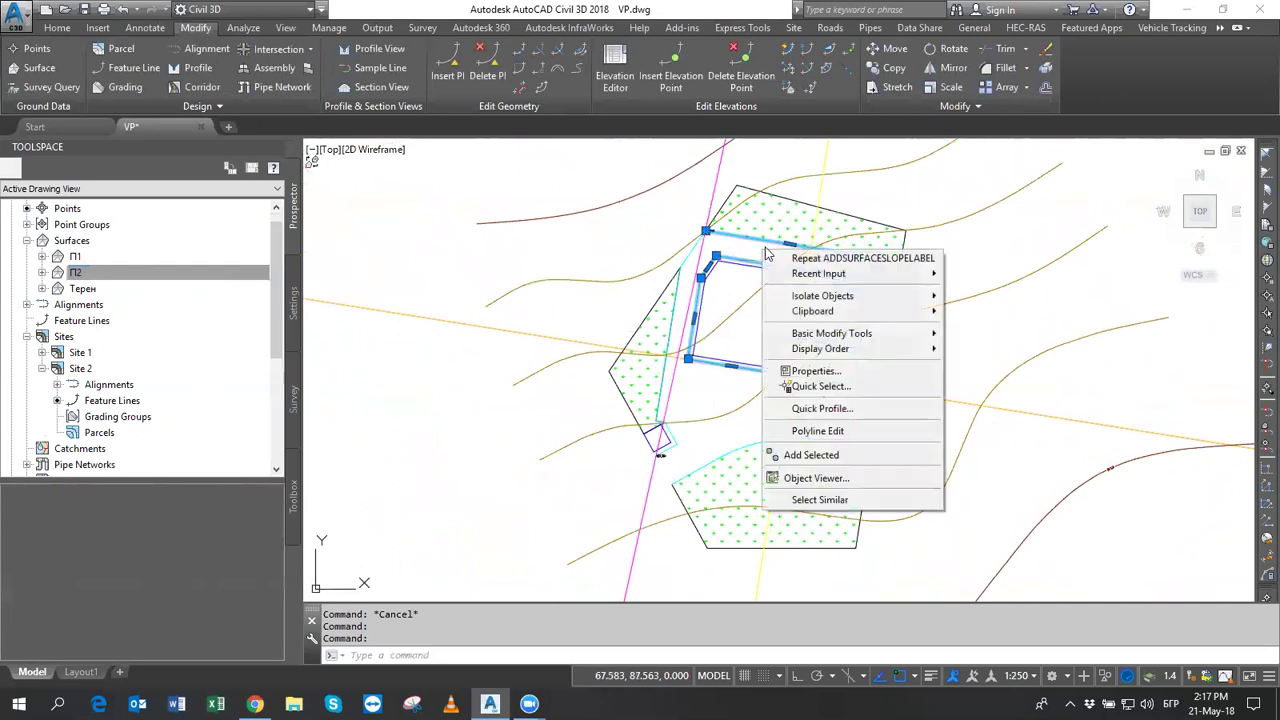
pyautogui.click(863, 502)
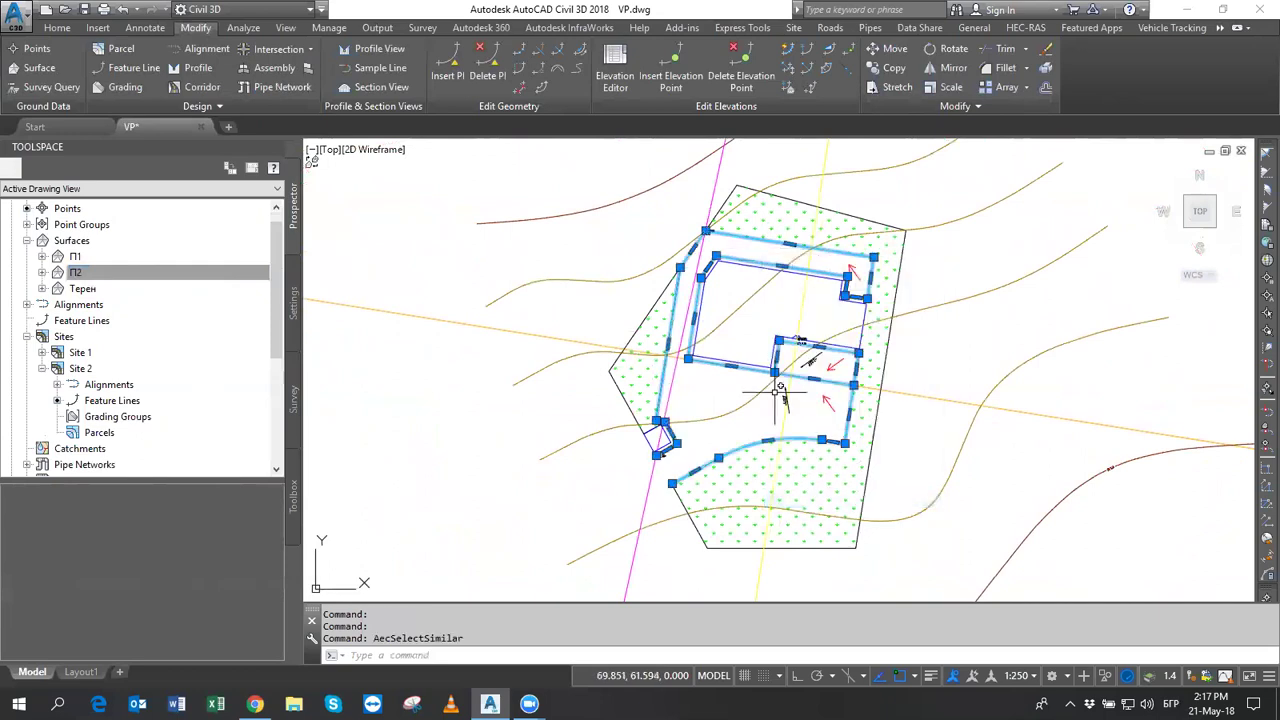
pyautogui.scroll(4, 861, 408)
pyautogui.scroll(-2, 826, 427)
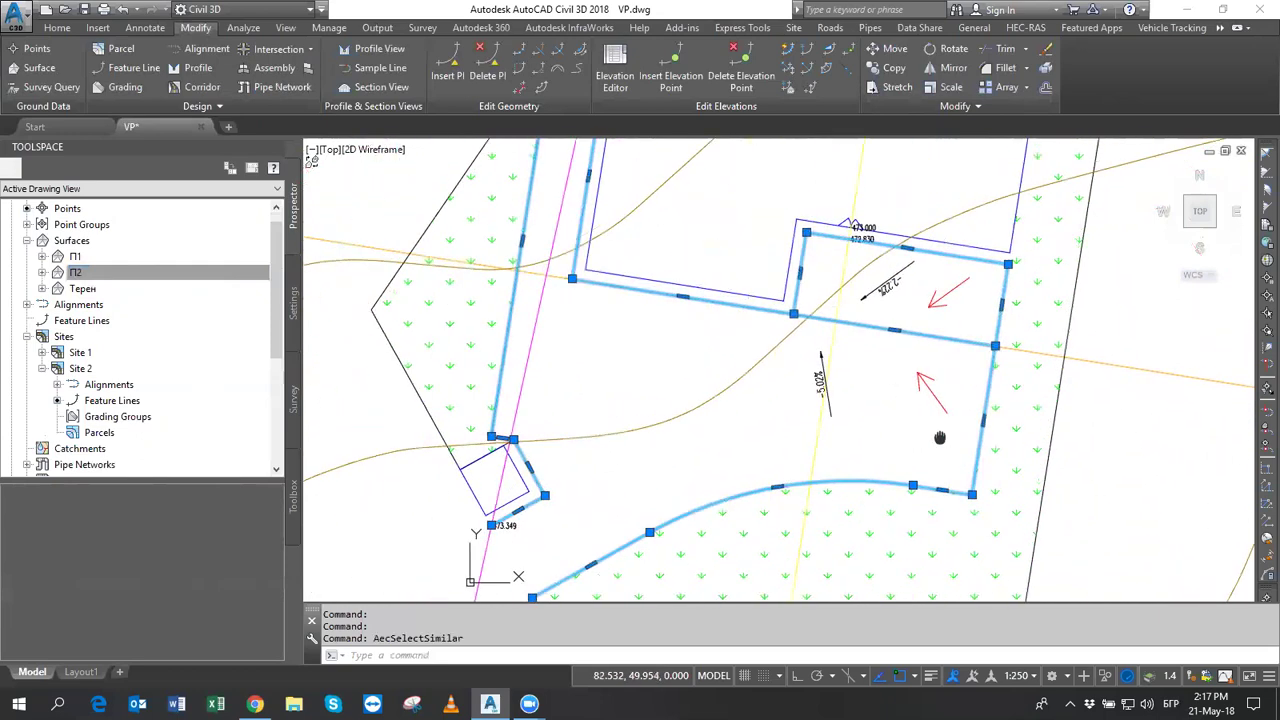
# Pick surface П2 in the list, then try selecting the curved and small rectangular feature lines.
pyautogui.click(72, 271)
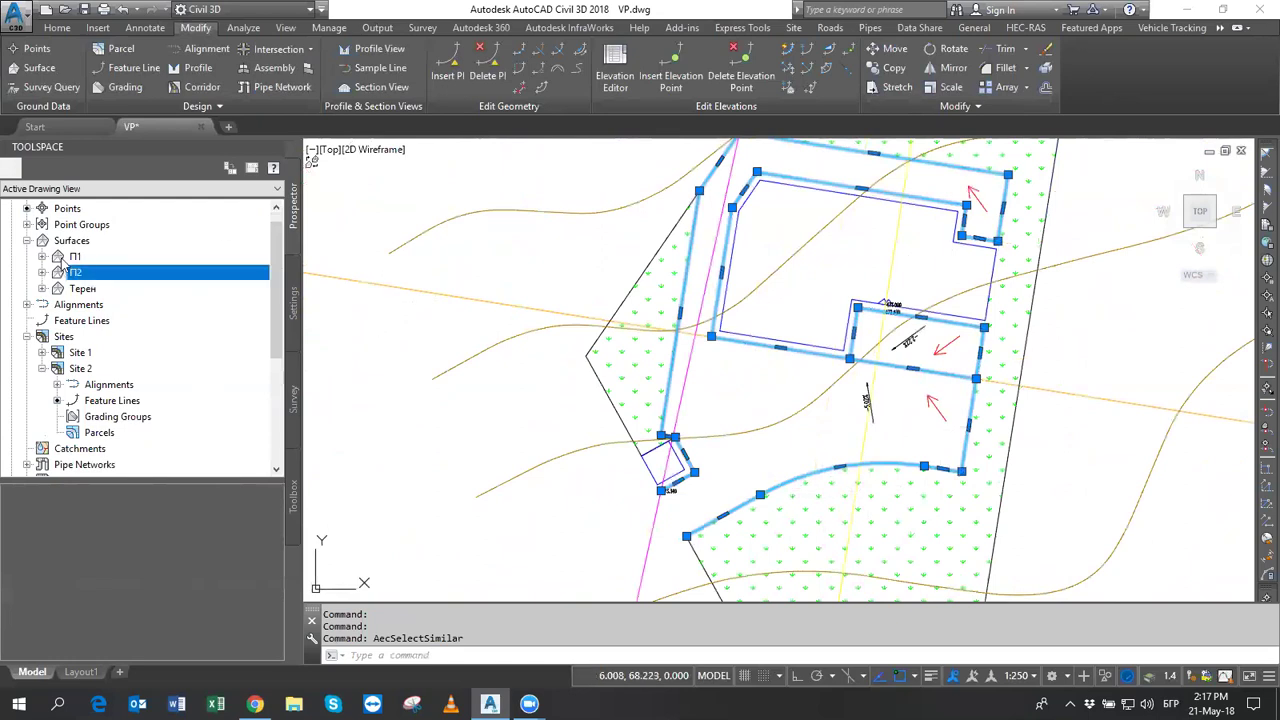
pyautogui.moveTo(916, 354); pyautogui.dragTo(829, 357, button='middle')
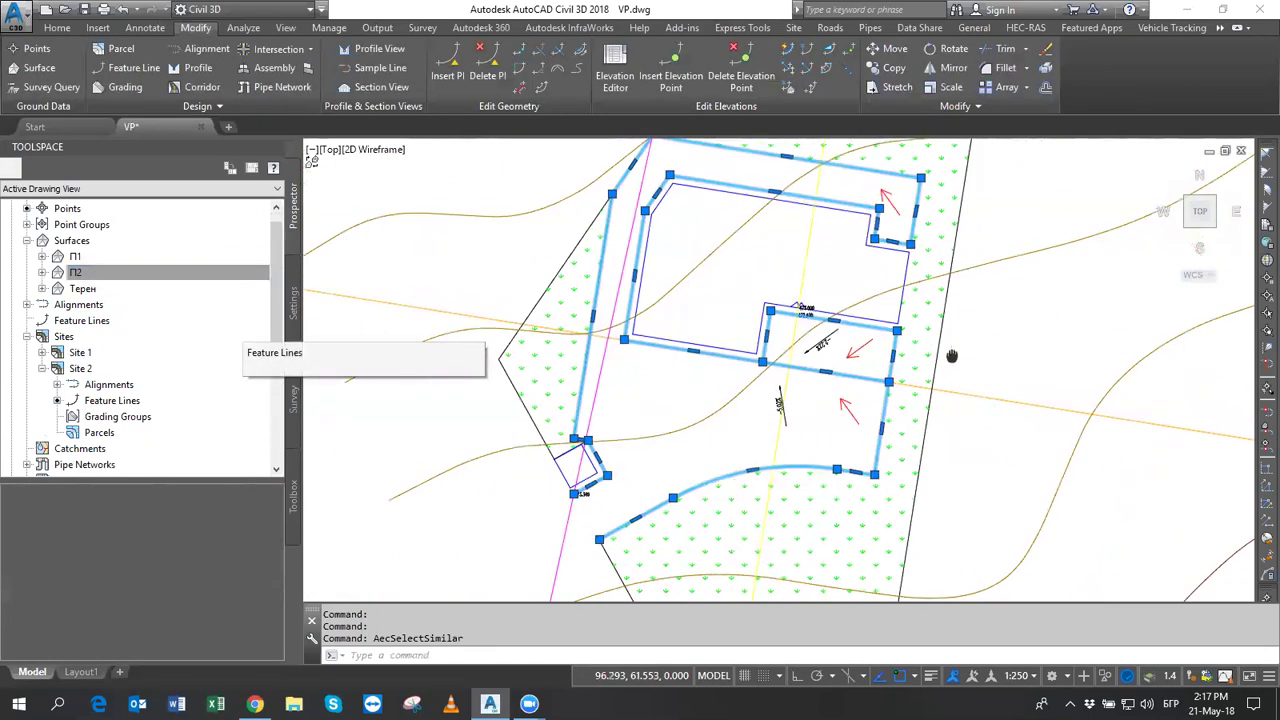
pyautogui.press('Escape')
pyautogui.press('Escape')
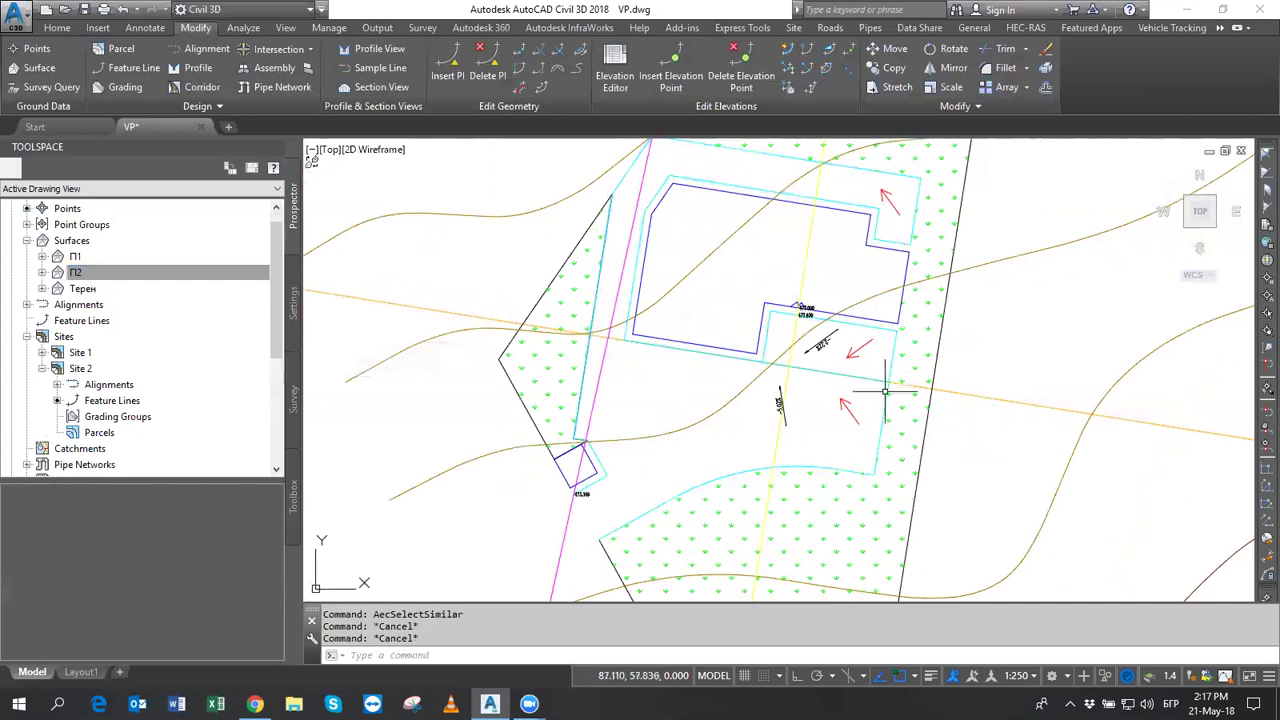
pyautogui.click(884, 400)
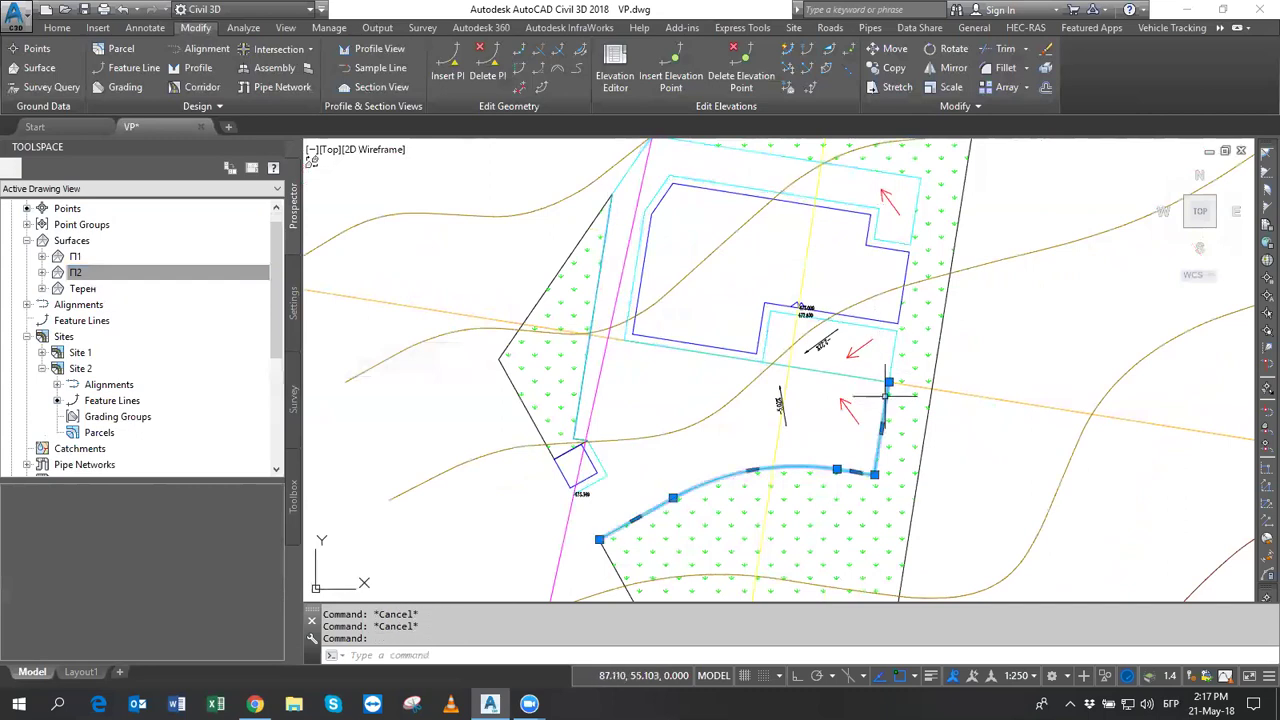
pyautogui.press('Escape')
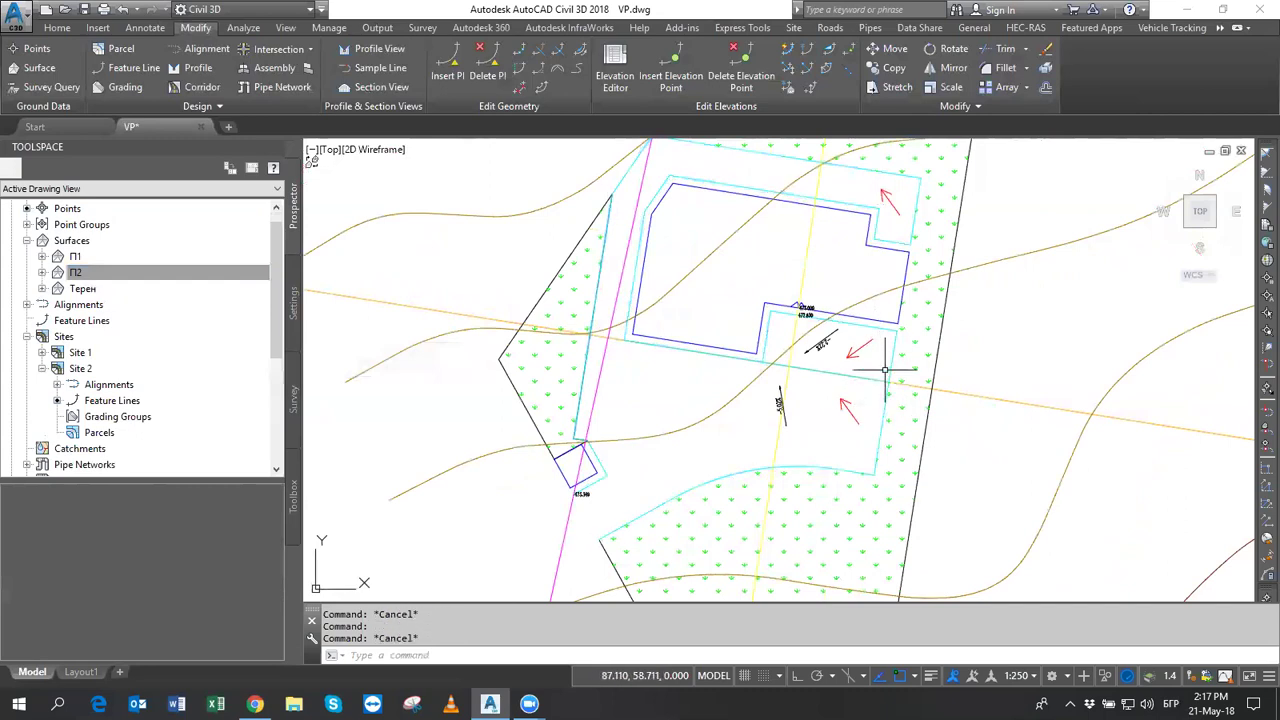
pyautogui.click(893, 351)
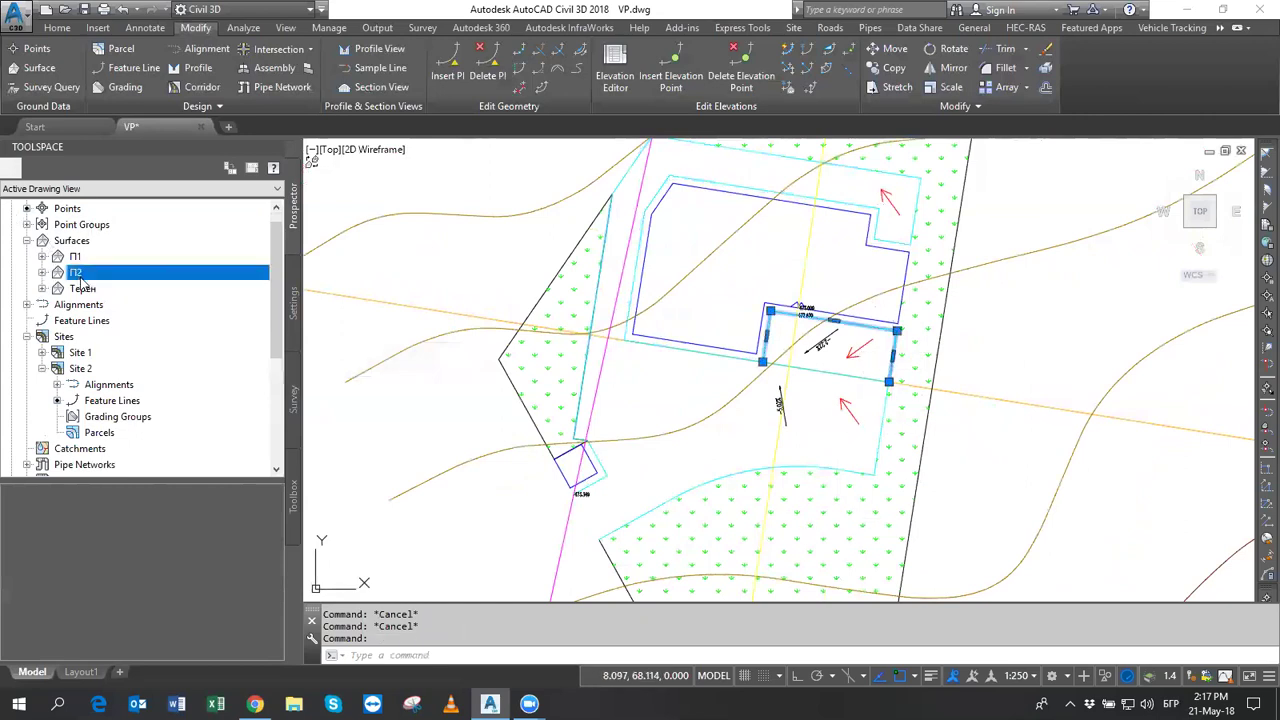
pyautogui.press('Escape')
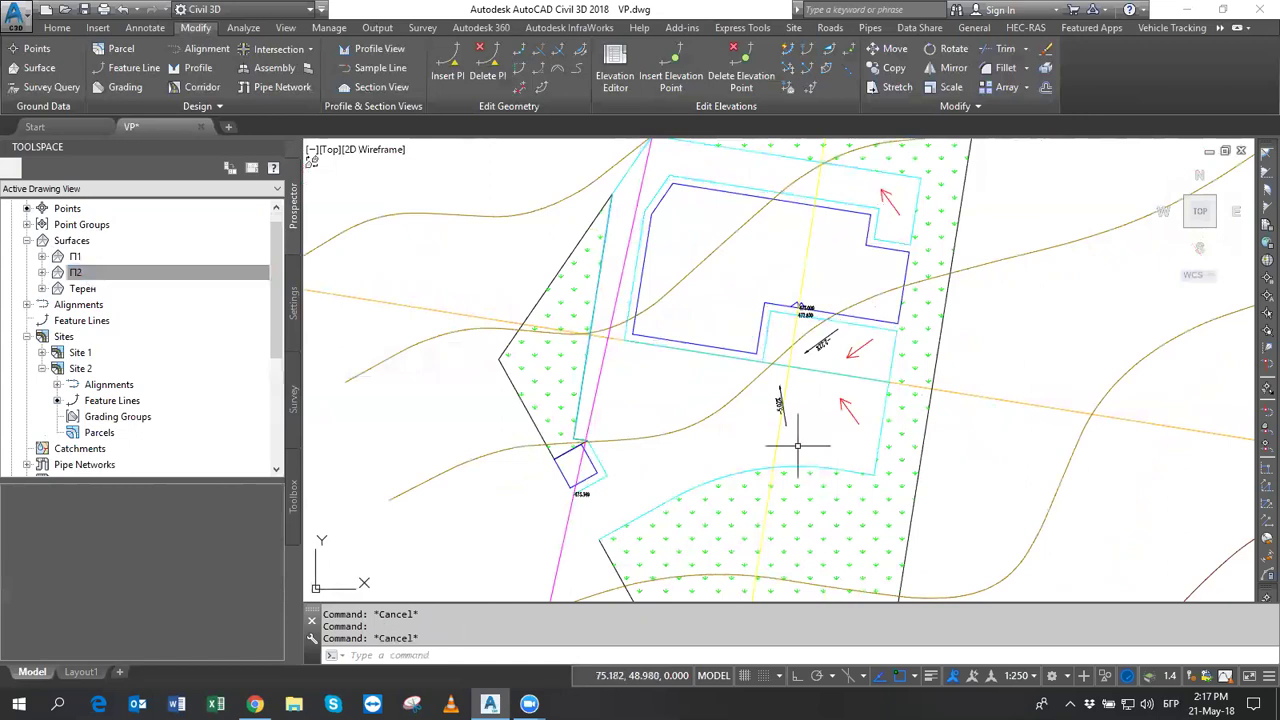
# Select the curved bottom feature line plus every feature line similar to it.
pyautogui.click(882, 430)
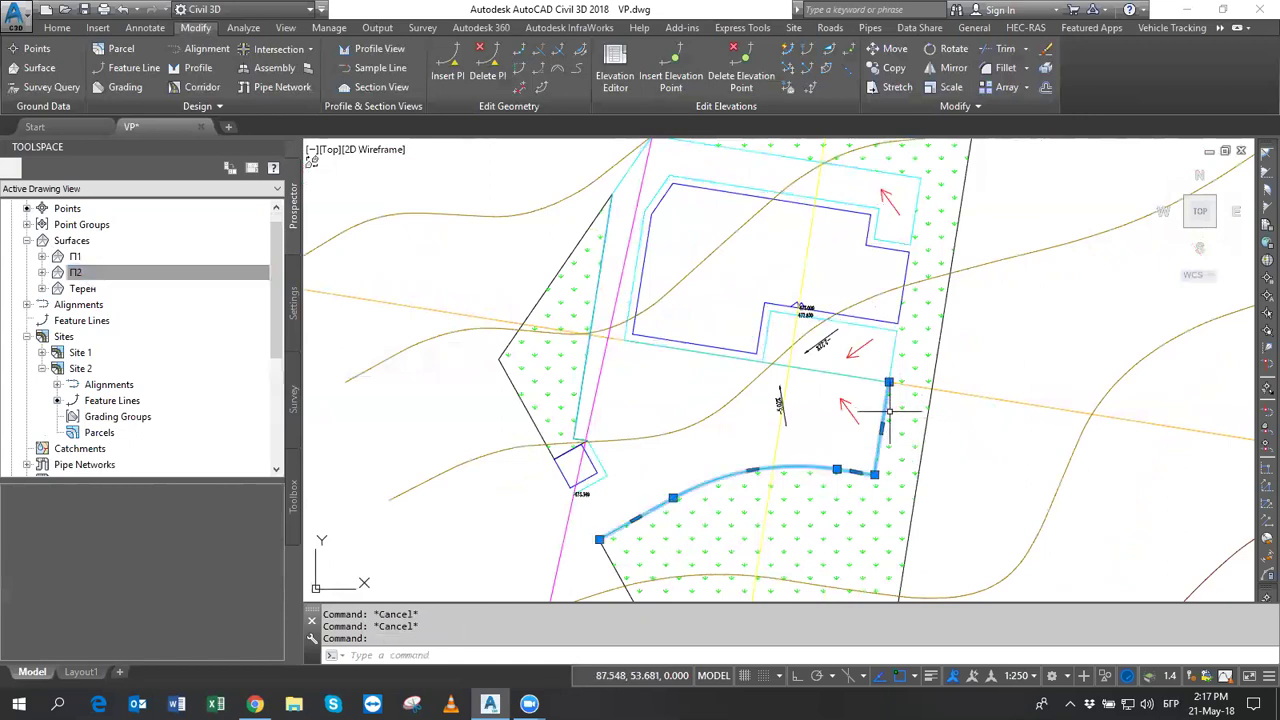
pyautogui.rightClick(918, 381)
pyautogui.click(1045, 637)
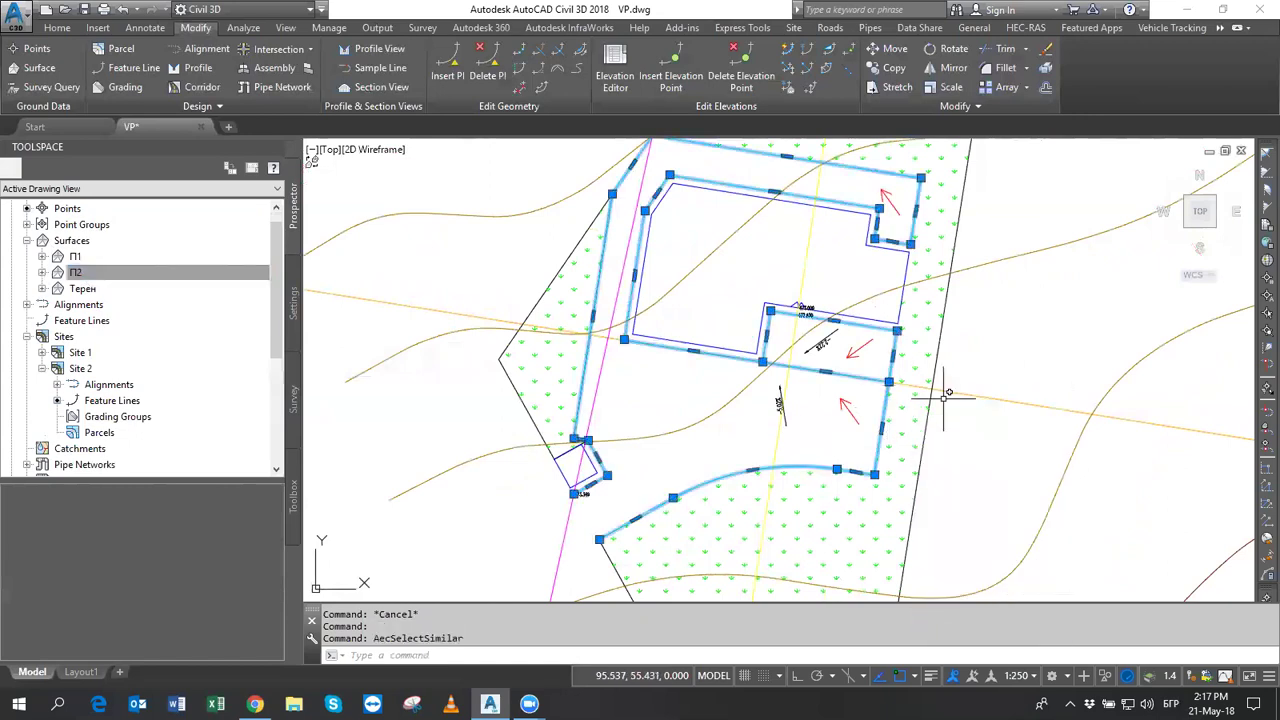
pyautogui.scroll(-2, 857, 402)
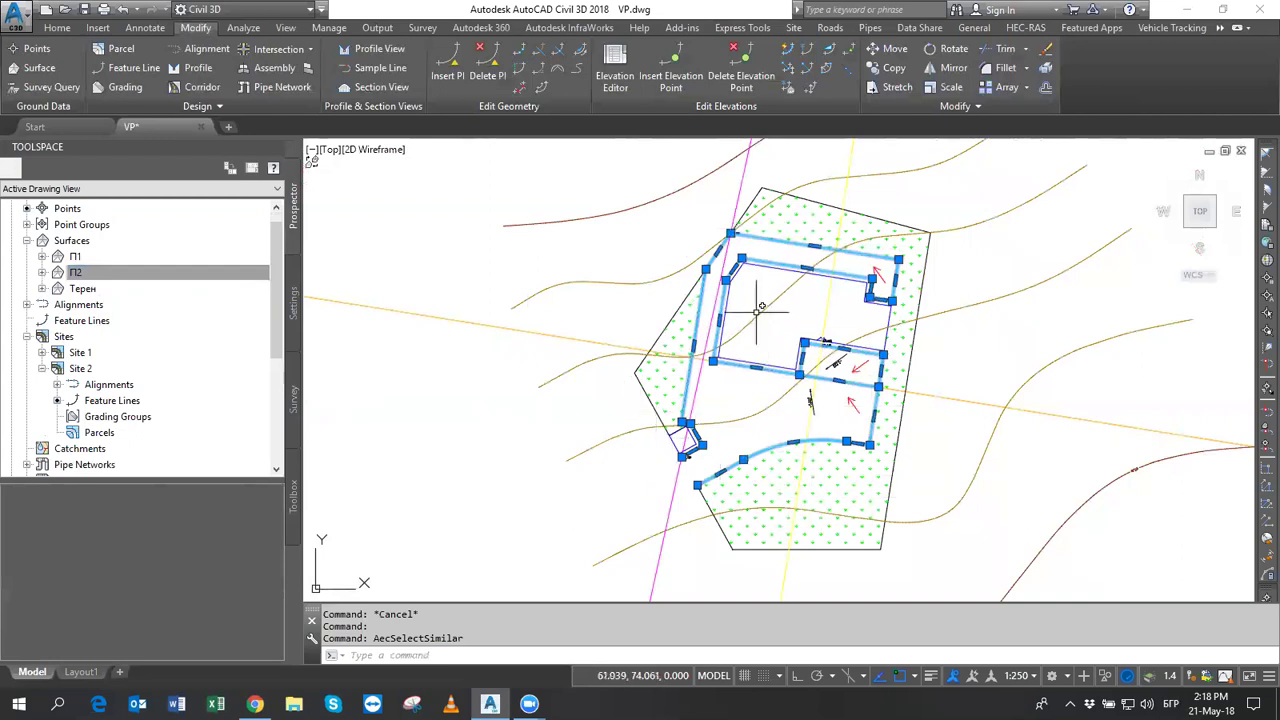
# Start Create Feature Lines from Objects and enable the Style option.
pyautogui.click(60, 30)
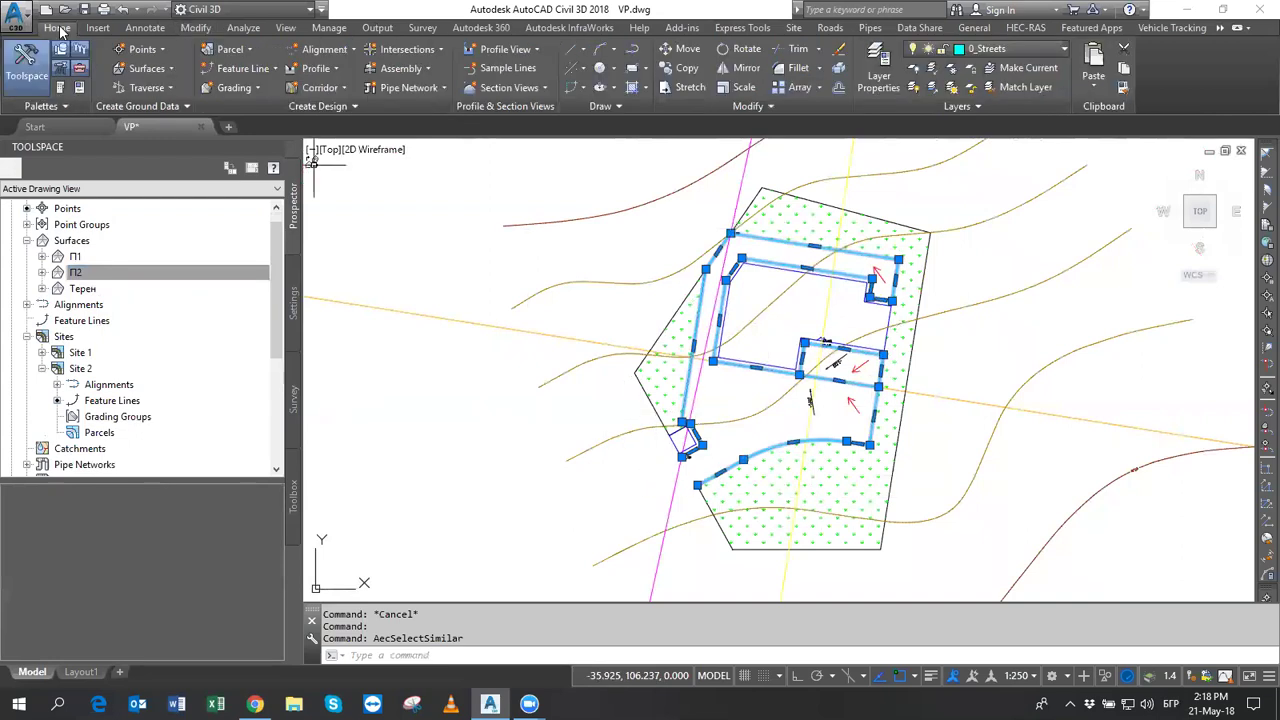
pyautogui.click(265, 70)
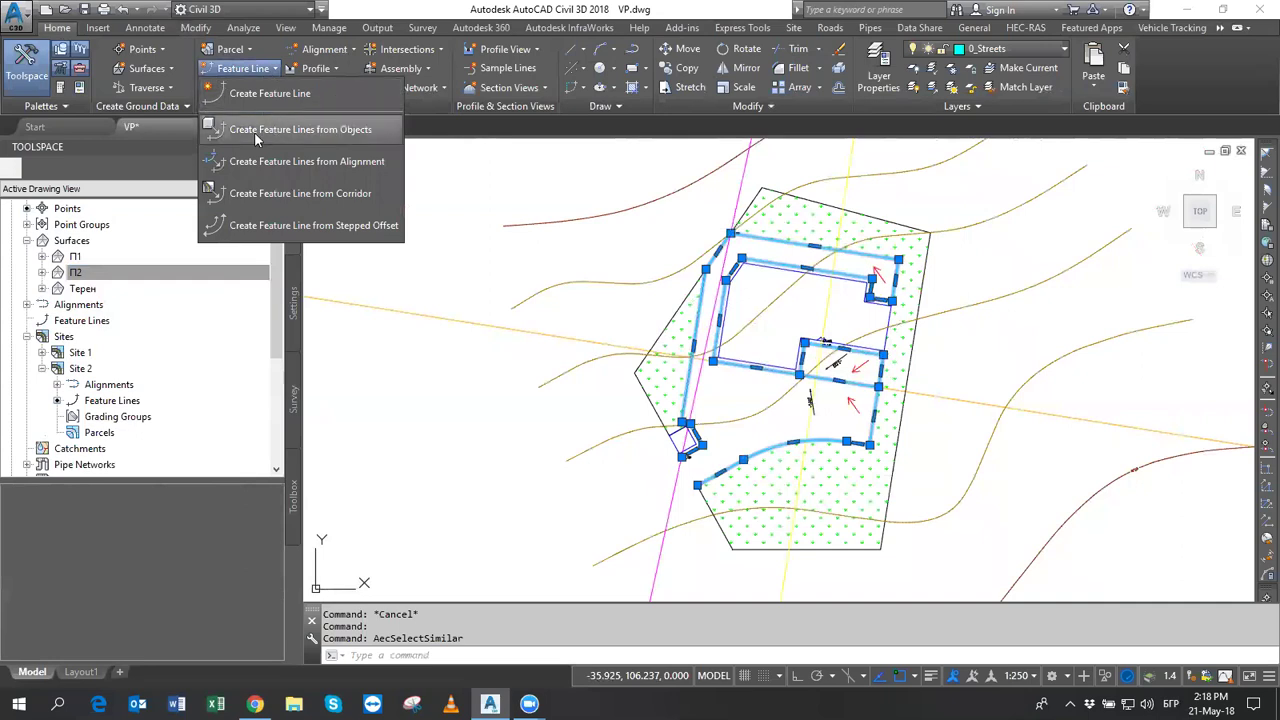
pyautogui.click(328, 133)
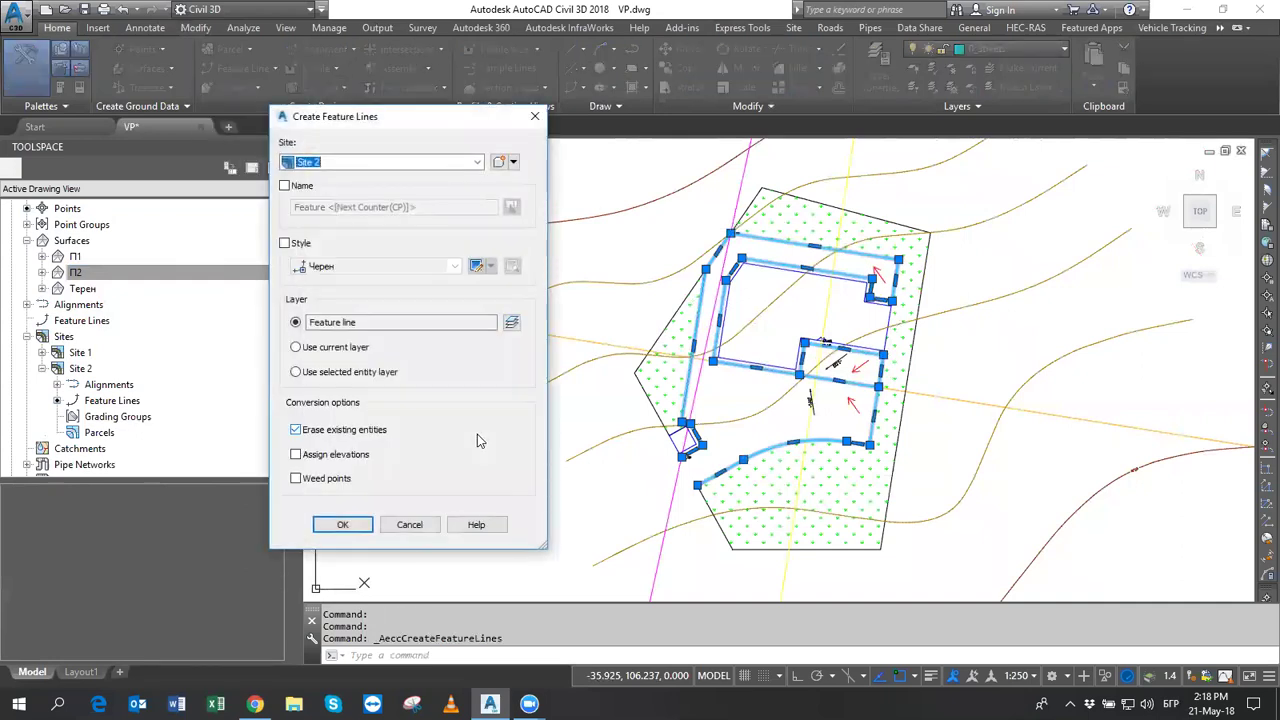
pyautogui.click(295, 245)
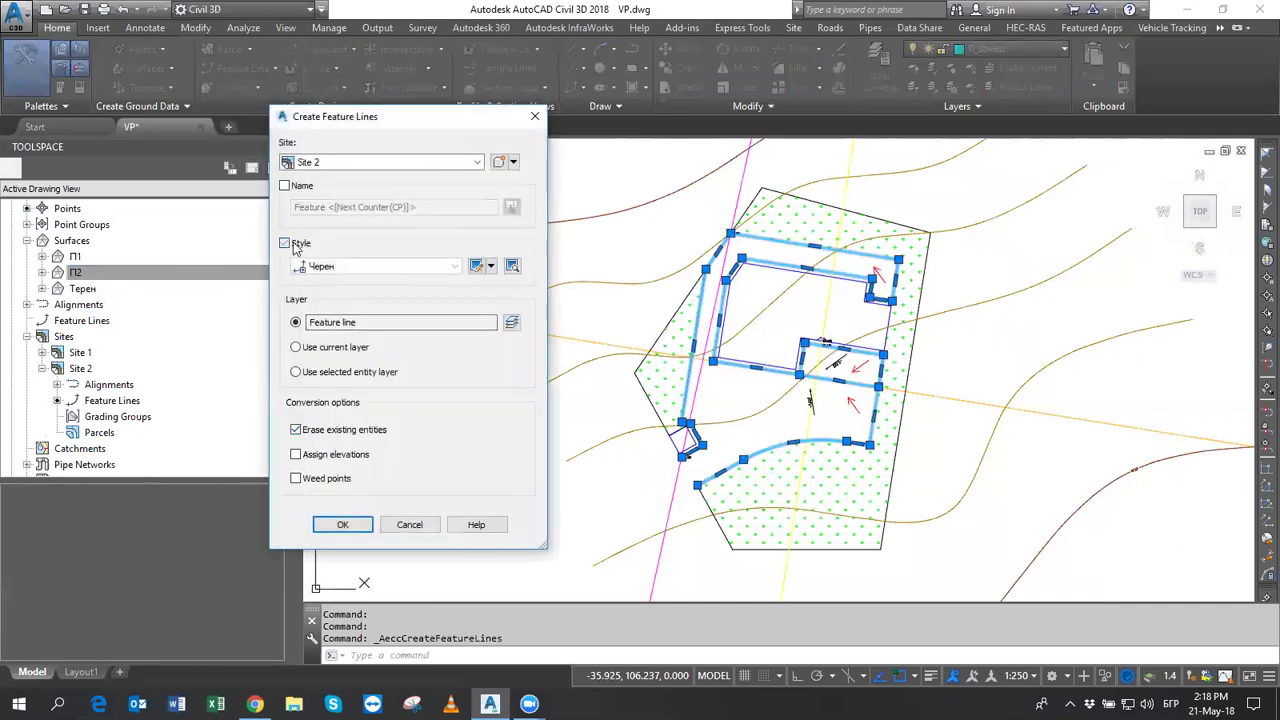
# Create a new site named ВП as the target site for the feature lines.
pyautogui.click(327, 164)
pyautogui.click(326, 165)
pyautogui.click(330, 163)
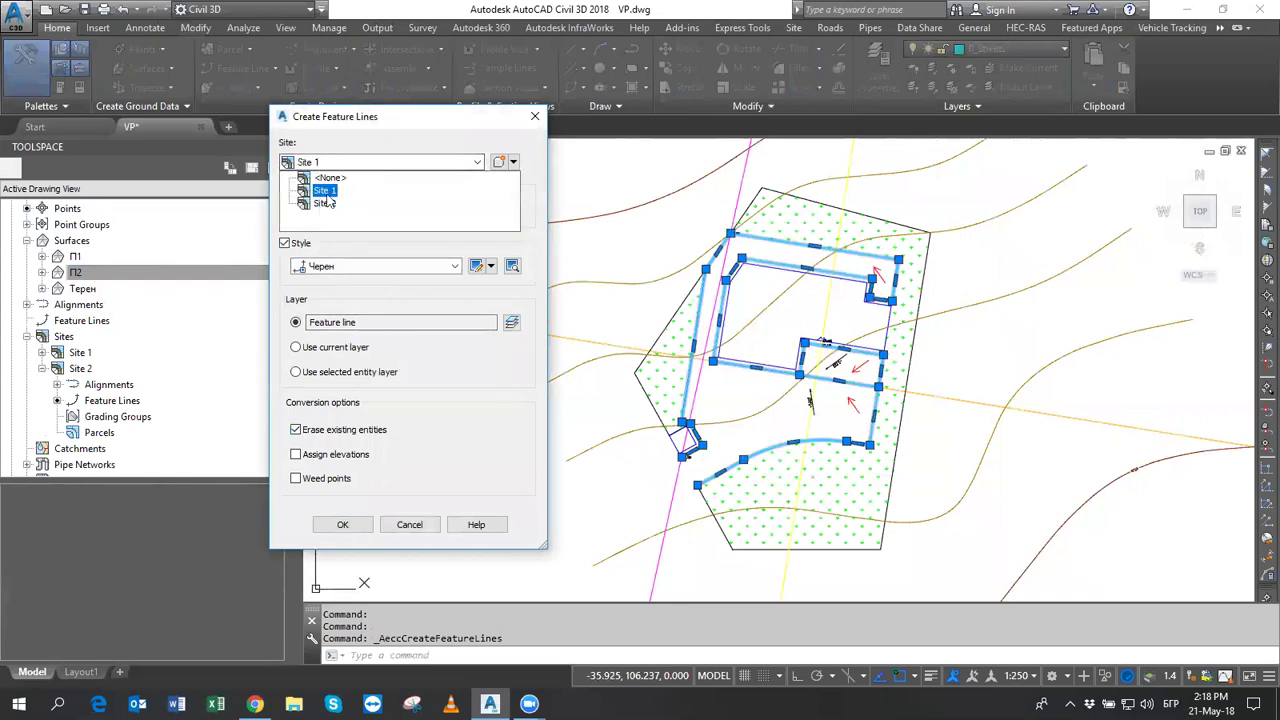
pyautogui.click(327, 203)
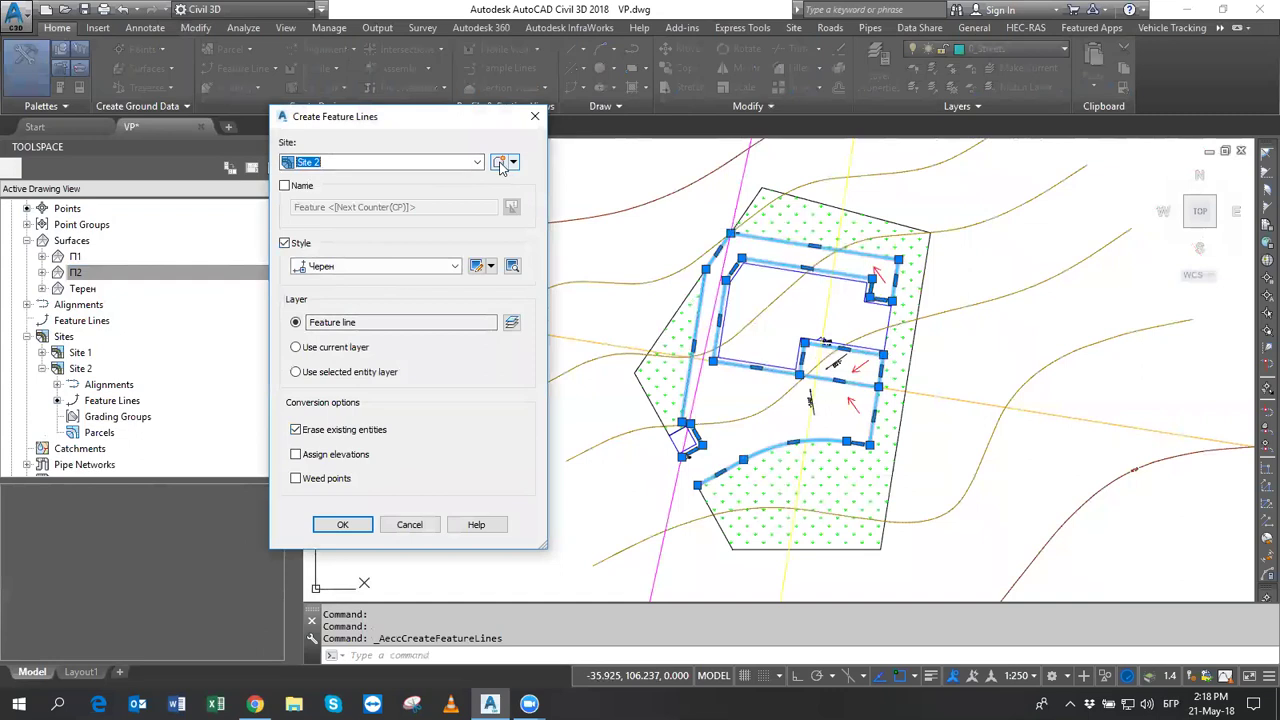
pyautogui.click(500, 163)
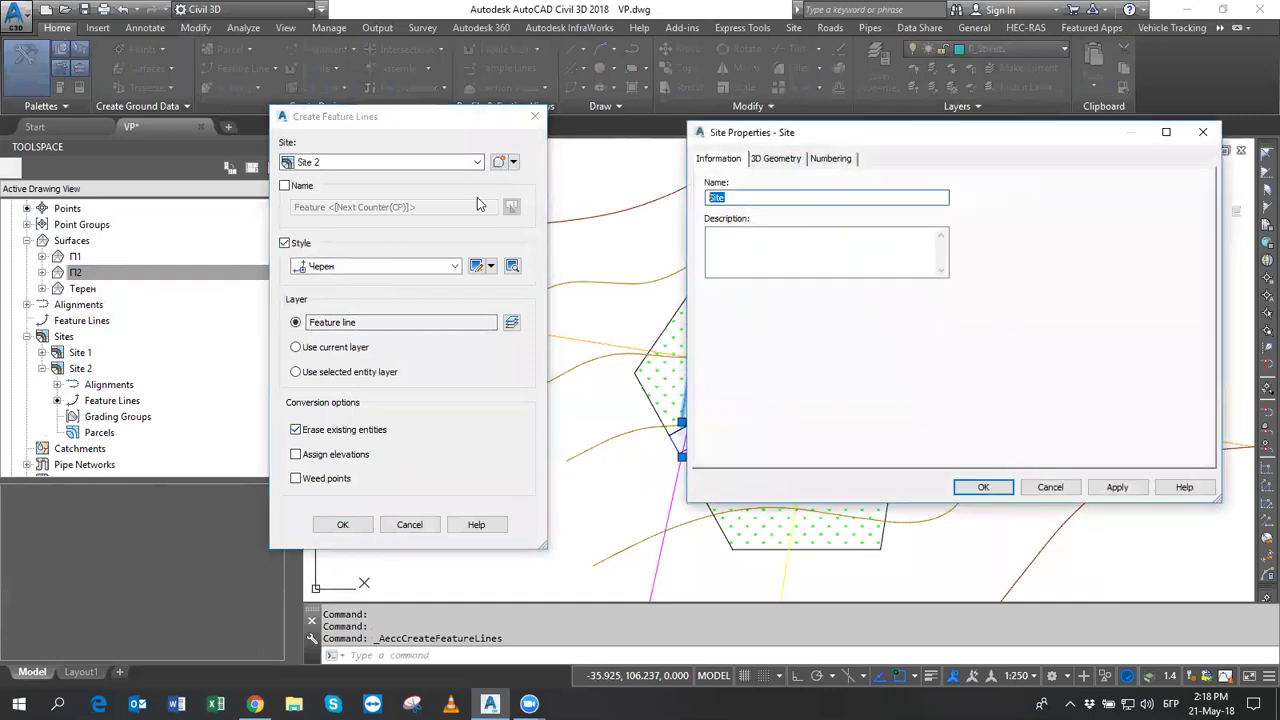
pyautogui.write('ВП')
pyautogui.click(975, 488)
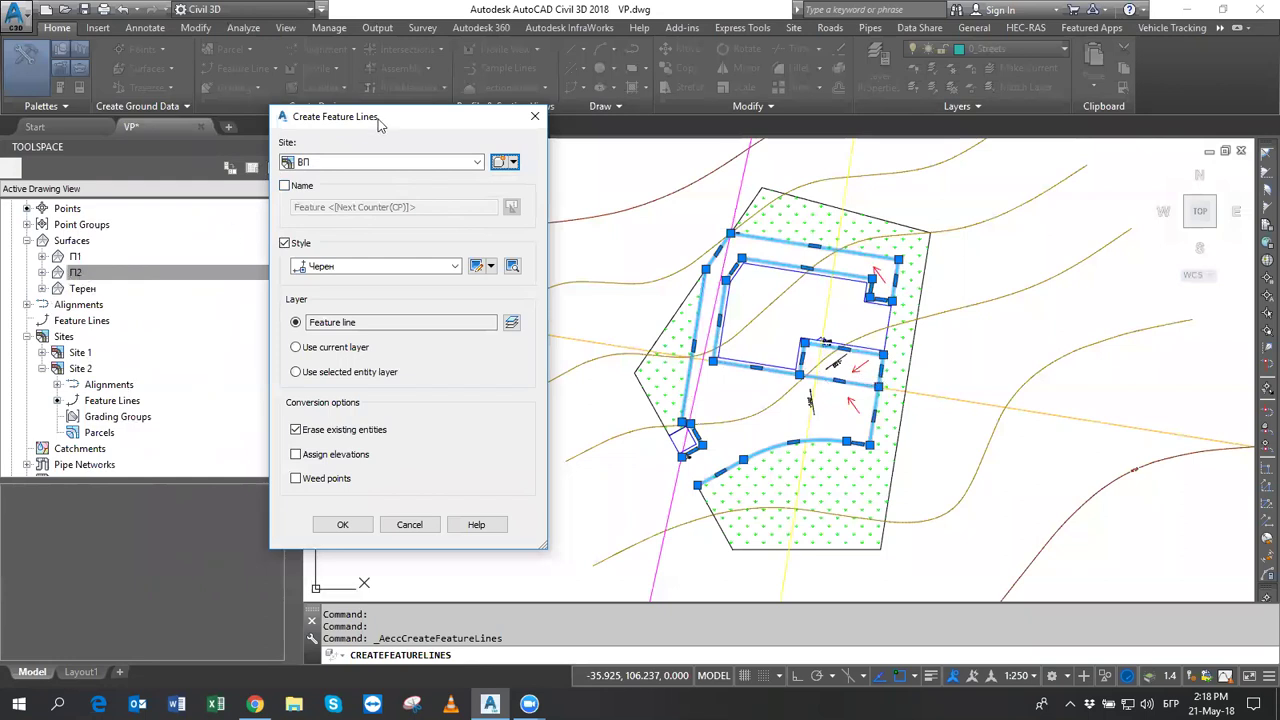
# Create the feature lines with style Светло Син and elevation assignment turned on.
pyautogui.moveTo(392, 121); pyautogui.dragTo(474, 124)
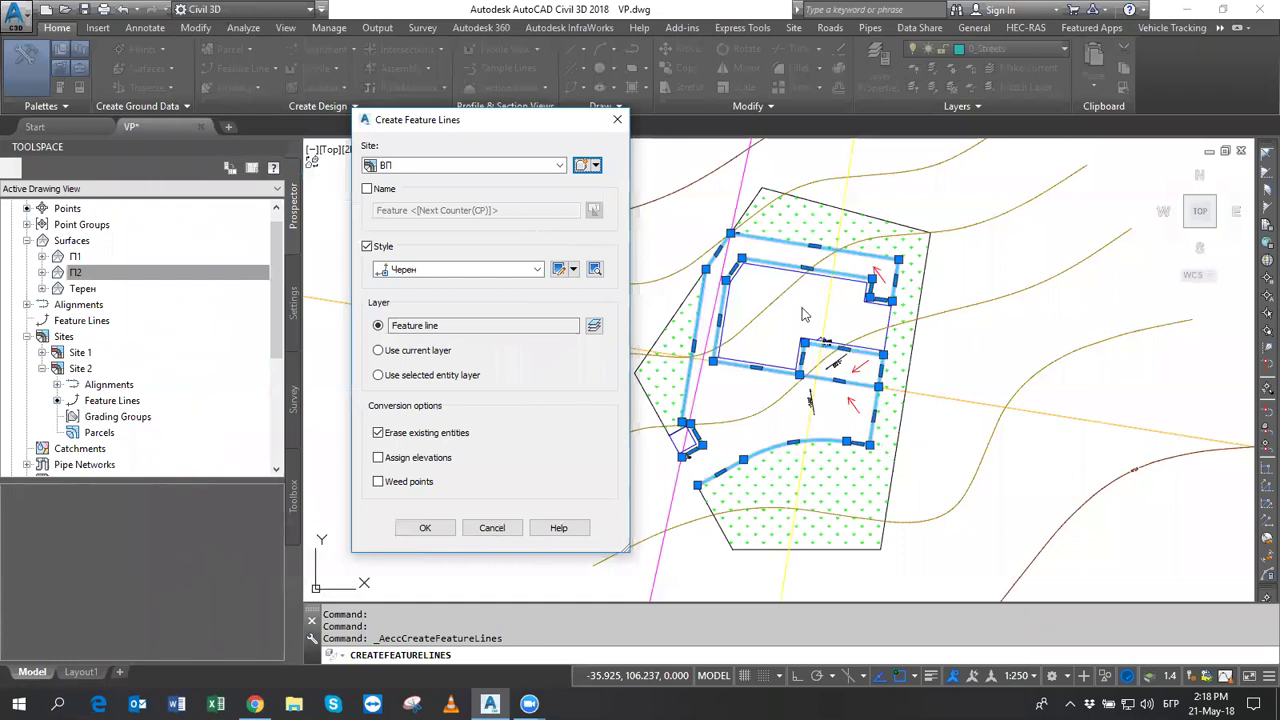
pyautogui.click(428, 272)
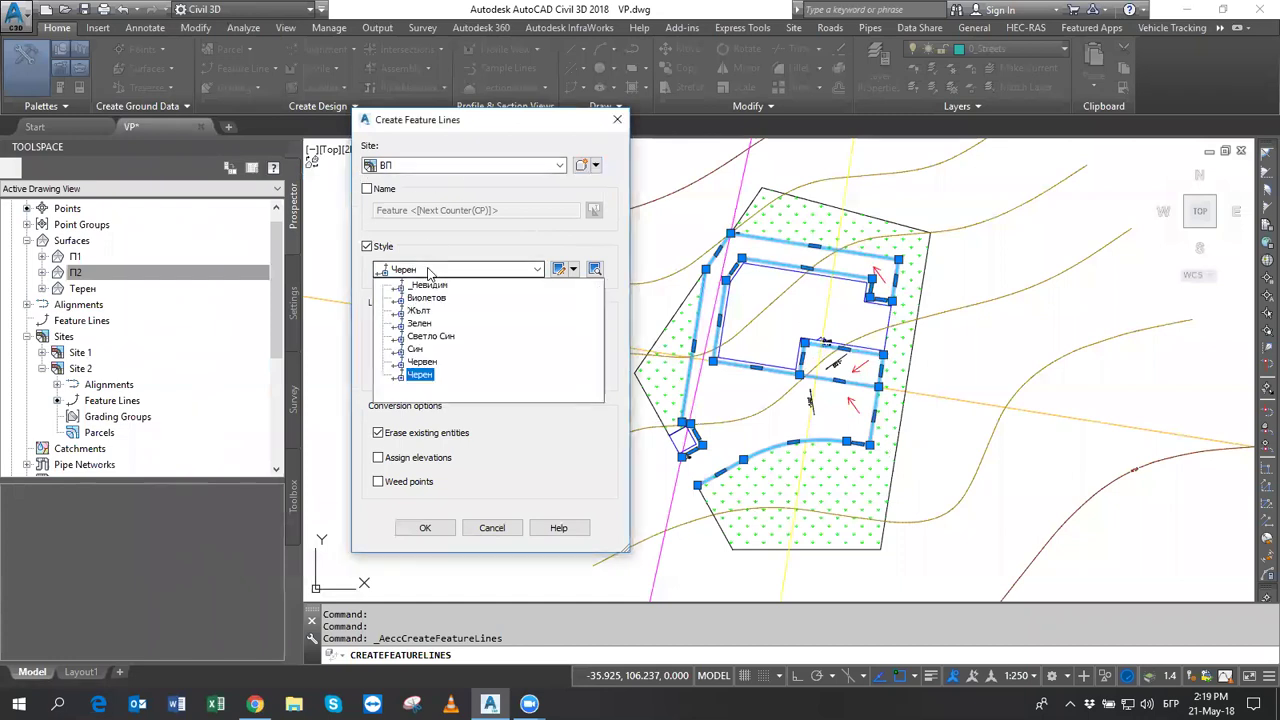
pyautogui.click(417, 338)
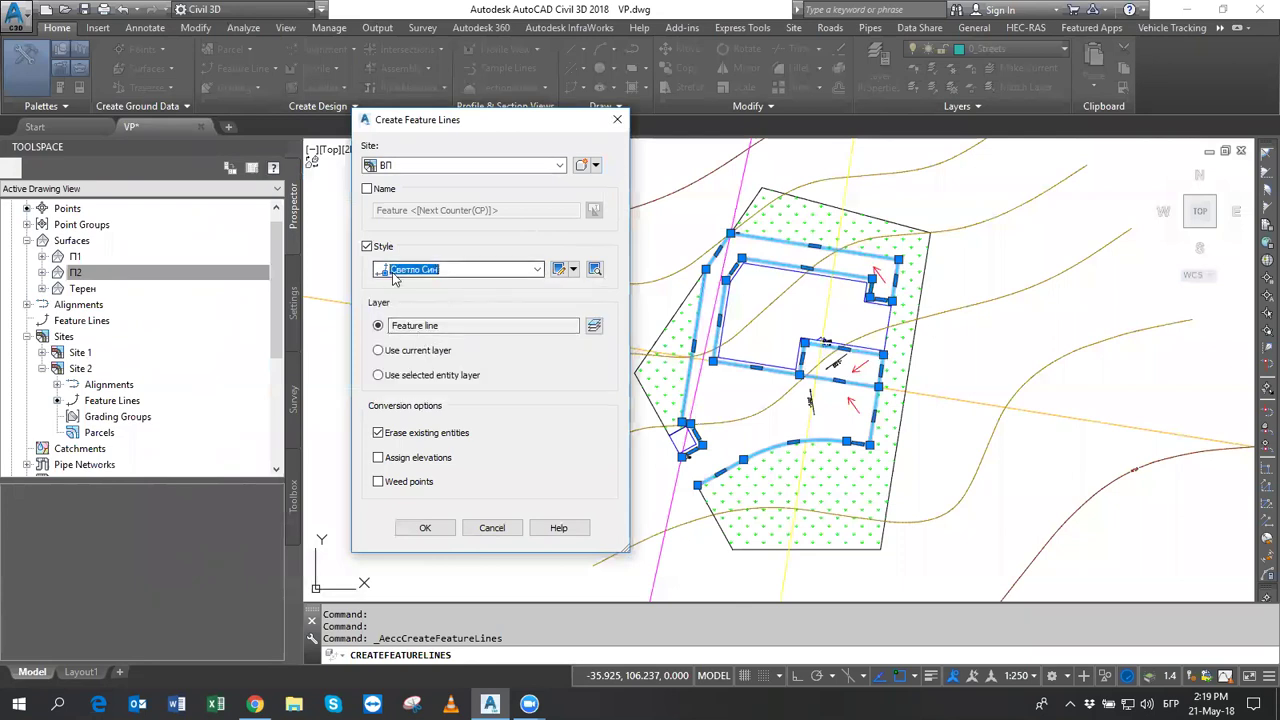
pyautogui.click(418, 458)
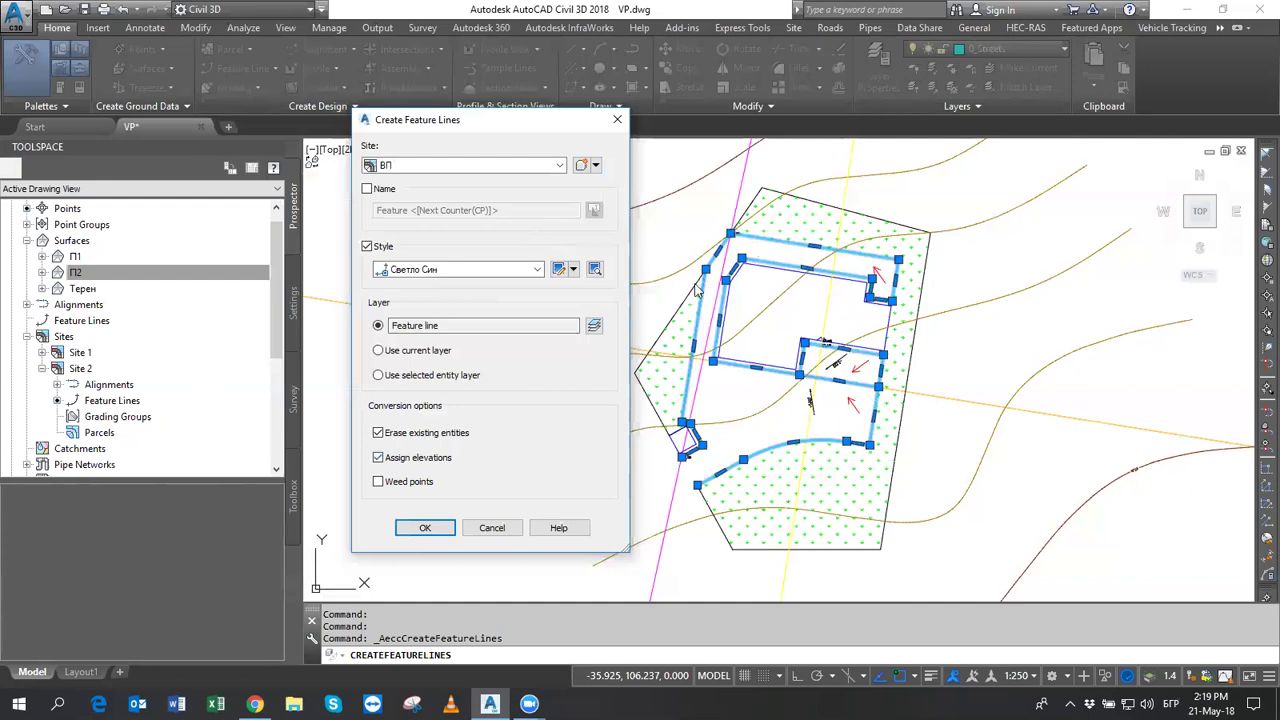
pyautogui.click(443, 528)
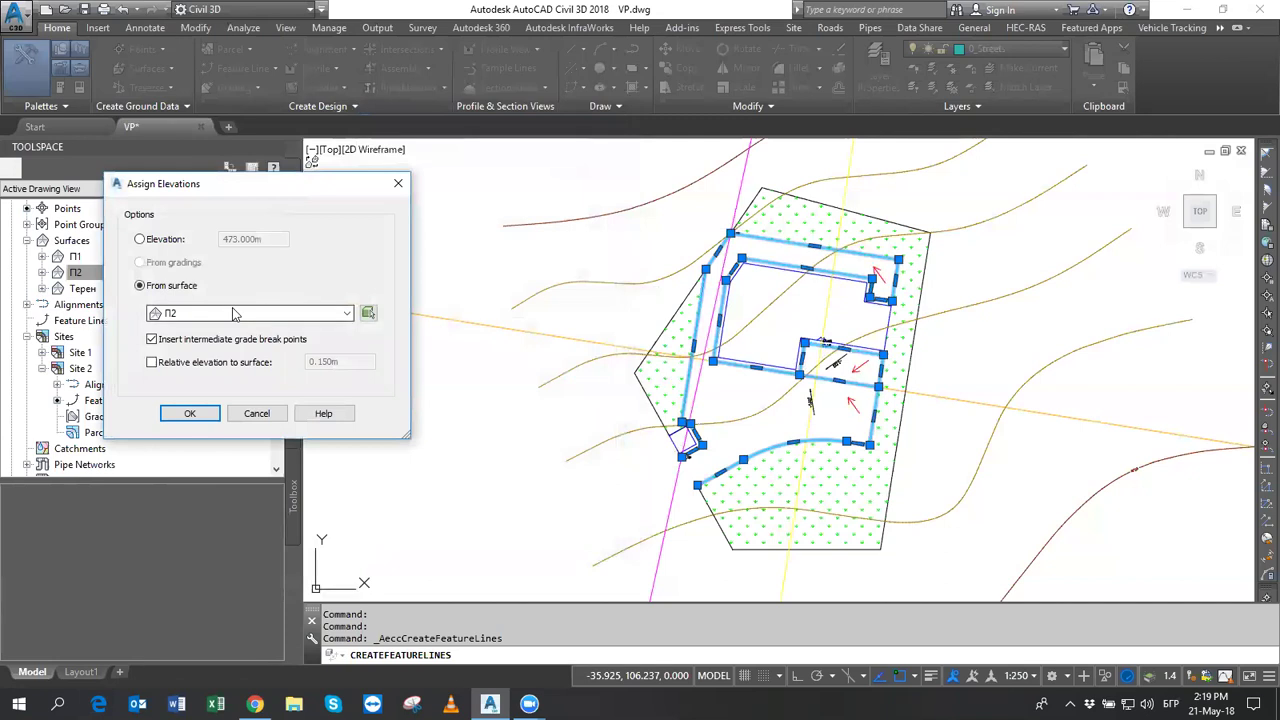
# Take the six feature lines' elevations from surface П1, relative at 0, without intermediate grade breaks.
pyautogui.click(233, 314)
pyautogui.click(187, 330)
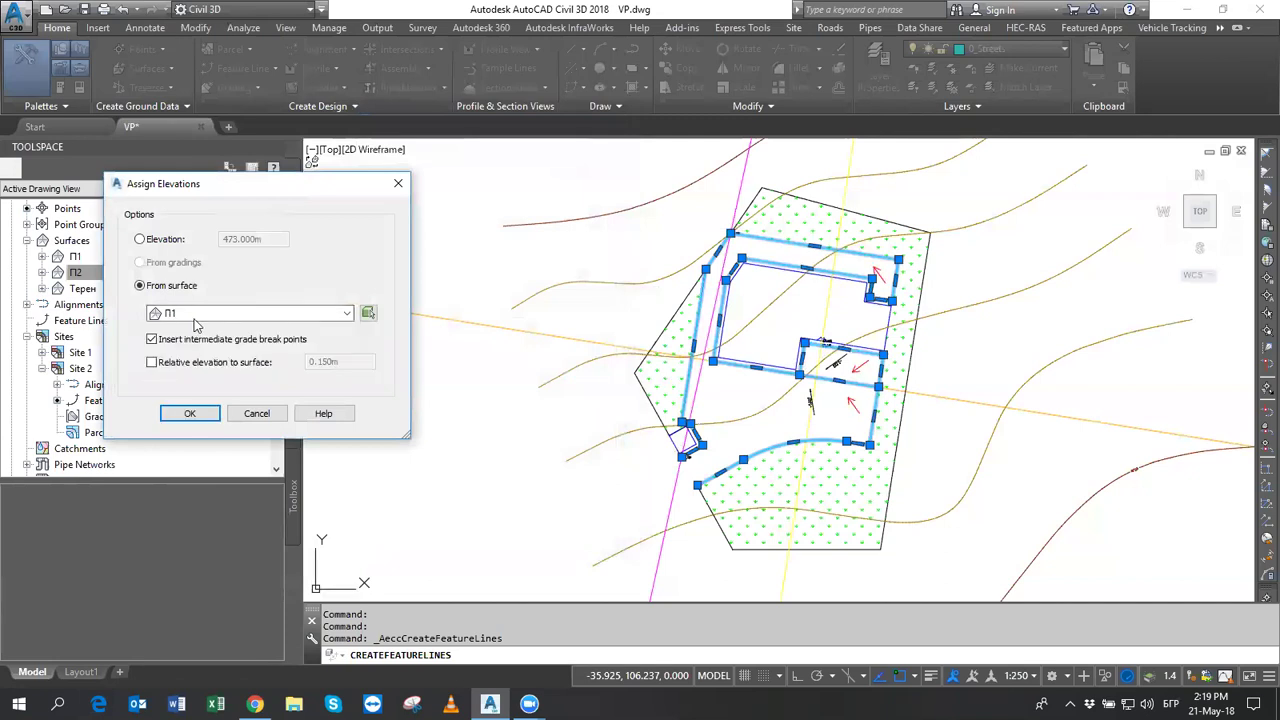
pyautogui.click(190, 340)
pyautogui.click(170, 363)
pyautogui.write('0')
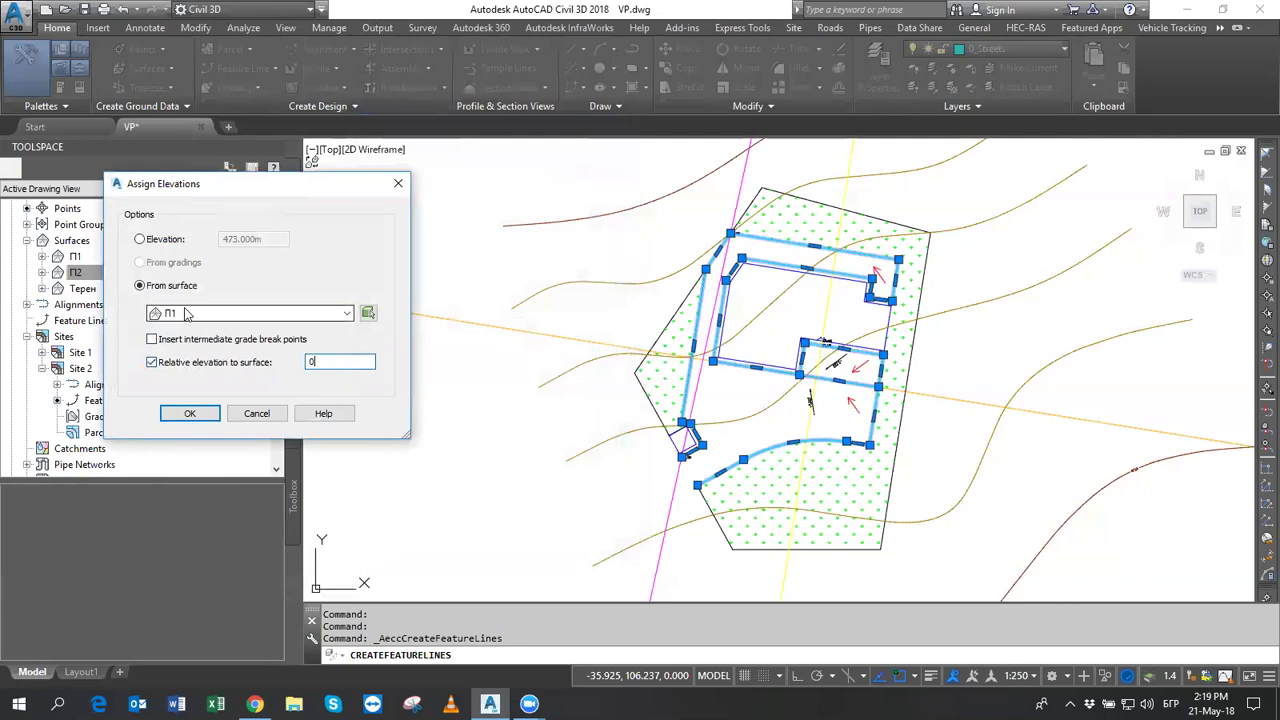
pyautogui.moveTo(322, 362); pyautogui.dragTo(292, 362)
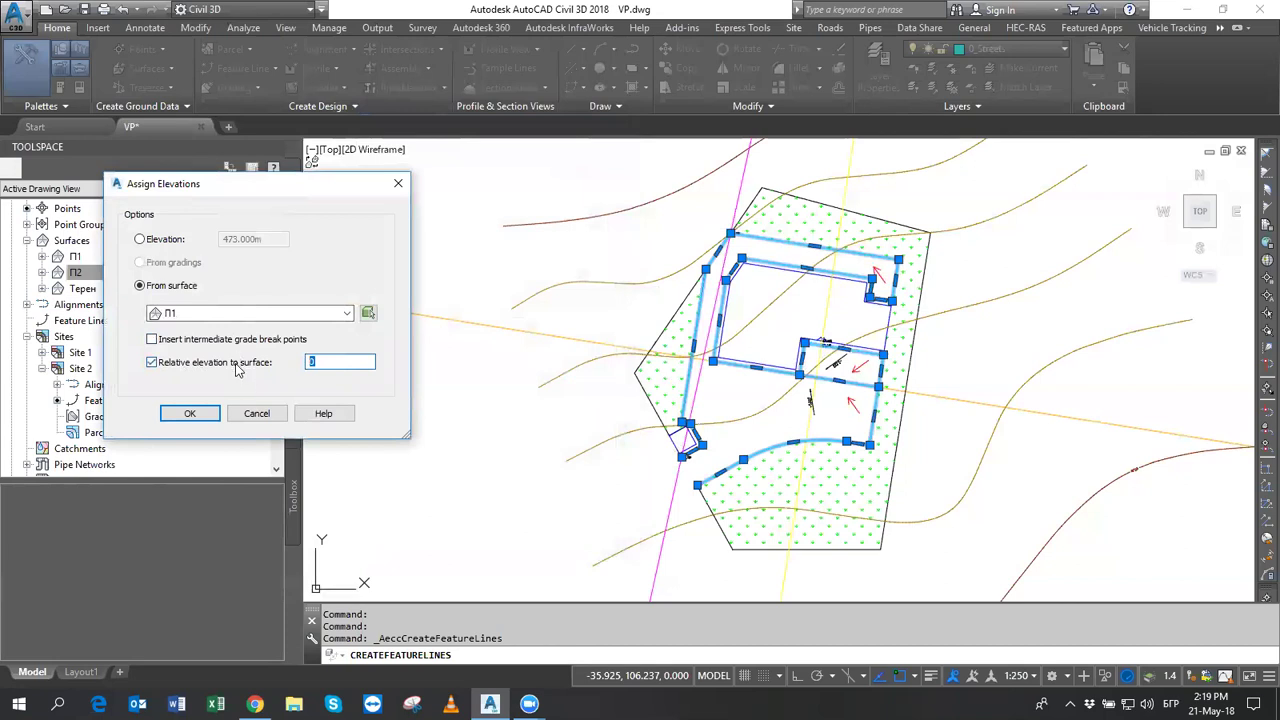
pyautogui.click(210, 414)
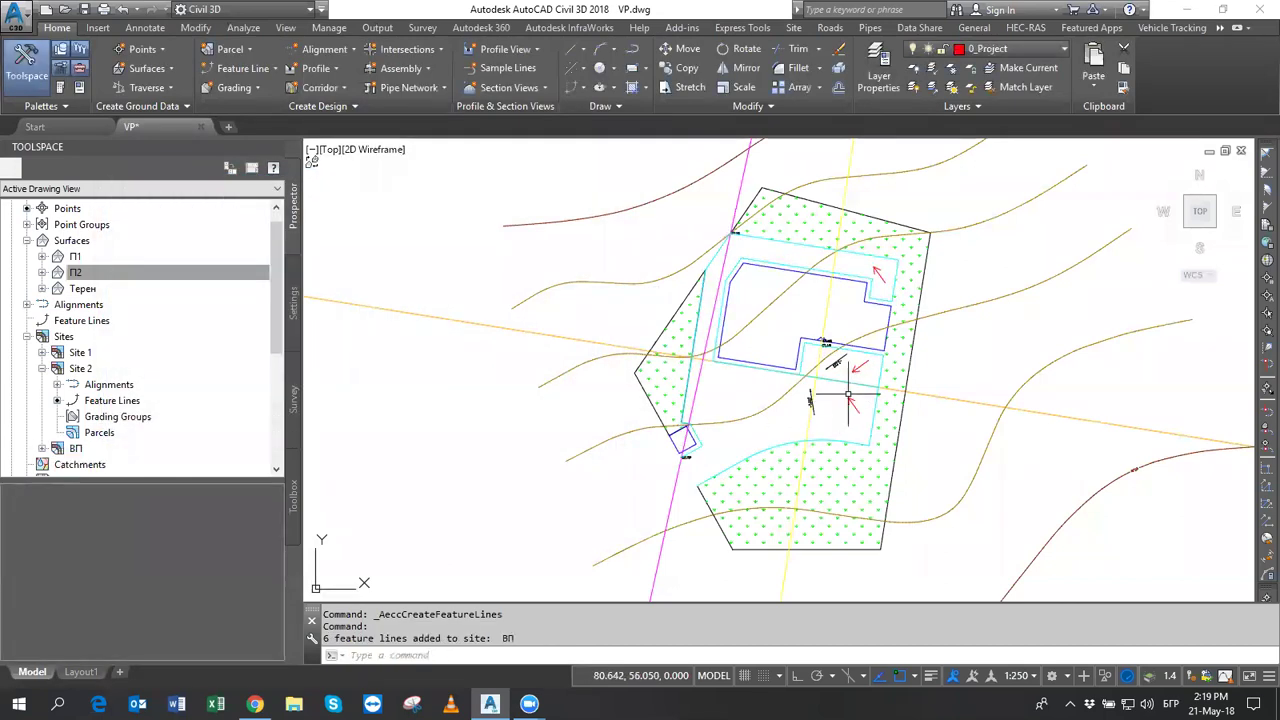
pyautogui.click(874, 412)
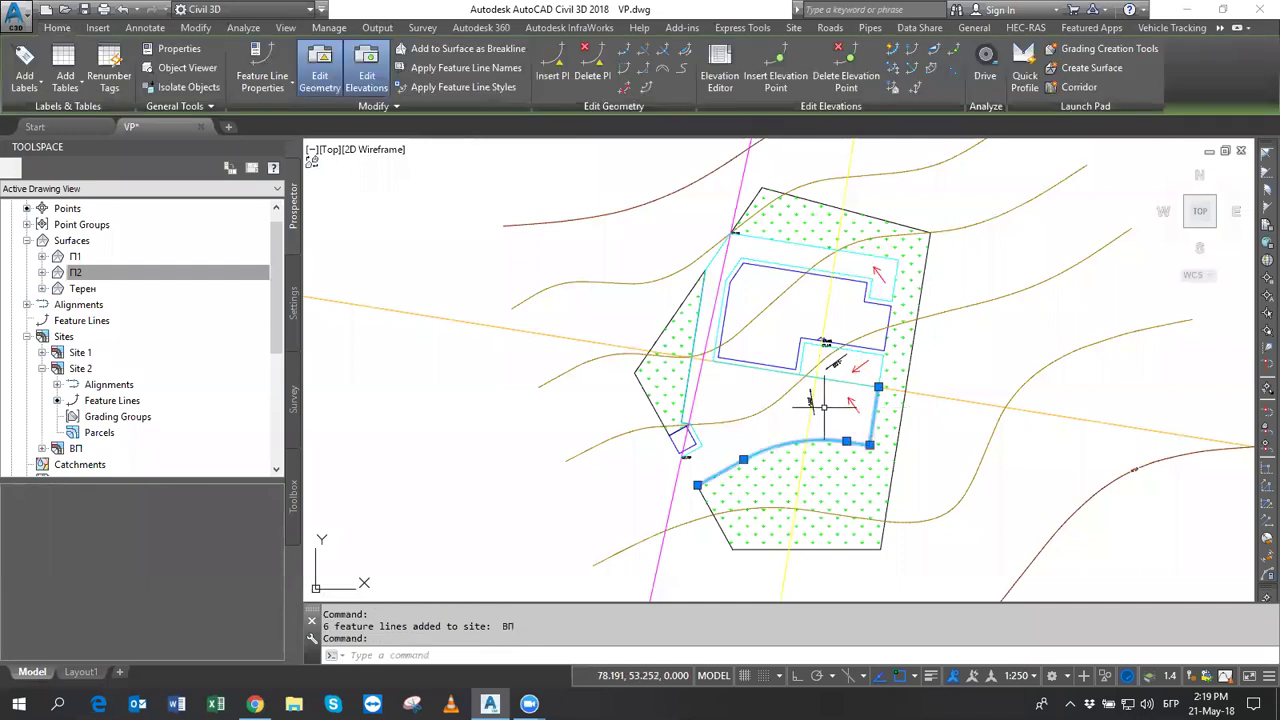
pyautogui.rightClick(914, 352)
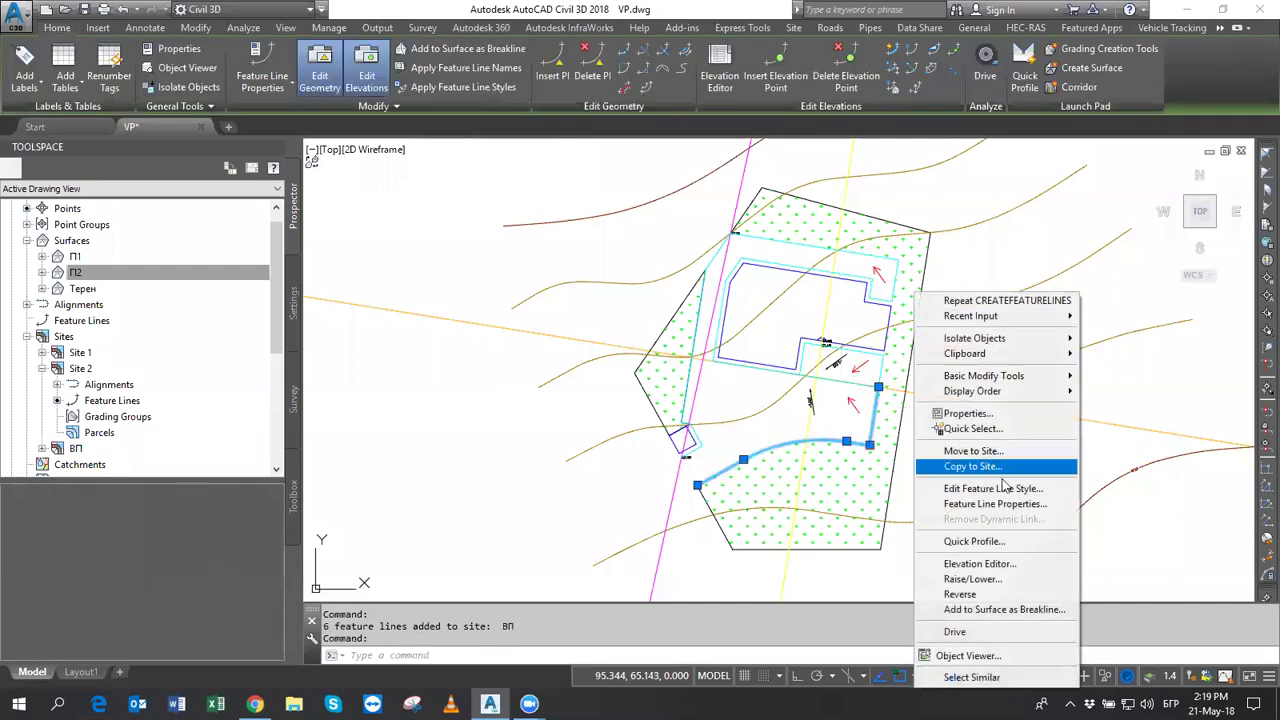
pyautogui.click(1012, 564)
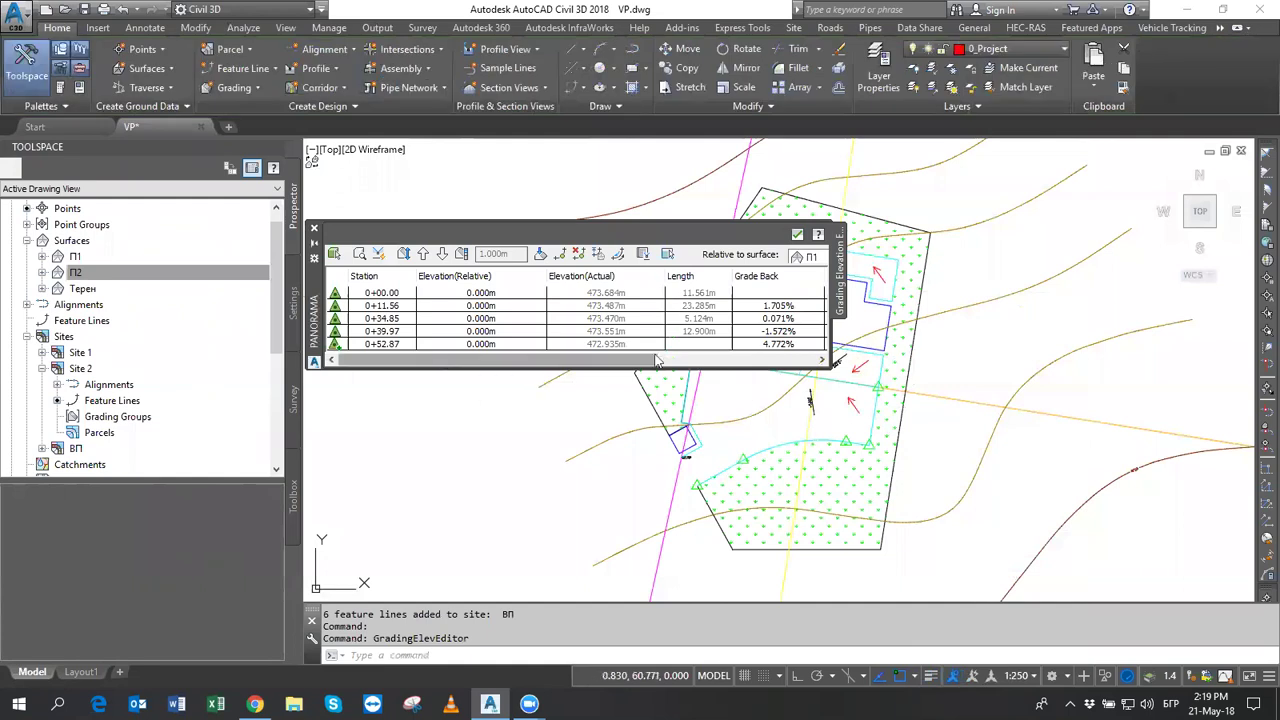
pyautogui.click(372, 293)
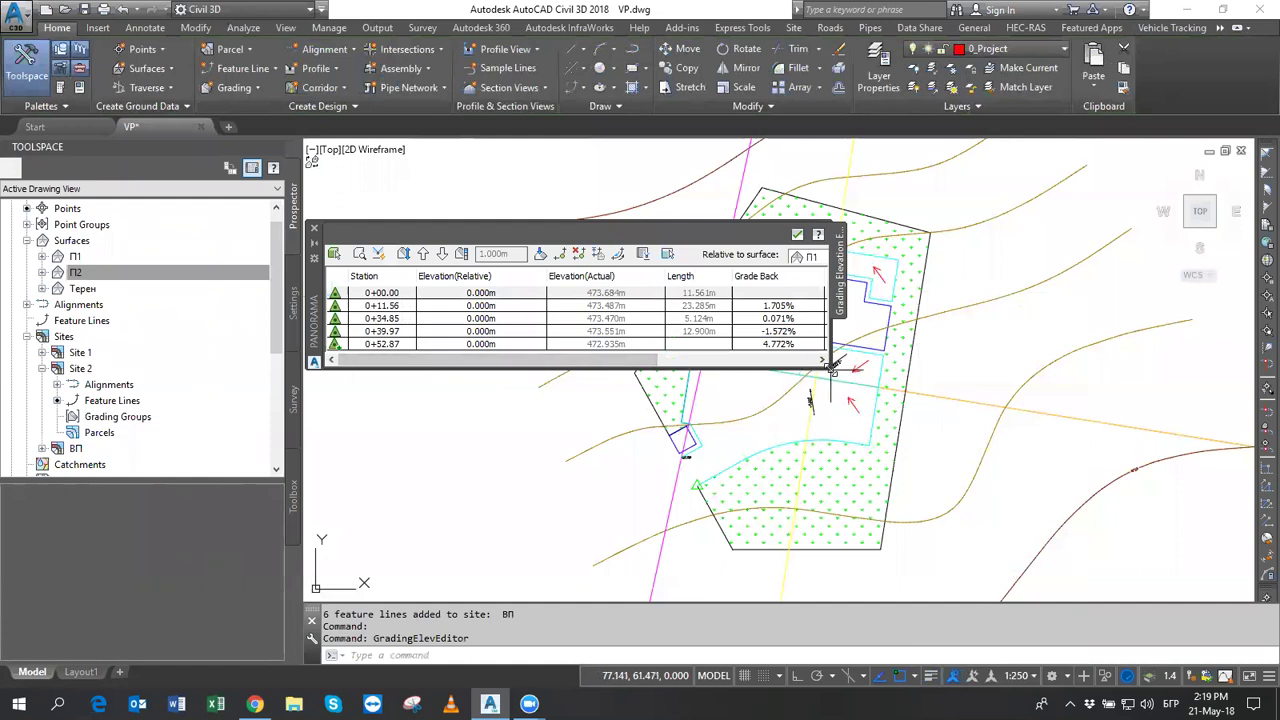
pyautogui.moveTo(830, 366); pyautogui.dragTo(1113, 428)
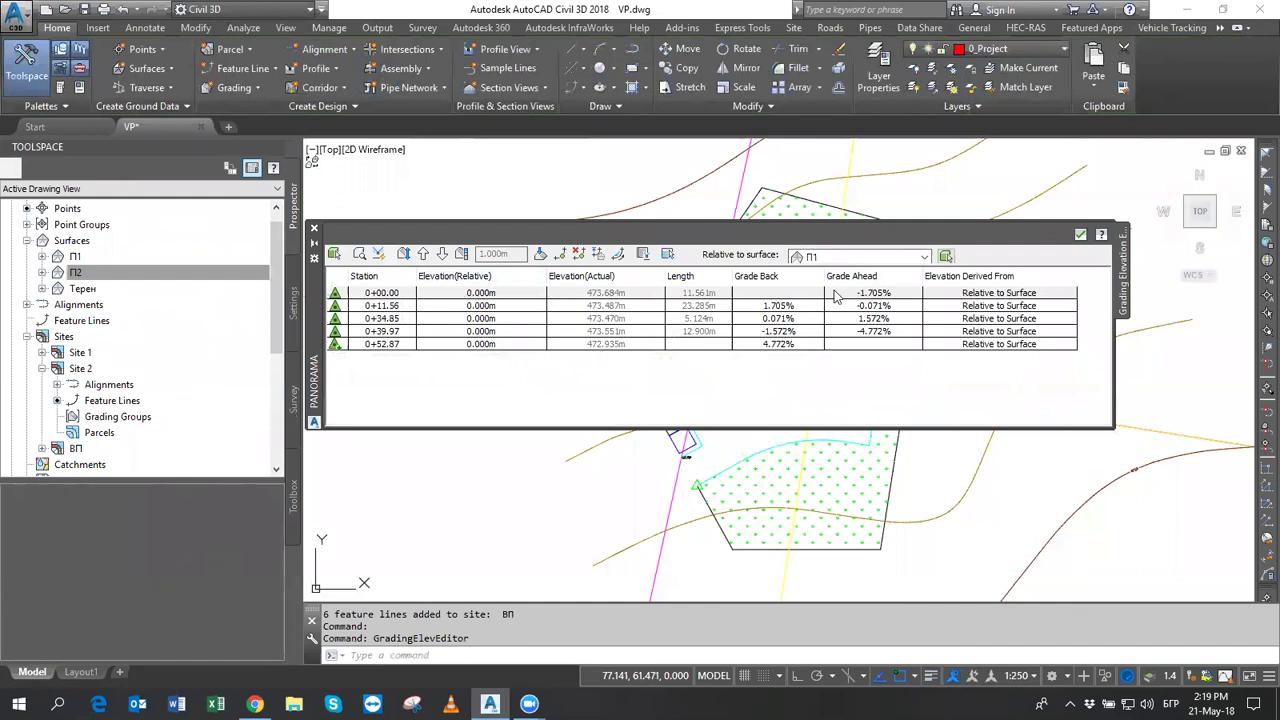
pyautogui.click(609, 294)
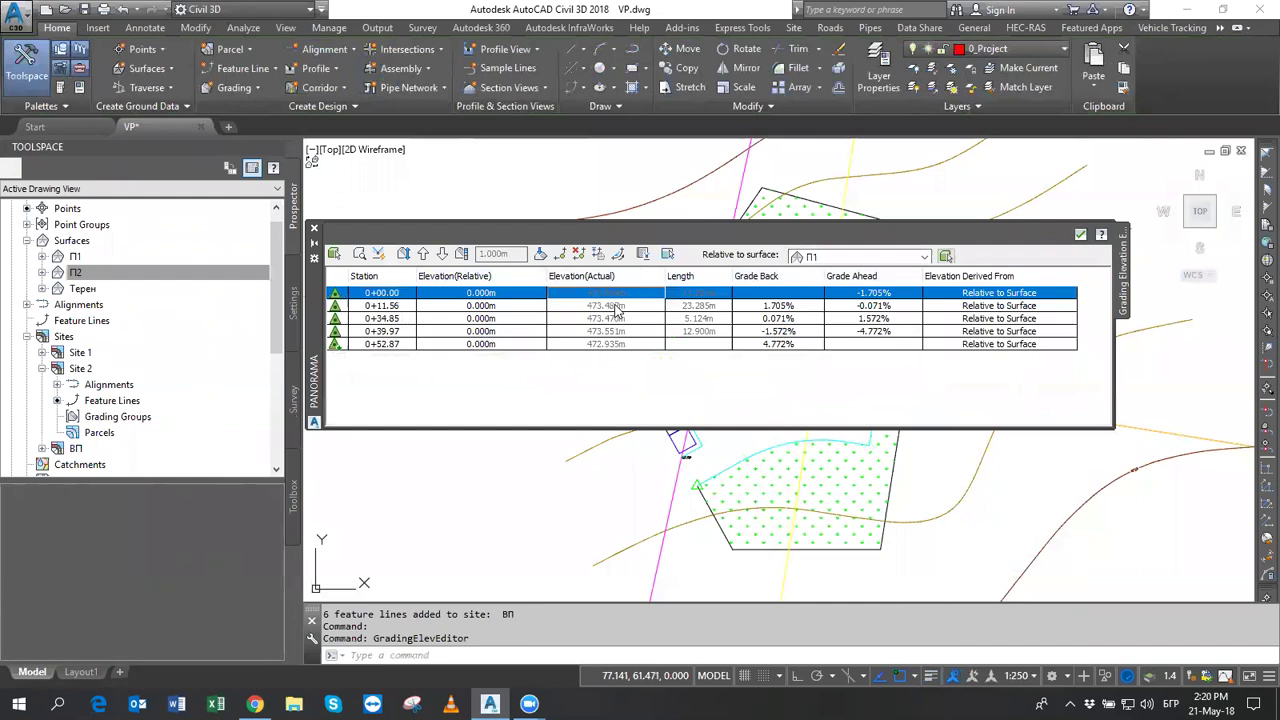
pyautogui.click(617, 306)
pyautogui.scroll(2, 720, 462)
pyautogui.scroll(2, 746, 472)
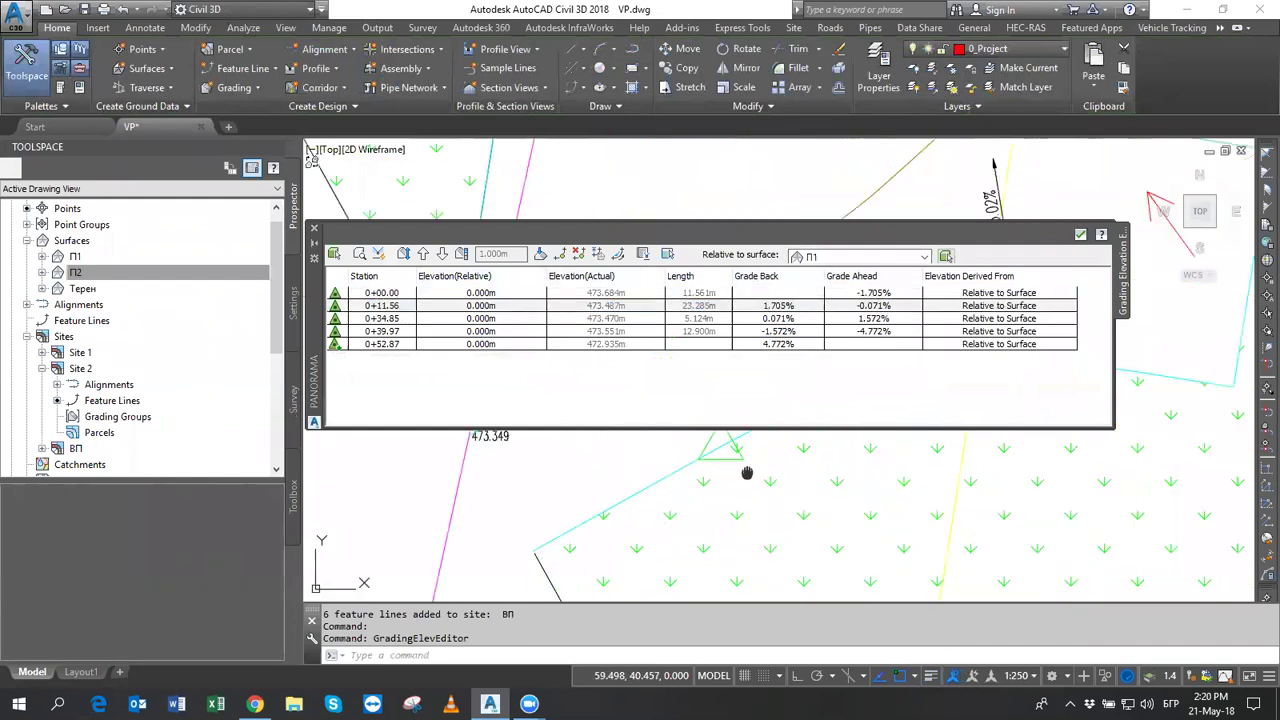
pyautogui.moveTo(746, 472); pyautogui.dragTo(760, 516, button='middle')
pyautogui.click(624, 295)
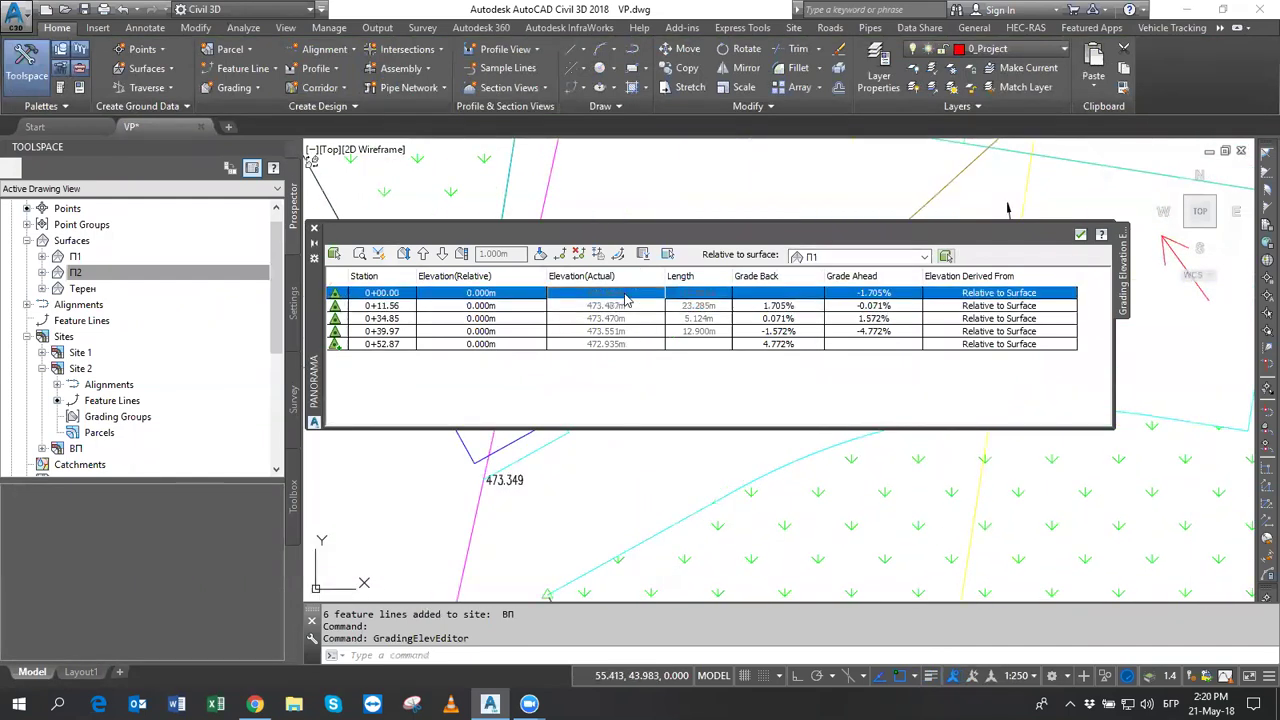
pyautogui.click(626, 305)
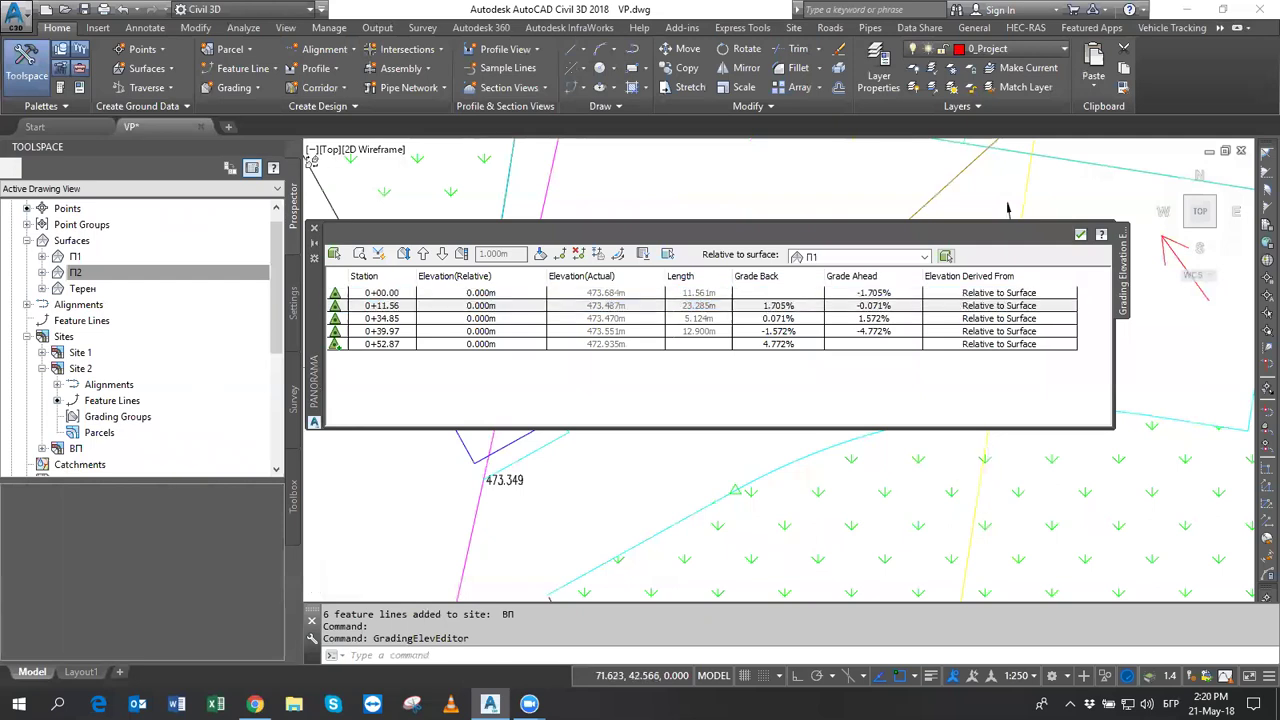
pyautogui.click(615, 318)
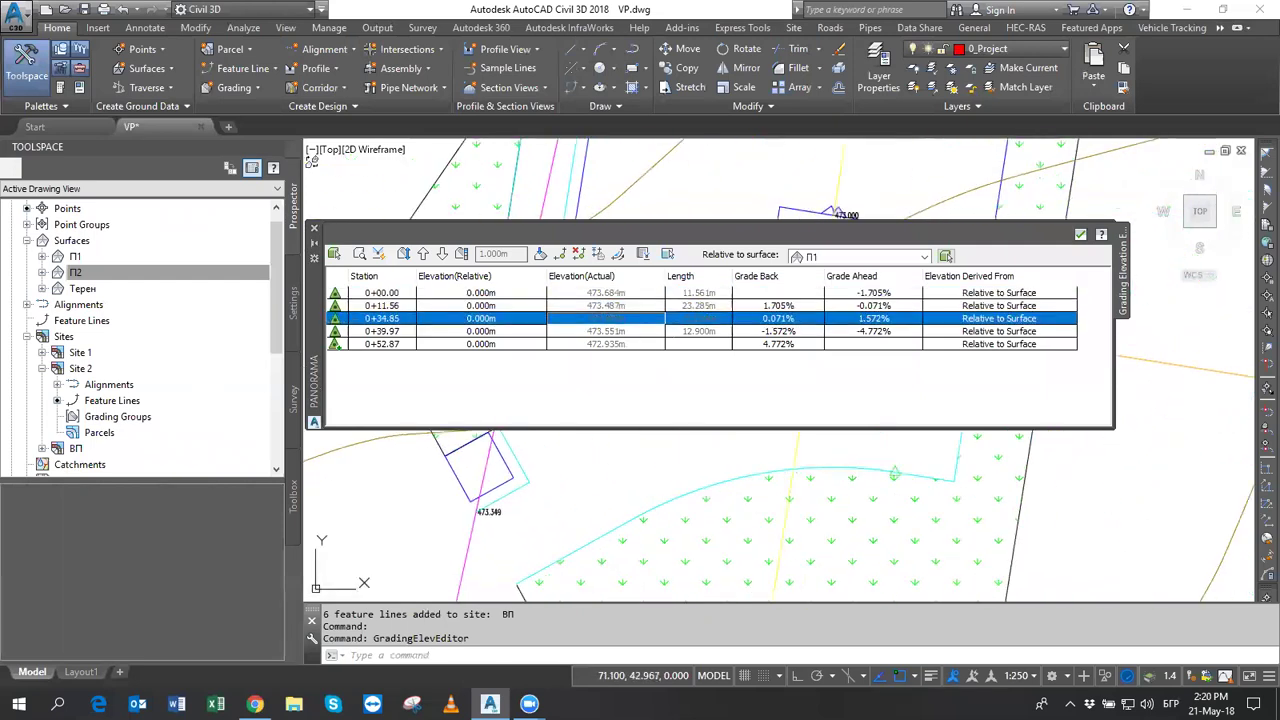
pyautogui.click(637, 331)
pyautogui.click(640, 344)
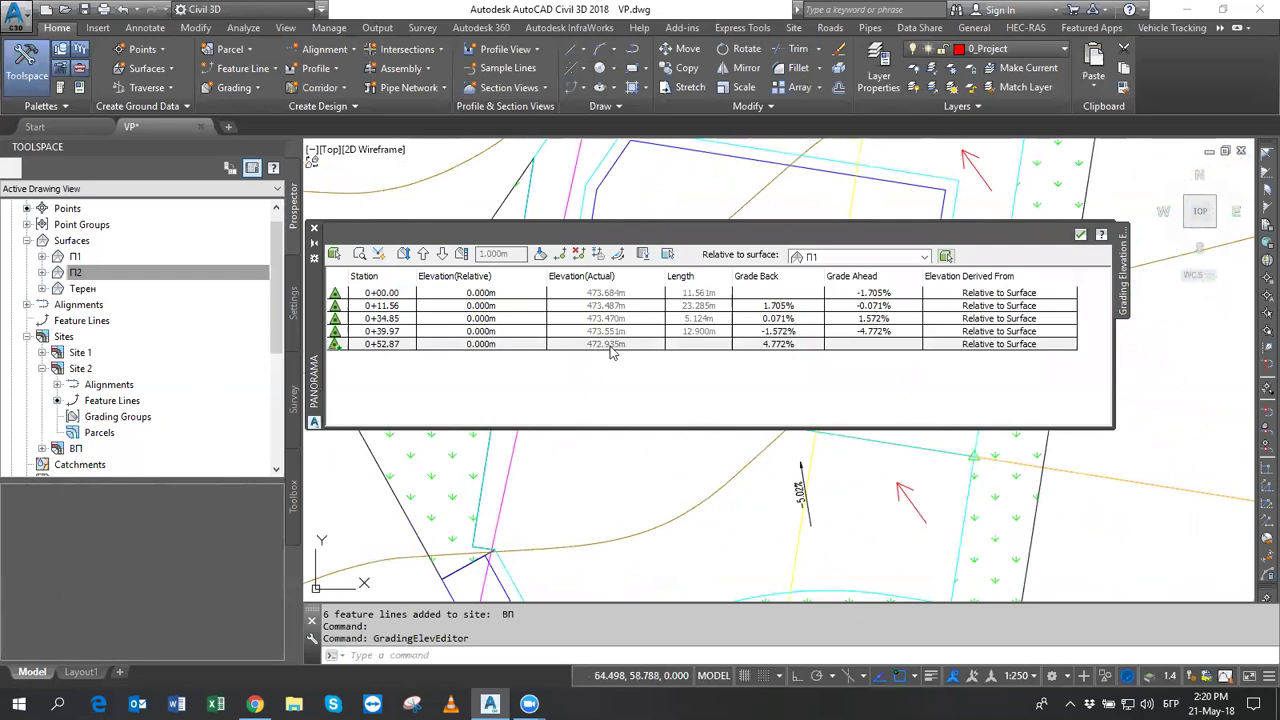
pyautogui.scroll(-2, 947, 506)
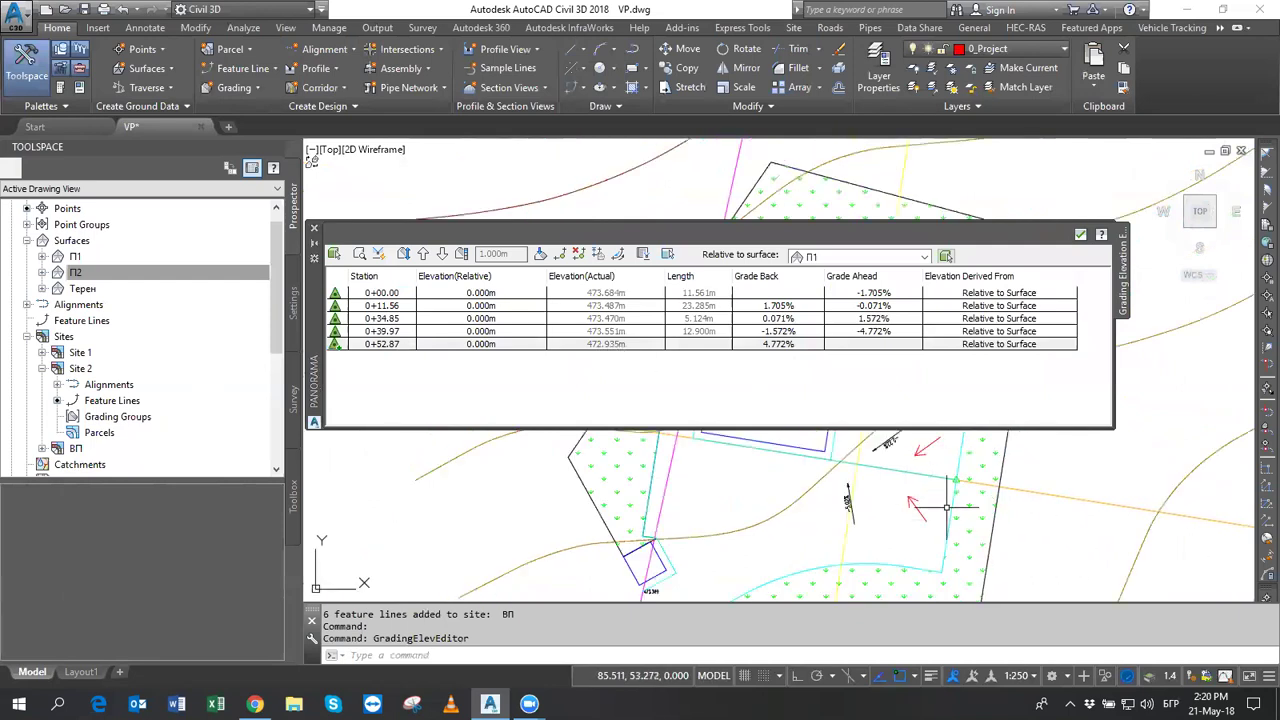
pyautogui.moveTo(833, 564); pyautogui.dragTo(888, 492, button='middle')
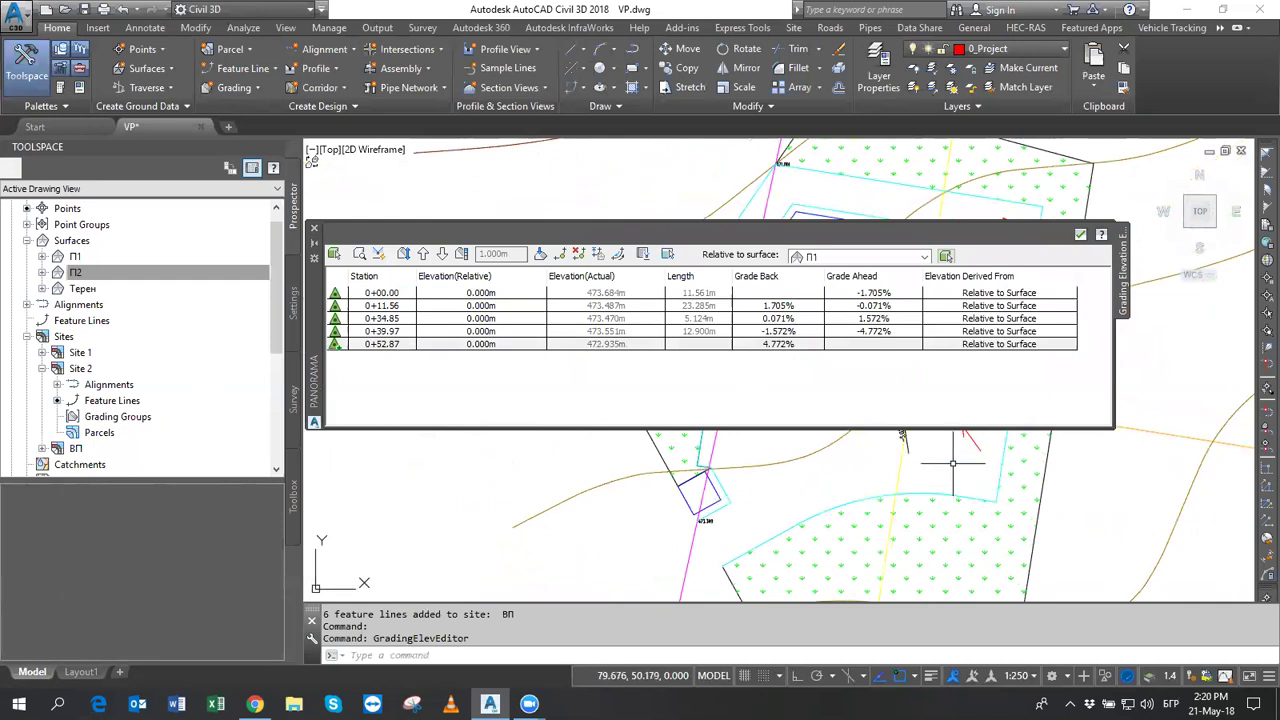
pyautogui.moveTo(859, 505); pyautogui.dragTo(835, 555, button='middle')
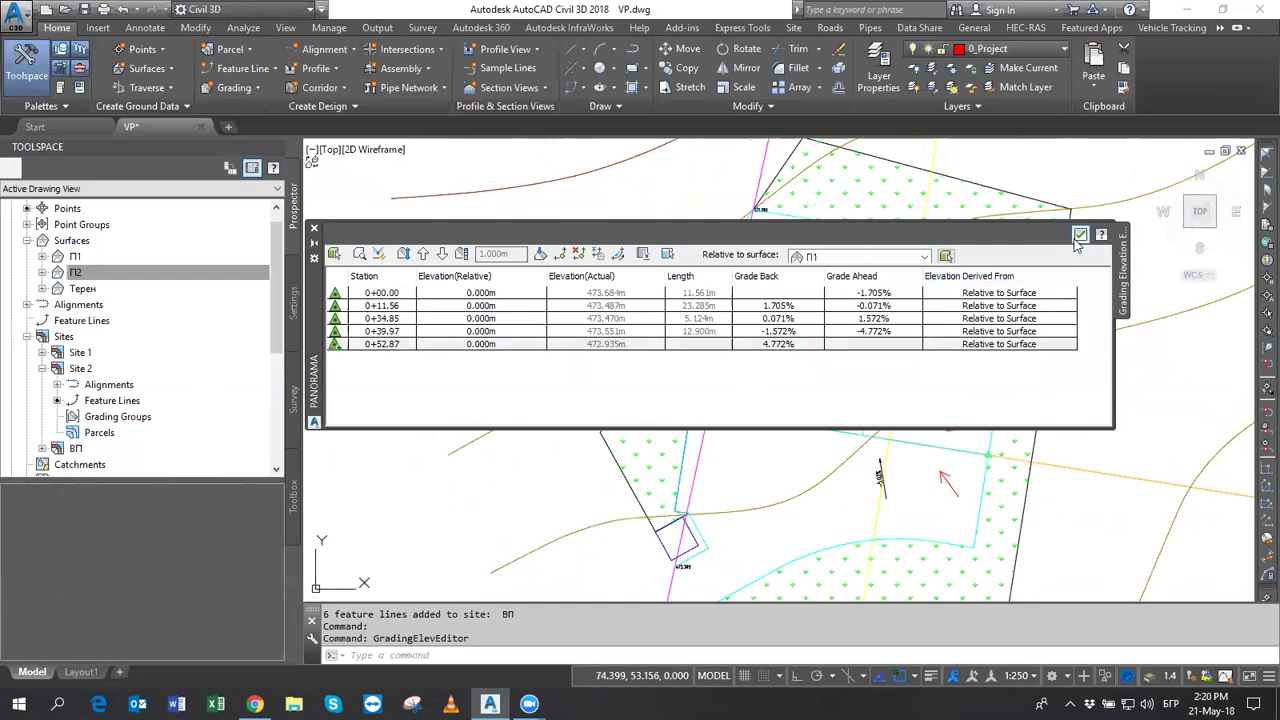
pyautogui.click(1079, 237)
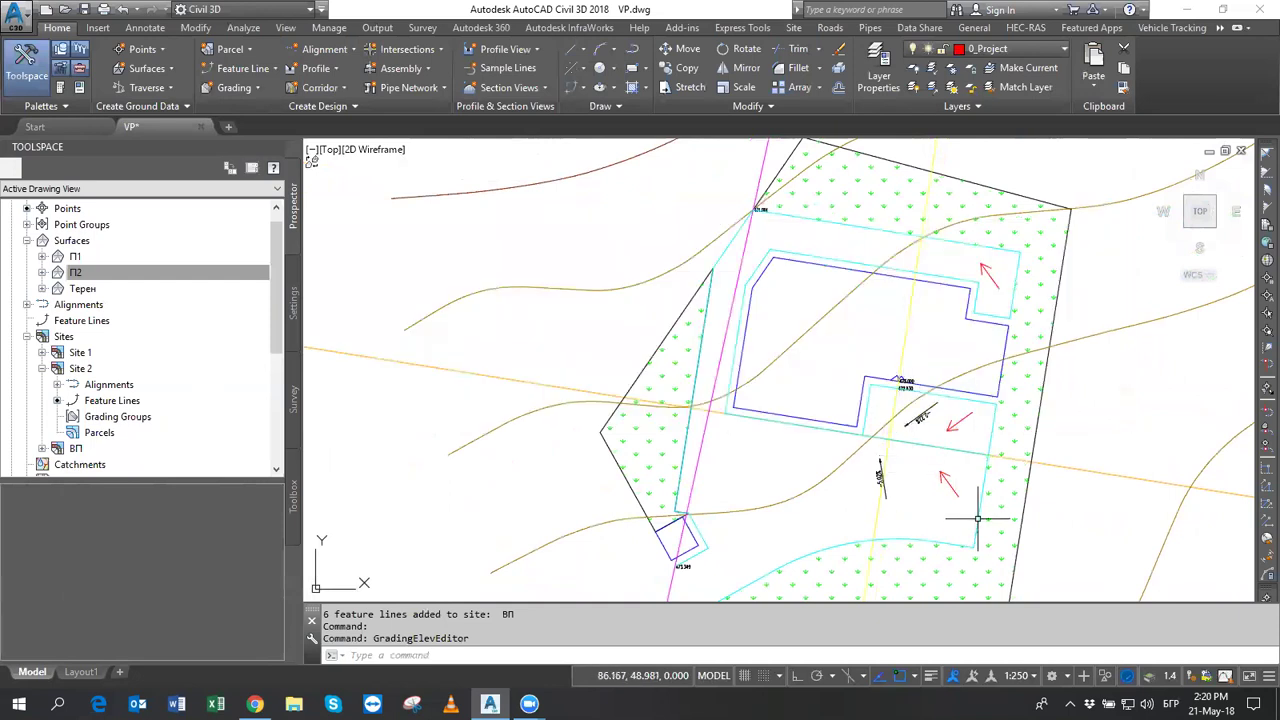
pyautogui.click(977, 519)
# Select all similar feature lines and add them to a surface as breaklines.
pyautogui.rightClick(926, 538)
pyautogui.click(981, 515)
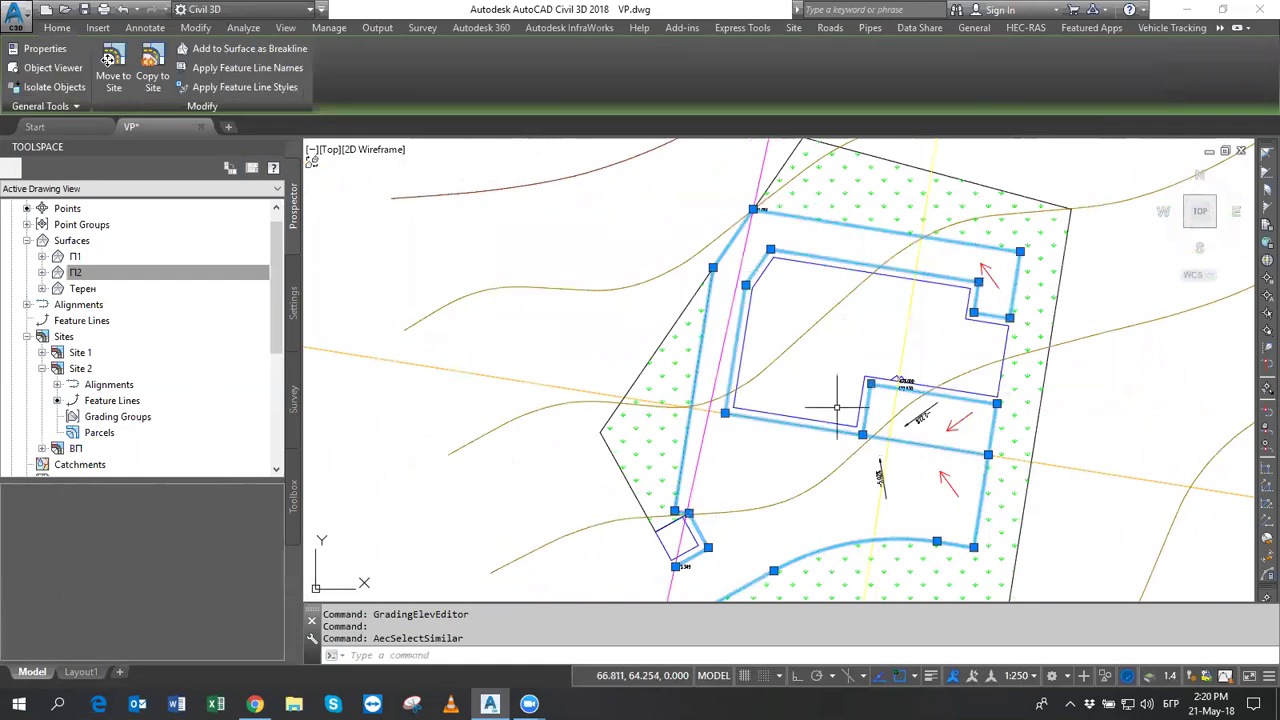
pyautogui.click(233, 50)
pyautogui.click(432, 228)
pyautogui.click(480, 236)
# Create a new TIN surface named Проект with style Проектна повърхнина as the target.
pyautogui.click(617, 227)
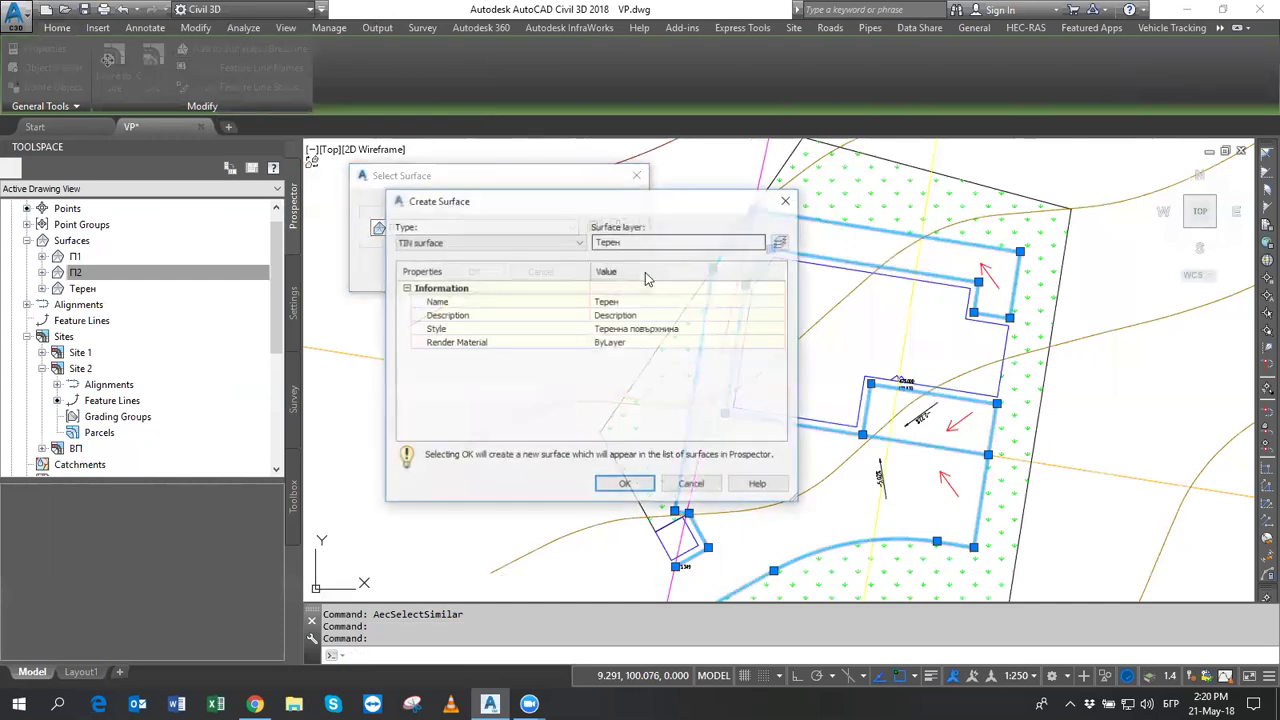
pyautogui.click(659, 300)
pyautogui.write('Проект')
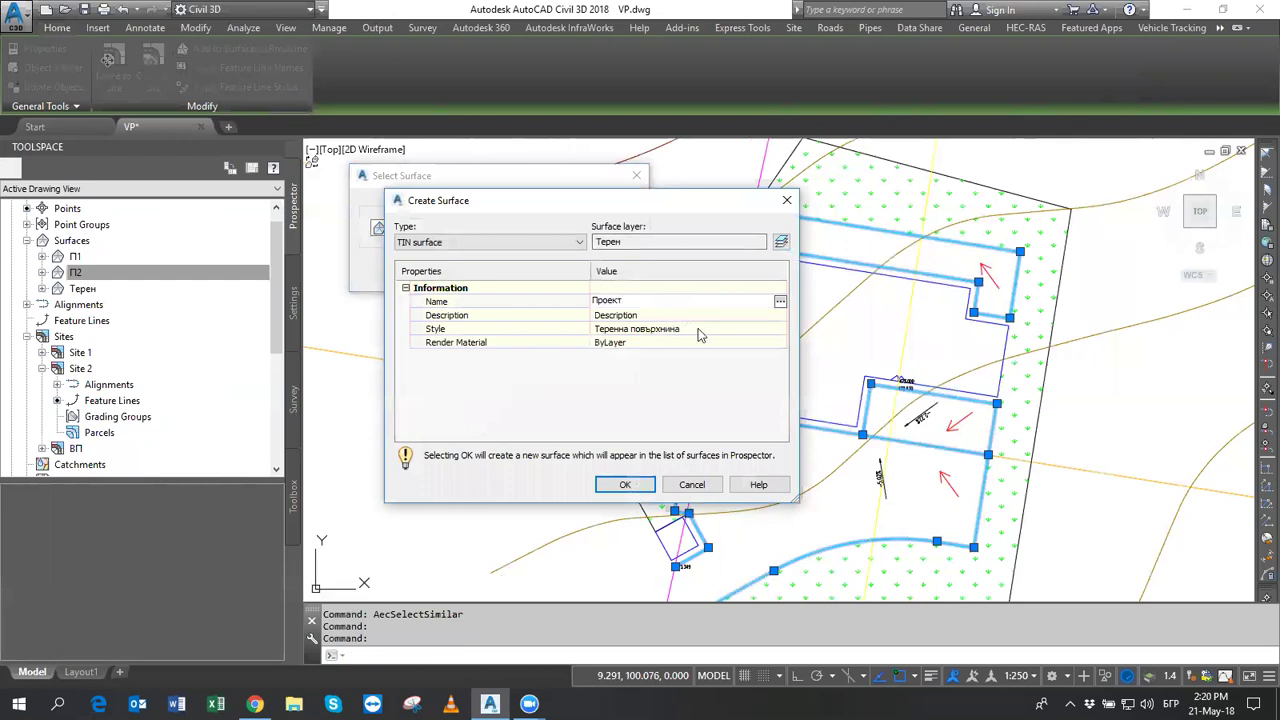
pyautogui.click(700, 333)
pyautogui.click(781, 333)
pyautogui.click(950, 288)
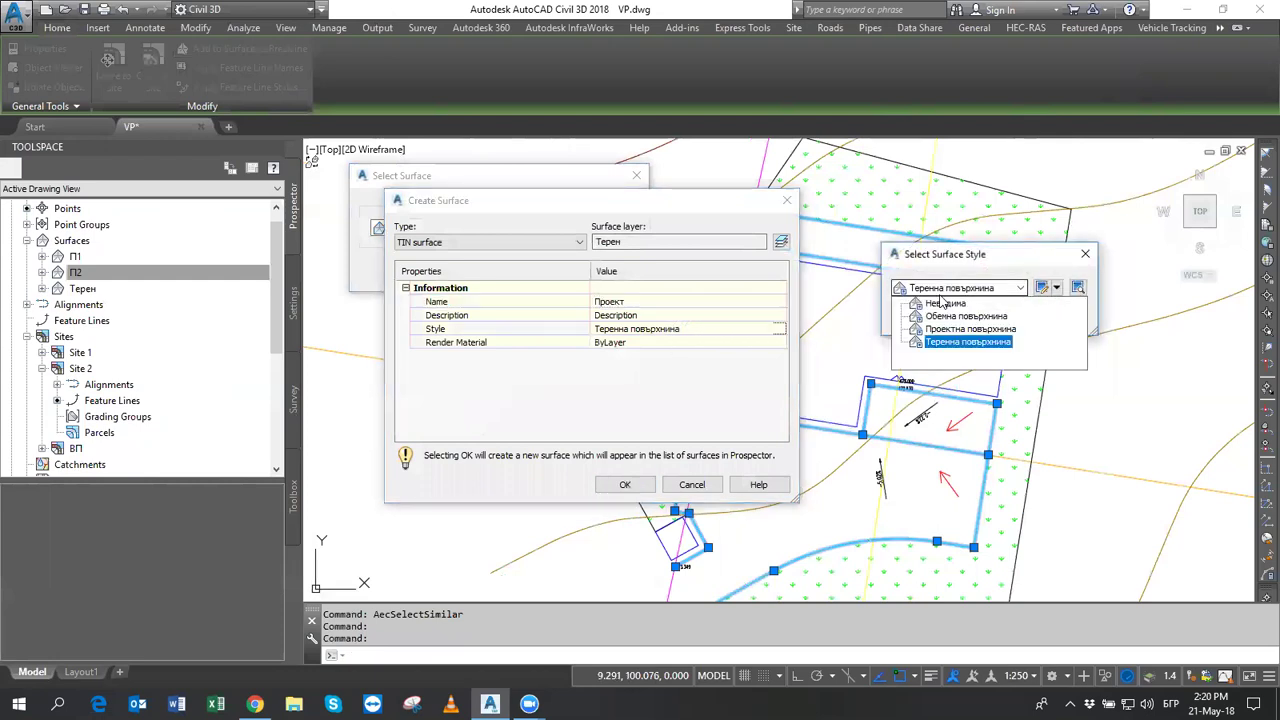
pyautogui.click(935, 326)
pyautogui.click(933, 318)
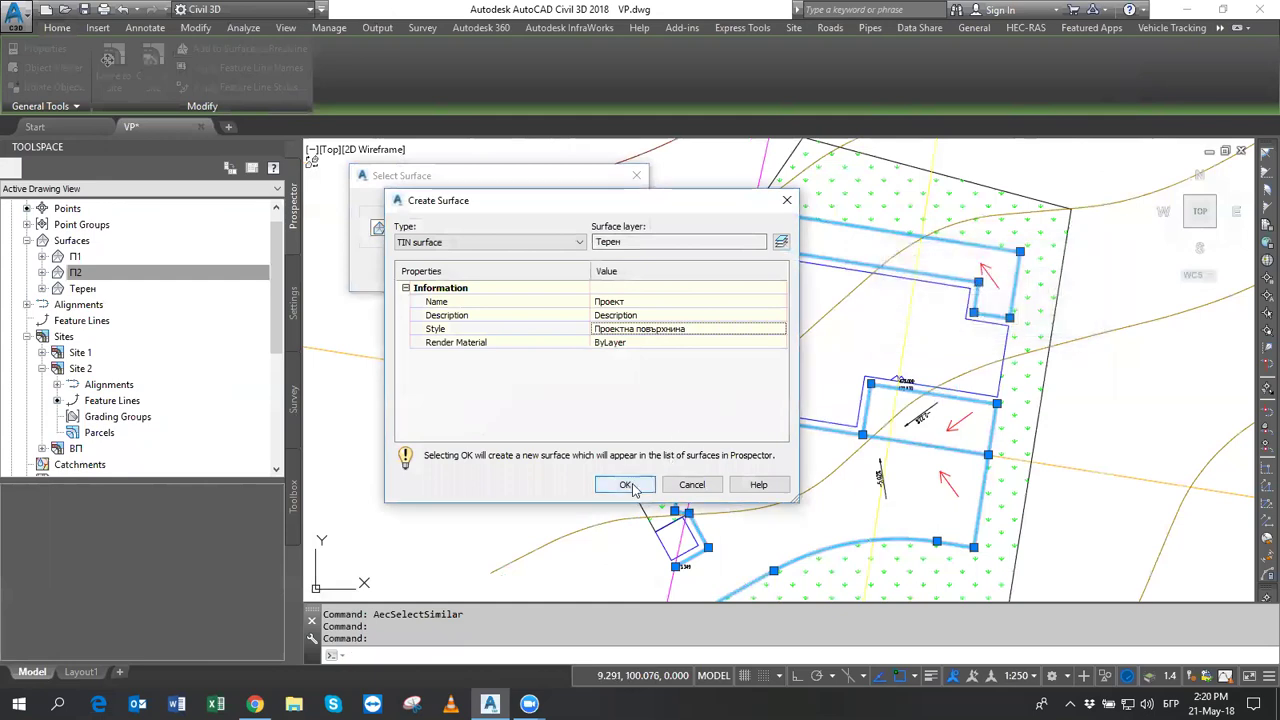
pyautogui.click(624, 484)
pyautogui.click(474, 272)
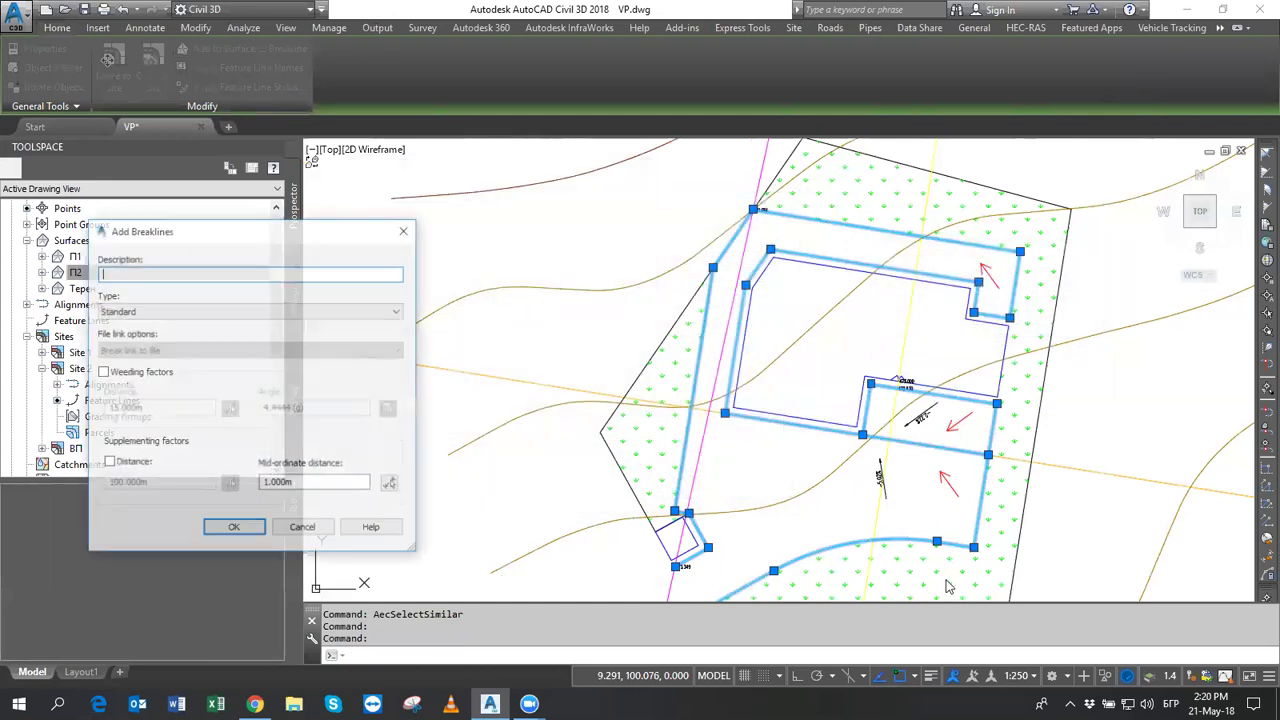
# Add the feature lines as Standard breaklines with mid-ordinate distance 0.1, then clear the selection.
pyautogui.moveTo(292, 483); pyautogui.dragTo(245, 490)
pyautogui.write('0.1')
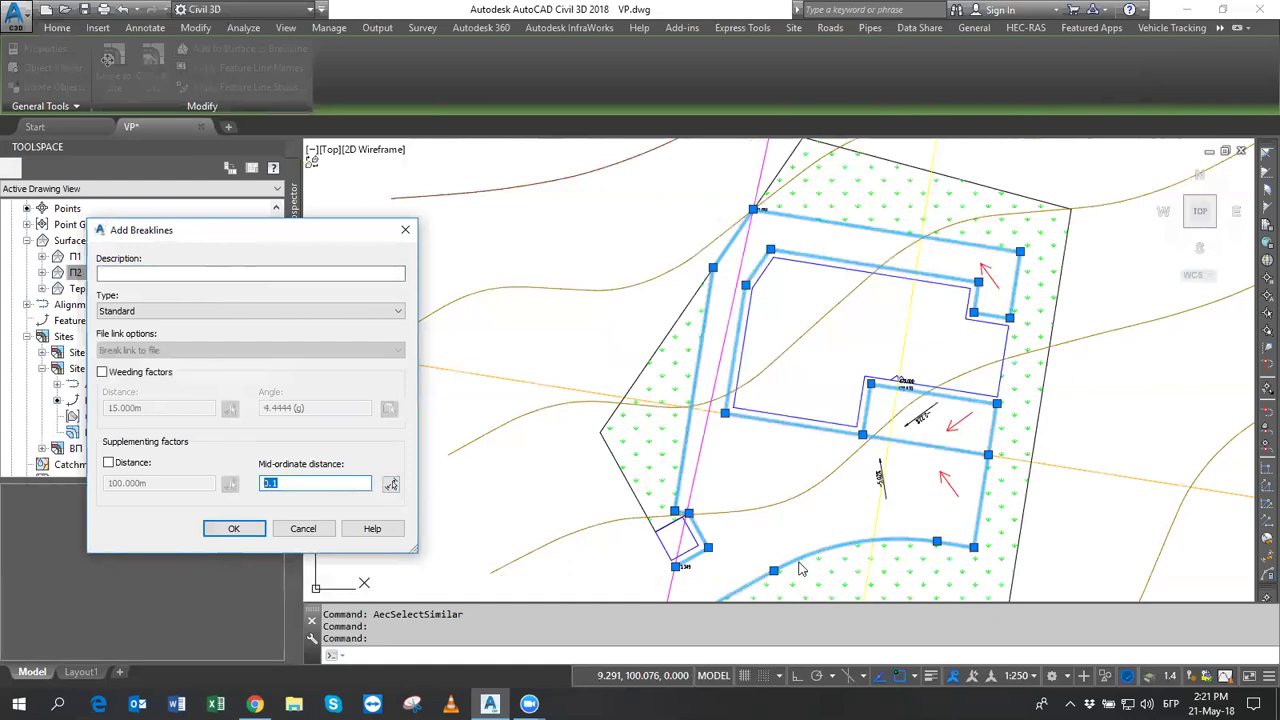
pyautogui.click(281, 483)
pyautogui.click(234, 529)
pyautogui.moveTo(838, 550); pyautogui.dragTo(790, 468, button='middle')
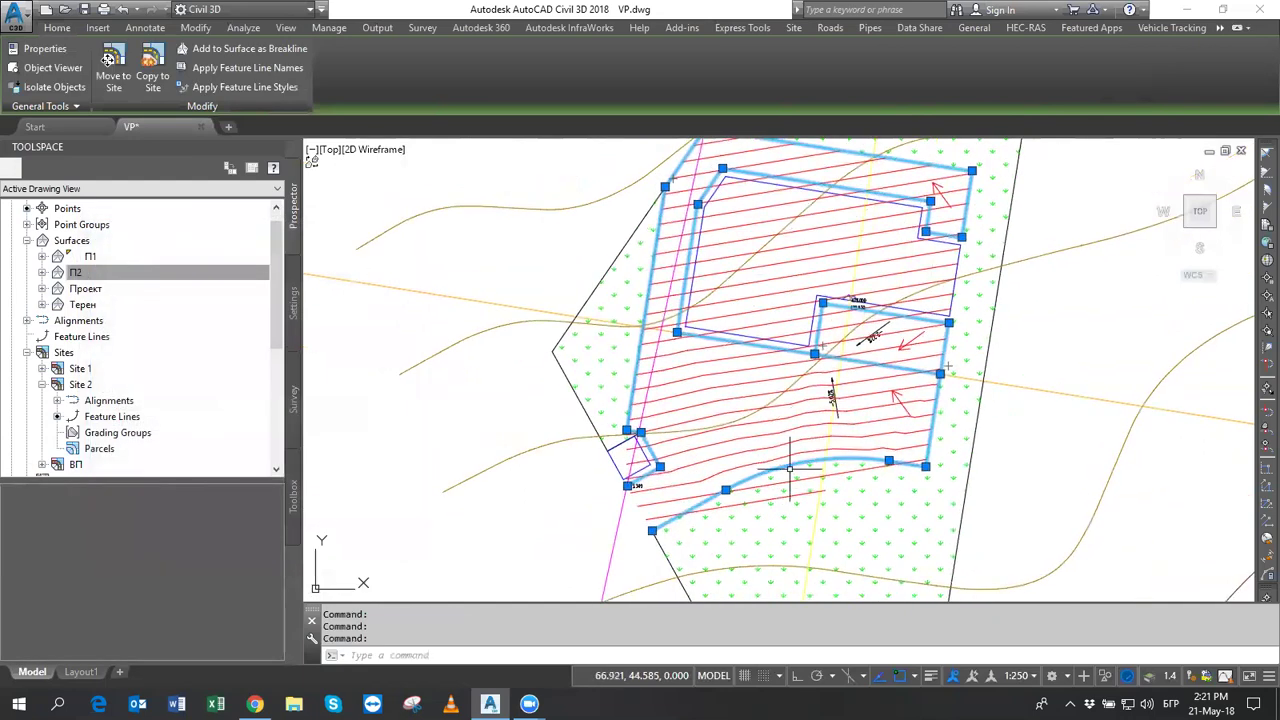
pyautogui.press('Escape')
pyautogui.press('Escape')
# Turn on Triangles display in the Проект surface's style.
pyautogui.click(737, 438)
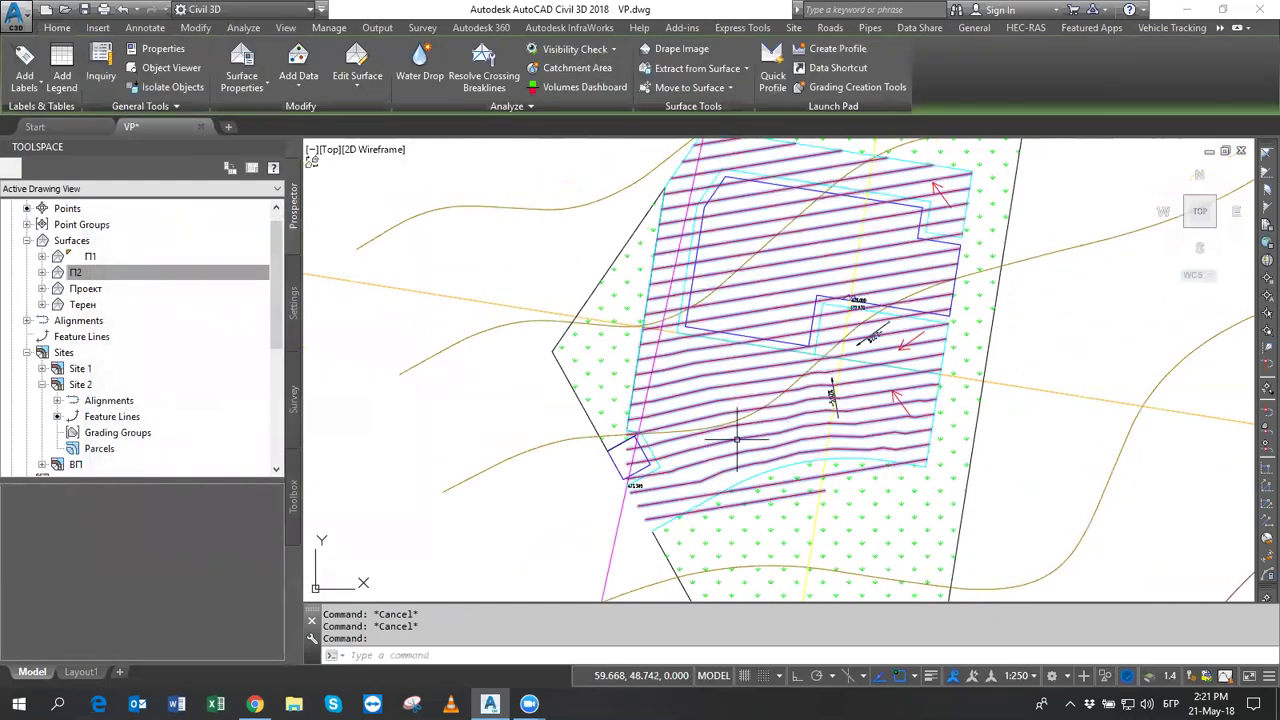
pyautogui.rightClick(755, 421)
pyautogui.click(833, 610)
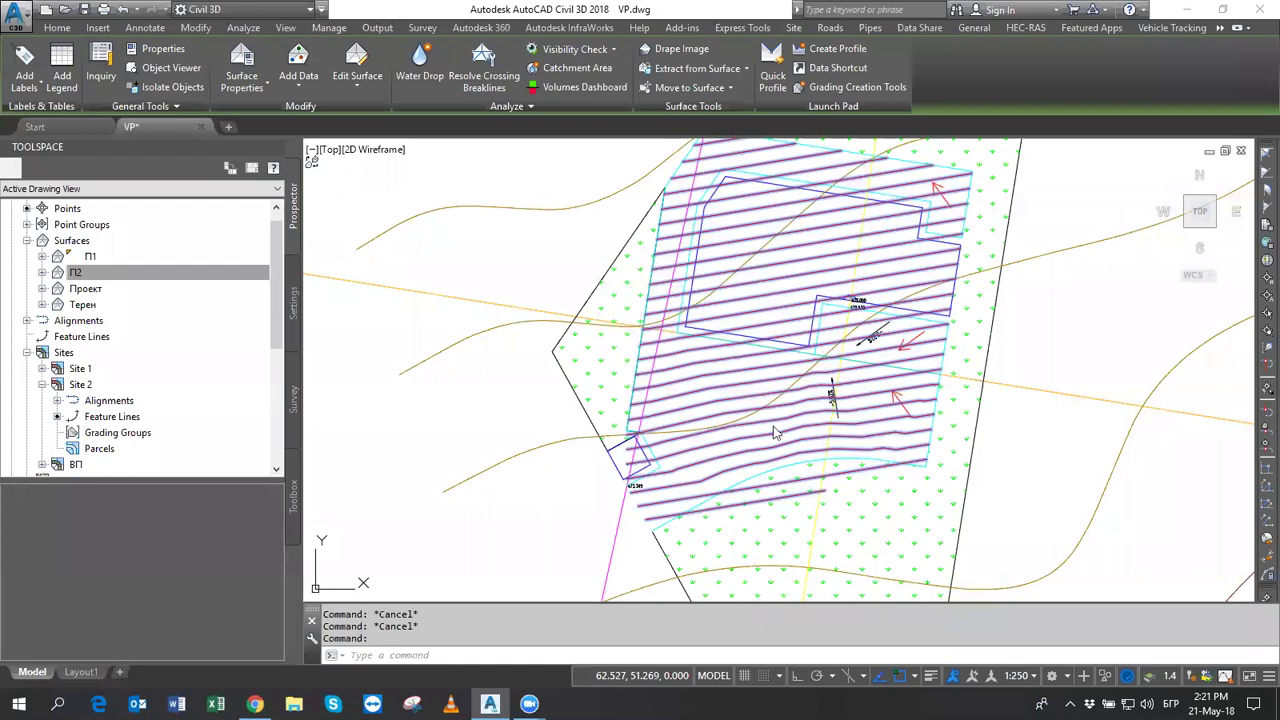
pyautogui.click(279, 334)
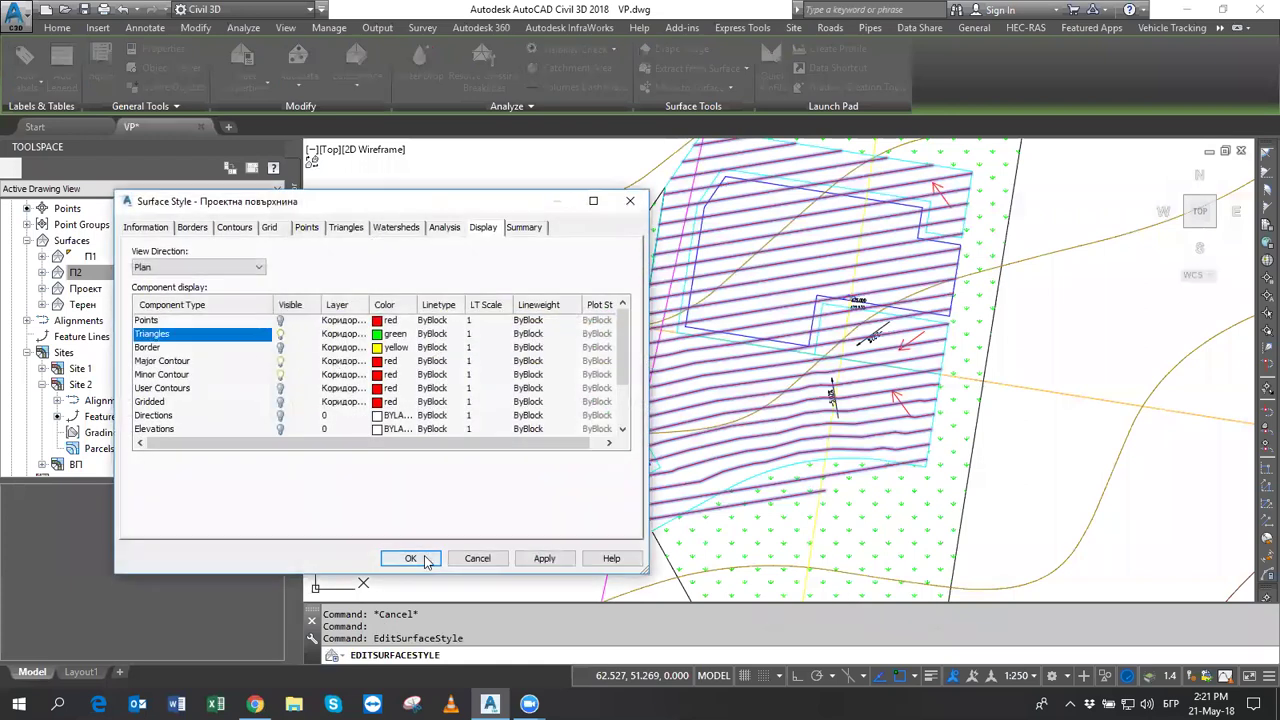
pyautogui.click(412, 558)
# Zoom and pan along the surface edge to inspect the curved lower feature line.
pyautogui.scroll(2, 790, 468)
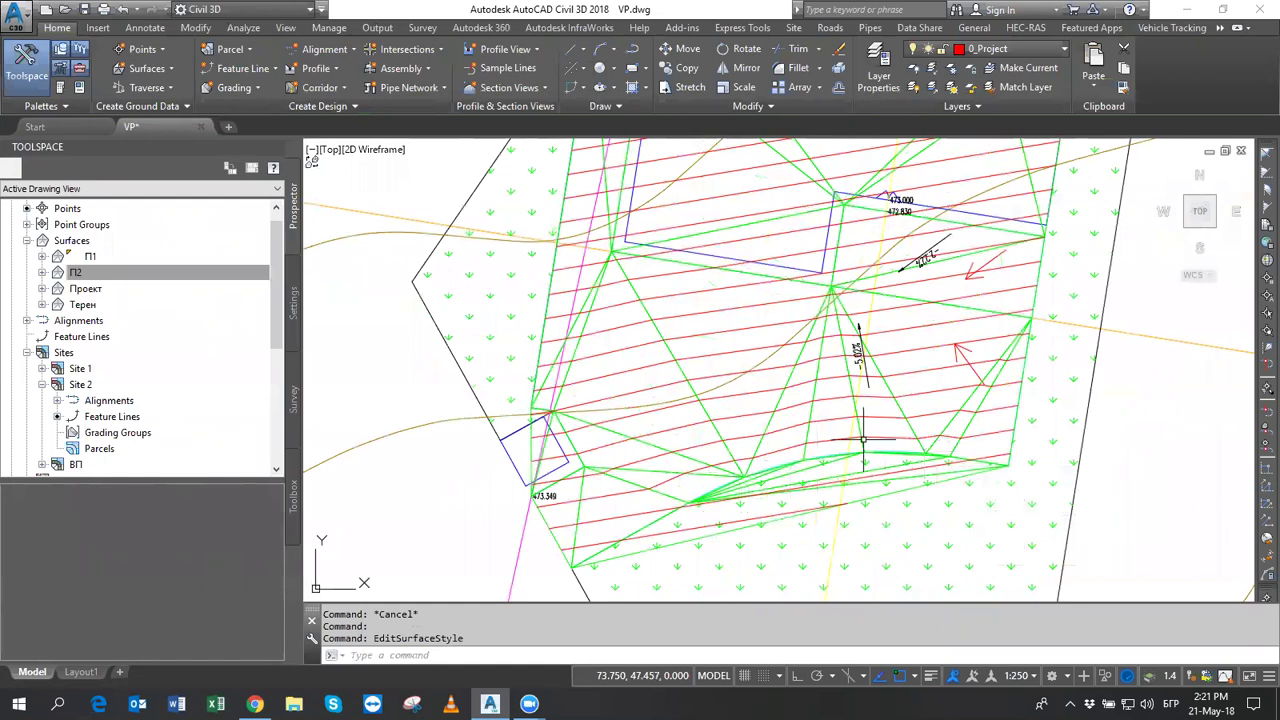
pyautogui.scroll(3, 866, 450)
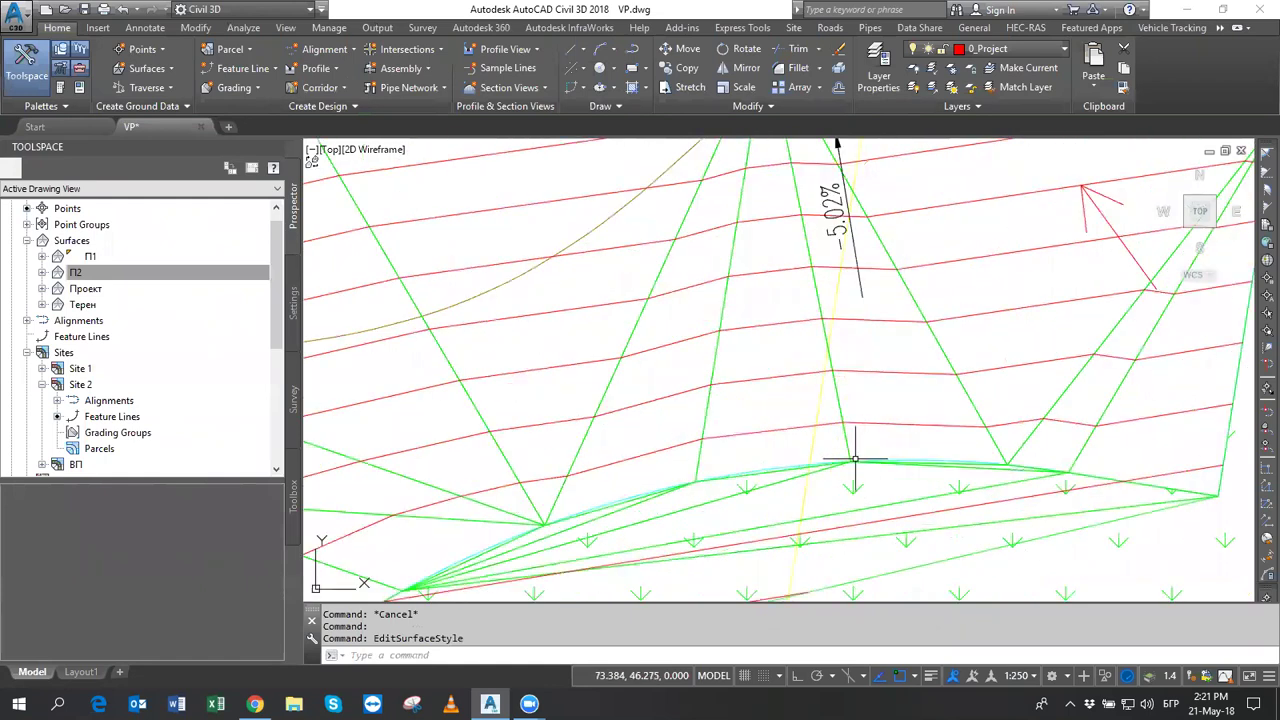
pyautogui.moveTo(861, 450); pyautogui.dragTo(899, 394, button='middle')
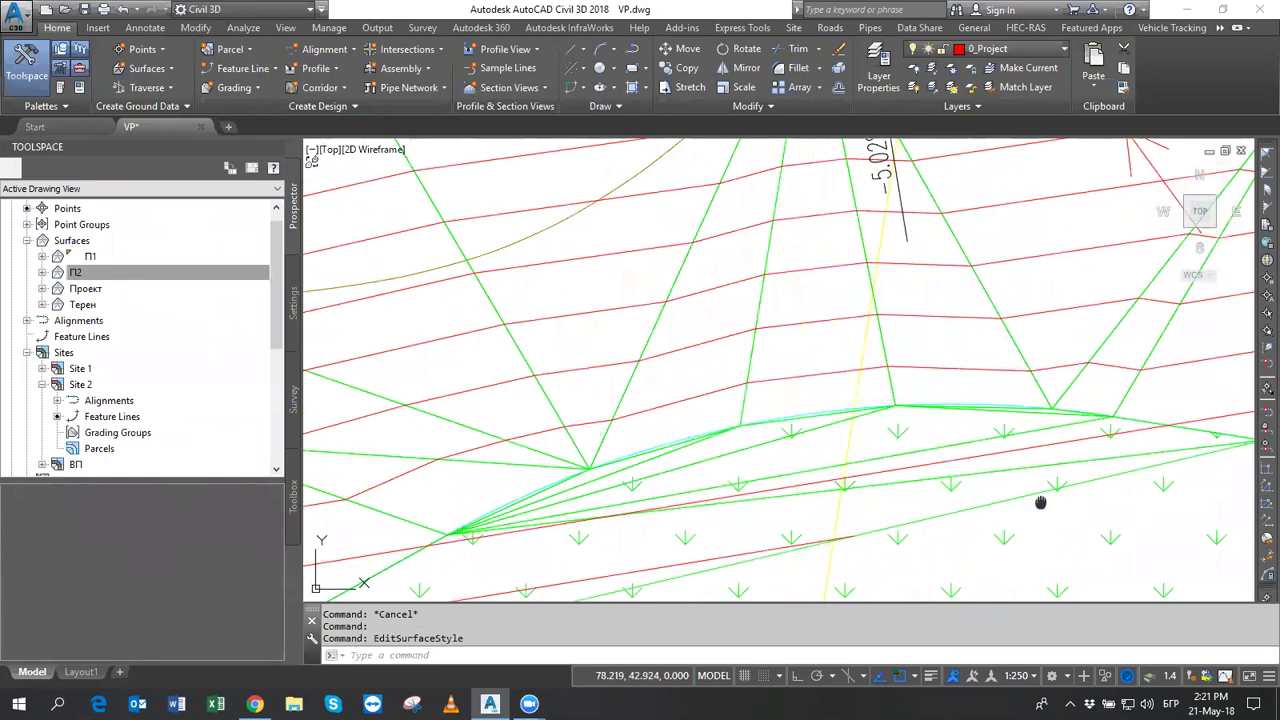
pyautogui.moveTo(1040, 503); pyautogui.dragTo(1014, 457, button='middle')
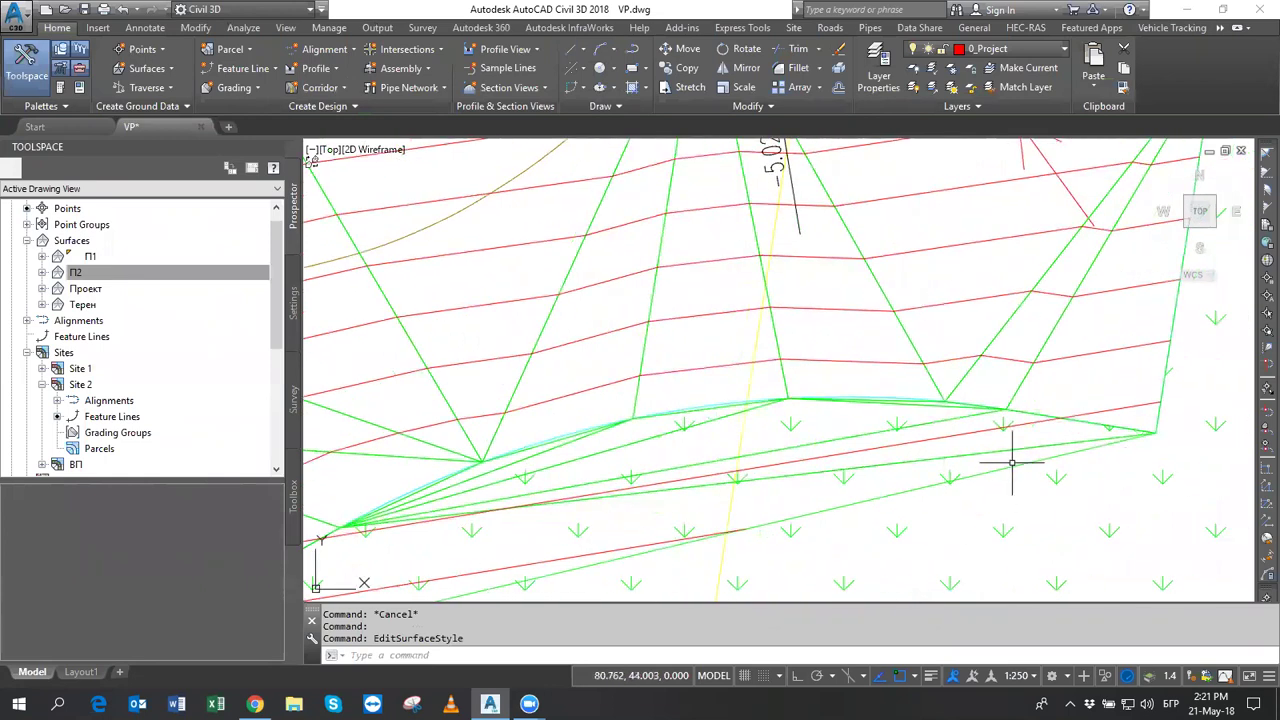
pyautogui.click(886, 399)
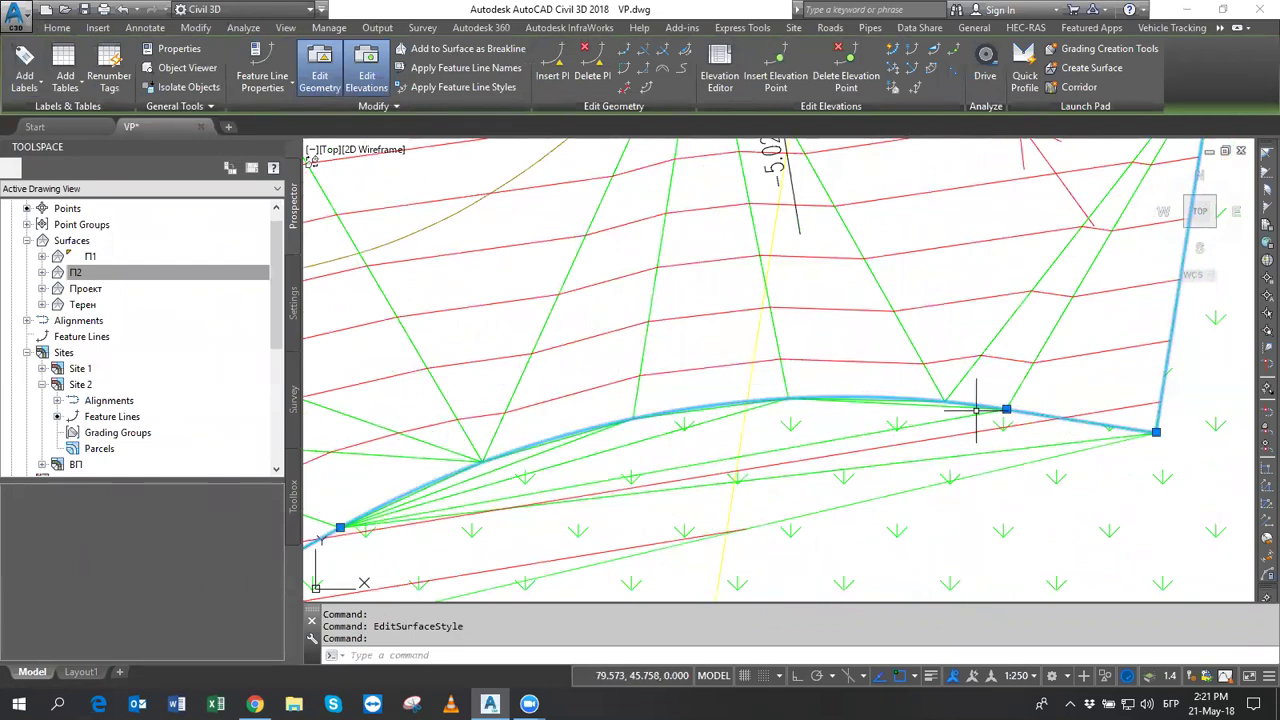
pyautogui.scroll(-2, 443, 434)
pyautogui.scroll(2, 480, 434)
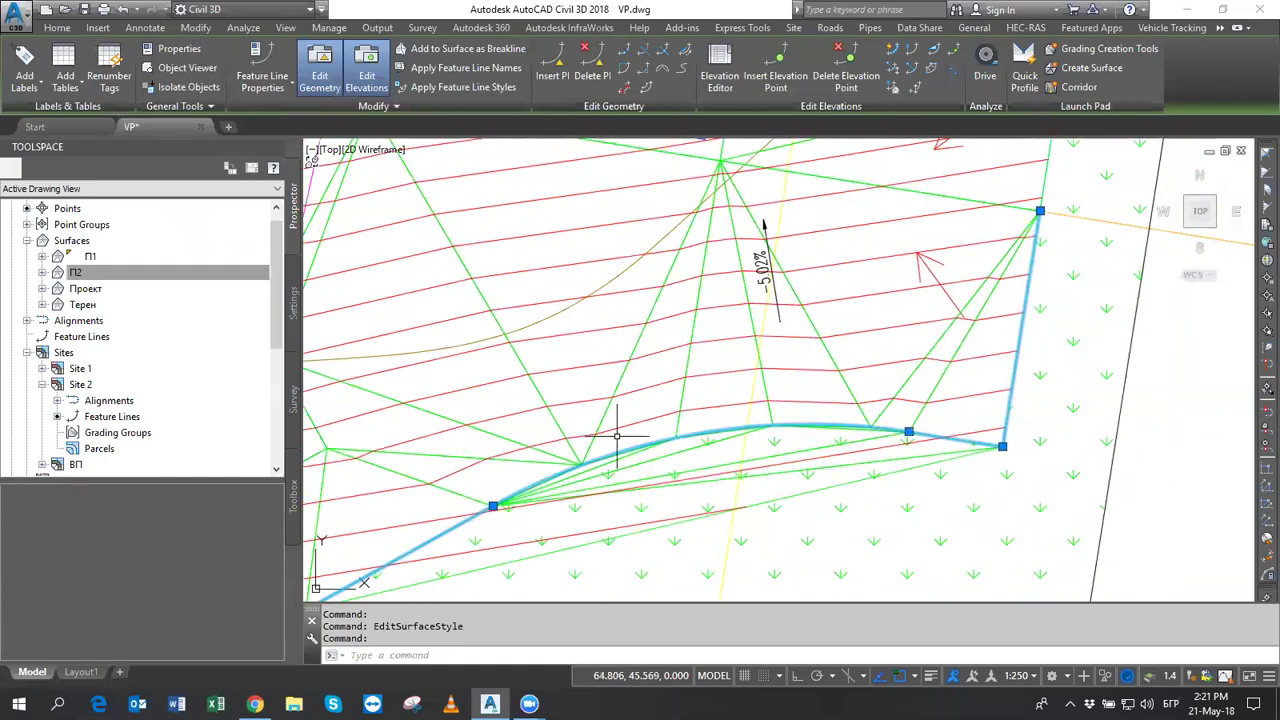
pyautogui.moveTo(742, 270); pyautogui.dragTo(744, 302, button='middle')
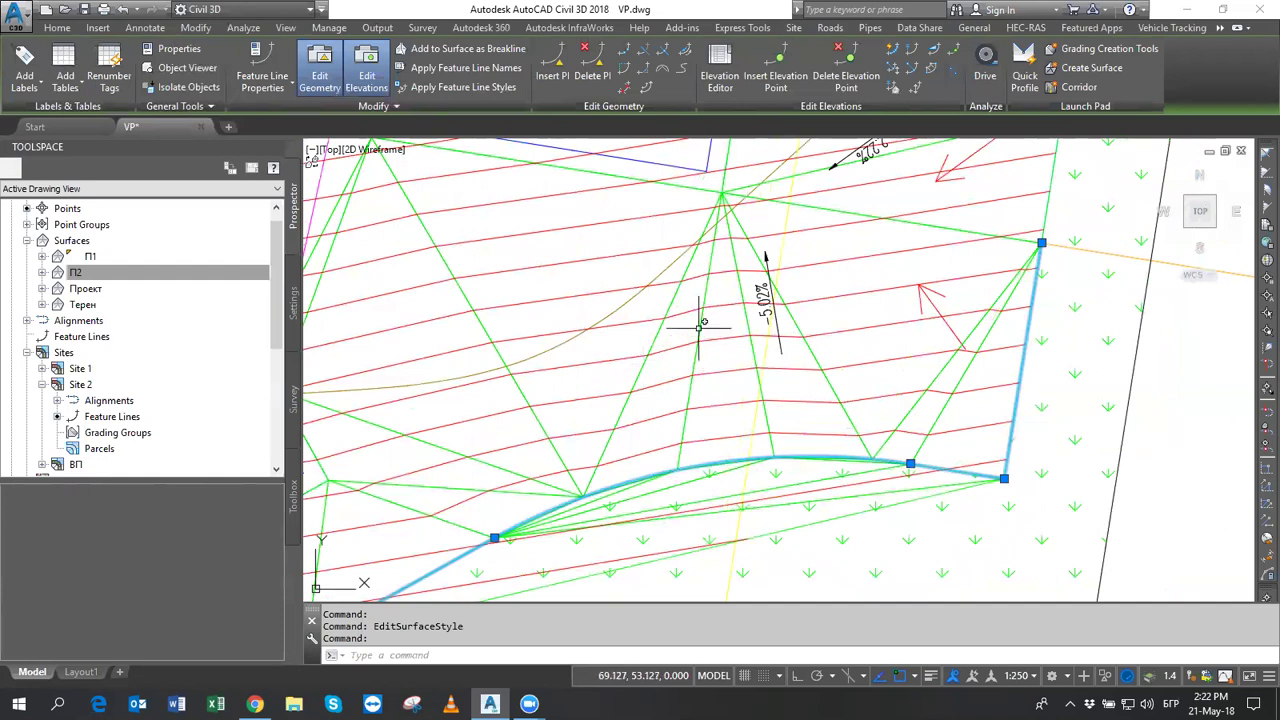
pyautogui.scroll(-1, 719, 358)
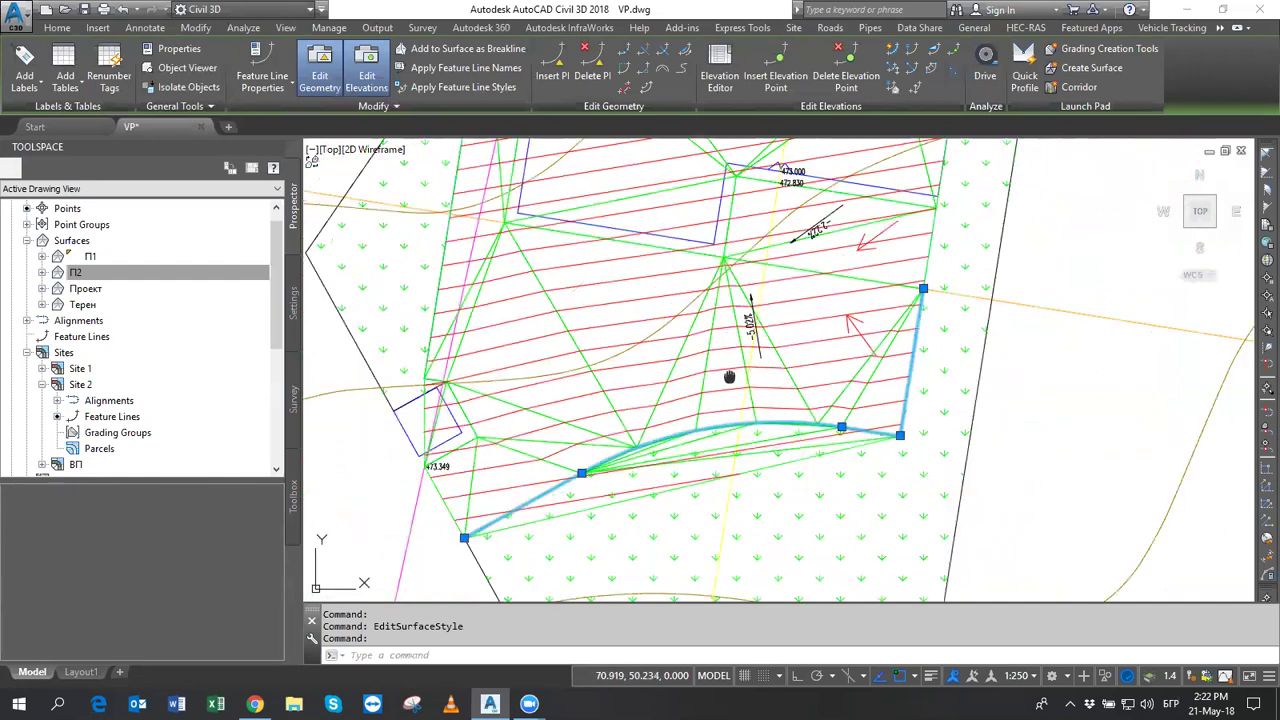
pyautogui.scroll(-1, 651, 370)
pyautogui.click(90, 257)
pyautogui.rightClick(93, 260)
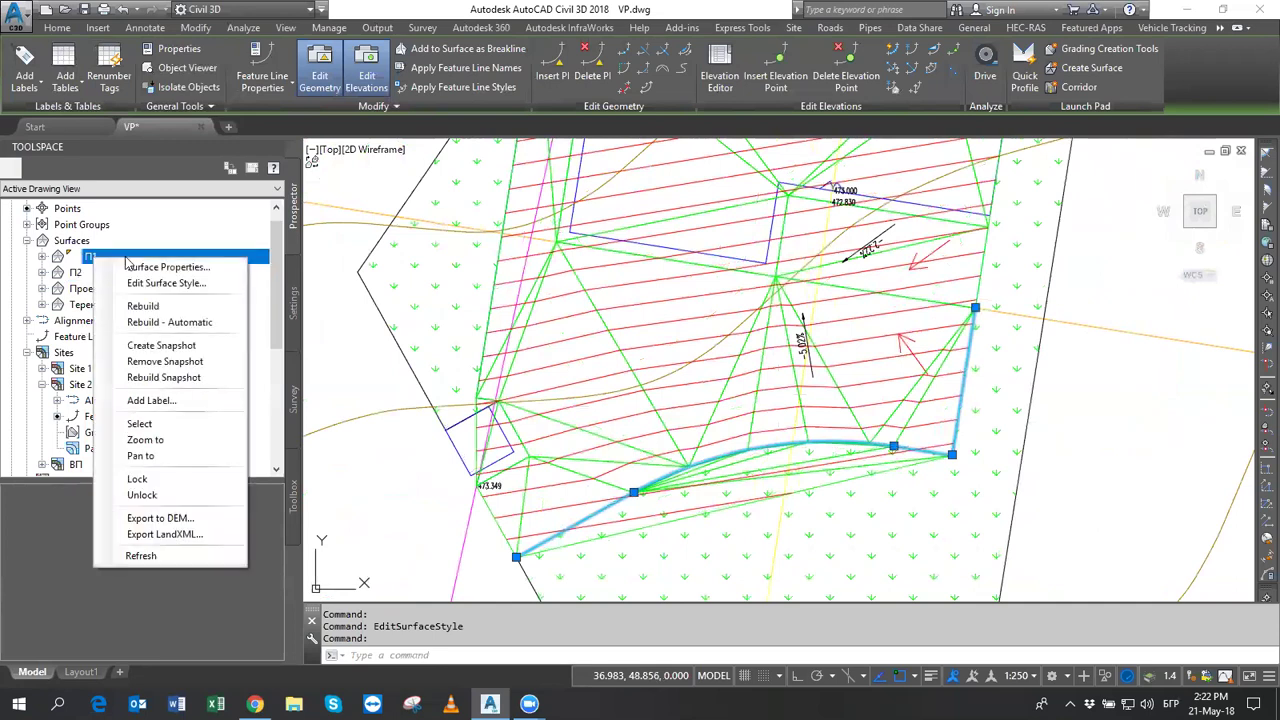
pyautogui.click(150, 268)
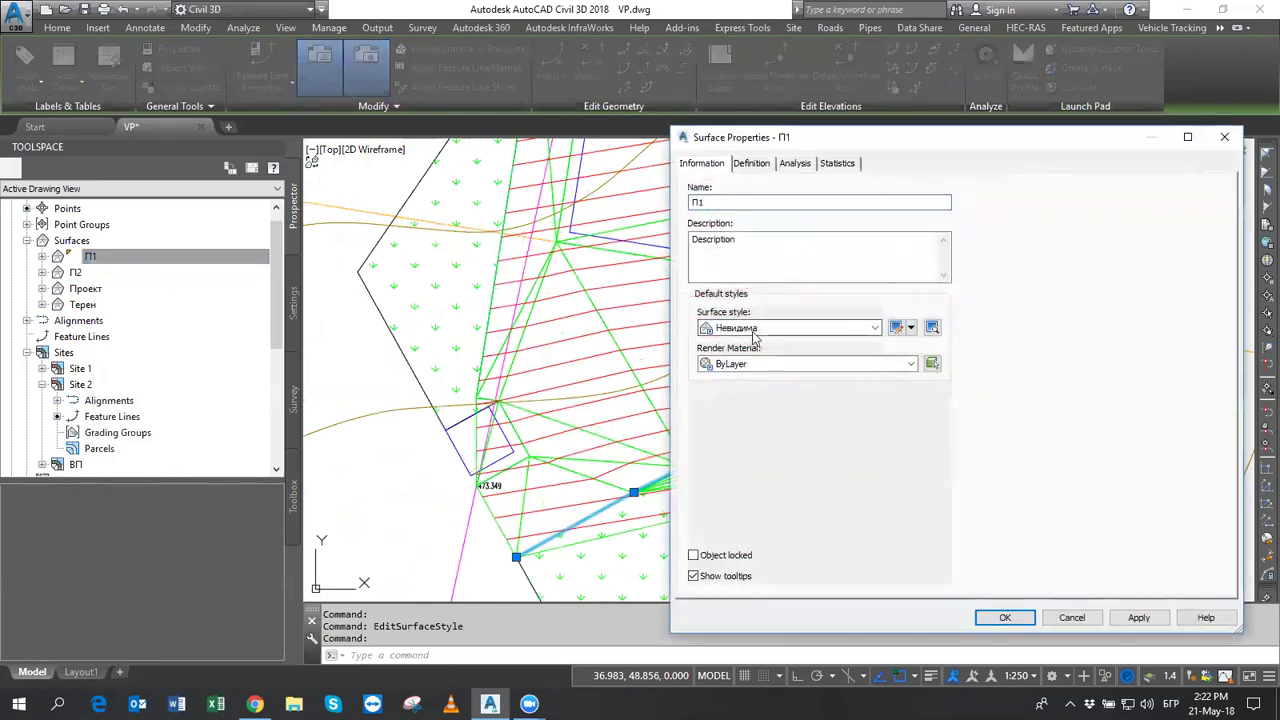
pyautogui.click(790, 327)
pyautogui.click(760, 369)
pyautogui.click(1005, 617)
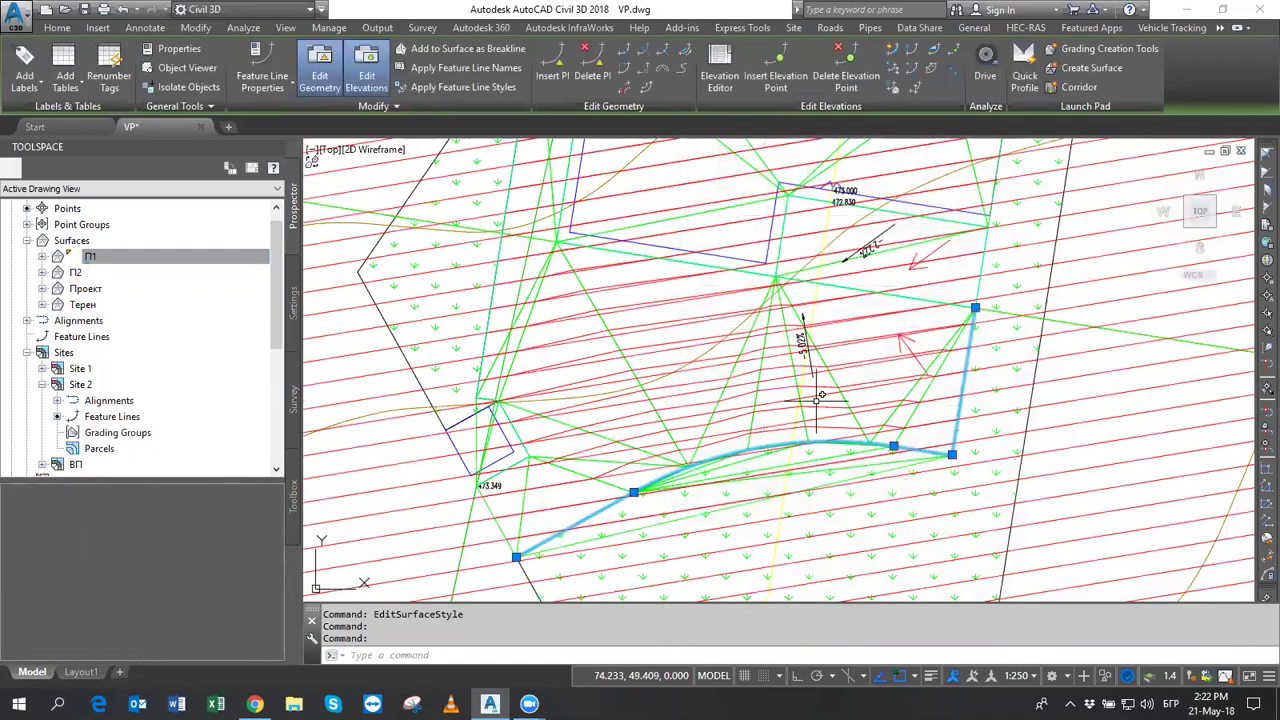
pyautogui.moveTo(722, 335); pyautogui.dragTo(751, 513, button='middle')
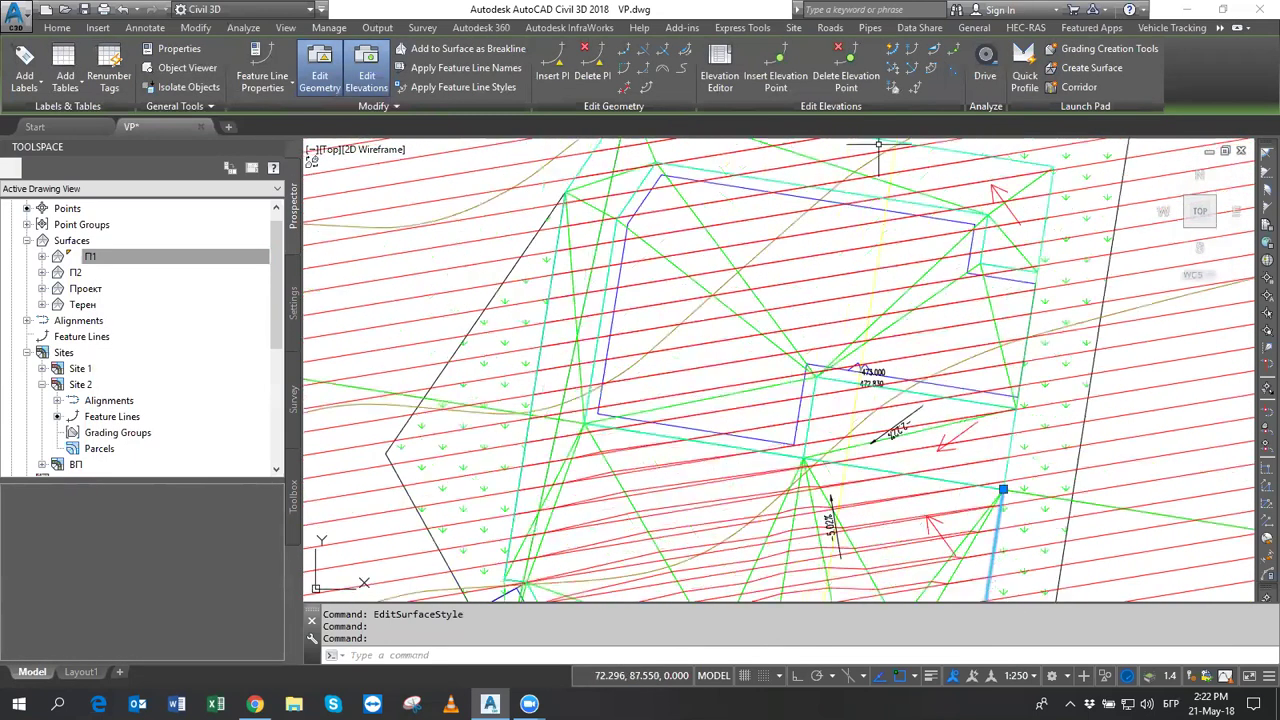
pyautogui.moveTo(933, 450); pyautogui.dragTo(936, 228, button='middle')
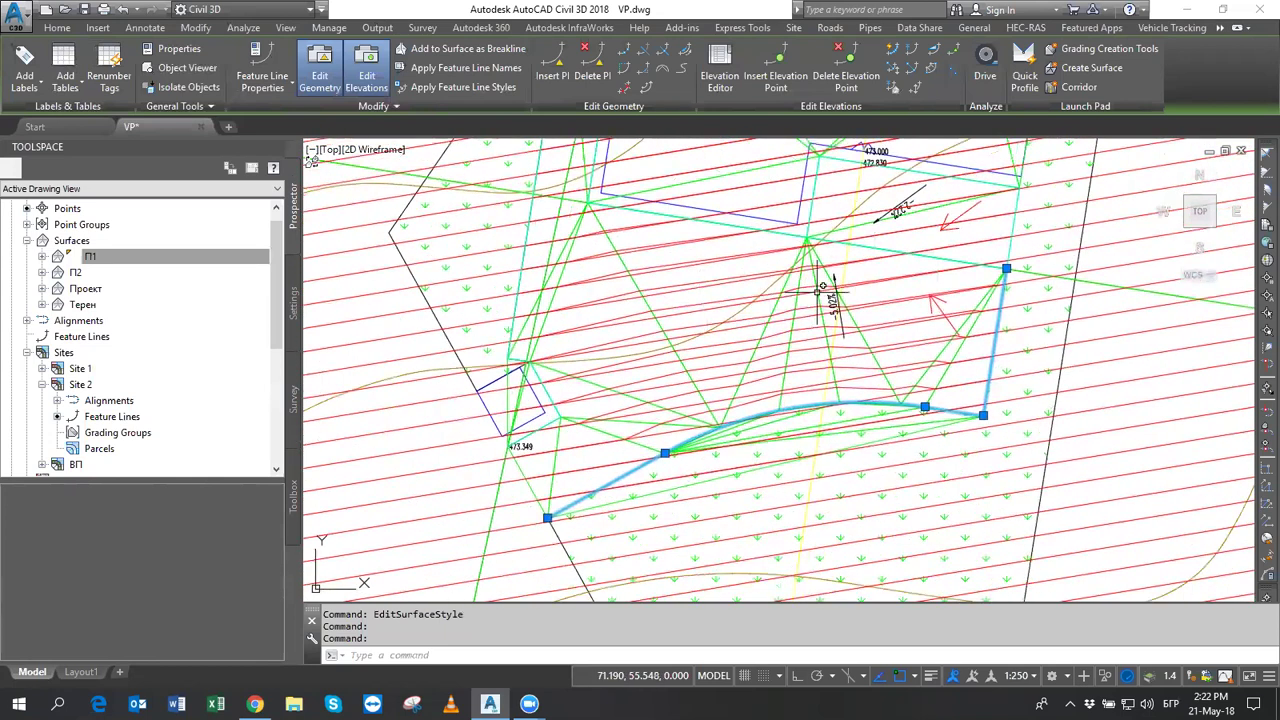
pyautogui.scroll(4, 762, 409)
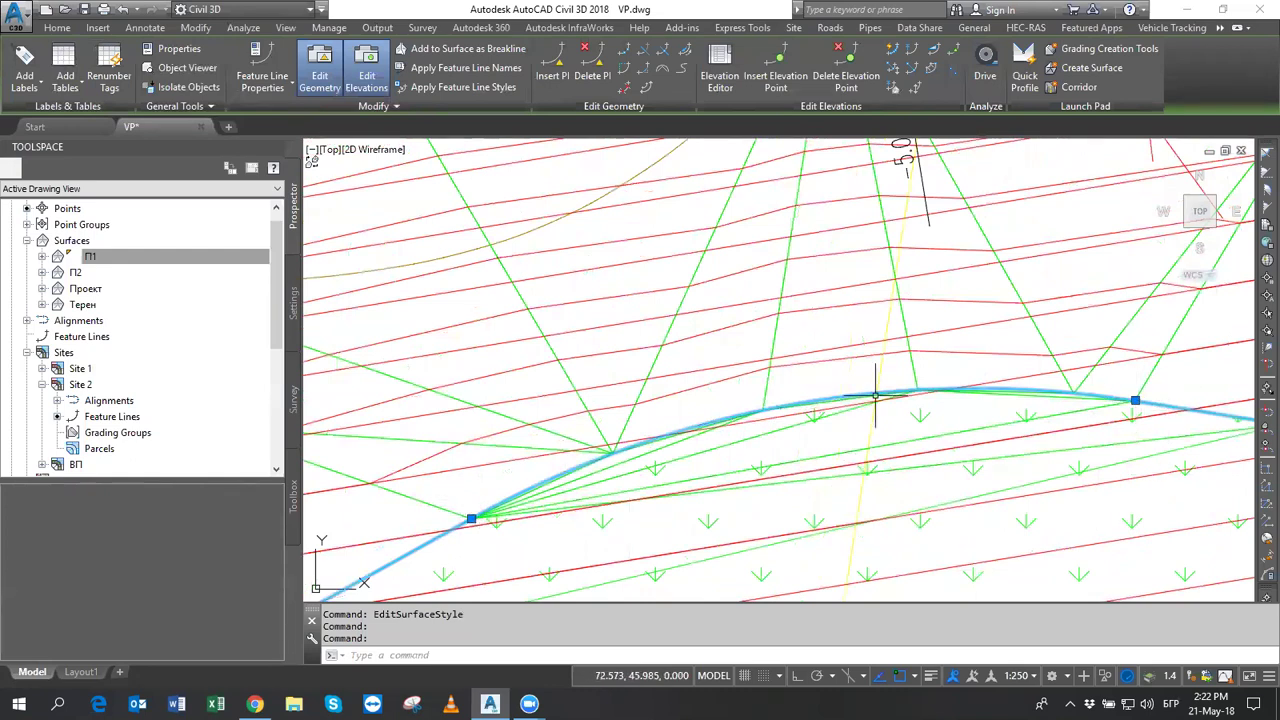
pyautogui.scroll(-3, 838, 401)
pyautogui.scroll(-1, 800, 360)
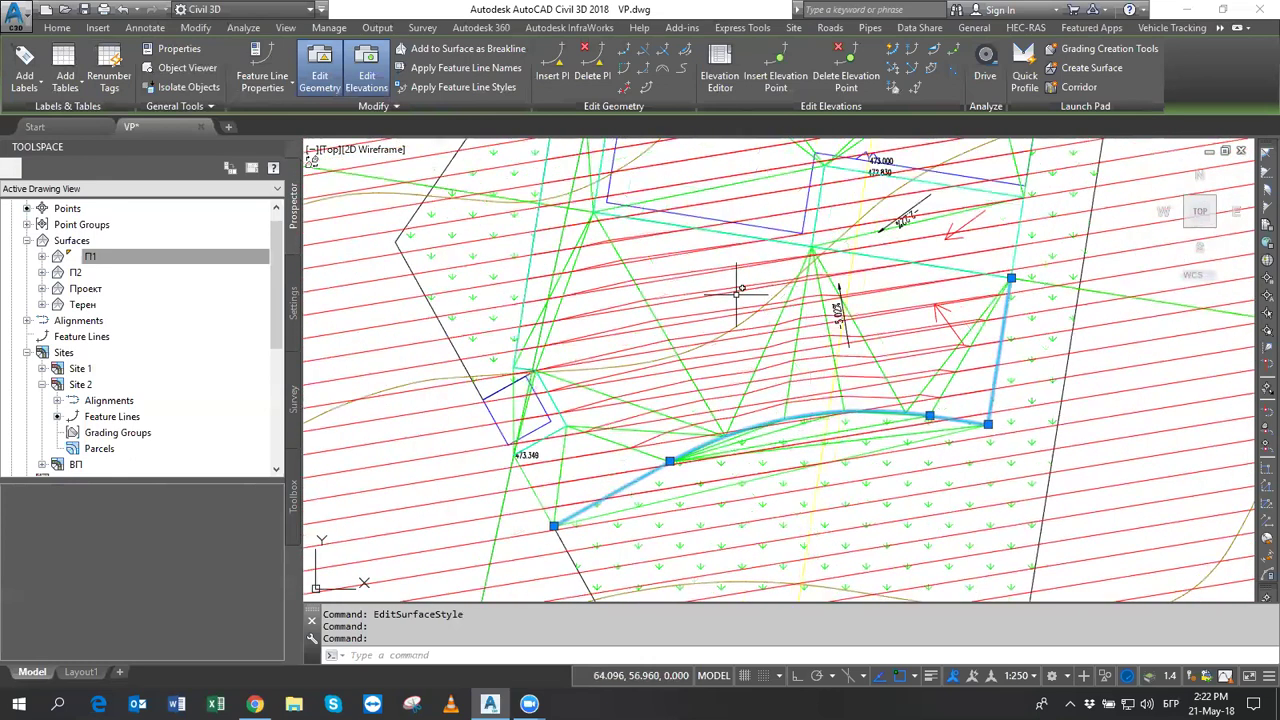
pyautogui.click(95, 263)
pyautogui.rightClick(83, 255)
pyautogui.click(130, 264)
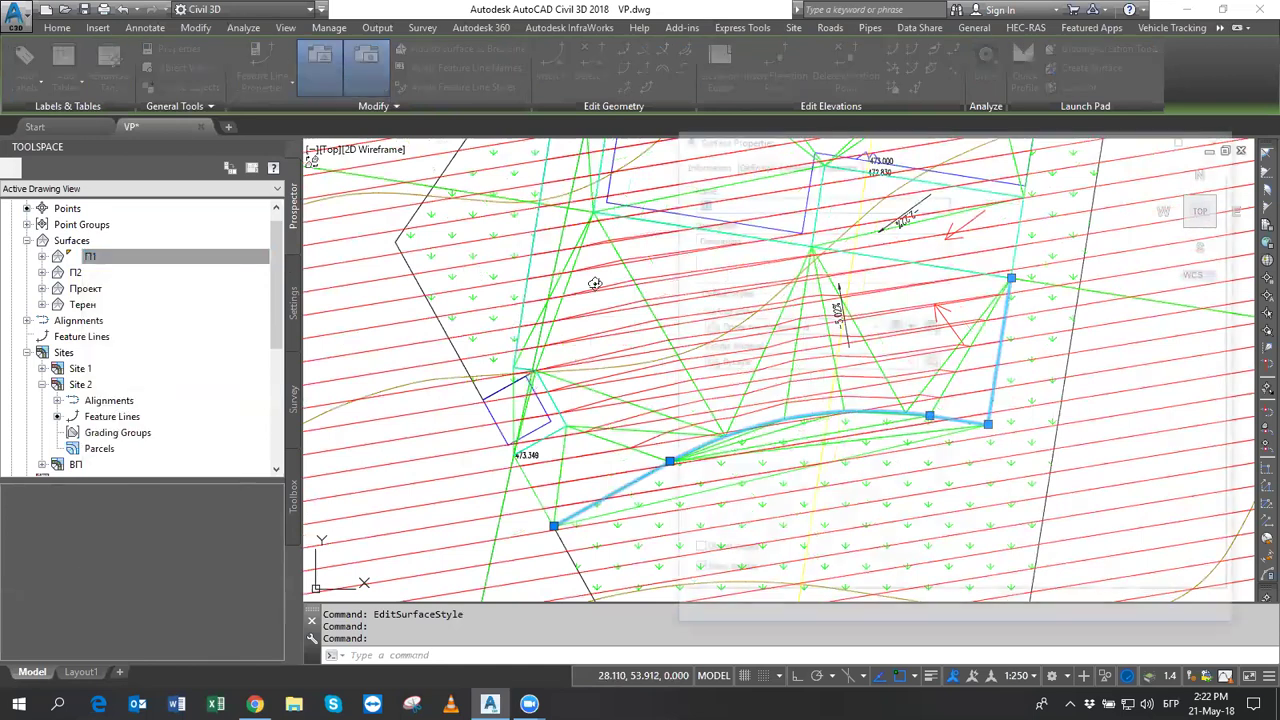
pyautogui.click(752, 330)
pyautogui.click(750, 343)
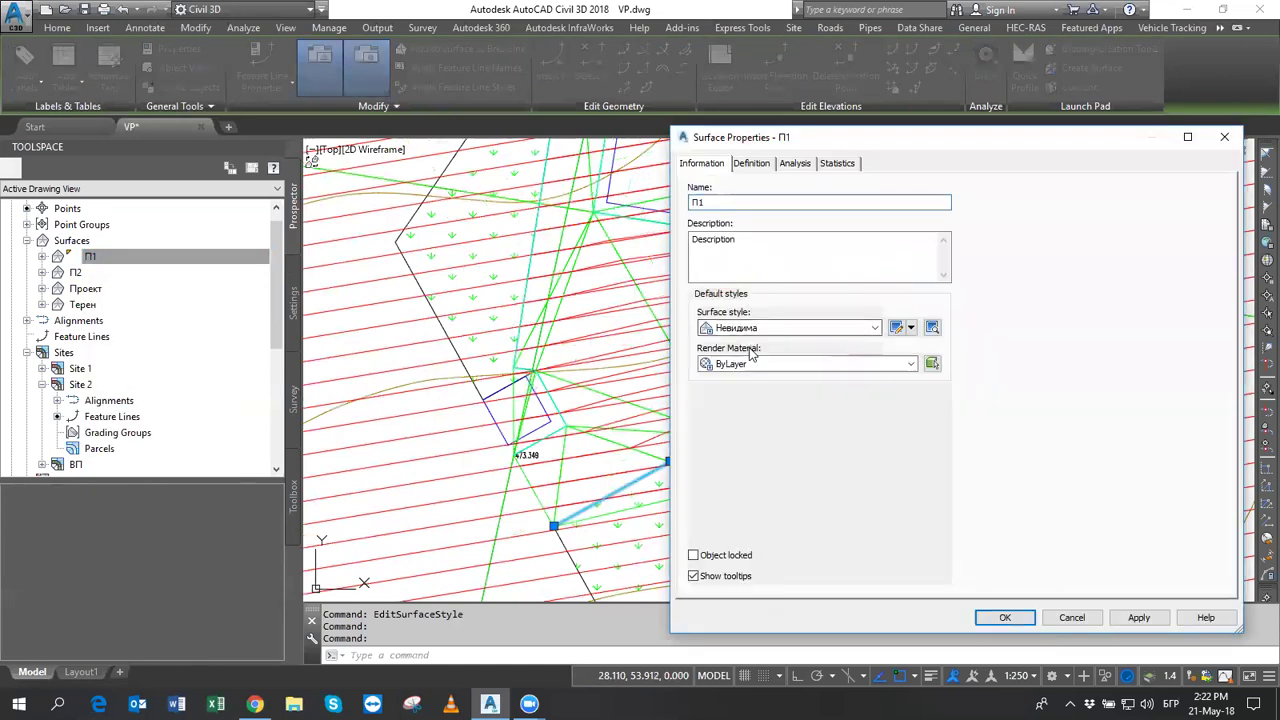
pyautogui.click(1023, 616)
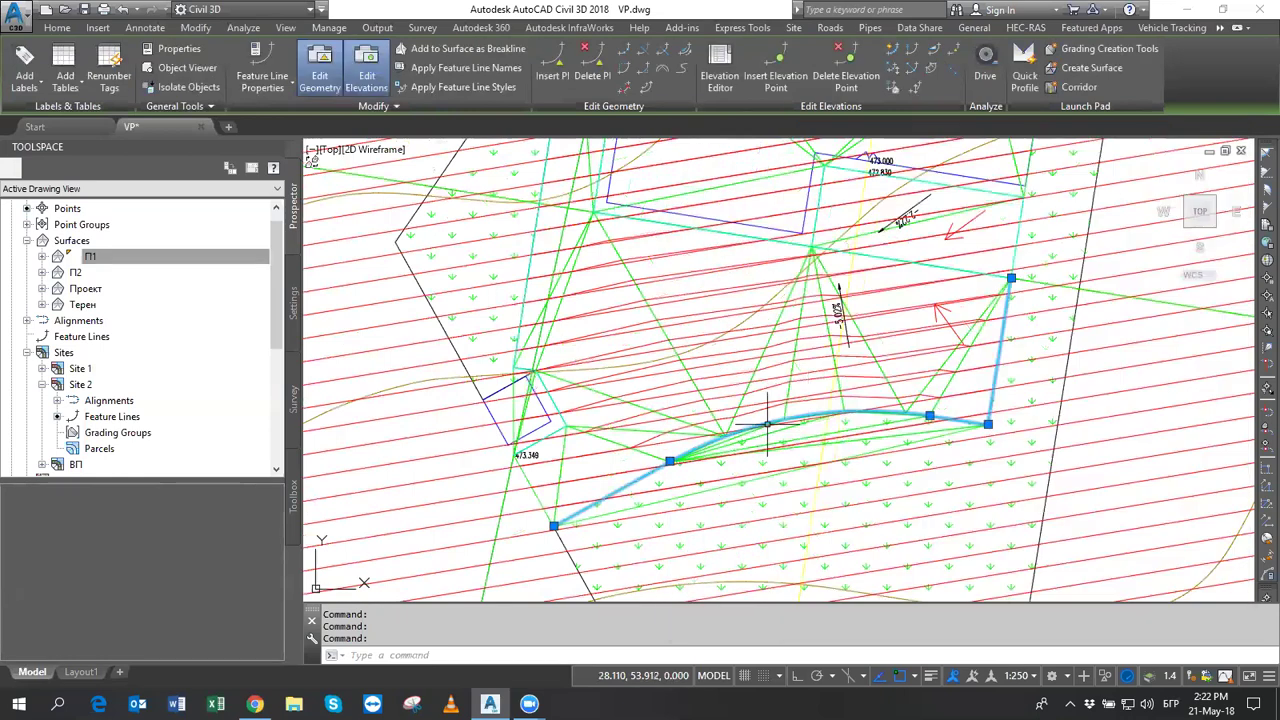
pyautogui.click(190, 258)
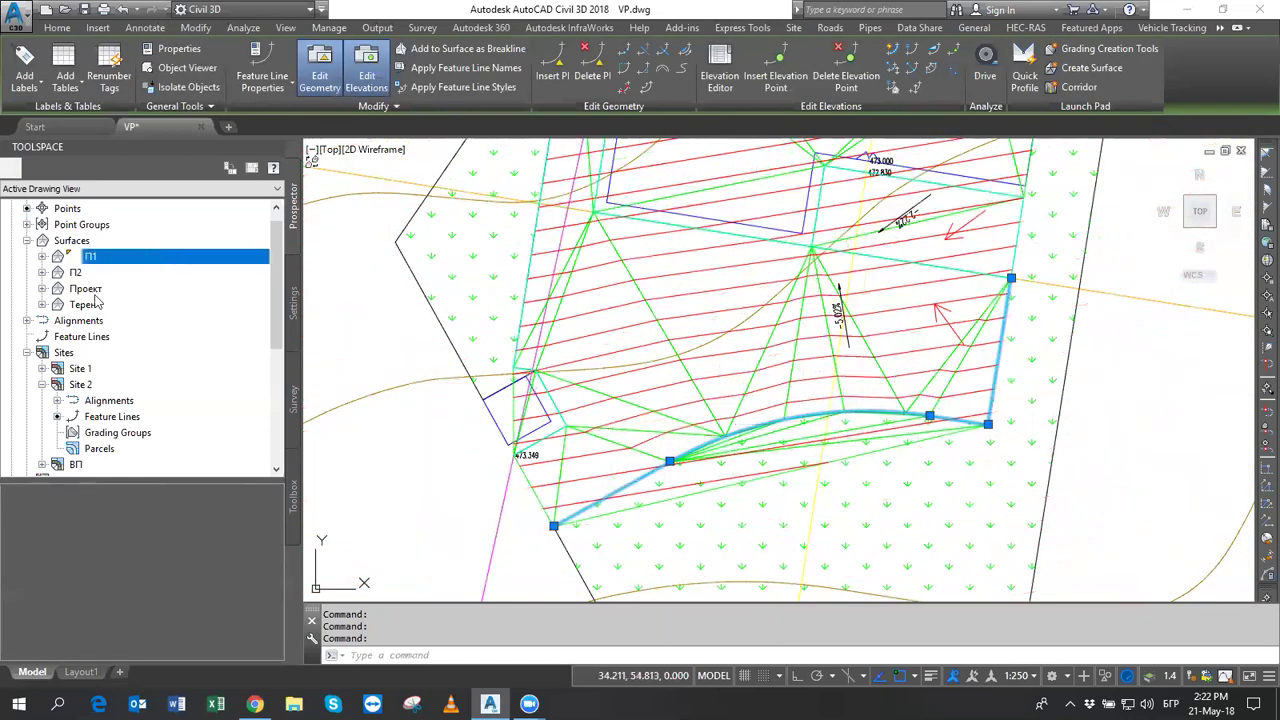
# Set surfaces П1, П2 and Проект to Rebuild - Automatic.
pyautogui.rightClick(94, 259)
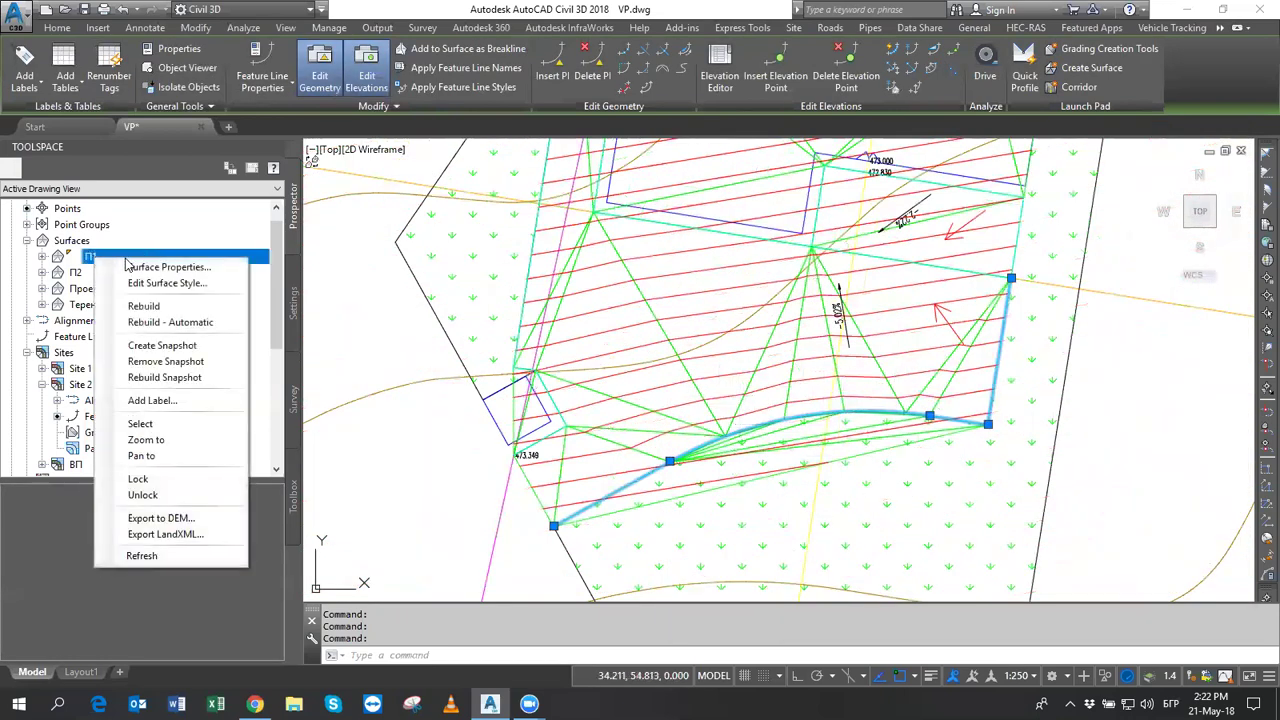
pyautogui.click(170, 322)
pyautogui.rightClick(77, 276)
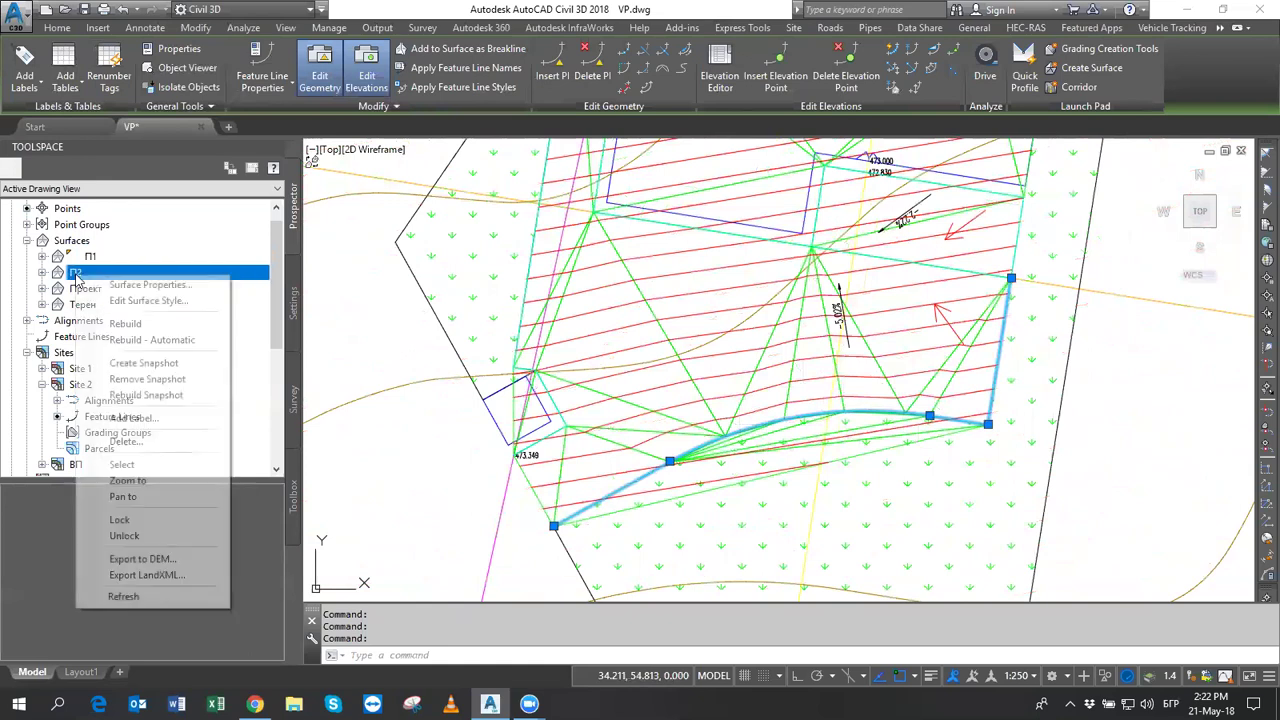
pyautogui.click(145, 339)
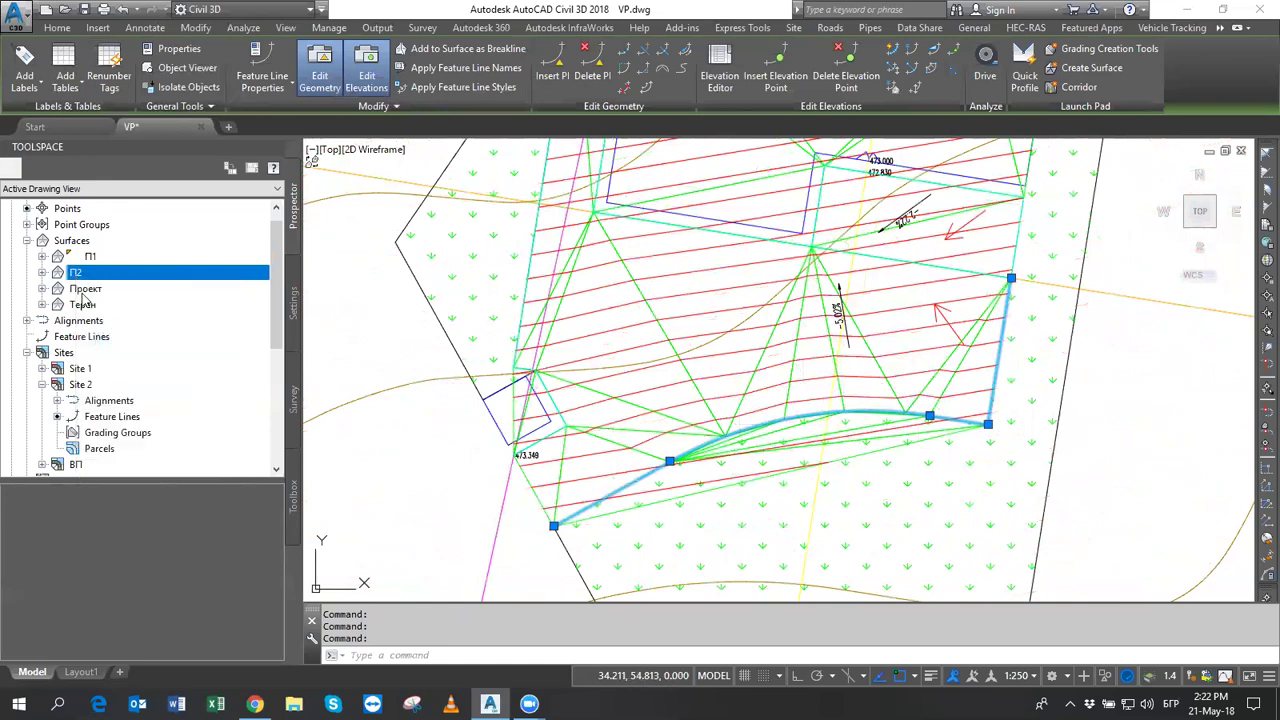
pyautogui.rightClick(85, 291)
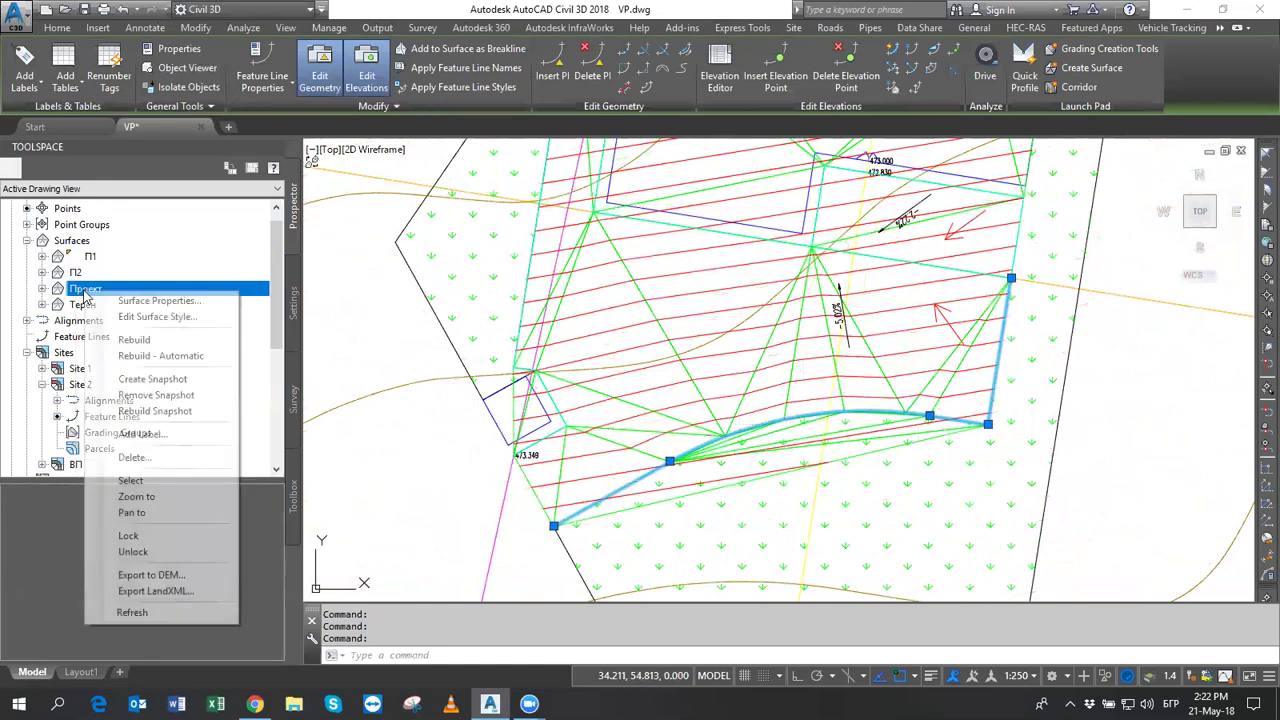
pyautogui.click(147, 357)
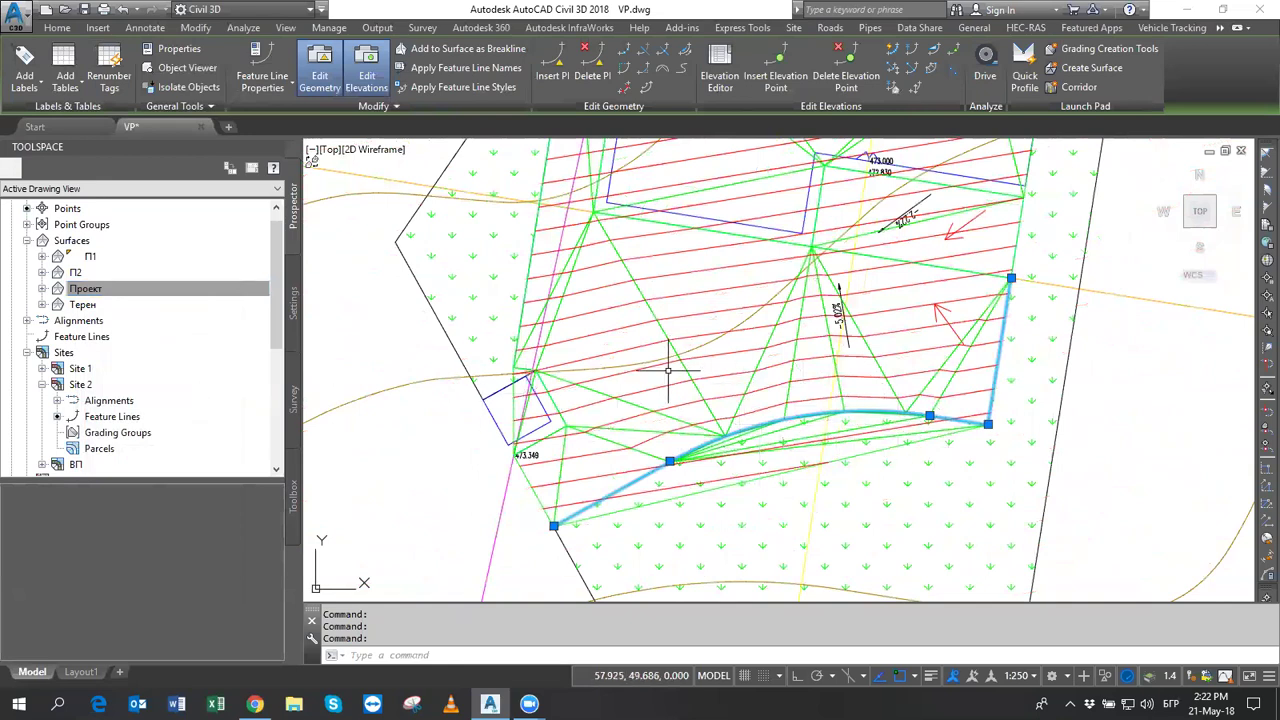
pyautogui.moveTo(668, 461); pyautogui.dragTo(676, 411, button='middle')
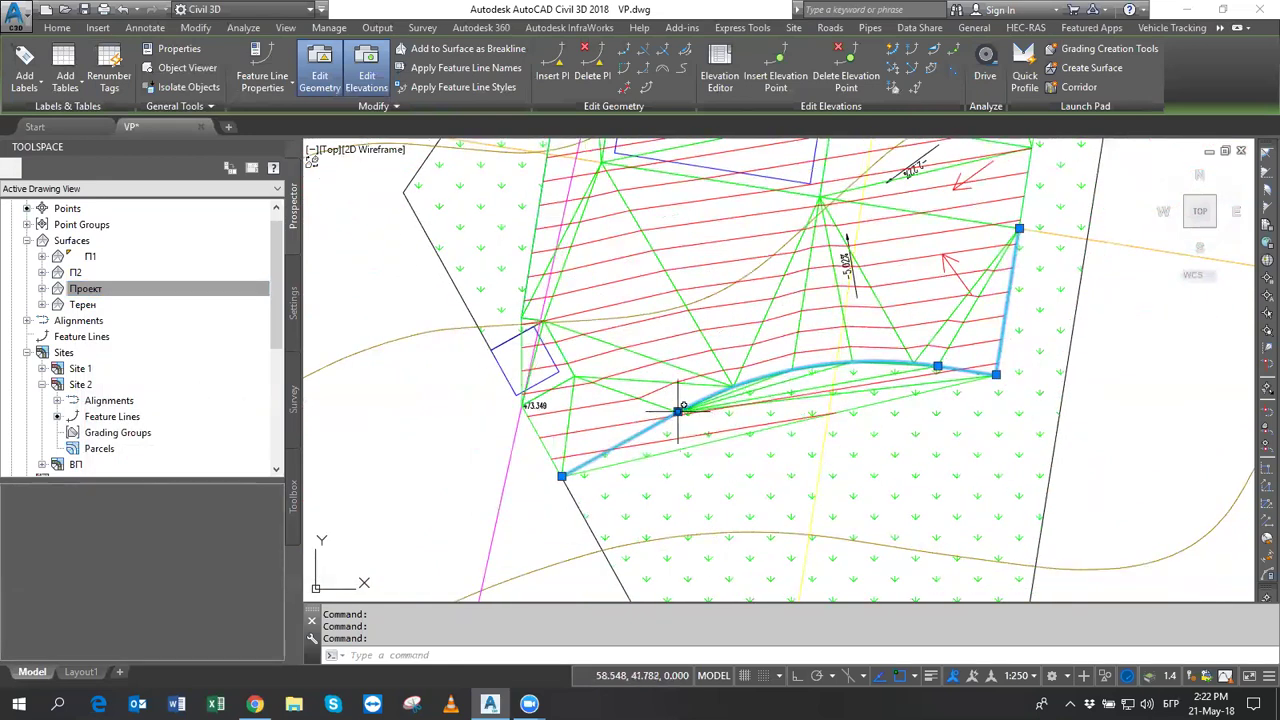
pyautogui.press('Escape')
pyautogui.press('Escape')
# Turn off Triangles display in the Проект surface's style, leaving only contours.
pyautogui.click(660, 398)
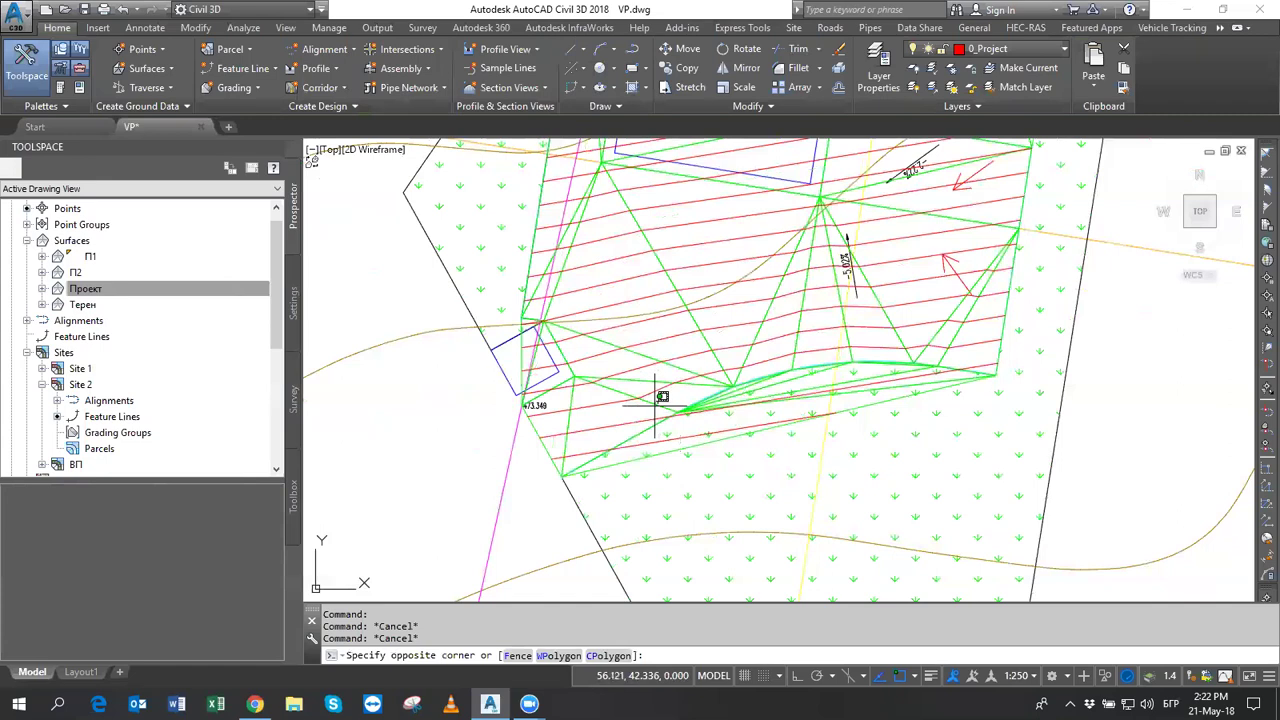
pyautogui.click(660, 400)
pyautogui.rightClick(678, 372)
pyautogui.click(768, 572)
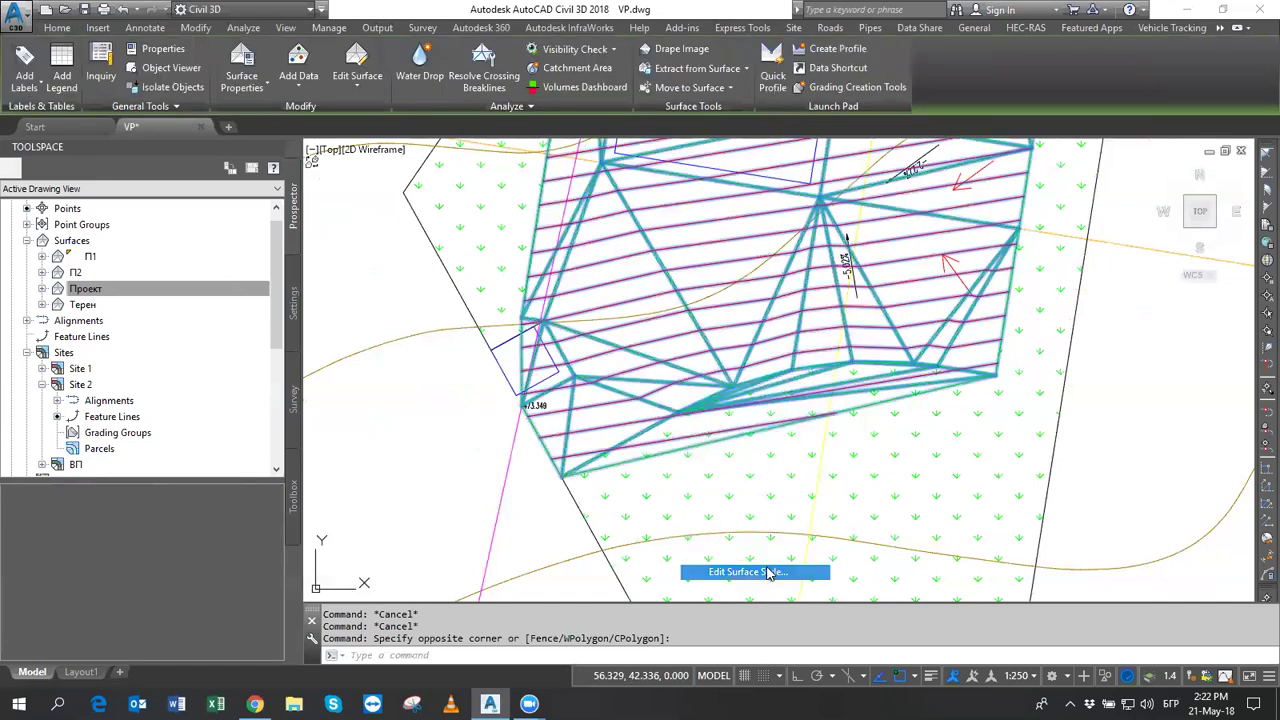
pyautogui.click(281, 334)
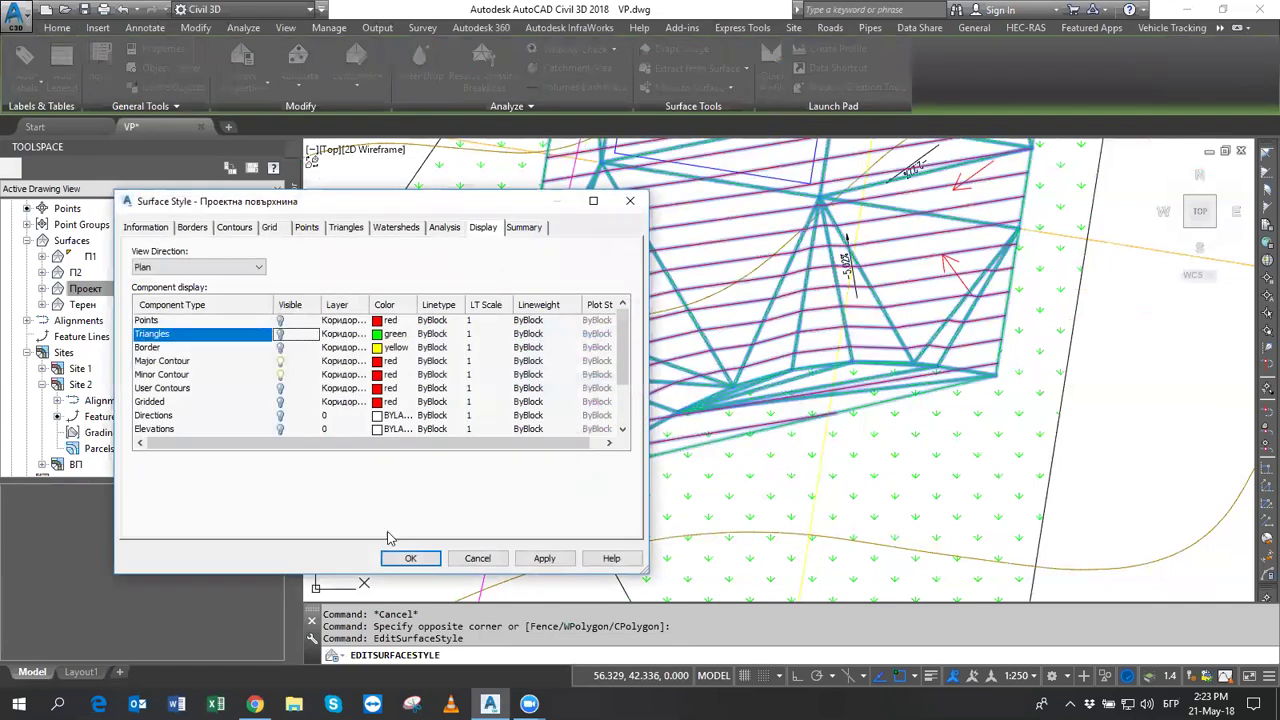
pyautogui.click(411, 559)
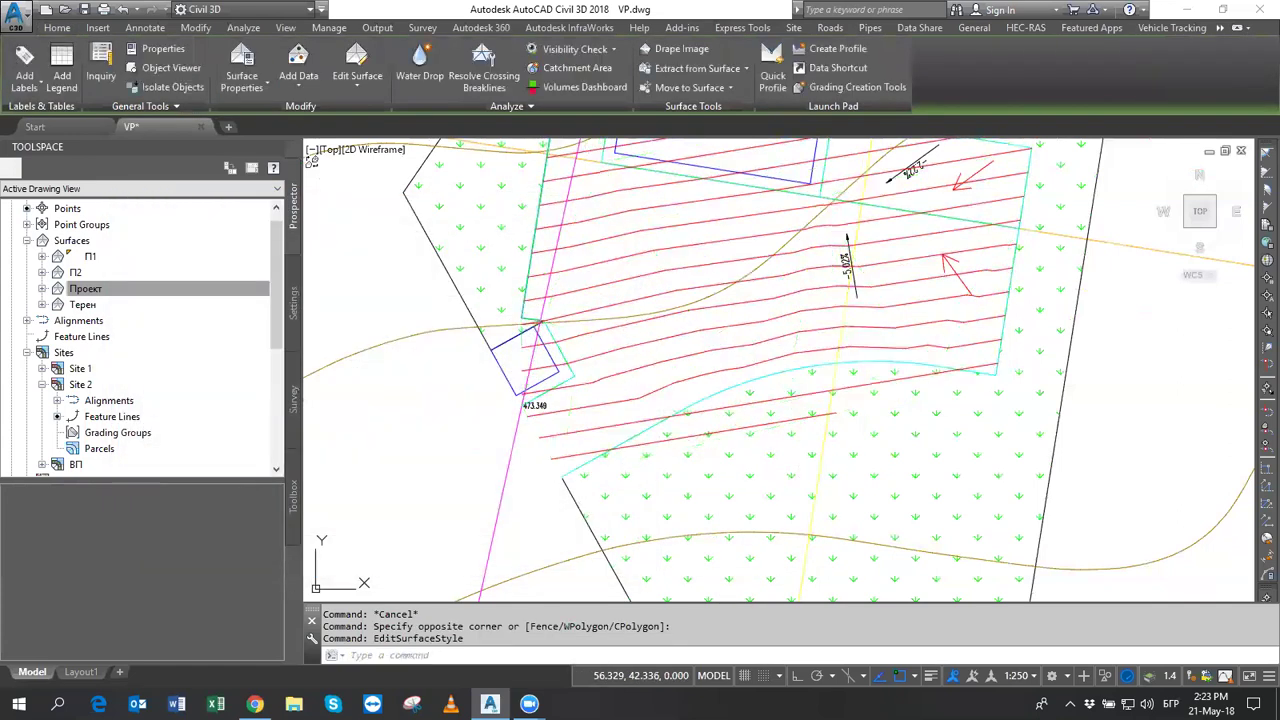
# Select the cyan offset feature line and bring its length into view.
pyautogui.click(689, 406)
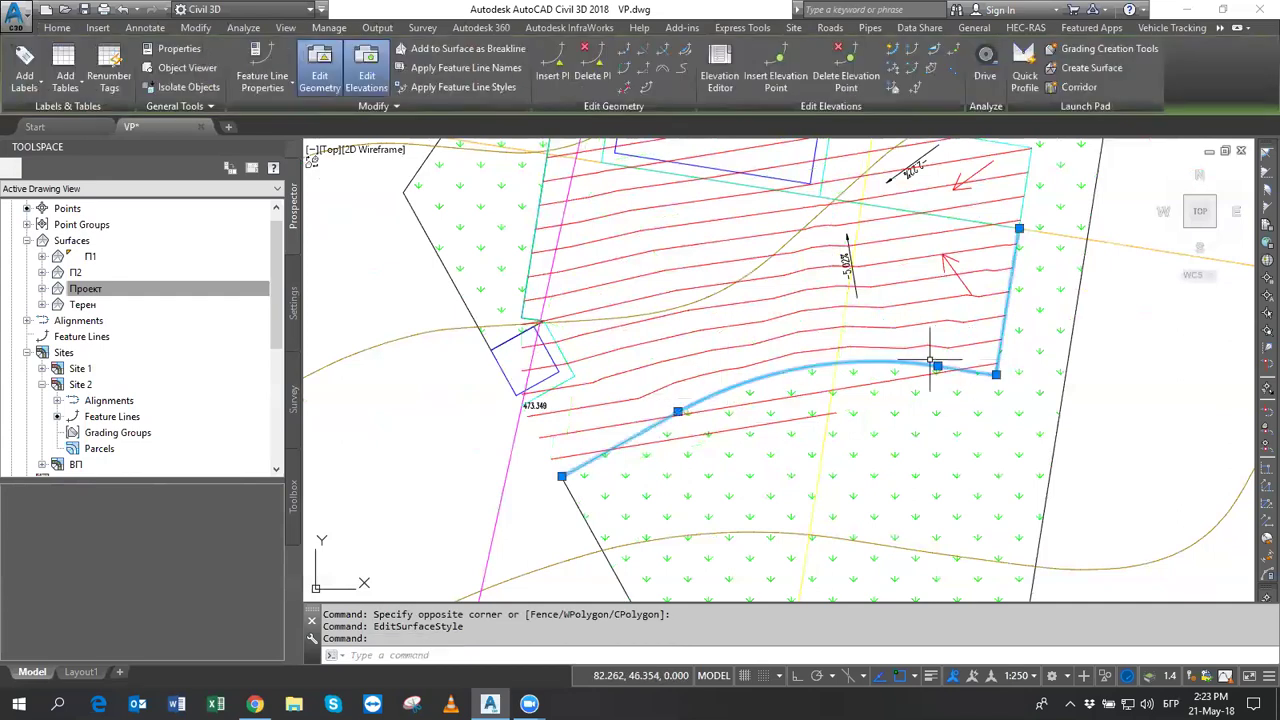
pyautogui.moveTo(971, 362); pyautogui.dragTo(898, 356, button='middle')
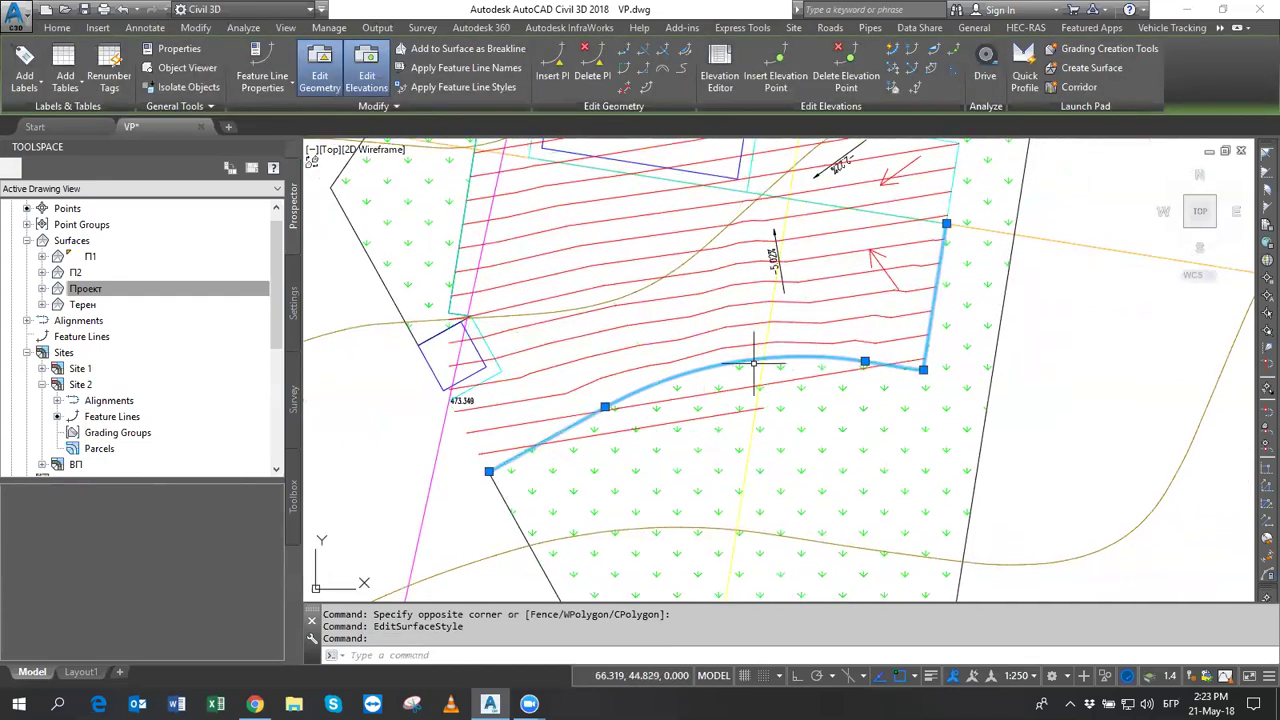
pyautogui.click(622, 51)
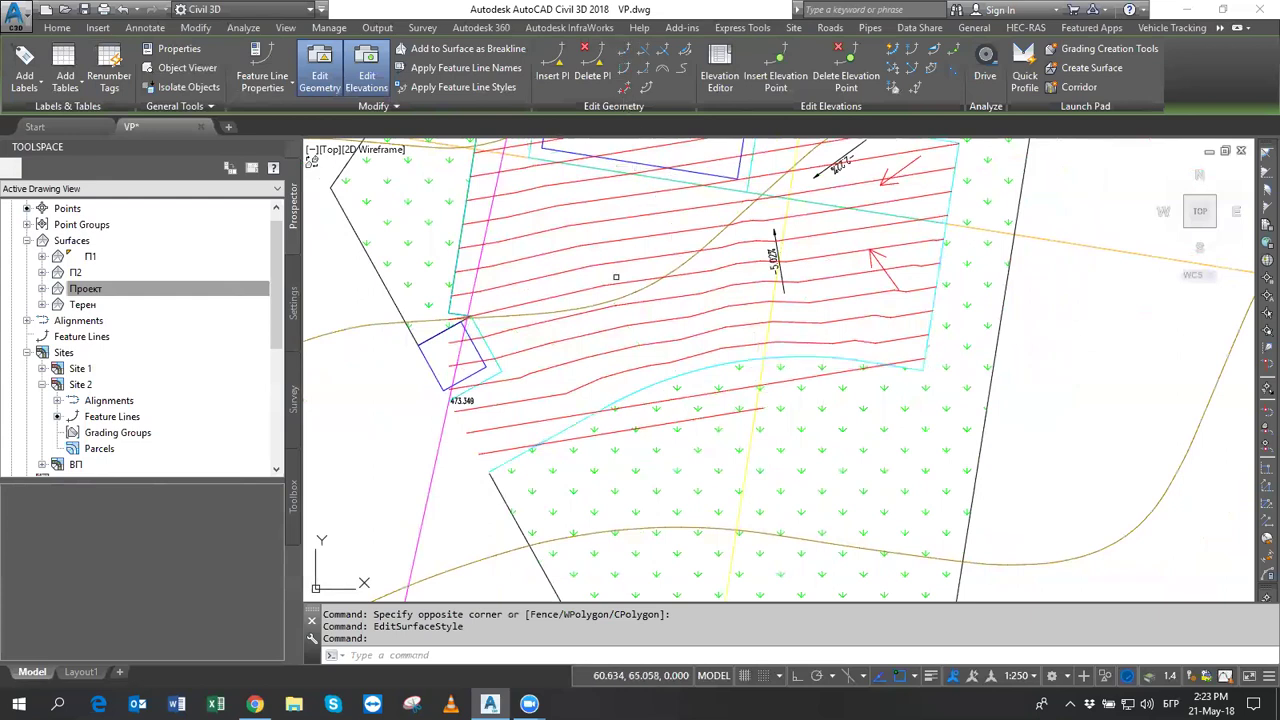
# Break the cyan offset feature line at two snapped points.
pyautogui.click(592, 414)
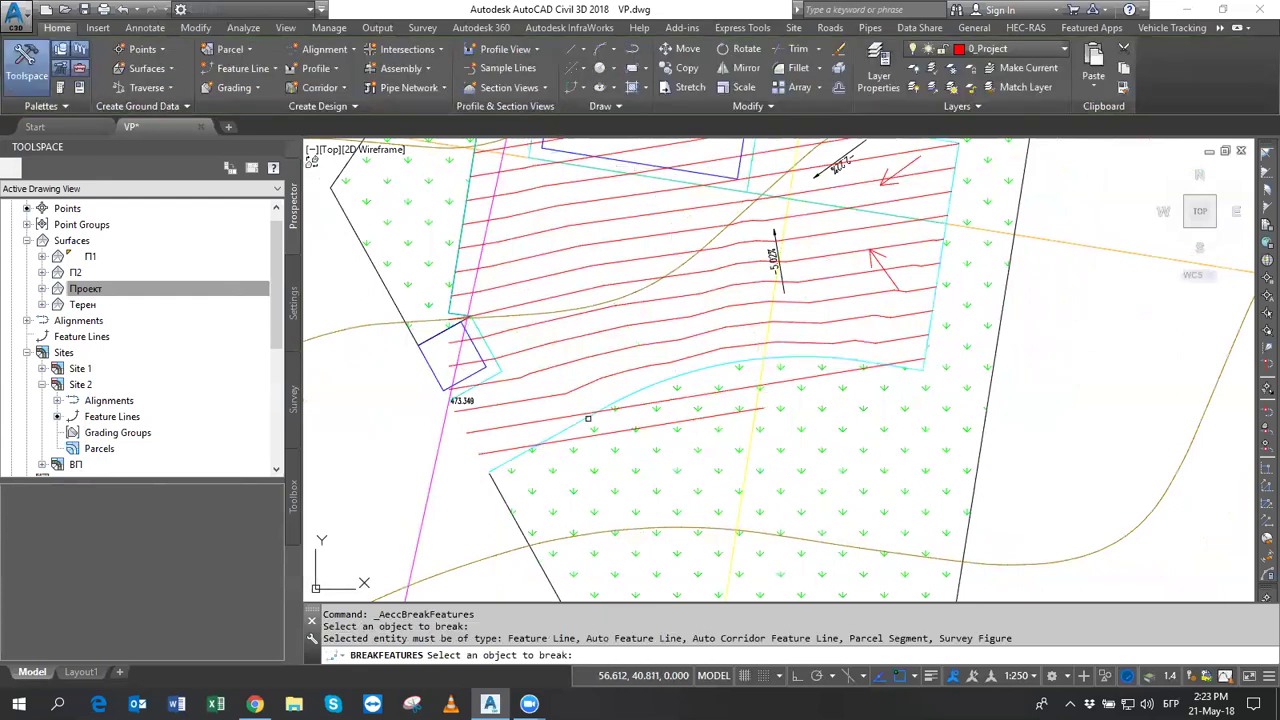
pyautogui.click(588, 418)
pyautogui.scroll(4, 600, 410)
pyautogui.scroll(3, 608, 406)
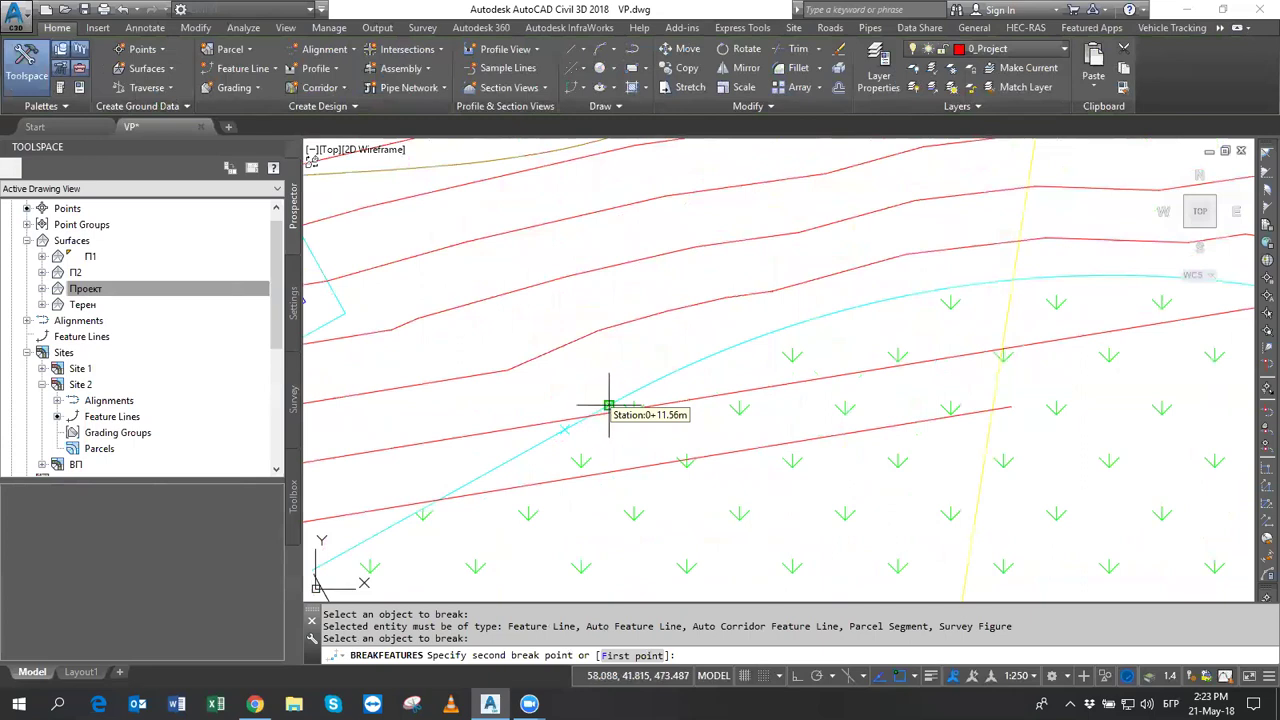
pyautogui.click(608, 405)
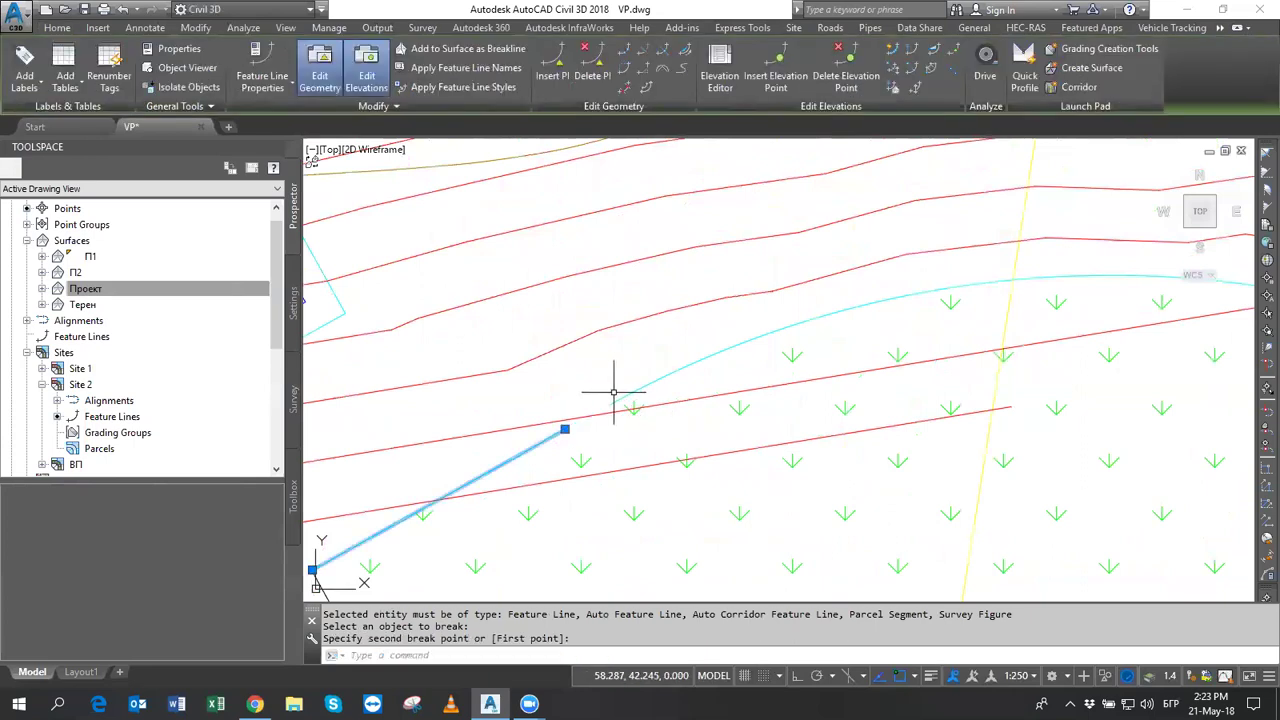
pyautogui.moveTo(1037, 362); pyautogui.dragTo(682, 374, button='middle')
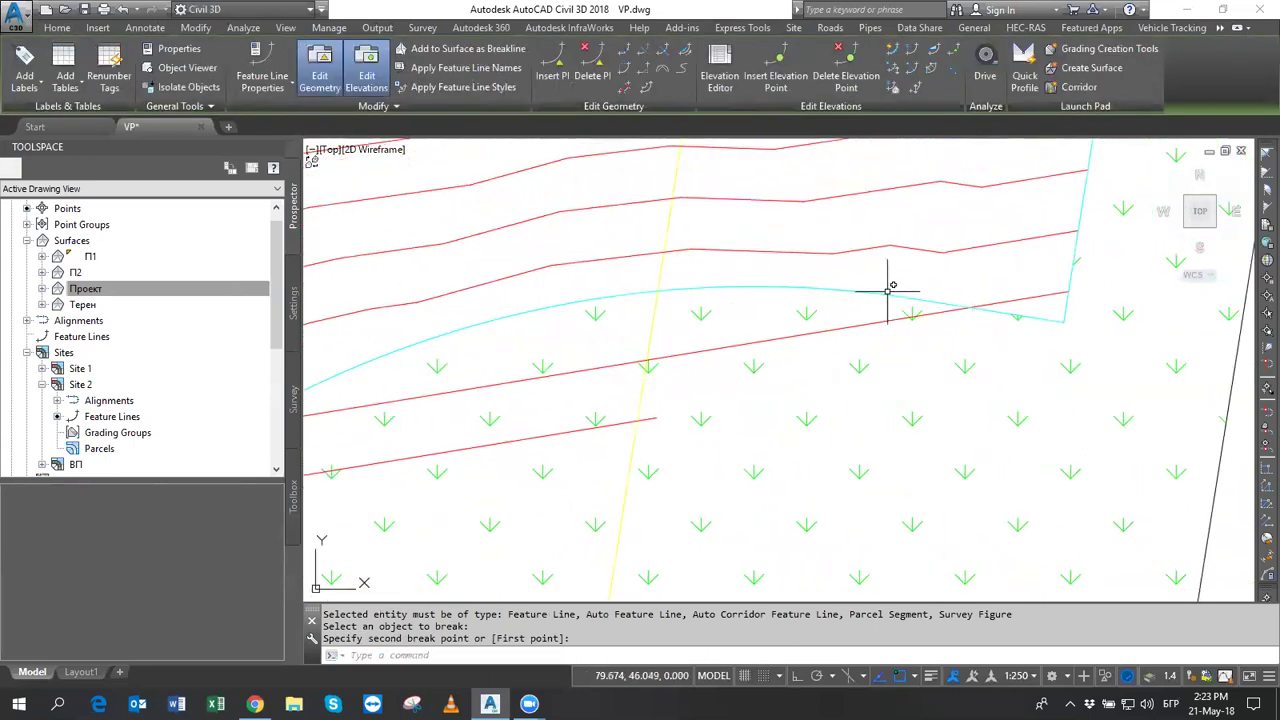
pyautogui.press('Escape')
pyautogui.press('Return')
pyautogui.click(930, 300)
pyautogui.click(929, 300)
# Grip-stretch the end pieces' vertices onto the curved feature line.
pyautogui.click(928, 298)
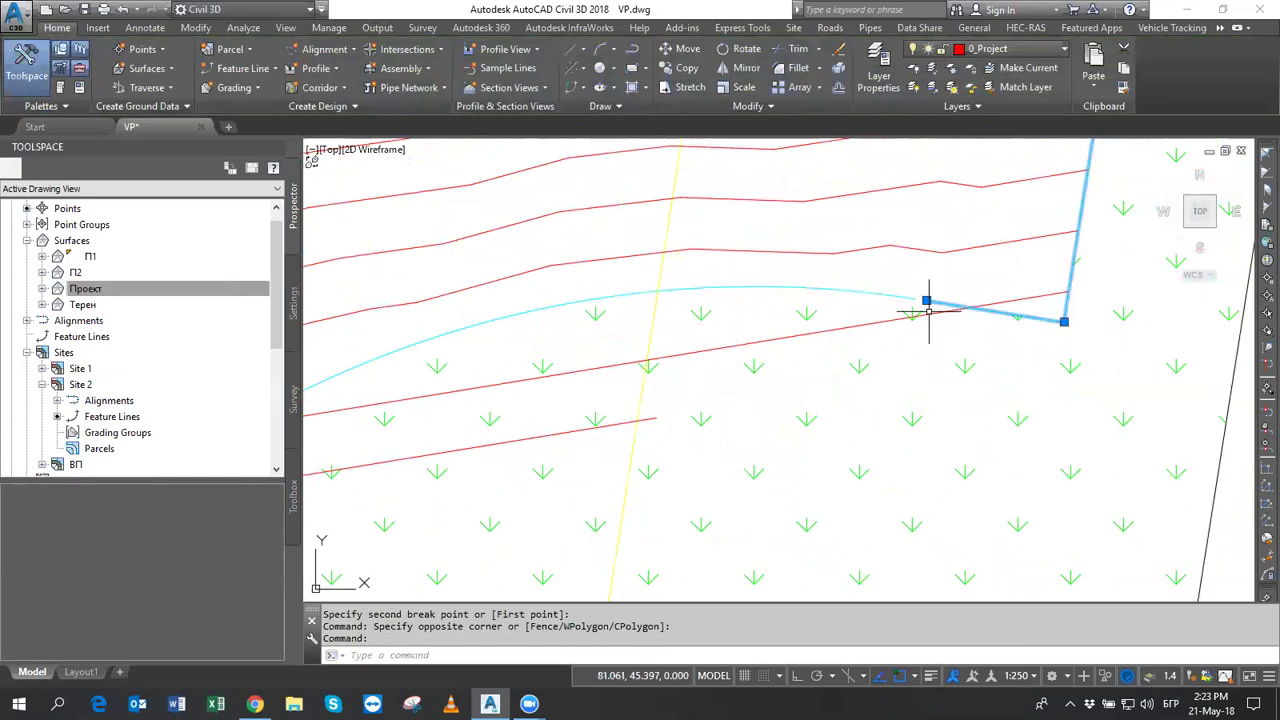
pyautogui.click(927, 300)
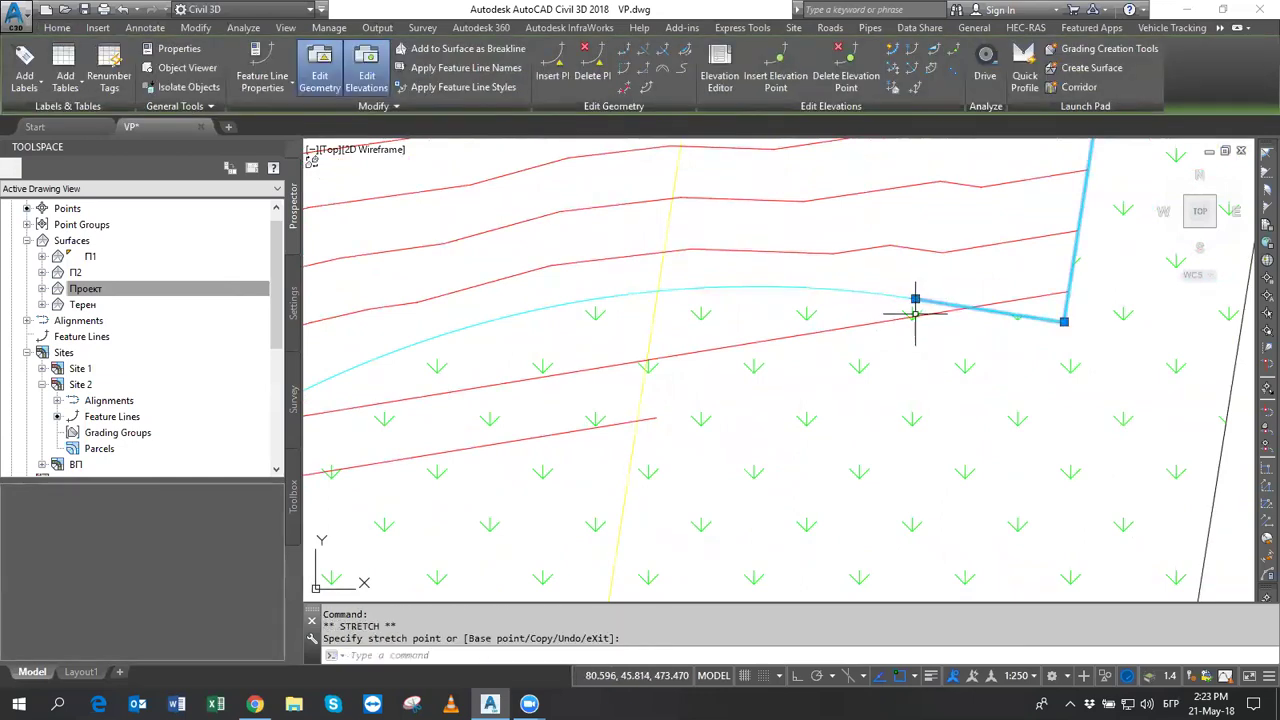
pyautogui.scroll(-4, 800, 330)
pyautogui.scroll(2, 681, 350)
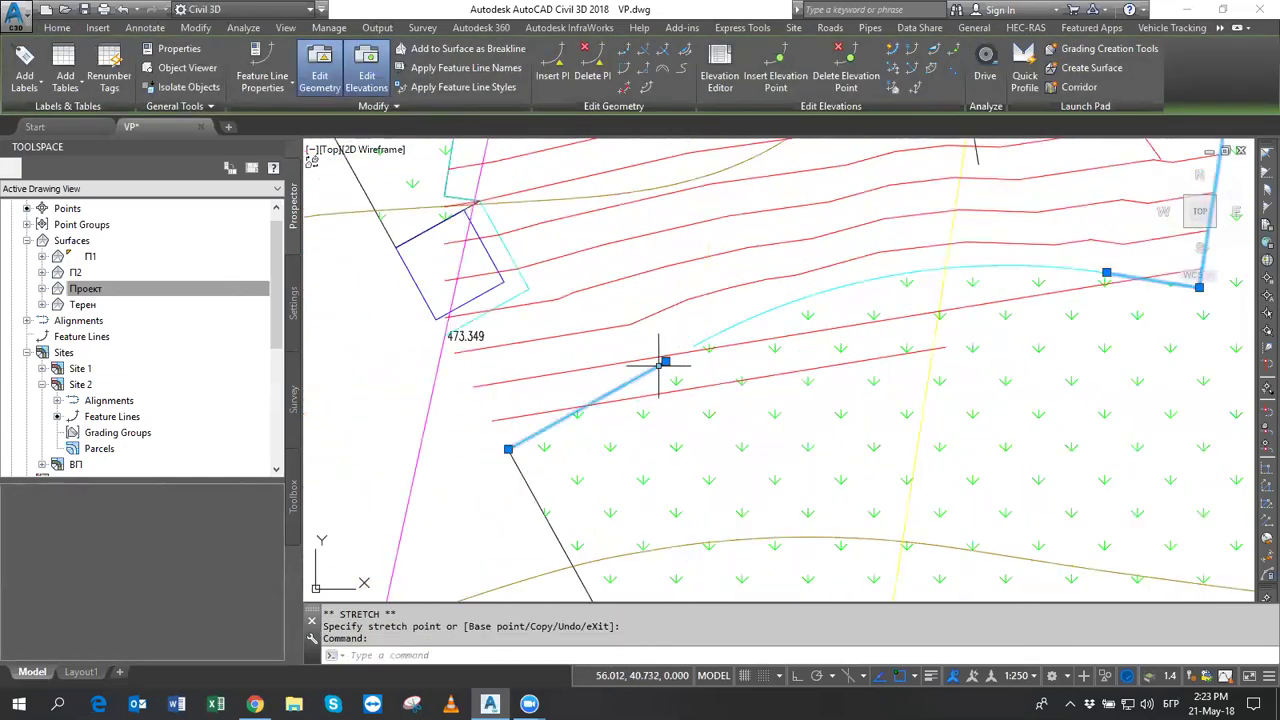
pyautogui.click(665, 360)
pyautogui.click(694, 346)
pyautogui.press('Escape')
pyautogui.press('Escape')
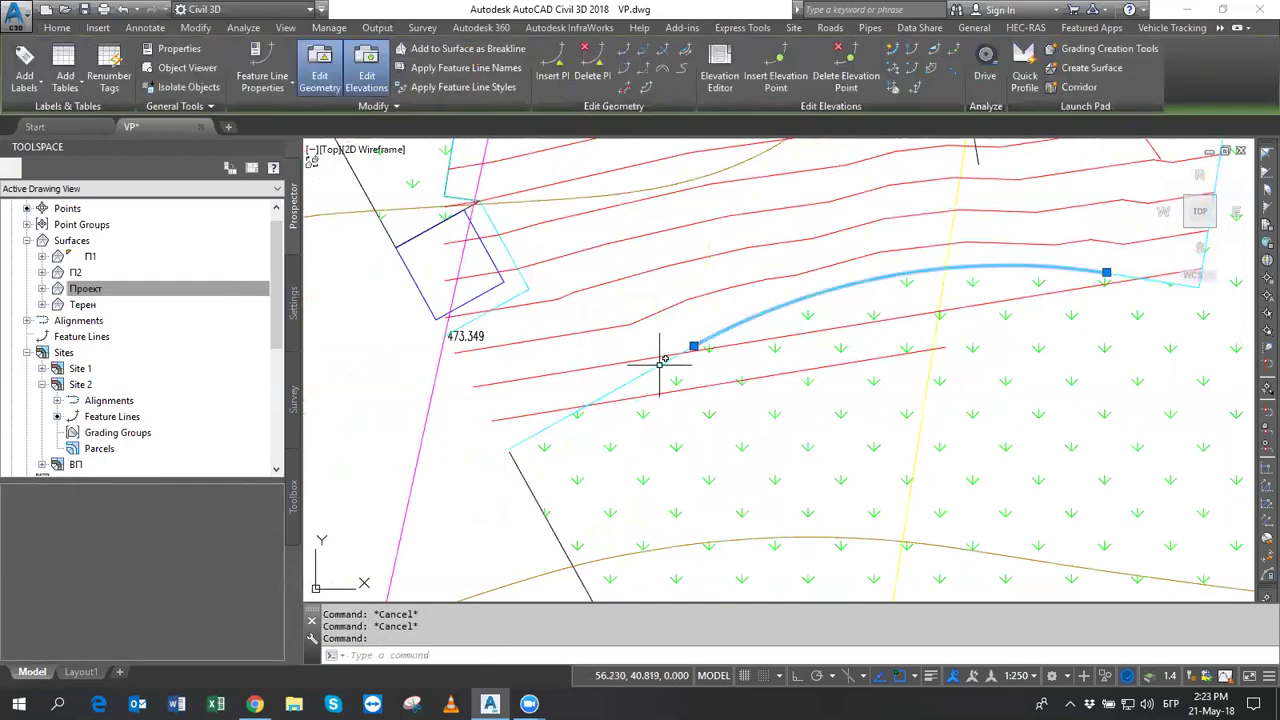
pyautogui.click(660, 360)
pyautogui.moveTo(1010, 344); pyautogui.dragTo(849, 366, button='middle')
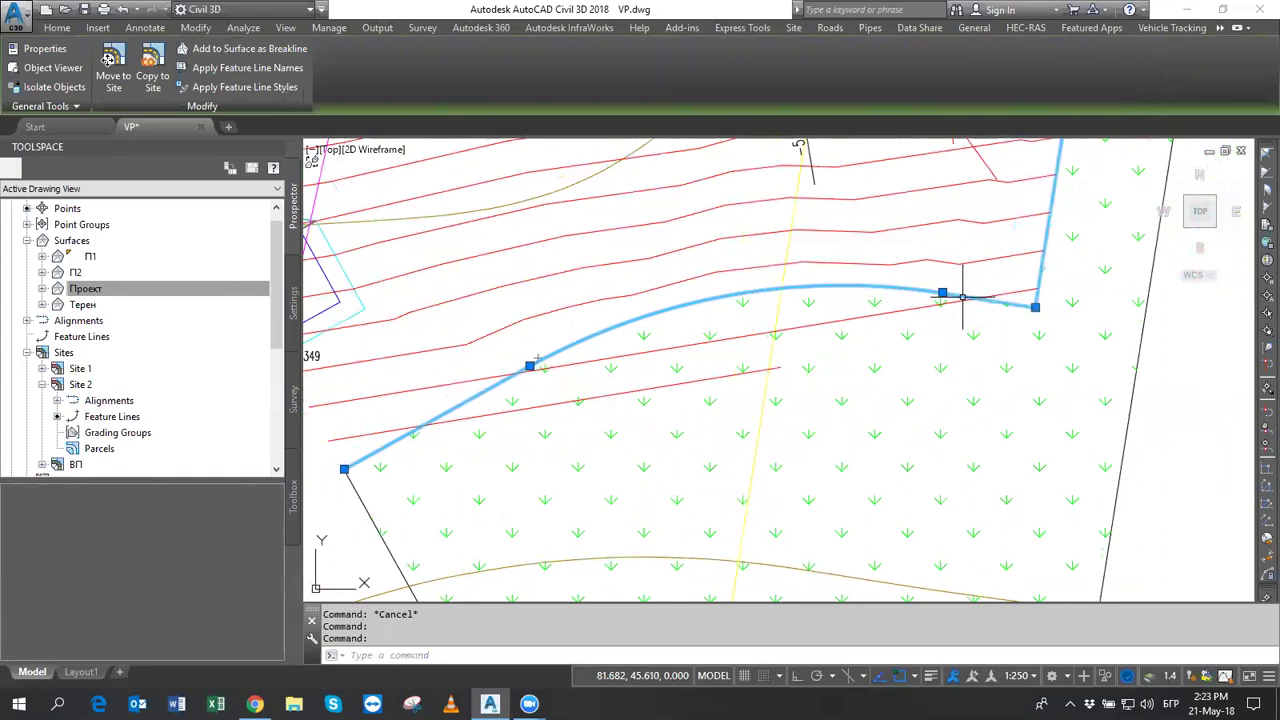
pyautogui.press('Escape')
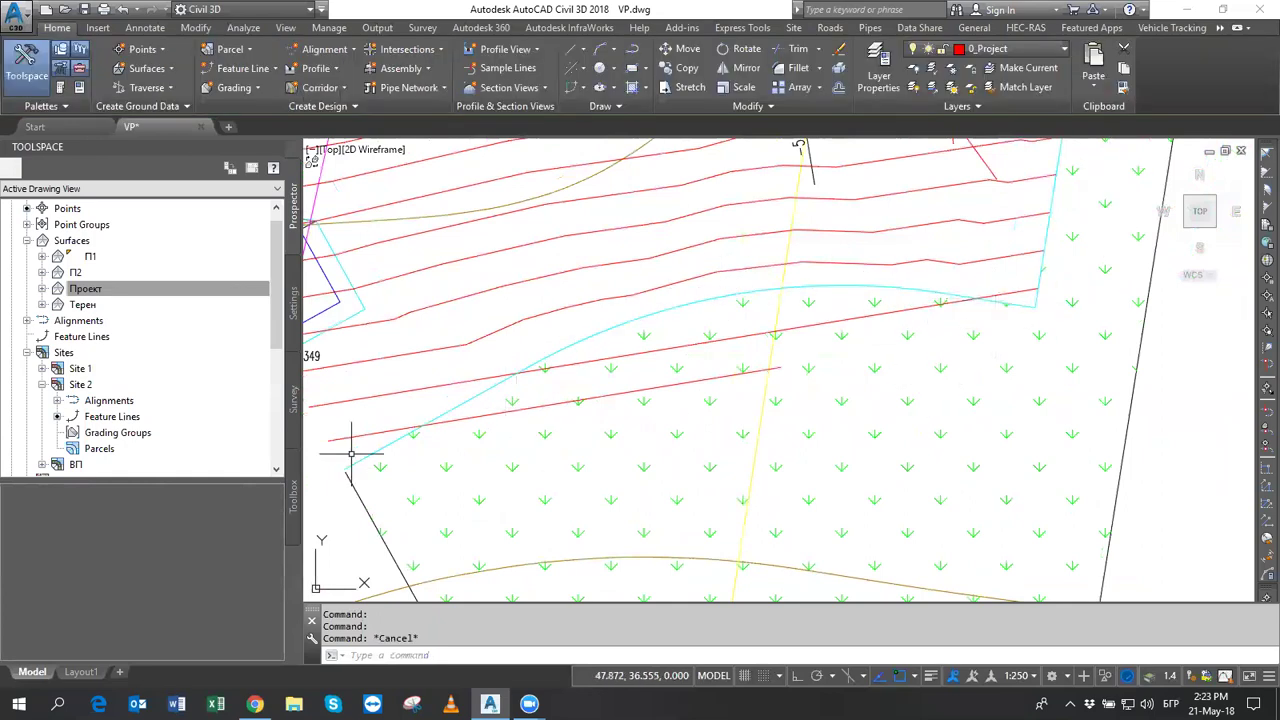
# Insert PIs every 1 m along the curved feature line.
pyautogui.click(692, 302)
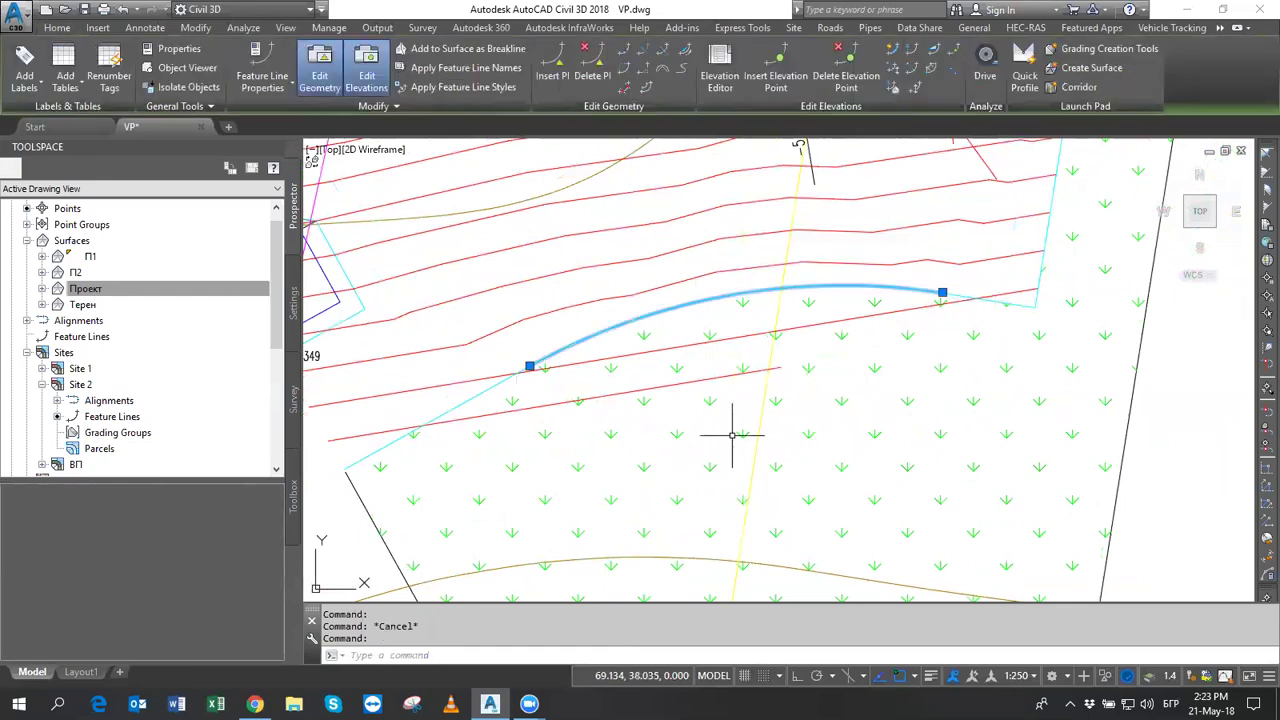
pyautogui.click(551, 79)
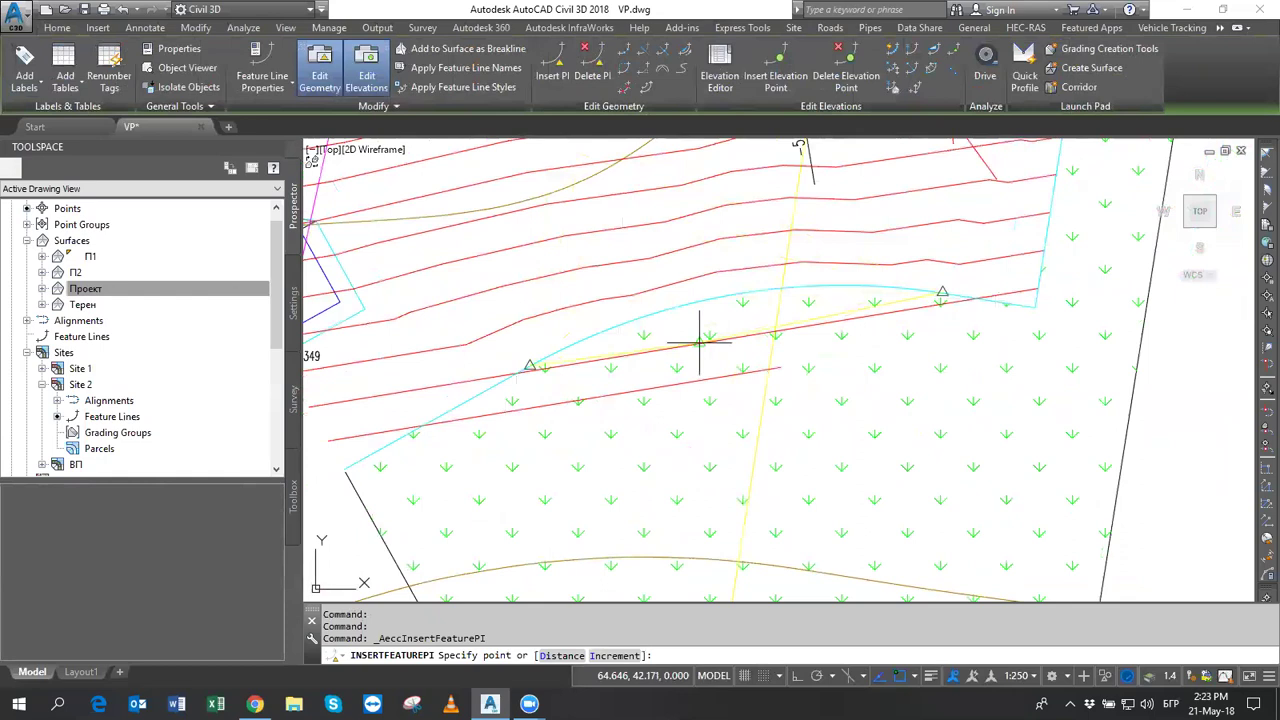
pyautogui.click(632, 661)
pyautogui.write('1')
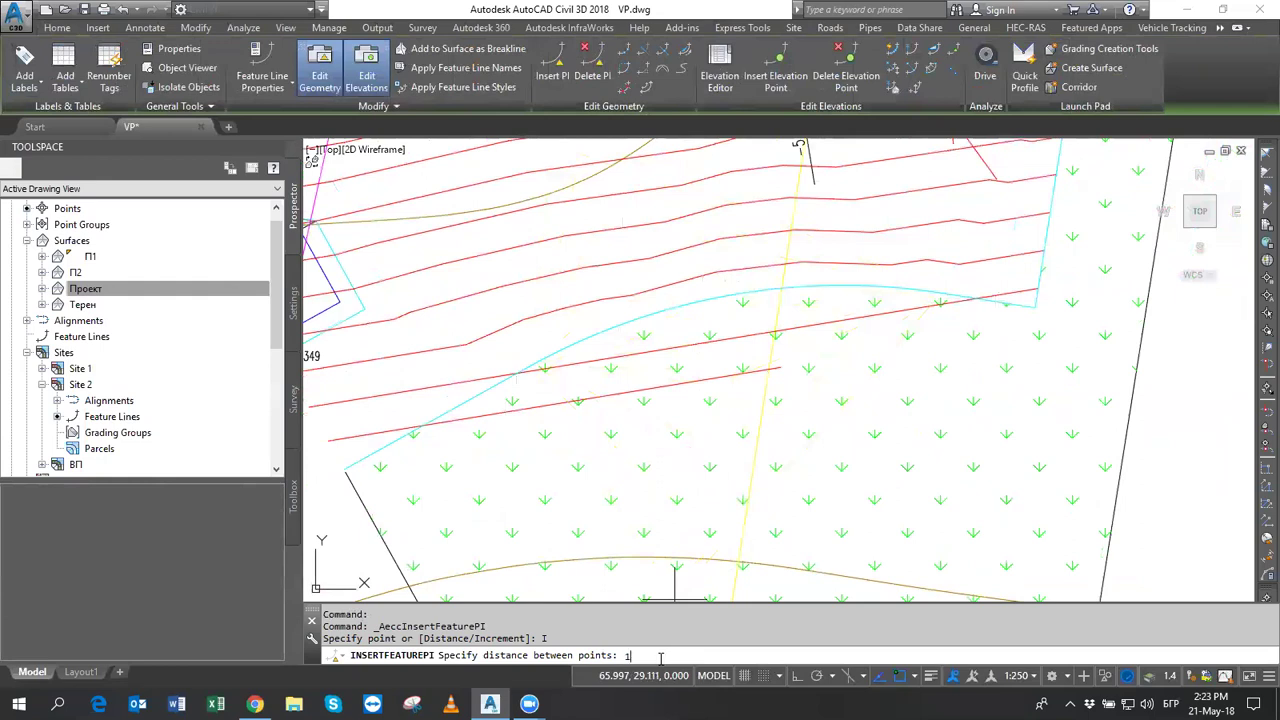
pyautogui.press('Return')
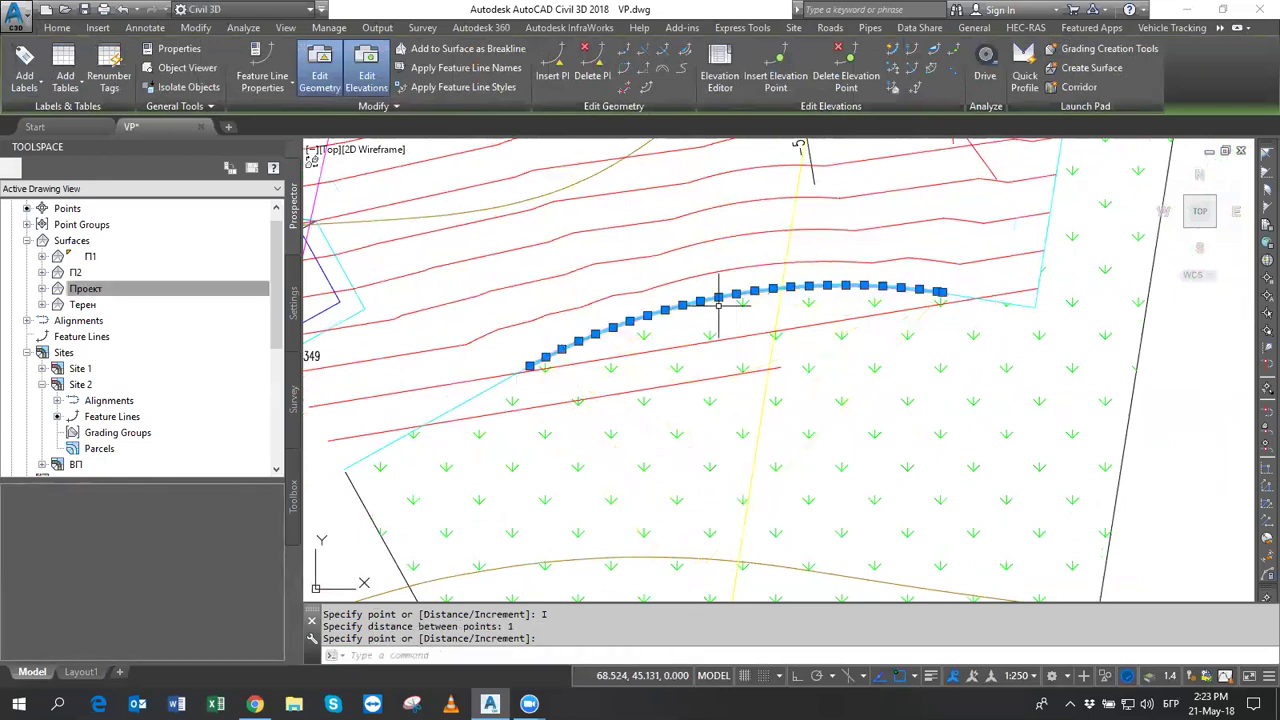
pyautogui.scroll(2, 570, 345)
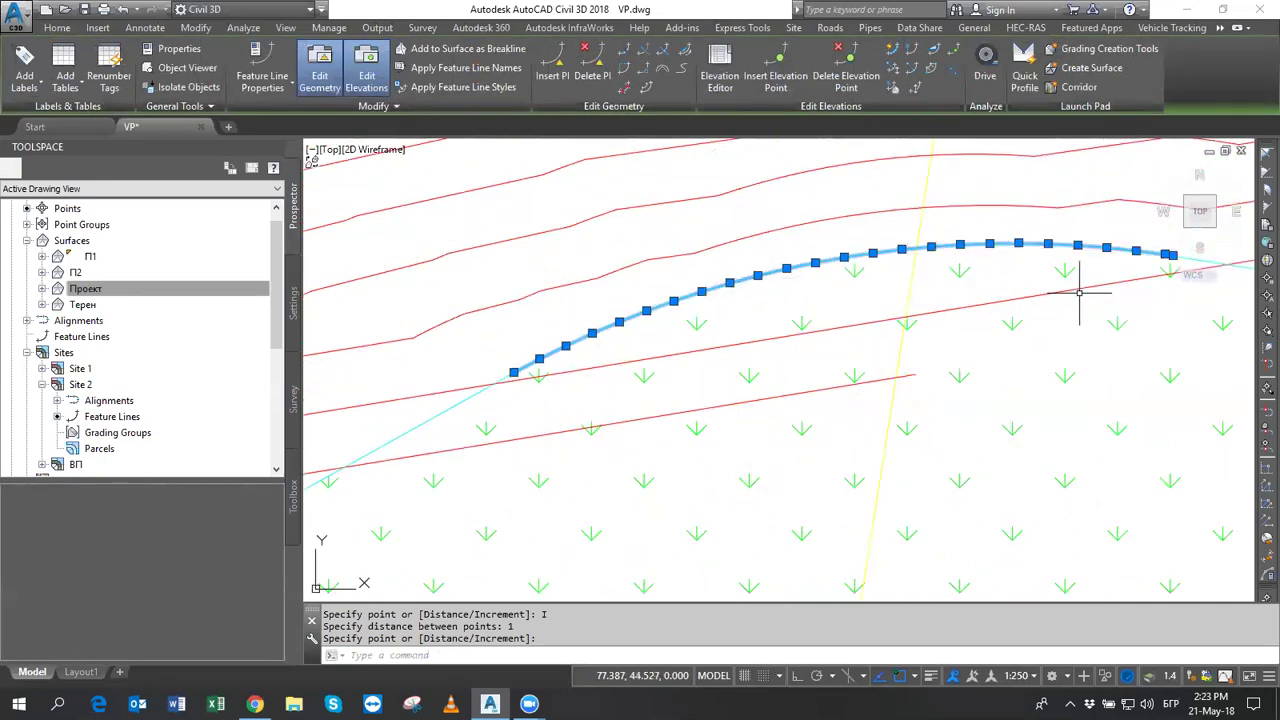
pyautogui.moveTo(1074, 286); pyautogui.dragTo(795, 318, button='middle')
pyautogui.scroll(-2, 766, 297)
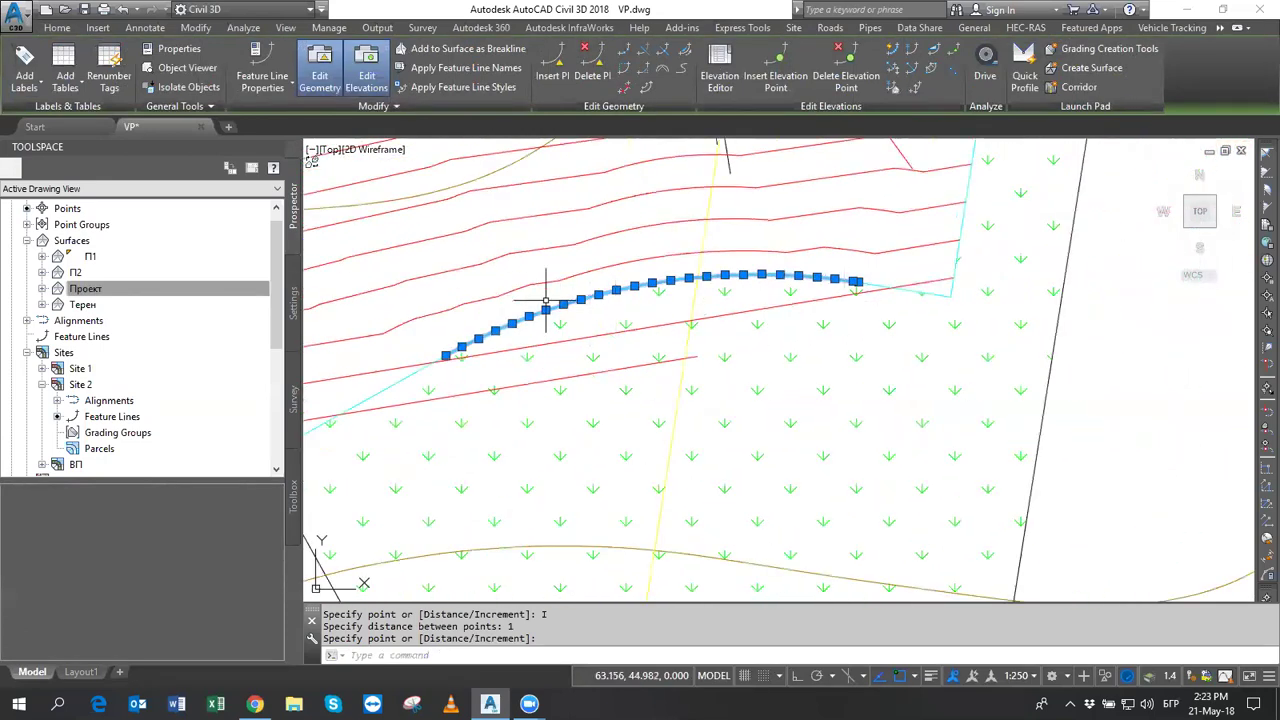
pyautogui.moveTo(689, 304); pyautogui.dragTo(774, 306, button='middle')
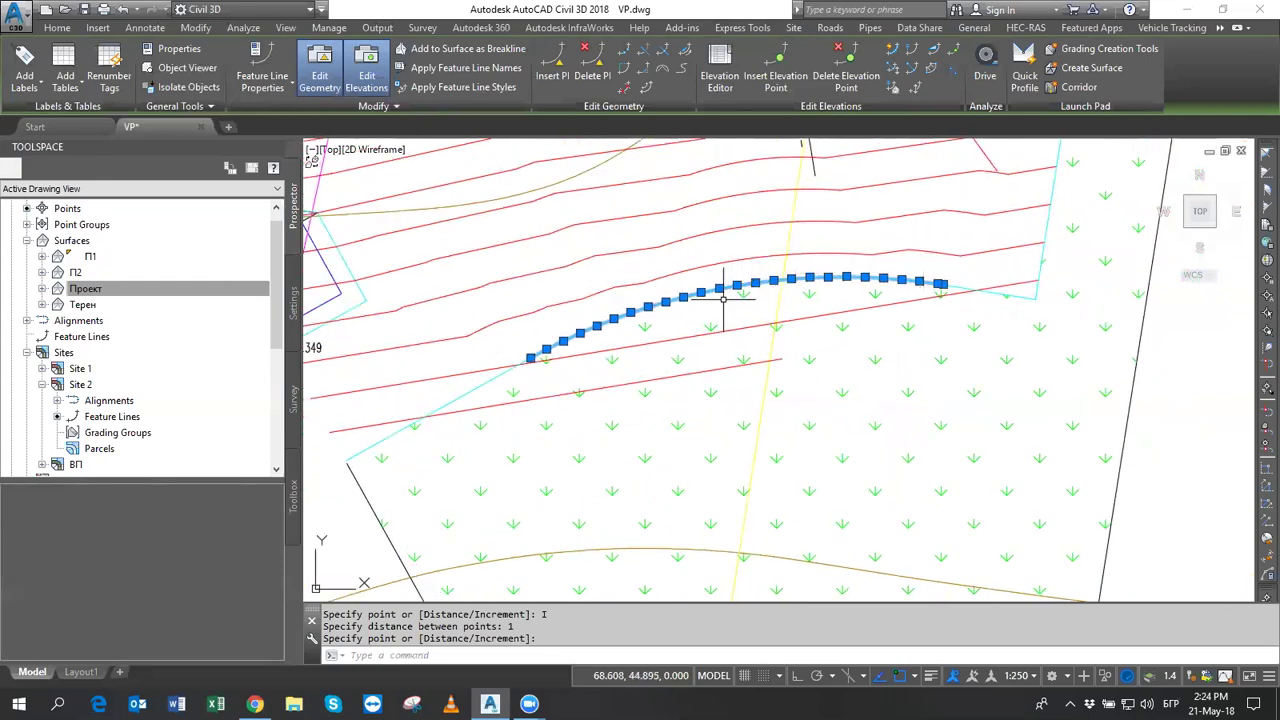
pyautogui.click(899, 90)
# Set the curved feature line's elevations relative to surface П1, giving 473.382–473.487 m.
pyautogui.click(880, 171)
pyautogui.click(843, 187)
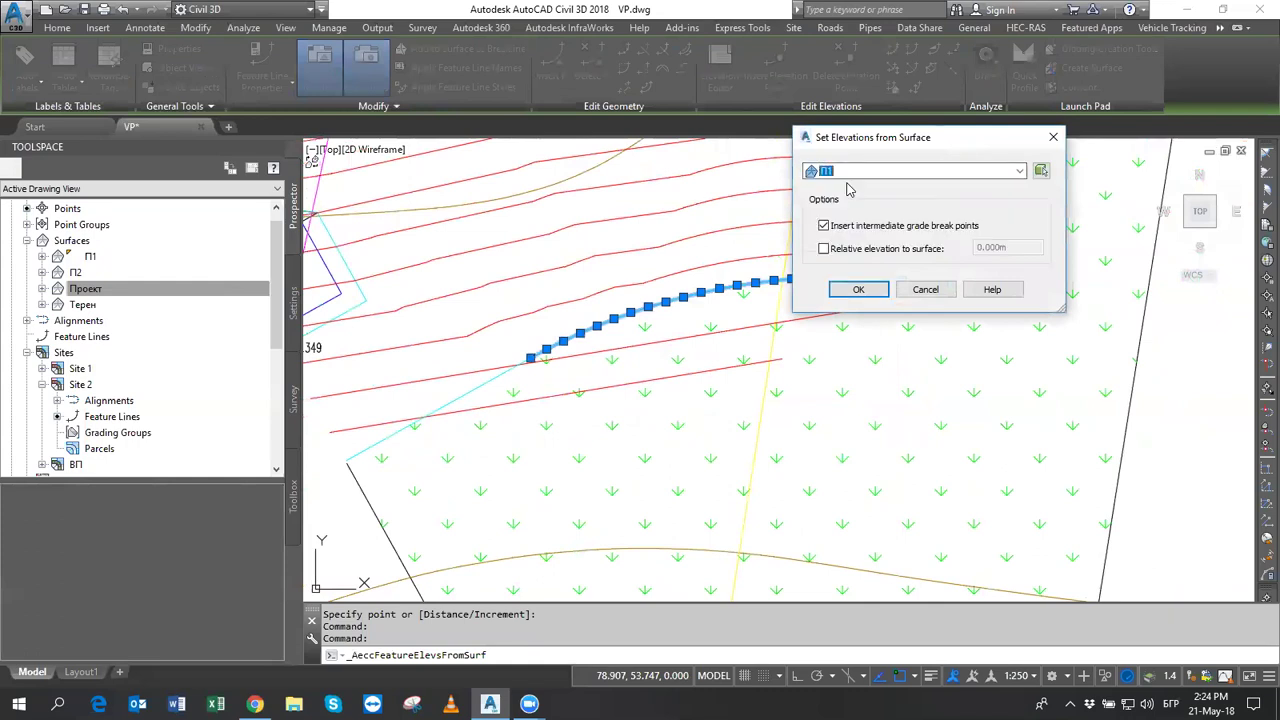
pyautogui.click(824, 249)
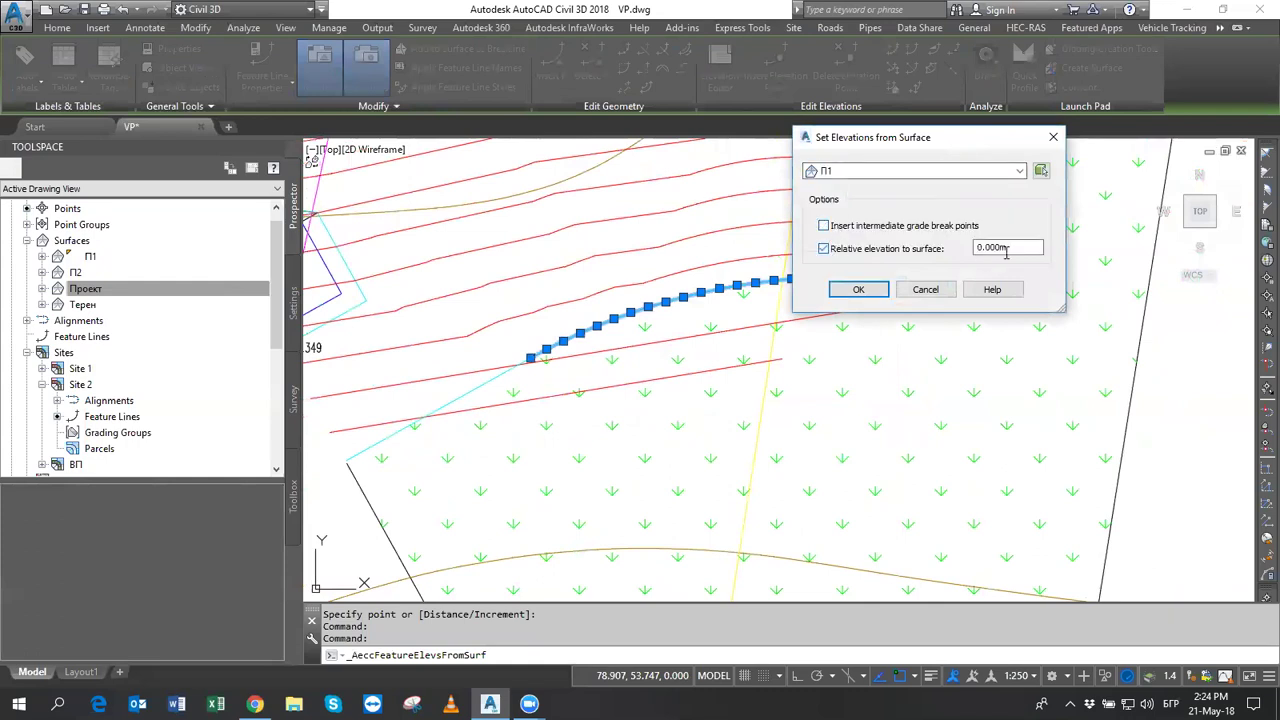
pyautogui.click(859, 290)
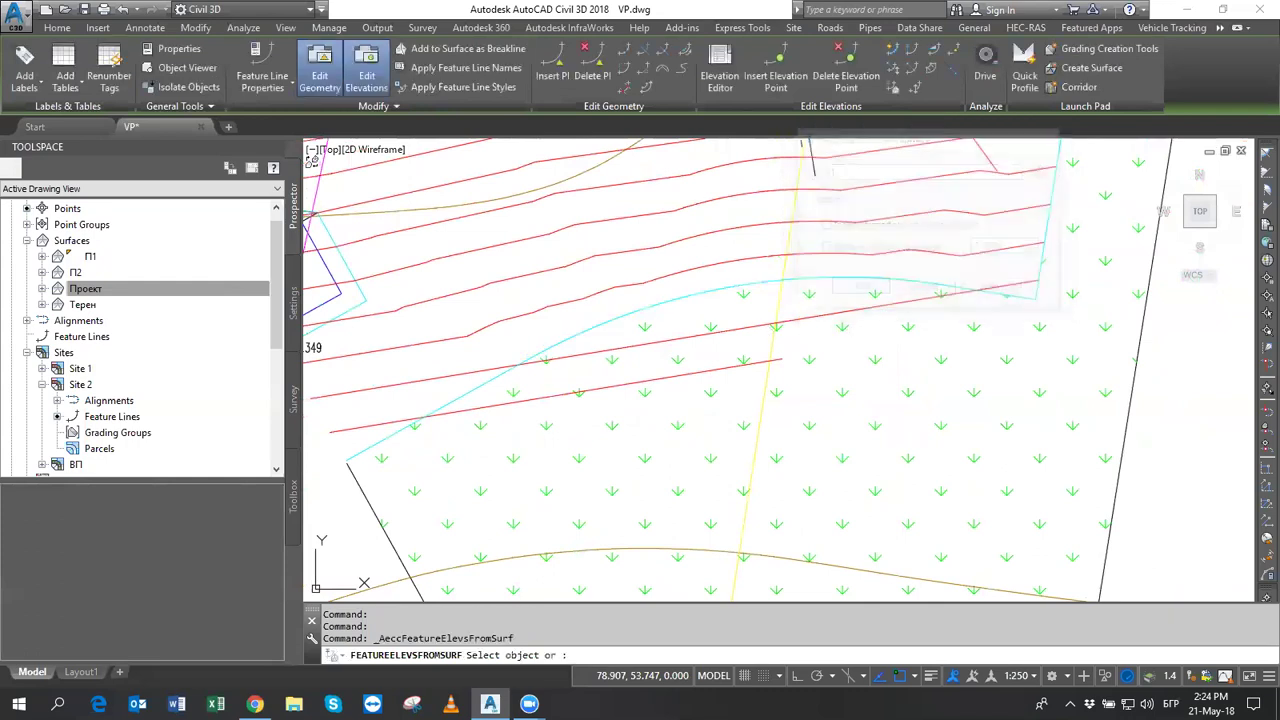
pyautogui.click(798, 279)
pyautogui.rightClick(801, 344)
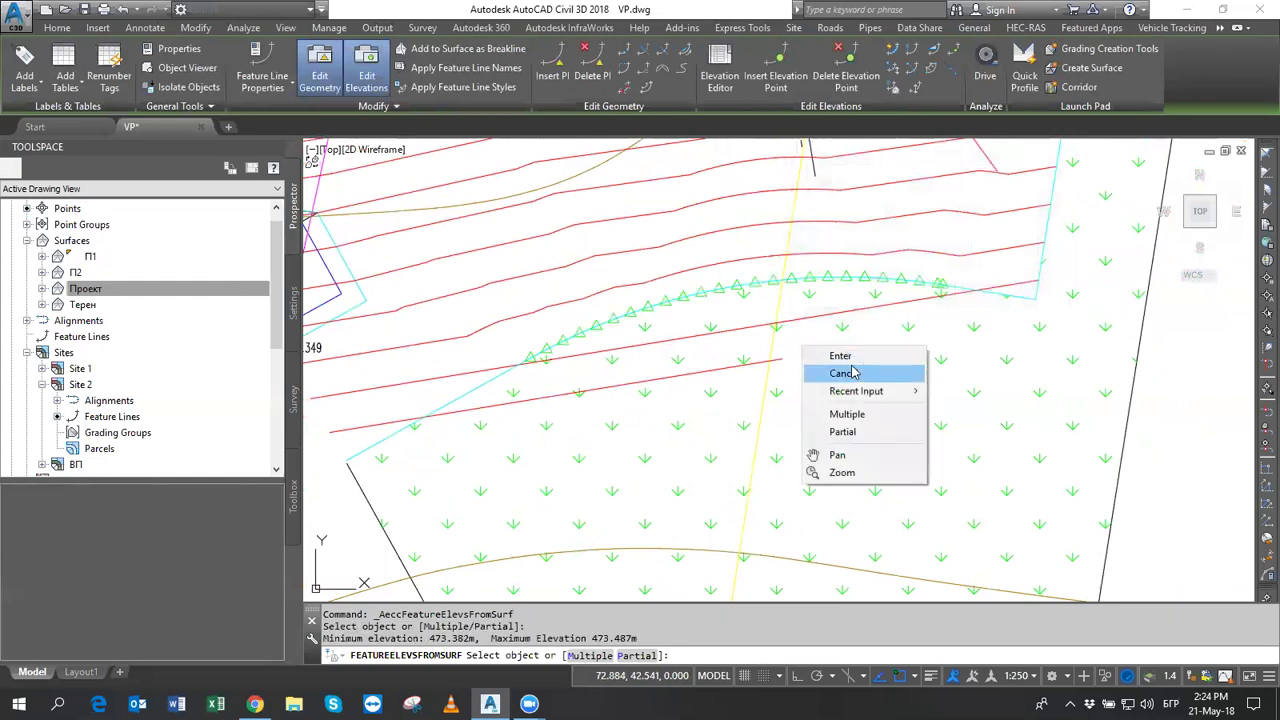
pyautogui.click(830, 355)
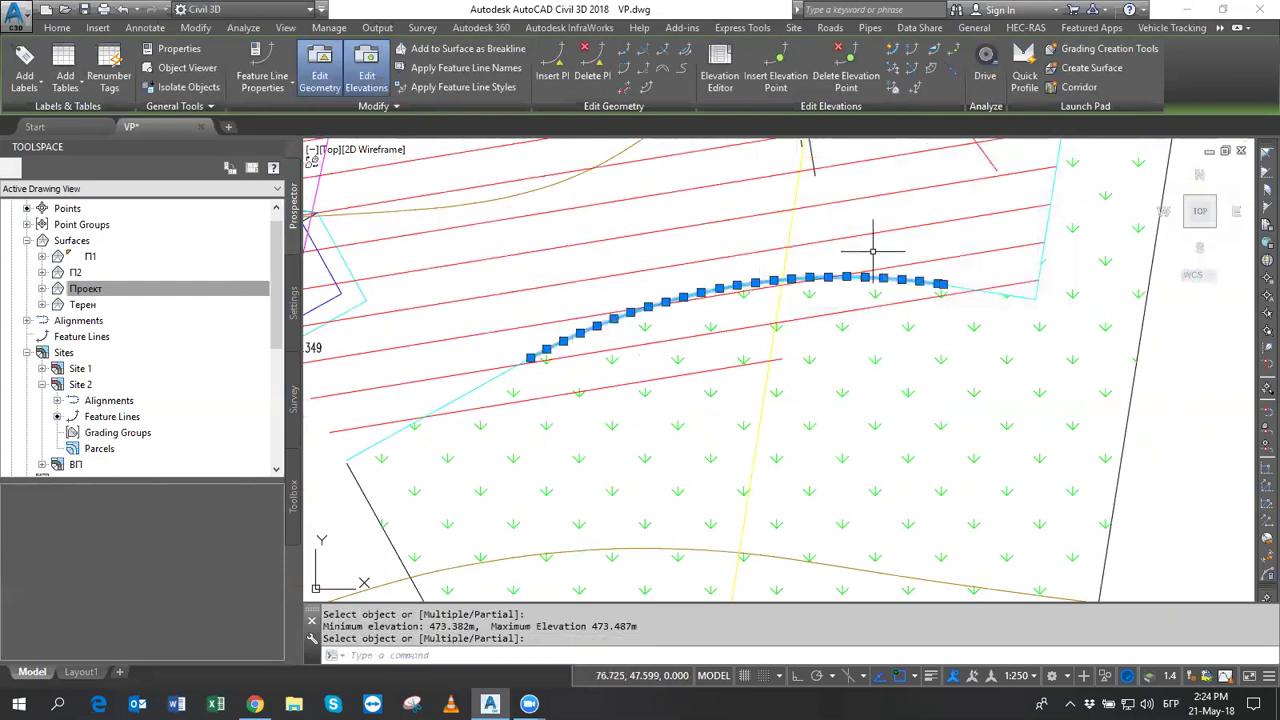
pyautogui.scroll(2, 724, 362)
pyautogui.scroll(1, 771, 423)
pyautogui.press('Escape')
pyautogui.press('Escape')
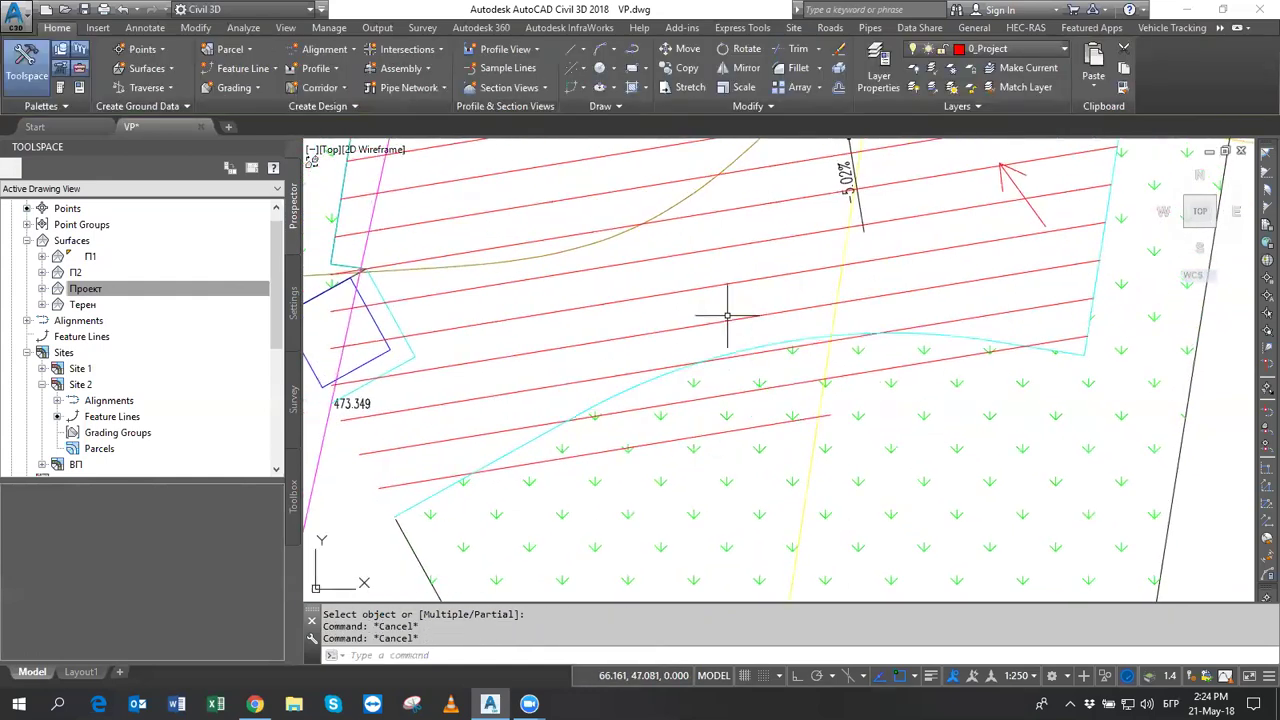
# Turn on the Triangles component in the Проект surface style so the triangulation shows.
pyautogui.click(727, 281)
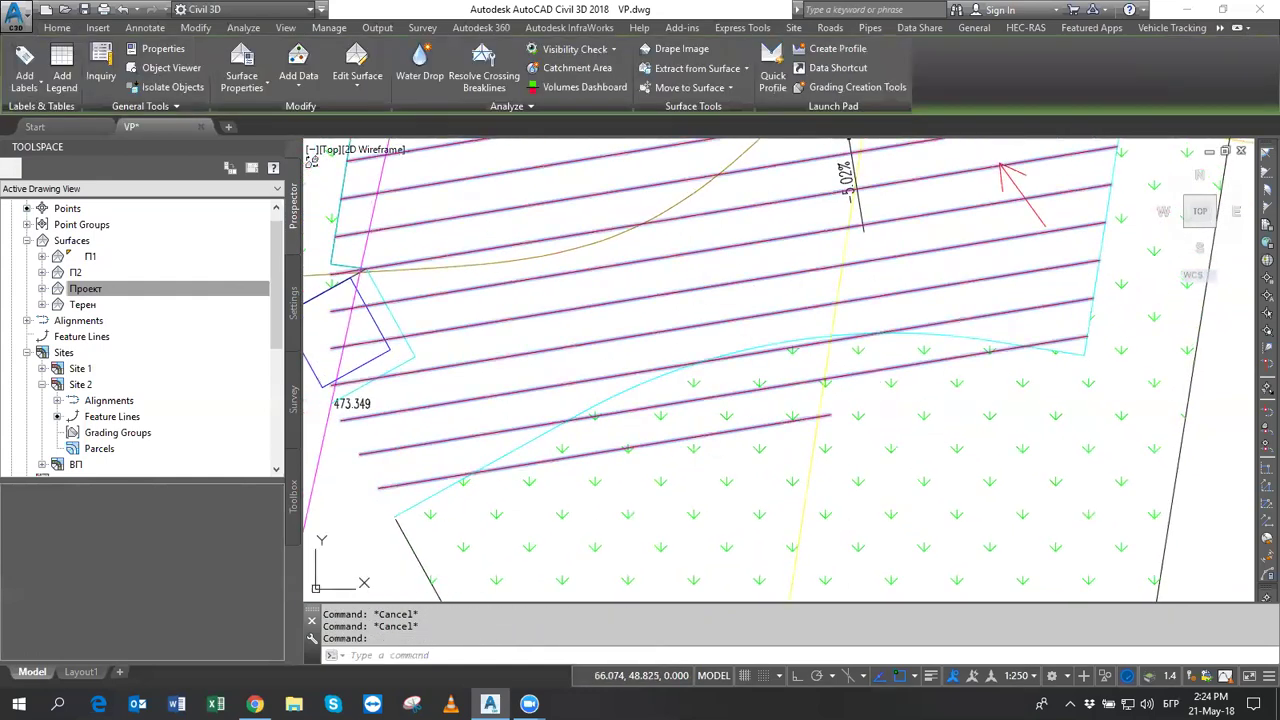
pyautogui.rightClick(780, 250)
pyautogui.click(850, 447)
pyautogui.click(283, 337)
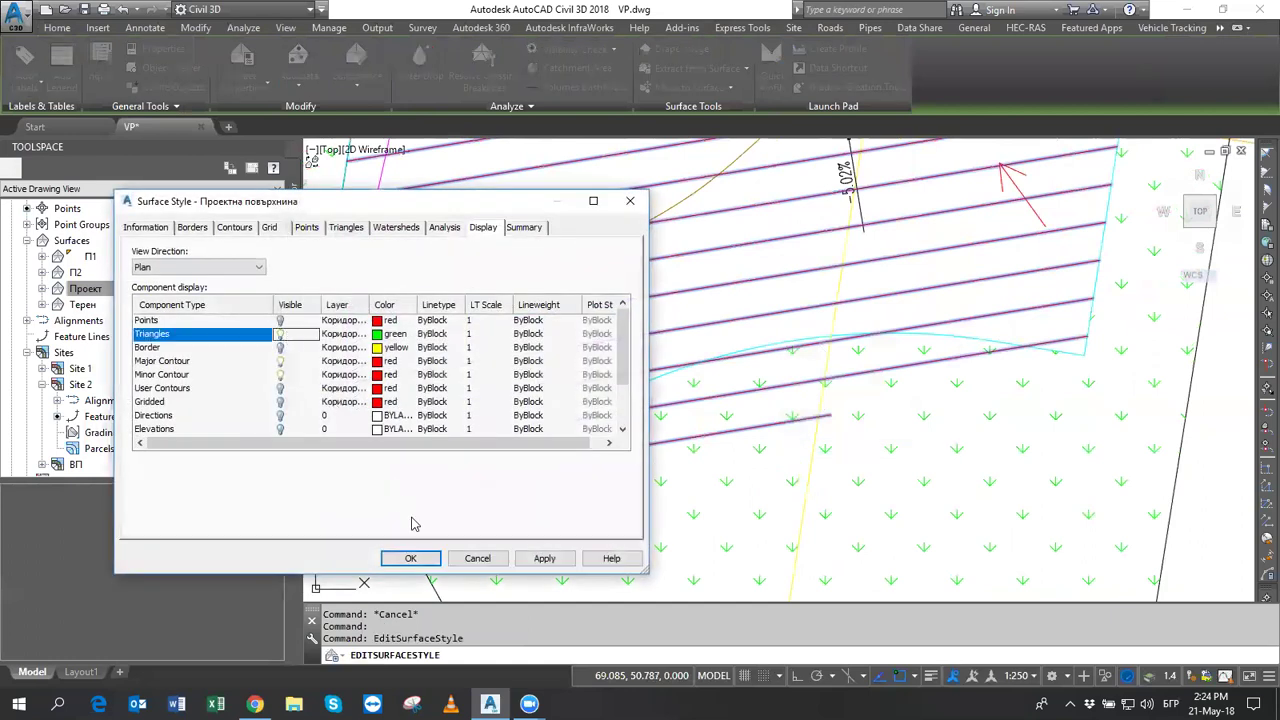
pyautogui.click(413, 558)
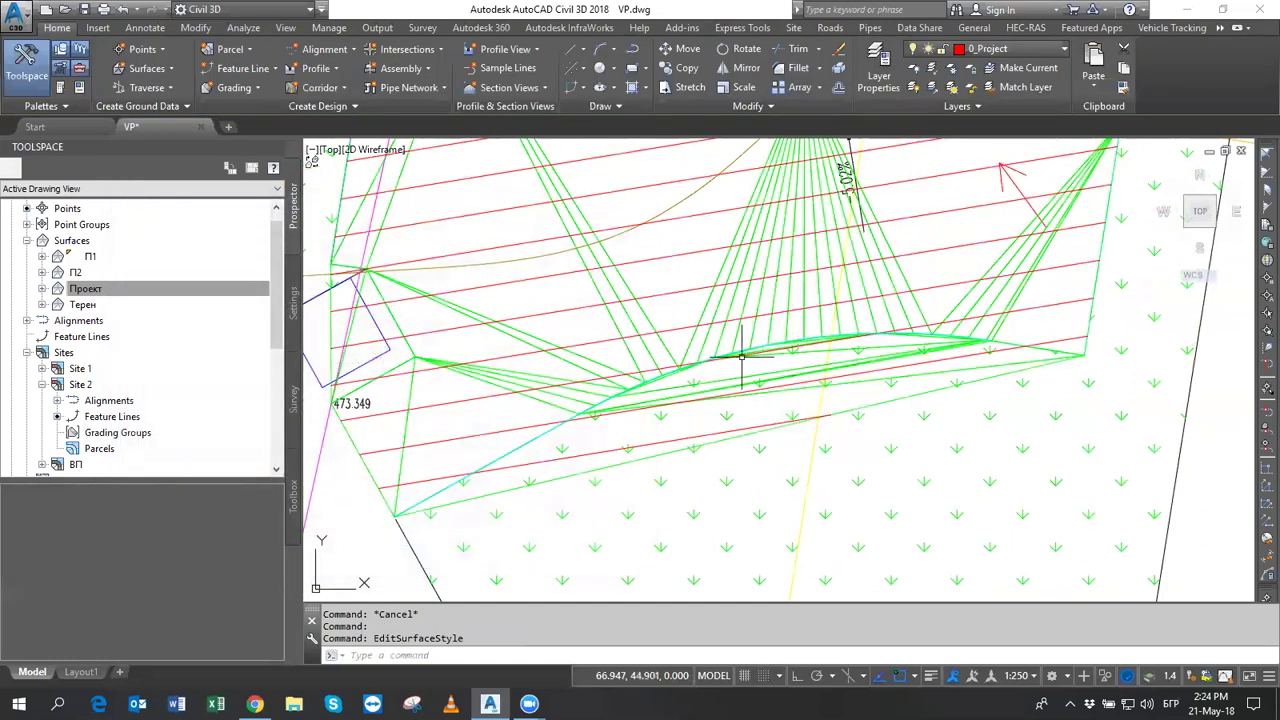
# Select the curved cyan feature line and pan across the graded area to inspect it.
pyautogui.scroll(2, 698, 372)
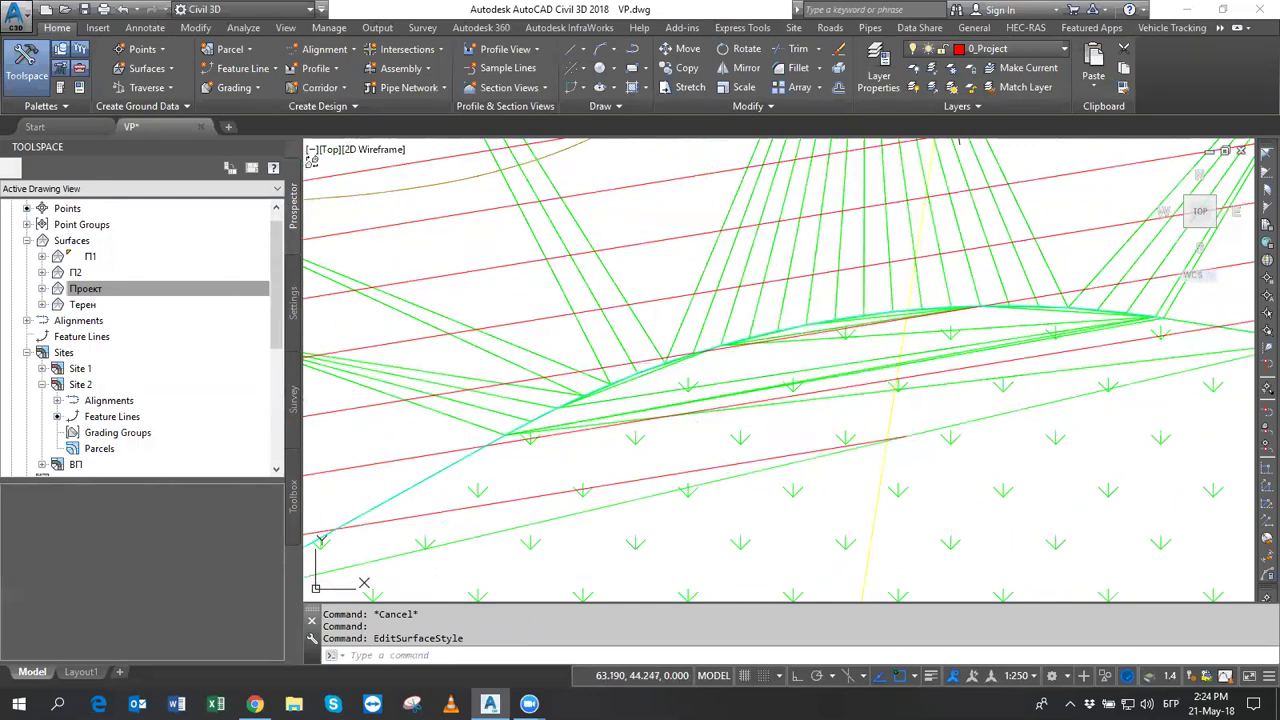
pyautogui.click(588, 392)
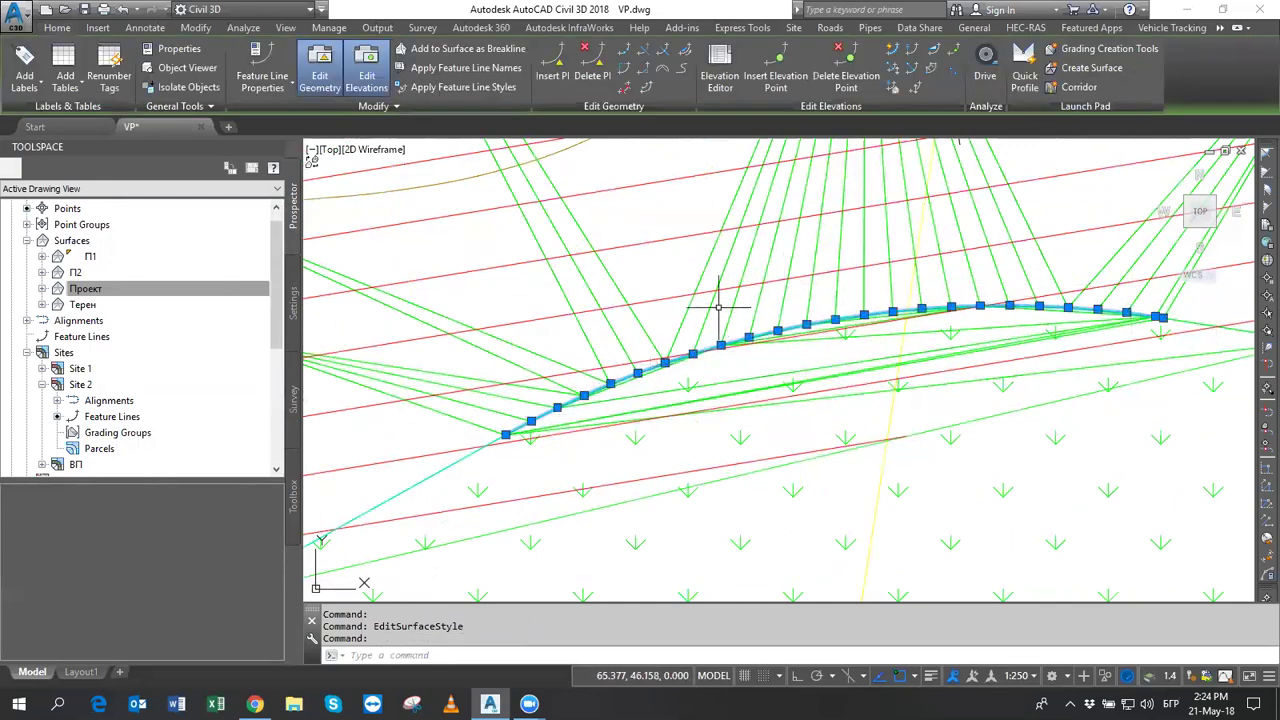
pyautogui.scroll(-2, 556, 393)
pyautogui.moveTo(637, 351); pyautogui.dragTo(752, 372, button='middle')
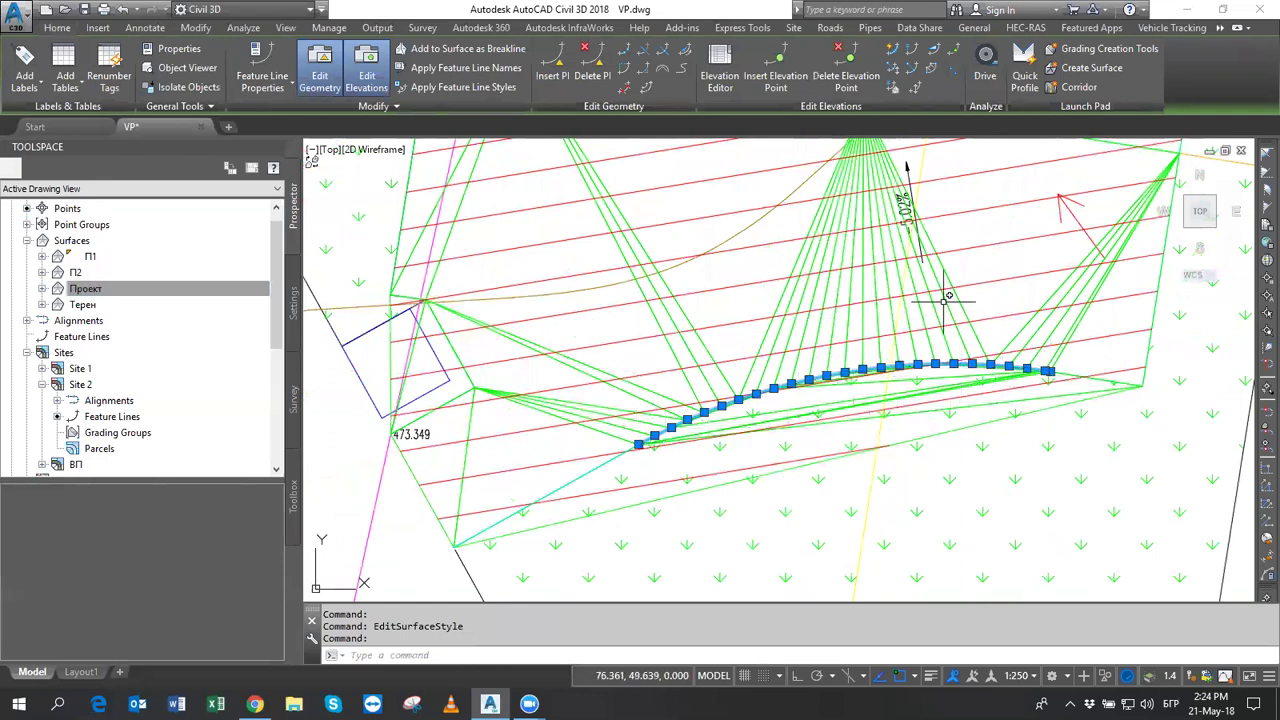
pyautogui.moveTo(882, 272); pyautogui.dragTo(800, 348, button='middle')
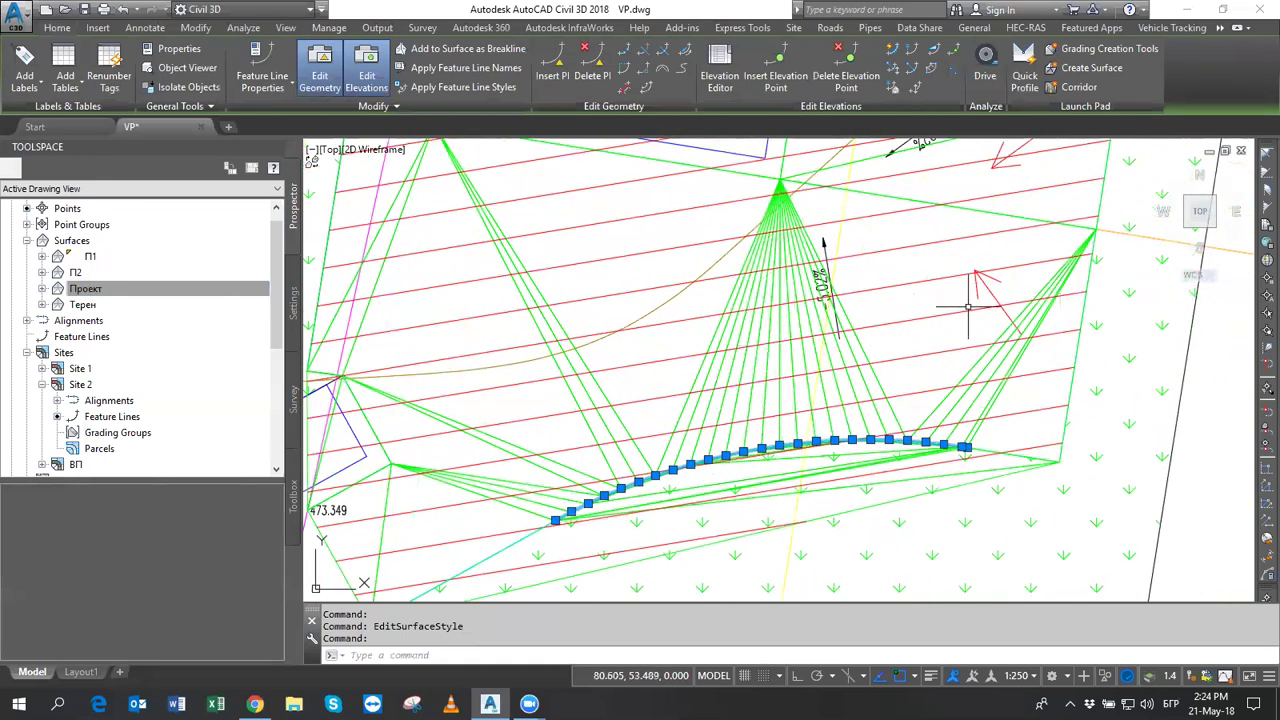
pyautogui.moveTo(969, 308); pyautogui.dragTo(1038, 230, button='middle')
pyautogui.press('Escape')
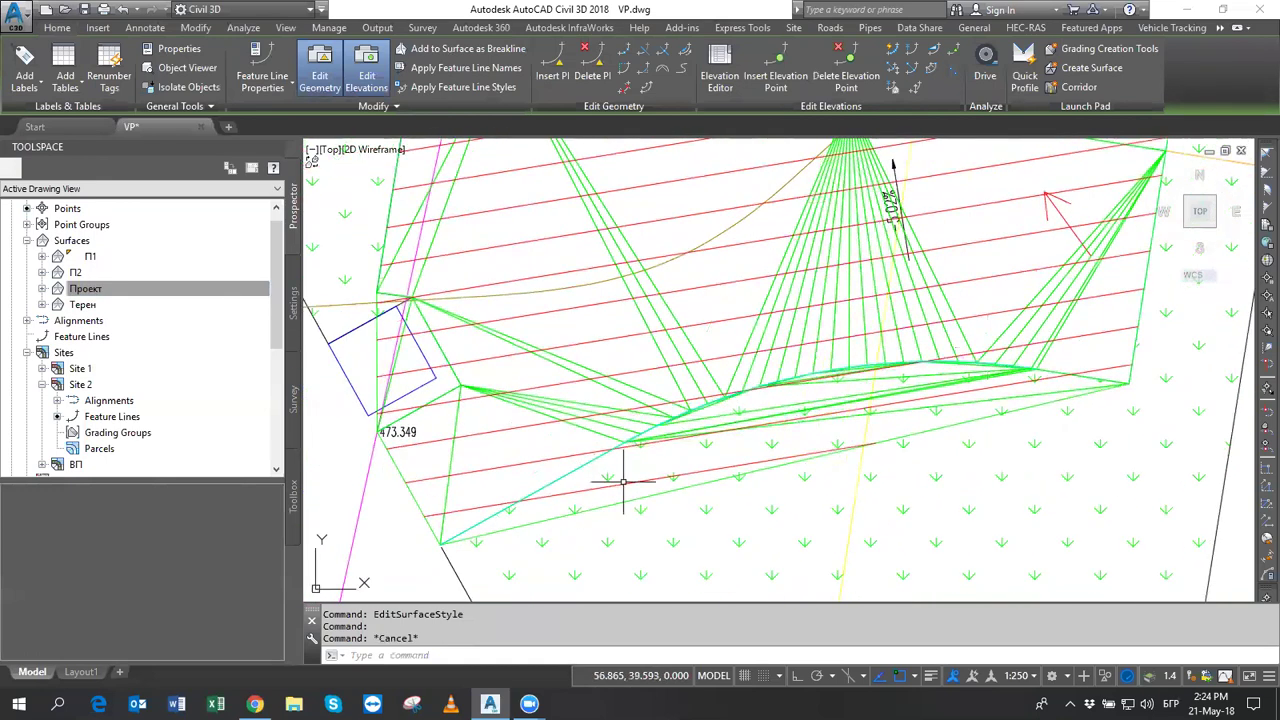
pyautogui.press('Escape')
# Switch Triangles off in the Проект surface style, leaving only the contours visible.
pyautogui.click(558, 472)
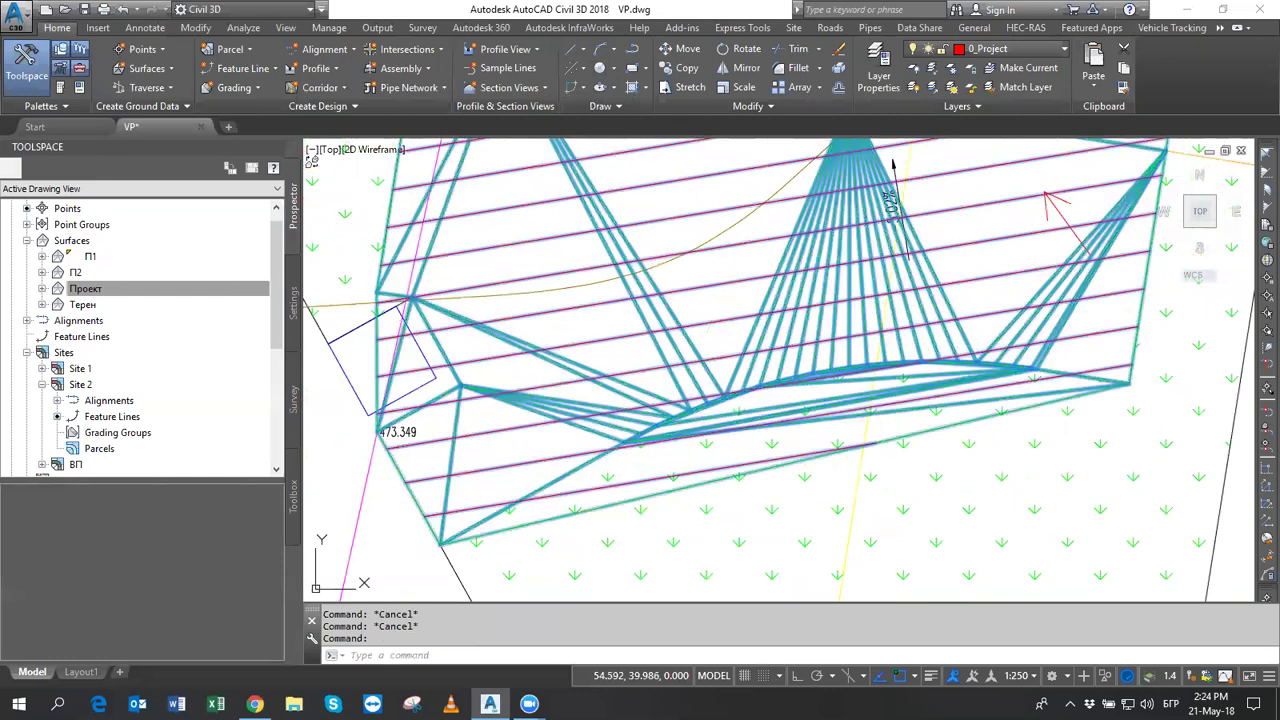
pyautogui.press('Escape')
pyautogui.click(677, 380)
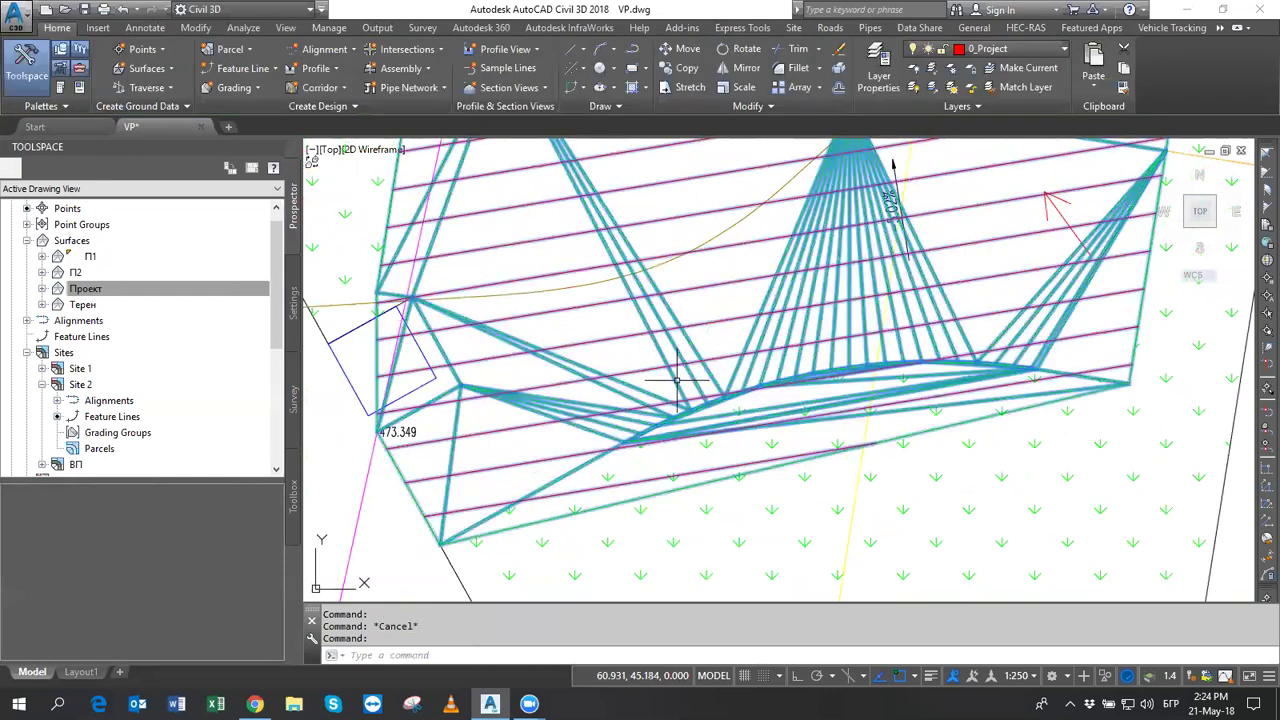
pyautogui.rightClick(726, 307)
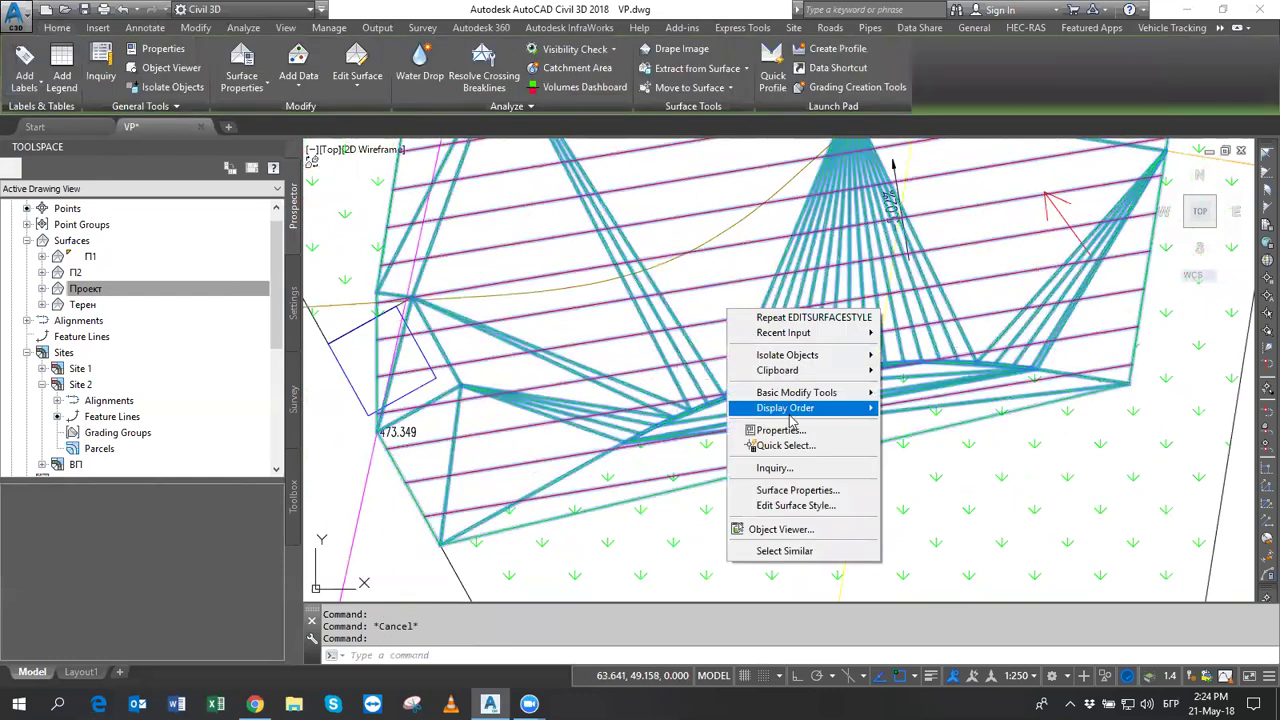
pyautogui.click(780, 503)
pyautogui.click(281, 334)
pyautogui.click(410, 558)
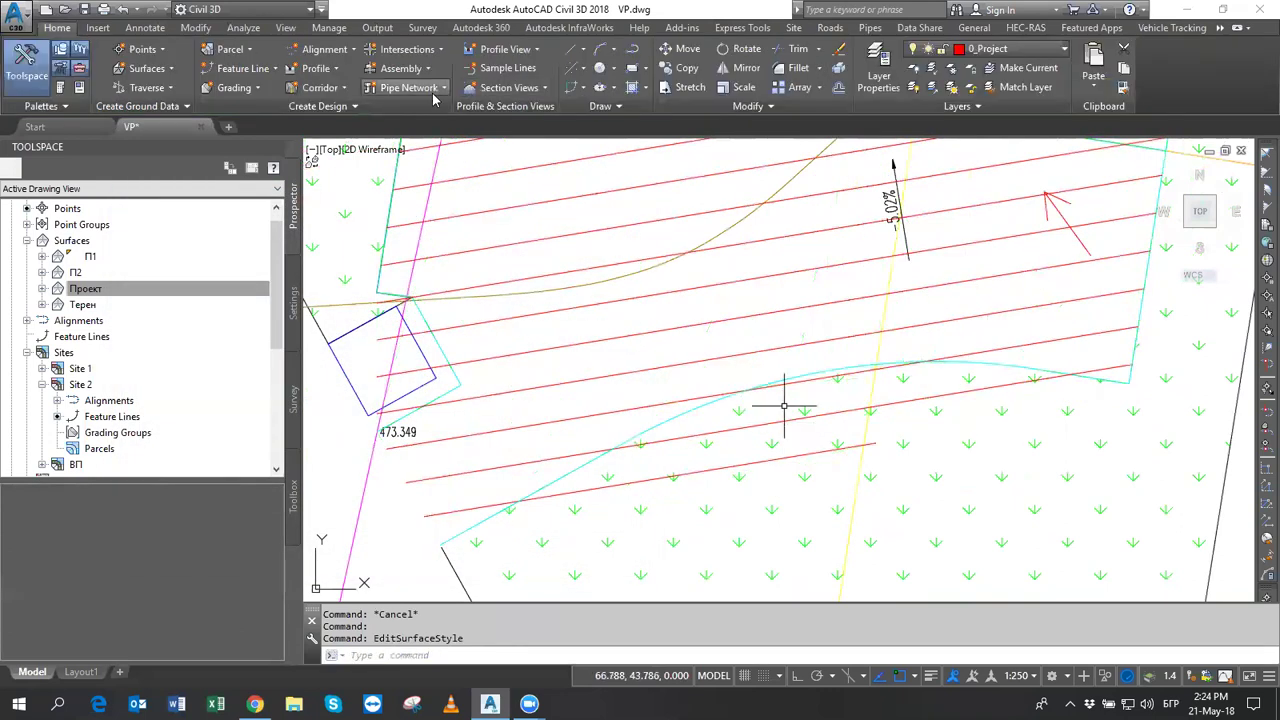
pyautogui.click(196, 28)
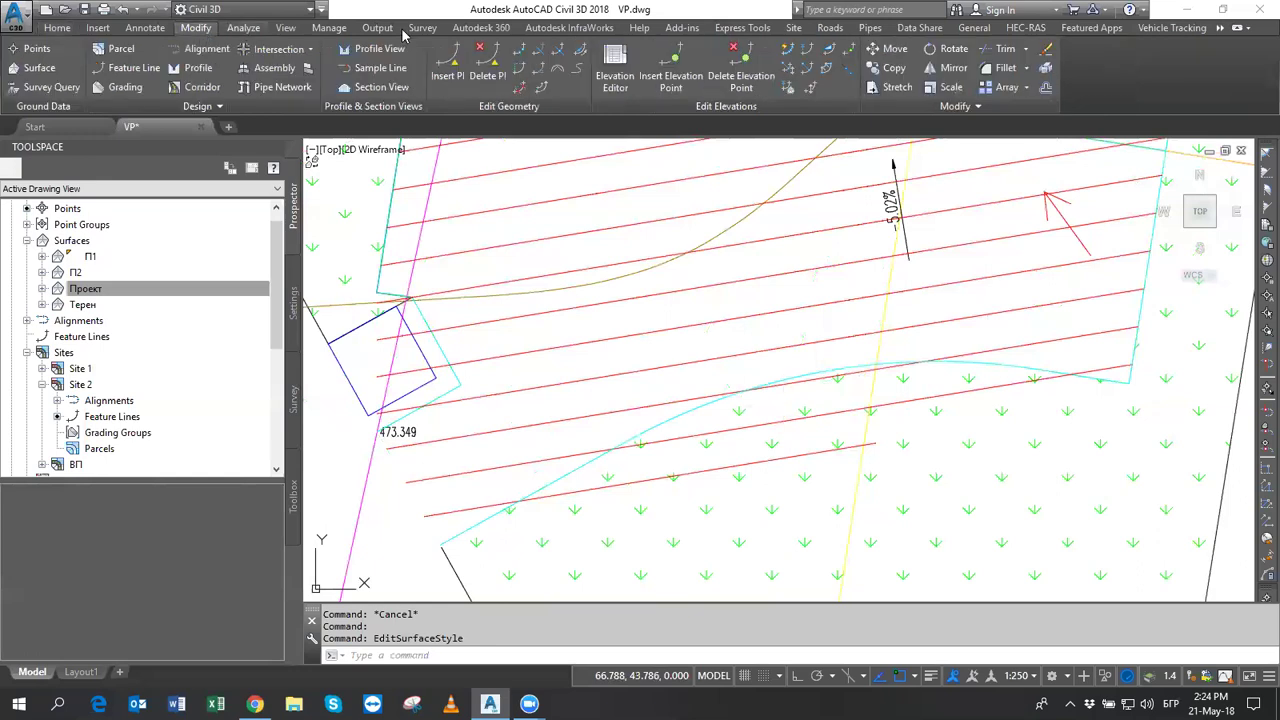
# Join the bottom feature line with its connecting curved feature line.
pyautogui.click(558, 52)
pyautogui.click(571, 468)
pyautogui.click(661, 424)
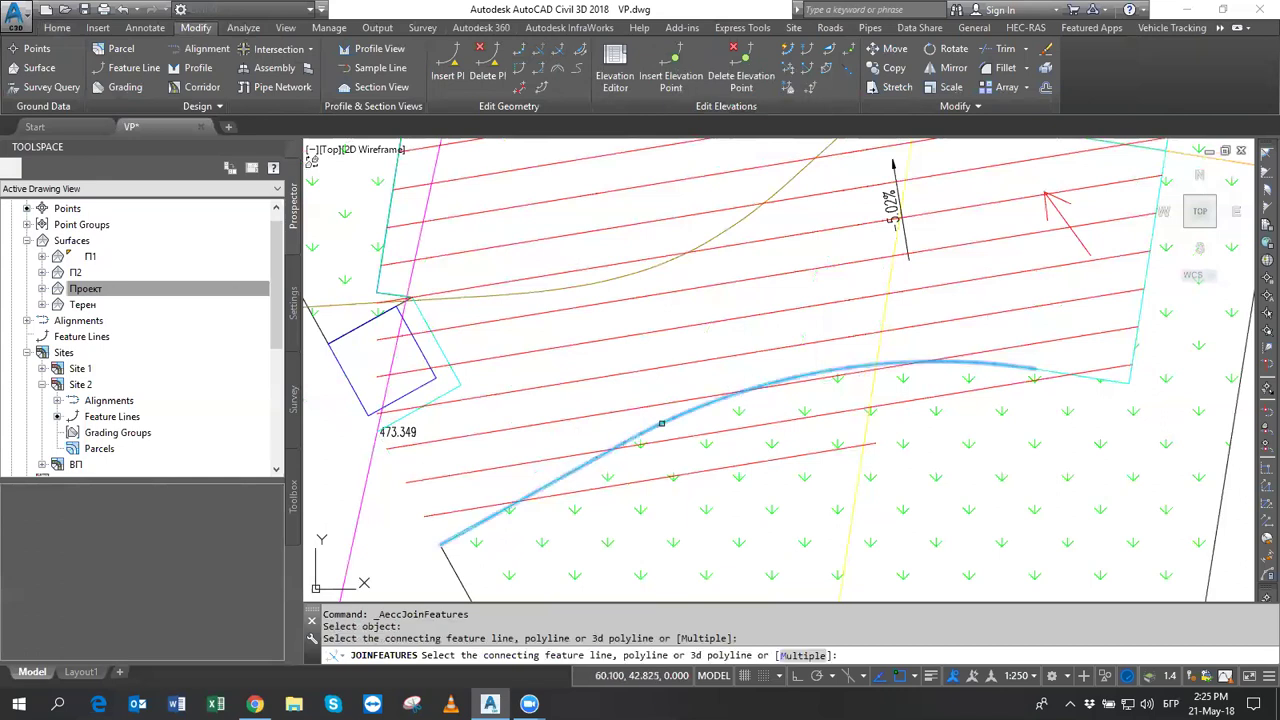
pyautogui.rightClick(1034, 356)
pyautogui.click(1062, 365)
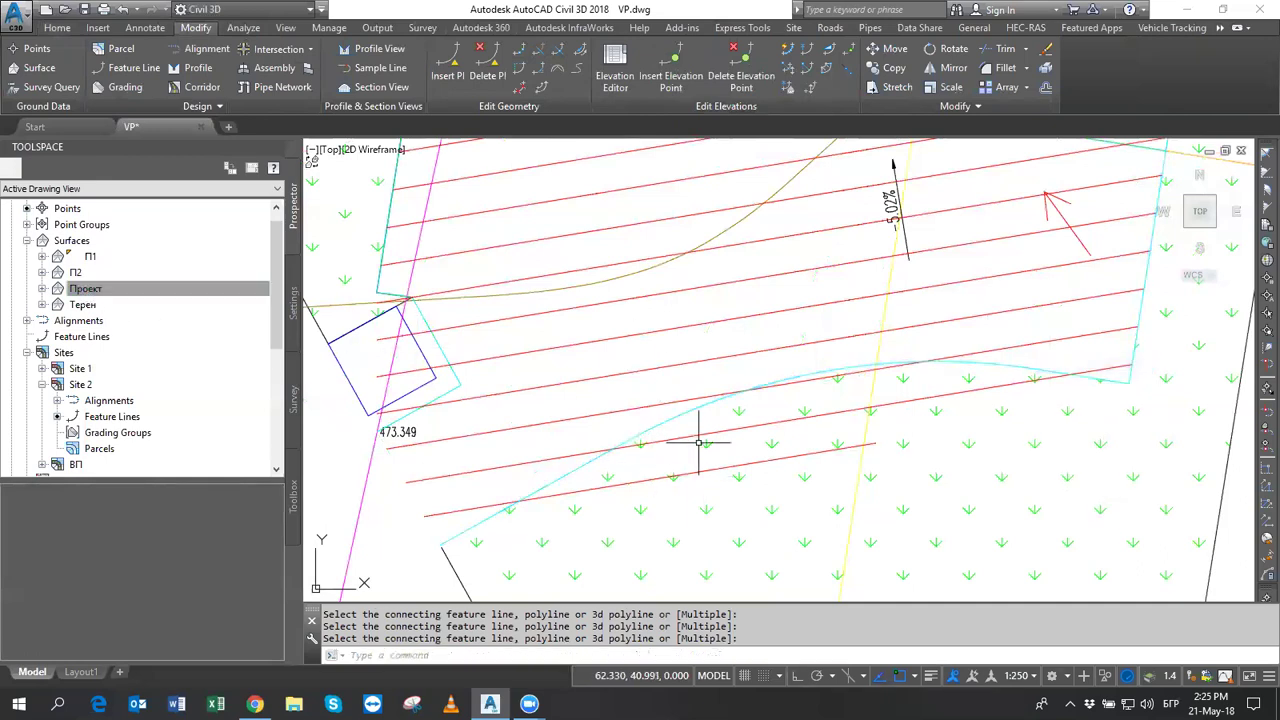
# Select the joined feature line to verify it, then reselect the Проект surface.
pyautogui.scroll(-5, 732, 438)
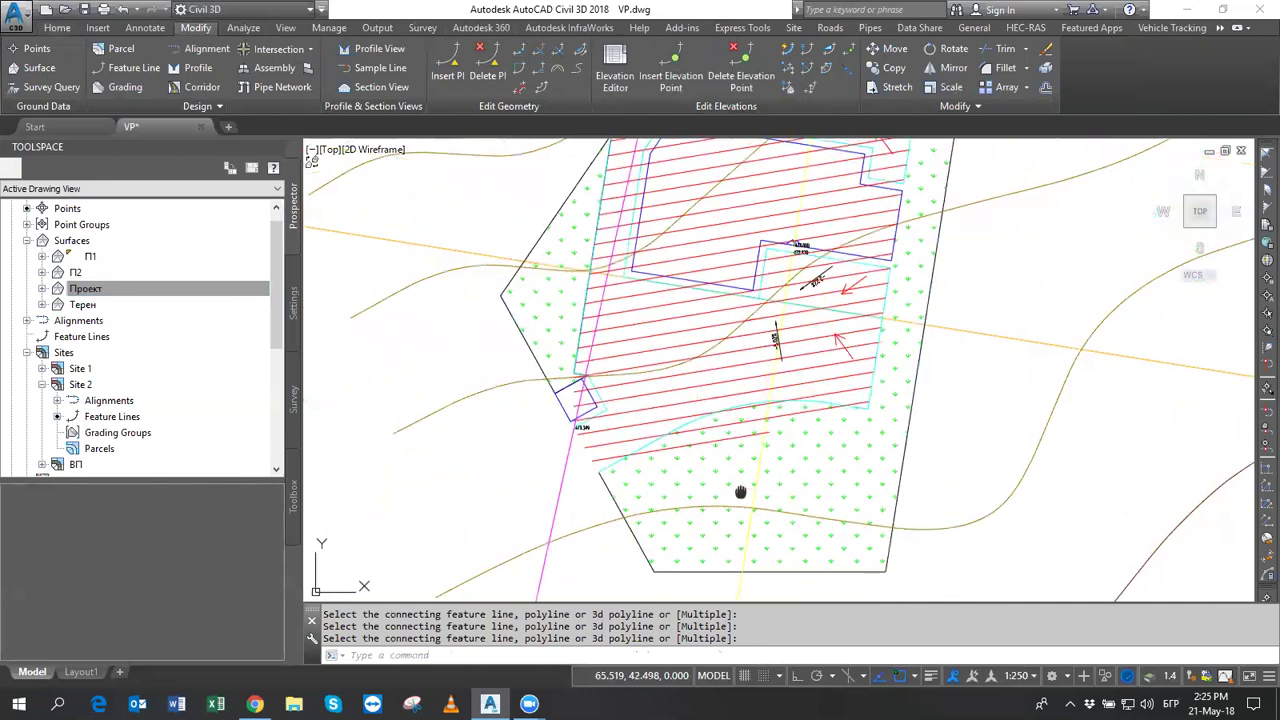
pyautogui.press('Escape')
pyautogui.click(736, 463)
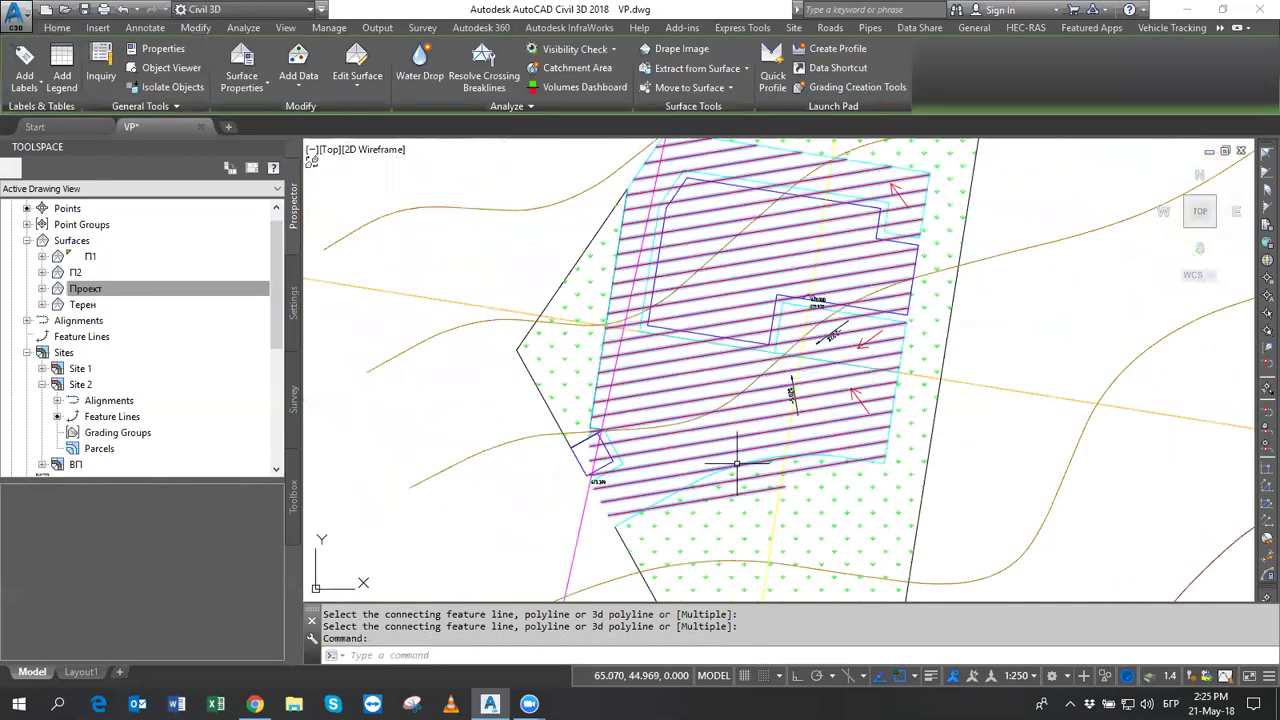
pyautogui.scroll(2, 714, 466)
pyautogui.press('Escape')
pyautogui.click(684, 484)
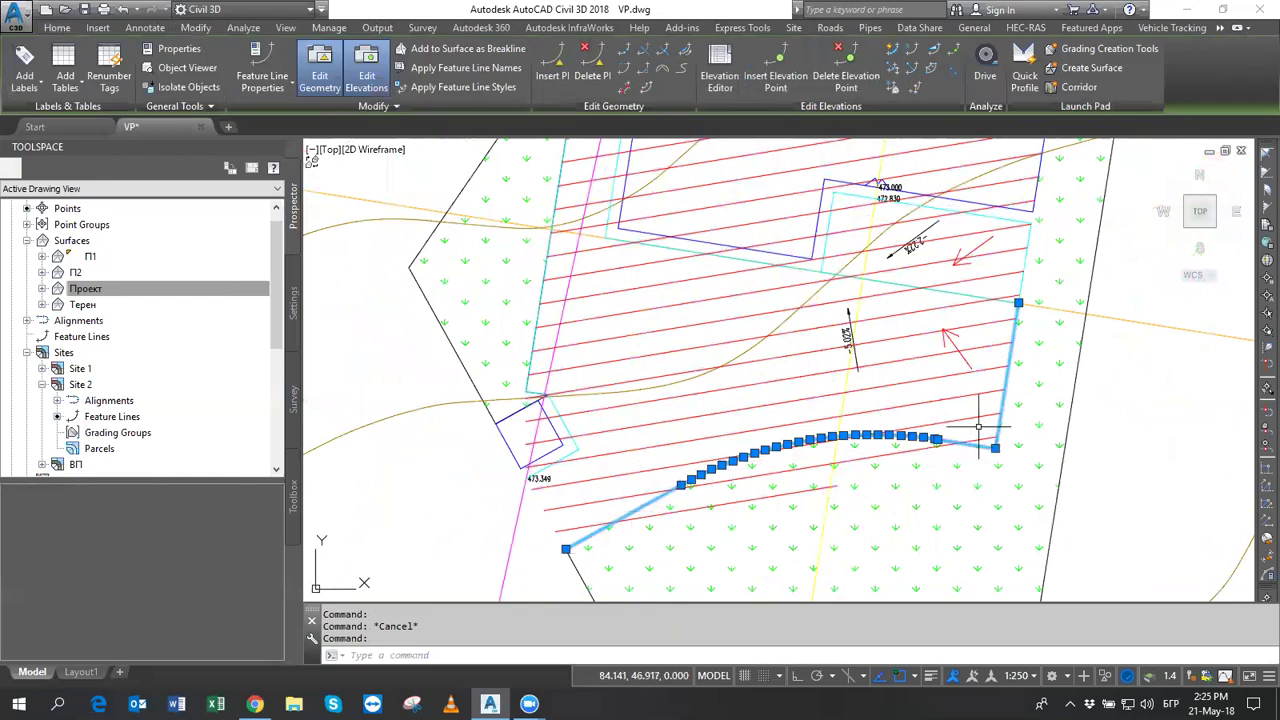
pyautogui.moveTo(985, 413); pyautogui.dragTo(908, 451, button='middle')
pyautogui.press('Escape')
pyautogui.press('Escape')
pyautogui.click(734, 457)
pyautogui.rightClick(85, 290)
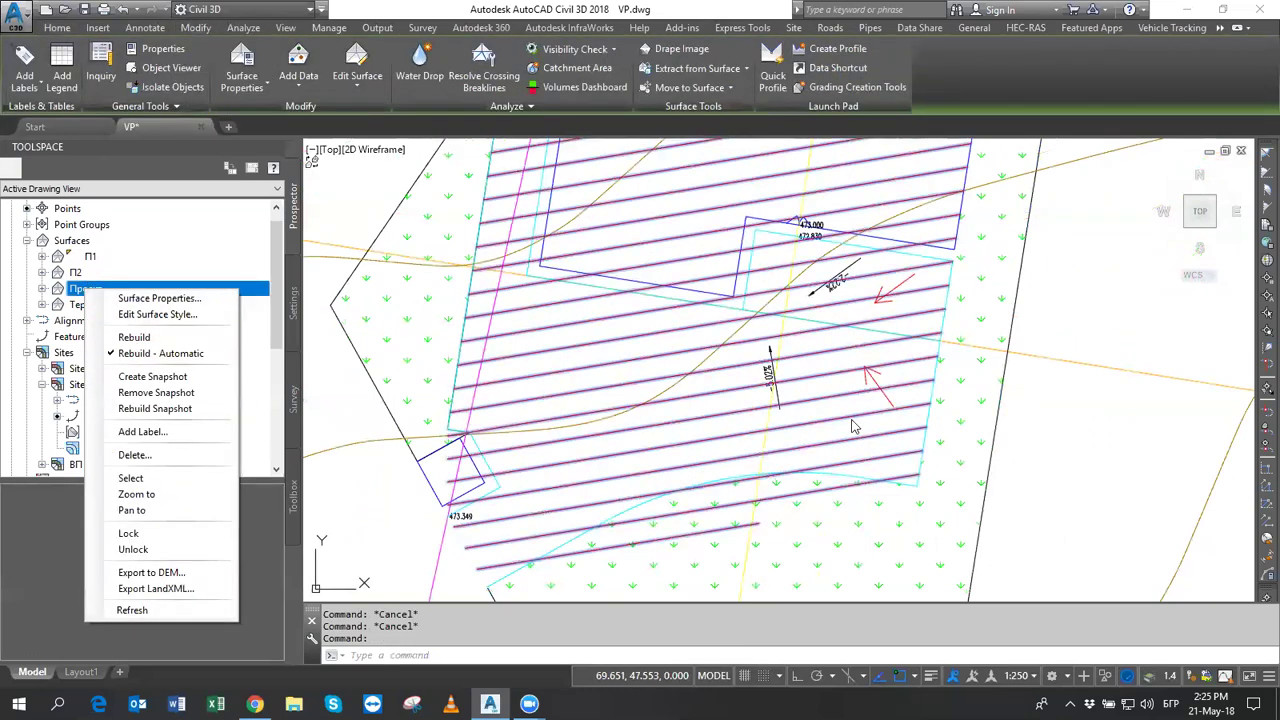
pyautogui.press('Escape')
pyautogui.press('Escape')
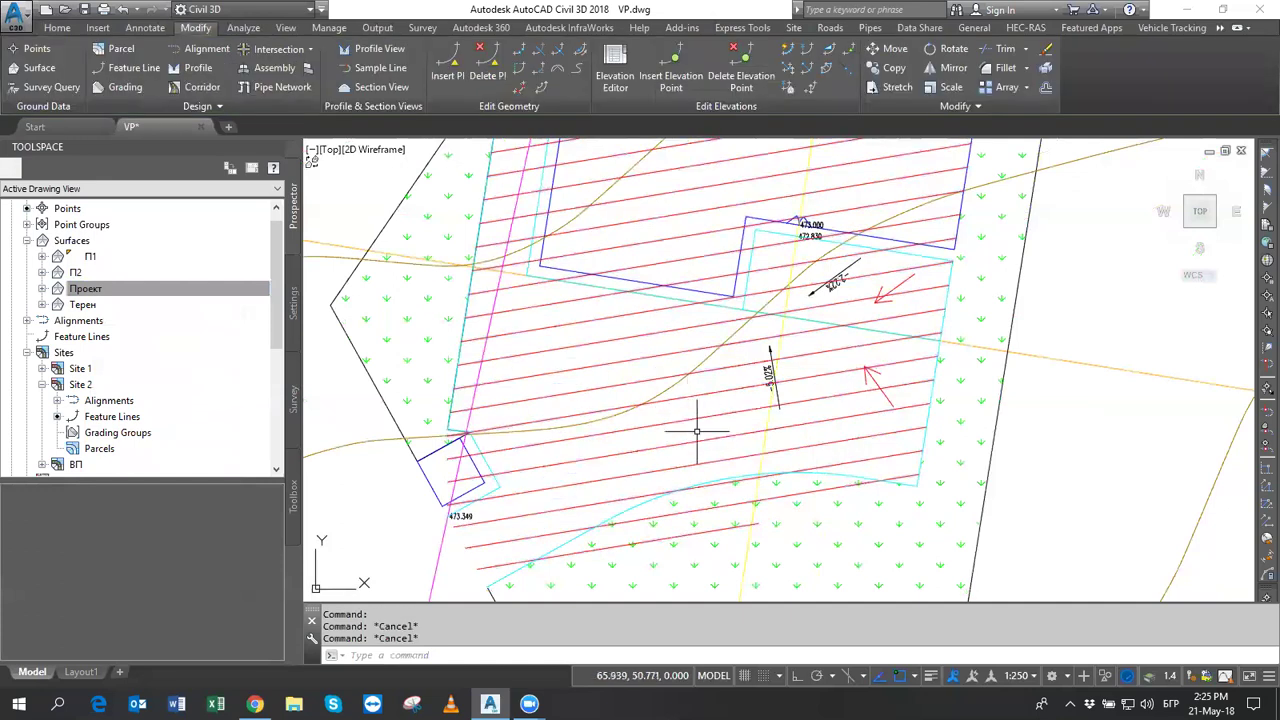
pyautogui.moveTo(697, 430); pyautogui.dragTo(709, 362, button='middle')
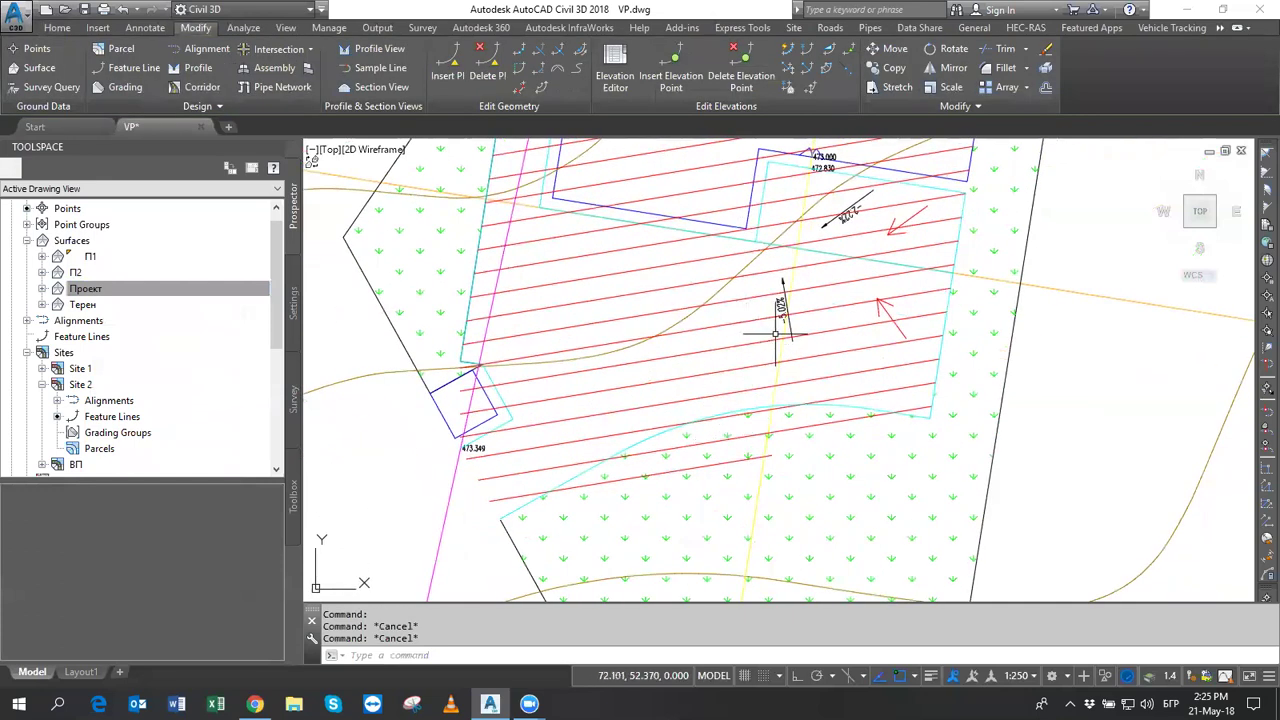
pyautogui.moveTo(776, 333); pyautogui.dragTo(850, 361, button='middle')
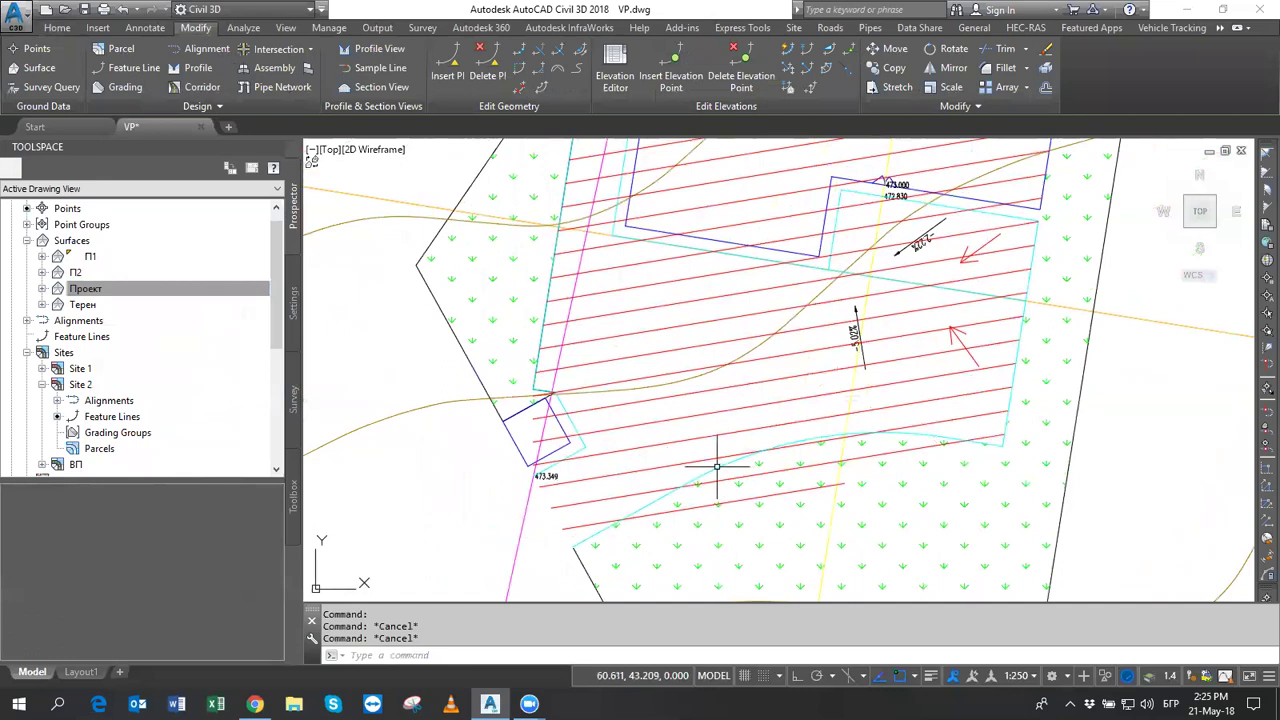
pyautogui.click(740, 385)
pyautogui.scroll(-2, 740, 385)
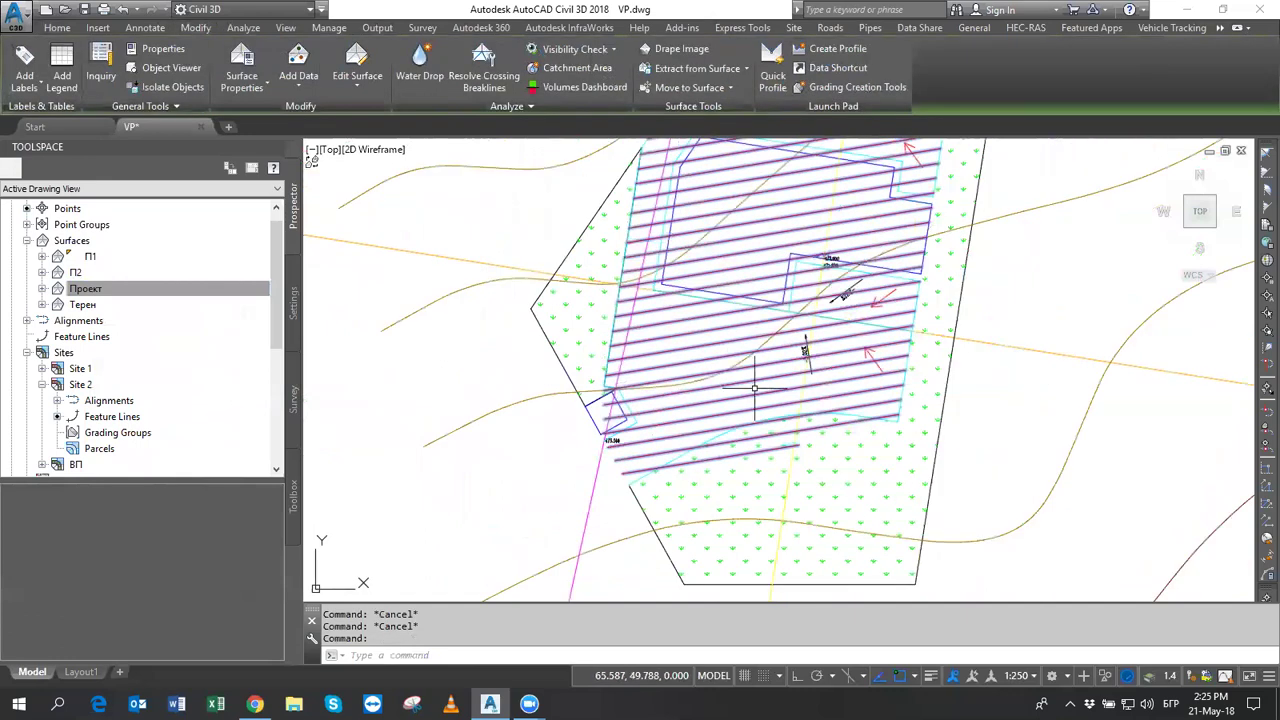
pyautogui.rightClick(725, 303)
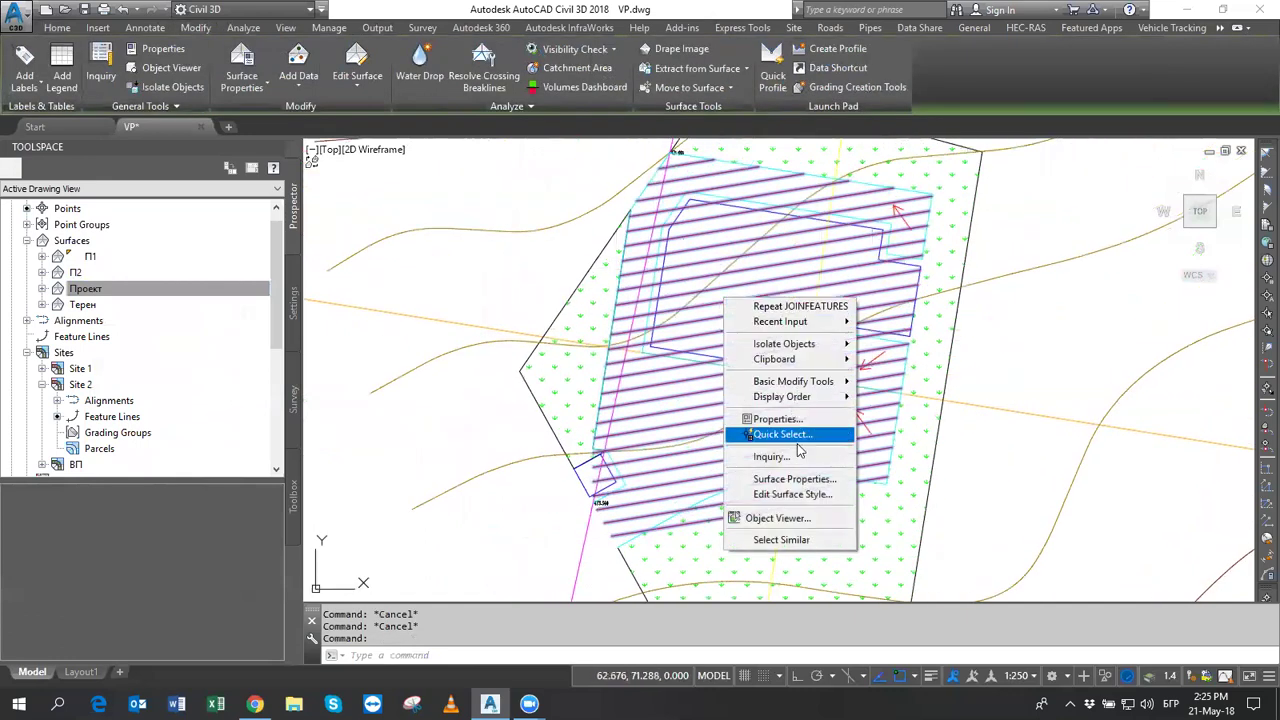
pyautogui.click(775, 494)
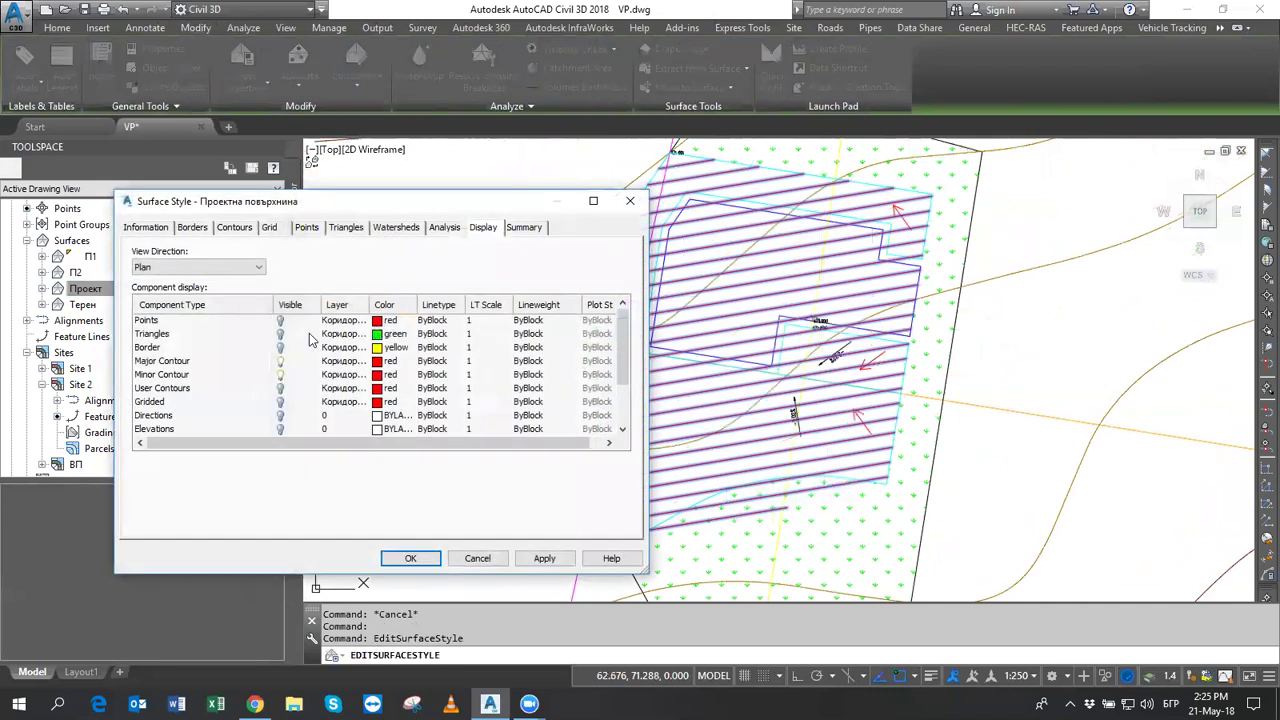
pyautogui.click(280, 334)
pyautogui.click(410, 558)
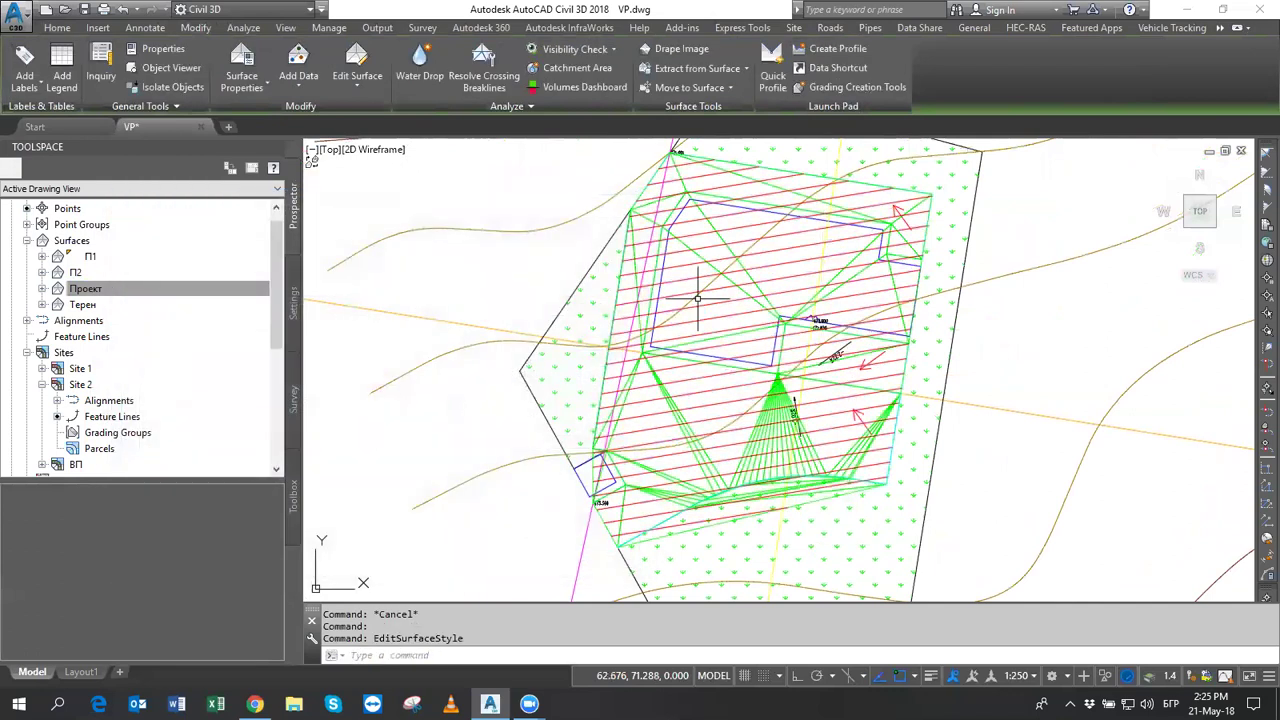
pyautogui.press('Escape')
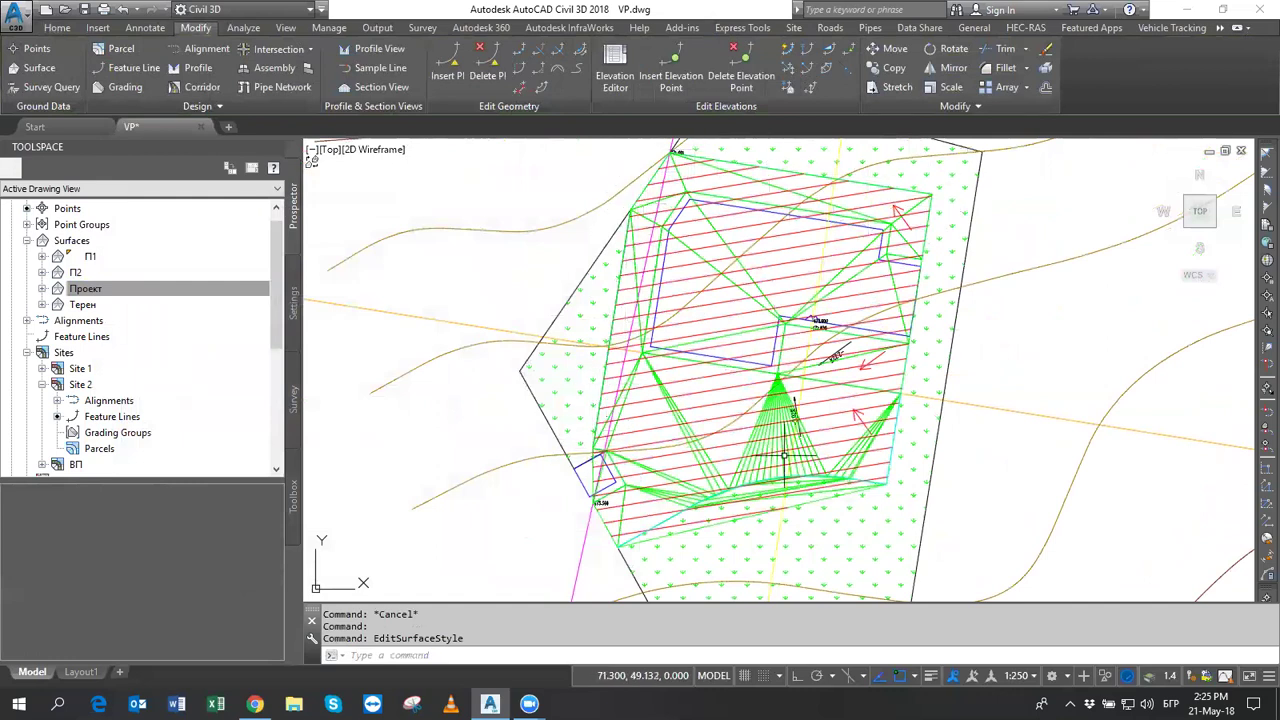
pyautogui.scroll(4, 784, 460)
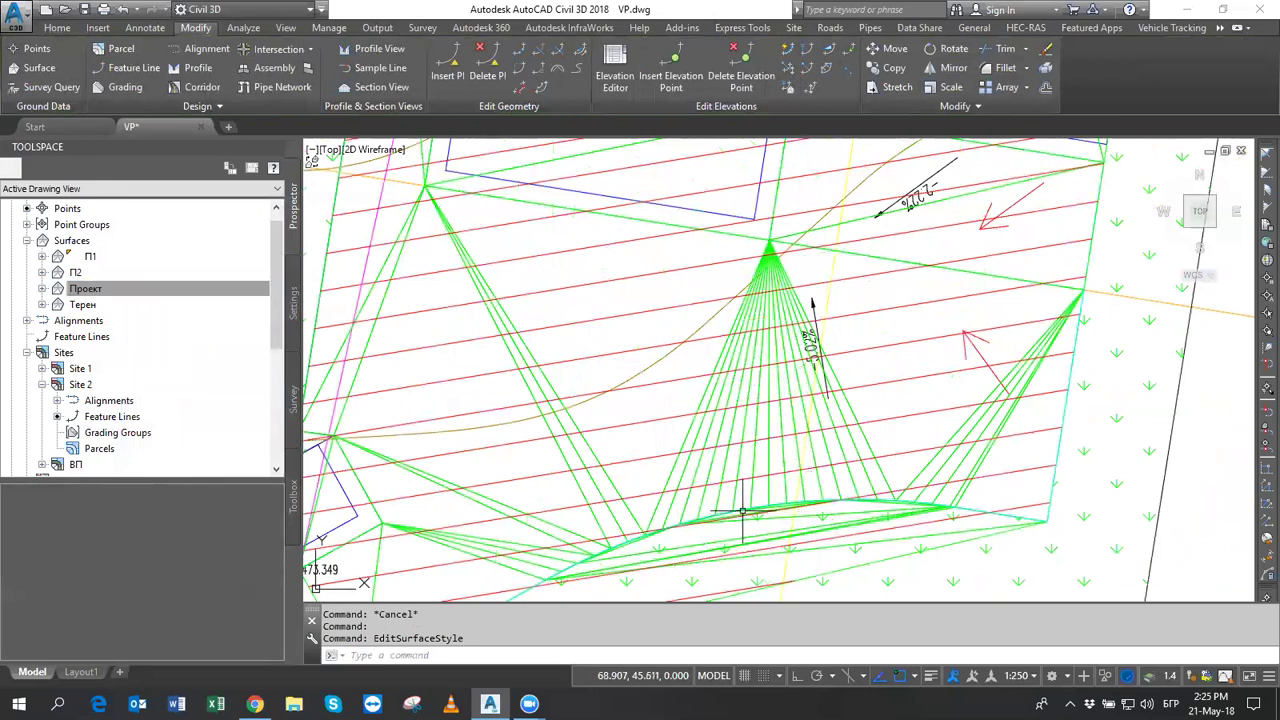
pyautogui.click(742, 512)
pyautogui.rightClick(790, 470)
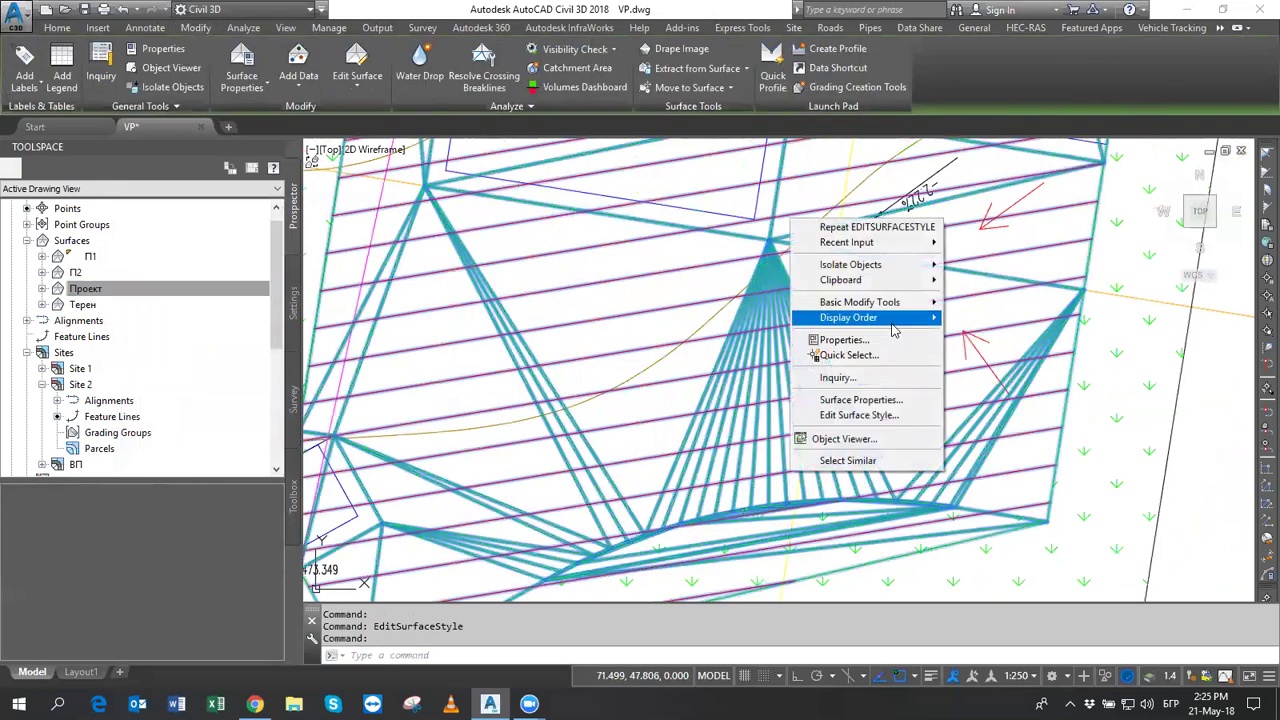
pyautogui.moveTo(848, 317)
pyautogui.click(992, 341)
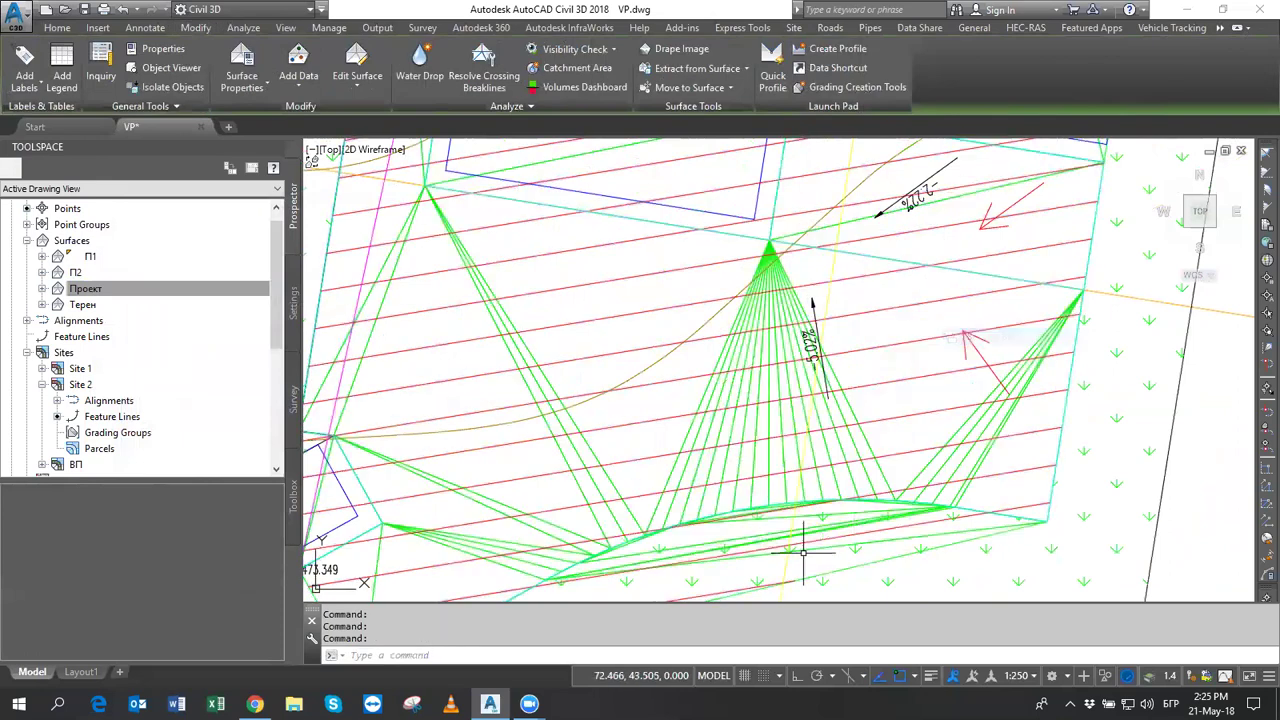
pyautogui.click(744, 510)
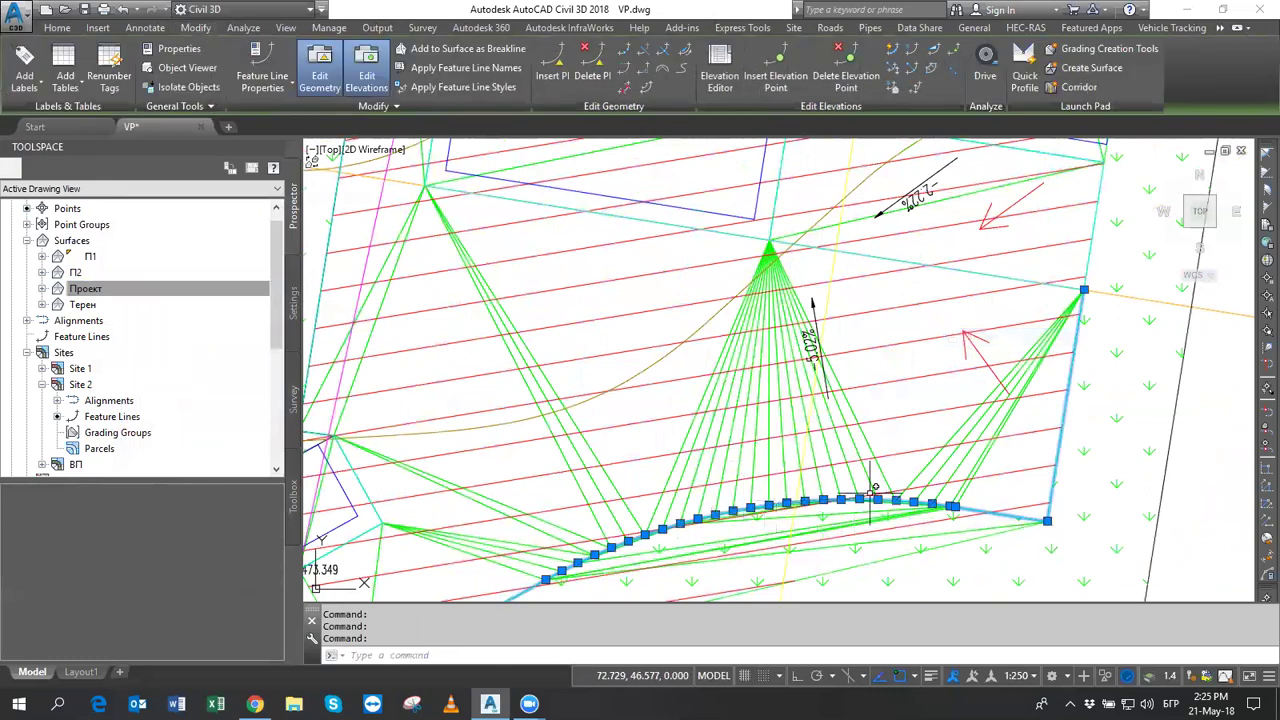
pyautogui.moveTo(877, 405); pyautogui.dragTo(819, 522, button='middle')
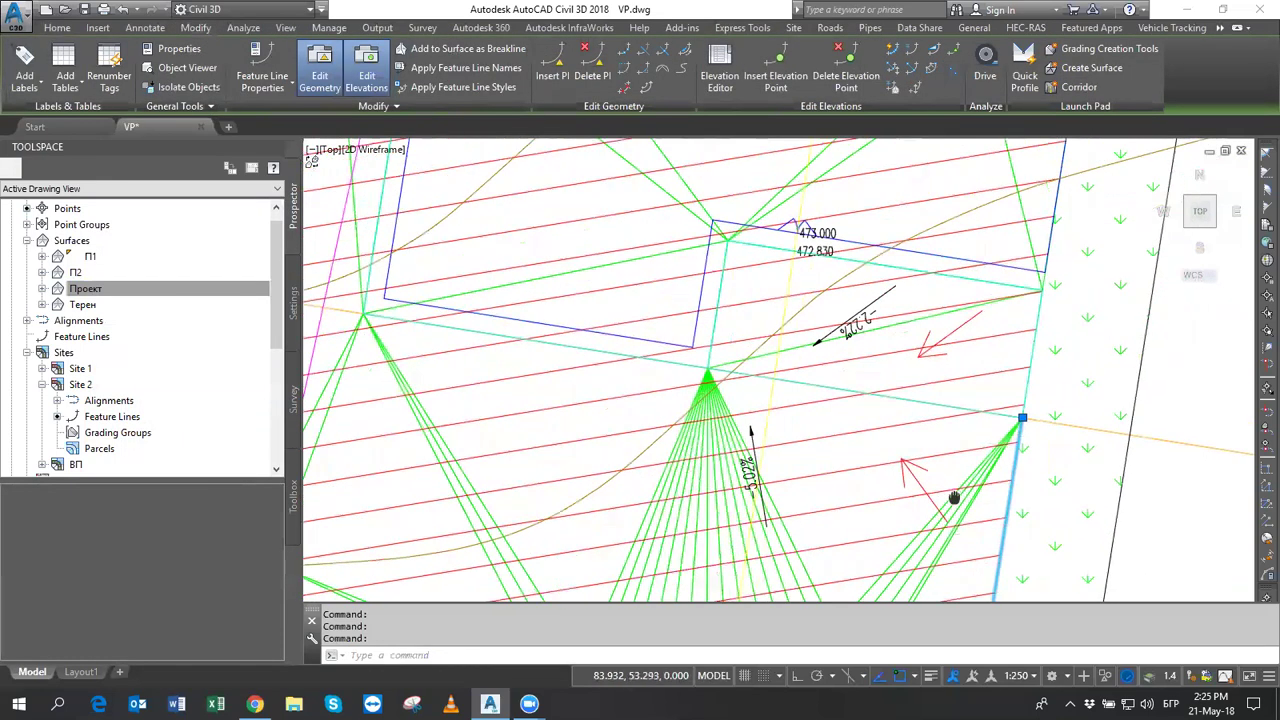
pyautogui.click(1030, 400)
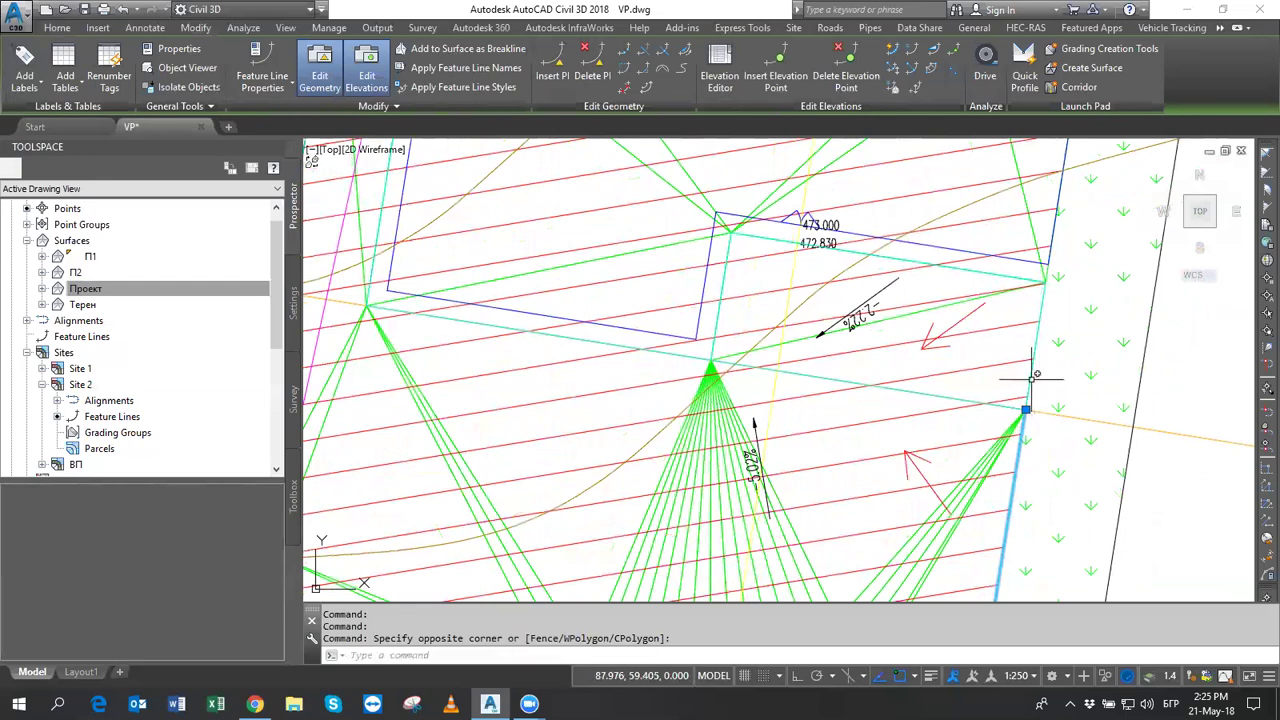
pyautogui.click(1047, 278)
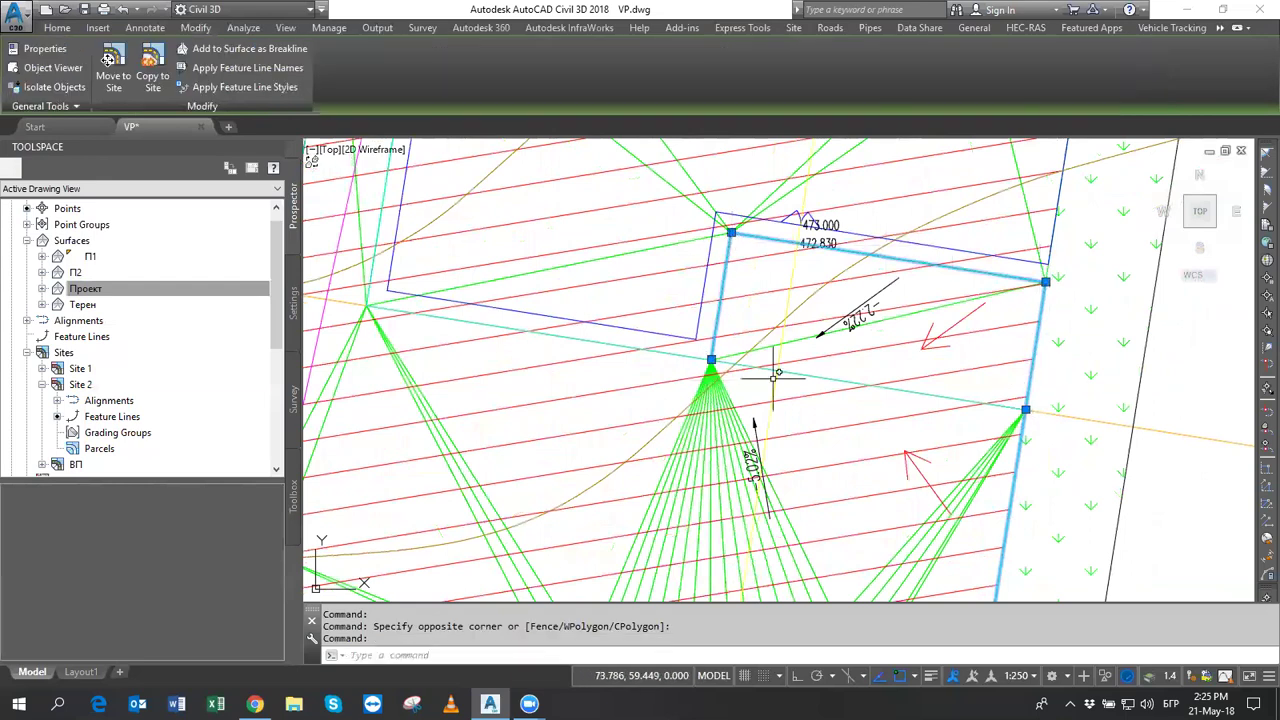
pyautogui.scroll(-2, 1020, 403)
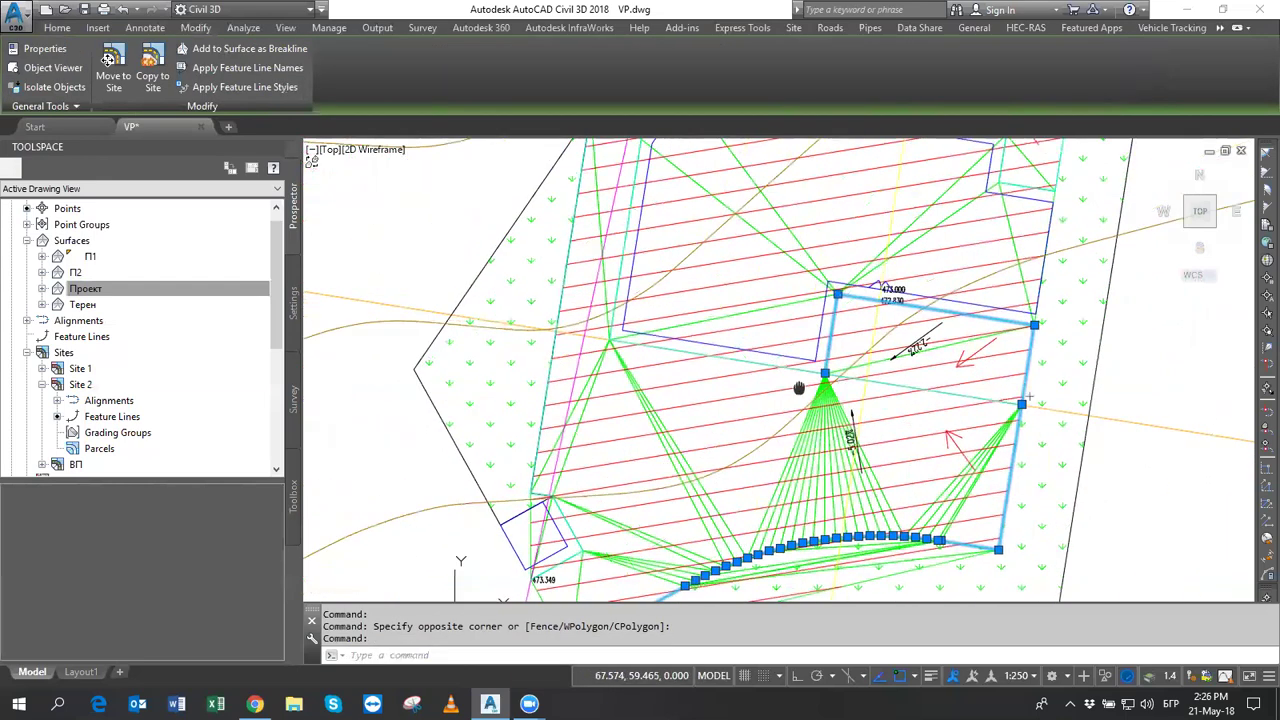
pyautogui.scroll(-2, 775, 470)
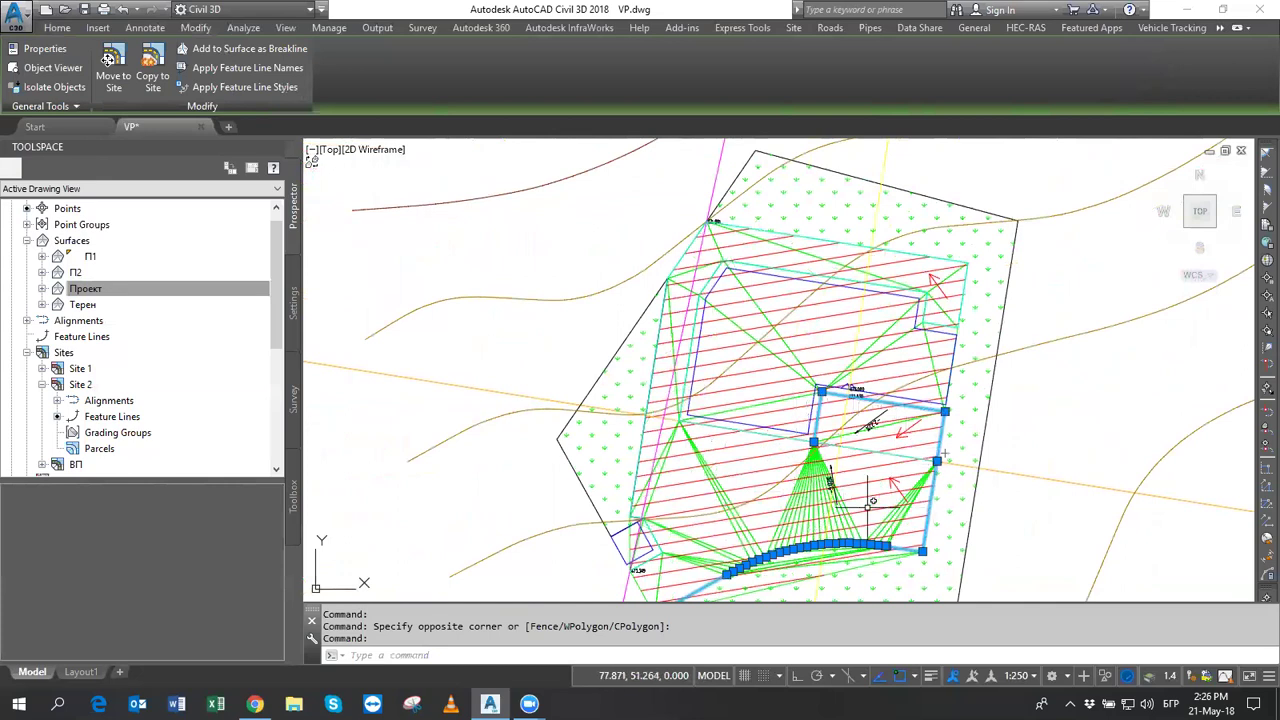
pyautogui.moveTo(862, 506); pyautogui.dragTo(835, 483, button='middle')
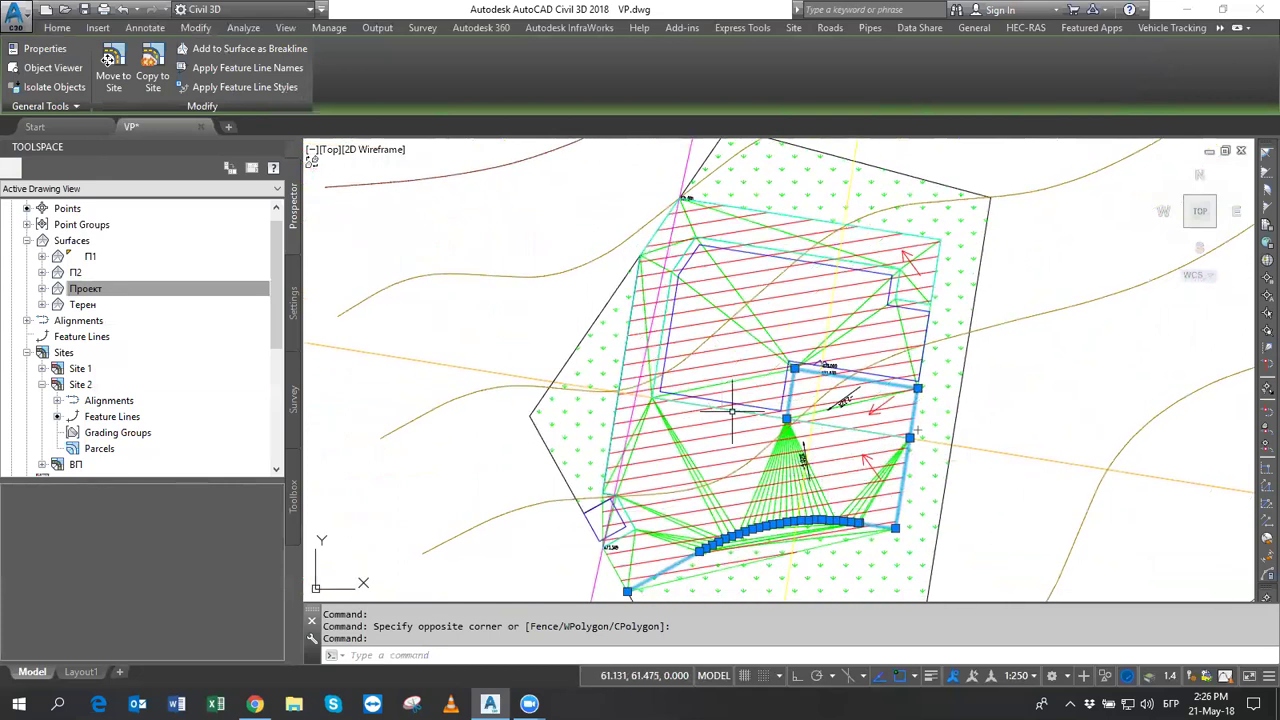
pyautogui.press('Escape')
pyautogui.press('Escape')
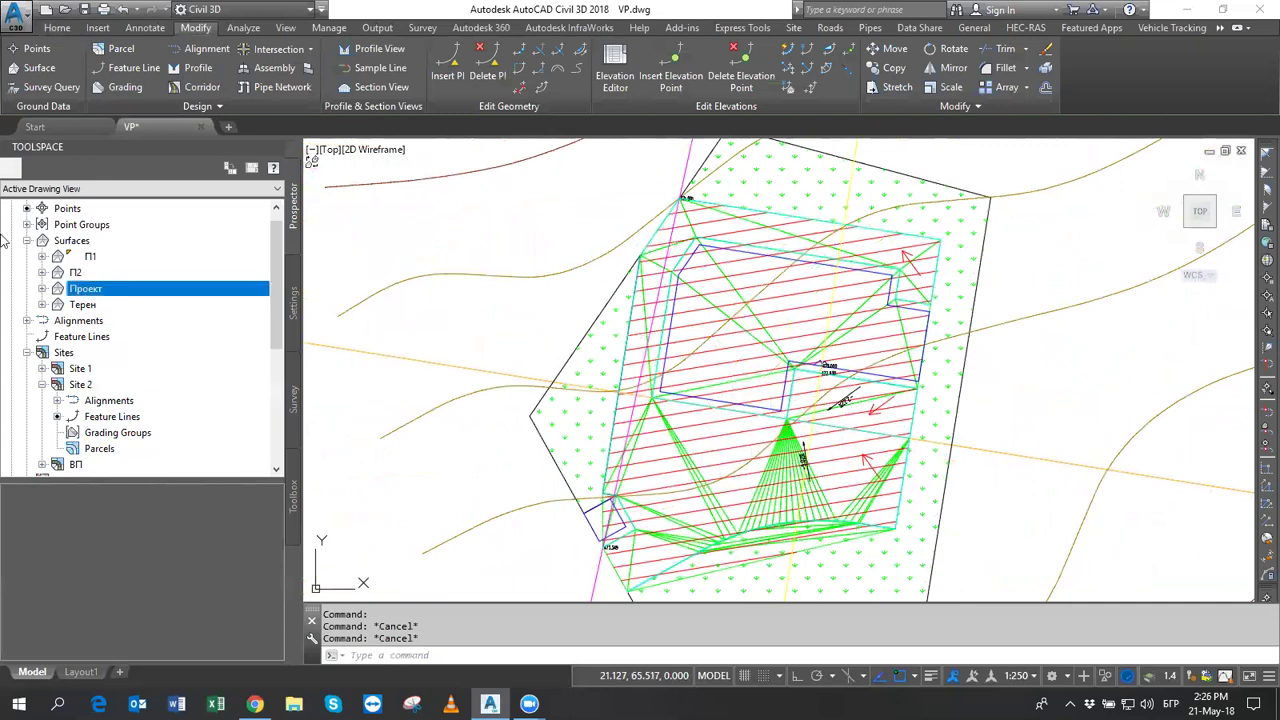
# Remove Breakline set1 from the Проект surface definition in Prospector.
pyautogui.click(41, 289)
pyautogui.click(62, 336)
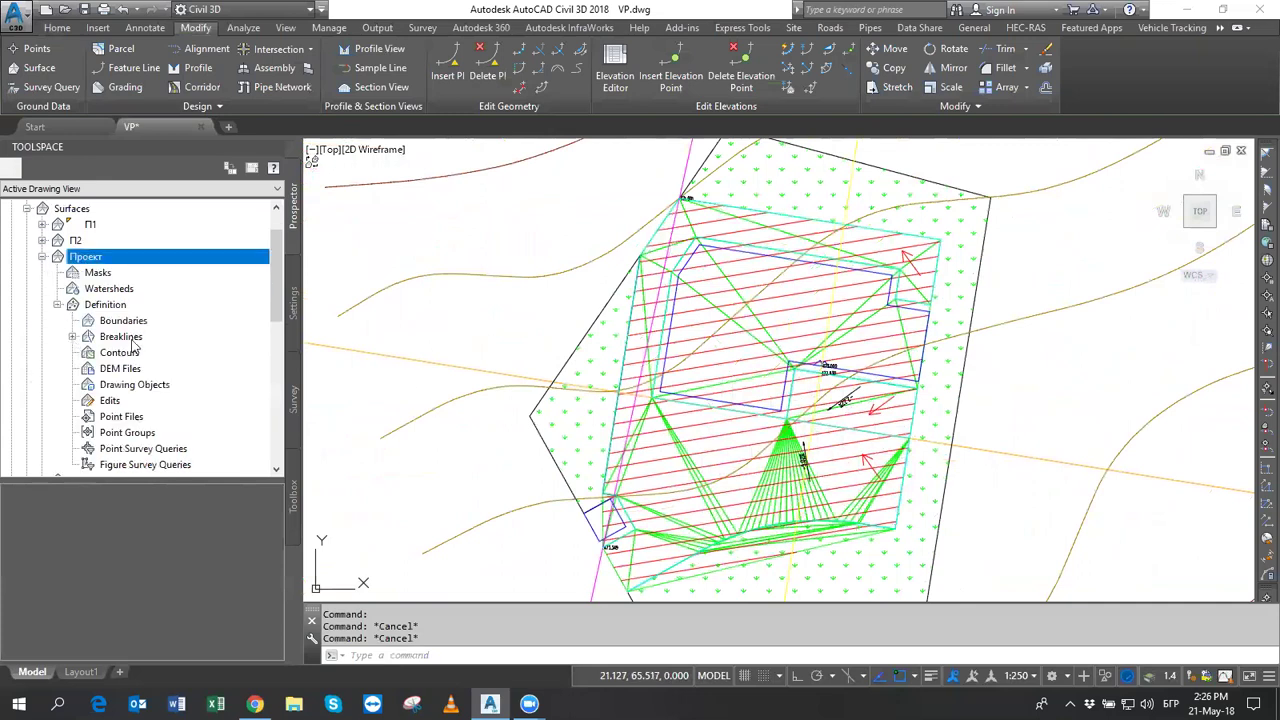
pyautogui.click(128, 338)
pyautogui.click(113, 513)
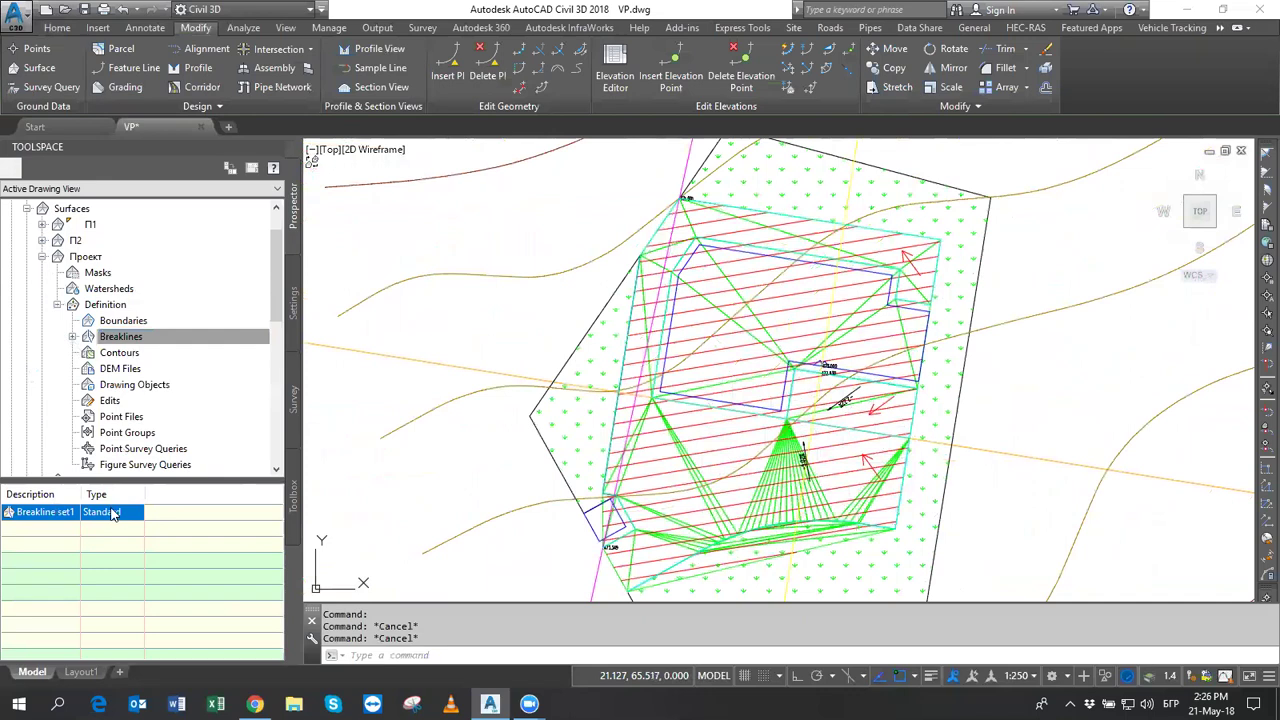
pyautogui.rightClick(58, 505)
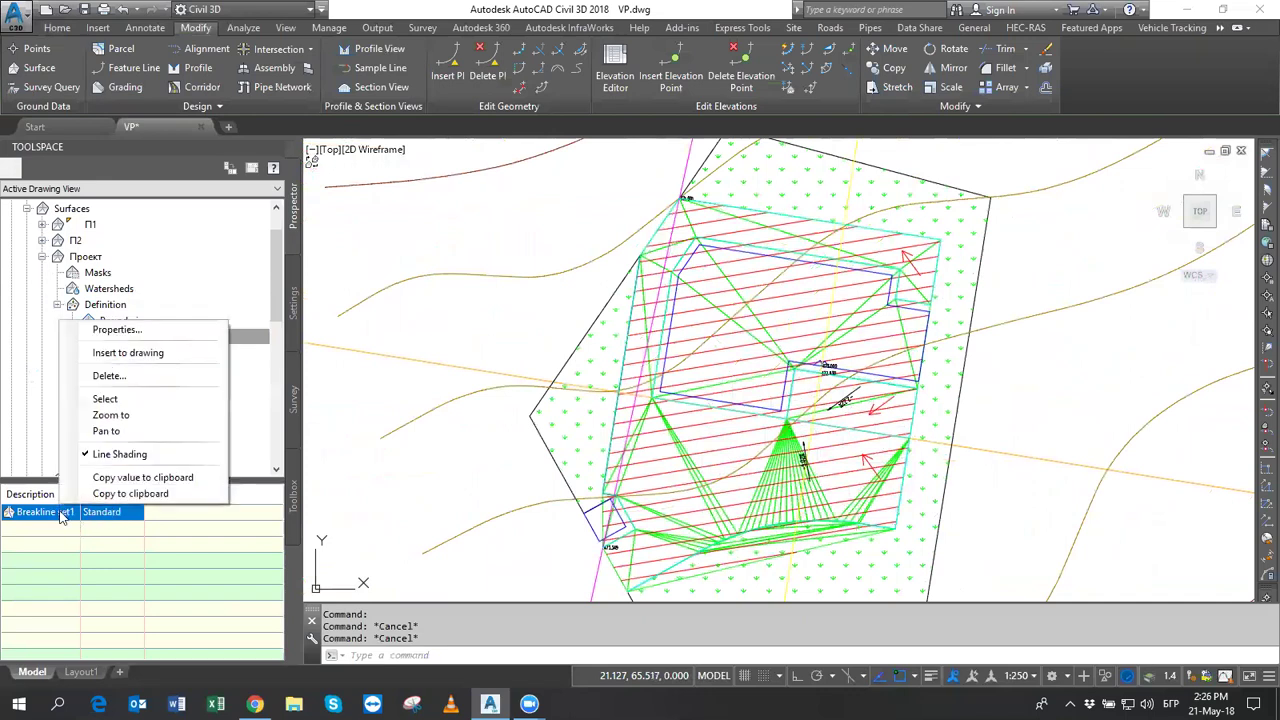
pyautogui.click(100, 375)
pyautogui.click(666, 388)
# Select all feature lines similar to one picked feature line.
pyautogui.click(795, 421)
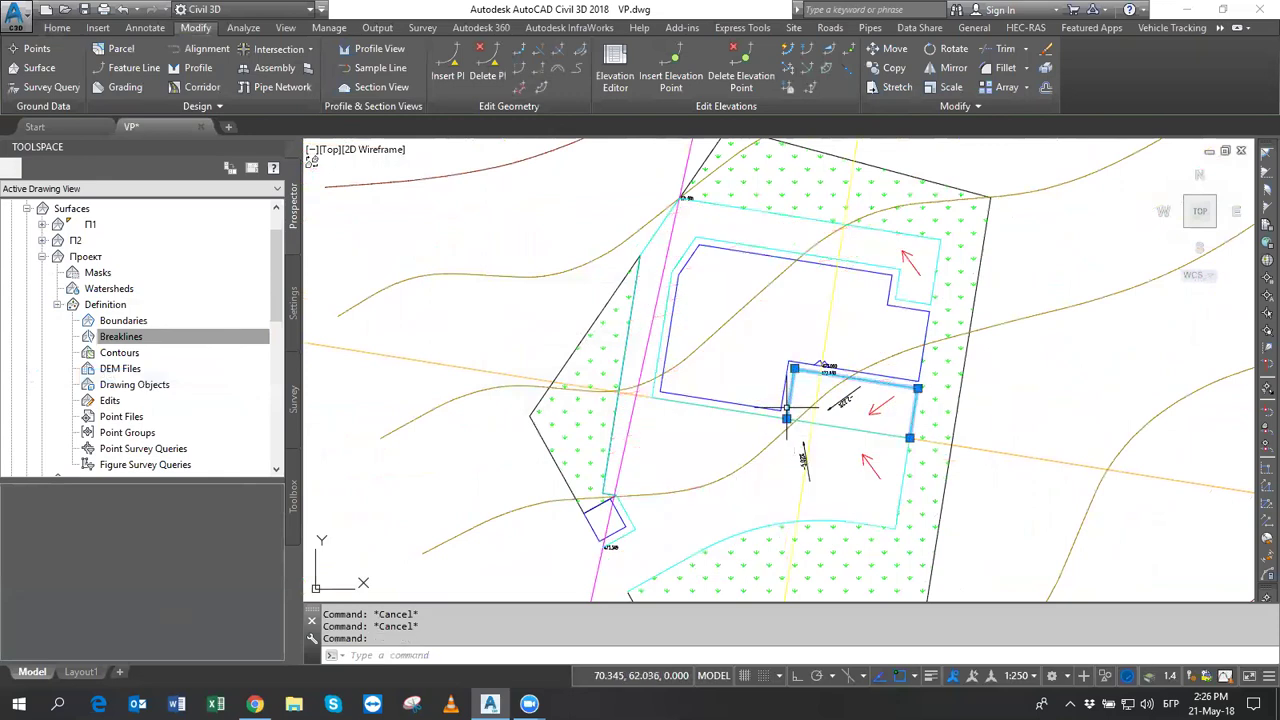
pyautogui.rightClick(803, 402)
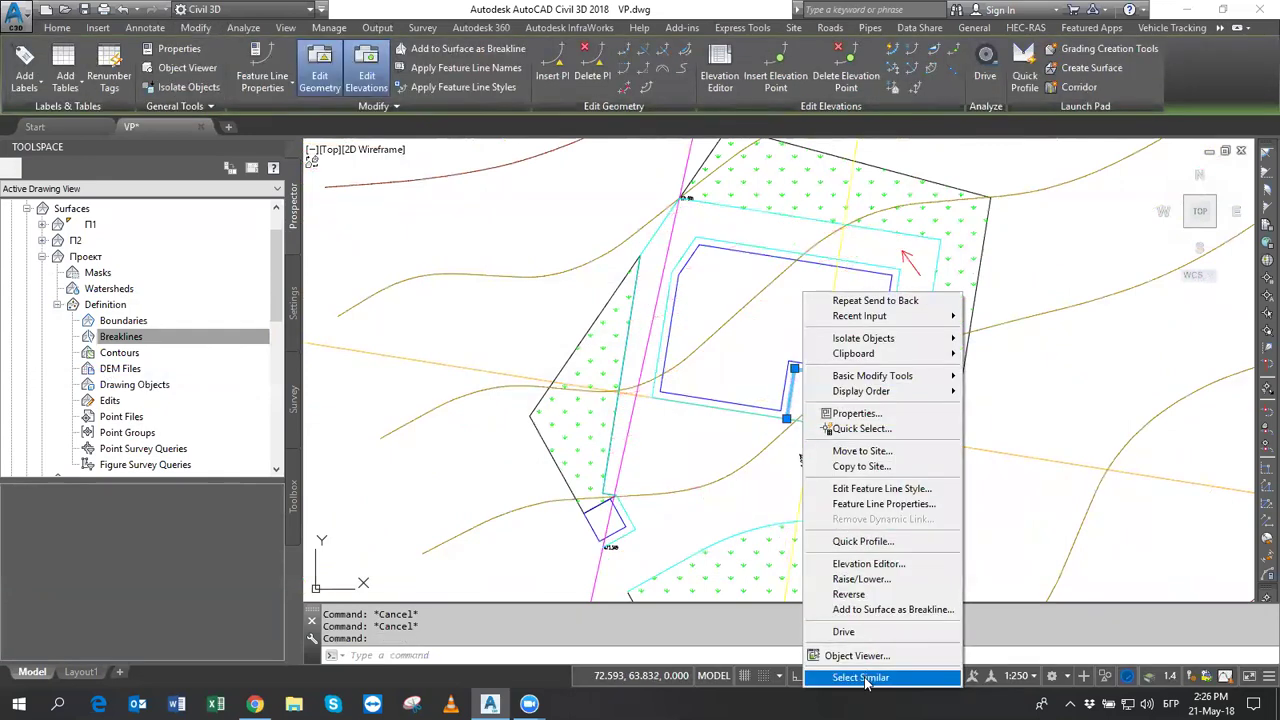
pyautogui.click(870, 680)
pyautogui.rightClick(813, 440)
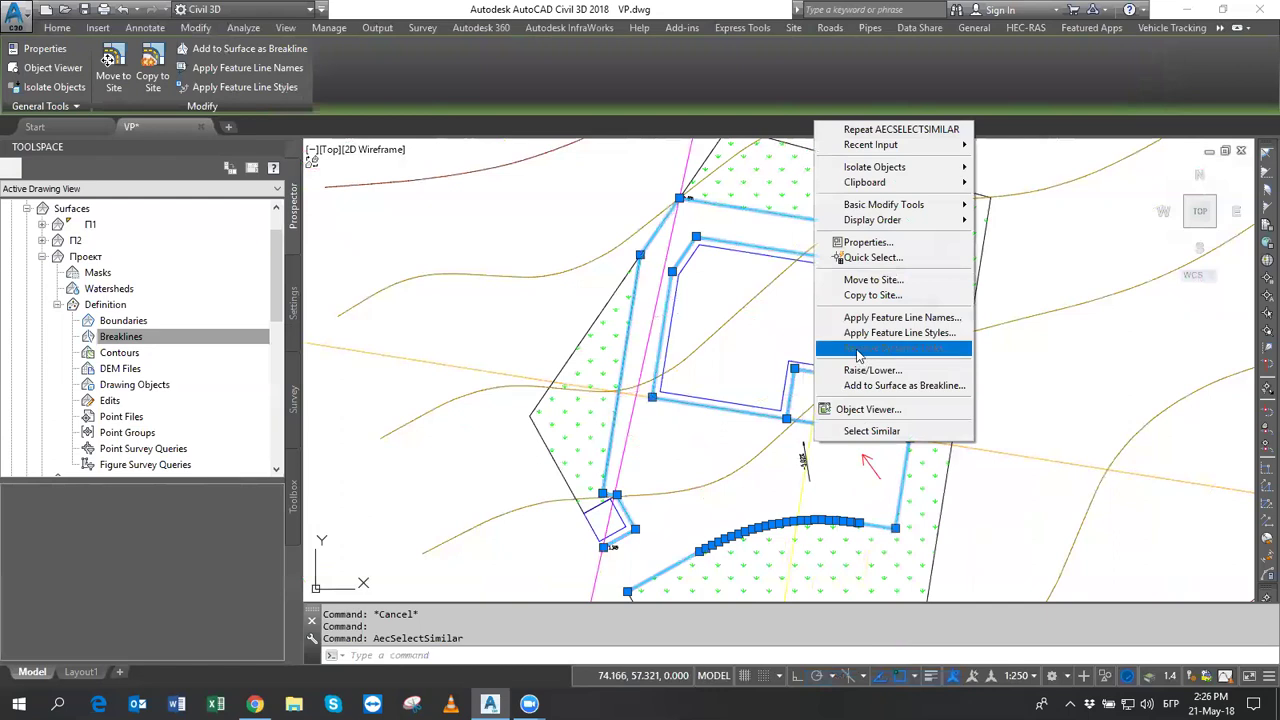
pyautogui.click(456, 206)
pyautogui.click(458, 222)
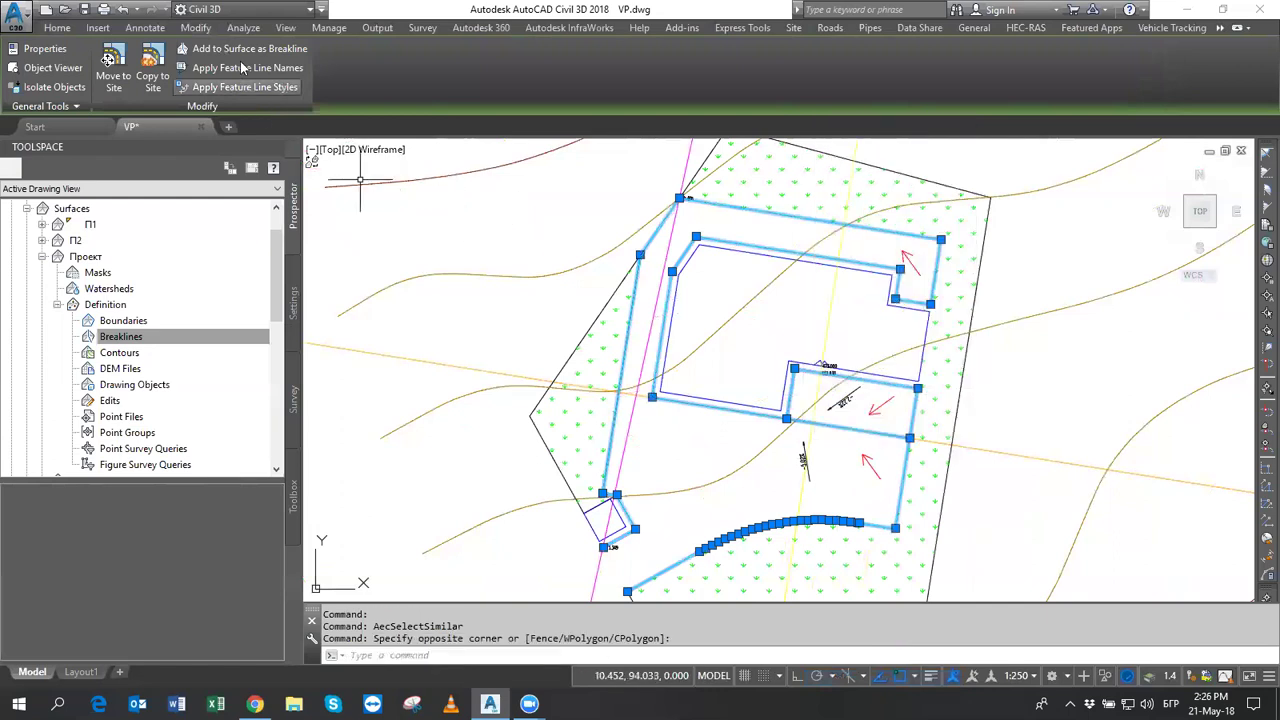
# Add the selected feature lines to Проект as Breakline set2 with 1 m supplementing distance.
pyautogui.click(248, 48)
pyautogui.click(440, 228)
pyautogui.click(421, 272)
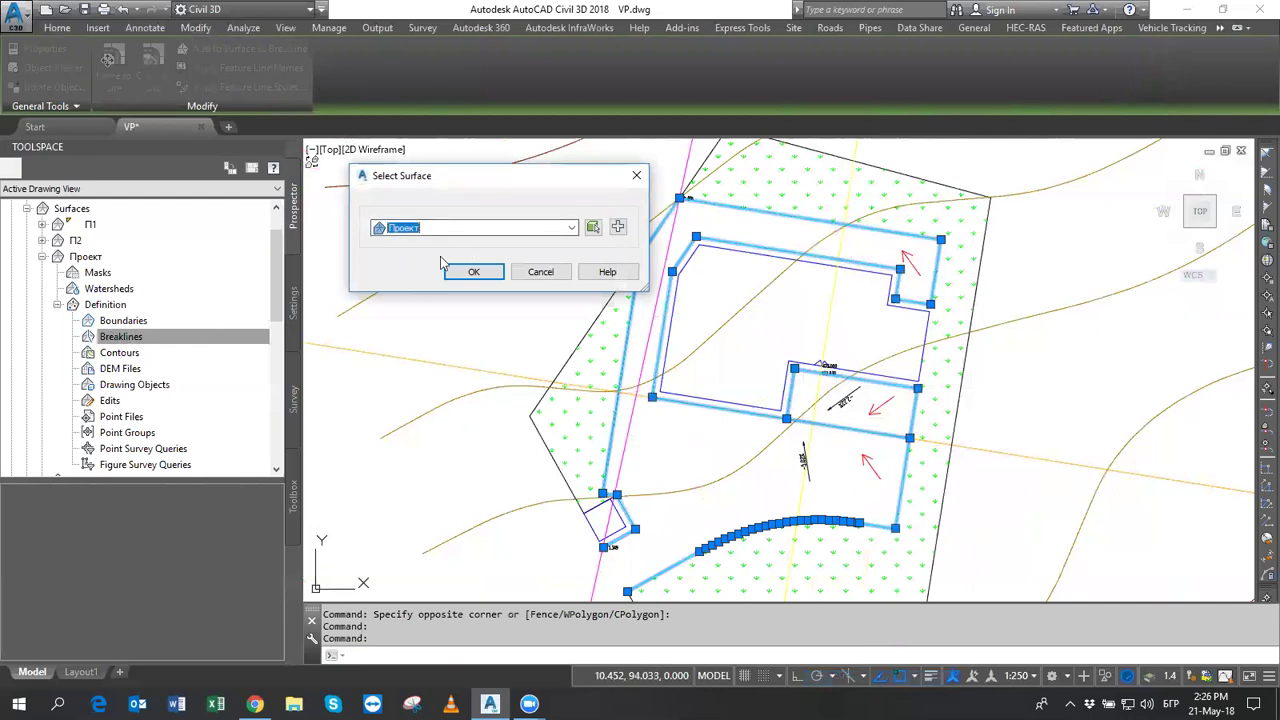
pyautogui.click(464, 276)
pyautogui.press('Return')
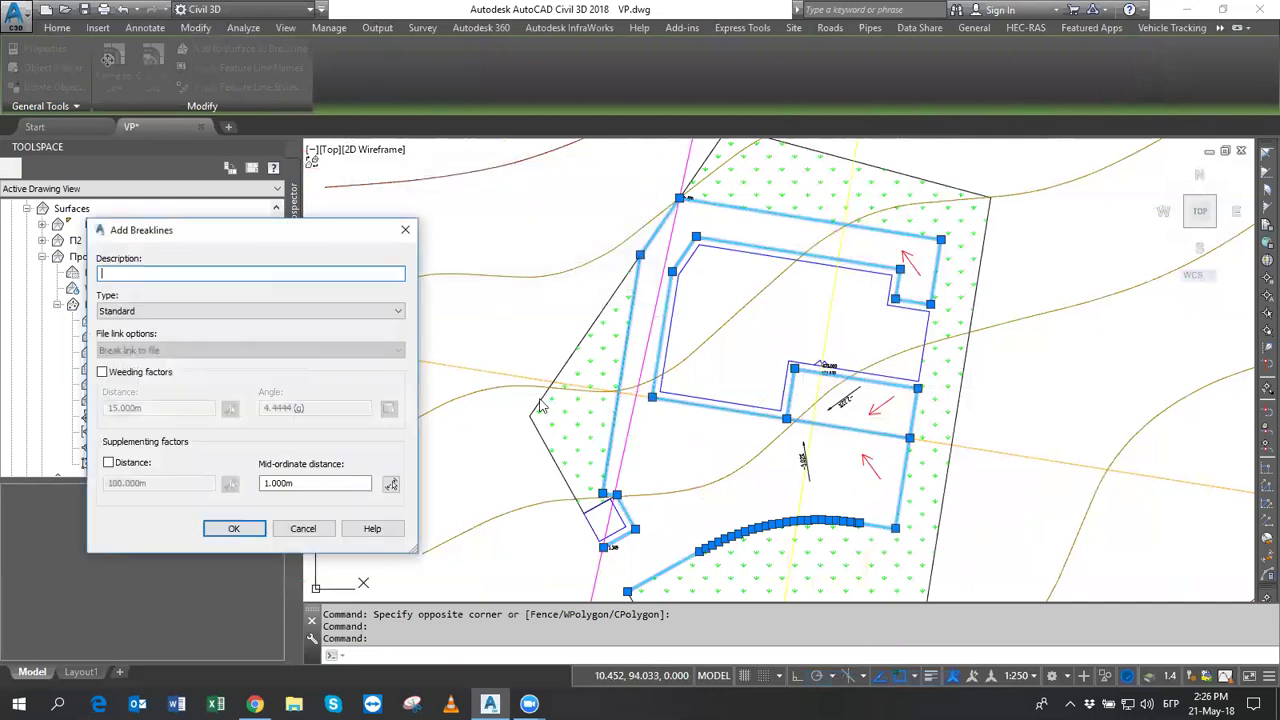
pyautogui.click(108, 462)
pyautogui.click(310, 483)
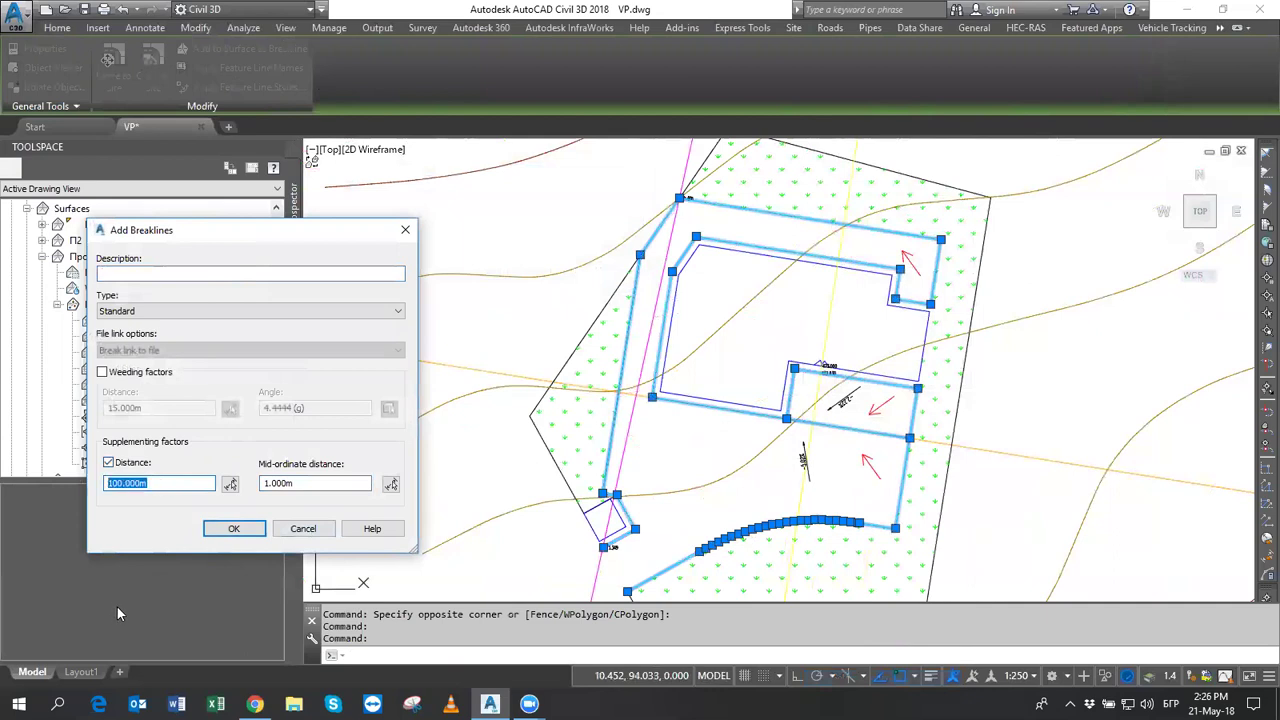
pyautogui.click(234, 528)
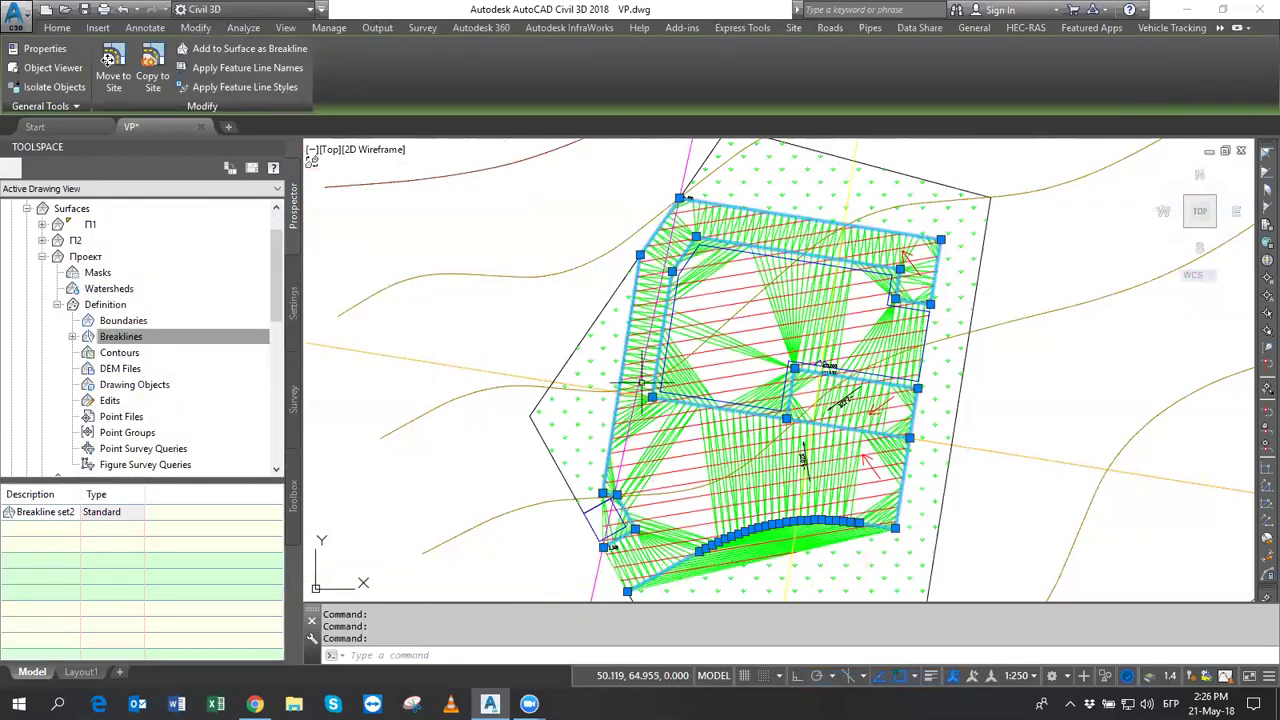
pyautogui.scroll(3, 610, 335)
pyautogui.scroll(2, 610, 335)
pyautogui.press('Escape')
pyautogui.press('Escape')
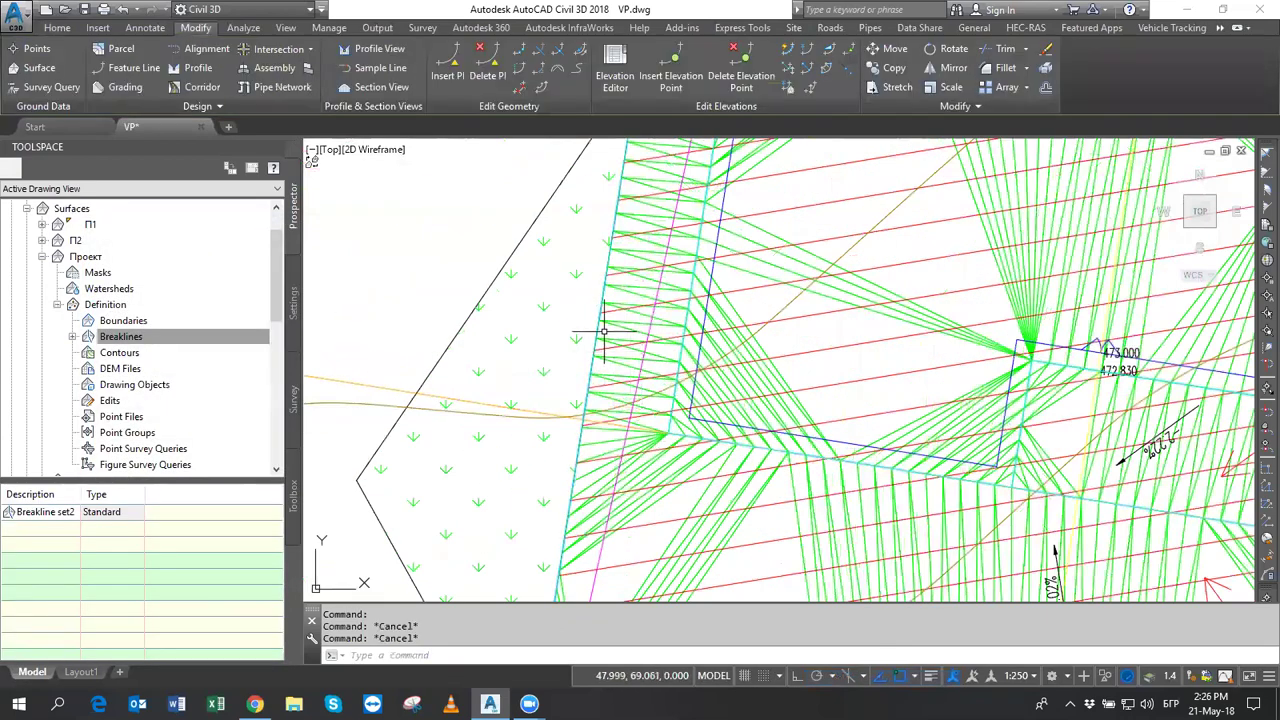
pyautogui.click(608, 330)
pyautogui.scroll(-2, 608, 330)
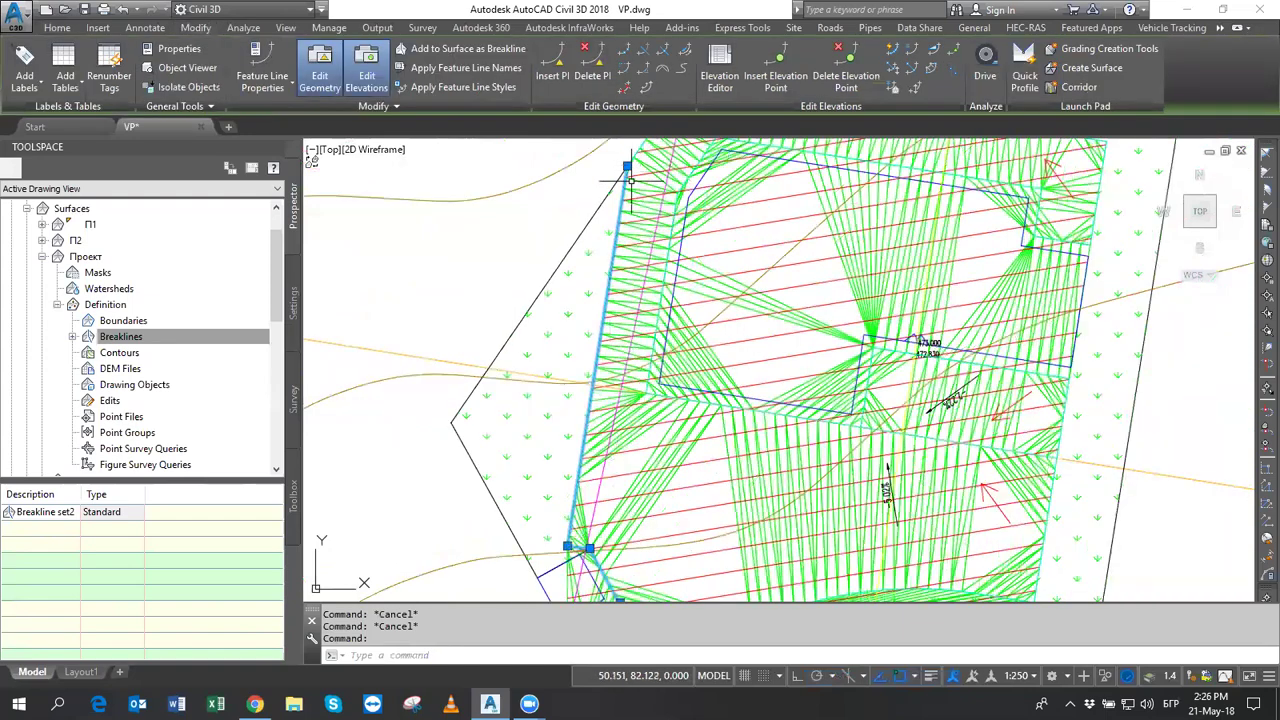
pyautogui.moveTo(724, 596); pyautogui.dragTo(606, 410, button='middle')
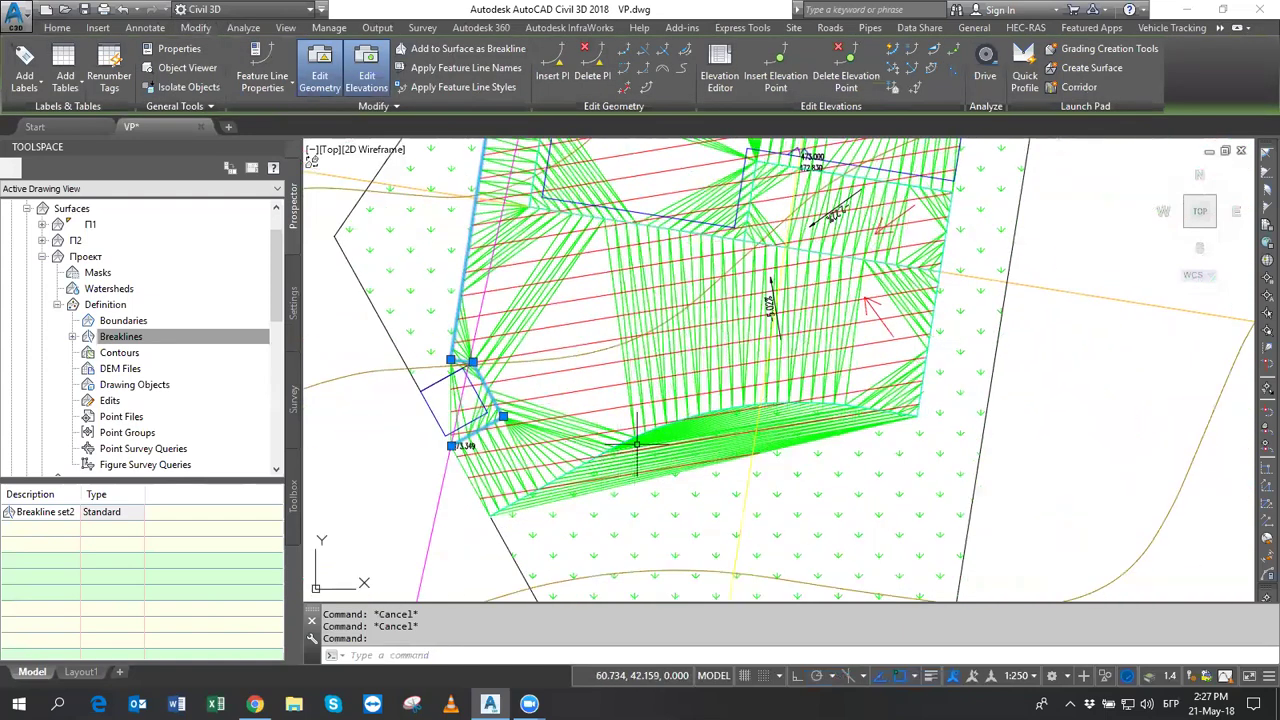
pyautogui.click(614, 442)
pyautogui.press('Escape')
pyautogui.scroll(4, 614, 442)
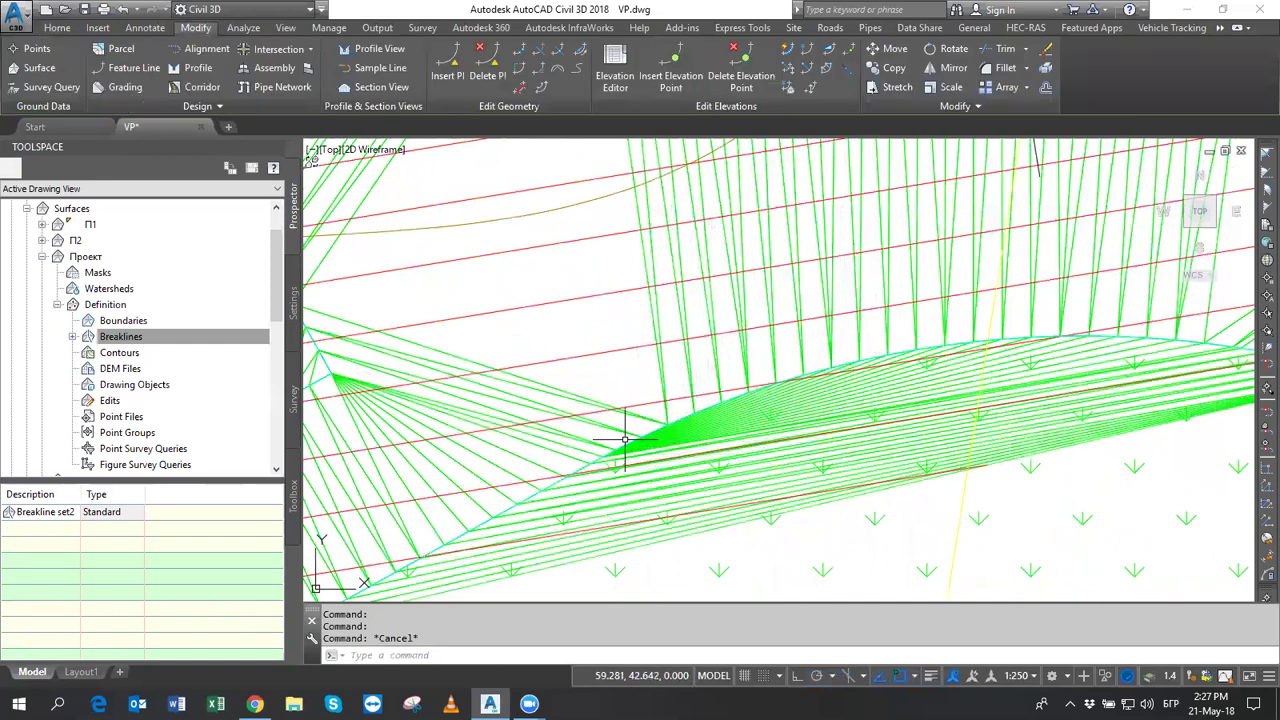
pyautogui.click(624, 440)
pyautogui.click(596, 472)
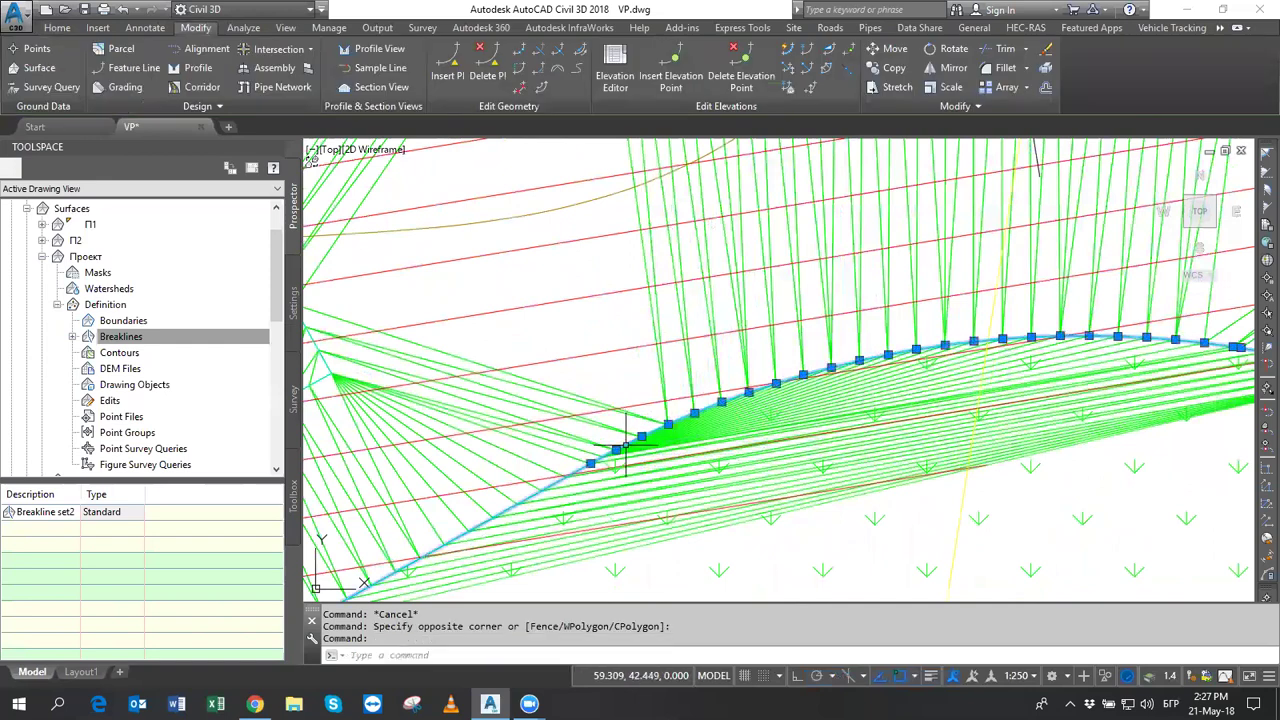
pyautogui.scroll(-2, 686, 405)
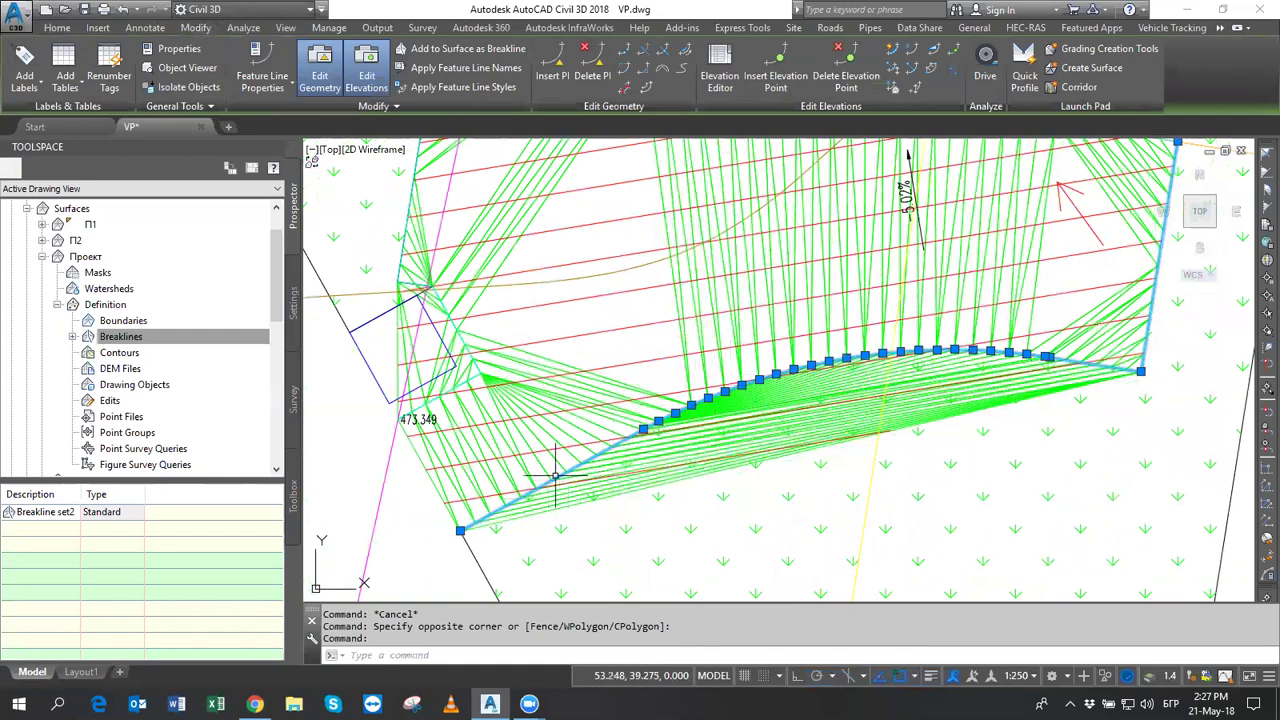
pyautogui.scroll(2, 576, 452)
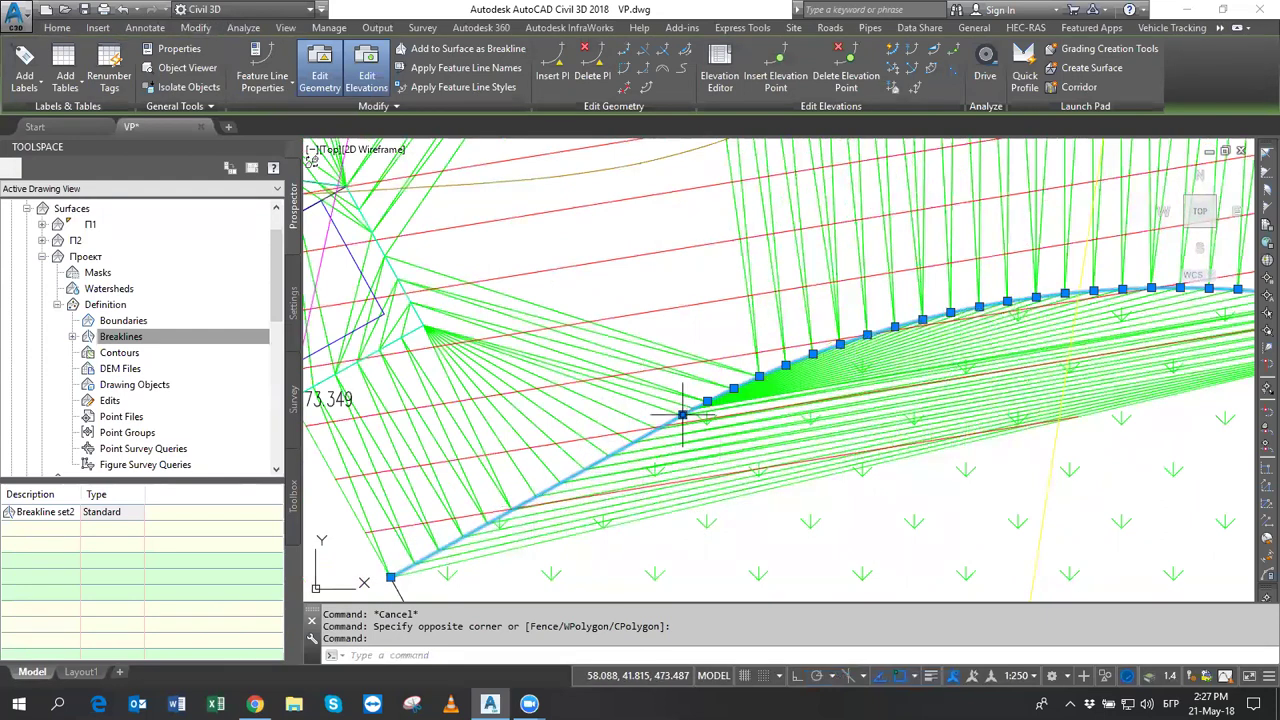
pyautogui.moveTo(851, 466); pyautogui.dragTo(371, 529, button='middle')
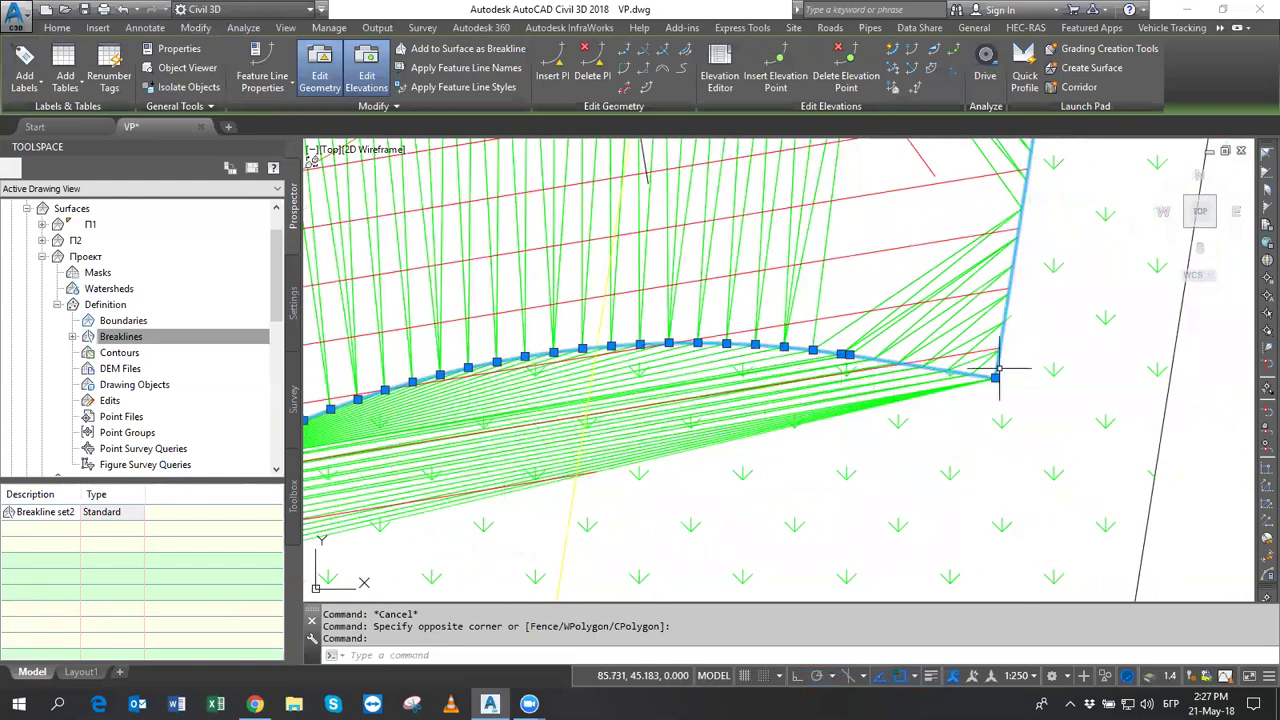
pyautogui.moveTo(996, 376); pyautogui.dragTo(941, 552, button='middle')
pyautogui.scroll(-3, 985, 222)
pyautogui.scroll(-1, 1045, 225)
pyautogui.scroll(-2, 1000, 300)
pyautogui.scroll(-2, 880, 430)
pyautogui.press('Escape')
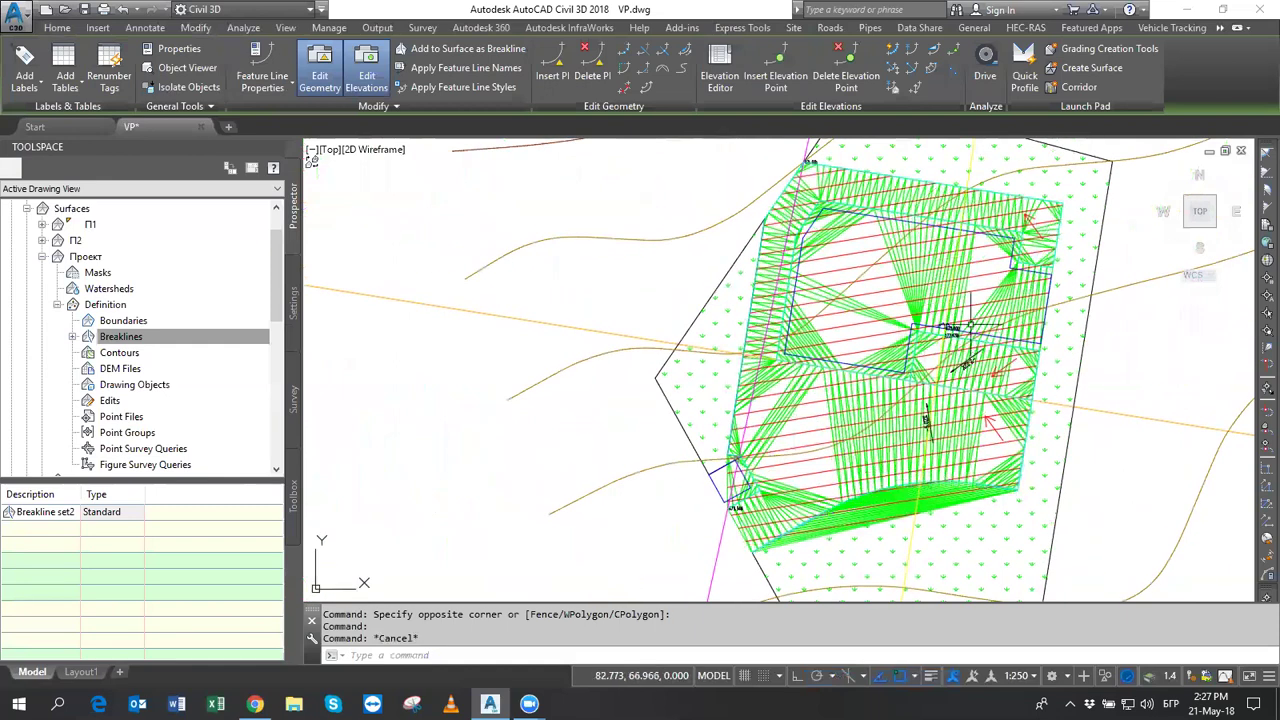
pyautogui.scroll(3, 903, 426)
pyautogui.scroll(2, 900, 400)
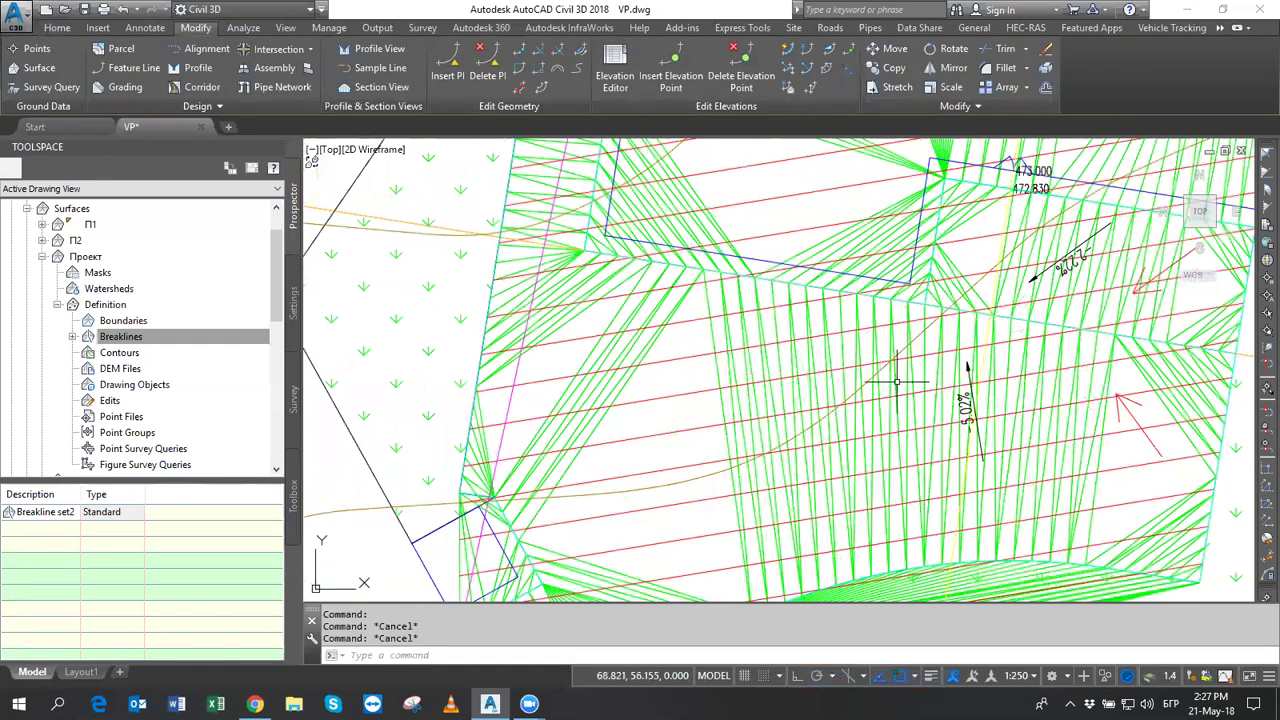
pyautogui.scroll(-3, 915, 378)
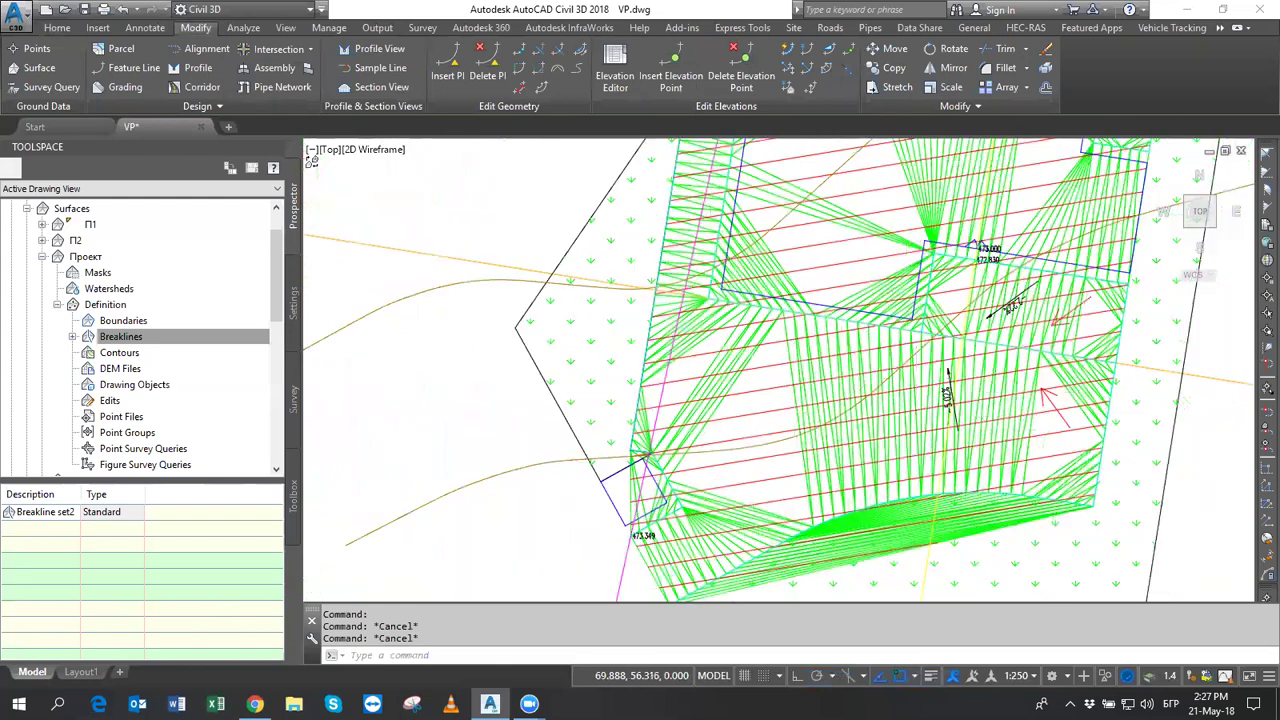
pyautogui.scroll(-2, 880, 440)
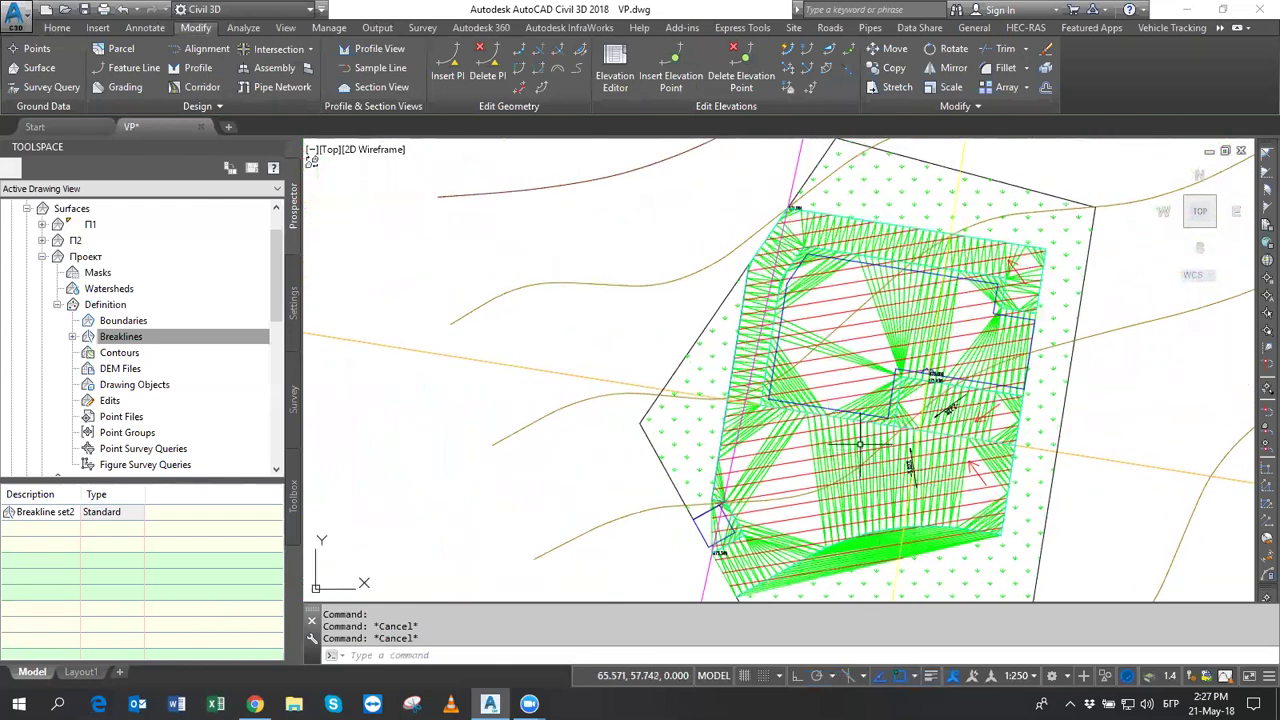
pyautogui.click(862, 441)
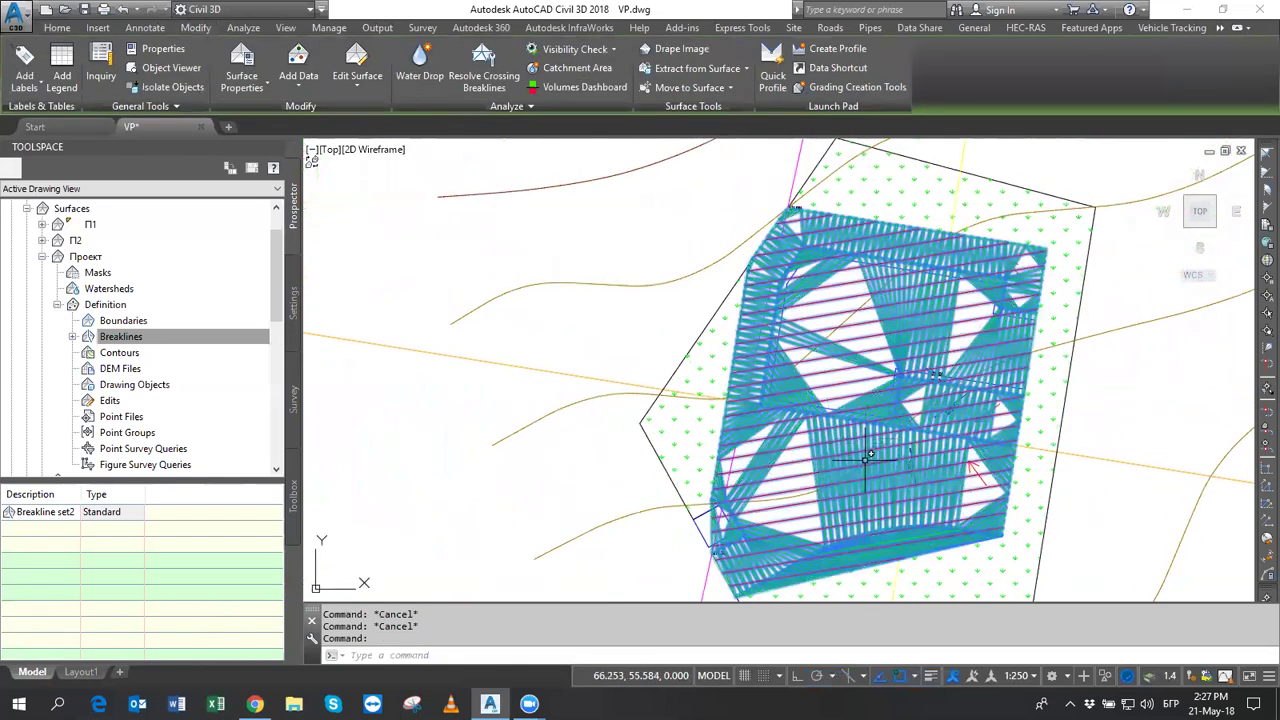
# Turn off Triangles visibility in the Проект surface style.
pyautogui.moveTo(869, 455); pyautogui.dragTo(826, 458, button='middle')
pyautogui.rightClick(826, 440)
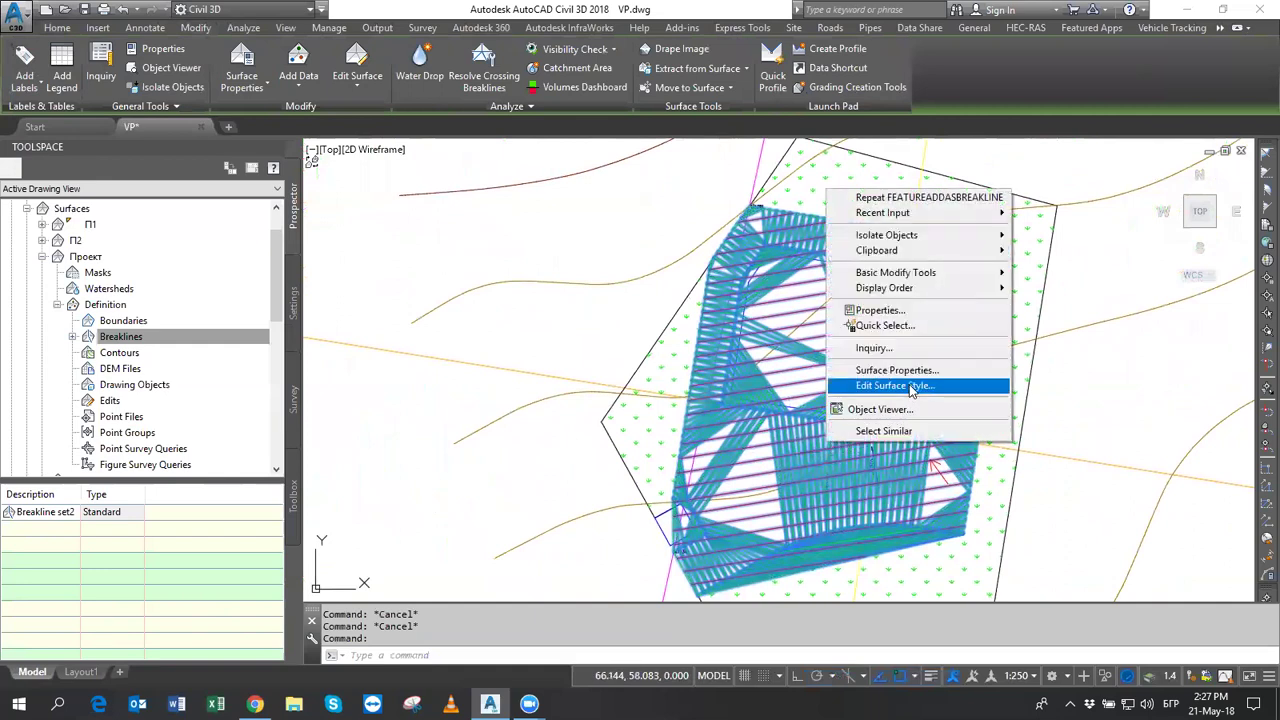
pyautogui.click(910, 384)
pyautogui.click(281, 335)
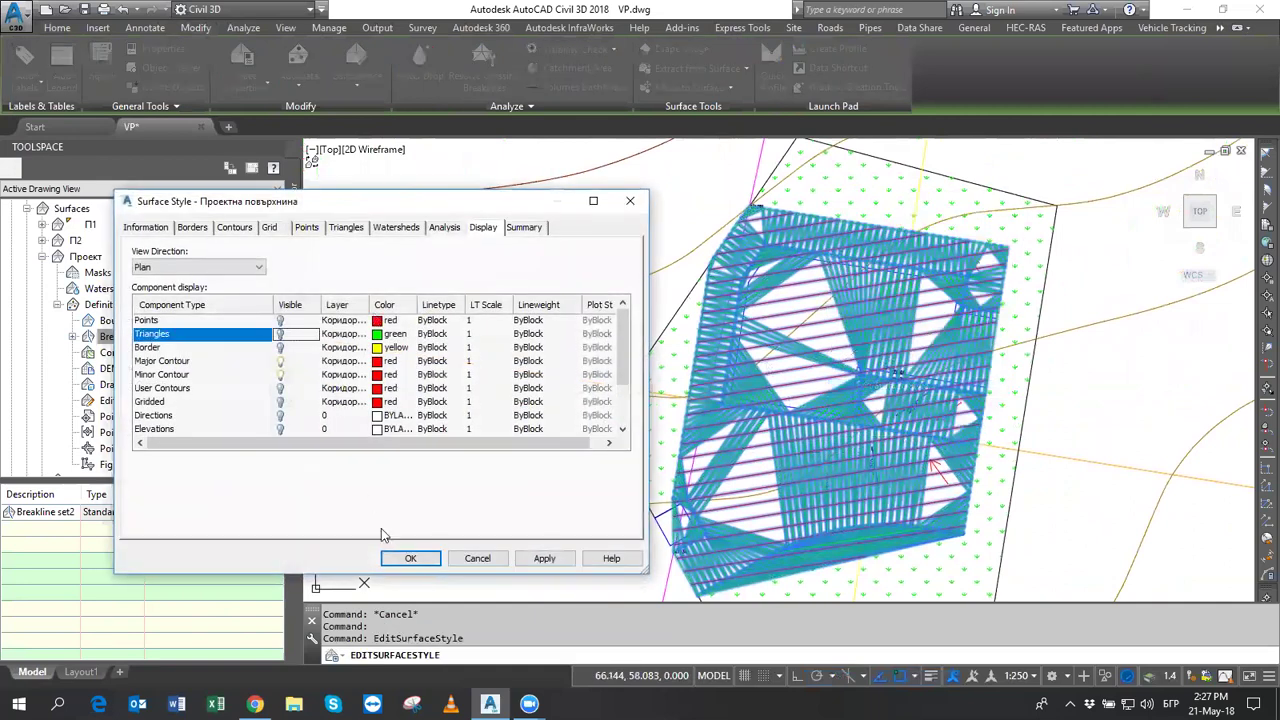
pyautogui.click(407, 561)
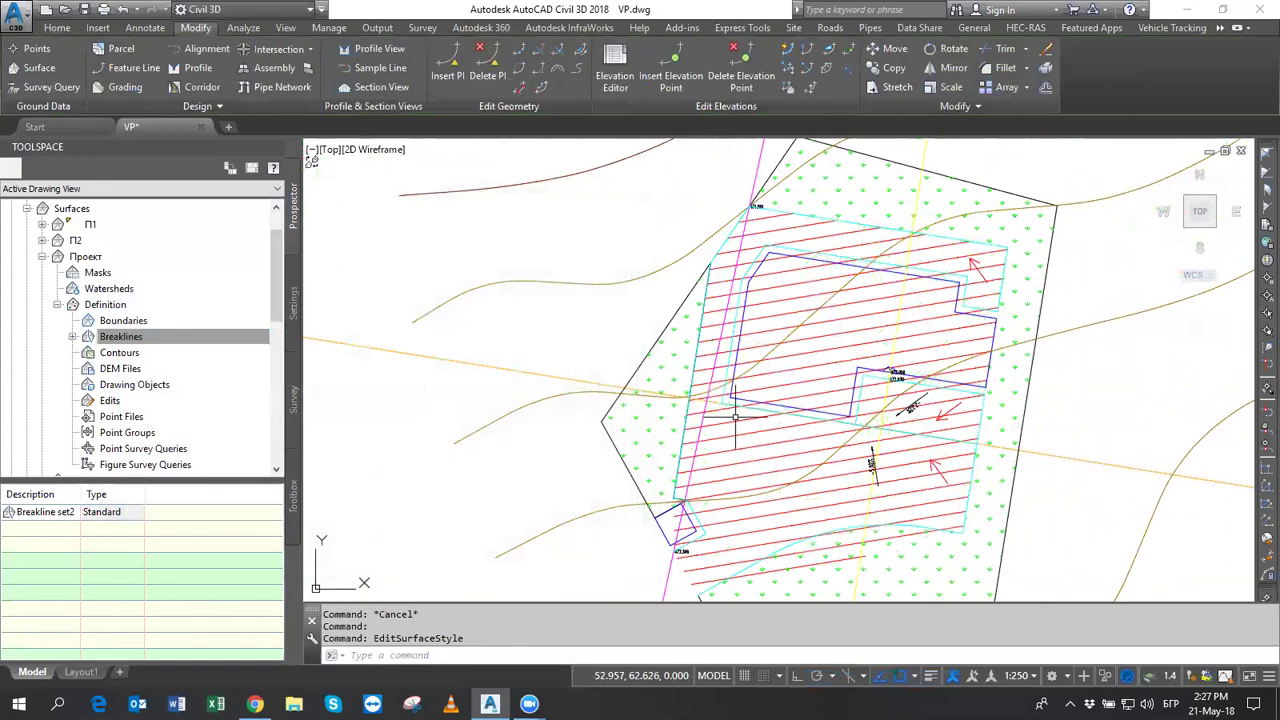
# Collapse the Проект entry in Prospector and zoom in on the notch area.
pyautogui.click(779, 399)
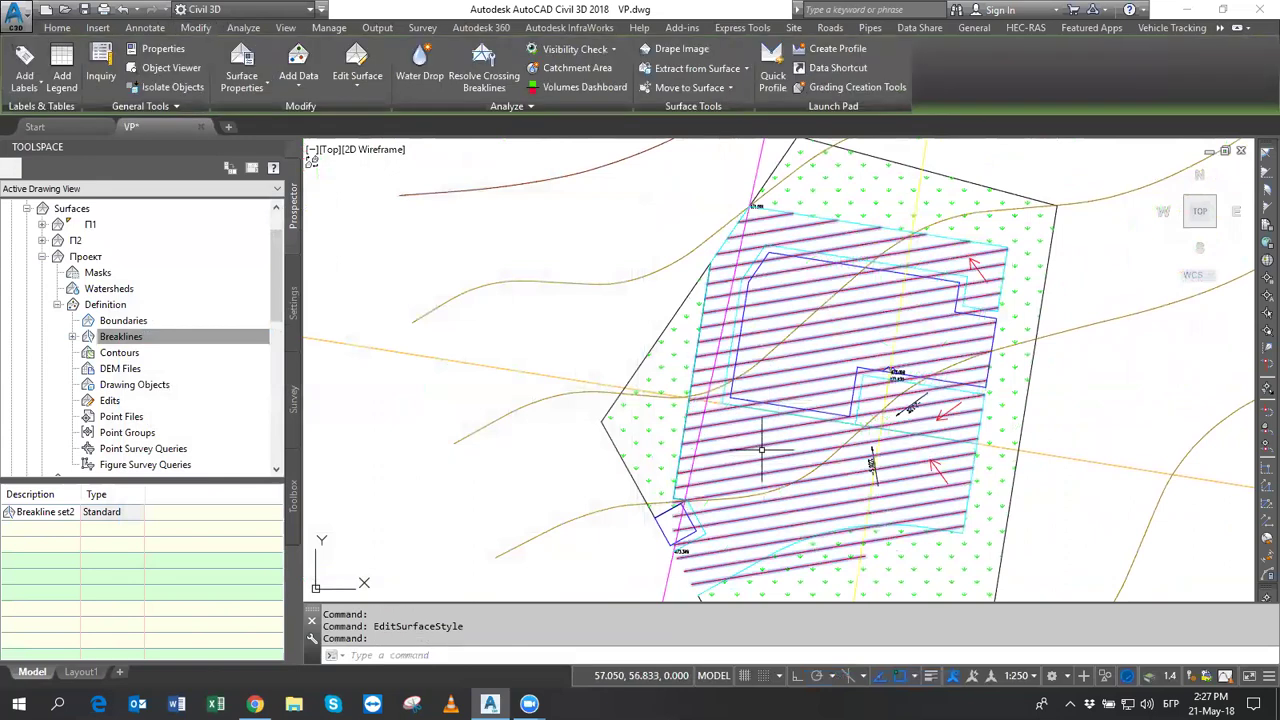
pyautogui.moveTo(880, 447); pyautogui.dragTo(810, 435, button='middle')
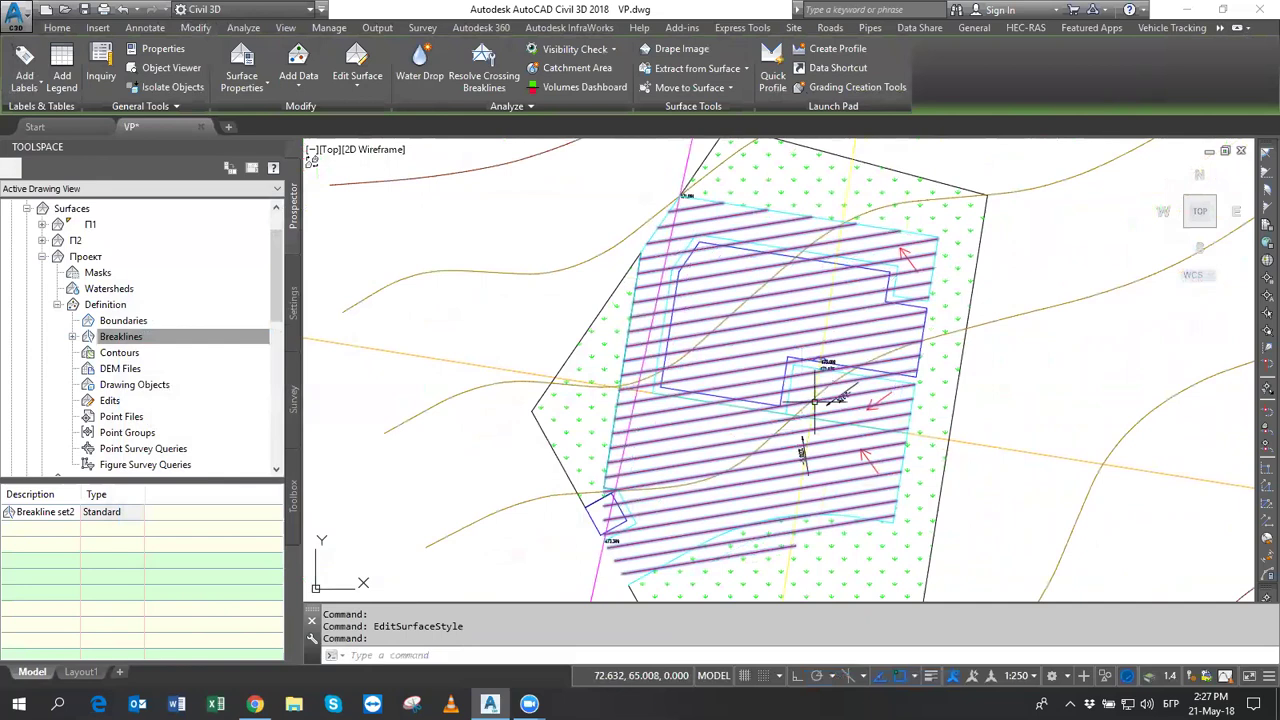
pyautogui.click(43, 257)
pyautogui.press('Escape')
pyautogui.press('Escape')
pyautogui.scroll(4, 868, 373)
# Set the cyan offset feature line's elevations from surface П2, relative at 0.000 m, without grade breaks.
pyautogui.moveTo(868, 373); pyautogui.dragTo(890, 385, button='middle')
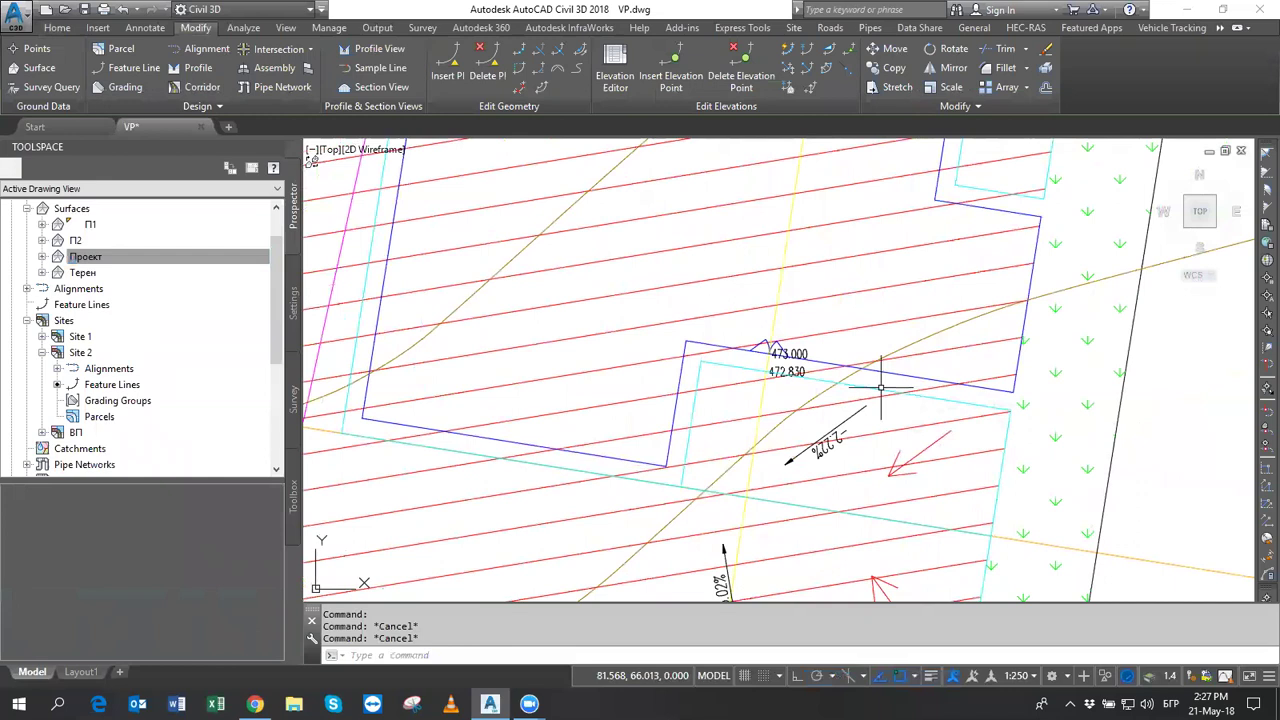
pyautogui.click(884, 392)
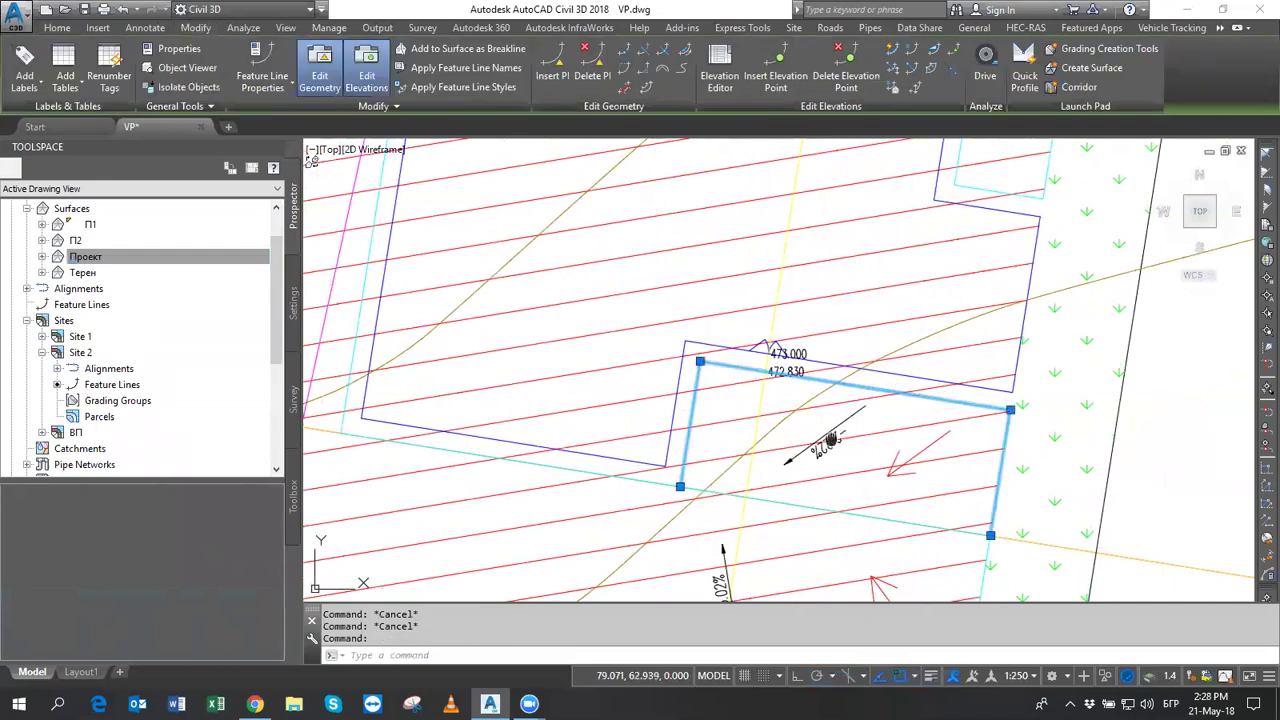
pyautogui.moveTo(829, 443); pyautogui.dragTo(804, 400, button='middle')
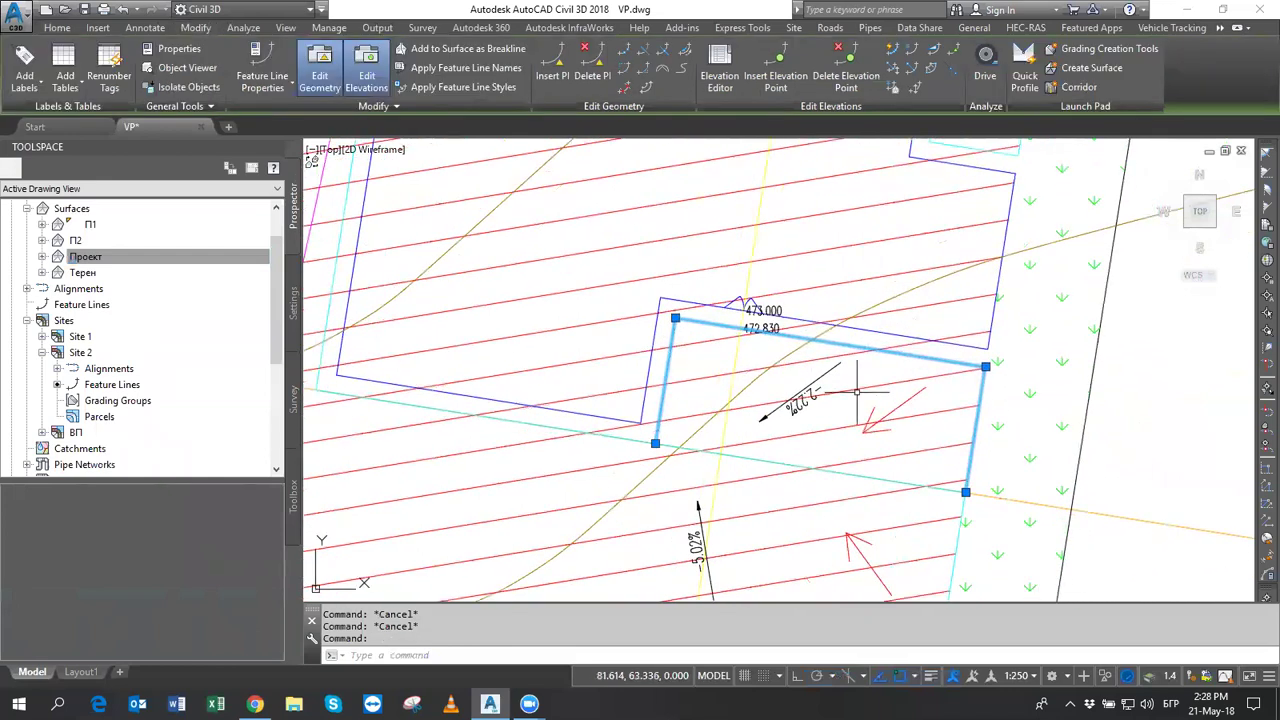
pyautogui.click(893, 88)
pyautogui.click(893, 174)
pyautogui.click(846, 207)
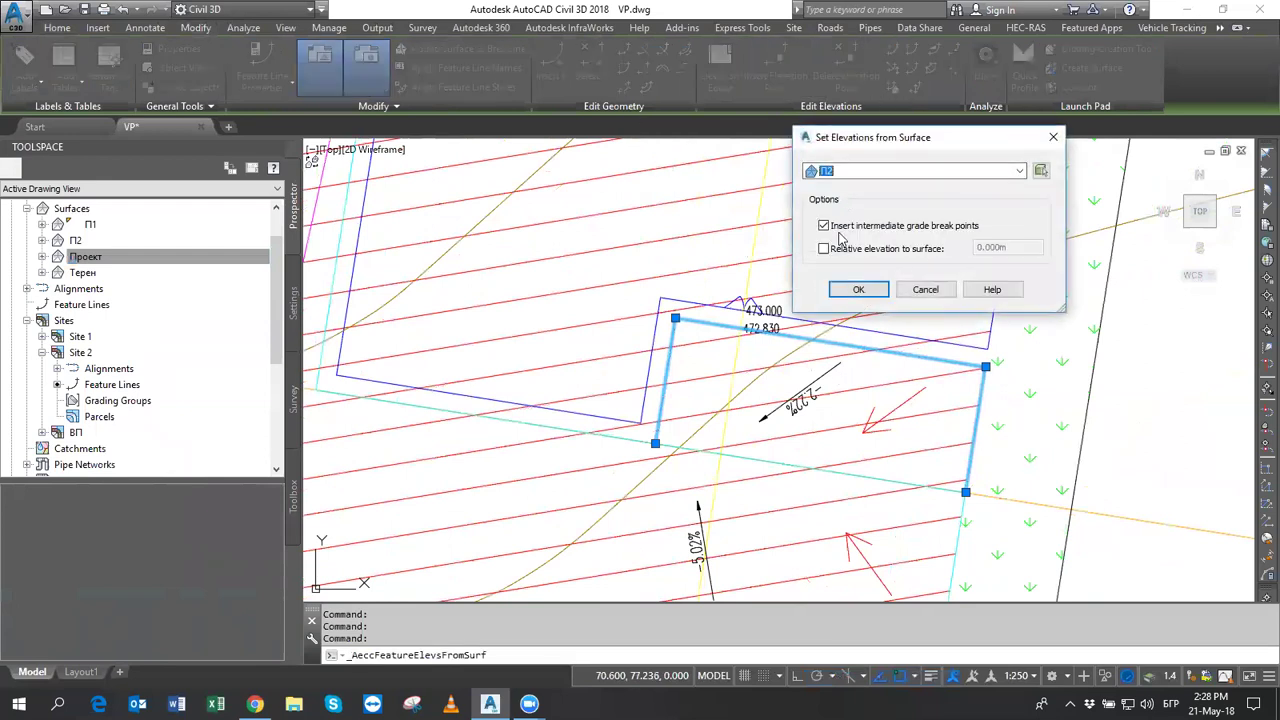
pyautogui.click(824, 249)
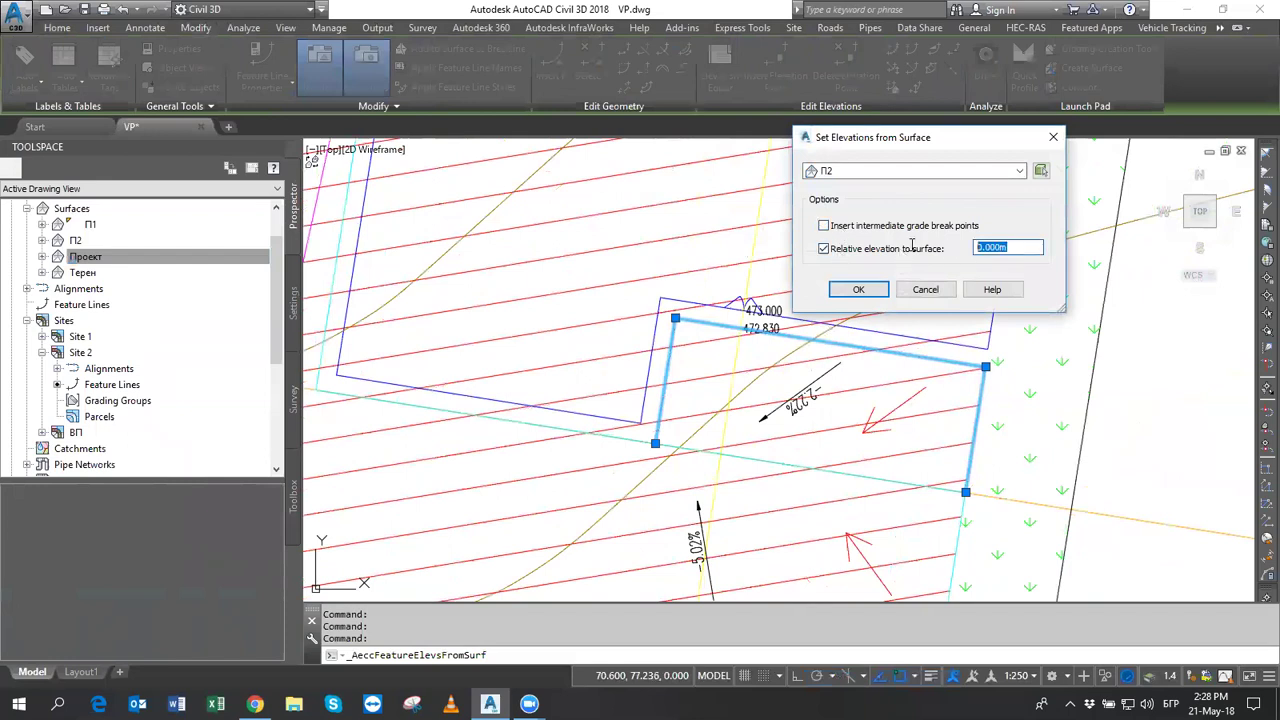
pyautogui.click(852, 291)
pyautogui.click(853, 347)
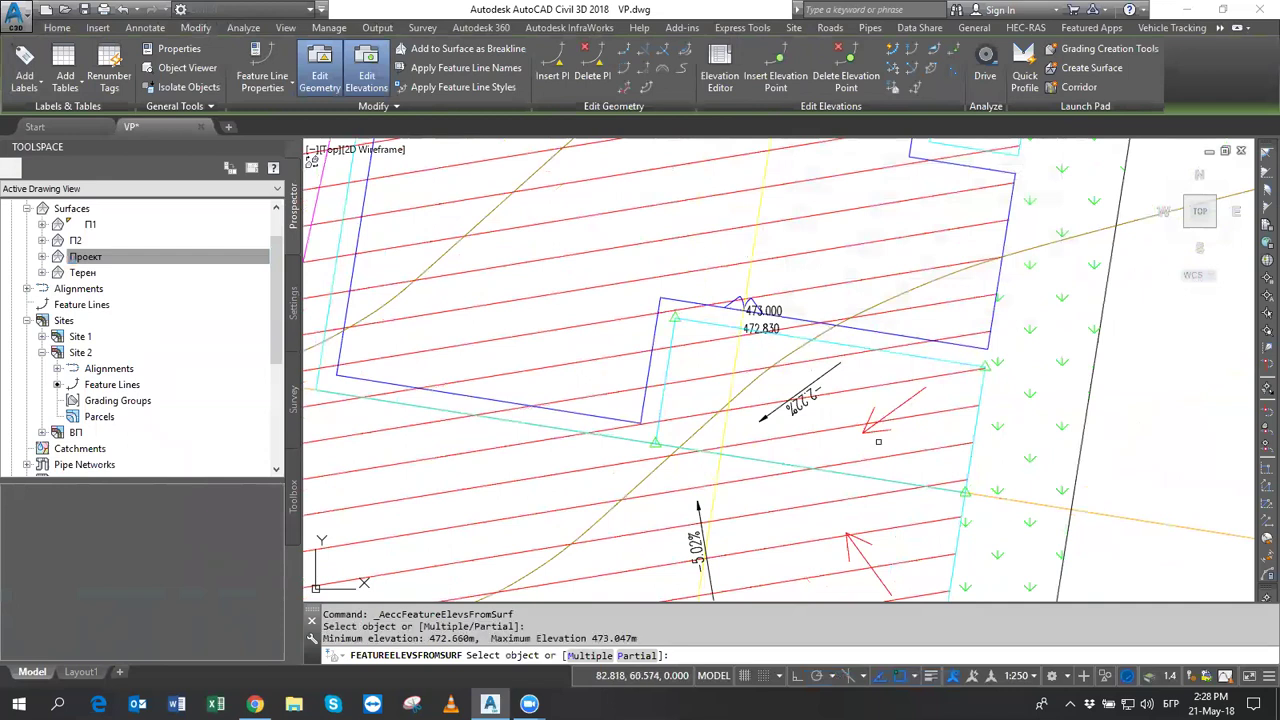
pyautogui.rightClick(897, 390)
pyautogui.click(925, 398)
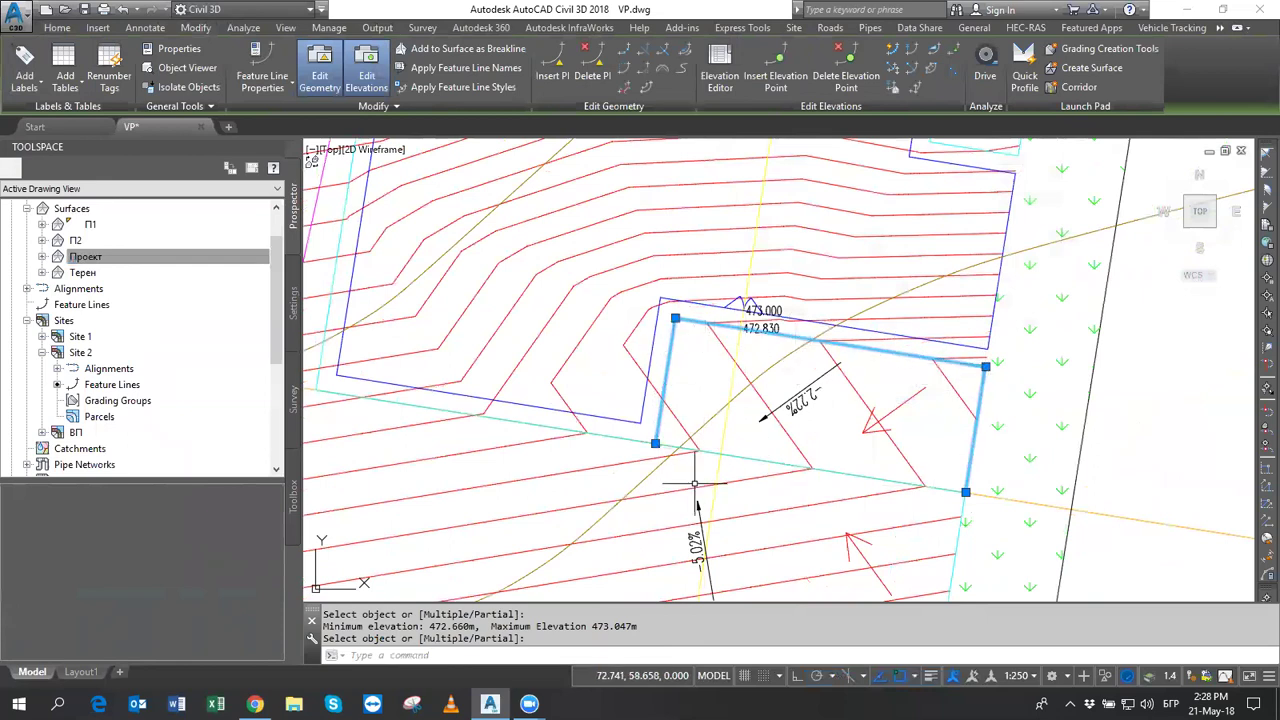
pyautogui.moveTo(695, 483); pyautogui.dragTo(796, 456, button='middle')
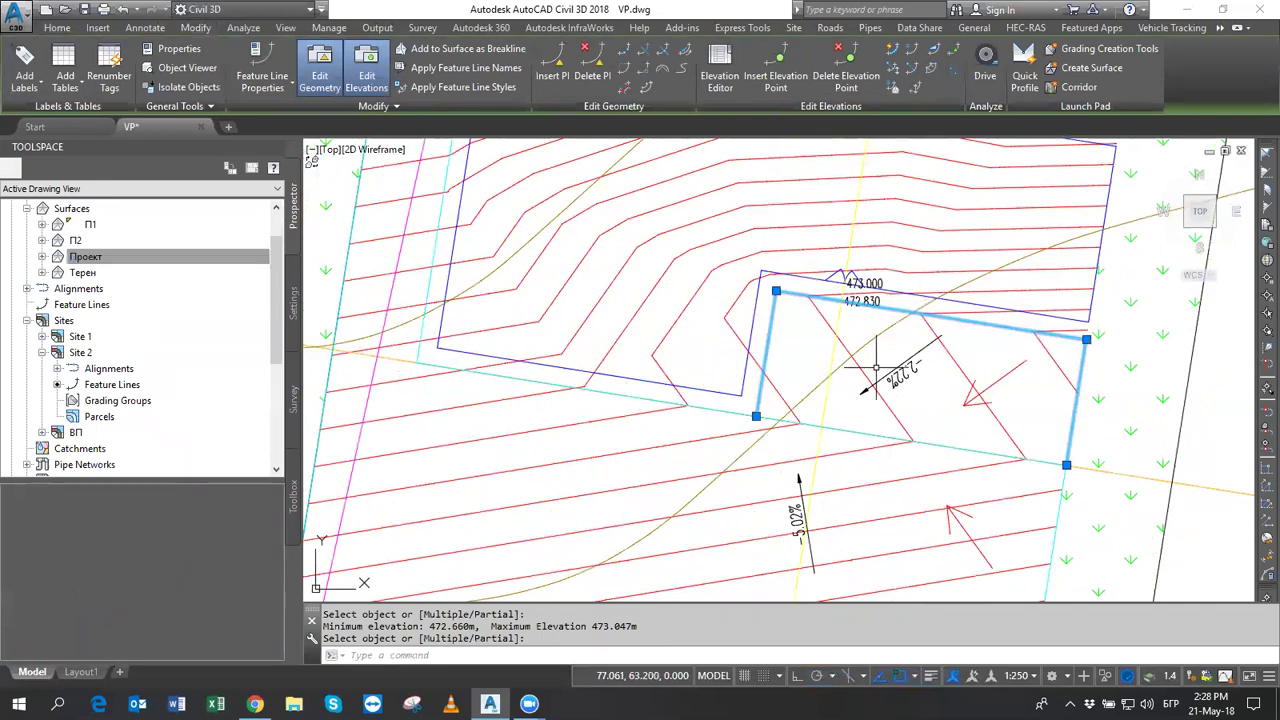
pyautogui.press('Escape')
pyautogui.press('Escape')
# Delete the -2.22% slope label near the notch.
pyautogui.click(902, 368)
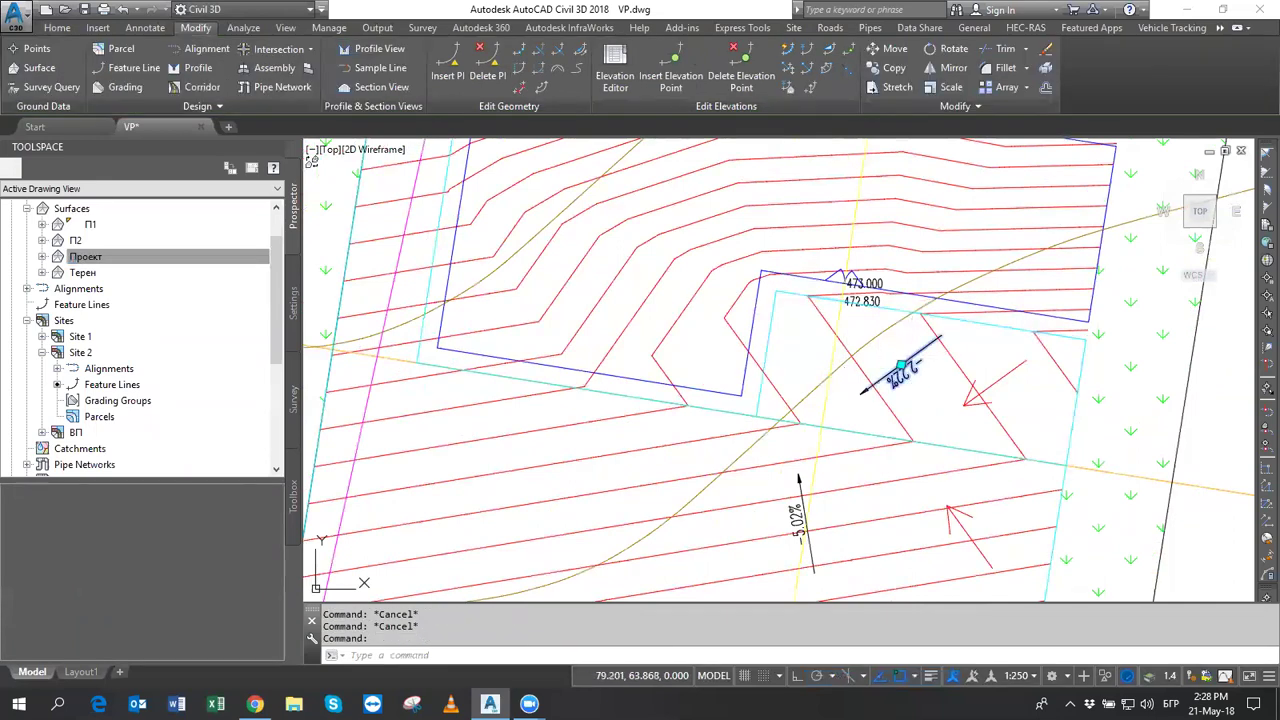
pyautogui.click(902, 368)
pyautogui.click(940, 476)
pyautogui.click(940, 476)
pyautogui.click(897, 394)
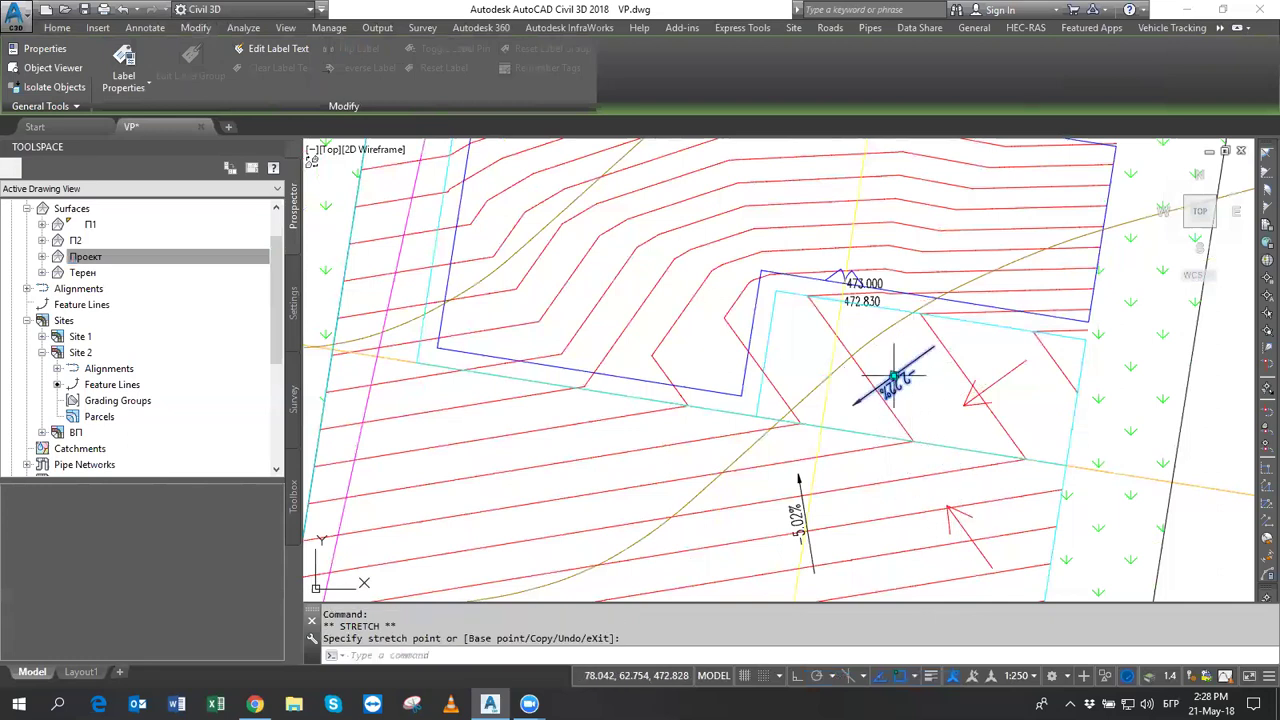
pyautogui.click(900, 500)
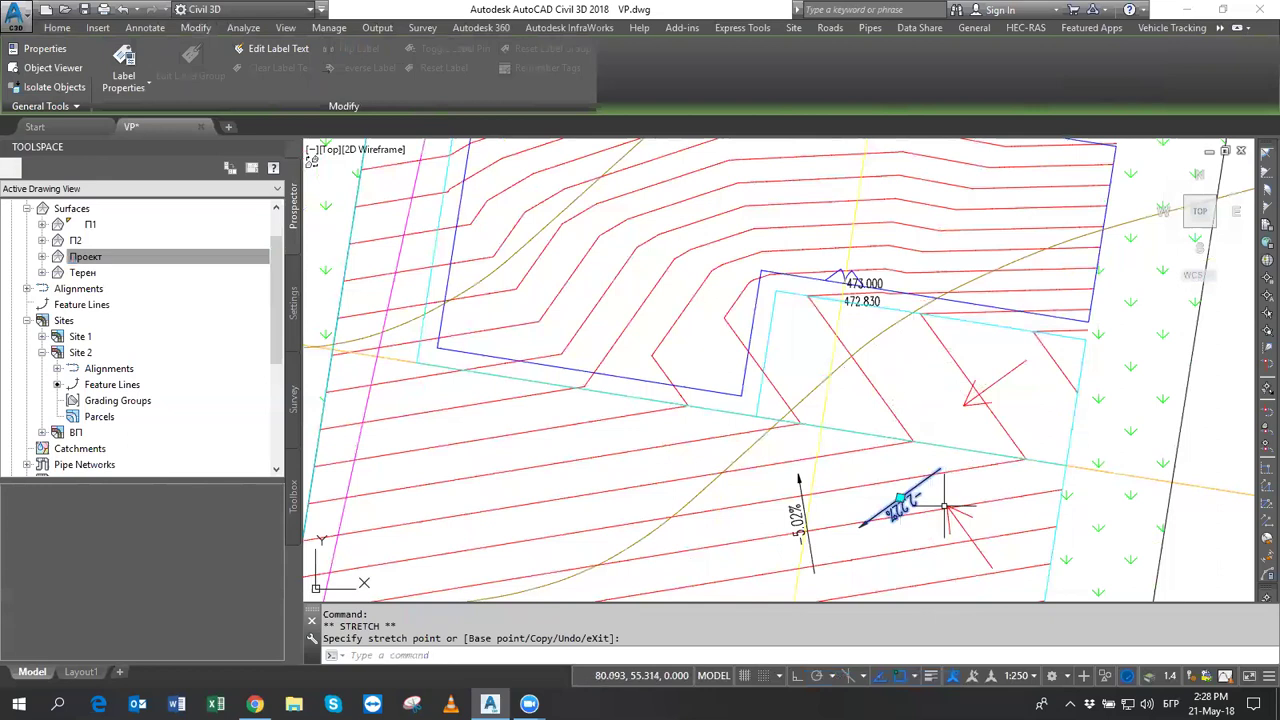
pyautogui.press('Delete')
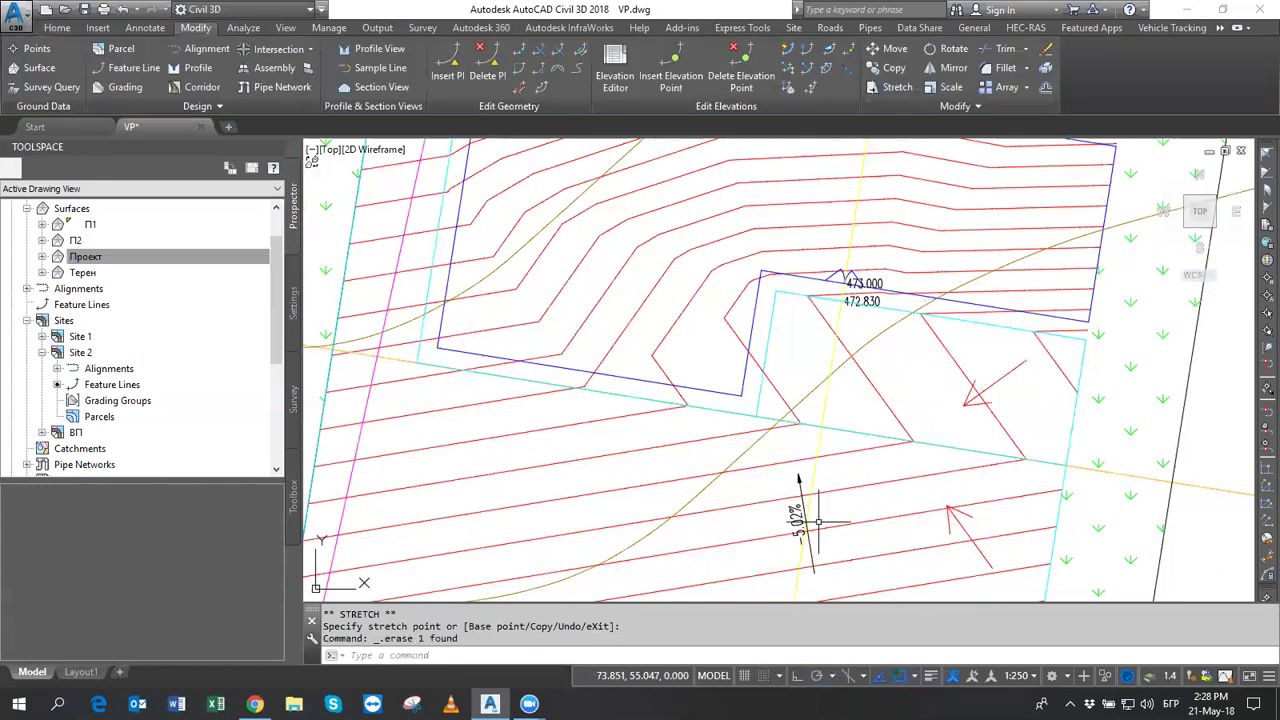
# Delete the -5.02% slope label, then select Проект and zoom out.
pyautogui.click(800, 512)
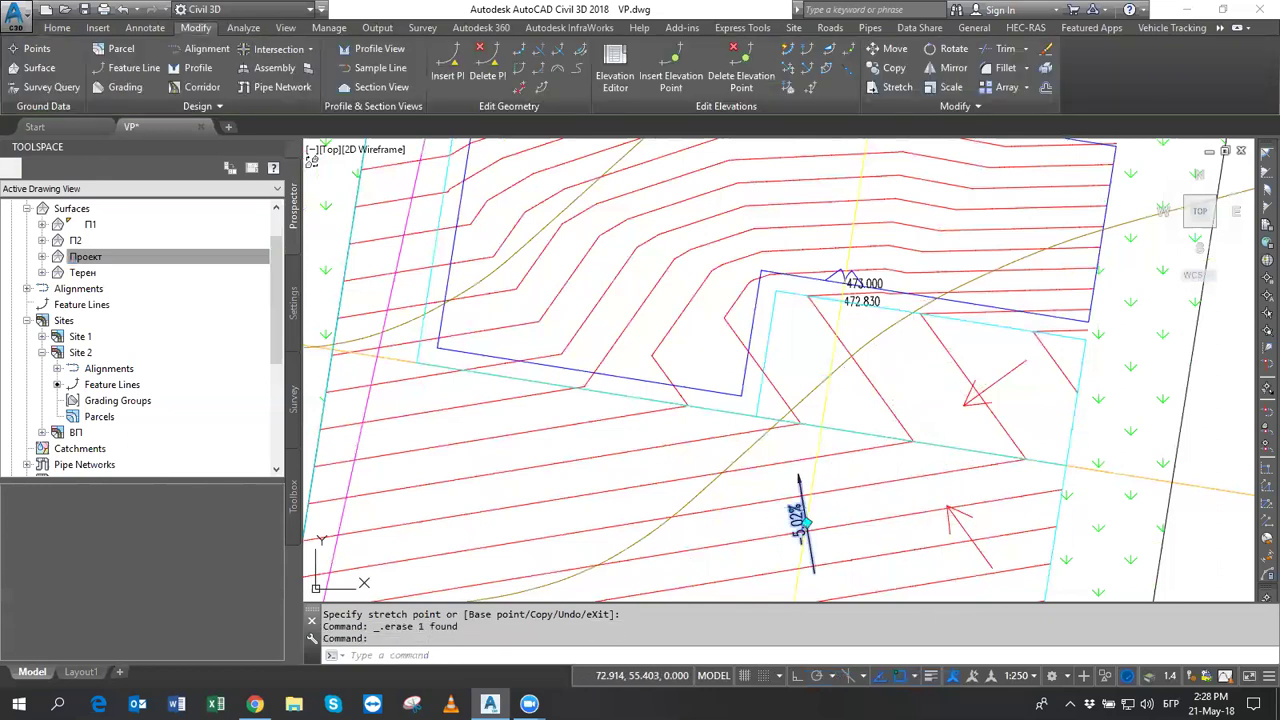
pyautogui.click(800, 512)
pyautogui.click(900, 399)
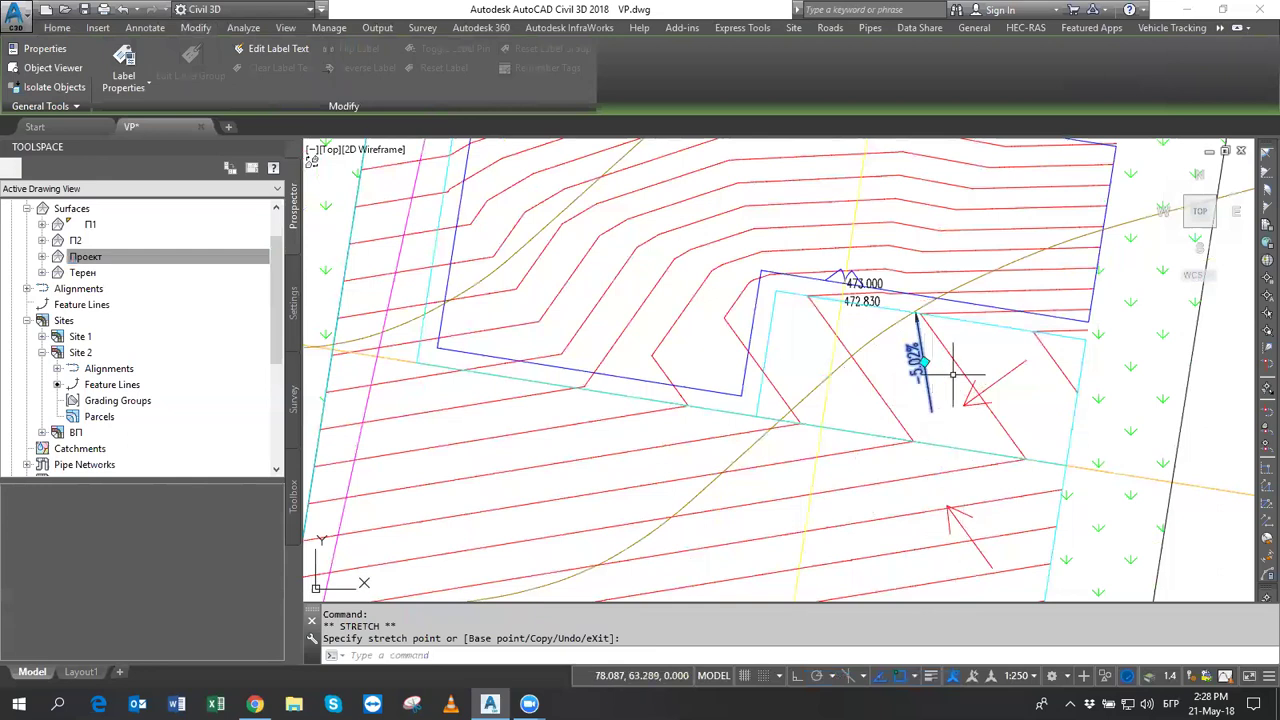
pyautogui.press('Delete')
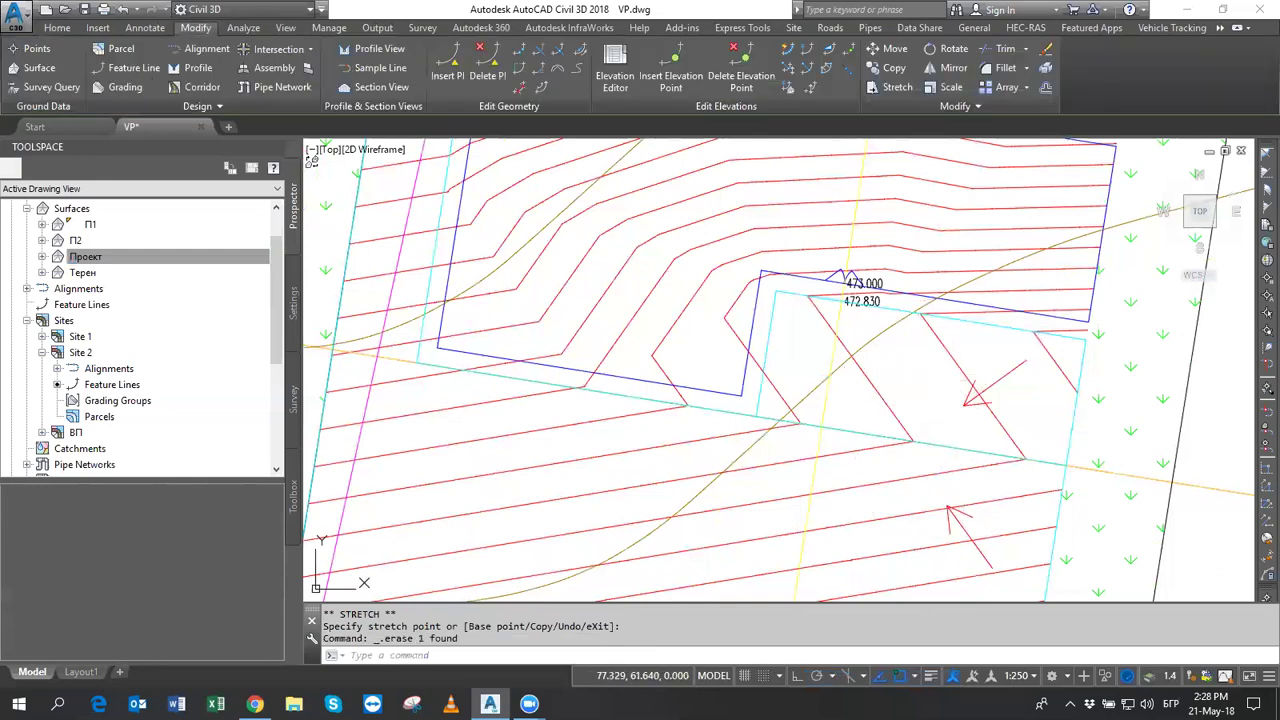
pyautogui.click(915, 368)
pyautogui.scroll(-1, 925, 400)
pyautogui.scroll(-1, 928, 416)
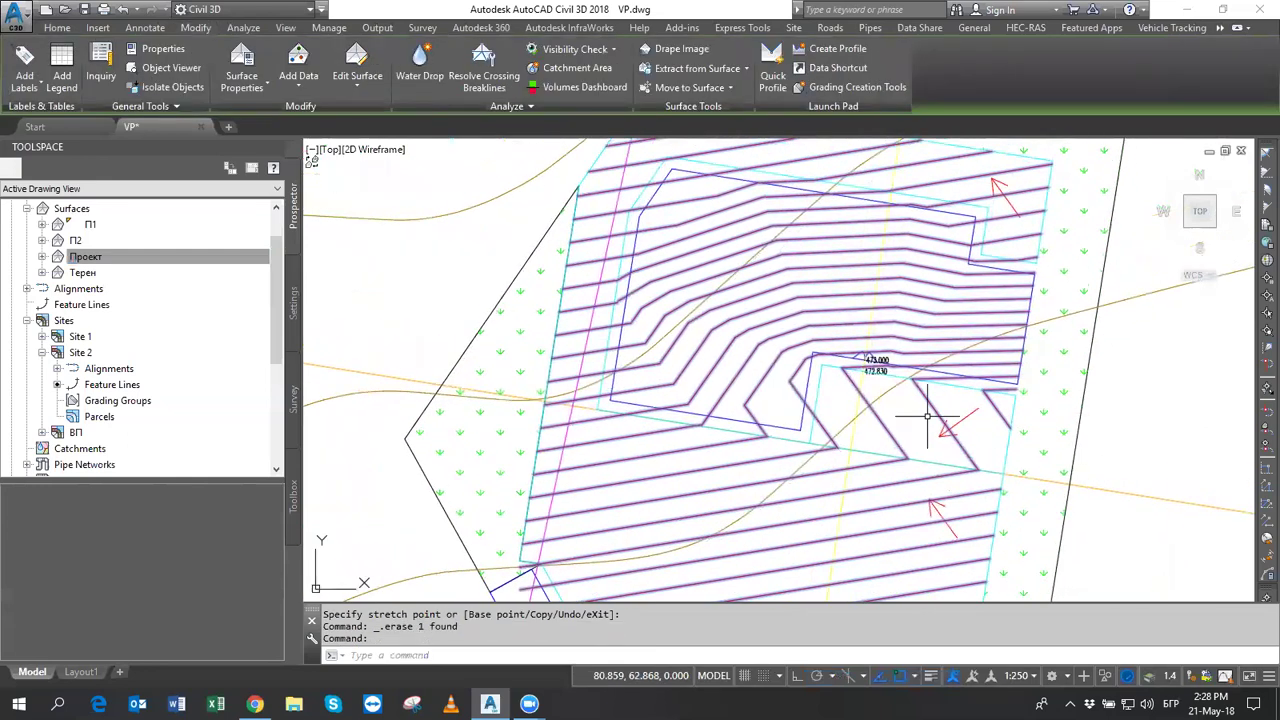
# Add two one-point slope labels to Проект, one inside the notch and one further down.
pyautogui.click(100, 256)
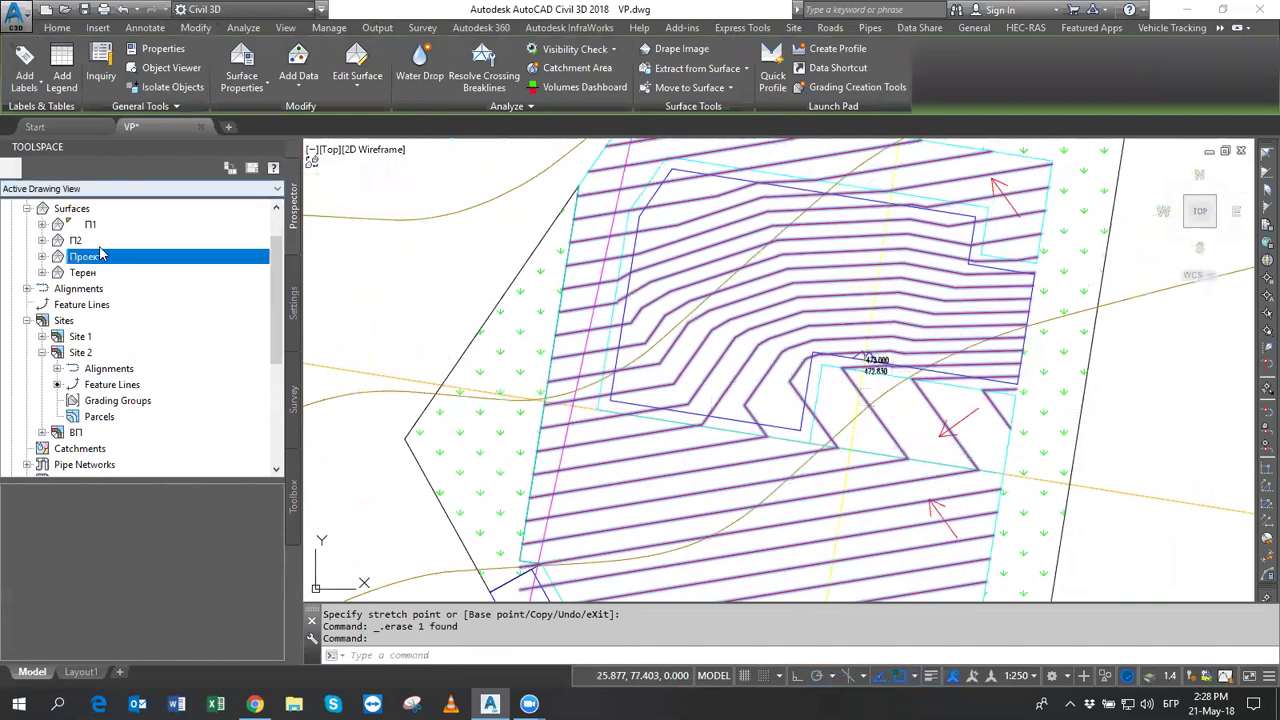
pyautogui.click(26, 77)
pyautogui.click(47, 146)
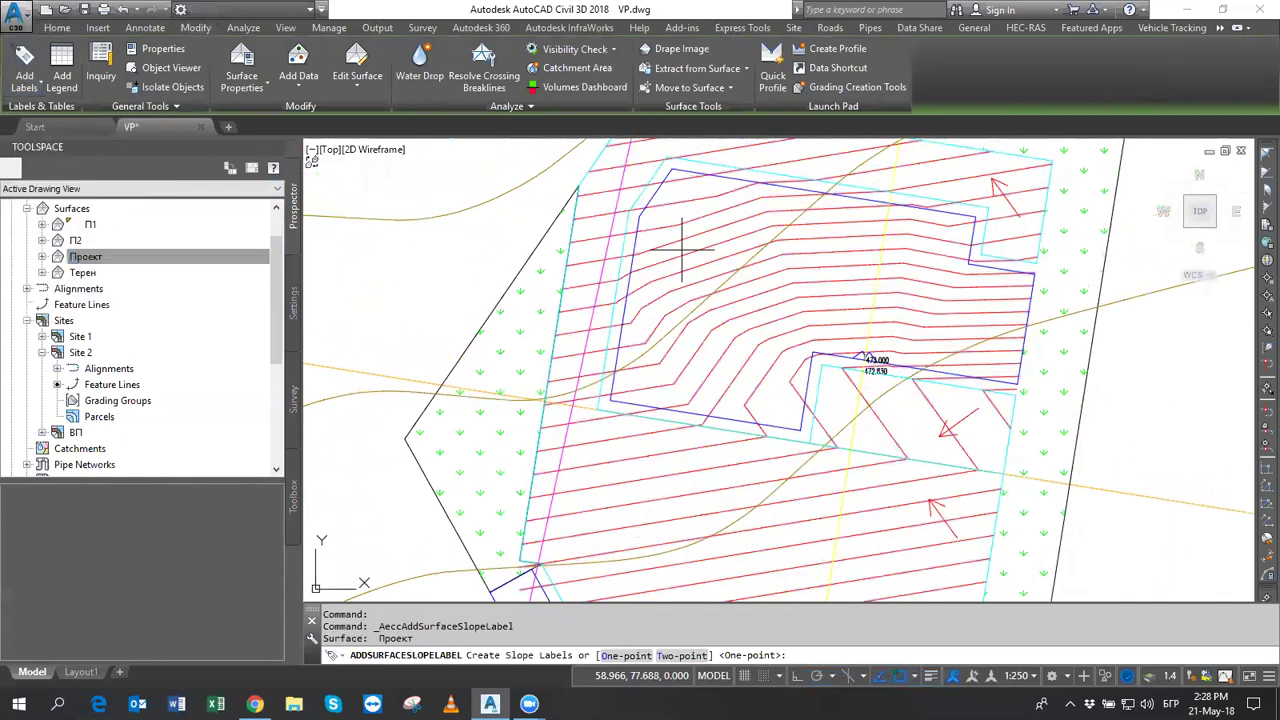
pyautogui.click(630, 656)
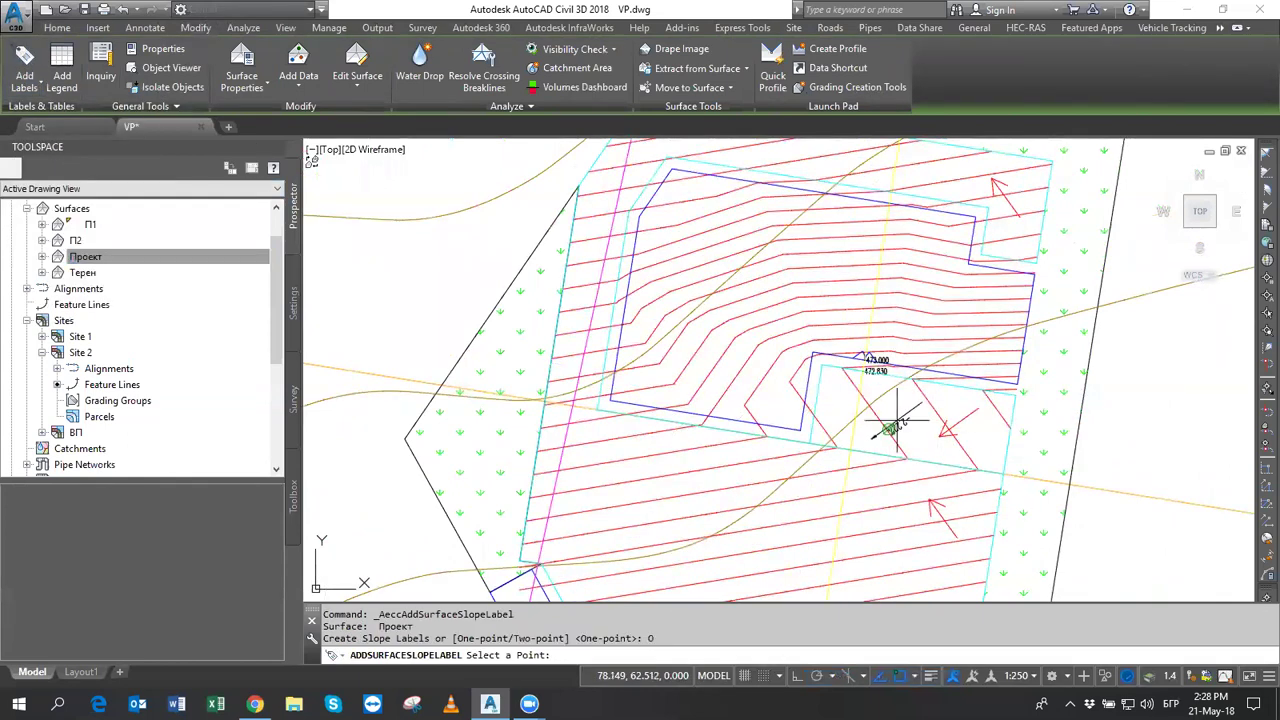
pyautogui.click(897, 425)
pyautogui.click(836, 502)
pyautogui.scroll(2, 874, 494)
pyautogui.scroll(1, 920, 457)
pyautogui.scroll(1, 943, 434)
pyautogui.press('Return')
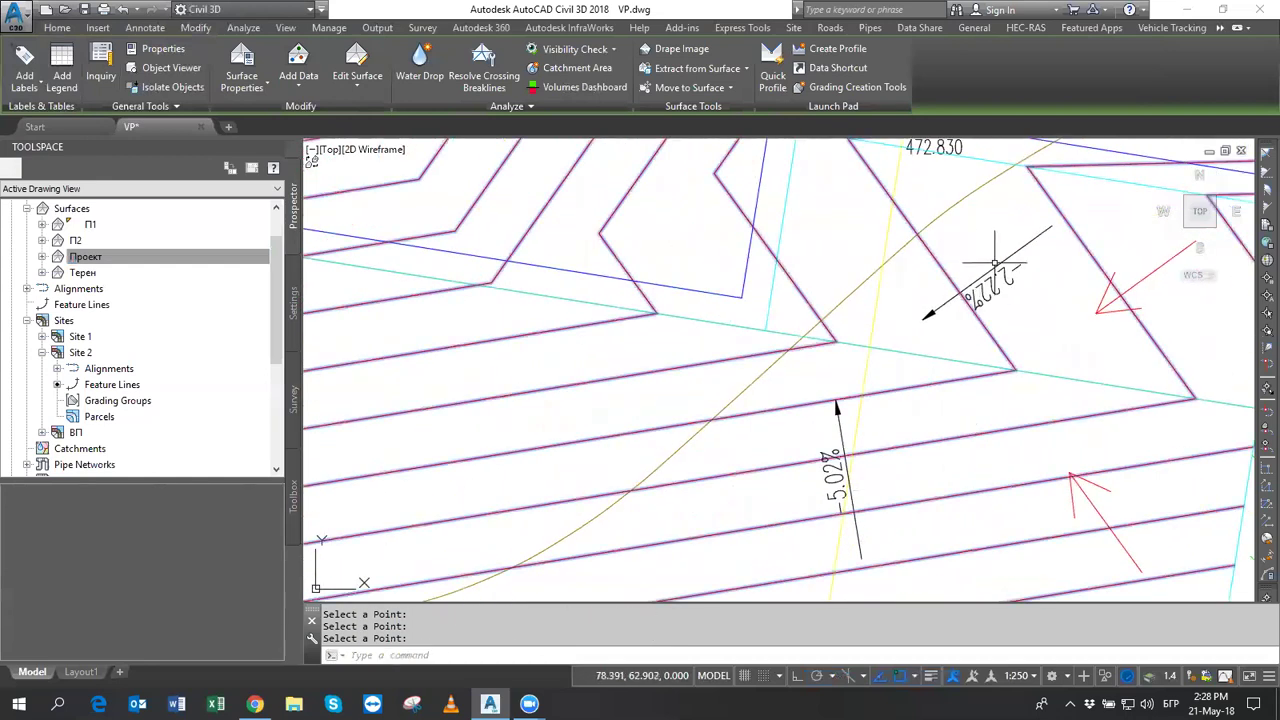
pyautogui.press('Escape')
# Move the -2.22% slope label to a new spot inside the notch.
pyautogui.click(987, 272)
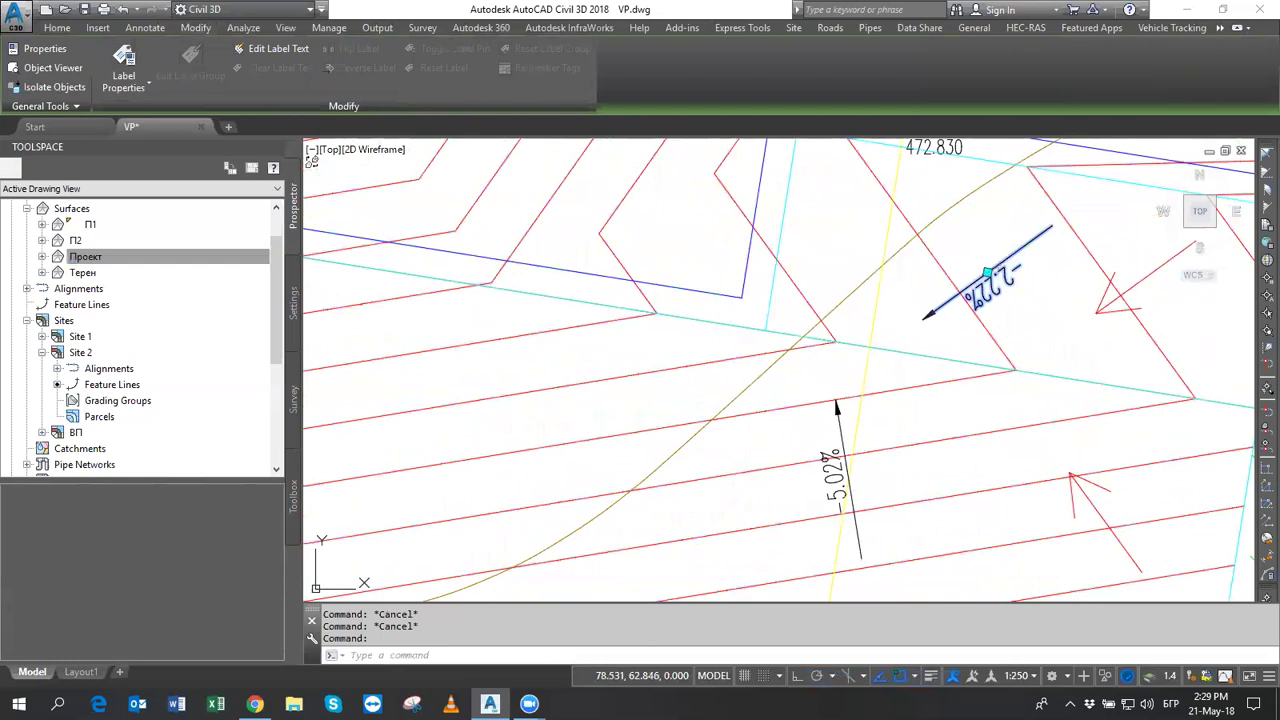
pyautogui.click(987, 272)
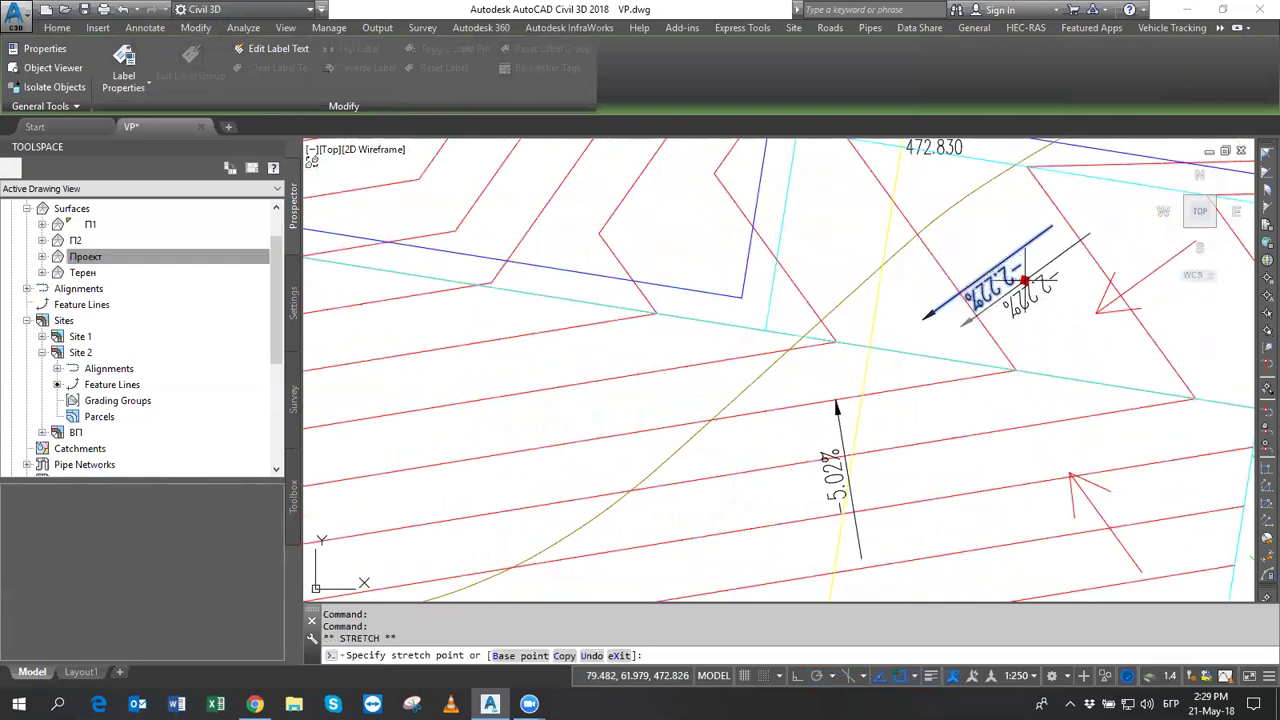
pyautogui.click(950, 258)
pyautogui.scroll(-4, 1008, 345)
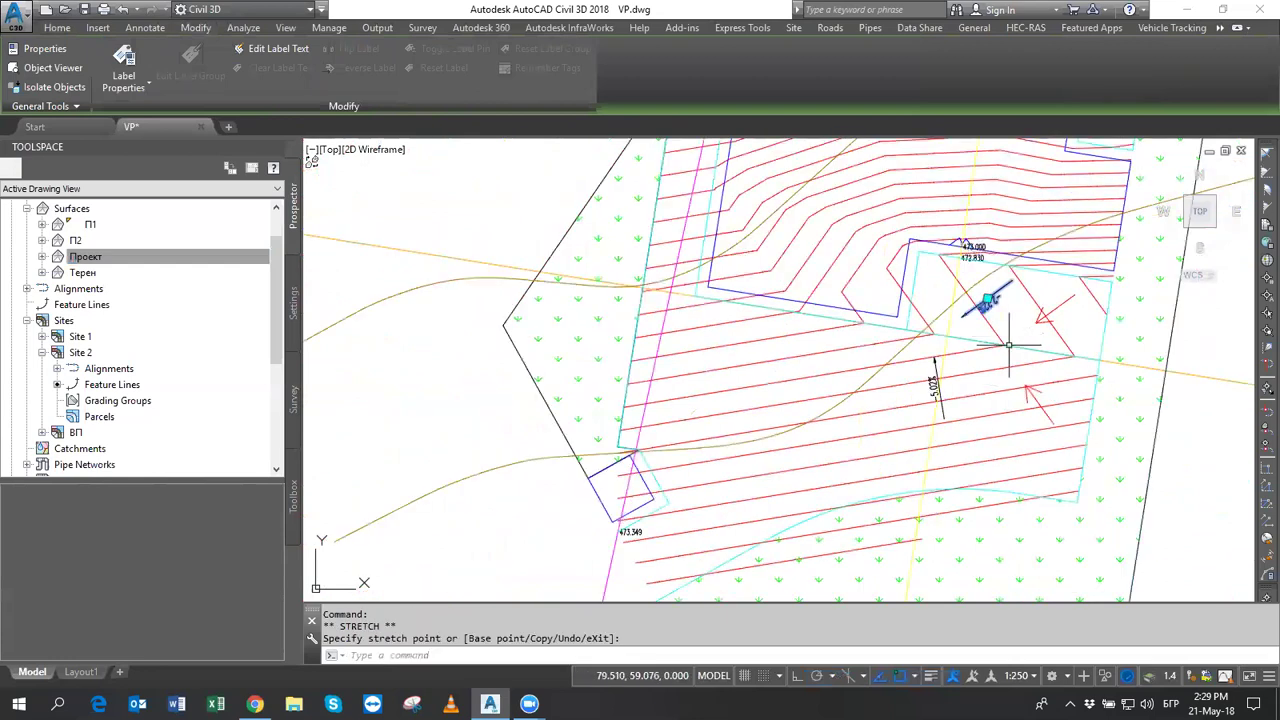
pyautogui.moveTo(1008, 345); pyautogui.dragTo(838, 360, button='middle')
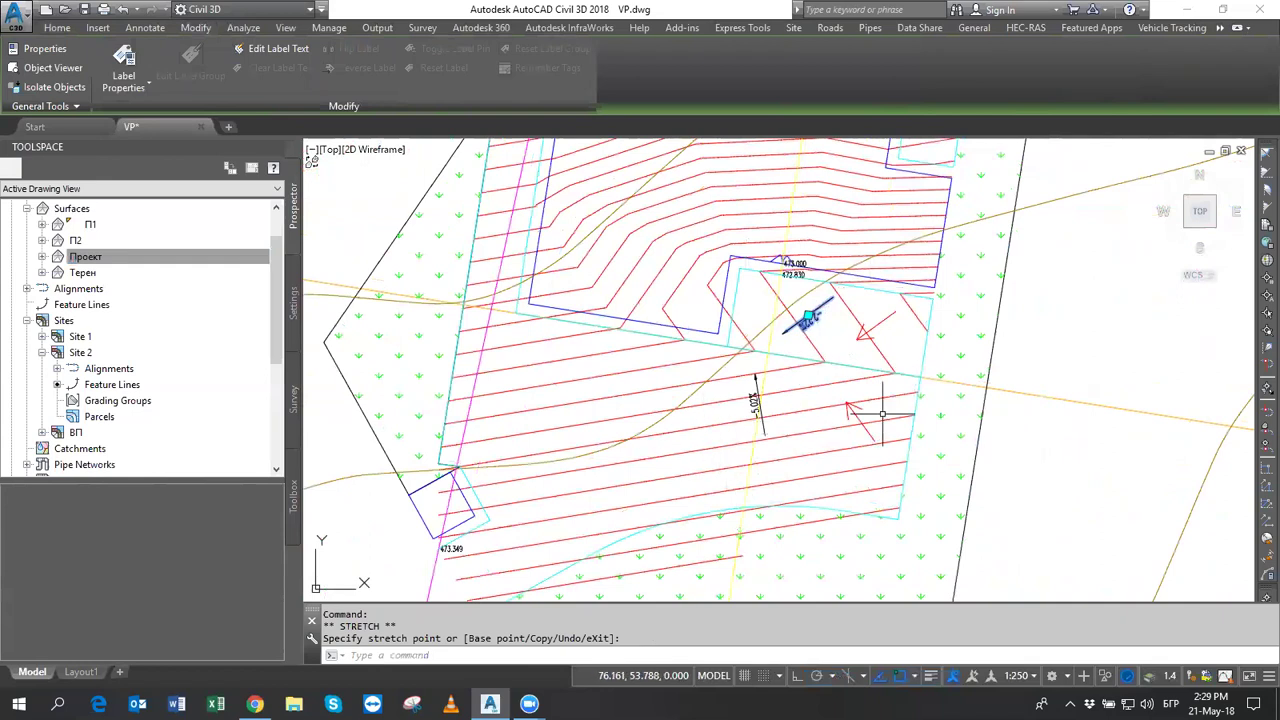
pyautogui.moveTo(712, 310); pyautogui.dragTo(722, 353, button='middle')
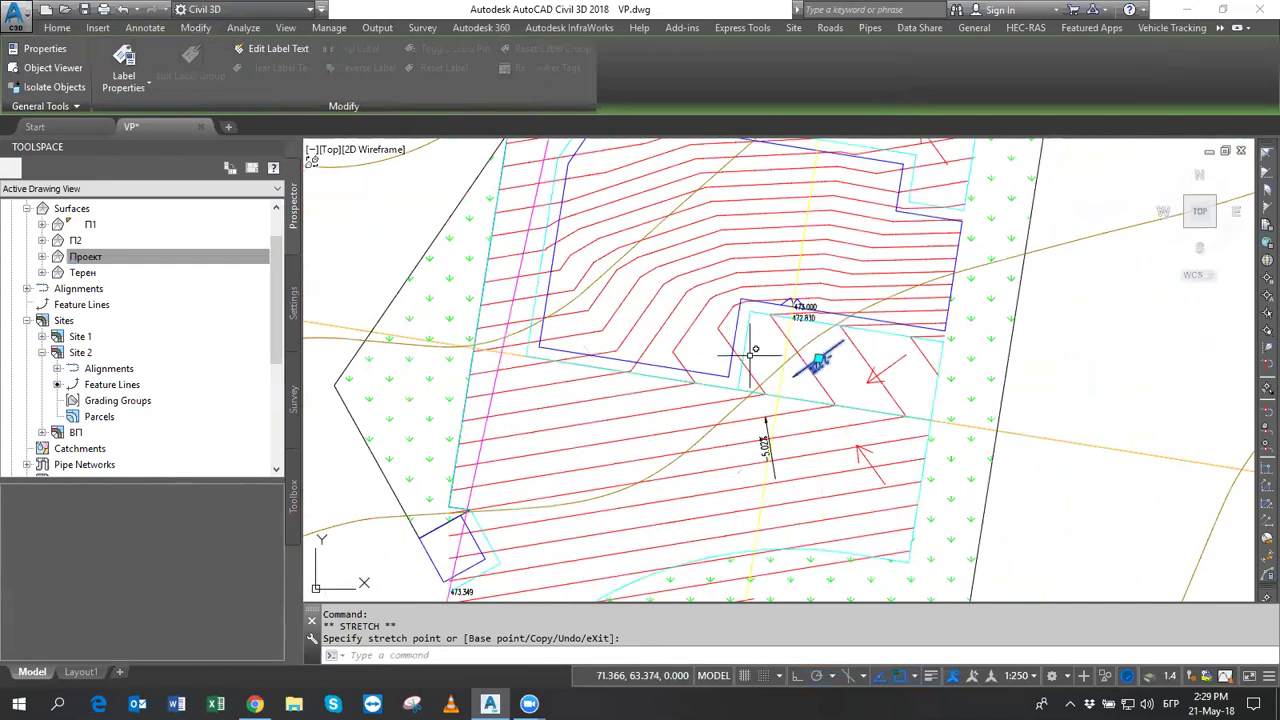
pyautogui.press('Escape')
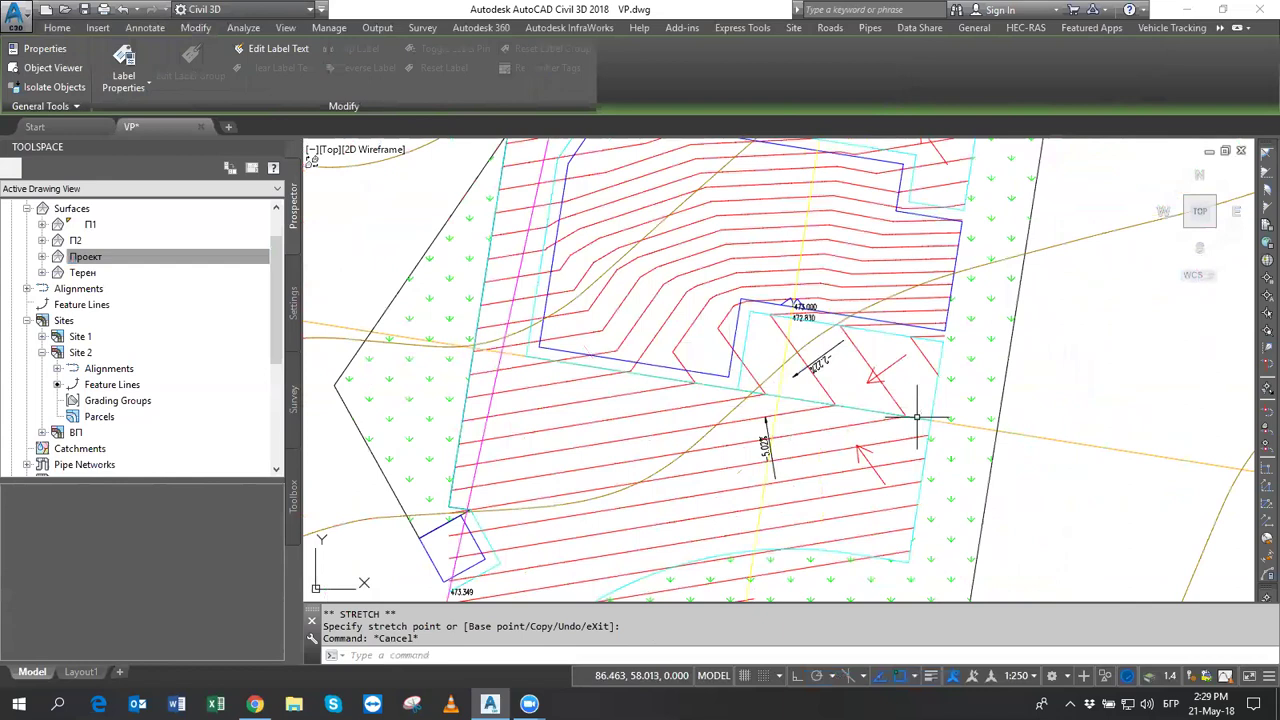
pyautogui.click(916, 417)
pyautogui.click(923, 447)
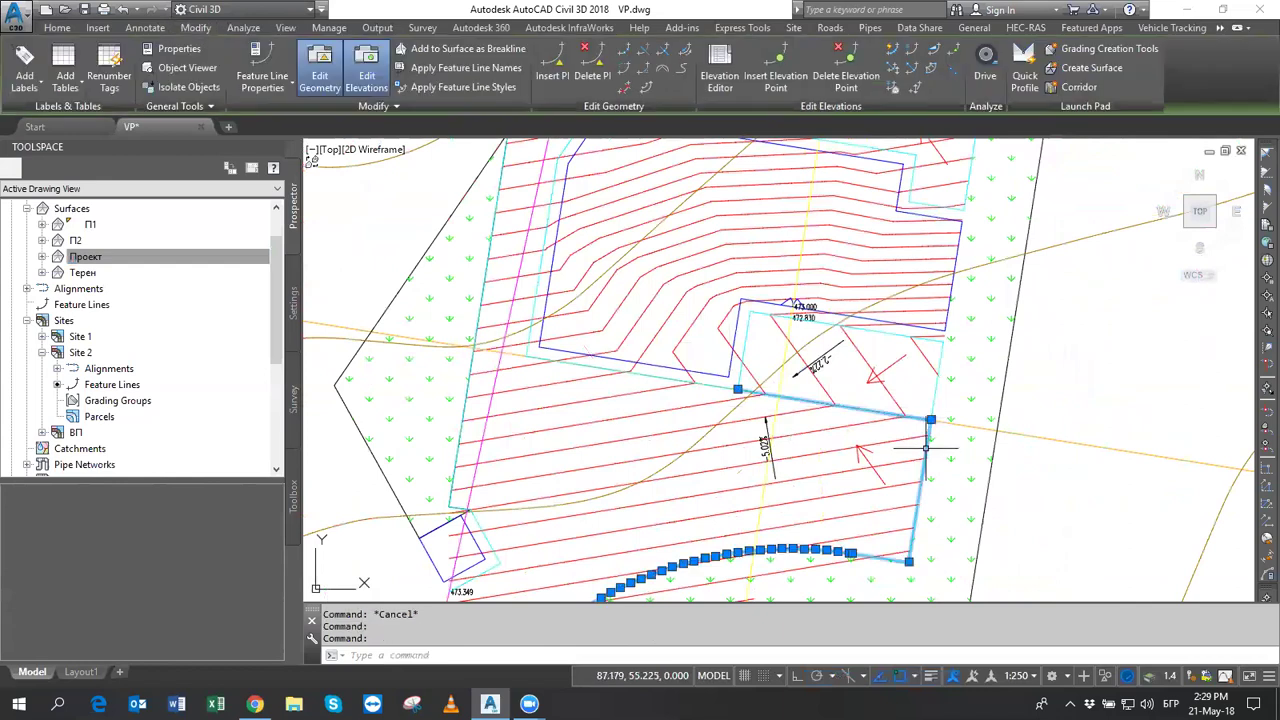
pyautogui.click(705, 387)
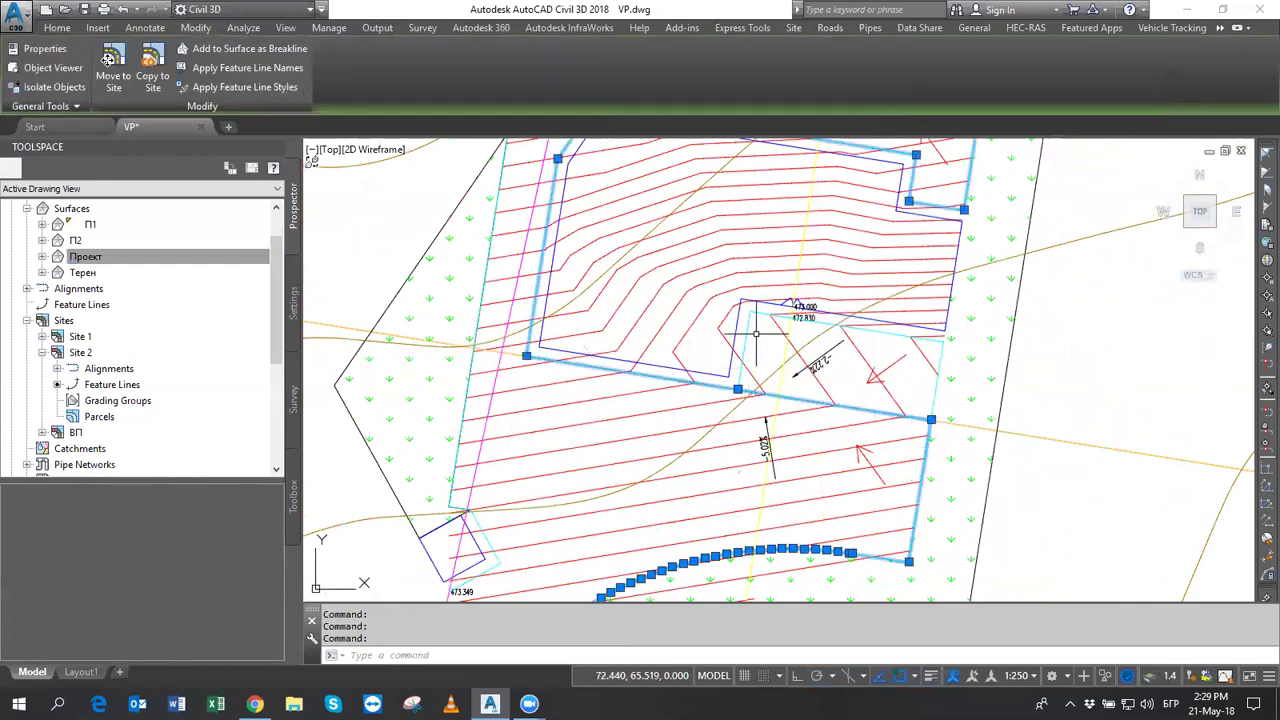
pyautogui.scroll(-2, 817, 325)
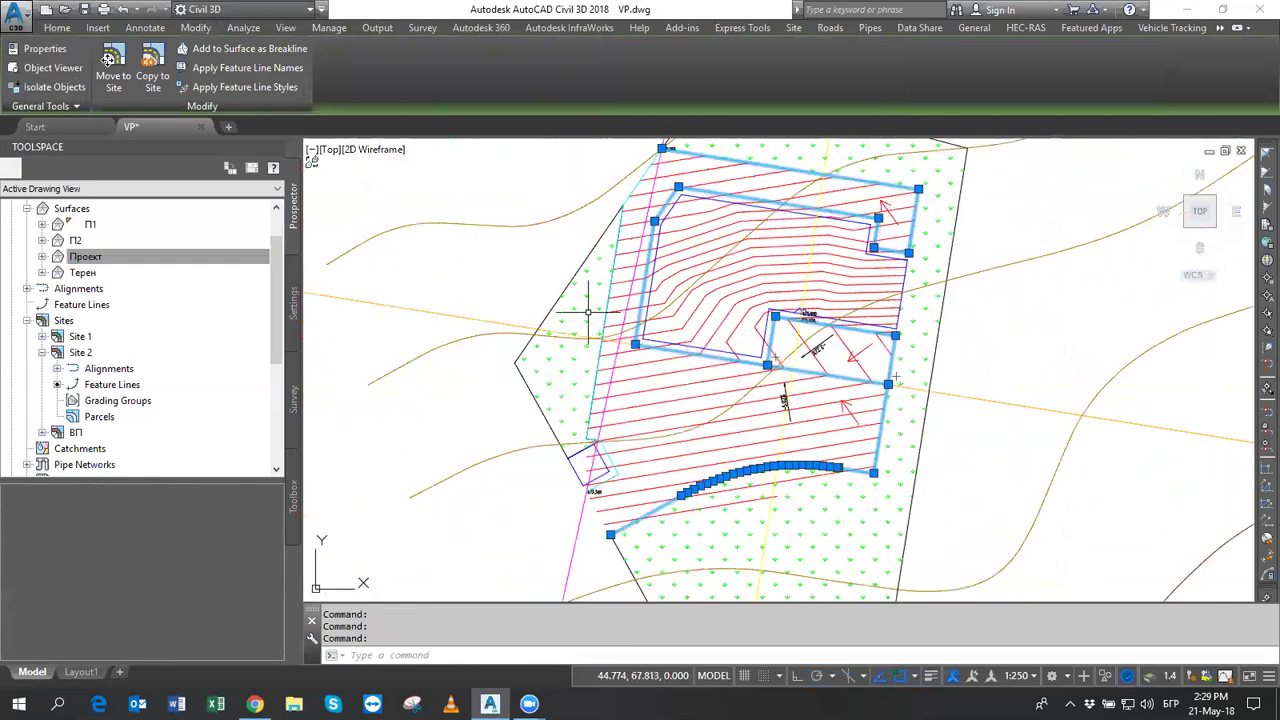
pyautogui.click(612, 276)
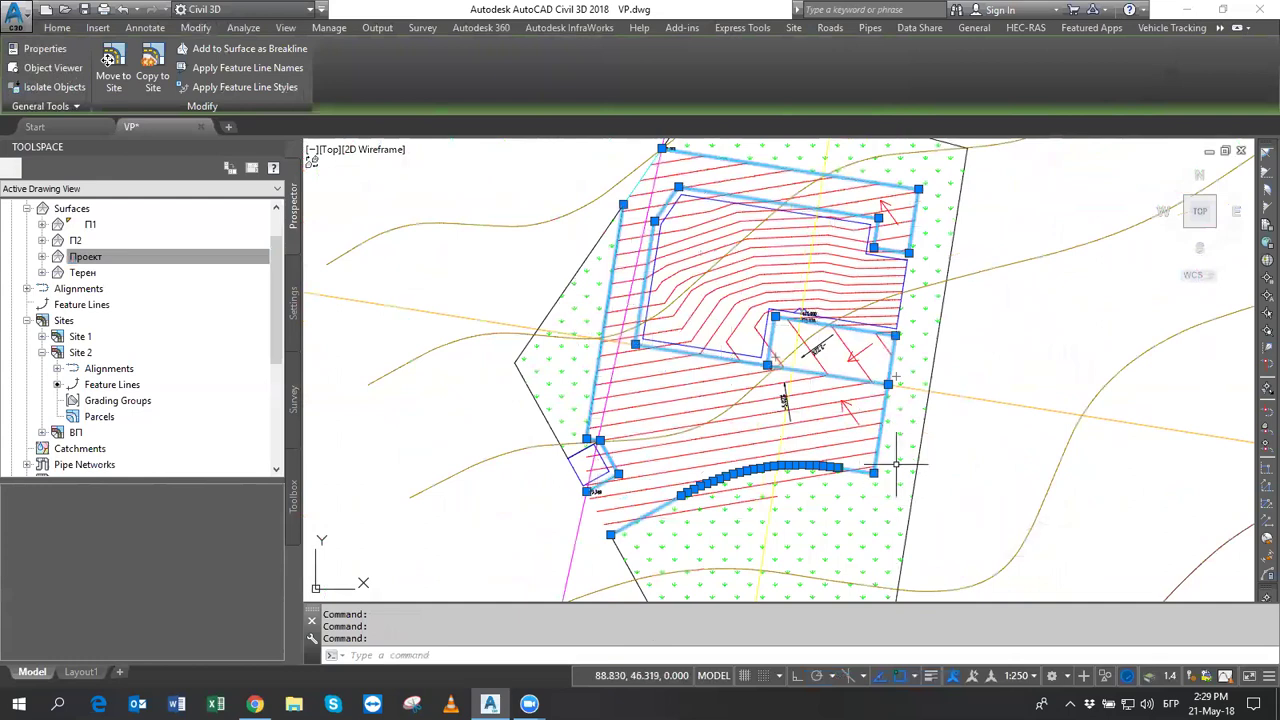
pyautogui.press('Escape')
pyautogui.press('Escape')
pyautogui.scroll(1, 865, 343)
pyautogui.scroll(1, 790, 350)
pyautogui.scroll(2, 700, 358)
pyautogui.scroll(2, 665, 361)
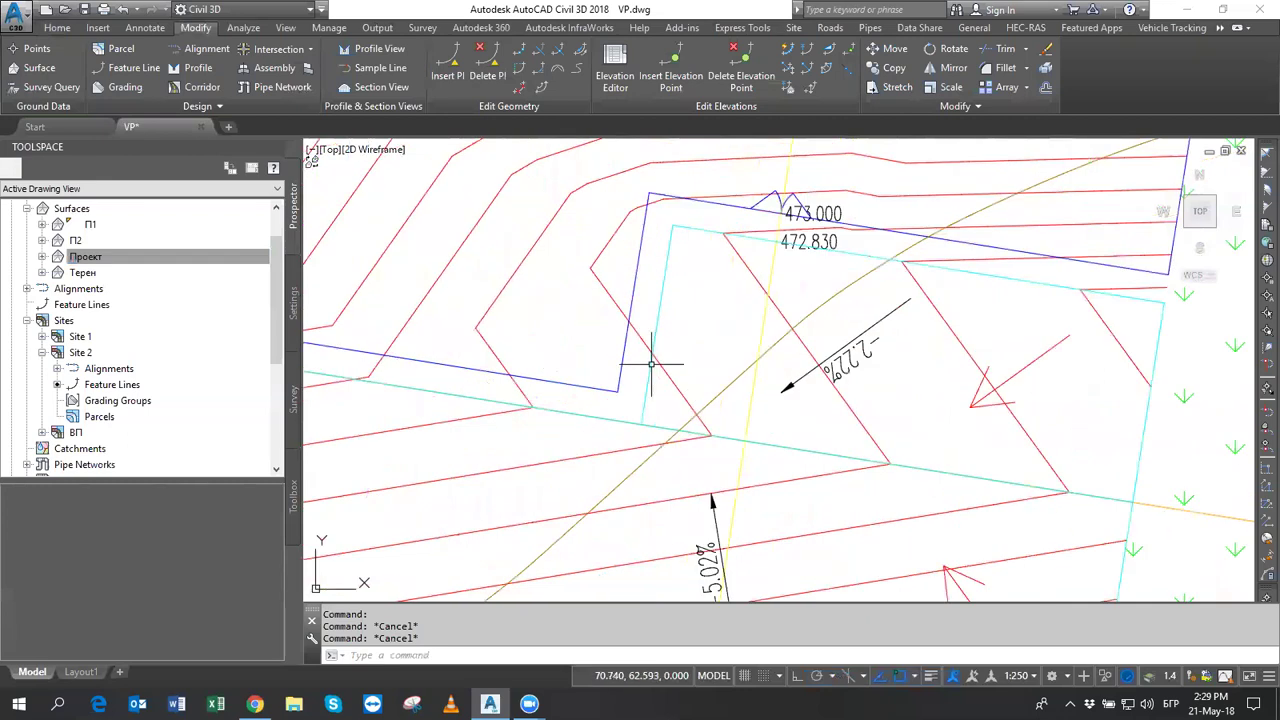
pyautogui.scroll(-2, 651, 375)
pyautogui.scroll(-3, 694, 363)
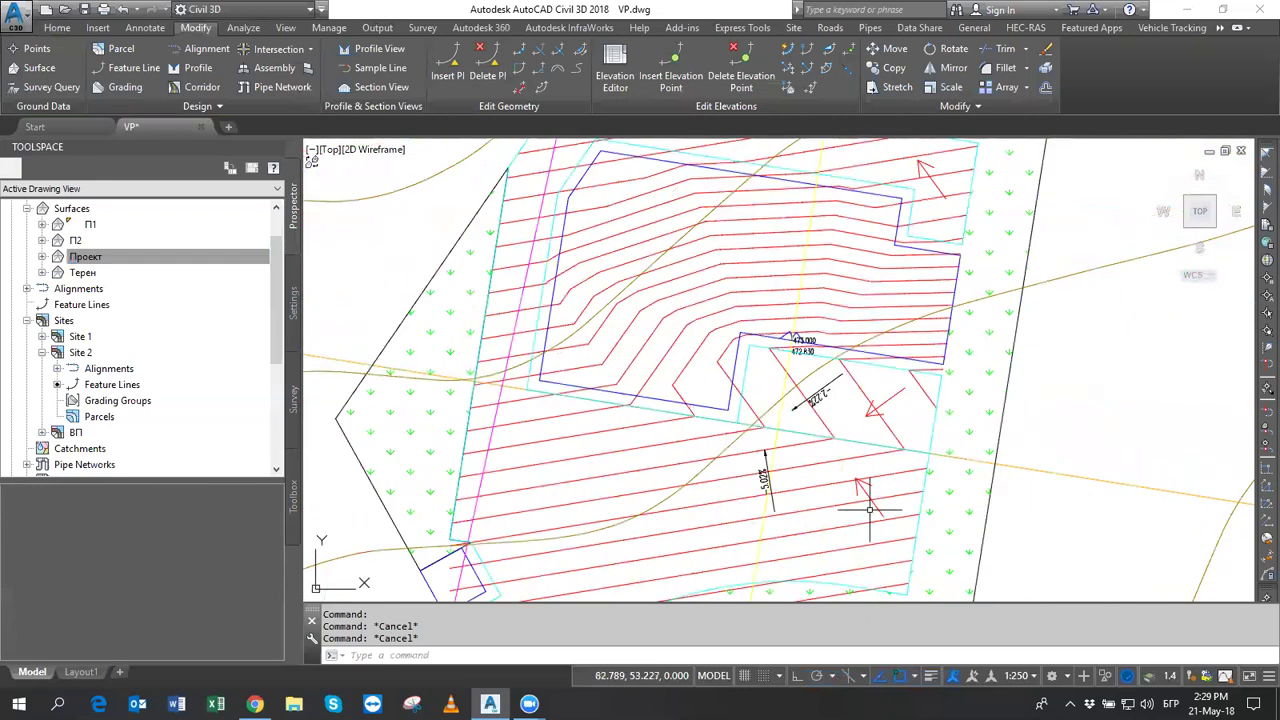
pyautogui.moveTo(668, 217); pyautogui.dragTo(668, 417, button='middle')
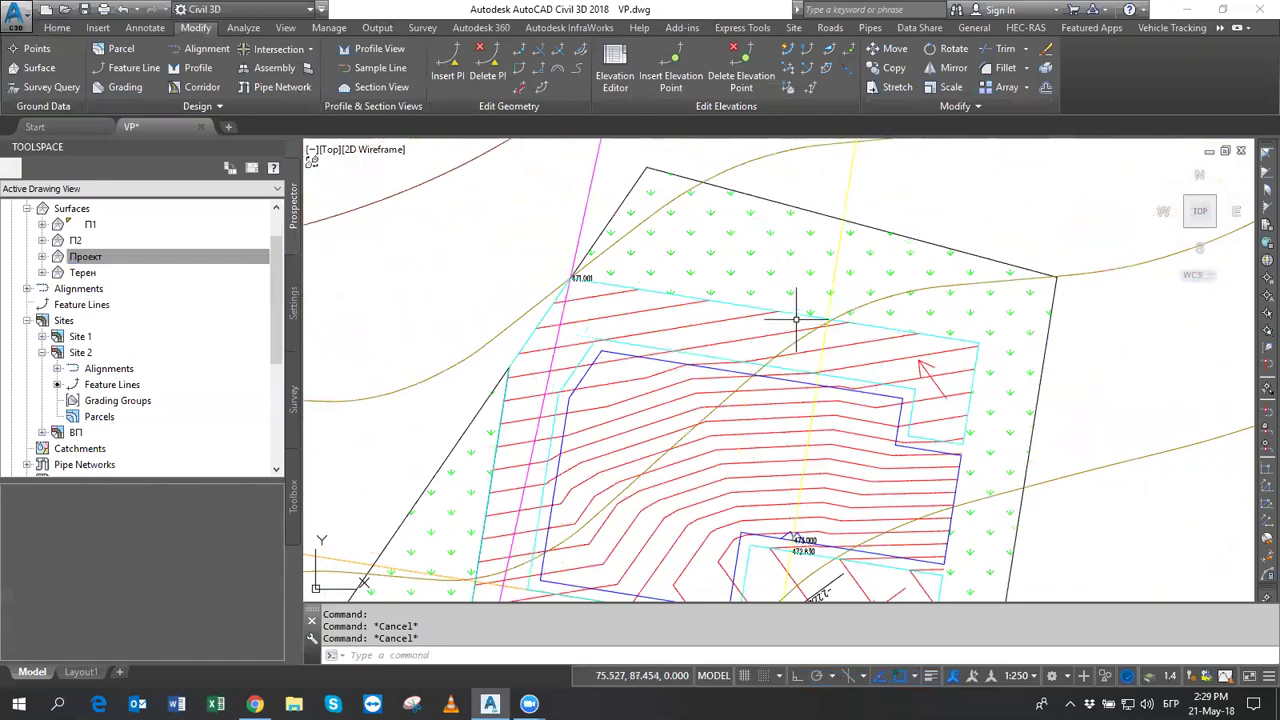
pyautogui.moveTo(1004, 442); pyautogui.dragTo(1000, 385, button='middle')
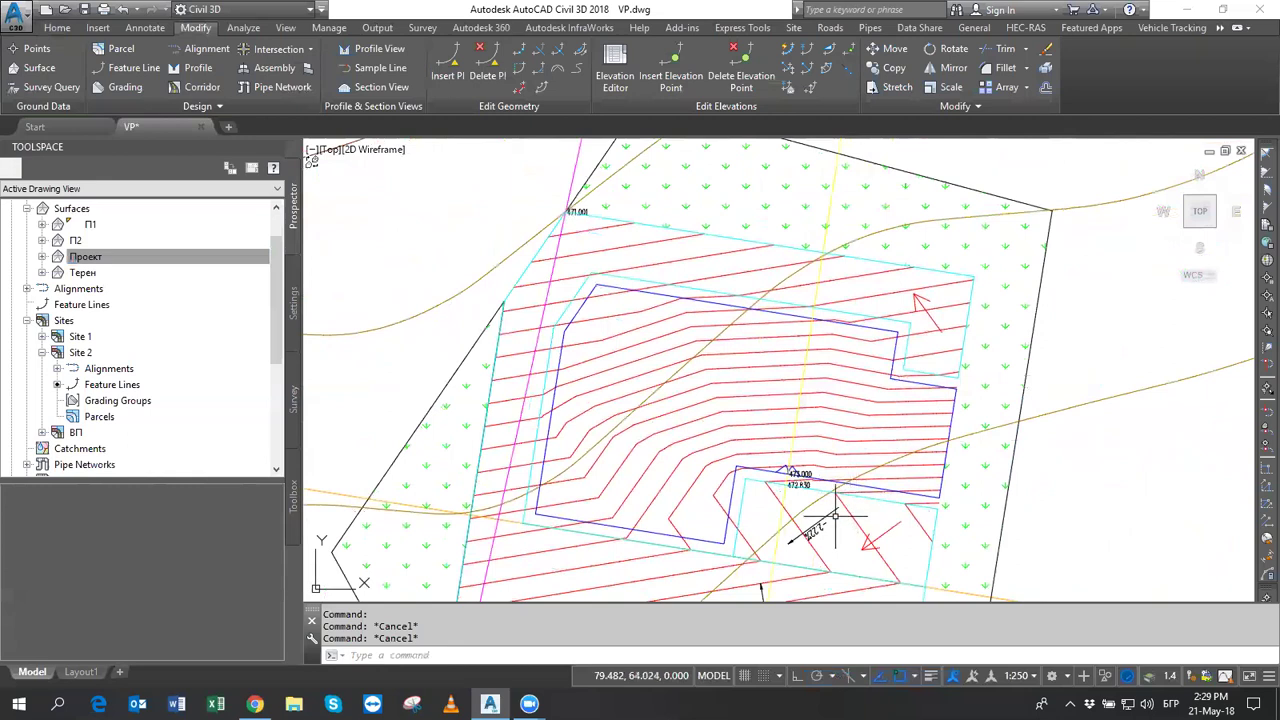
pyautogui.moveTo(814, 506); pyautogui.dragTo(829, 470, button='middle')
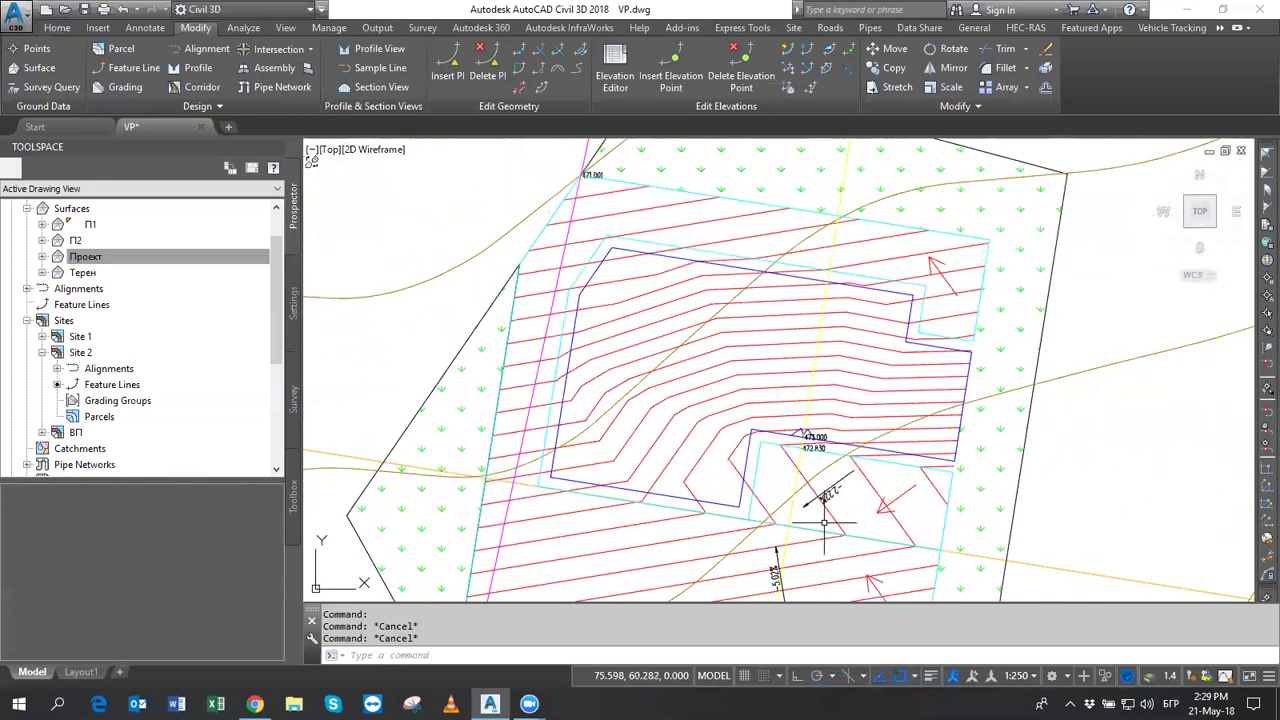
pyautogui.scroll(5, 740, 460)
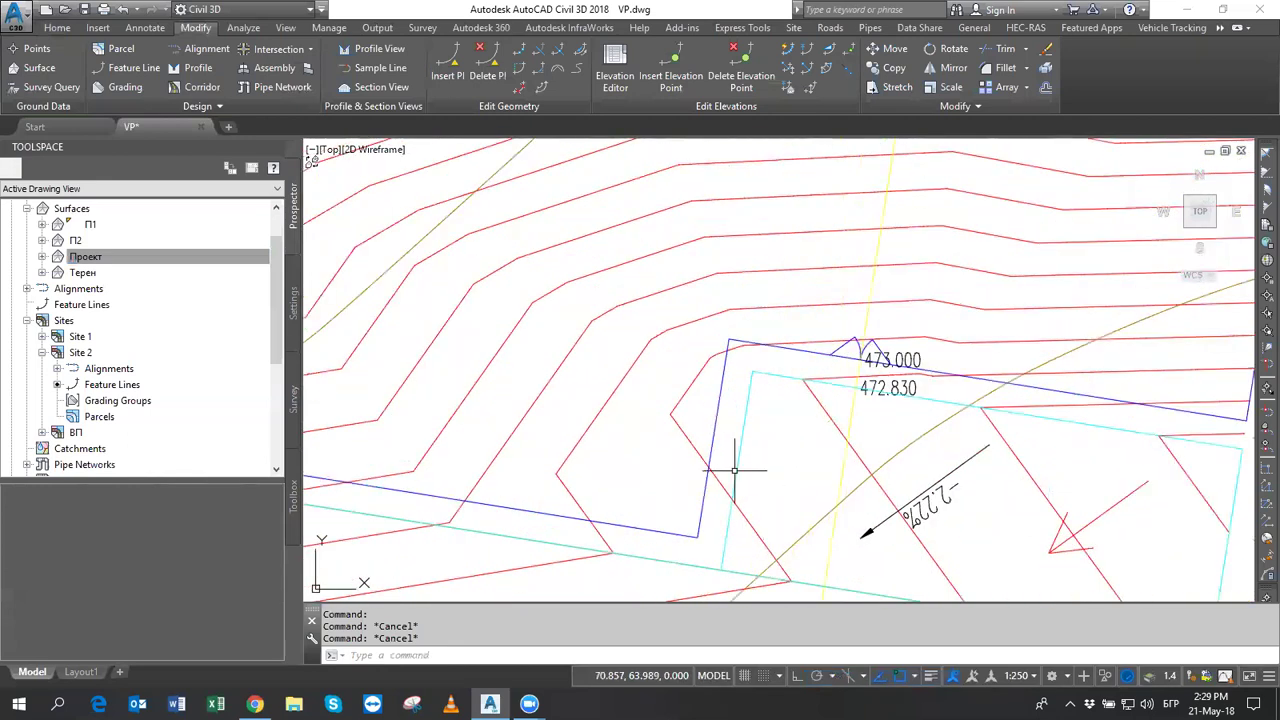
pyautogui.scroll(-1, 771, 377)
pyautogui.scroll(-1, 774, 396)
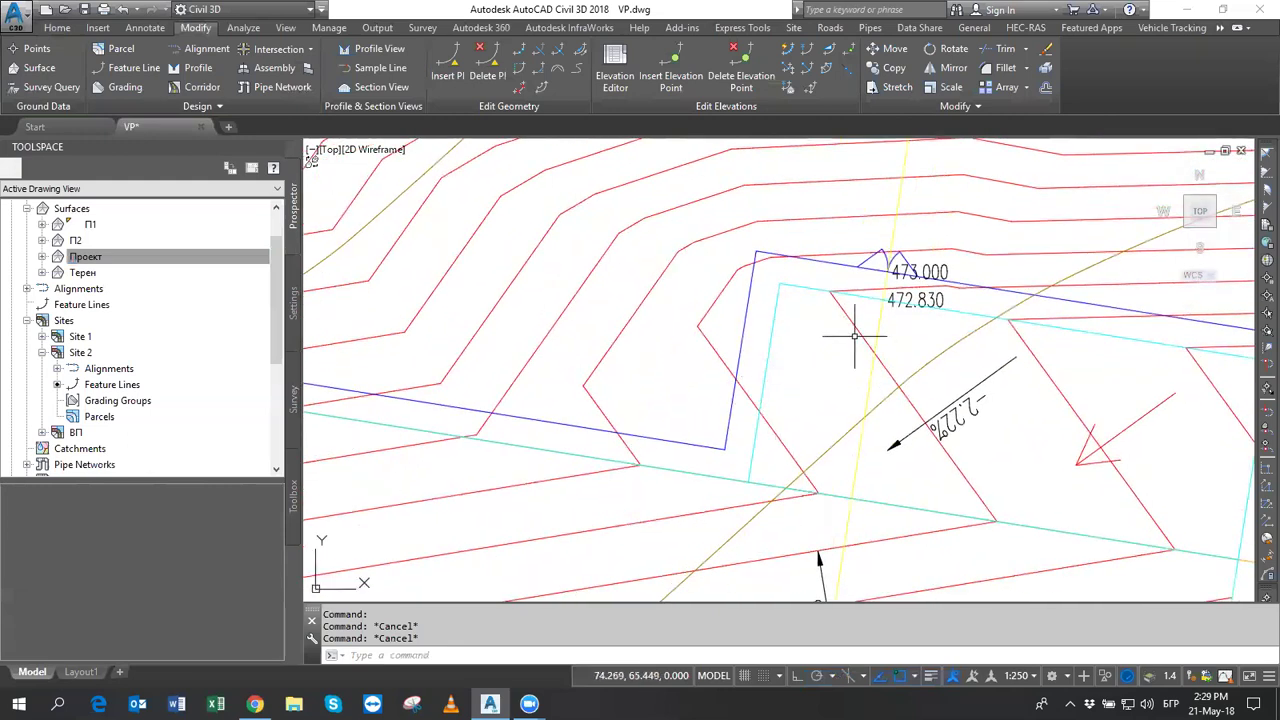
# Create a stepped-offset feature line 0.03 from the cyan arc, 0.15 higher.
pyautogui.click(543, 92)
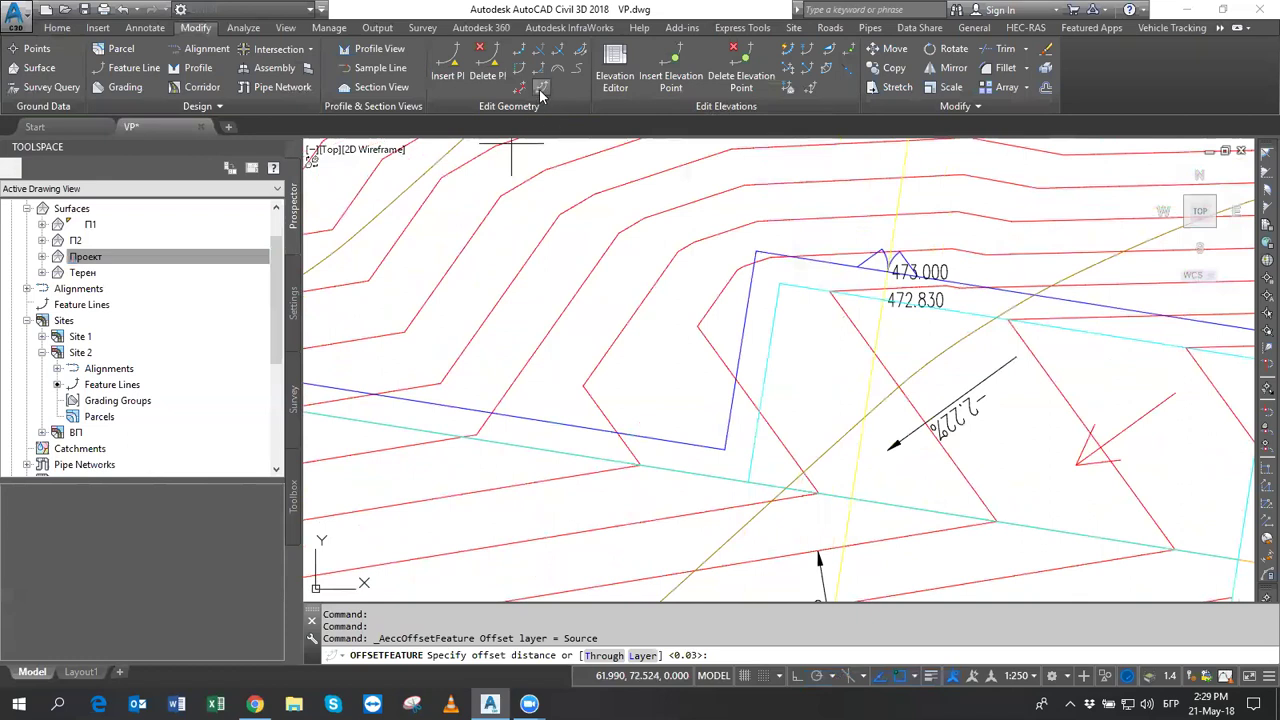
pyautogui.scroll(-4, 693, 325)
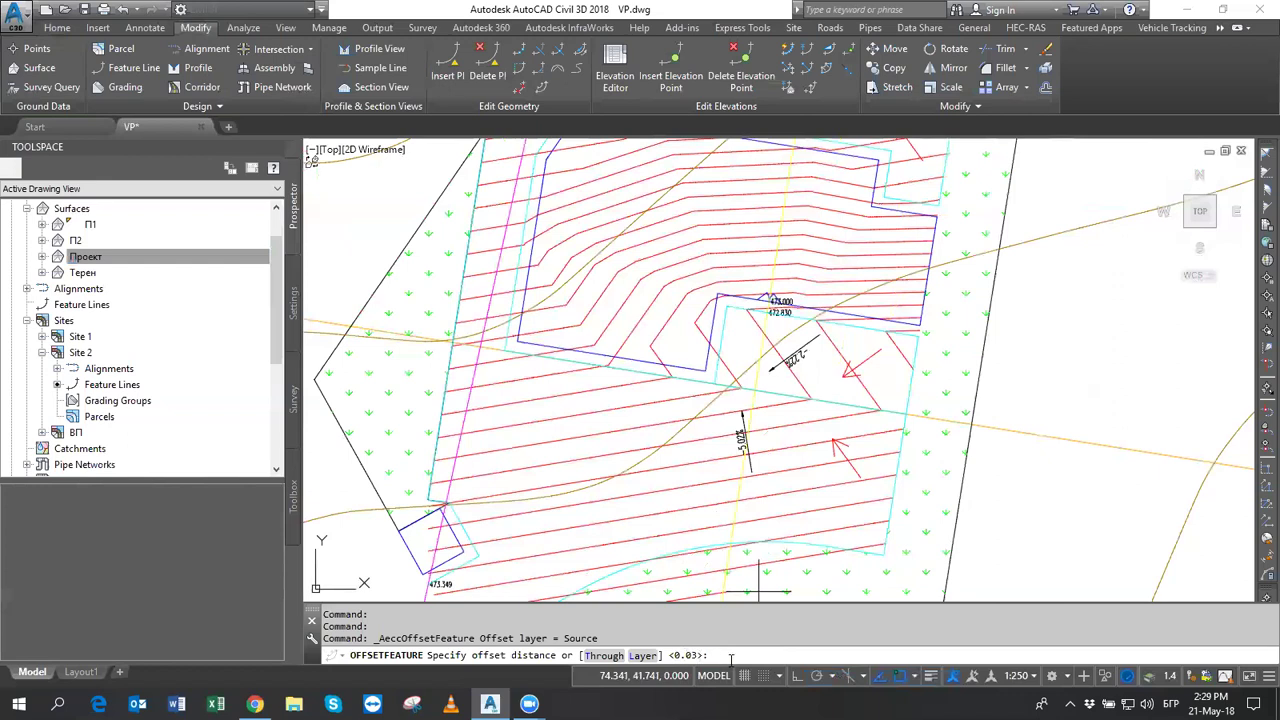
pyautogui.press('Return')
pyautogui.scroll(2, 821, 562)
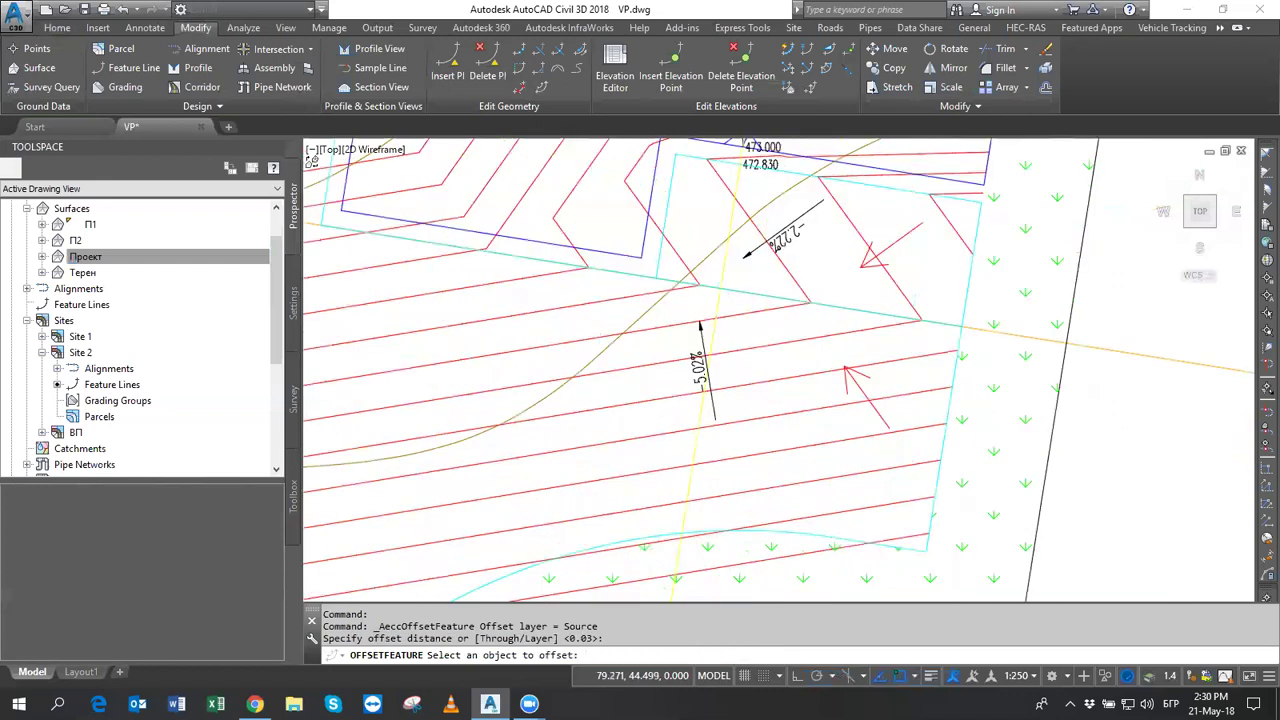
pyautogui.scroll(2, 821, 560)
pyautogui.click(824, 521)
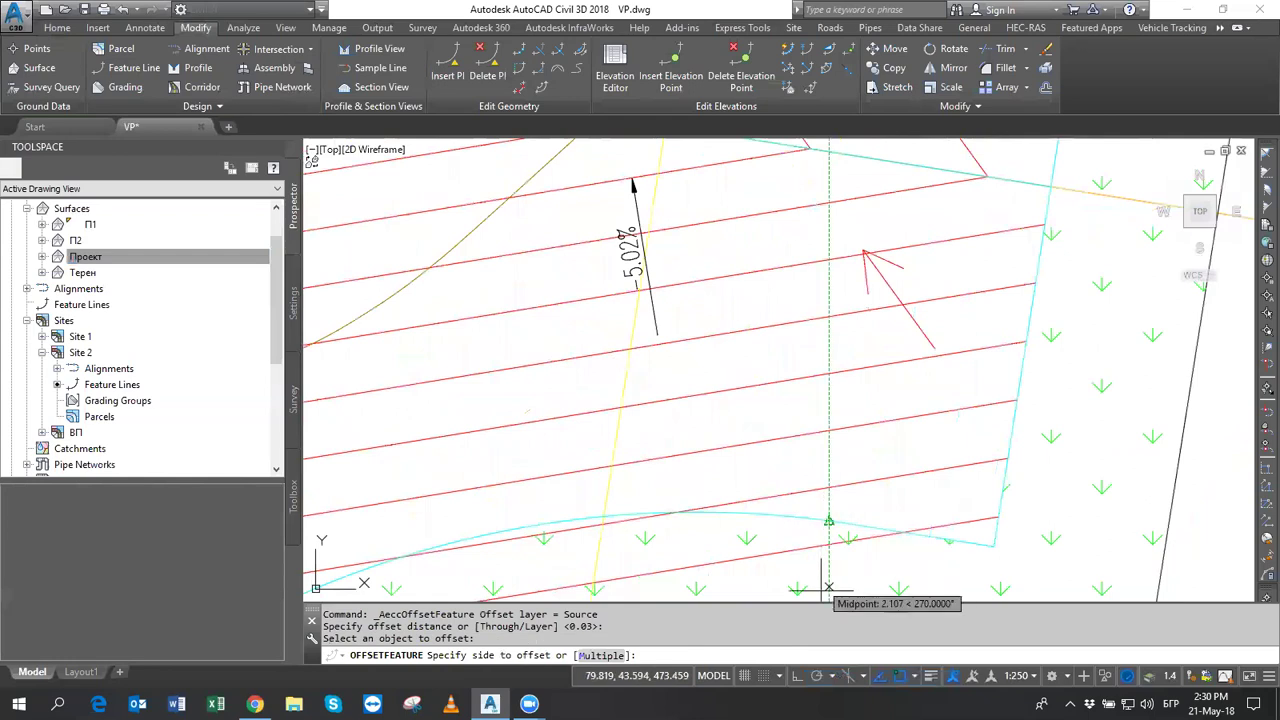
pyautogui.click(823, 552)
pyautogui.moveTo(843, 511); pyautogui.dragTo(885, 377, button='middle')
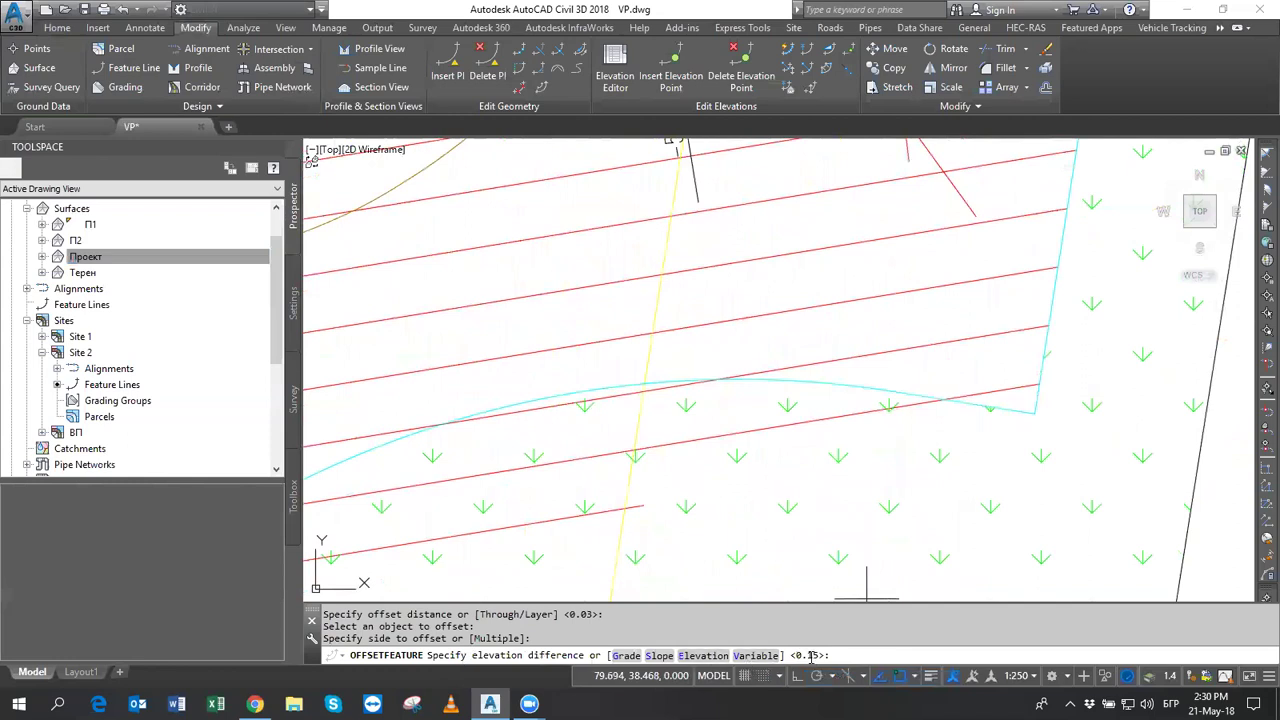
pyautogui.press('Return')
pyautogui.scroll(2, 1025, 412)
pyautogui.scroll(2, 987, 413)
pyautogui.press('Return')
# Select the new offset feature line and zoom around to inspect it.
pyautogui.click(972, 421)
pyautogui.scroll(-2, 972, 421)
pyautogui.scroll(-2, 990, 418)
pyautogui.moveTo(690, 482)
pyautogui.mouseDown(button='middle')
pyautogui.moveTo(1013, 280)
pyautogui.moveTo(777, 509)
pyautogui.mouseUp(button='middle')
pyautogui.scroll(1, 777, 509)
pyautogui.scroll(1, 800, 490)
pyautogui.scroll(2, 807, 487)
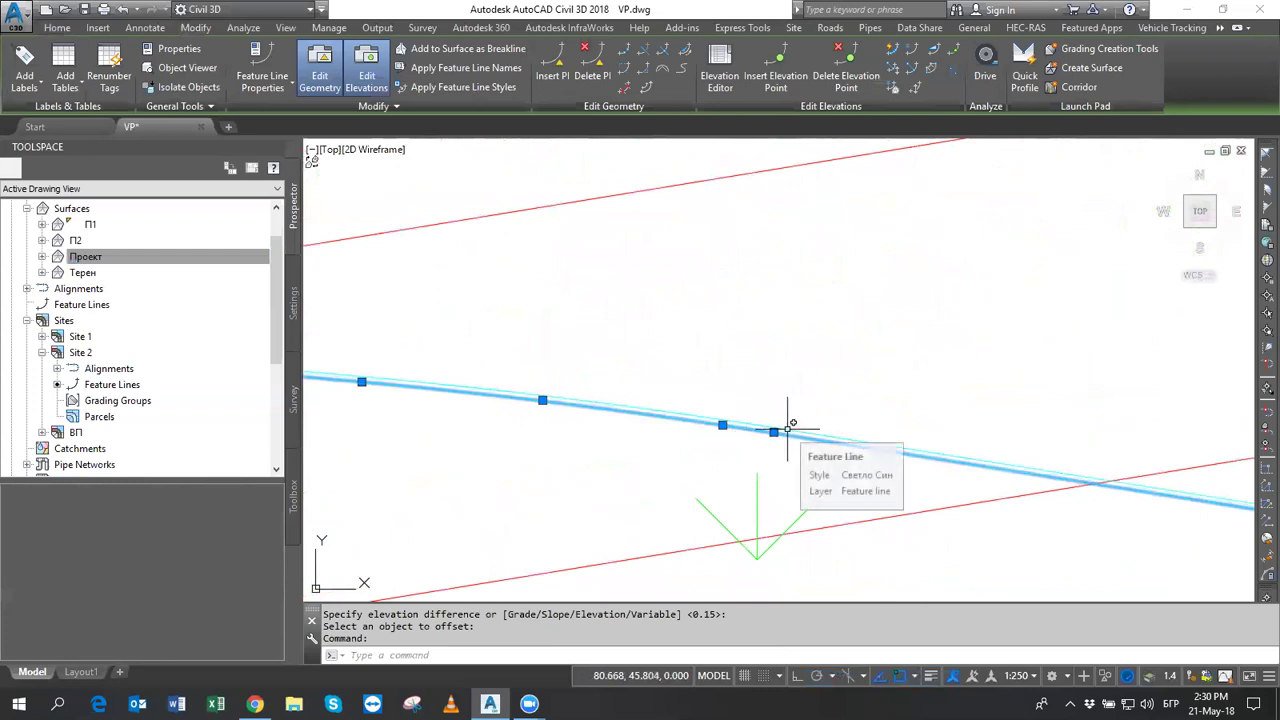
pyautogui.scroll(-5, 865, 405)
pyautogui.scroll(-3, 986, 391)
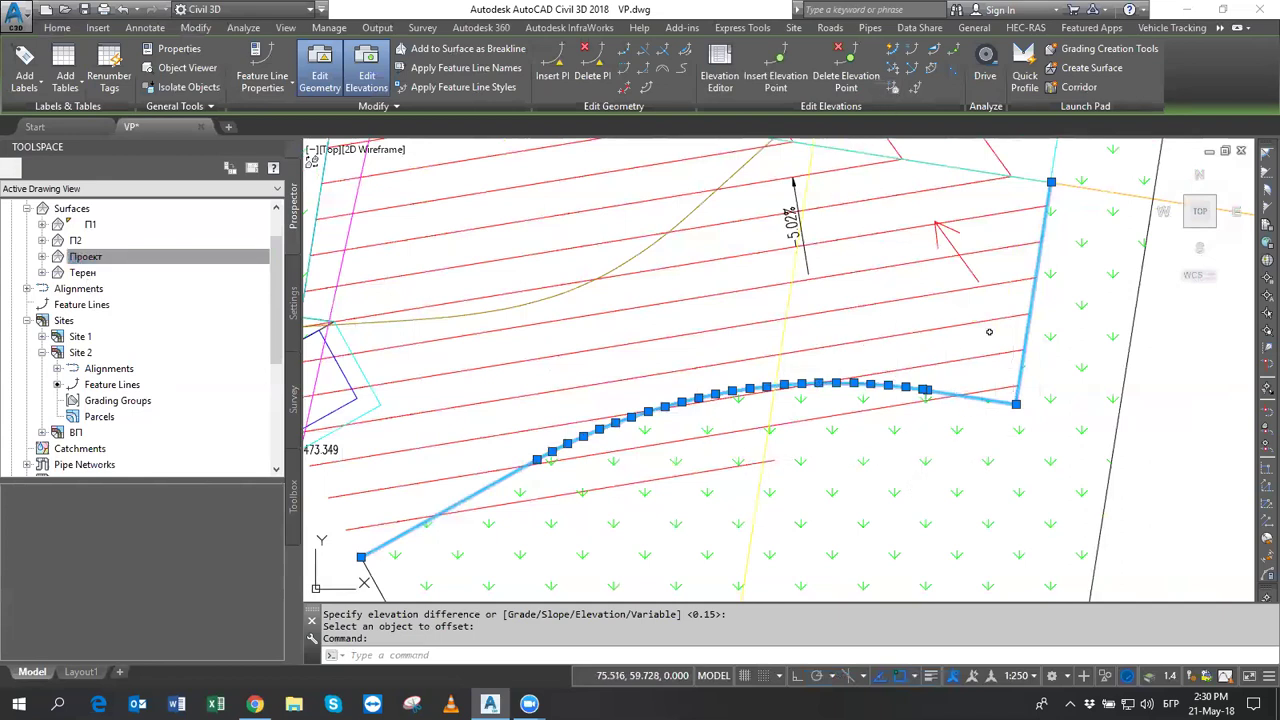
# Set the offset feature line's elevations from surface П1, relative to the surface.
pyautogui.click(893, 171)
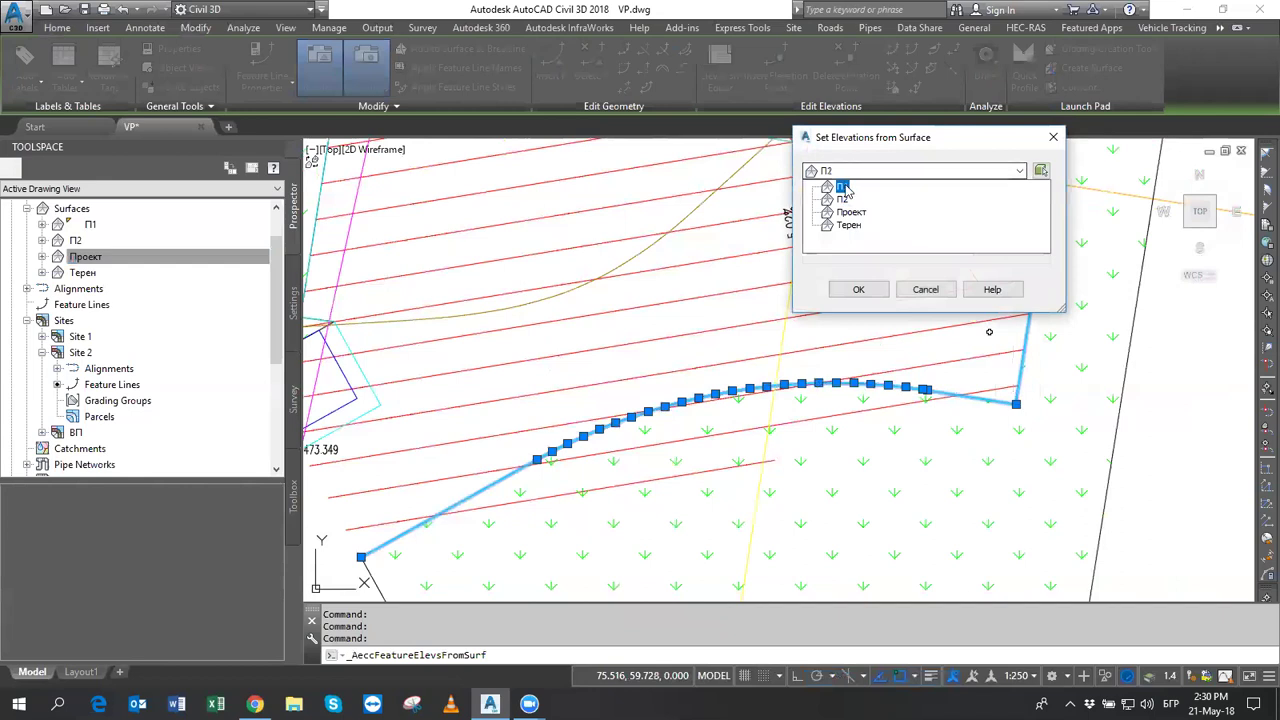
pyautogui.click(843, 187)
pyautogui.click(824, 249)
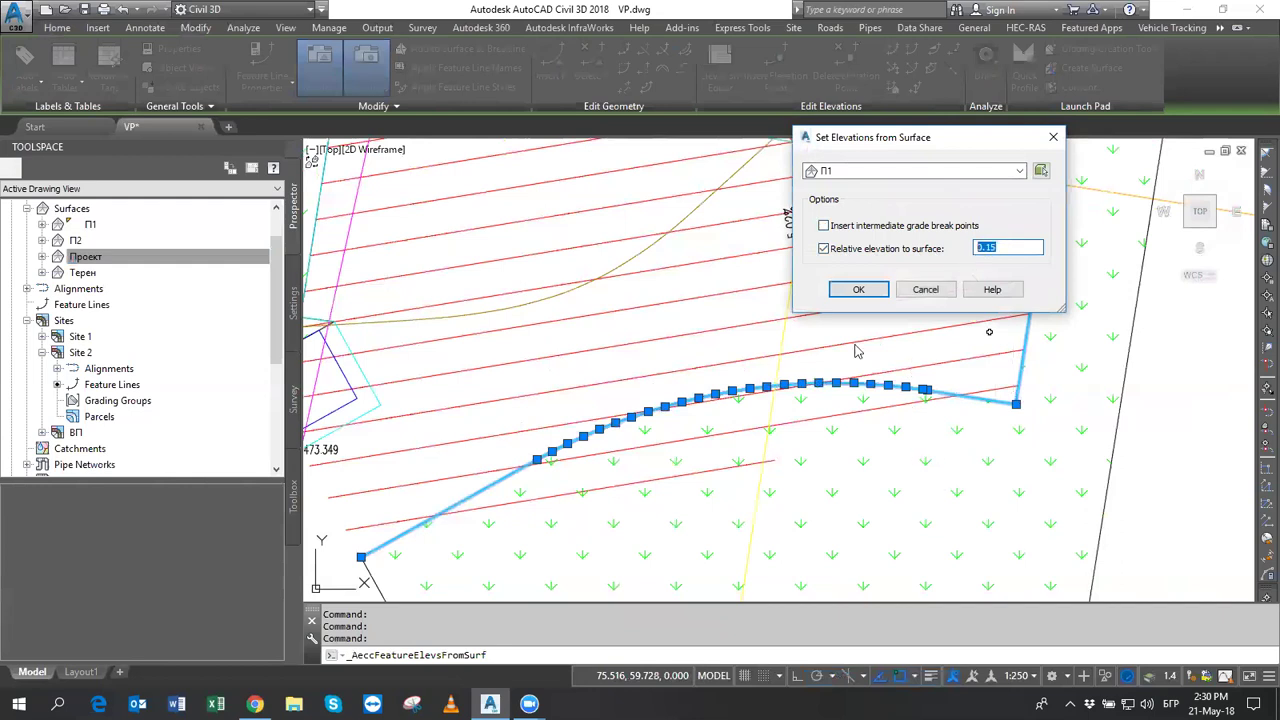
pyautogui.click(858, 290)
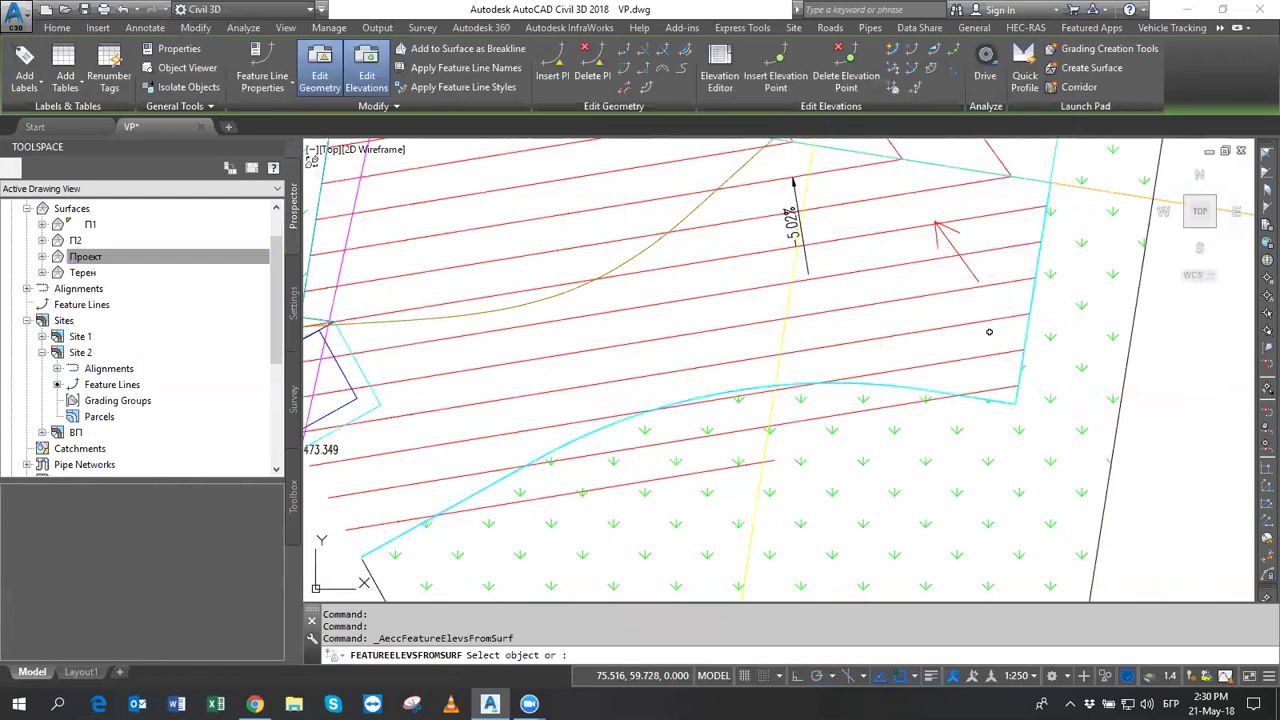
pyautogui.scroll(3, 926, 396)
pyautogui.scroll(3, 926, 380)
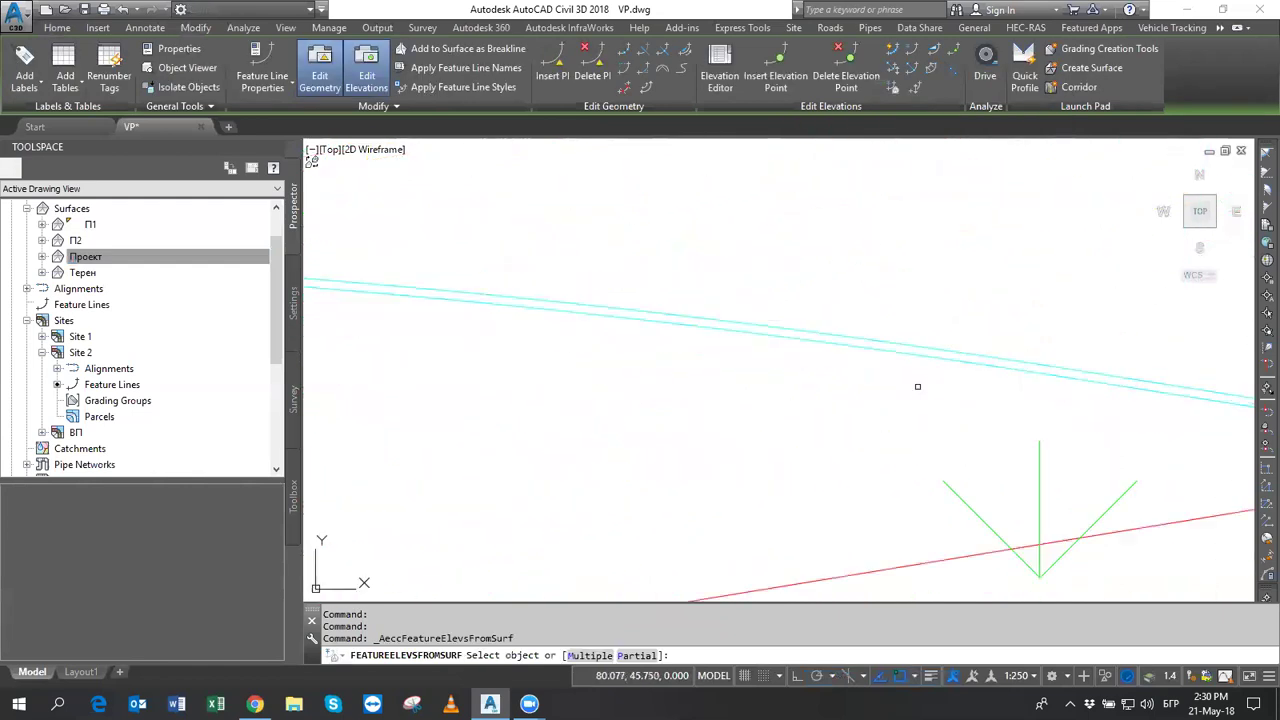
pyautogui.click(926, 346)
pyautogui.rightClick(929, 408)
pyautogui.click(945, 420)
# Check the feature line's corner and arc, then expand the Проект surface in Prospector.
pyautogui.scroll(-2, 914, 371)
pyautogui.scroll(-2, 905, 370)
pyautogui.scroll(-2, 924, 383)
pyautogui.moveTo(924, 383); pyautogui.dragTo(957, 448, button='middle')
pyautogui.scroll(1, 957, 448)
pyautogui.scroll(1, 829, 409)
pyautogui.scroll(-1, 849, 420)
pyautogui.scroll(-1, 923, 463)
pyautogui.moveTo(923, 463); pyautogui.dragTo(912, 436, button='middle')
pyautogui.scroll(-2, 912, 436)
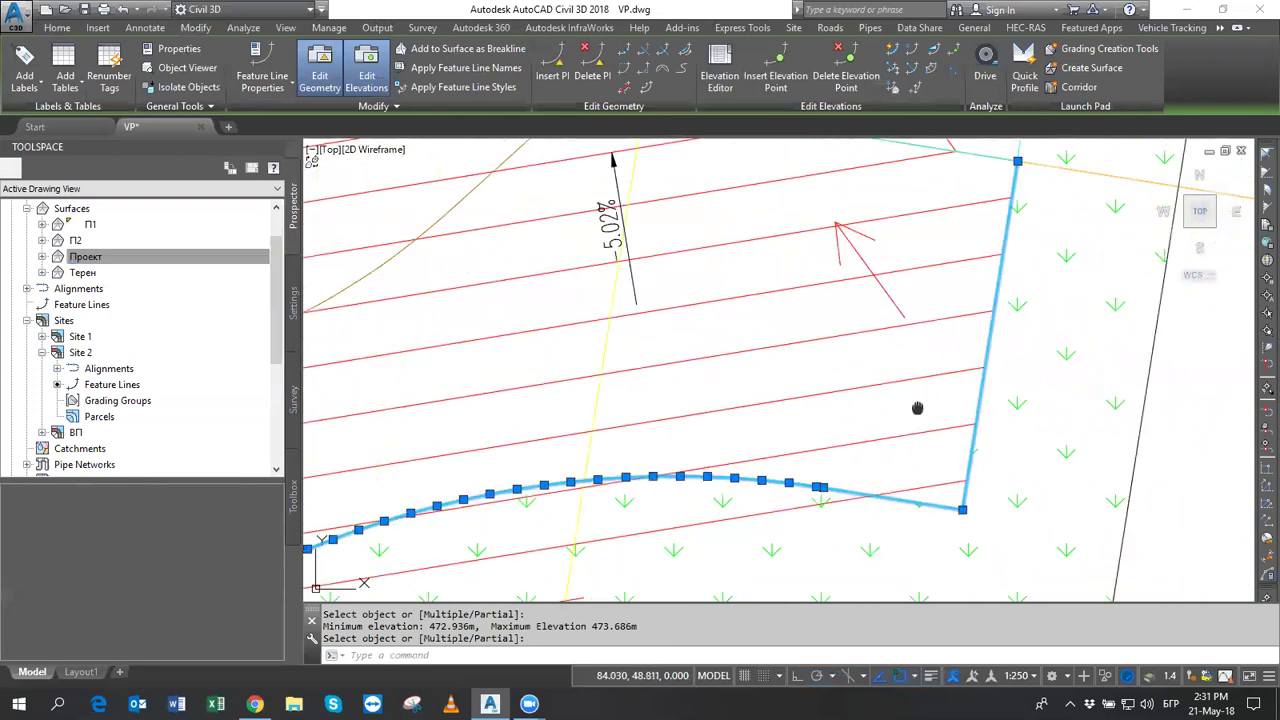
pyautogui.scroll(1, 671, 420)
pyautogui.moveTo(714, 514); pyautogui.dragTo(808, 411, button='middle')
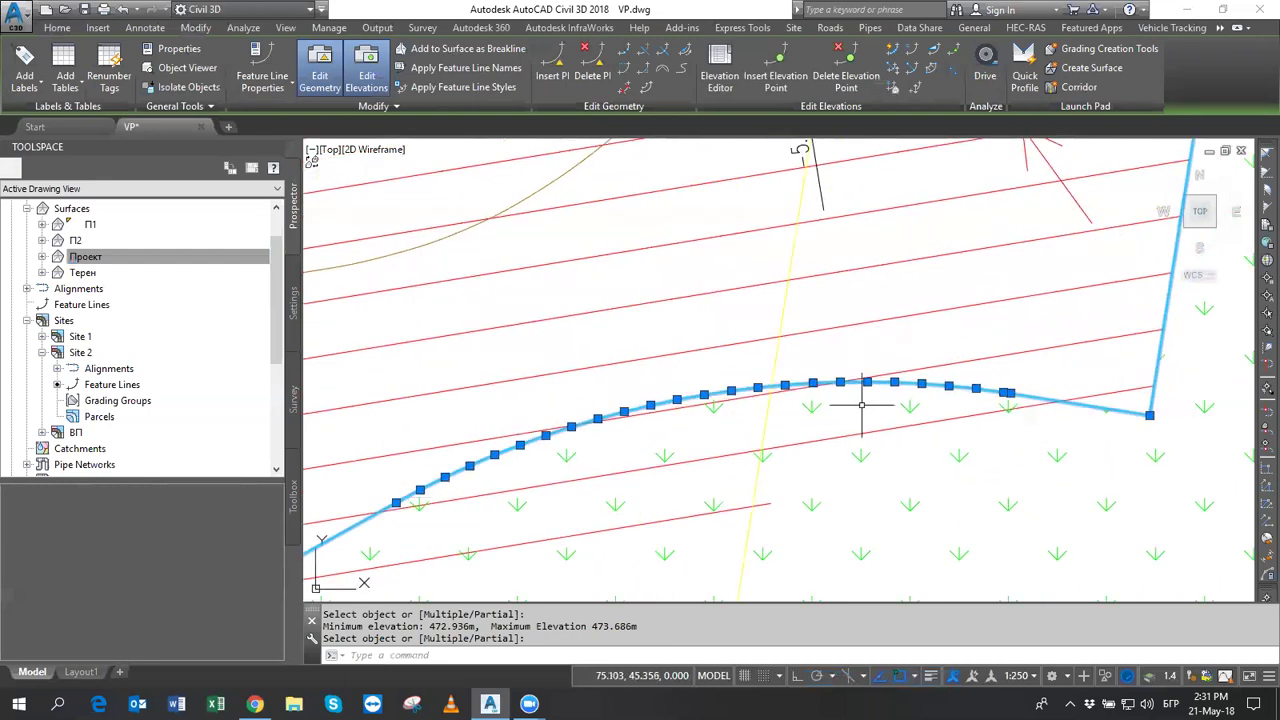
pyautogui.click(41, 257)
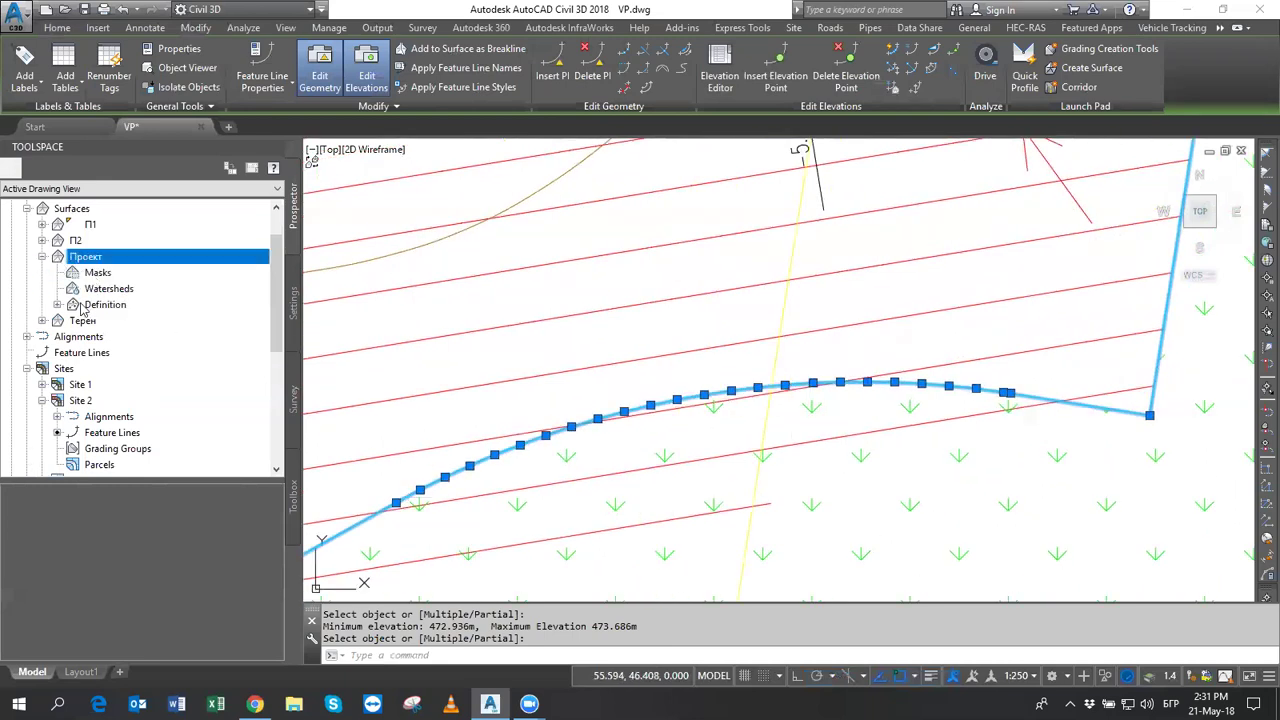
# Add the offset feature line to Проект as a breakline with 100 m supplementing distance.
pyautogui.click(57, 304)
pyautogui.rightClick(120, 337)
pyautogui.click(176, 349)
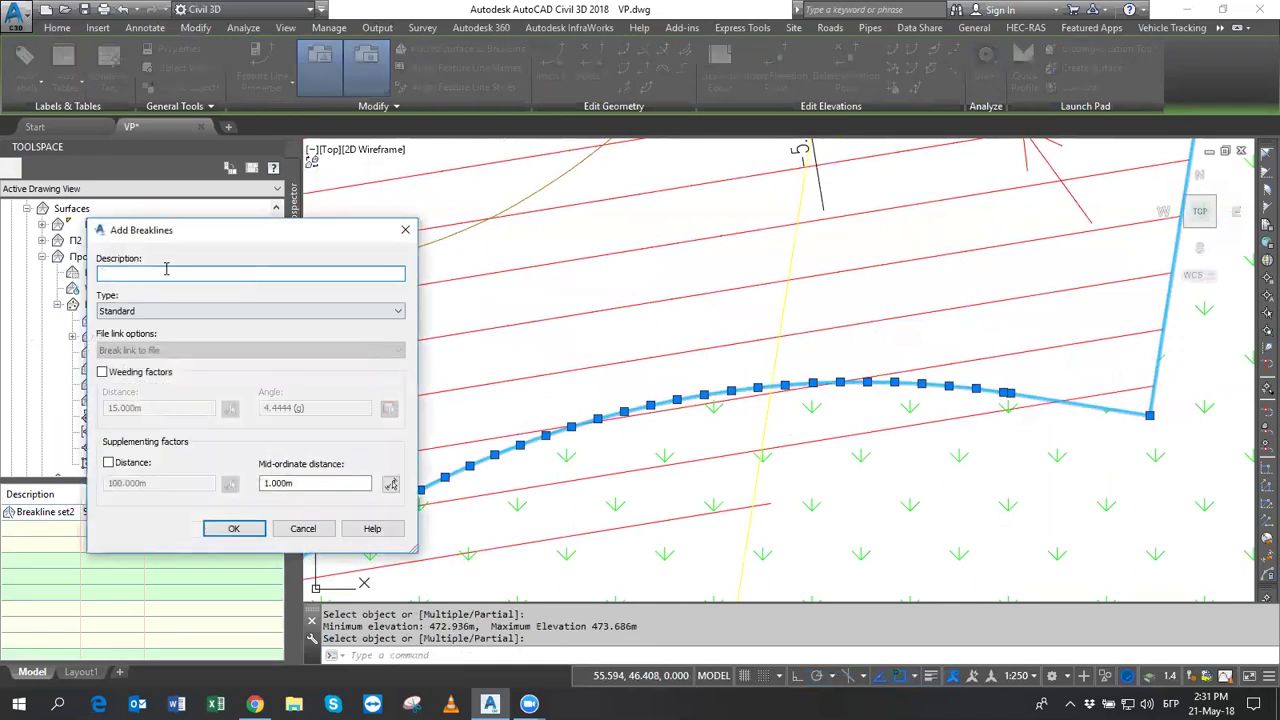
pyautogui.click(143, 464)
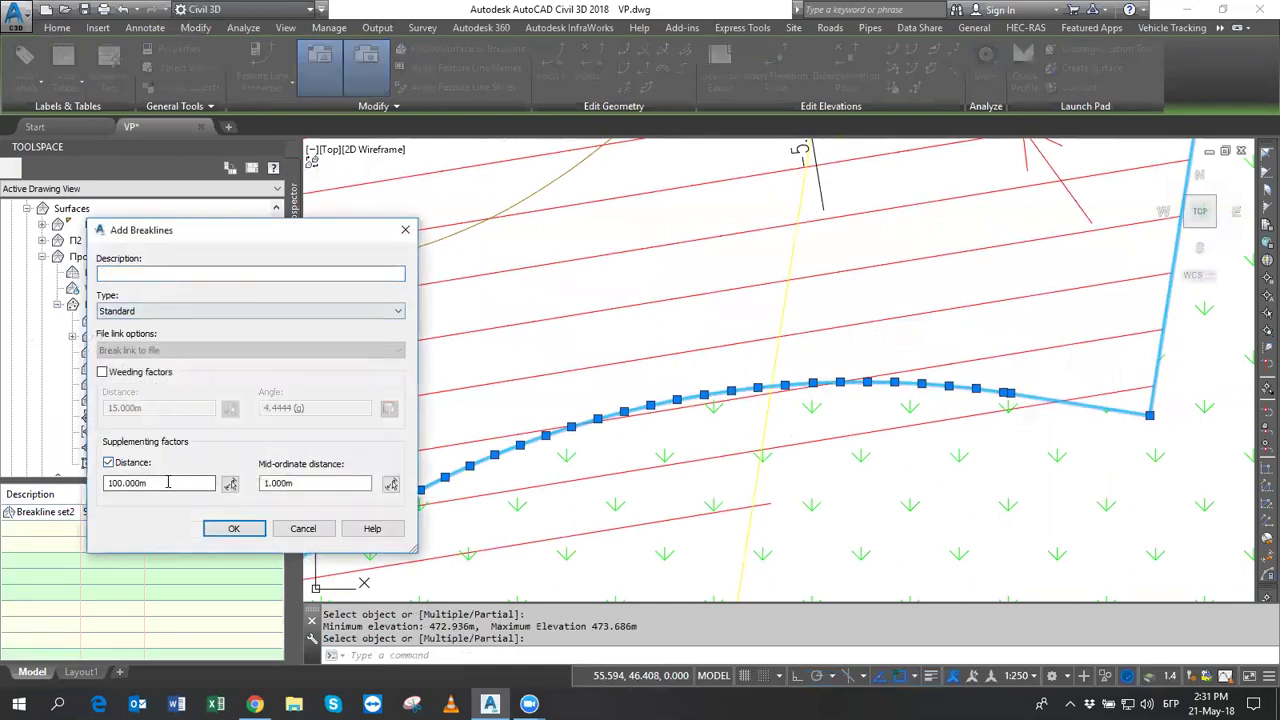
pyautogui.write('1')
pyautogui.click(215, 528)
pyautogui.click(910, 374)
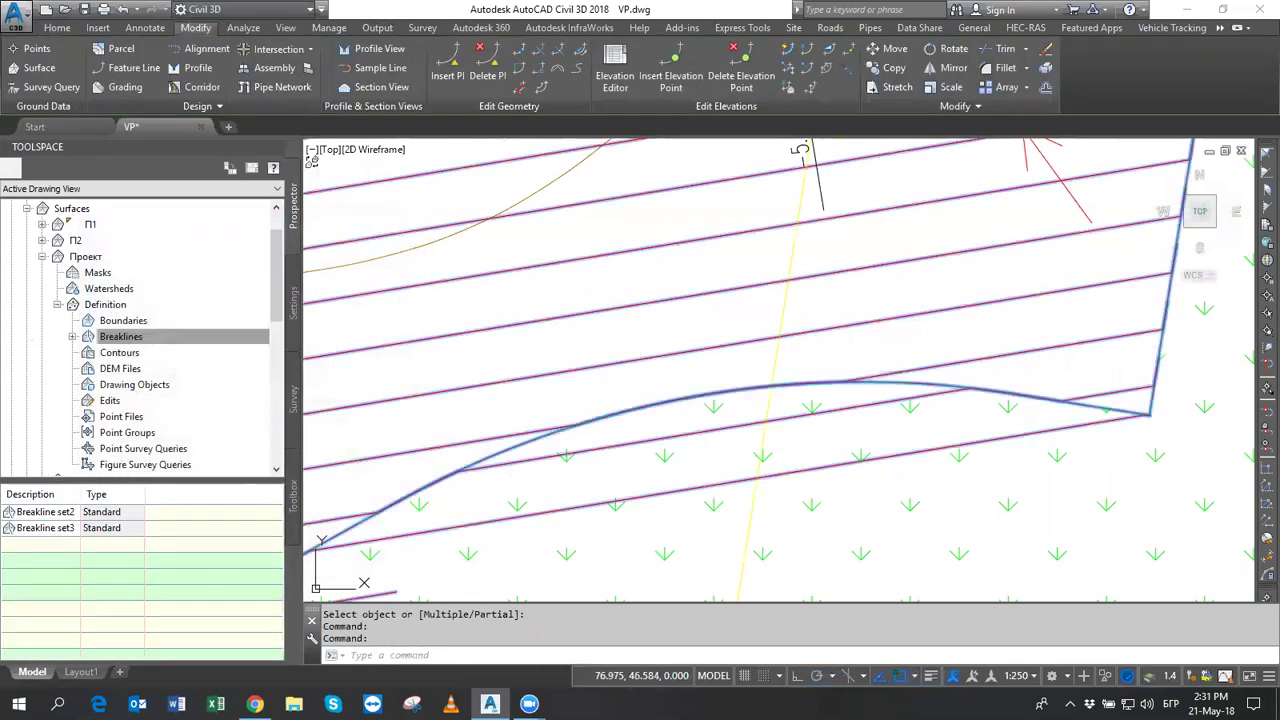
# Orbit the Проект surface in the Object Viewer to inspect its contours in 3D.
pyautogui.rightClick(692, 321)
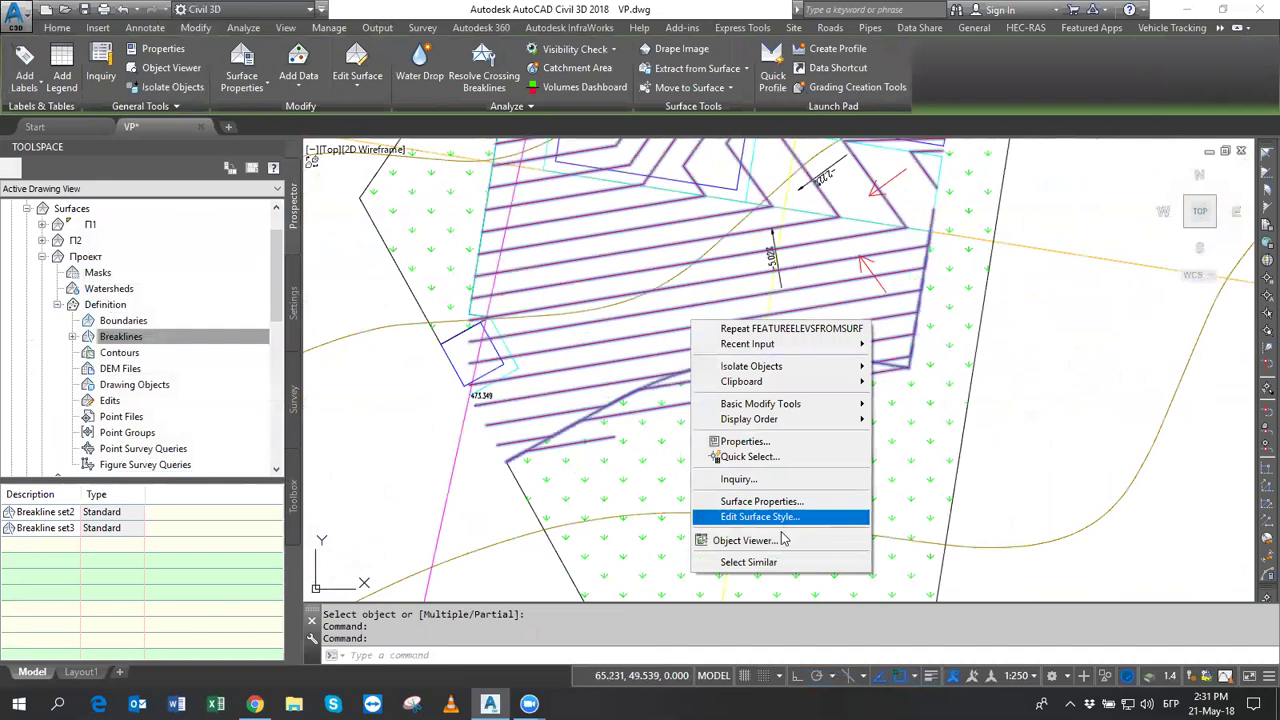
pyautogui.click(785, 540)
pyautogui.moveTo(774, 328)
pyautogui.mouseDown()
pyautogui.moveTo(709, 497)
pyautogui.moveTo(820, 391)
pyautogui.moveTo(894, 354)
pyautogui.moveTo(876, 378)
pyautogui.moveTo(454, 383)
pyautogui.moveTo(923, 386)
pyautogui.moveTo(711, 485)
pyautogui.moveTo(709, 454)
pyautogui.moveTo(723, 443)
pyautogui.moveTo(700, 434)
pyautogui.moveTo(866, 538)
pyautogui.mouseUp()
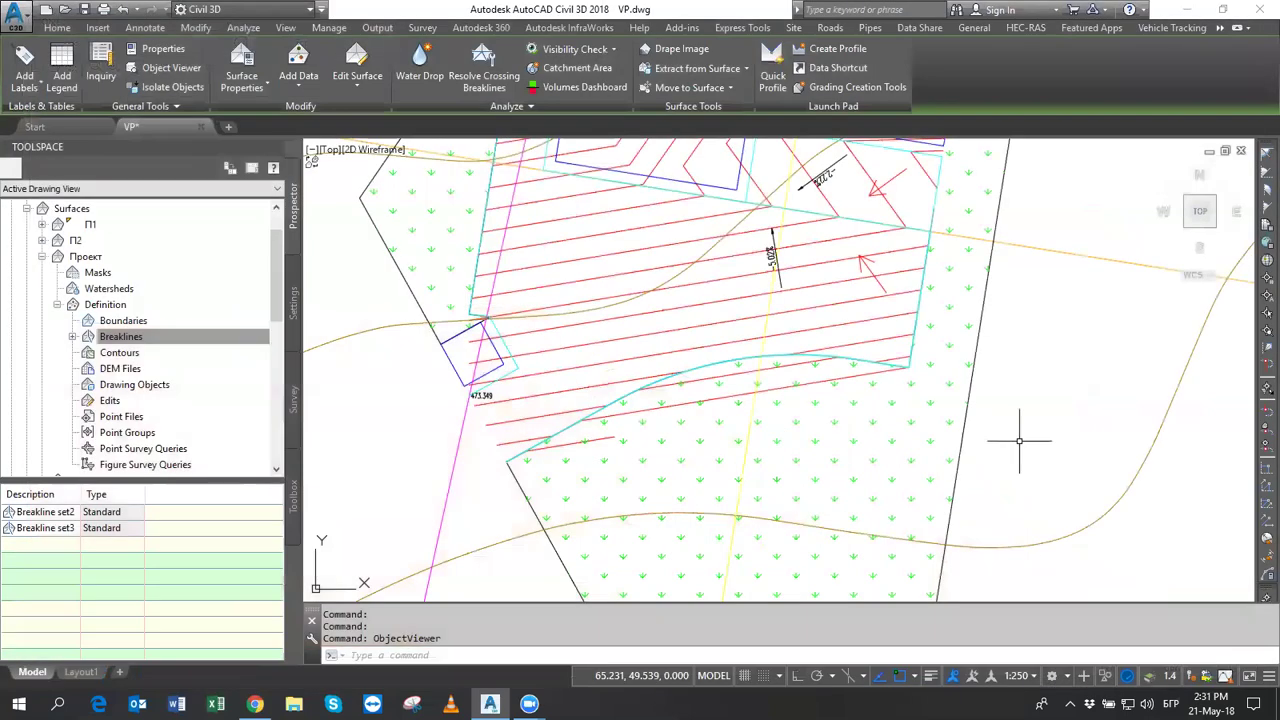
# Change the corner feature line's style from Жълт to Син in Feature Line Properties.
pyautogui.scroll(3, 1000, 440)
pyautogui.scroll(3, 905, 535)
pyautogui.scroll(2, 905, 535)
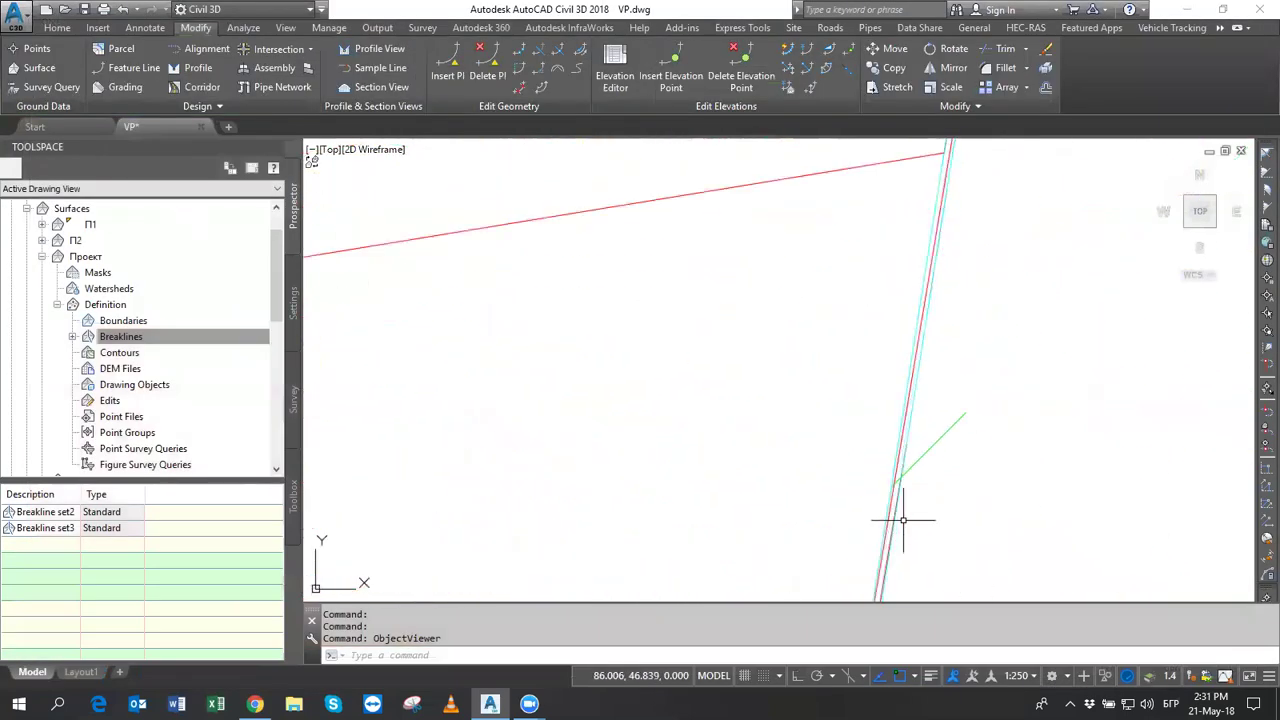
pyautogui.click(902, 495)
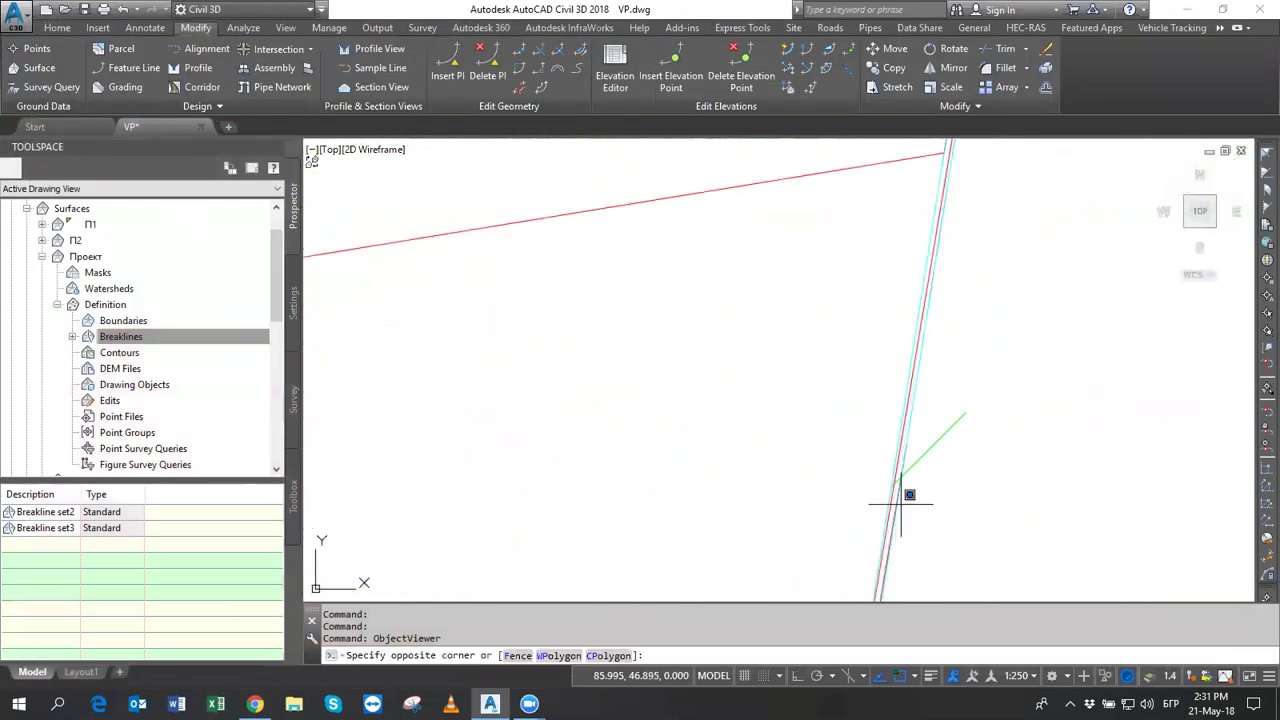
pyautogui.click(908, 428)
pyautogui.scroll(-4, 975, 410)
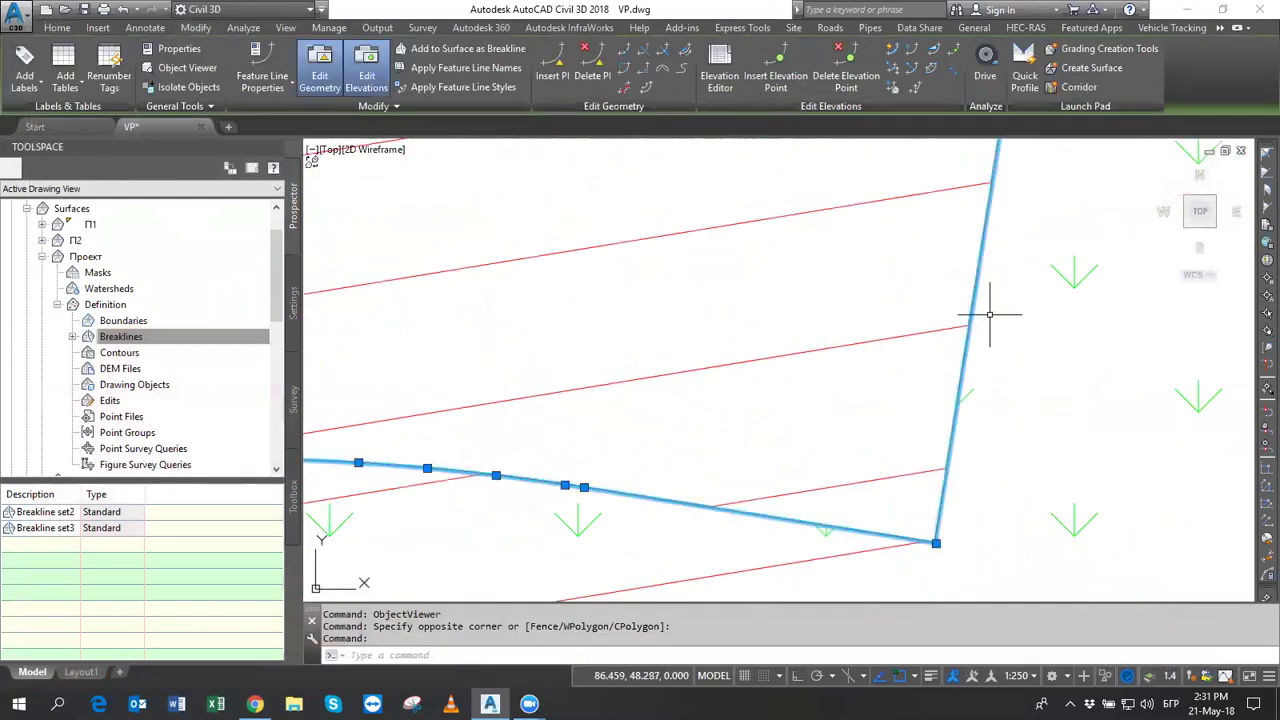
pyautogui.rightClick(926, 281)
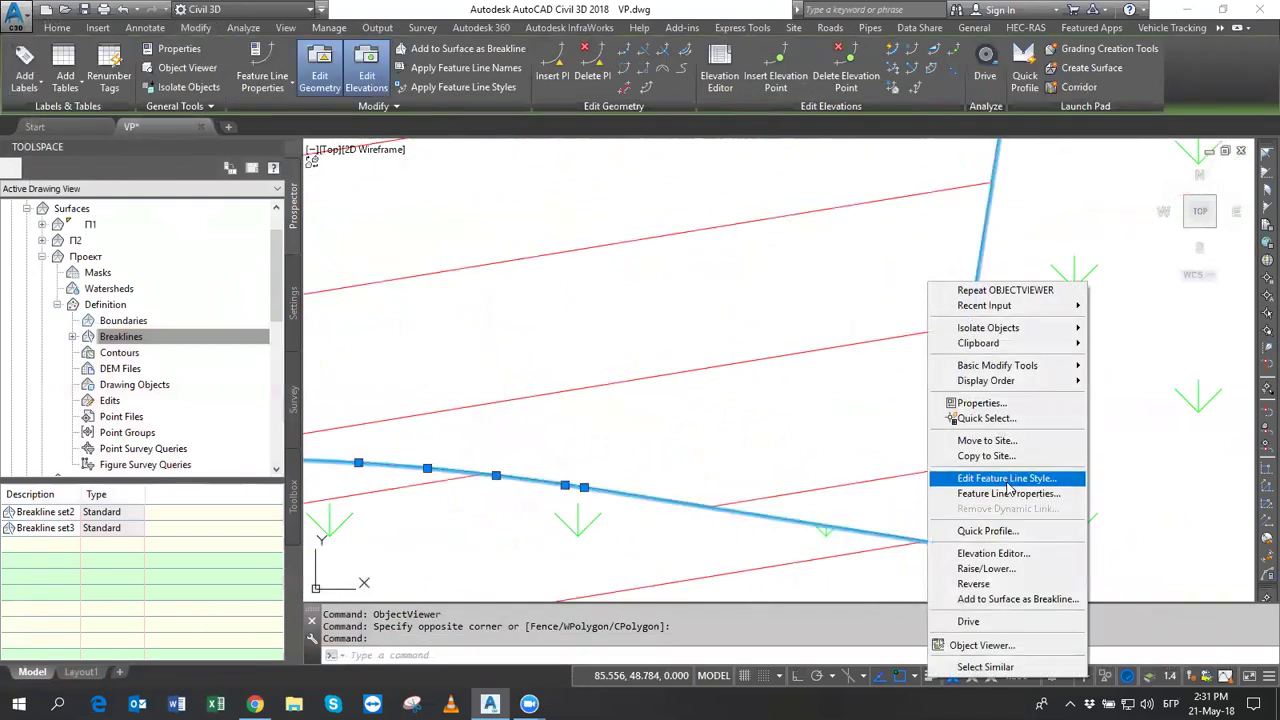
pyautogui.click(1000, 494)
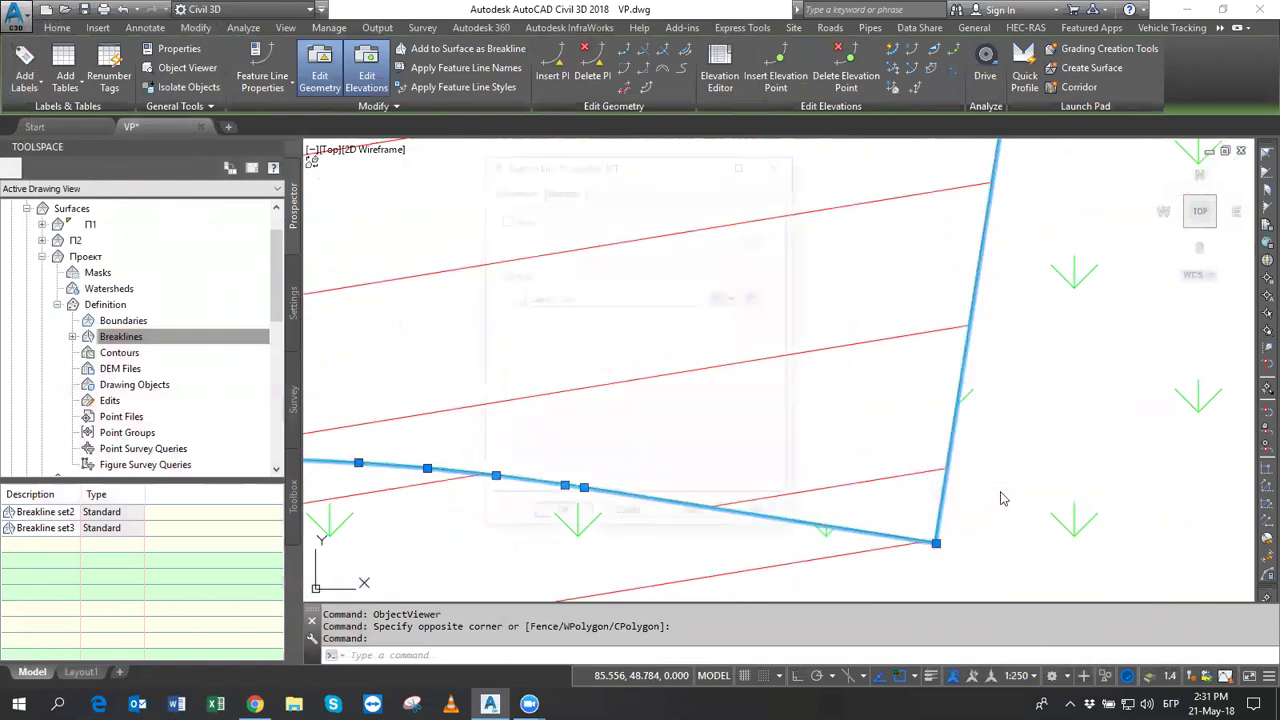
pyautogui.click(629, 297)
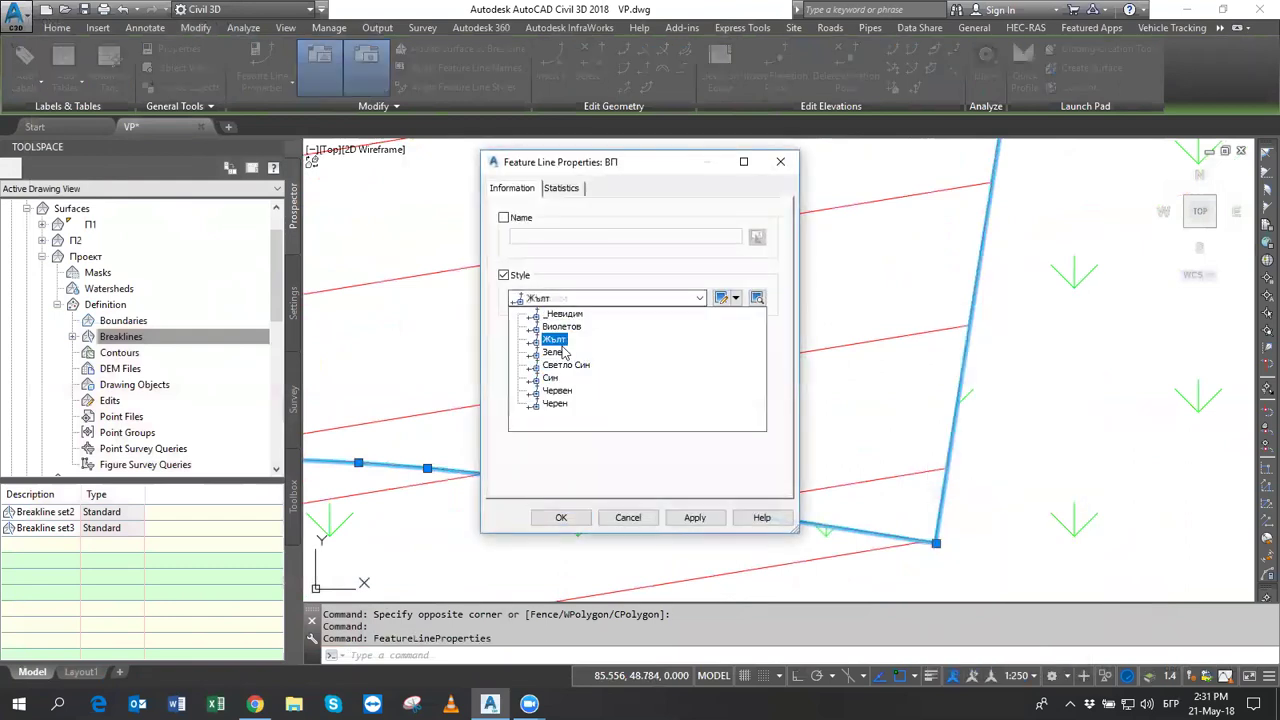
pyautogui.click(550, 378)
pyautogui.click(585, 521)
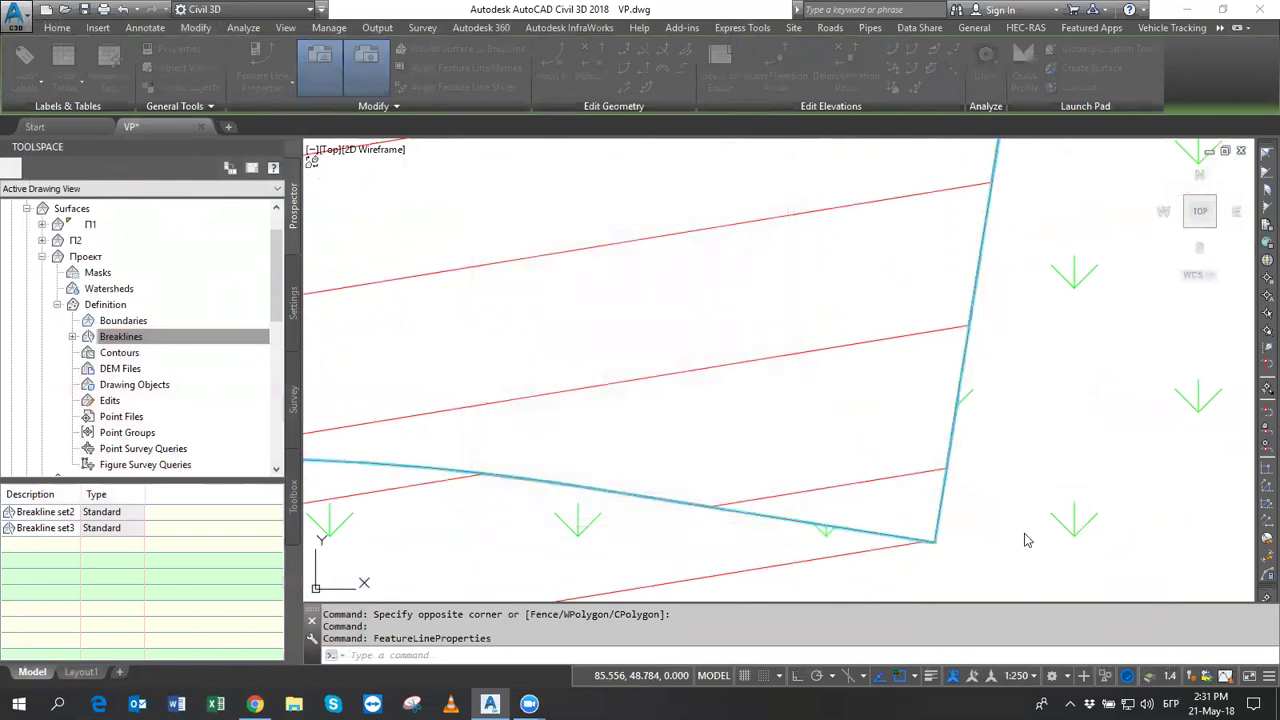
# Reselect the feature line and bring its corner vertex into view.
pyautogui.press('Escape')
pyautogui.scroll(5, 943, 545)
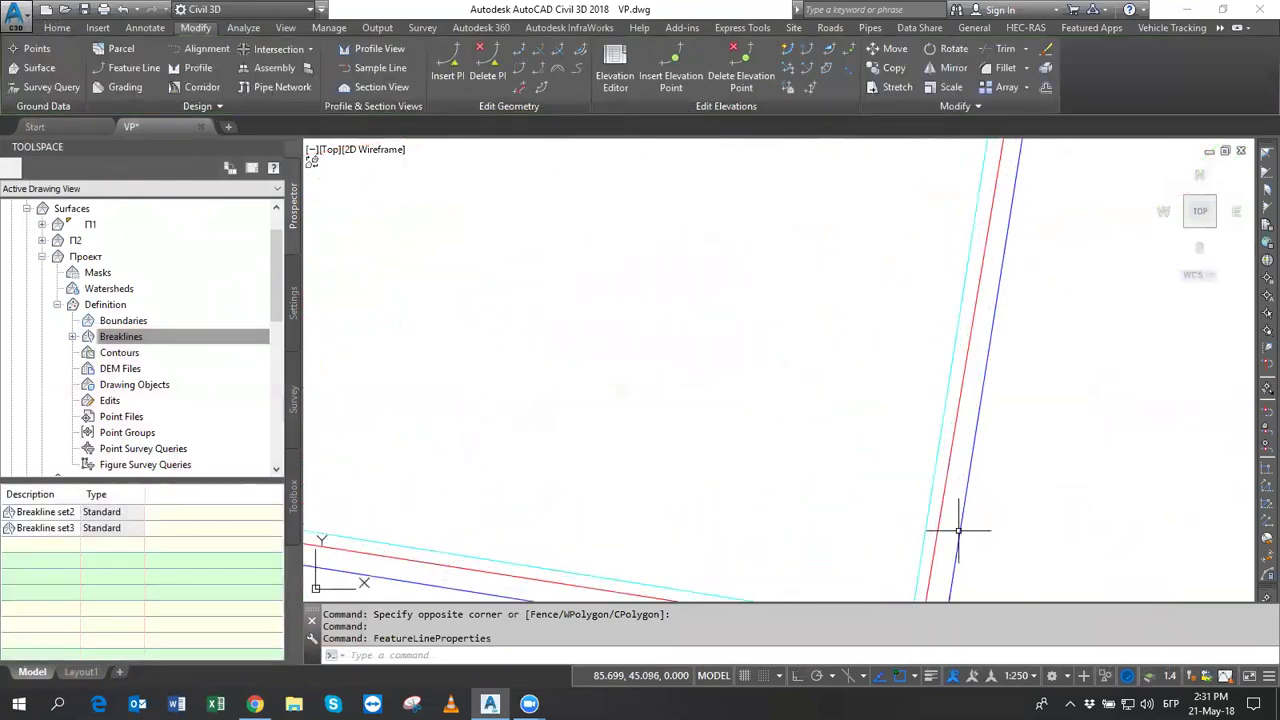
pyautogui.click(958, 531)
pyautogui.scroll(-2, 977, 323)
pyautogui.moveTo(977, 323)
pyautogui.mouseDown(button='middle')
pyautogui.moveTo(1009, 527)
pyautogui.moveTo(1080, 379)
pyautogui.mouseUp(button='middle')
pyautogui.scroll(3, 935, 487)
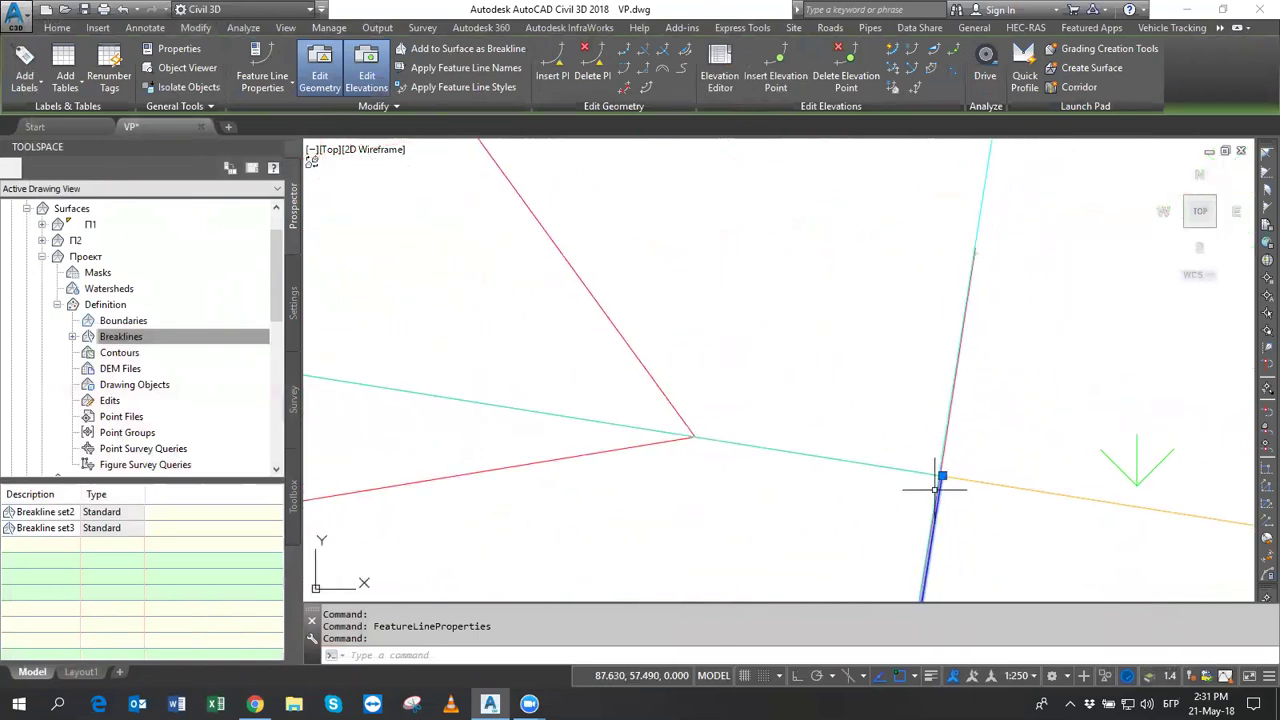
pyautogui.scroll(2, 935, 487)
# Offset the first cyan corner feature line with a 0.15 elevation difference.
pyautogui.press('Escape')
pyautogui.press('Escape')
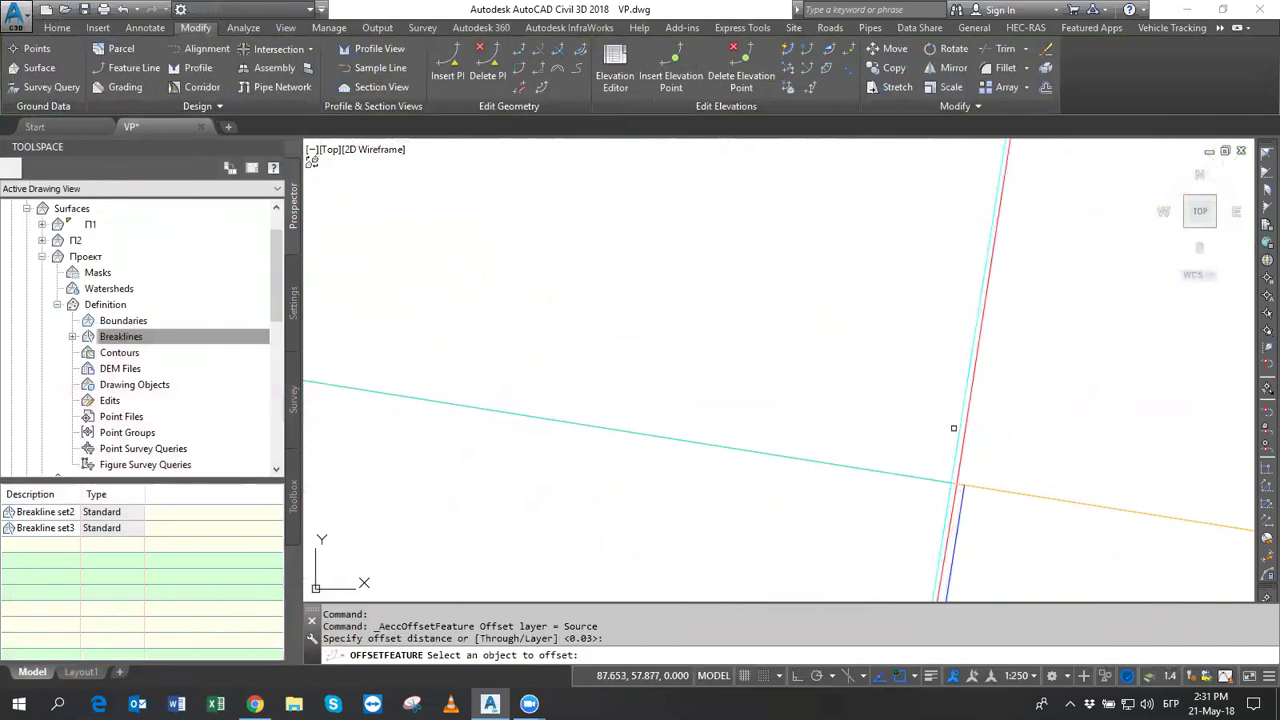
pyautogui.click(960, 420)
pyautogui.click(1066, 420)
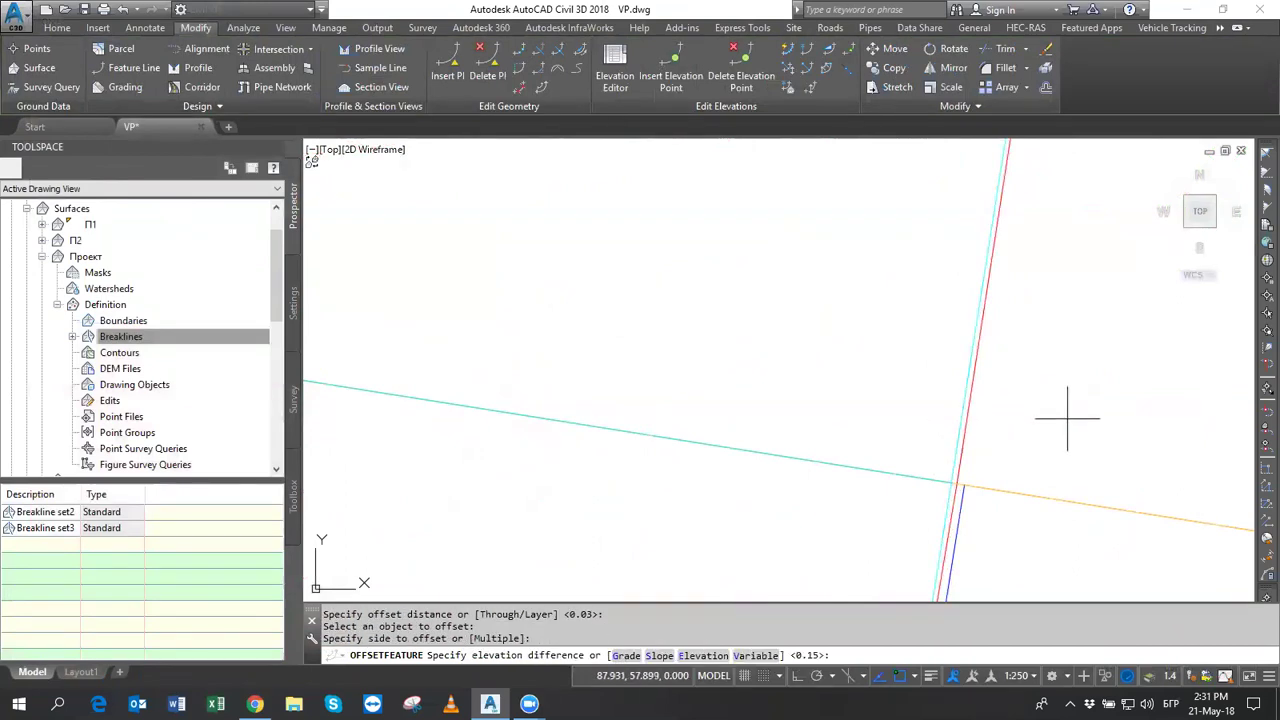
pyautogui.press('Return')
pyautogui.scroll(-2, 1067, 417)
pyautogui.scroll(-3, 929, 394)
pyautogui.scroll(5, 789, 427)
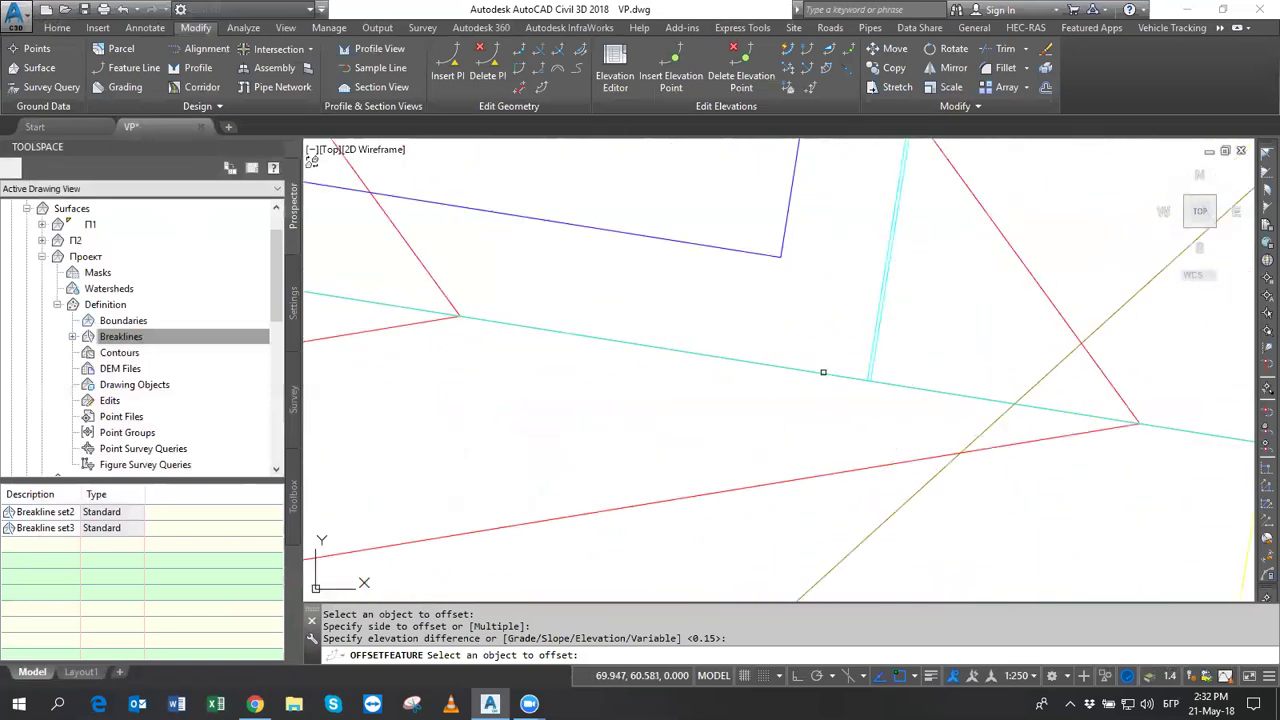
# Offset two more cyan feature lines, each with the default 0.15 elevation difference.
pyautogui.click(823, 372)
pyautogui.click(822, 303)
pyautogui.press('Return')
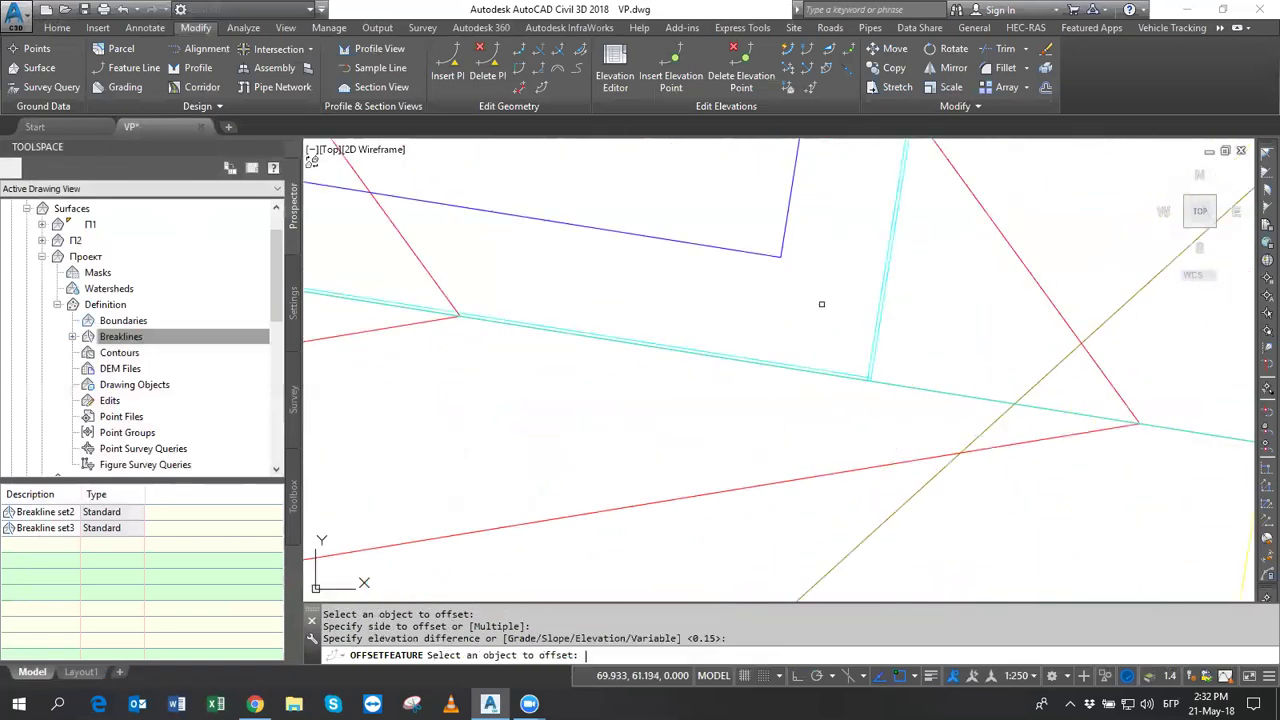
pyautogui.scroll(-3, 822, 303)
pyautogui.scroll(-2, 822, 303)
pyautogui.scroll(2, 766, 257)
pyautogui.scroll(3, 766, 257)
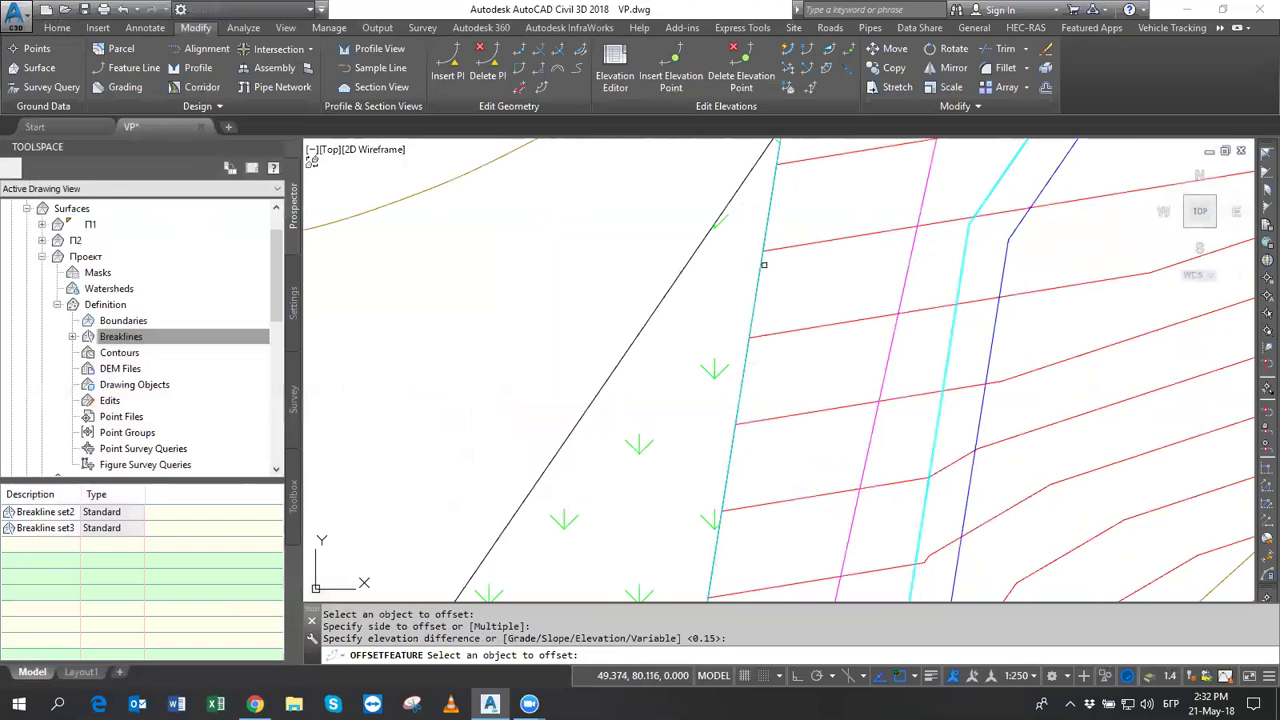
pyautogui.click(758, 266)
pyautogui.click(740, 267)
pyautogui.press('Return')
pyautogui.press('Return')
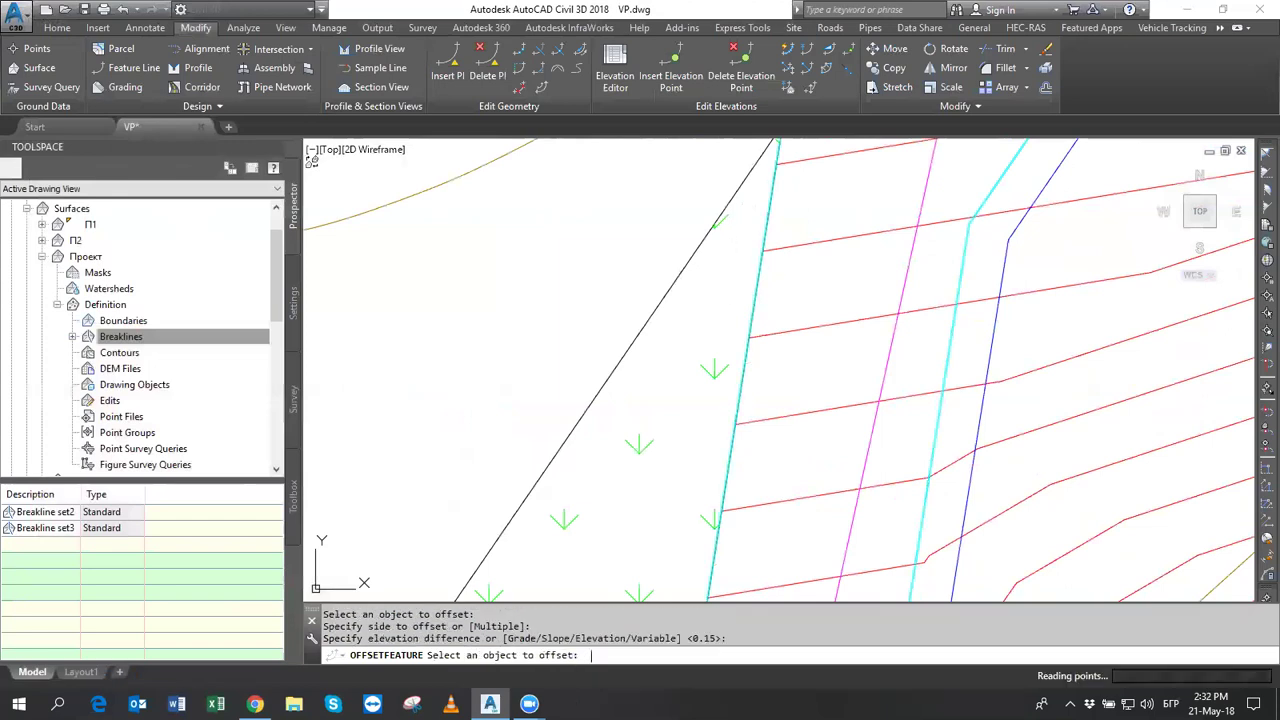
pyautogui.scroll(-3, 817, 282)
pyautogui.scroll(2, 840, 310)
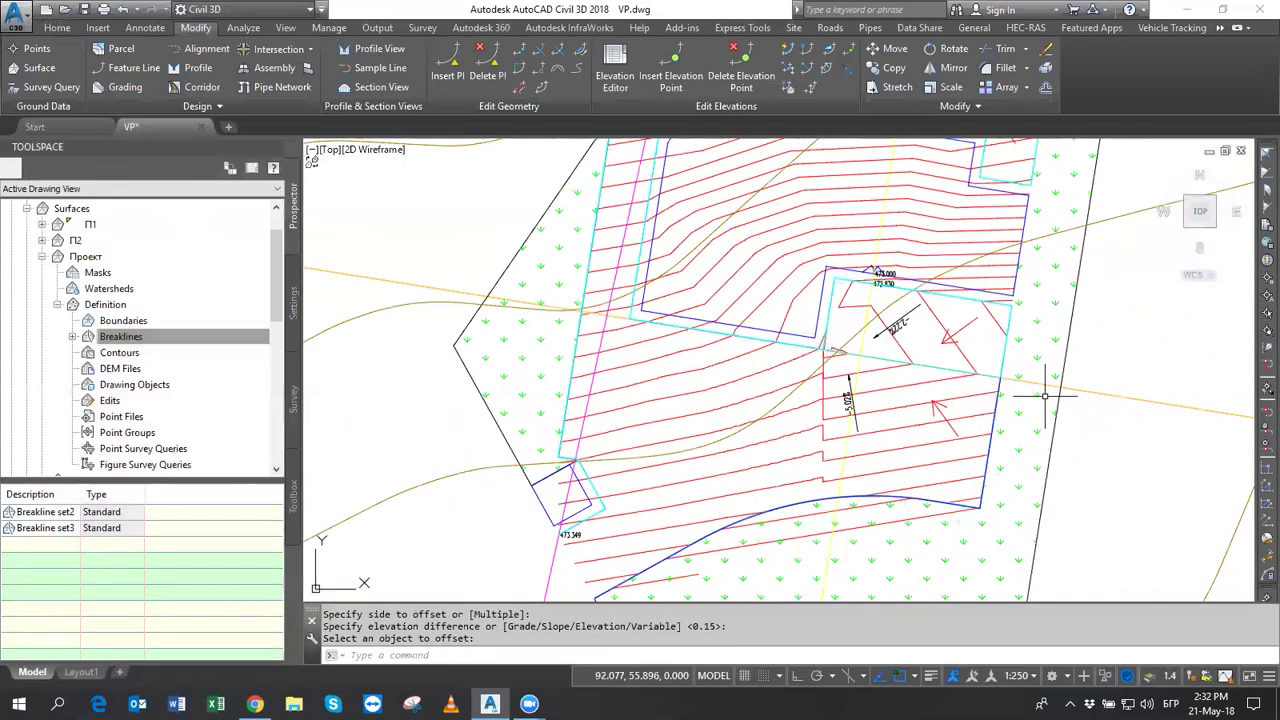
pyautogui.scroll(2, 835, 350)
pyautogui.scroll(2, 814, 349)
pyautogui.scroll(2, 699, 408)
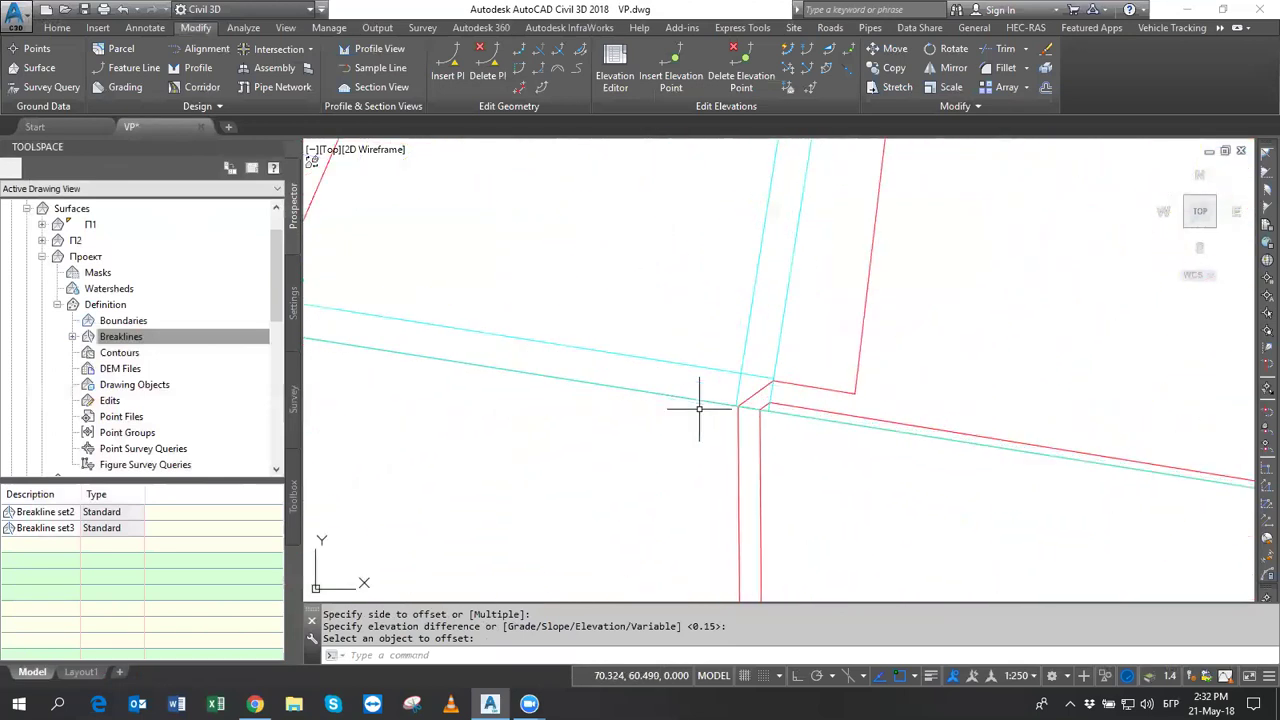
# Stretch the first feature line's corner vertex onto the adjoining line.
pyautogui.press('Return')
pyautogui.click(741, 363)
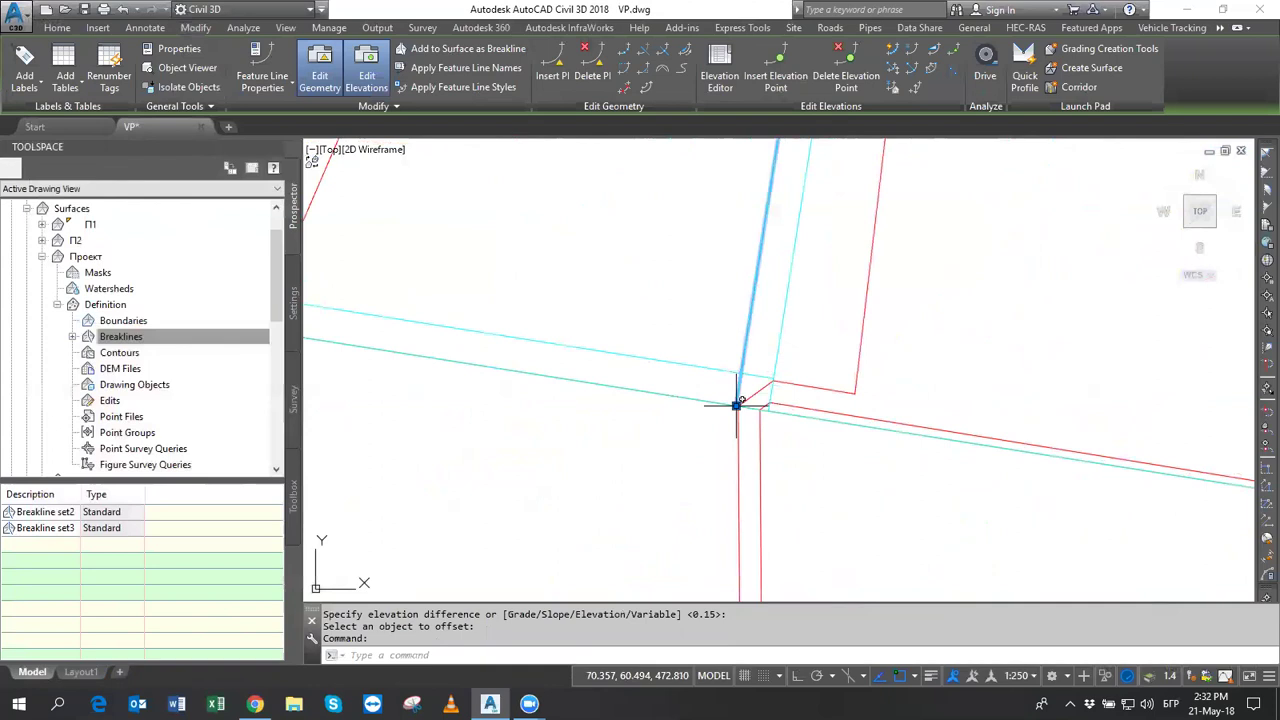
pyautogui.click(736, 404)
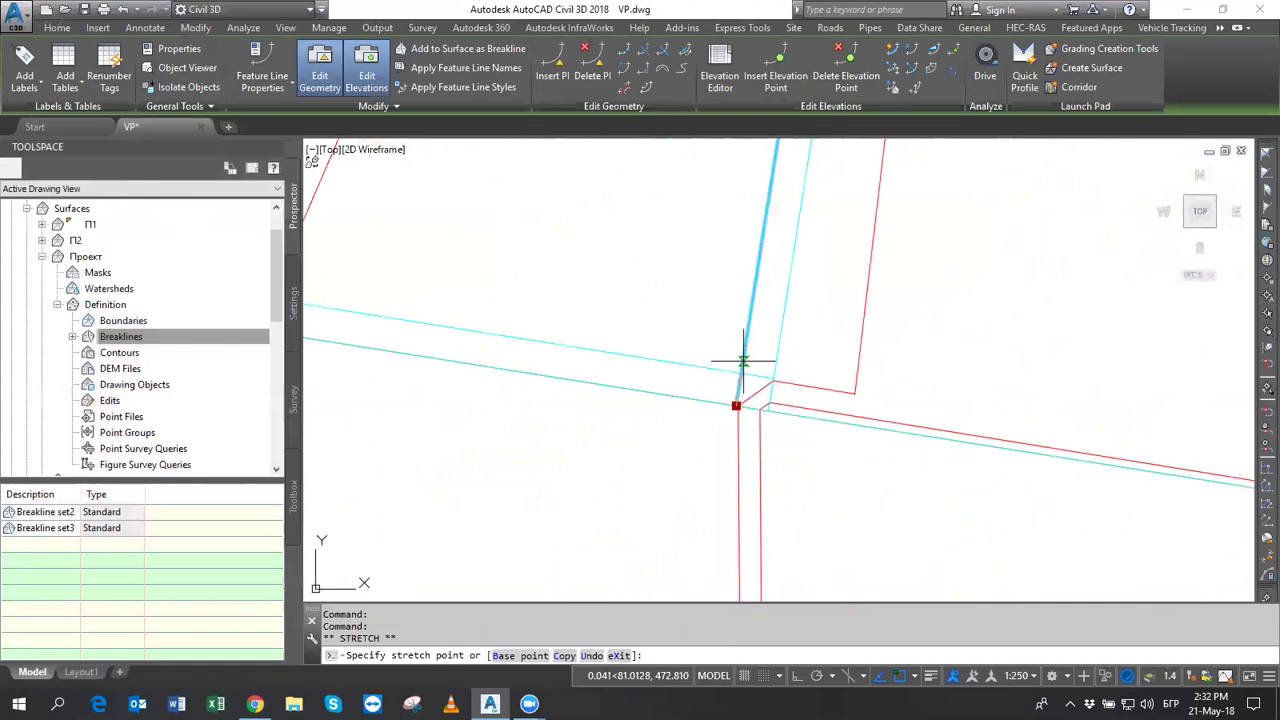
pyautogui.click(743, 361)
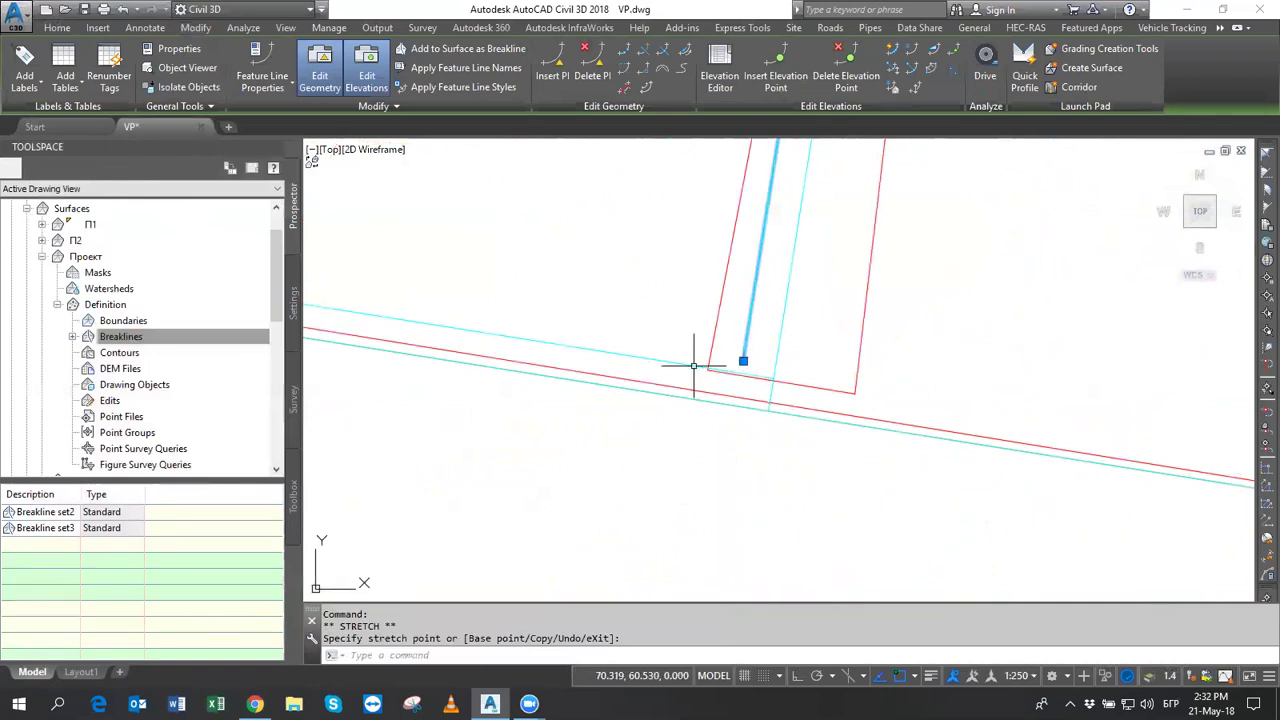
# Stretch the lower feature line's end vertex so both lines meet at the corner.
pyautogui.click(761, 370)
pyautogui.click(773, 377)
pyautogui.scroll(4, 746, 372)
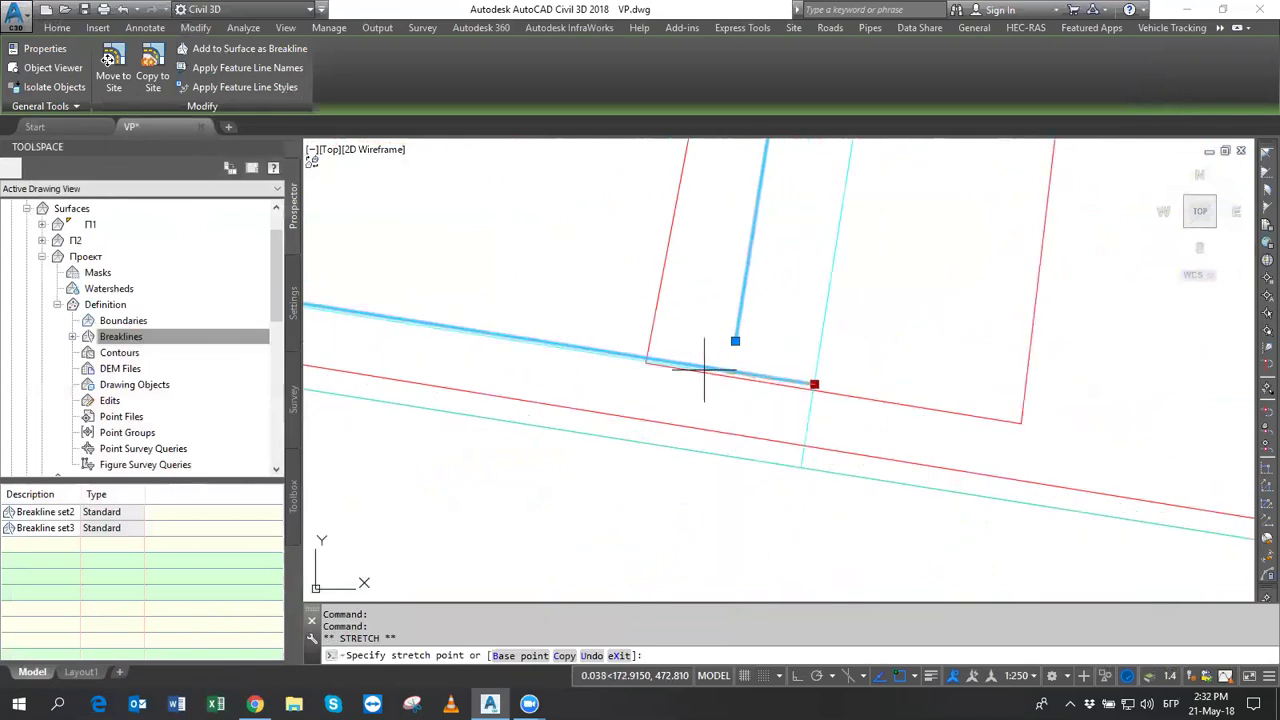
pyautogui.scroll(-3, 701, 361)
pyautogui.moveTo(785, 366); pyautogui.dragTo(771, 457, button='middle')
pyautogui.scroll(-1, 764, 373)
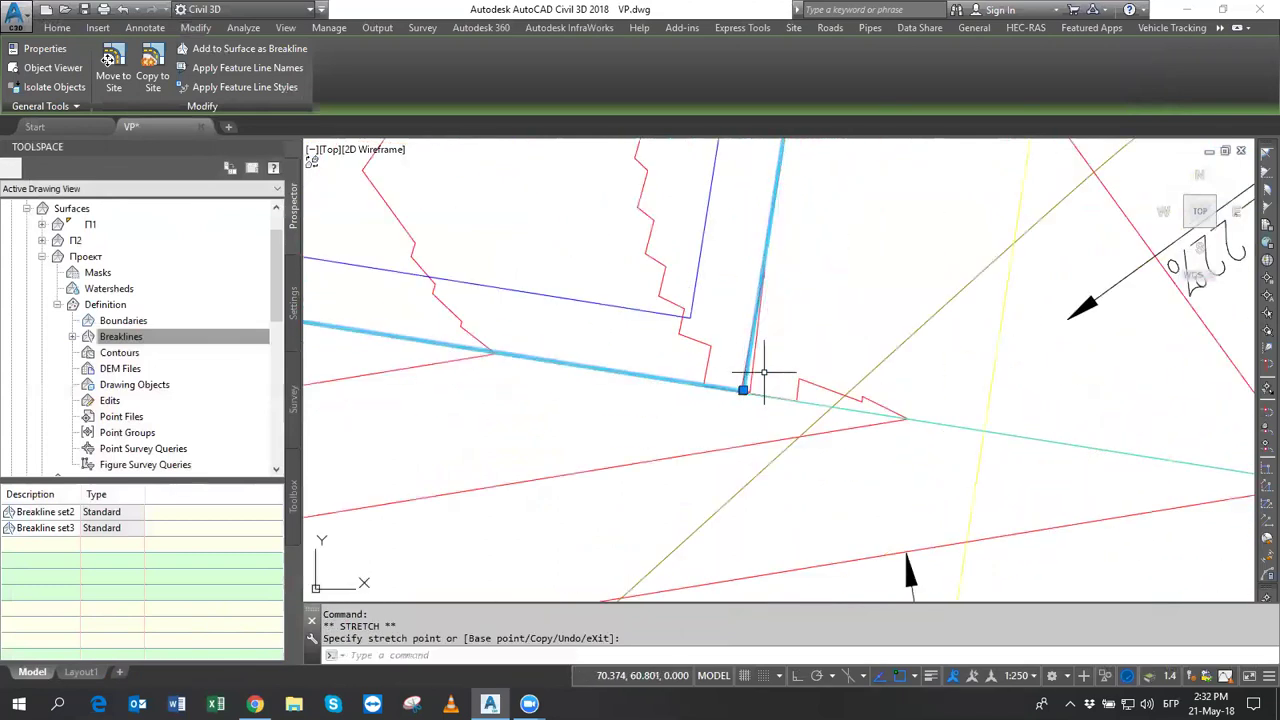
pyautogui.scroll(2, 764, 385)
pyautogui.scroll(2, 795, 355)
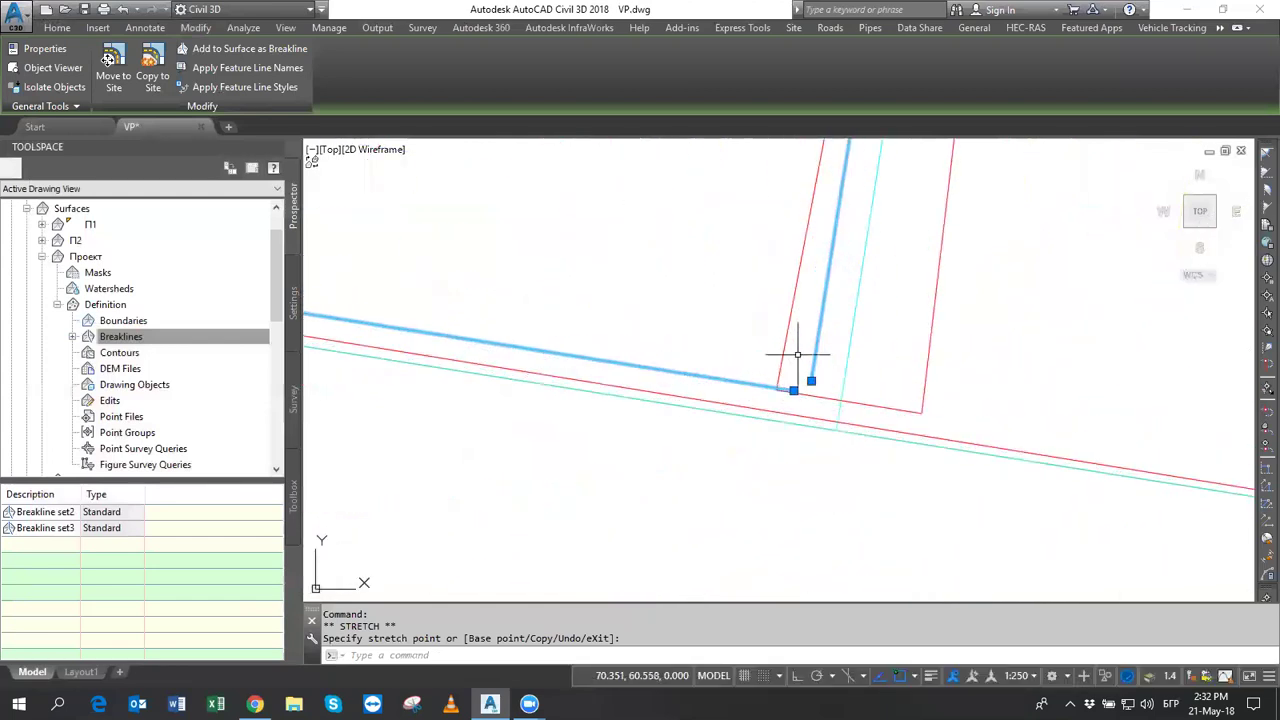
pyautogui.scroll(-1, 813, 360)
pyautogui.scroll(-1, 814, 355)
pyautogui.scroll(1, 814, 345)
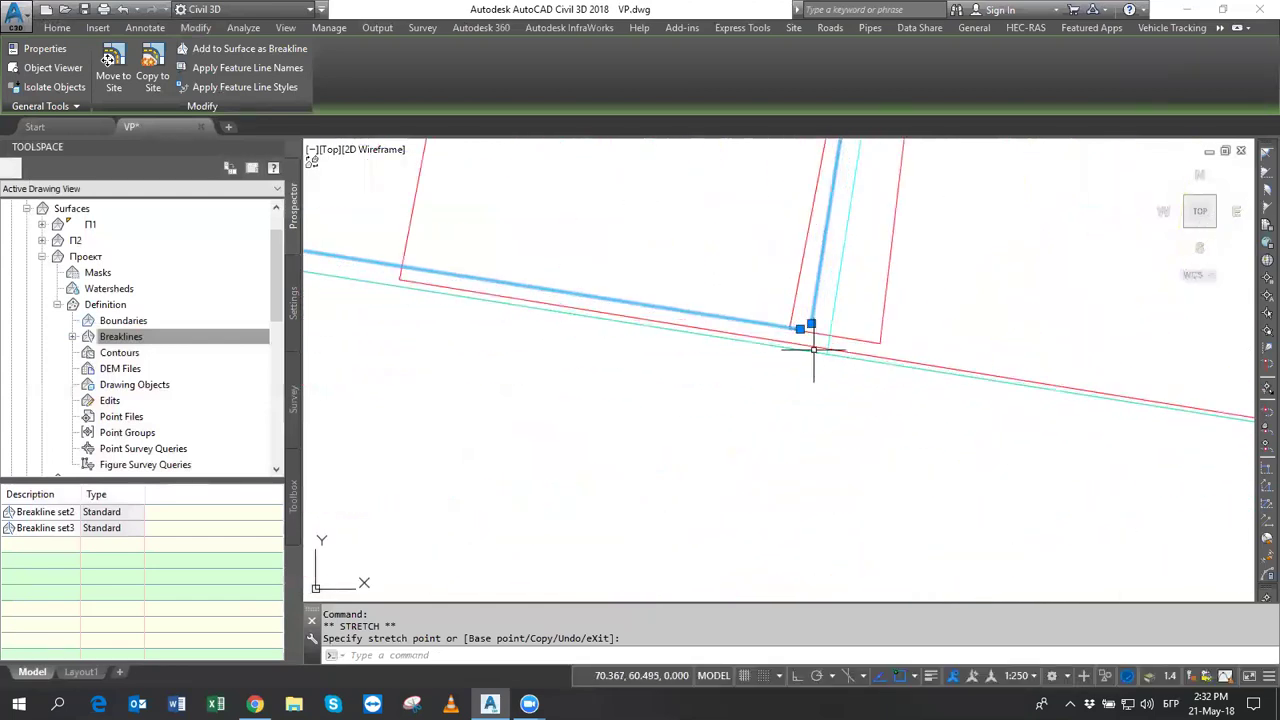
pyautogui.click(816, 331)
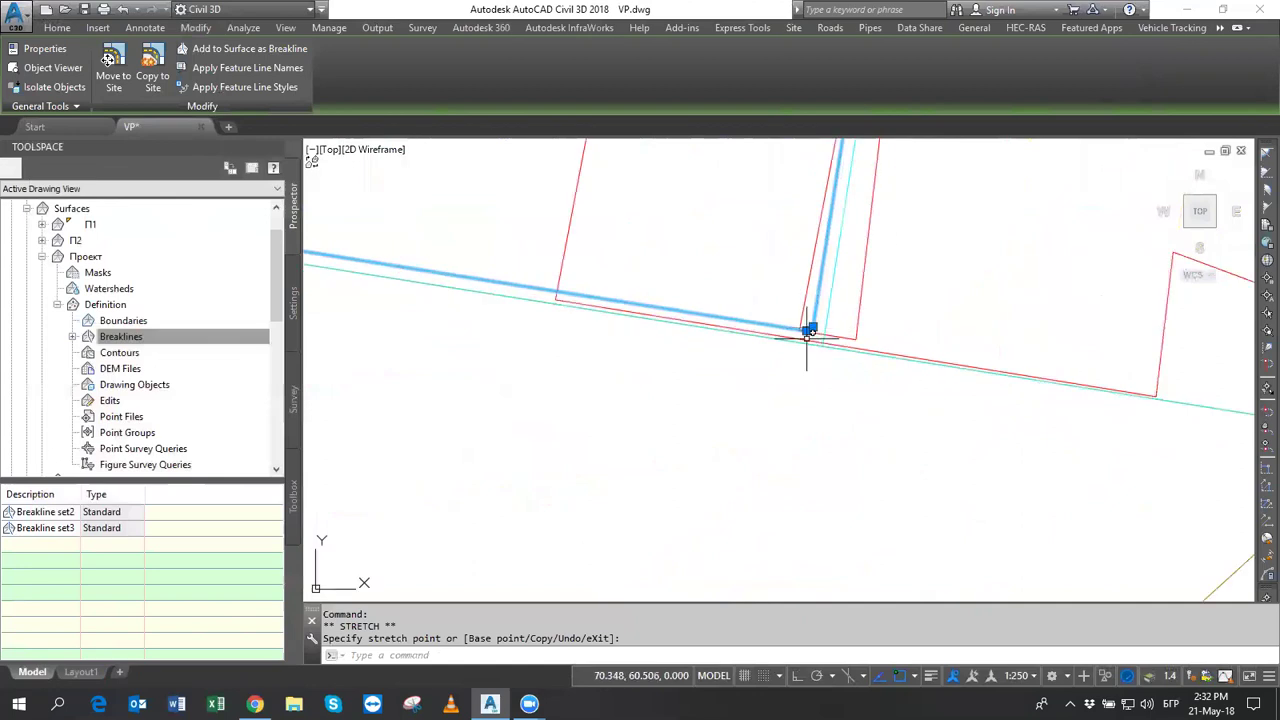
pyautogui.scroll(-2, 786, 514)
pyautogui.scroll(-1, 794, 457)
pyautogui.scroll(-1, 777, 443)
pyautogui.scroll(-2, 763, 432)
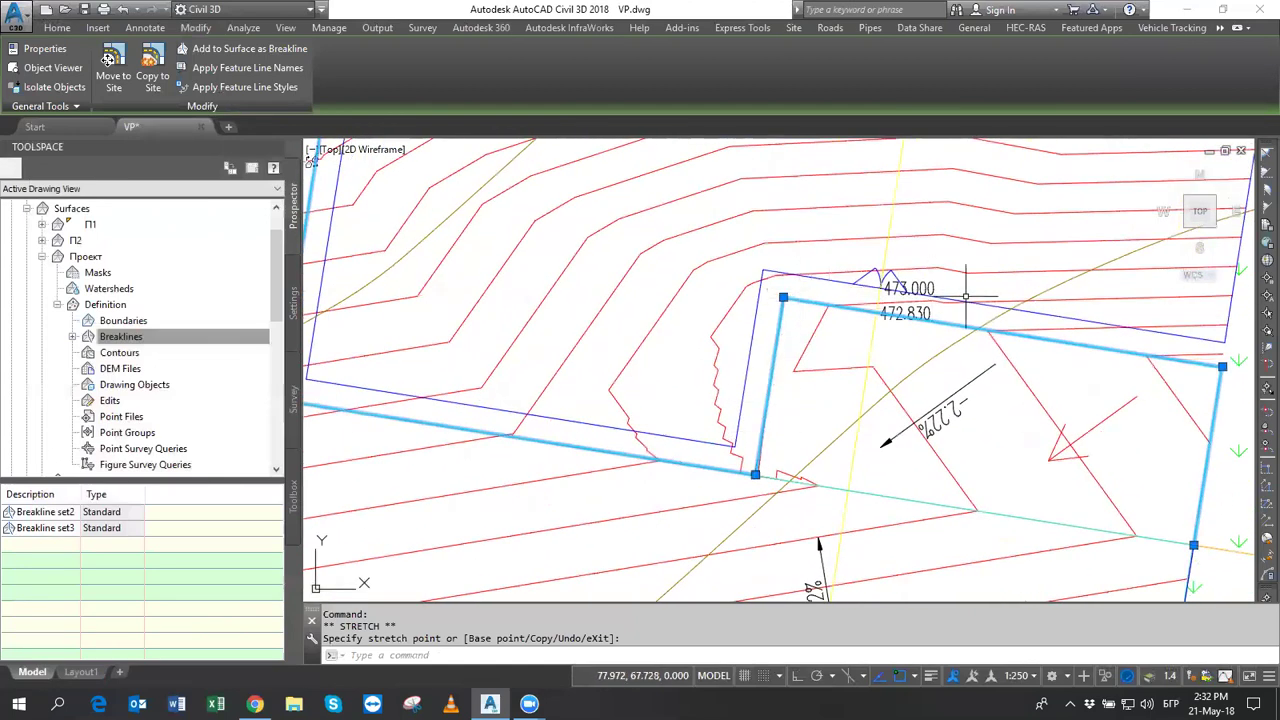
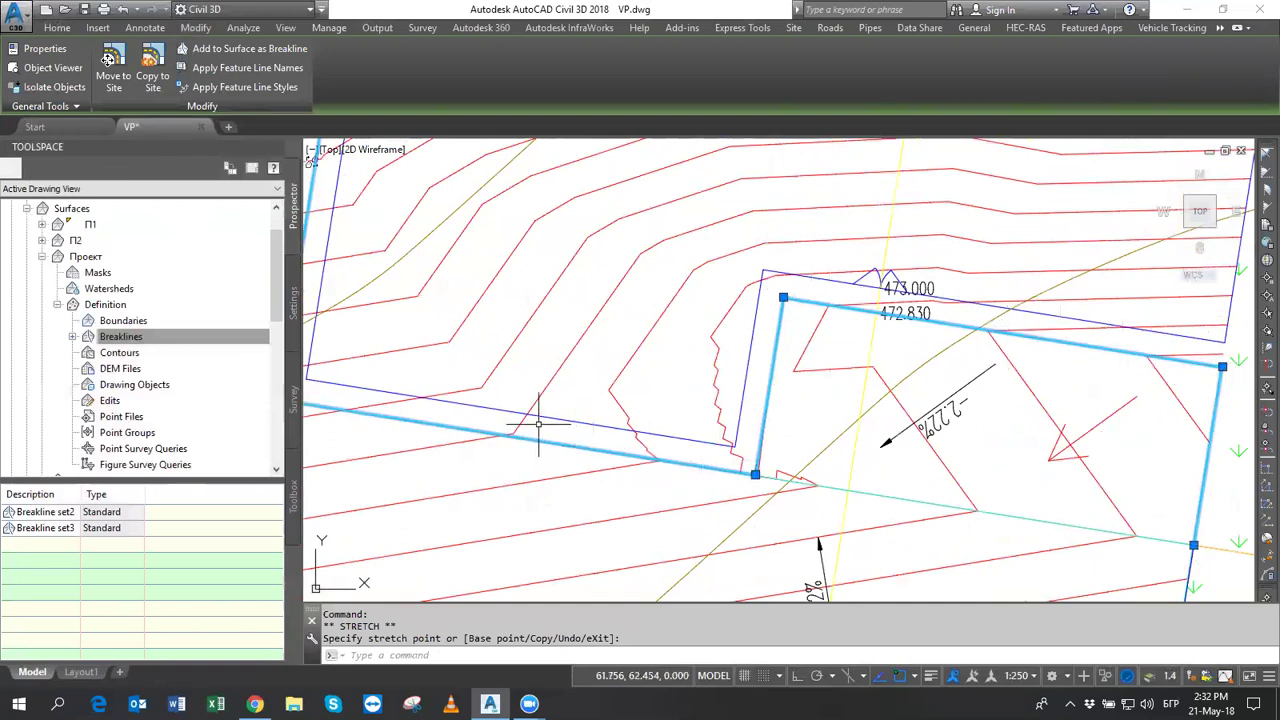
# Stretch the cyan feature line's end to the new point.
pyautogui.scroll(1, 530, 425)
pyautogui.scroll(2, 520, 410)
pyautogui.scroll(1, 510, 368)
pyautogui.scroll(2, 510, 368)
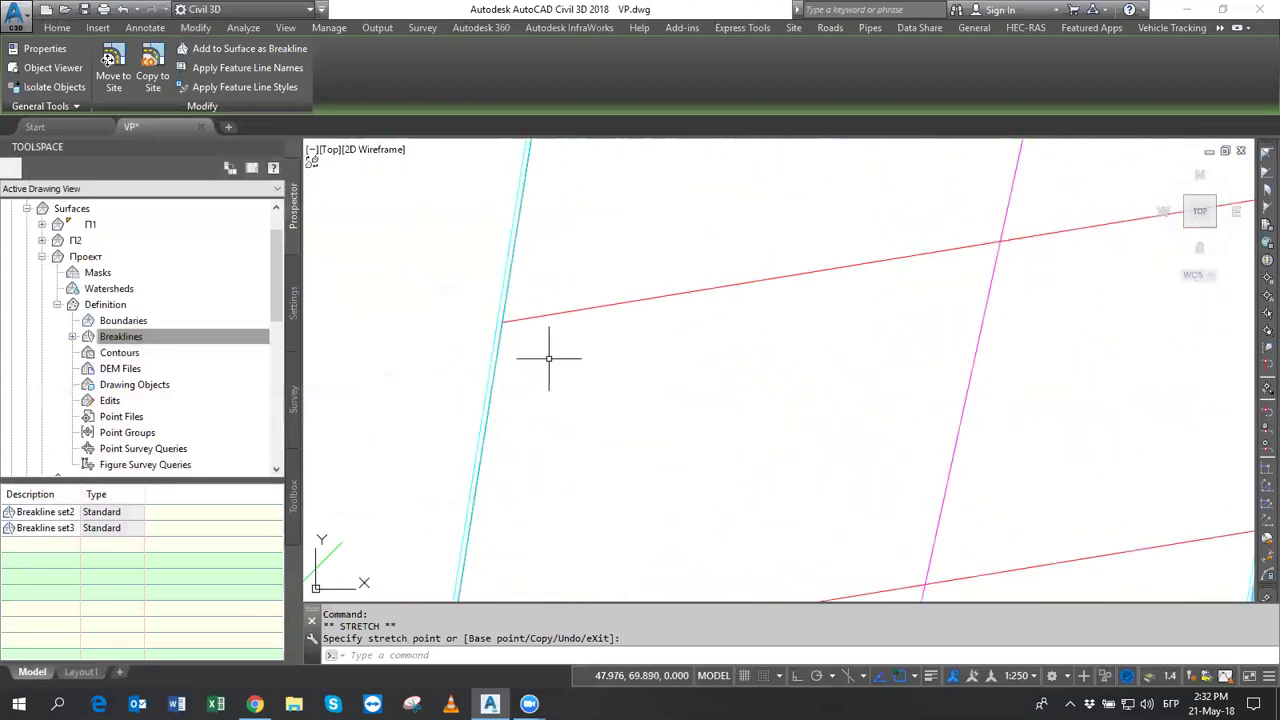
pyautogui.click(492, 357)
# Apply feature line names to the selected feature lines.
pyautogui.scroll(-2, 520, 335)
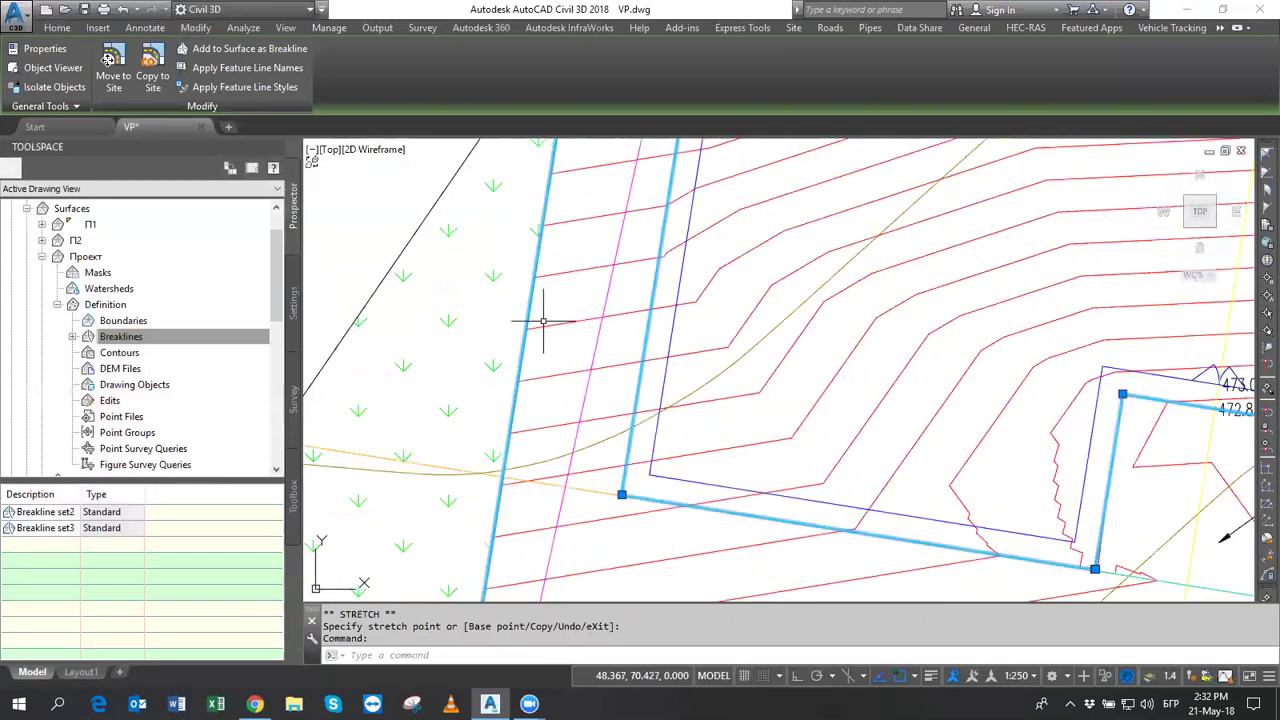
pyautogui.scroll(-2, 543, 320)
pyautogui.rightClick(572, 316)
pyautogui.click(662, 512)
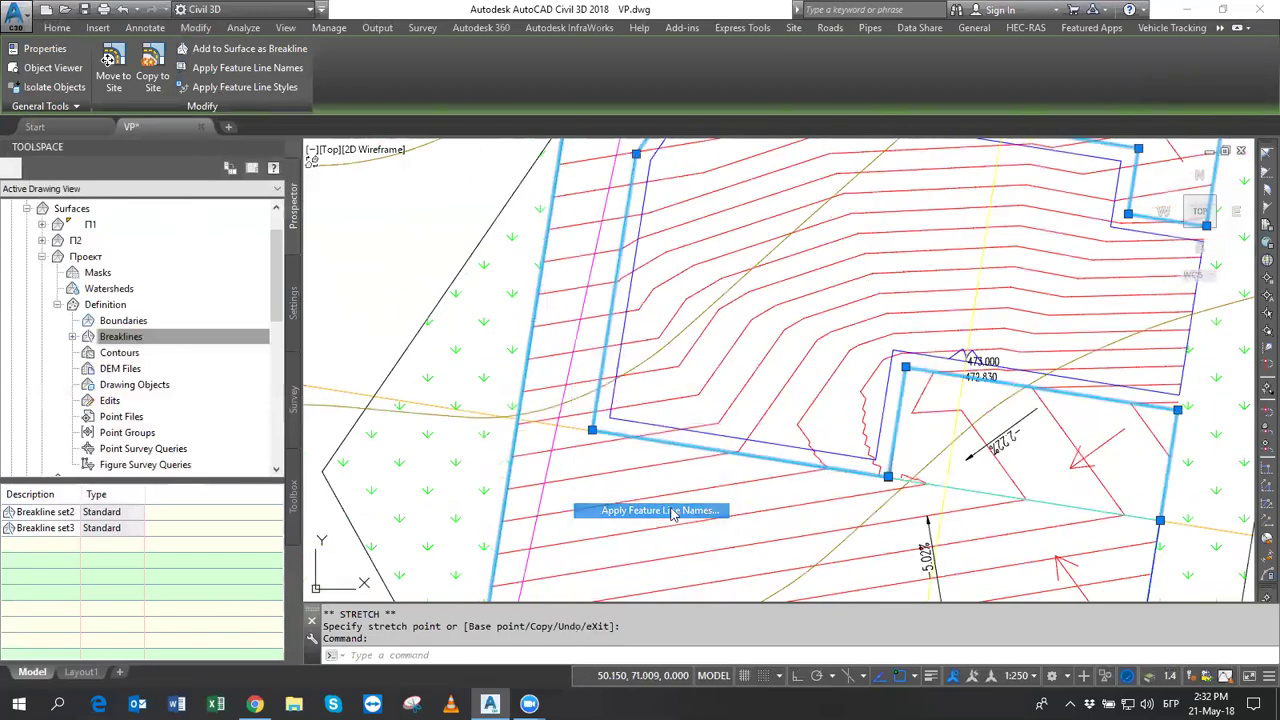
pyautogui.click(684, 385)
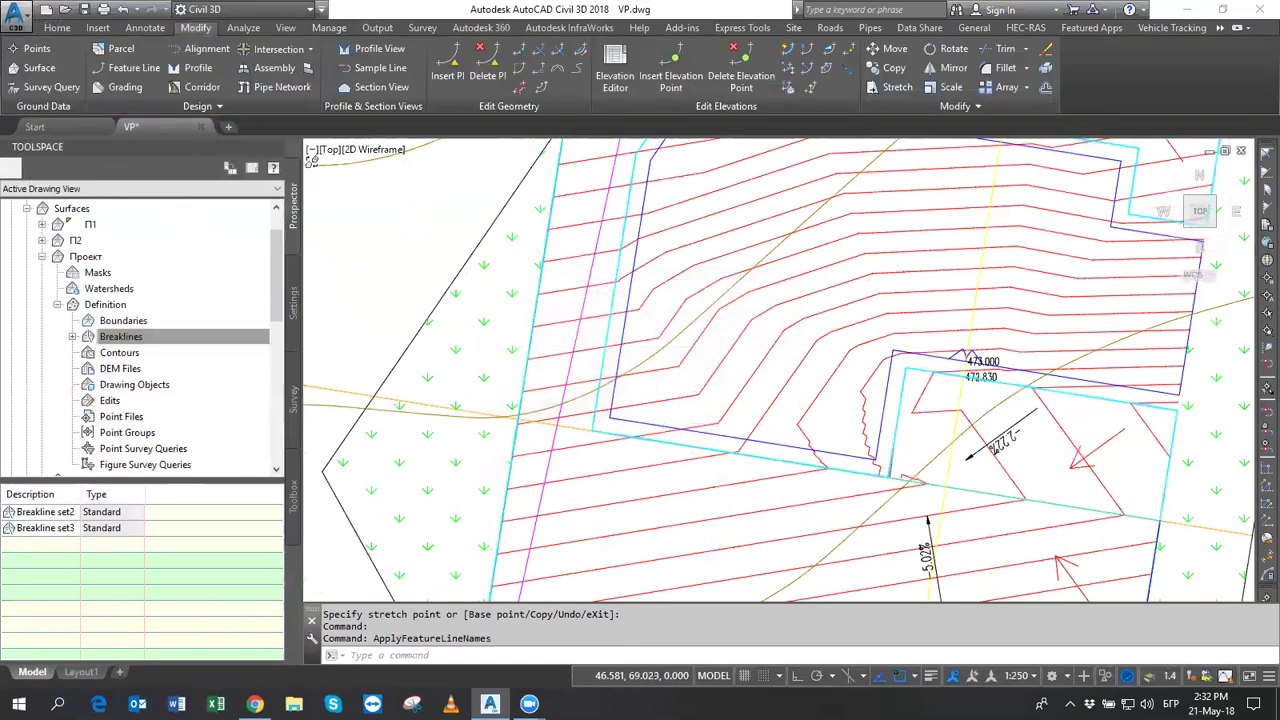
# Select the cyan feature line together with its adjoining vertical segment.
pyautogui.scroll(5, 545, 330)
pyautogui.click(585, 321)
pyautogui.scroll(-2, 708, 320)
pyautogui.scroll(-2, 908, 409)
pyautogui.moveTo(952, 385); pyautogui.dragTo(697, 357, button='middle')
pyautogui.scroll(3, 697, 357)
pyautogui.scroll(2, 737, 366)
pyautogui.click(710, 389)
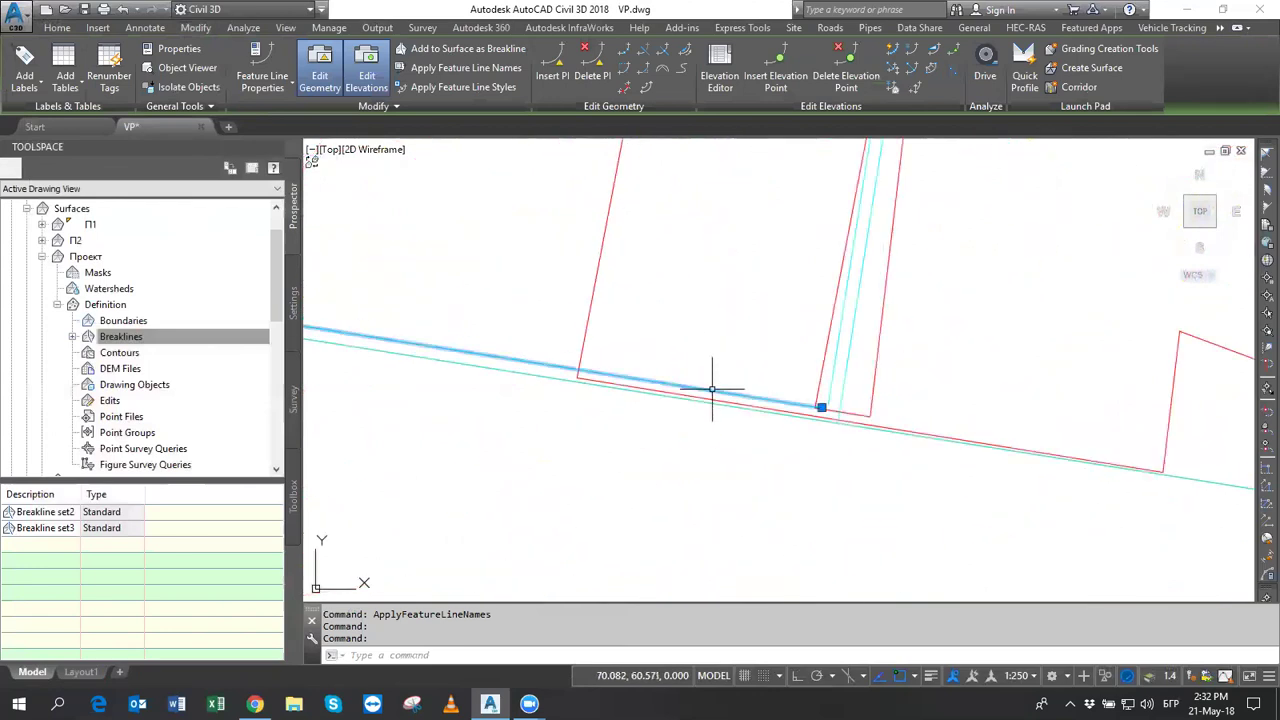
pyautogui.click(829, 366)
# Set the selected feature lines' style to Син in Properties, then clear the selection.
pyautogui.rightClick(727, 327)
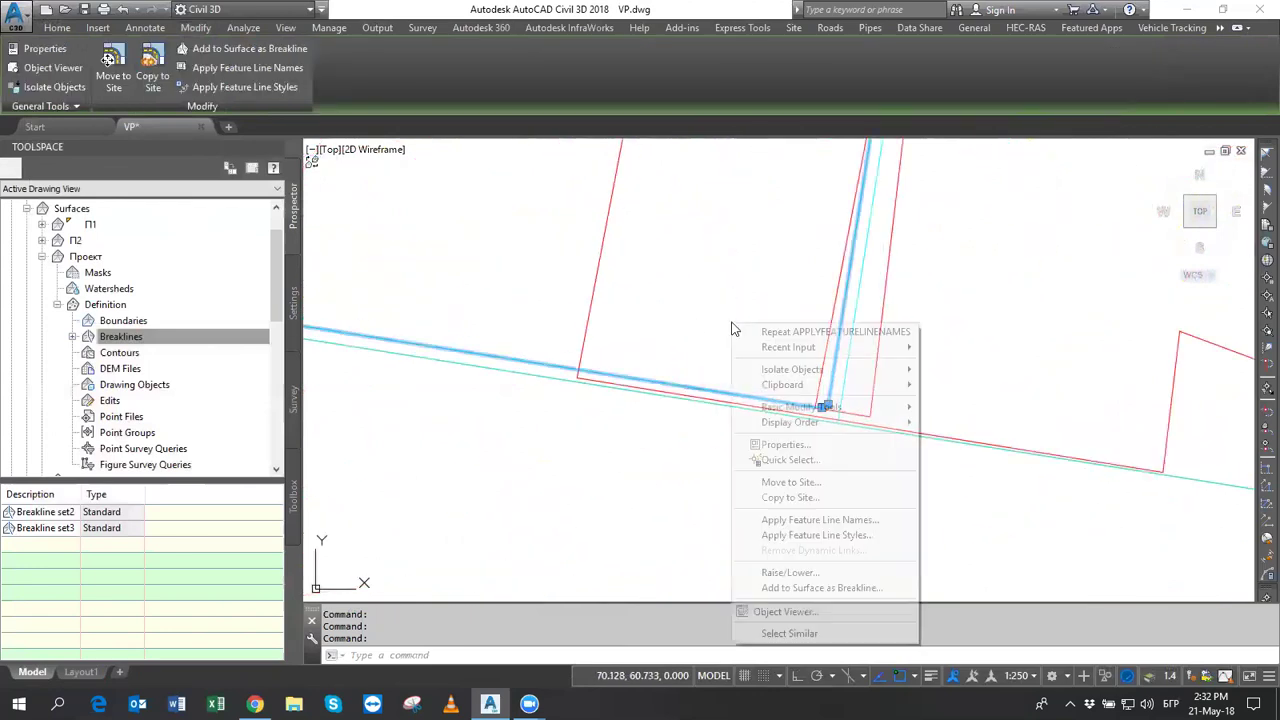
pyautogui.click(810, 445)
pyautogui.click(425, 221)
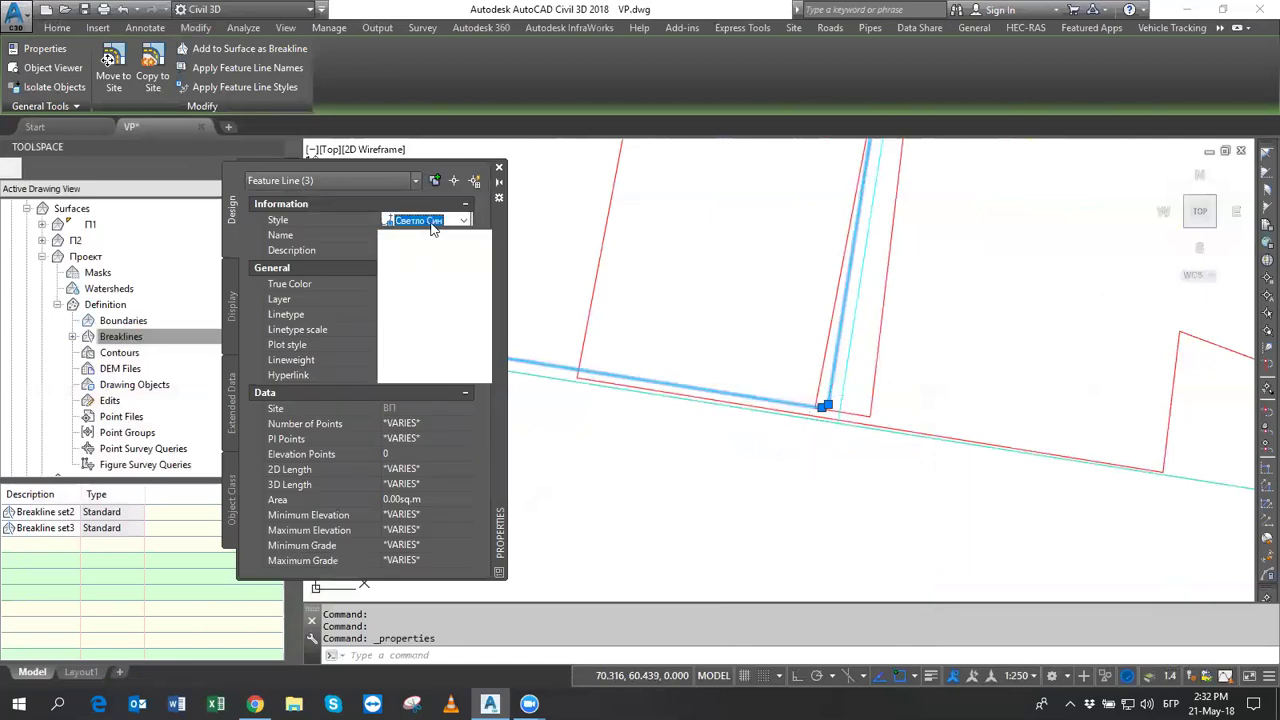
pyautogui.click(421, 310)
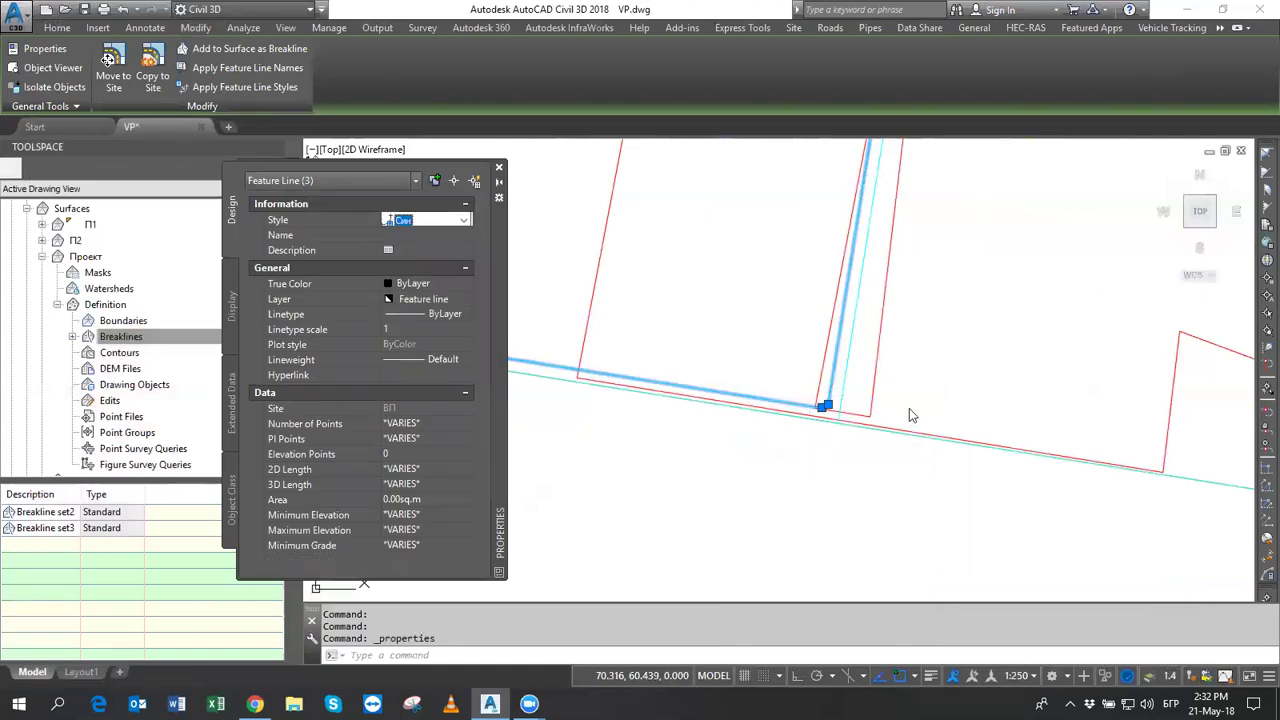
pyautogui.click(499, 170)
pyautogui.press('Escape')
pyautogui.press('Escape')
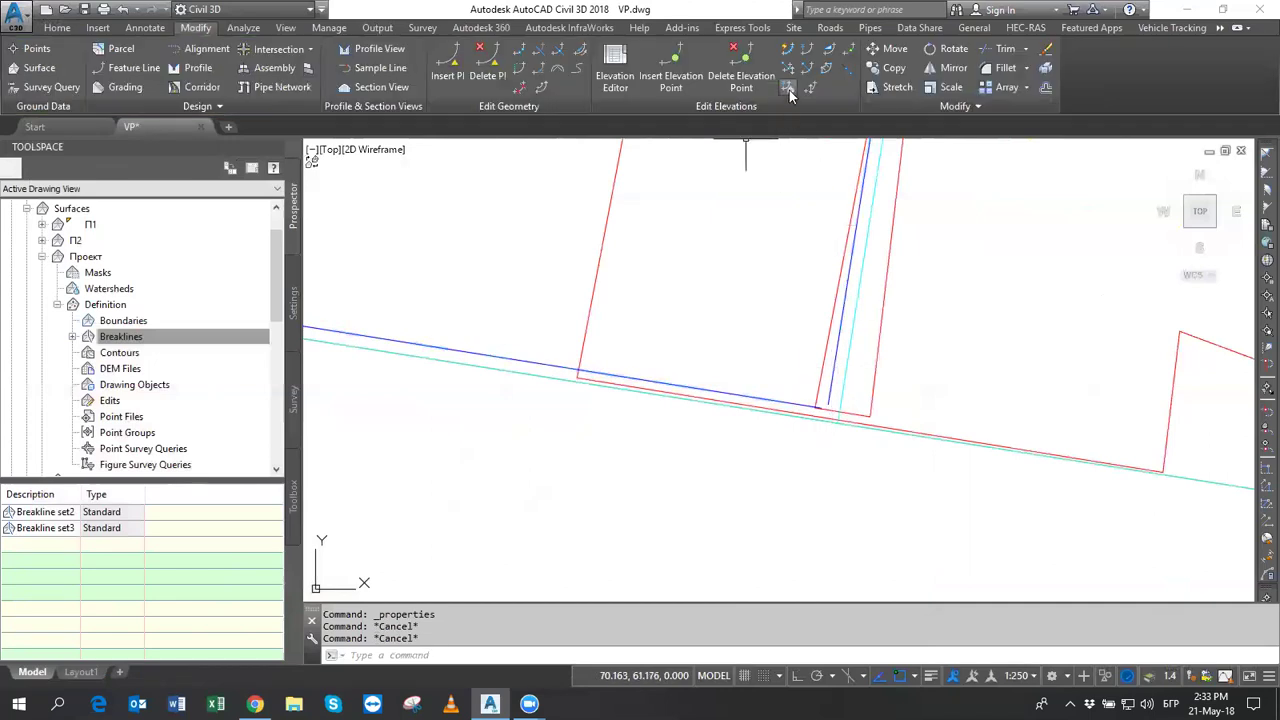
# Try Elevations from Surface with surface П2, relative to the surface.
pyautogui.click(787, 87)
pyautogui.click(867, 176)
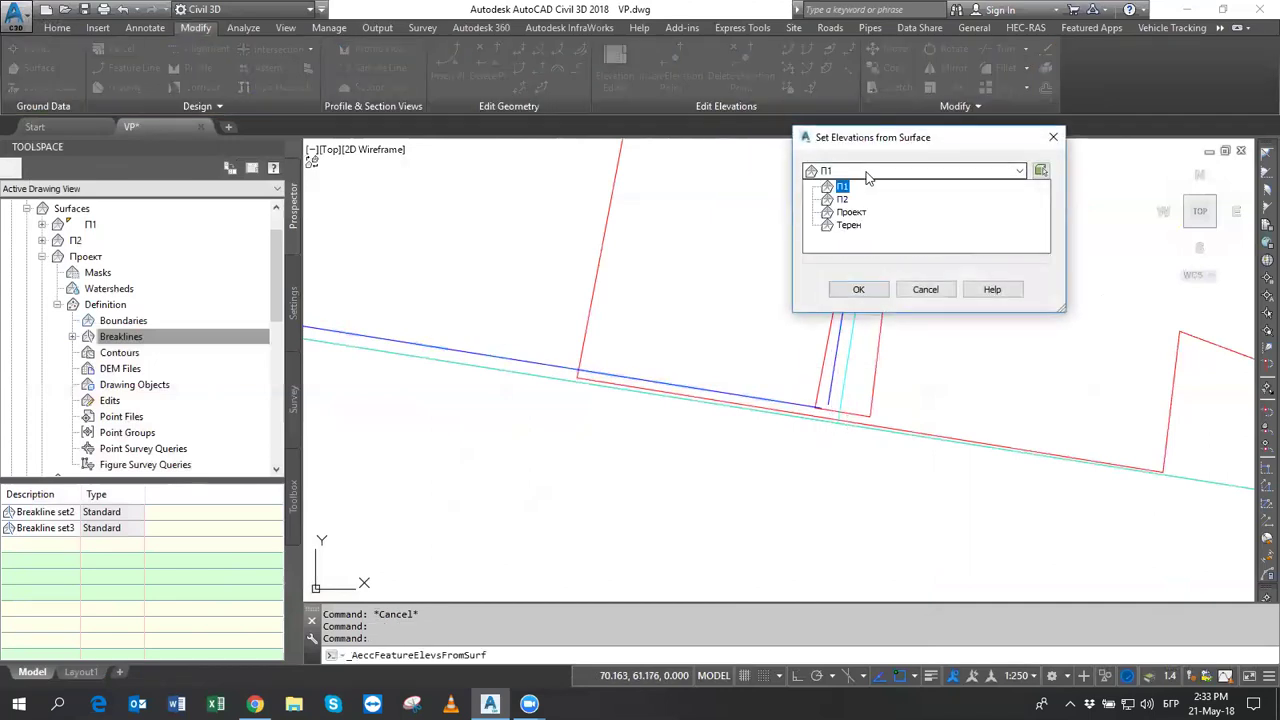
pyautogui.click(846, 207)
pyautogui.click(851, 250)
pyautogui.write('0.15')
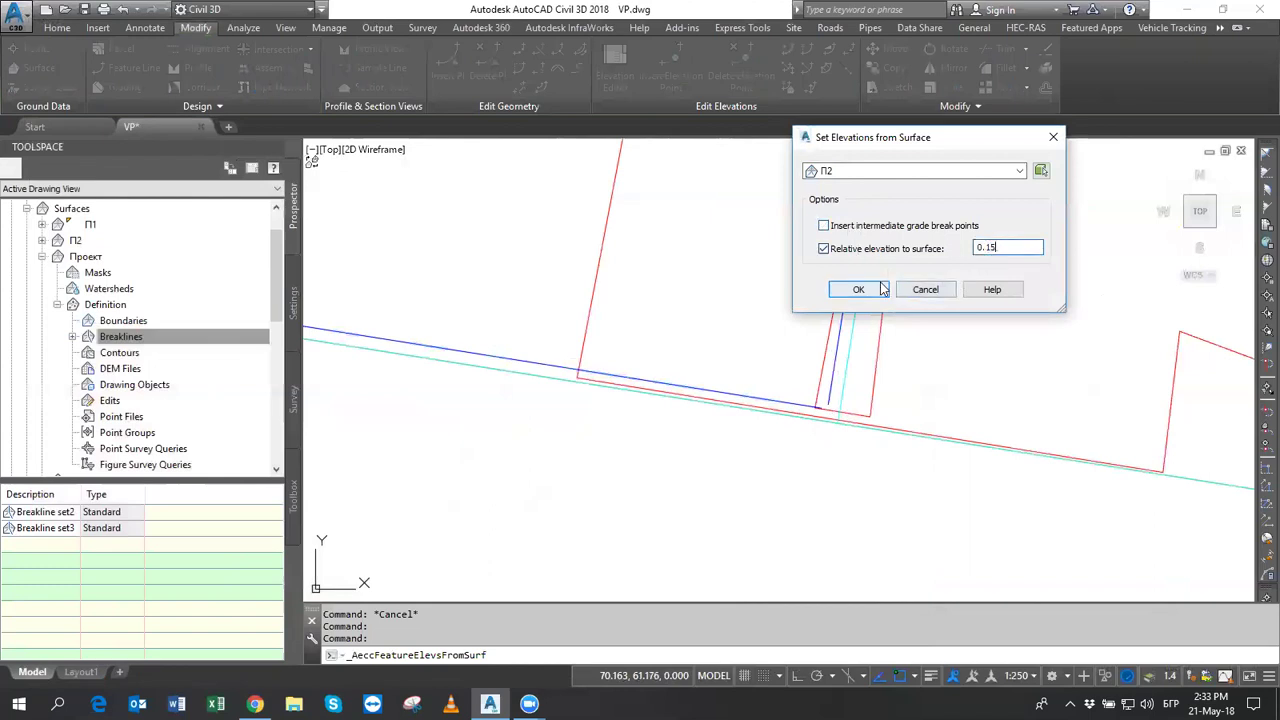
pyautogui.click(858, 289)
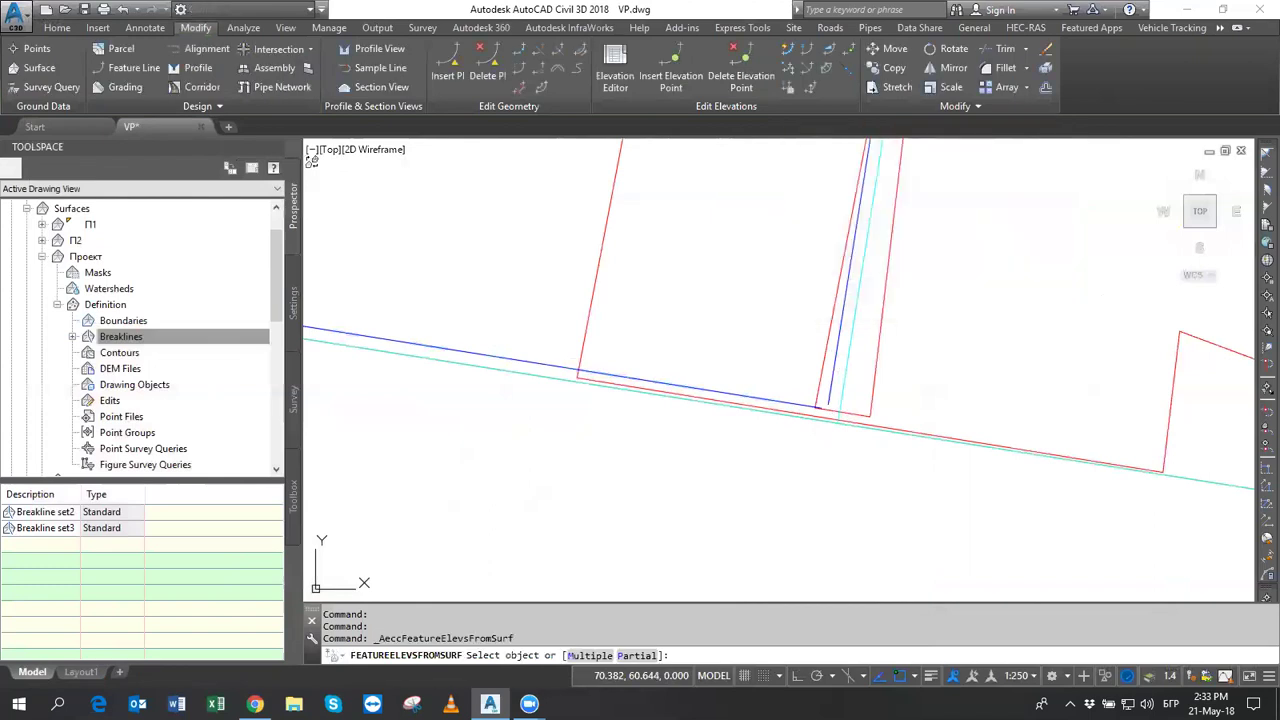
pyautogui.press('Return')
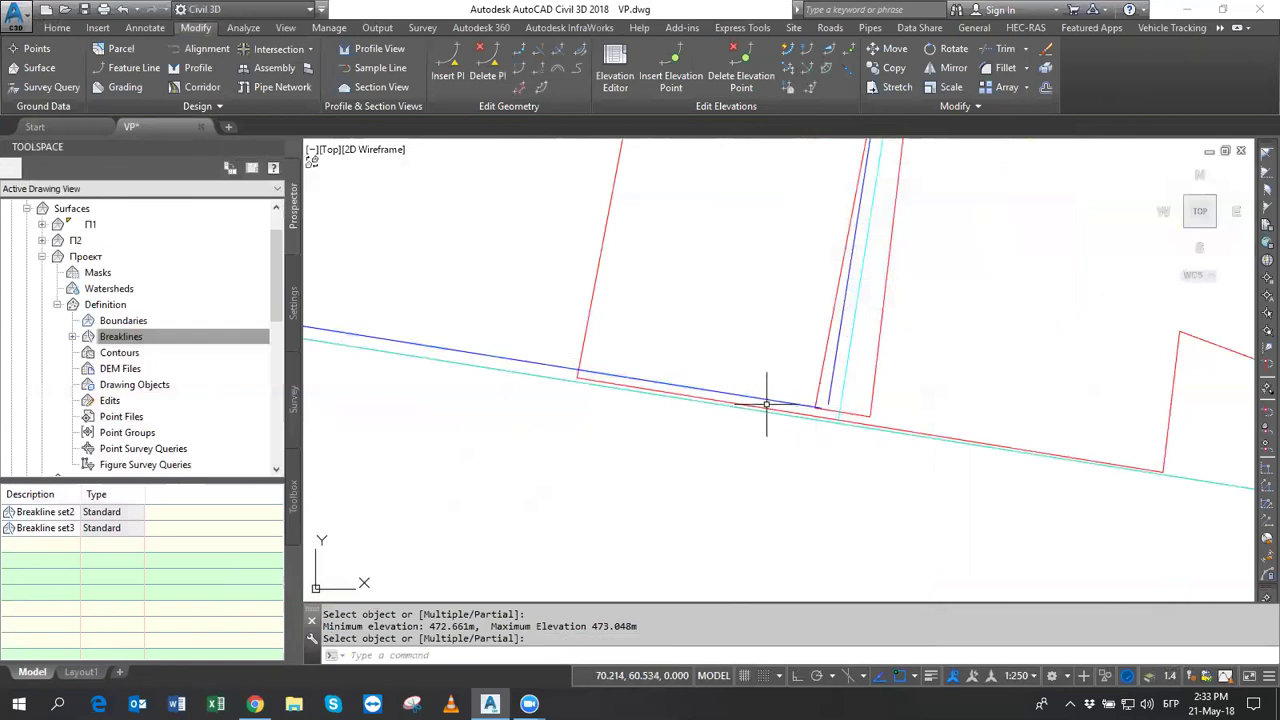
# Rerun Elevations from Surface using П1 with relative elevation enabled.
pyautogui.press('Return')
pyautogui.press('Return')
pyautogui.click(845, 178)
pyautogui.click(845, 193)
pyautogui.click(824, 249)
pyautogui.write('0.15')
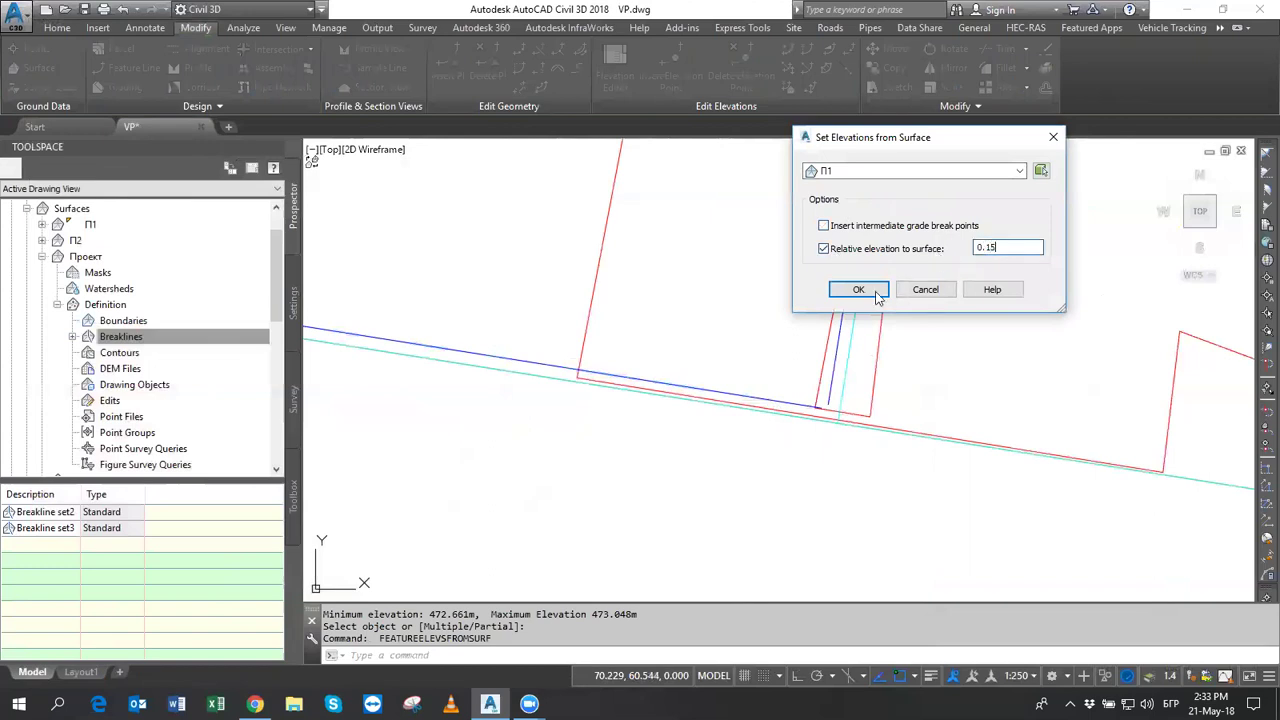
pyautogui.click(876, 295)
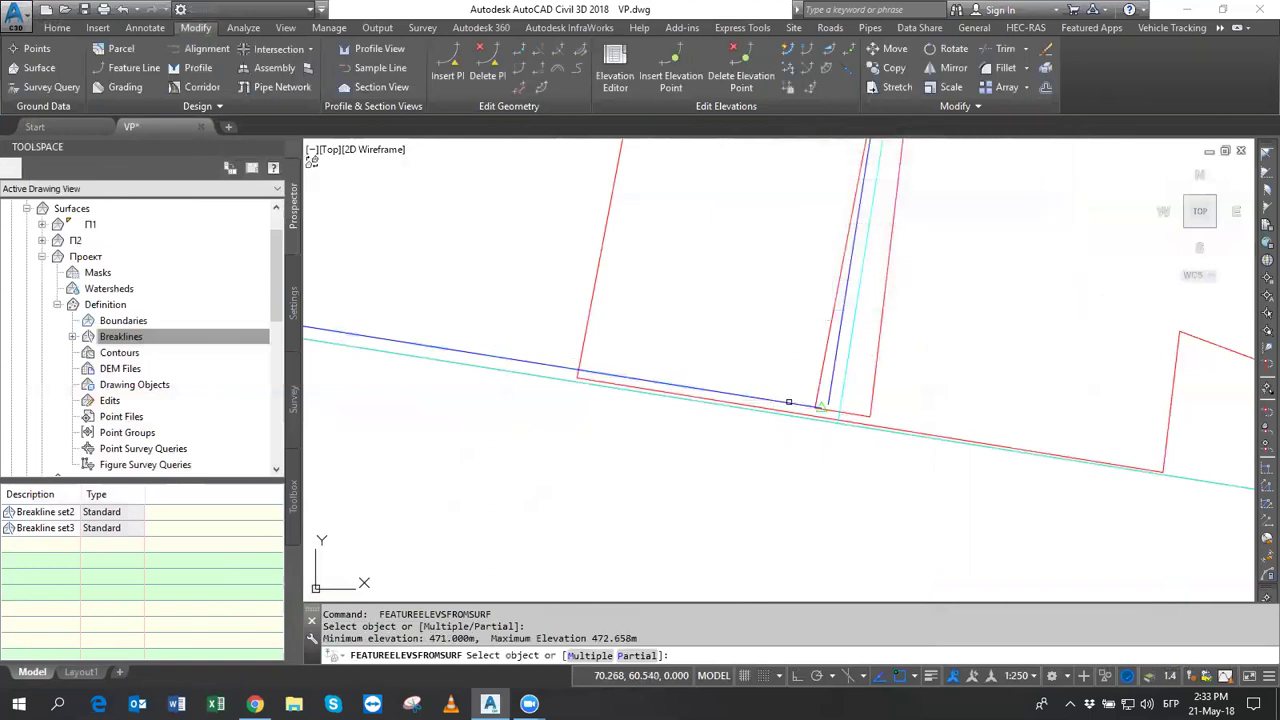
pyautogui.scroll(-2, 790, 391)
pyautogui.scroll(-2, 790, 391)
pyautogui.press('Return')
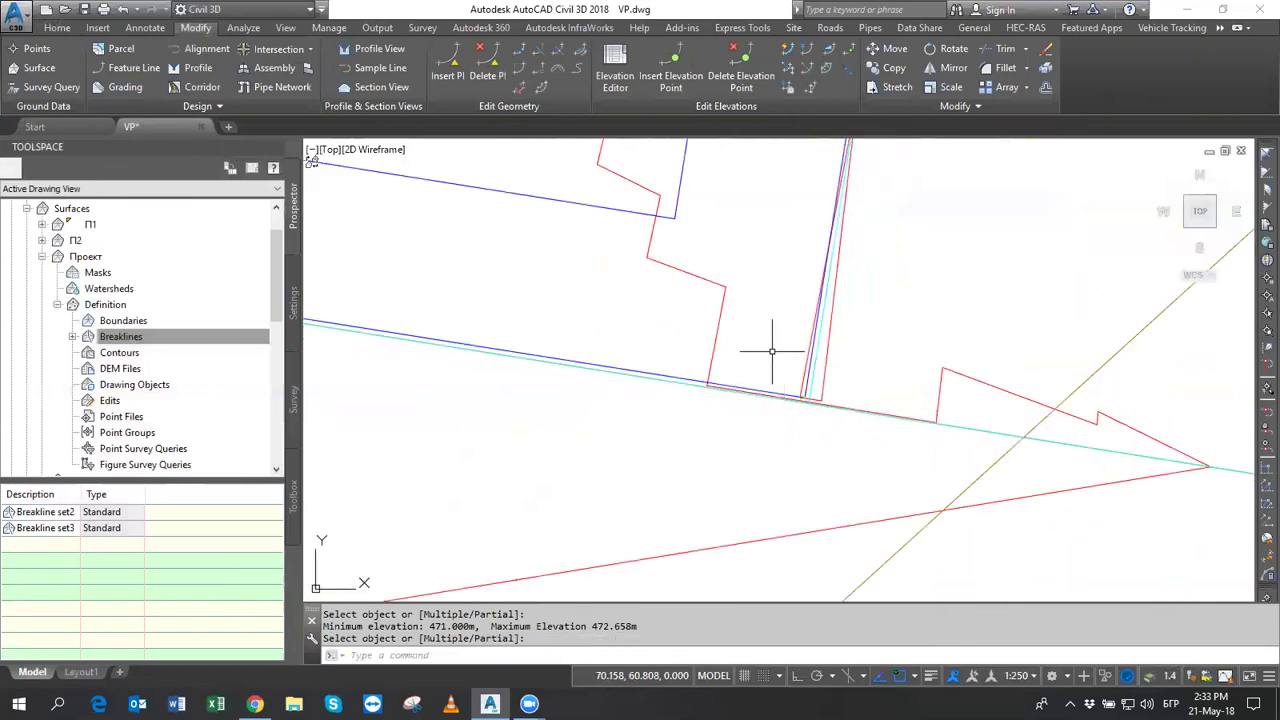
# Apply П1 relative elevations (0.1 offset) to the blue feature line.
pyautogui.press('Return')
pyautogui.click(858, 173)
pyautogui.click(830, 186)
pyautogui.click(835, 248)
pyautogui.write('0.15')
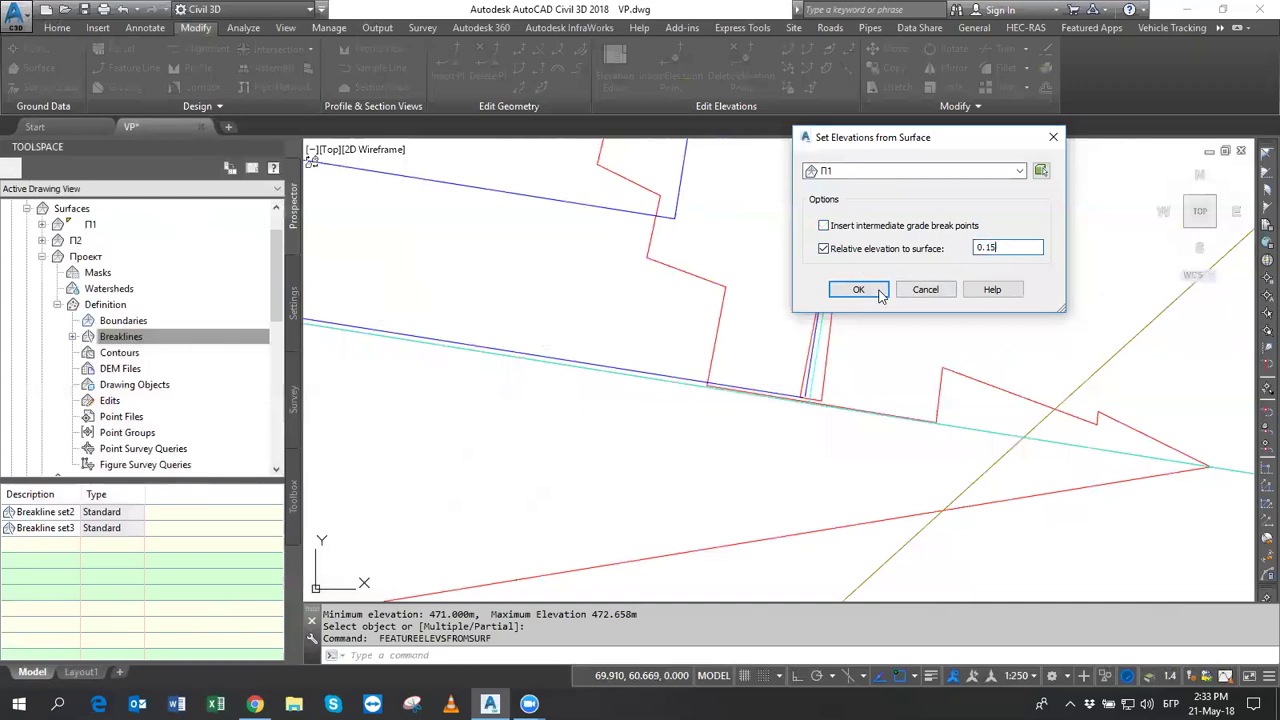
pyautogui.click(858, 289)
pyautogui.scroll(-5, 740, 310)
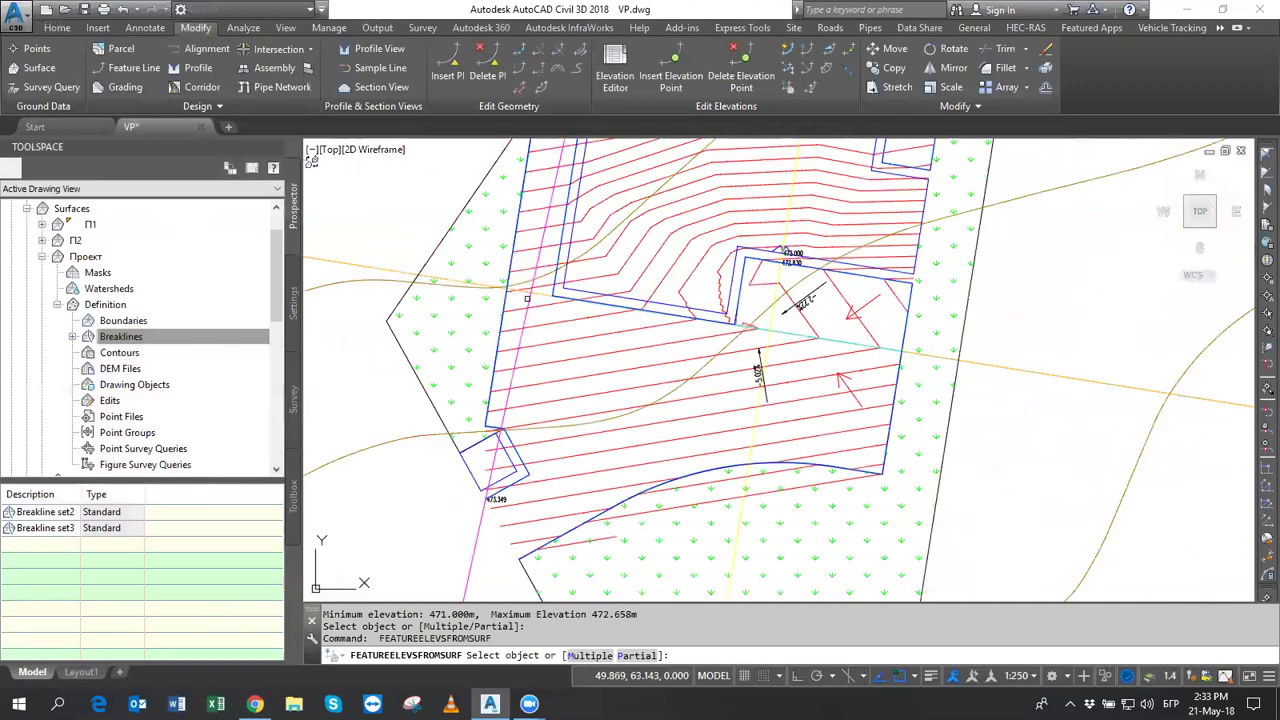
pyautogui.scroll(5, 569, 252)
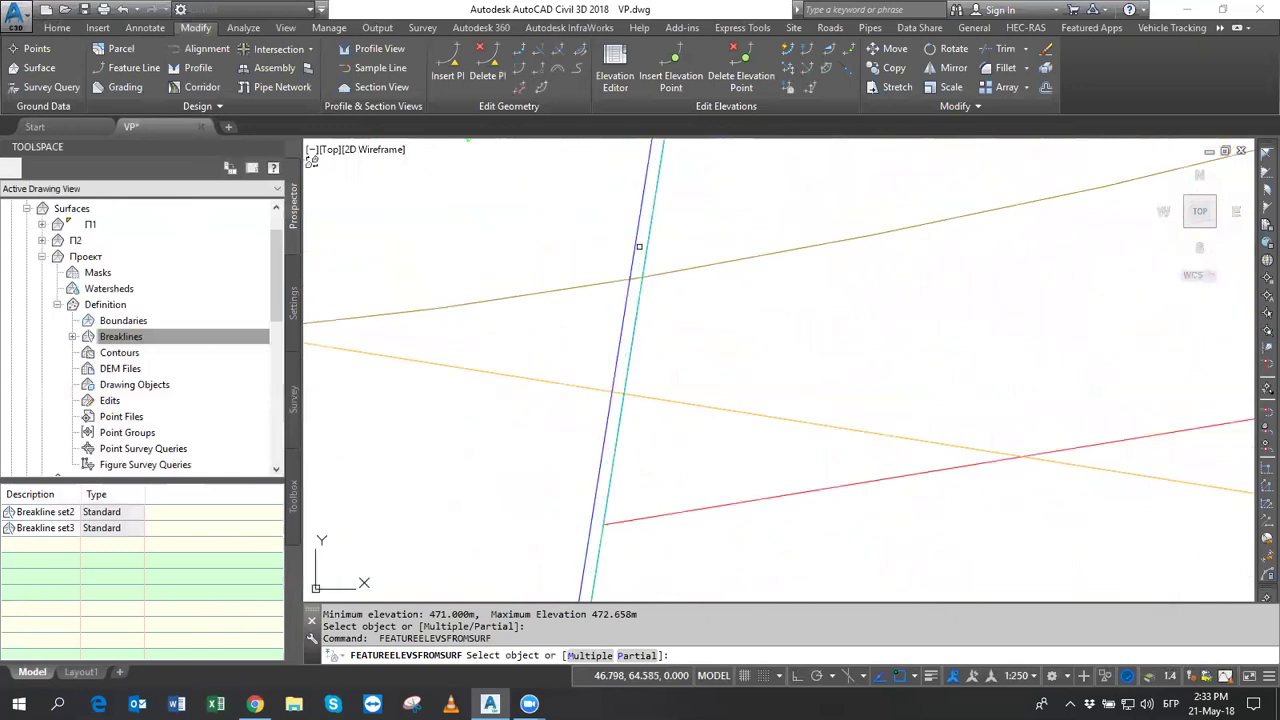
pyautogui.click(635, 246)
pyautogui.press('Return')
# Select the blue feature line.
pyautogui.scroll(-3, 694, 263)
pyautogui.scroll(-2, 757, 289)
pyautogui.scroll(2, 928, 313)
pyautogui.scroll(2, 823, 277)
pyautogui.click(815, 292)
# Select all feature lines similar to the blue one.
pyautogui.scroll(-3, 902, 279)
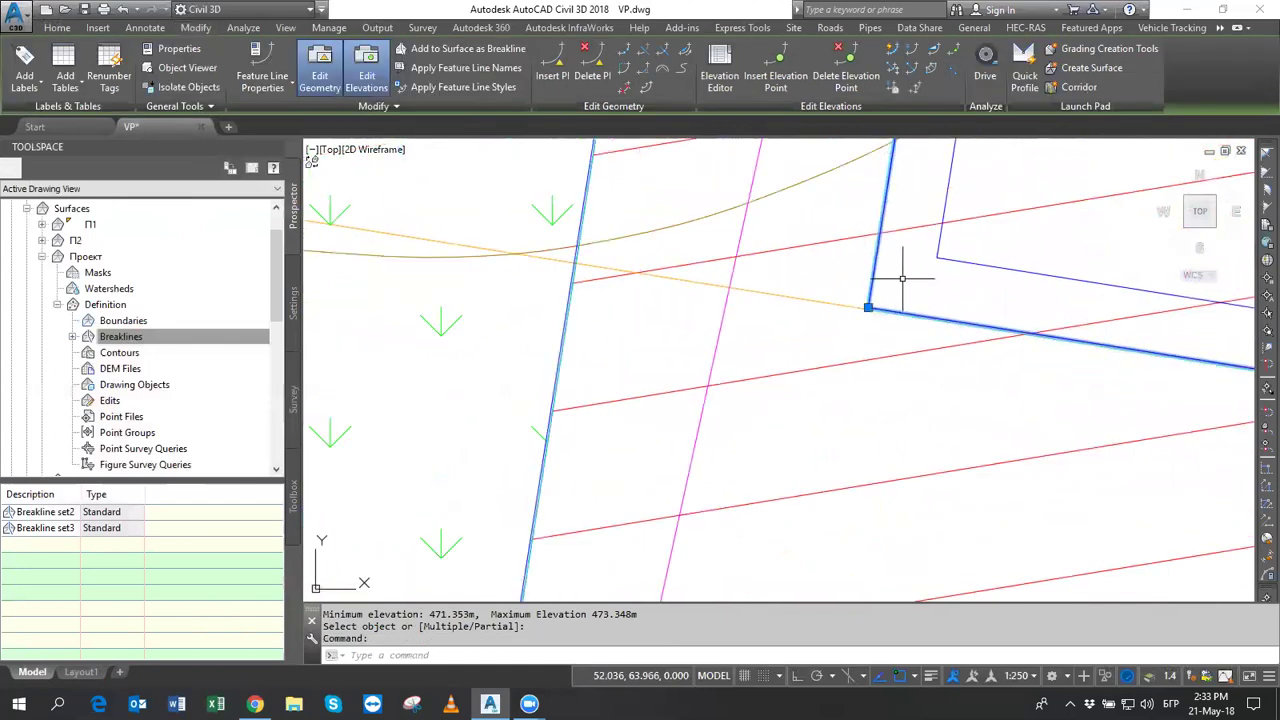
pyautogui.rightClick(902, 279)
pyautogui.click(960, 667)
pyautogui.scroll(-2, 905, 400)
pyautogui.scroll(-2, 940, 428)
pyautogui.scroll(-2, 940, 430)
# Add the selected lines as a breakline set to Проект with supplementing distance on.
pyautogui.click(190, 332)
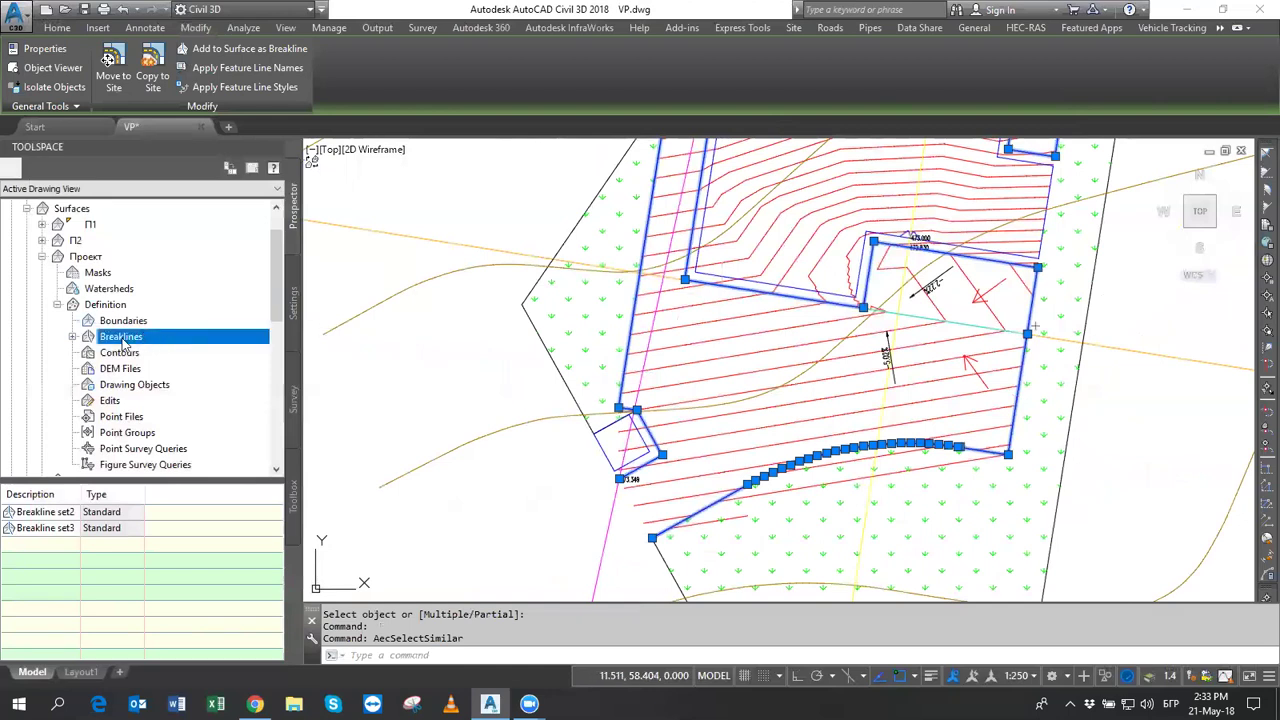
pyautogui.rightClick(122, 341)
pyautogui.click(160, 346)
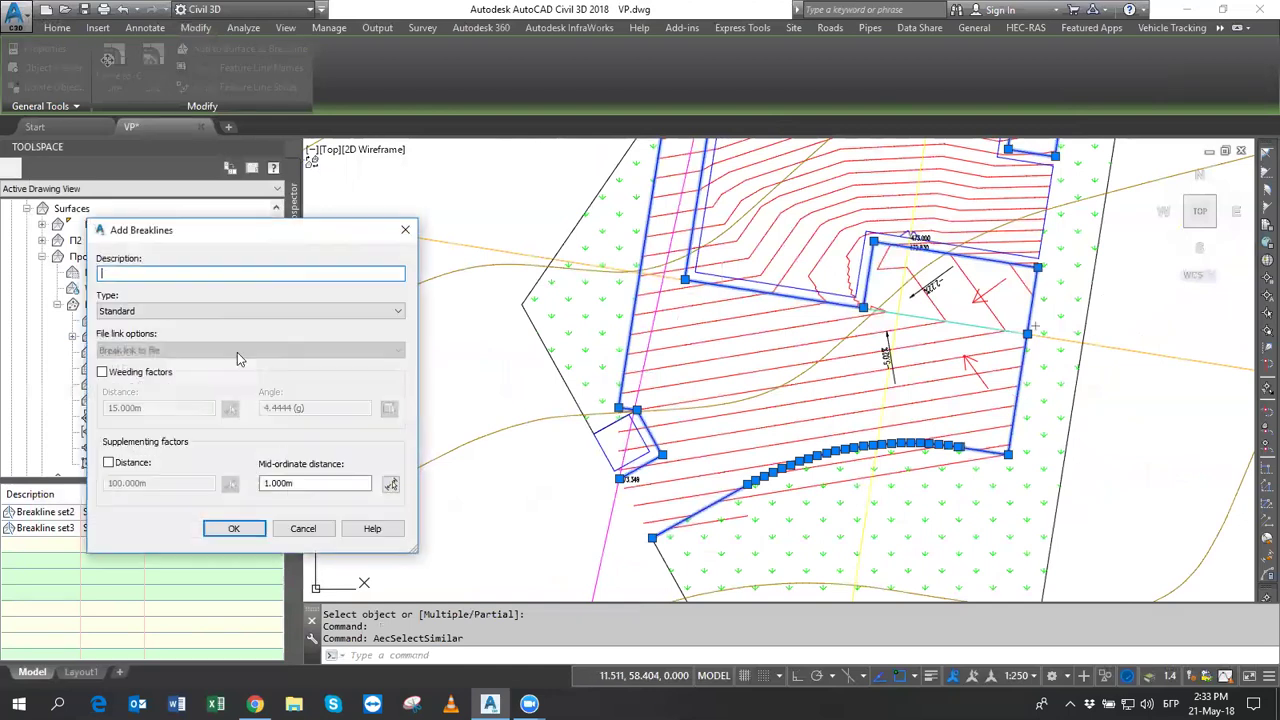
pyautogui.click(143, 467)
pyautogui.write('1')
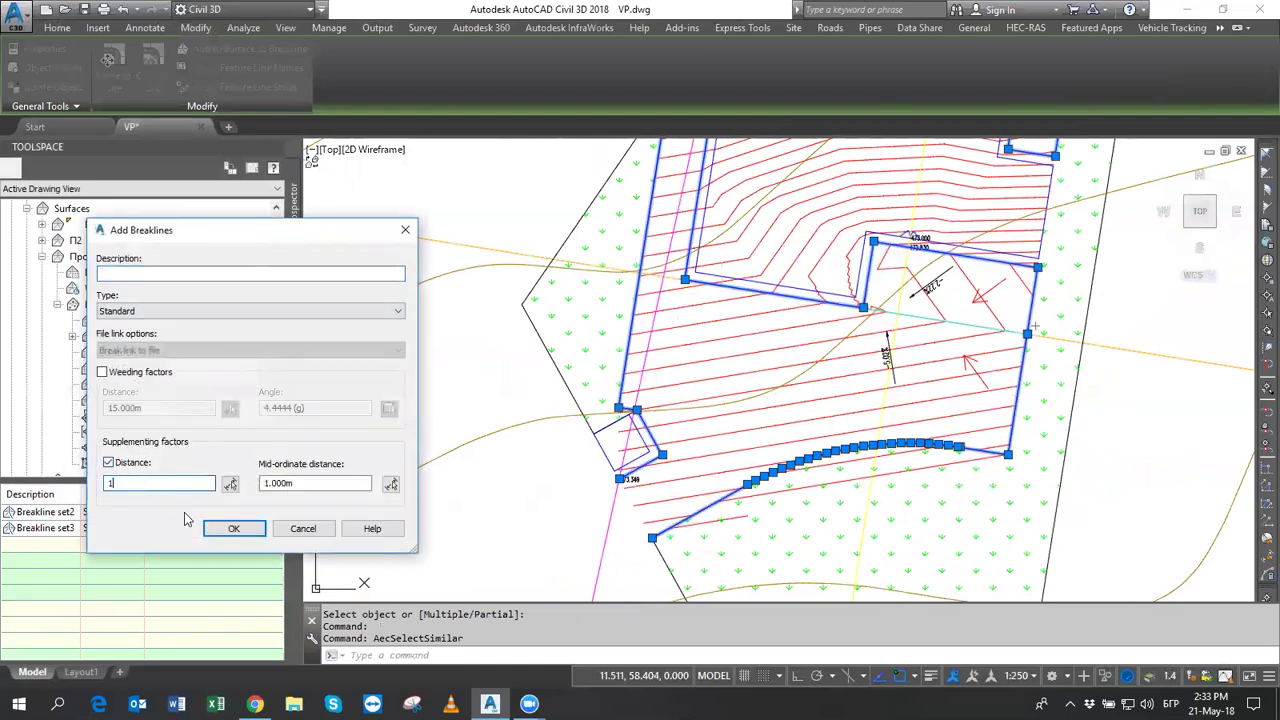
pyautogui.click(234, 528)
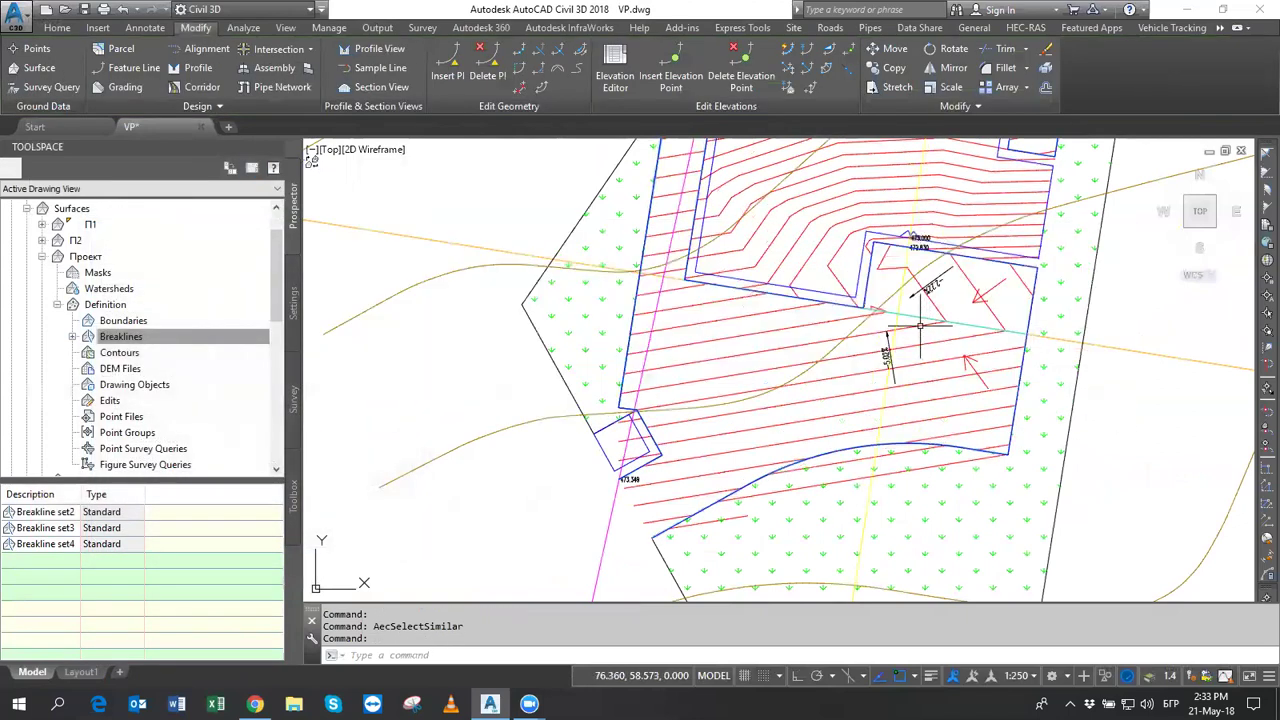
# Open the Проект design surface in Object Viewer.
pyautogui.click(922, 330)
pyautogui.scroll(3, 866, 400)
pyautogui.scroll(2, 880, 370)
pyautogui.scroll(2, 880, 370)
pyautogui.scroll(2, 842, 325)
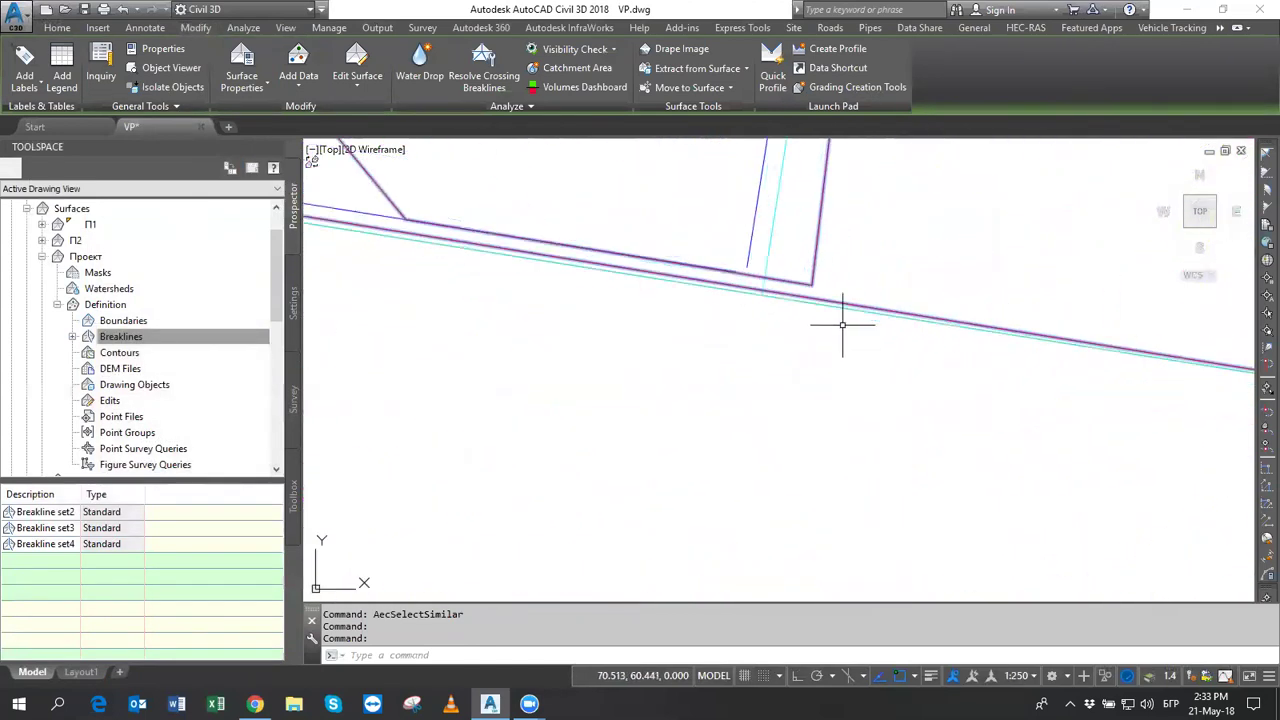
pyautogui.scroll(-2, 771, 357)
pyautogui.rightClick(781, 368)
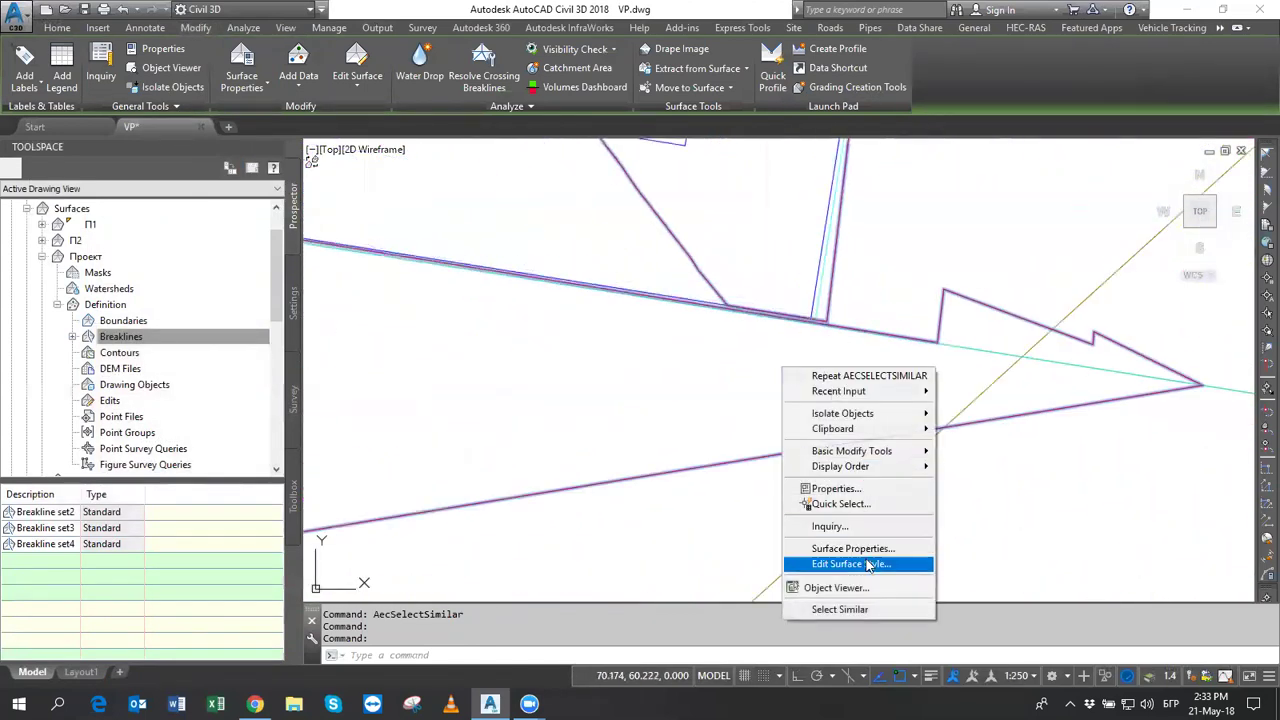
pyautogui.click(858, 588)
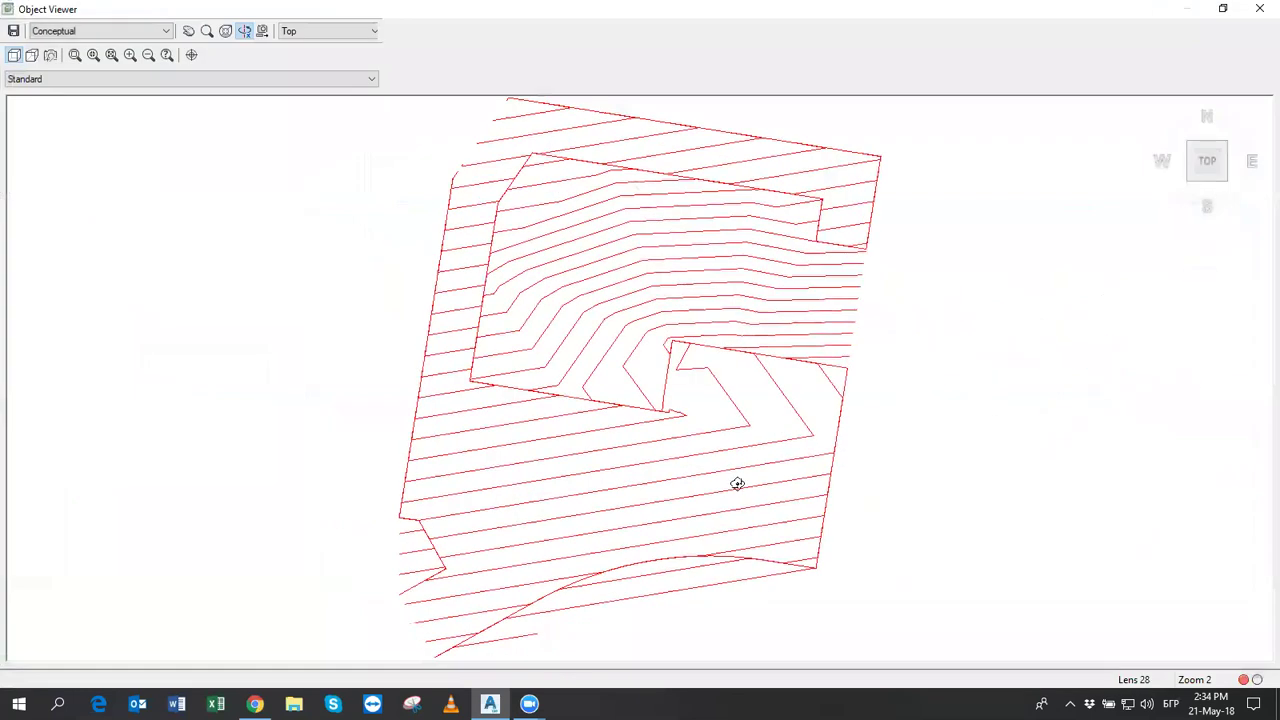
# Orbit the surface in 3D to check corner drainage, then close the viewer.
pyautogui.moveTo(737, 483); pyautogui.dragTo(803, 334)
pyautogui.moveTo(697, 449); pyautogui.dragTo(694, 386)
pyautogui.scroll(3, 694, 386)
pyautogui.scroll(1, 860, 441)
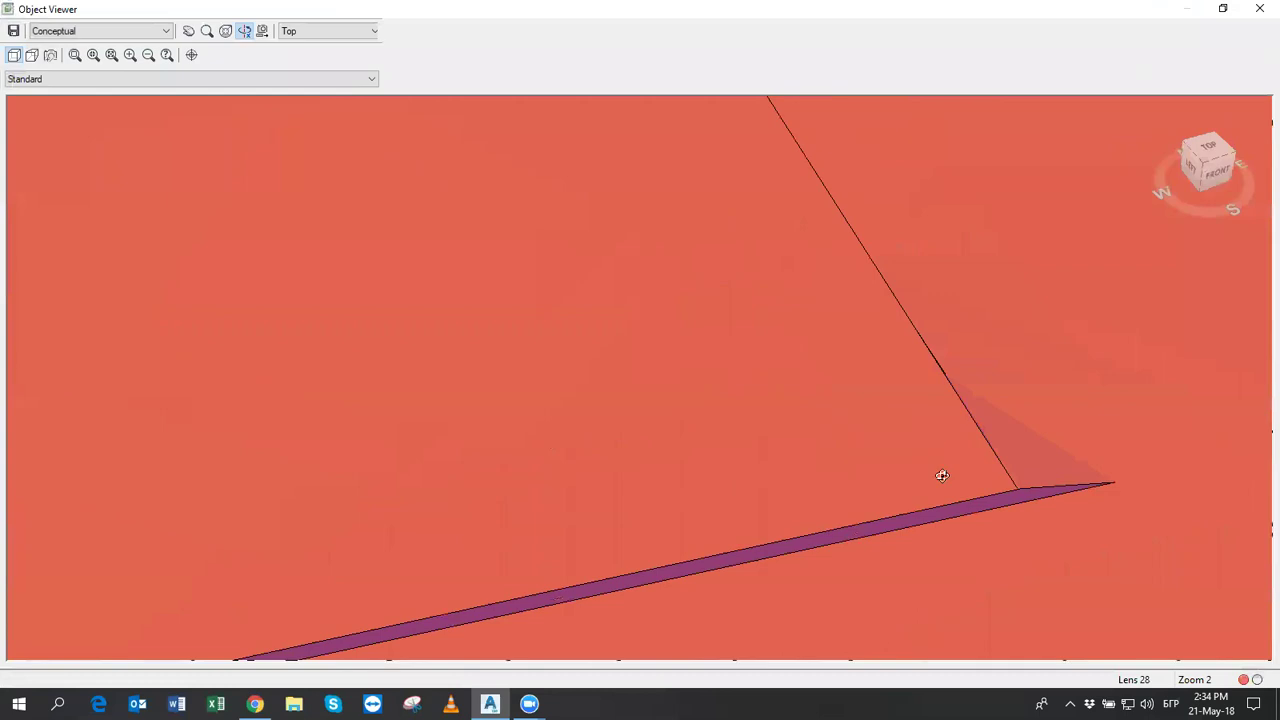
pyautogui.moveTo(1052, 493)
pyautogui.mouseDown()
pyautogui.moveTo(960, 517)
pyautogui.moveTo(880, 508)
pyautogui.moveTo(860, 491)
pyautogui.mouseUp()
pyautogui.press('Escape')
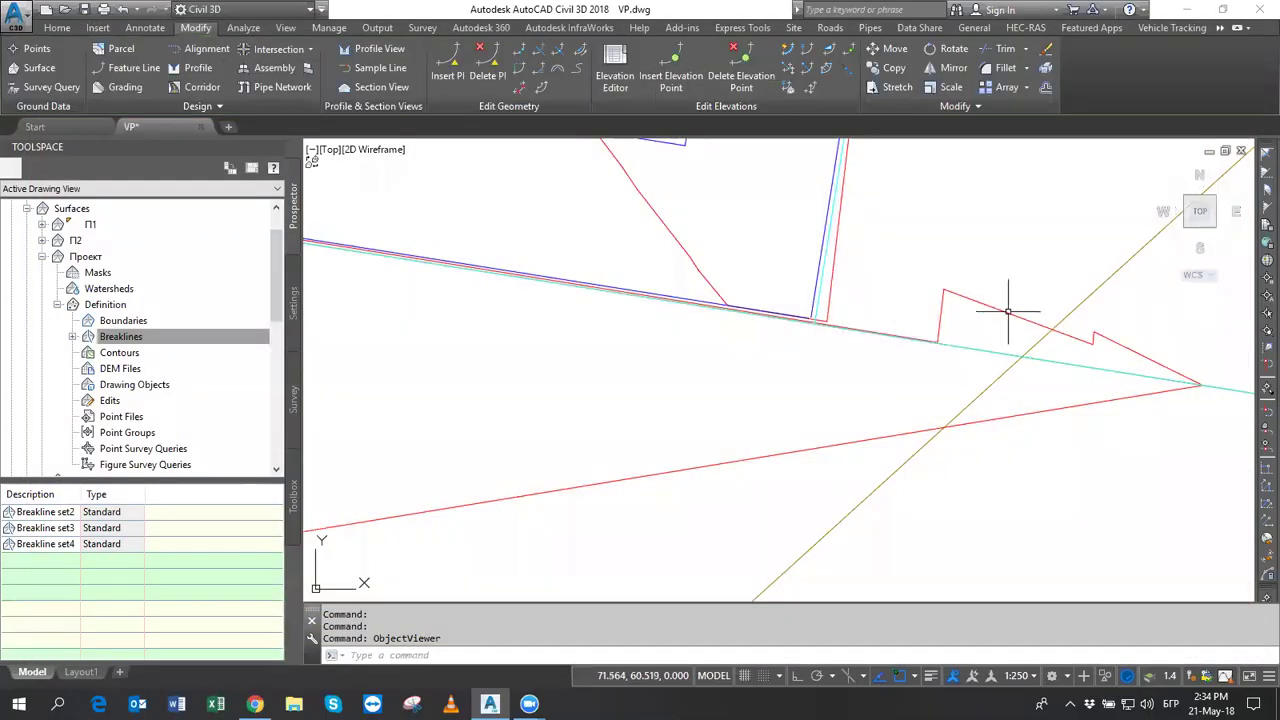
# Select the vertical feature line at the building corner.
pyautogui.scroll(-1, 1014, 314)
pyautogui.scroll(-2, 825, 372)
pyautogui.scroll(1, 825, 372)
pyautogui.scroll(1, 737, 386)
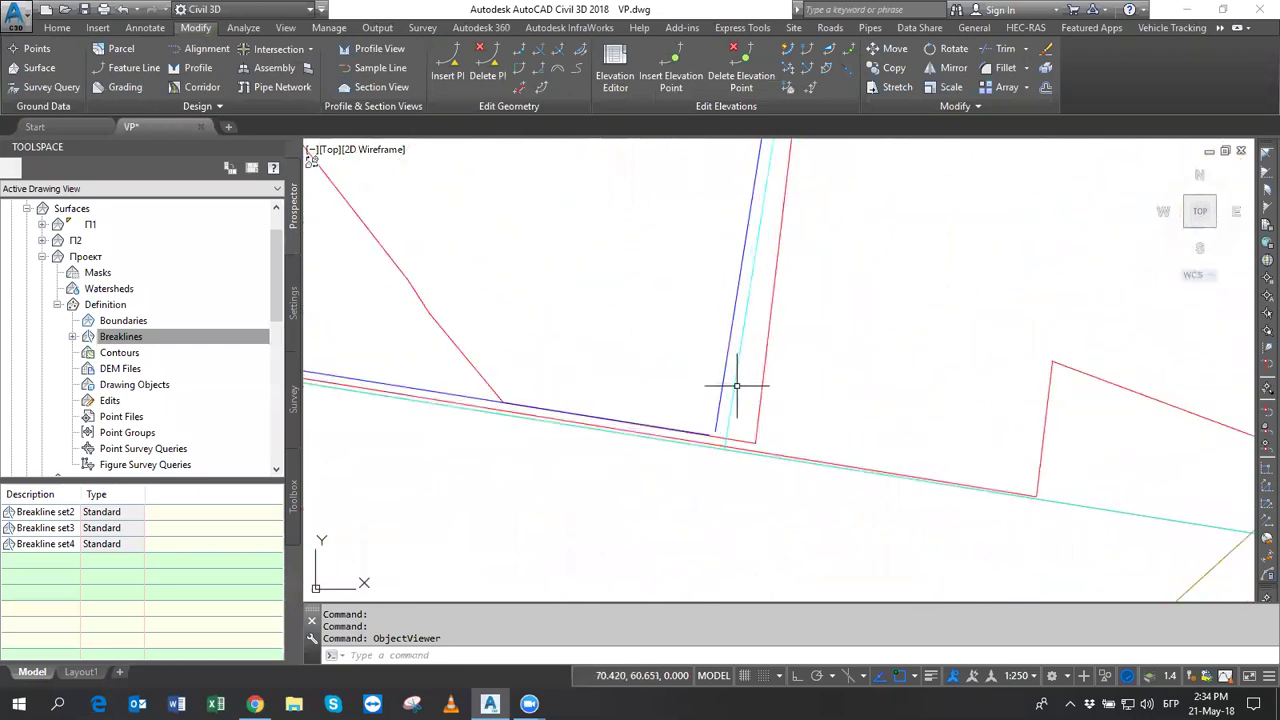
pyautogui.click(735, 385)
pyautogui.scroll(-1, 747, 343)
# Set the vertical feature line's elevations from surface П2.
pyautogui.scroll(-1, 746, 346)
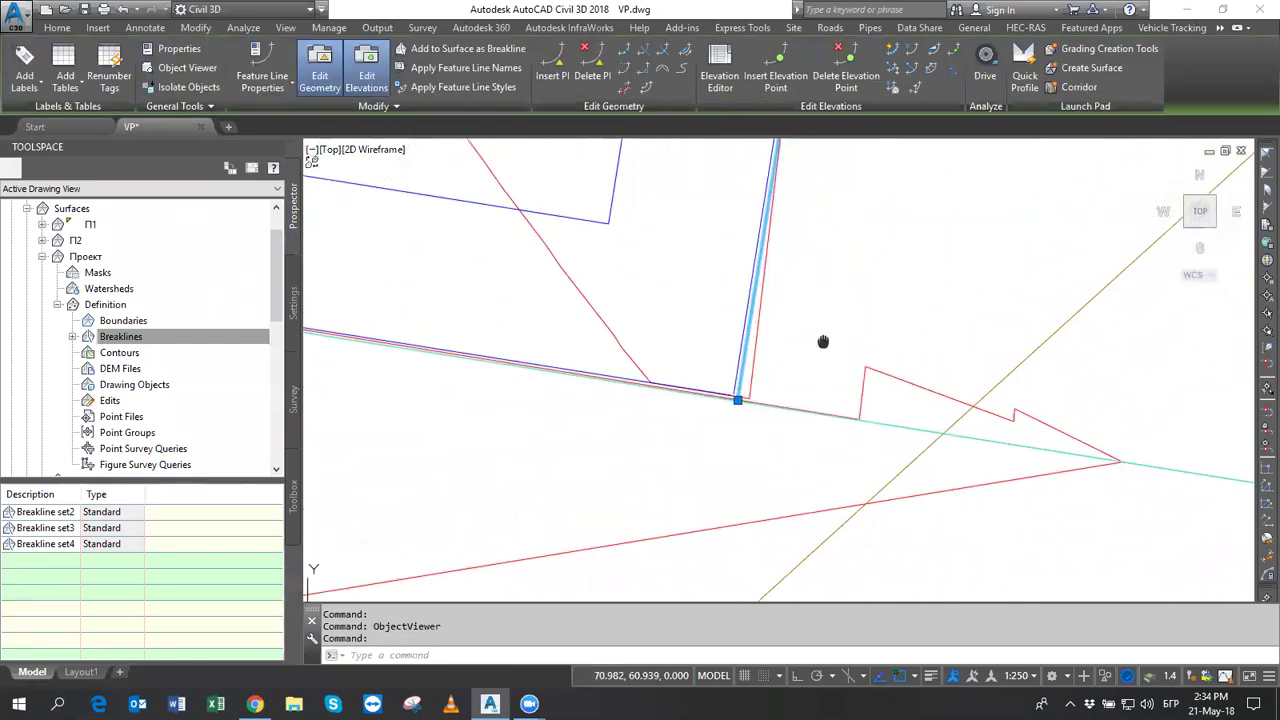
pyautogui.scroll(-1, 799, 359)
pyautogui.click(893, 89)
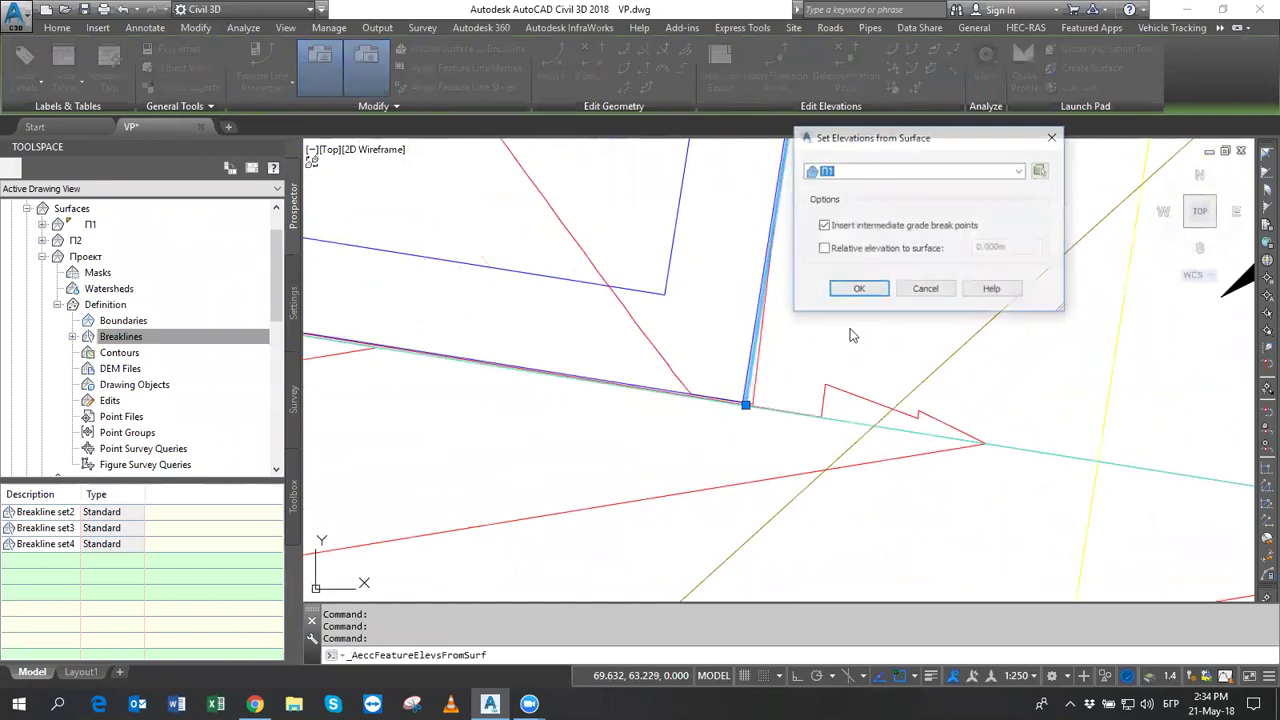
pyautogui.click(868, 178)
pyautogui.click(843, 200)
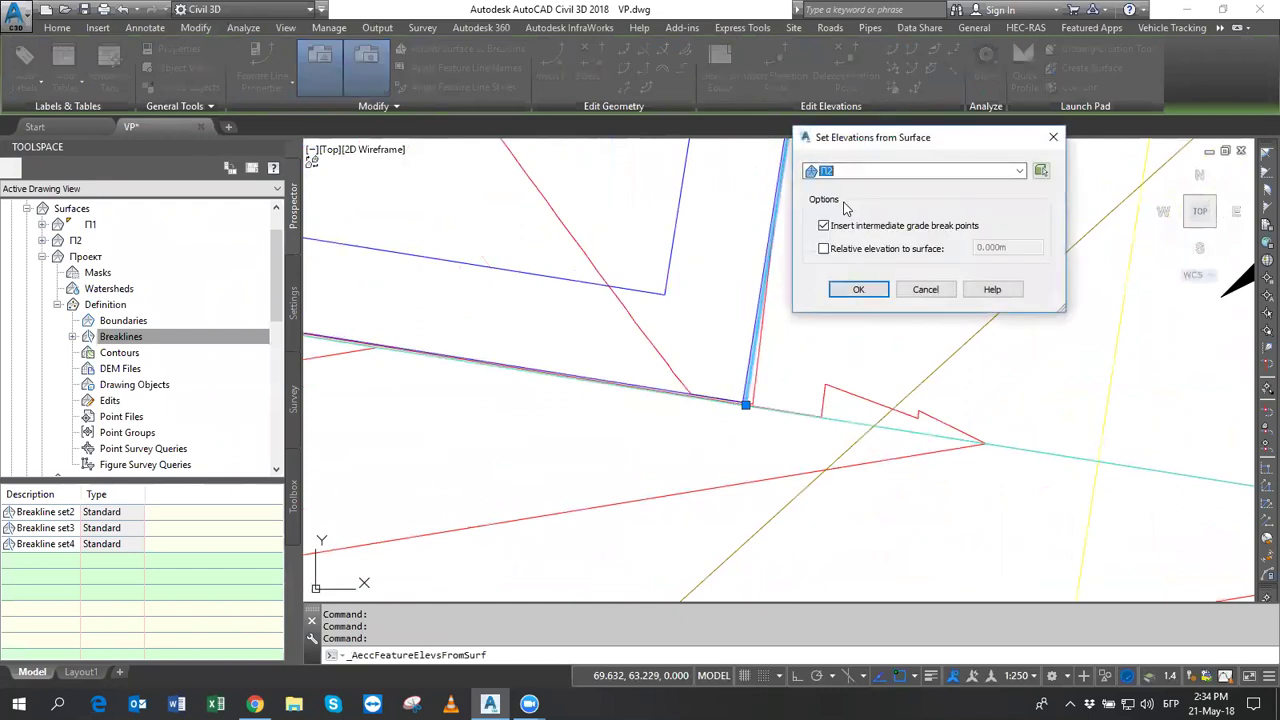
pyautogui.click(855, 257)
pyautogui.press('Return')
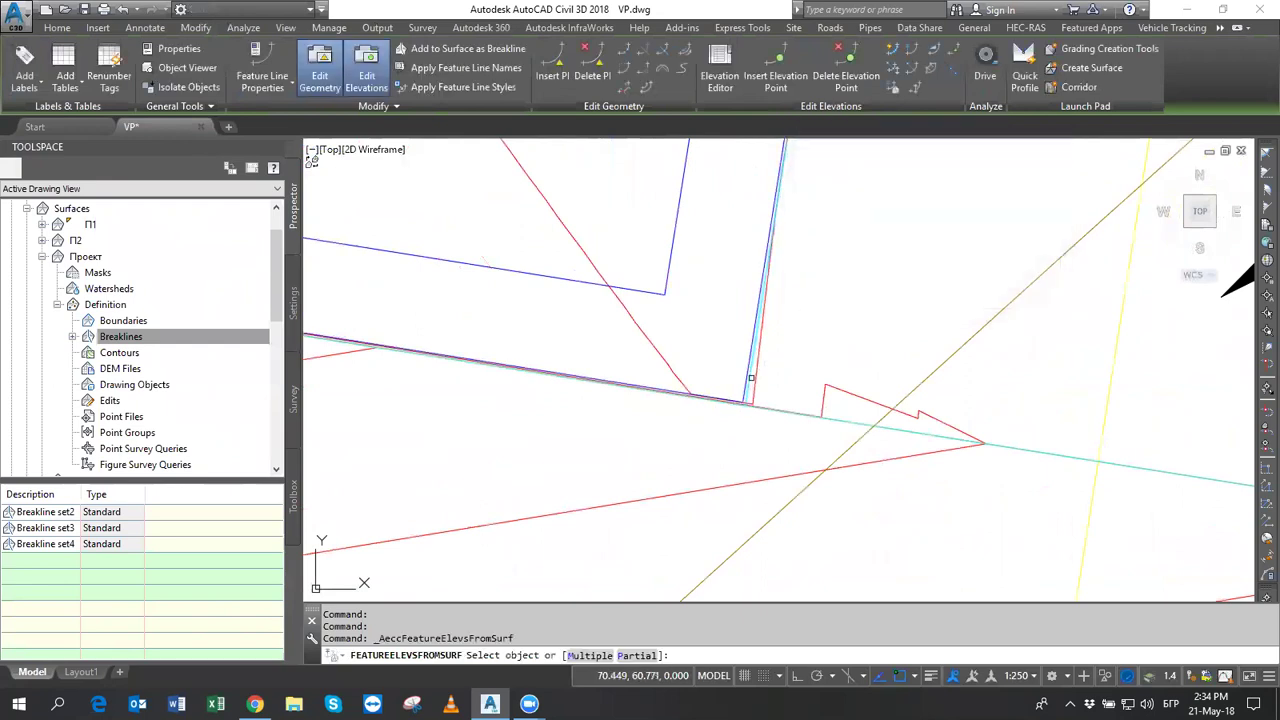
pyautogui.click(751, 377)
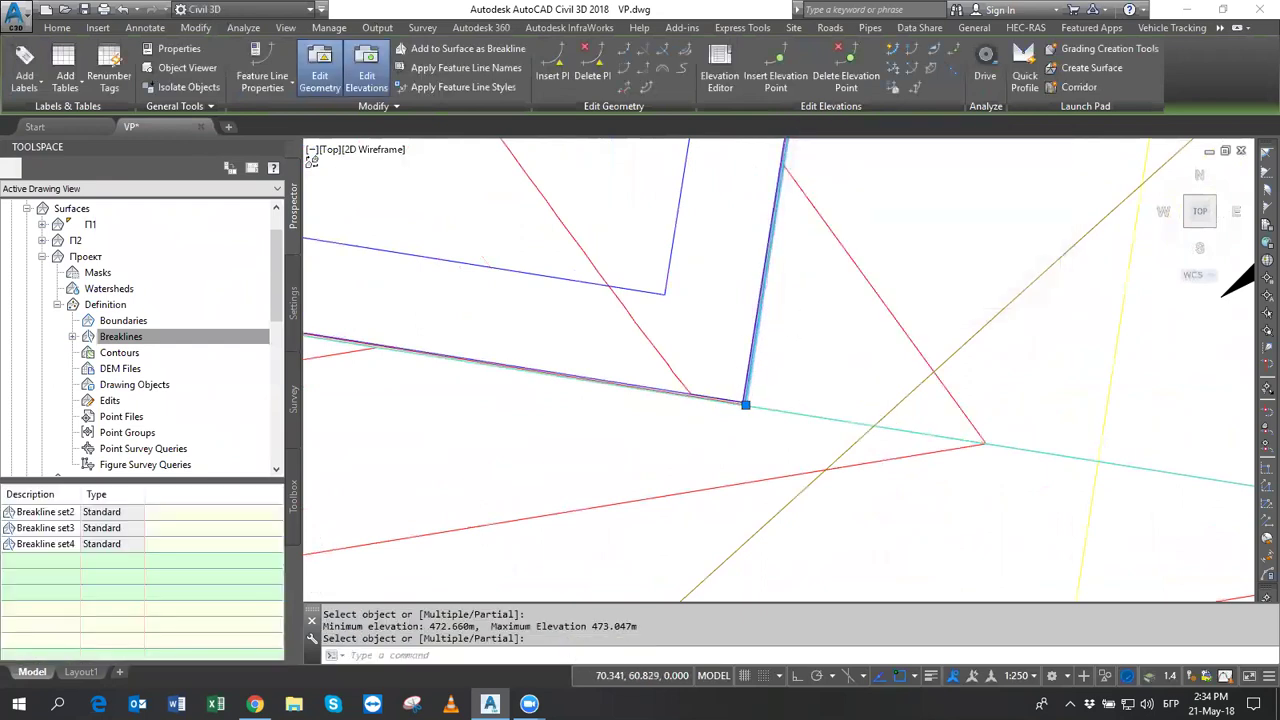
pyautogui.press('Escape')
# Open the Проект surface in Object Viewer and orbit to a tilted 3D view.
pyautogui.scroll(4, 754, 383)
pyautogui.press('Escape')
pyautogui.scroll(-3, 820, 390)
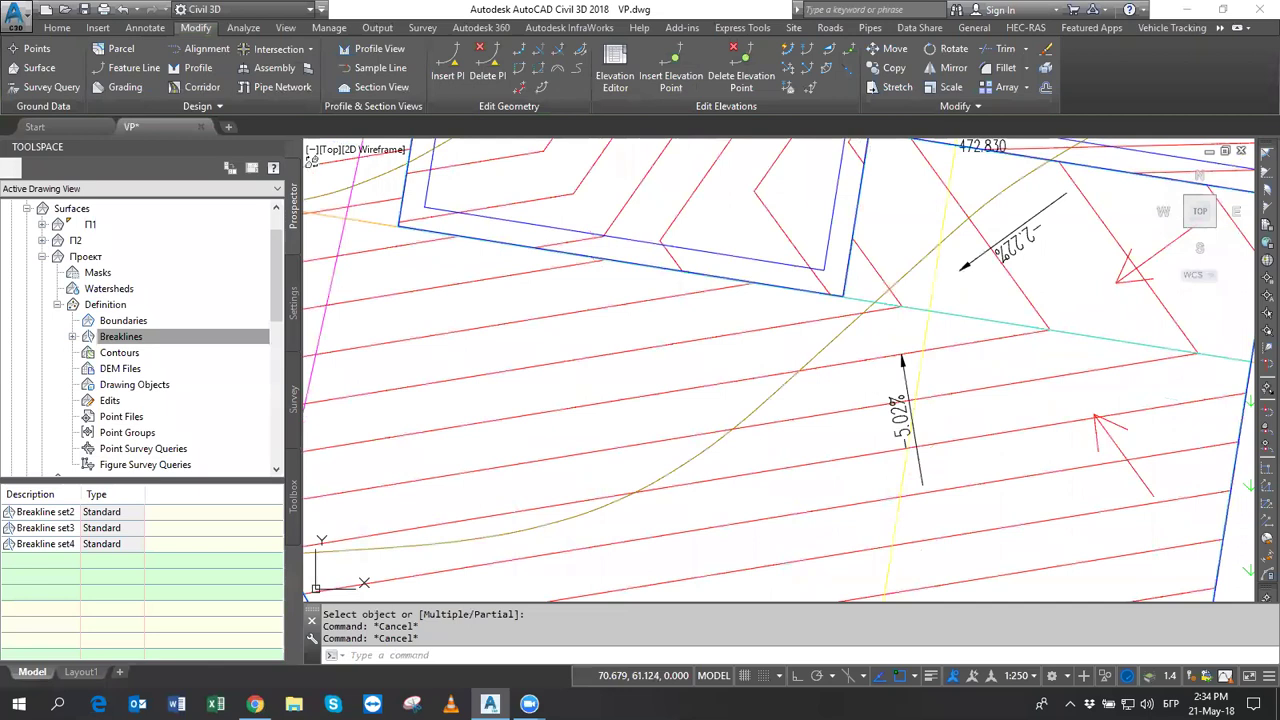
pyautogui.click(849, 352)
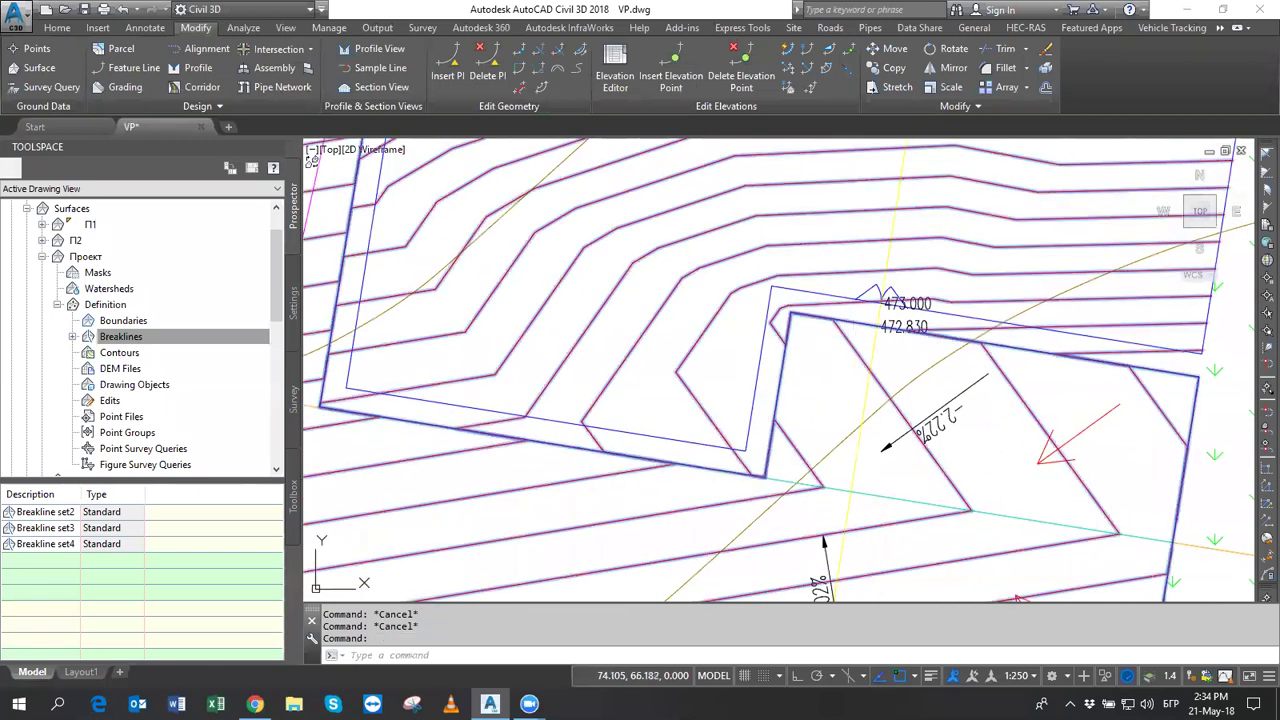
pyautogui.rightClick(867, 362)
pyautogui.click(935, 582)
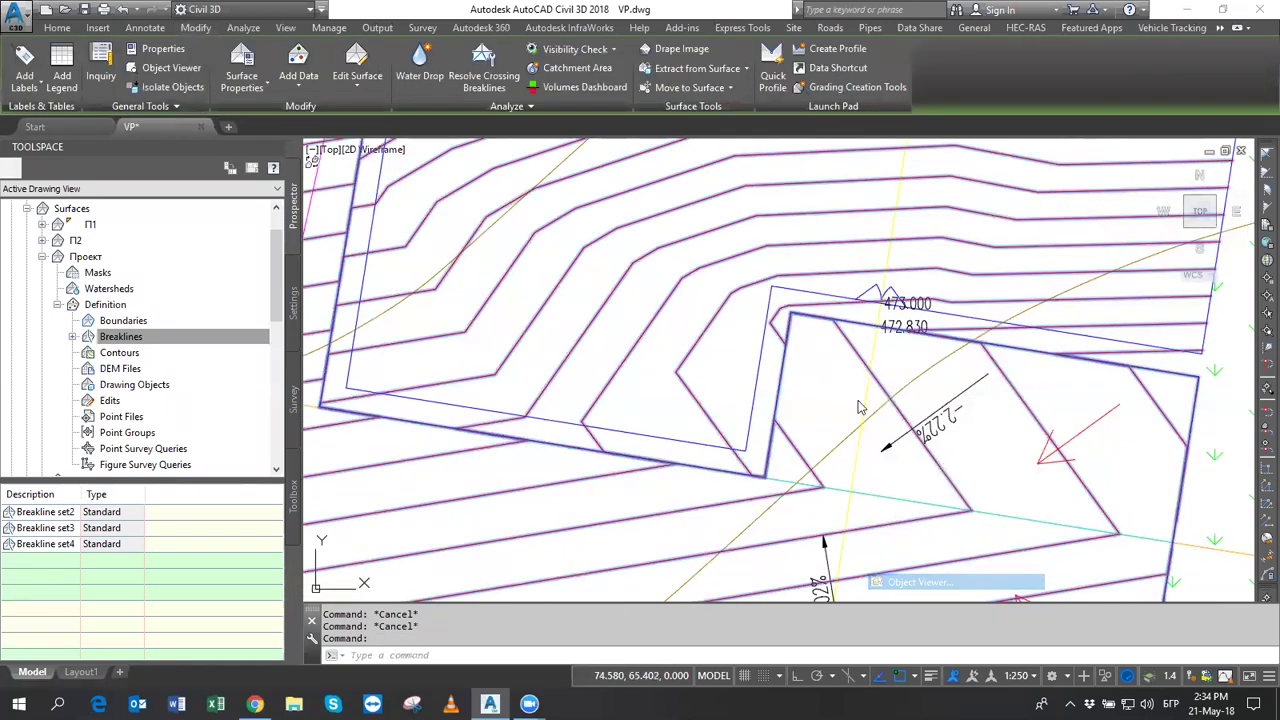
pyautogui.scroll(2, 737, 357)
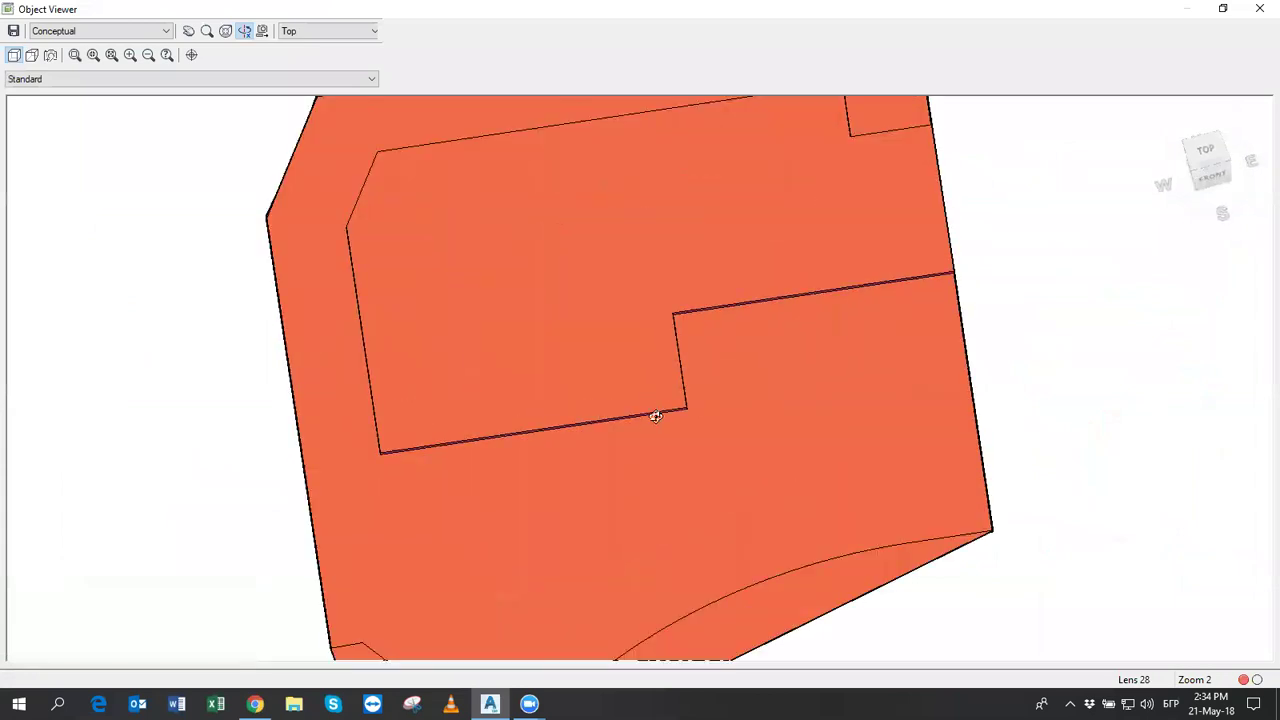
pyautogui.scroll(2, 654, 417)
pyautogui.scroll(2, 717, 446)
pyautogui.moveTo(611, 484)
pyautogui.mouseDown()
pyautogui.moveTo(536, 369)
pyautogui.moveTo(620, 394)
pyautogui.moveTo(729, 397)
pyautogui.moveTo(726, 383)
pyautogui.moveTo(623, 374)
pyautogui.moveTo(683, 403)
pyautogui.moveTo(580, 454)
pyautogui.moveTo(557, 446)
pyautogui.mouseUp()
pyautogui.scroll(-5, 672, 415)
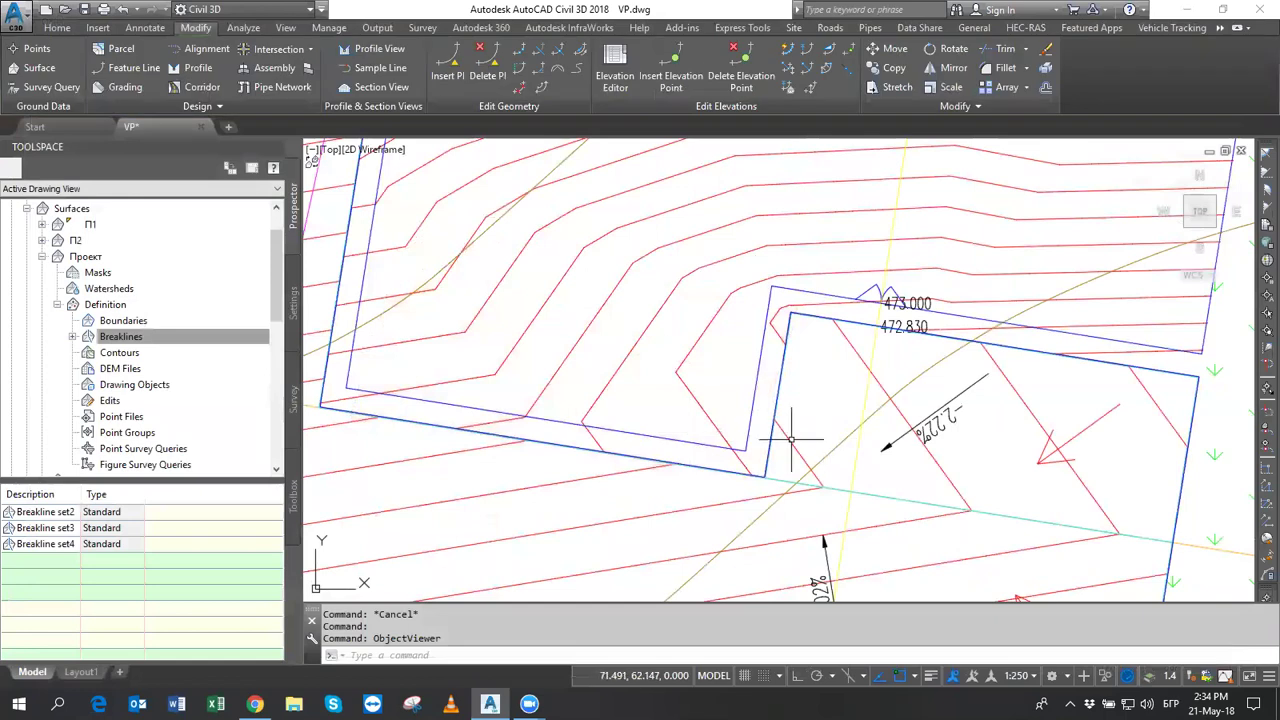
# Select П1 and П2 in Toolspace and collapse the Проект surface tree.
pyautogui.click(86, 226)
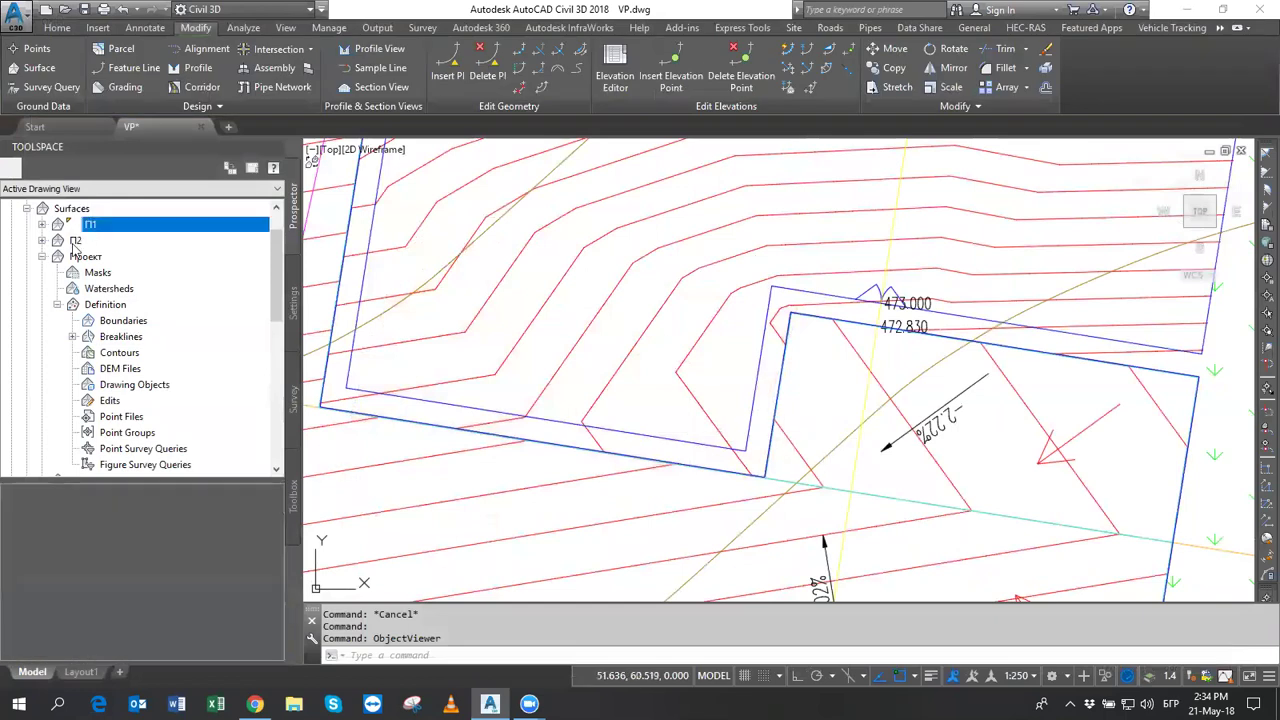
pyautogui.click(72, 242)
pyautogui.click(42, 257)
# Zoom to the notch and select the building-pad feature line outline to inspect it.
pyautogui.scroll(-2, 790, 448)
pyautogui.scroll(-1, 790, 448)
pyautogui.scroll(-2, 790, 448)
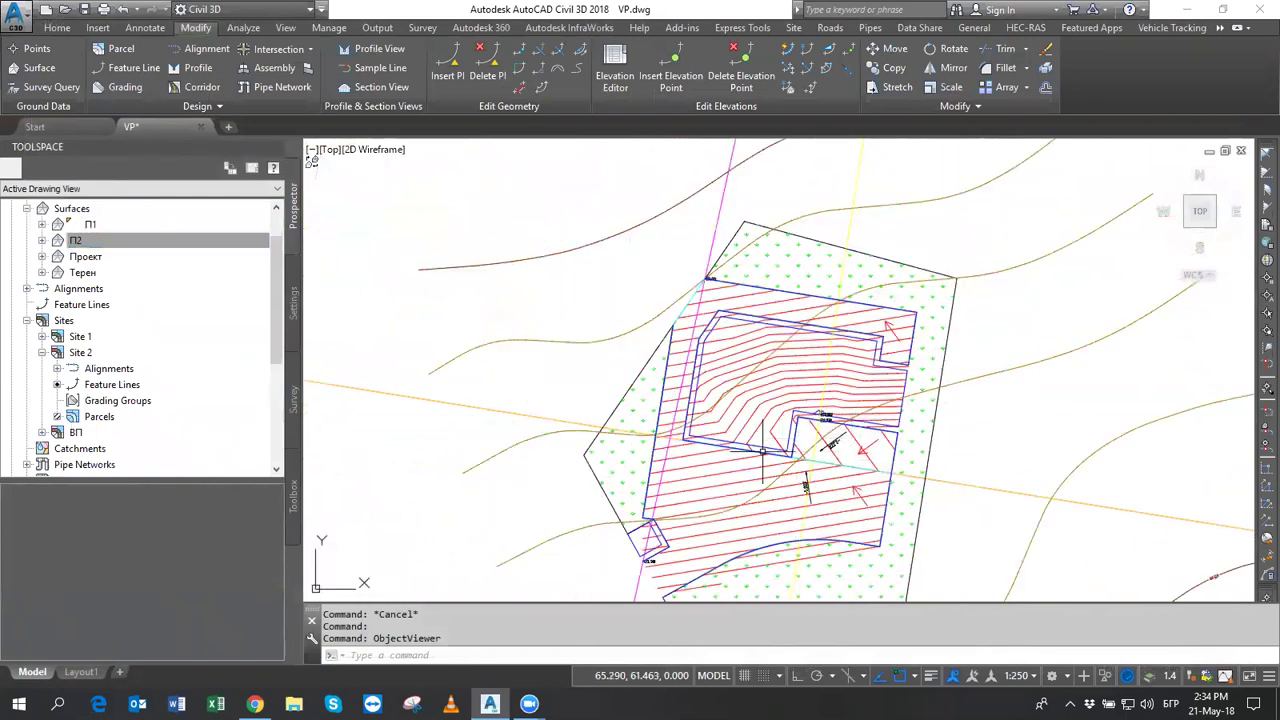
pyautogui.scroll(2, 806, 461)
pyautogui.scroll(2, 763, 405)
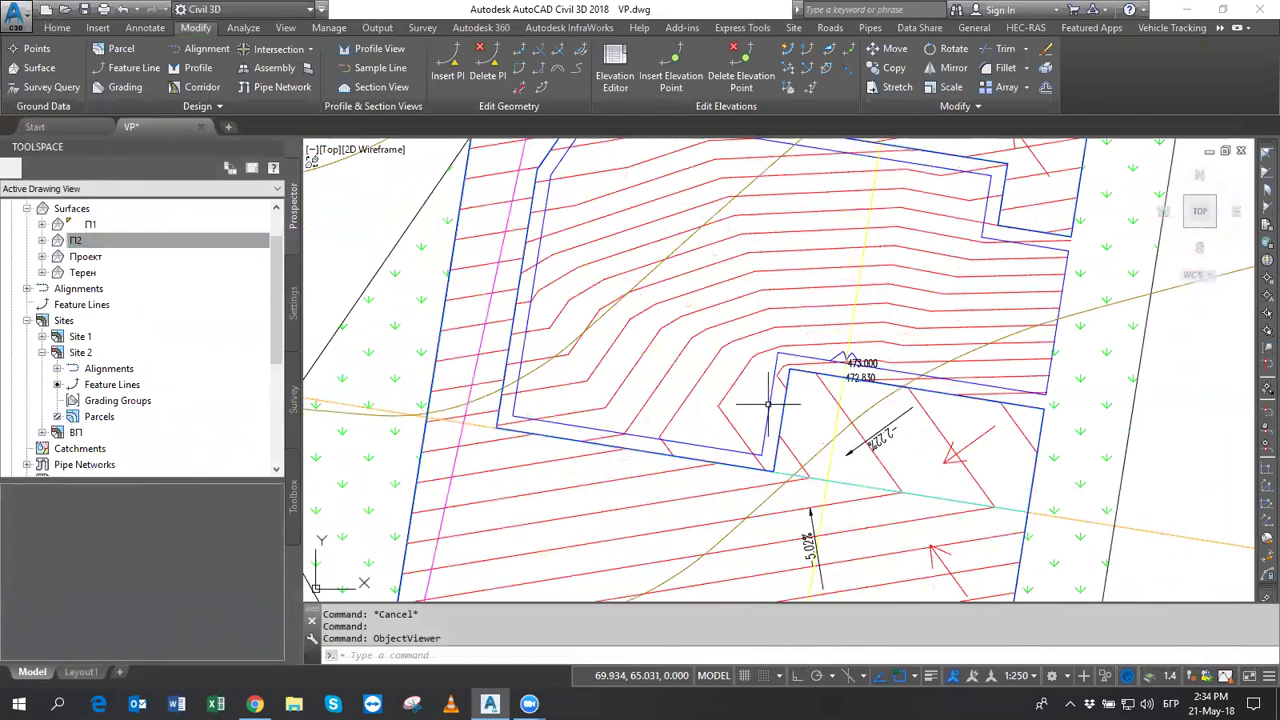
pyautogui.click(768, 405)
pyautogui.moveTo(995, 488); pyautogui.dragTo(982, 493, button='middle')
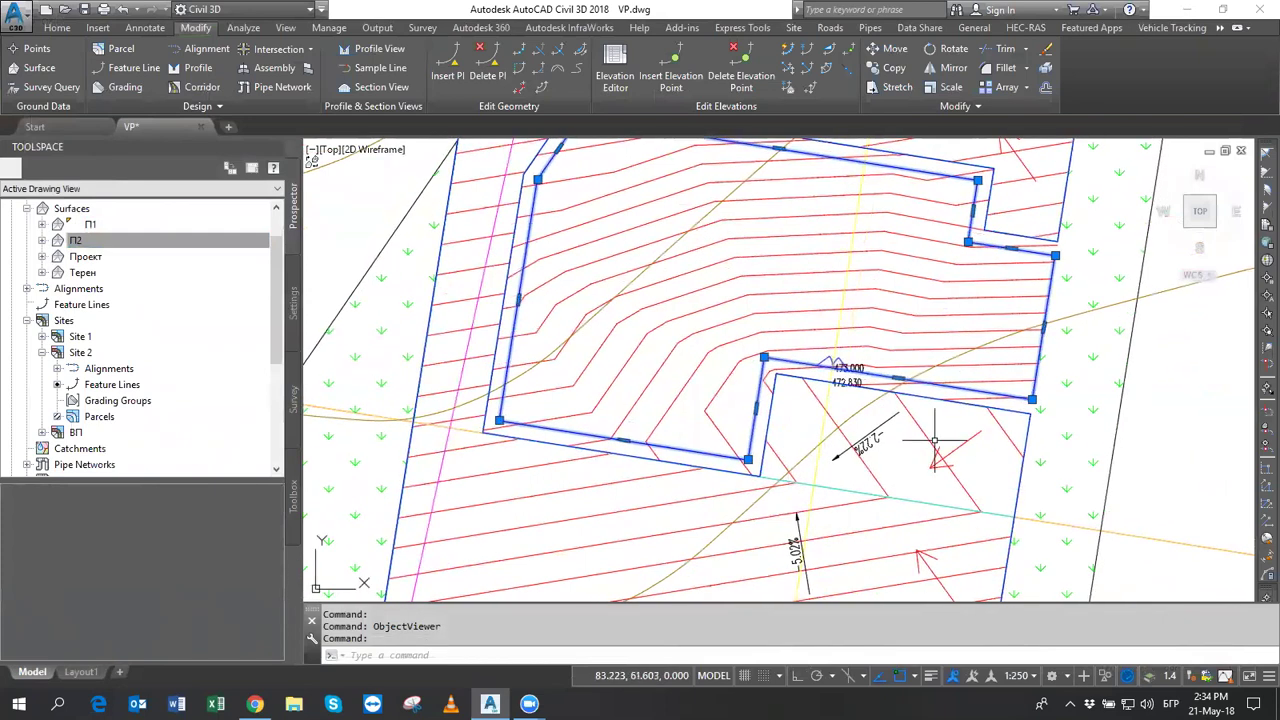
pyautogui.scroll(5, 846, 363)
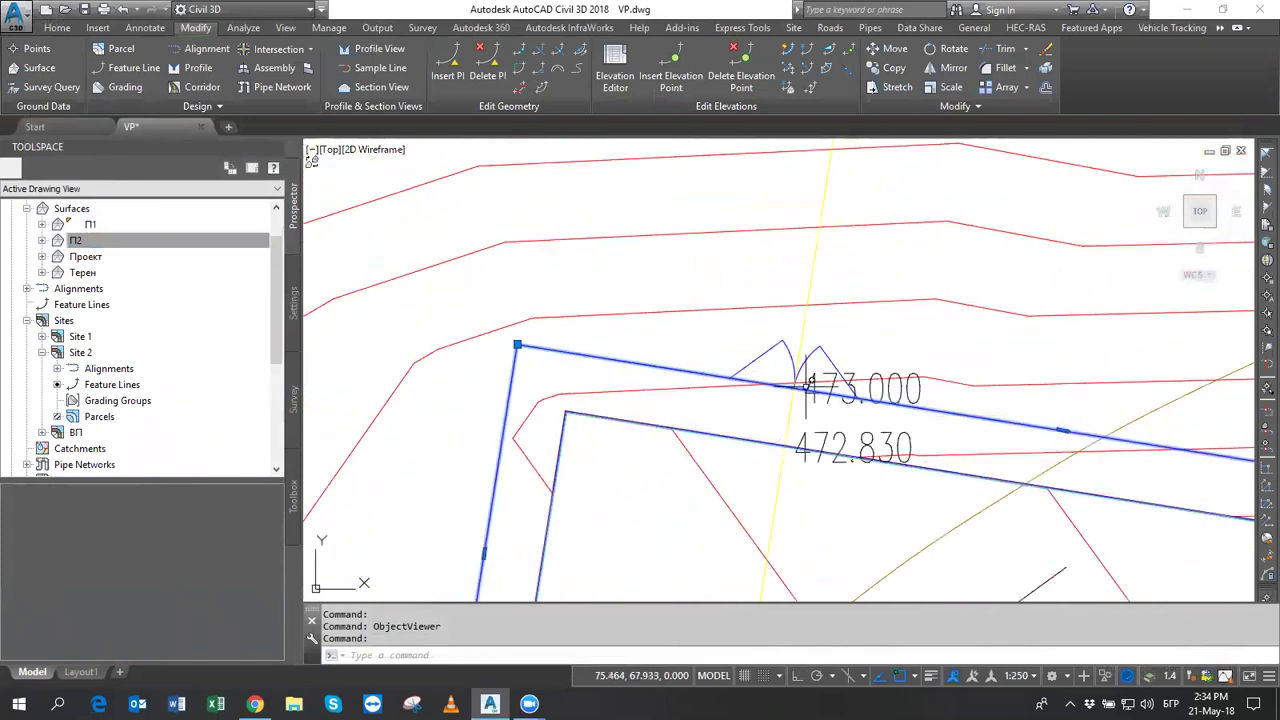
pyautogui.scroll(-2, 828, 390)
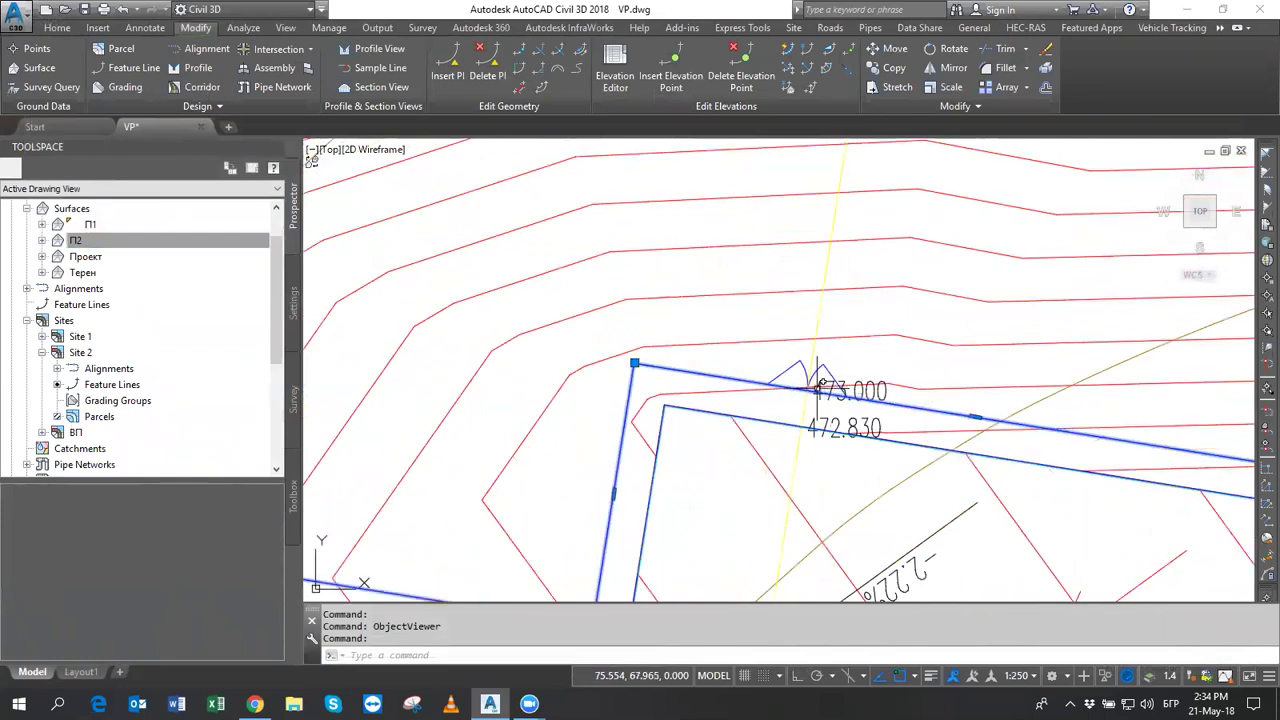
pyautogui.scroll(-1, 846, 385)
pyautogui.scroll(-3, 831, 397)
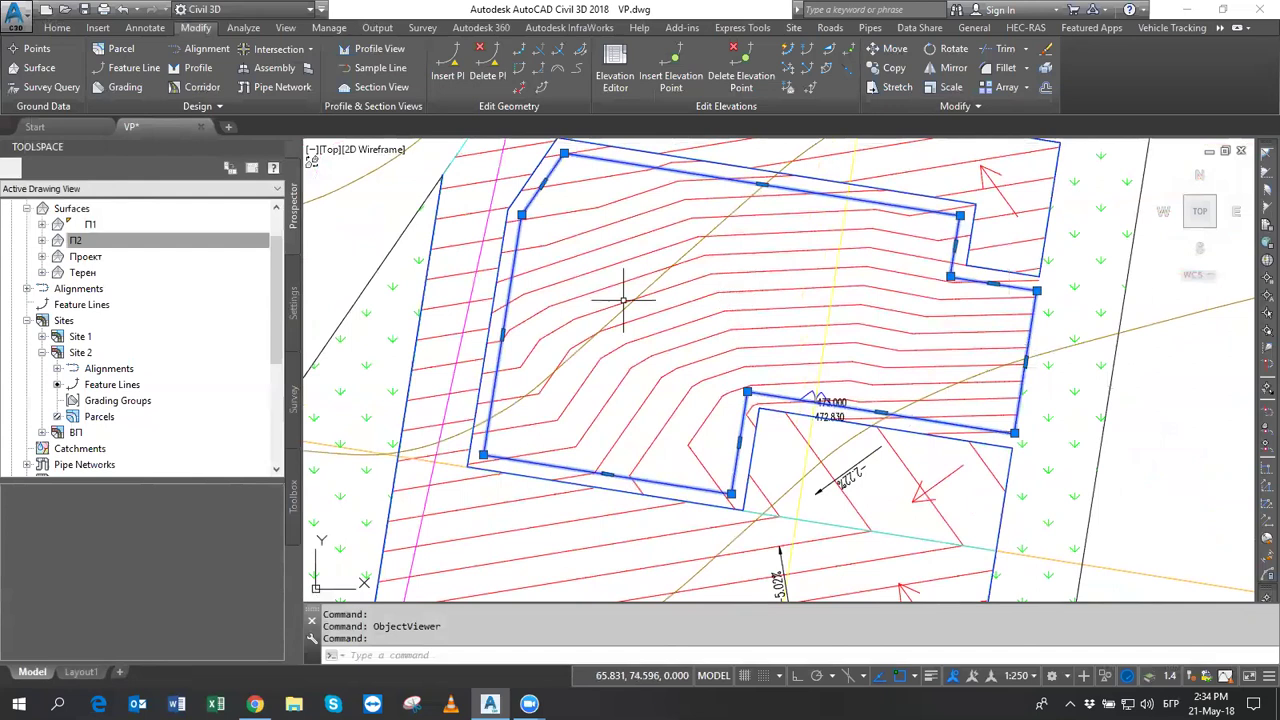
# Convert the outline into a Син-style feature line at a fixed 473.000 m elevation.
pyautogui.click(60, 28)
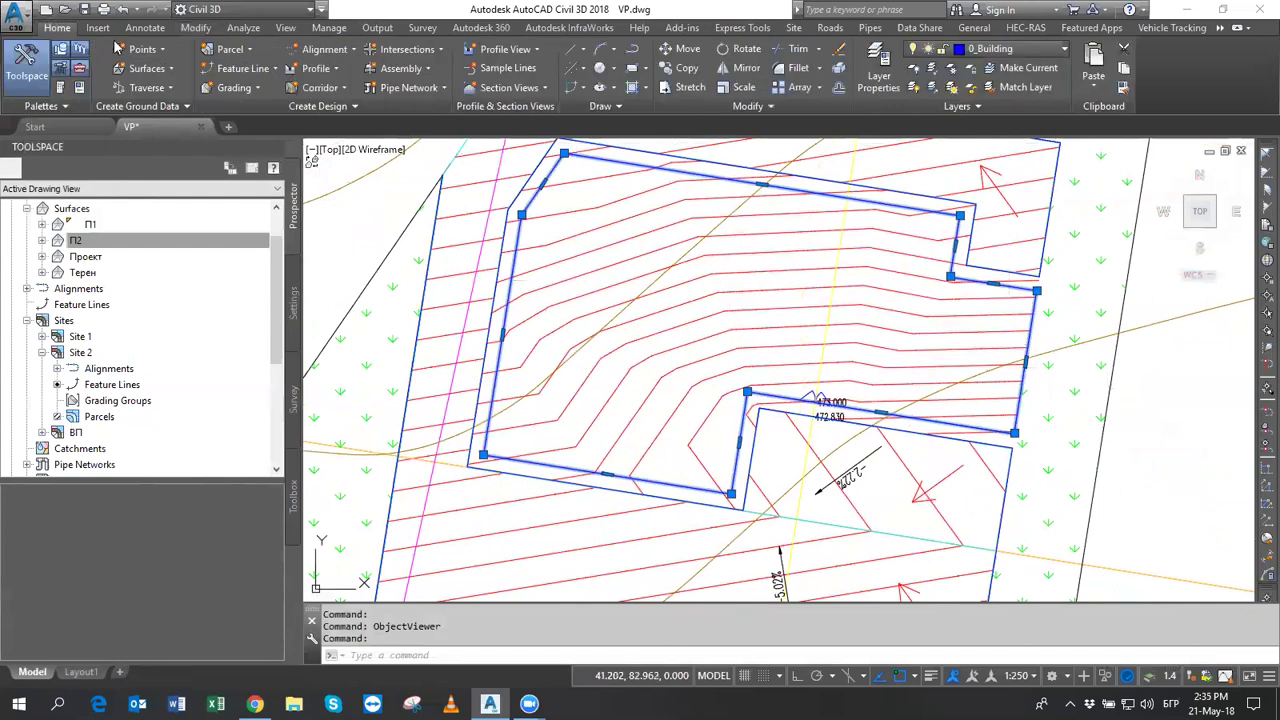
pyautogui.click(236, 70)
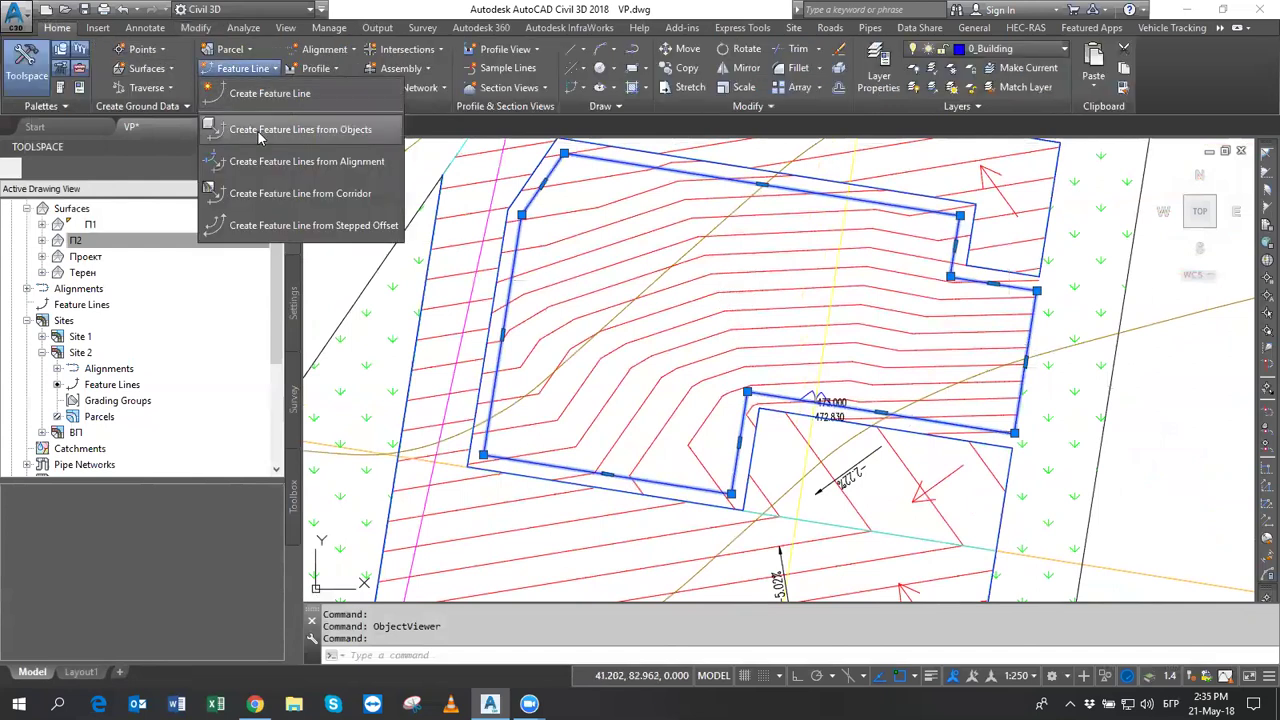
pyautogui.click(262, 130)
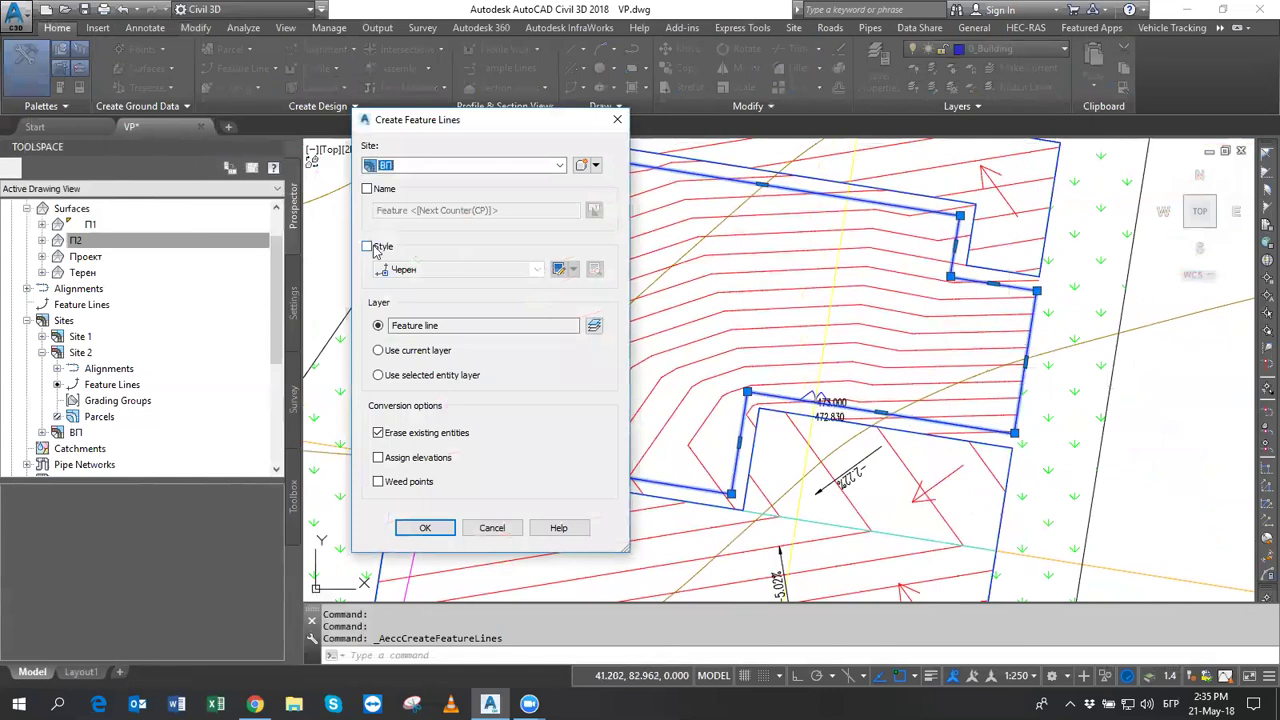
pyautogui.click(367, 246)
pyautogui.click(440, 269)
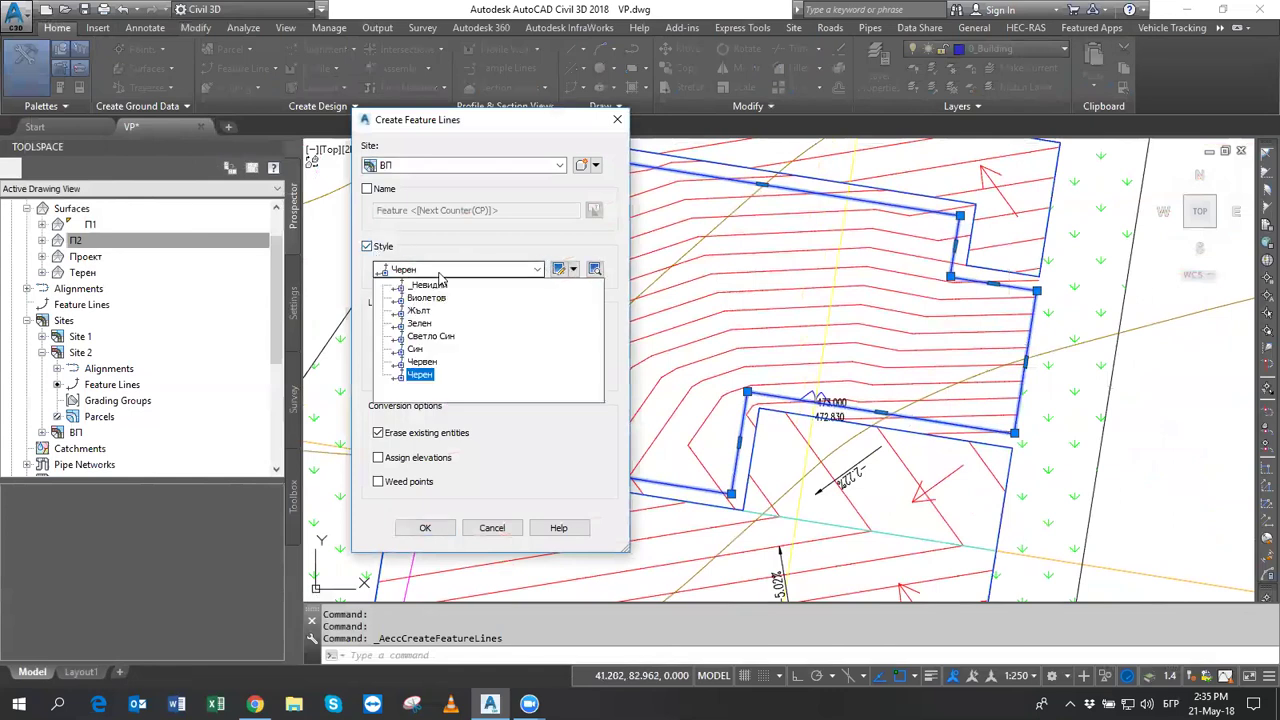
pyautogui.click(418, 350)
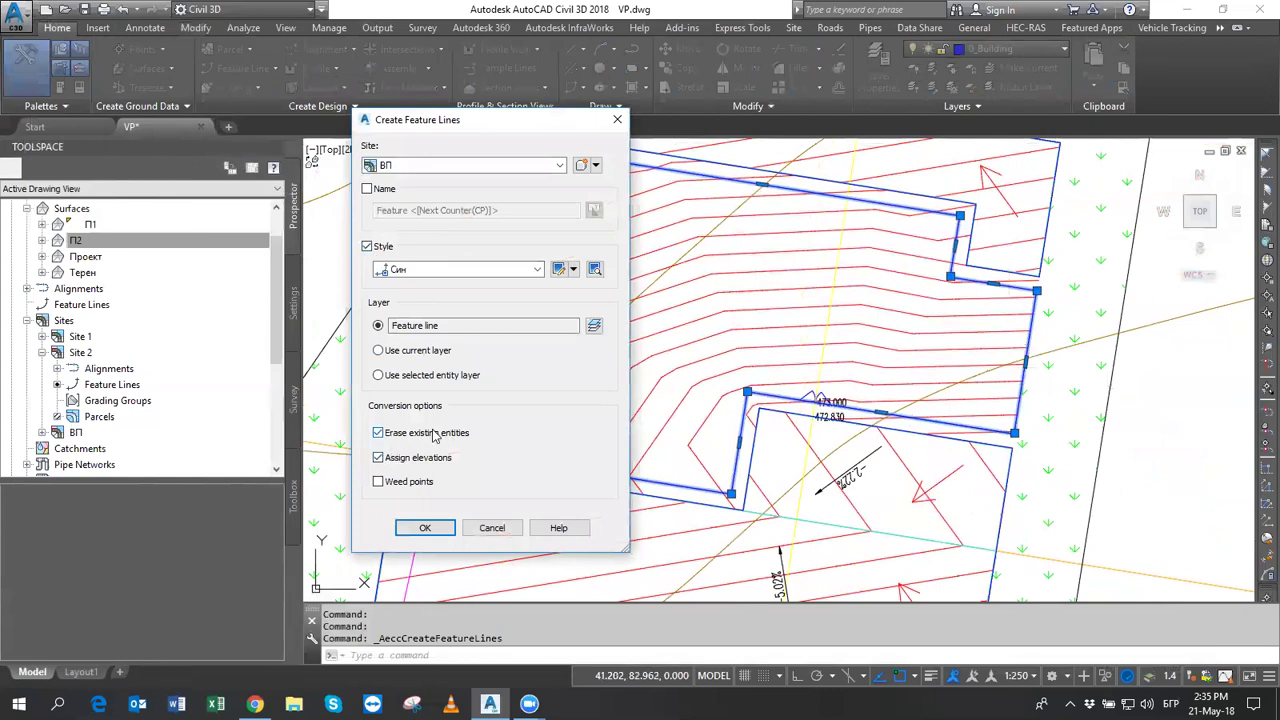
pyautogui.click(425, 527)
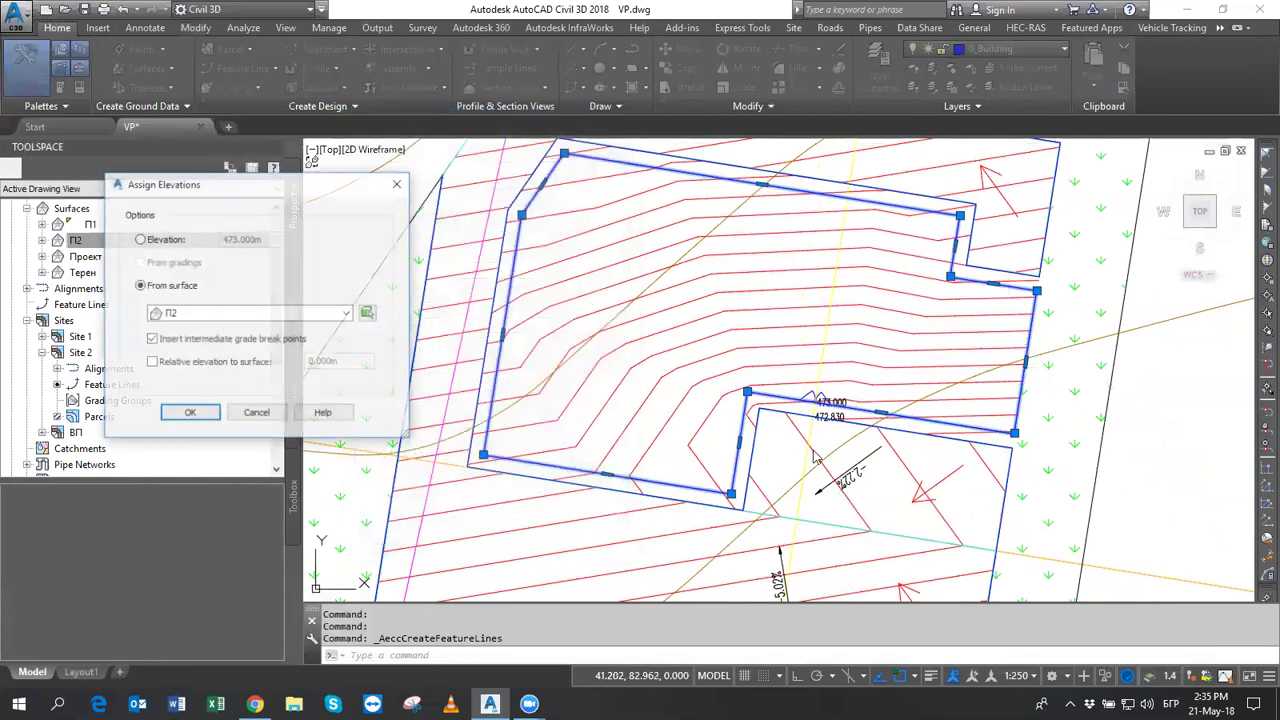
pyautogui.click(152, 244)
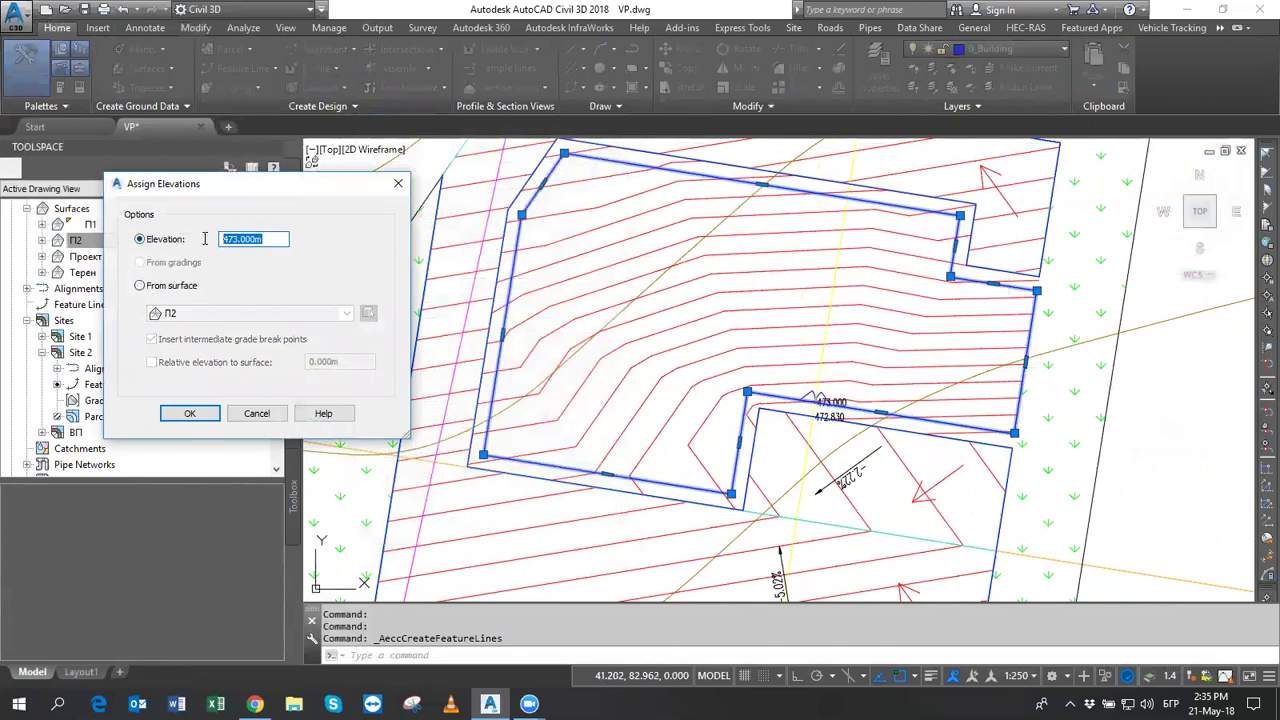
pyautogui.click(191, 414)
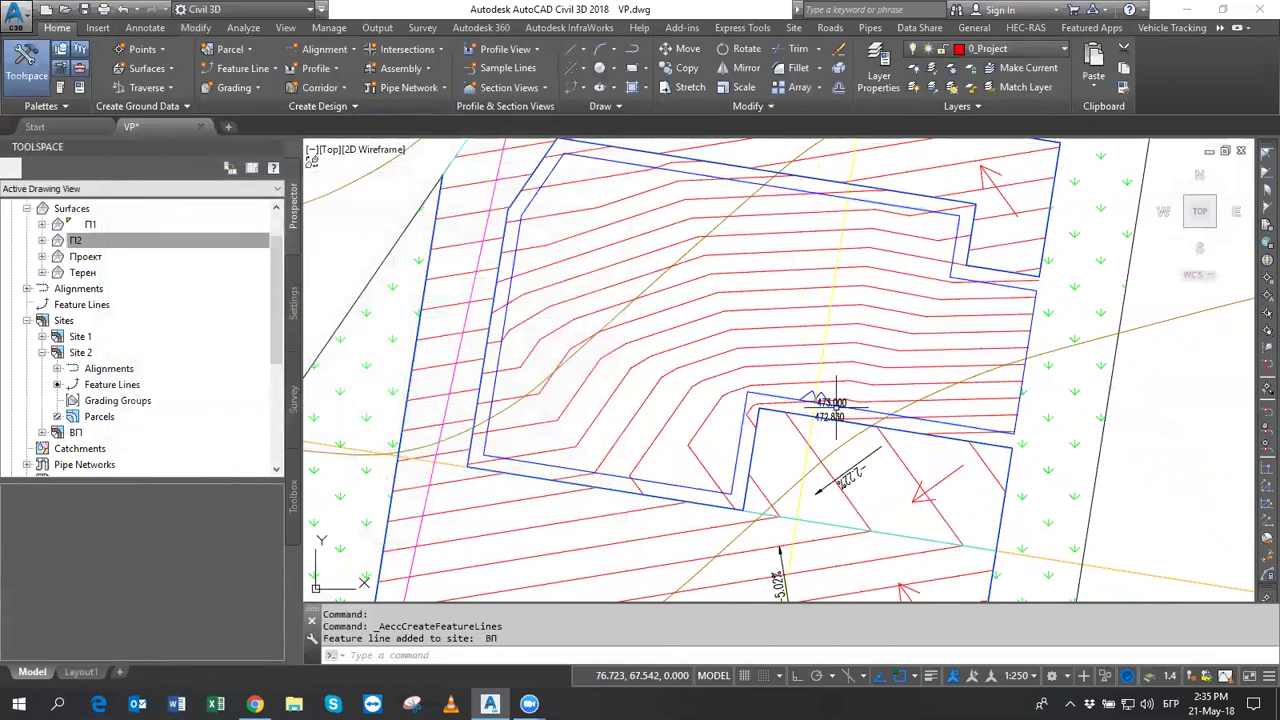
# Add the new feature line to Проект as Breakline set5.
pyautogui.click(776, 397)
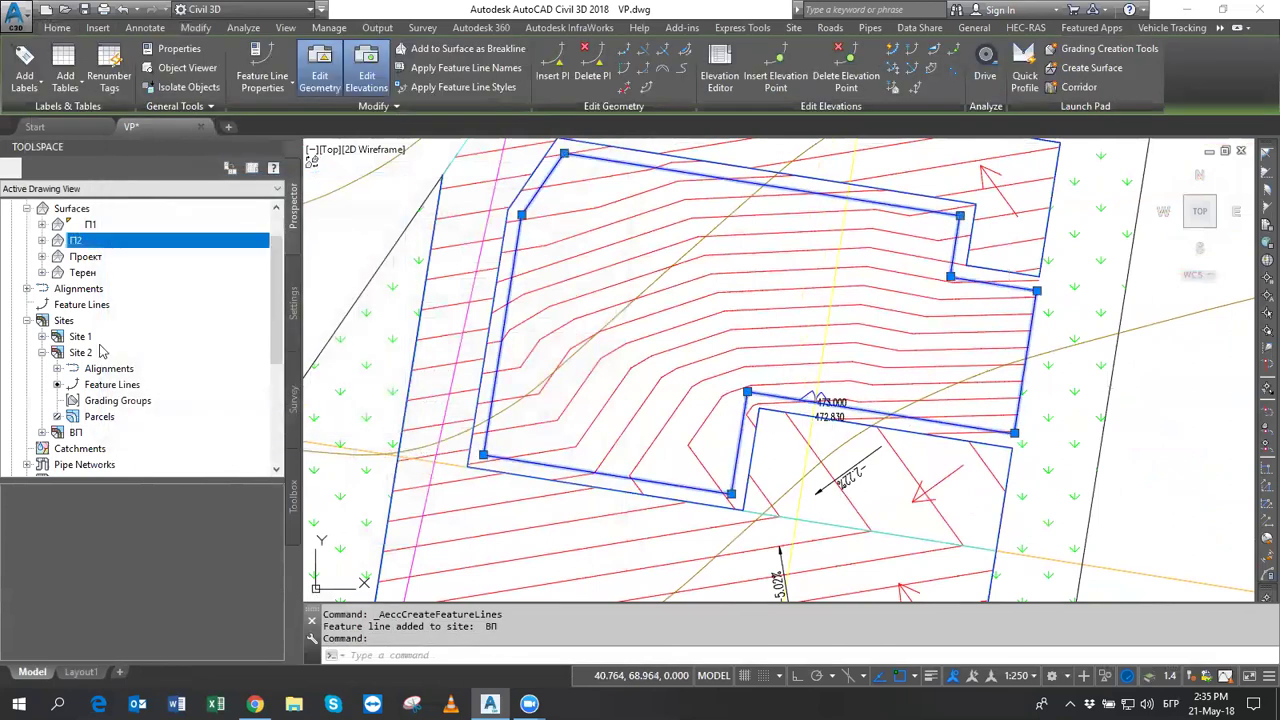
pyautogui.click(43, 257)
pyautogui.click(57, 305)
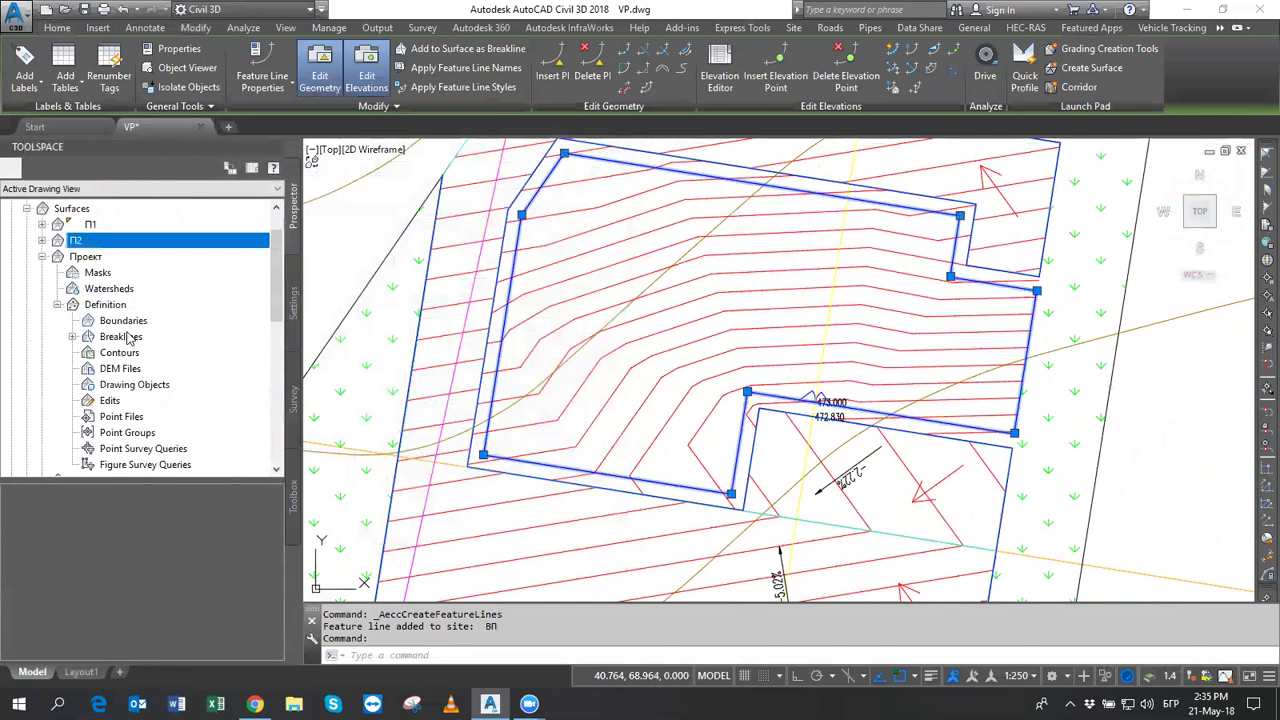
pyautogui.rightClick(120, 336)
pyautogui.click(165, 347)
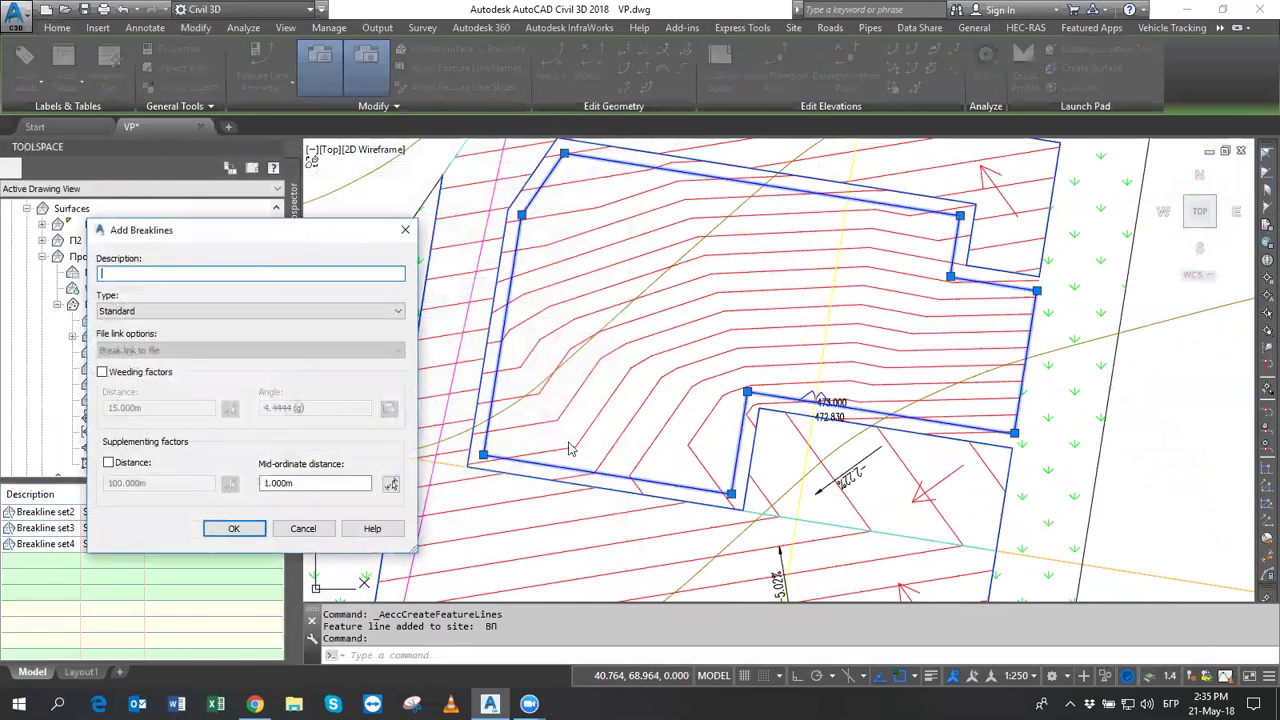
pyautogui.click(236, 529)
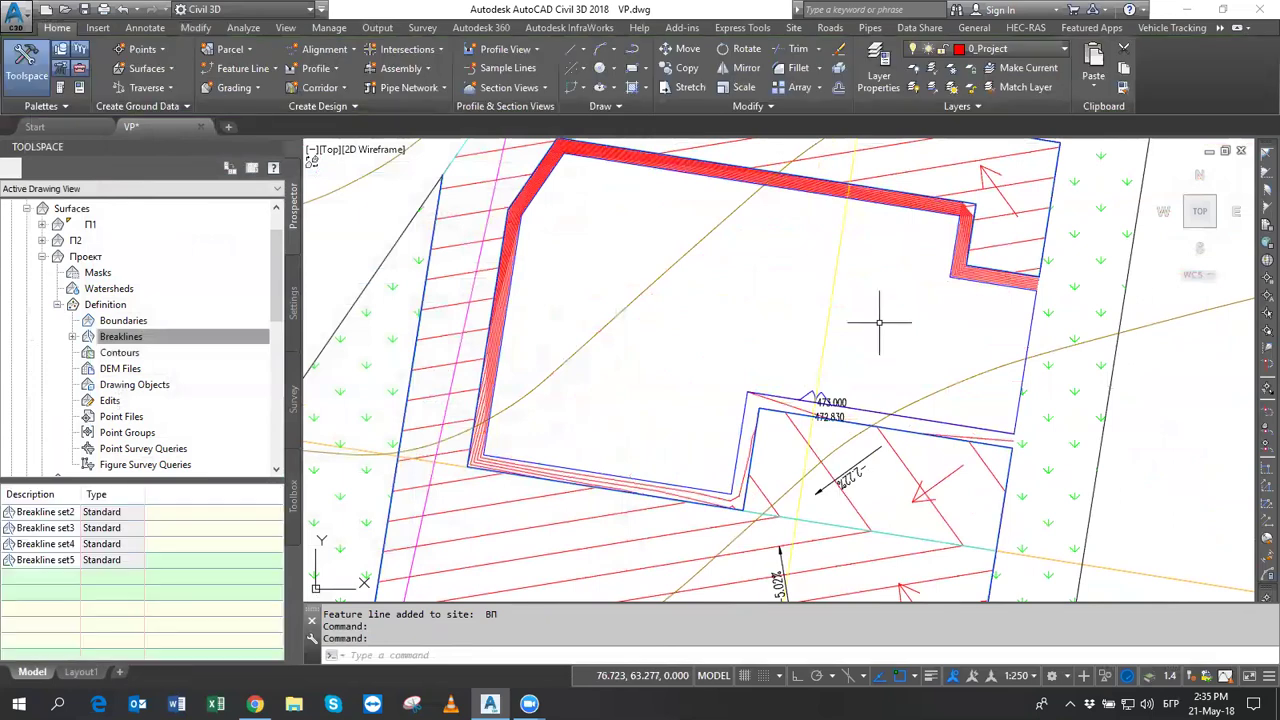
pyautogui.scroll(5, 945, 255)
pyautogui.scroll(-3, 945, 255)
pyautogui.scroll(-3, 945, 255)
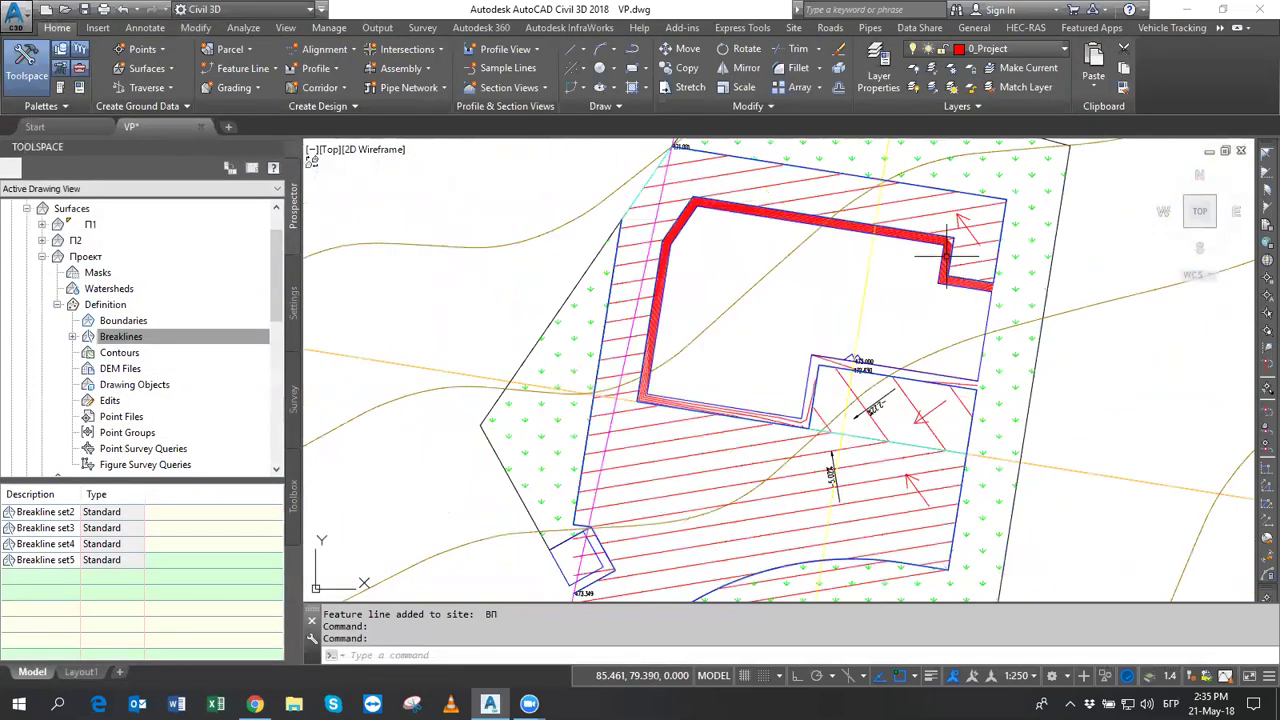
pyautogui.click(945, 255)
pyautogui.rightClick(904, 292)
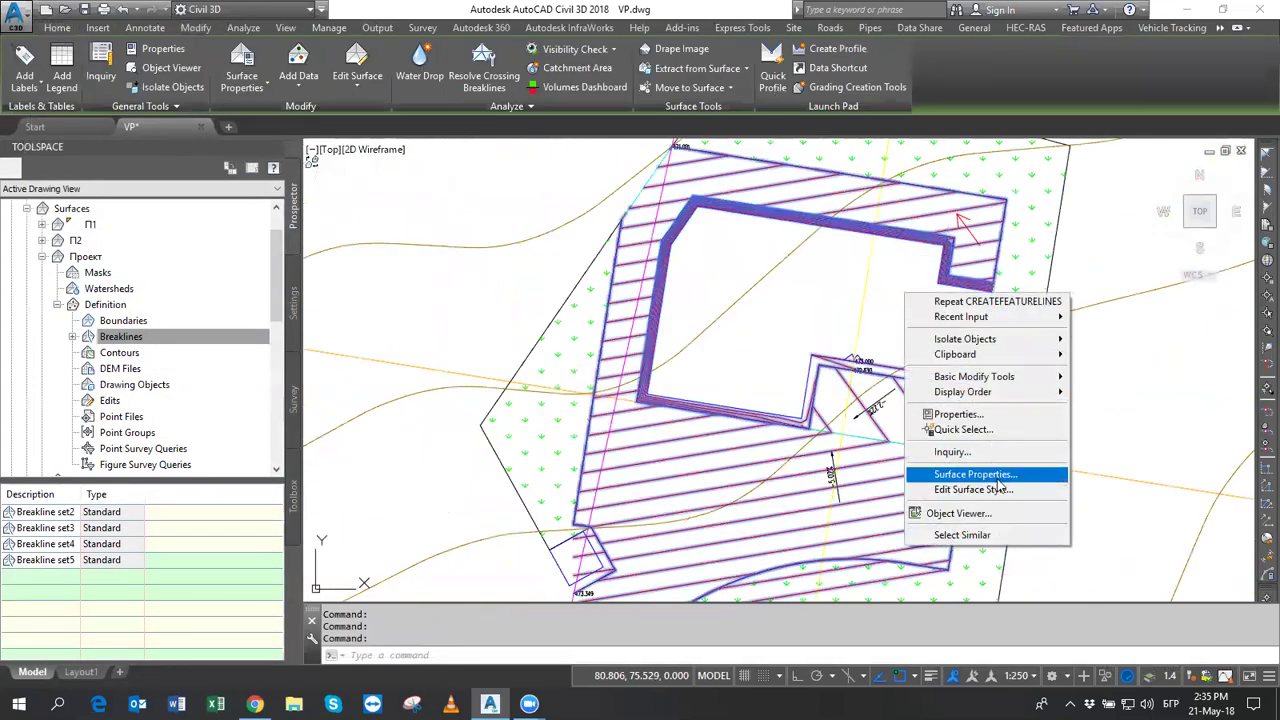
pyautogui.click(985, 512)
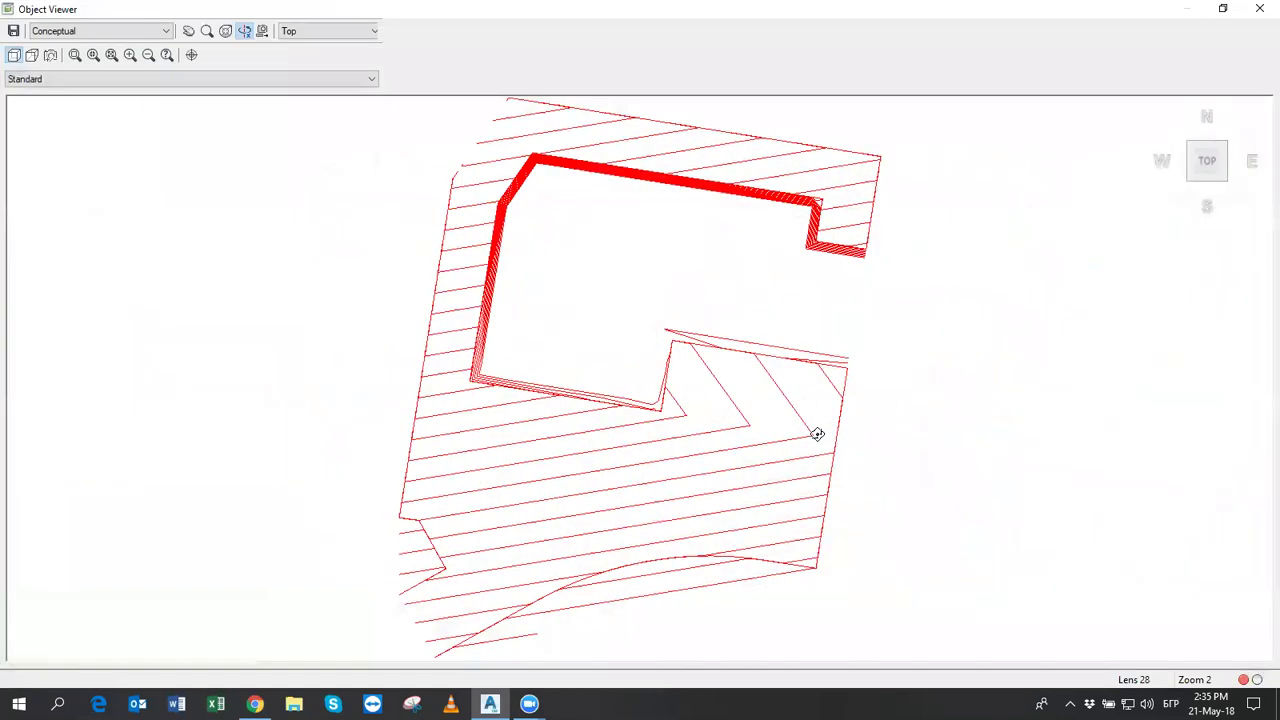
pyautogui.moveTo(747, 305)
pyautogui.mouseDown()
pyautogui.moveTo(669, 380)
pyautogui.moveTo(680, 300)
pyautogui.mouseUp()
pyautogui.scroll(2, 749, 334)
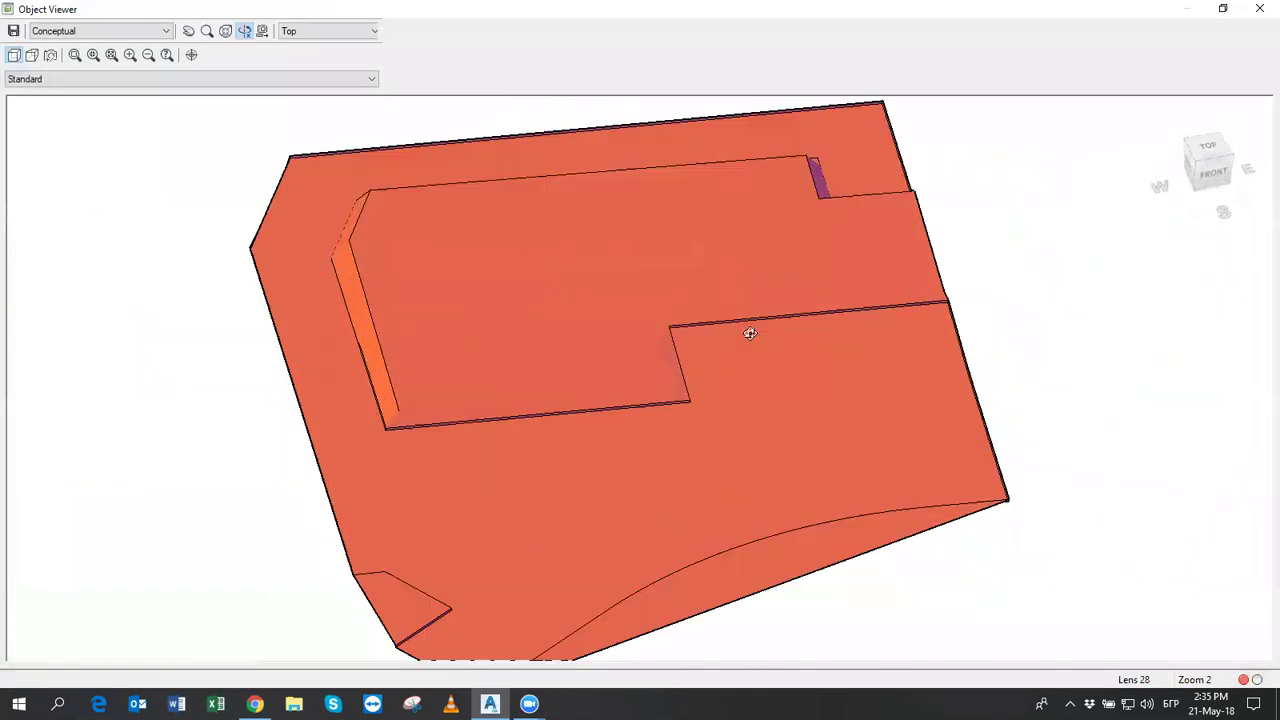
pyautogui.scroll(5, 700, 394)
pyautogui.moveTo(700, 394)
pyautogui.mouseDown()
pyautogui.moveTo(751, 400)
pyautogui.moveTo(771, 363)
pyautogui.moveTo(841, 333)
pyautogui.mouseUp()
pyautogui.moveTo(591, 397)
pyautogui.mouseDown()
pyautogui.moveTo(720, 383)
pyautogui.moveTo(783, 397)
pyautogui.moveTo(668, 365)
pyautogui.mouseUp()
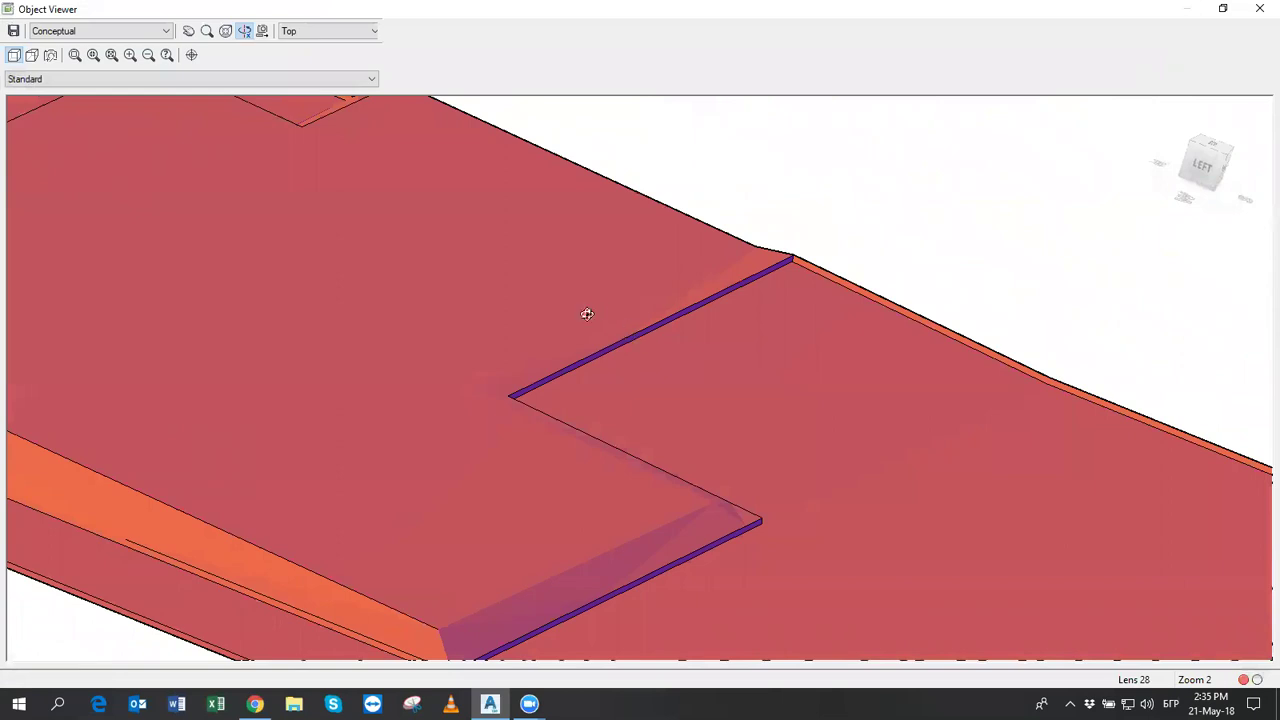
pyautogui.moveTo(634, 332)
pyautogui.mouseDown()
pyautogui.moveTo(620, 343)
pyautogui.moveTo(614, 314)
pyautogui.moveTo(625, 330)
pyautogui.mouseUp()
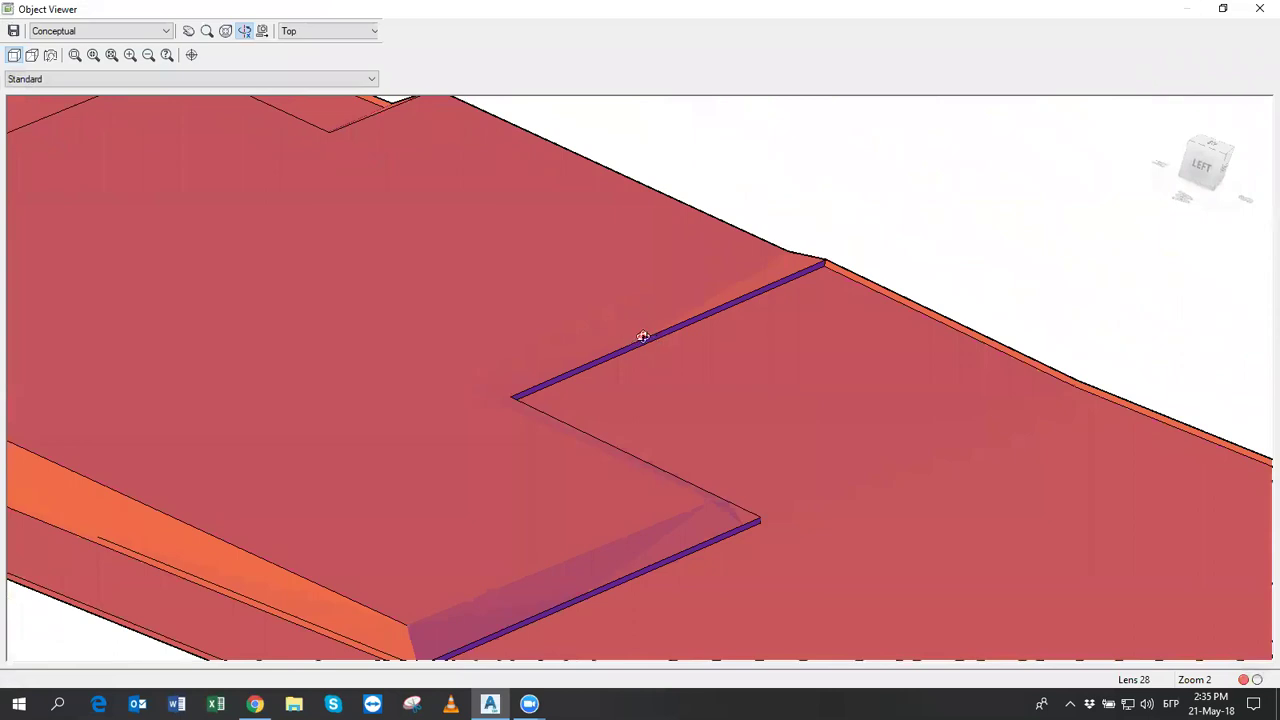
pyautogui.moveTo(670, 343); pyautogui.dragTo(646, 397)
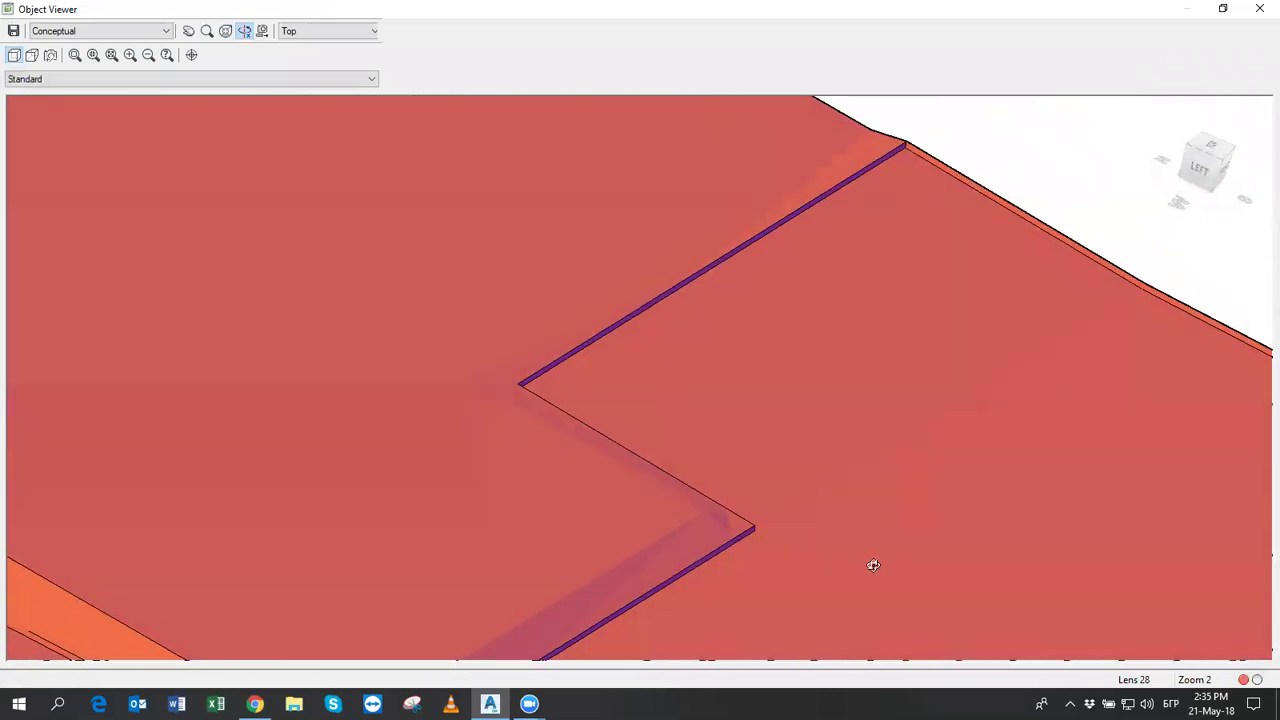
pyautogui.scroll(-10, 890, 545)
pyautogui.moveTo(851, 506)
pyautogui.mouseDown()
pyautogui.moveTo(829, 526)
pyautogui.moveTo(874, 449)
pyautogui.moveTo(668, 455)
pyautogui.moveTo(571, 428)
pyautogui.mouseUp()
pyautogui.scroll(5, 543, 434)
pyautogui.moveTo(543, 434); pyautogui.dragTo(654, 517, button='middle')
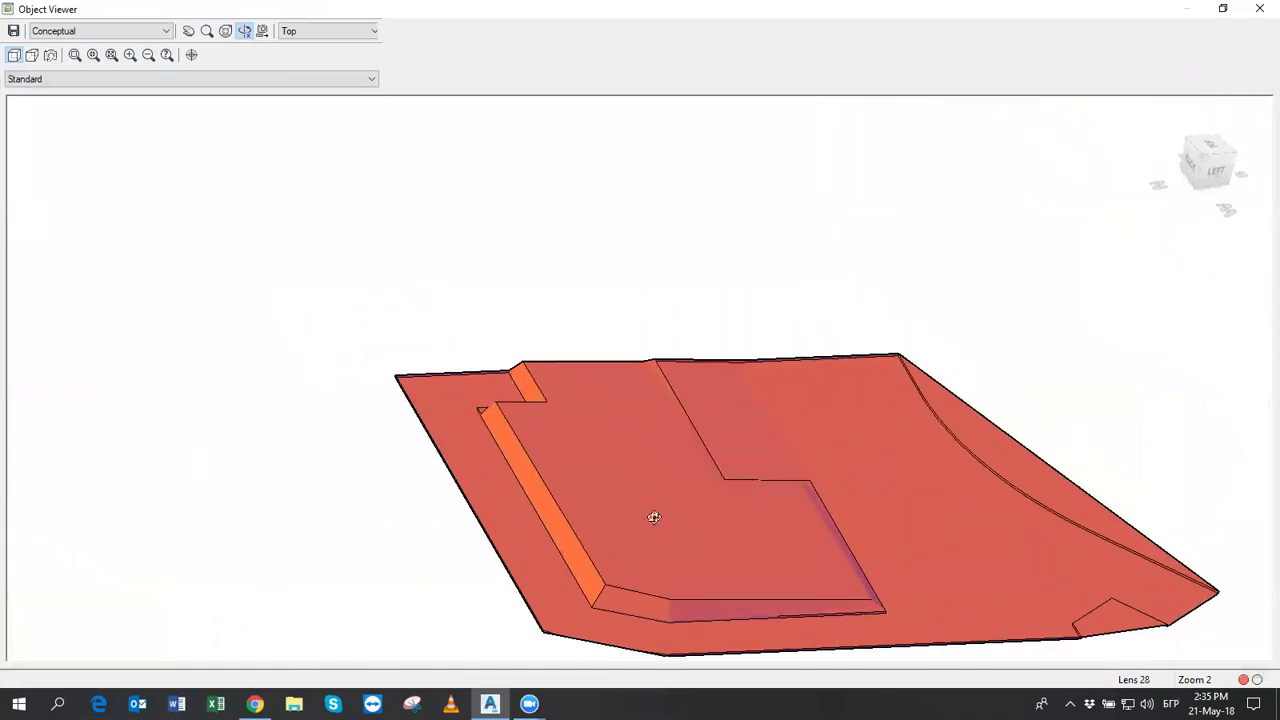
pyautogui.moveTo(708, 512)
pyautogui.mouseDown()
pyautogui.moveTo(689, 494)
pyautogui.moveTo(638, 487)
pyautogui.mouseUp()
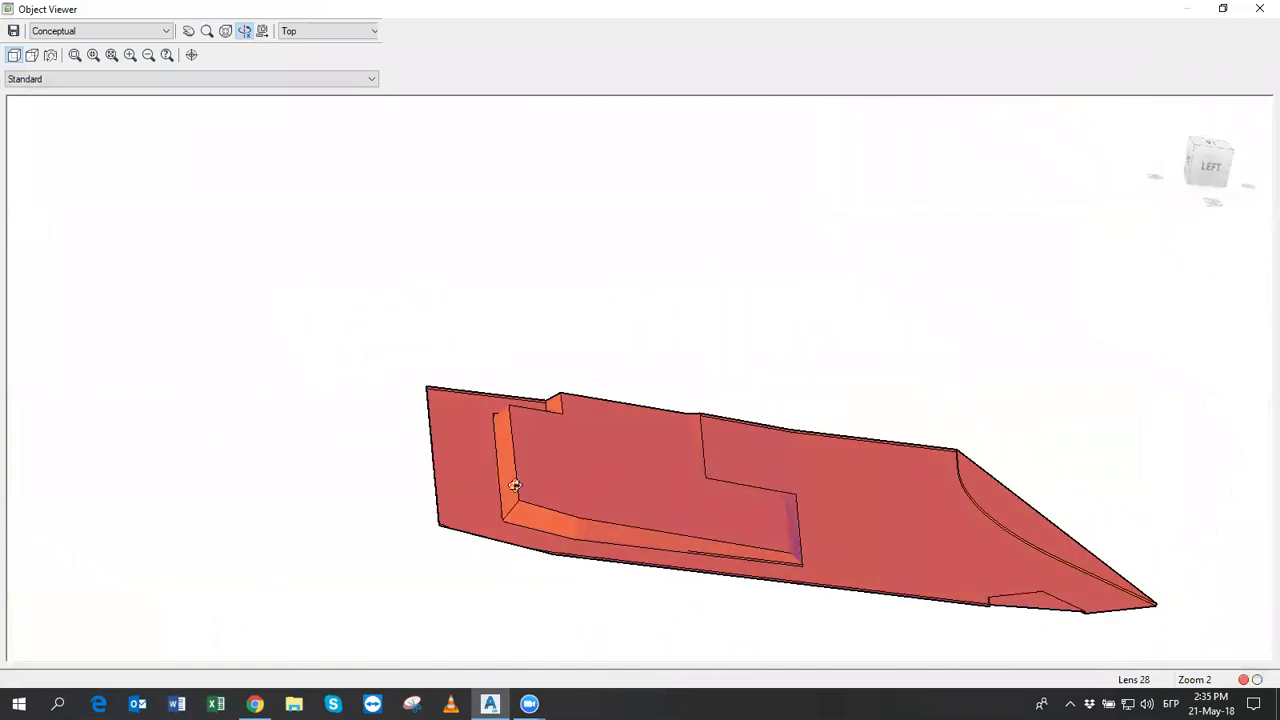
pyautogui.moveTo(839, 477)
pyautogui.mouseDown()
pyautogui.moveTo(866, 423)
pyautogui.moveTo(613, 488)
pyautogui.mouseUp()
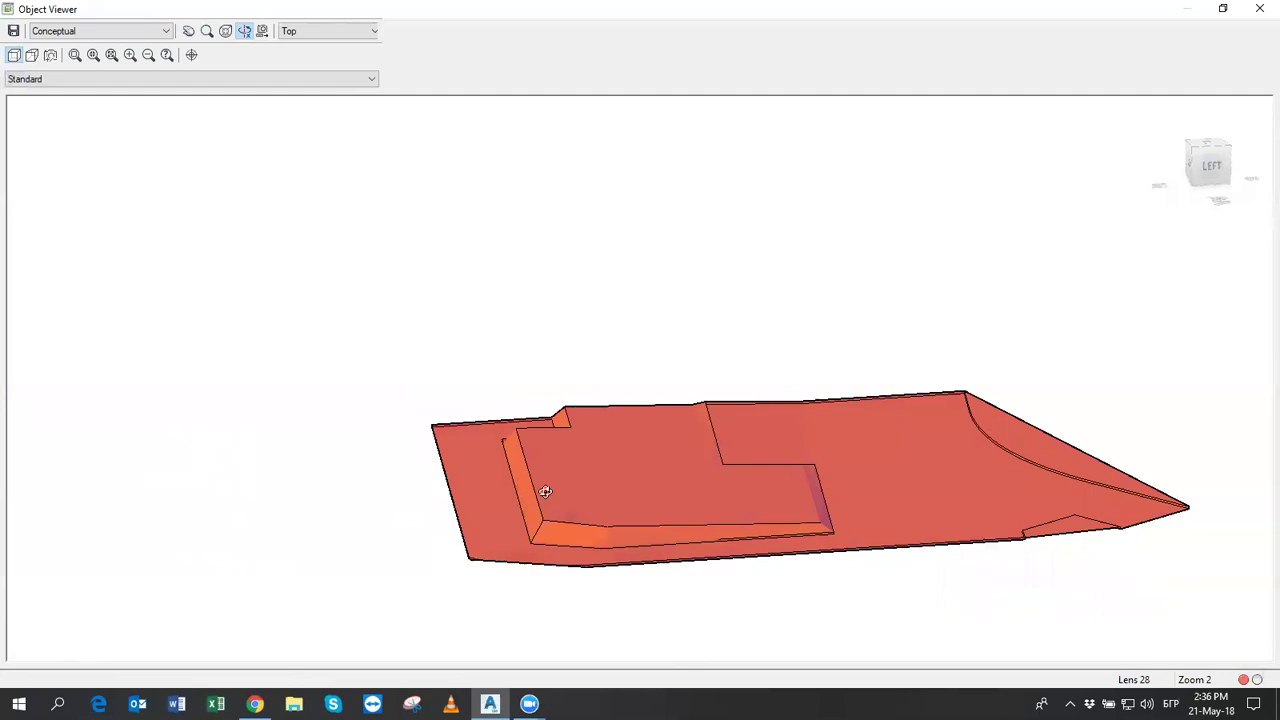
pyautogui.moveTo(545, 491)
pyautogui.mouseDown()
pyautogui.moveTo(674, 489)
pyautogui.moveTo(660, 471)
pyautogui.moveTo(561, 503)
pyautogui.moveTo(519, 475)
pyautogui.moveTo(503, 523)
pyautogui.moveTo(409, 555)
pyautogui.mouseUp()
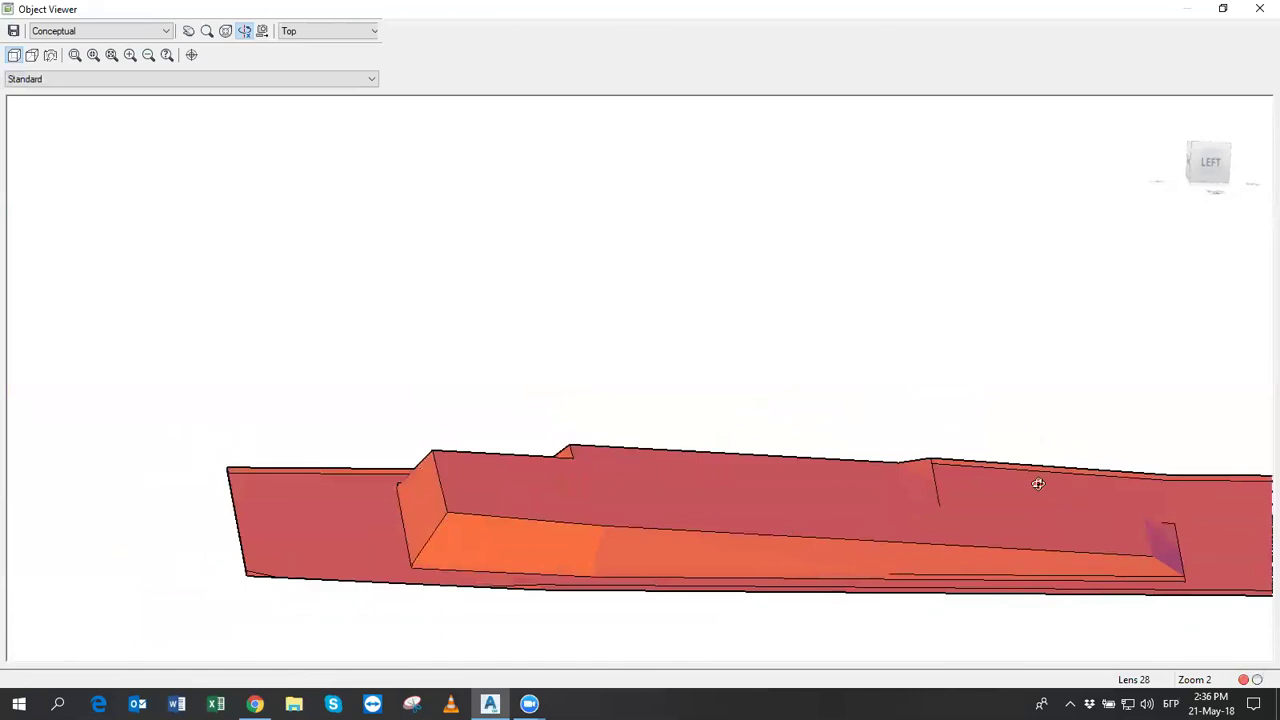
pyautogui.moveTo(700, 445)
pyautogui.mouseDown()
pyautogui.moveTo(586, 491)
pyautogui.moveTo(600, 497)
pyautogui.mouseUp()
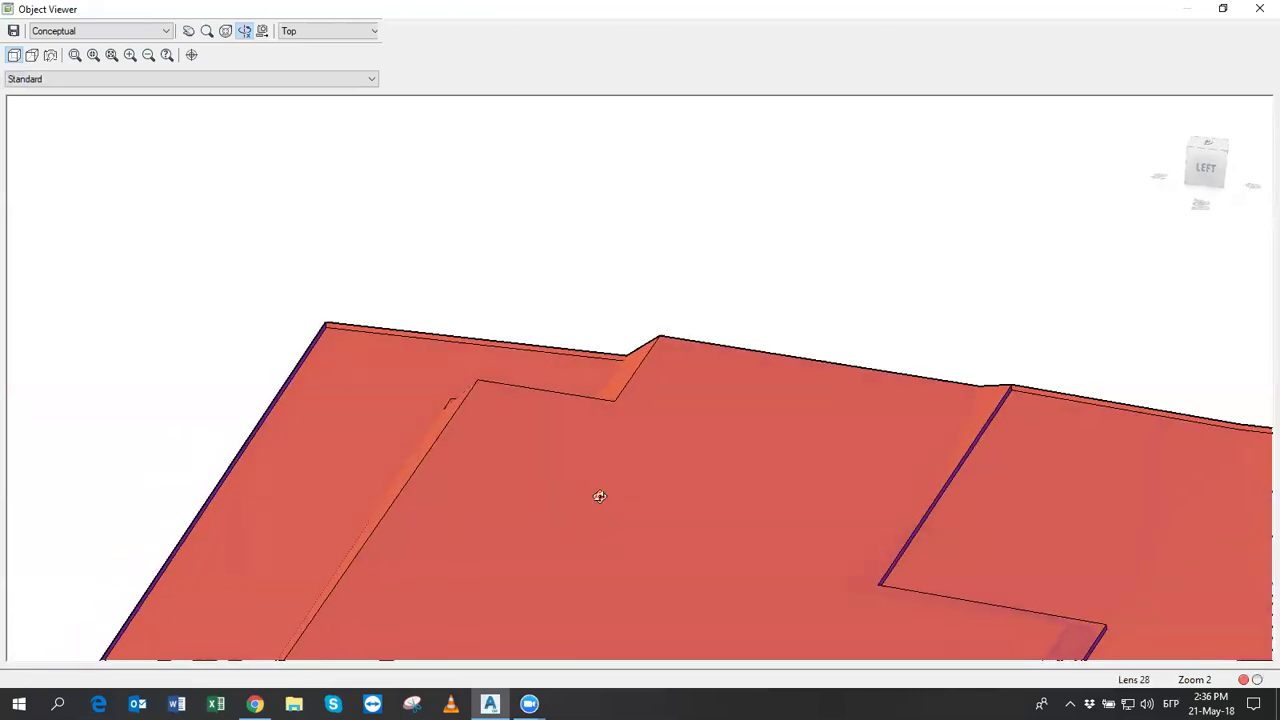
pyautogui.click(1258, 7)
pyautogui.scroll(2, 912, 340)
pyautogui.scroll(1, 860, 325)
pyautogui.scroll(3, 872, 290)
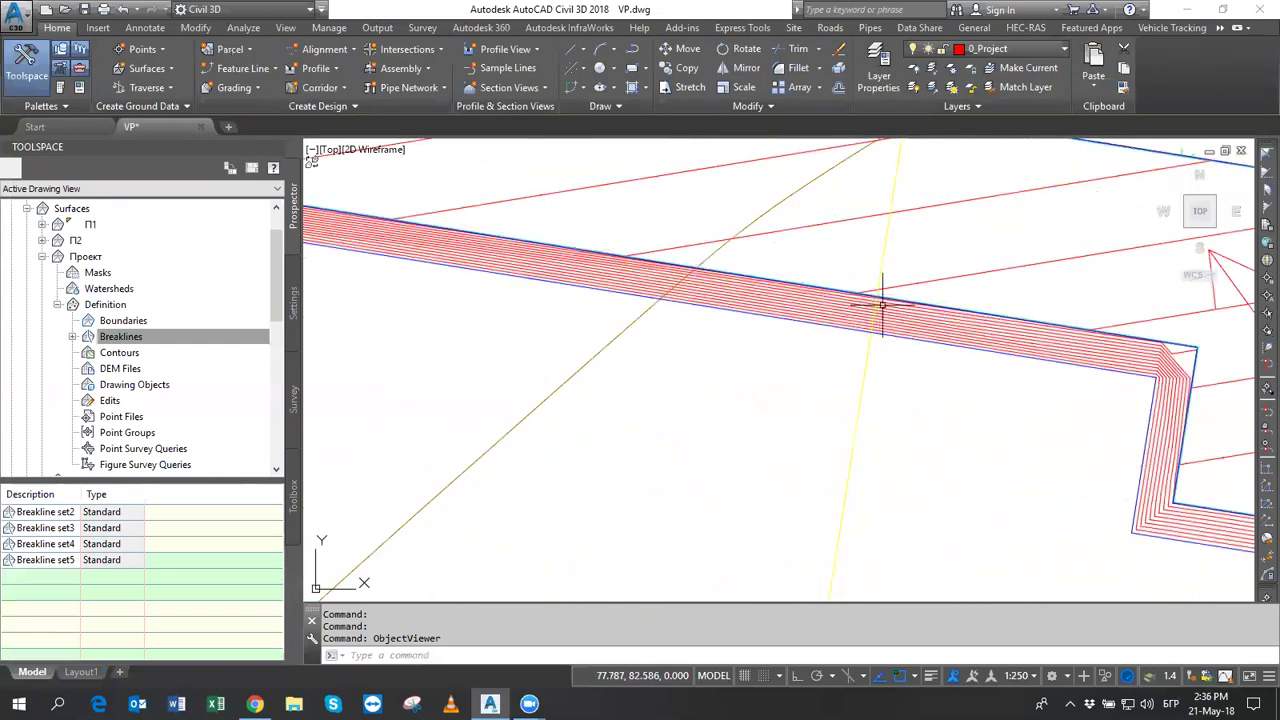
# Start Set Elevation by Reference from the Modify tab and pick the 472.179 m reference point.
pyautogui.scroll(-3, 880, 363)
pyautogui.moveTo(880, 363); pyautogui.dragTo(757, 330, button='middle')
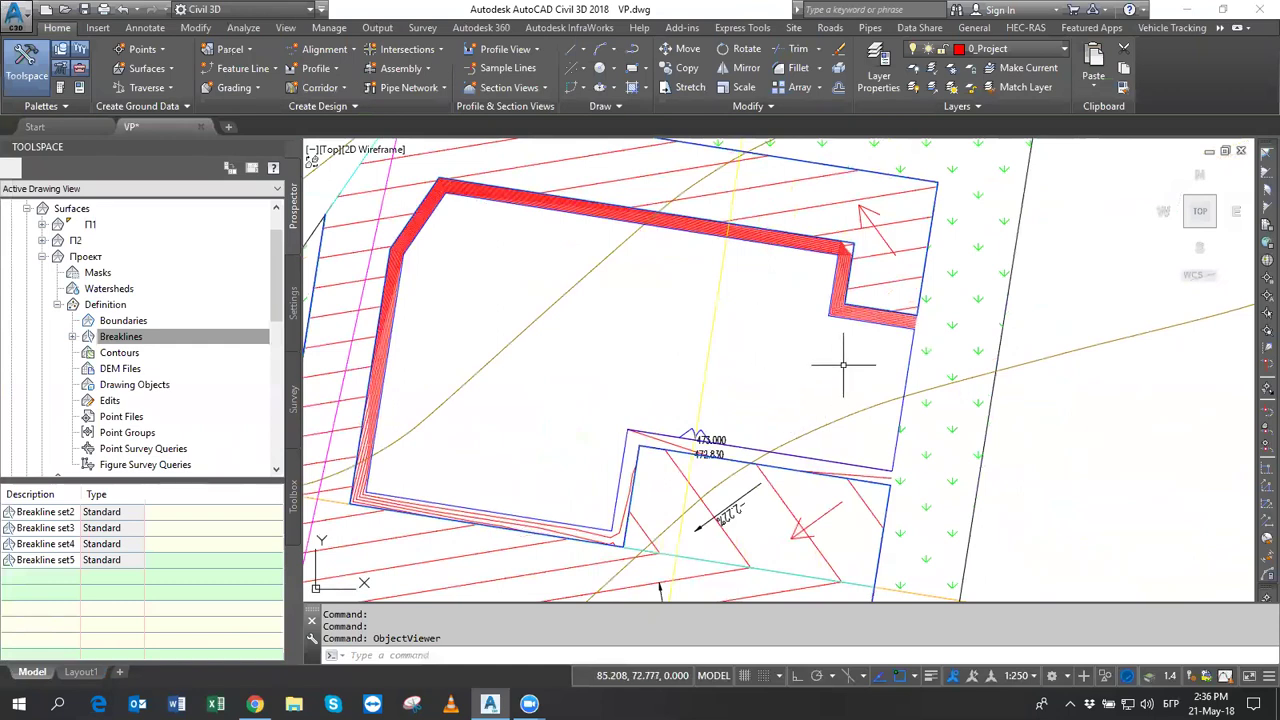
pyautogui.click(196, 28)
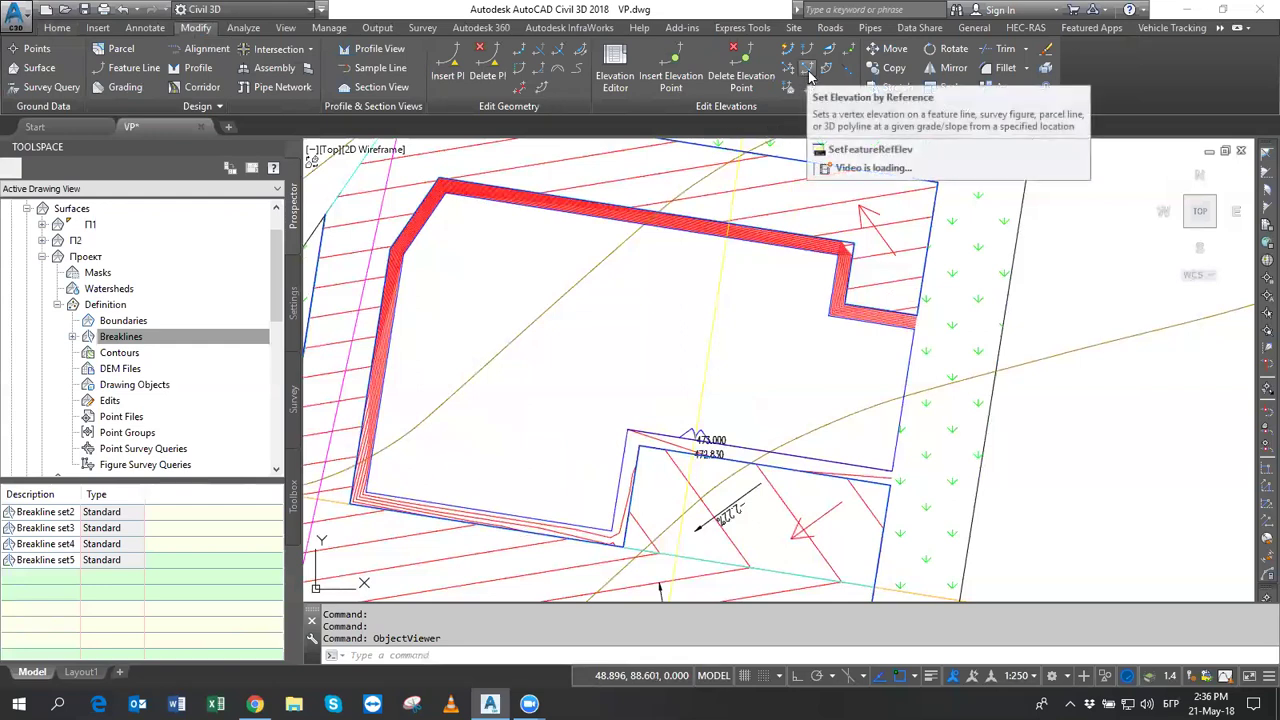
pyautogui.moveTo(808, 69)
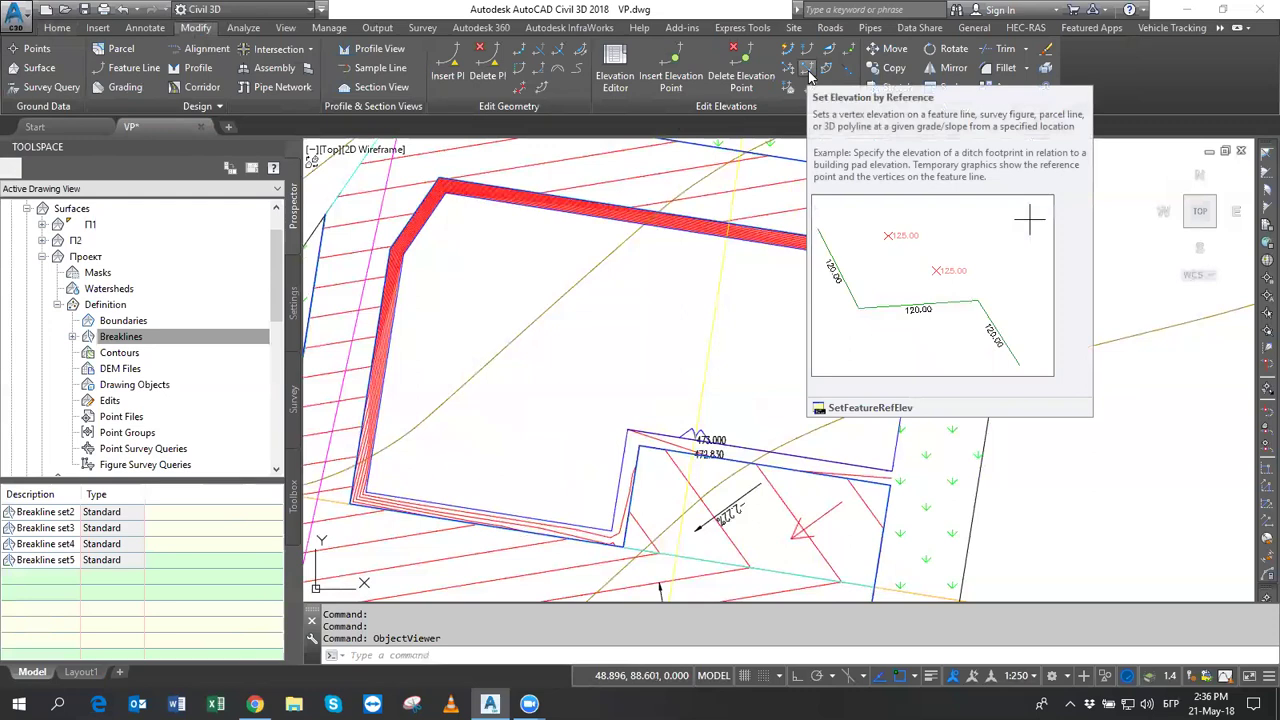
pyautogui.click(810, 74)
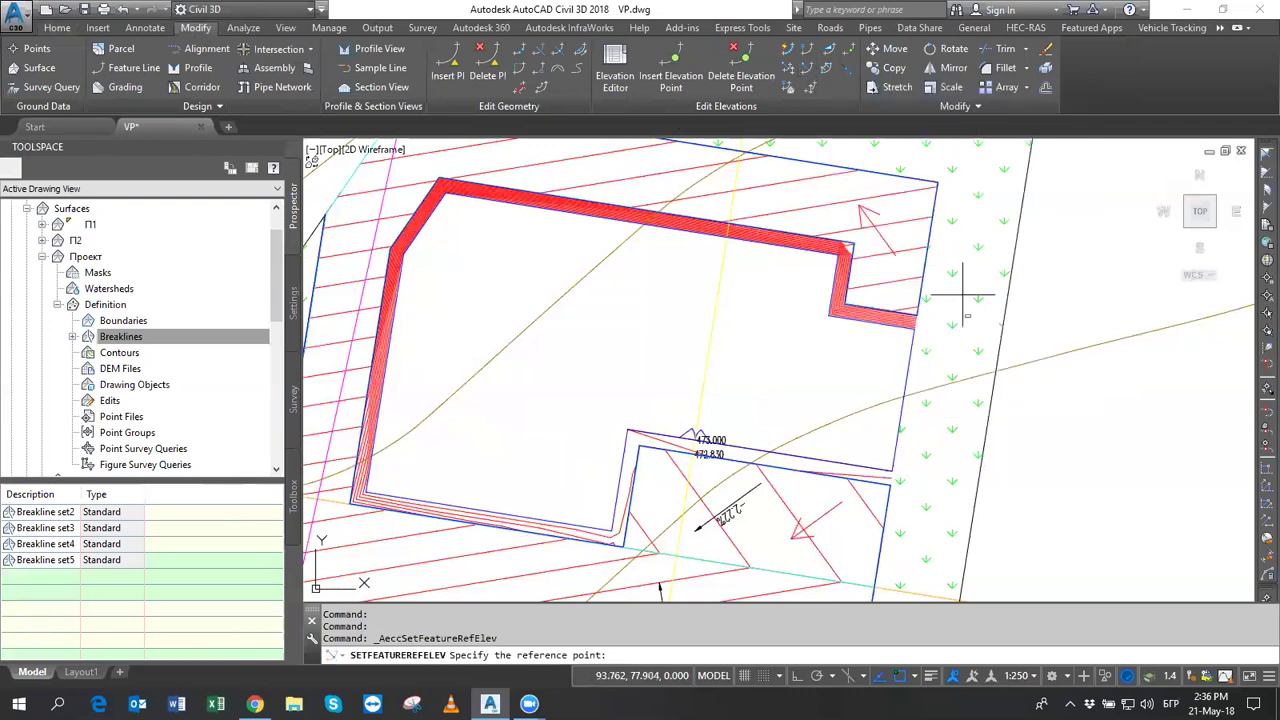
pyautogui.scroll(2, 917, 326)
pyautogui.scroll(2, 920, 314)
pyautogui.scroll(2, 920, 314)
pyautogui.scroll(2, 940, 308)
pyautogui.scroll(1, 950, 280)
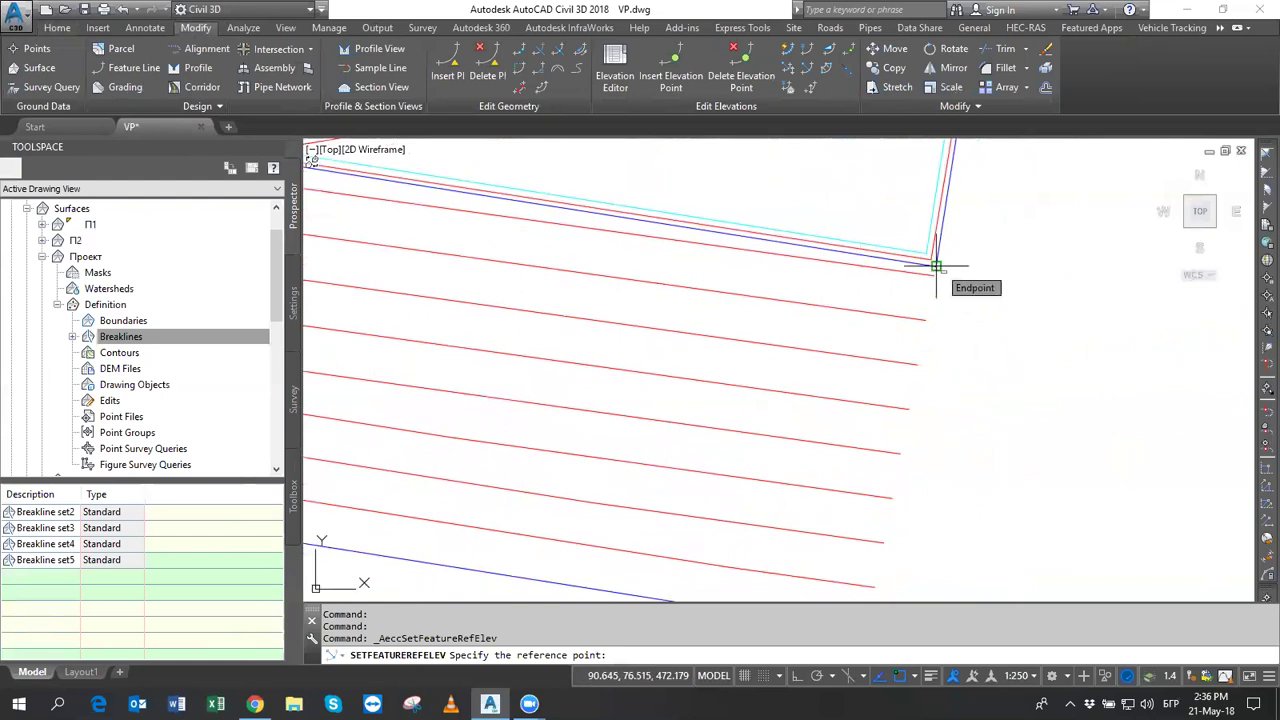
pyautogui.click(936, 267)
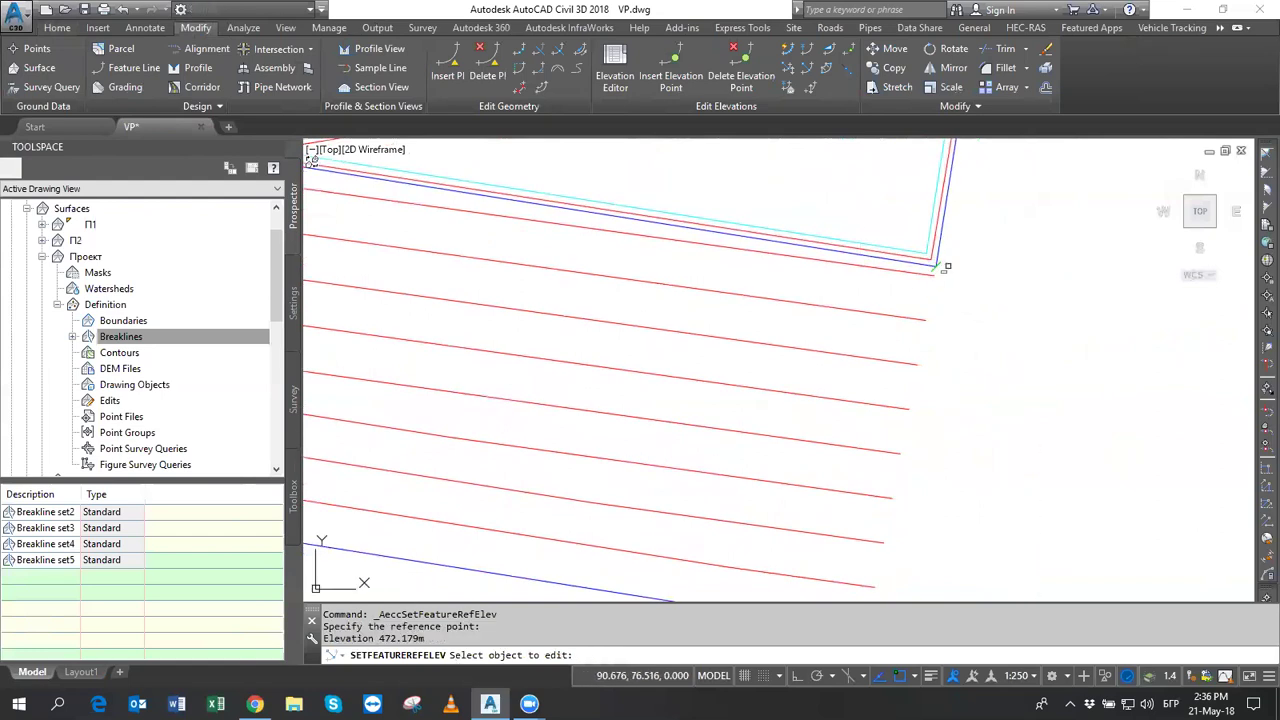
# Regrade the breakline vertex at 2% from that point, dropping it from 473.000 m to 472.199 m.
pyautogui.scroll(-3, 938, 268)
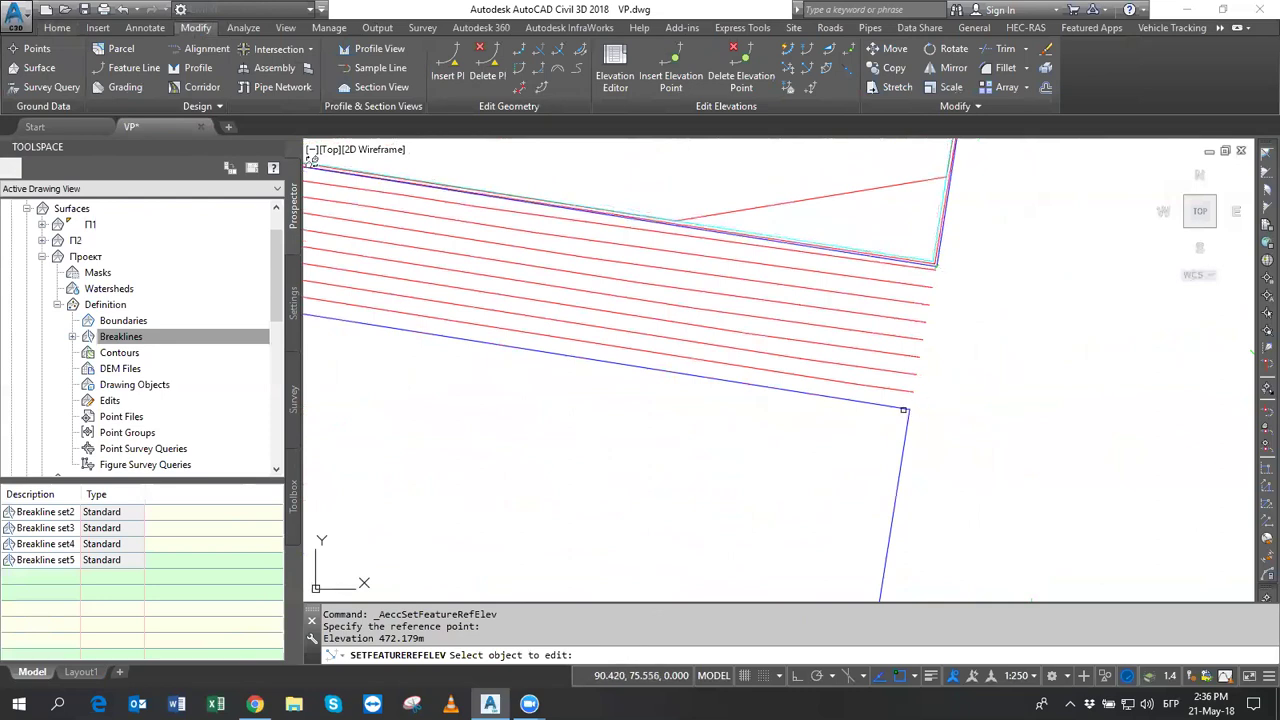
pyautogui.click(903, 410)
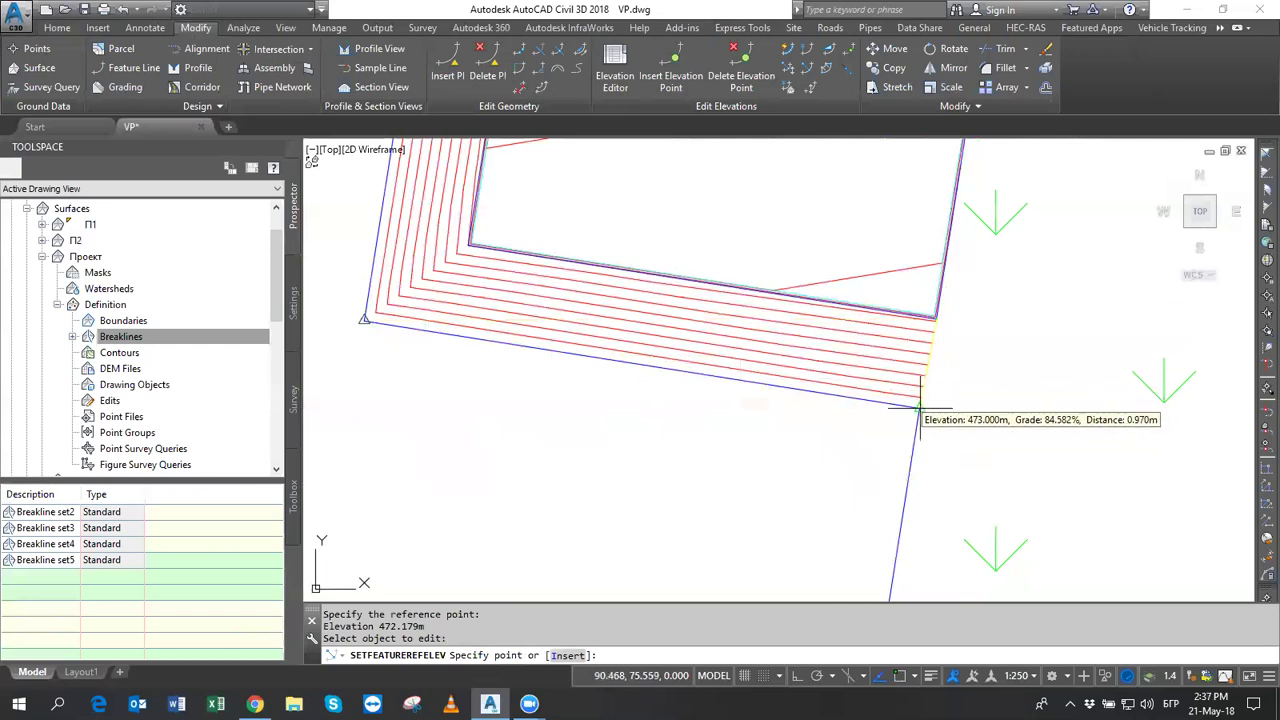
pyautogui.click(918, 408)
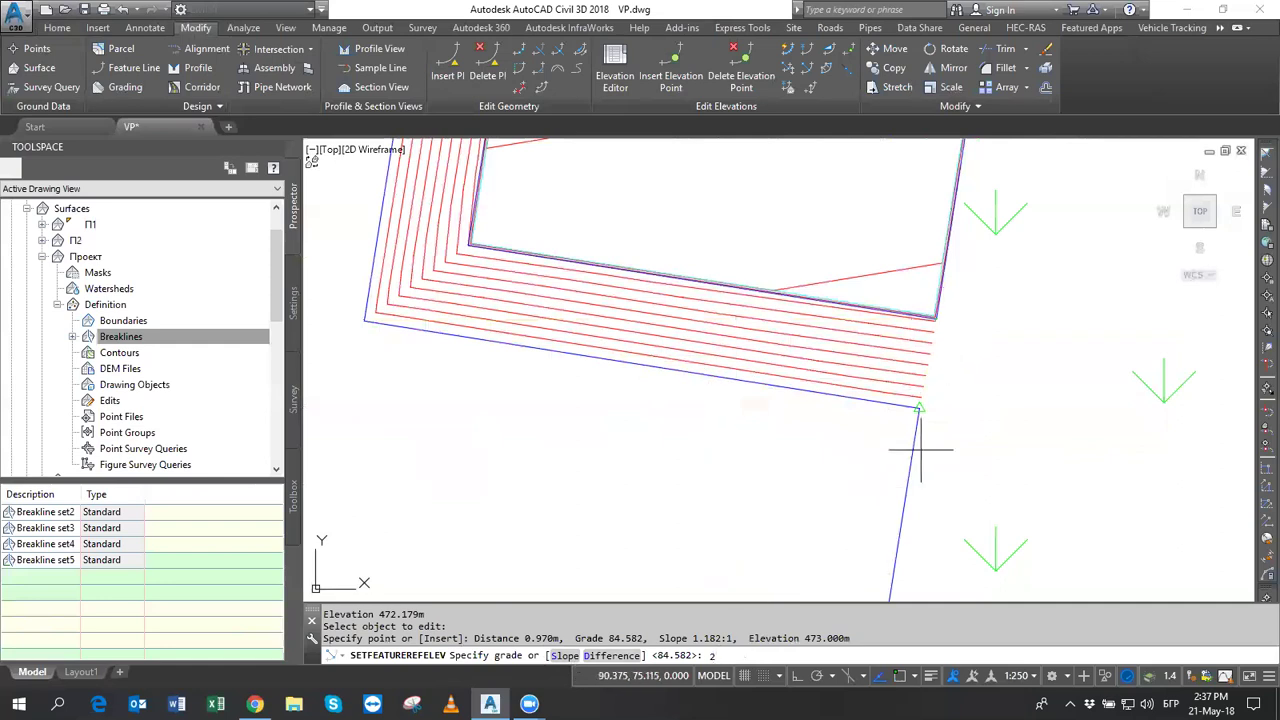
pyautogui.write('2')
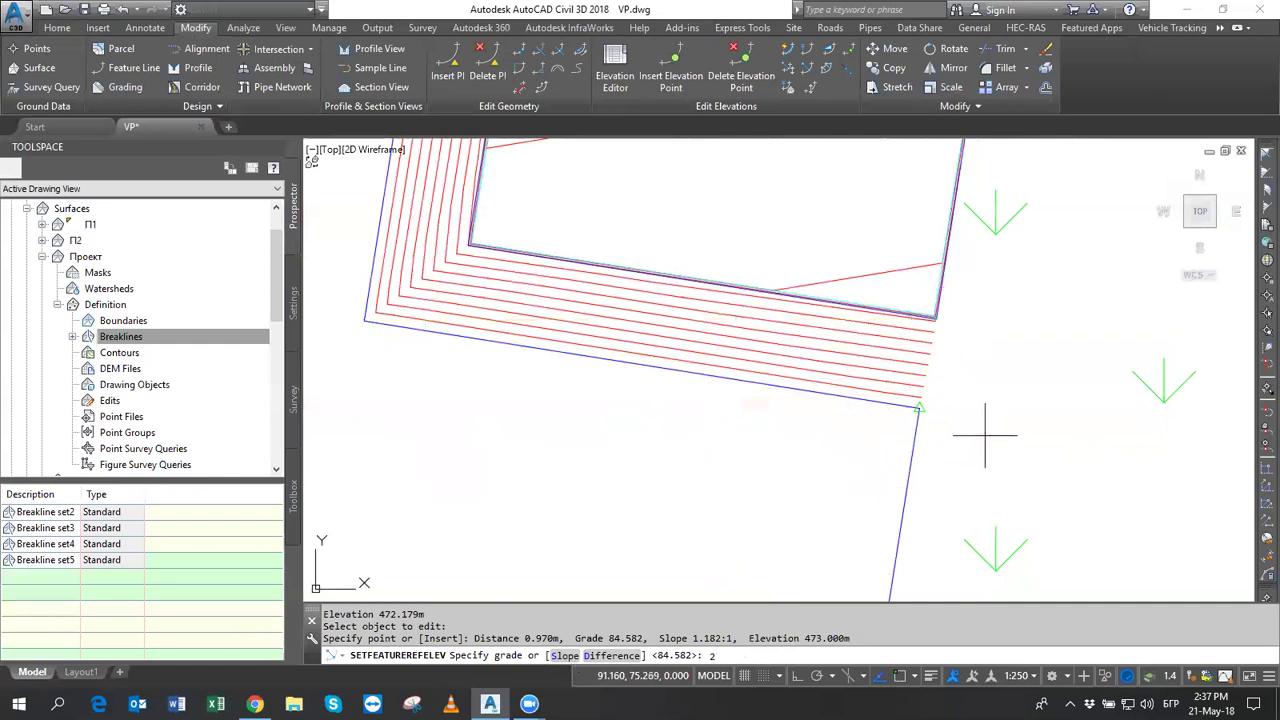
pyautogui.press('Return')
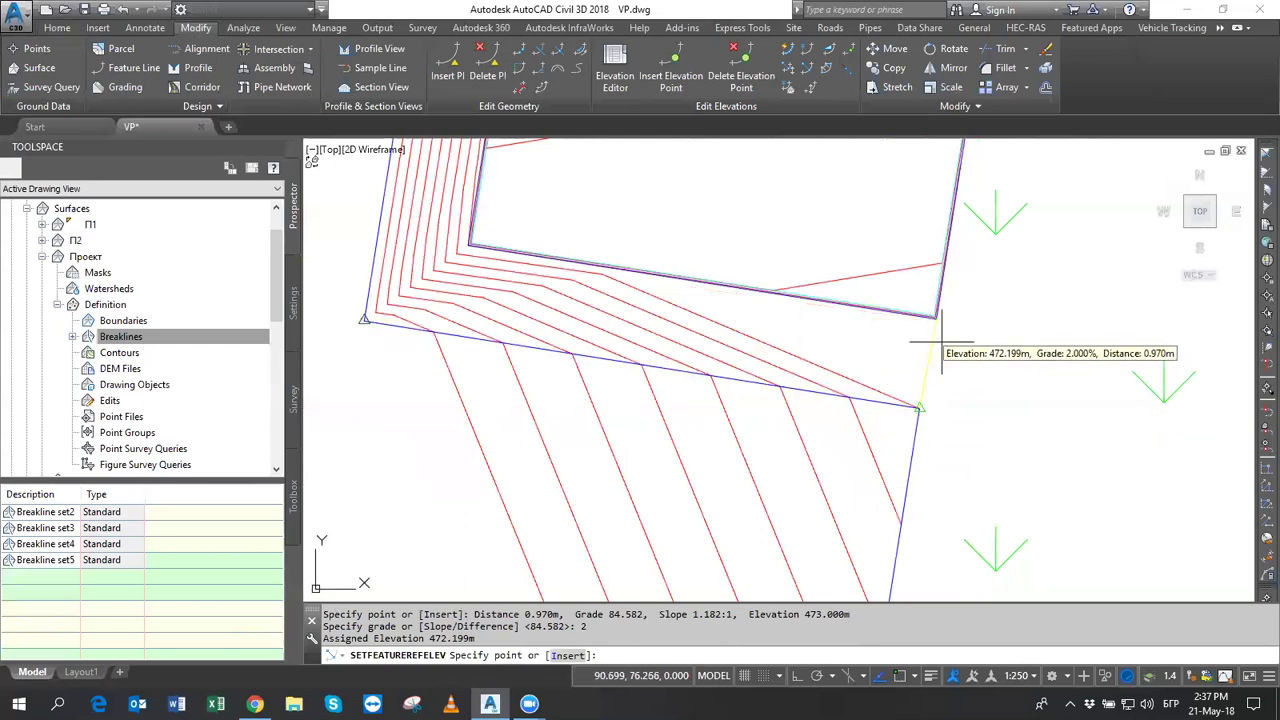
pyautogui.press('Return')
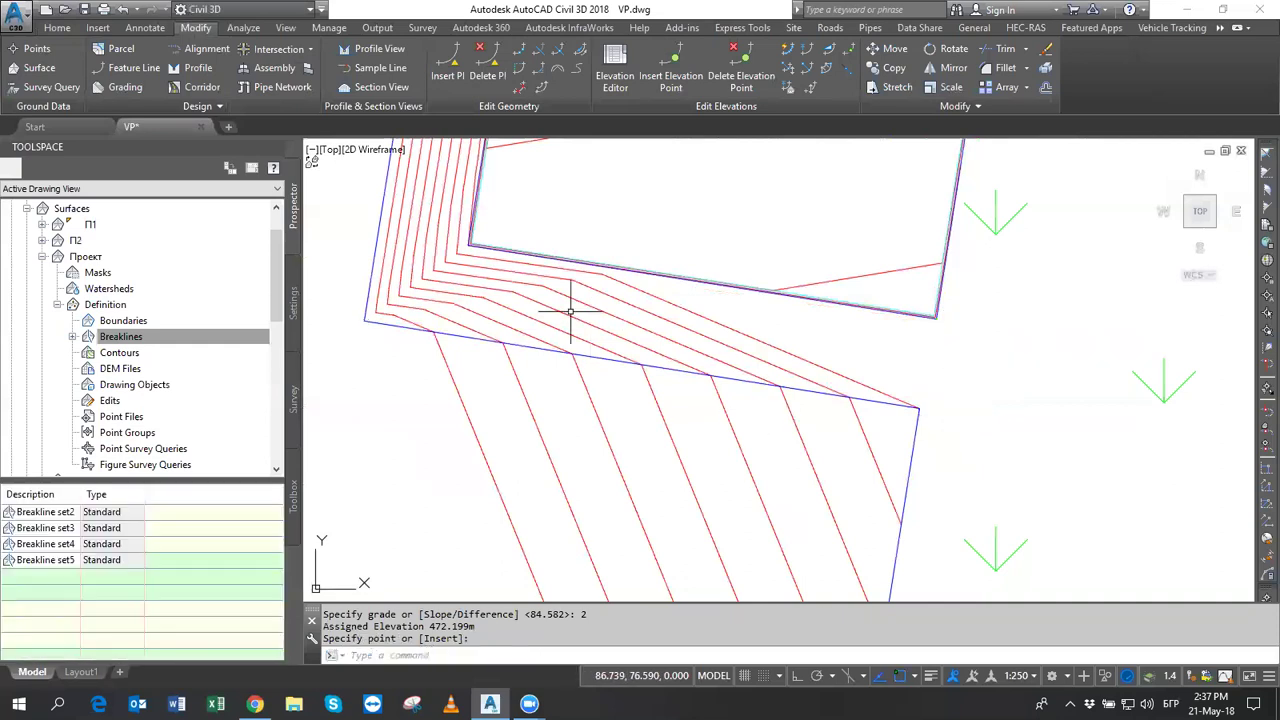
# Set a breakline corner vertex at 2% grade from the 472.100 m reference point.
pyautogui.press('Return')
pyautogui.scroll(3, 466, 250)
pyautogui.click(457, 251)
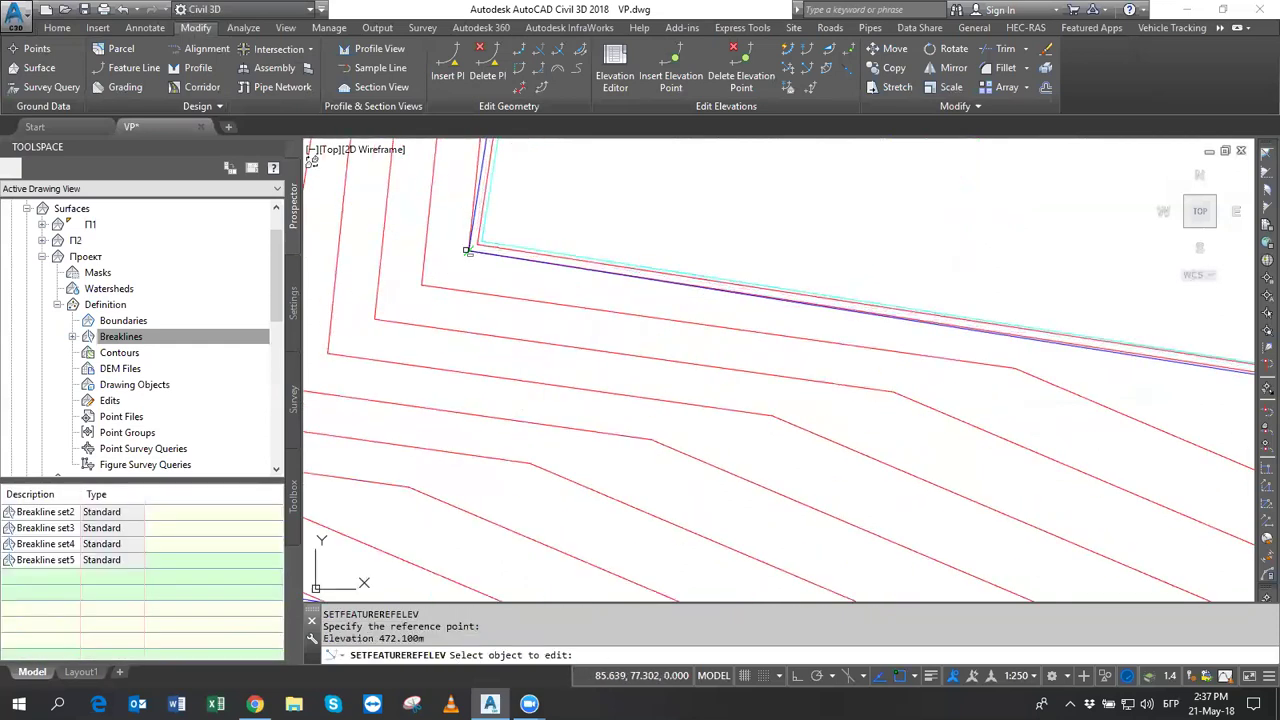
pyautogui.scroll(-2, 431, 313)
pyautogui.scroll(-1, 431, 313)
pyautogui.click(394, 352)
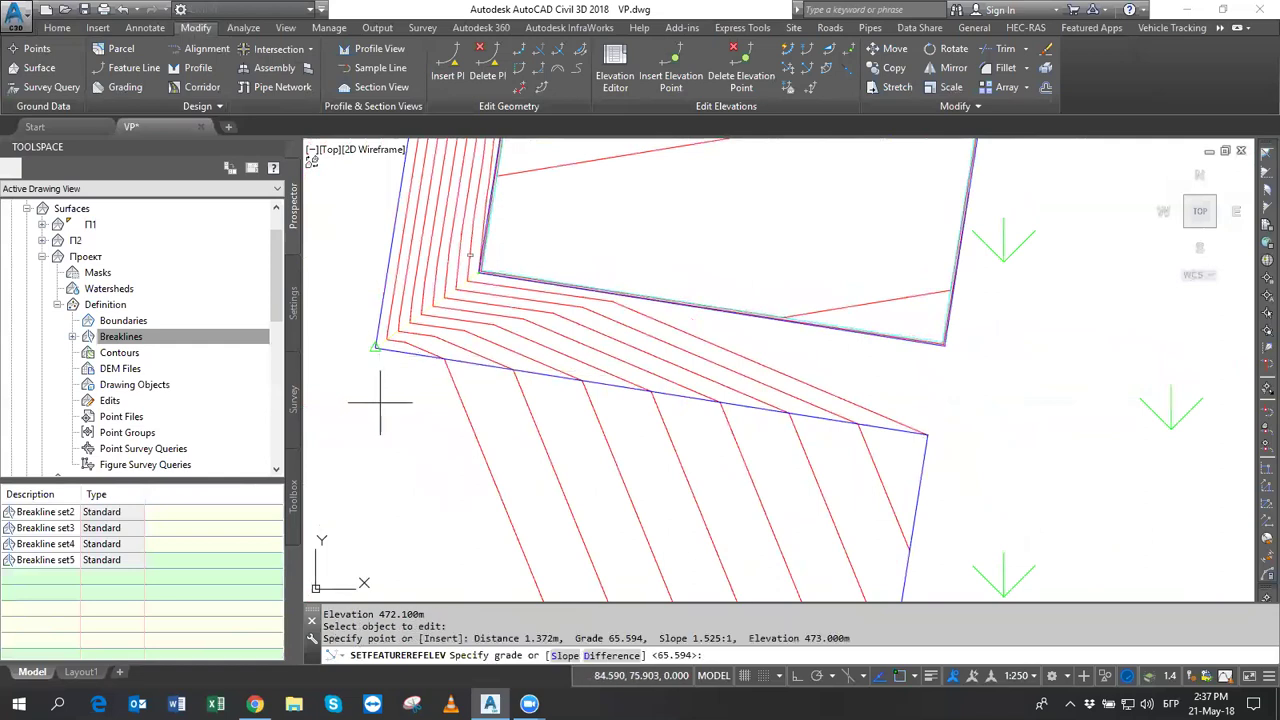
pyautogui.write('2')
pyautogui.press('Return')
pyautogui.scroll(2, 474, 286)
pyautogui.scroll(2, 563, 374)
pyautogui.scroll(2, 529, 277)
pyautogui.press('Return')
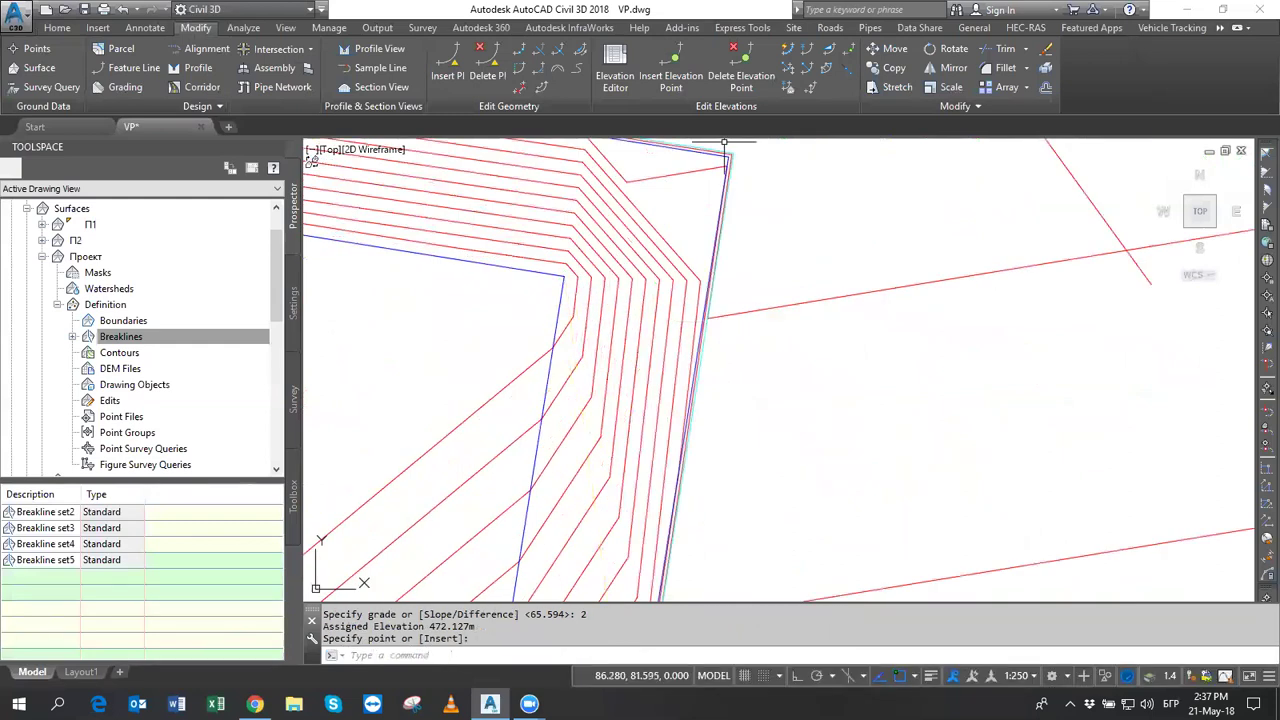
# Re-elevate another breakline vertex at 2% grade from the 471.897 m reference point.
pyautogui.press('Return')
pyautogui.scroll(2, 729, 157)
pyautogui.click(730, 155)
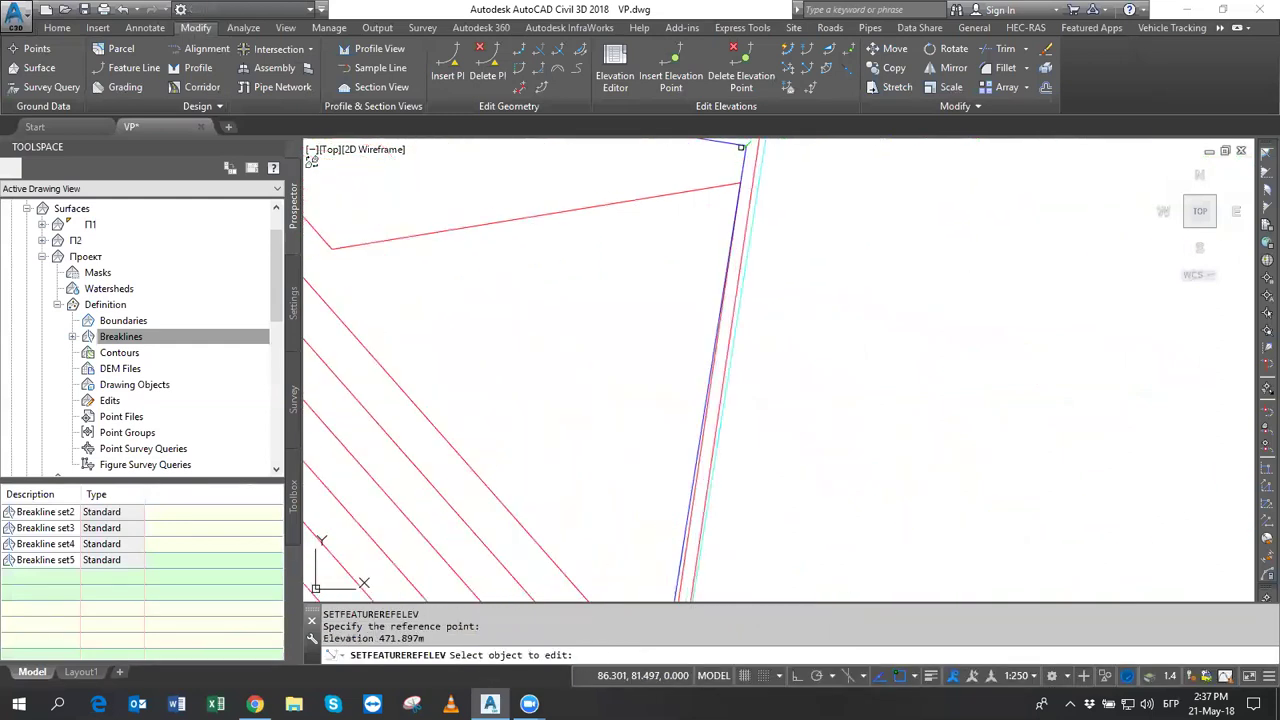
pyautogui.scroll(-1, 549, 332)
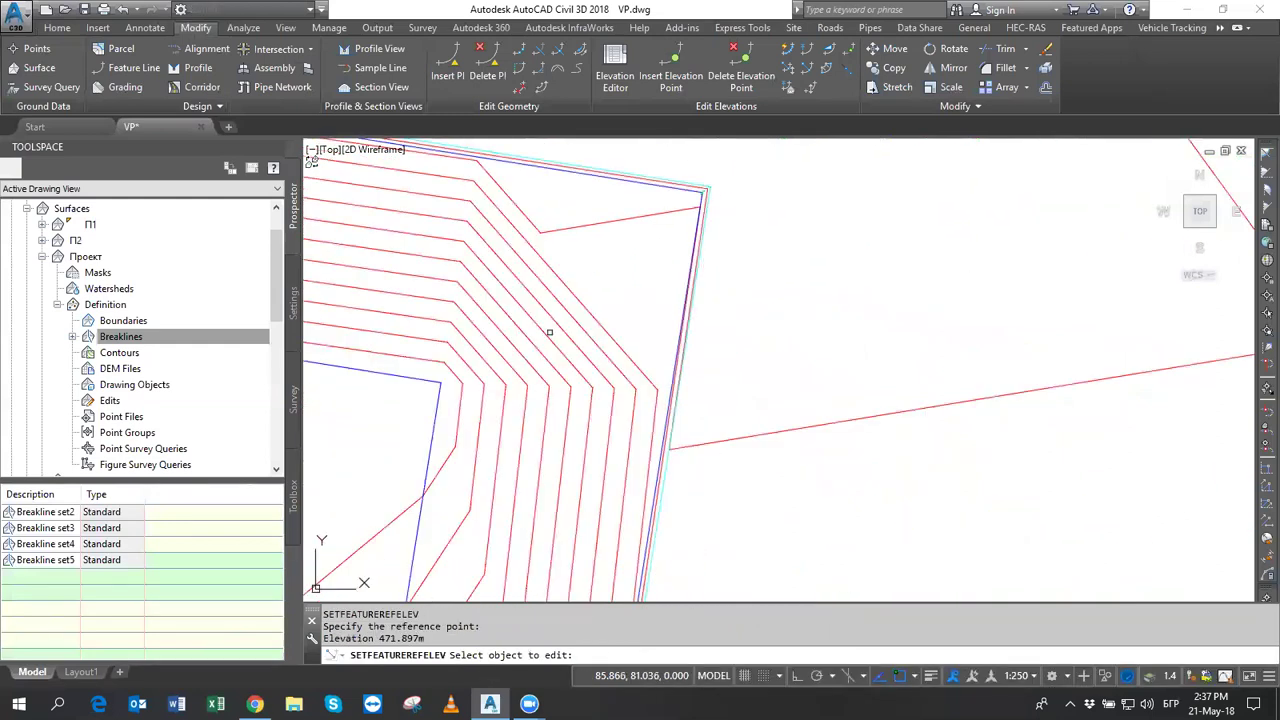
pyautogui.click(409, 380)
pyautogui.click(440, 383)
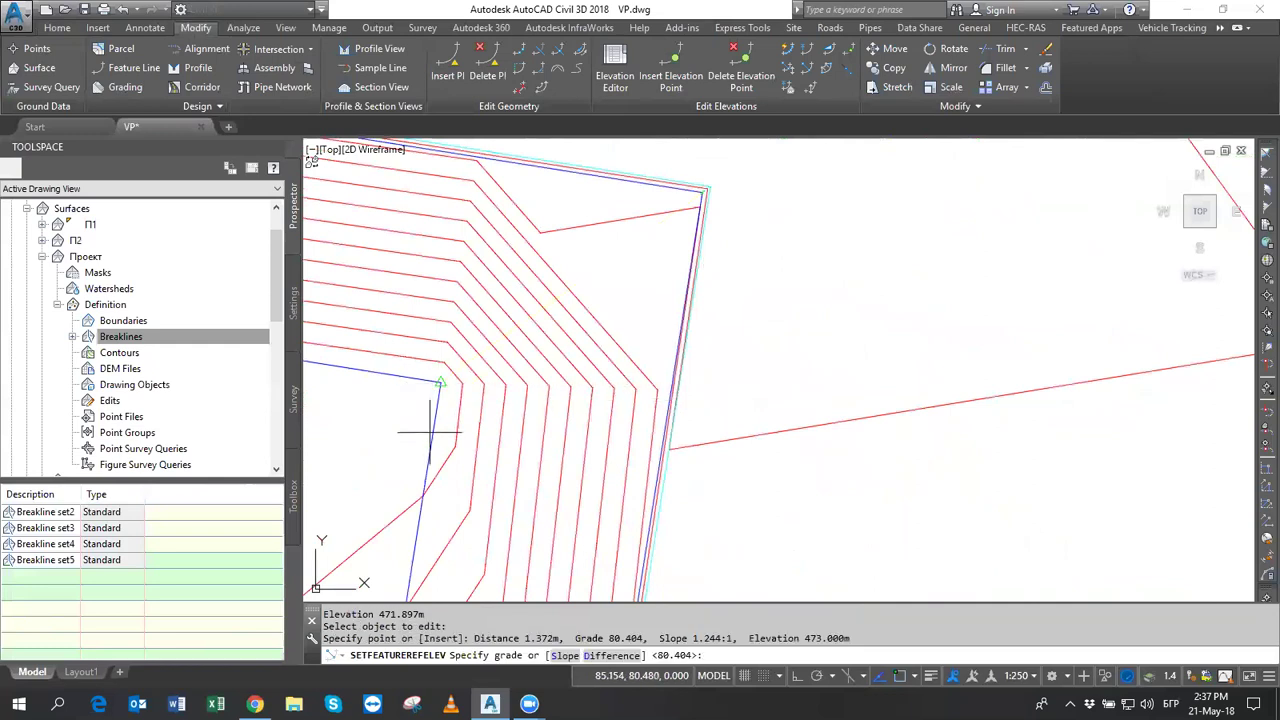
pyautogui.write('2')
pyautogui.press('Return')
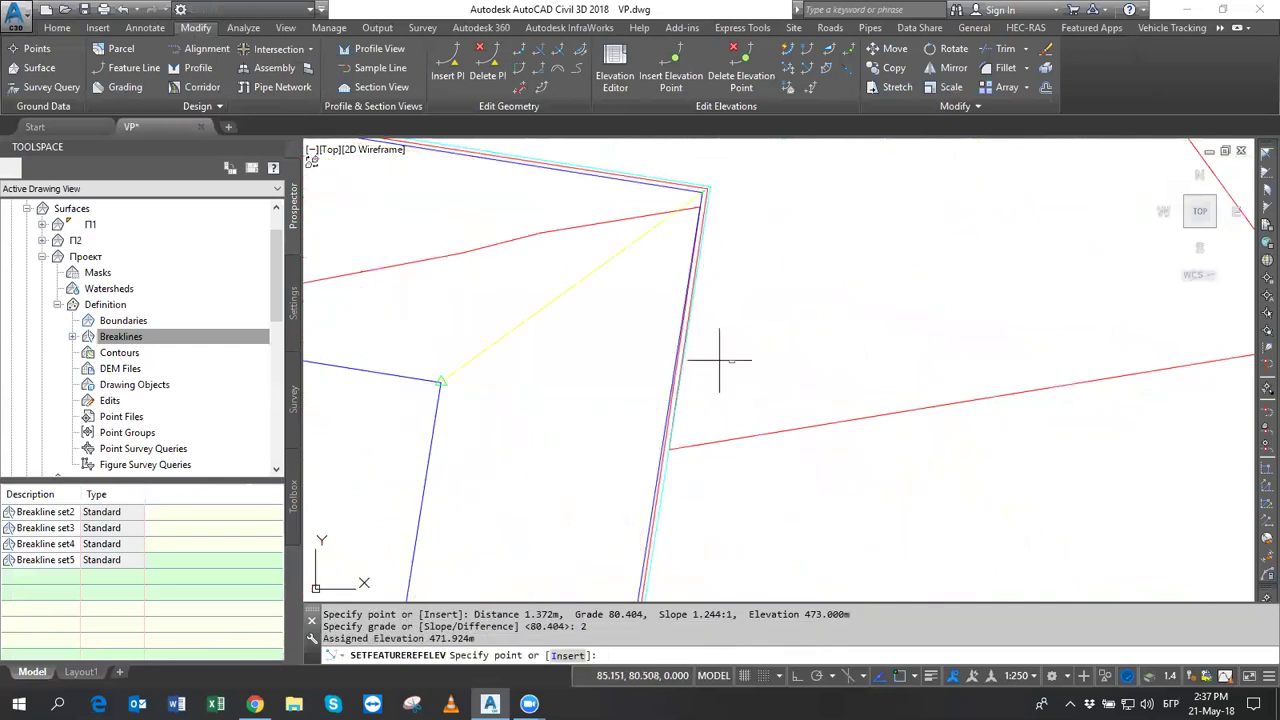
pyautogui.scroll(-2, 600, 350)
pyautogui.moveTo(514, 349); pyautogui.dragTo(929, 368, button='middle')
pyautogui.scroll(2, 390, 270)
pyautogui.scroll(2, 400, 260)
pyautogui.moveTo(460, 295); pyautogui.dragTo(632, 325, button='middle')
pyautogui.press('Return')
pyautogui.press('Return')
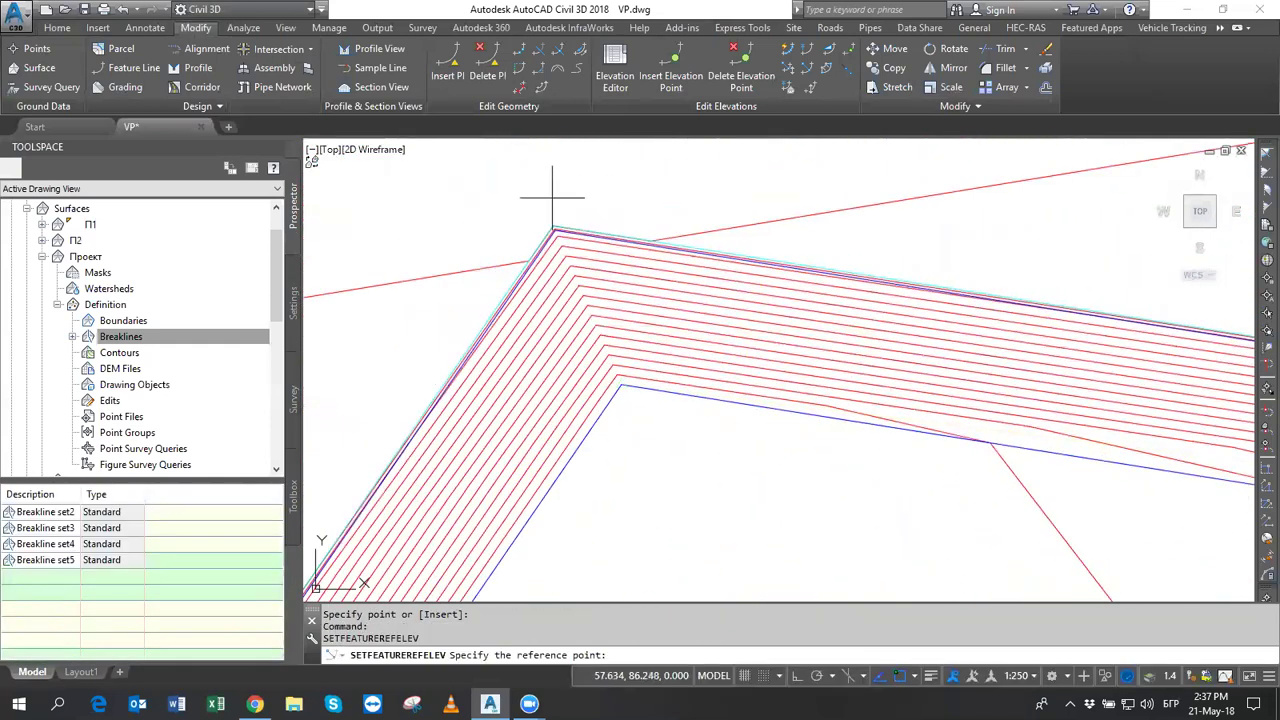
# Grade the next blue breakline corner at 2% from a nearby reference point.
pyautogui.scroll(3, 545, 200)
pyautogui.click(562, 208)
pyautogui.scroll(-4, 600, 260)
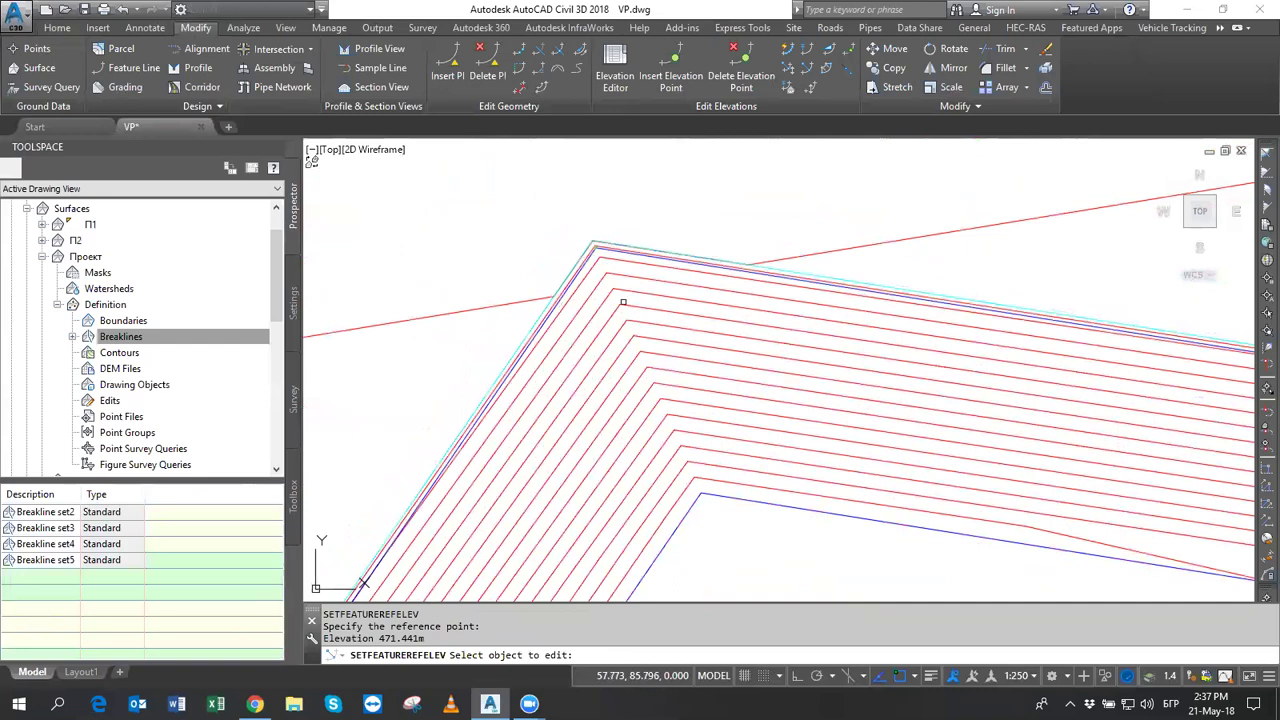
pyautogui.click(707, 494)
pyautogui.click(702, 493)
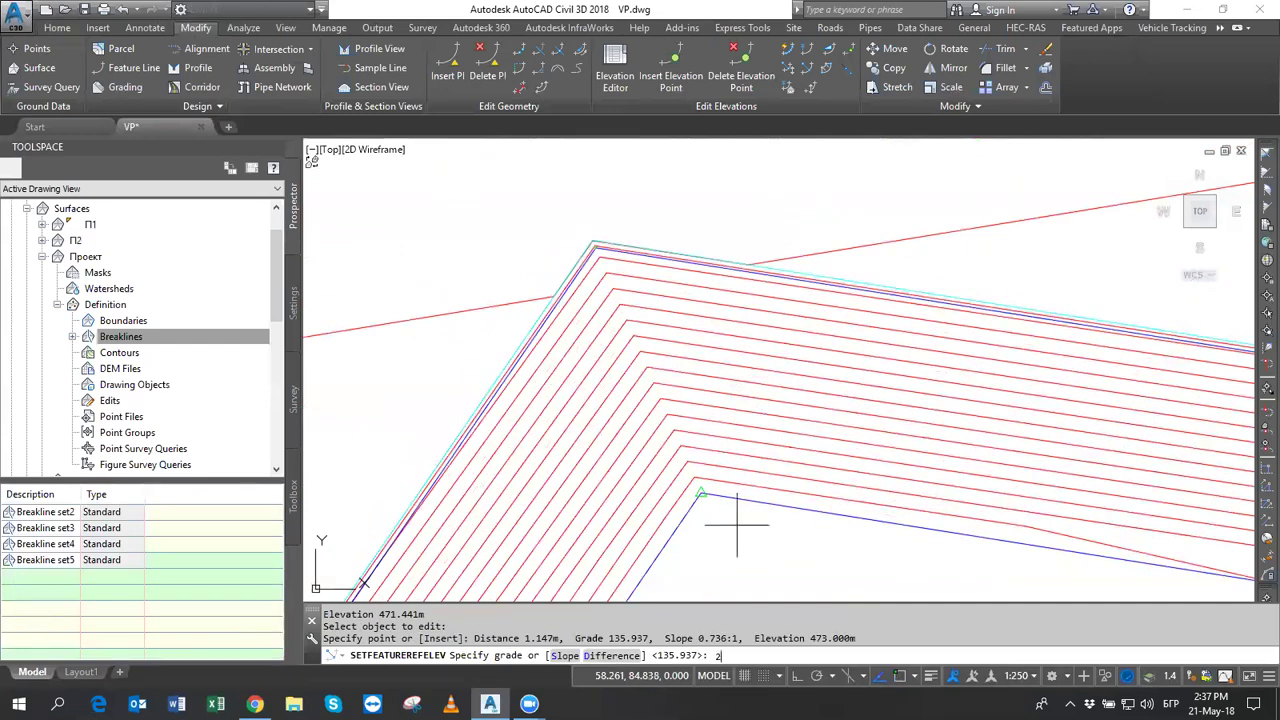
pyautogui.press('Return')
pyautogui.scroll(-2, 643, 417)
pyautogui.scroll(4, 690, 260)
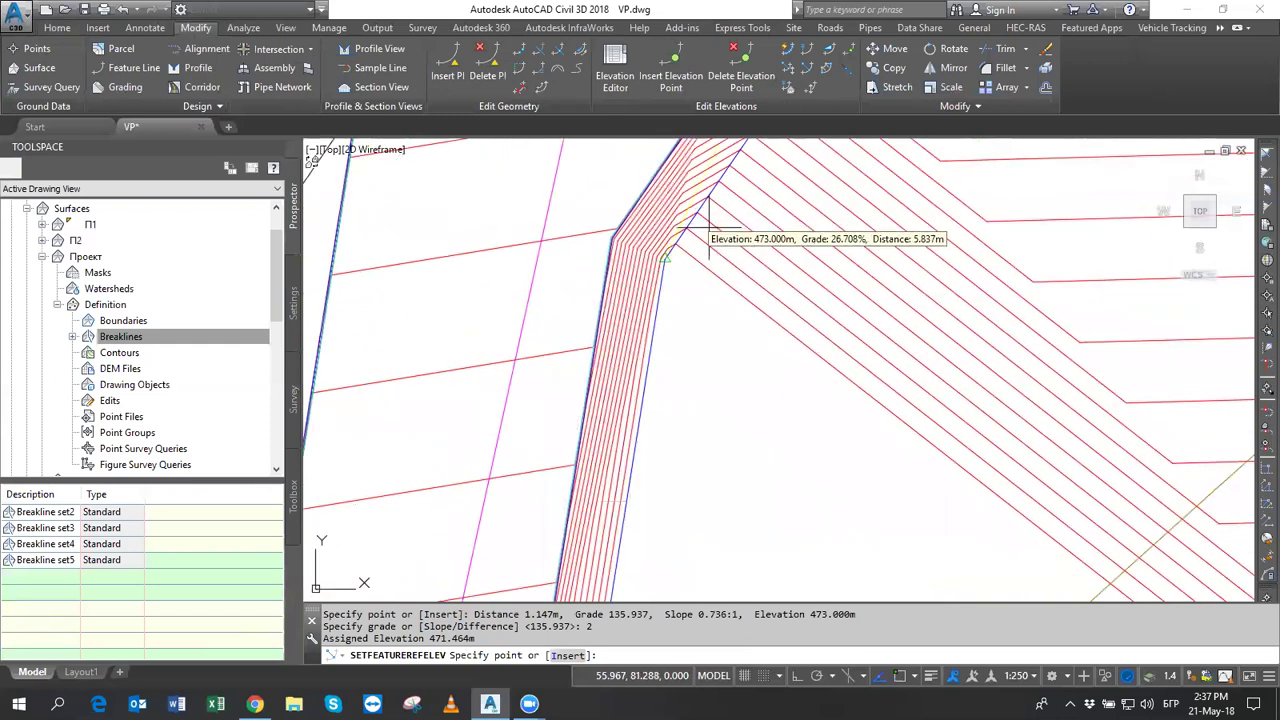
pyautogui.press('Return')
# Set the following breakline vertex at 2% grade from its reference point.
pyautogui.moveTo(712, 240); pyautogui.dragTo(591, 234, button='middle')
pyautogui.press('Return')
pyautogui.scroll(3, 625, 243)
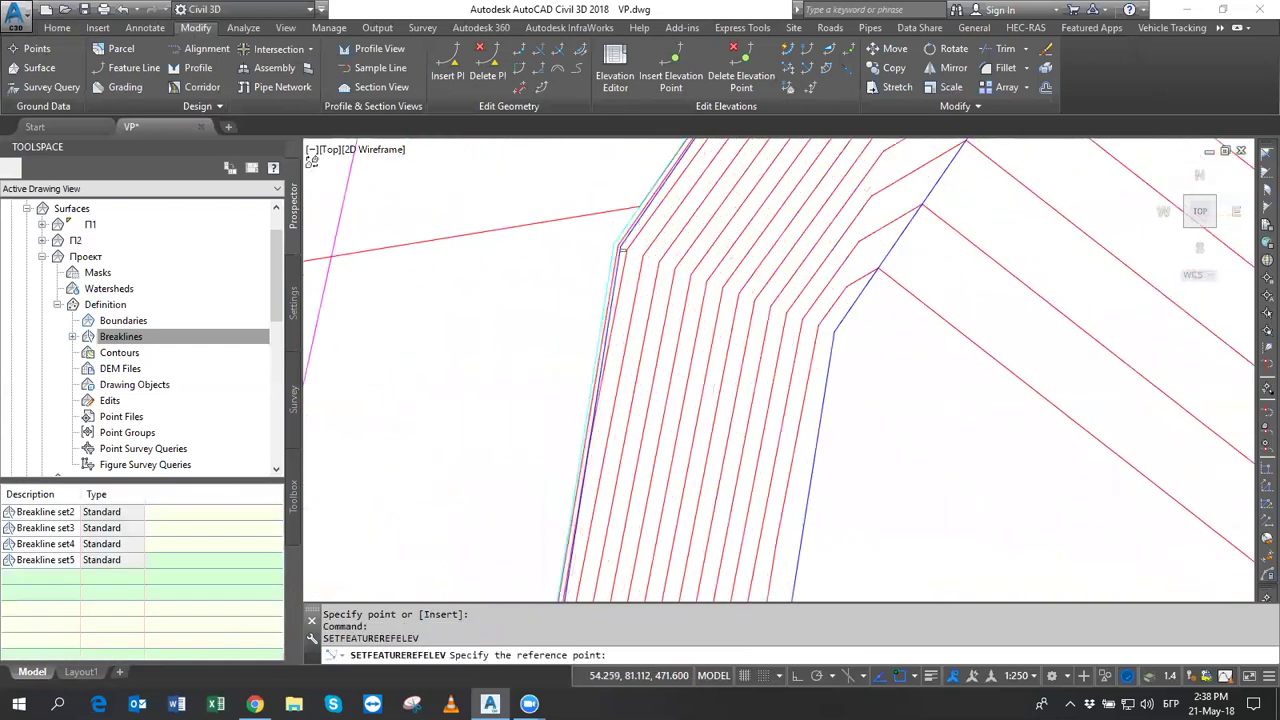
pyautogui.scroll(2, 622, 248)
pyautogui.click(628, 251)
pyautogui.scroll(-3, 759, 259)
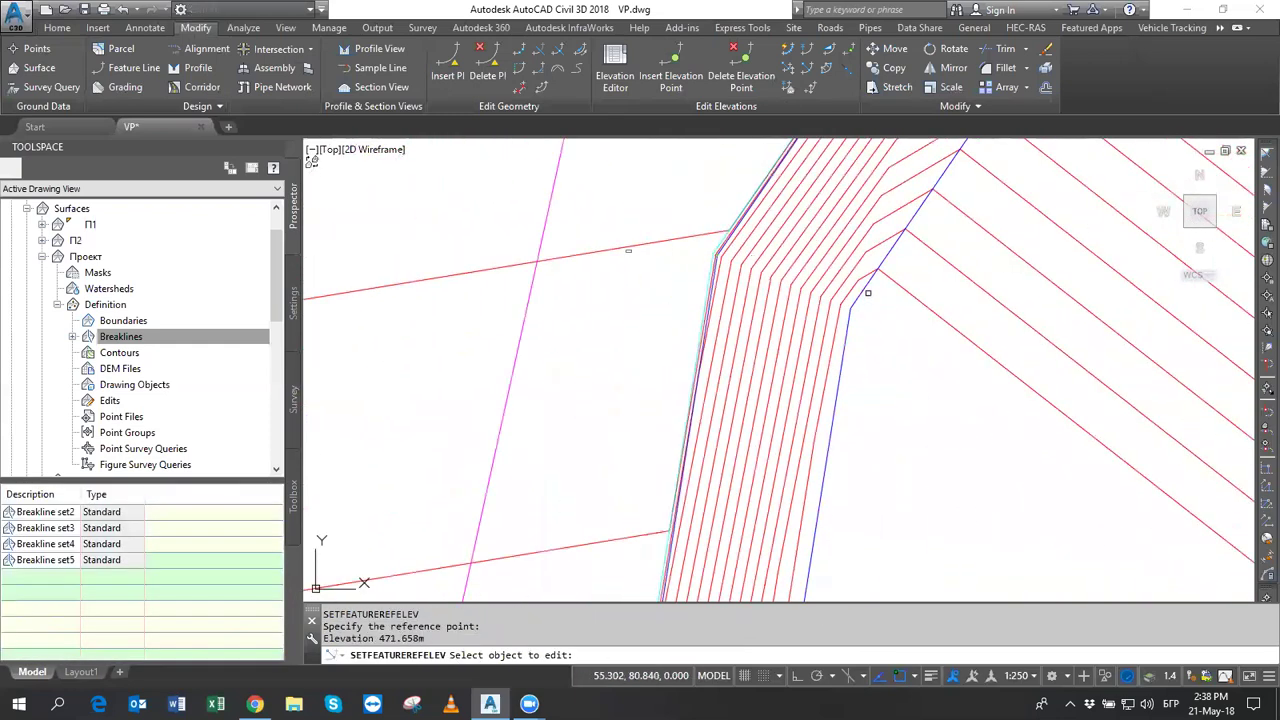
pyautogui.click(858, 298)
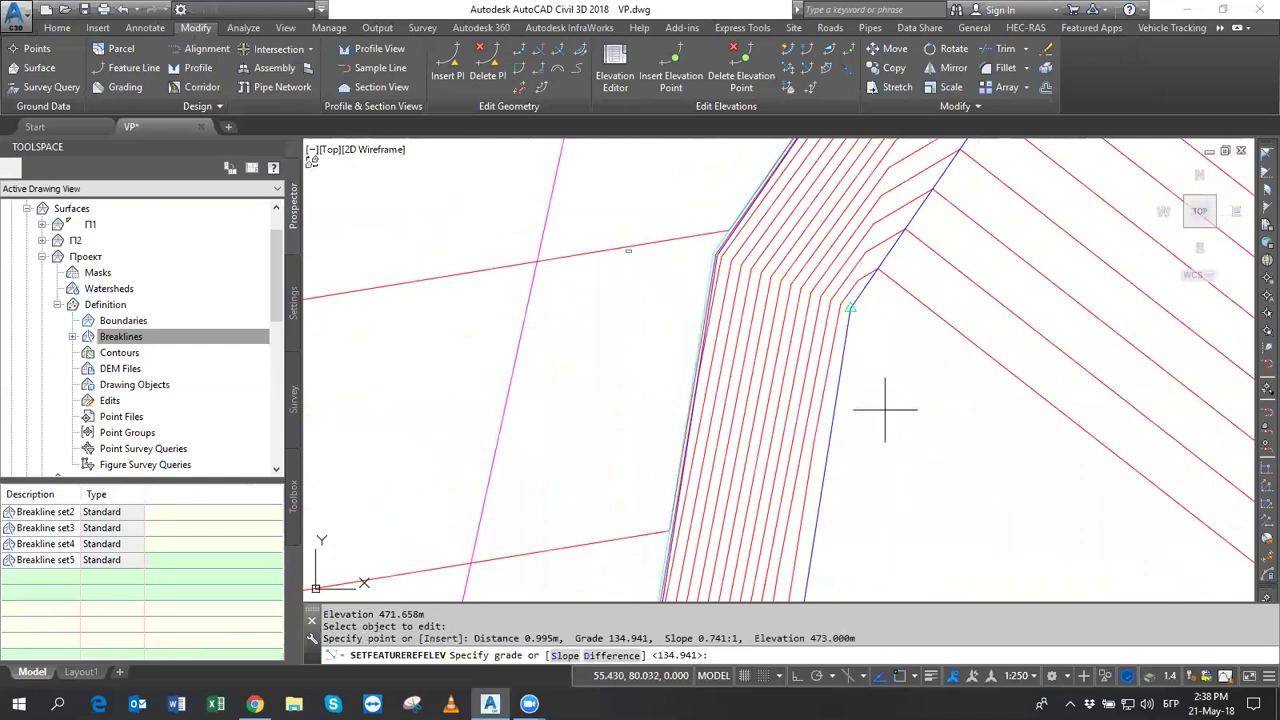
pyautogui.write('2')
pyautogui.press('Return')
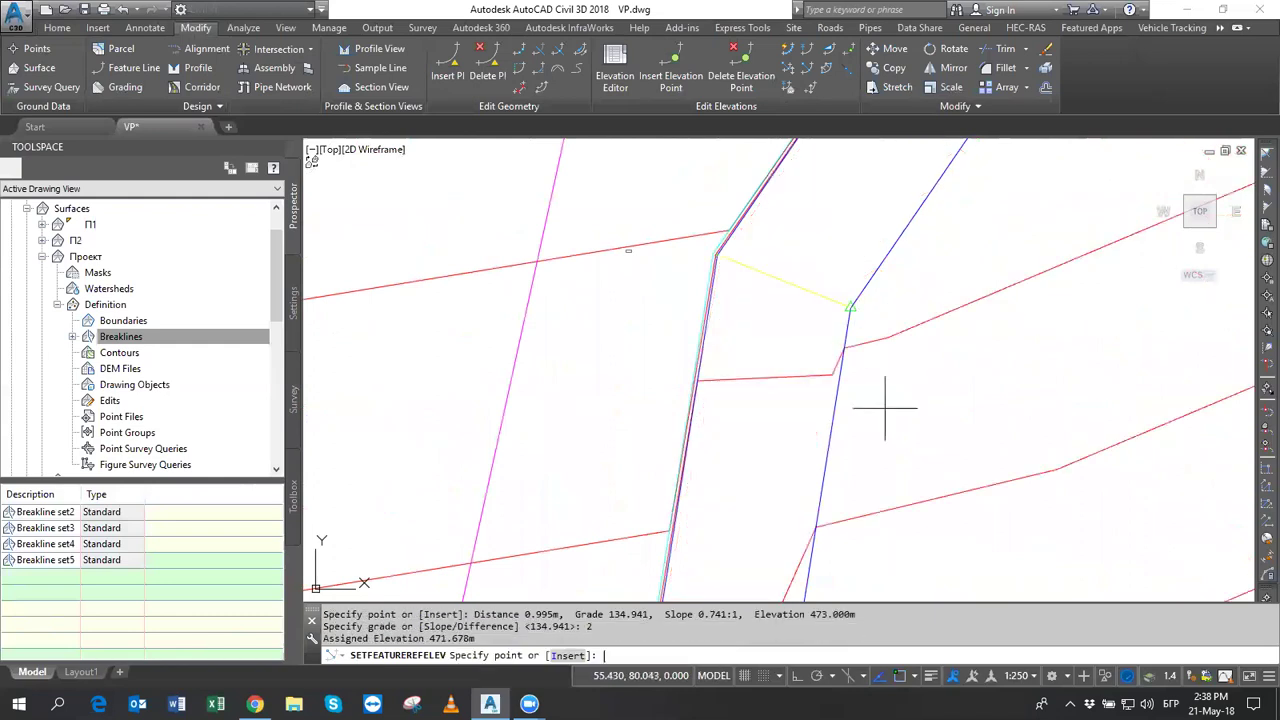
# Regrade one more breakline corner vertex at 2% from a reference point.
pyautogui.moveTo(814, 400); pyautogui.dragTo(753, 142, button='middle')
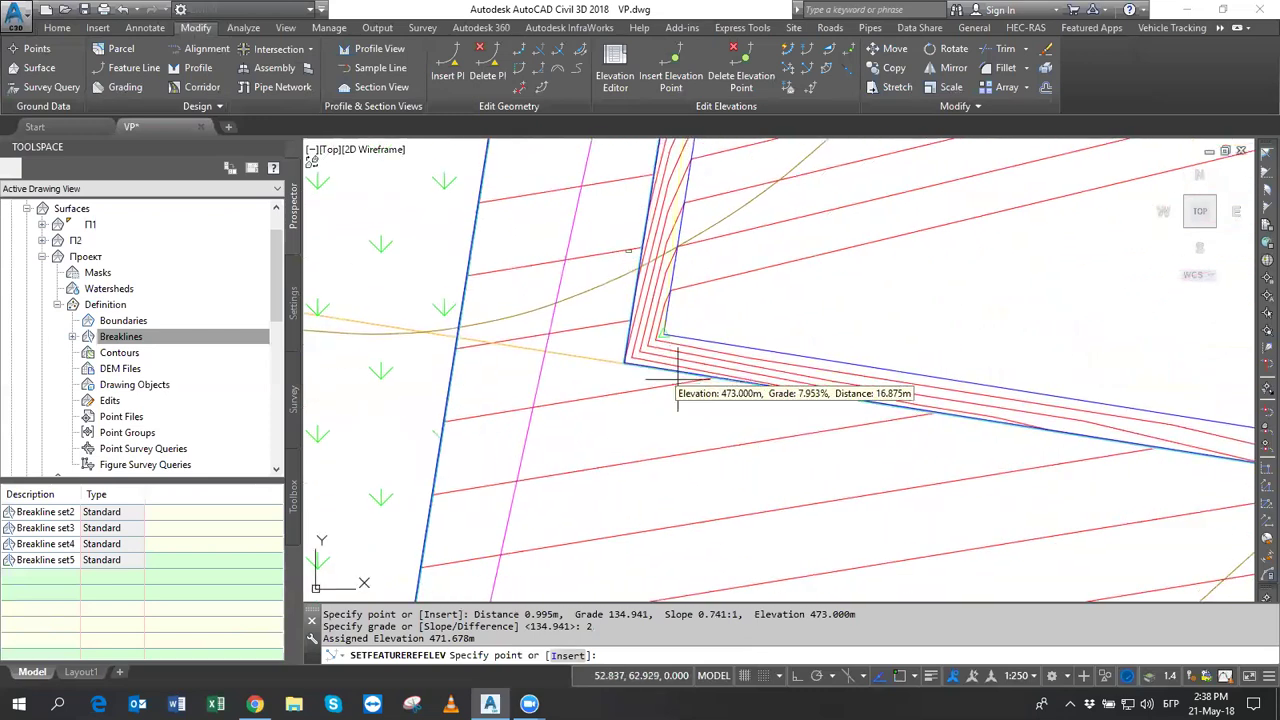
pyautogui.press('Return')
pyautogui.press('Return')
pyautogui.scroll(2, 610, 360)
pyautogui.scroll(2, 660, 490)
pyautogui.scroll(2, 645, 480)
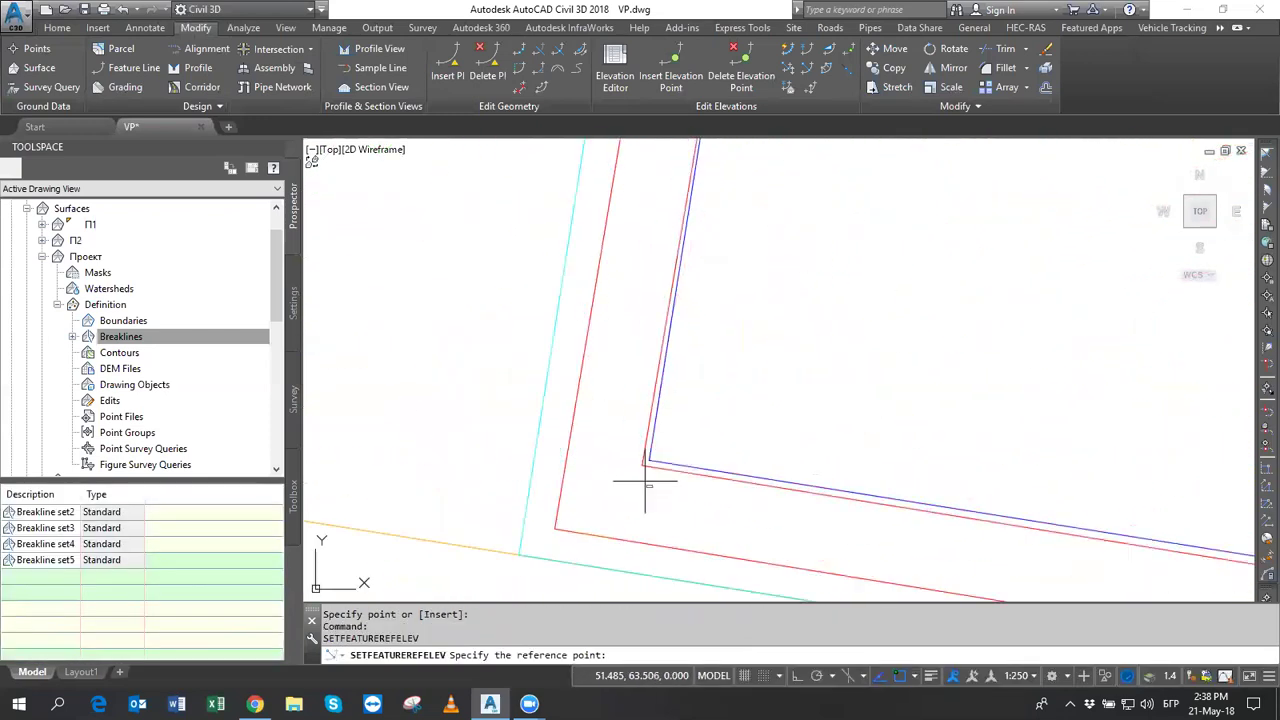
pyautogui.click(650, 458)
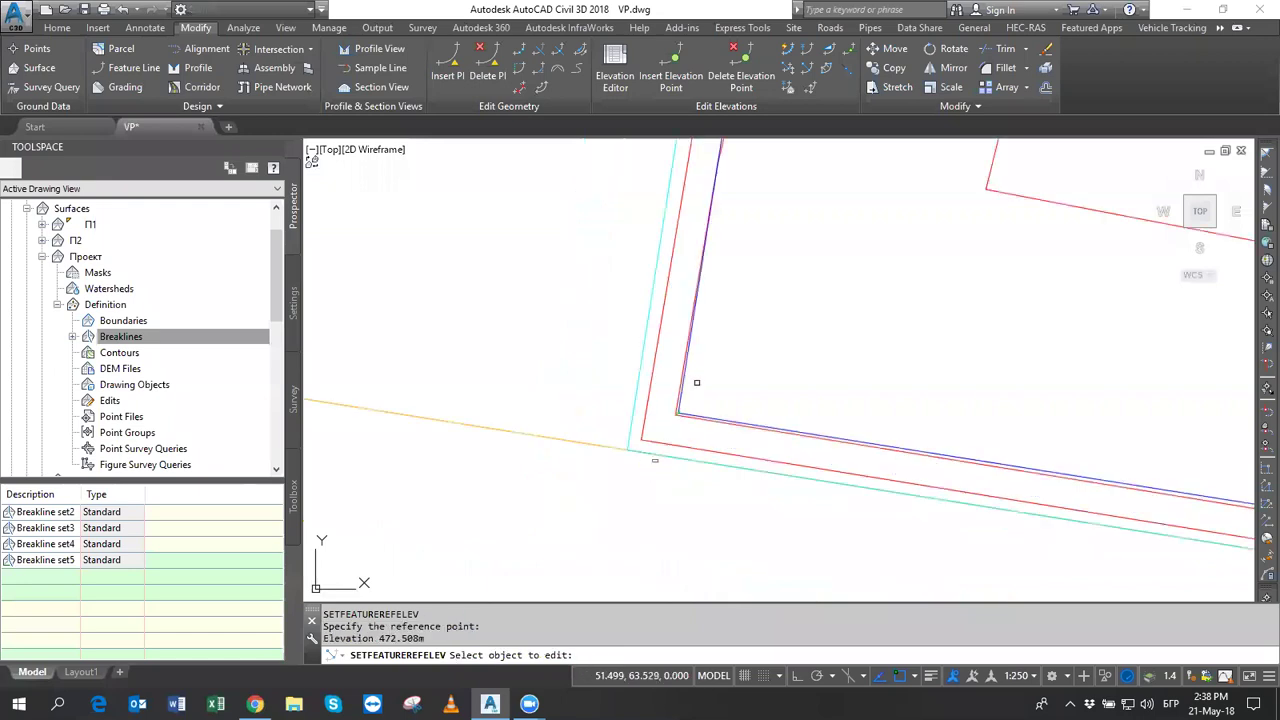
pyautogui.scroll(-2, 655, 460)
pyautogui.click(878, 244)
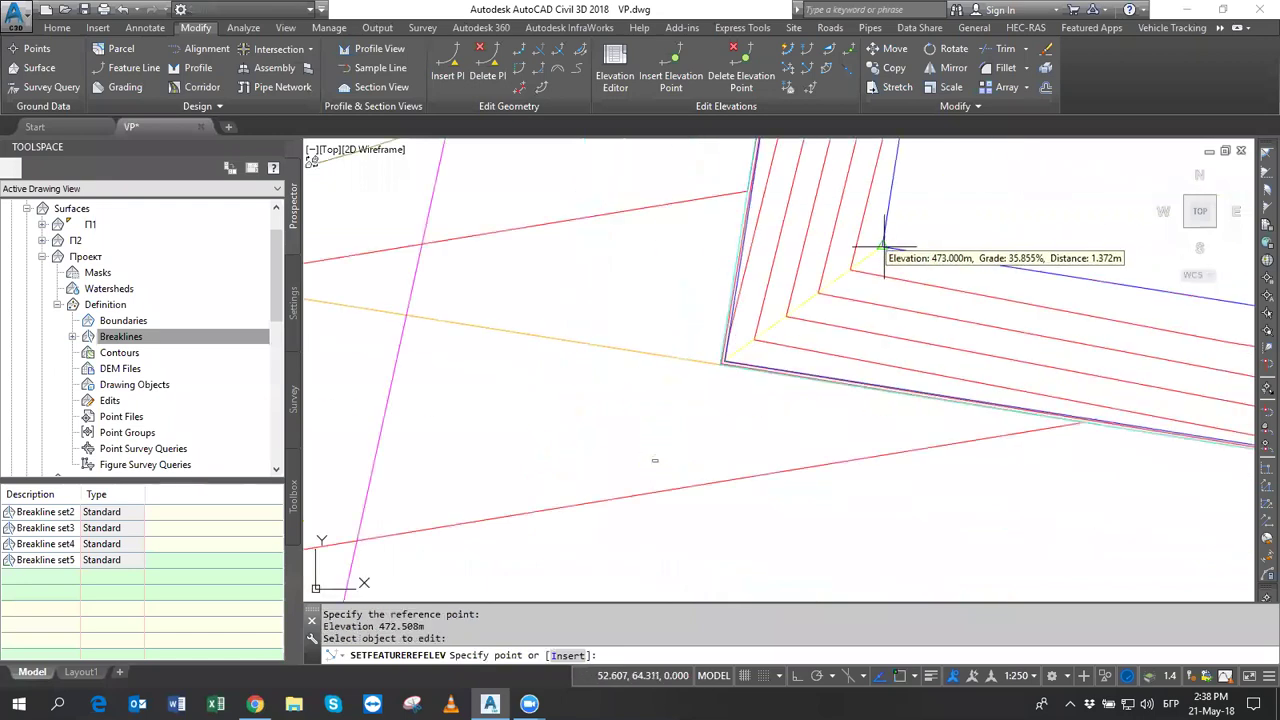
pyautogui.click(882, 246)
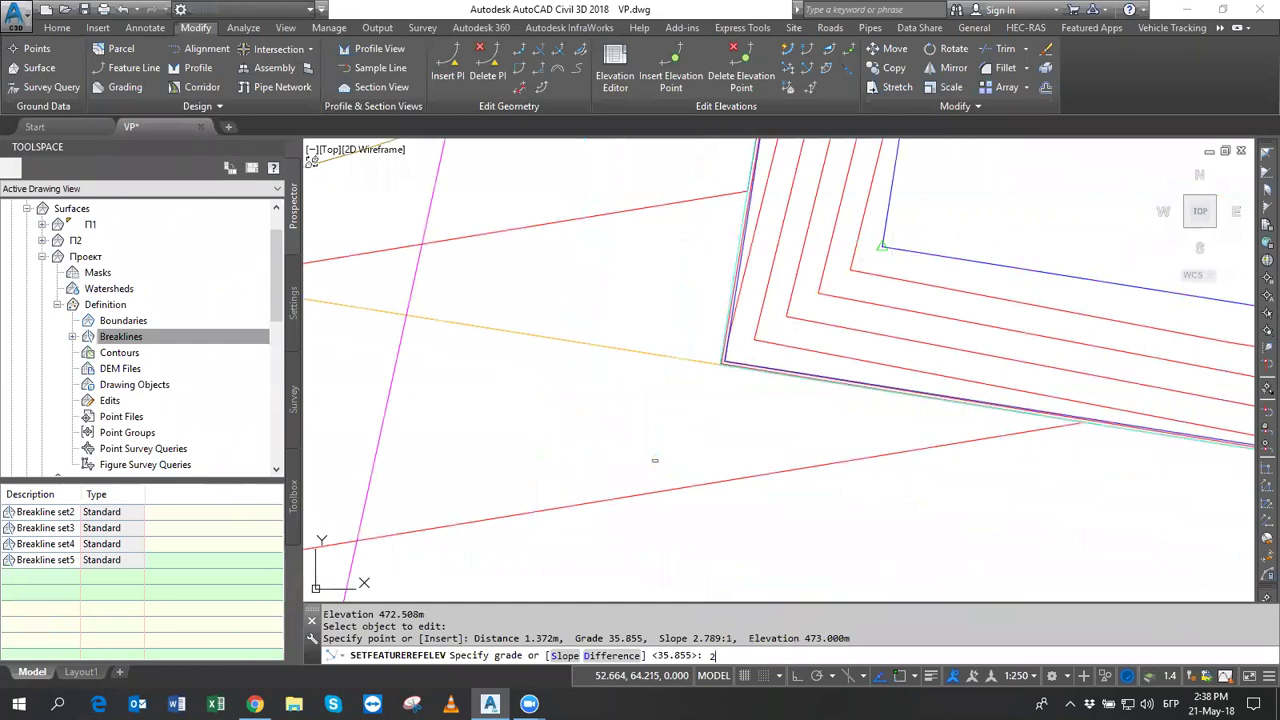
pyautogui.press('Return')
pyautogui.scroll(-3, 850, 280)
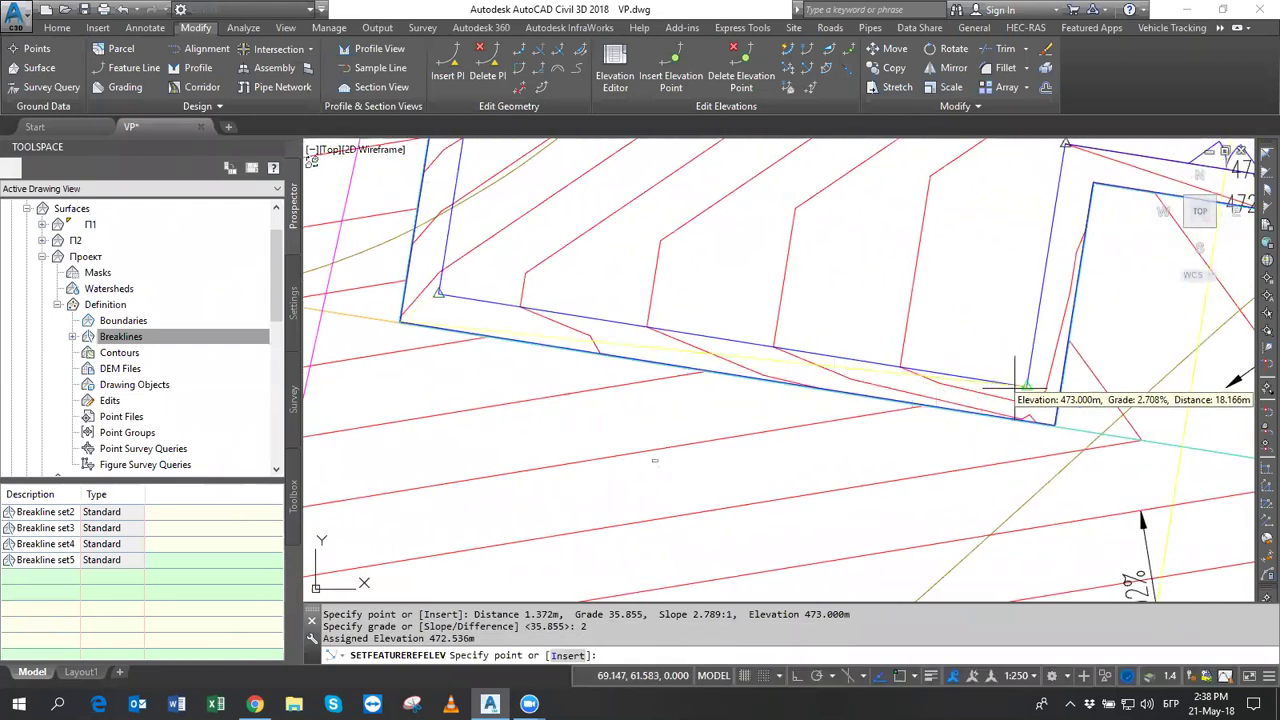
pyautogui.press('Return')
# Abandon a further reference-based elevation edit and select the Проект surface.
pyautogui.scroll(2, 1028, 388)
pyautogui.scroll(2, 1030, 388)
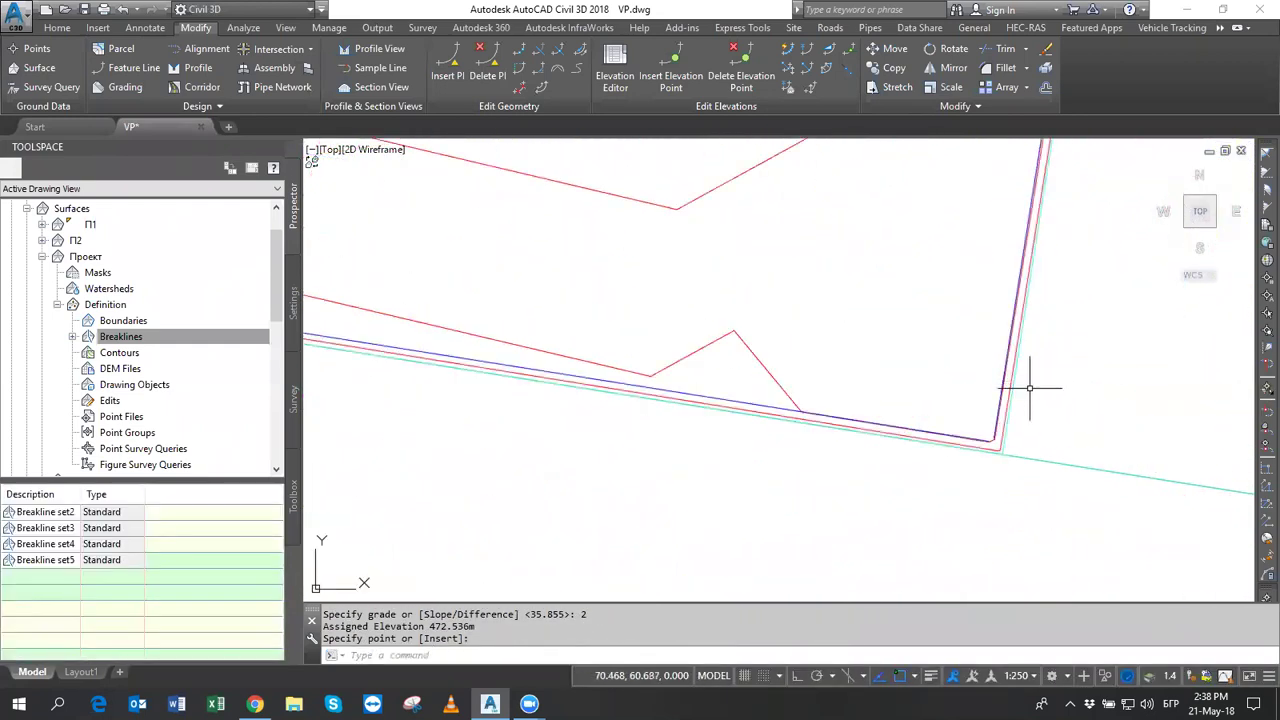
pyautogui.press('Return')
pyautogui.scroll(3, 990, 438)
pyautogui.click(998, 424)
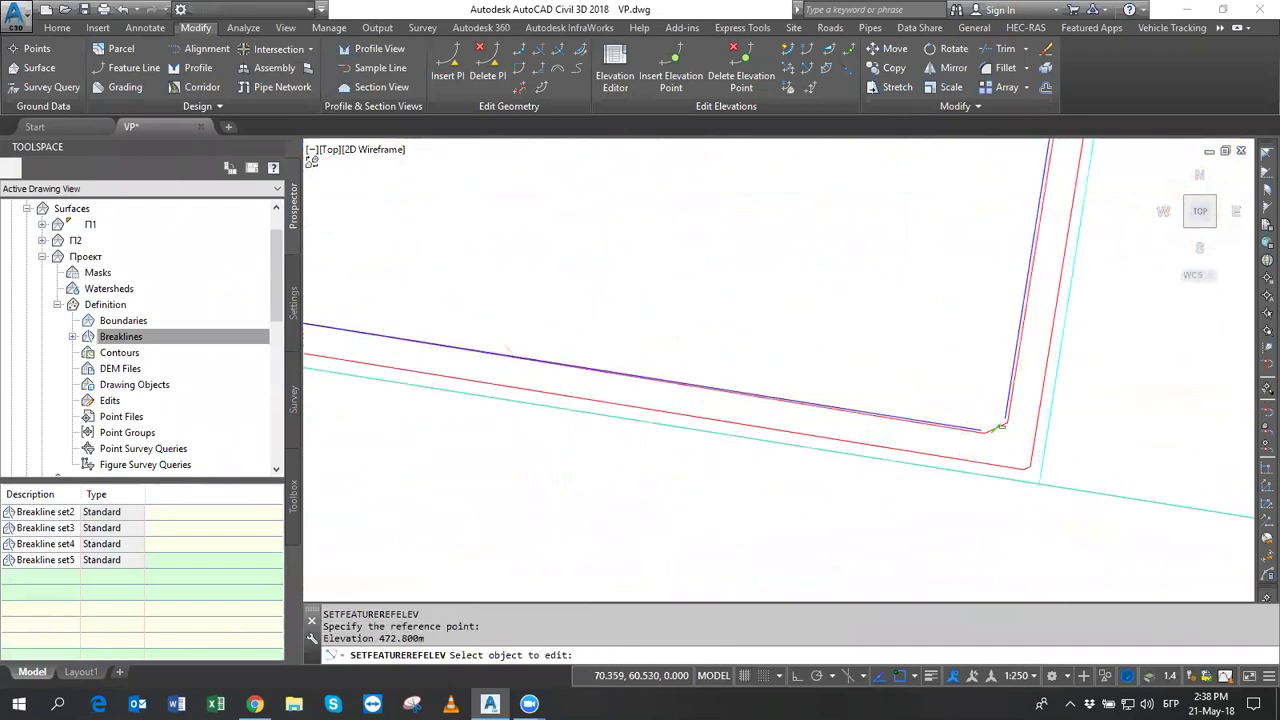
pyautogui.scroll(2, 996, 425)
pyautogui.press('Return')
pyautogui.press('Return')
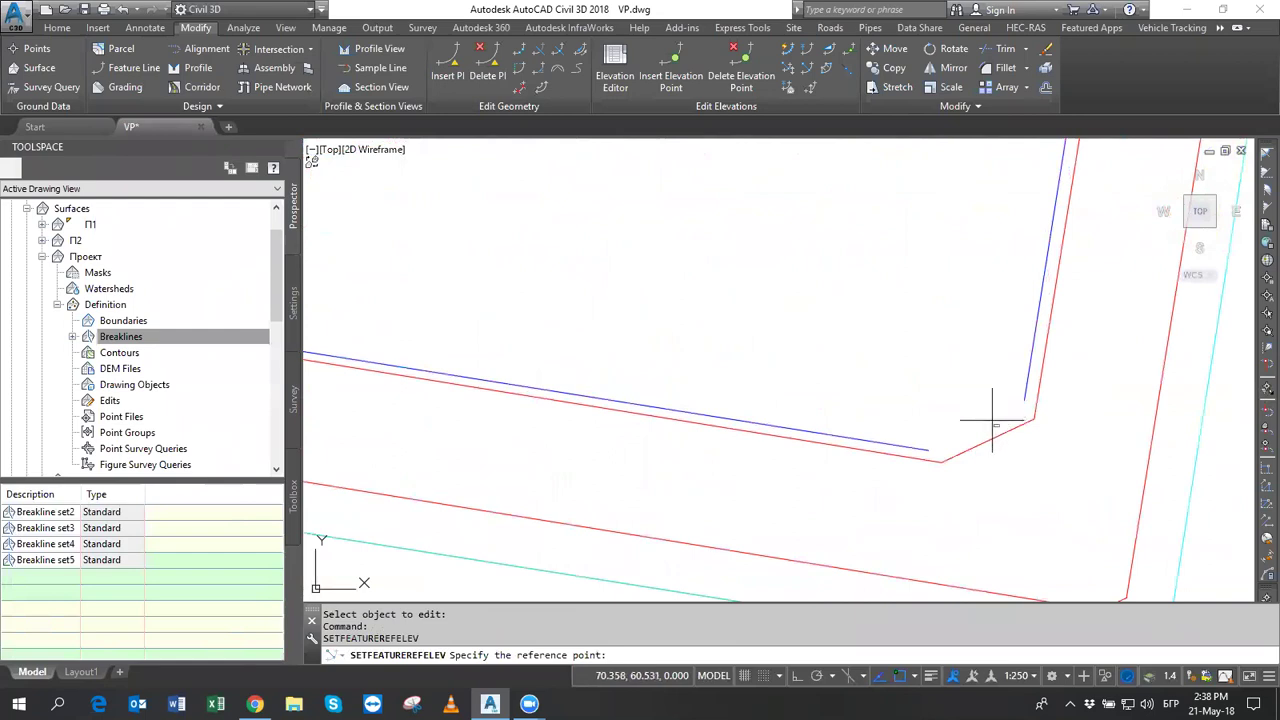
pyautogui.press('Escape')
pyautogui.click(986, 434)
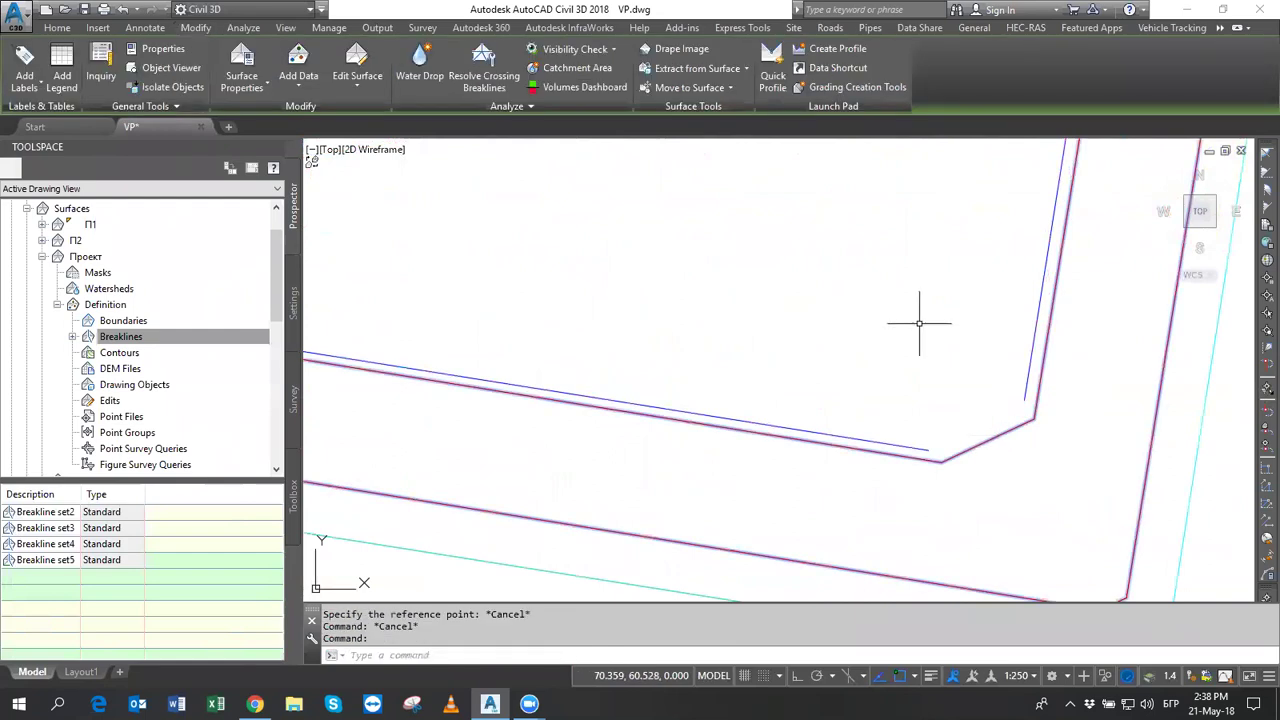
# Turn on triangle display in the Проект surface style.
pyautogui.rightClick(928, 330)
pyautogui.click(985, 514)
pyautogui.click(280, 334)
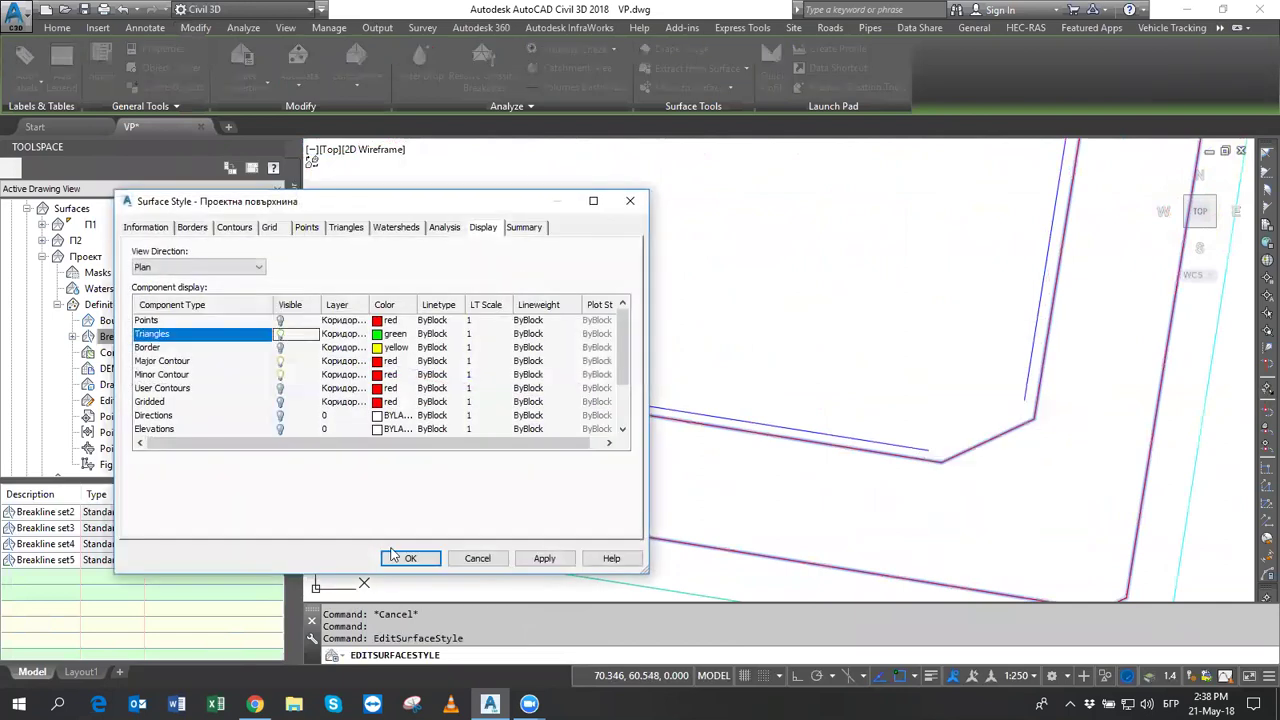
pyautogui.click(407, 559)
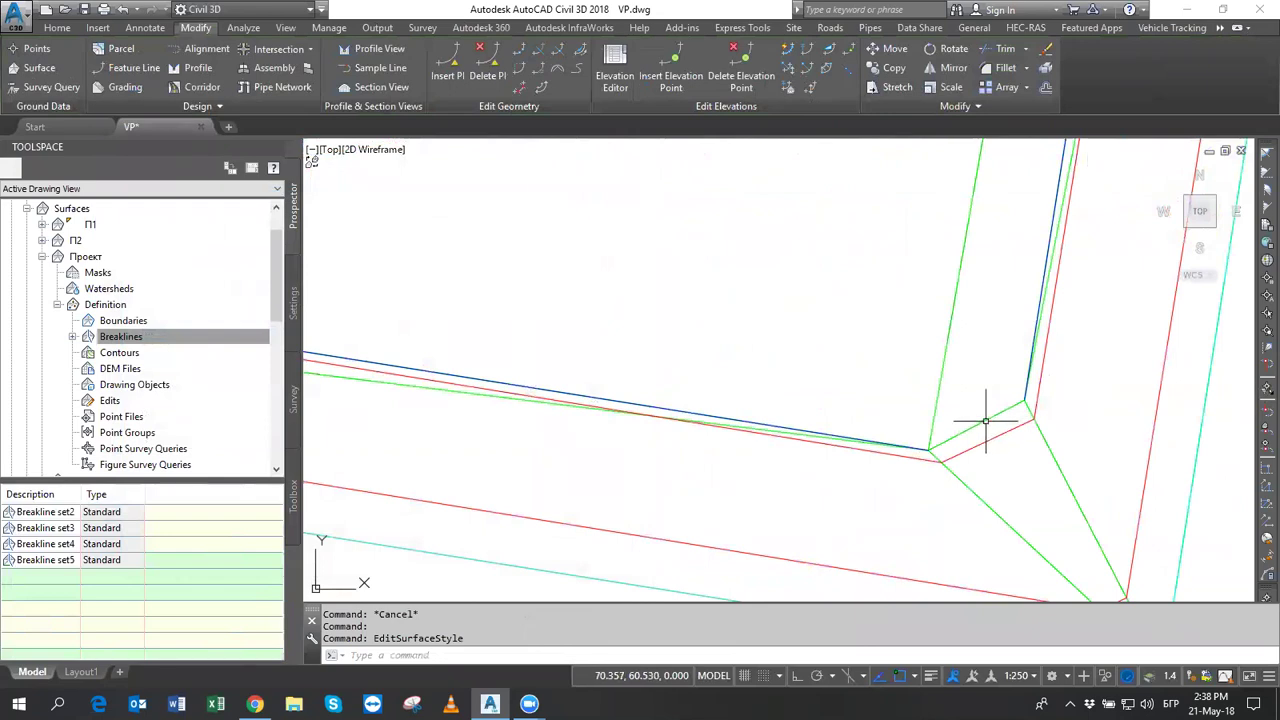
pyautogui.scroll(-5, 985, 421)
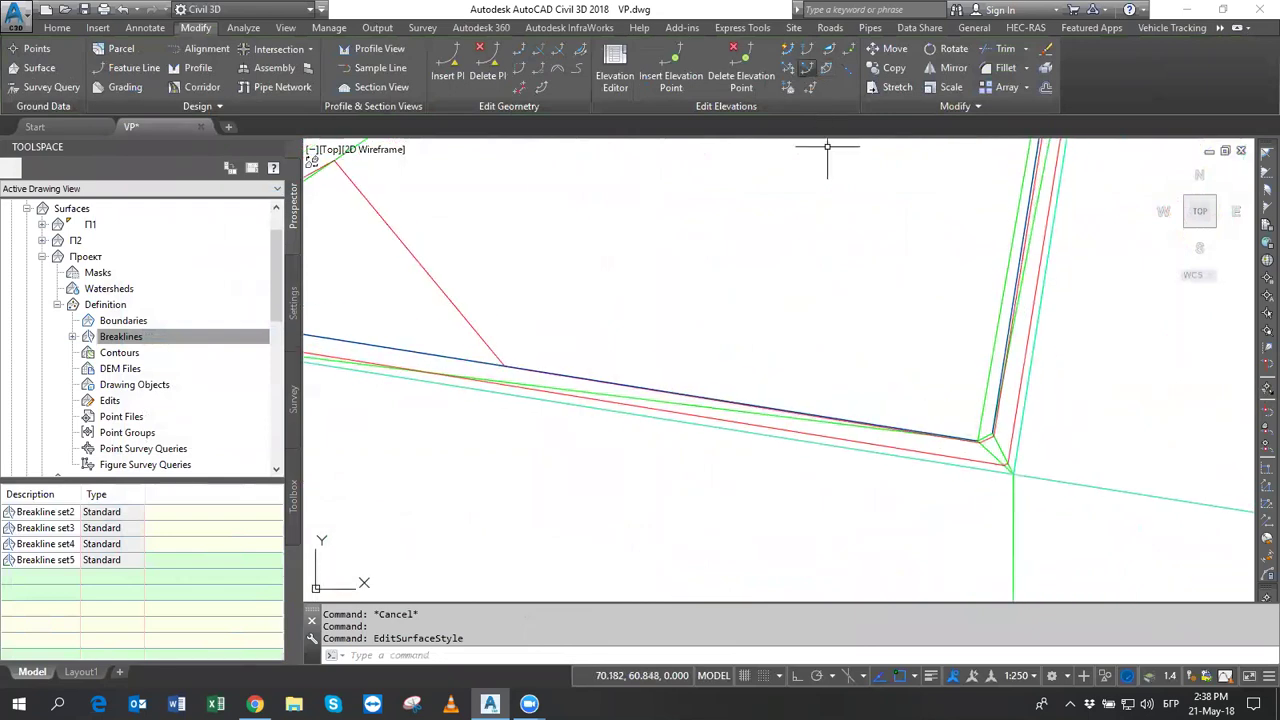
# Regrade the breakline vertex at the triangle fan at 2% from a reference point.
pyautogui.click(806, 68)
pyautogui.scroll(2, 987, 427)
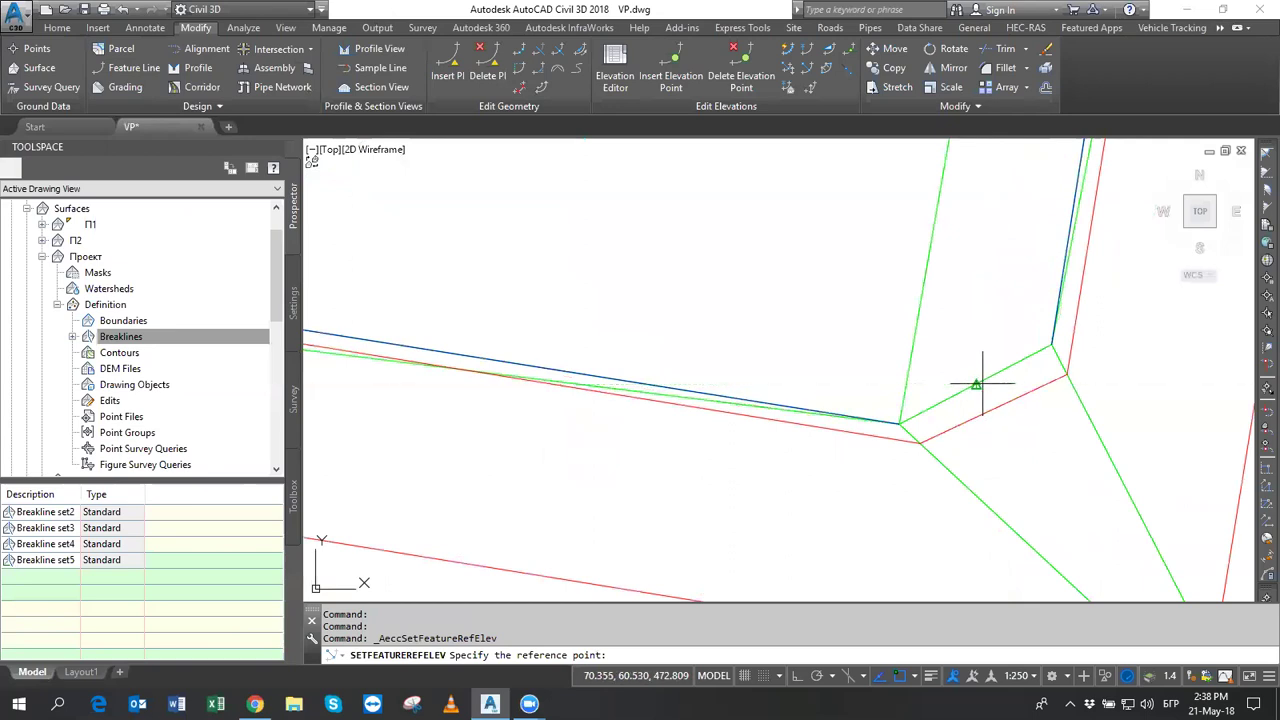
pyautogui.click(975, 383)
pyautogui.scroll(-3, 864, 268)
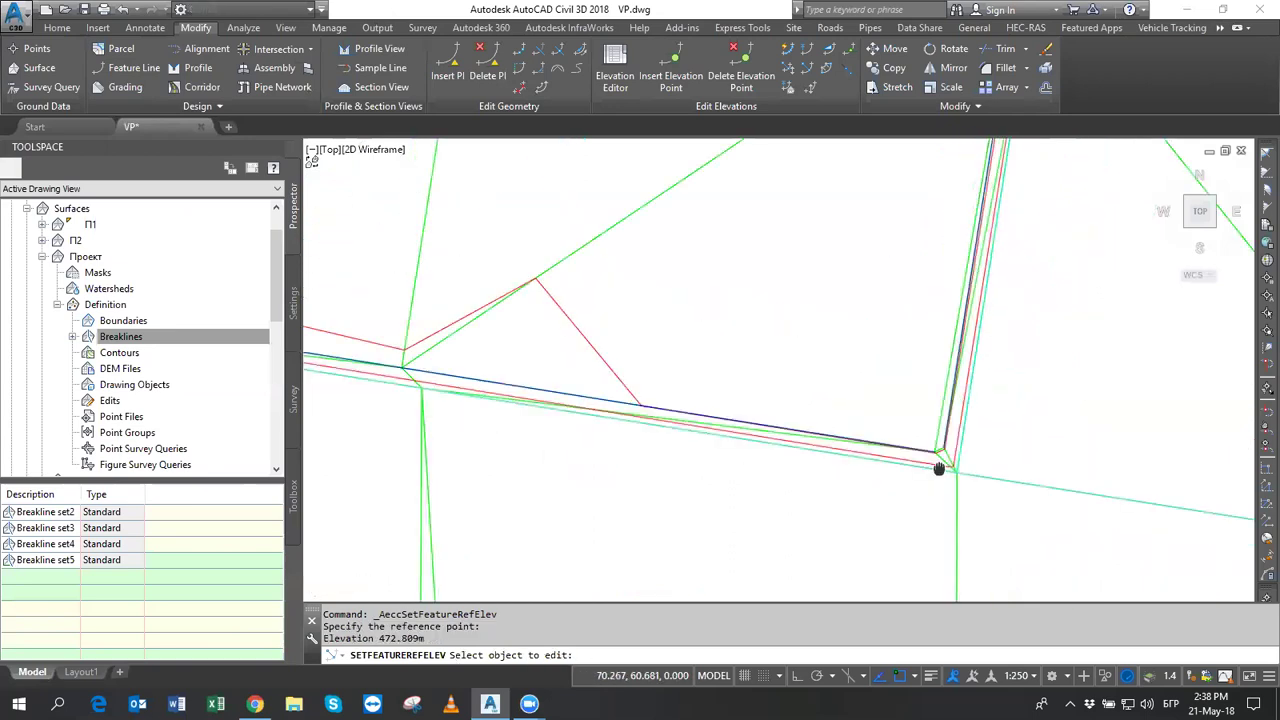
pyautogui.scroll(-2, 794, 323)
pyautogui.scroll(2, 748, 241)
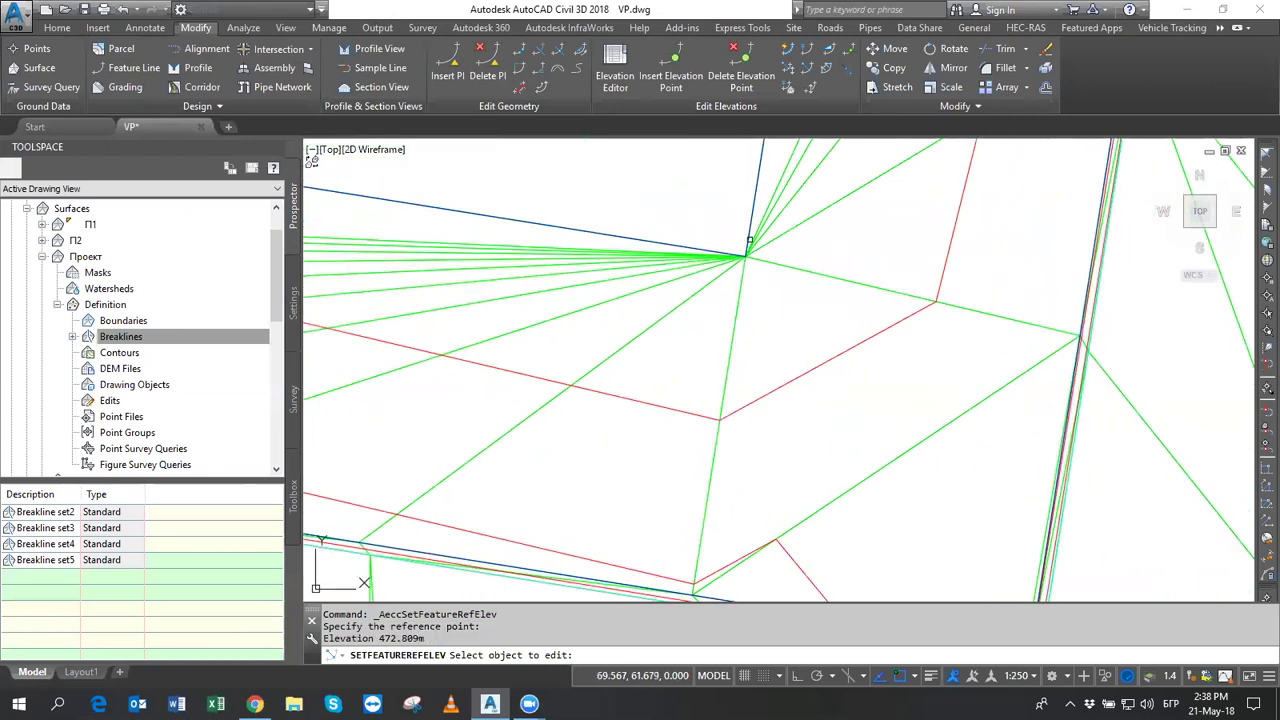
pyautogui.click(748, 241)
pyautogui.click(745, 255)
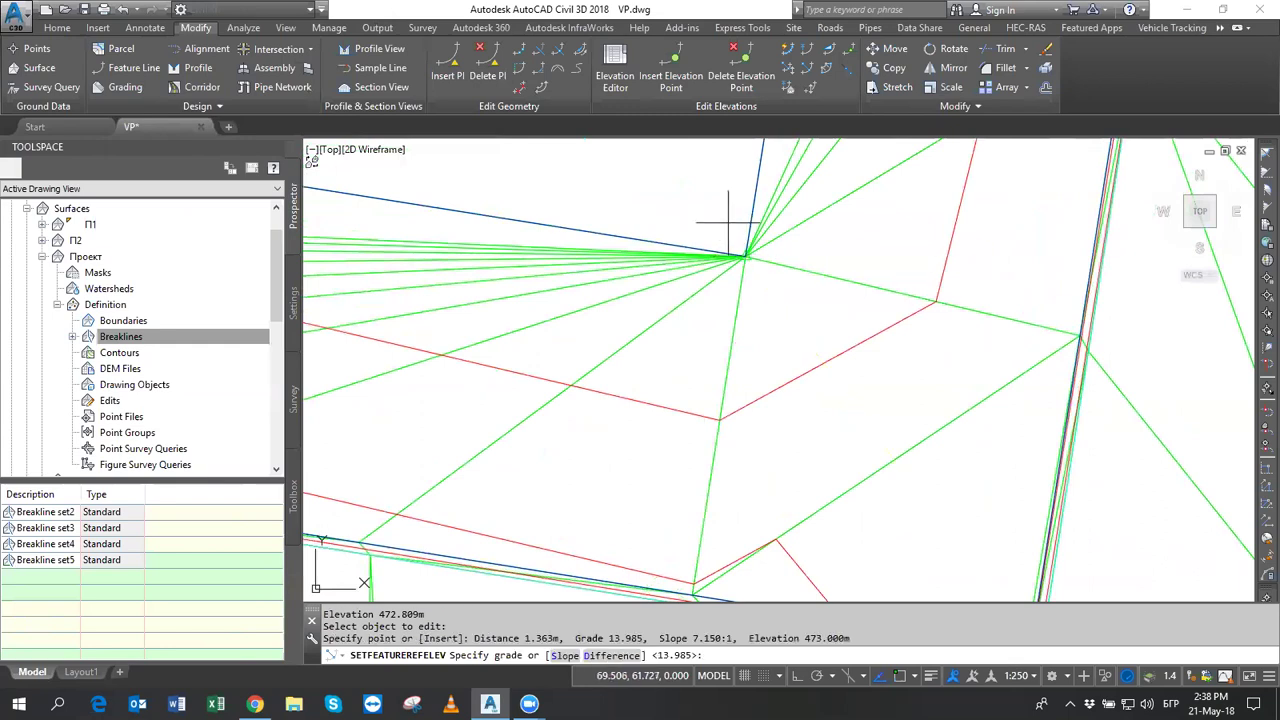
pyautogui.write('2')
pyautogui.press('Return')
pyautogui.scroll(-2, 737, 240)
pyautogui.moveTo(770, 255); pyautogui.dragTo(849, 299, button='middle')
pyautogui.scroll(3, 849, 299)
pyautogui.scroll(2, 857, 300)
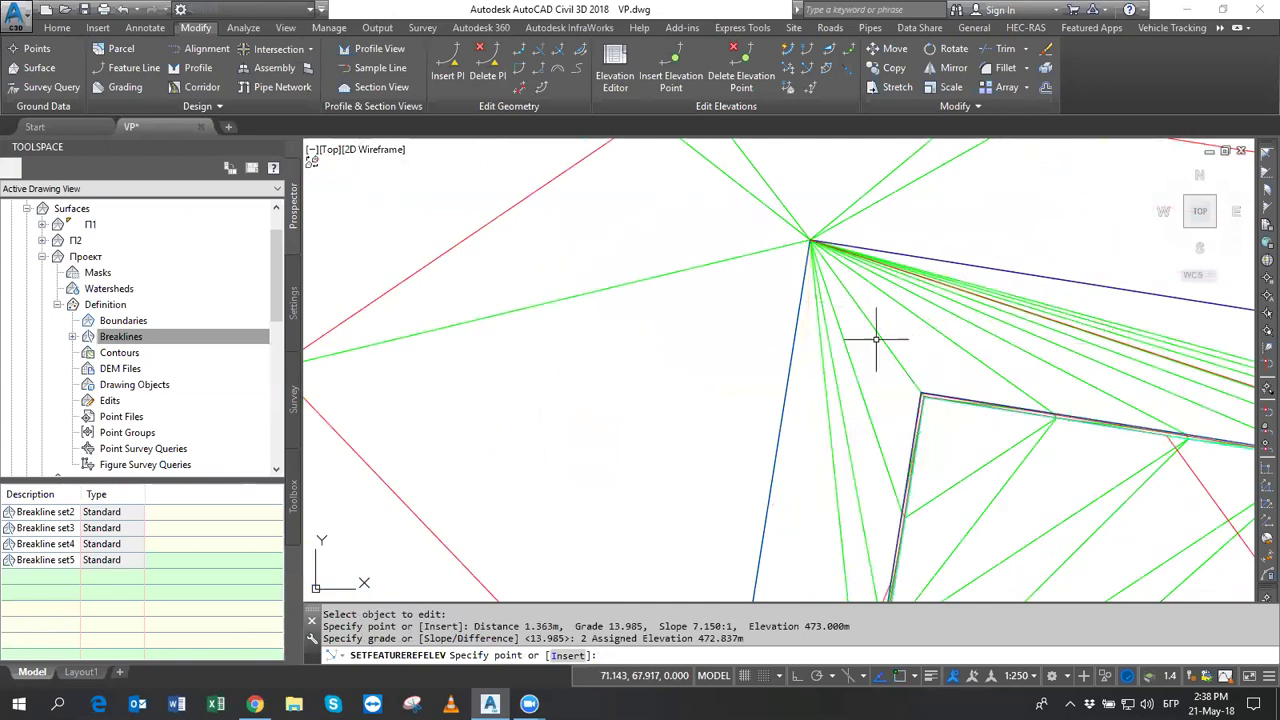
# Grade the first pad corner vertex at 2% from its reference point, giving 472.949 m.
pyautogui.press('Return')
pyautogui.press('Return')
pyautogui.scroll(2, 938, 409)
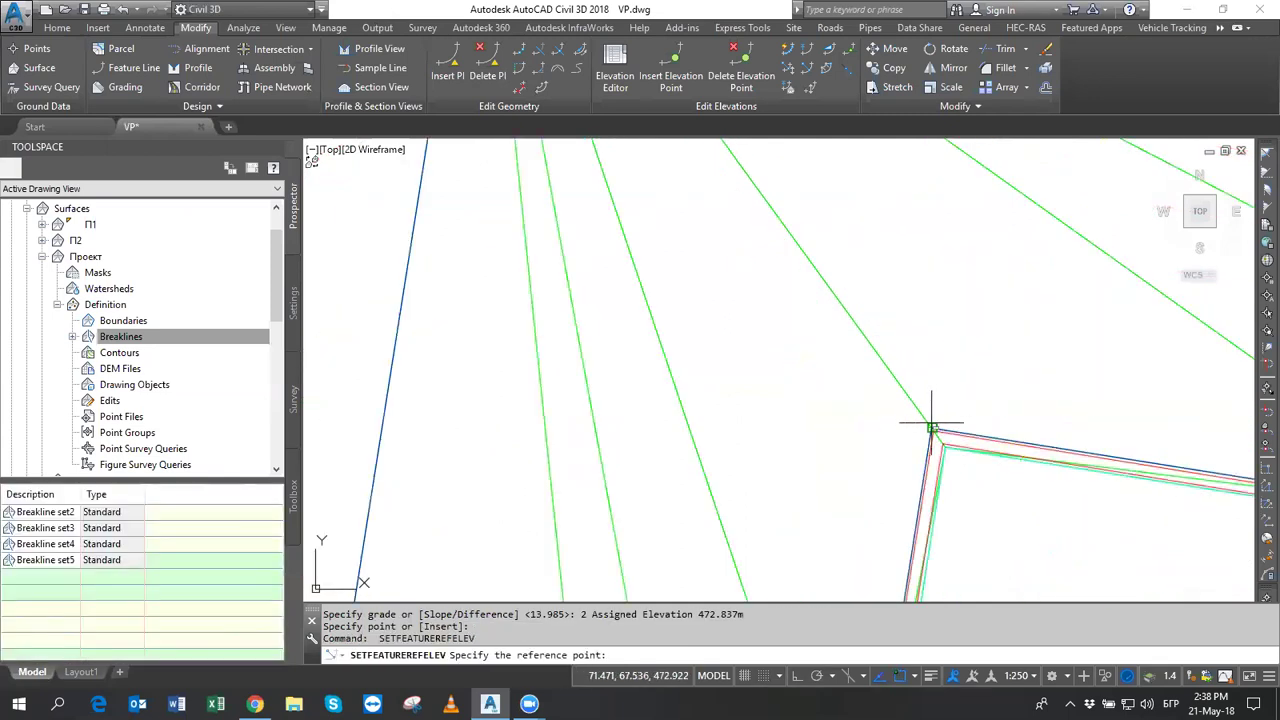
pyautogui.click(931, 428)
pyautogui.scroll(-4, 906, 354)
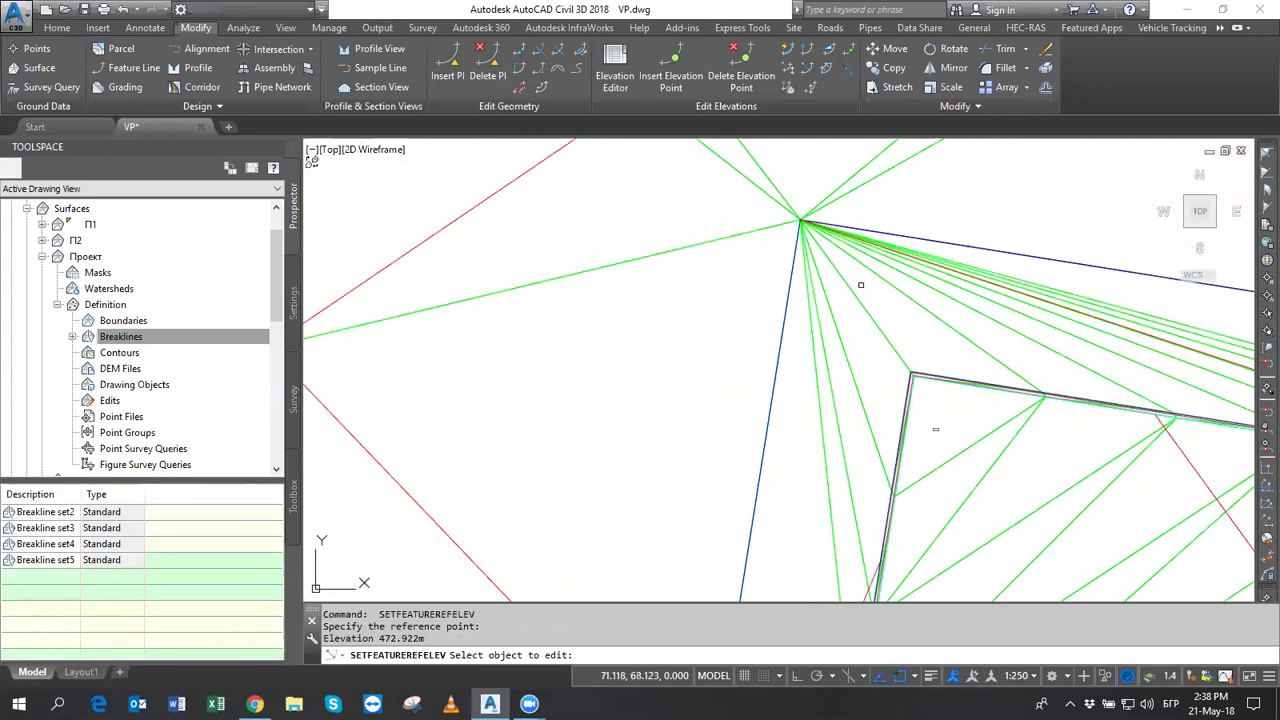
pyautogui.click(797, 240)
pyautogui.click(812, 219)
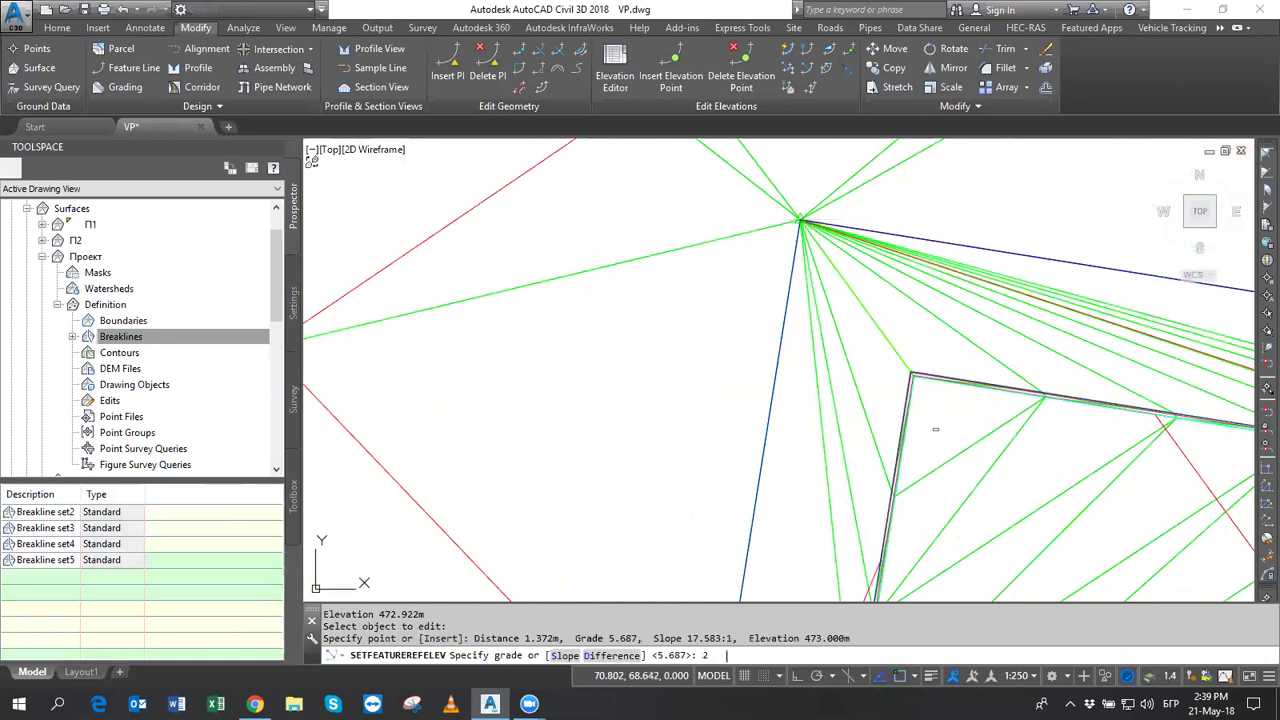
pyautogui.press('Return')
pyautogui.scroll(2, 804, 277)
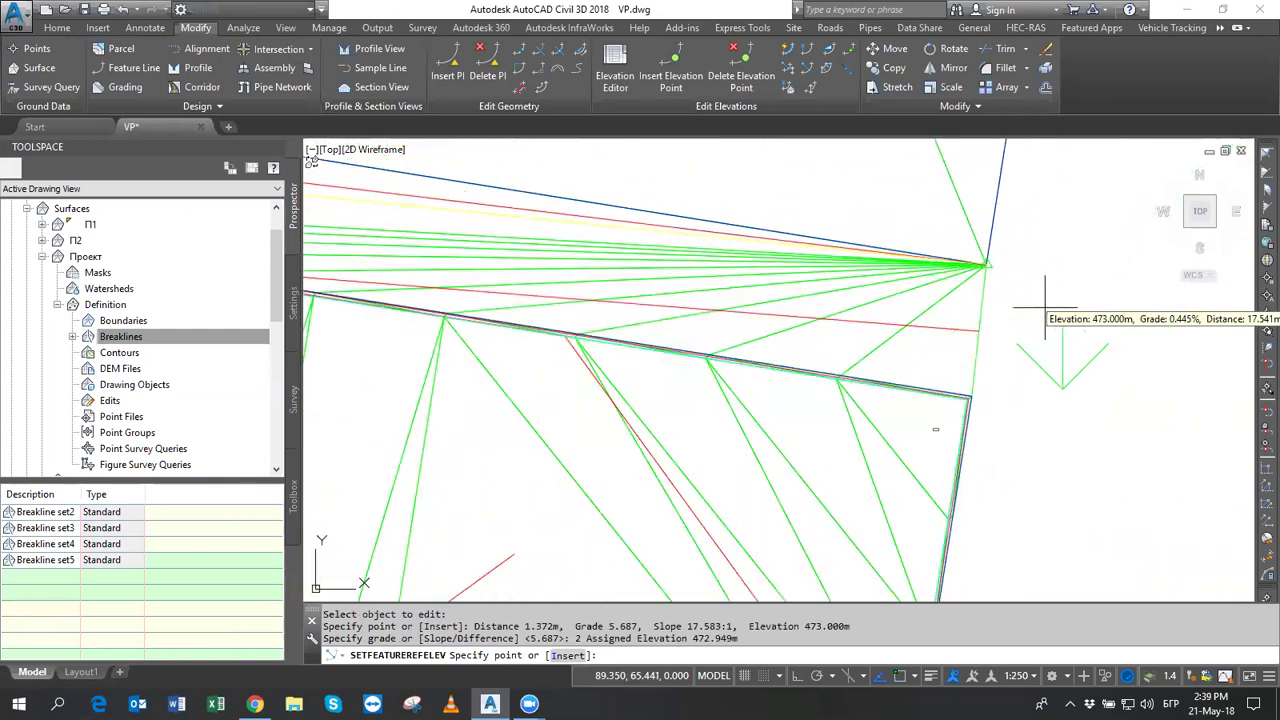
# Grade the second corner vertex at 2% to 473.217 m, then select the design surface.
pyautogui.press('Return')
pyautogui.press('Return')
pyautogui.scroll(2, 972, 392)
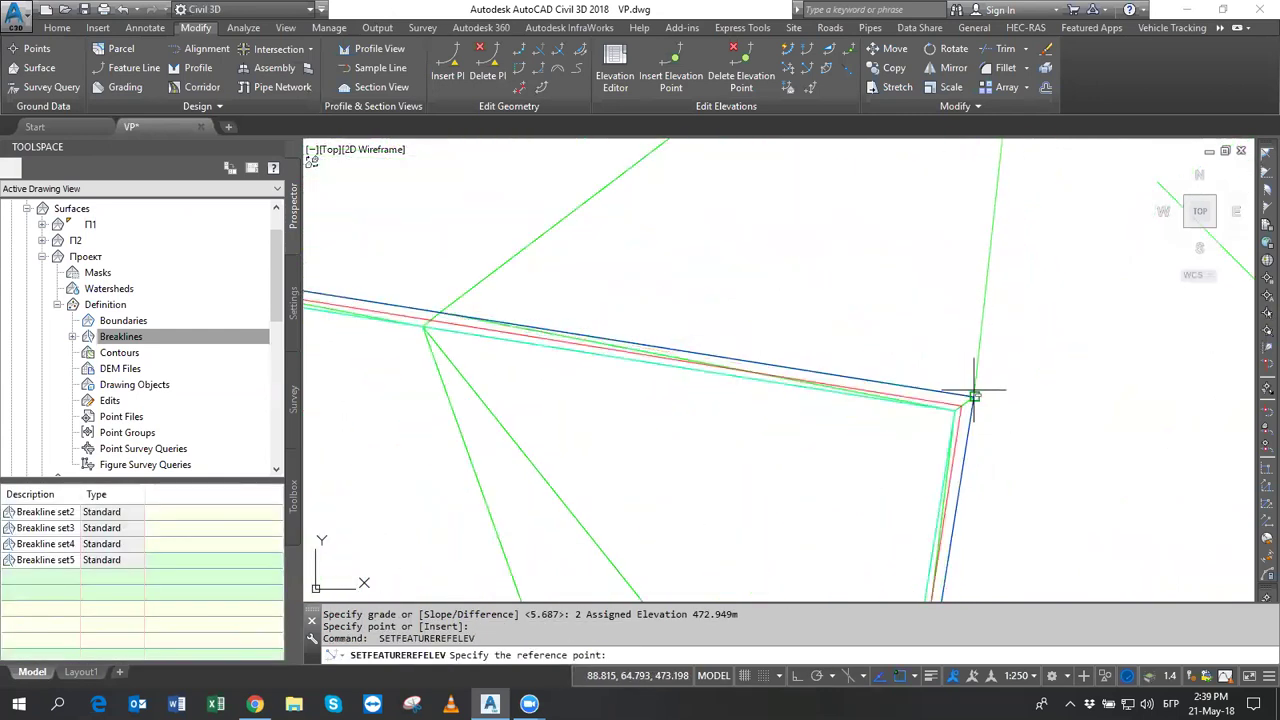
pyautogui.click(974, 396)
pyautogui.scroll(-3, 975, 400)
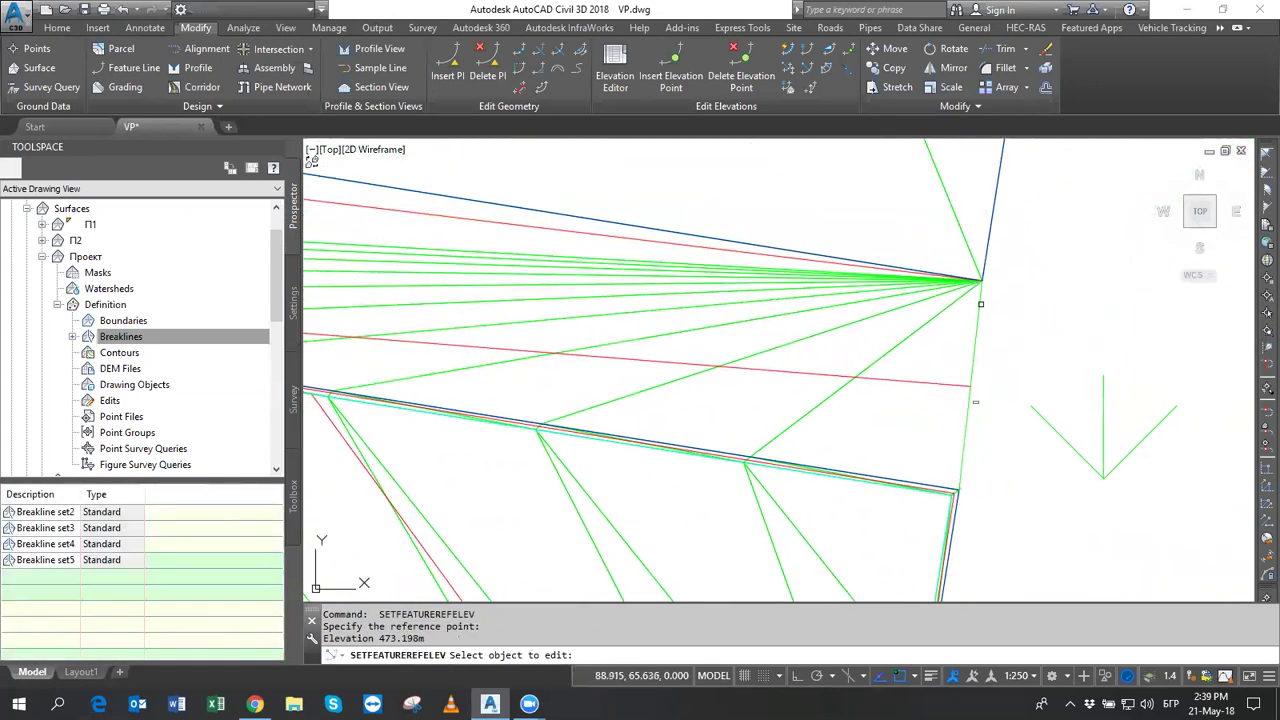
pyautogui.click(984, 273)
pyautogui.click(990, 285)
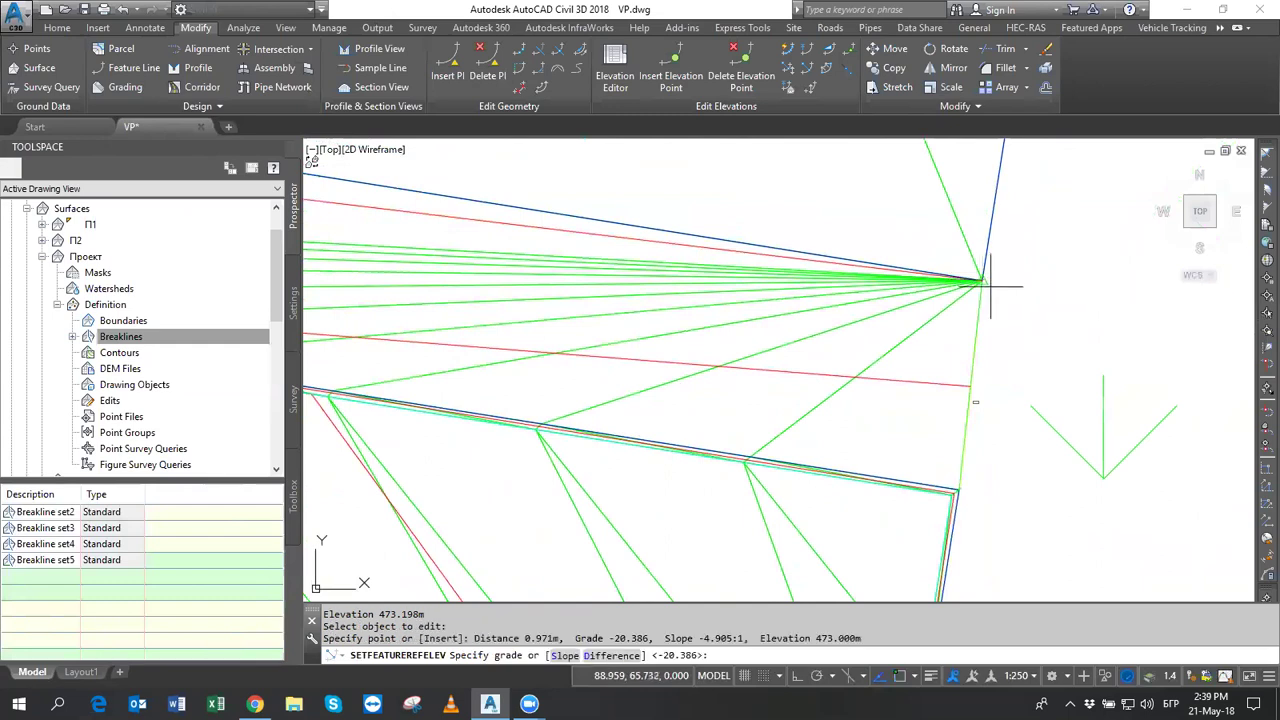
pyautogui.write('2')
pyautogui.press('Return')
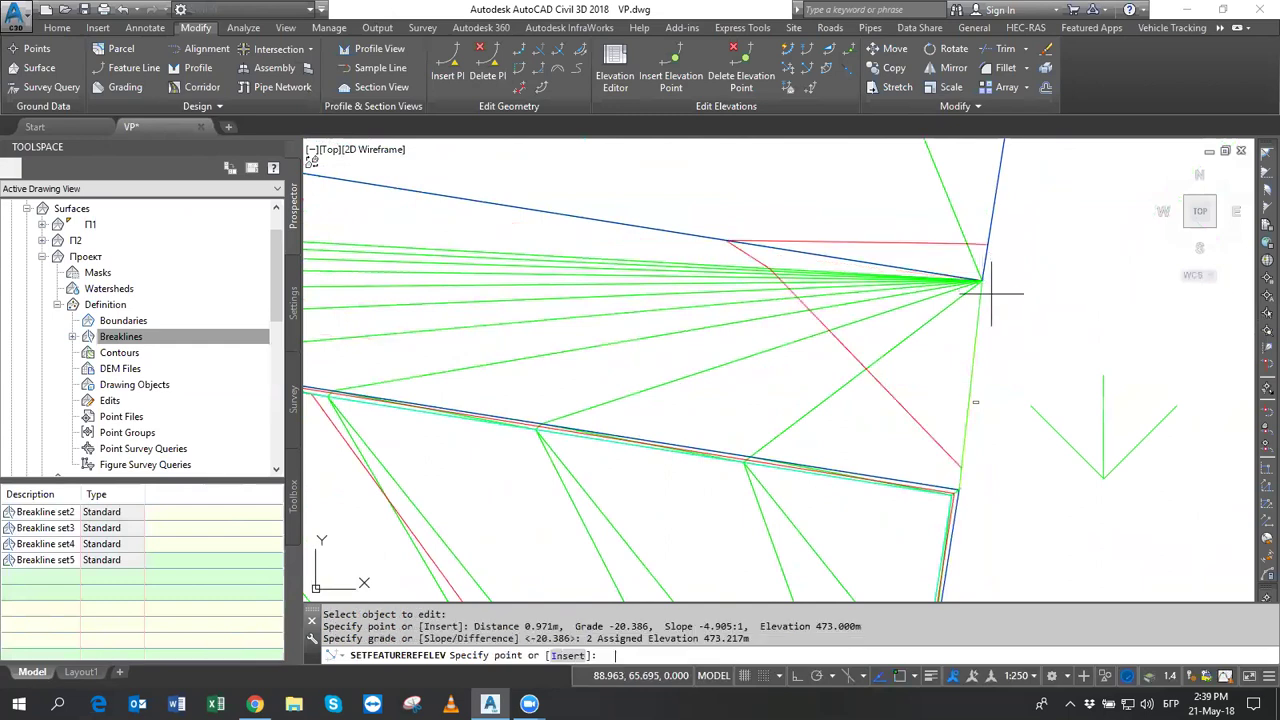
pyautogui.press('Return')
pyautogui.scroll(-3, 843, 357)
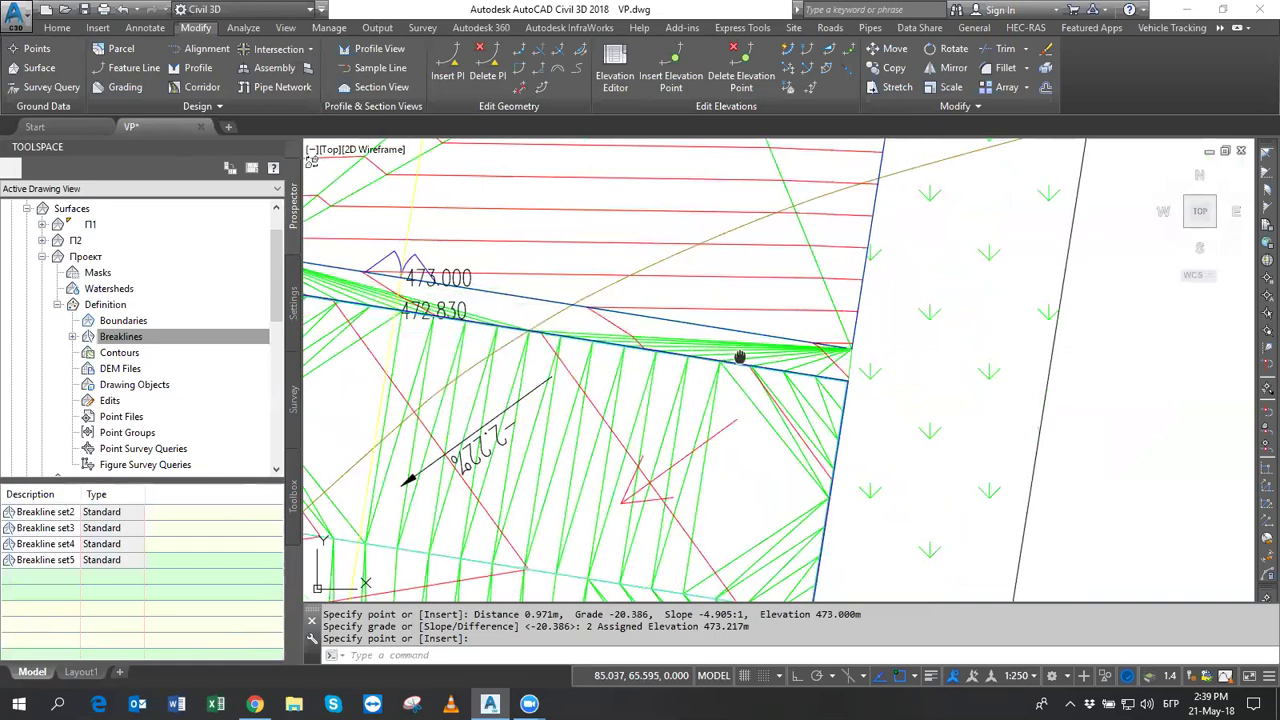
pyautogui.press('Escape')
pyautogui.click(830, 355)
pyautogui.scroll(-2, 850, 330)
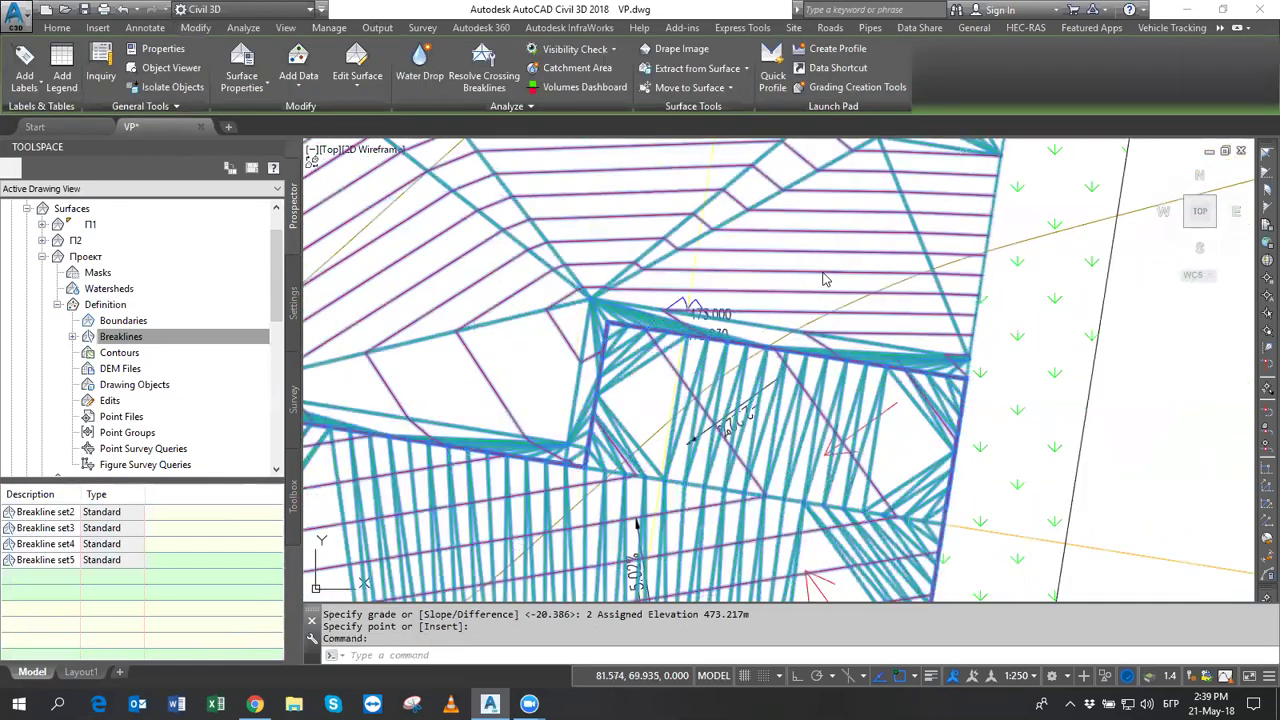
pyautogui.rightClick(818, 272)
pyautogui.click(872, 493)
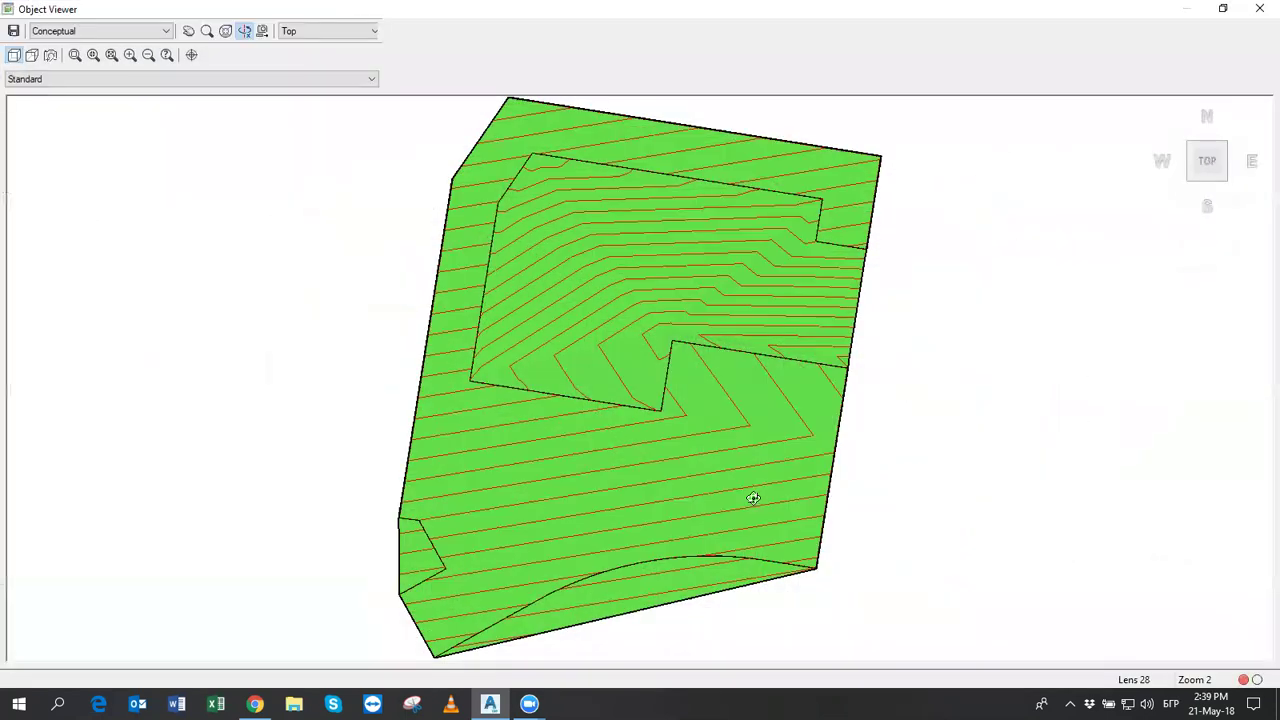
pyautogui.moveTo(651, 437); pyautogui.dragTo(720, 303)
pyautogui.scroll(3, 720, 314)
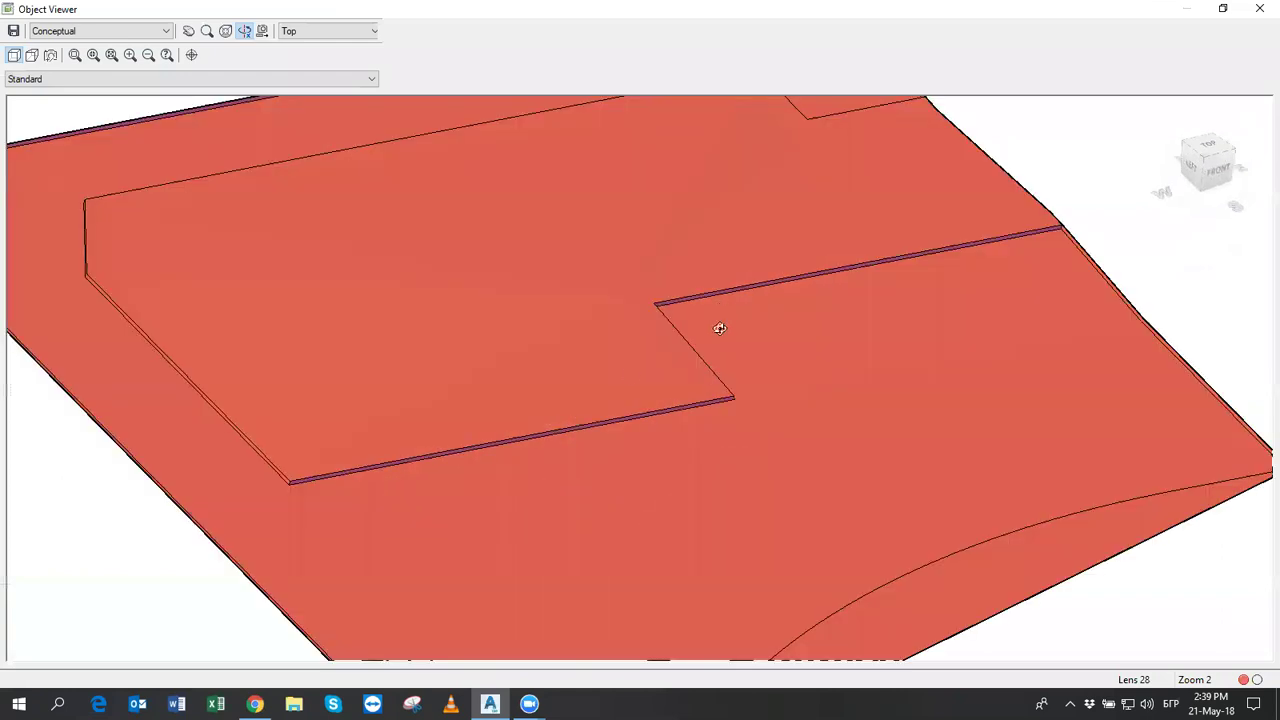
pyautogui.scroll(2, 606, 403)
pyautogui.moveTo(633, 421)
pyautogui.mouseDown()
pyautogui.moveTo(666, 494)
pyautogui.moveTo(726, 486)
pyautogui.moveTo(758, 459)
pyautogui.mouseUp()
pyautogui.press('Escape')
pyautogui.scroll(-2, 910, 265)
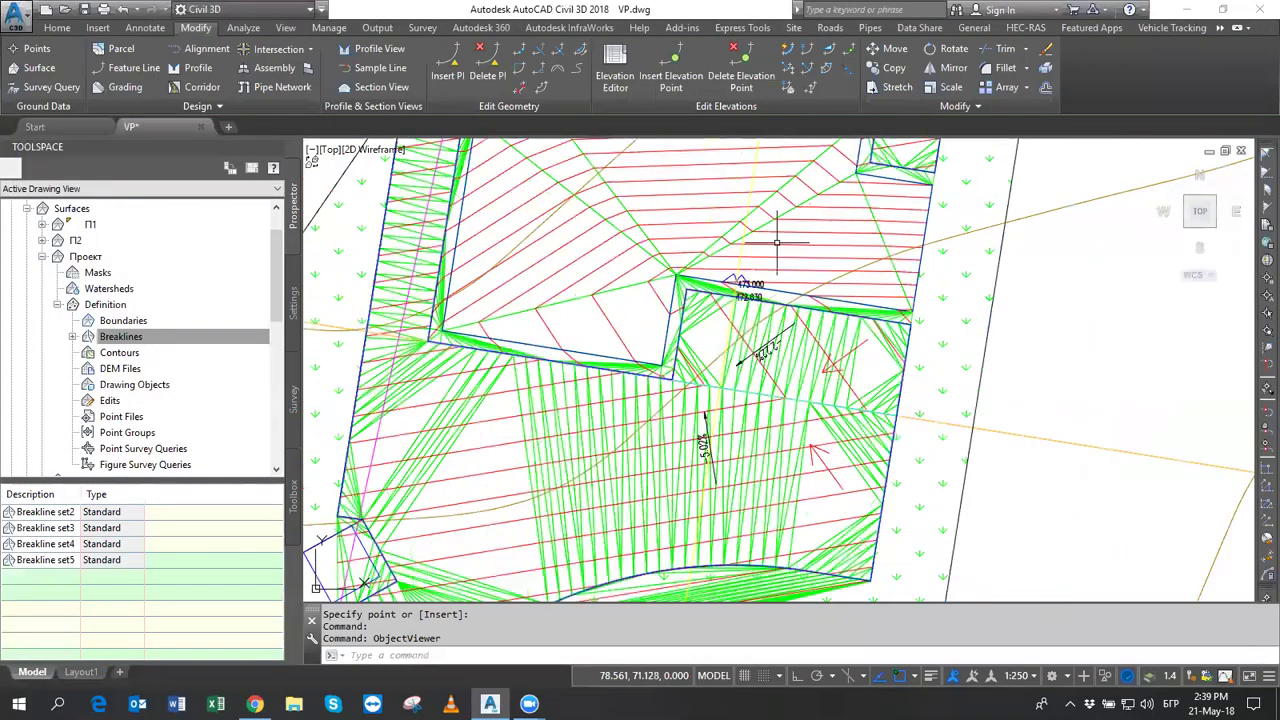
pyautogui.scroll(-3, 910, 265)
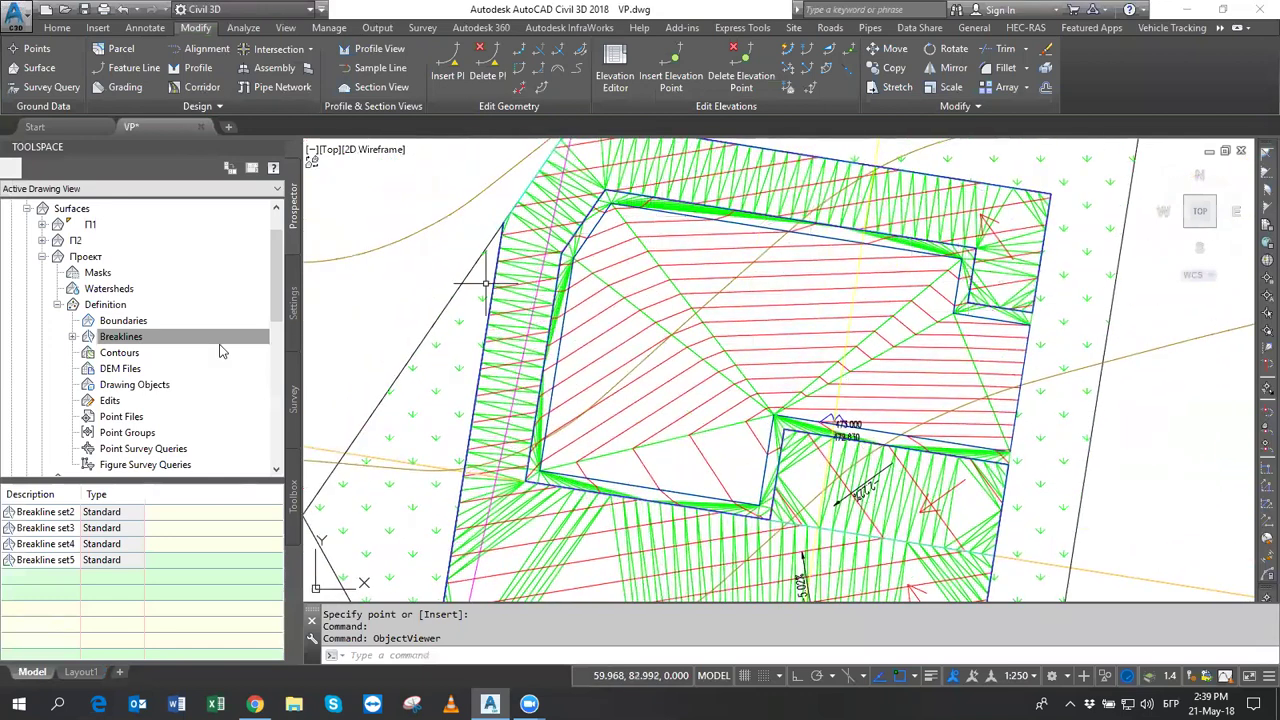
# Add Hide boundary Boundary1 to Проект from the pad outline polyline.
pyautogui.rightClick(123, 321)
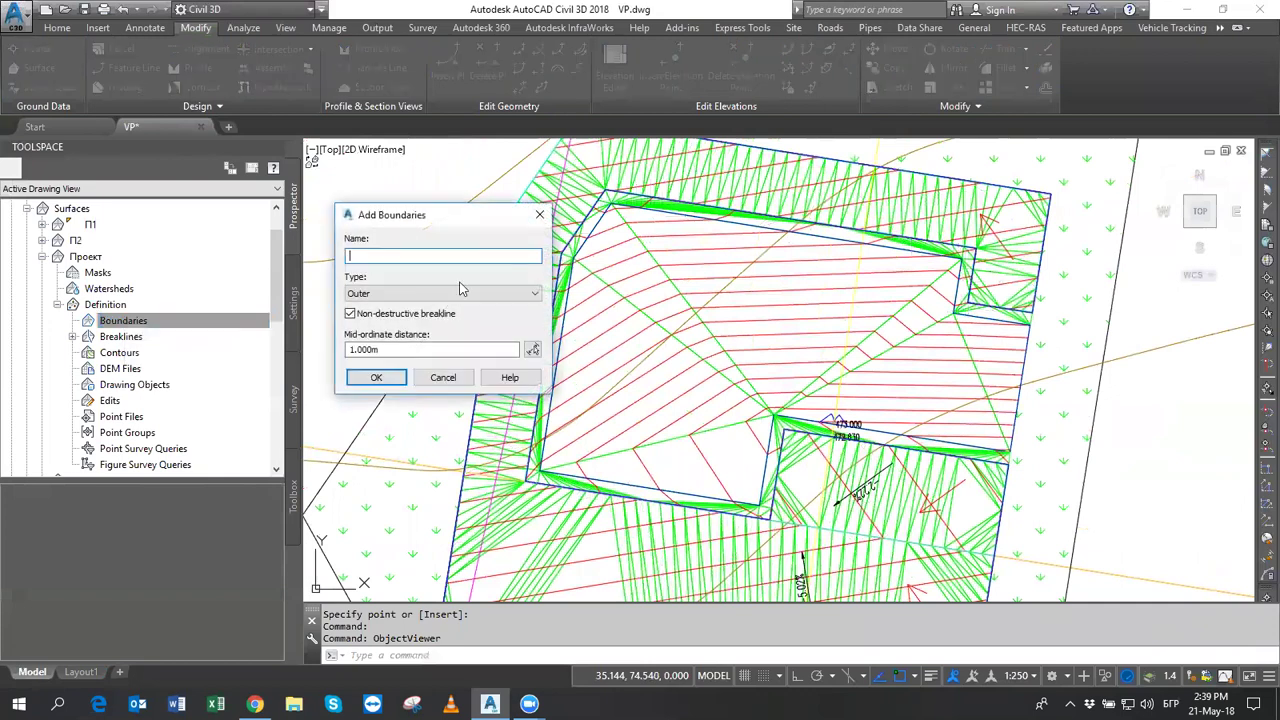
pyautogui.click(420, 293)
pyautogui.click(386, 330)
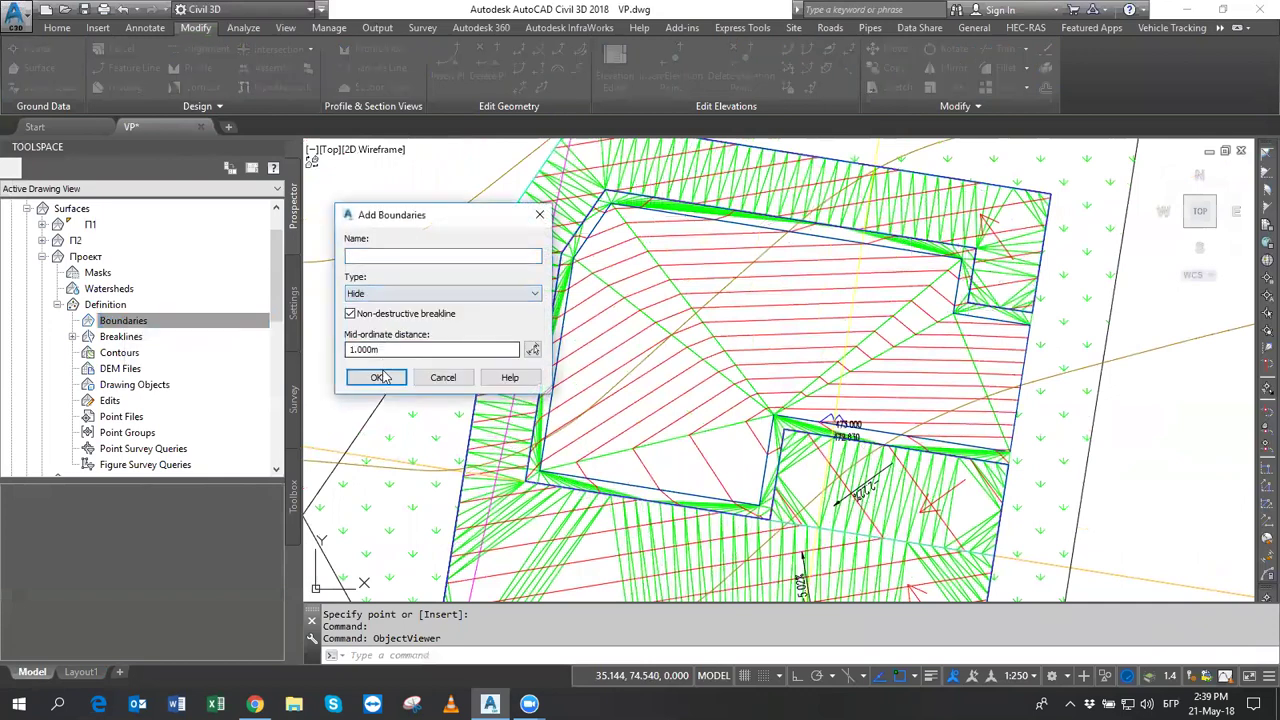
pyautogui.click(376, 377)
pyautogui.click(598, 222)
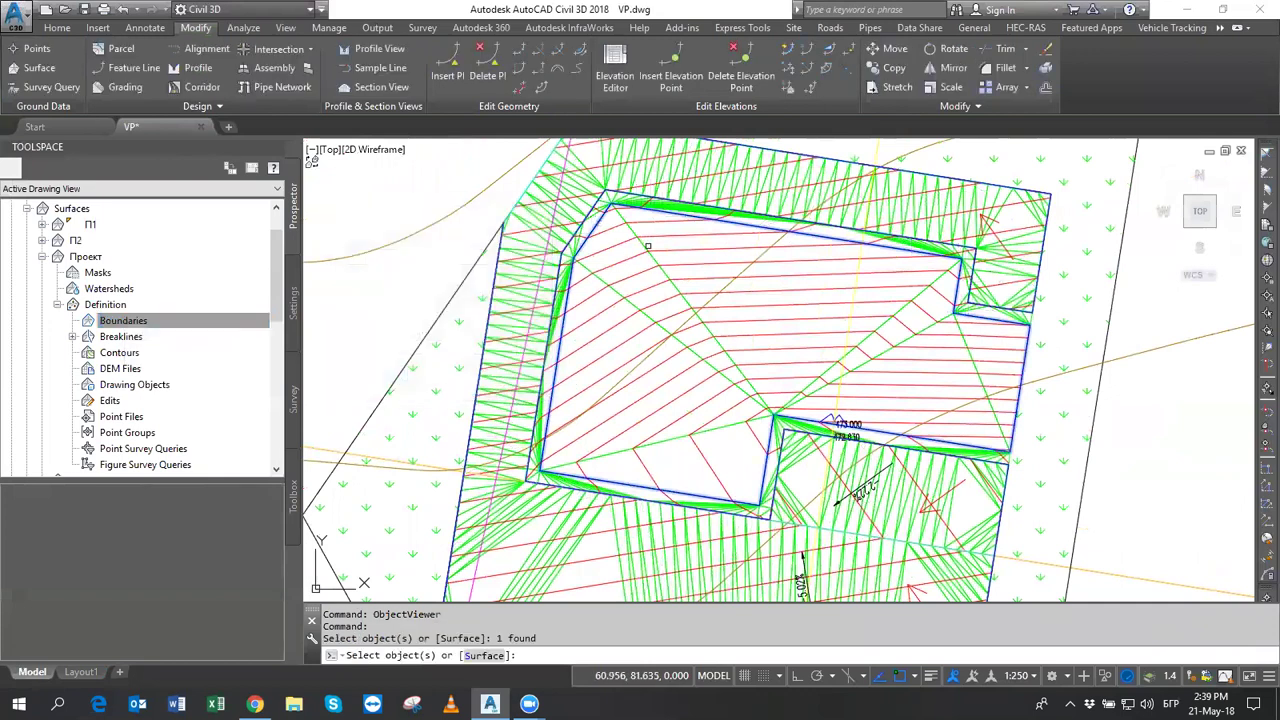
pyautogui.rightClick(646, 244)
pyautogui.click(696, 252)
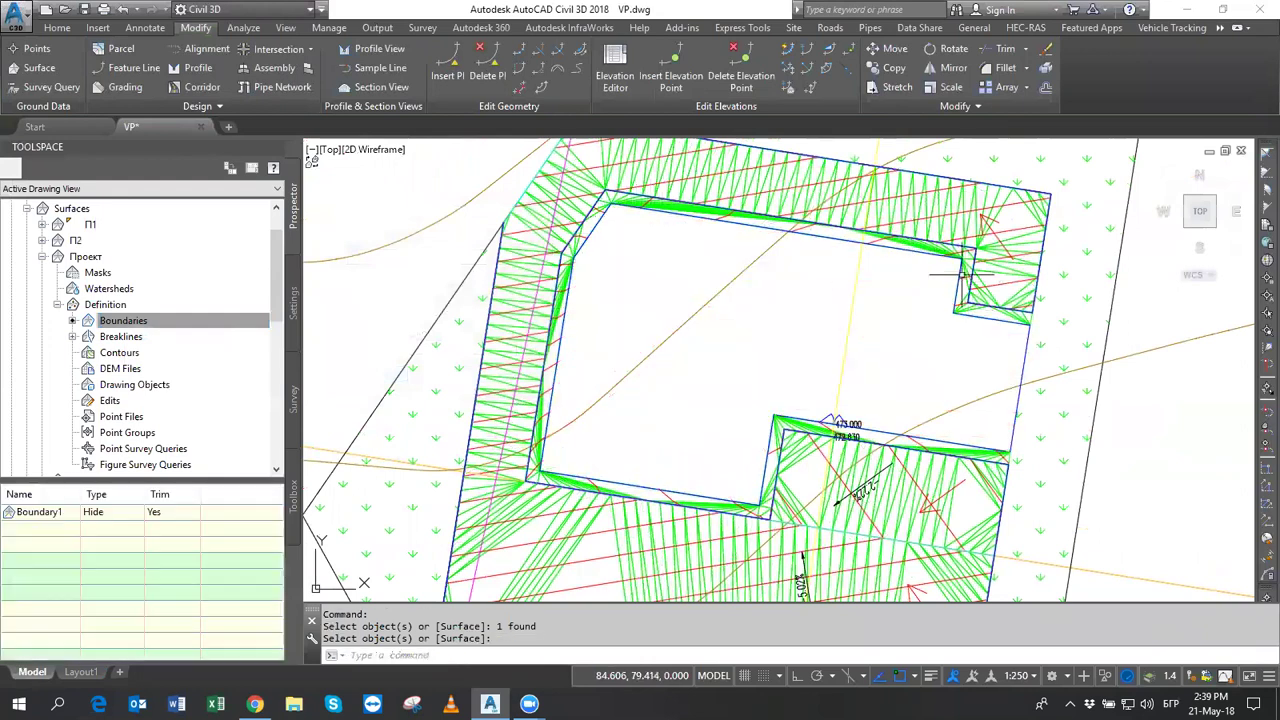
pyautogui.press('Escape')
# Select the pad feature line and open the Add Breaklines dialog.
pyautogui.click(752, 222)
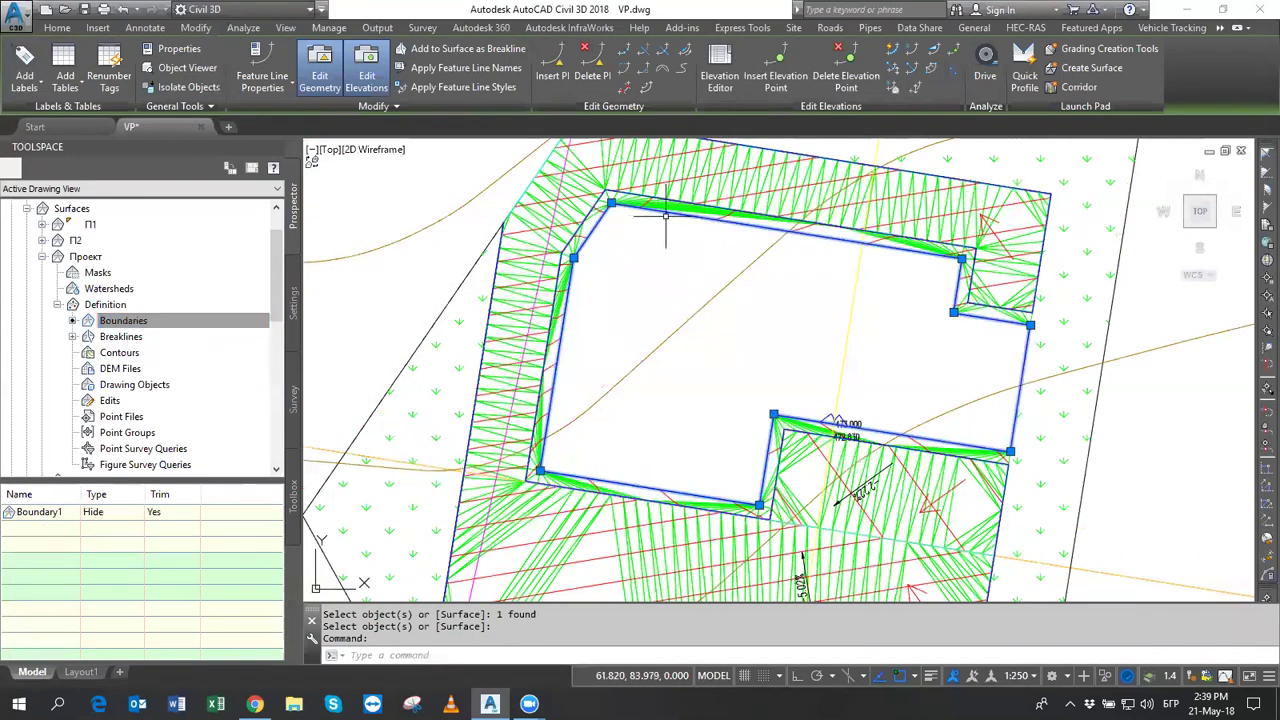
pyautogui.rightClick(110, 343)
pyautogui.click(138, 349)
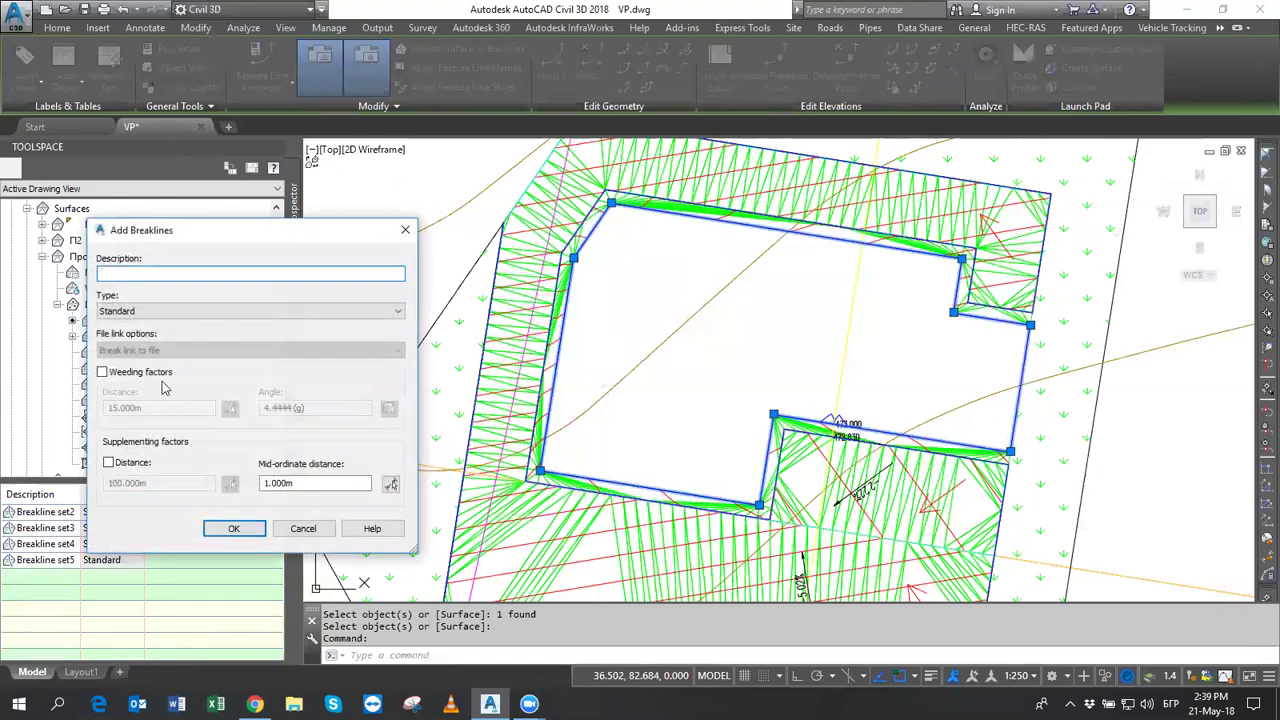
# Add the feature line as Breakline set6 with supplementing distance, and delete Boundary1.
pyautogui.click(109, 462)
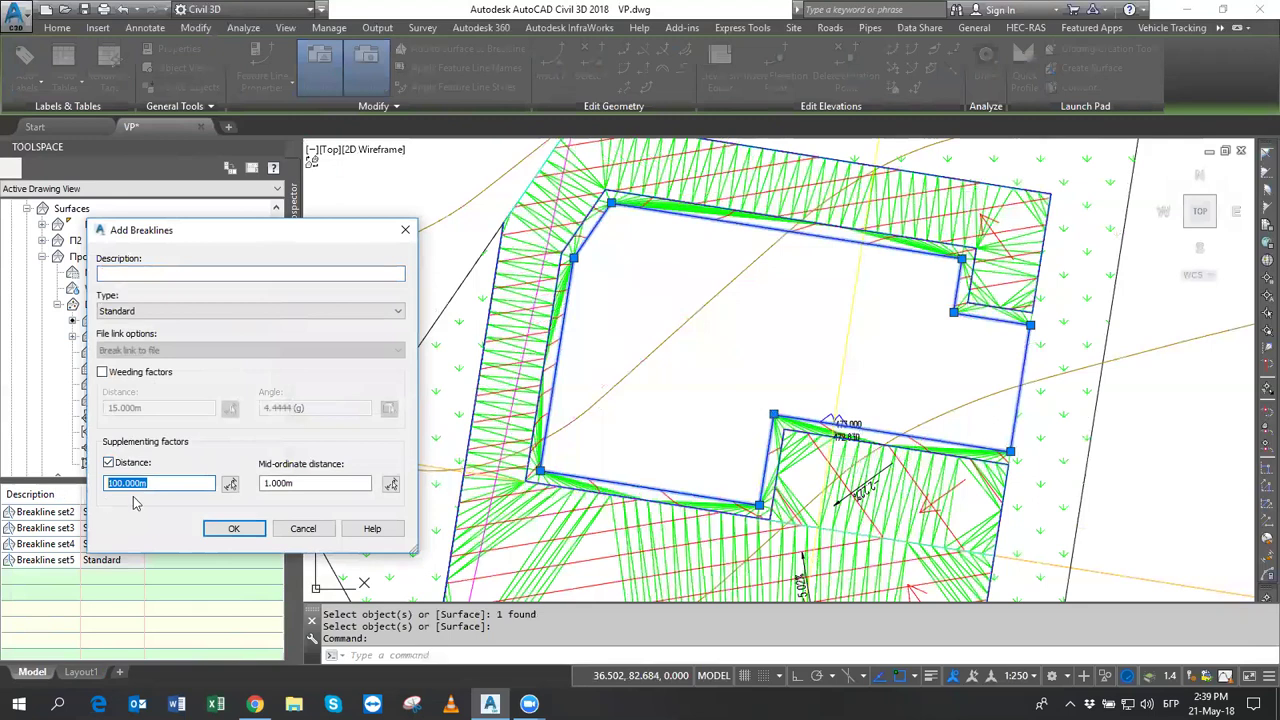
pyautogui.write('1')
pyautogui.click(233, 528)
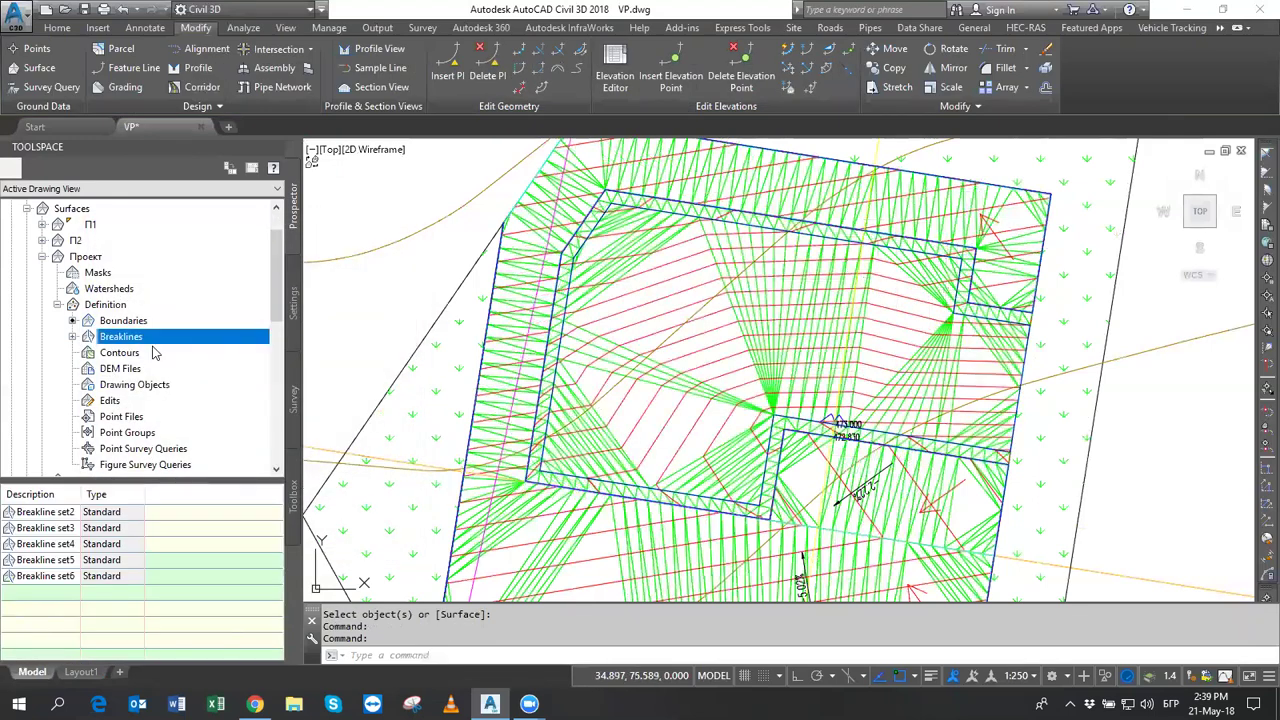
pyautogui.click(117, 321)
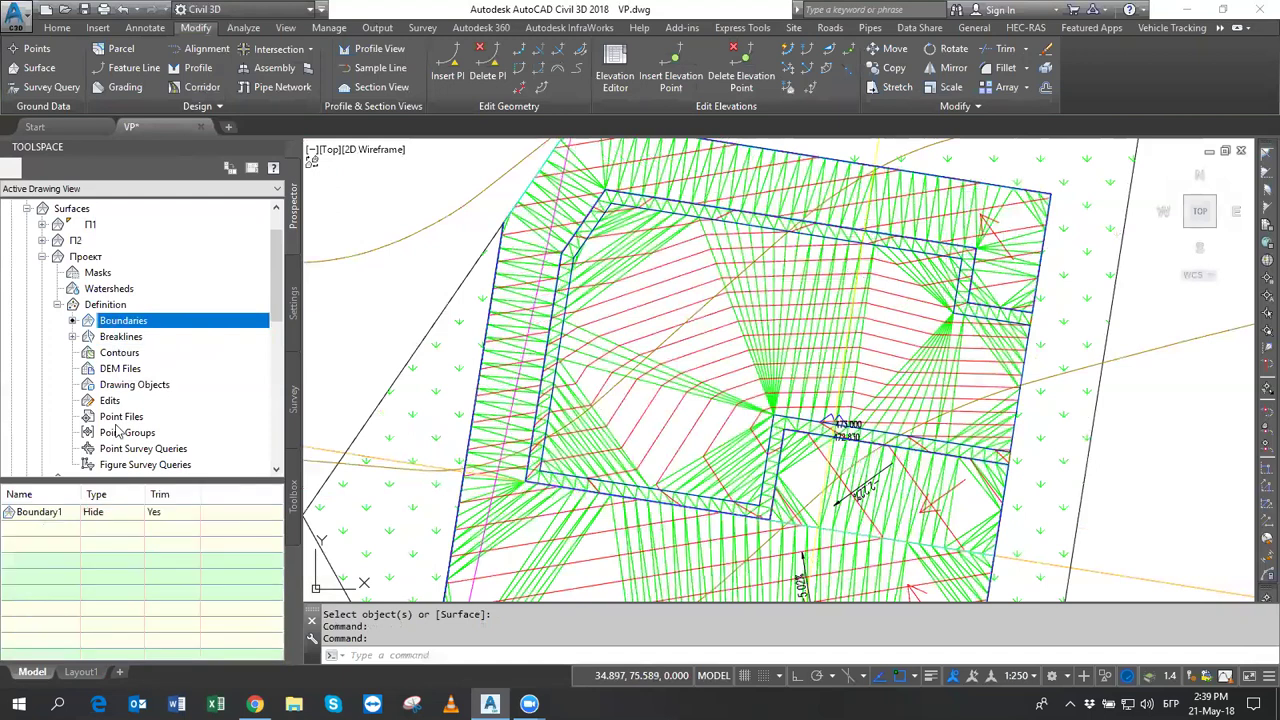
pyautogui.rightClick(88, 512)
pyautogui.click(160, 388)
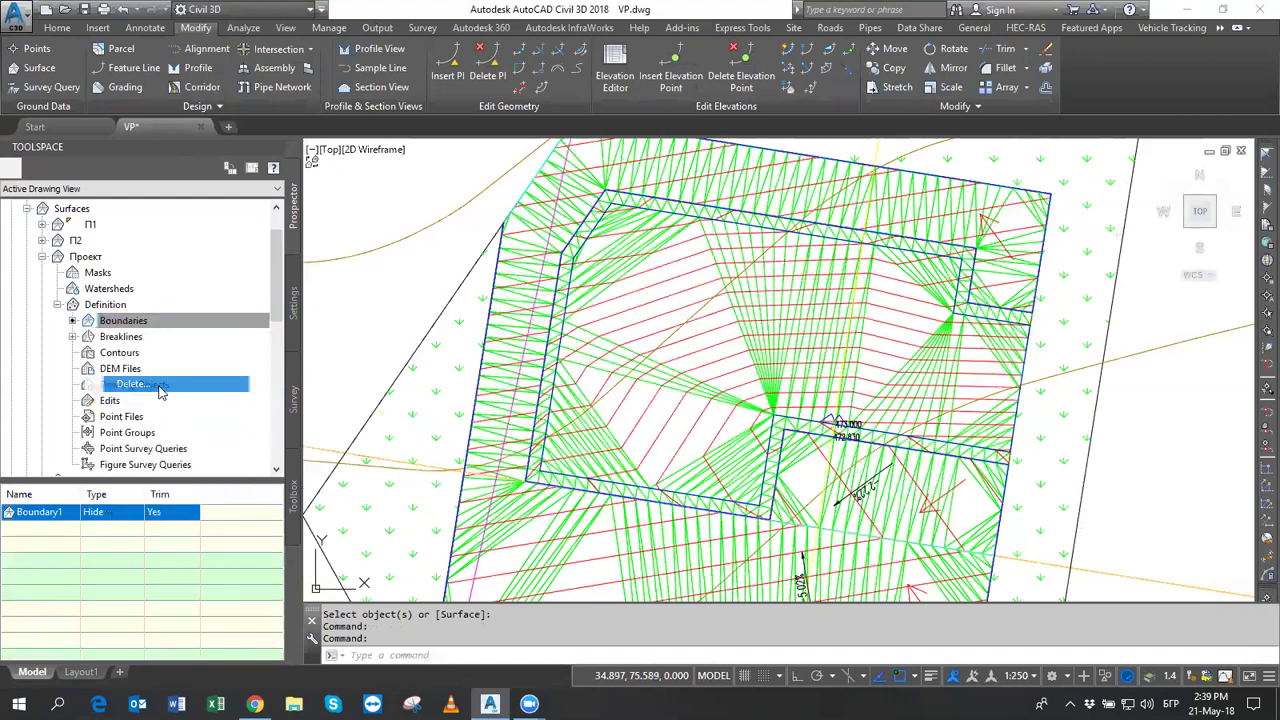
pyautogui.click(594, 380)
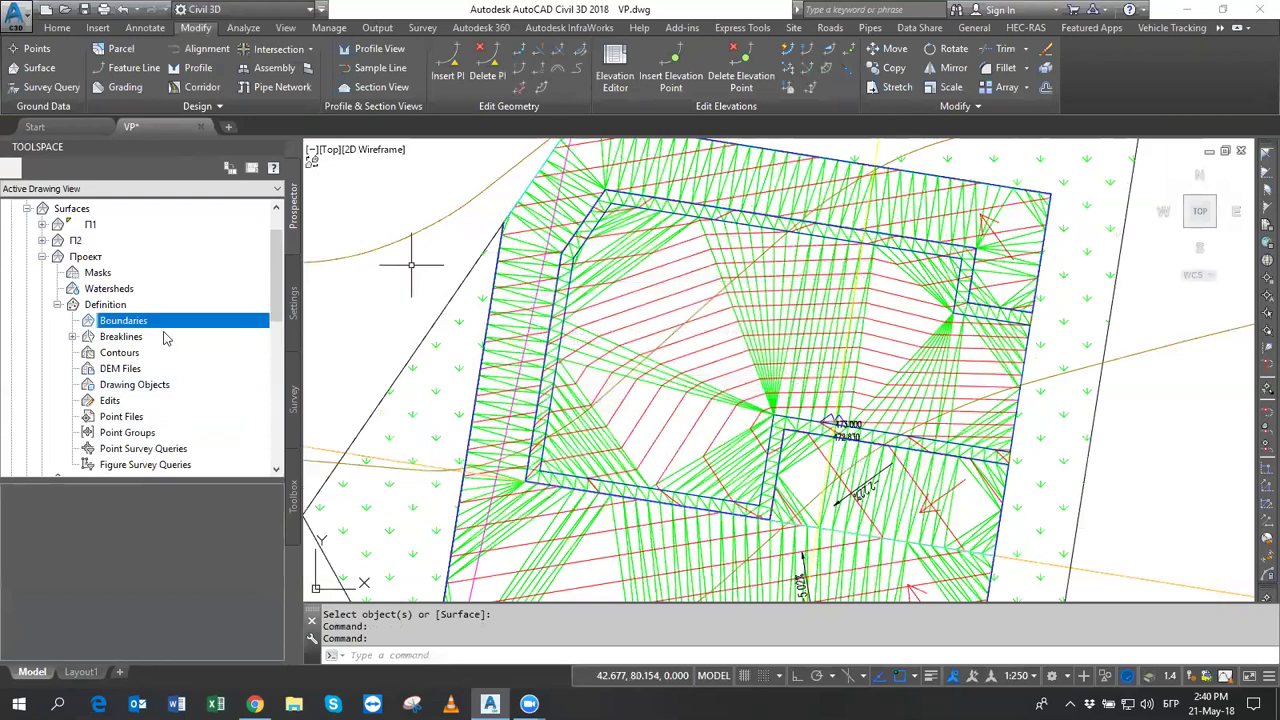
# Add Boundary2, a Hide boundary taken from the pad outline polyline.
pyautogui.rightClick(93, 322)
pyautogui.click(125, 331)
pyautogui.click(403, 296)
pyautogui.click(378, 318)
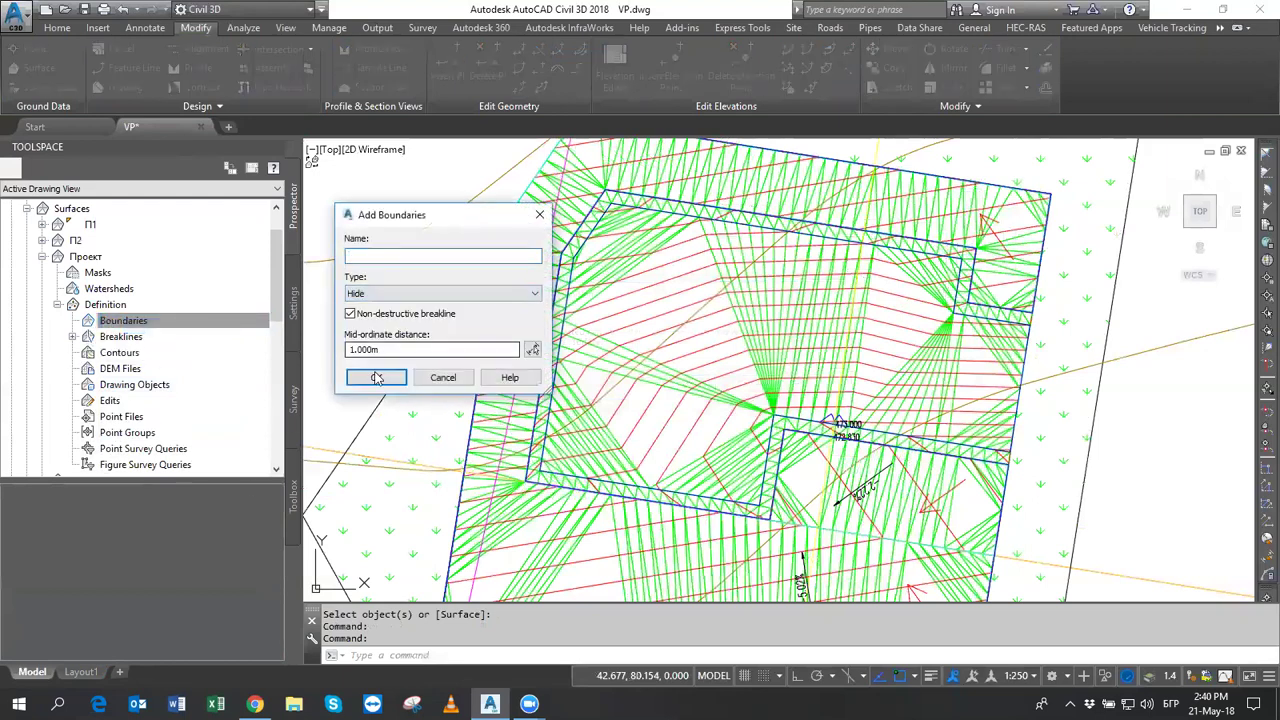
pyautogui.press('Return')
pyautogui.click(629, 207)
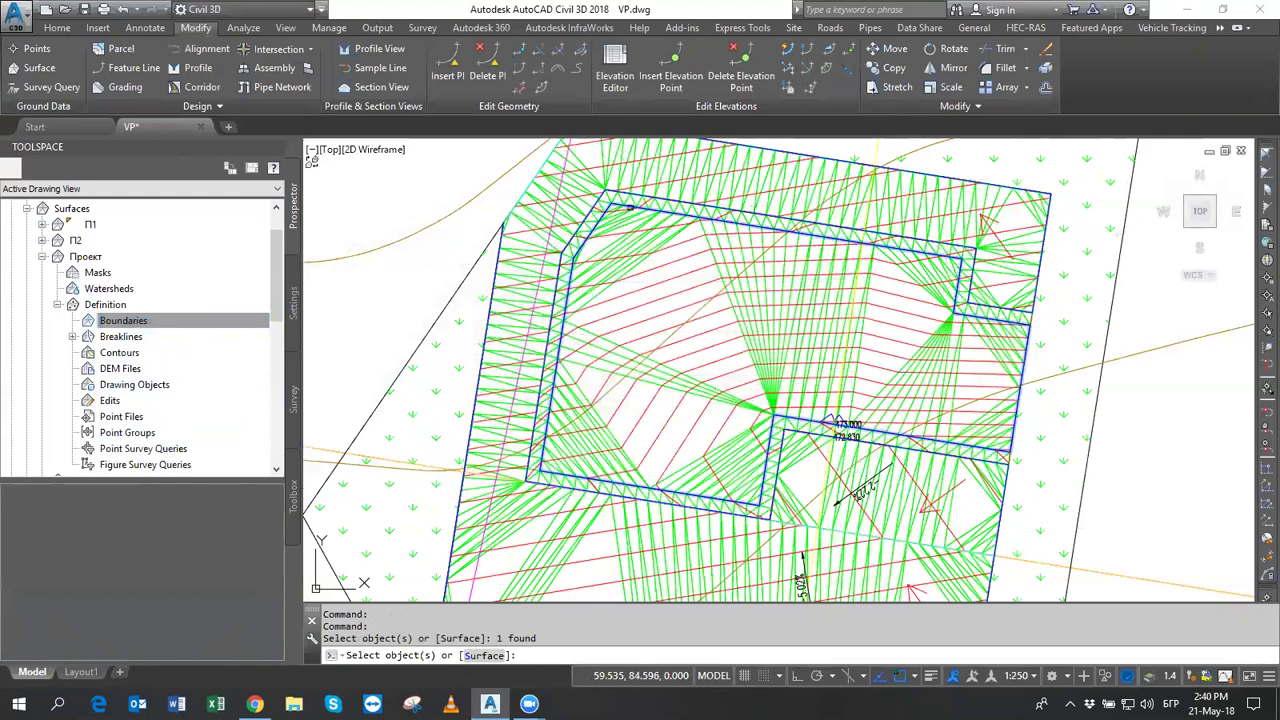
pyautogui.press('Return')
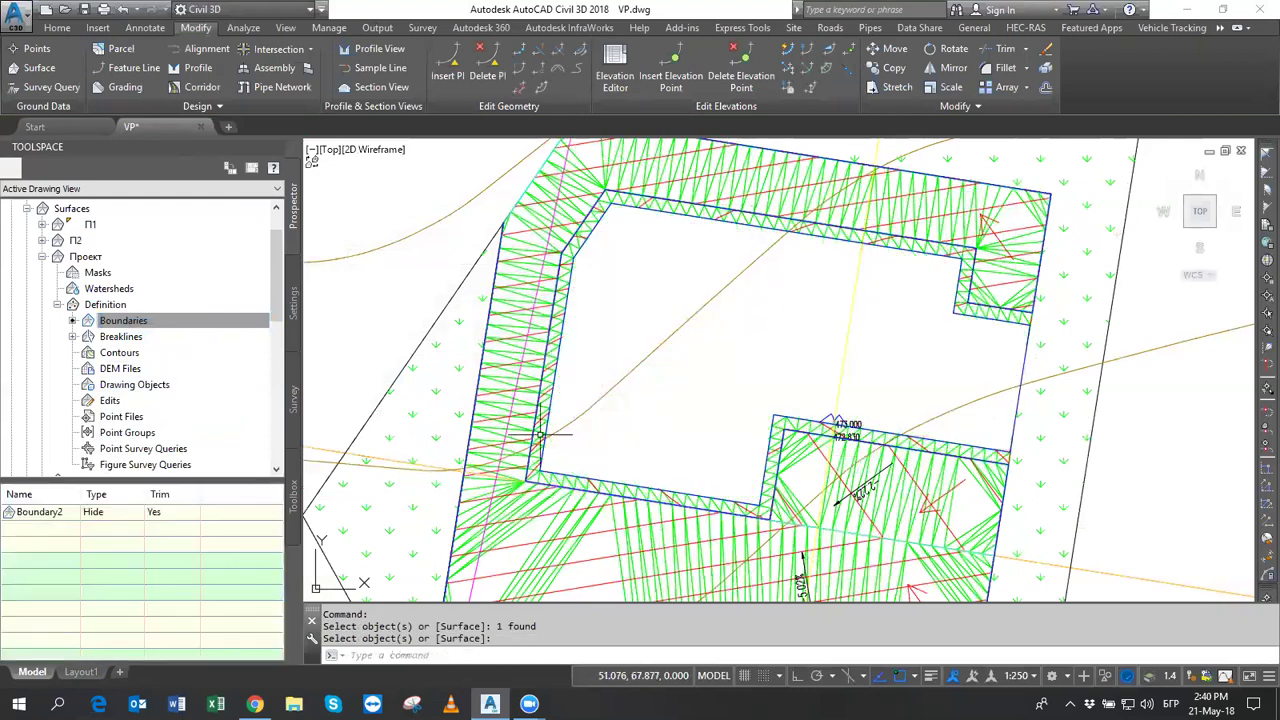
pyautogui.click(756, 218)
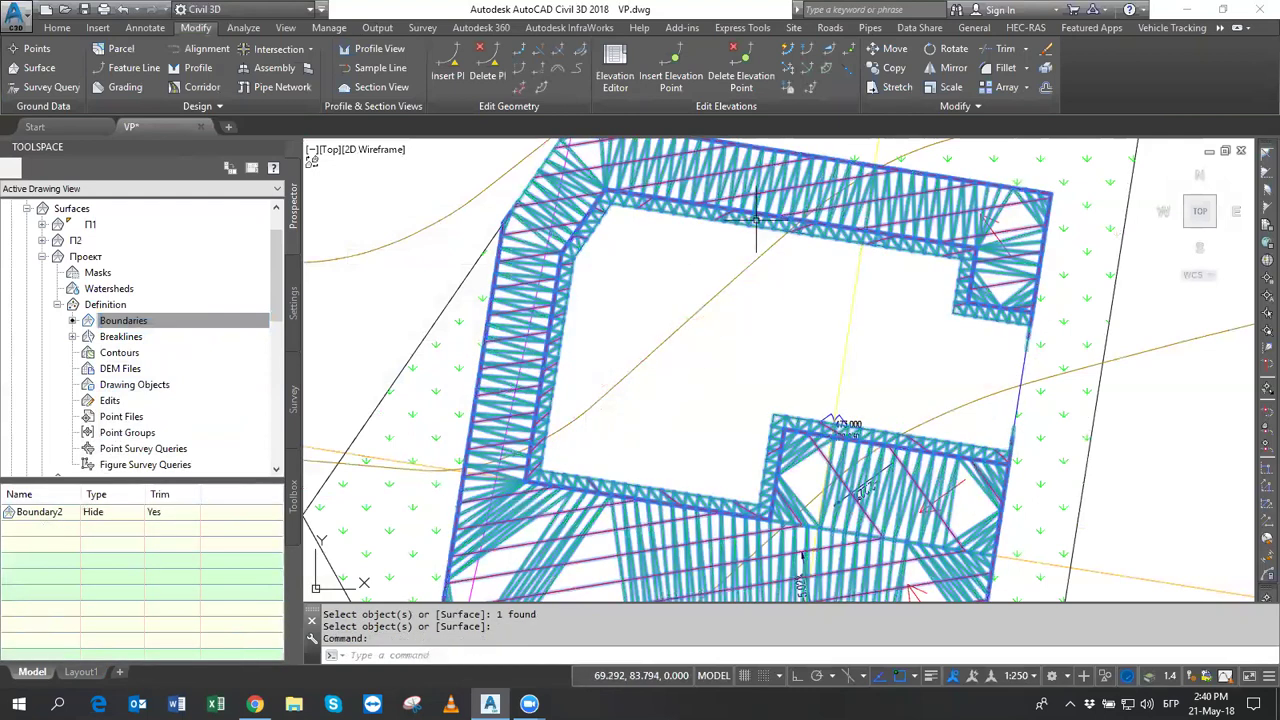
pyautogui.rightClick(768, 301)
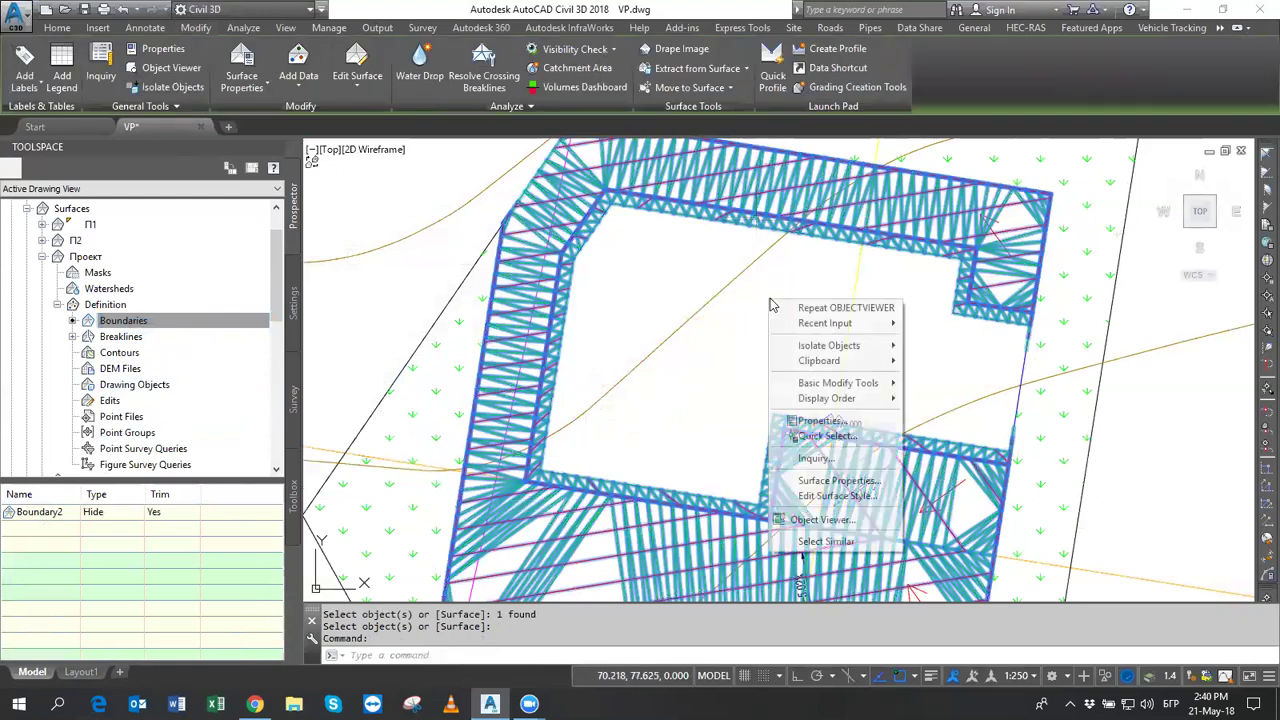
pyautogui.click(840, 519)
pyautogui.moveTo(806, 442)
pyautogui.mouseDown()
pyautogui.moveTo(688, 431)
pyautogui.moveTo(691, 311)
pyautogui.moveTo(629, 371)
pyautogui.mouseUp()
pyautogui.scroll(3, 663, 456)
pyautogui.moveTo(663, 456)
pyautogui.mouseDown()
pyautogui.moveTo(503, 534)
pyautogui.moveTo(726, 509)
pyautogui.moveTo(806, 477)
pyautogui.moveTo(416, 362)
pyautogui.moveTo(563, 420)
pyautogui.moveTo(731, 420)
pyautogui.moveTo(780, 440)
pyautogui.mouseUp()
pyautogui.scroll(3, 780, 450)
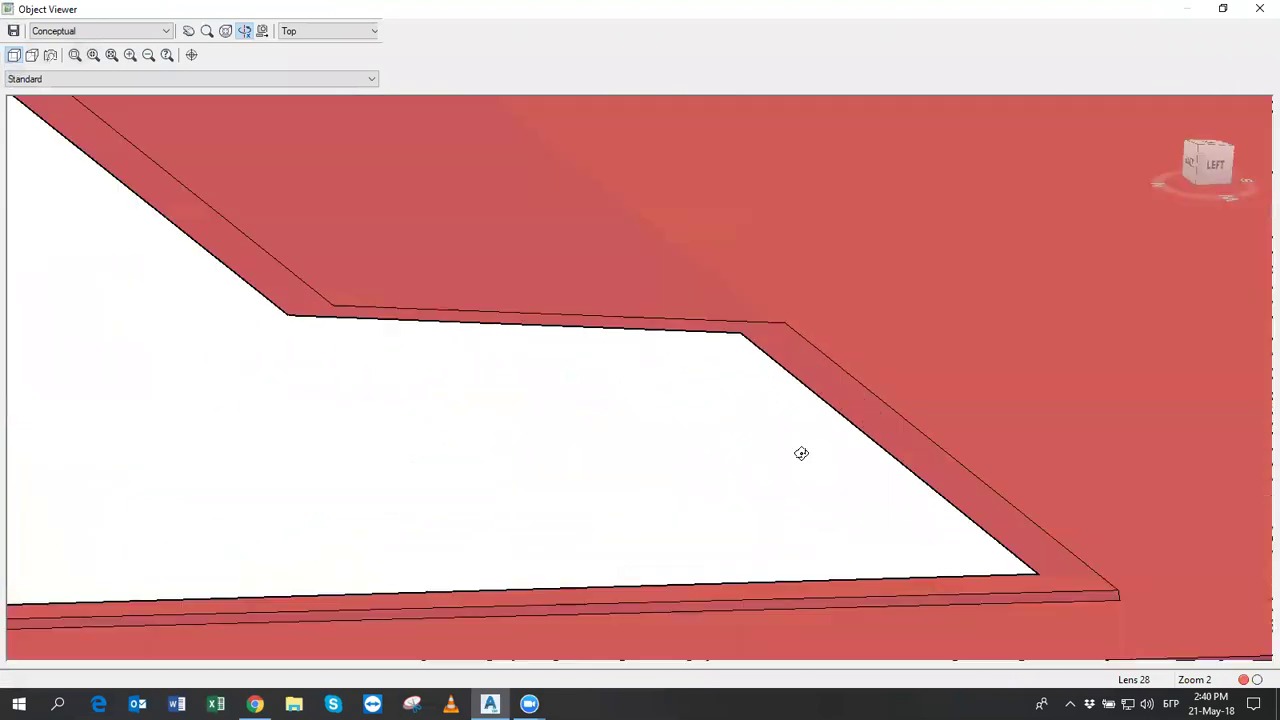
pyautogui.moveTo(800, 451); pyautogui.dragTo(614, 371, button='middle')
pyautogui.scroll(-2, 809, 430)
pyautogui.moveTo(809, 424)
pyautogui.mouseDown()
pyautogui.moveTo(625, 405)
pyautogui.moveTo(719, 438)
pyautogui.mouseUp()
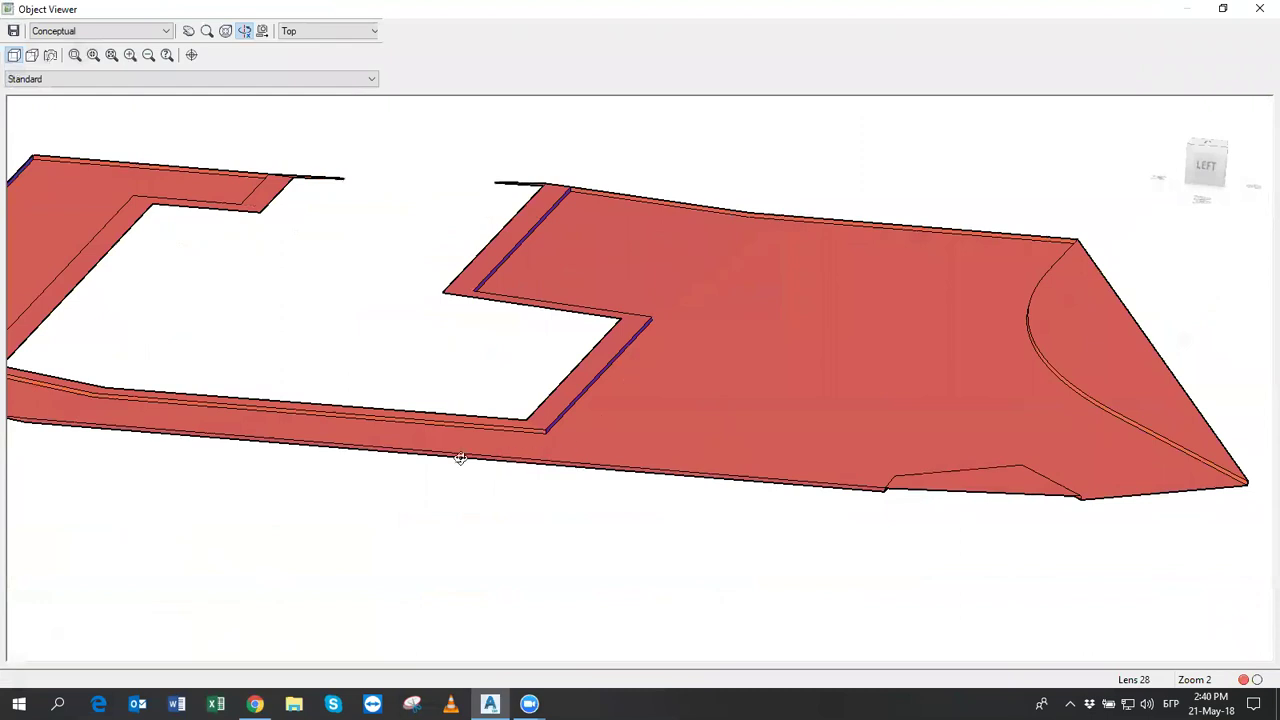
pyautogui.moveTo(105, 408)
pyautogui.mouseDown()
pyautogui.moveTo(491, 366)
pyautogui.moveTo(321, 378)
pyautogui.mouseUp()
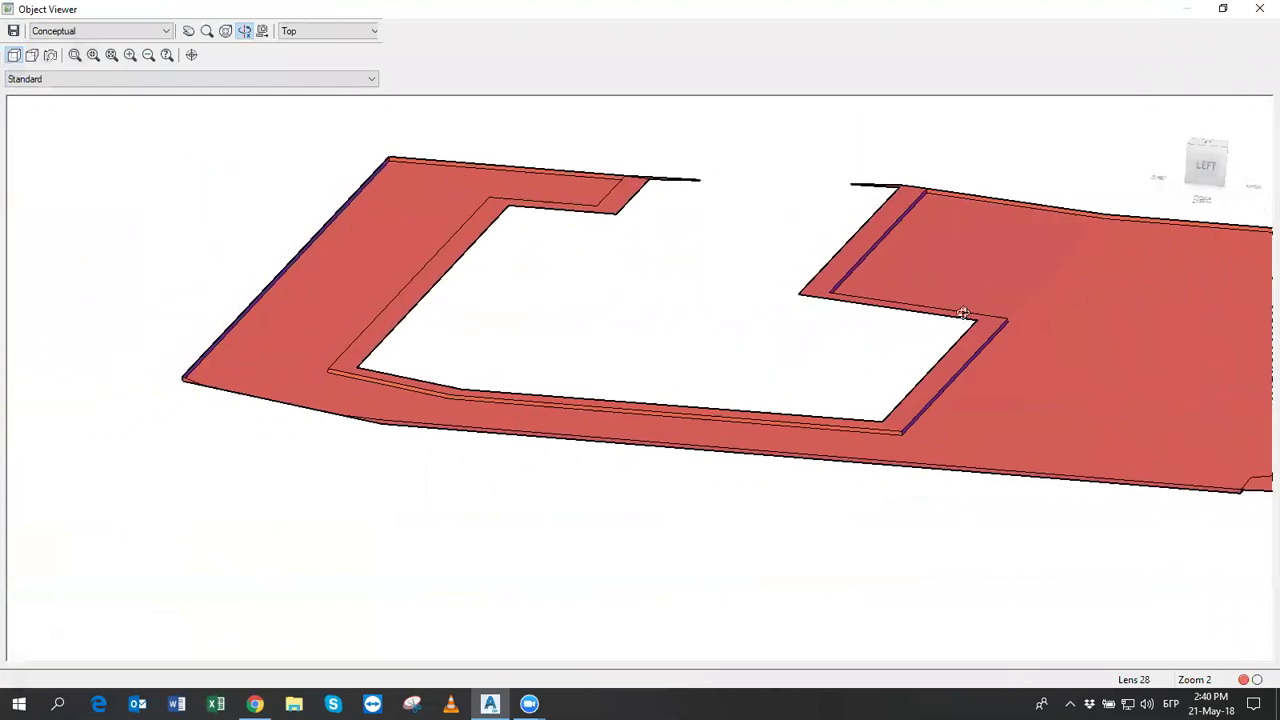
pyautogui.click(1259, 8)
pyautogui.scroll(-2, 620, 365)
pyautogui.scroll(4, 620, 365)
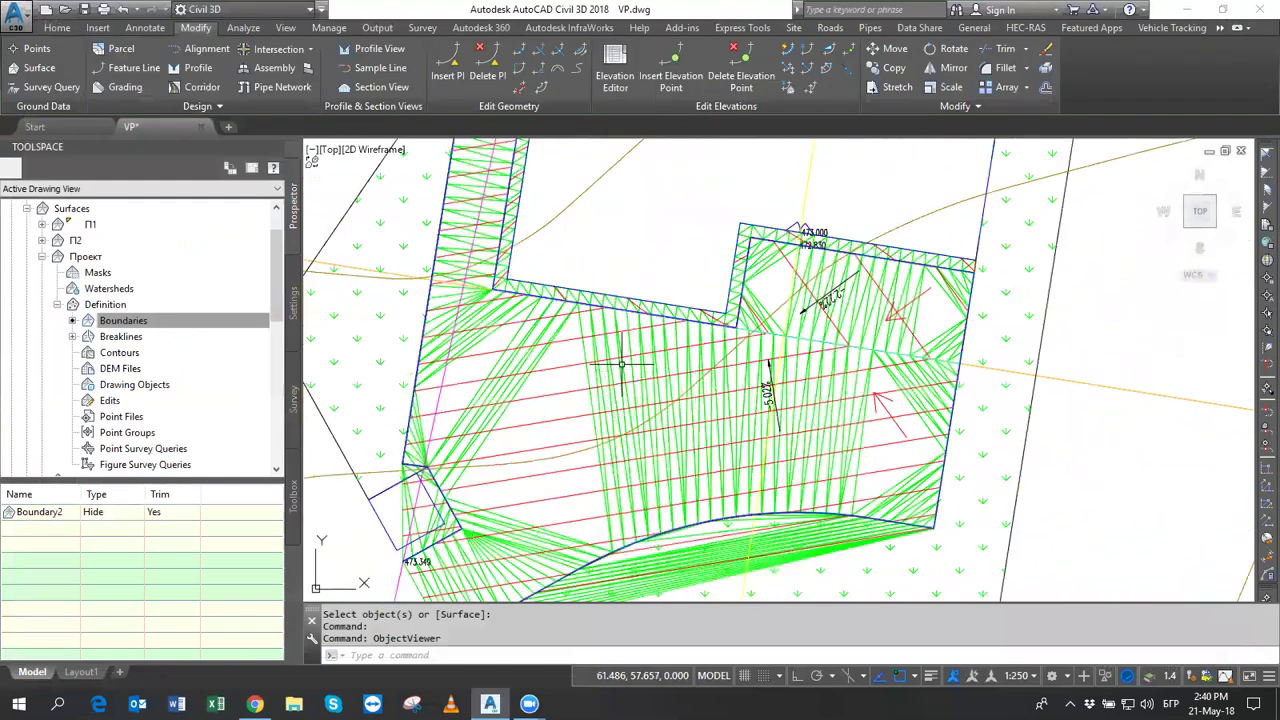
pyautogui.click(621, 366)
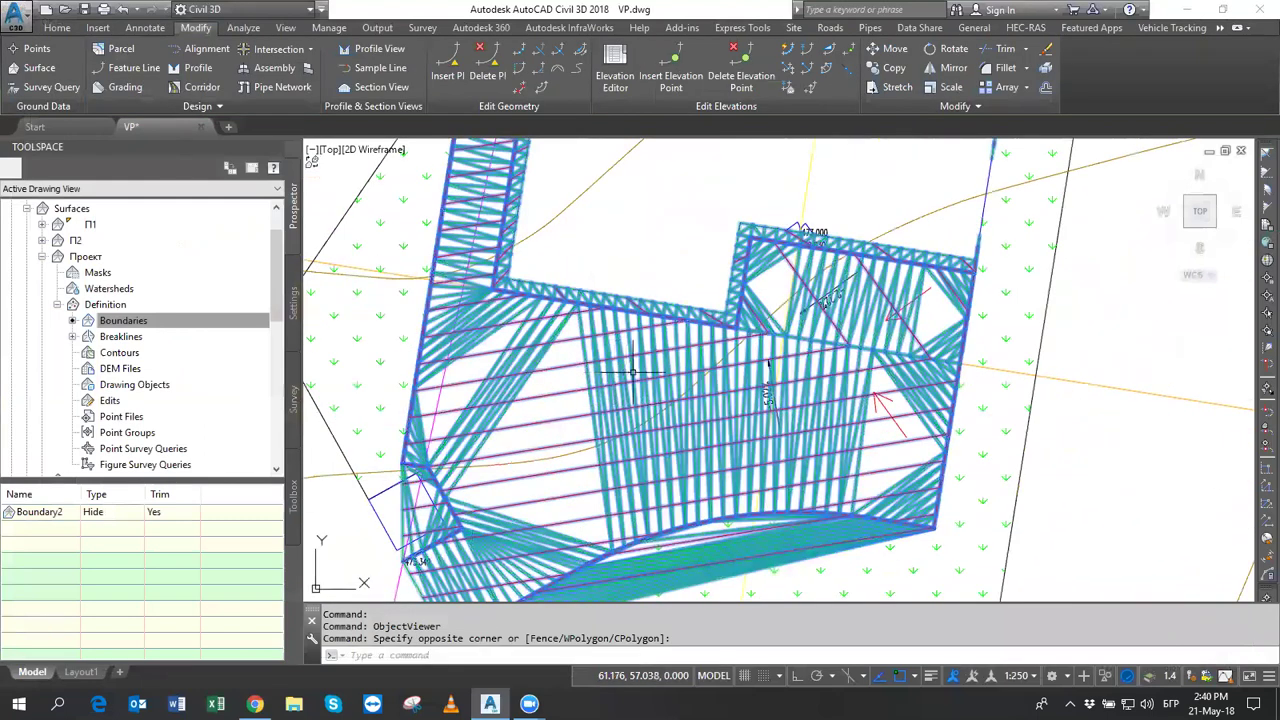
pyautogui.click(632, 372)
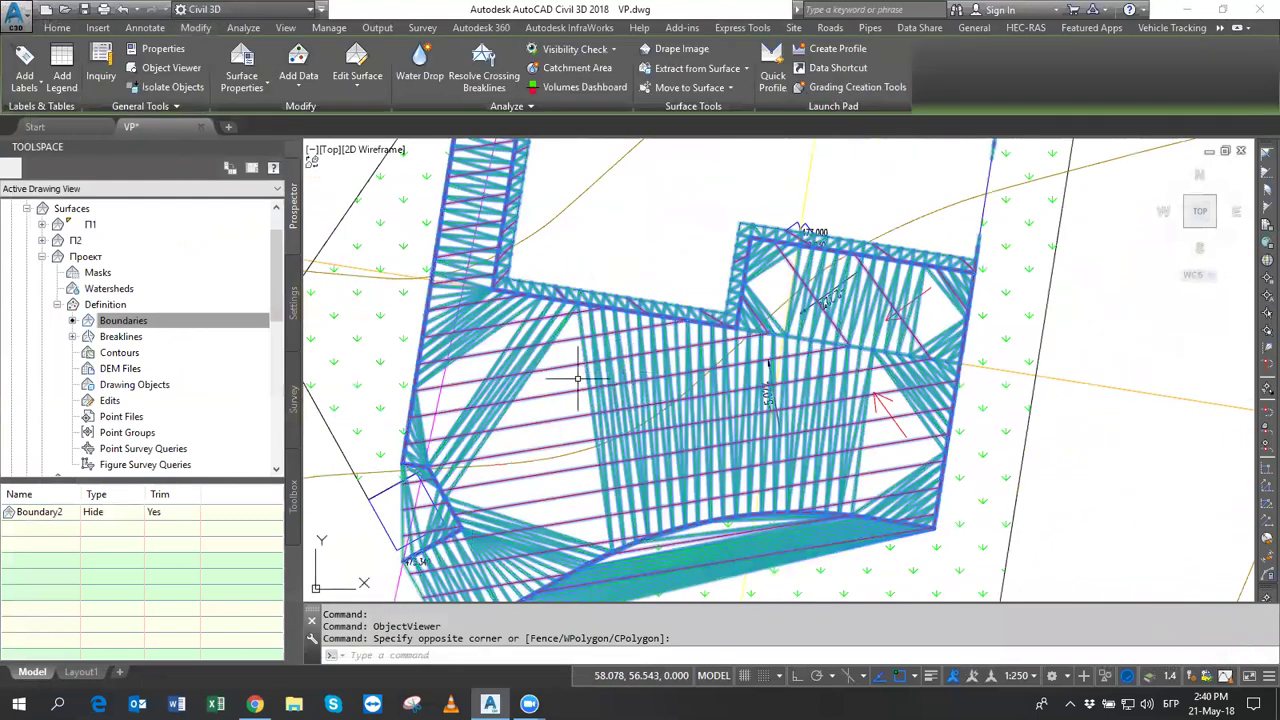
pyautogui.click(408, 65)
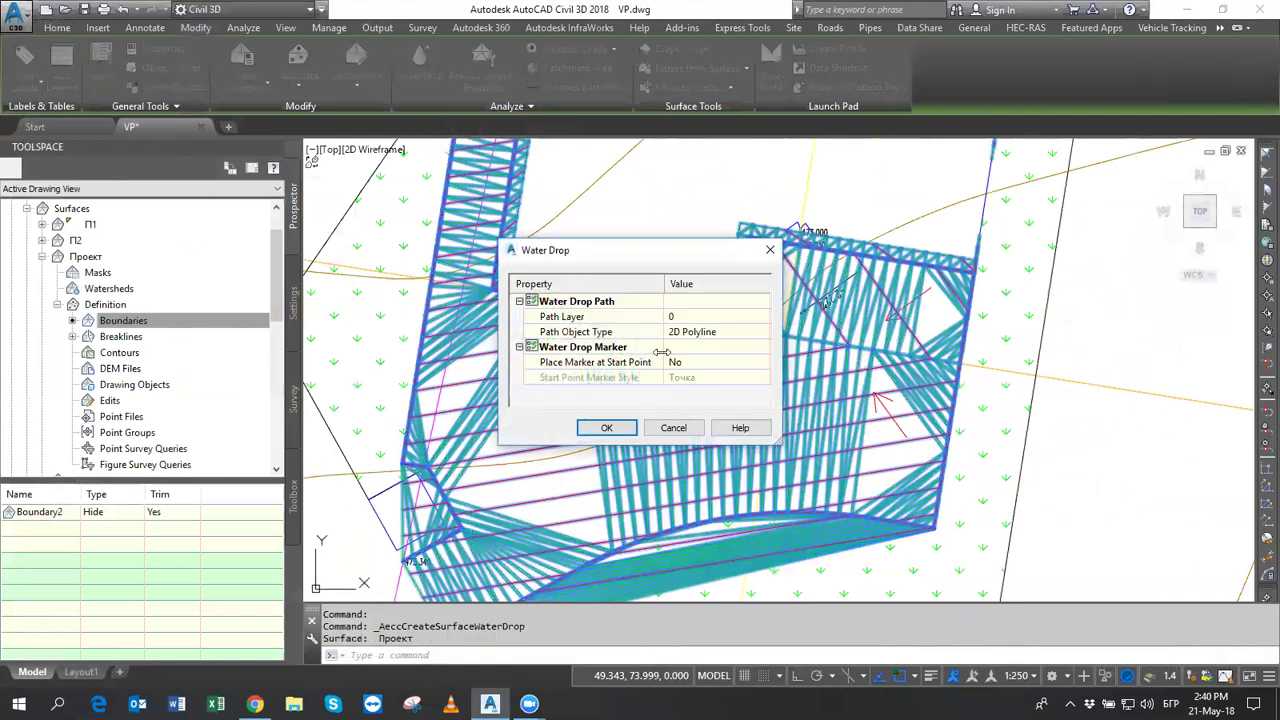
pyautogui.click(707, 332)
pyautogui.click(695, 350)
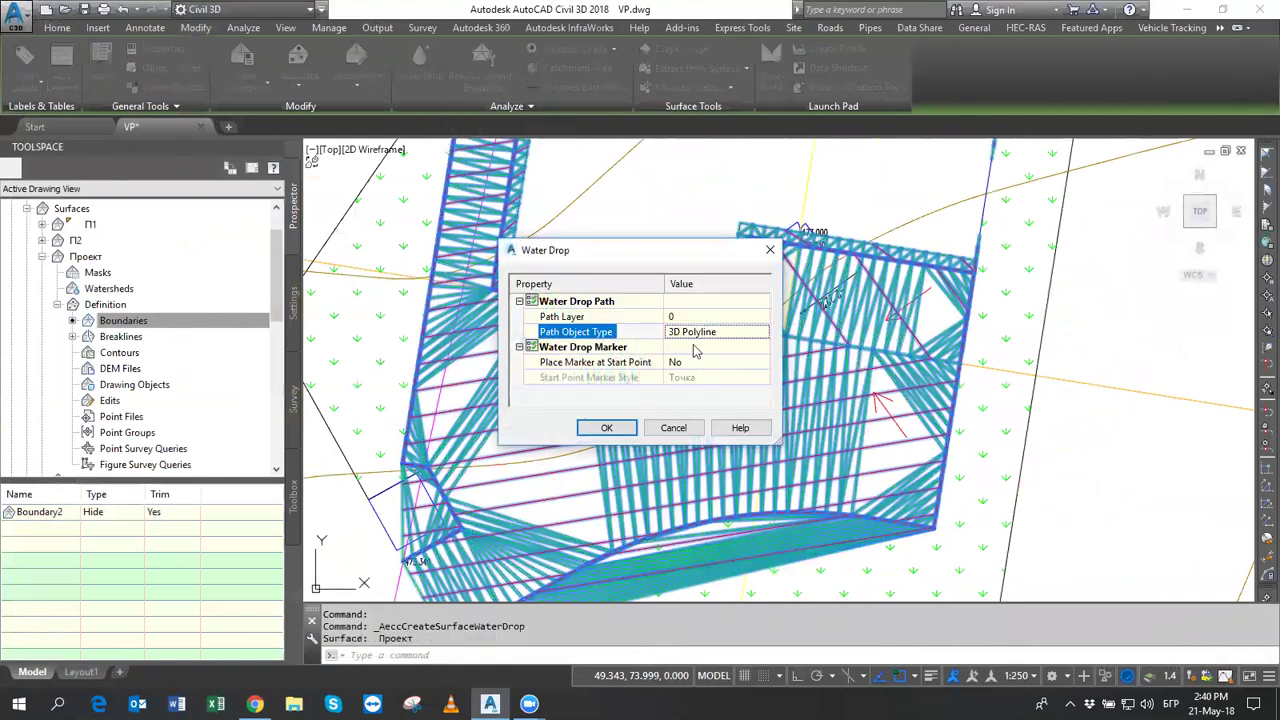
pyautogui.click(606, 428)
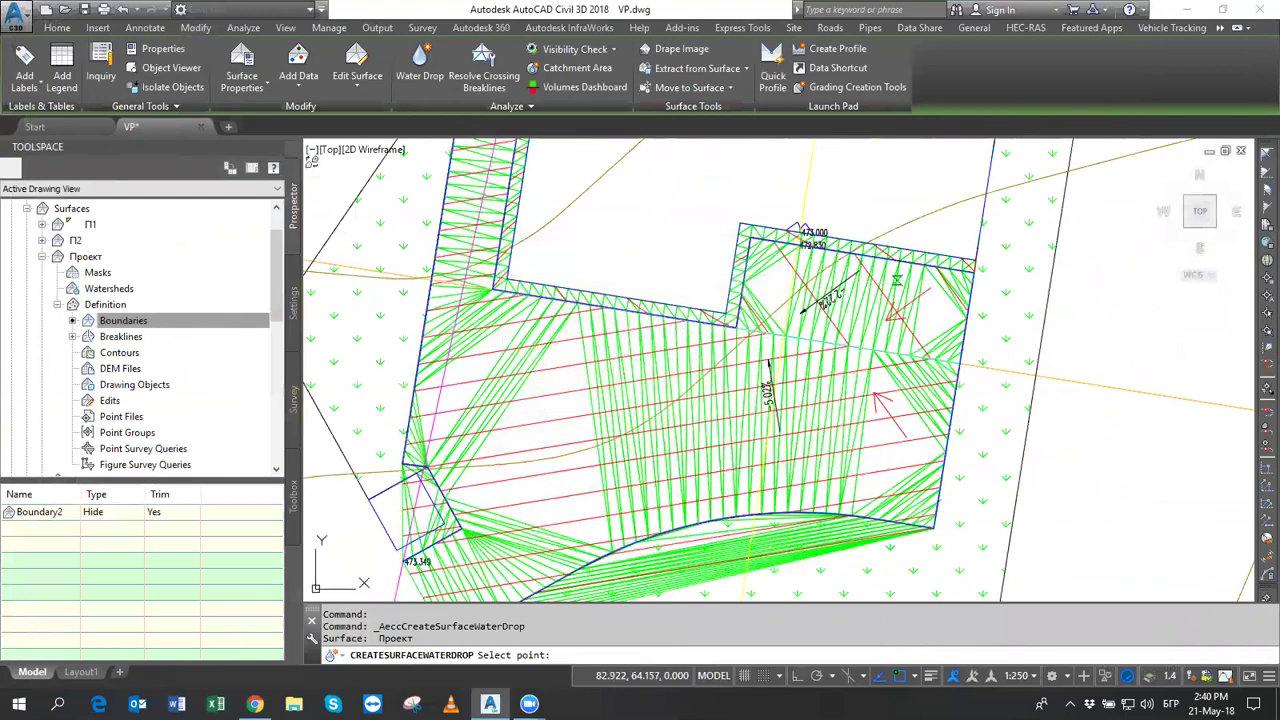
pyautogui.moveTo(857, 503); pyautogui.dragTo(1030, 475, button='middle')
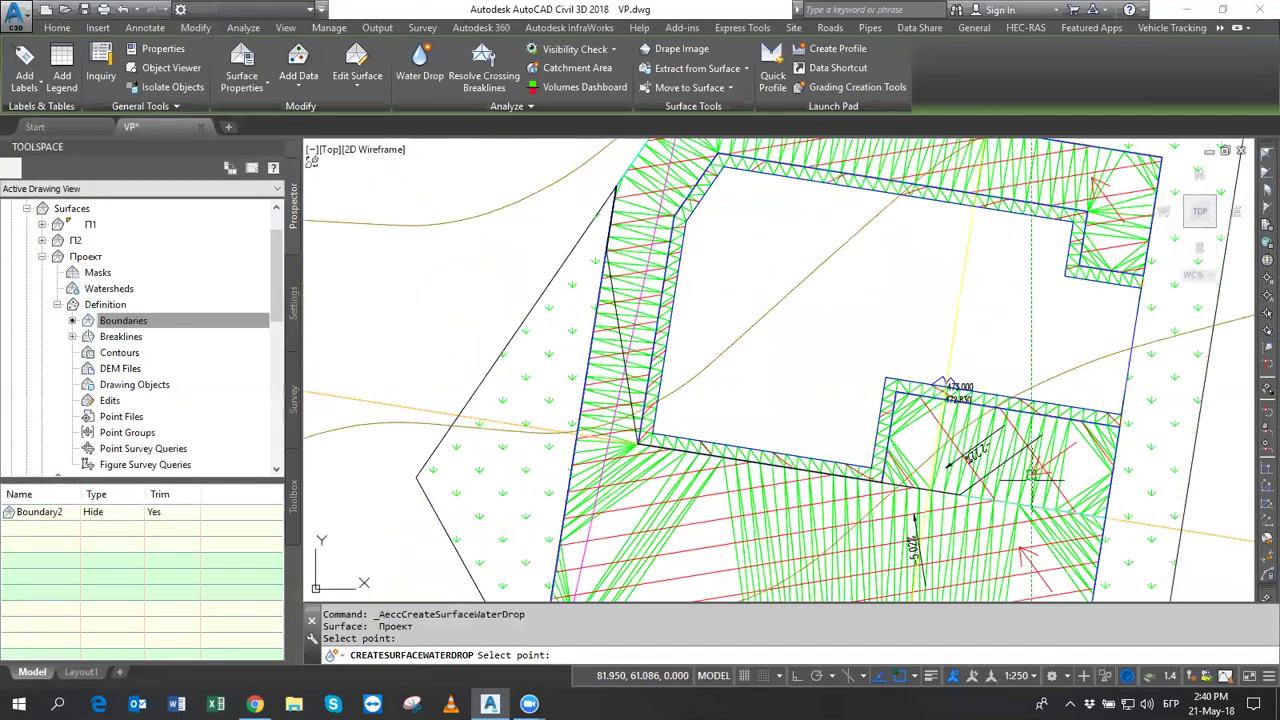
pyautogui.press('Escape')
pyautogui.press('Escape')
pyautogui.click(1030, 444)
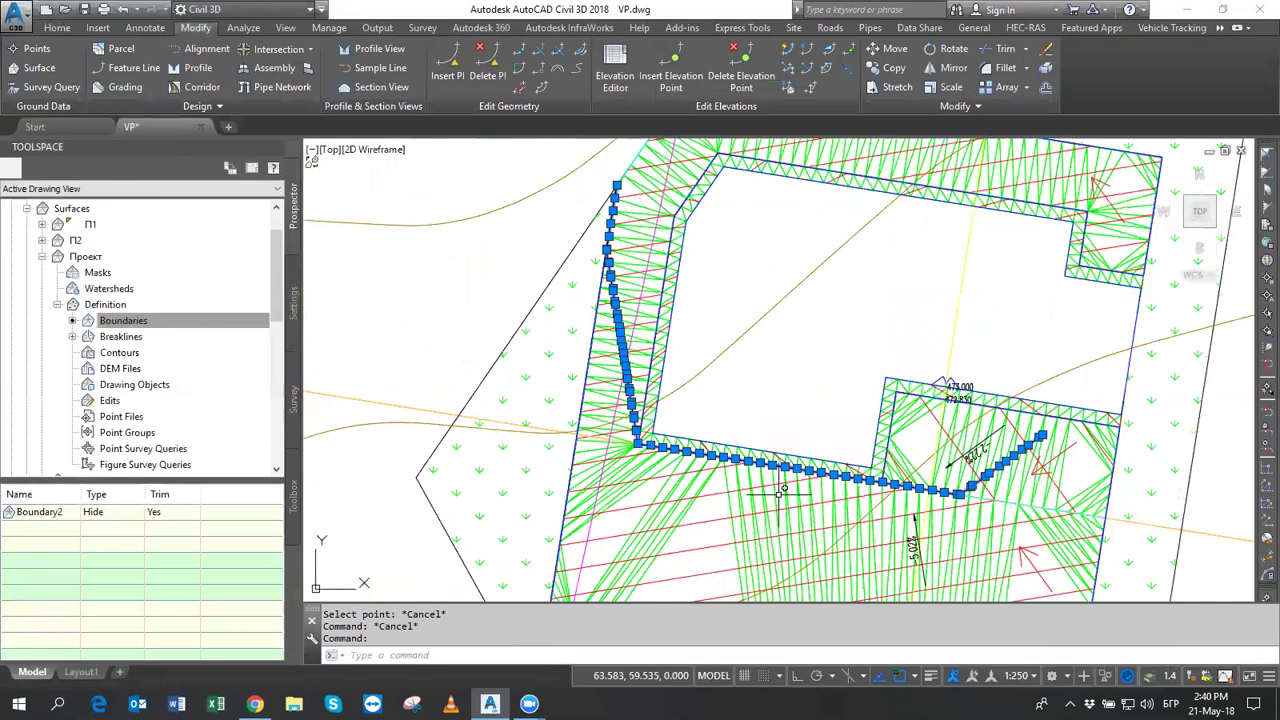
pyautogui.moveTo(621, 341); pyautogui.dragTo(673, 431, button='middle')
pyautogui.scroll(3, 660, 323)
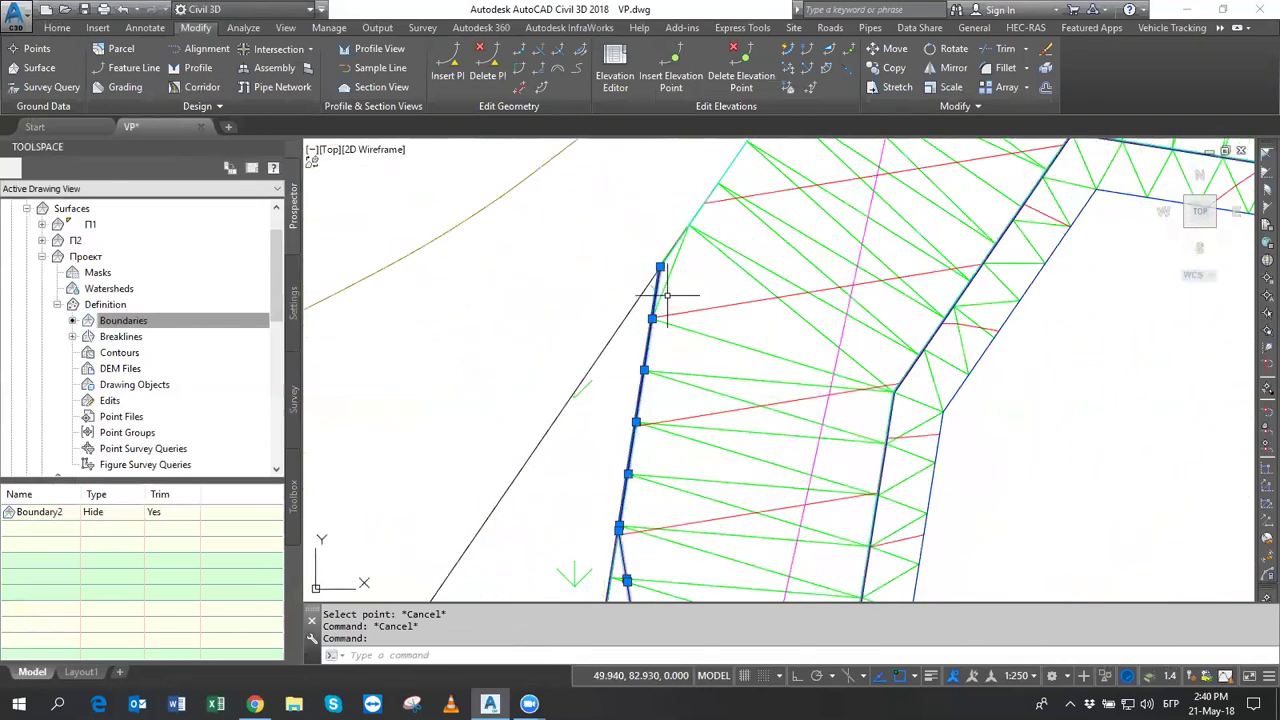
pyautogui.scroll(-4, 629, 449)
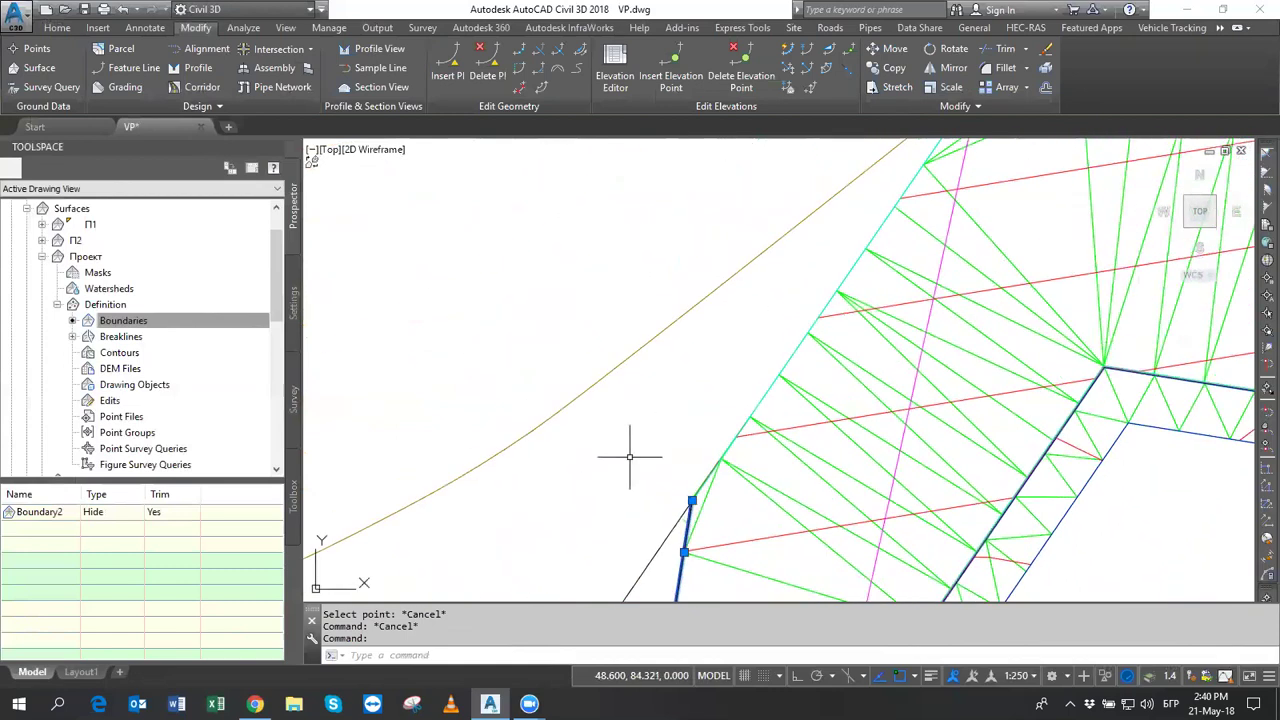
pyautogui.scroll(-2, 663, 457)
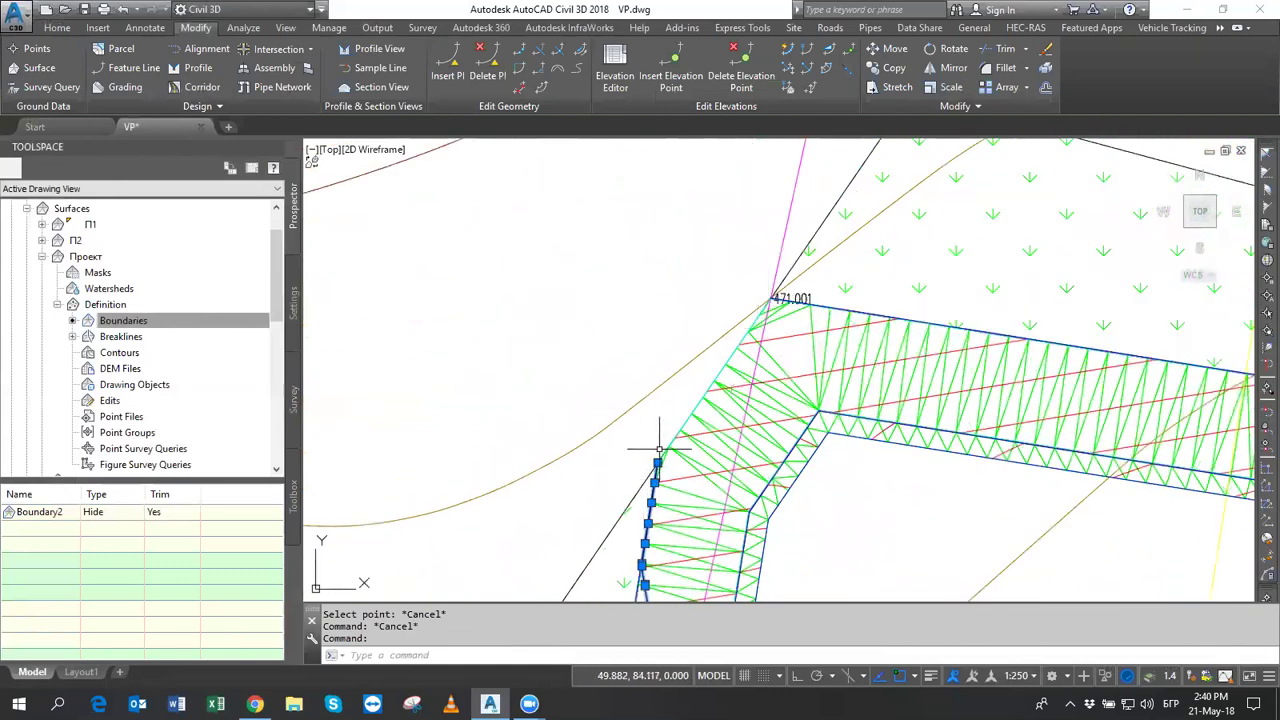
pyautogui.click(131, 321)
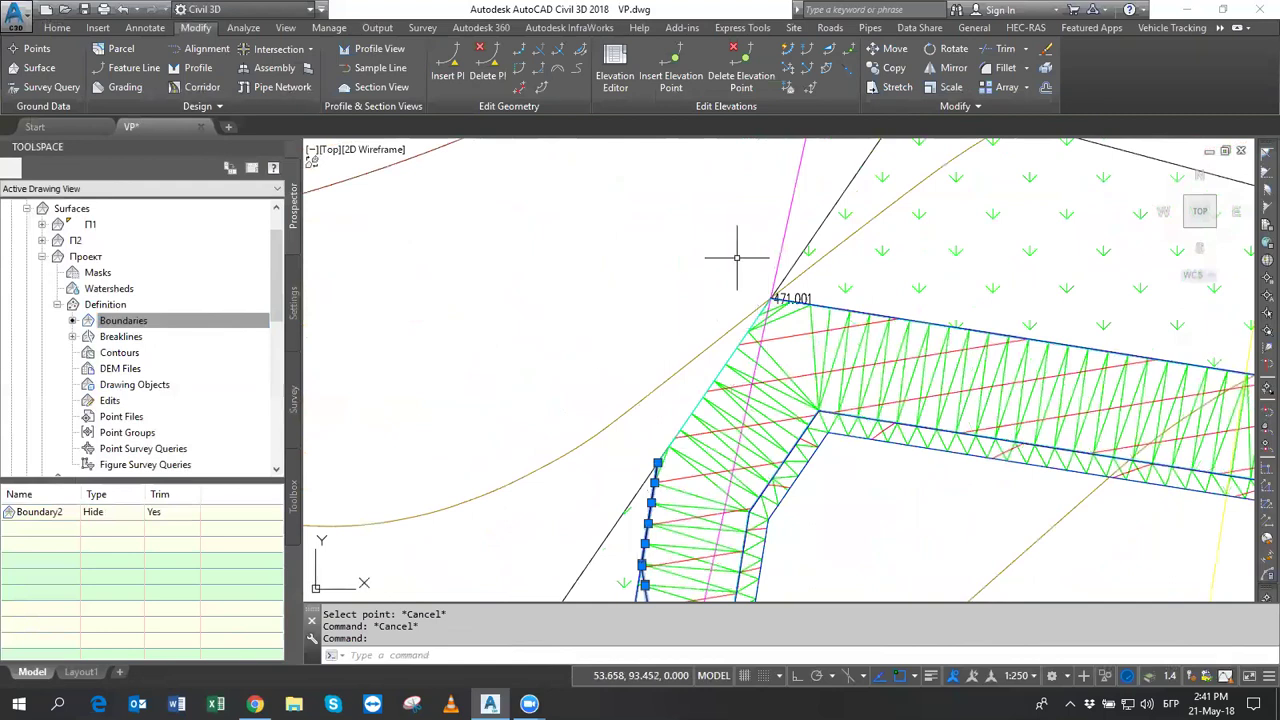
pyautogui.scroll(-4, 800, 300)
pyautogui.moveTo(790, 320); pyautogui.dragTo(740, 230, button='middle')
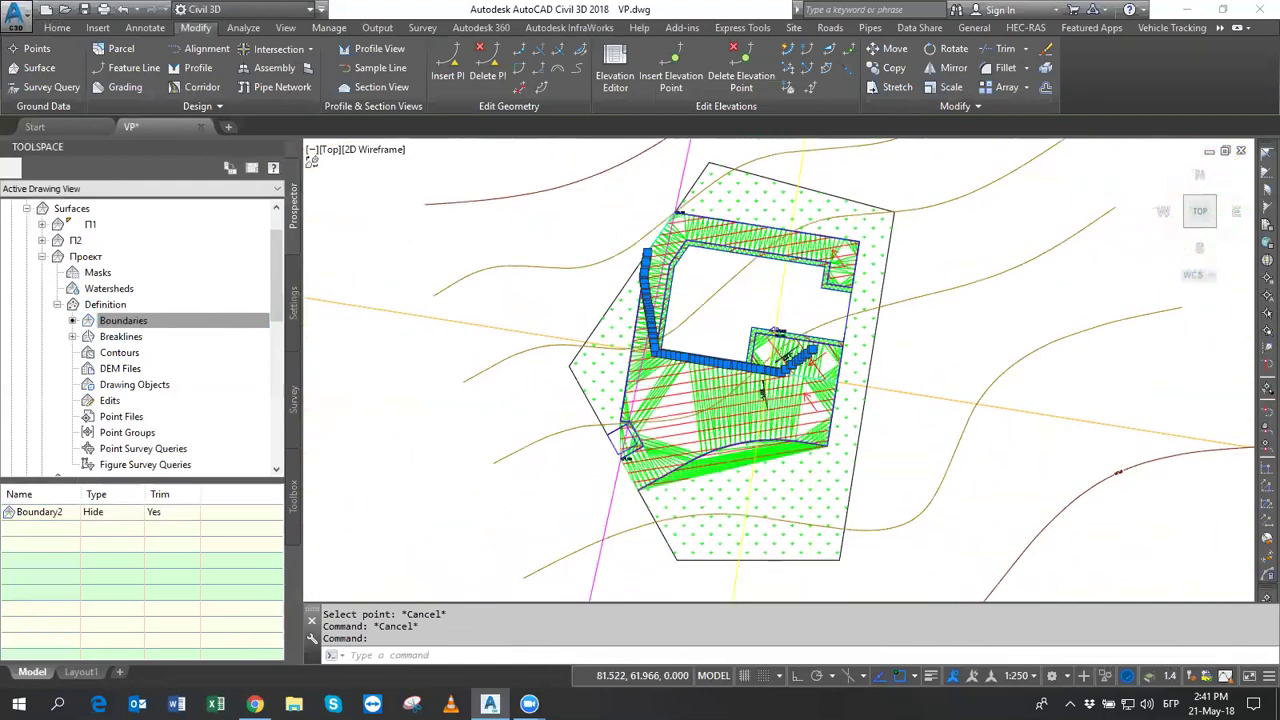
pyautogui.scroll(6, 812, 355)
pyautogui.press('Delete')
pyautogui.scroll(-2, 700, 420)
pyautogui.scroll(-2, 680, 460)
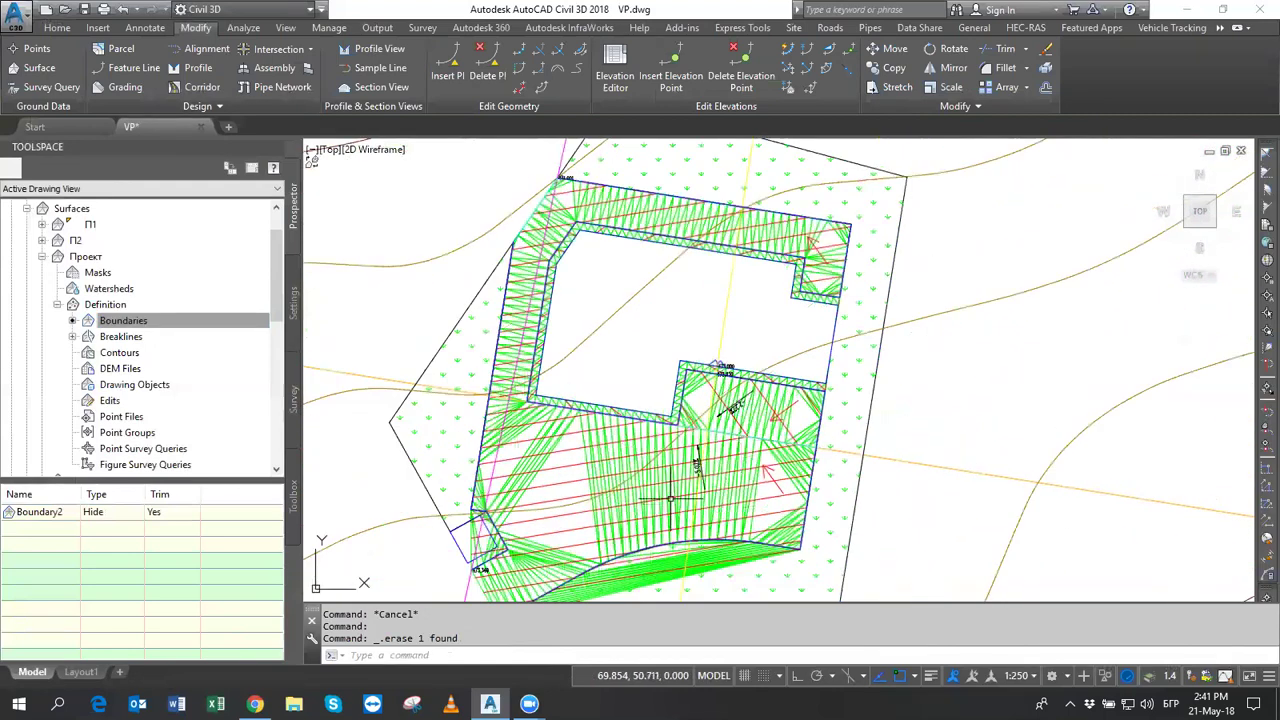
pyautogui.click(665, 475)
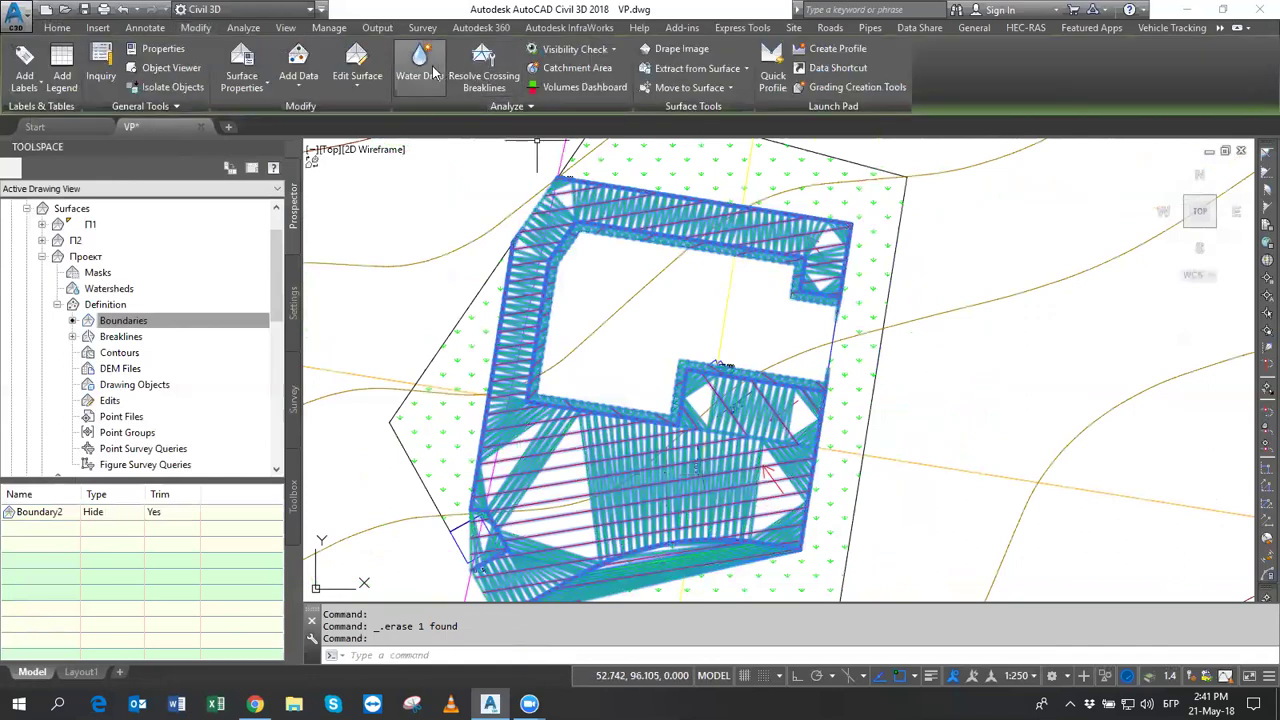
pyautogui.click(676, 333)
pyautogui.click(676, 333)
pyautogui.click(700, 360)
pyautogui.click(606, 428)
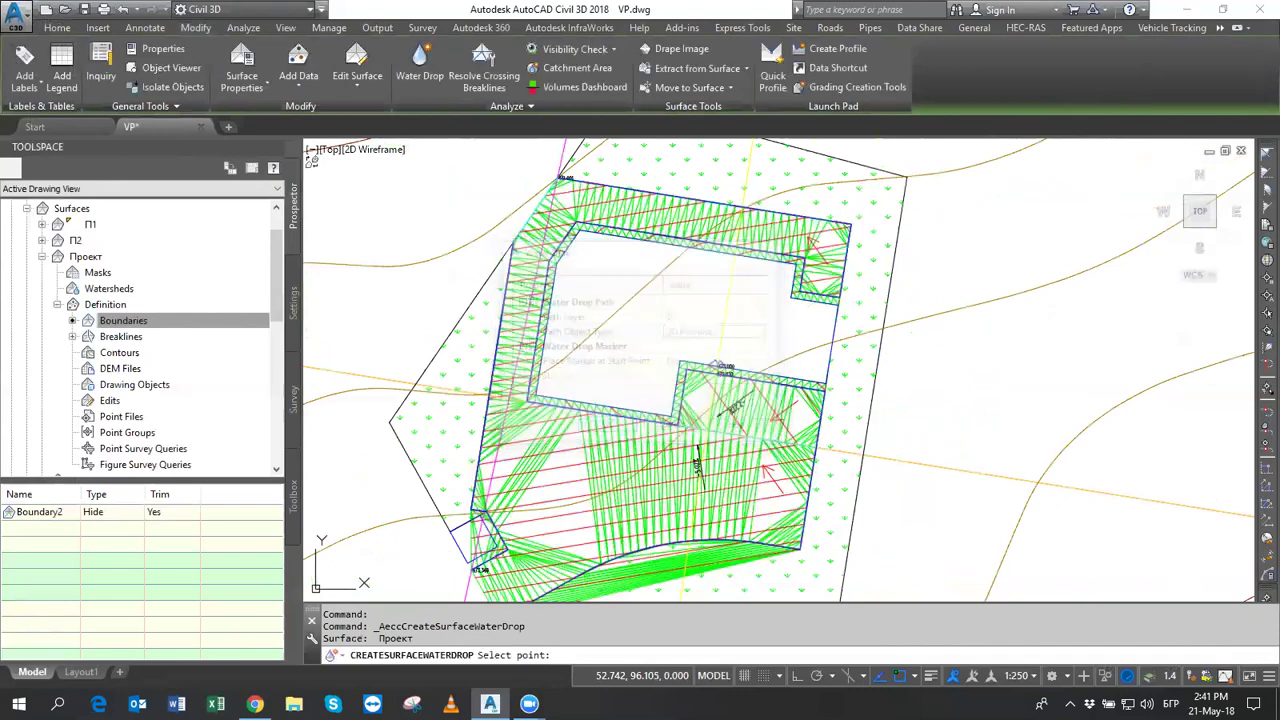
pyautogui.scroll(2, 600, 445)
pyautogui.scroll(1, 593, 475)
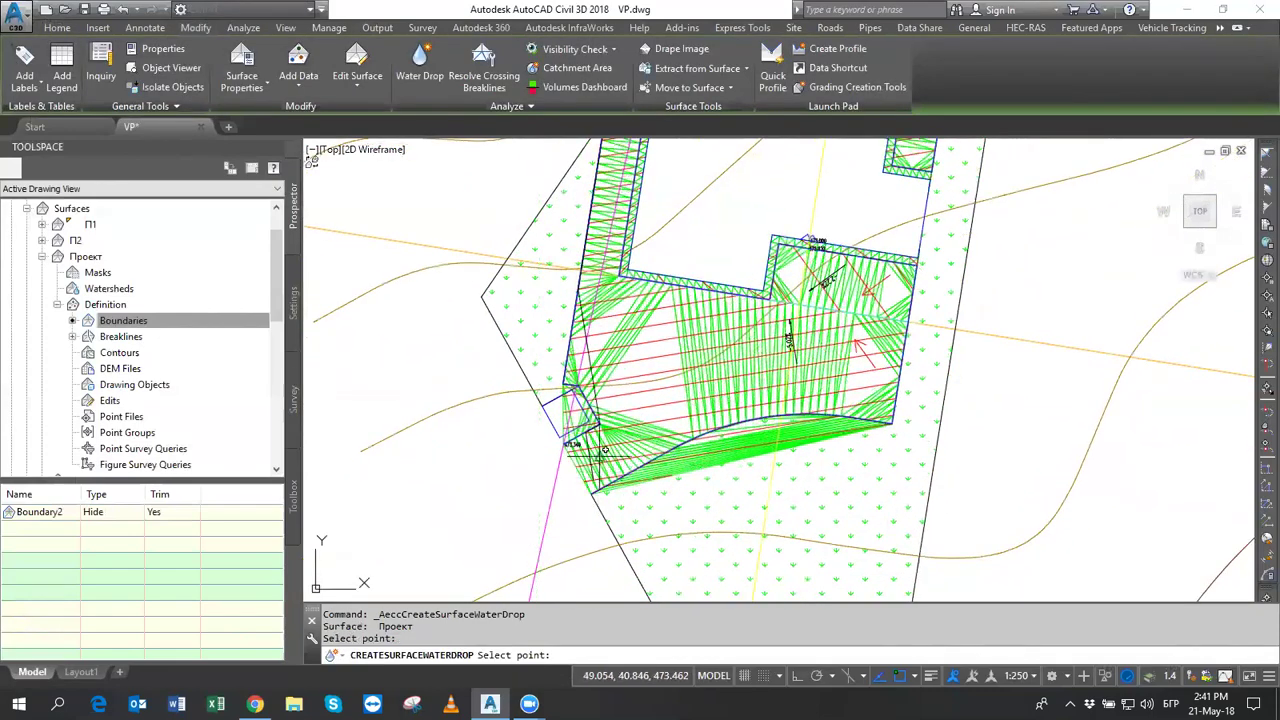
pyautogui.scroll(4, 590, 460)
pyautogui.press('Escape')
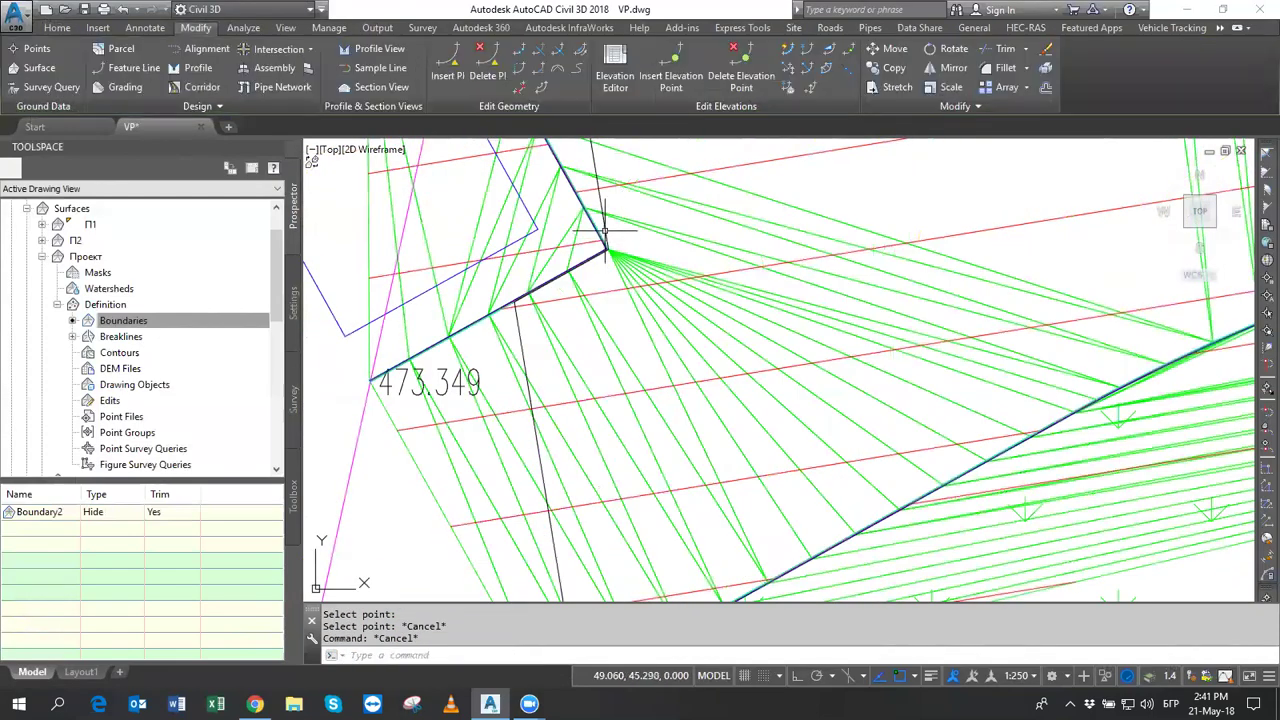
pyautogui.click(605, 230)
pyautogui.scroll(-3, 612, 290)
pyautogui.scroll(-1, 602, 456)
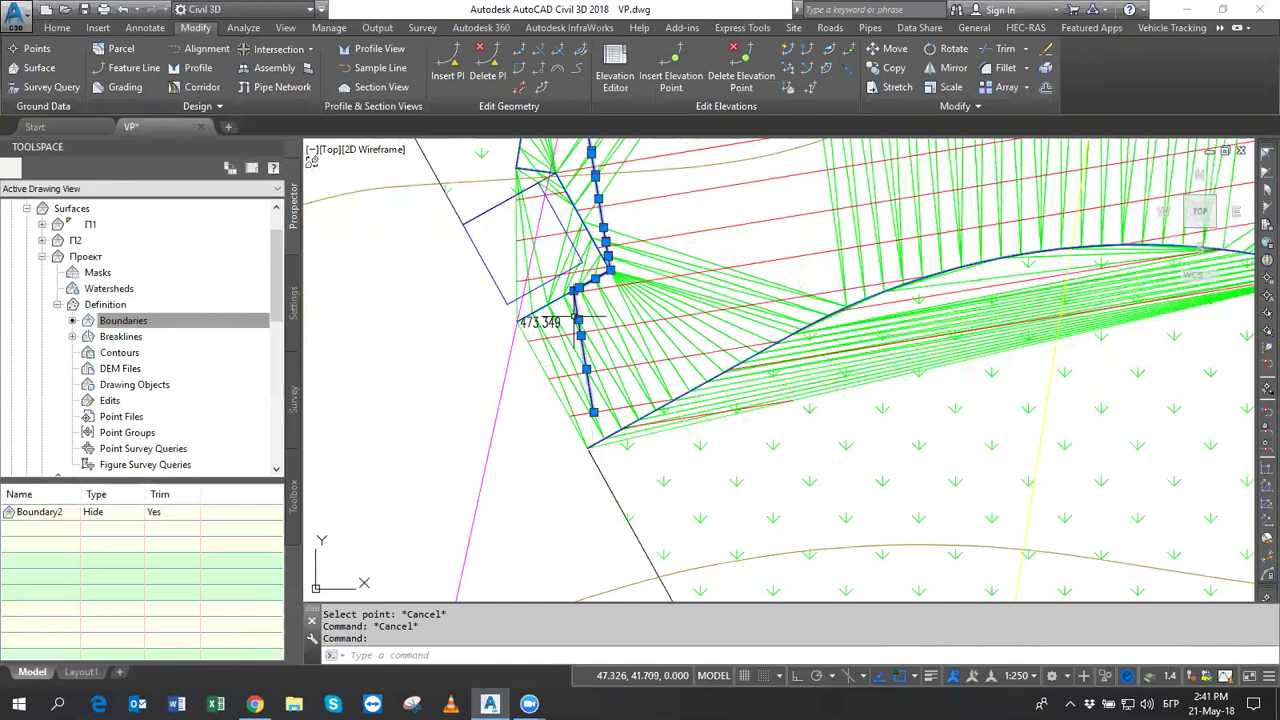
pyautogui.moveTo(641, 360); pyautogui.dragTo(631, 463, button='middle')
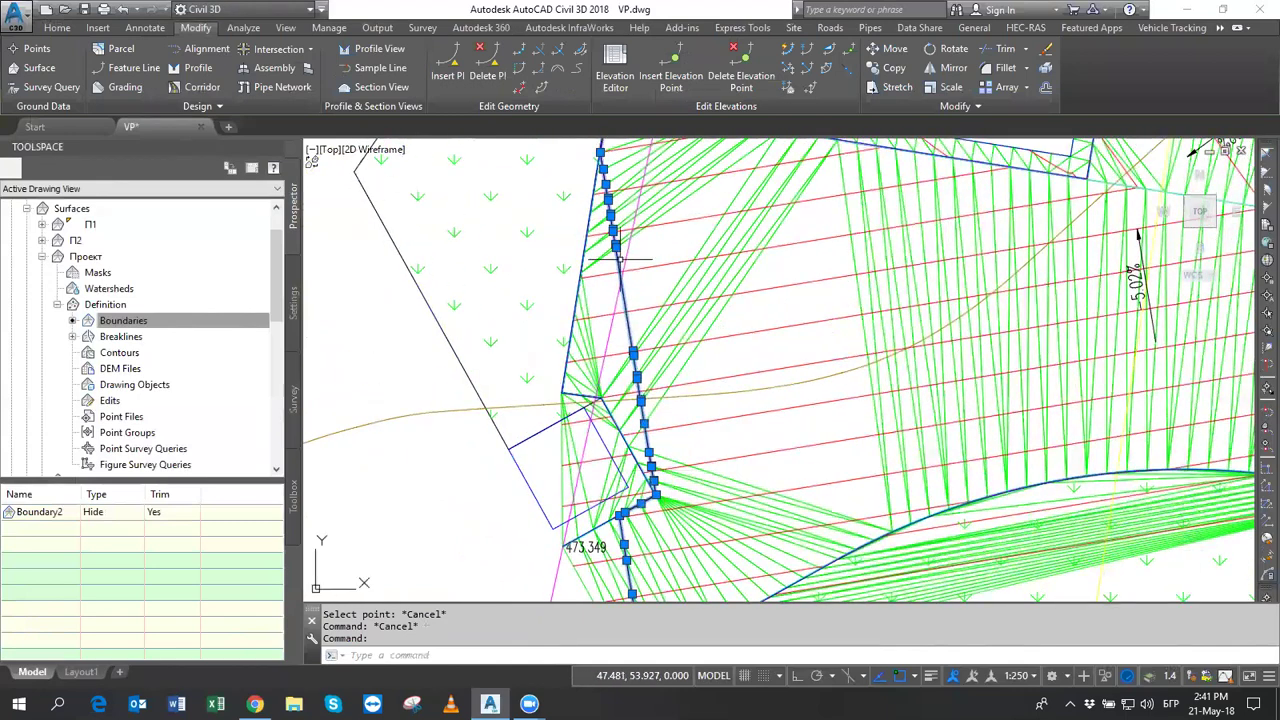
pyautogui.moveTo(634, 285); pyautogui.dragTo(631, 582, button='middle')
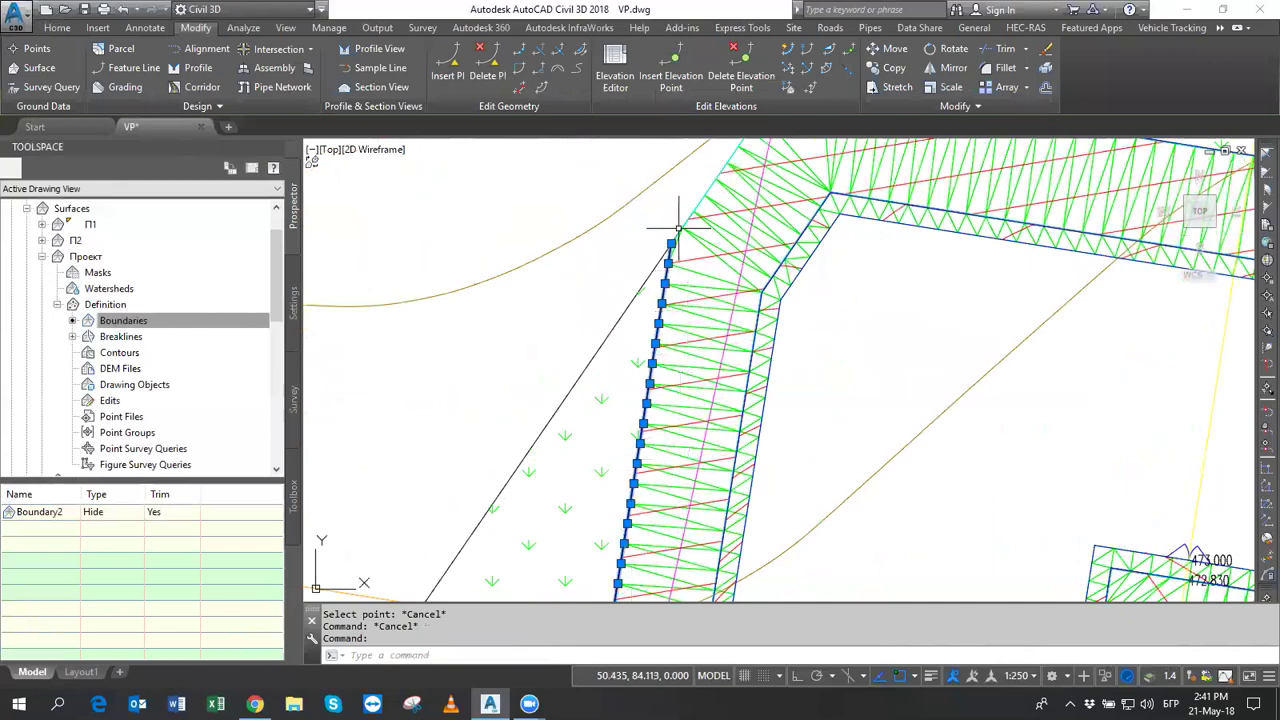
pyautogui.press('Delete')
pyautogui.scroll(-5, 893, 375)
pyautogui.scroll(1, 893, 378)
pyautogui.scroll(4, 893, 378)
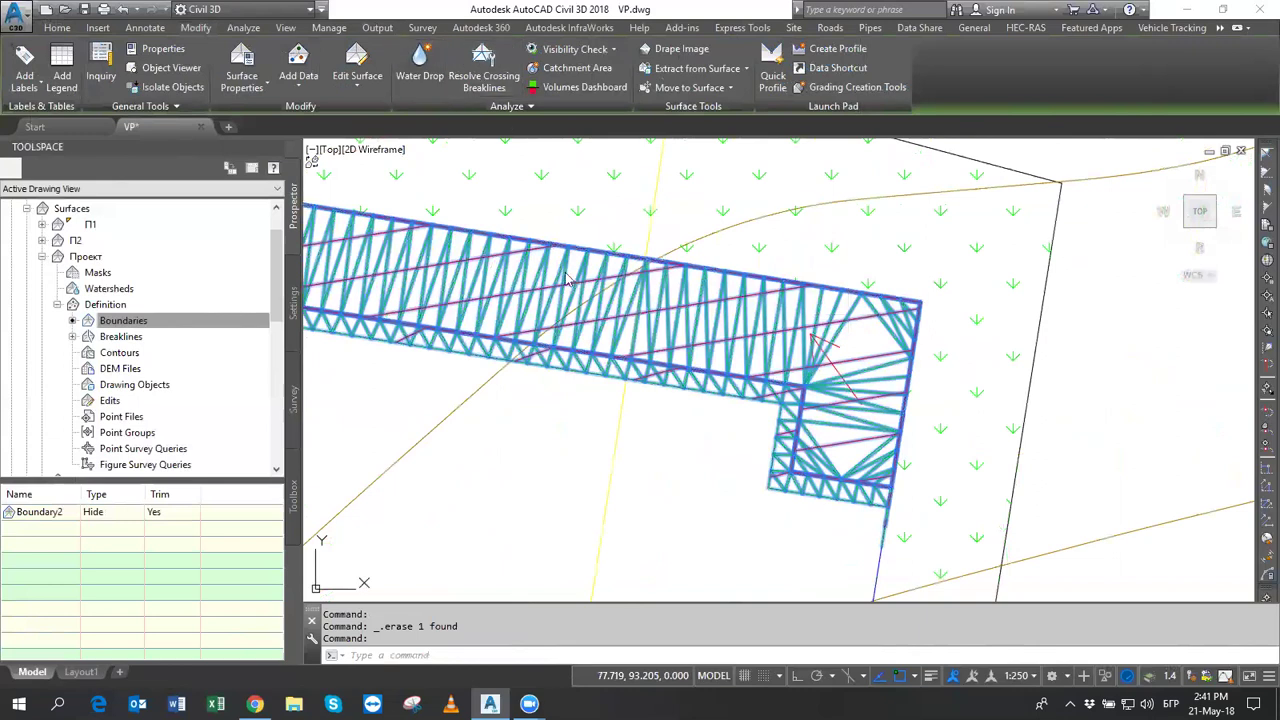
# Trace a water-drop path as a 3D Polyline from the notched corner and select it.
pyautogui.click(716, 331)
pyautogui.click(763, 331)
pyautogui.click(700, 361)
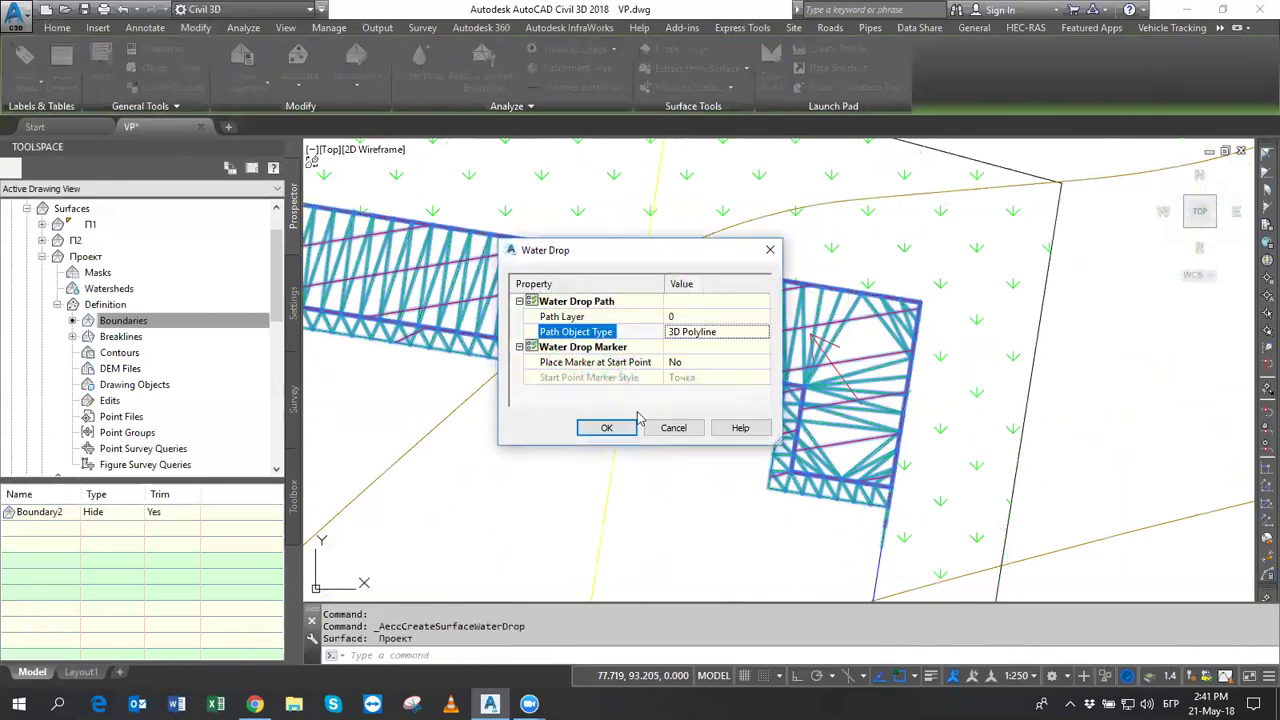
pyautogui.click(607, 427)
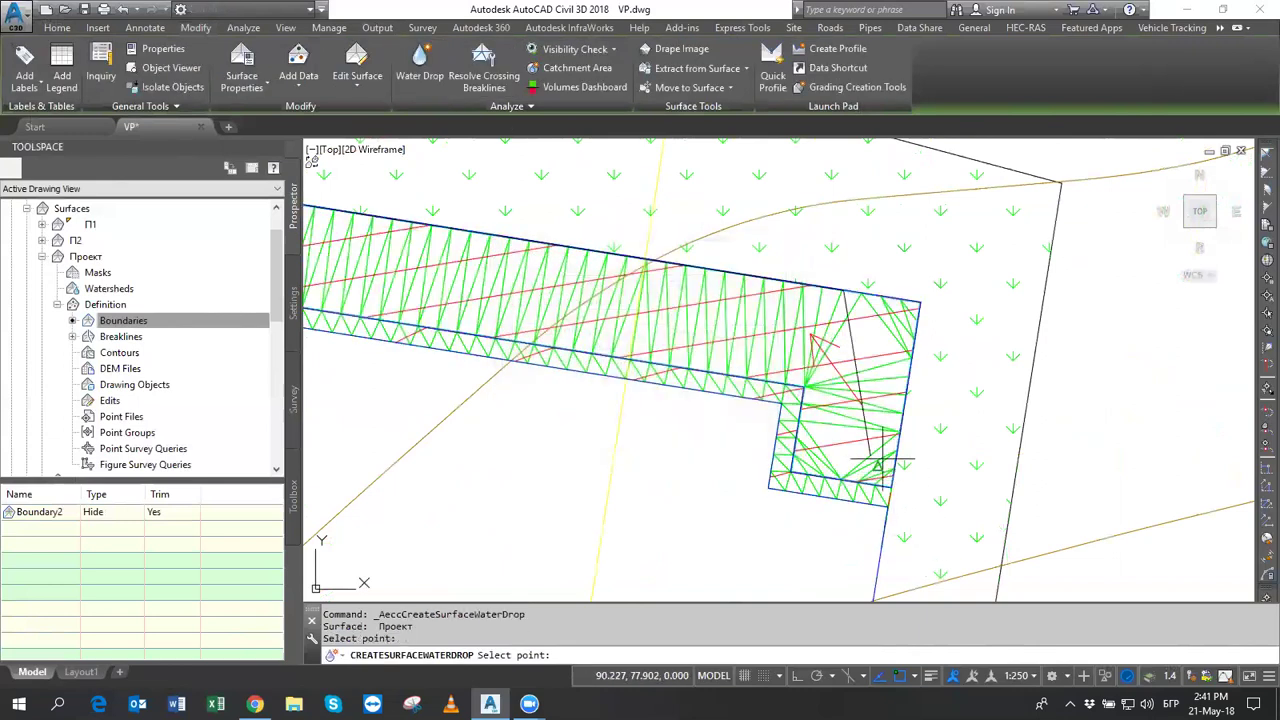
pyautogui.moveTo(877, 462); pyautogui.dragTo(914, 502, button='middle')
pyautogui.press('Escape')
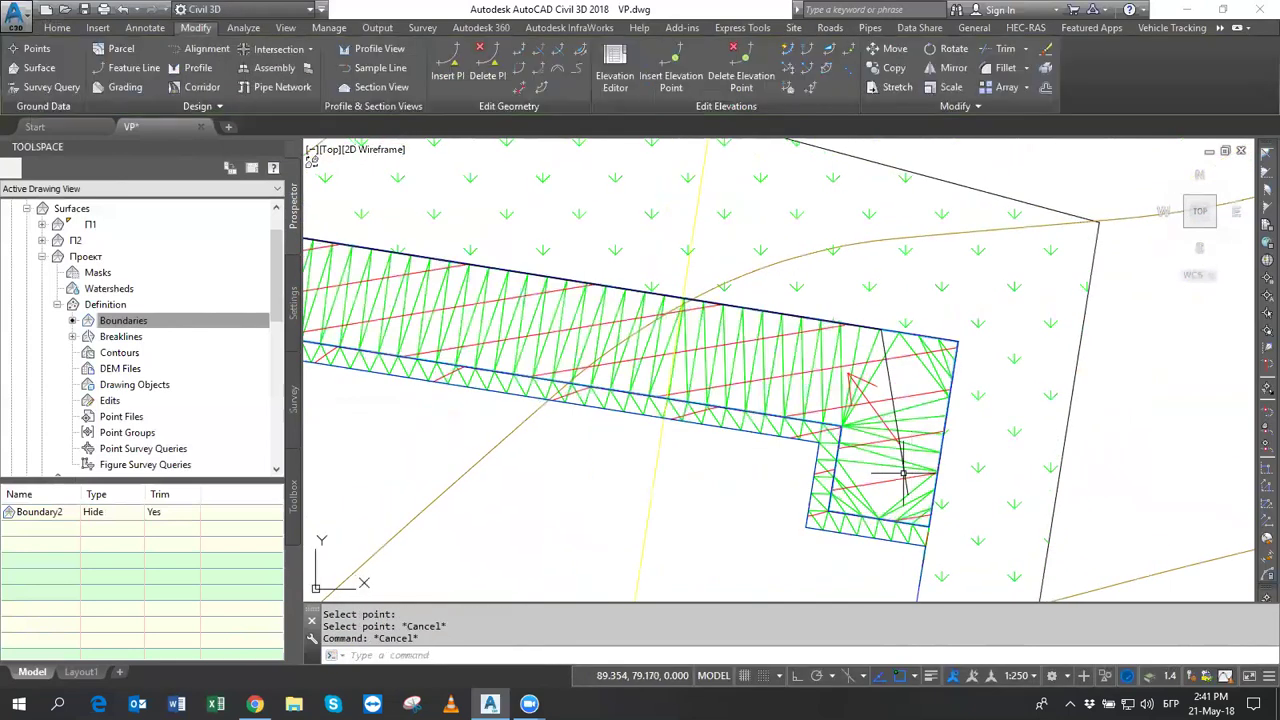
pyautogui.click(903, 473)
# Zoom to the boundary's left end and delete the polyline near the 471.001 label.
pyautogui.moveTo(658, 313); pyautogui.dragTo(1121, 457, button='middle')
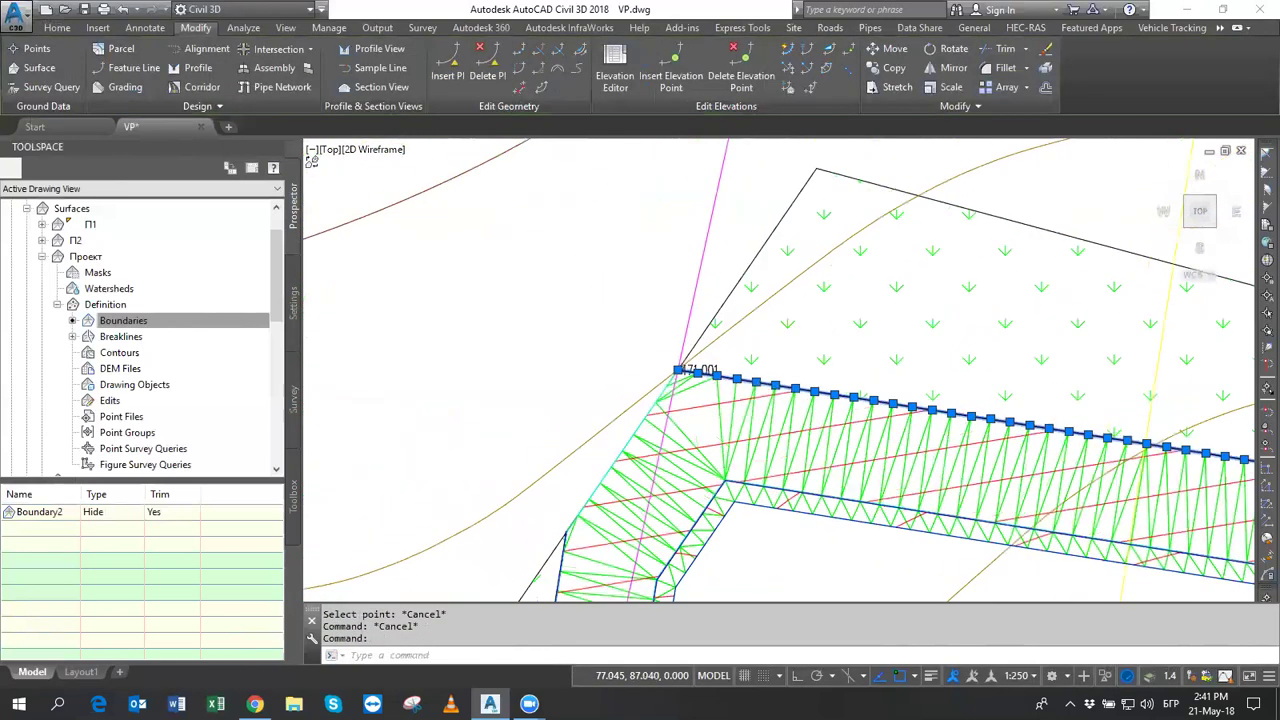
pyautogui.scroll(5, 657, 360)
pyautogui.scroll(3, 657, 360)
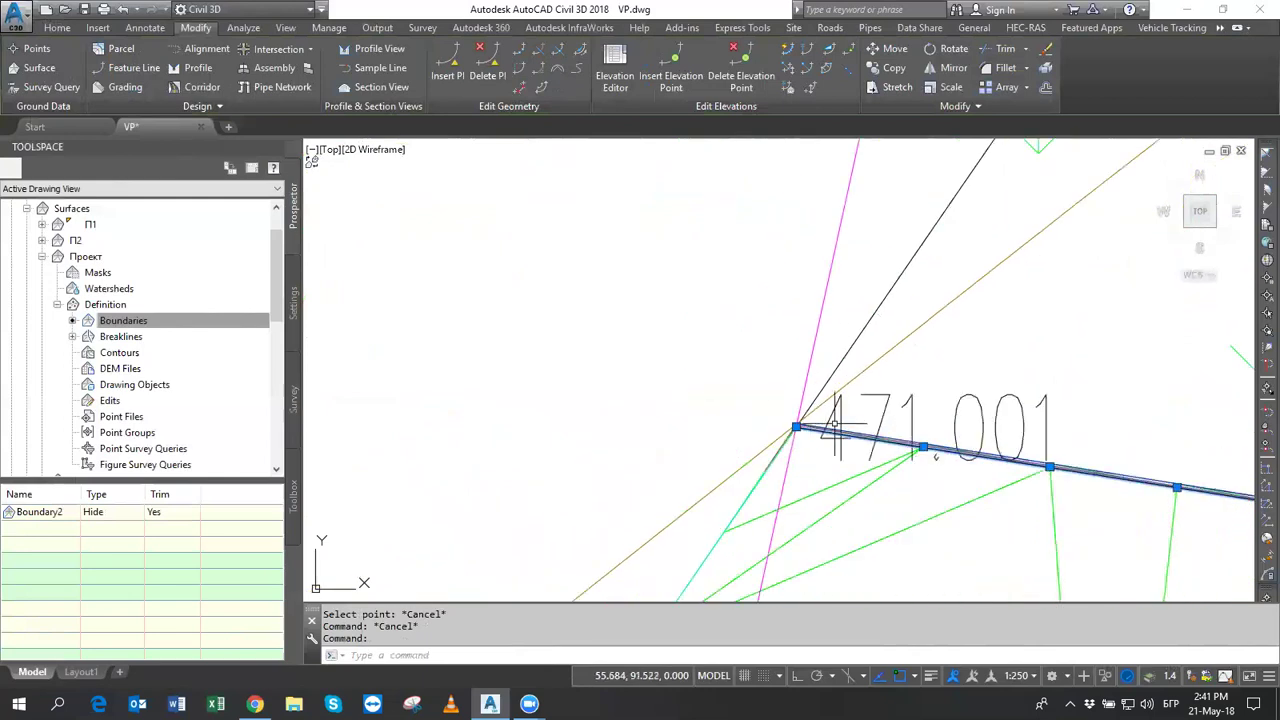
pyautogui.press('Delete')
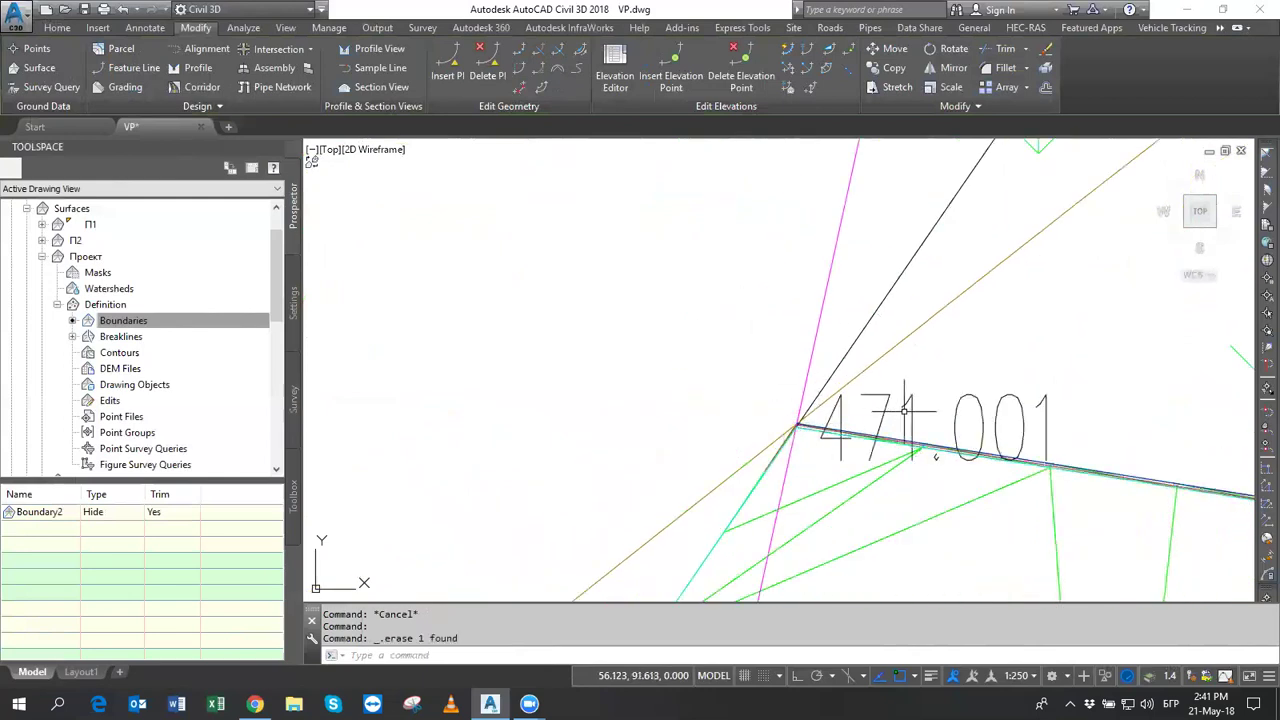
# Zoom out and pan so the whole hatched surface area is in view.
pyautogui.scroll(-5, 905, 411)
pyautogui.moveTo(880, 400)
pyautogui.mouseDown(button='middle')
pyautogui.moveTo(833, 382)
pyautogui.moveTo(766, 269)
pyautogui.mouseUp(button='middle')
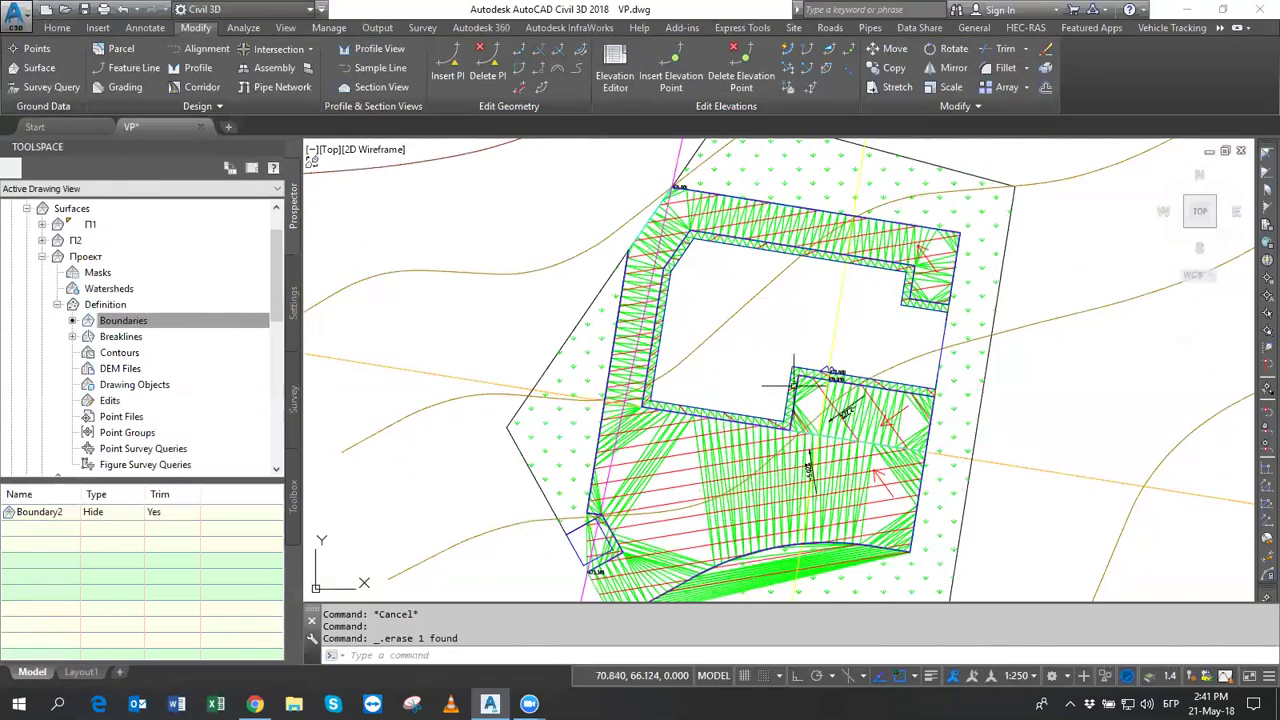
pyautogui.moveTo(794, 384); pyautogui.dragTo(834, 384, button='middle')
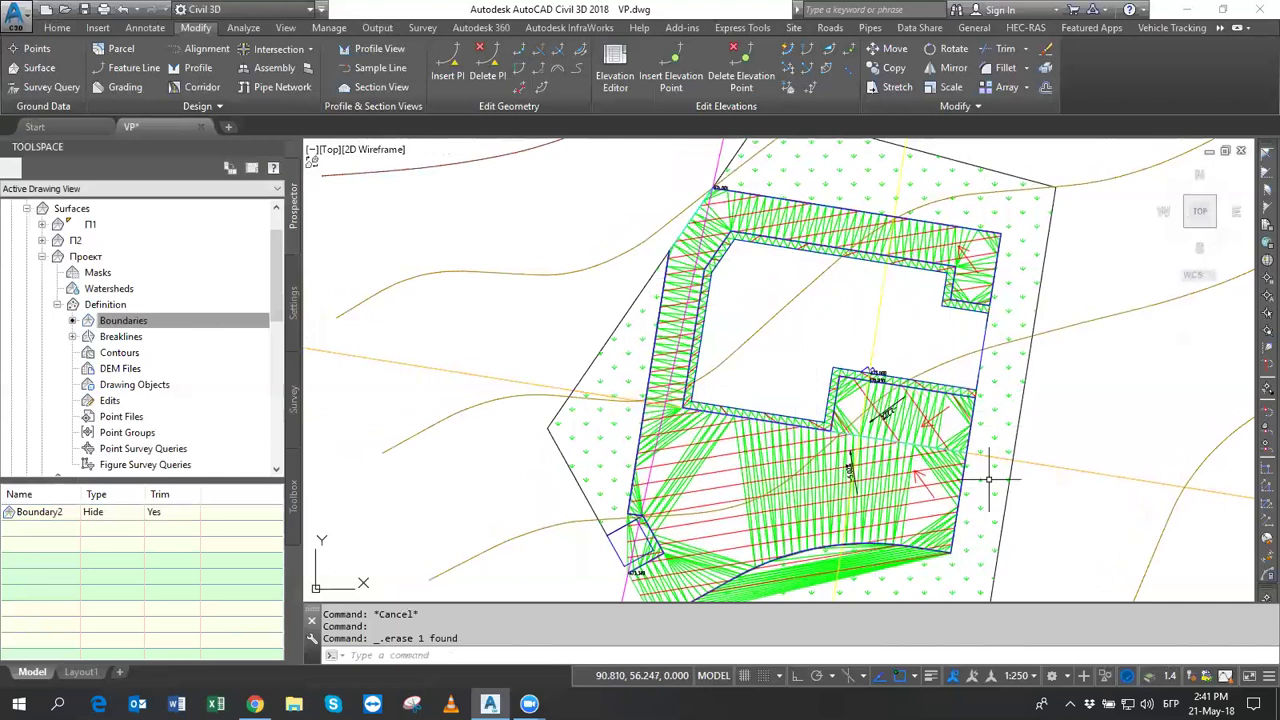
pyautogui.moveTo(971, 444); pyautogui.dragTo(1045, 433, button='middle')
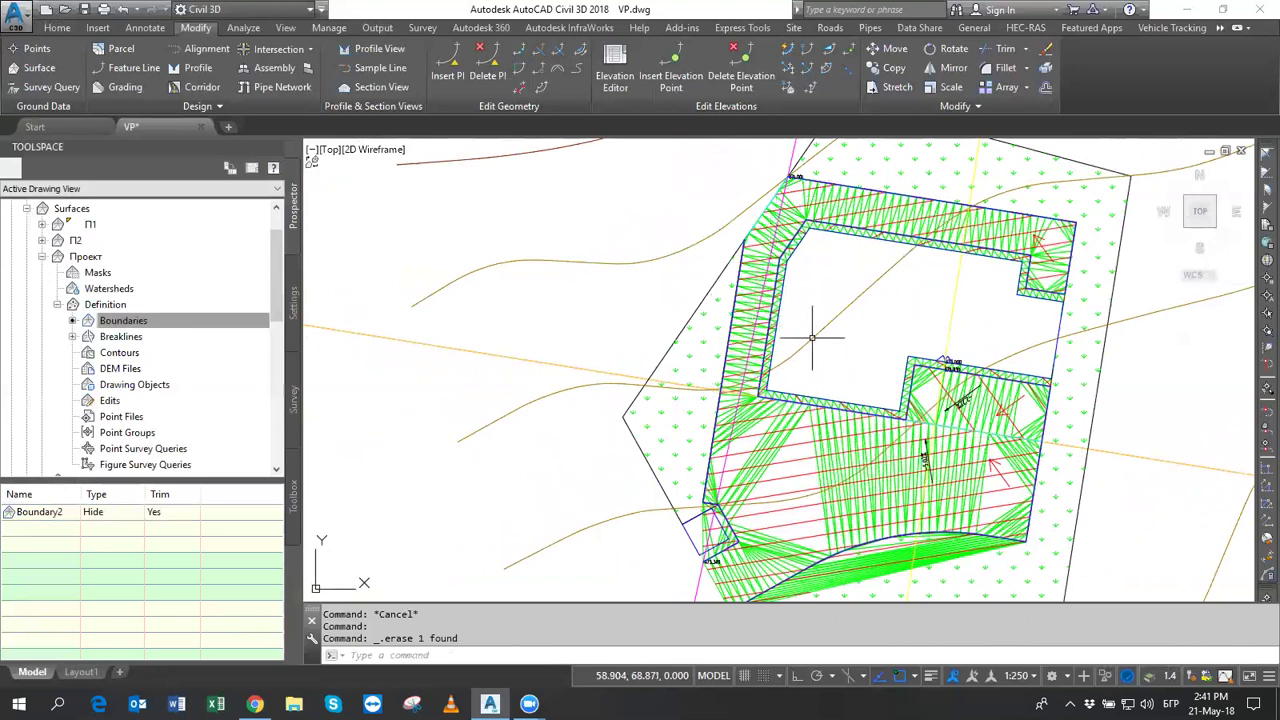
pyautogui.moveTo(810, 330); pyautogui.dragTo(802, 400, button='middle')
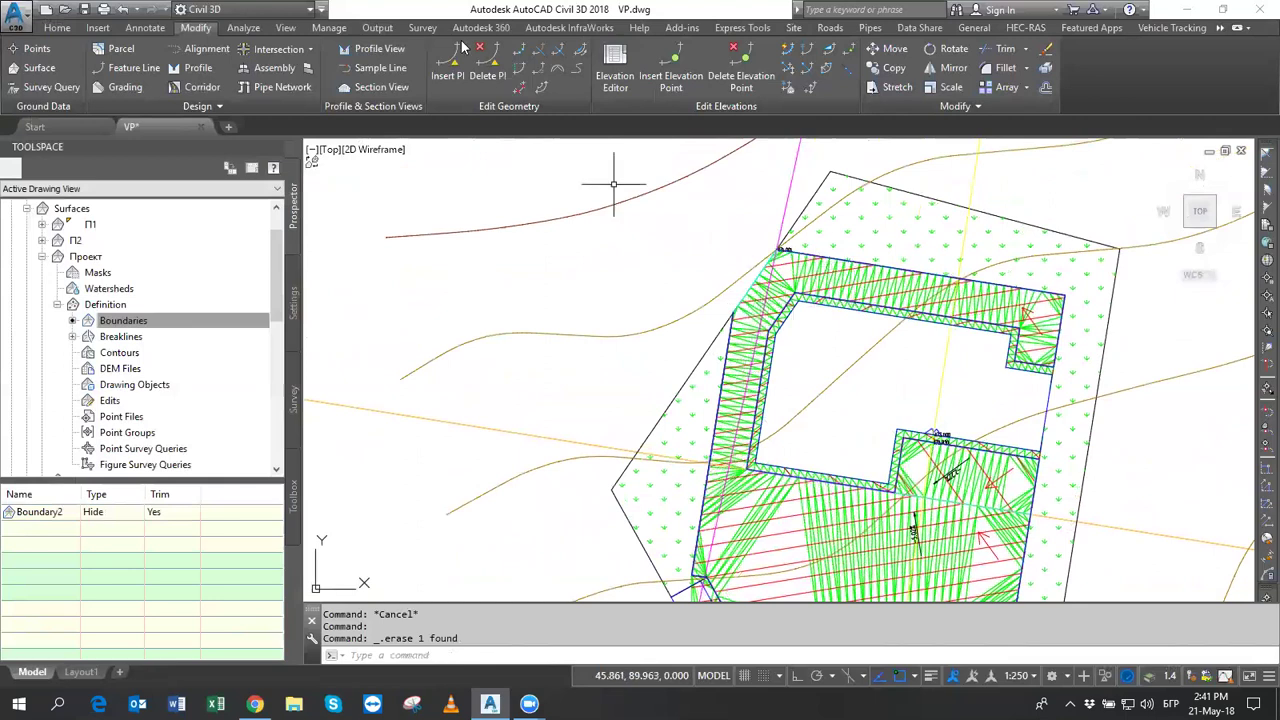
# Zoom in on the southwest corner box beside the 473.349 label.
pyautogui.moveTo(814, 357); pyautogui.dragTo(830, 283, button='middle')
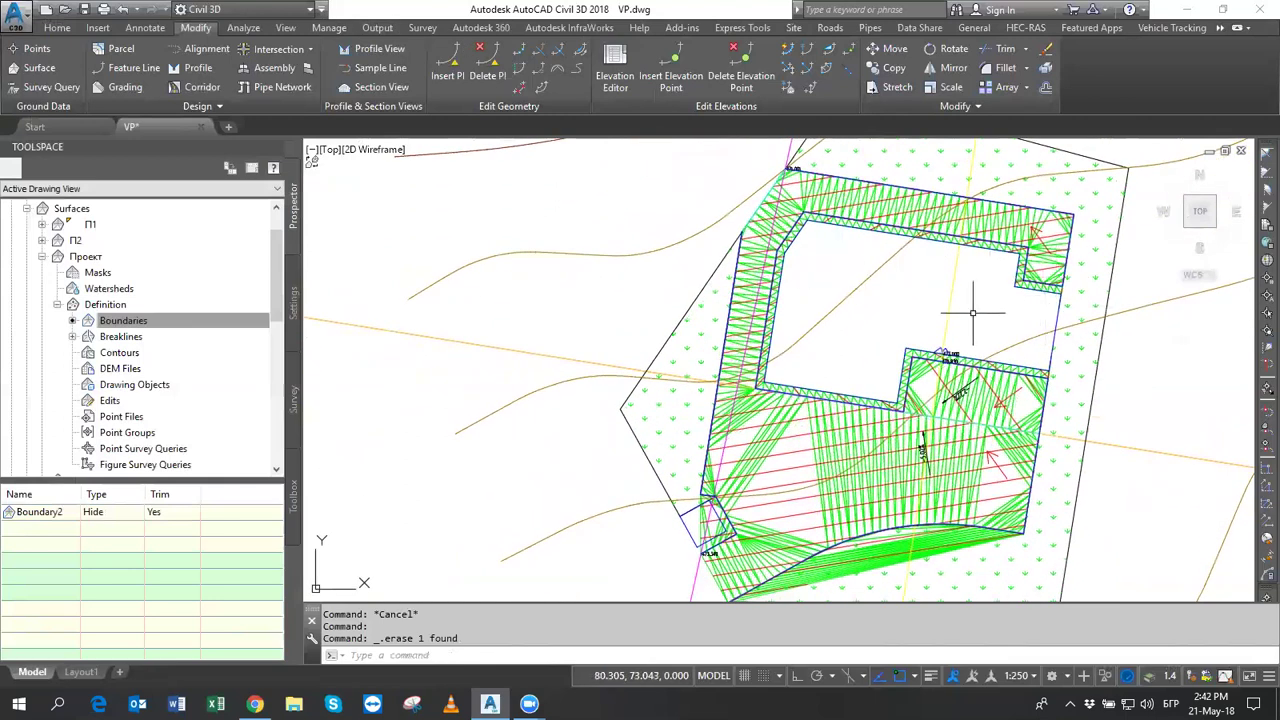
pyautogui.moveTo(1063, 442); pyautogui.dragTo(991, 428, button='middle')
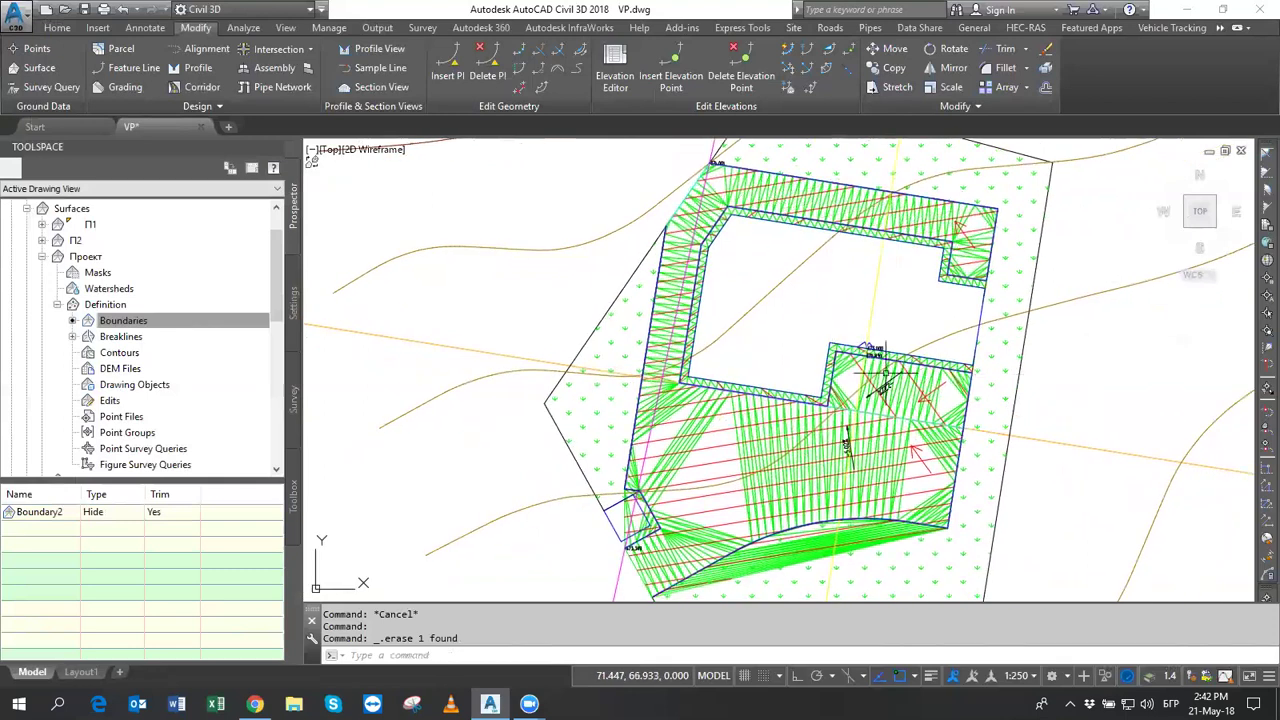
pyautogui.moveTo(761, 527); pyautogui.dragTo(839, 427, button='middle')
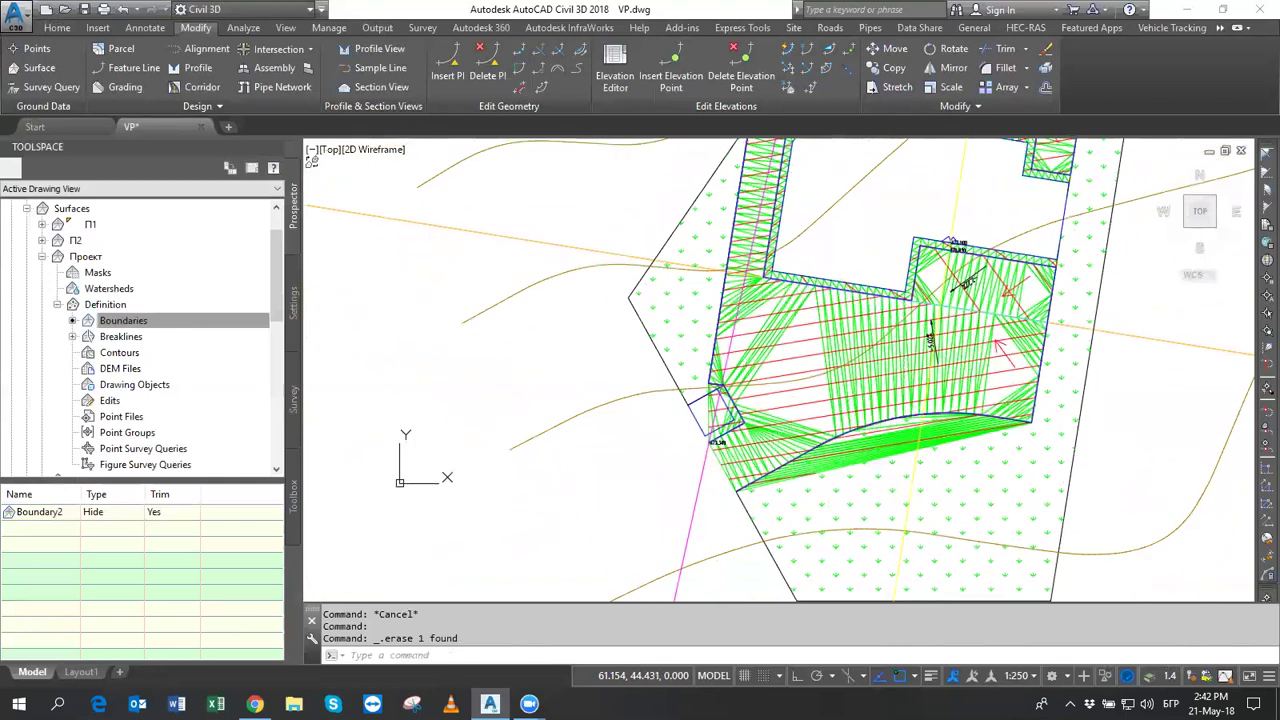
pyautogui.scroll(5, 732, 410)
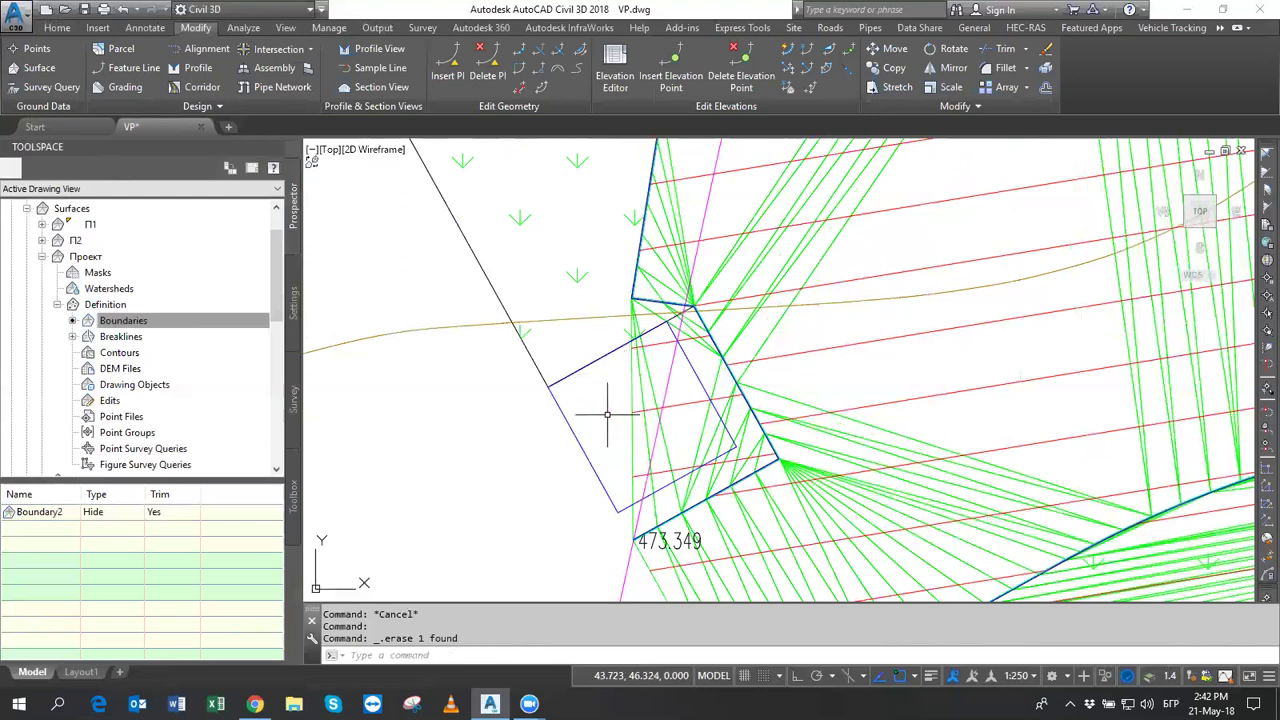
pyautogui.moveTo(668, 420); pyautogui.dragTo(618, 228, button='middle')
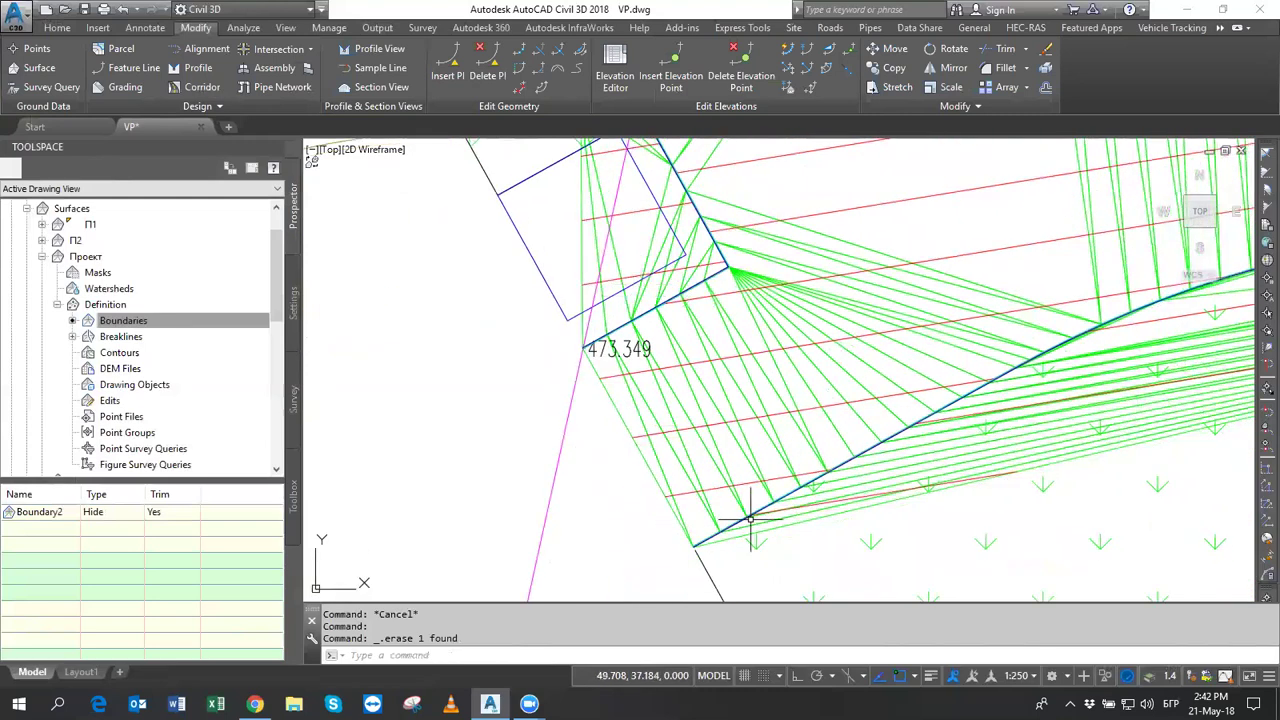
pyautogui.moveTo(620, 349); pyautogui.dragTo(727, 443, button='middle')
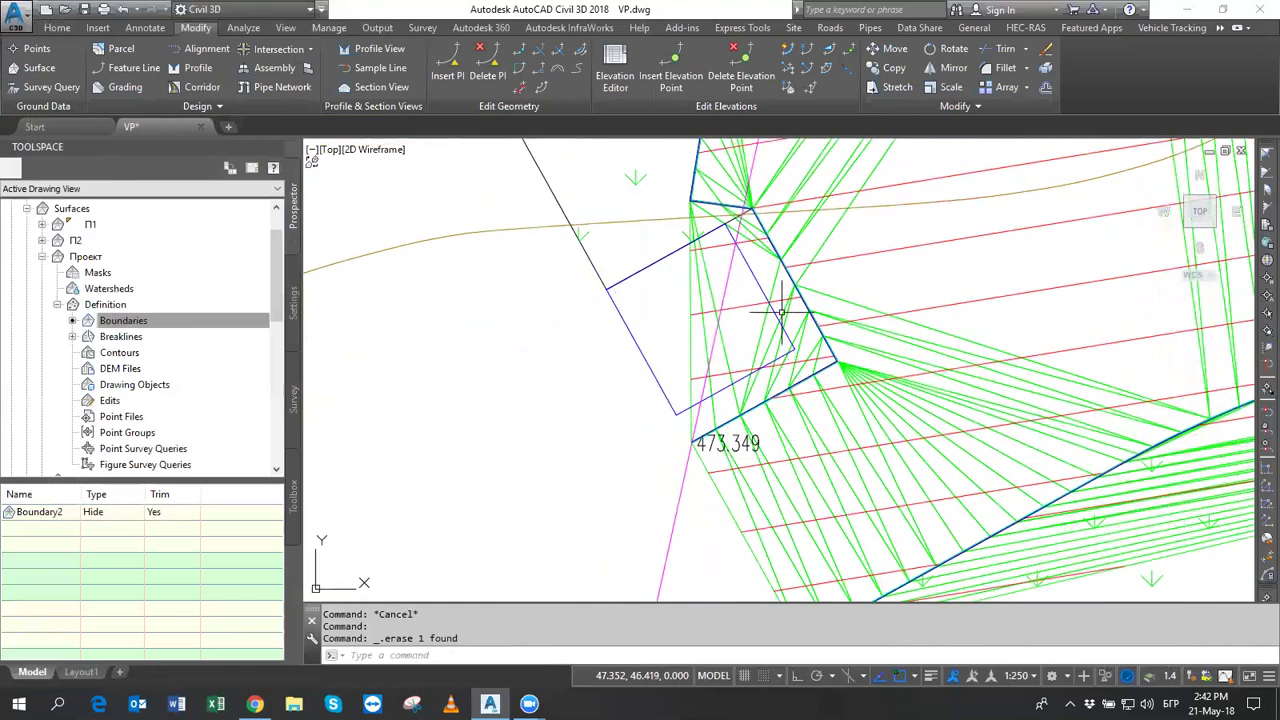
pyautogui.click(761, 287)
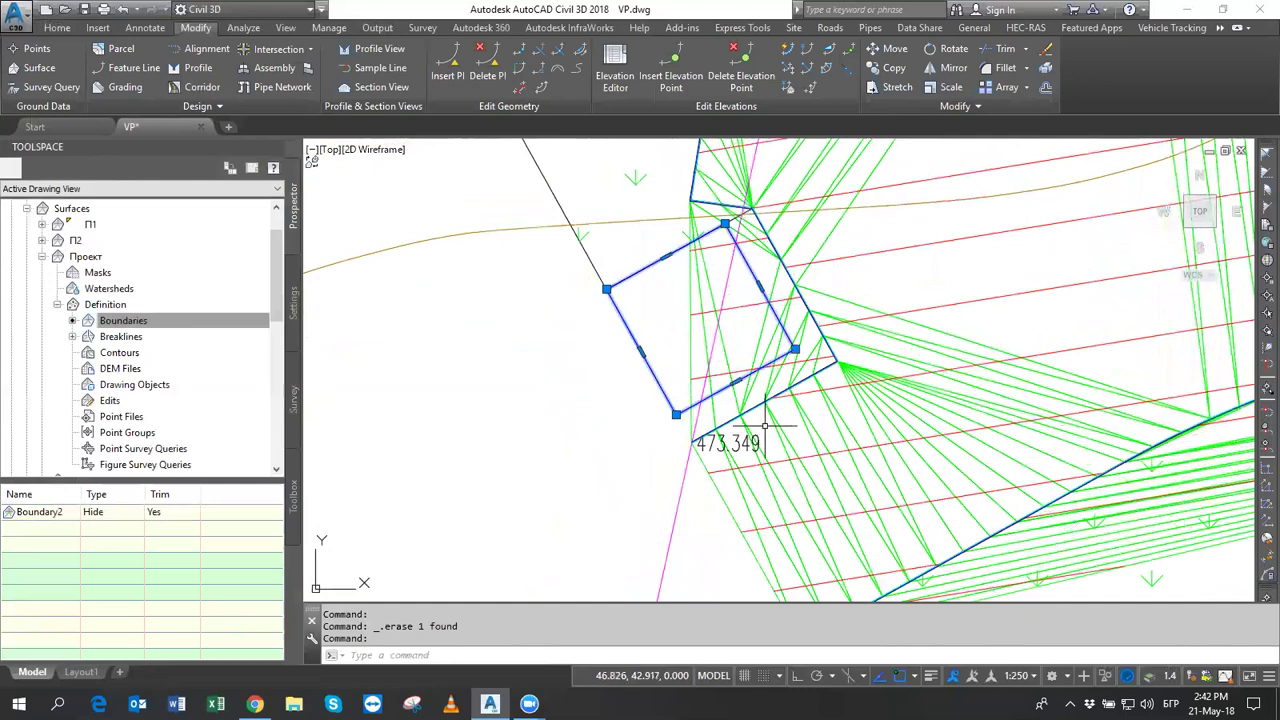
pyautogui.press('Escape')
pyautogui.press('Escape')
# Draw a three-point polyline along the inner edge of the corner box.
pyautogui.write('nd: п')
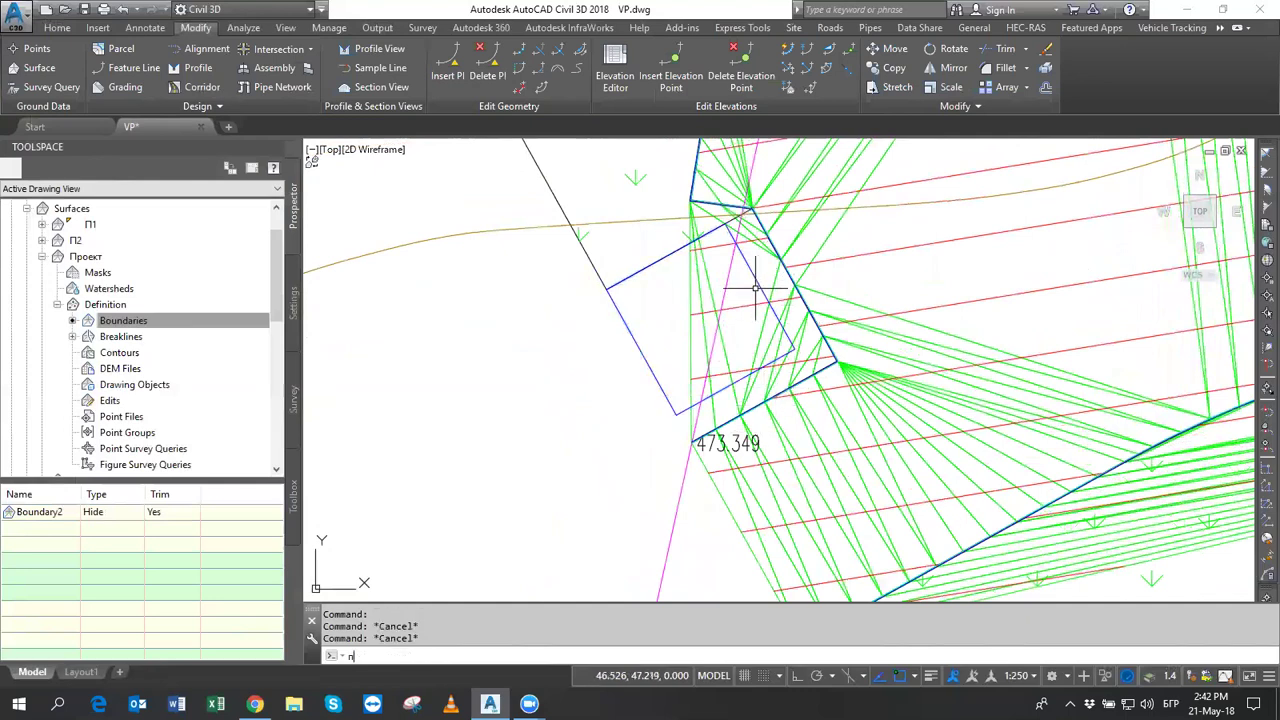
pyautogui.write('л')
pyautogui.press('Return')
pyautogui.hotkey('alt', 'shift')
pyautogui.press('Return')
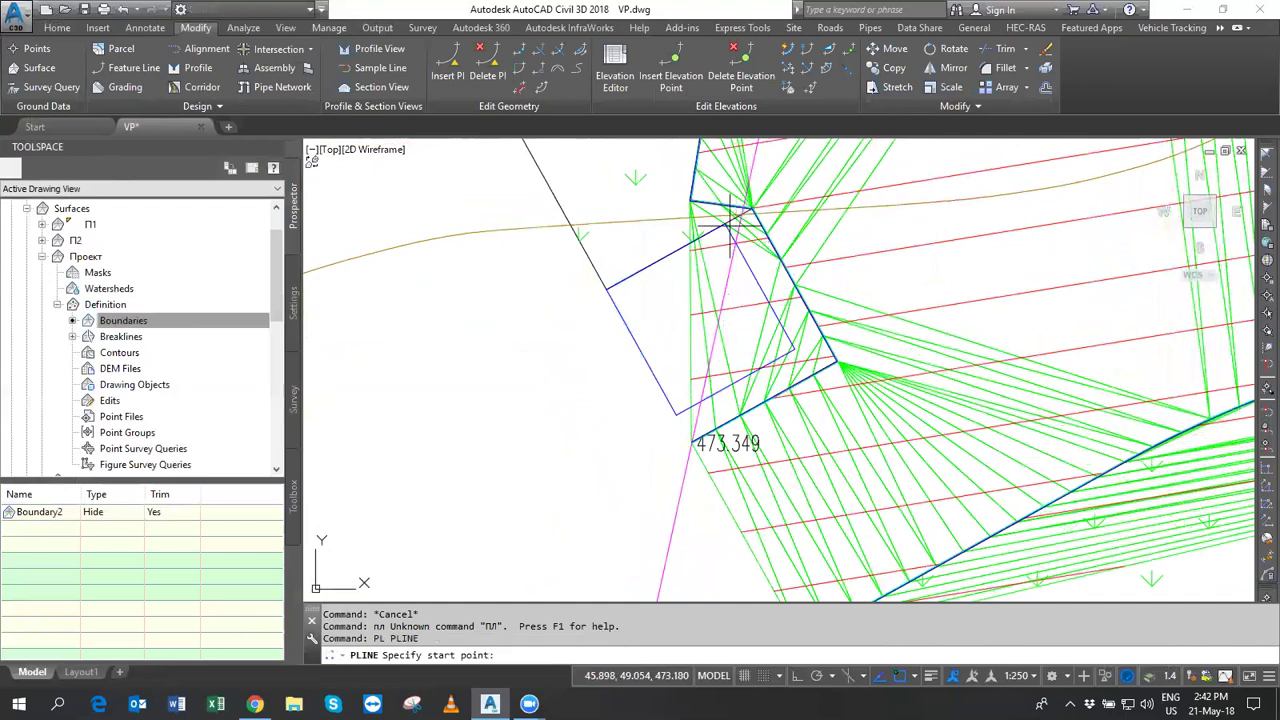
pyautogui.click(727, 217)
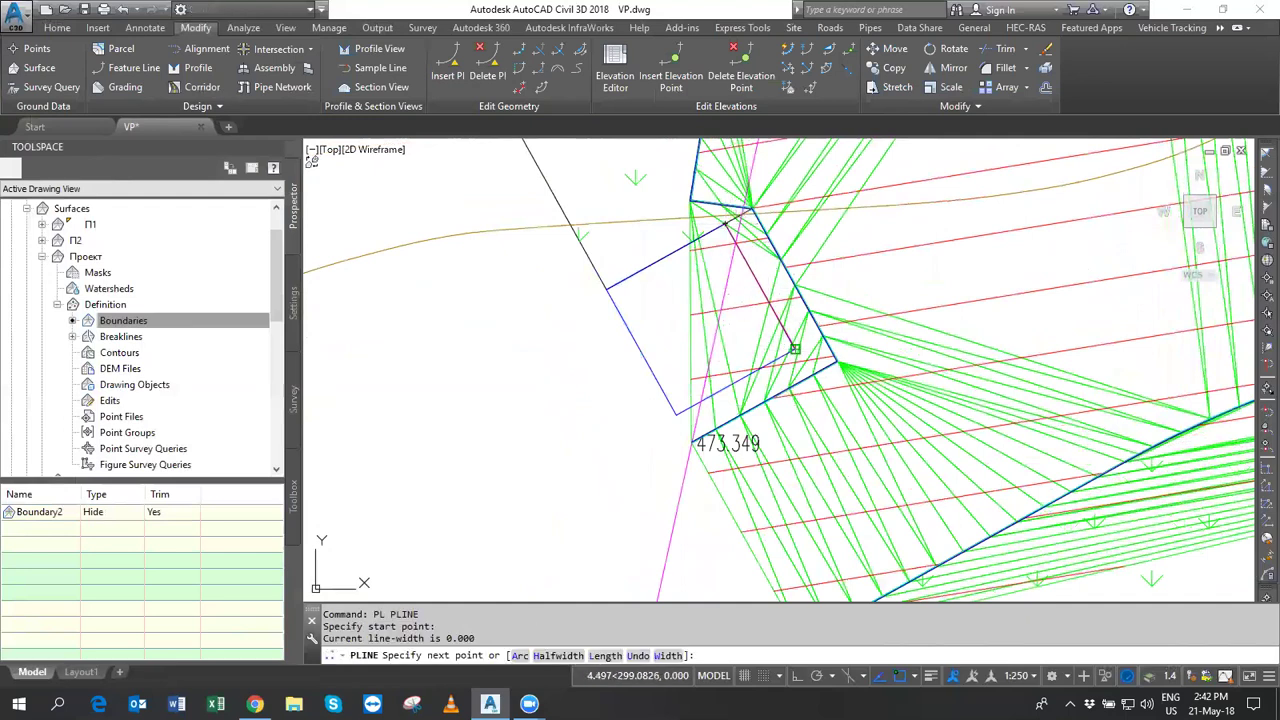
pyautogui.click(793, 349)
pyautogui.click(731, 393)
pyautogui.press('Return')
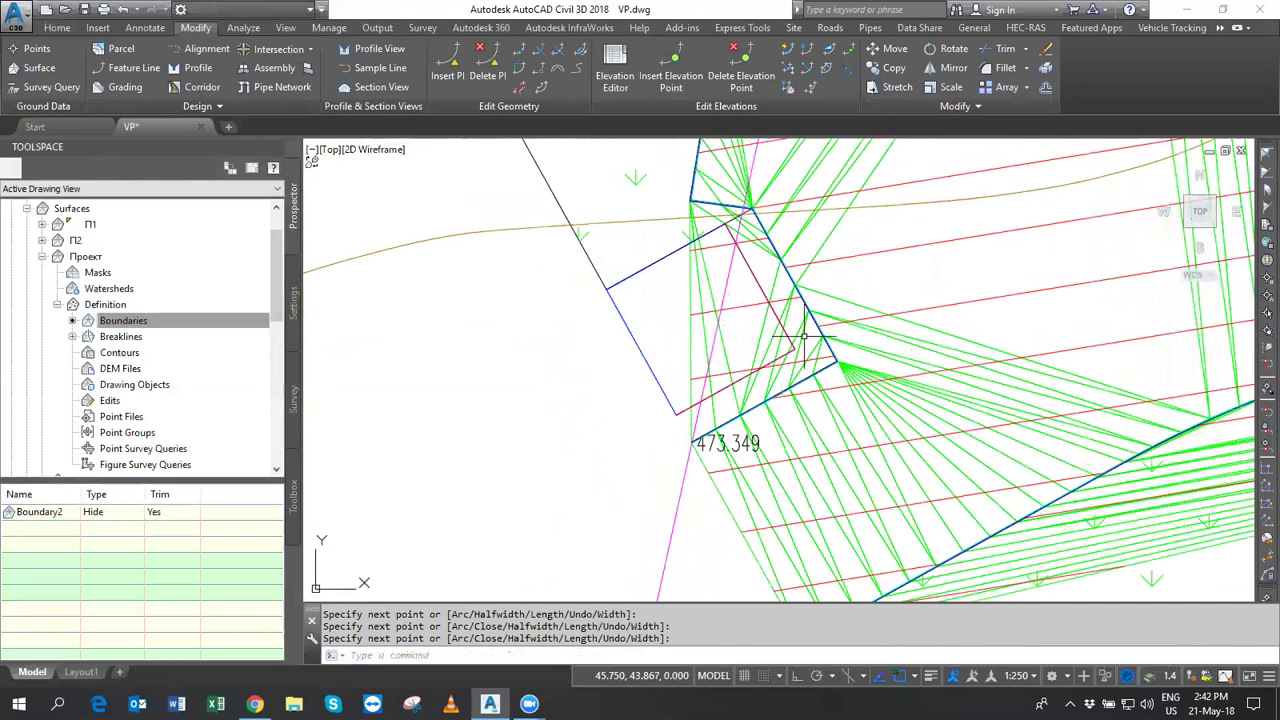
# Convert the new polyline into a feature line with the Син style.
pyautogui.click(60, 29)
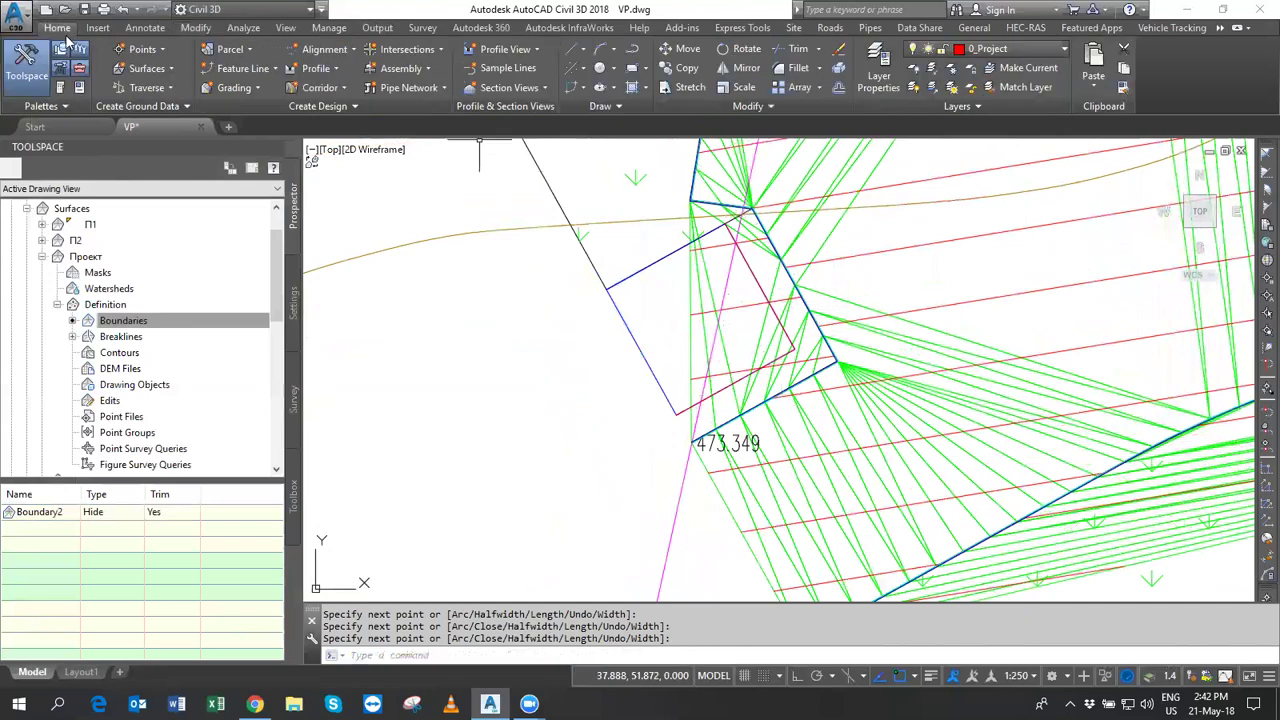
pyautogui.click(240, 68)
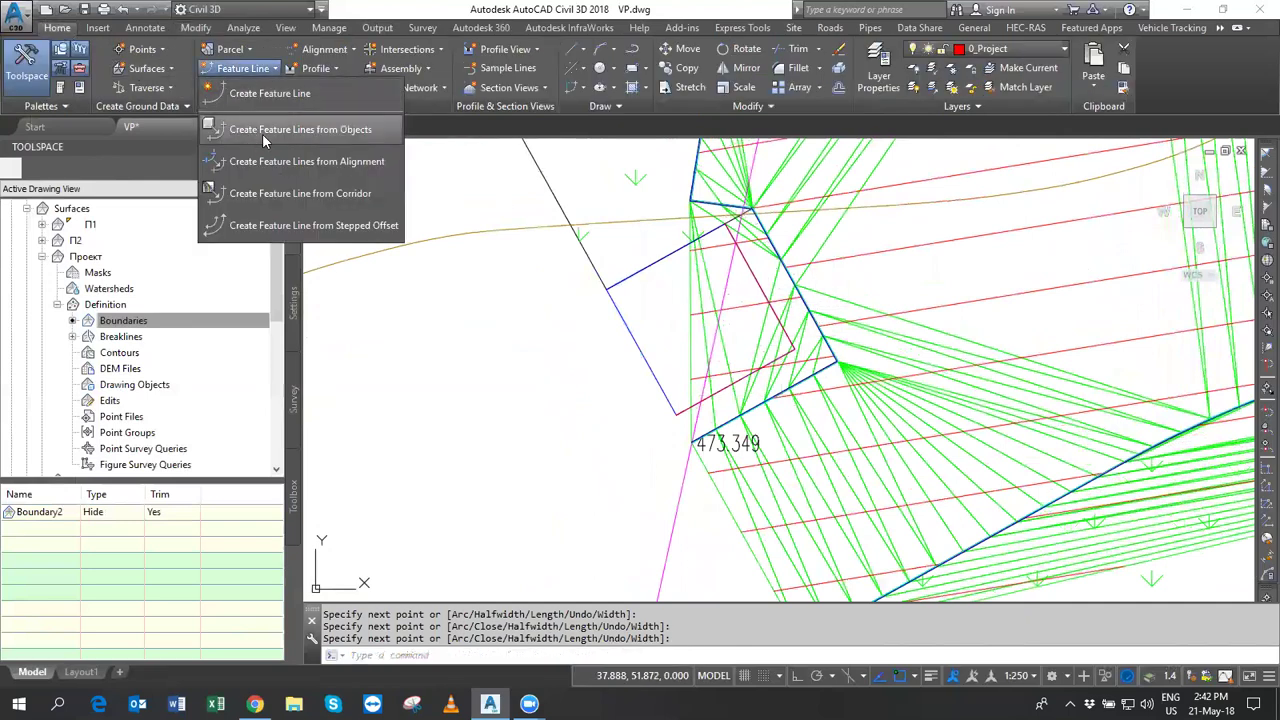
pyautogui.click(262, 133)
pyautogui.click(763, 291)
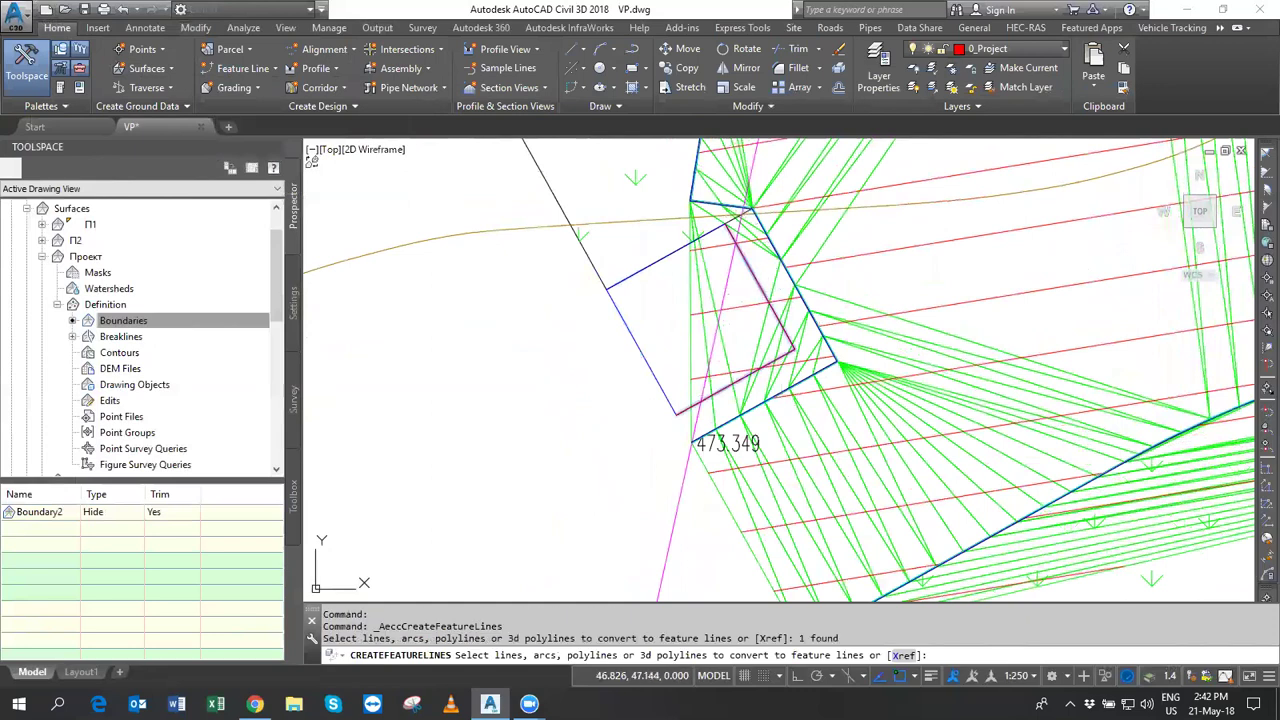
pyautogui.press('Return')
pyautogui.click(368, 246)
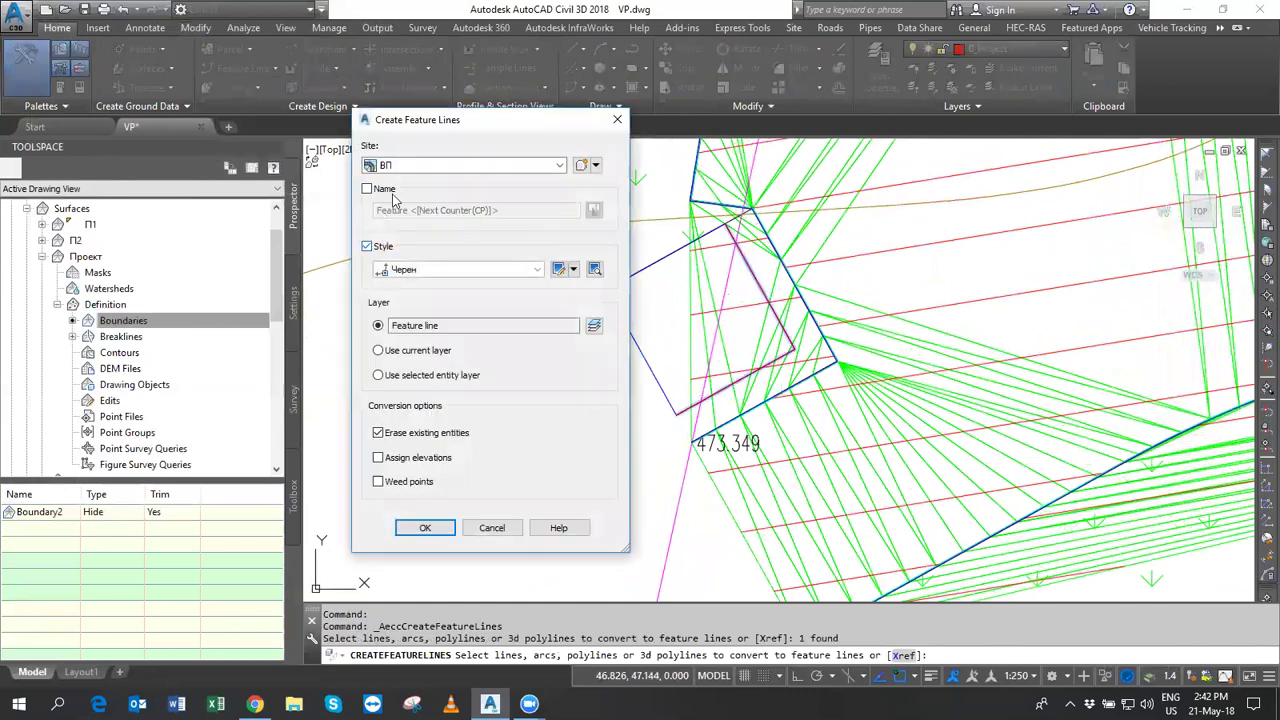
pyautogui.click(412, 270)
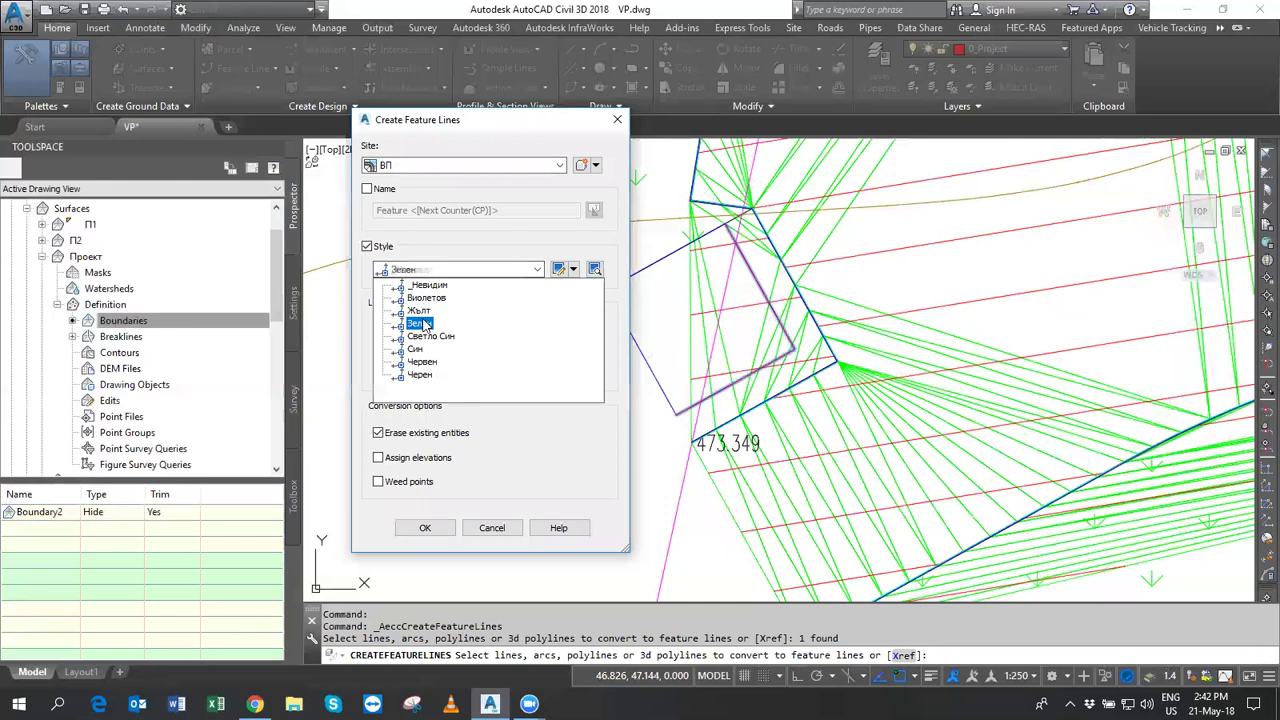
pyautogui.click(418, 350)
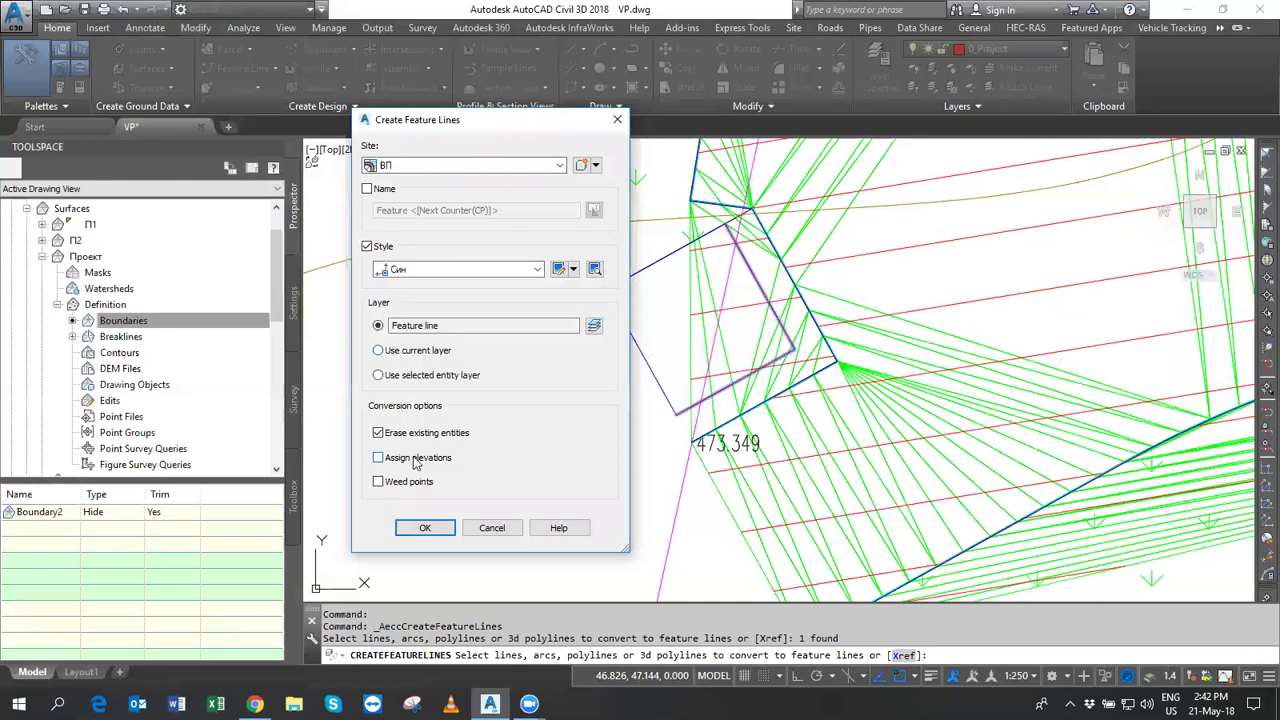
pyautogui.press('Return')
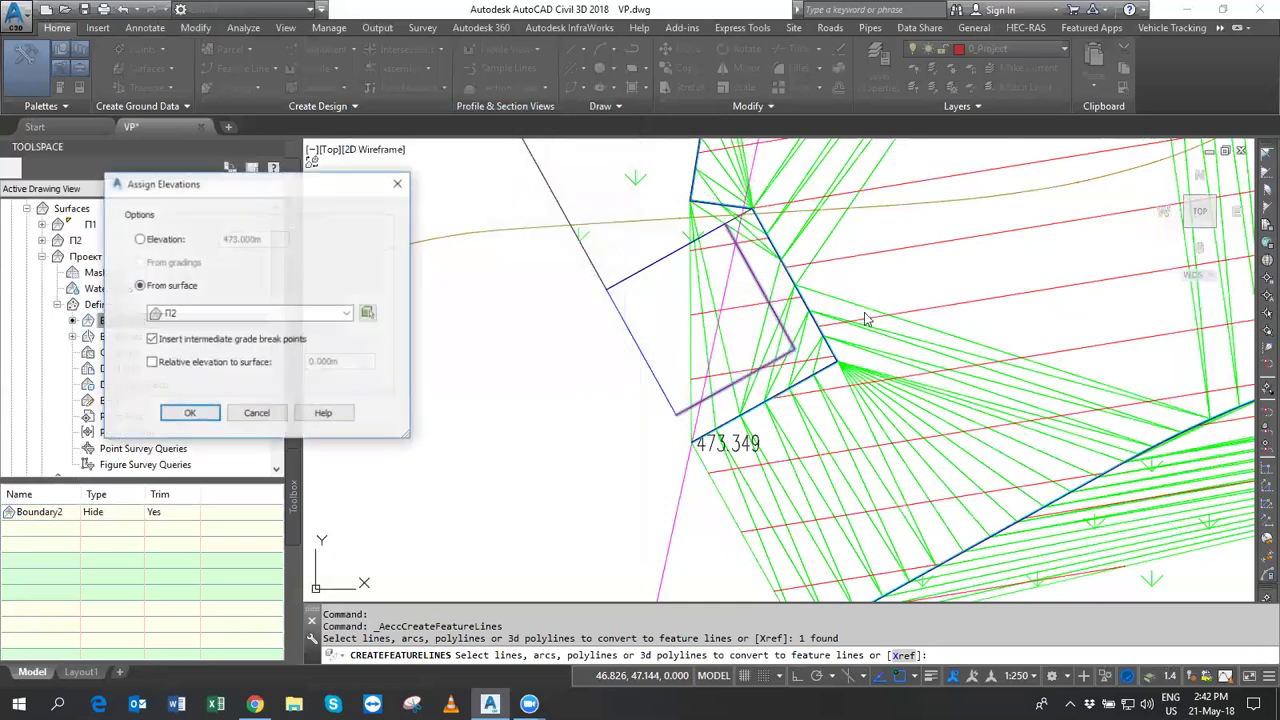
# Assign the feature line elevations from surface П1.
pyautogui.click(200, 313)
pyautogui.click(190, 338)
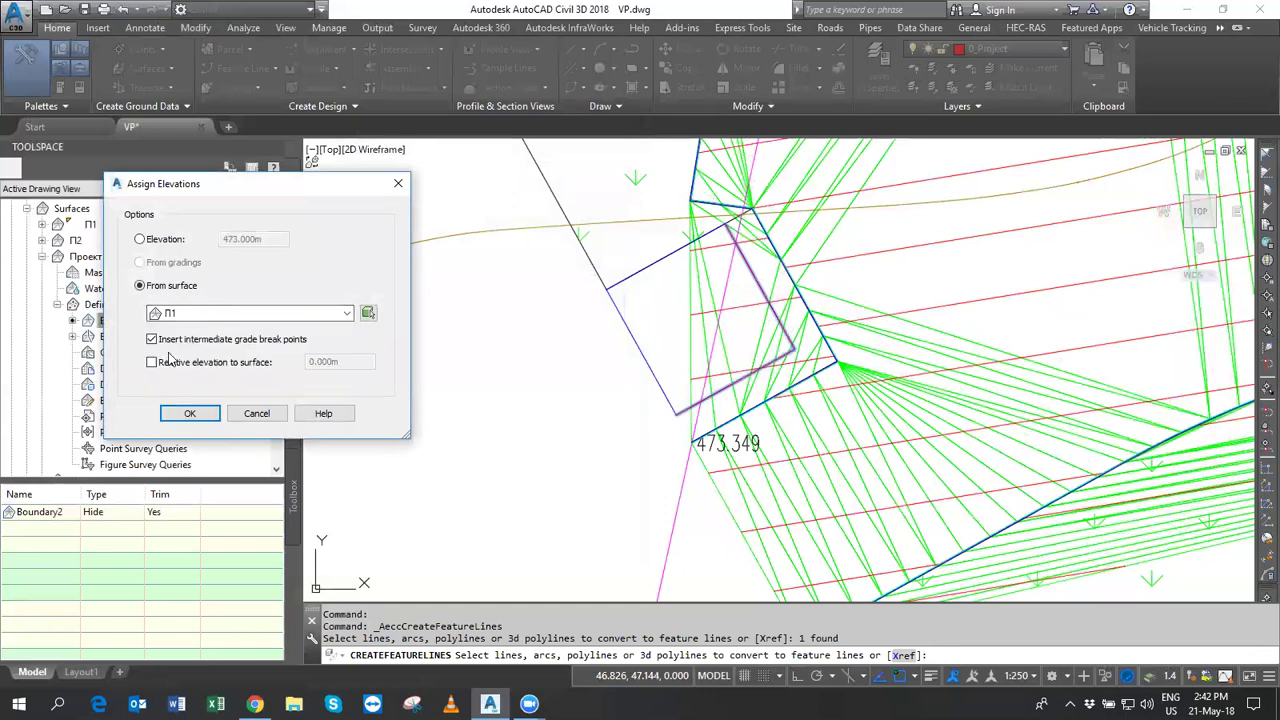
pyautogui.click(180, 362)
pyautogui.write('0.17')
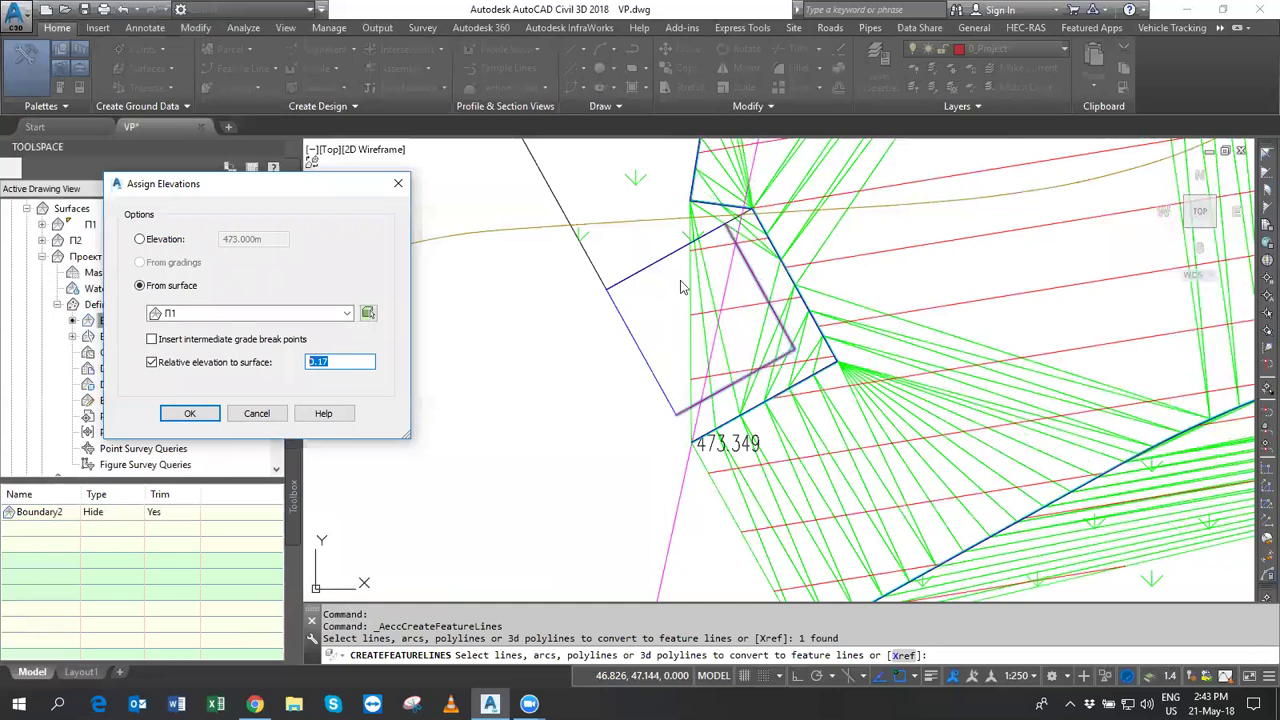
pyautogui.click(196, 416)
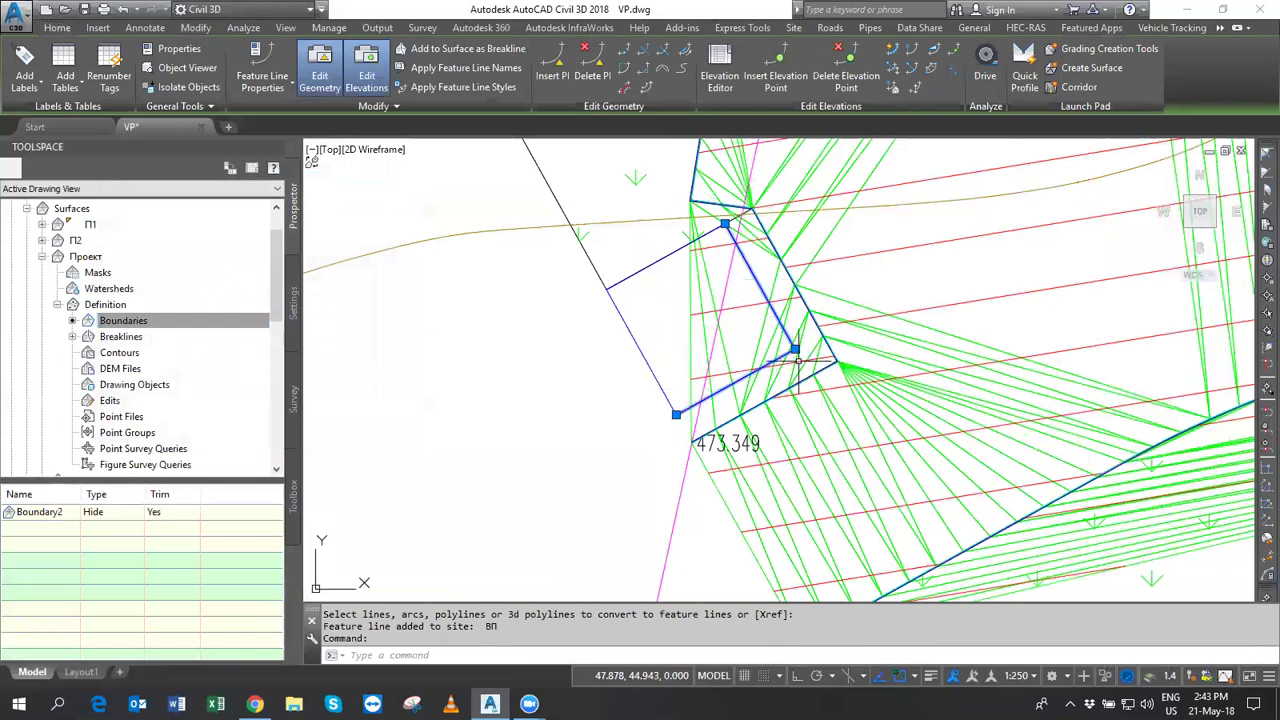
# Add the feature line to Проект as a breakline with distance supplementing enabled.
pyautogui.moveTo(828, 335); pyautogui.dragTo(830, 380, button='middle')
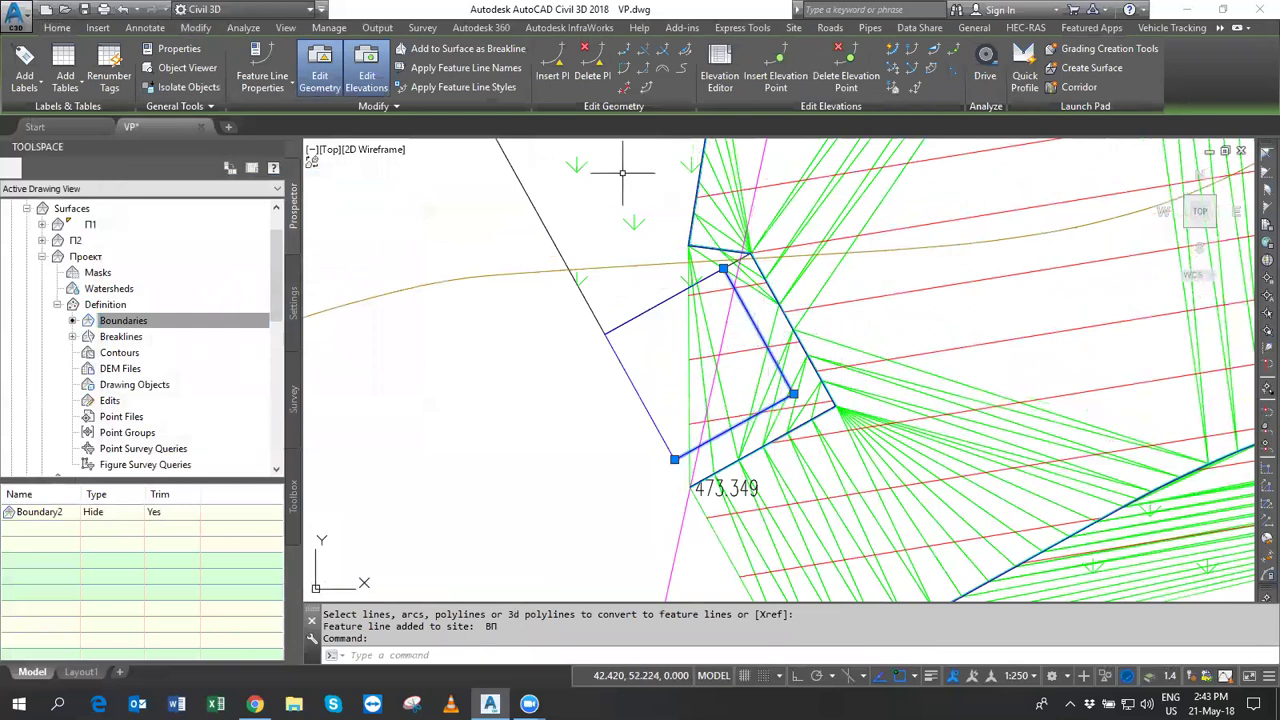
pyautogui.rightClick(112, 340)
pyautogui.click(155, 346)
pyautogui.click(135, 462)
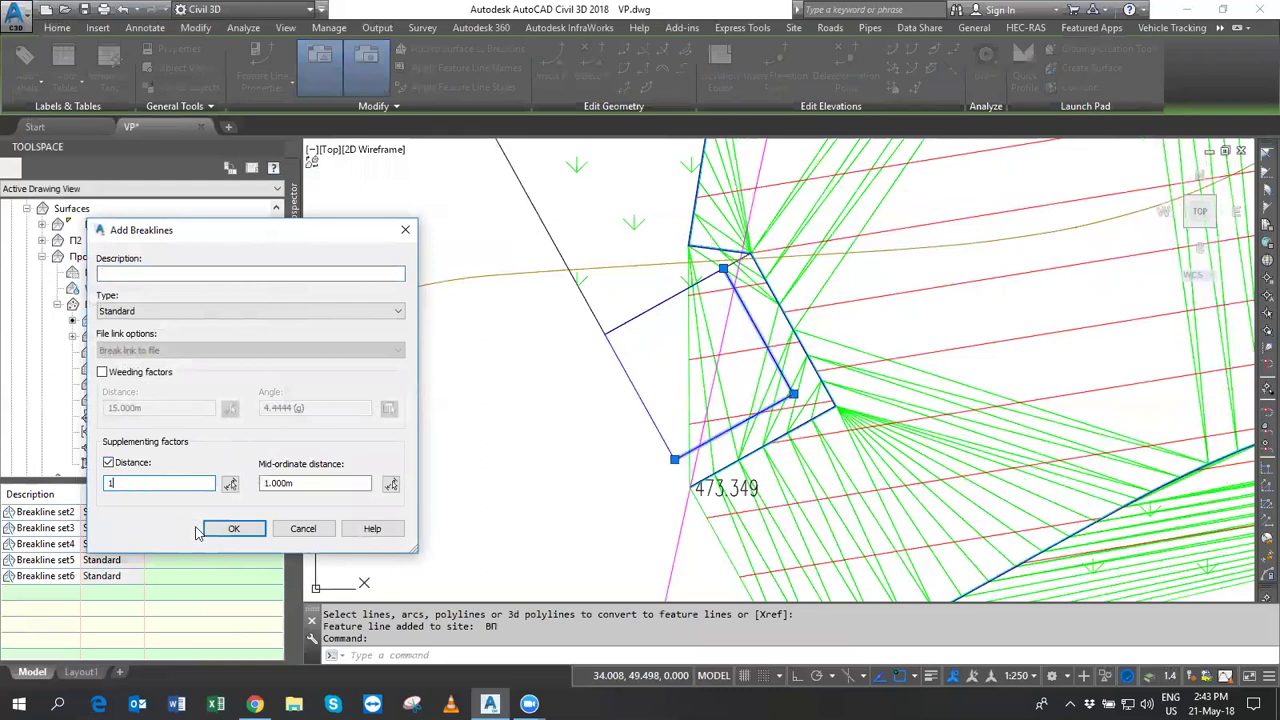
pyautogui.press('Return')
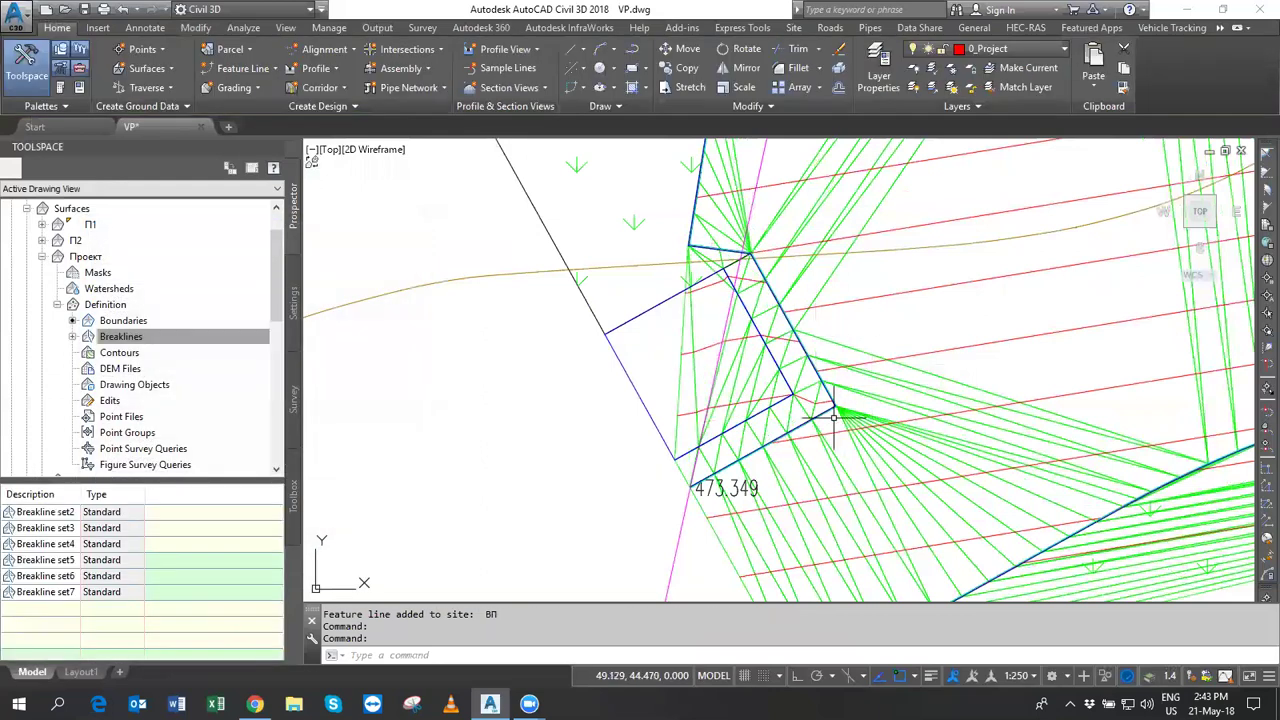
pyautogui.scroll(3, 790, 382)
pyautogui.scroll(3, 786, 386)
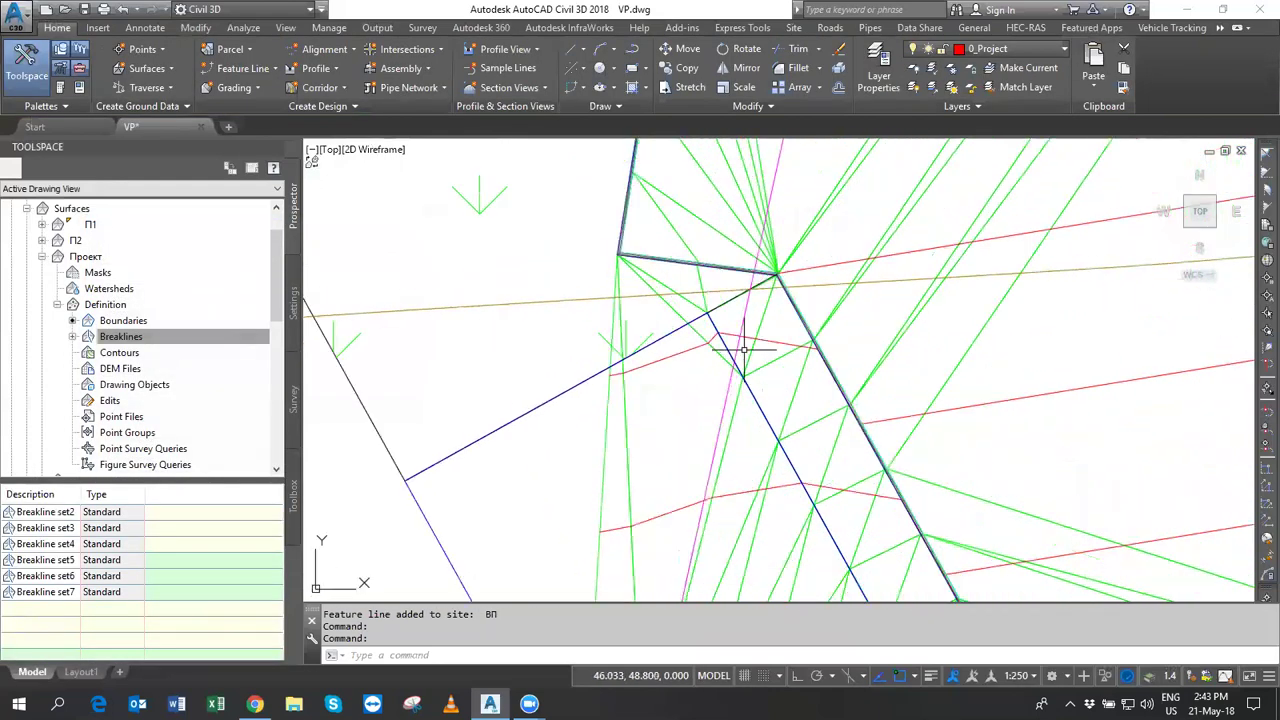
pyautogui.moveTo(786, 386); pyautogui.dragTo(755, 362, button='middle')
pyautogui.click(766, 319)
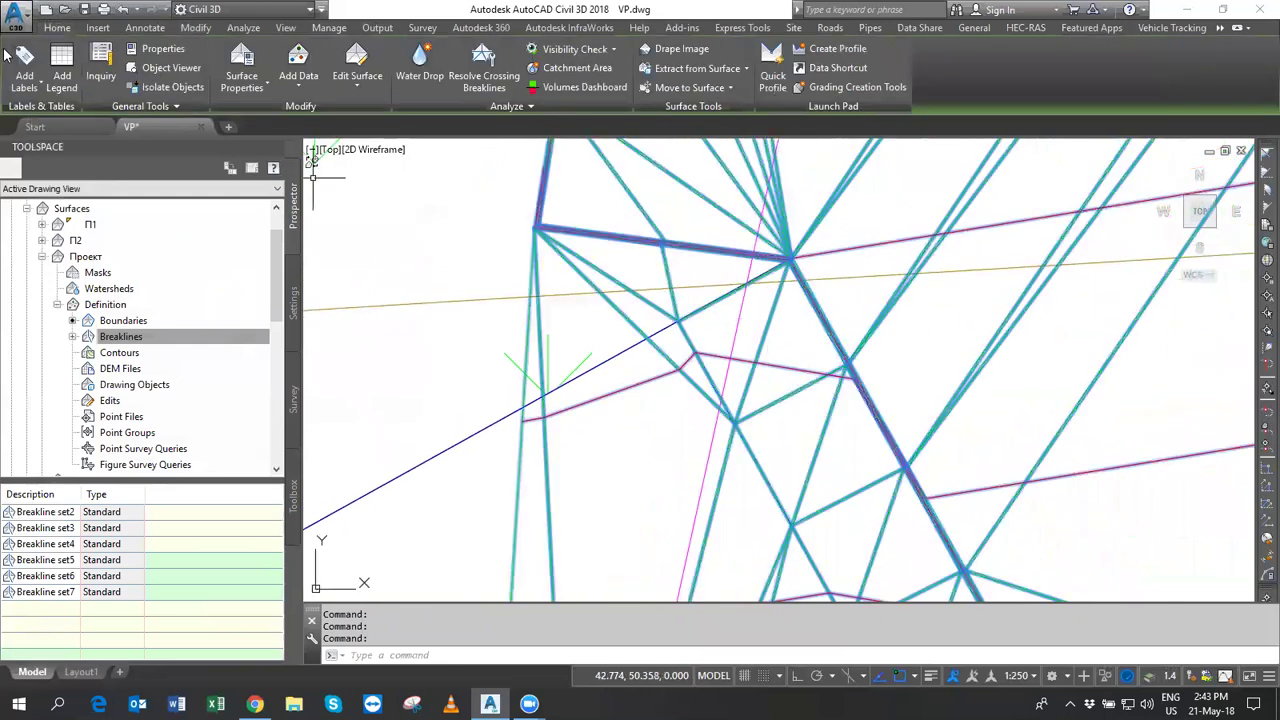
pyautogui.click(13, 72)
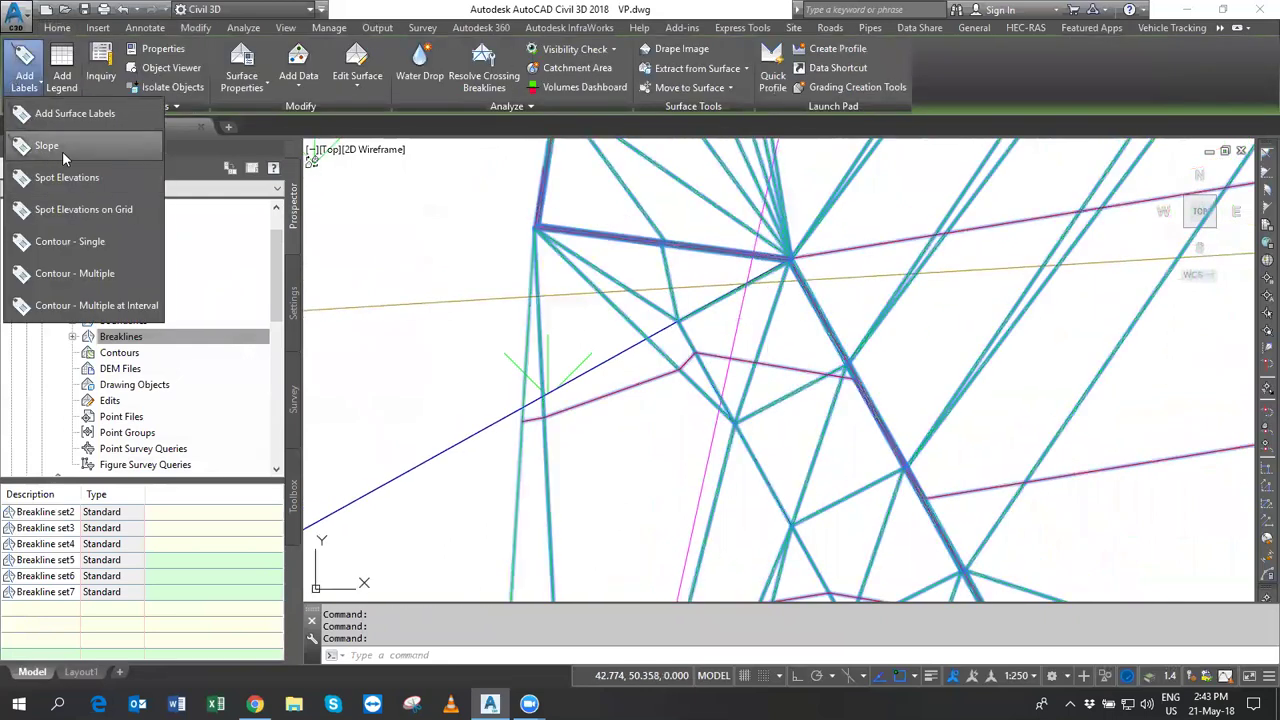
pyautogui.click(62, 151)
pyautogui.write('T')
pyautogui.press('Return')
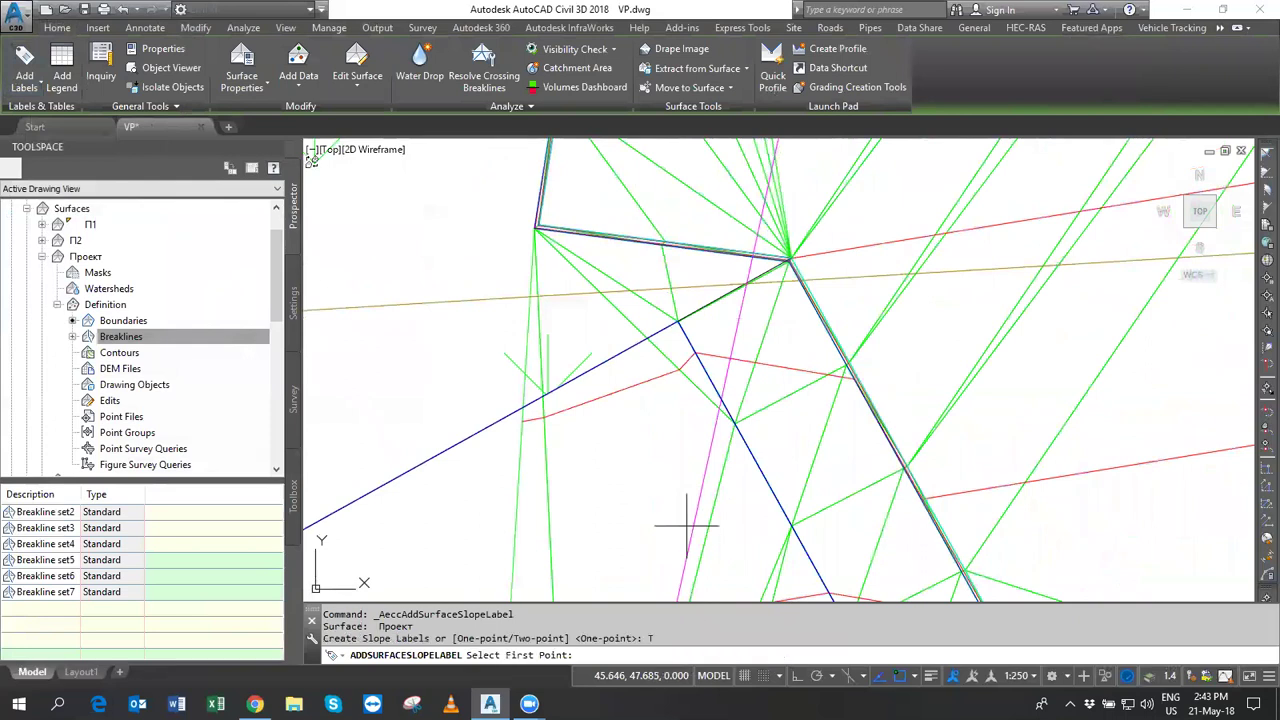
pyautogui.click(800, 306)
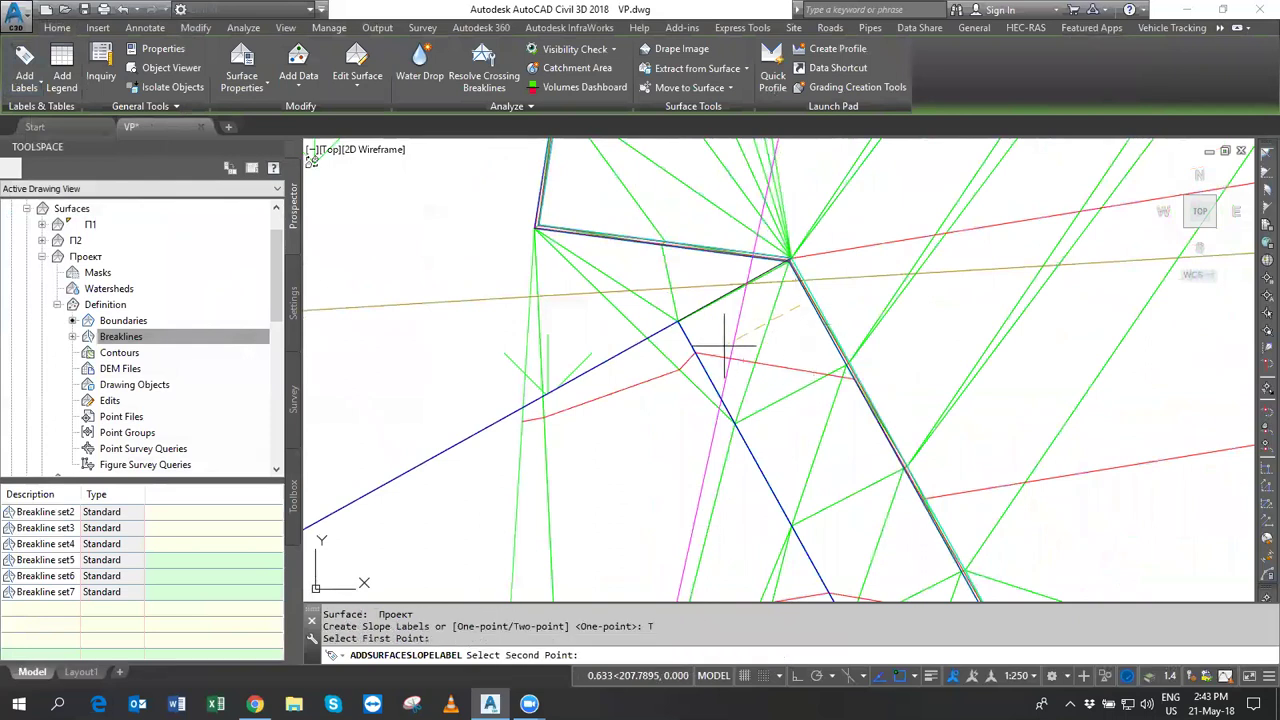
pyautogui.click(718, 356)
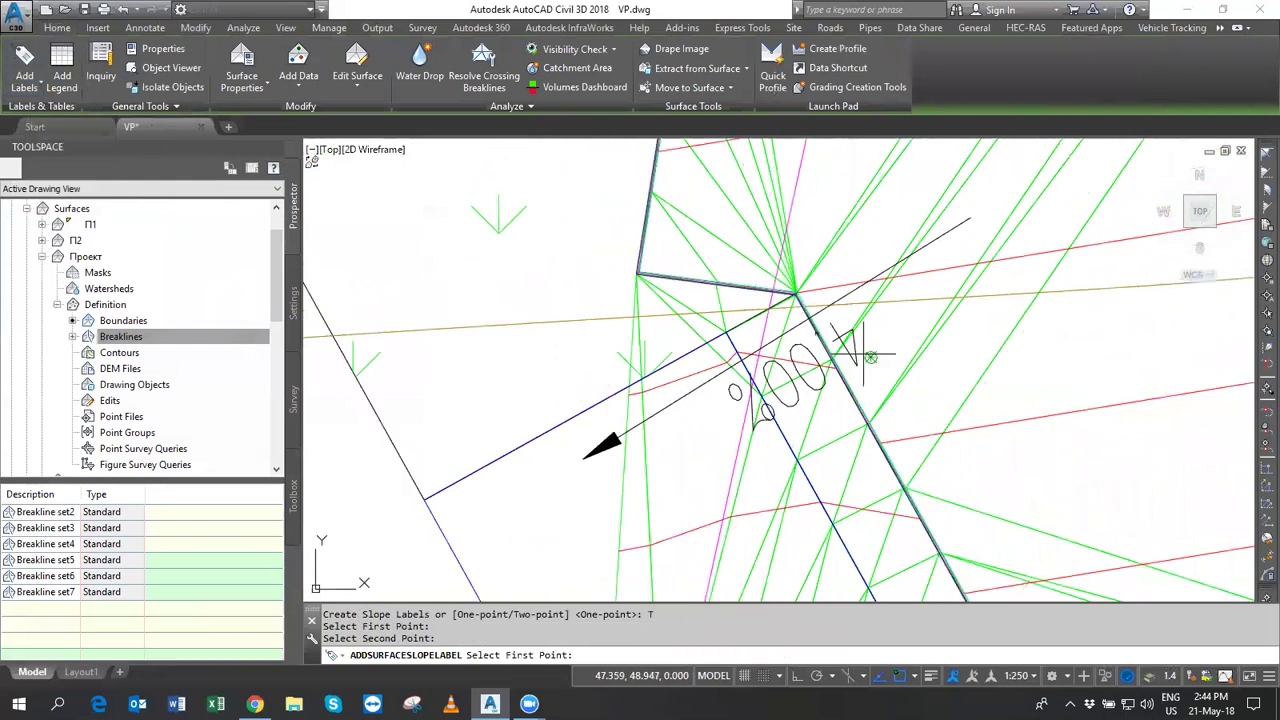
pyautogui.press('Escape')
pyautogui.press('Escape')
pyautogui.click(777, 338)
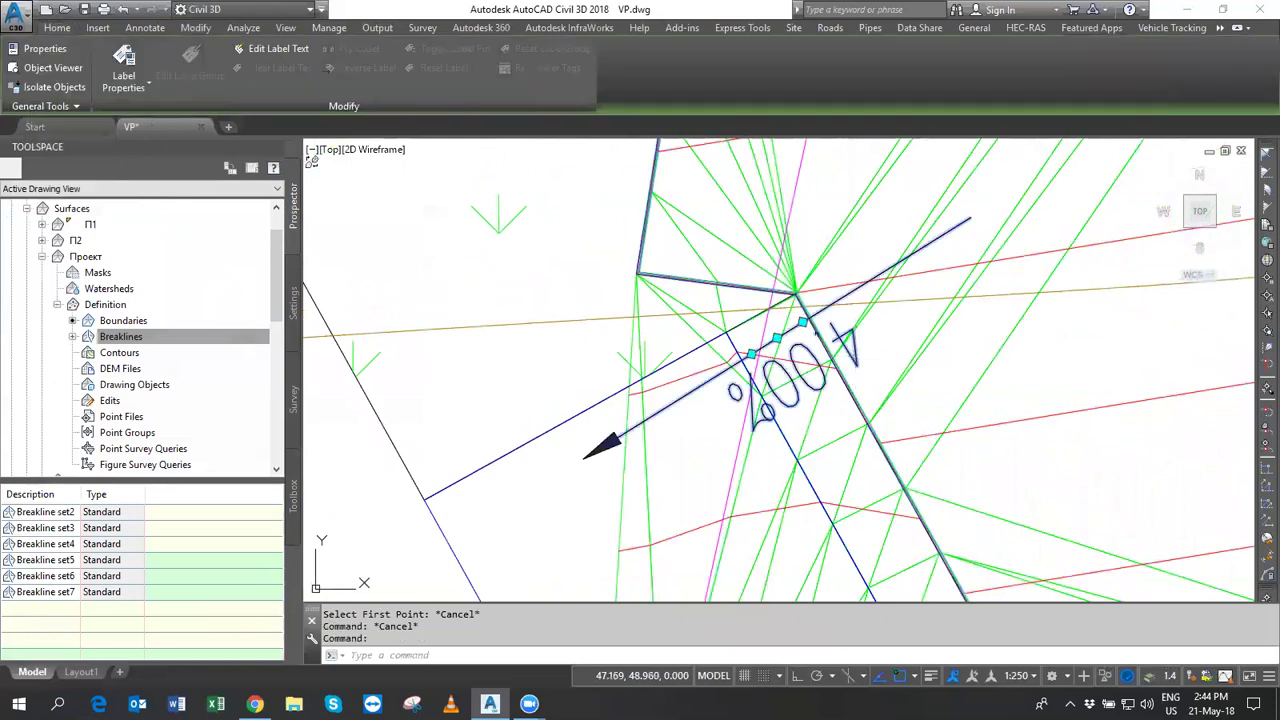
pyautogui.click(777, 338)
pyautogui.moveTo(857, 457); pyautogui.dragTo(763, 331, button='middle')
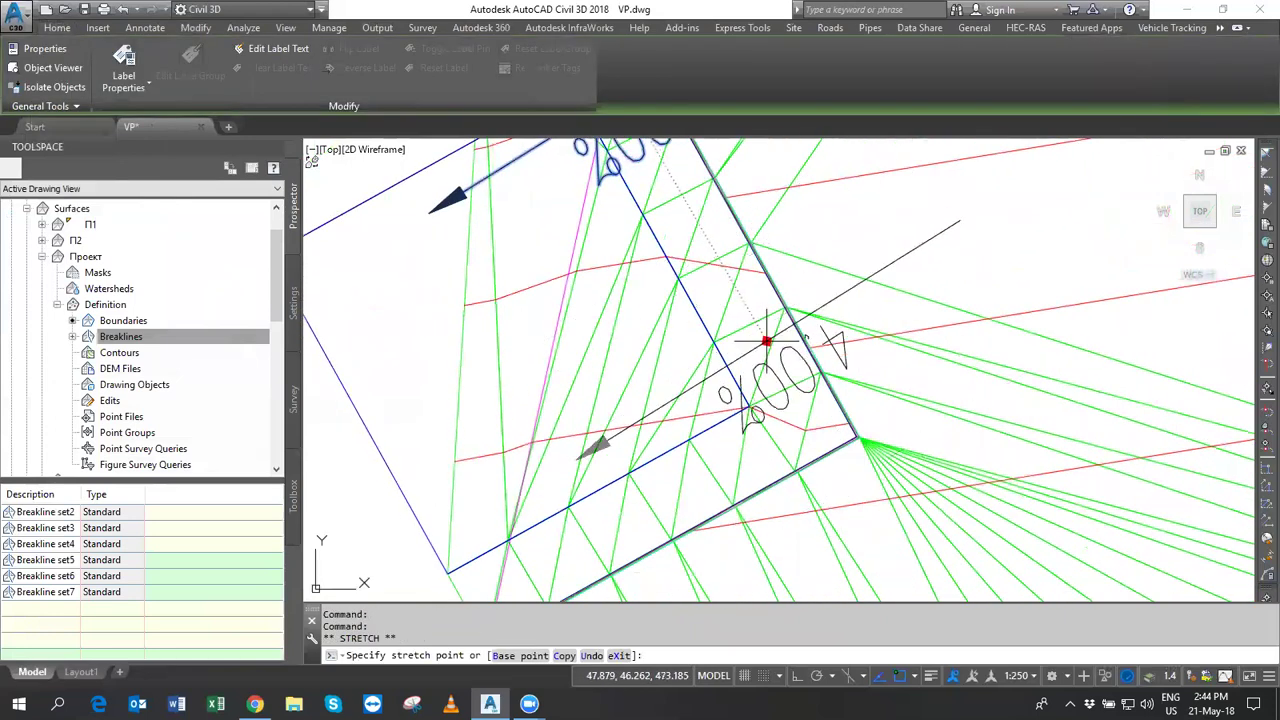
pyautogui.click(770, 370)
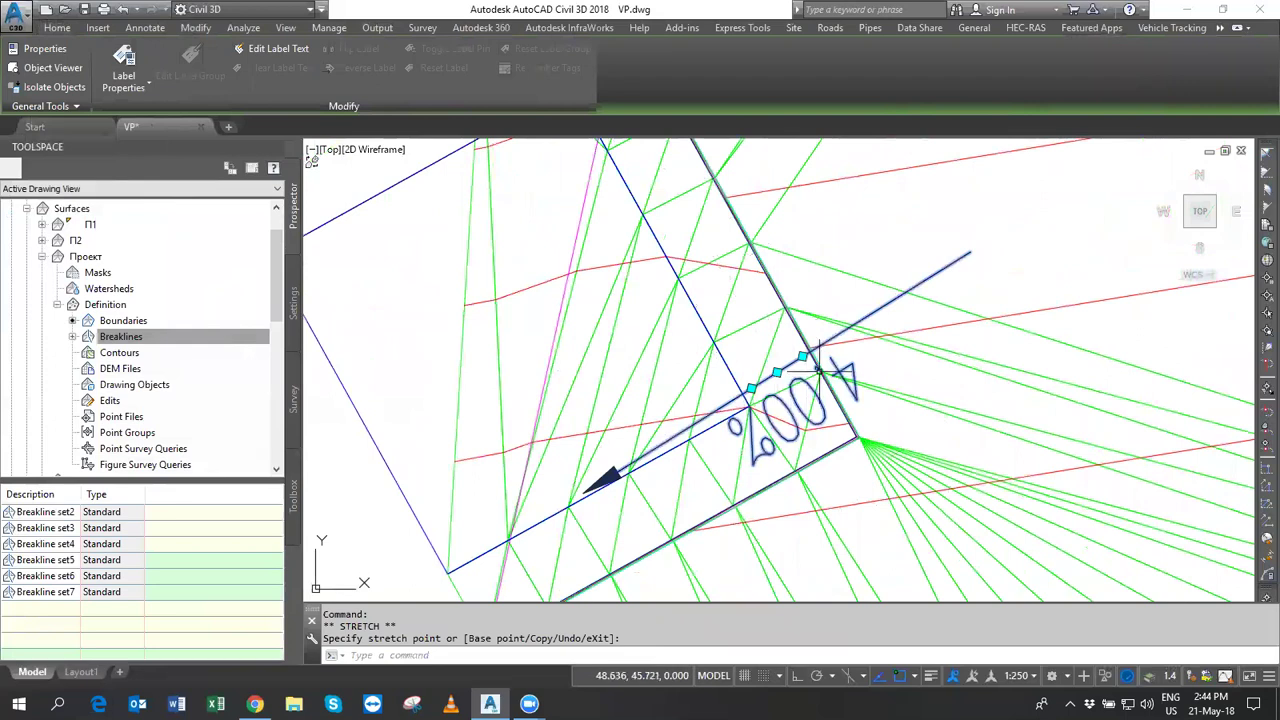
pyautogui.click(803, 357)
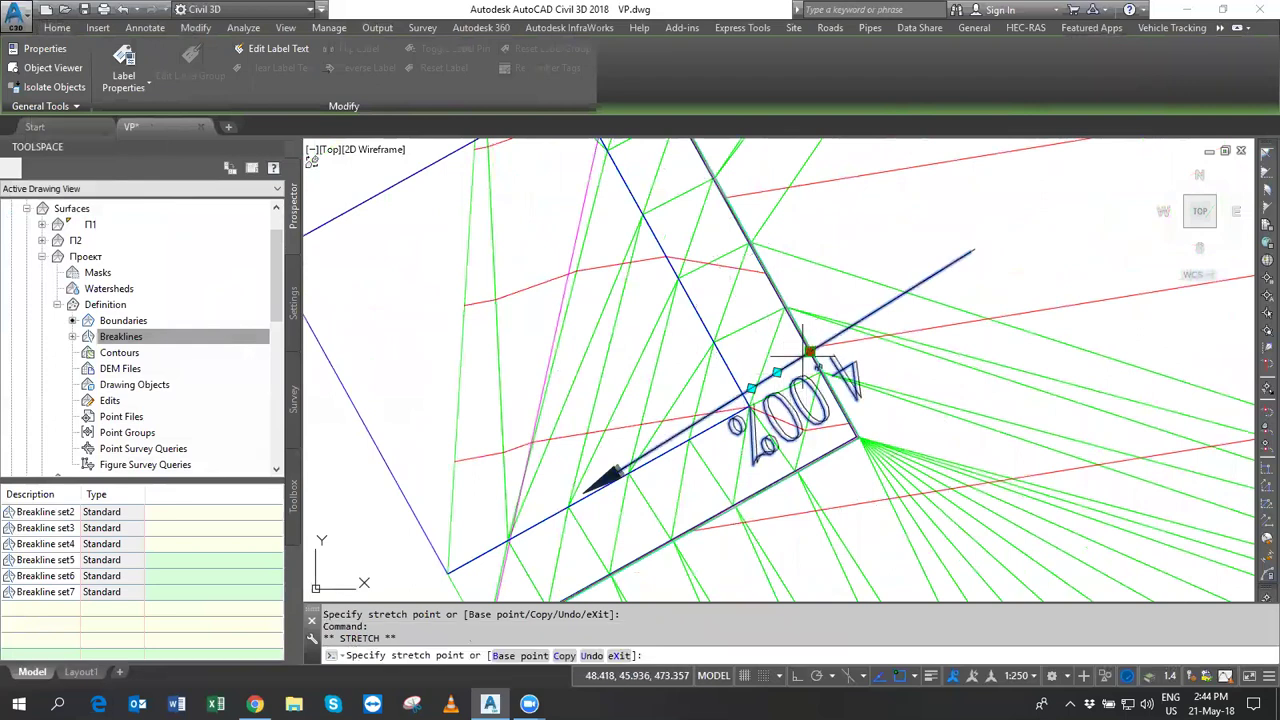
pyautogui.click(800, 430)
pyautogui.click(792, 425)
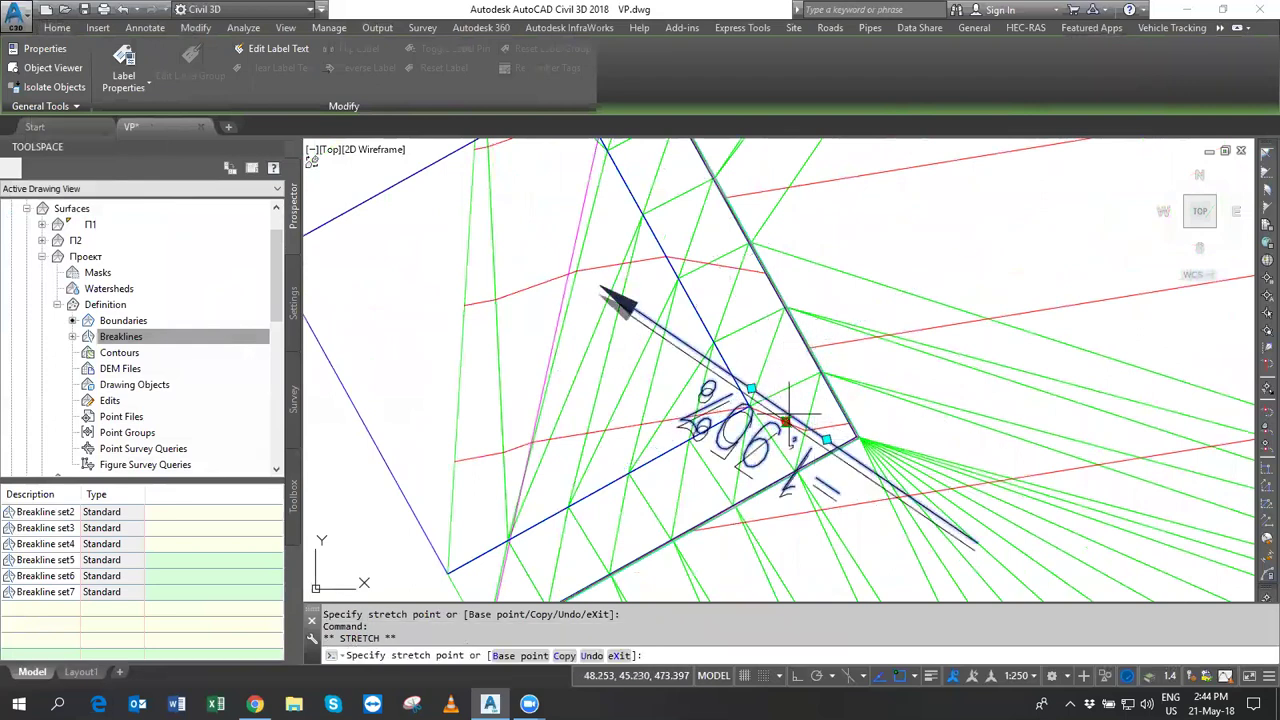
pyautogui.click(774, 387)
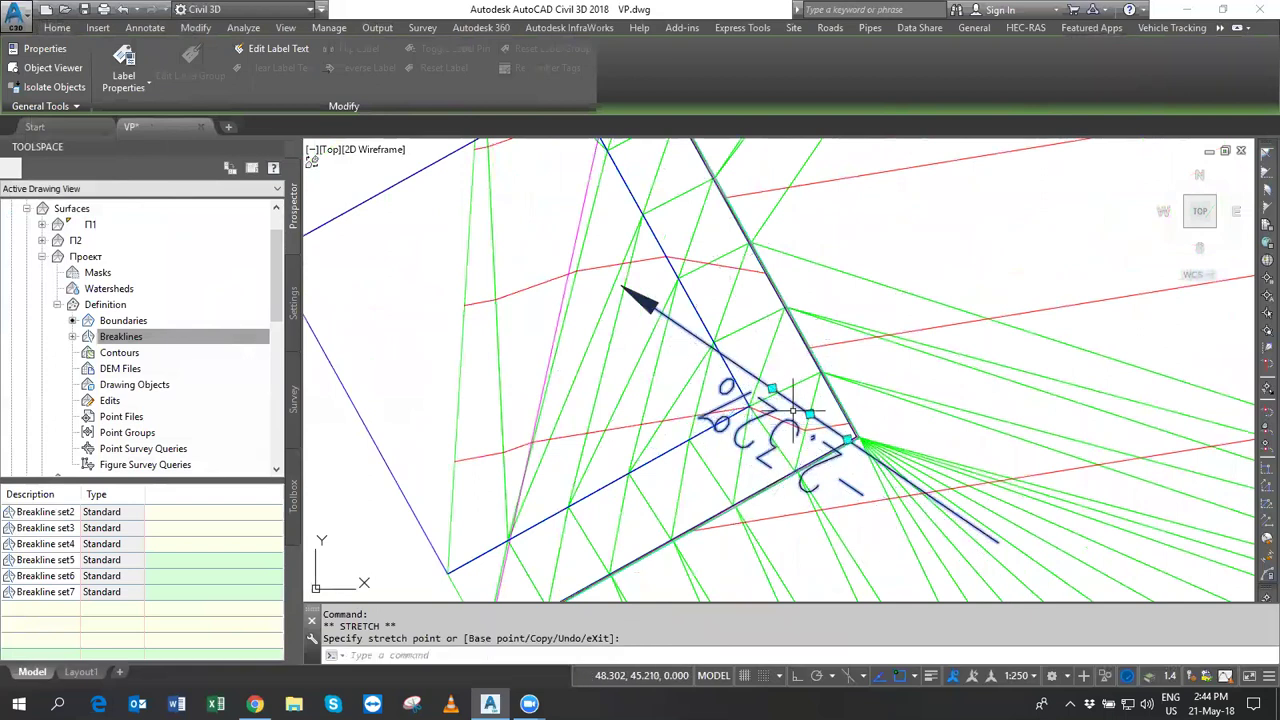
pyautogui.scroll(5, 770, 400)
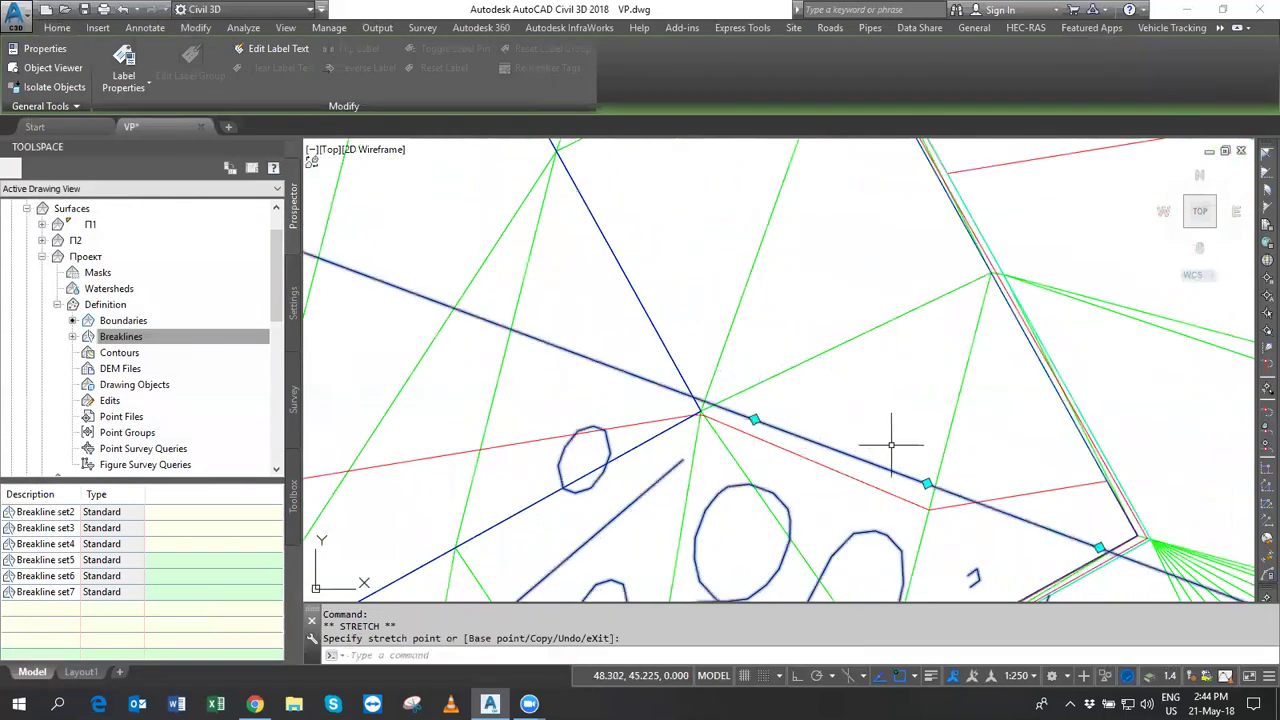
pyautogui.moveTo(900, 443); pyautogui.dragTo(659, 263, button='middle')
pyautogui.scroll(-3, 900, 375)
pyautogui.scroll(-1, 908, 378)
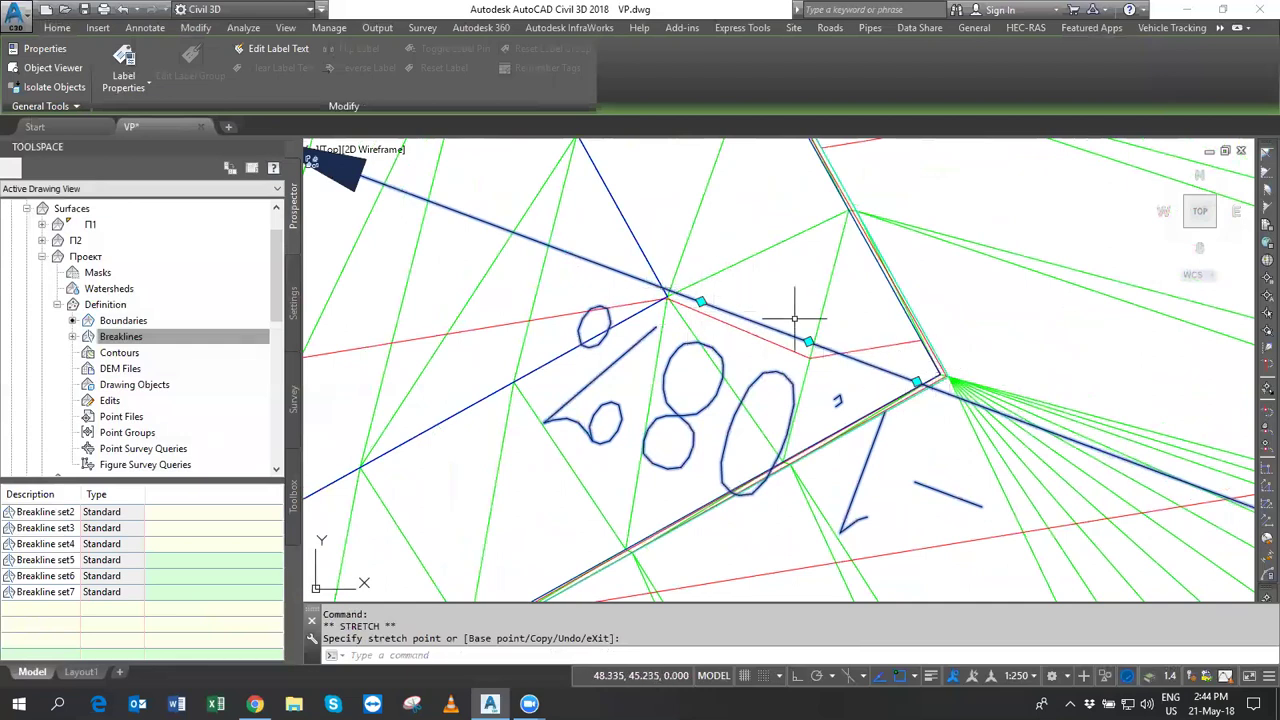
# Delete the slope label, select both corner feature lines, and zoom to their end grips.
pyautogui.press('Delete')
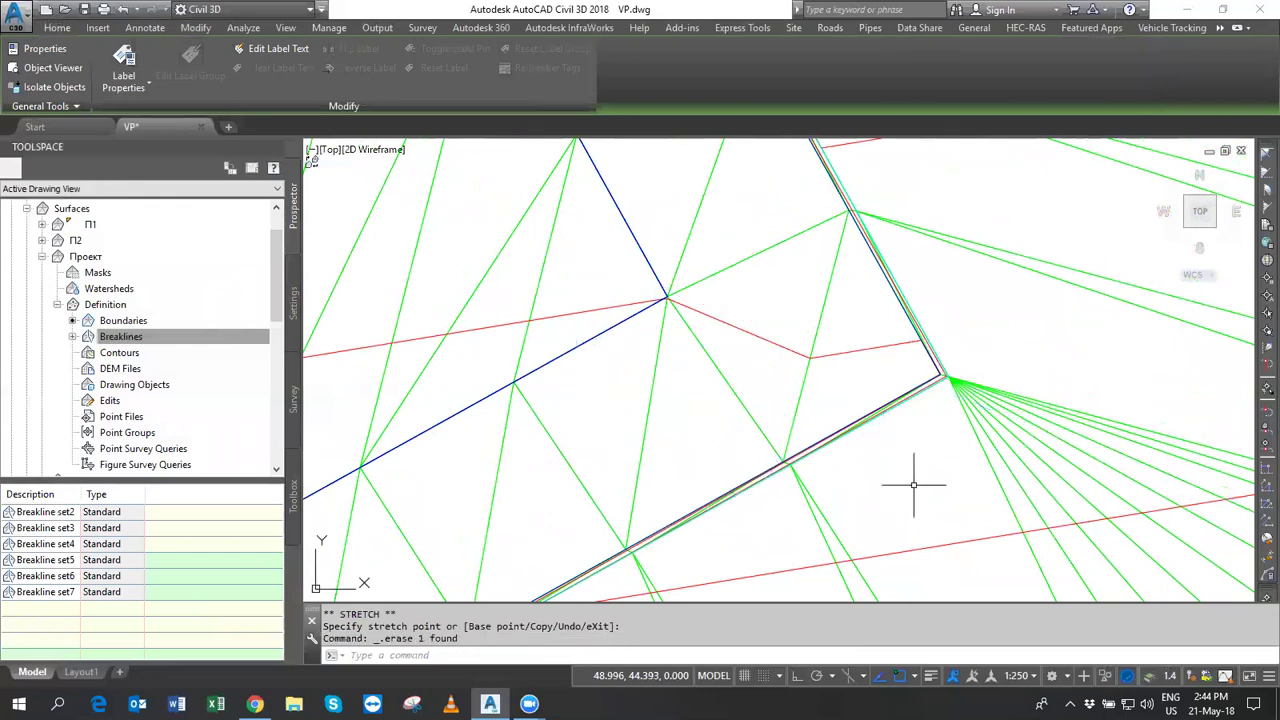
pyautogui.click(660, 289)
pyautogui.click(664, 291)
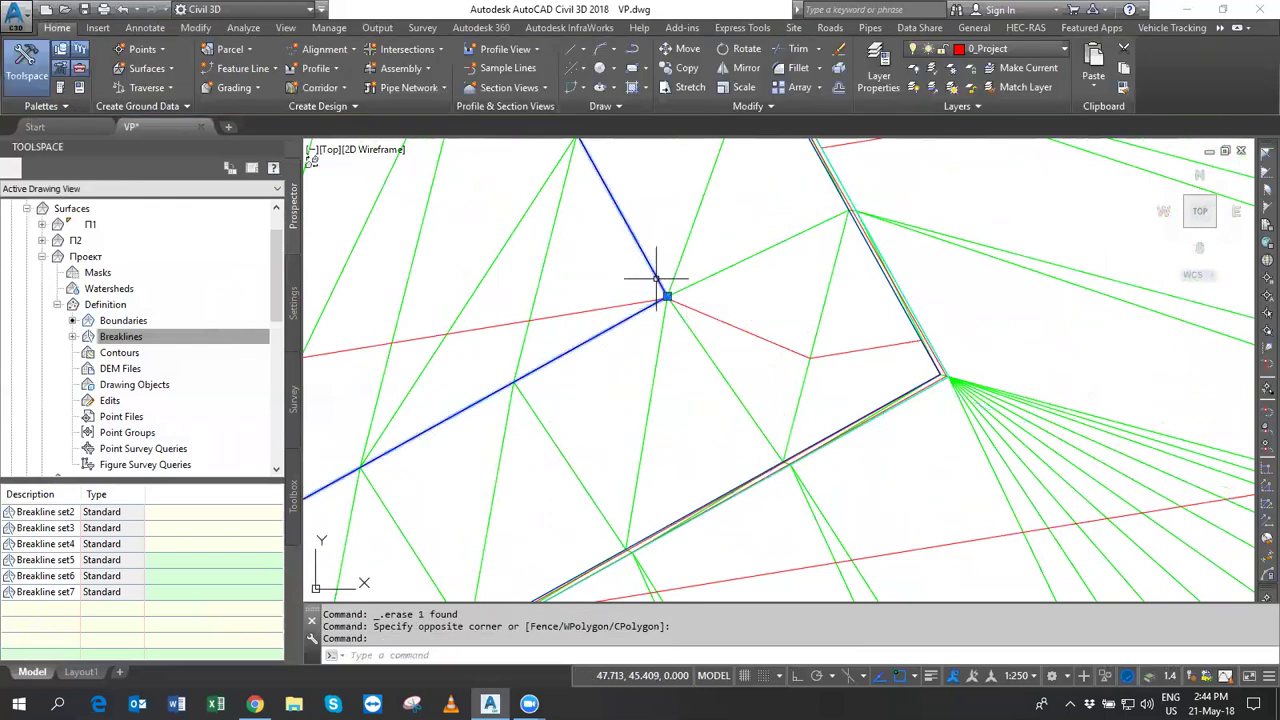
pyautogui.click(908, 310)
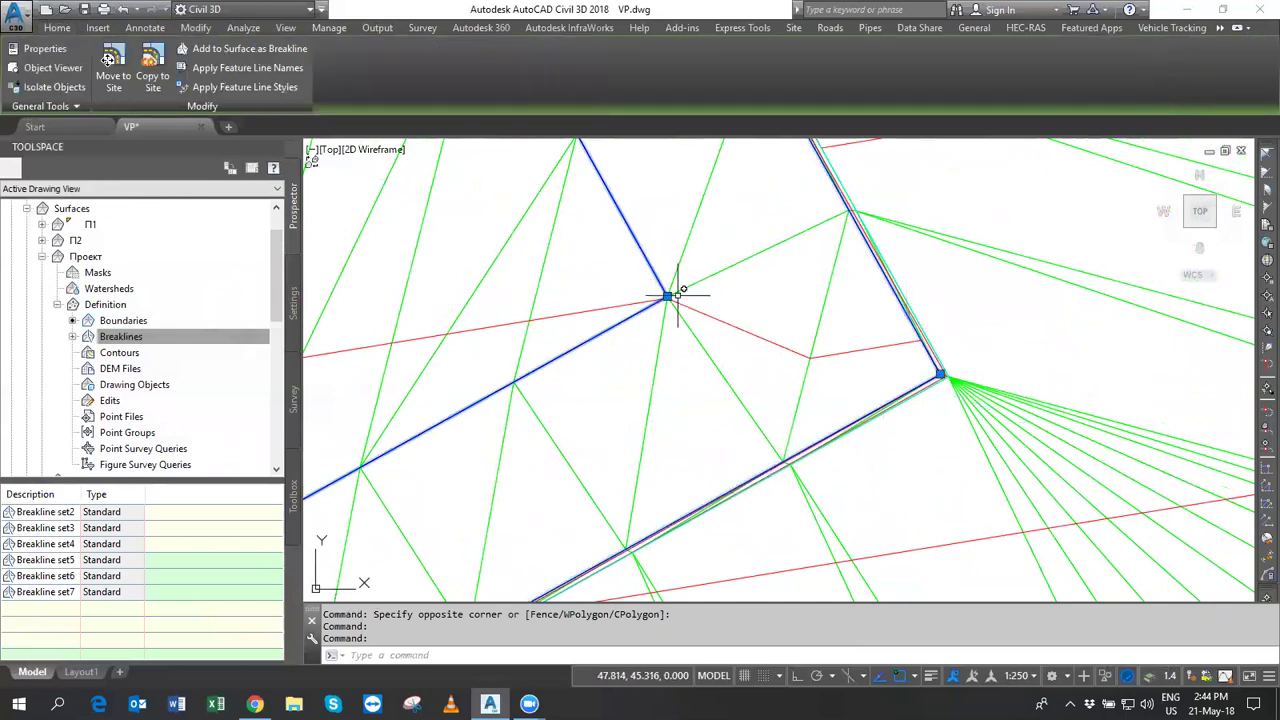
pyautogui.scroll(-5, 664, 287)
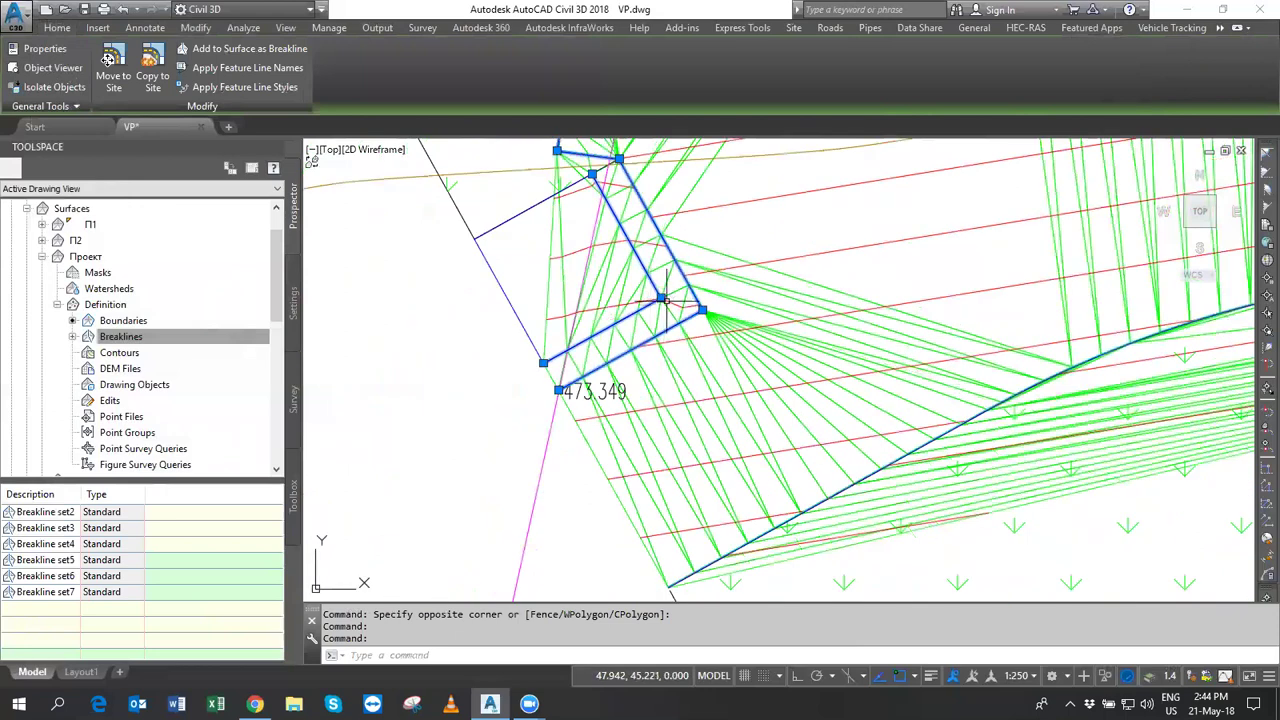
pyautogui.scroll(3, 664, 302)
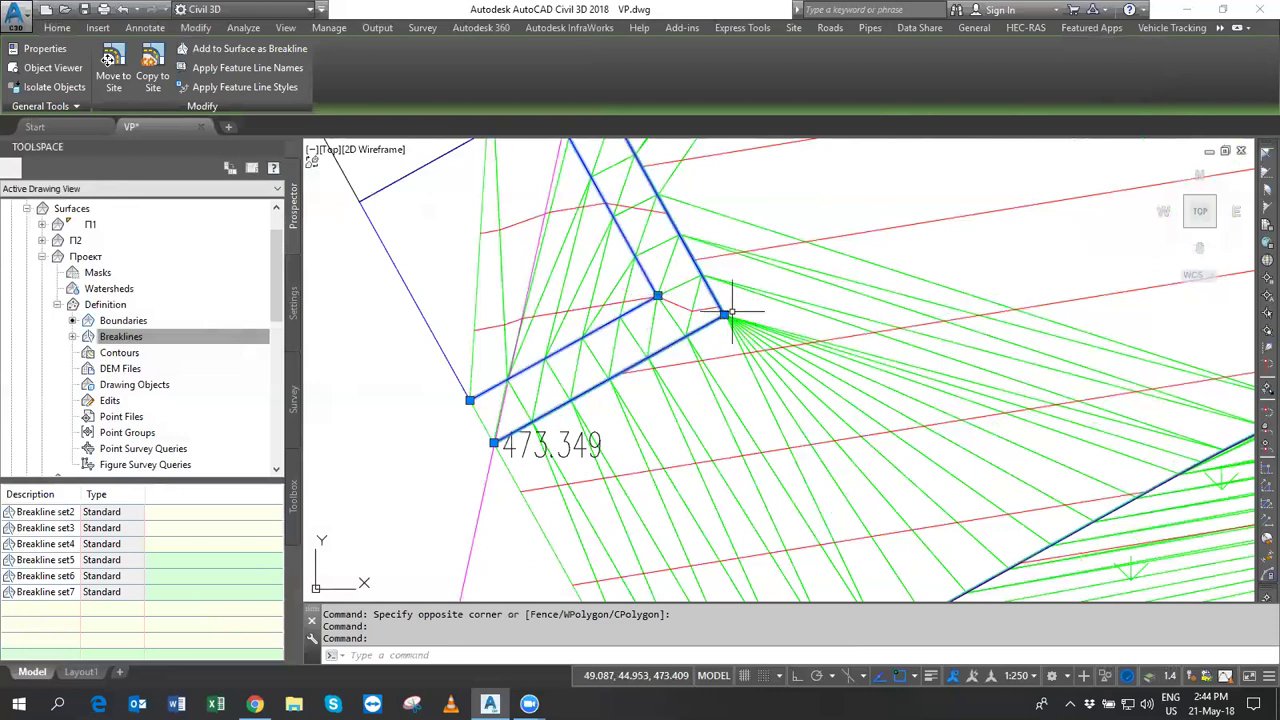
pyautogui.scroll(2, 724, 316)
pyautogui.scroll(2, 724, 316)
pyautogui.scroll(2, 724, 316)
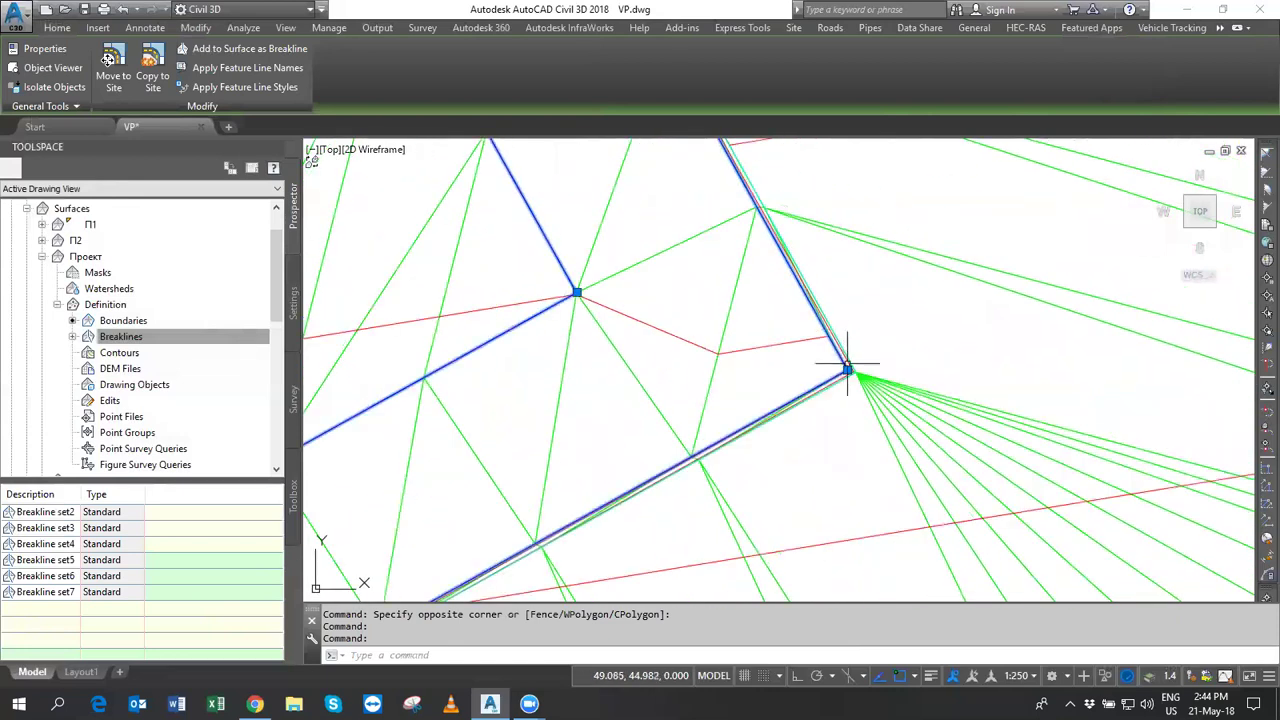
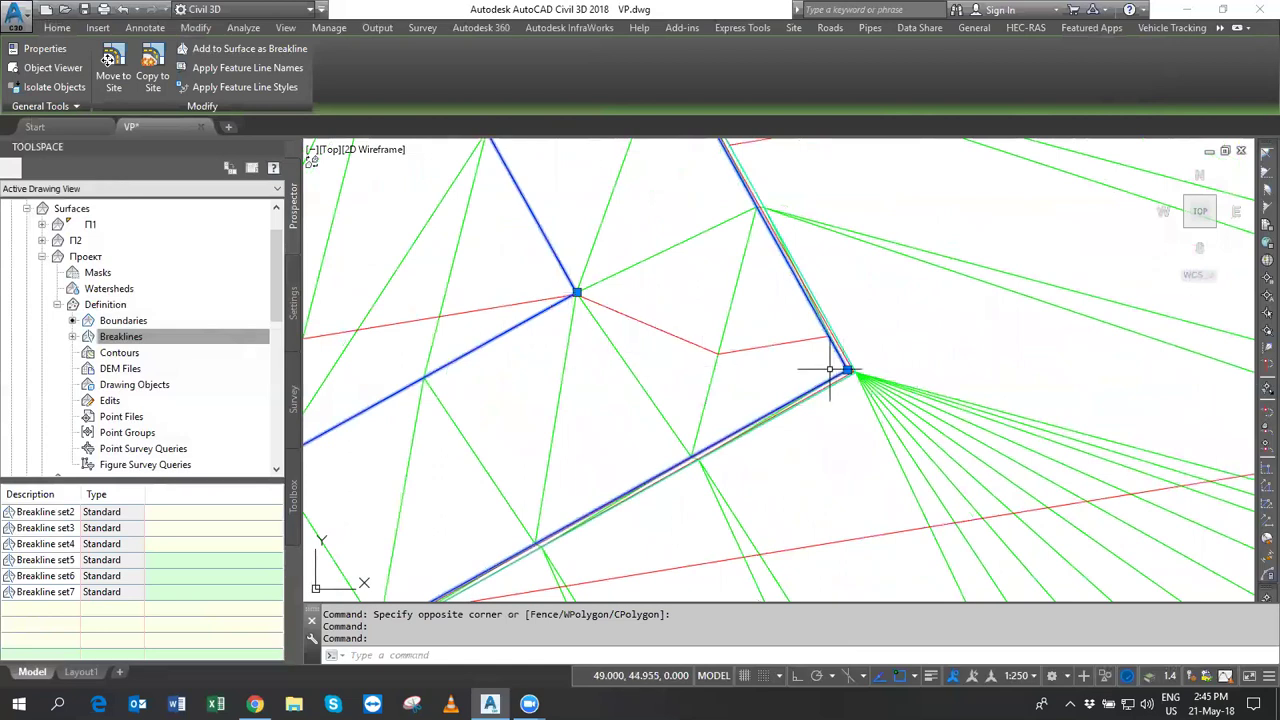
# Select the blue breakline and try taking its elevations from surface П1, then cancel.
pyautogui.scroll(-2, 729, 329)
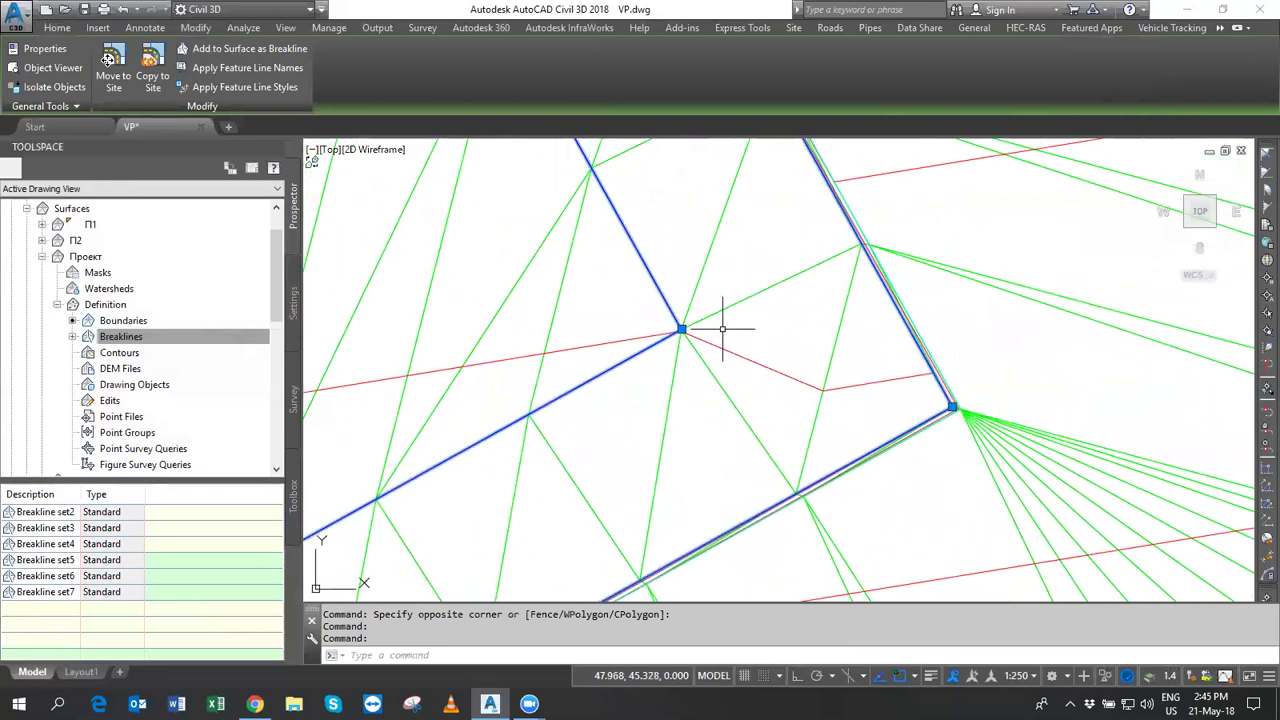
pyautogui.moveTo(735, 313); pyautogui.dragTo(826, 316, button='middle')
pyautogui.press('Escape')
pyautogui.press('Escape')
pyautogui.click(773, 290)
pyautogui.click(778, 290)
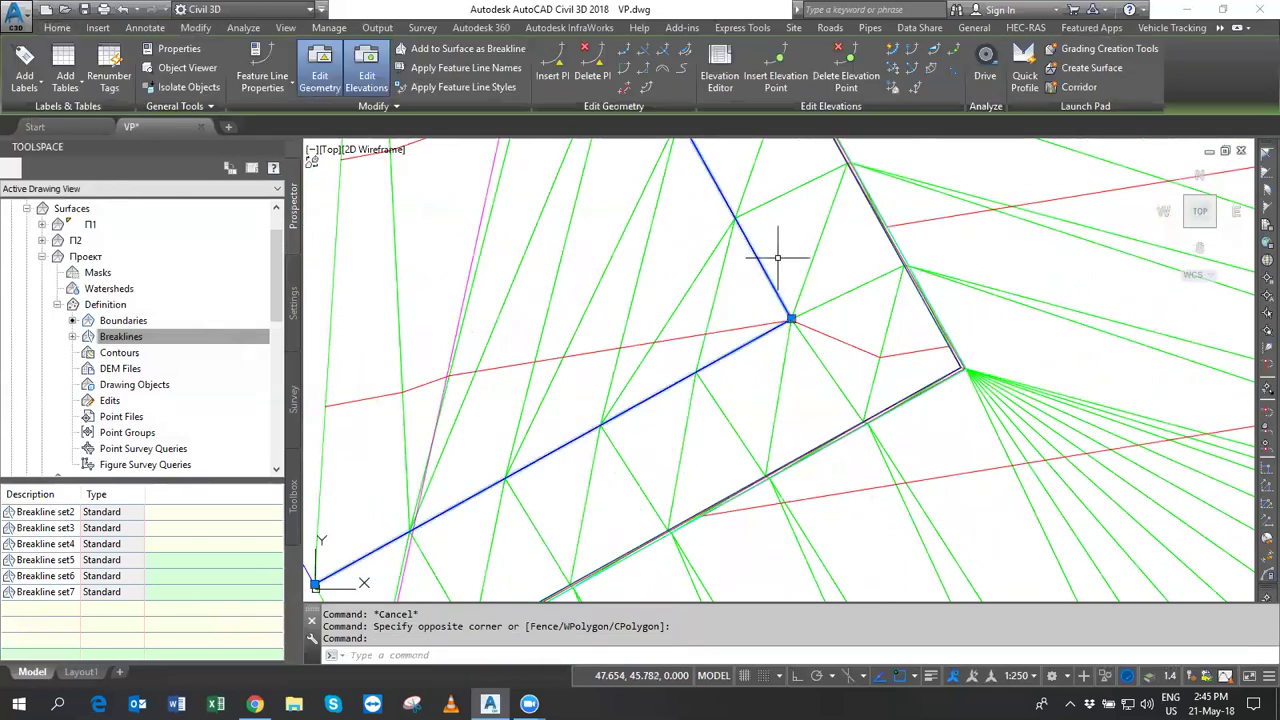
pyautogui.rightClick(780, 240)
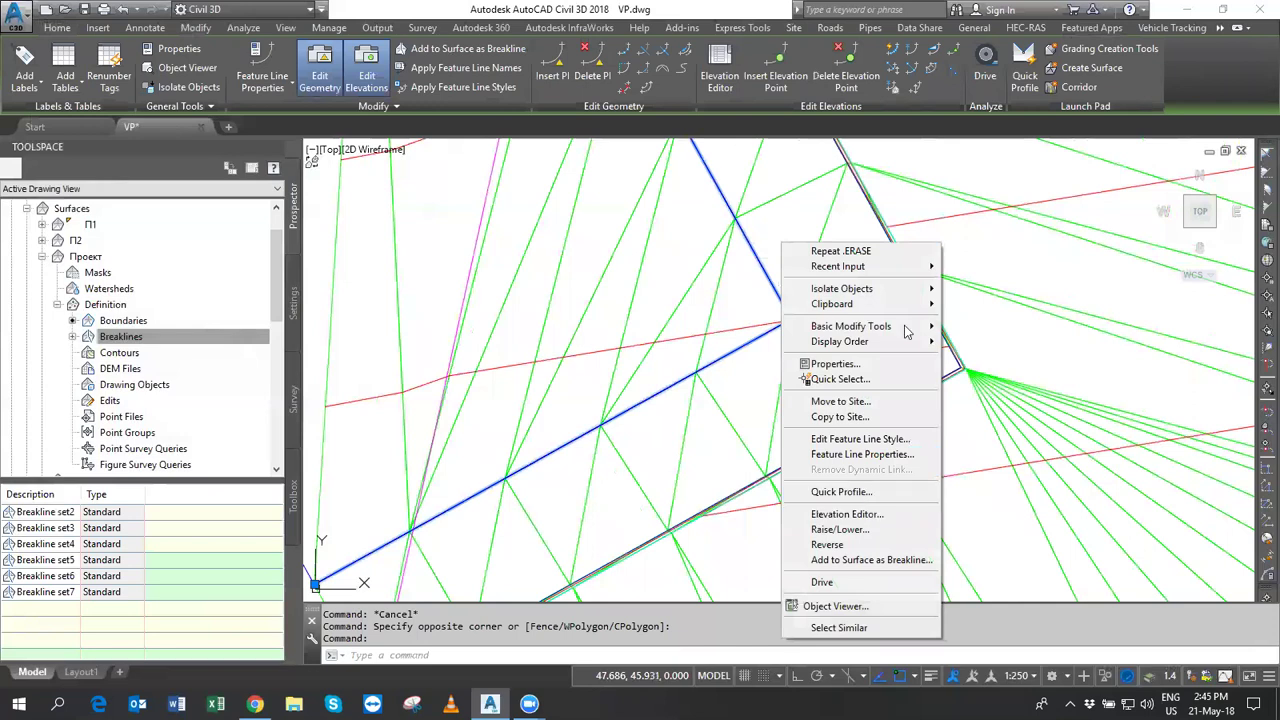
pyautogui.click(895, 86)
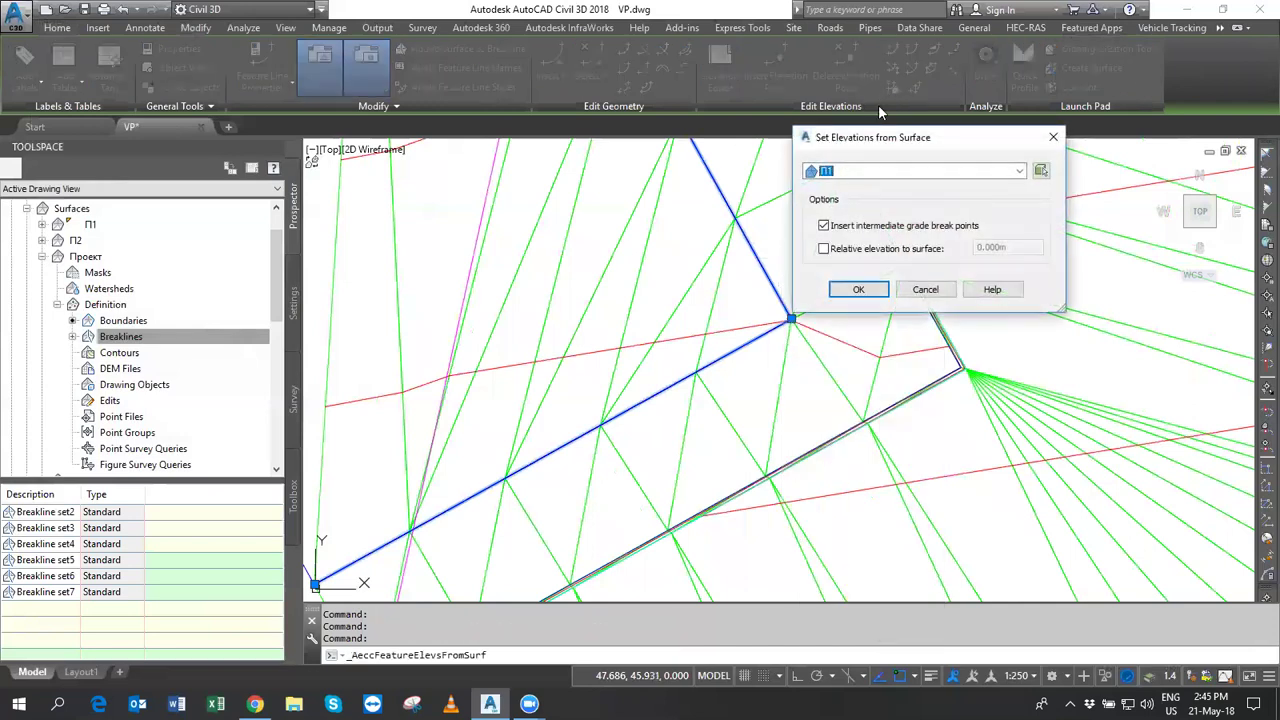
pyautogui.click(880, 171)
pyautogui.click(879, 171)
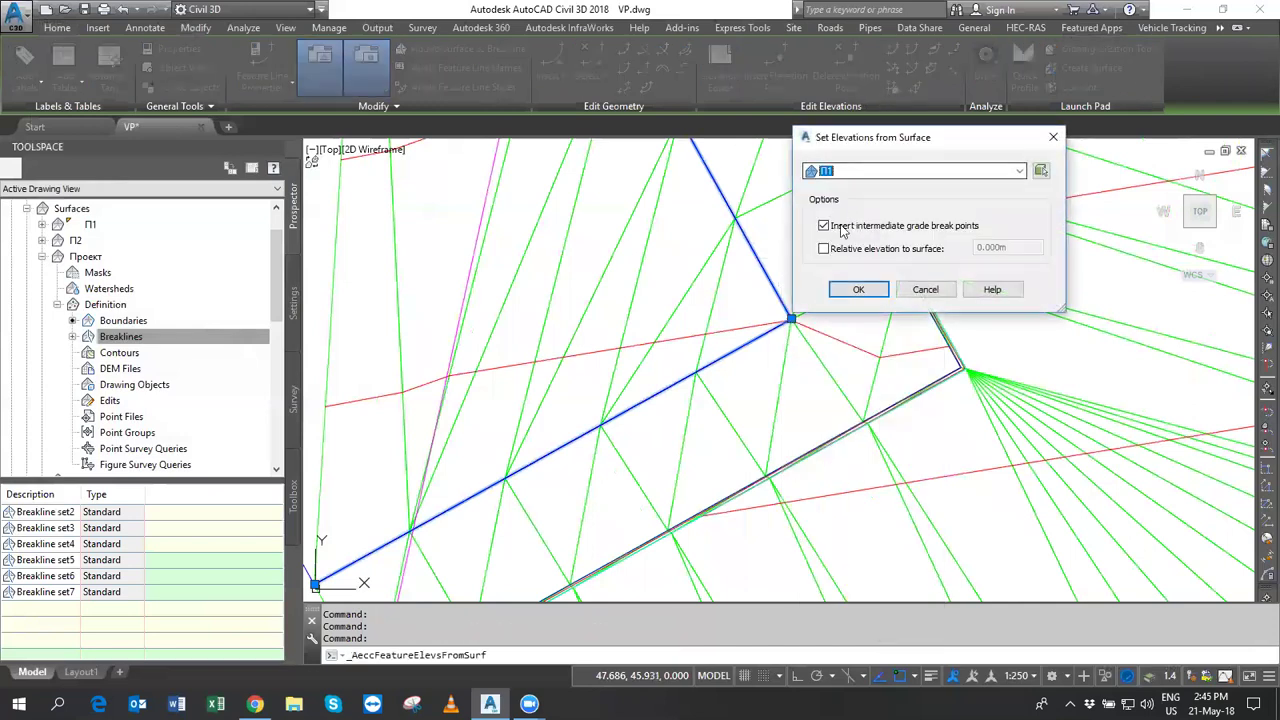
pyautogui.click(900, 171)
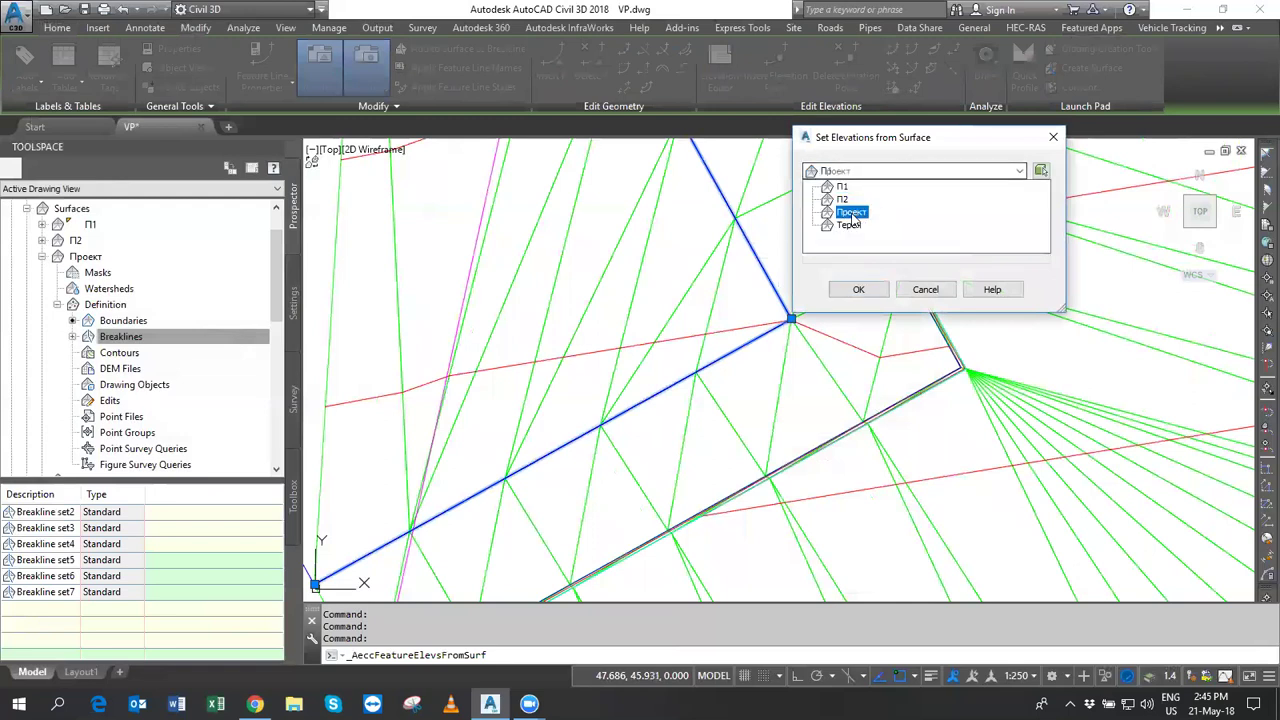
pyautogui.click(842, 187)
pyautogui.click(925, 288)
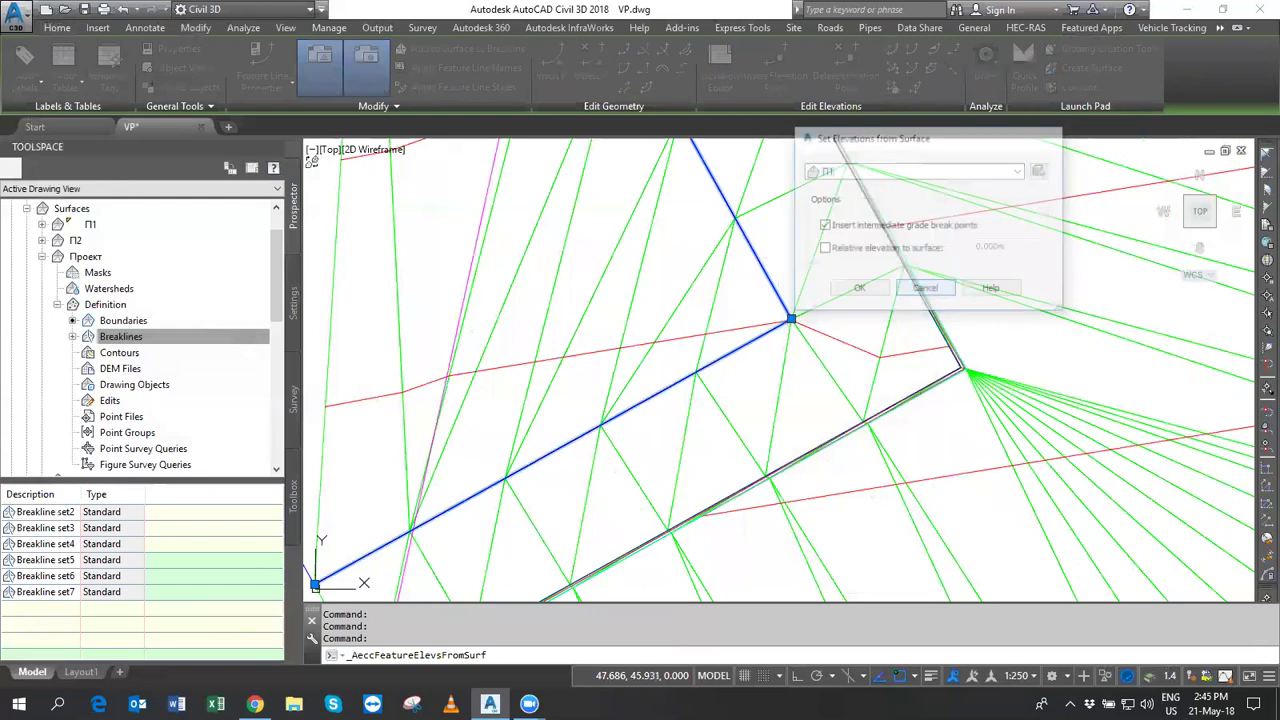
# In the Elevation Editor, set stations 0+00.00, 0+04.50 and 0+08.75 to Absolute Elevation.
pyautogui.rightClick(770, 243)
pyautogui.click(830, 508)
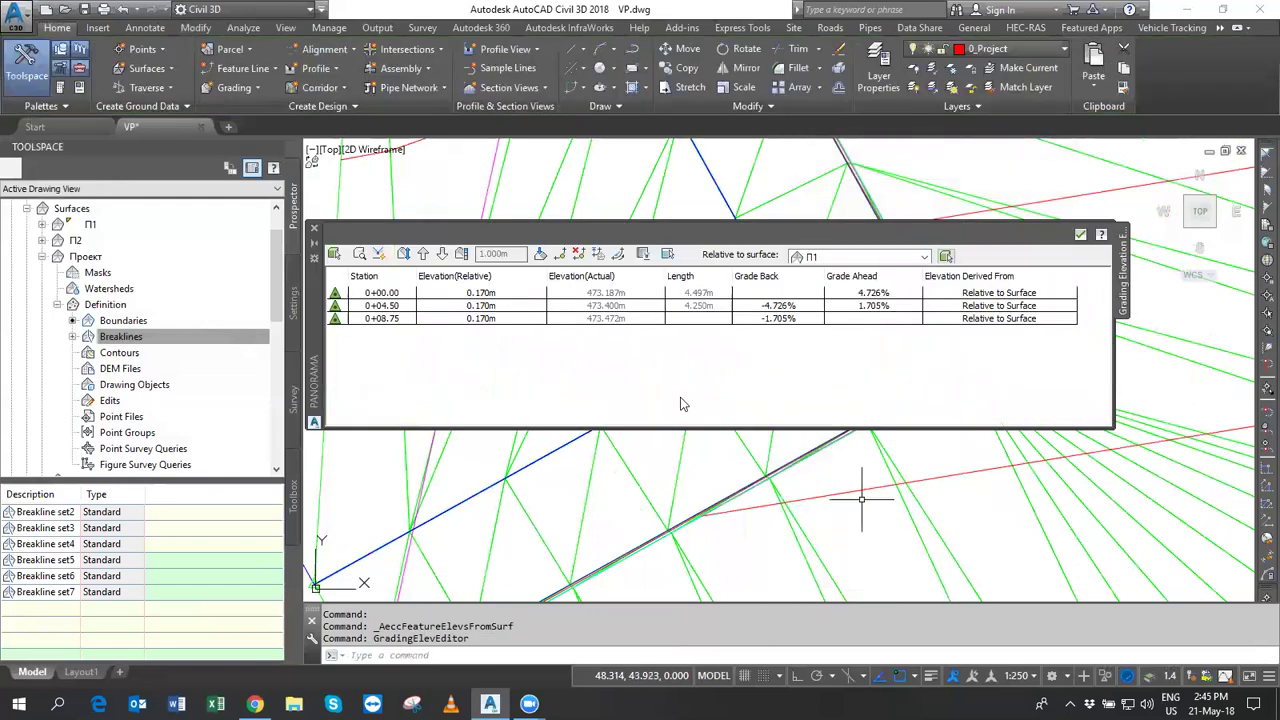
pyautogui.click(1030, 293)
pyautogui.click(1022, 312)
pyautogui.click(1020, 306)
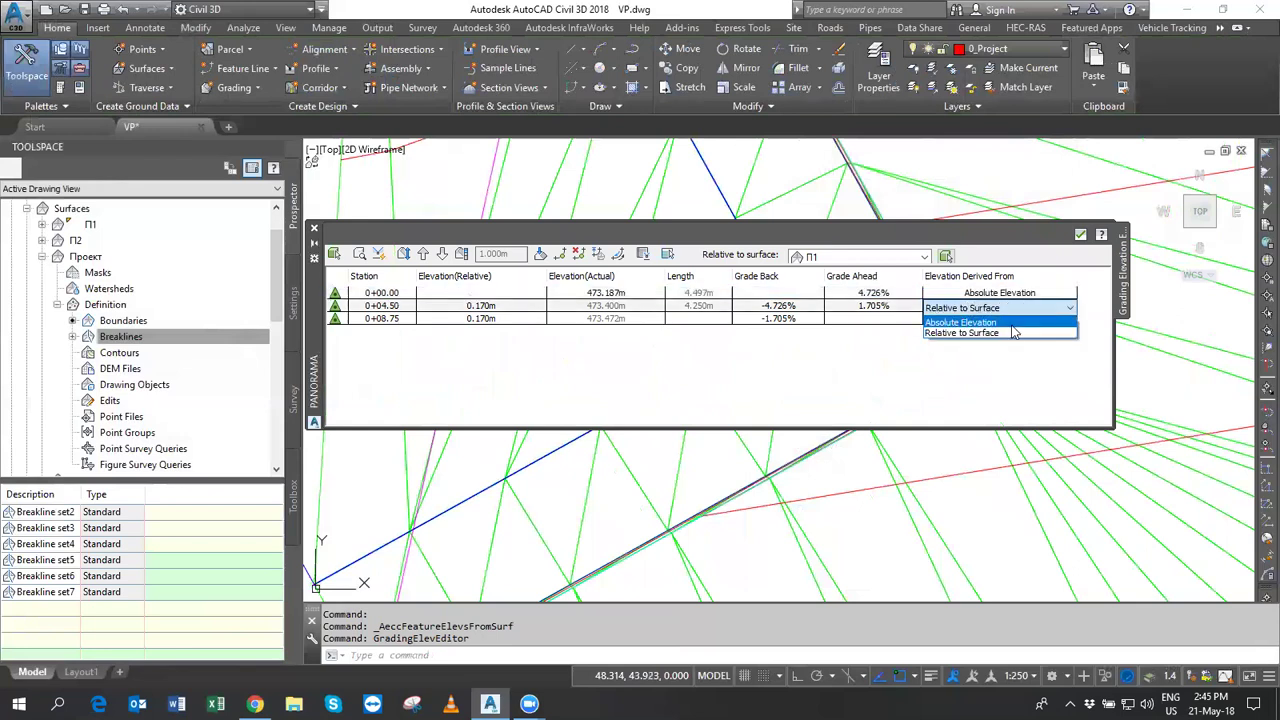
pyautogui.click(1015, 325)
pyautogui.click(1015, 318)
pyautogui.click(1008, 341)
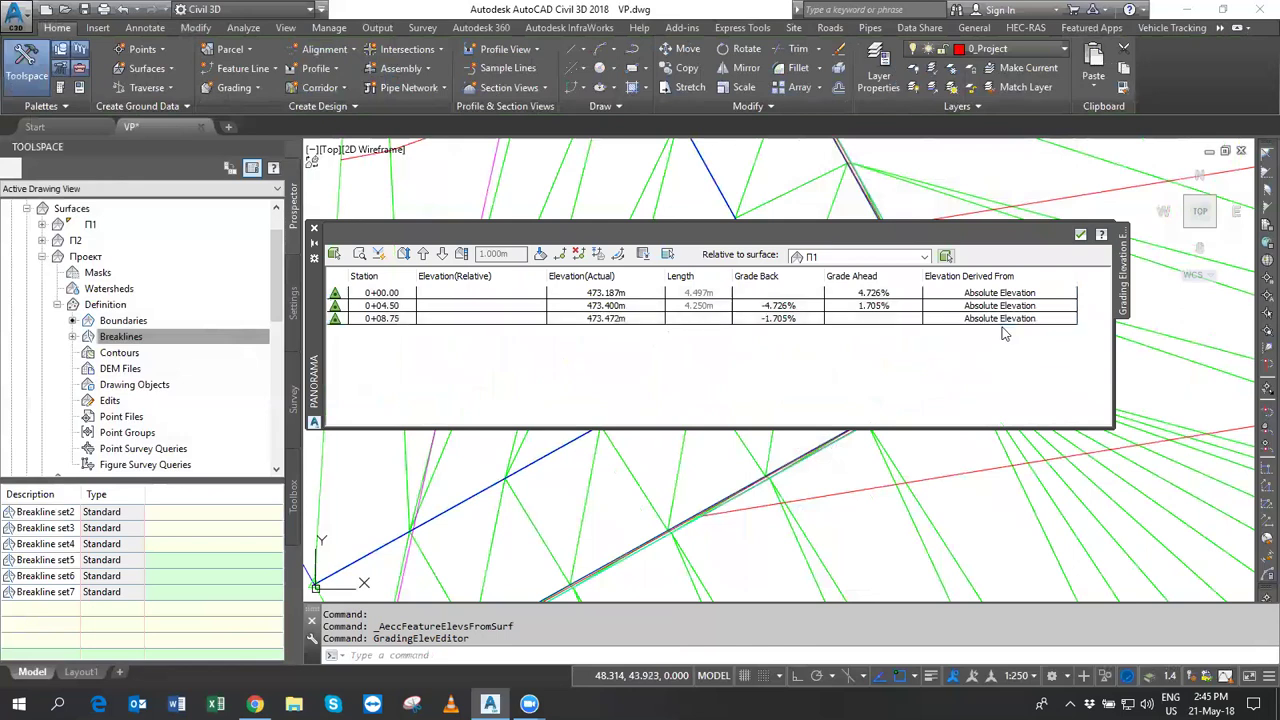
pyautogui.click(1080, 235)
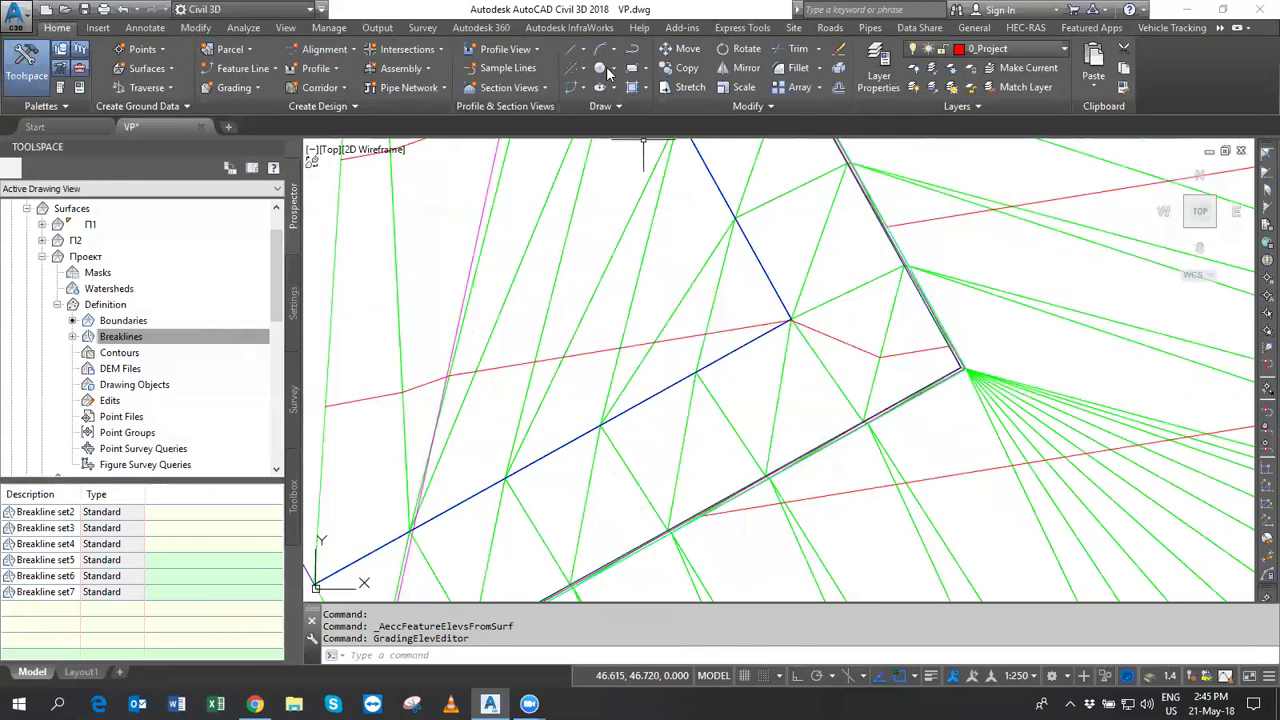
# Set the first breakline vertex to 473.436 m at 2% grade from the 473.409 m reference point.
pyautogui.click(204, 31)
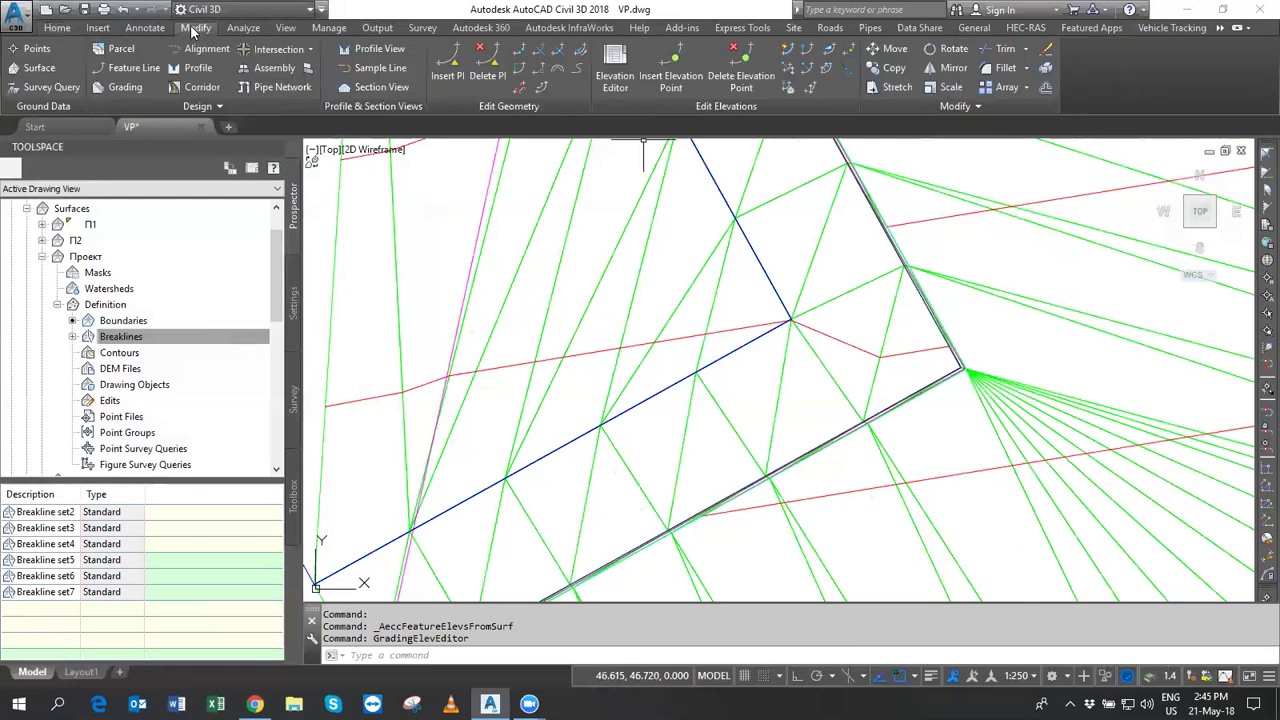
pyautogui.click(808, 70)
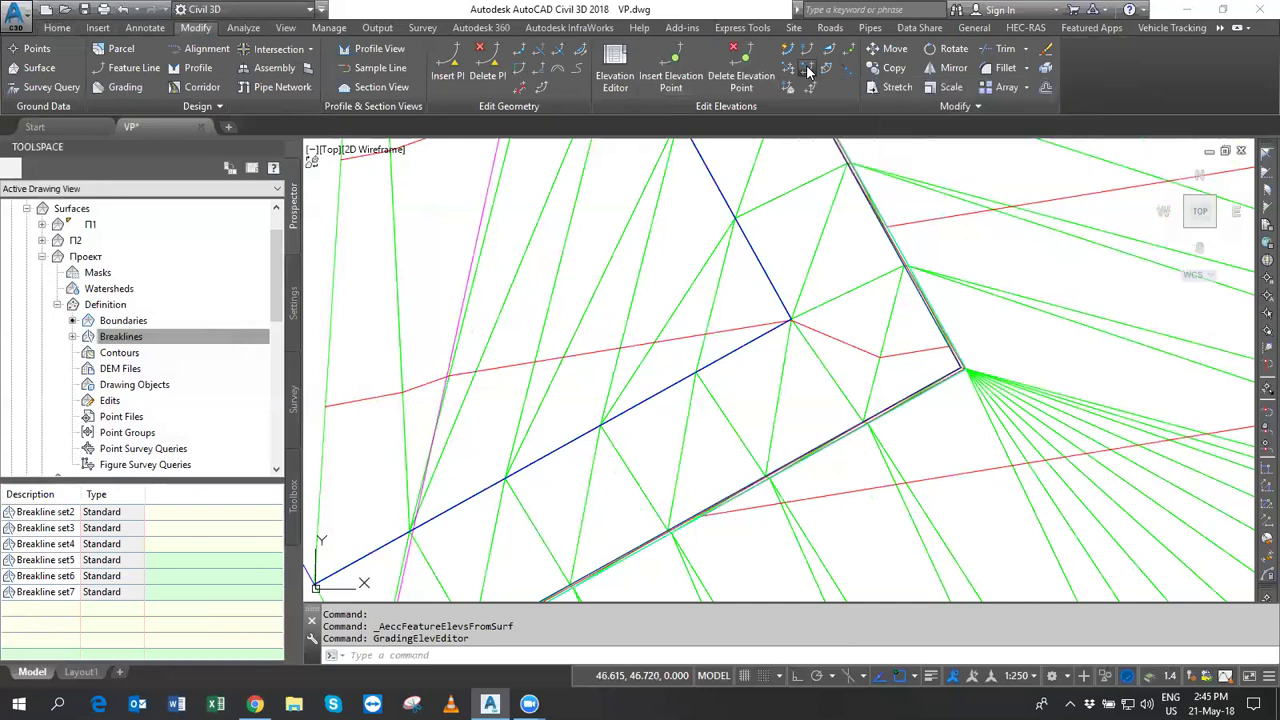
pyautogui.scroll(5, 960, 370)
pyautogui.click(960, 370)
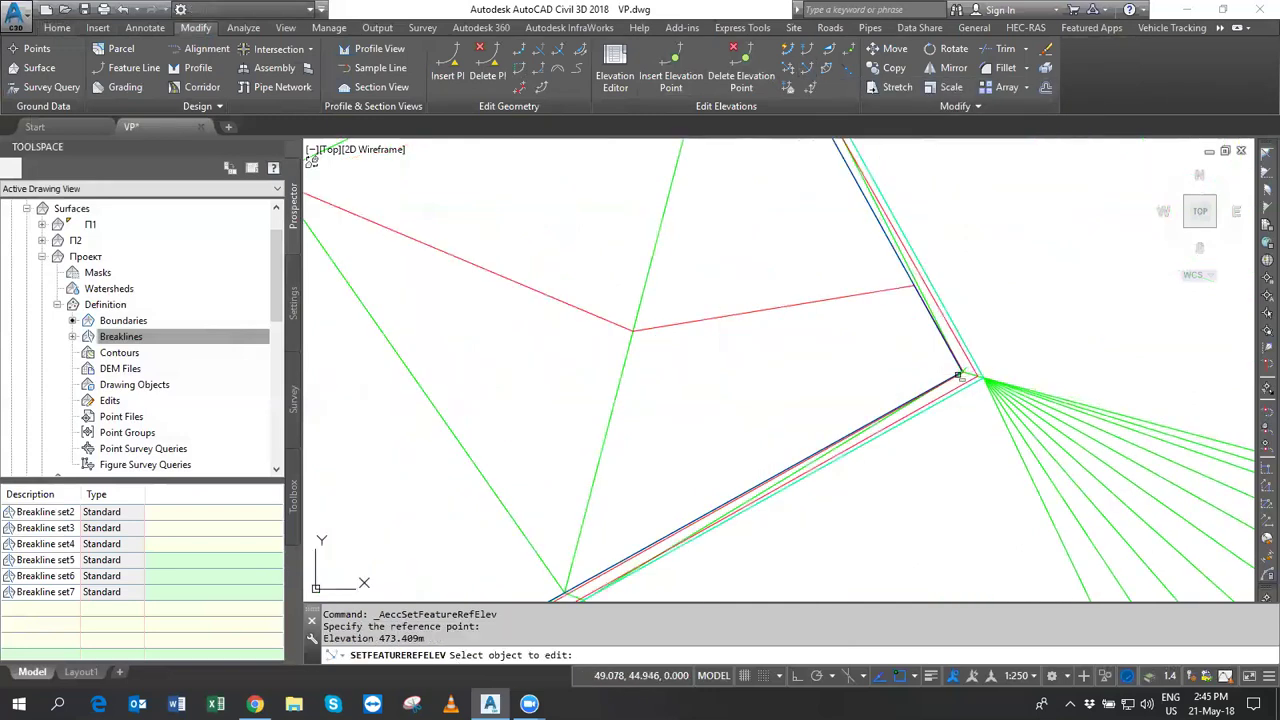
pyautogui.scroll(-3, 874, 378)
pyautogui.click(610, 254)
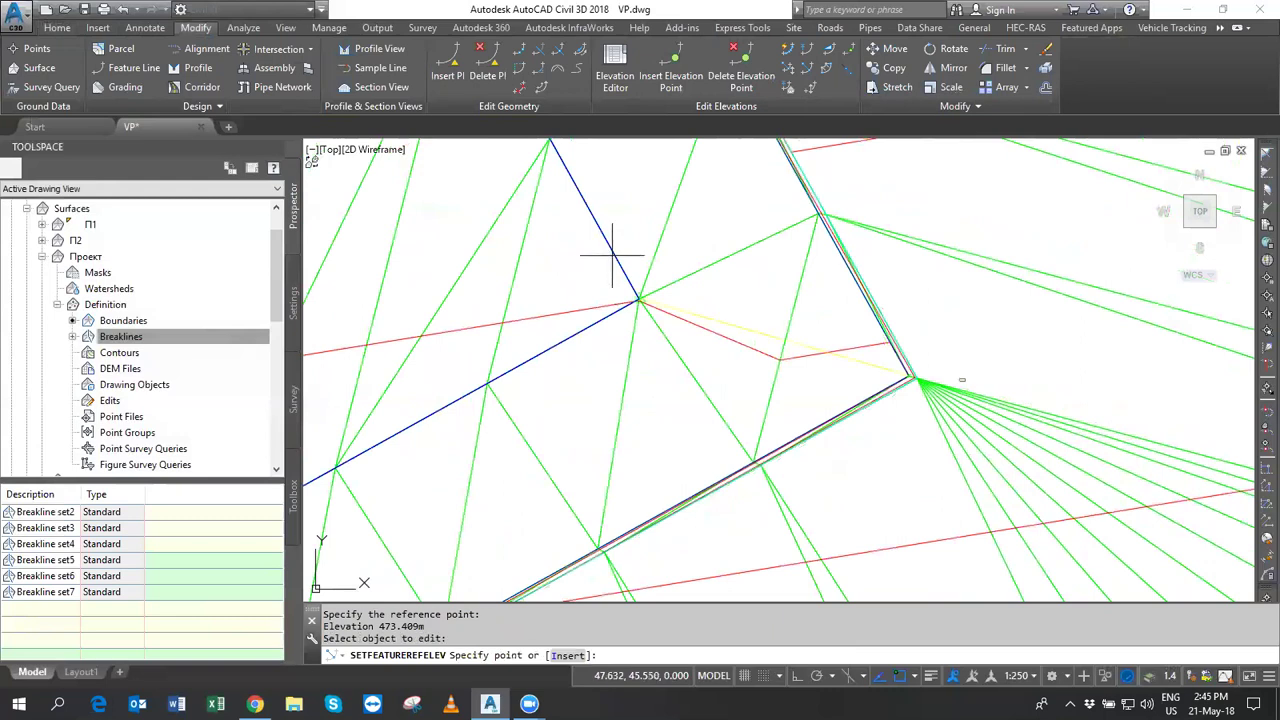
pyautogui.click(638, 299)
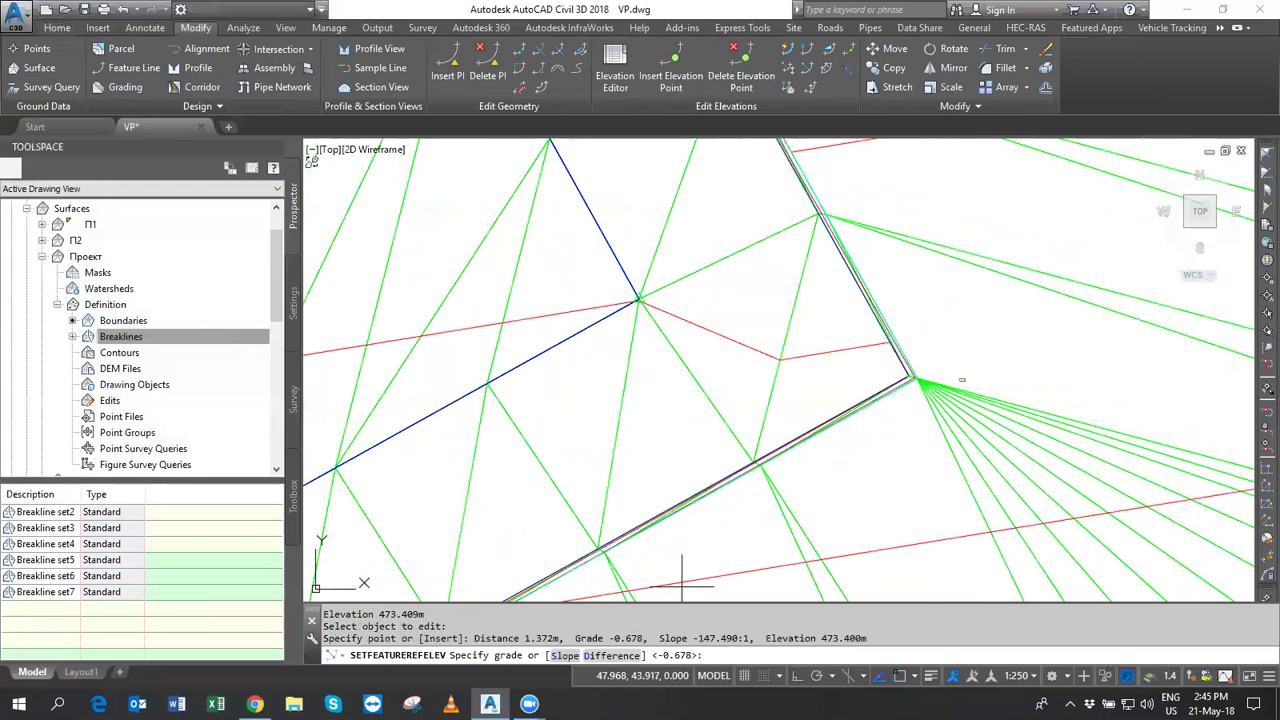
pyautogui.write('2')
pyautogui.press('Return')
pyautogui.scroll(-3, 671, 560)
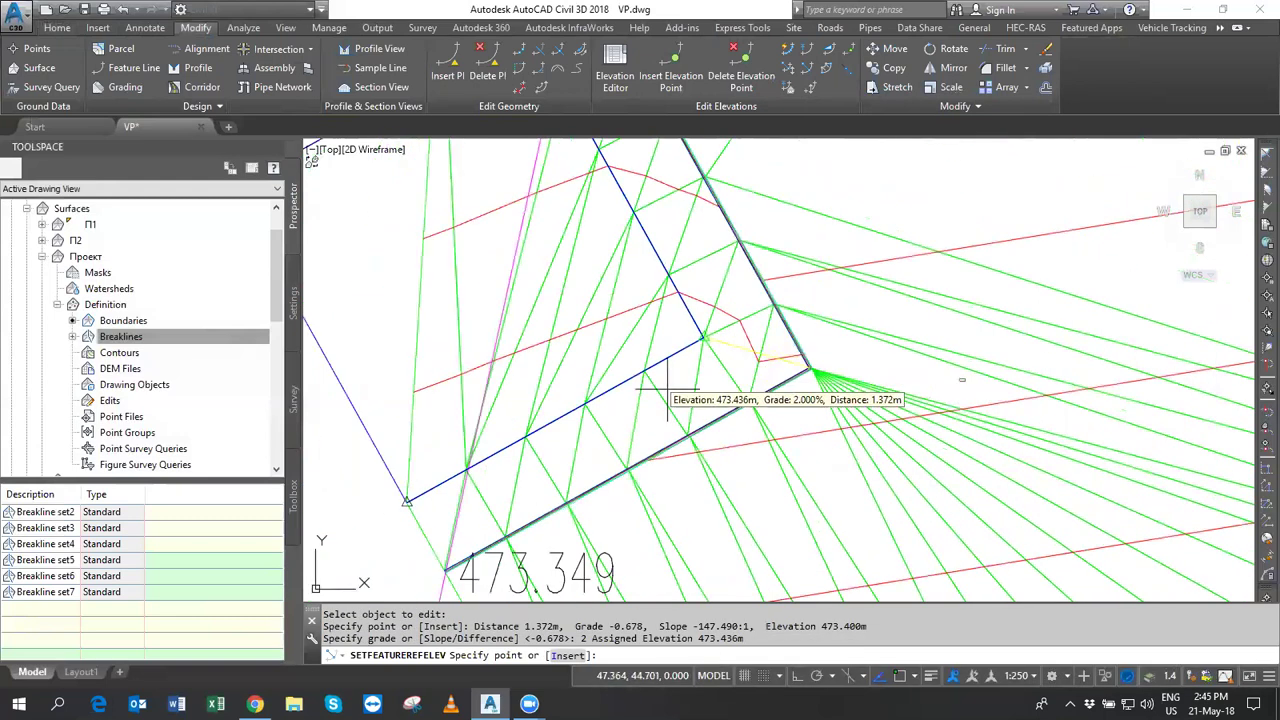
pyautogui.scroll(4, 655, 503)
# Set the breakline's end vertex to 473.517 m at 2% grade from the 473.498 m reference point.
pyautogui.press('Return')
pyautogui.press('Return')
pyautogui.click(668, 472)
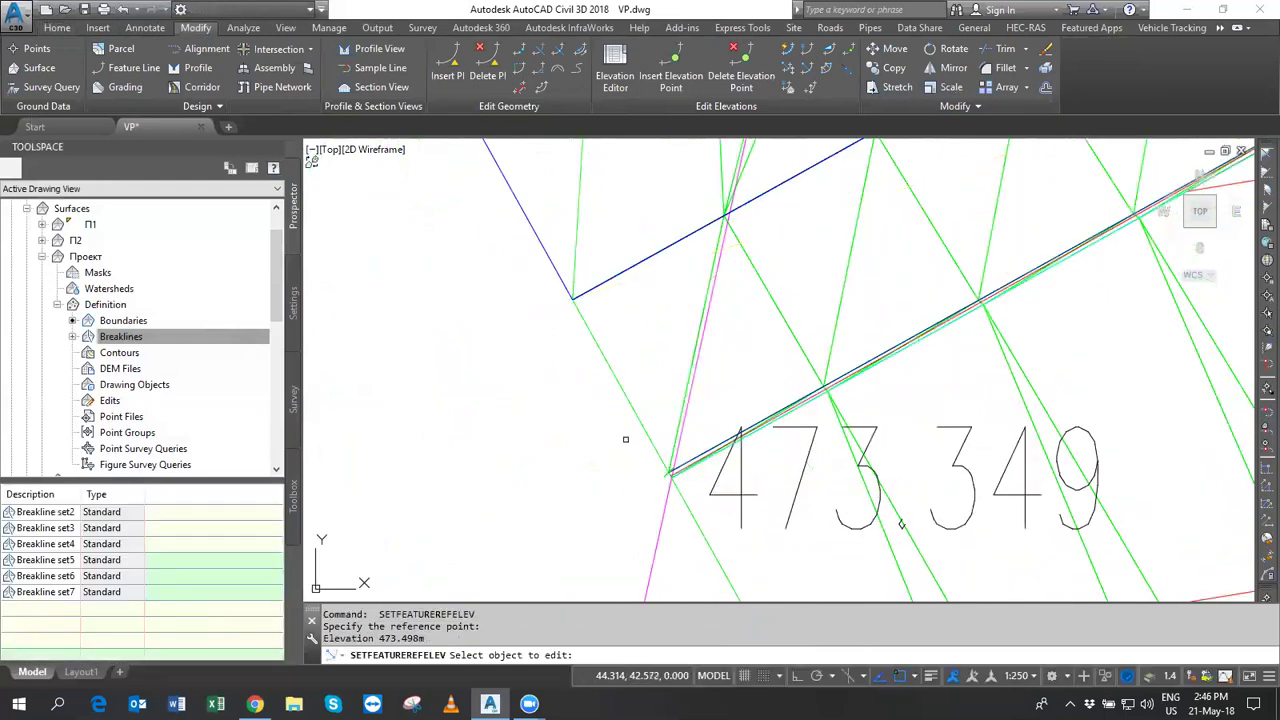
pyautogui.click(580, 294)
pyautogui.click(572, 298)
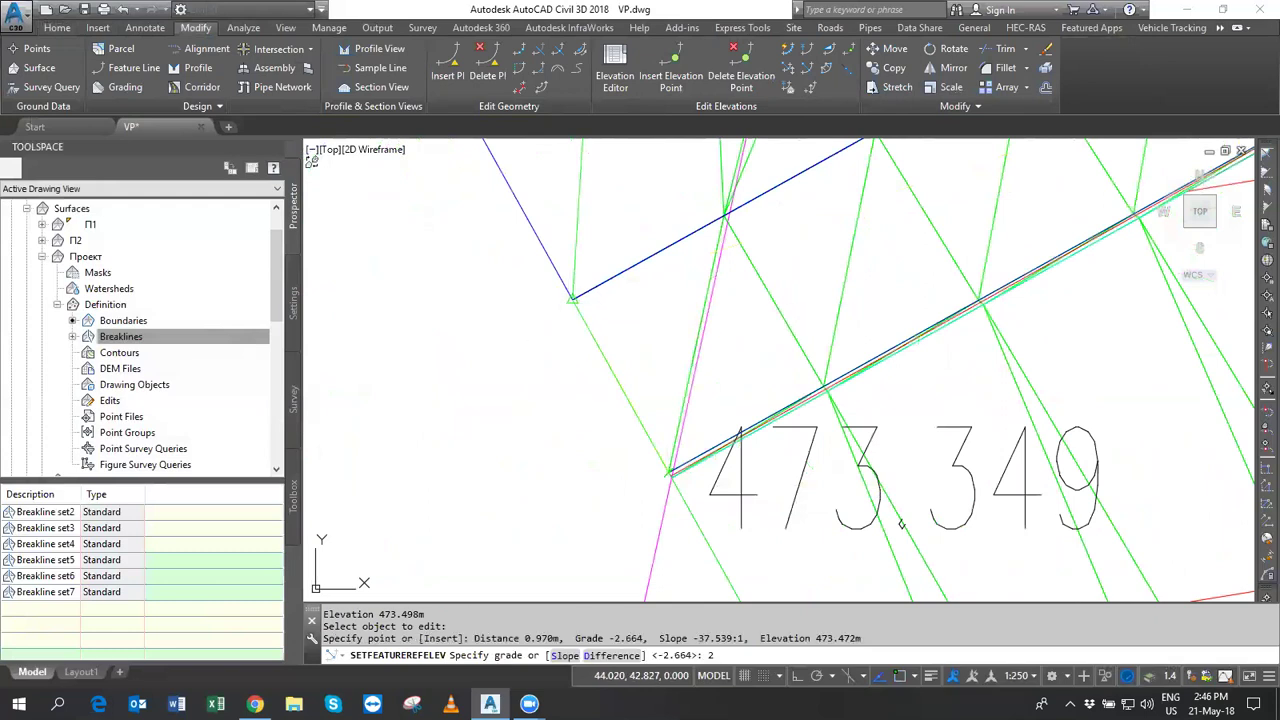
pyautogui.press('Return')
pyautogui.scroll(-3, 700, 251)
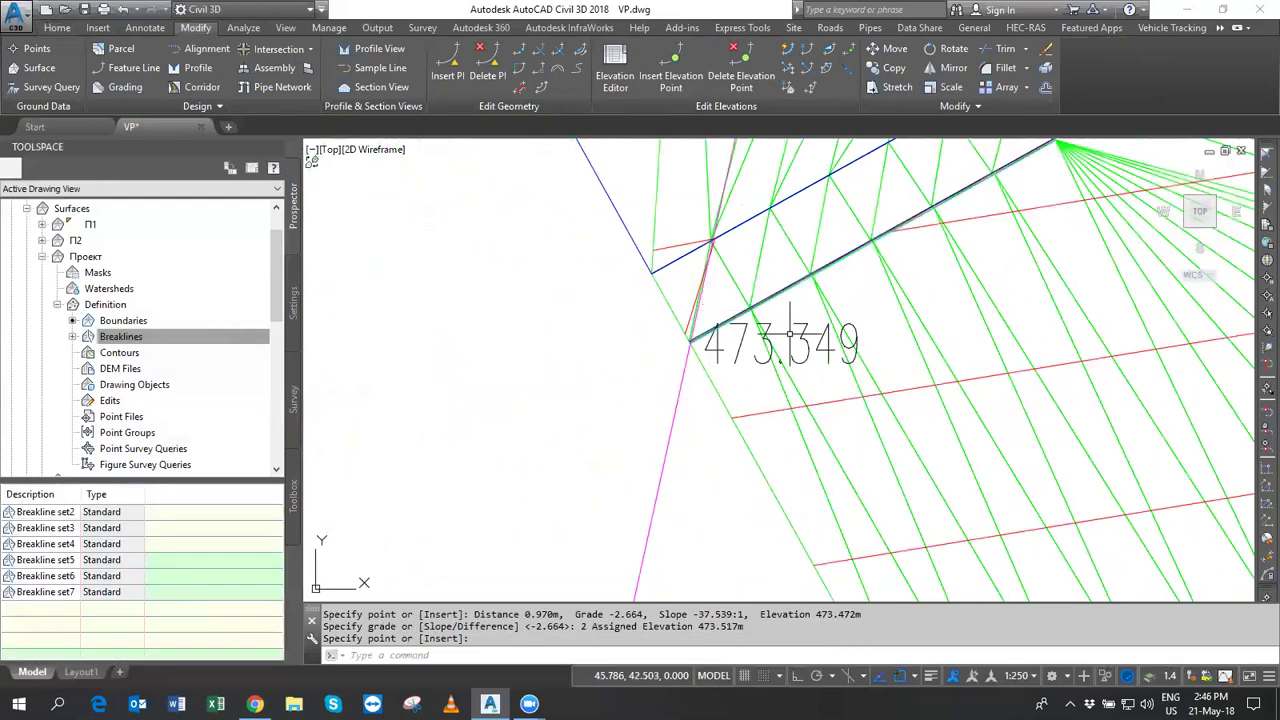
pyautogui.moveTo(790, 333); pyautogui.dragTo(673, 558, button='middle')
pyautogui.press('Return')
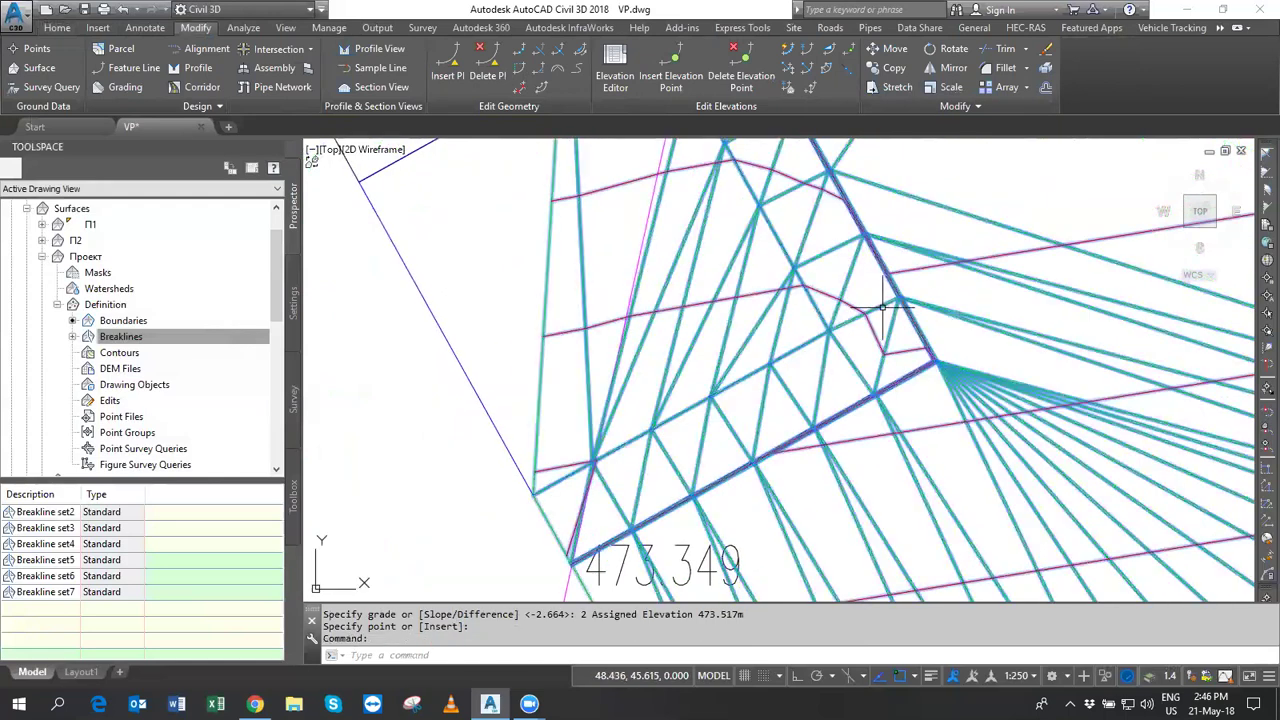
pyautogui.click(882, 308)
# Swap the first few triangle edges along the building pad edge with Swap Edge.
pyautogui.rightClick(980, 300)
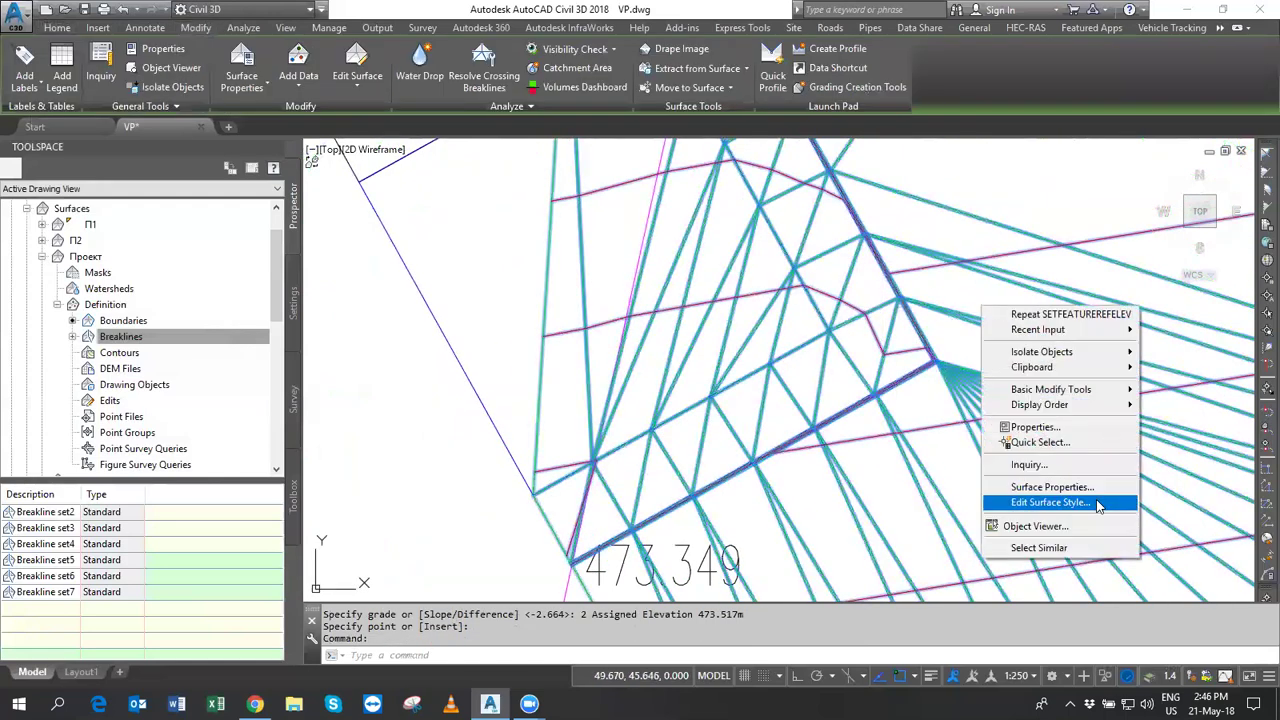
pyautogui.click(1036, 257)
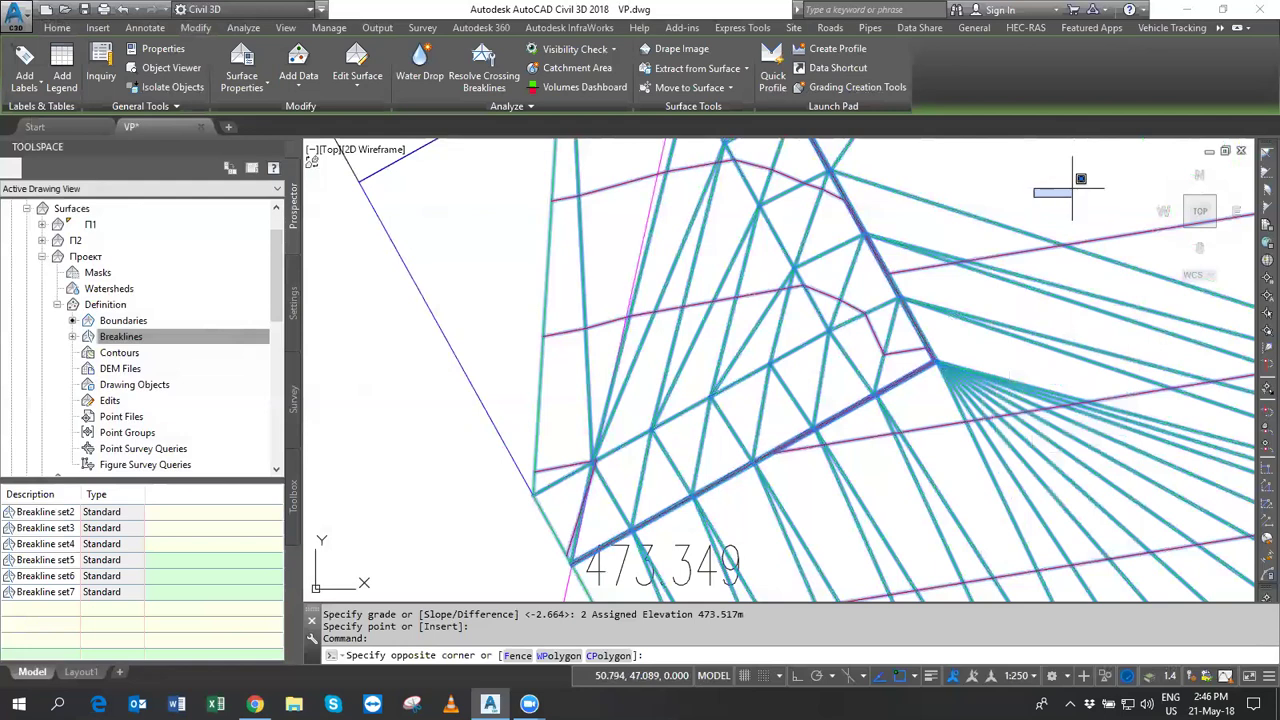
pyautogui.moveTo(1015, 272); pyautogui.dragTo(953, 400, button='middle')
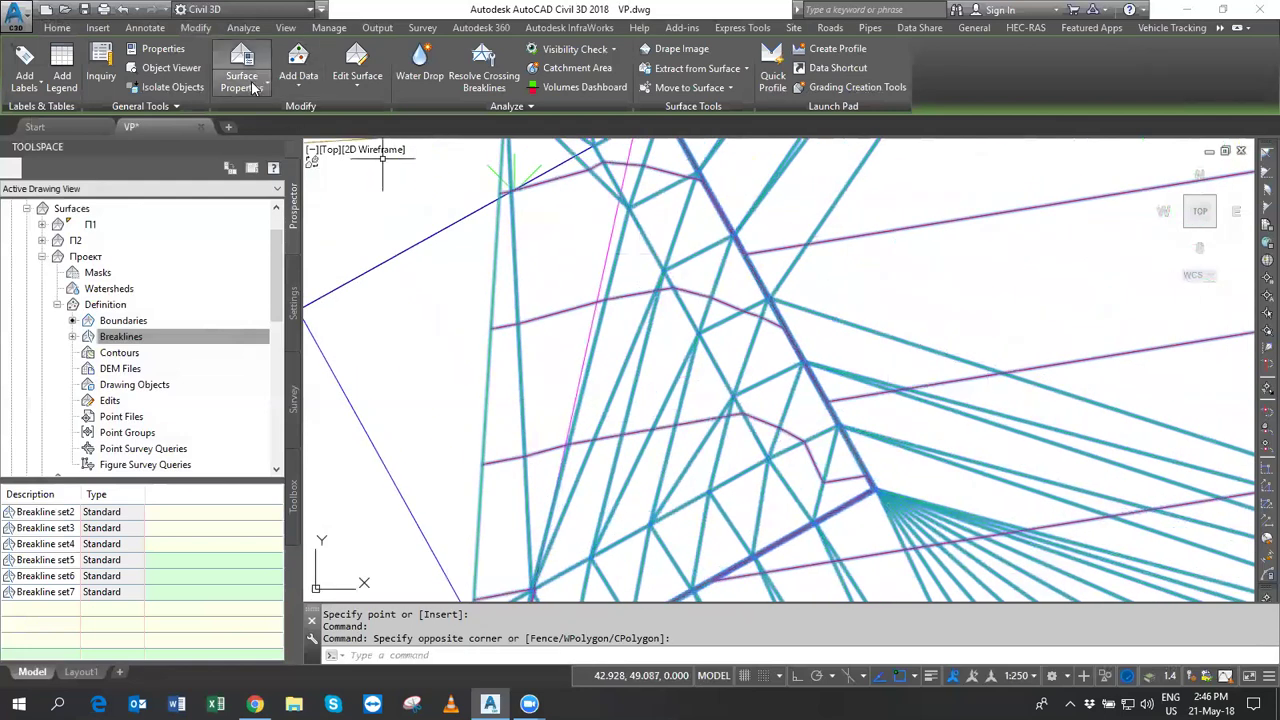
pyautogui.click(357, 90)
pyautogui.click(383, 177)
pyautogui.click(829, 453)
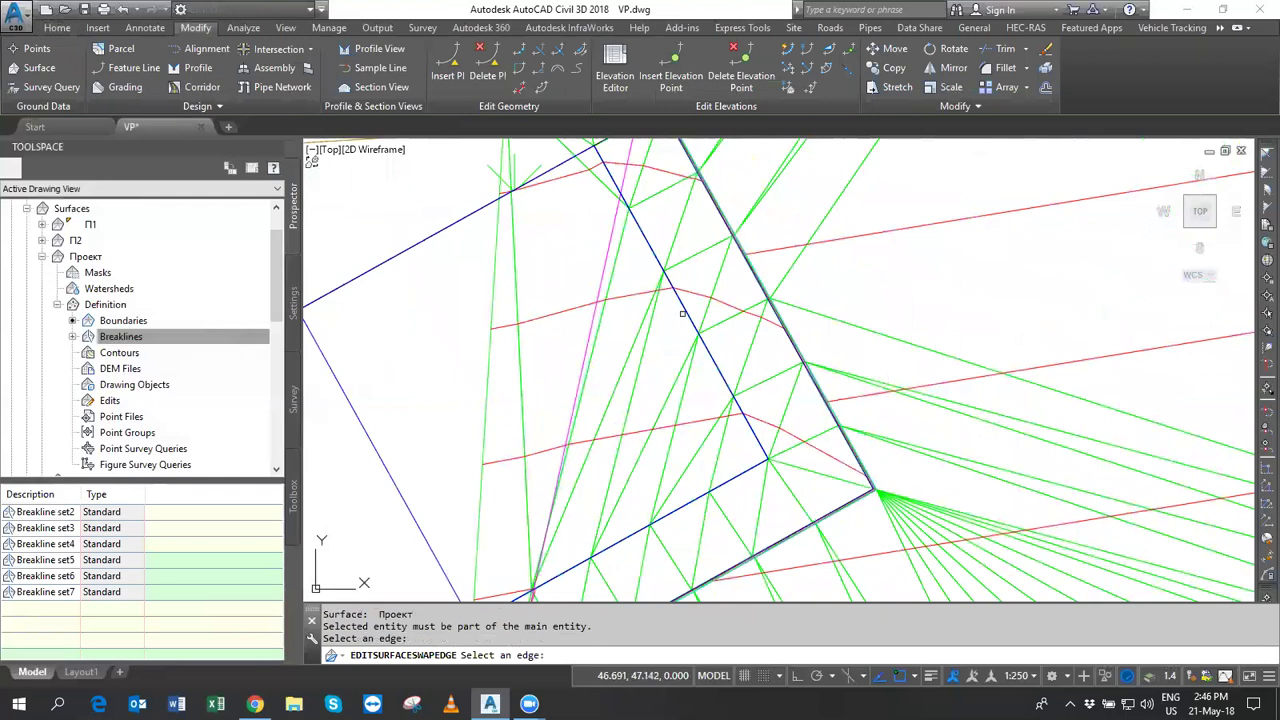
pyautogui.moveTo(683, 314); pyautogui.dragTo(752, 449, button='middle')
pyautogui.click(716, 290)
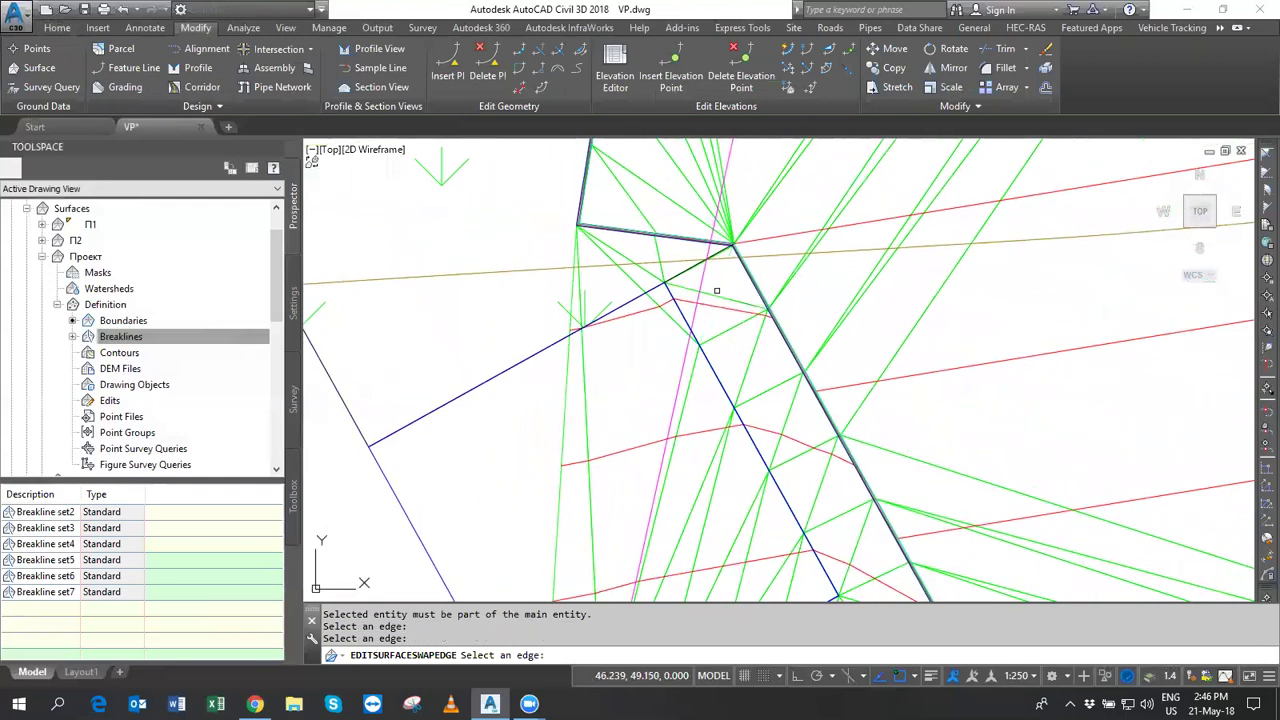
pyautogui.click(786, 421)
# Swap the triangle edge beside the 473.349 pad corner, then end swapping and select the Проект surface.
pyautogui.scroll(2, 736, 361)
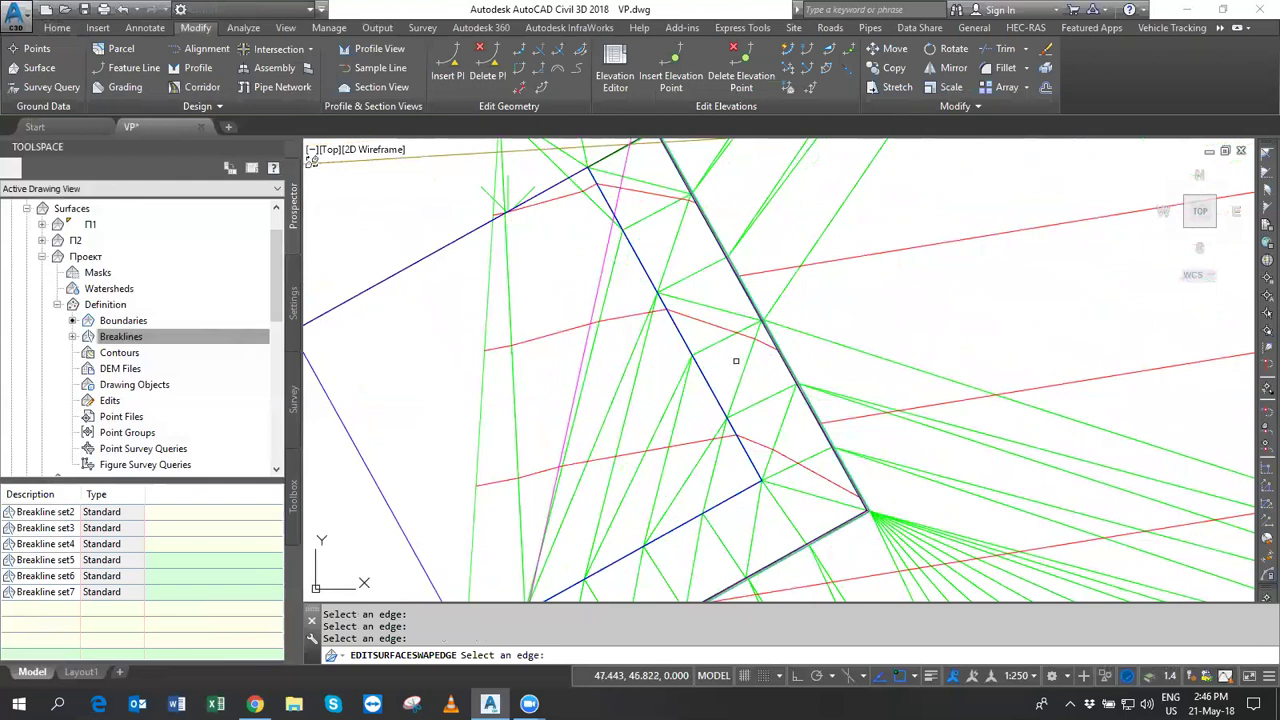
pyautogui.click(743, 366)
pyautogui.click(740, 371)
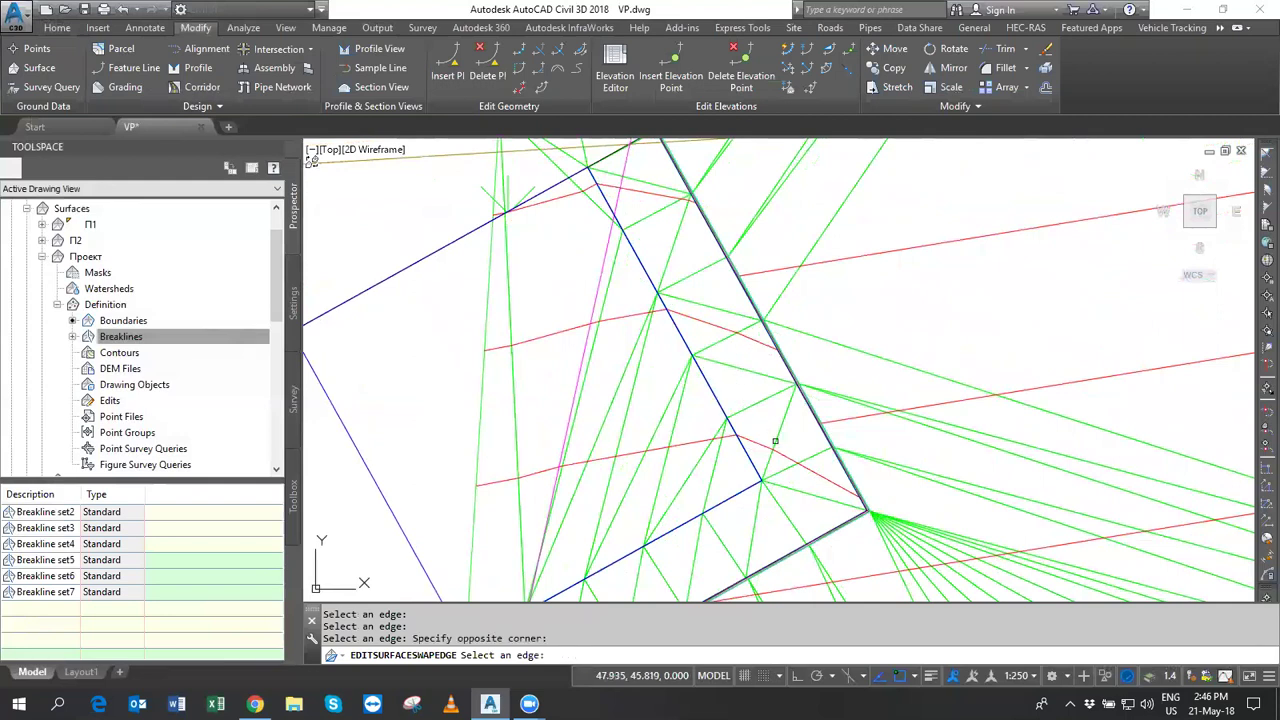
pyautogui.click(779, 436)
pyautogui.scroll(-2, 826, 497)
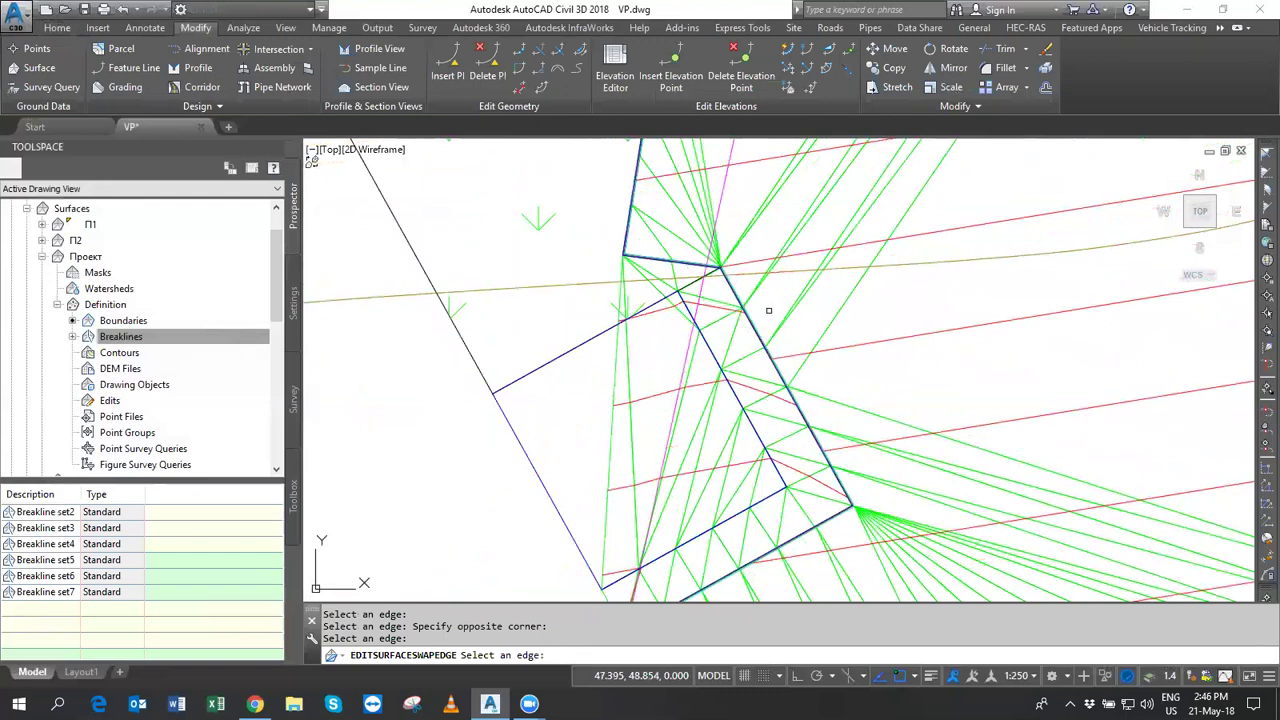
pyautogui.scroll(2, 800, 365)
pyautogui.moveTo(700, 420); pyautogui.dragTo(844, 408, button='middle')
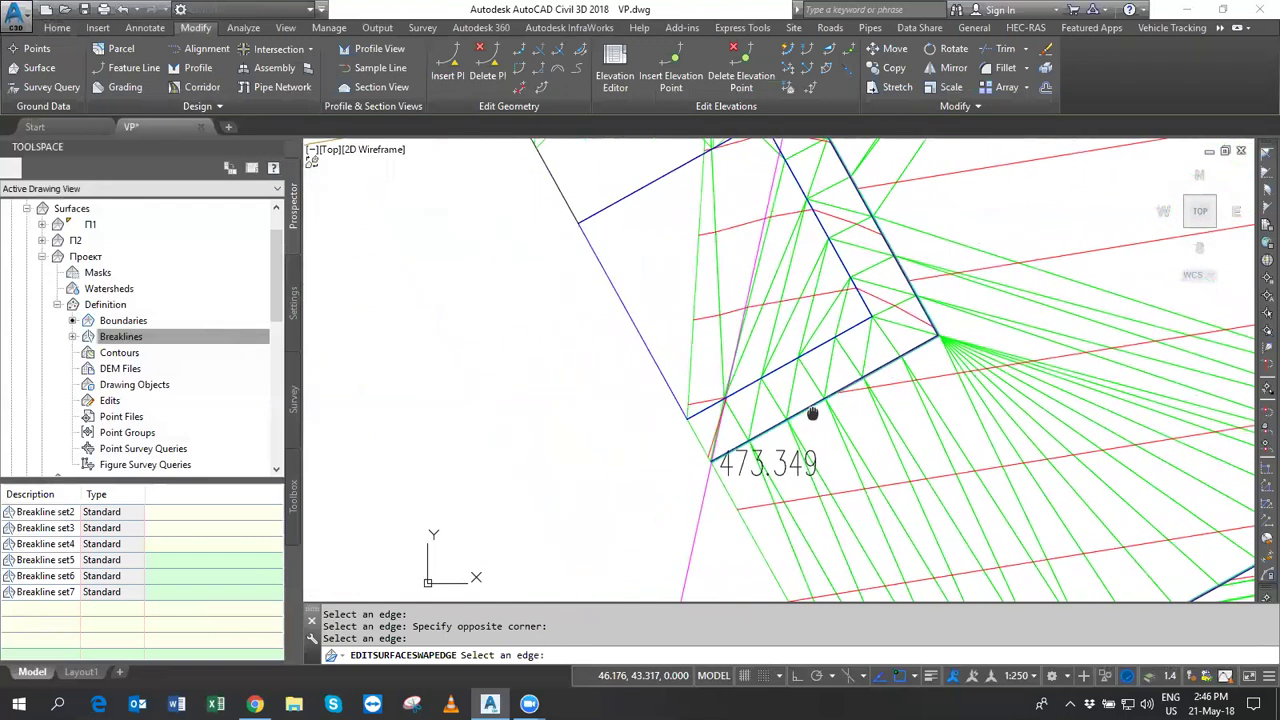
pyautogui.moveTo(960, 362); pyautogui.dragTo(960, 374, button='middle')
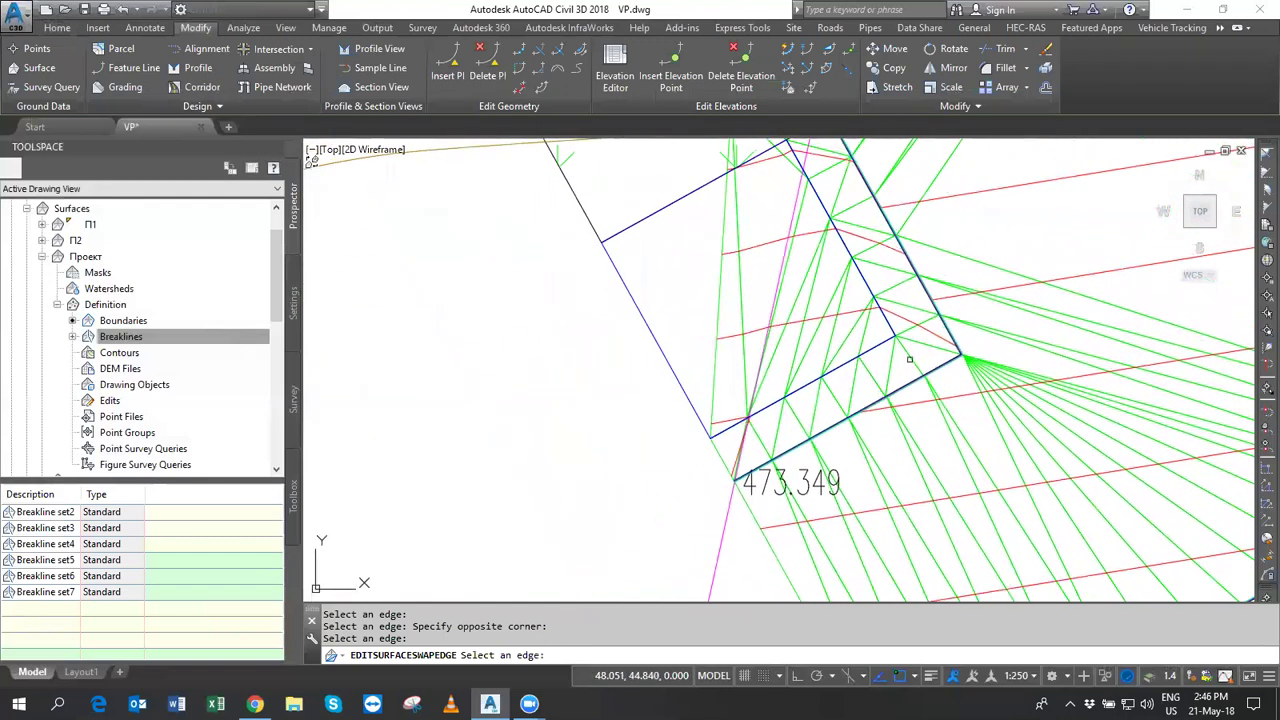
pyautogui.press('Escape')
pyautogui.click(893, 373)
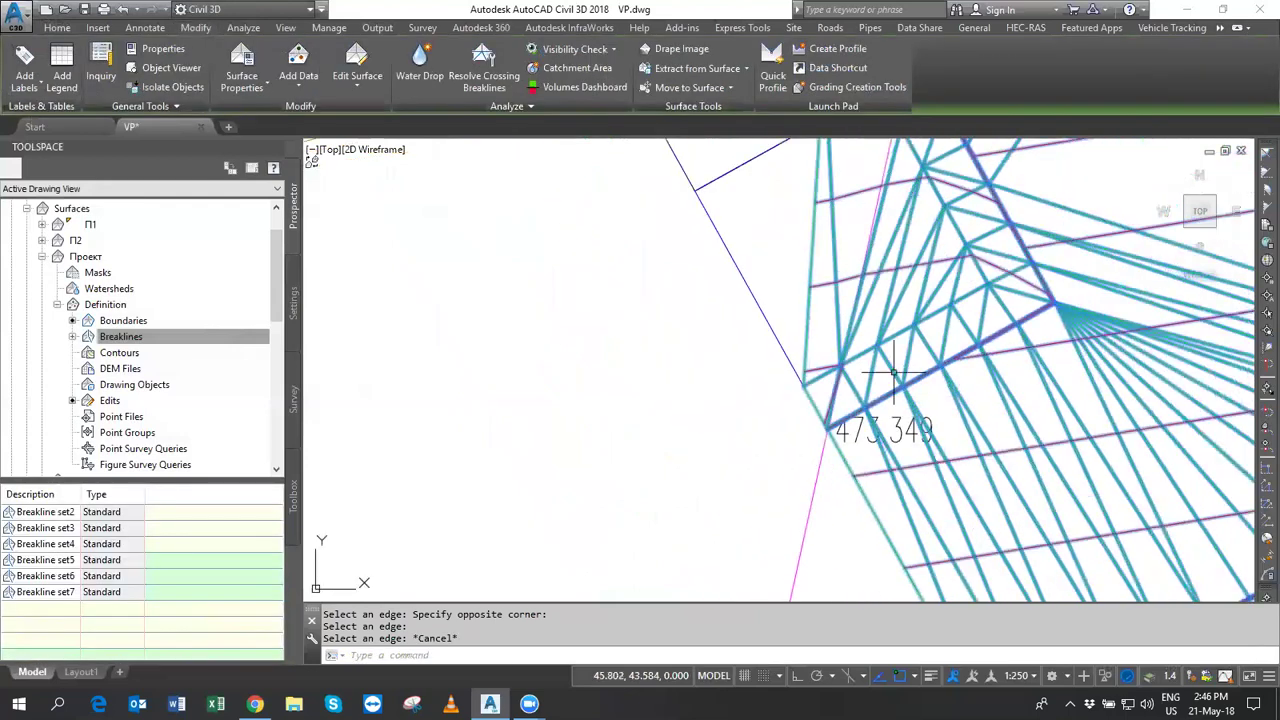
pyautogui.moveTo(893, 373); pyautogui.dragTo(851, 390, button='middle')
# Place a two-point surface slope label across the pad corner.
pyautogui.click(24, 80)
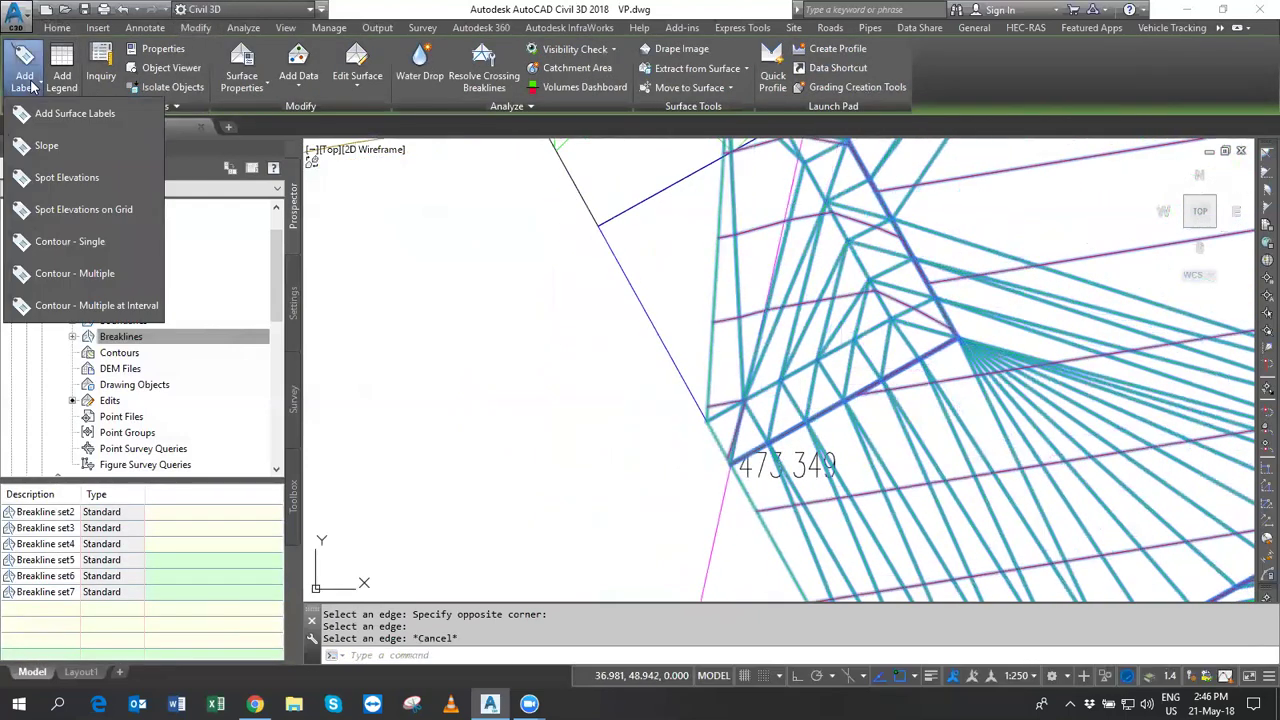
pyautogui.click(46, 145)
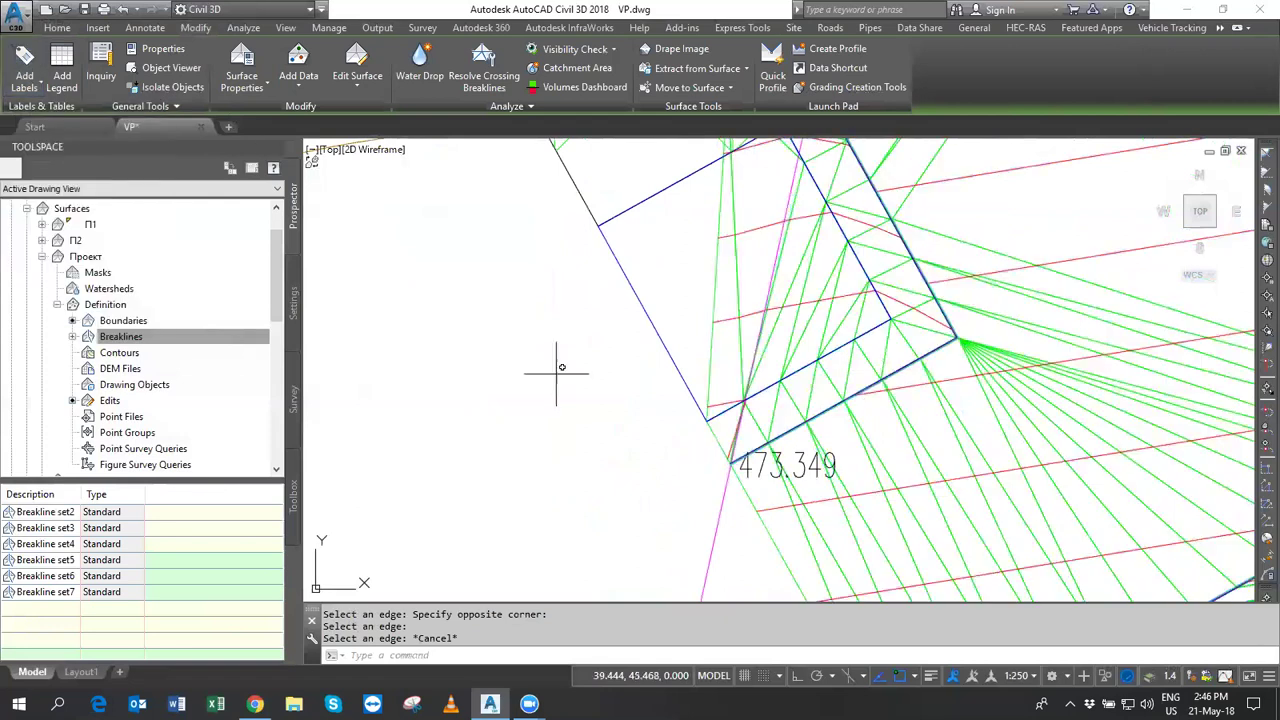
pyautogui.write('T')
pyautogui.press('Return')
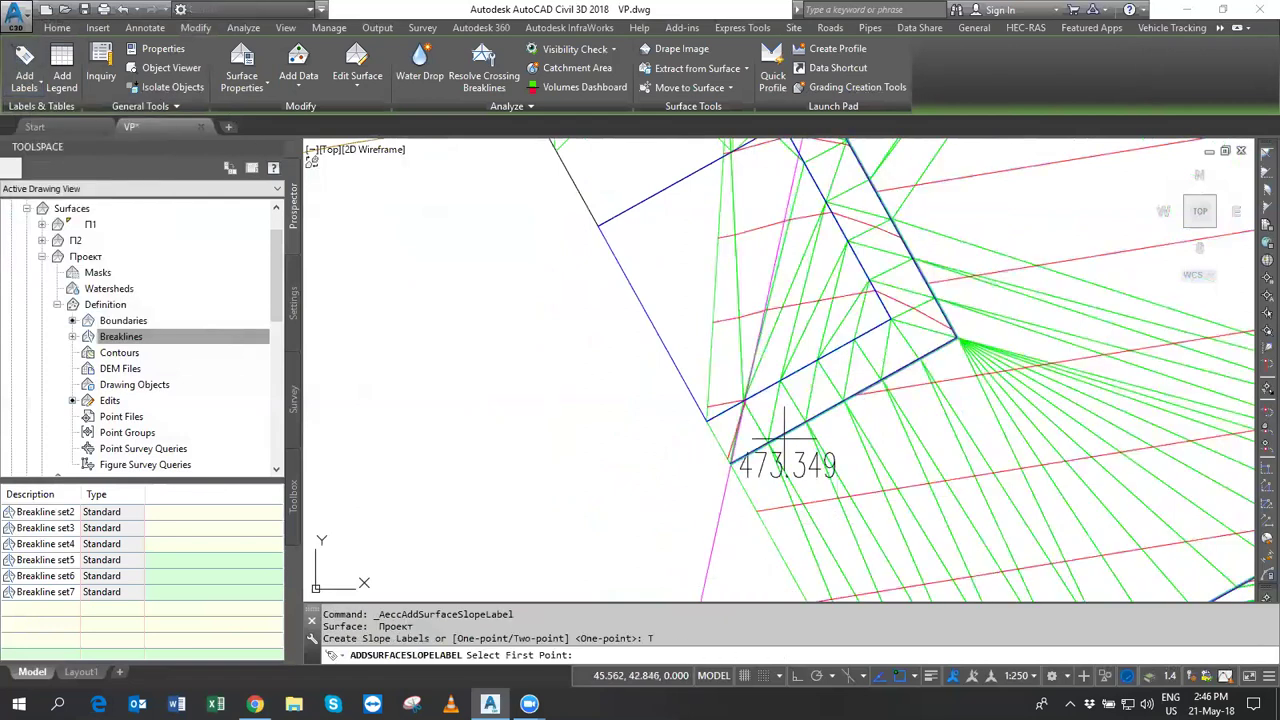
pyautogui.scroll(4, 784, 430)
pyautogui.click(782, 335)
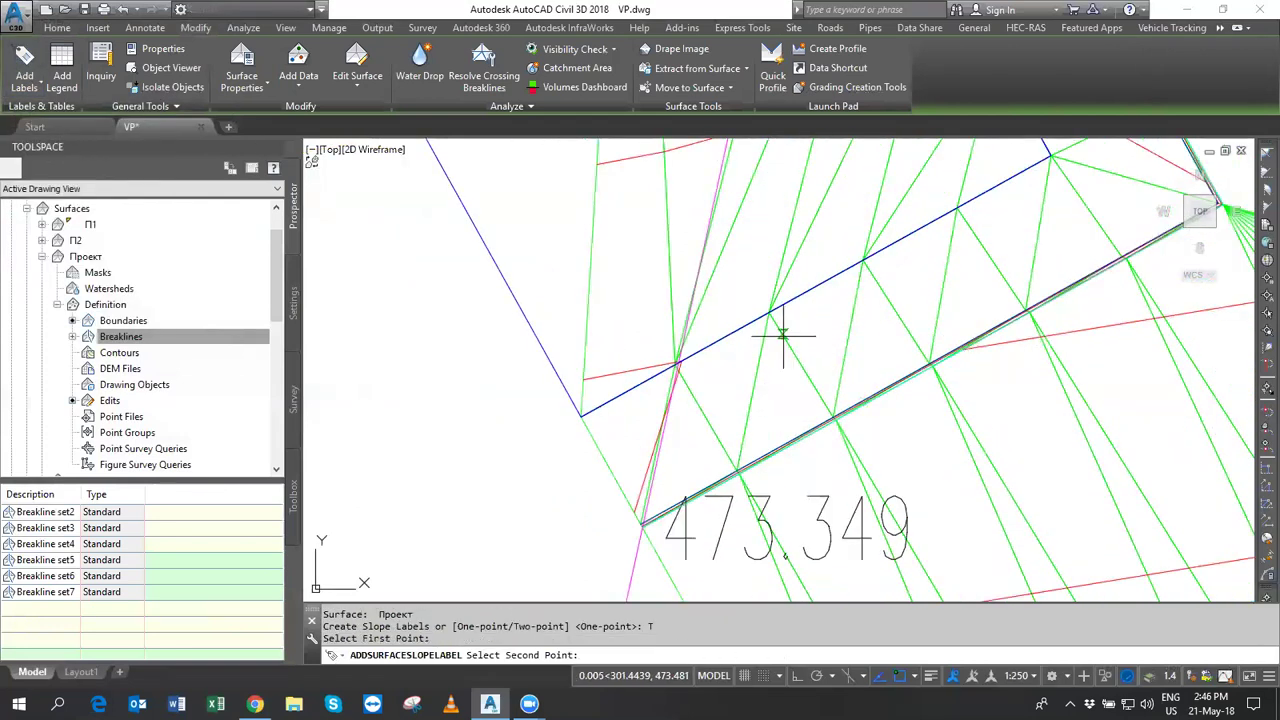
pyautogui.click(822, 398)
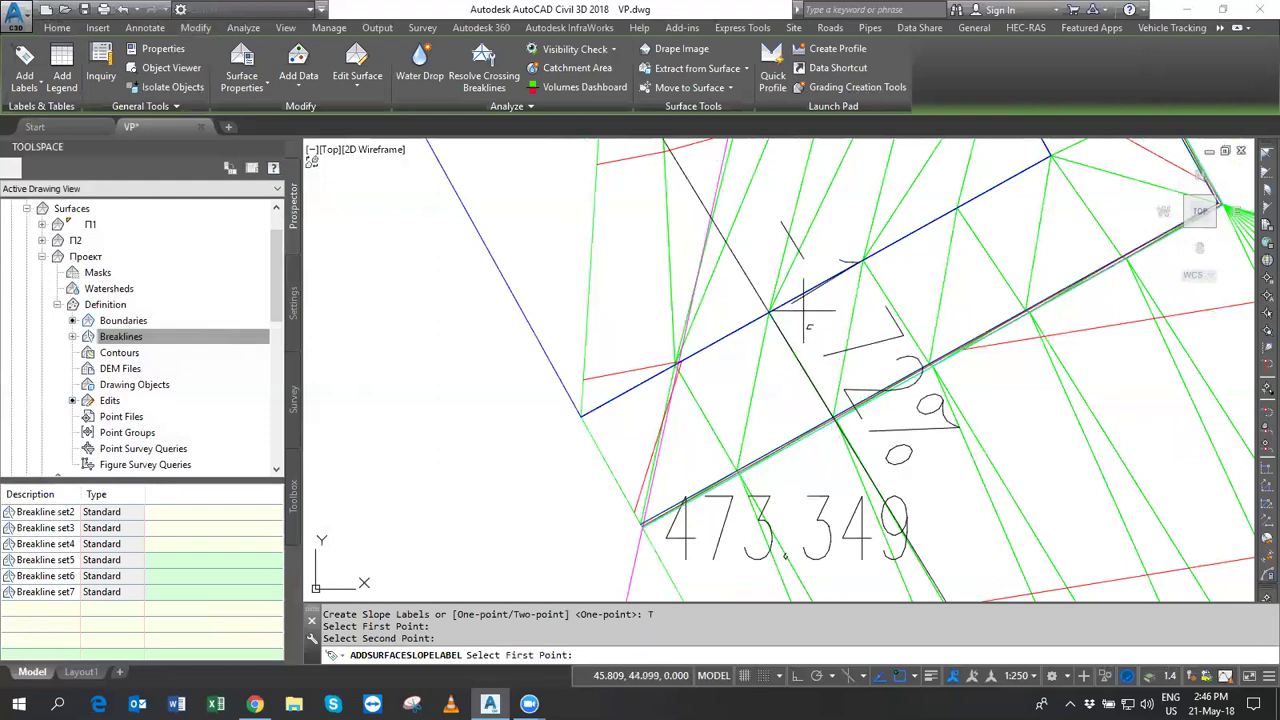
pyautogui.press('Return')
pyautogui.click(785, 322)
pyautogui.press('Escape')
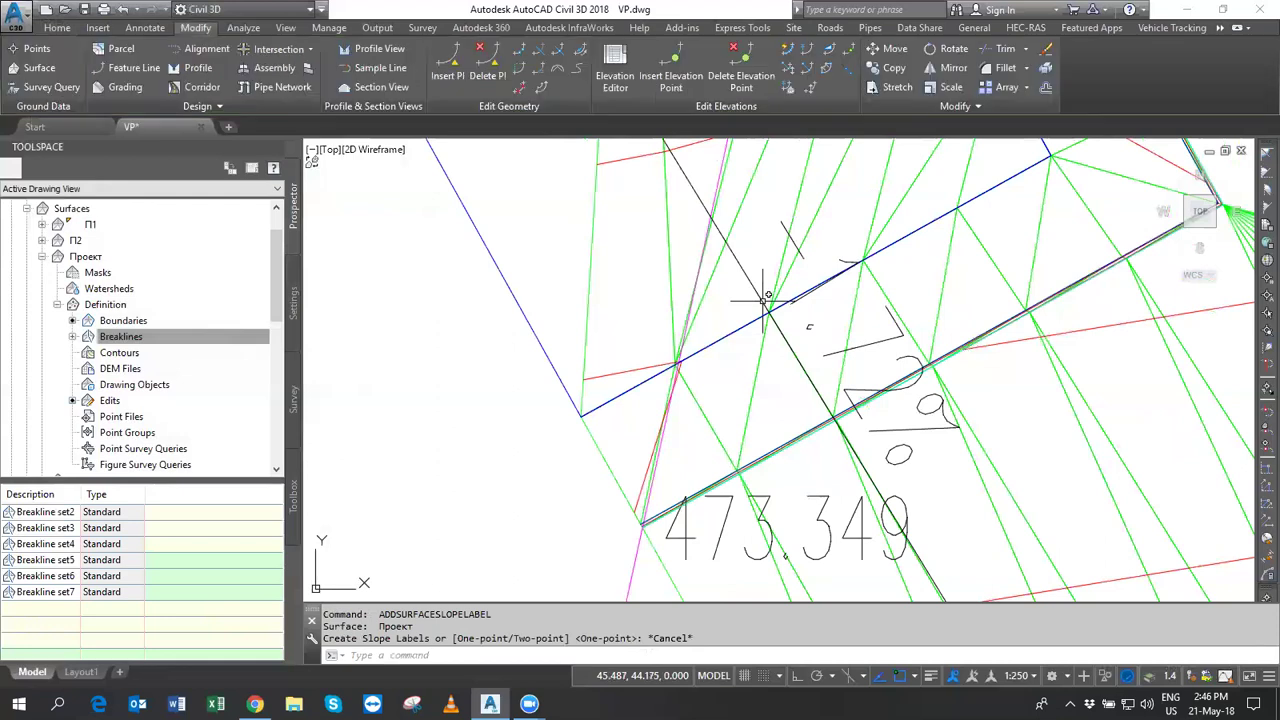
# Stretch the -5.83% slope label's grips so it crosses the pad edge.
pyautogui.click(766, 302)
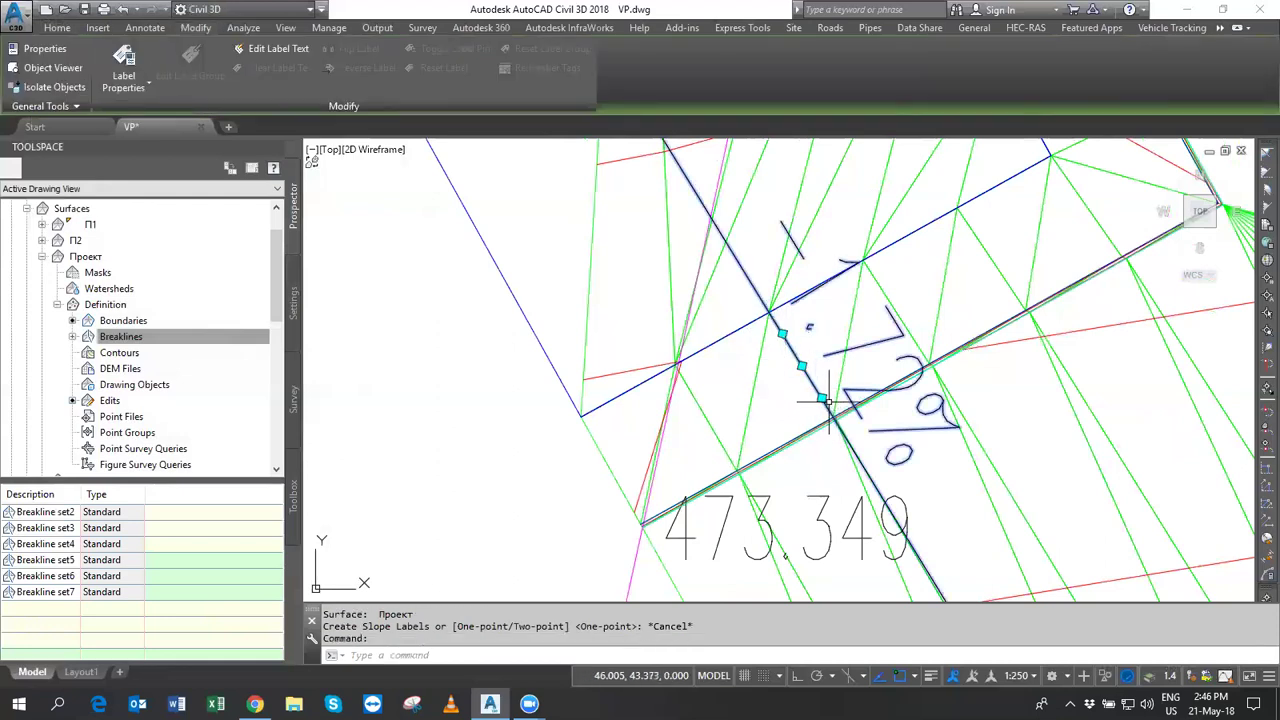
pyautogui.scroll(-3, 822, 400)
pyautogui.click(815, 370)
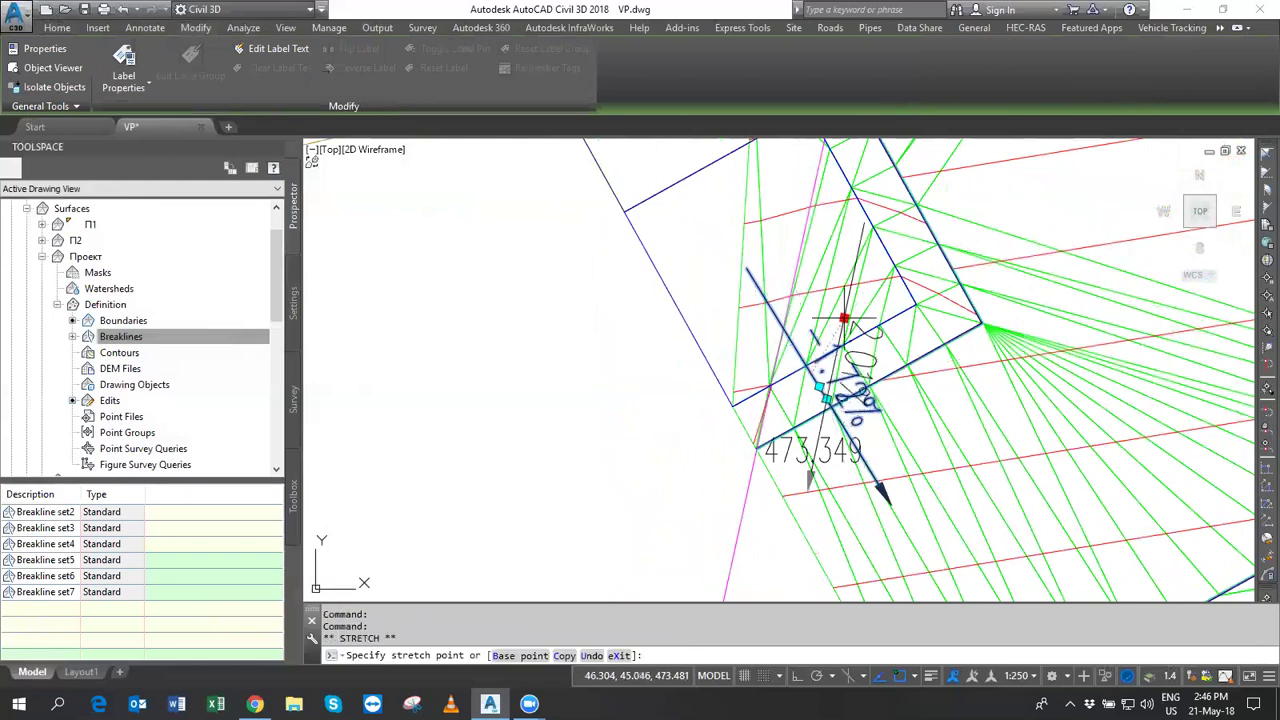
pyautogui.click(876, 224)
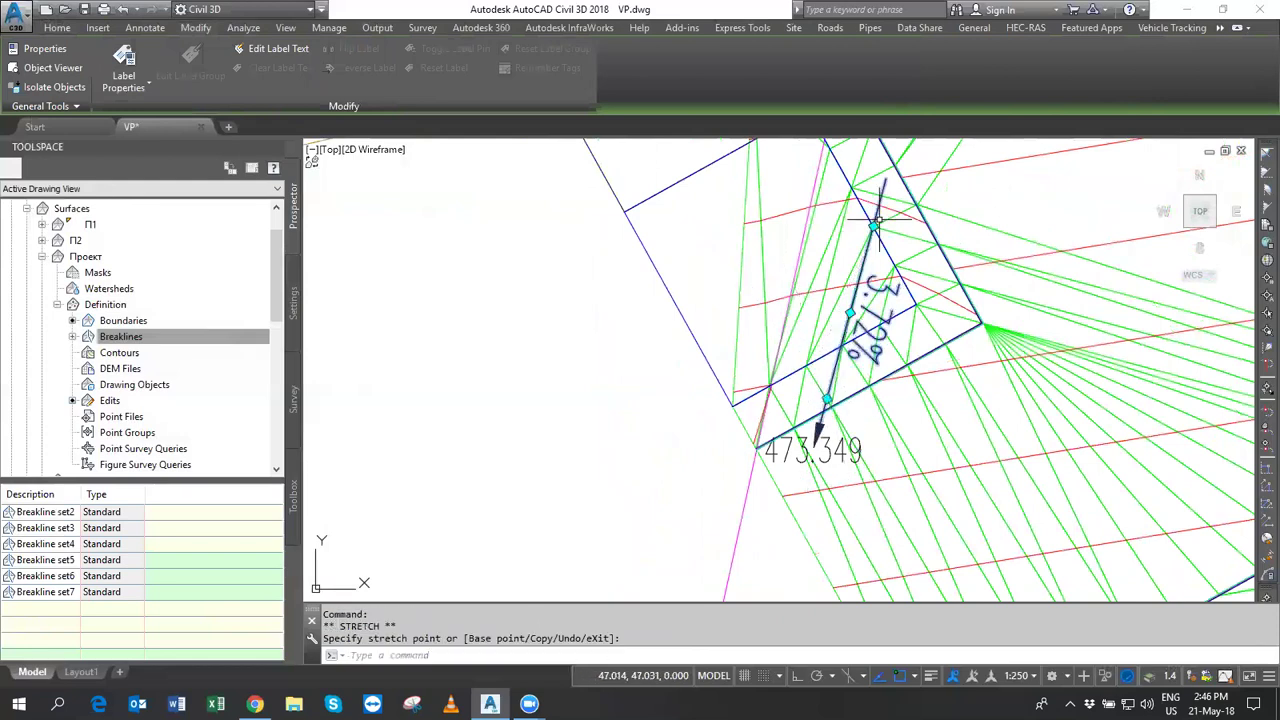
pyautogui.click(826, 398)
pyautogui.scroll(5, 903, 195)
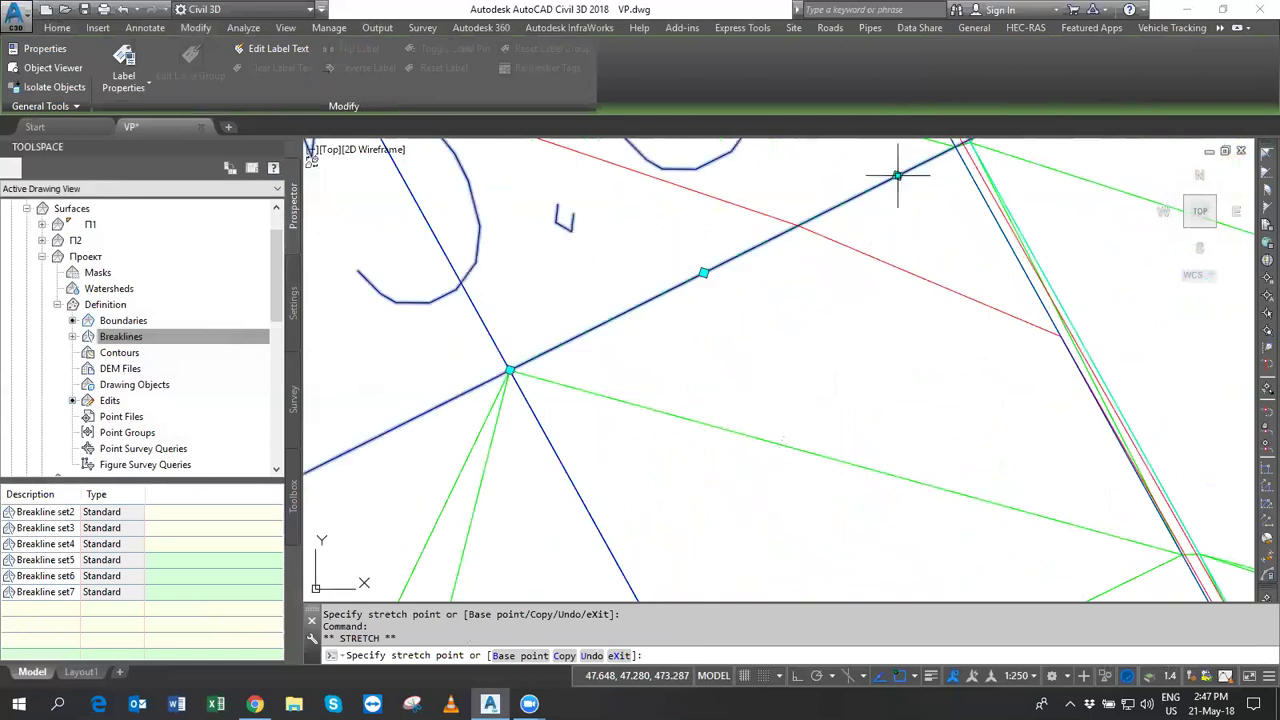
pyautogui.scroll(-5, 830, 330)
pyautogui.click(815, 349)
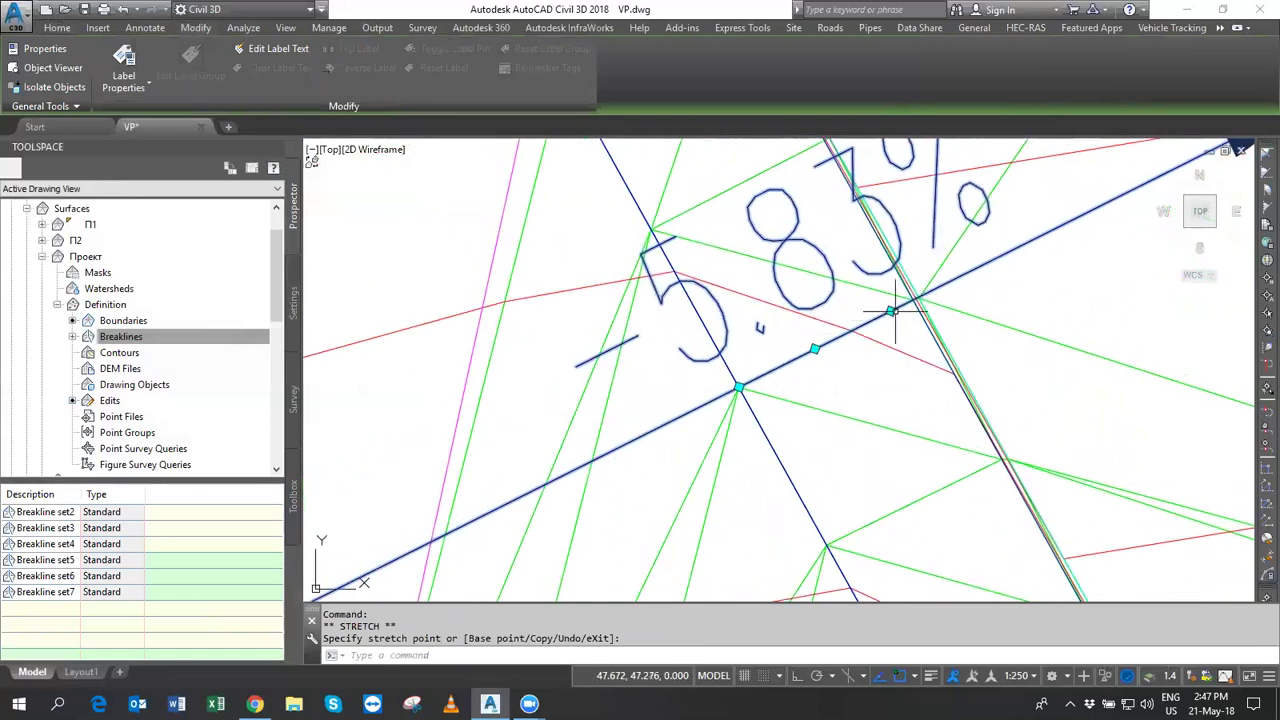
pyautogui.moveTo(897, 316); pyautogui.dragTo(883, 340, button='middle')
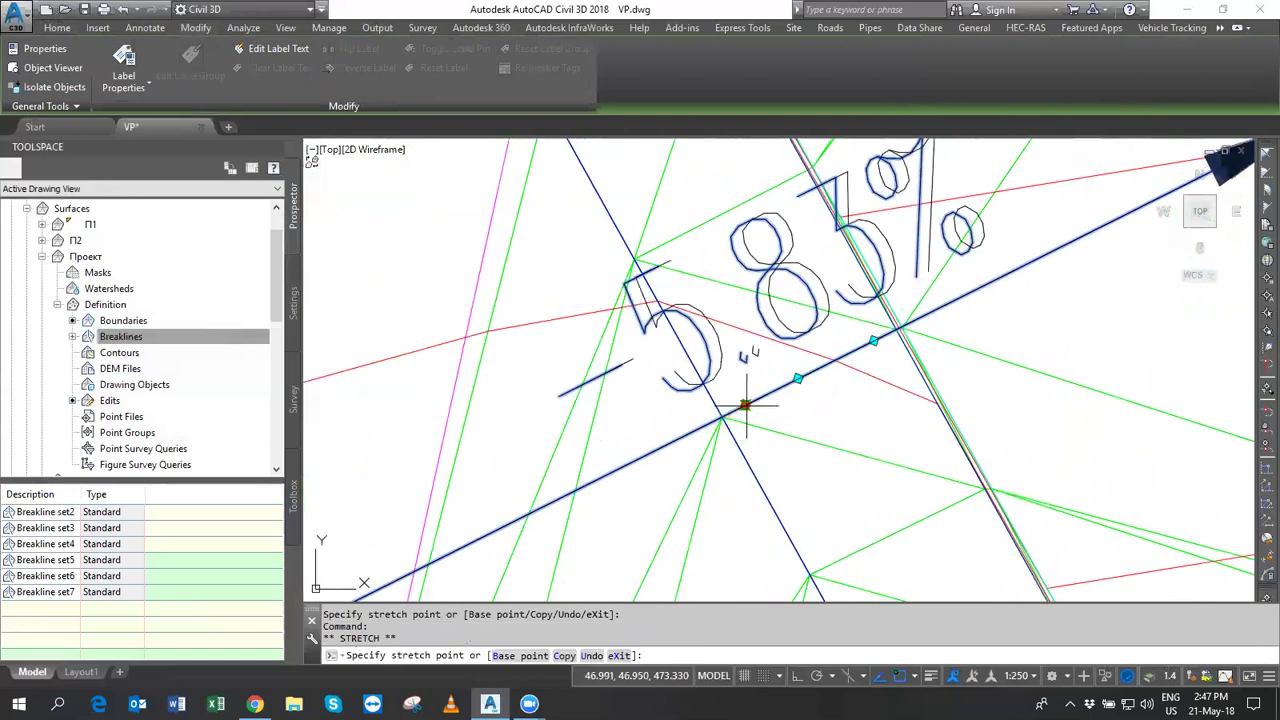
pyautogui.scroll(-5, 748, 403)
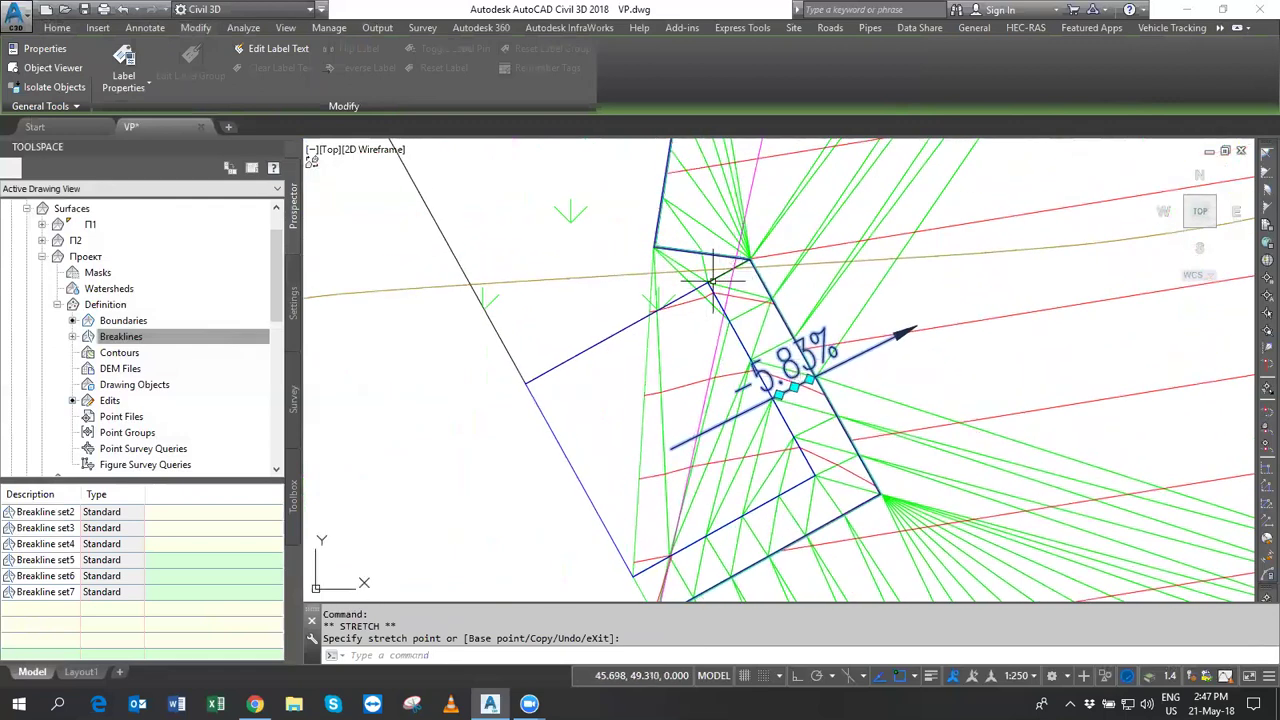
pyautogui.scroll(2, 721, 265)
pyautogui.scroll(2, 721, 265)
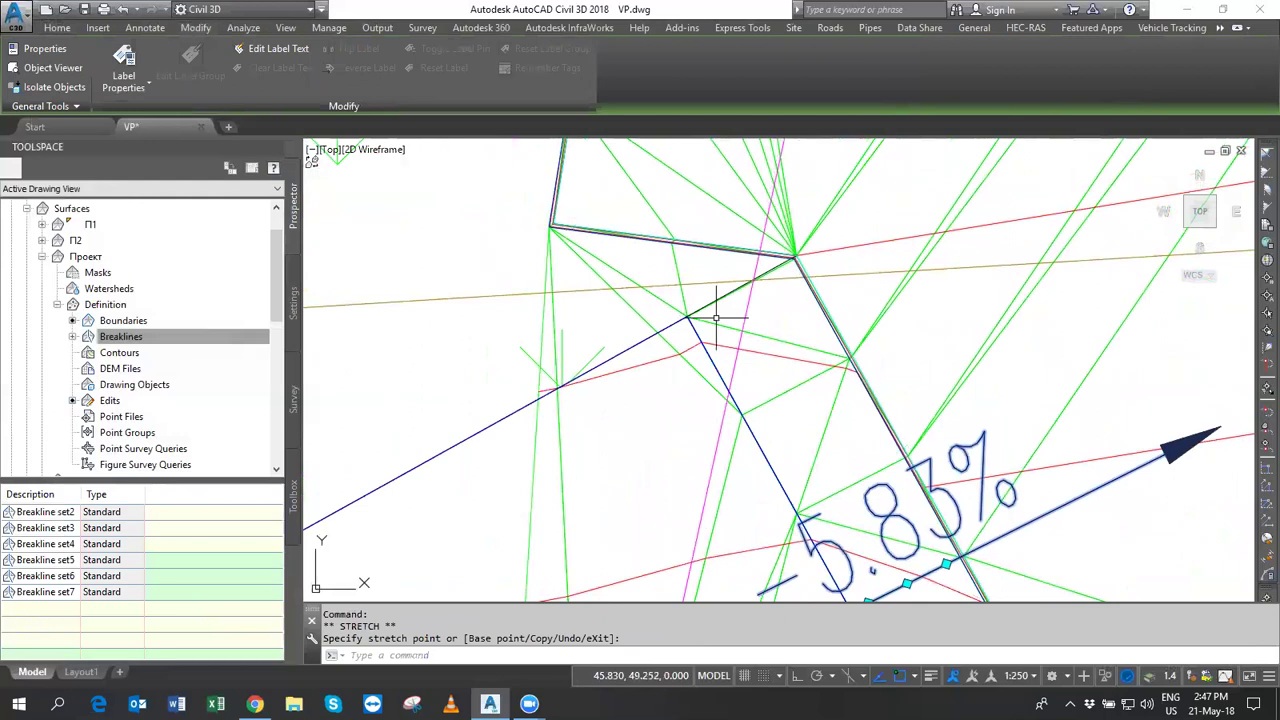
pyautogui.press('Escape')
pyautogui.press('Escape')
pyautogui.press('Escape')
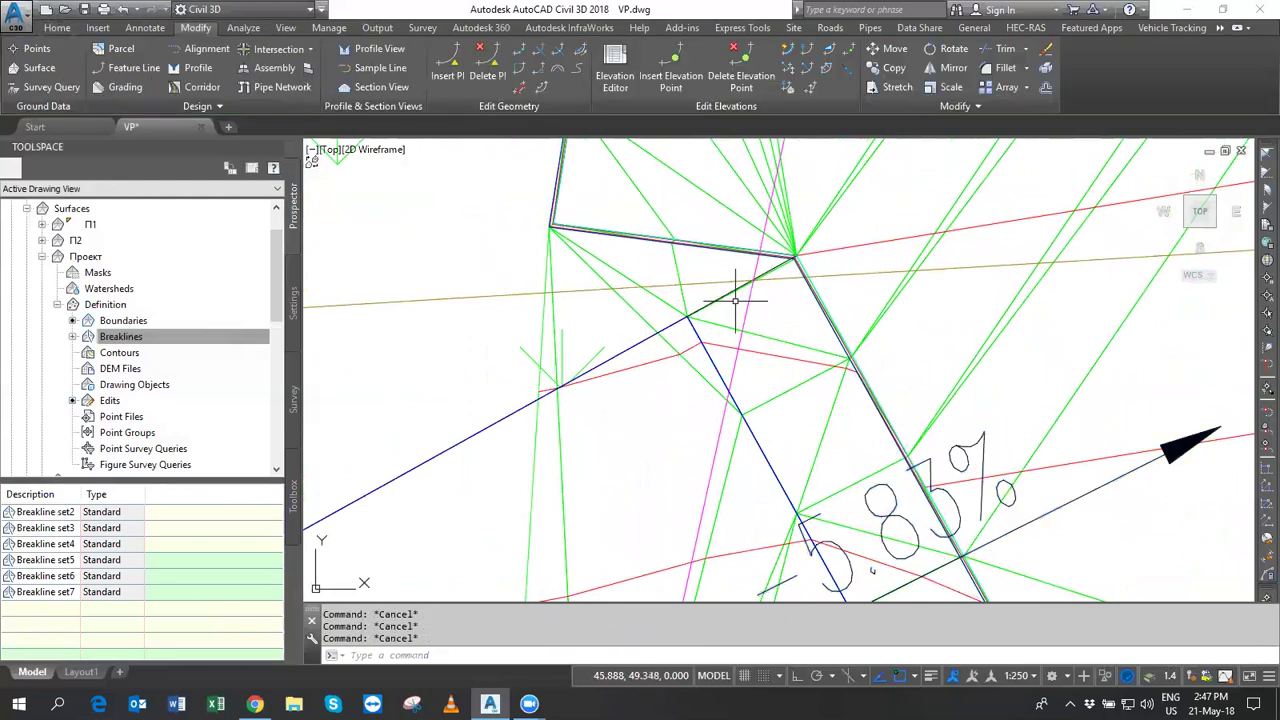
# Set the breakline vertex to 473.171 m at 2% grade from the 473.151 m reference point.
pyautogui.click(811, 69)
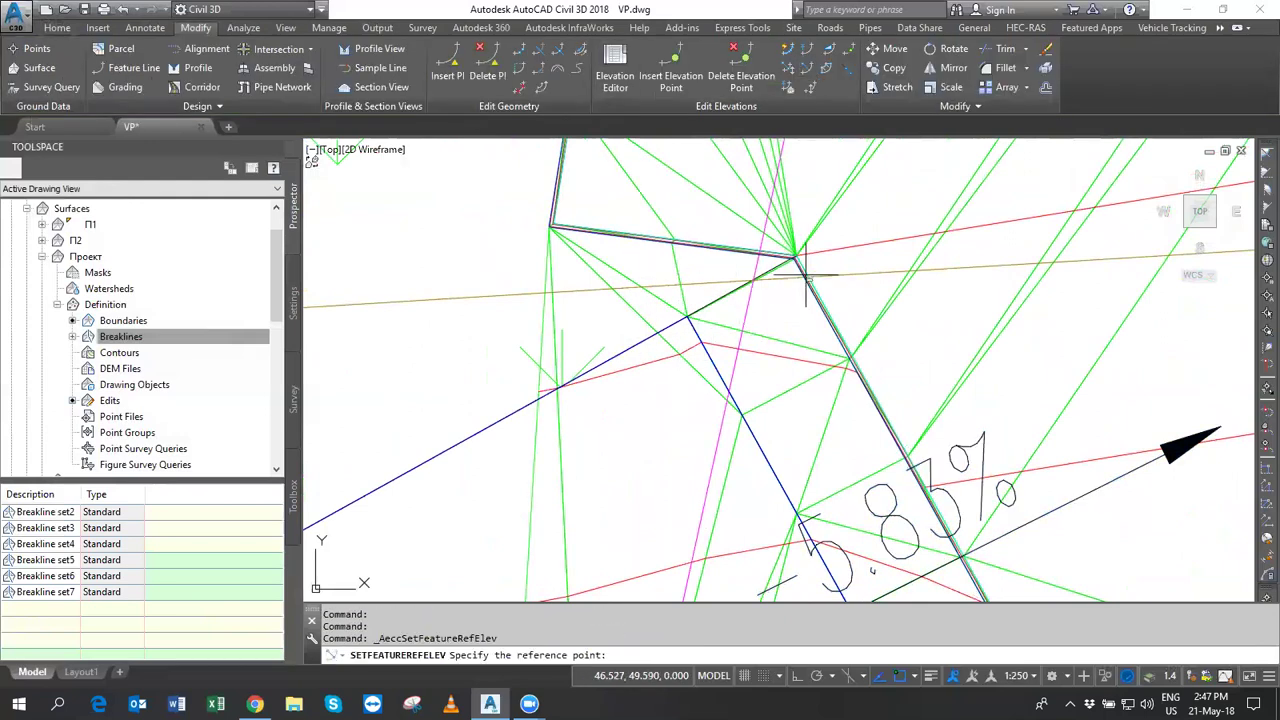
pyautogui.scroll(1, 789, 247)
pyautogui.scroll(1, 789, 245)
pyautogui.click(790, 247)
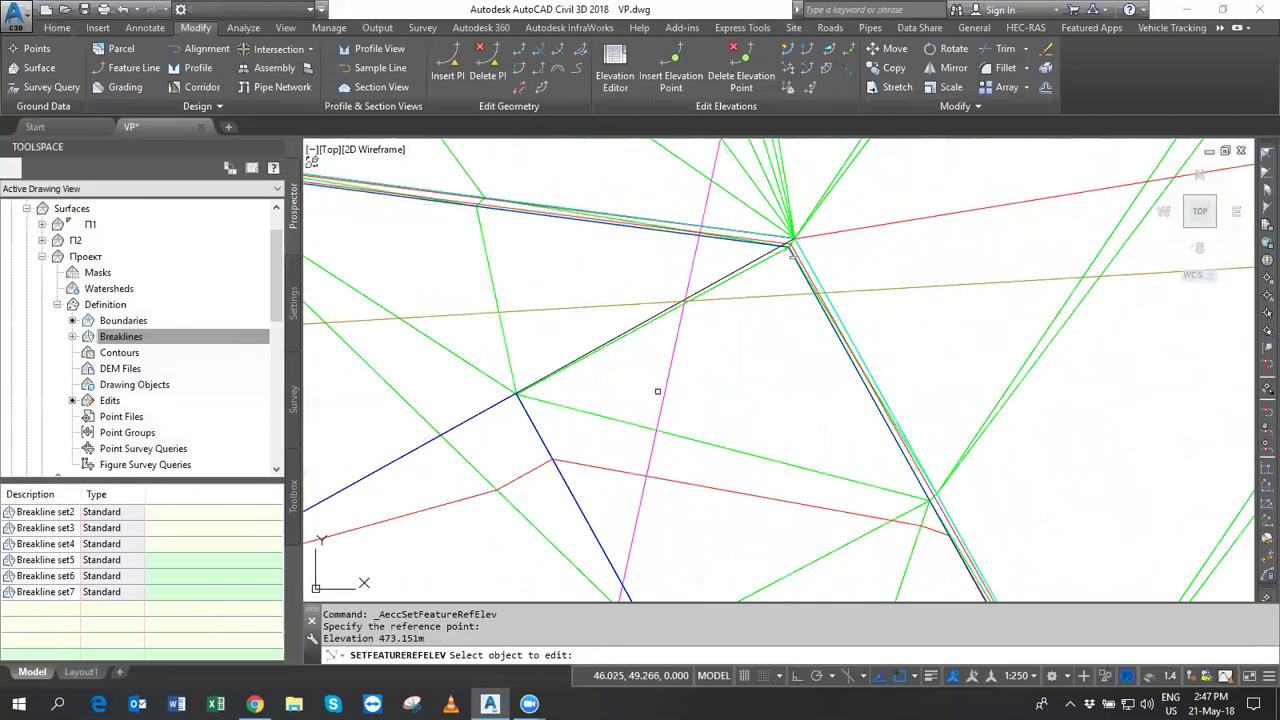
pyautogui.click(530, 406)
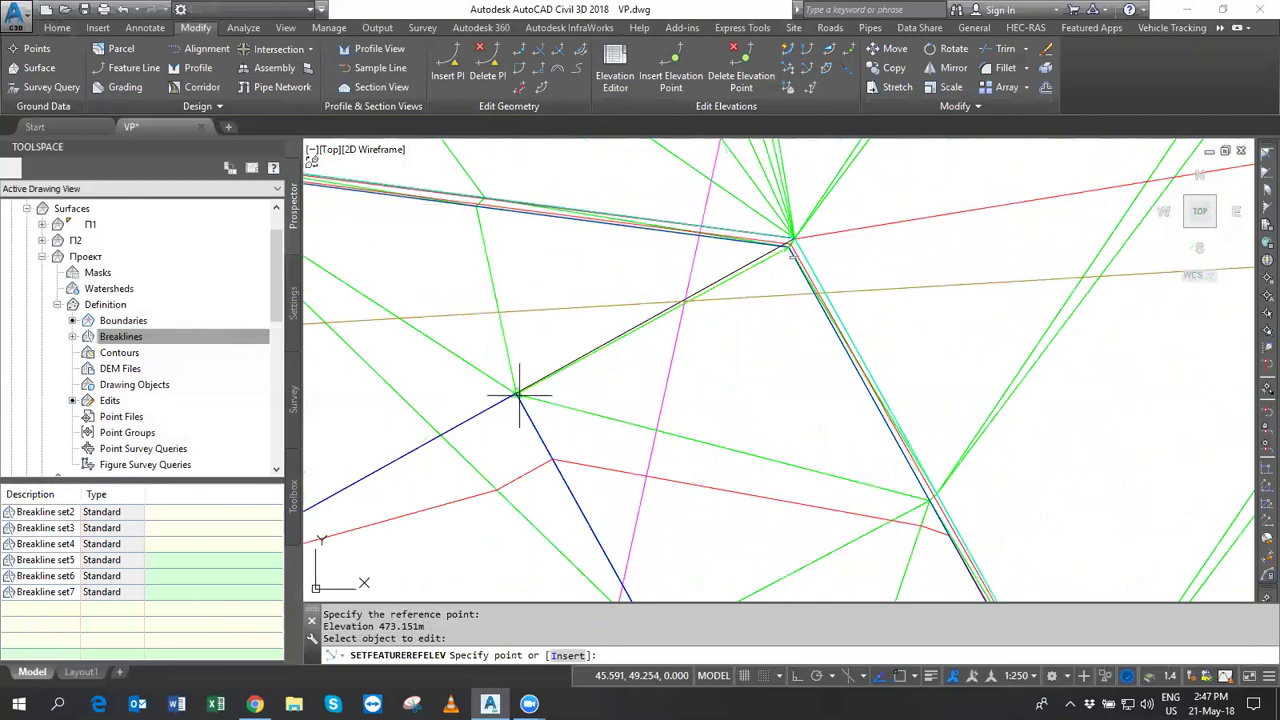
pyautogui.click(519, 400)
pyautogui.write('2')
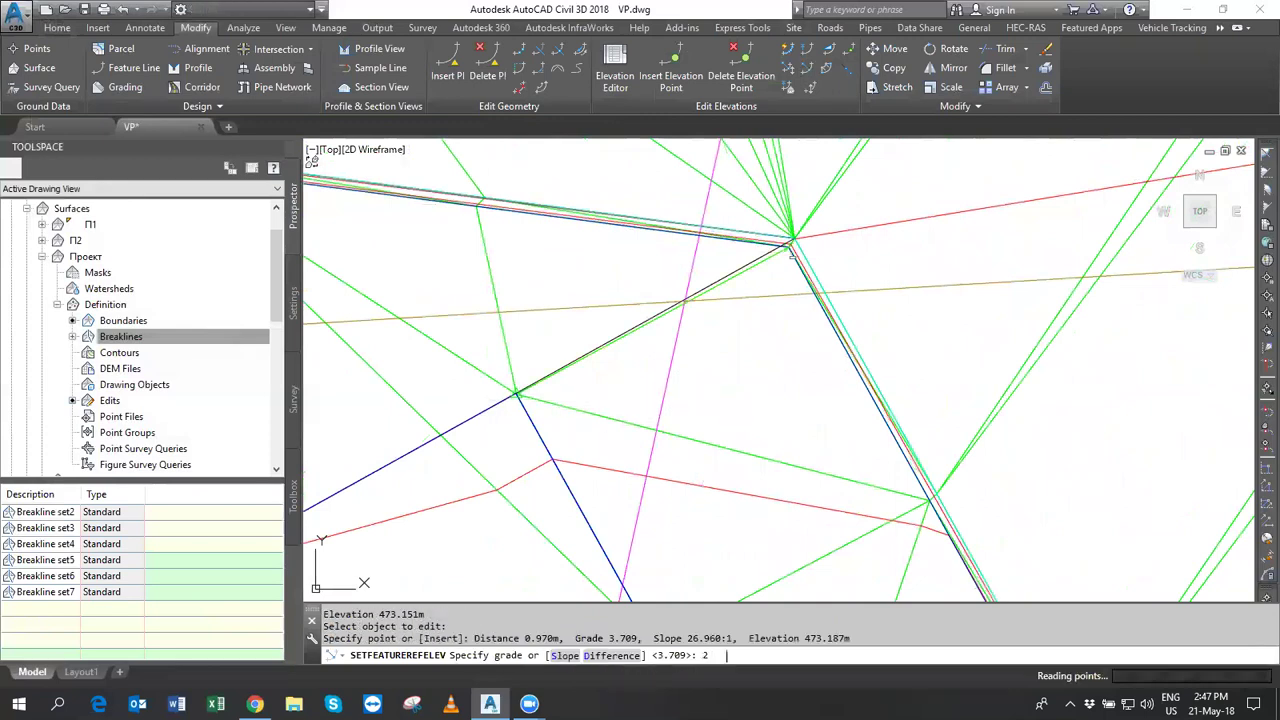
pyautogui.press('Return')
pyautogui.scroll(-4, 700, 388)
pyautogui.scroll(5, 773, 458)
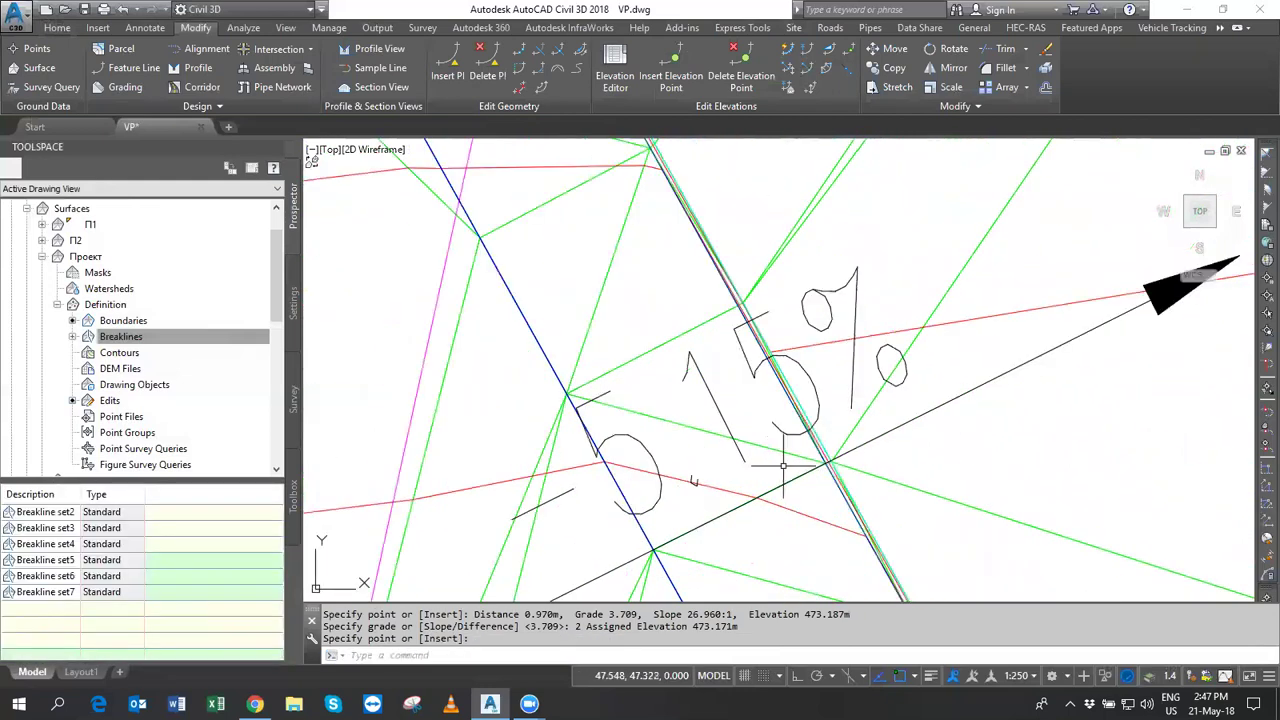
pyautogui.press('Escape')
pyautogui.click(693, 482)
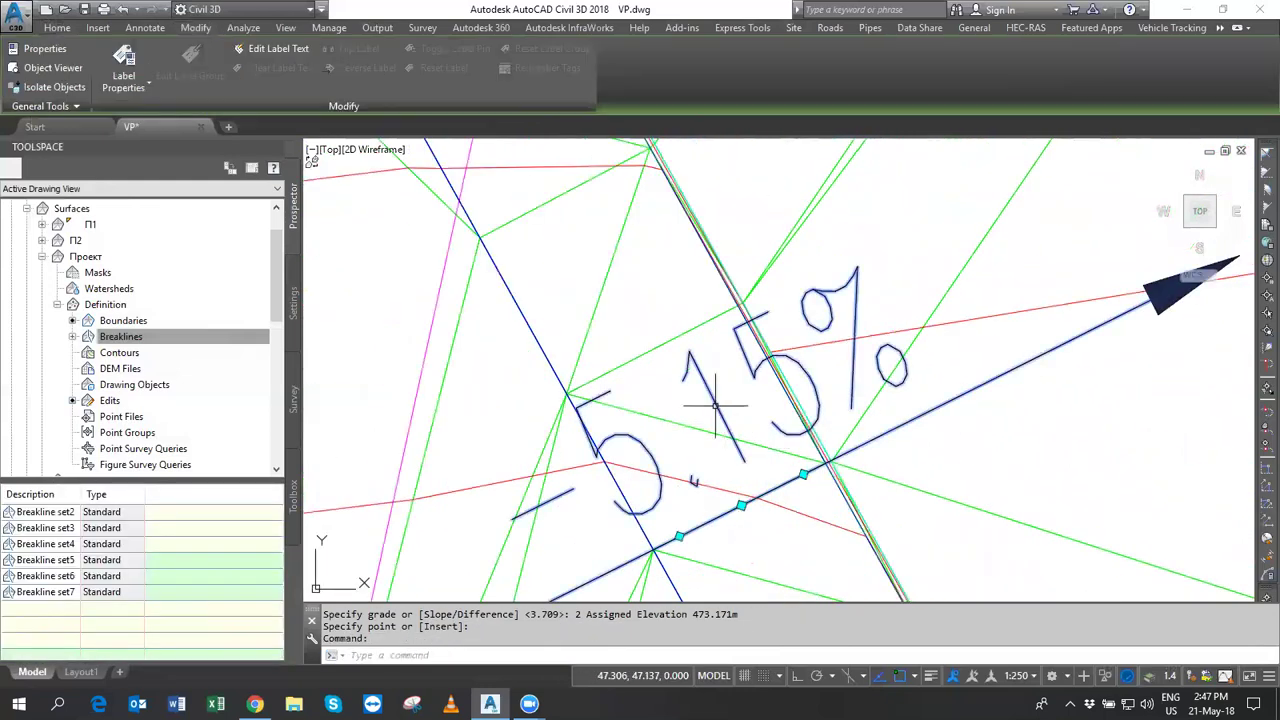
pyautogui.scroll(-2, 762, 385)
pyautogui.moveTo(827, 518); pyautogui.dragTo(872, 408, button='middle')
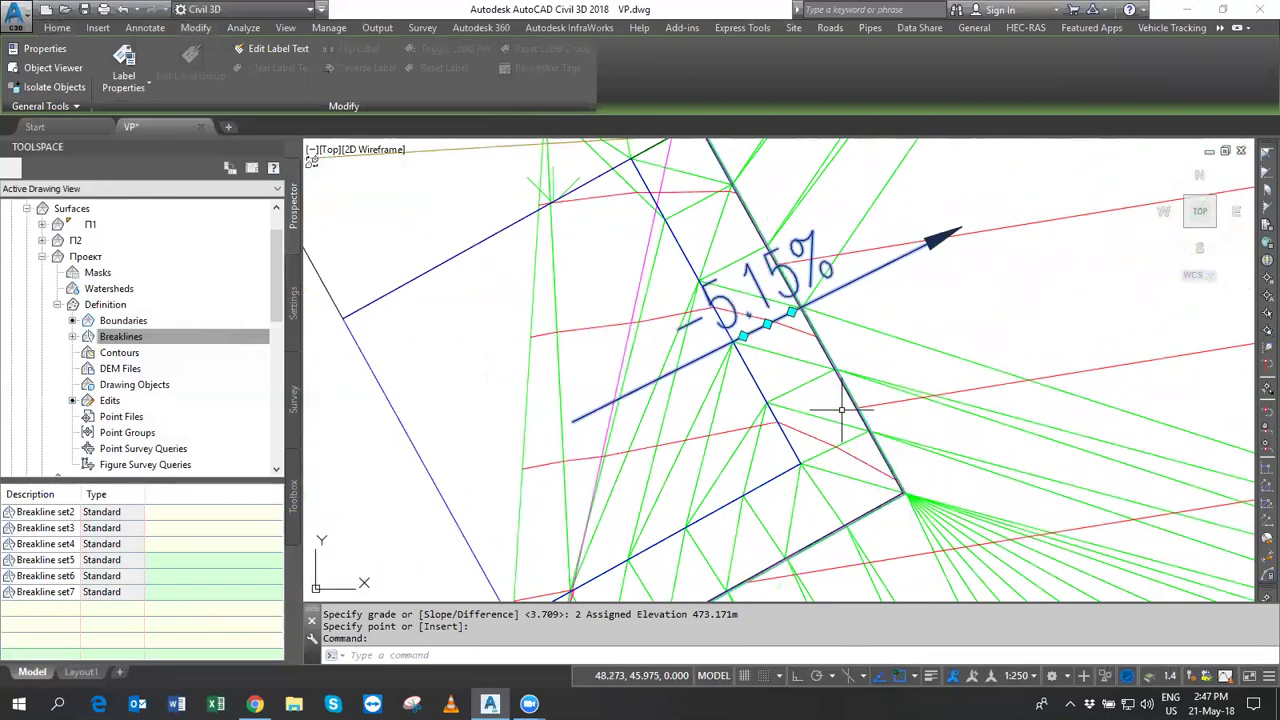
# Delete the -5.15% slope label at the pad corner, abandoning an attempted move first.
pyautogui.click(768, 325)
pyautogui.moveTo(712, 229); pyautogui.dragTo(772, 361, button='middle')
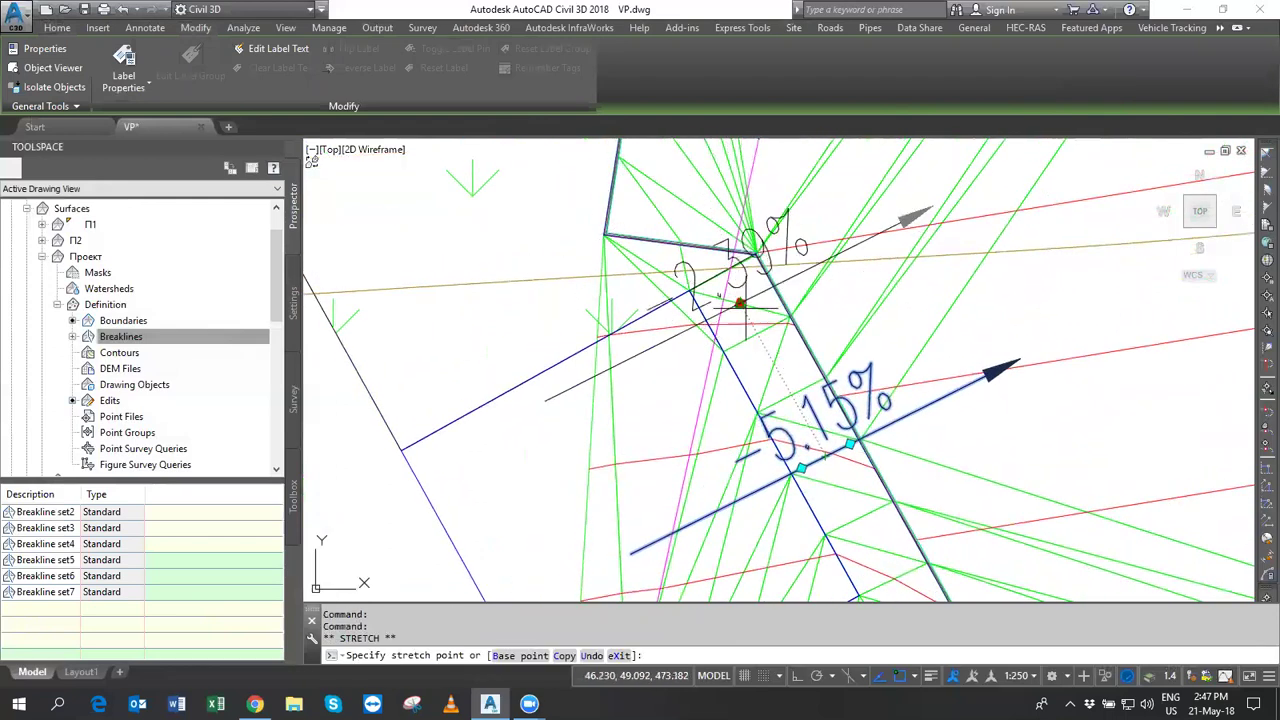
pyautogui.moveTo(826, 473); pyautogui.dragTo(706, 283, button='middle')
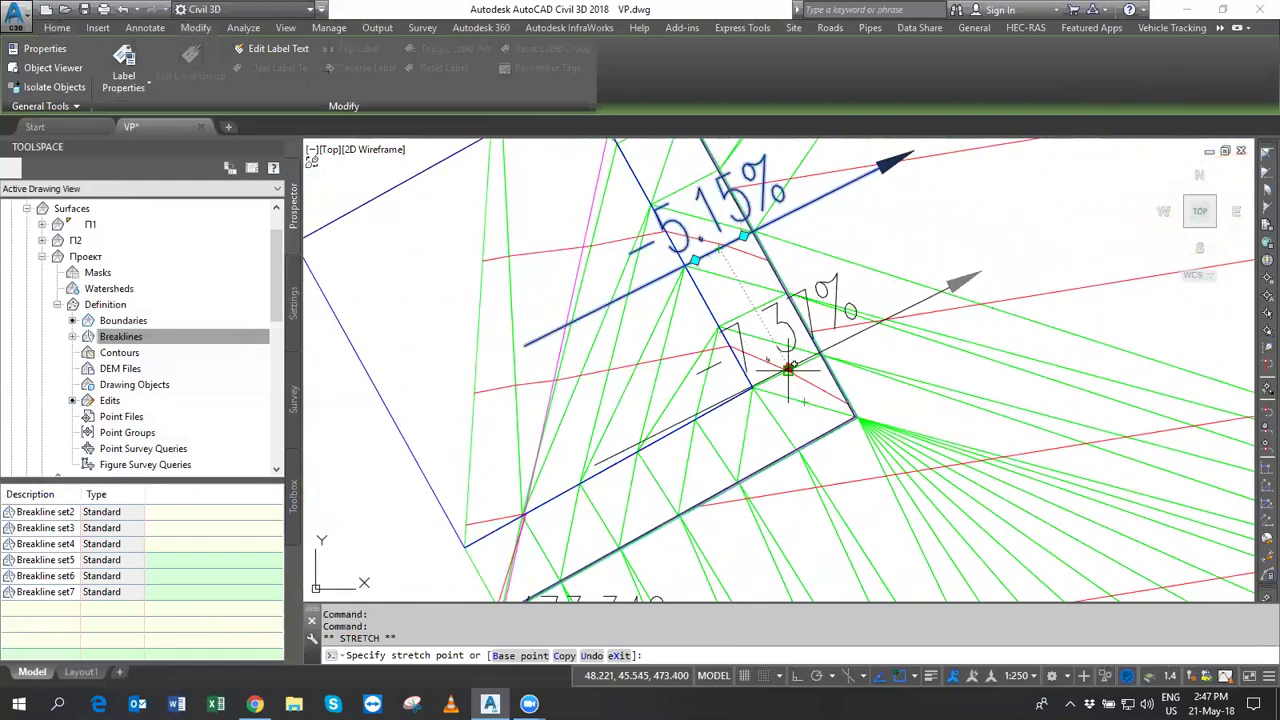
pyautogui.press('Escape')
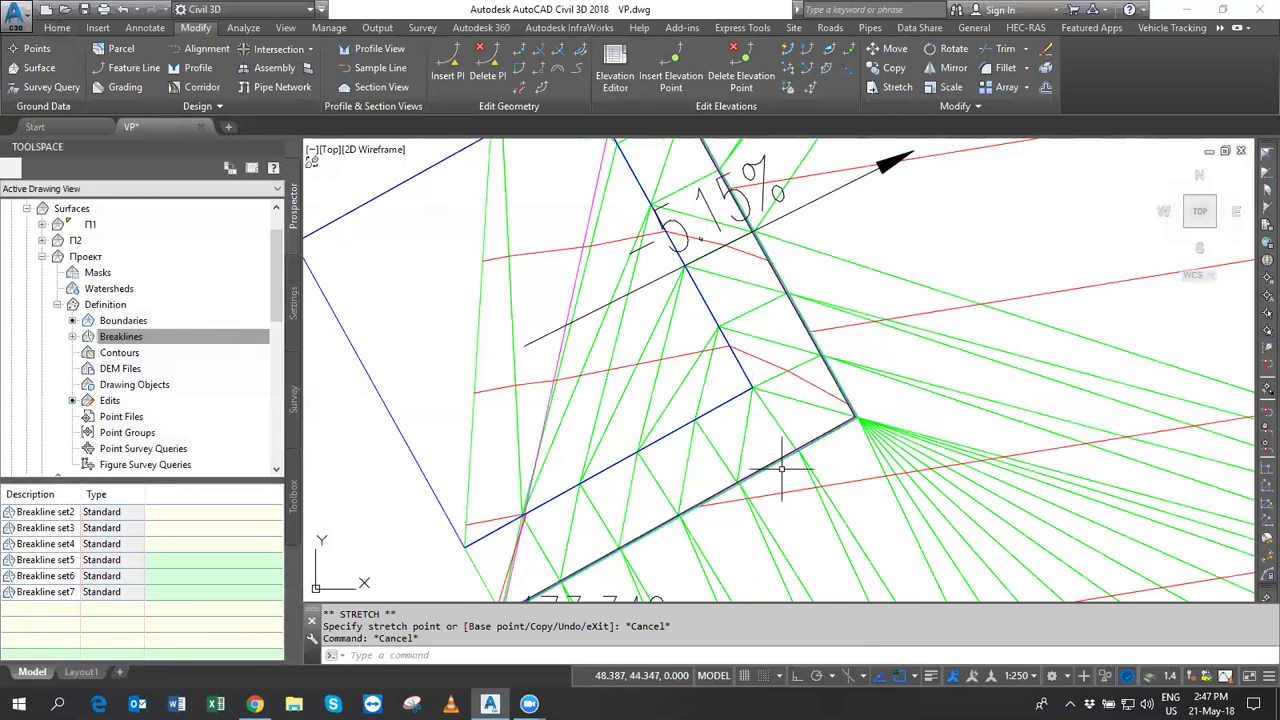
pyautogui.scroll(-2, 748, 432)
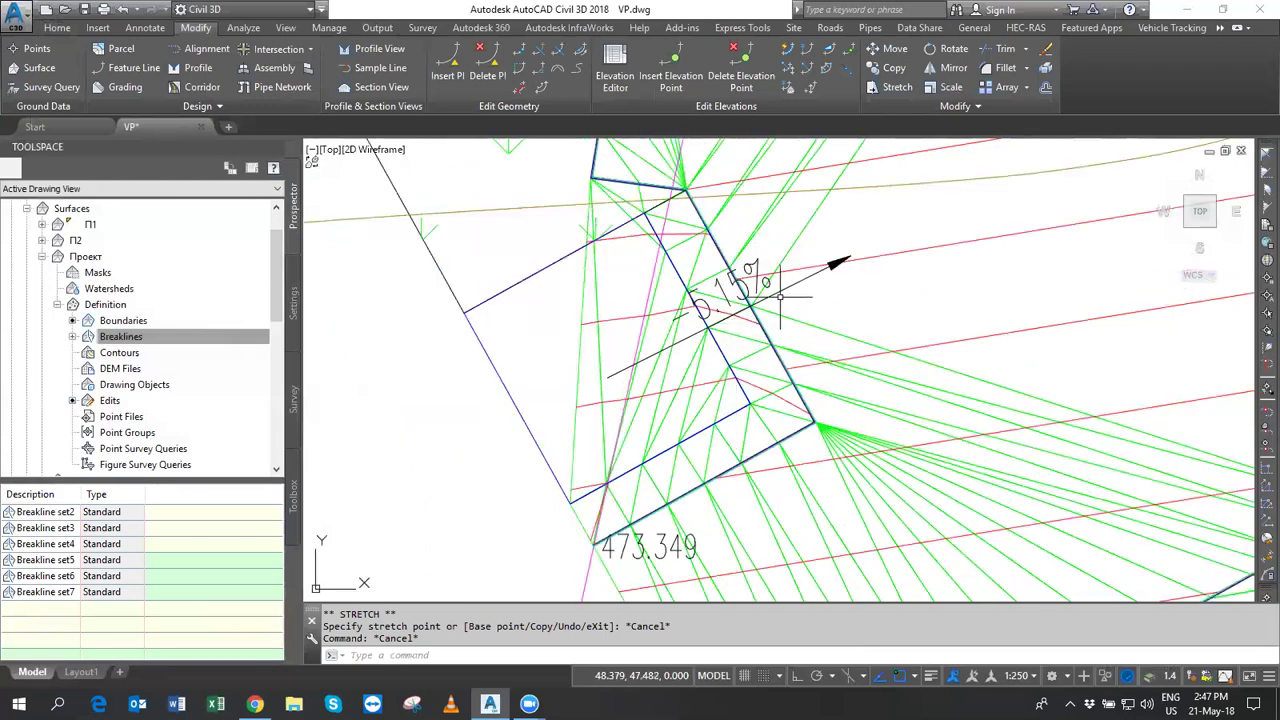
pyautogui.click(702, 309)
pyautogui.press('Delete')
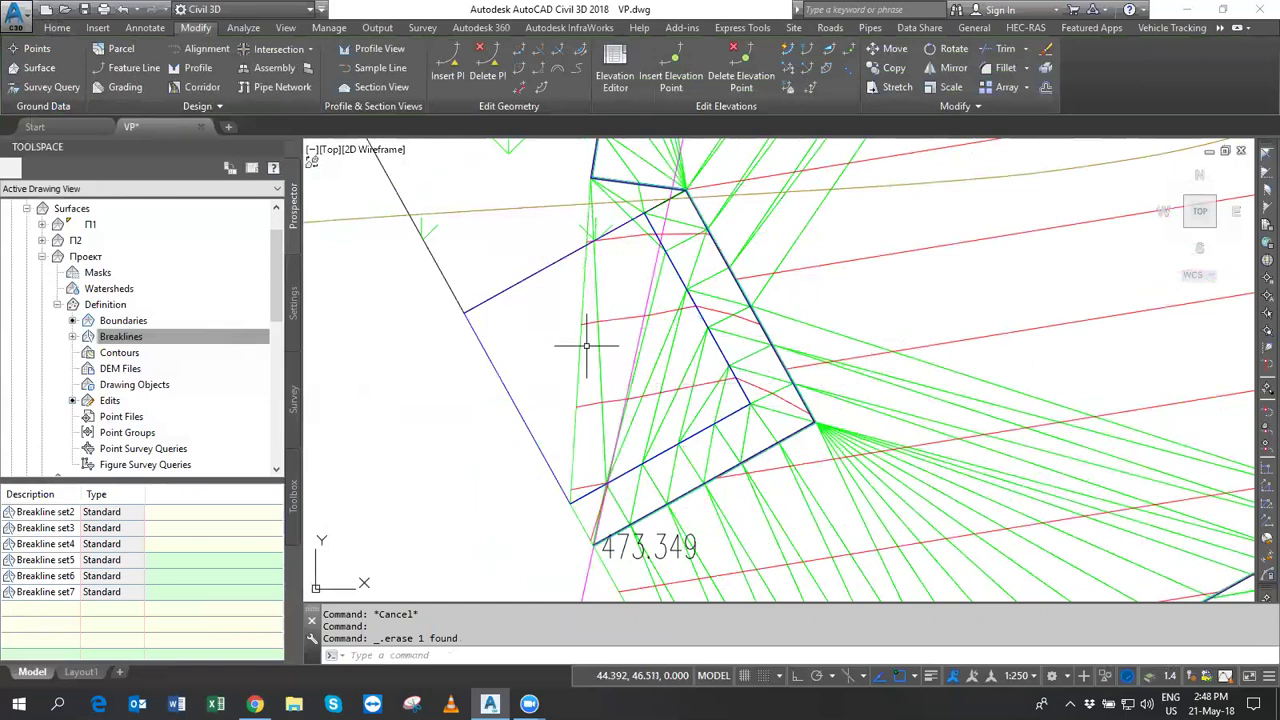
# Zoom and pan out to view the whole breakline surface around the building pad.
pyautogui.scroll(-2, 587, 346)
pyautogui.scroll(-2, 650, 370)
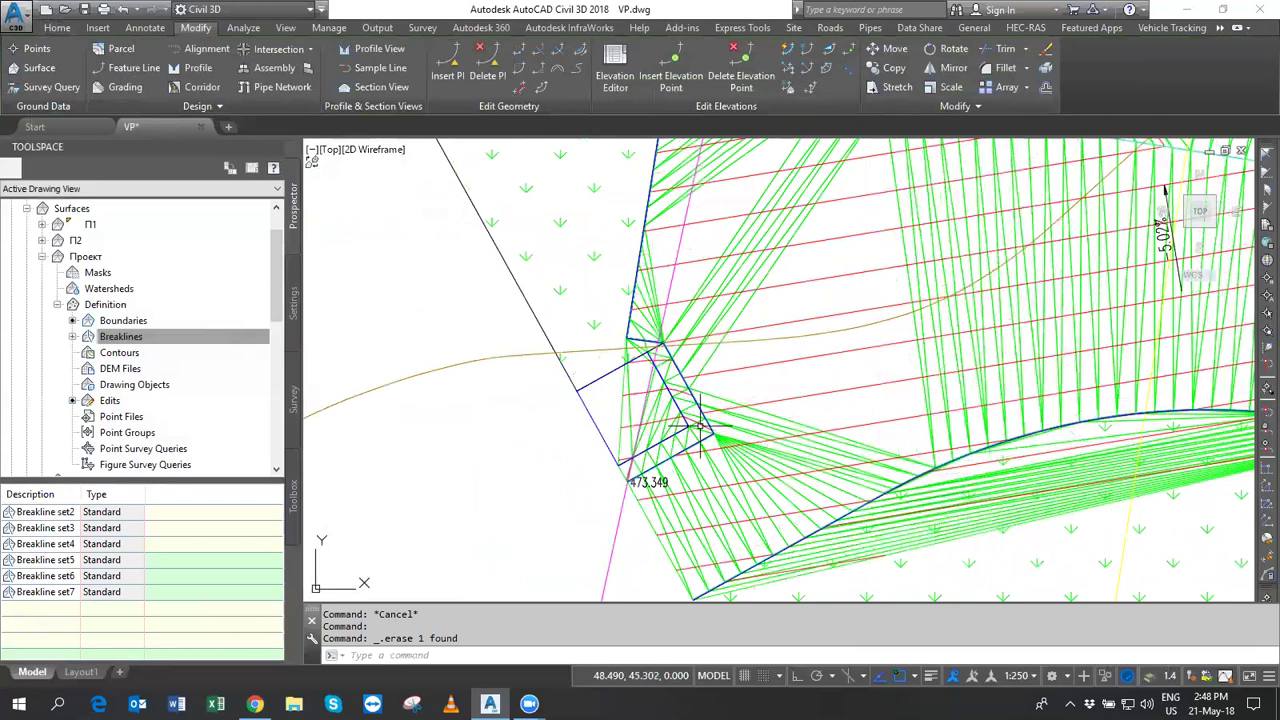
pyautogui.scroll(3, 702, 425)
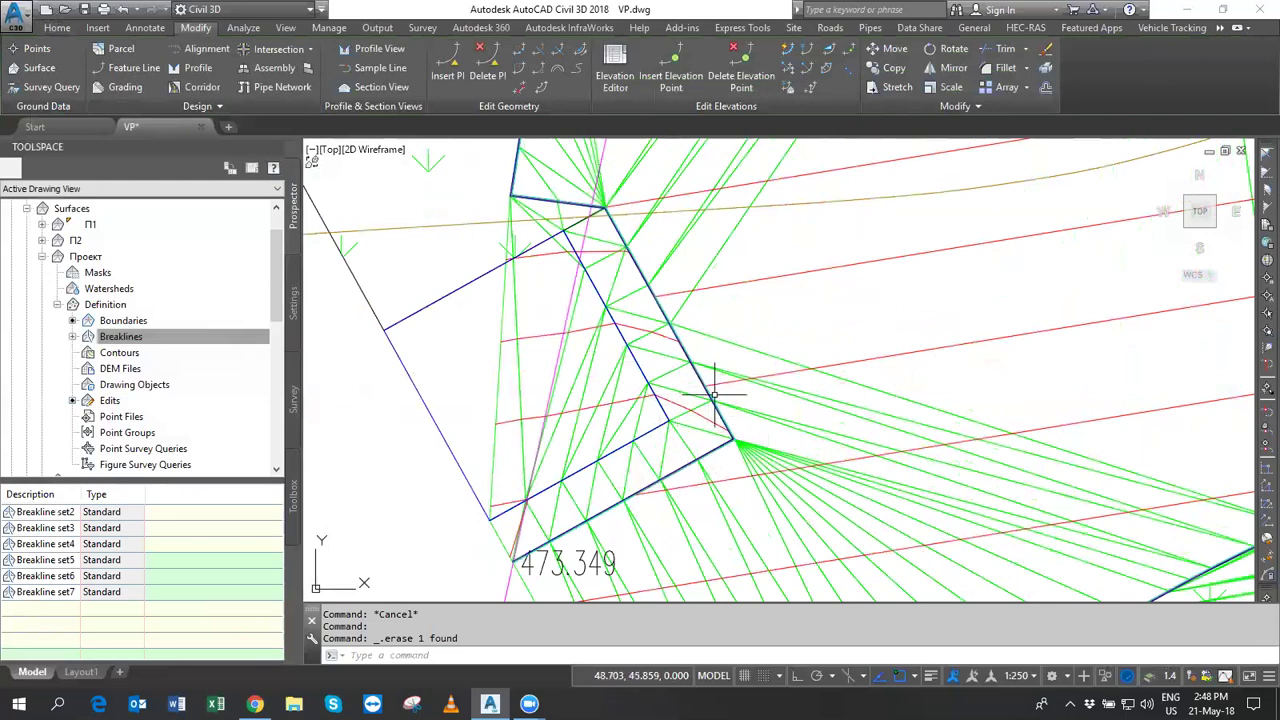
pyautogui.scroll(-3, 714, 394)
pyautogui.moveTo(800, 400)
pyautogui.mouseDown(button='middle')
pyautogui.moveTo(780, 460)
pyautogui.moveTo(617, 484)
pyautogui.mouseUp(button='middle')
pyautogui.scroll(-3, 787, 332)
pyautogui.moveTo(875, 403)
pyautogui.mouseDown(button='middle')
pyautogui.moveTo(789, 334)
pyautogui.moveTo(808, 514)
pyautogui.mouseUp(button='middle')
pyautogui.scroll(-3, 823, 372)
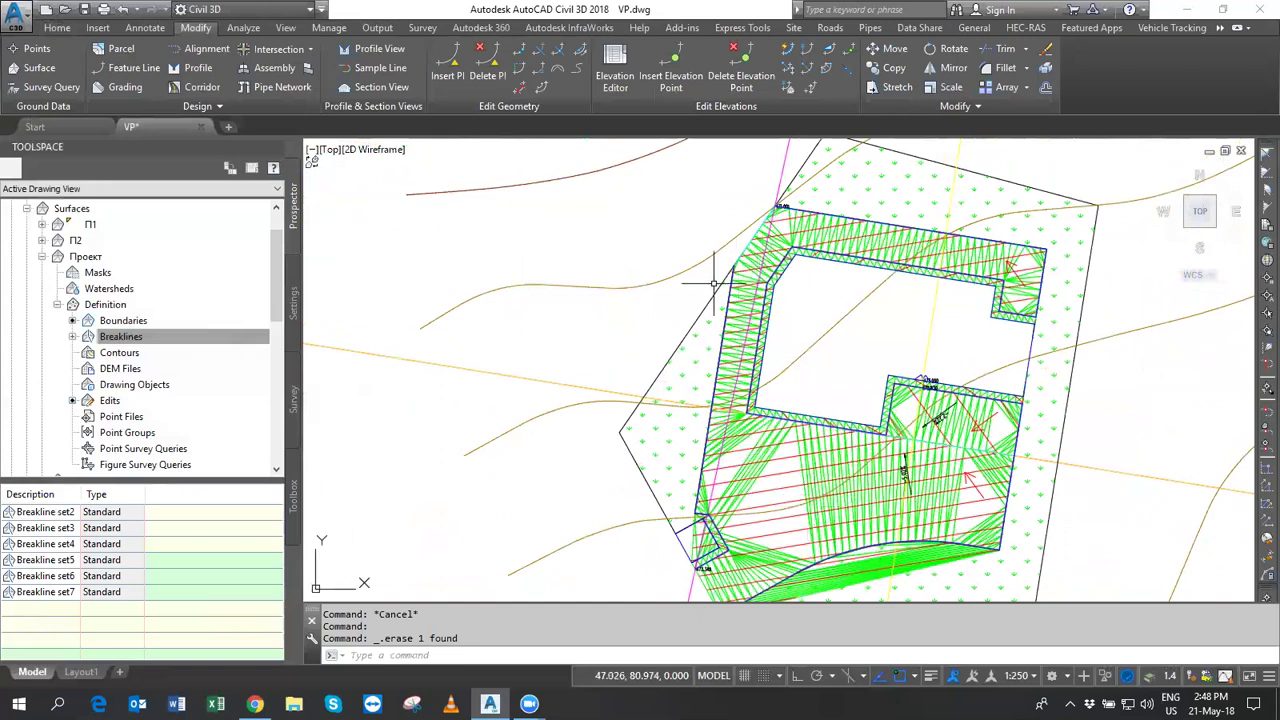
pyautogui.moveTo(670, 522); pyautogui.dragTo(657, 471, button='middle')
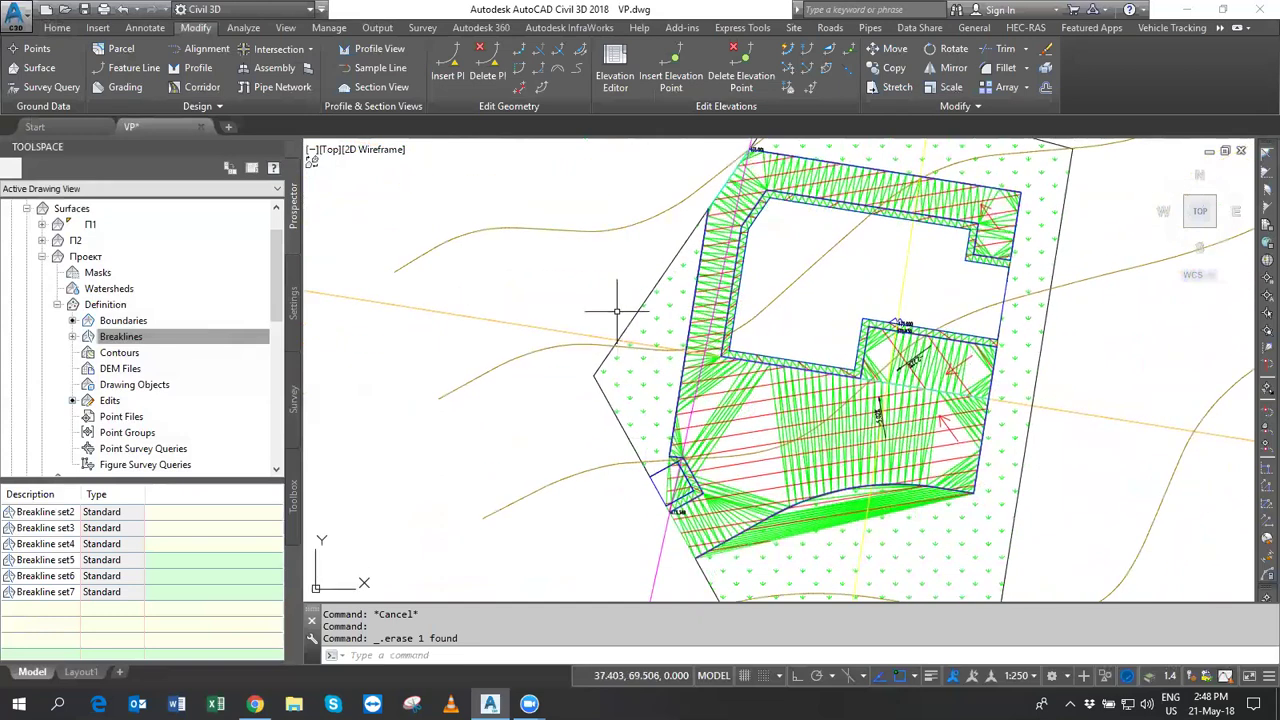
# Draw the first polyline from a pad corner out through a vertex to the pad's lower corner.
pyautogui.write('pl')
pyautogui.press('Return')
pyautogui.scroll(5, 700, 214)
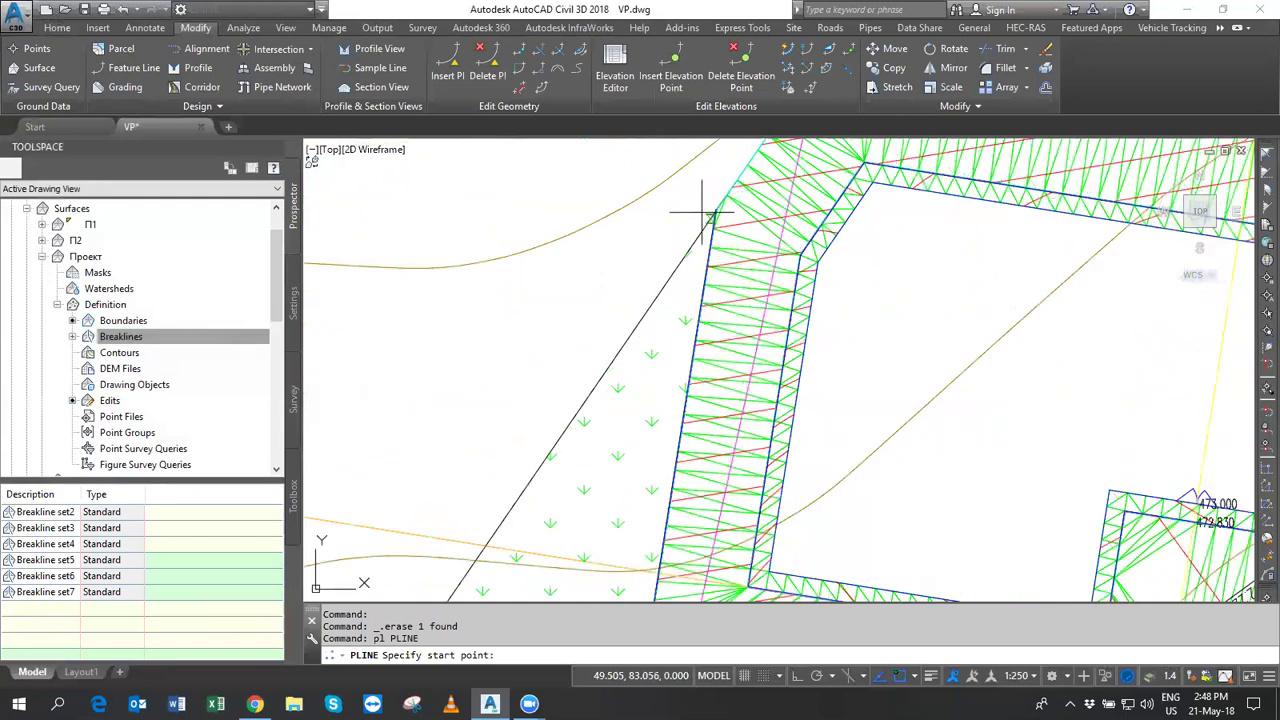
pyautogui.click(710, 215)
pyautogui.scroll(-5, 684, 278)
pyautogui.scroll(3, 560, 360)
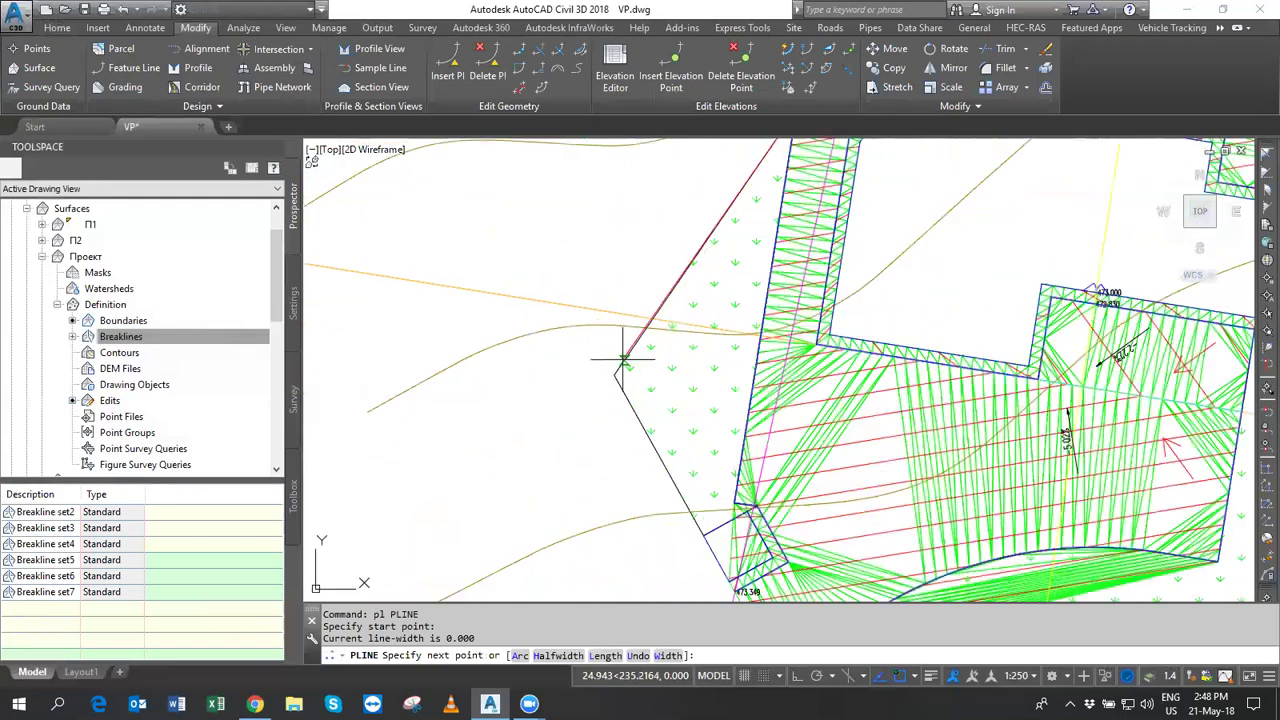
pyautogui.scroll(1, 608, 380)
pyautogui.click(610, 383)
pyautogui.moveTo(717, 516); pyautogui.dragTo(651, 294, button='middle')
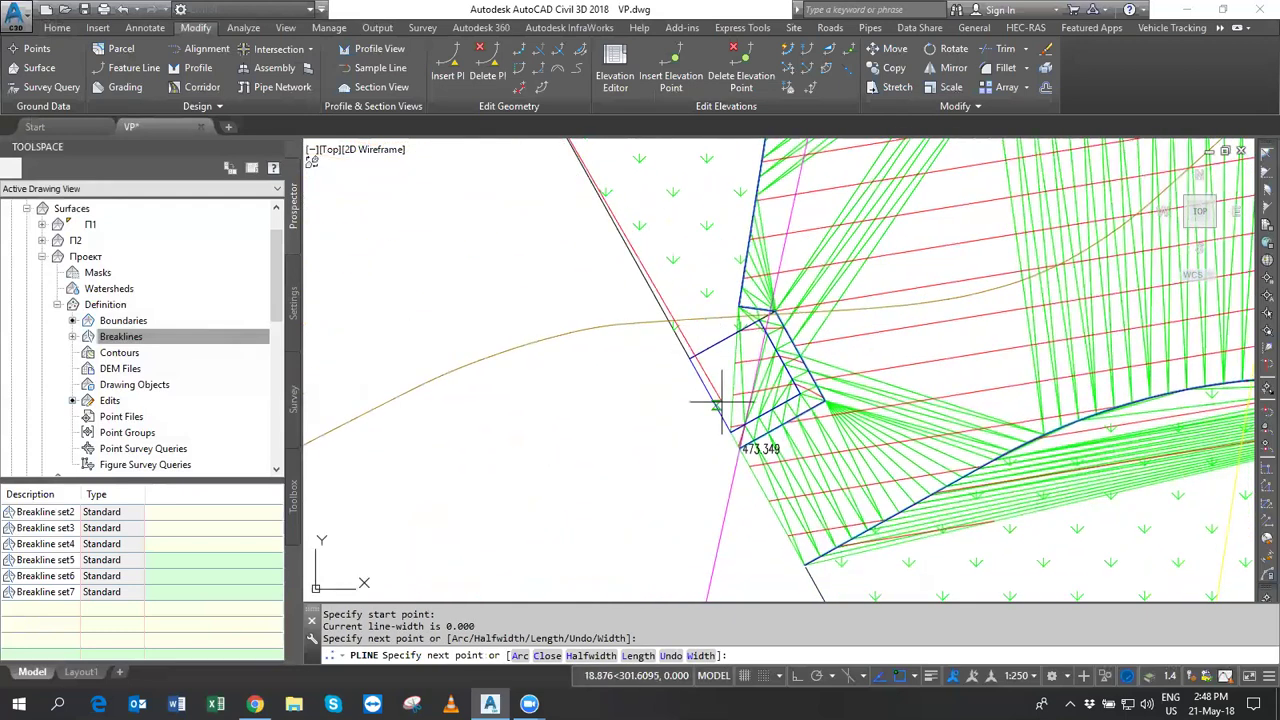
pyautogui.click(673, 324)
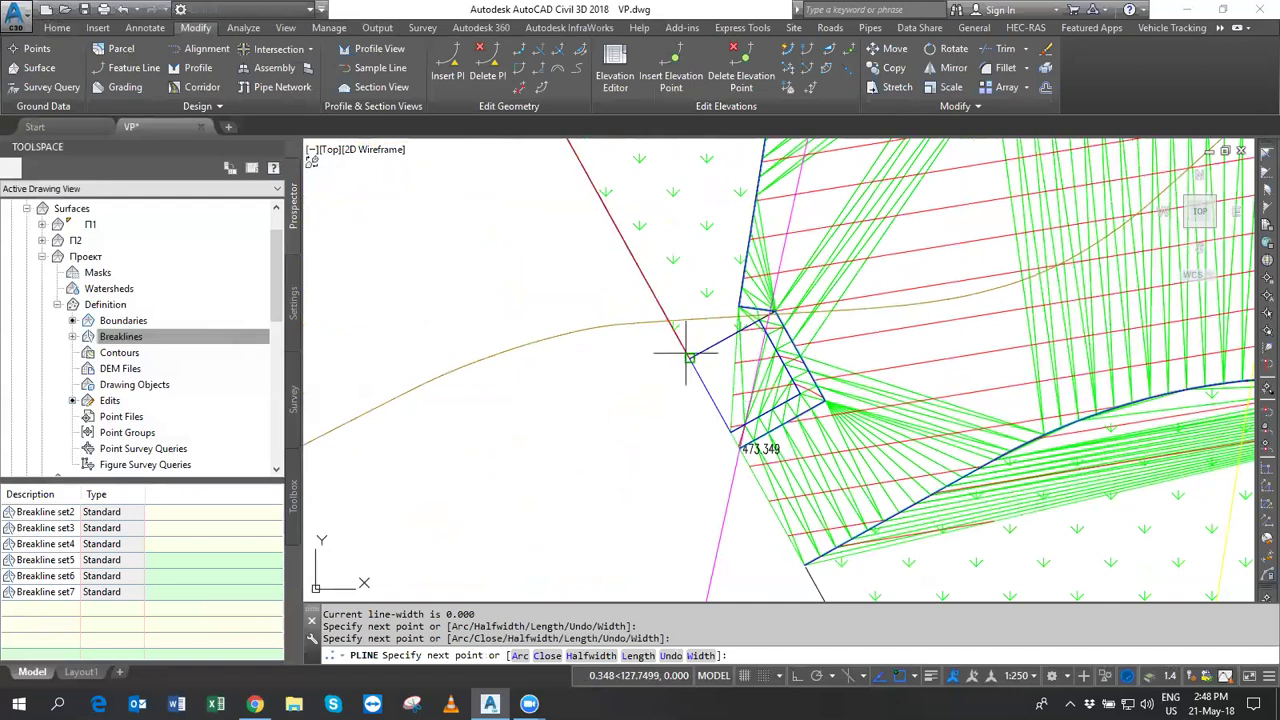
pyautogui.press('Return')
# Draw a second polyline tracing the outer boundary vertices from below the pad to its upper corner.
pyautogui.scroll(-4, 688, 338)
pyautogui.scroll(4, 722, 425)
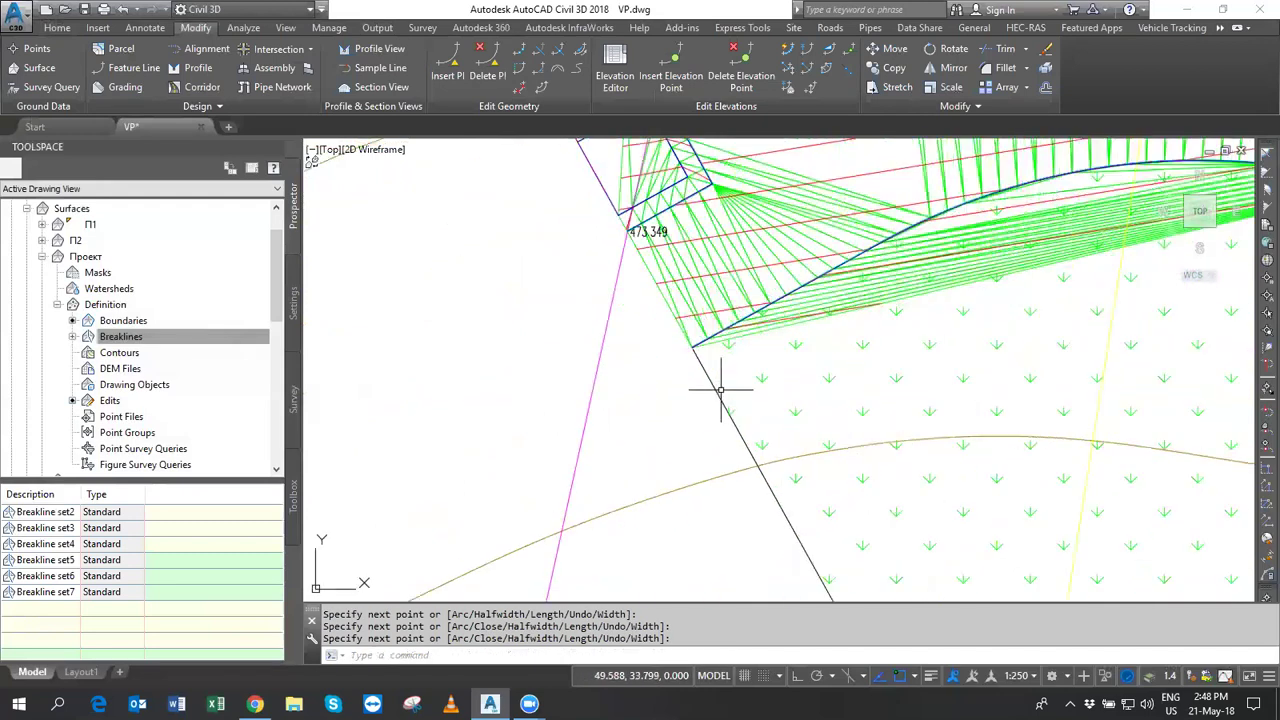
pyautogui.press('Return')
pyautogui.click(697, 360)
pyautogui.scroll(-4, 697, 360)
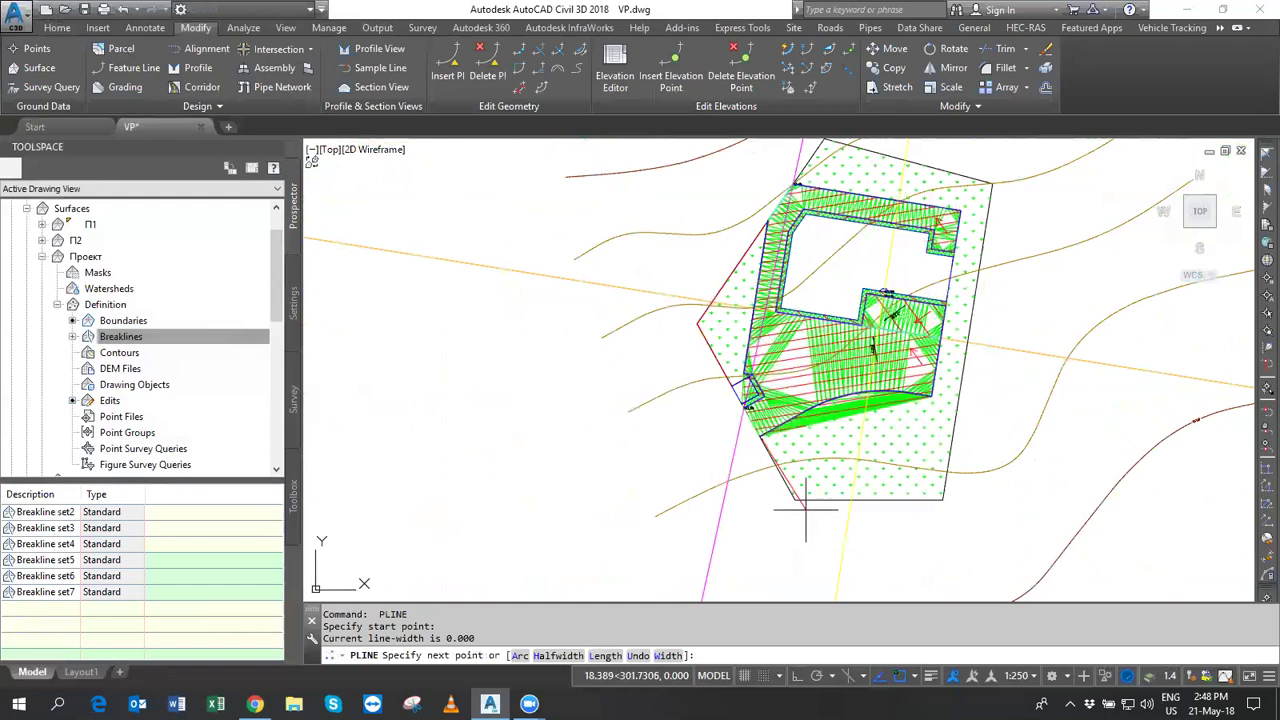
pyautogui.scroll(3, 786, 500)
pyautogui.click(784, 491)
pyautogui.scroll(-2, 784, 500)
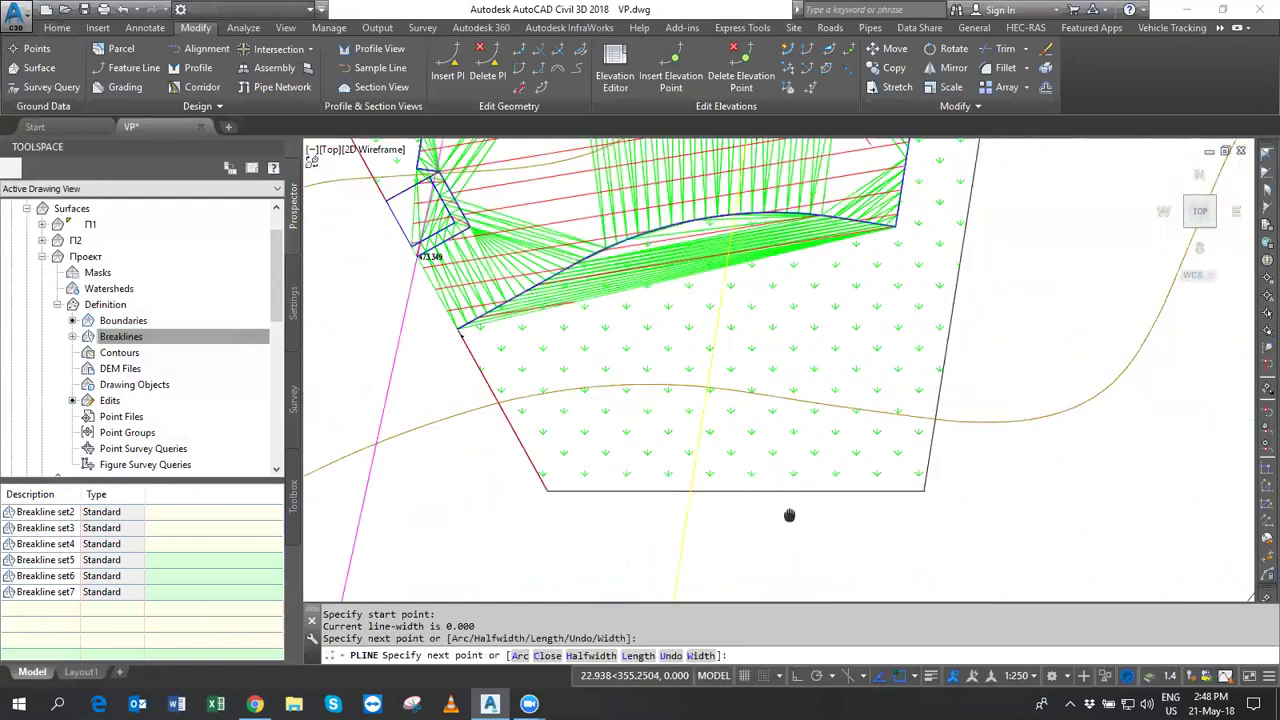
pyautogui.scroll(2, 826, 486)
pyautogui.click(835, 487)
pyautogui.scroll(-3, 814, 380)
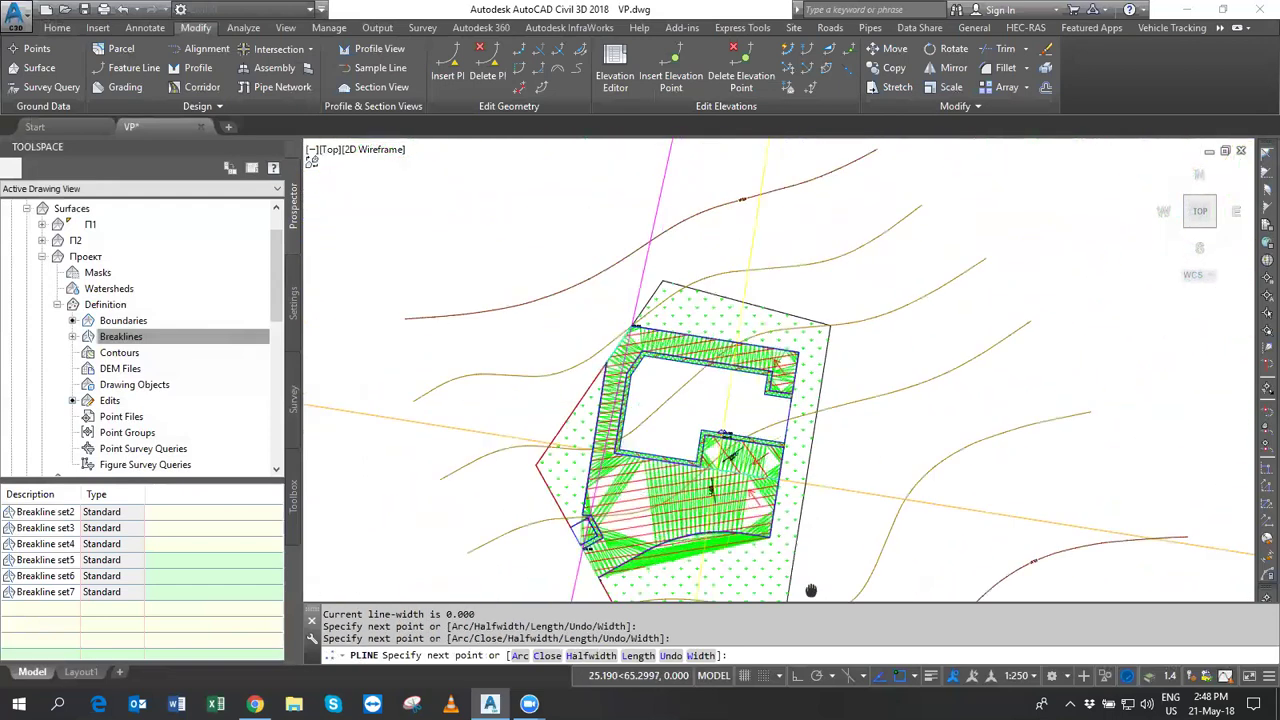
pyautogui.scroll(2, 808, 400)
pyautogui.scroll(4, 808, 393)
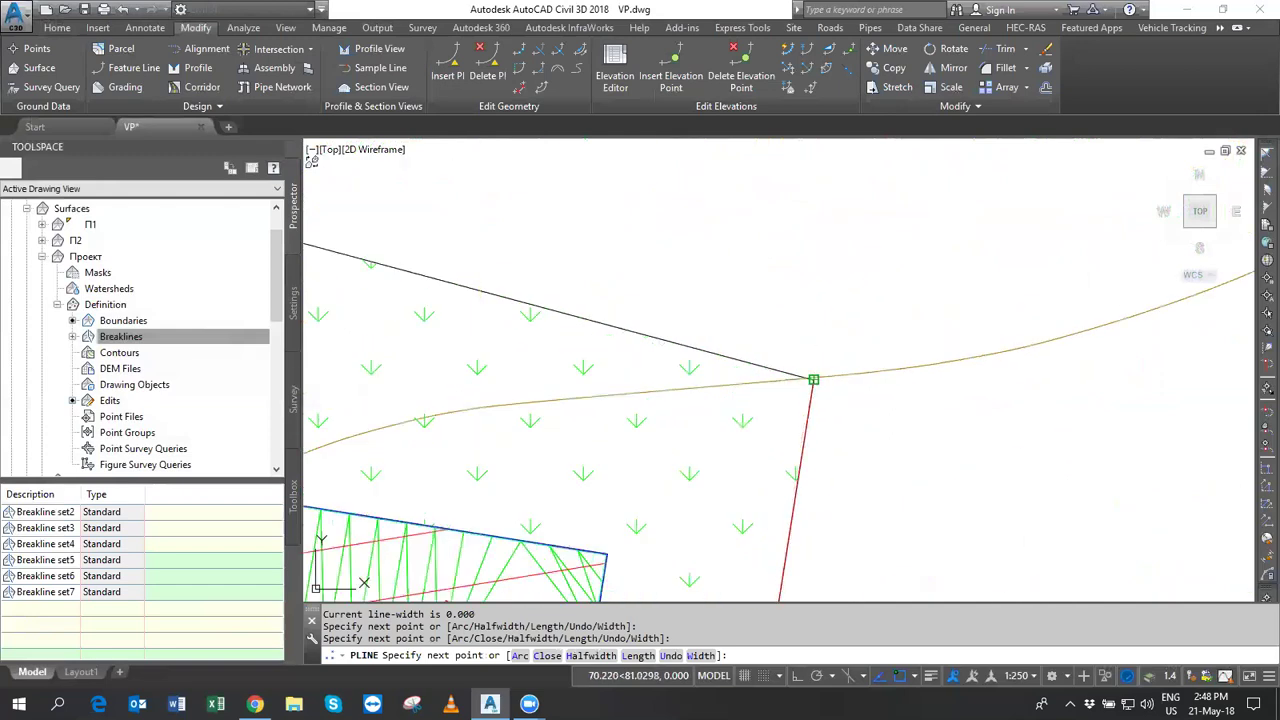
pyautogui.click(774, 395)
pyautogui.scroll(-3, 774, 395)
pyautogui.moveTo(925, 468); pyautogui.dragTo(677, 423, button='middle')
pyautogui.scroll(3, 663, 380)
pyautogui.click(665, 380)
pyautogui.scroll(-2, 665, 467)
pyautogui.scroll(3, 670, 450)
pyautogui.scroll(5, 686, 400)
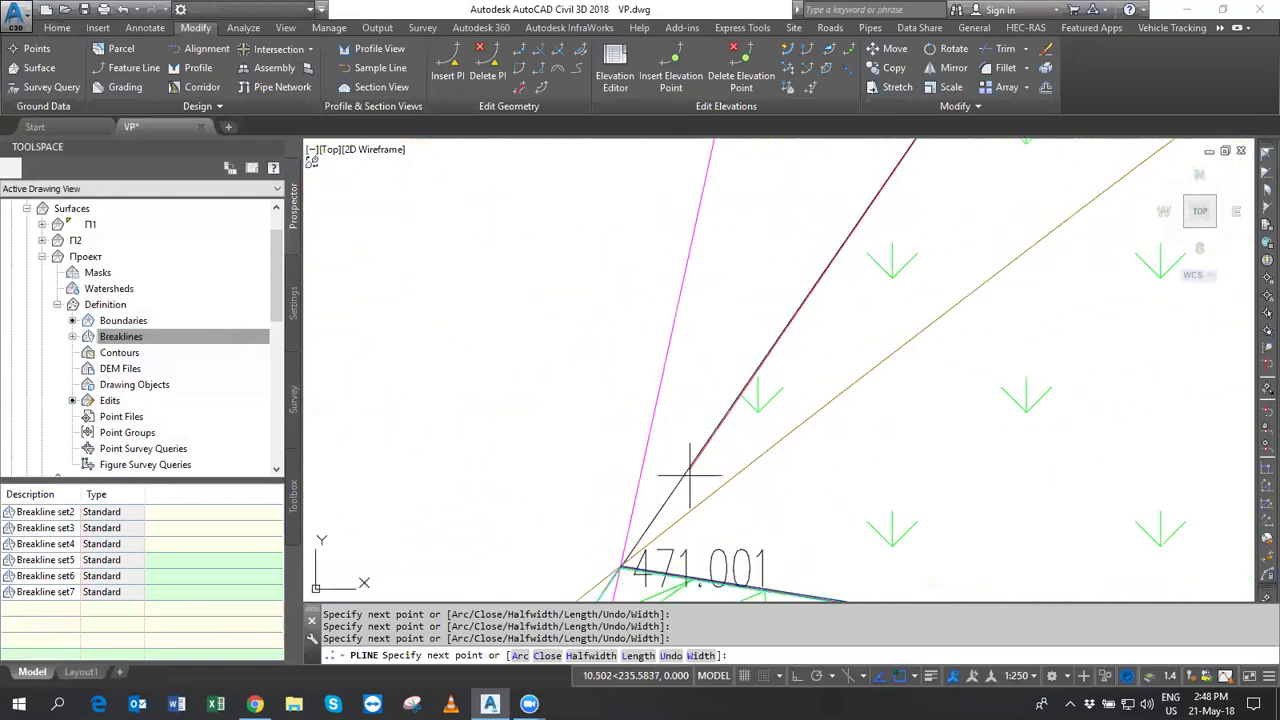
pyautogui.press('Return')
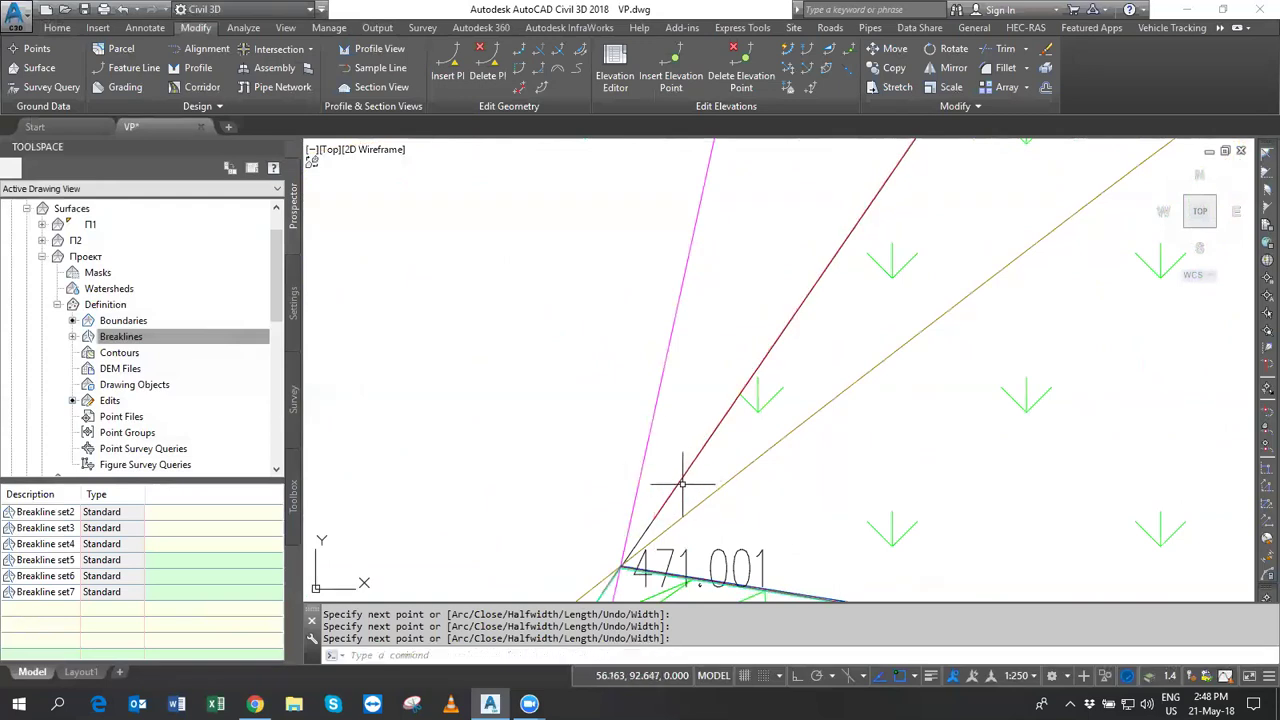
# Window-select the two new boundary polylines.
pyautogui.scroll(-4, 705, 535)
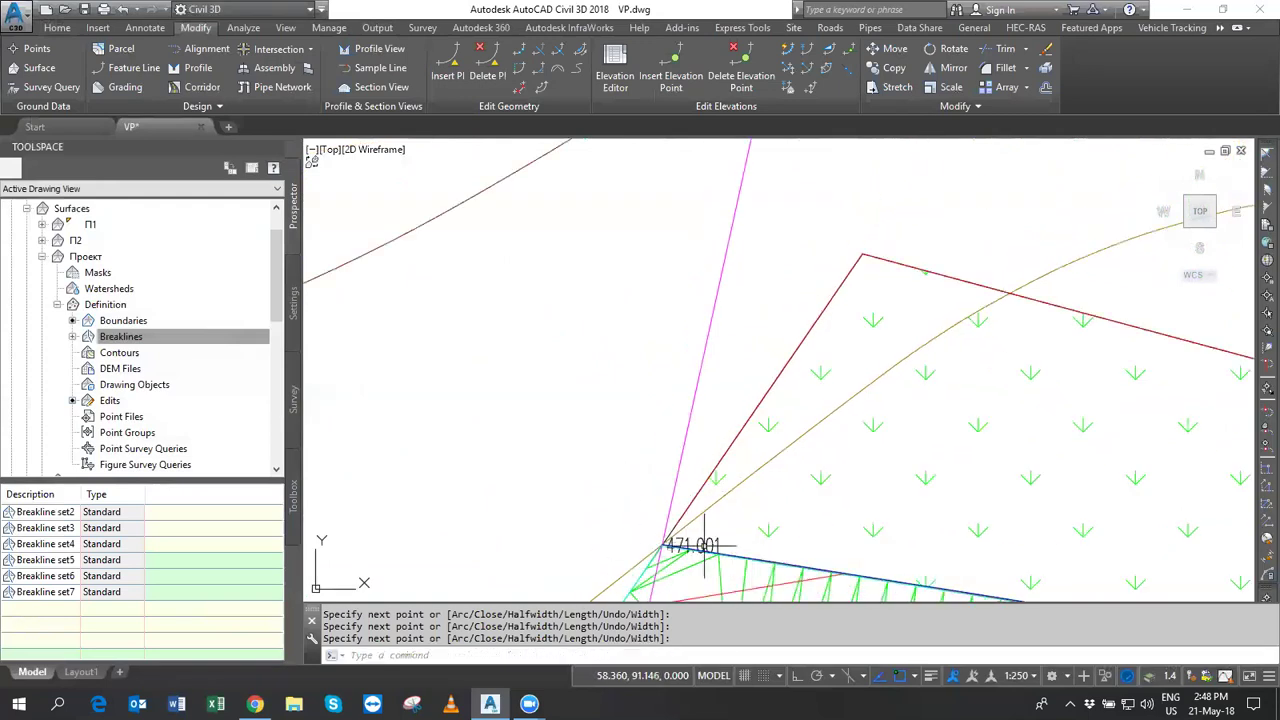
pyautogui.click(698, 512)
pyautogui.click(682, 478)
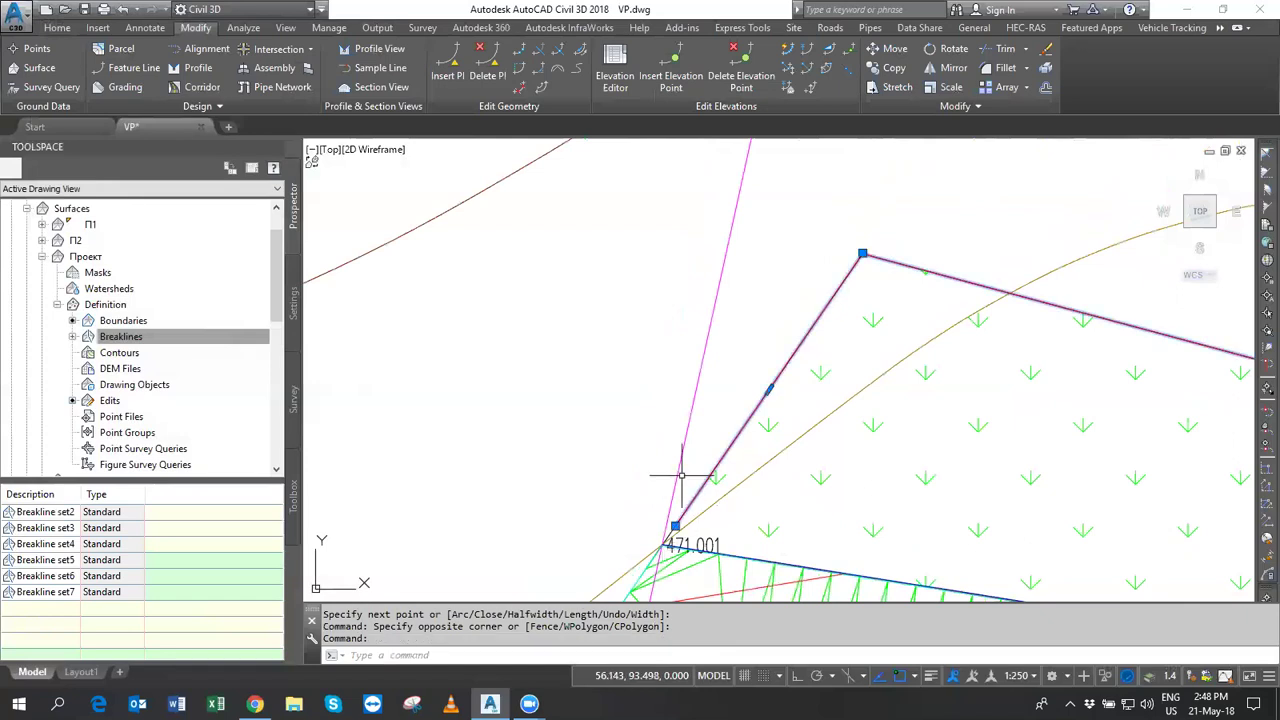
pyautogui.scroll(-2, 681, 476)
pyautogui.scroll(-2, 650, 380)
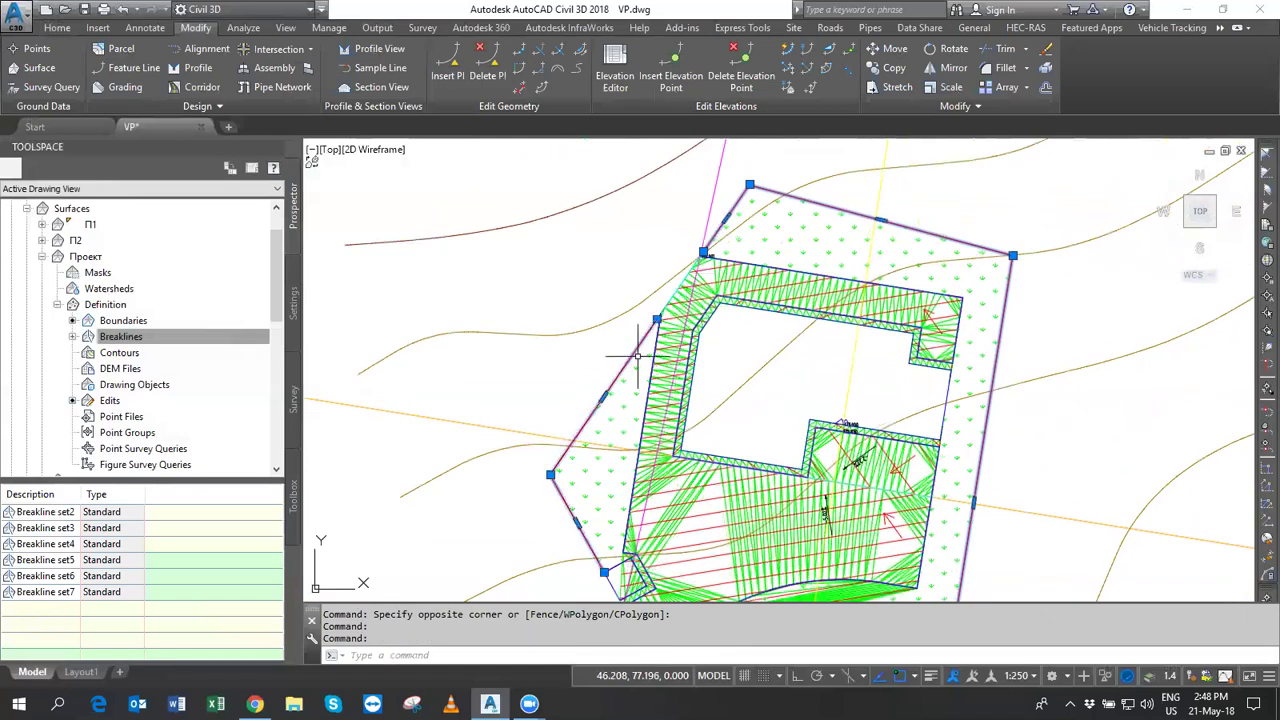
# Convert the selected polylines into feature lines using the Зелен style.
pyautogui.click(64, 28)
pyautogui.click(248, 68)
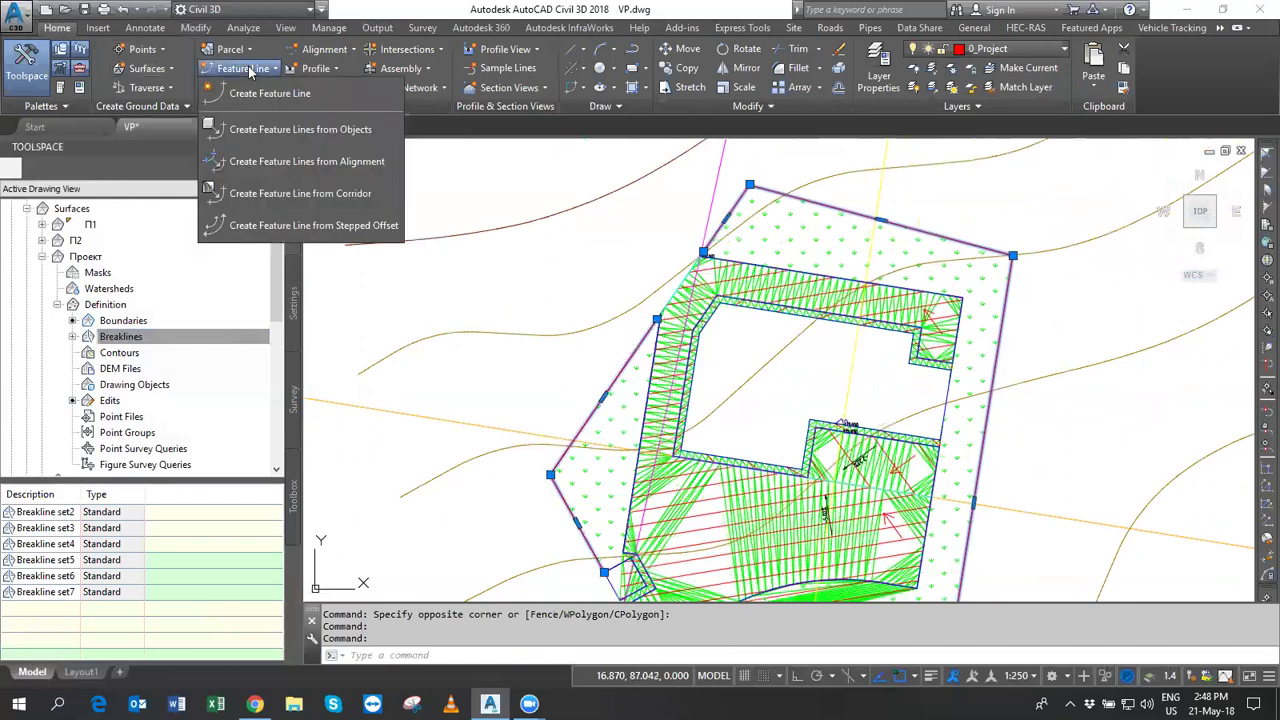
pyautogui.click(300, 129)
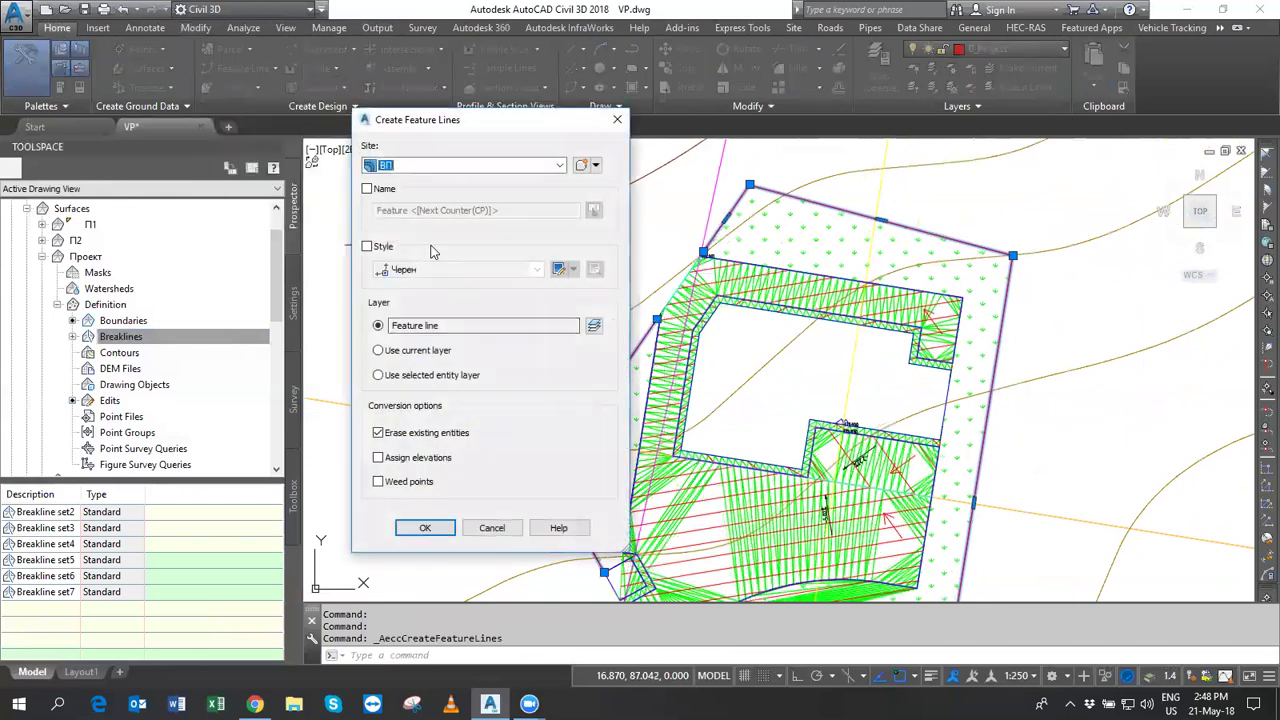
pyautogui.click(383, 247)
pyautogui.click(455, 269)
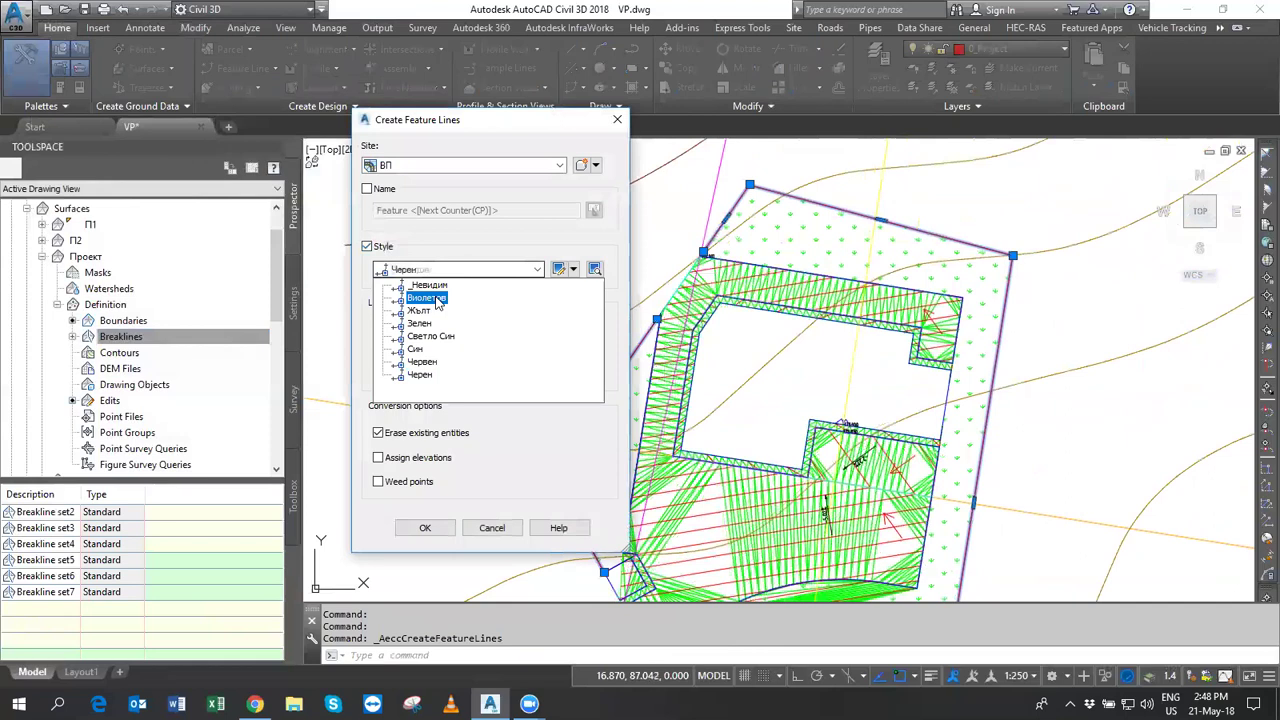
pyautogui.click(418, 326)
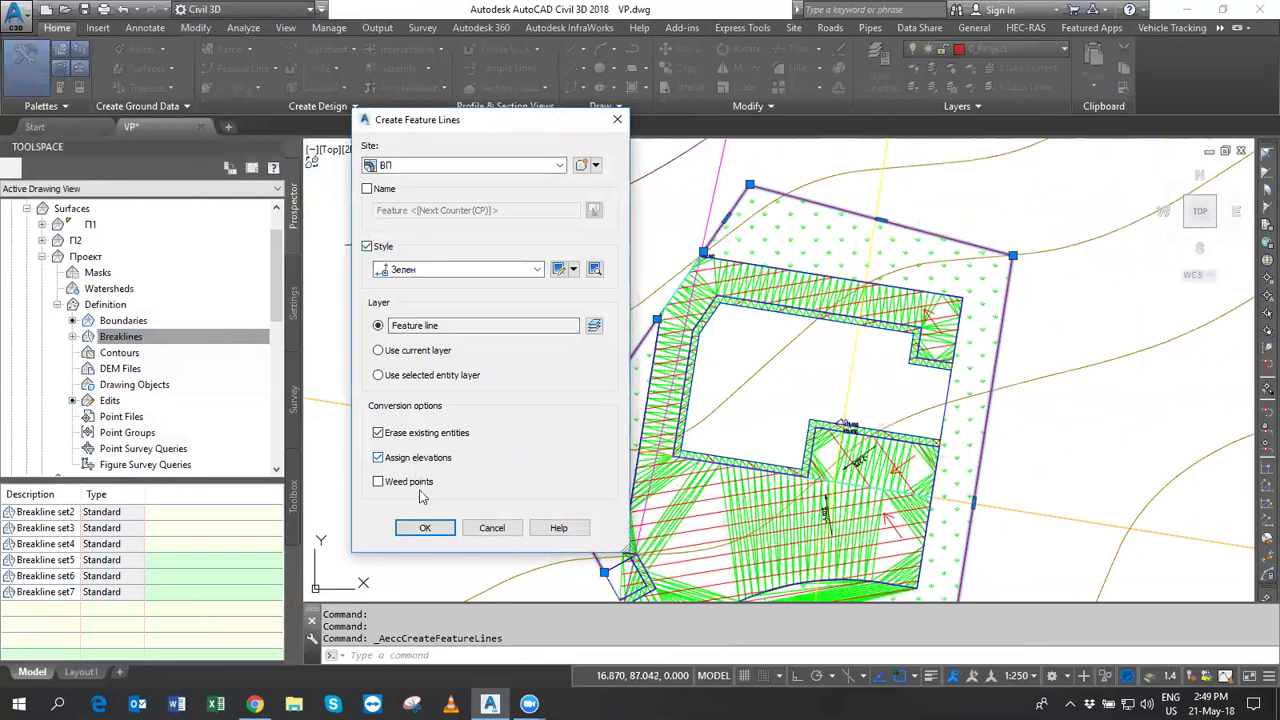
pyautogui.click(427, 530)
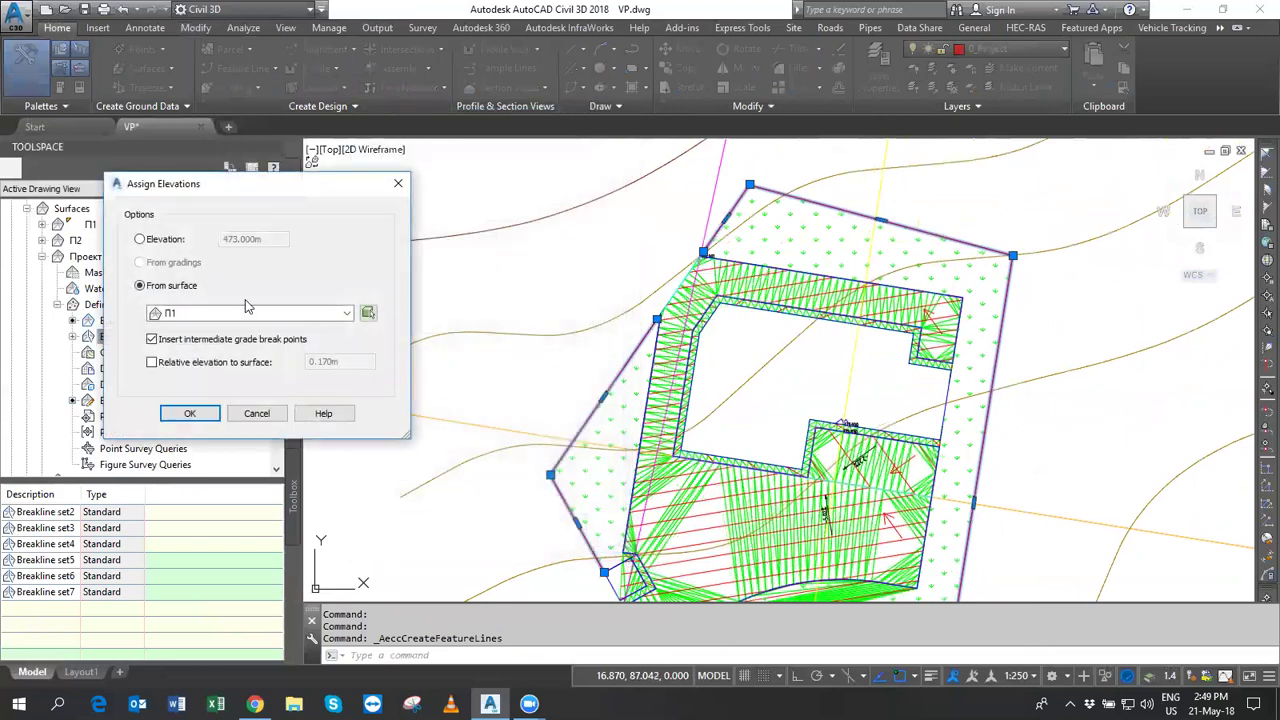
# Assign the feature line elevations from the Терен surface.
pyautogui.click(225, 313)
pyautogui.click(191, 367)
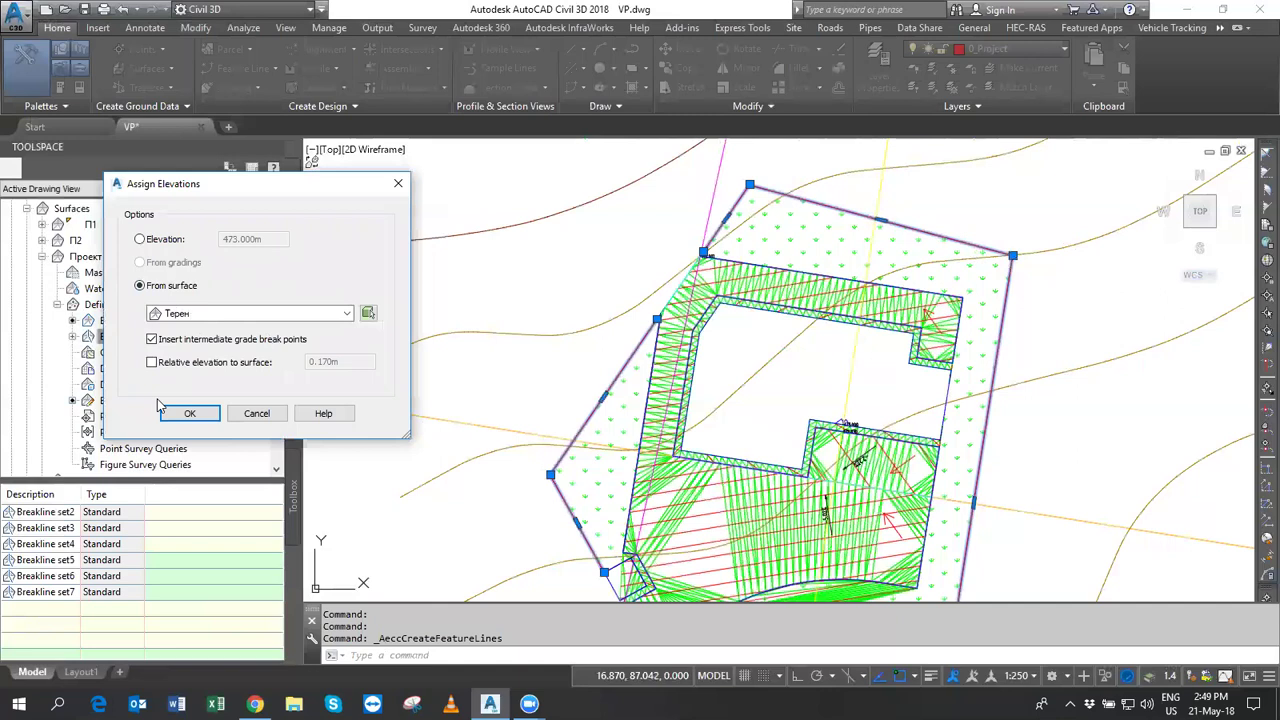
pyautogui.press('Return')
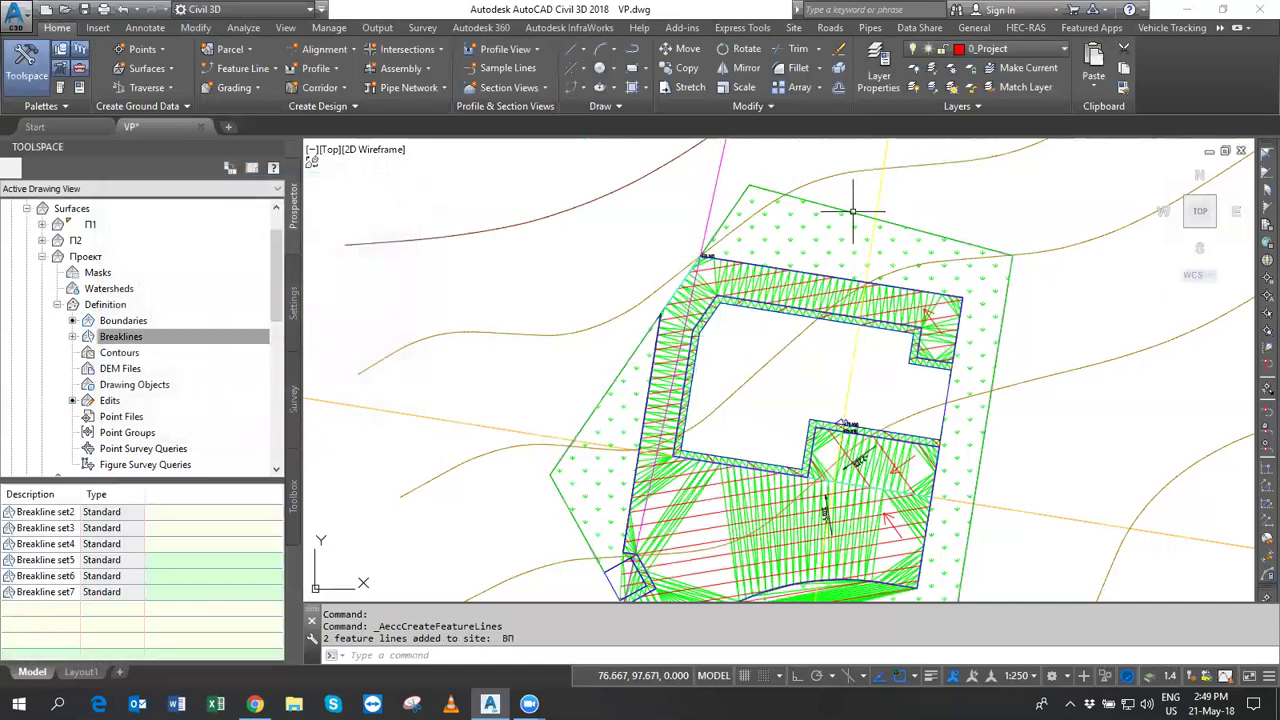
# Select the new boundary feature lines.
pyautogui.click(629, 360)
pyautogui.scroll(1, 974, 300)
pyautogui.scroll(1, 974, 300)
pyautogui.scroll(1, 974, 300)
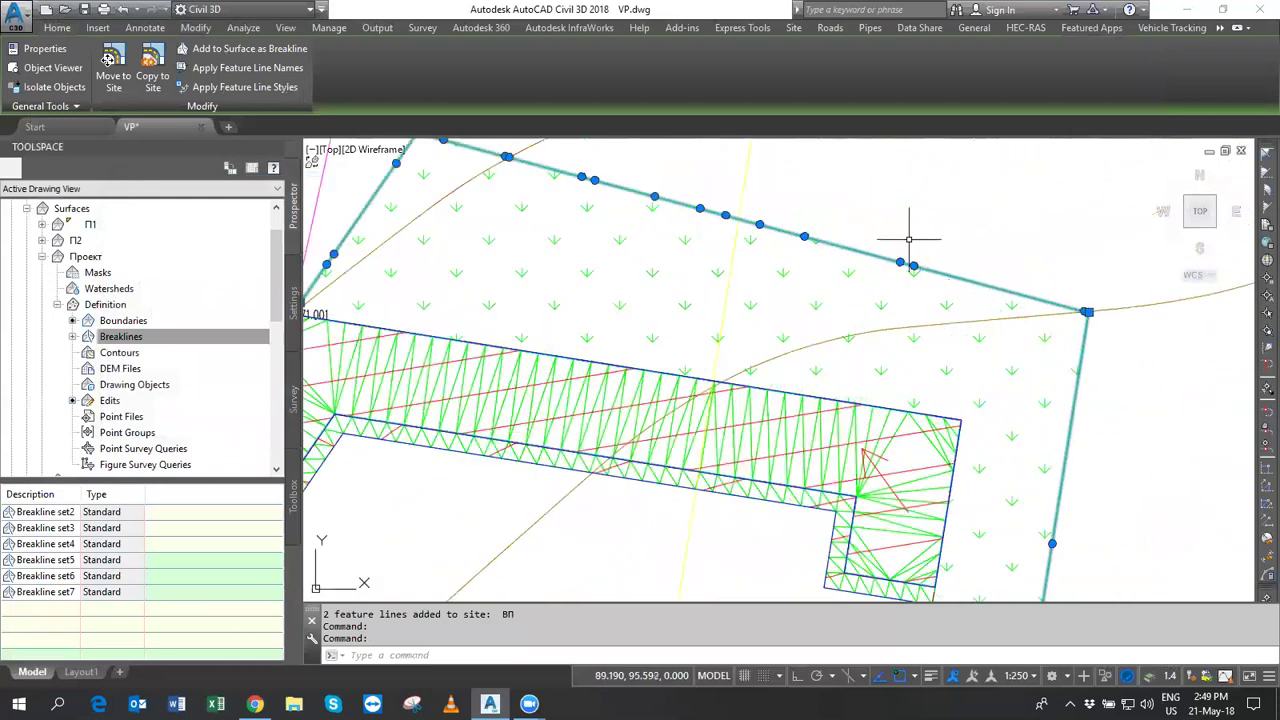
pyautogui.scroll(-1, 868, 377)
pyautogui.scroll(1, 857, 297)
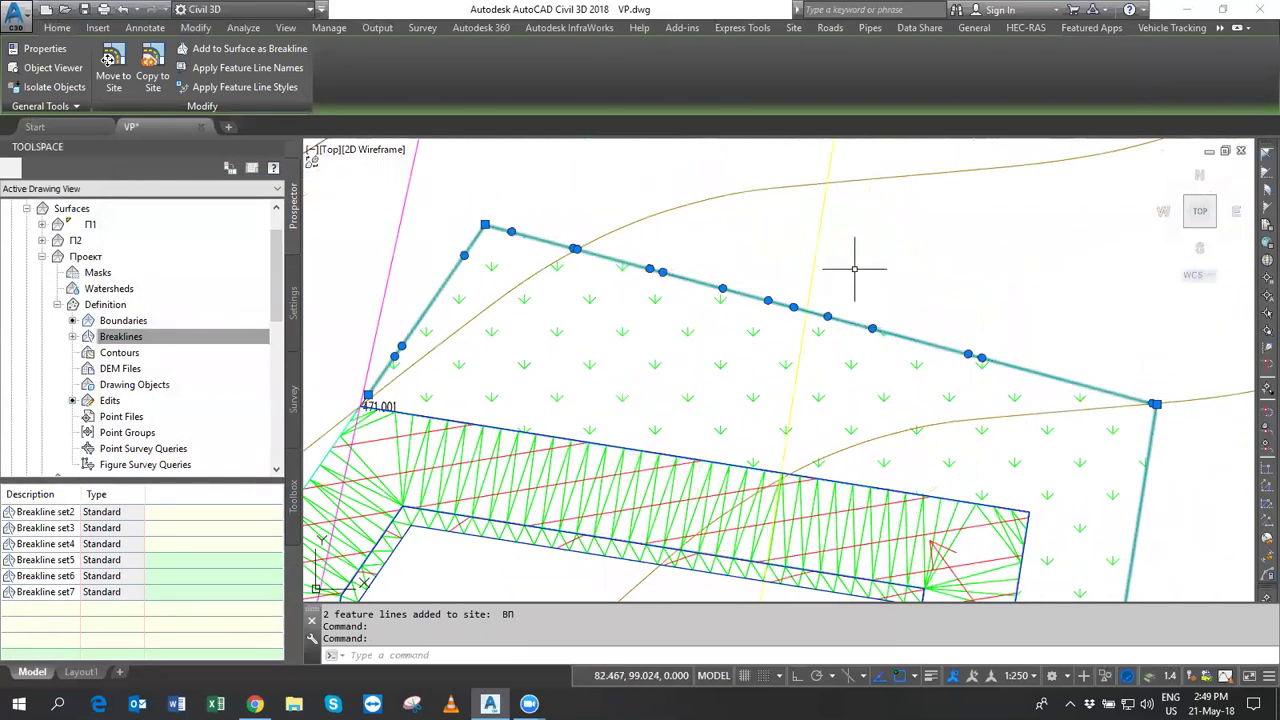
pyautogui.scroll(-2, 866, 254)
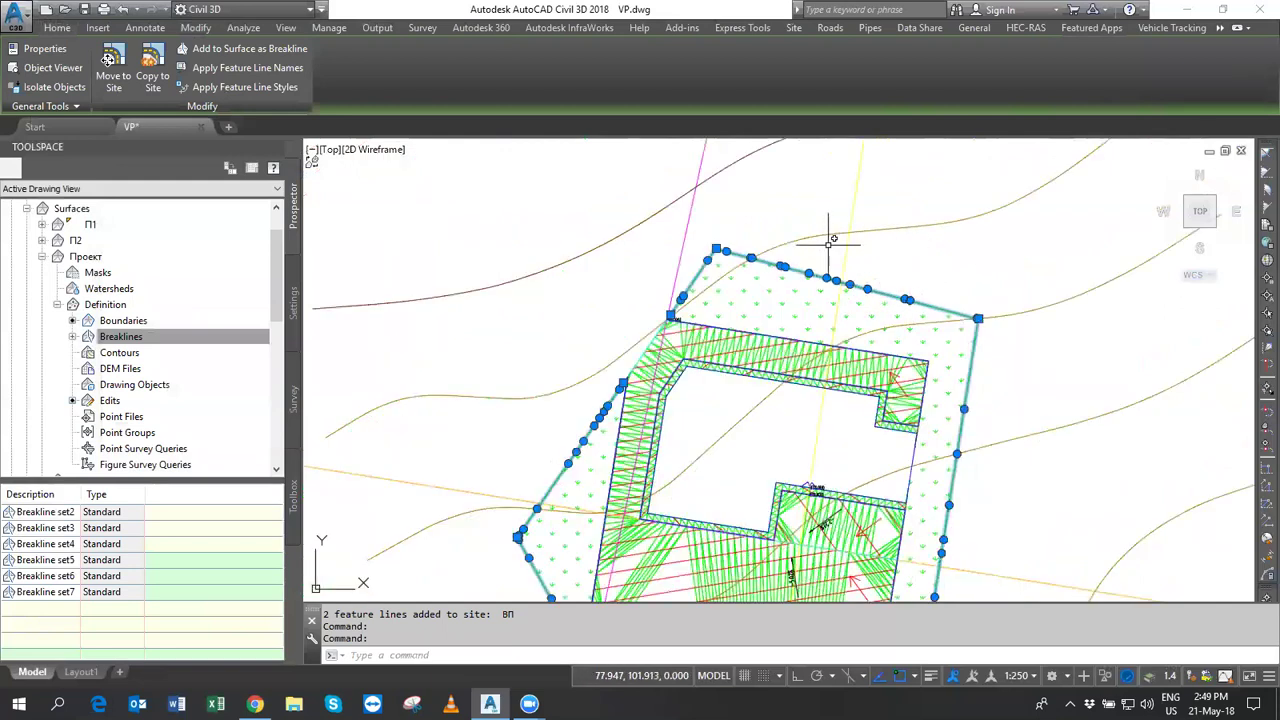
pyautogui.scroll(-2, 821, 258)
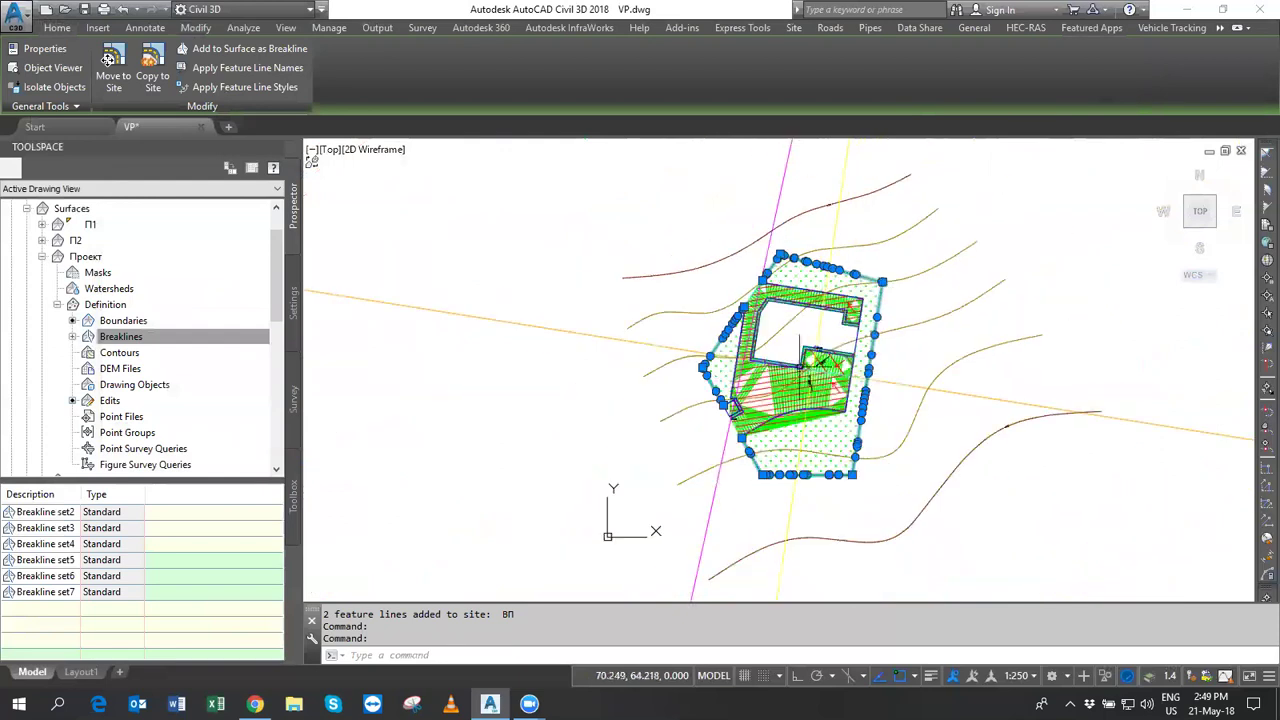
pyautogui.scroll(-1, 652, 355)
pyautogui.scroll(2, 563, 373)
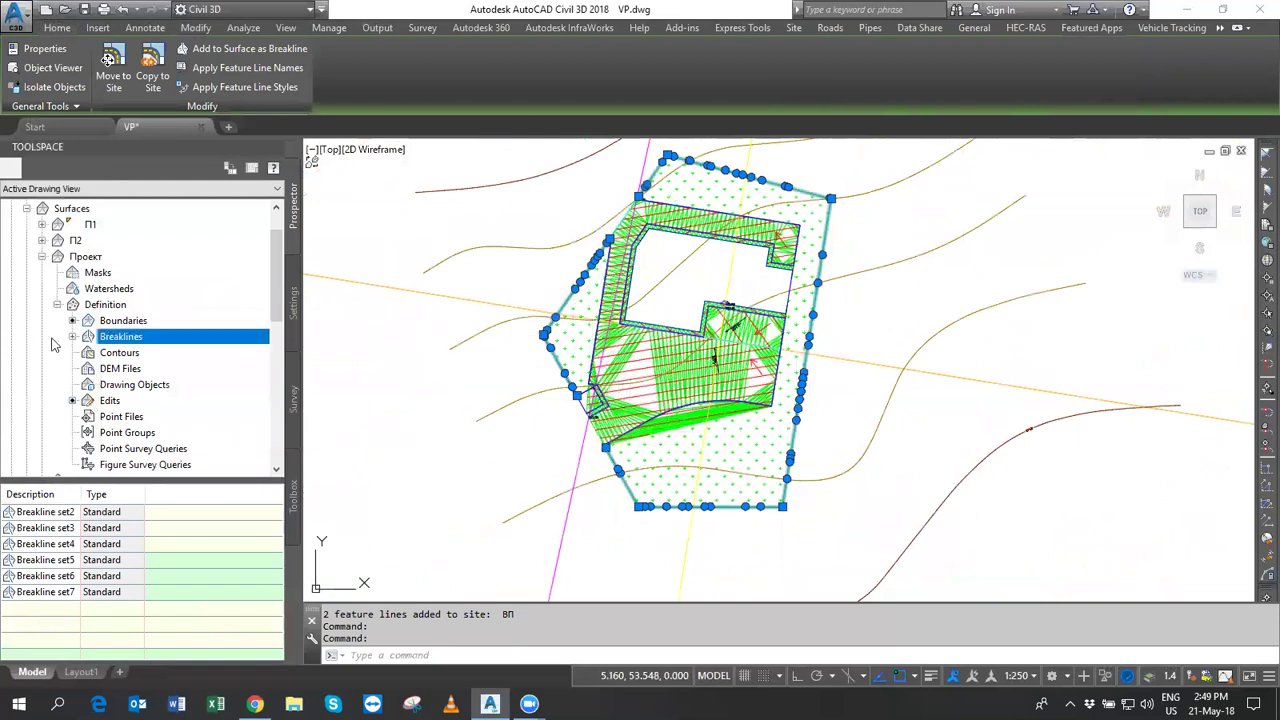
# Add them to the Проект surface as breaklines with distance supplementing factor 1.
pyautogui.rightClick(121, 343)
pyautogui.click(145, 348)
pyautogui.click(110, 462)
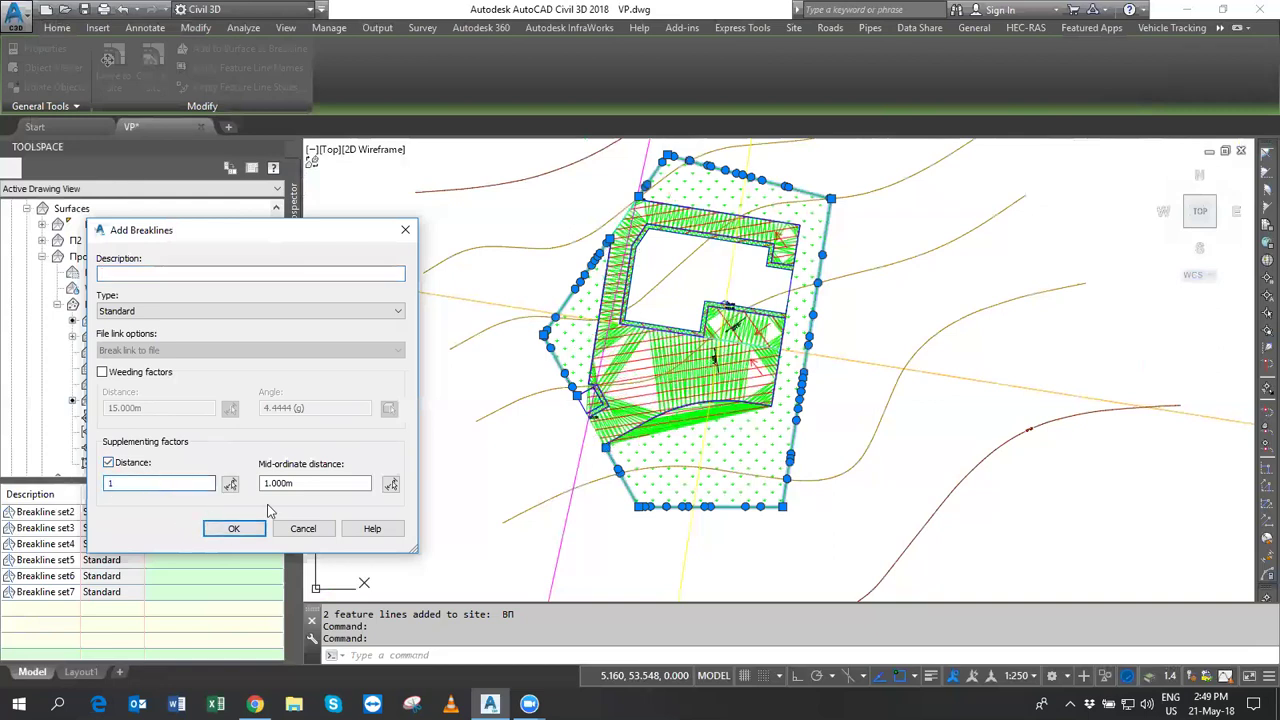
pyautogui.click(250, 529)
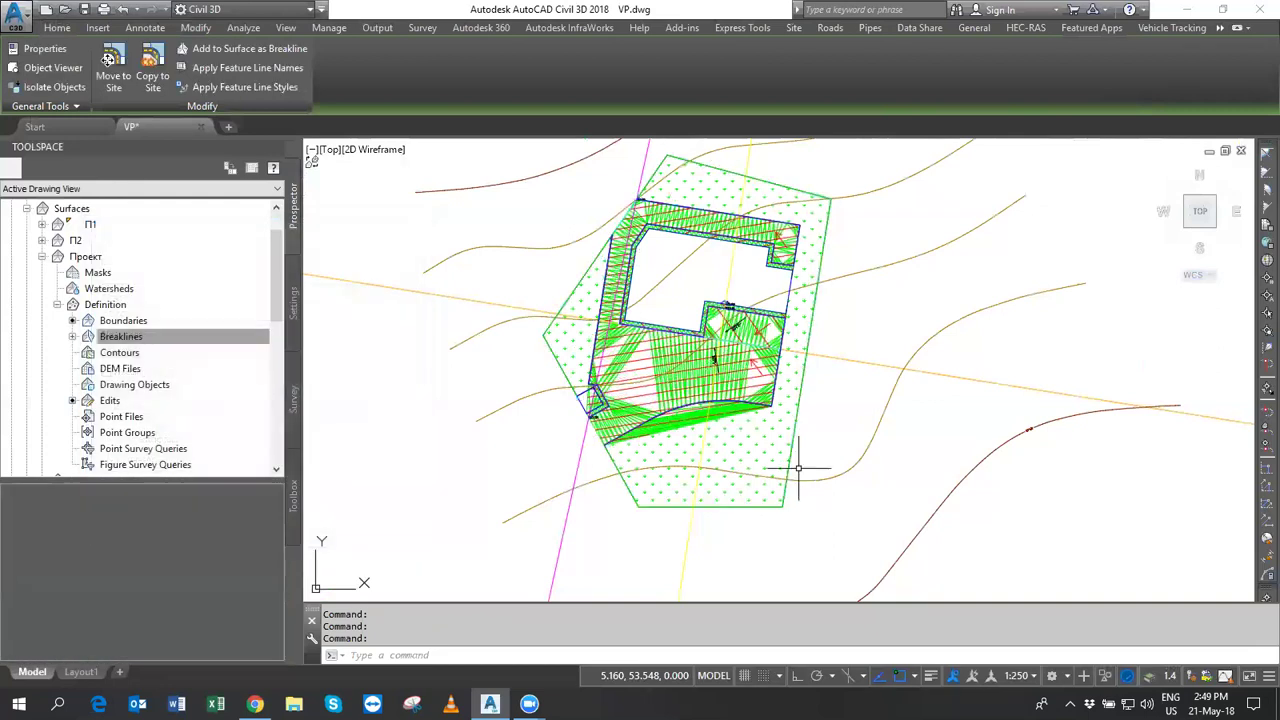
pyautogui.scroll(5, 798, 467)
pyautogui.press('Escape')
pyautogui.press('Escape')
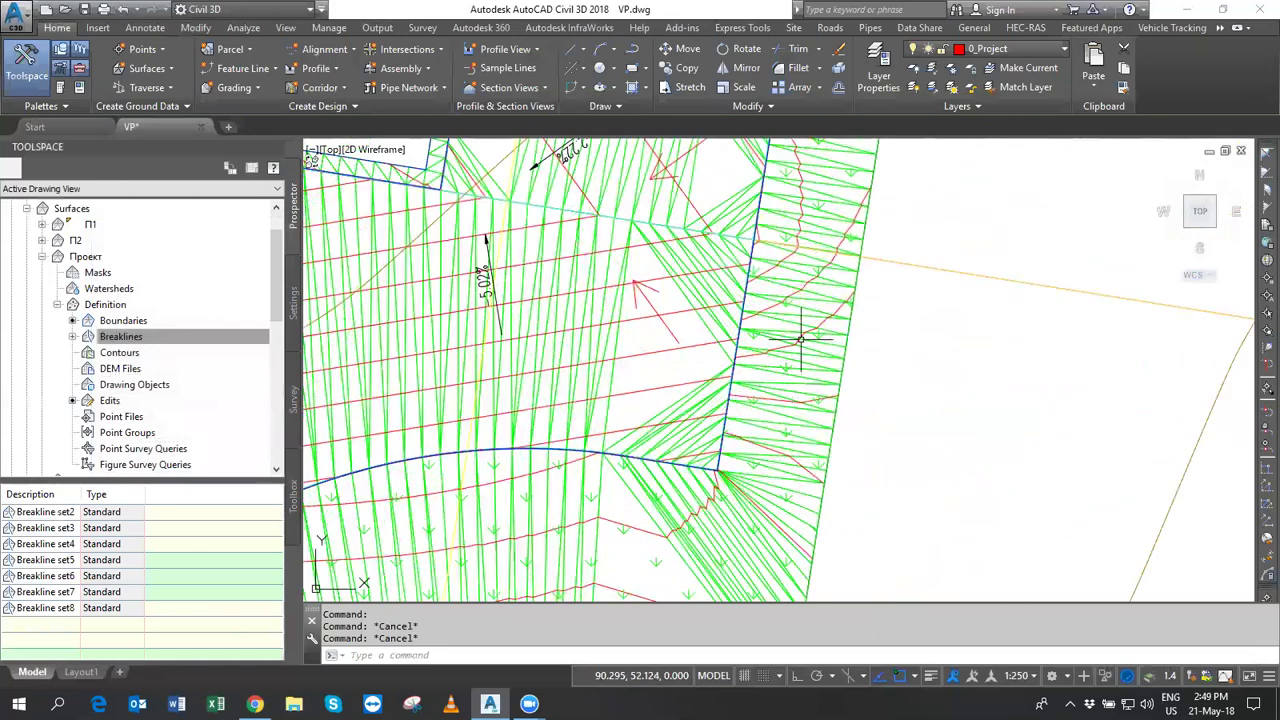
pyautogui.click(486, 240)
pyautogui.scroll(-3, 807, 357)
pyautogui.rightClick(825, 298)
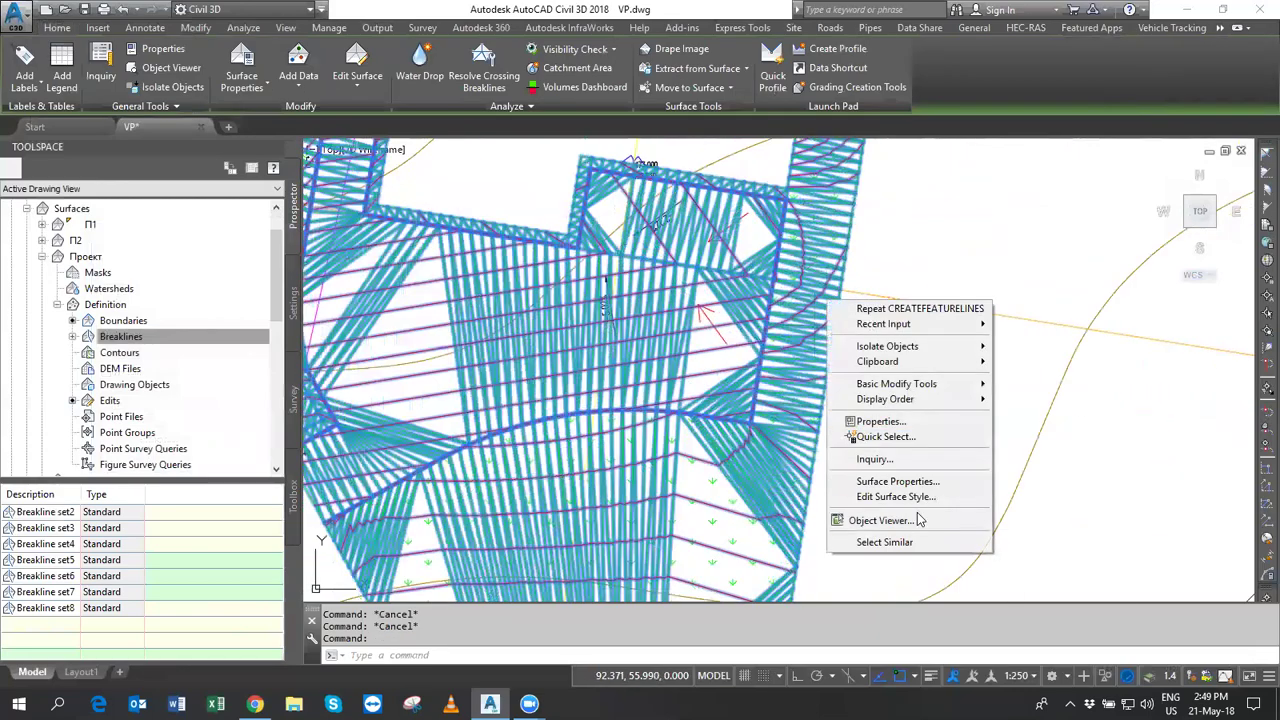
pyautogui.click(880, 520)
pyautogui.moveTo(721, 475)
pyautogui.mouseDown()
pyautogui.moveTo(654, 474)
pyautogui.moveTo(720, 369)
pyautogui.moveTo(663, 363)
pyautogui.moveTo(655, 474)
pyautogui.moveTo(740, 517)
pyautogui.moveTo(763, 506)
pyautogui.moveTo(583, 397)
pyautogui.moveTo(579, 341)
pyautogui.moveTo(529, 349)
pyautogui.mouseUp()
pyautogui.scroll(2, 683, 329)
pyautogui.scroll(2, 725, 413)
pyautogui.moveTo(725, 413)
pyautogui.mouseDown()
pyautogui.moveTo(694, 483)
pyautogui.moveTo(737, 427)
pyautogui.mouseUp()
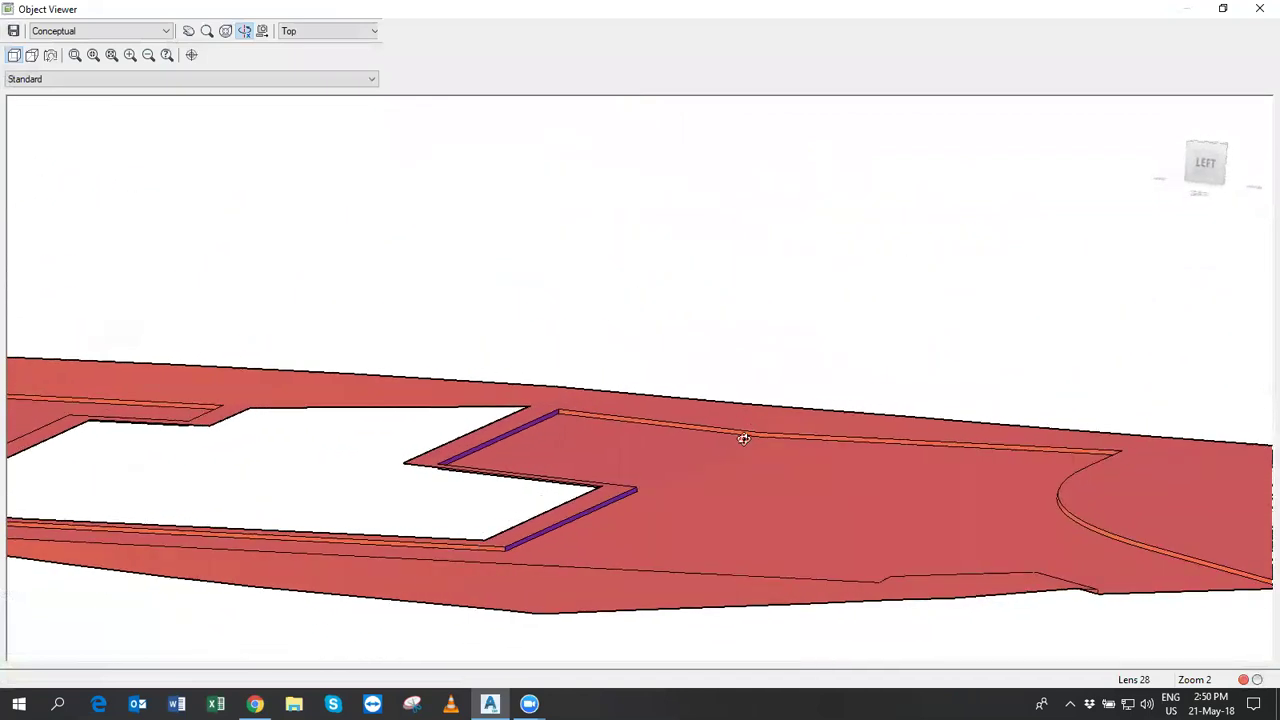
pyautogui.moveTo(609, 511)
pyautogui.mouseDown()
pyautogui.moveTo(671, 509)
pyautogui.moveTo(657, 526)
pyautogui.moveTo(591, 503)
pyautogui.moveTo(634, 459)
pyautogui.moveTo(606, 458)
pyautogui.mouseUp()
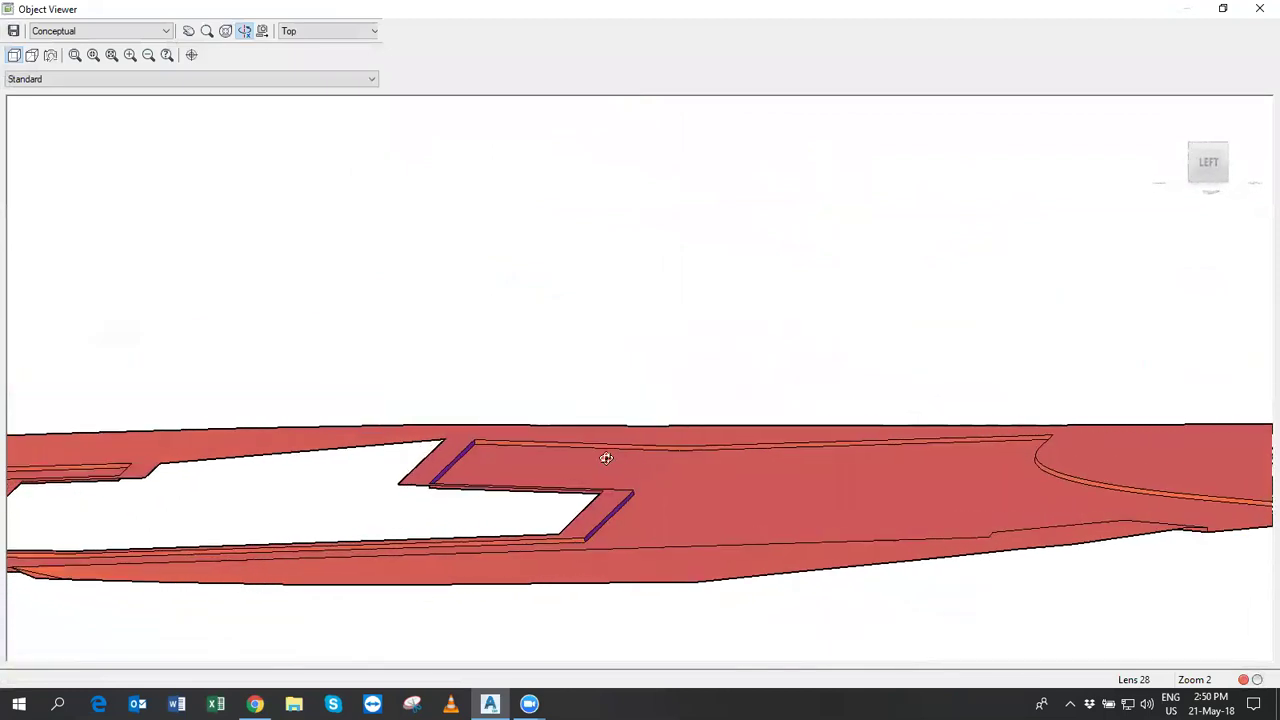
pyautogui.click(121, 35)
pyautogui.click(123, 60)
pyautogui.moveTo(600, 399)
pyautogui.mouseDown()
pyautogui.moveTo(608, 434)
pyautogui.moveTo(577, 457)
pyautogui.moveTo(426, 434)
pyautogui.mouseUp()
pyautogui.moveTo(343, 433)
pyautogui.mouseDown()
pyautogui.moveTo(491, 423)
pyautogui.moveTo(500, 376)
pyautogui.mouseUp()
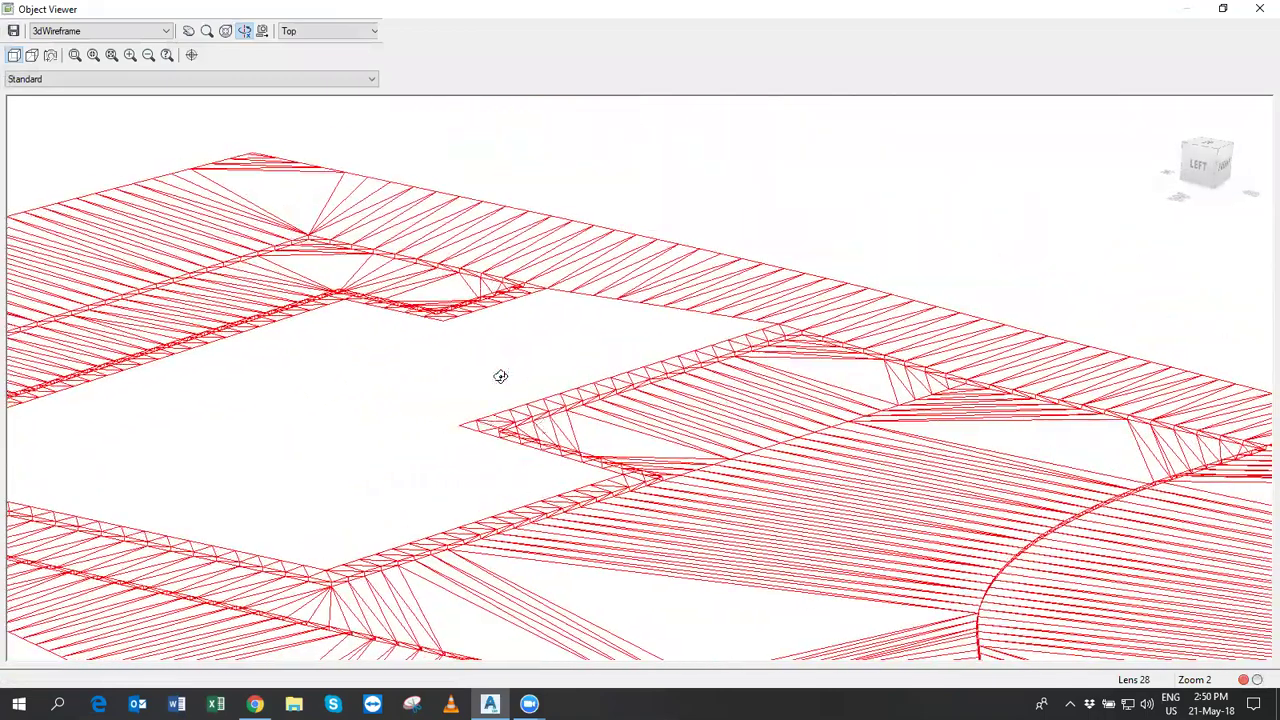
pyautogui.click(118, 36)
pyautogui.click(110, 67)
pyautogui.scroll(5, 721, 381)
pyautogui.scroll(-5, 721, 381)
pyautogui.click(167, 35)
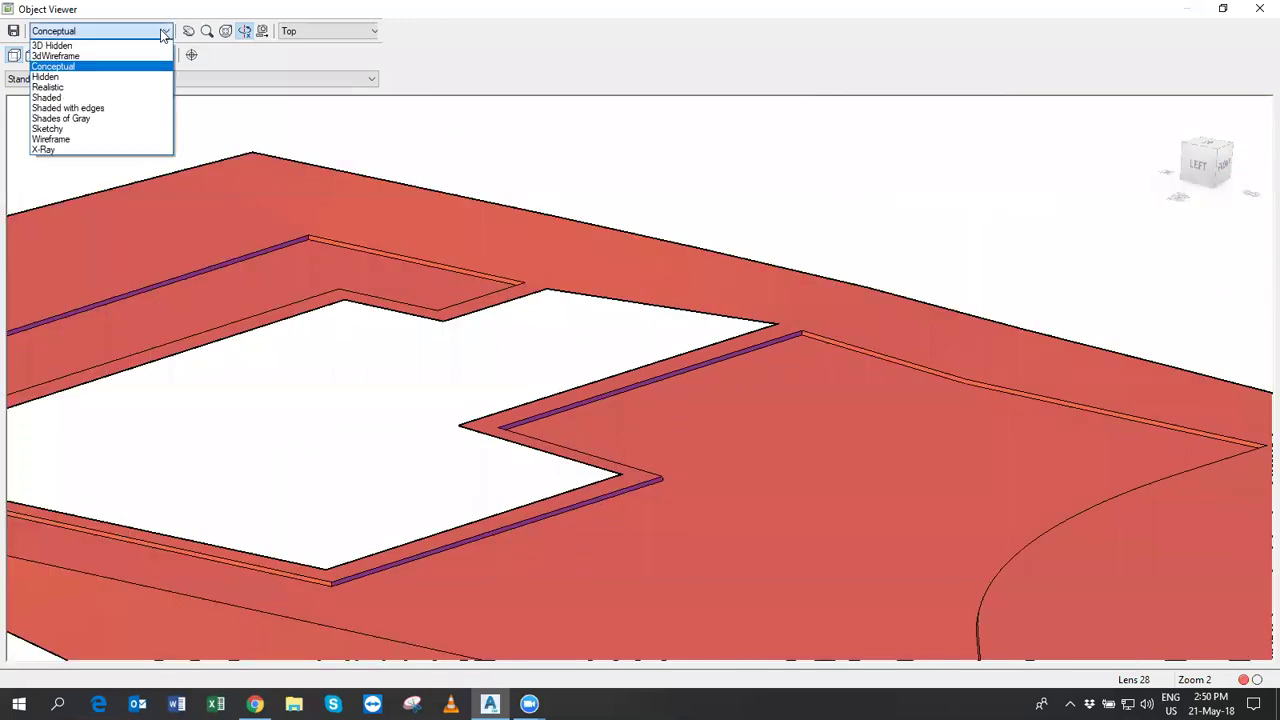
pyautogui.click(100, 108)
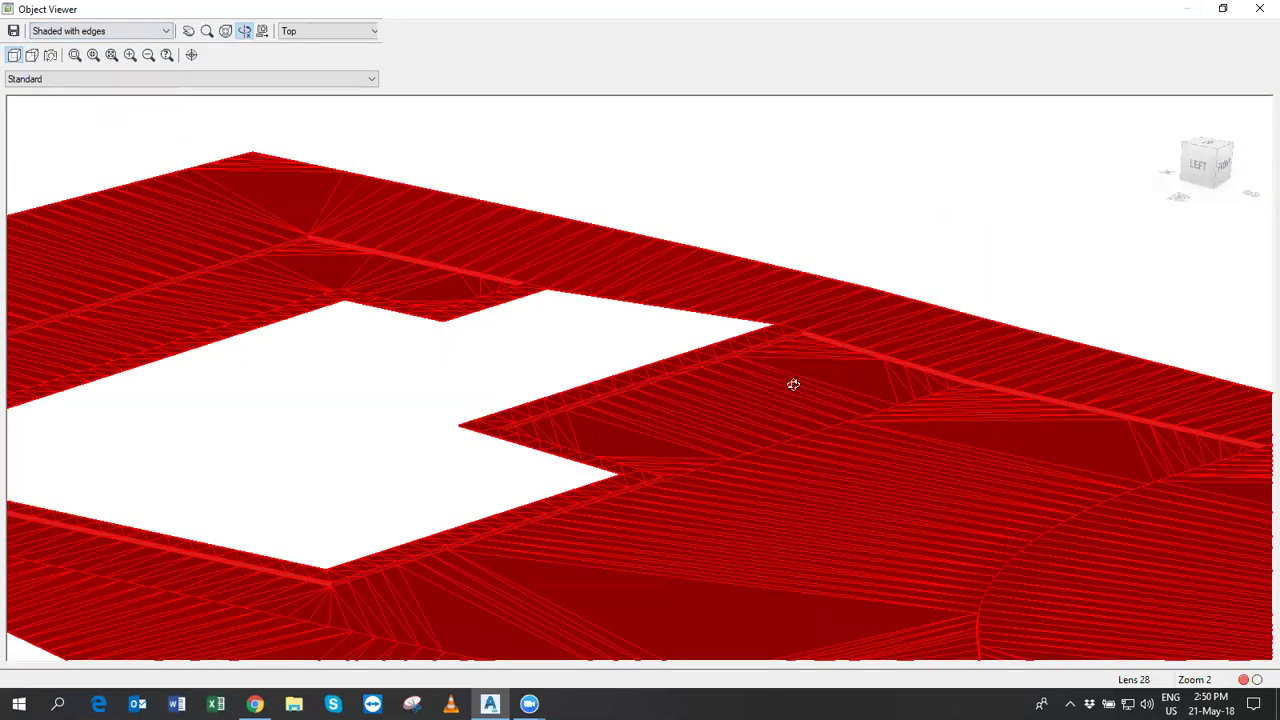
pyautogui.moveTo(793, 384); pyautogui.dragTo(746, 400)
pyautogui.moveTo(665, 467)
pyautogui.mouseDown()
pyautogui.moveTo(414, 378)
pyautogui.moveTo(437, 423)
pyautogui.moveTo(600, 469)
pyautogui.moveTo(666, 477)
pyautogui.moveTo(675, 441)
pyautogui.mouseUp()
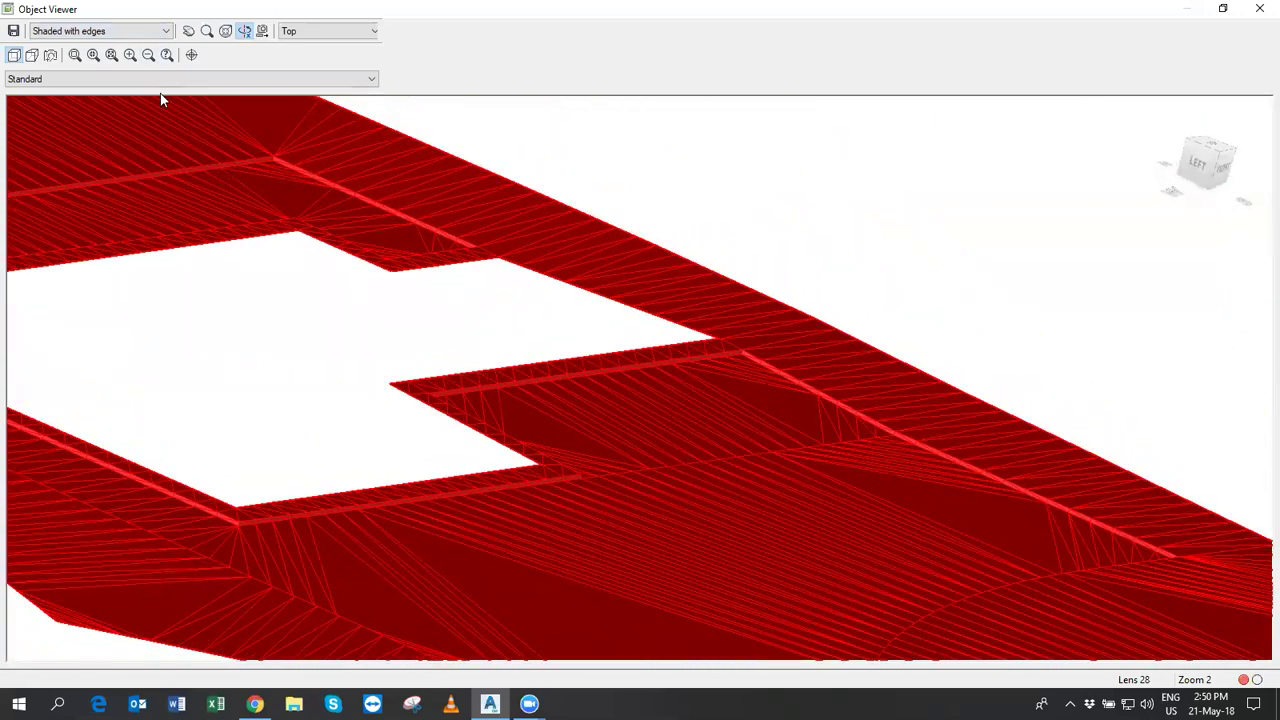
pyautogui.click(112, 34)
pyautogui.click(90, 68)
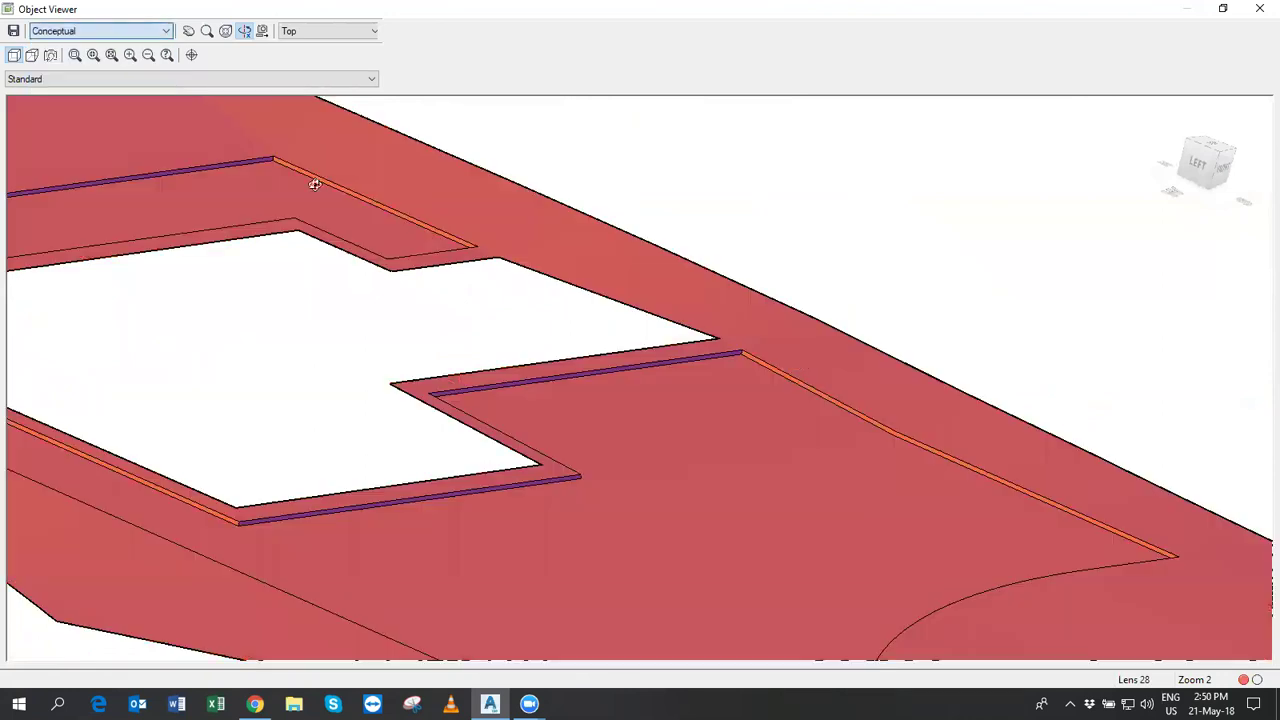
pyautogui.scroll(-2, 737, 368)
pyautogui.scroll(-2, 703, 360)
pyautogui.scroll(-3, 723, 380)
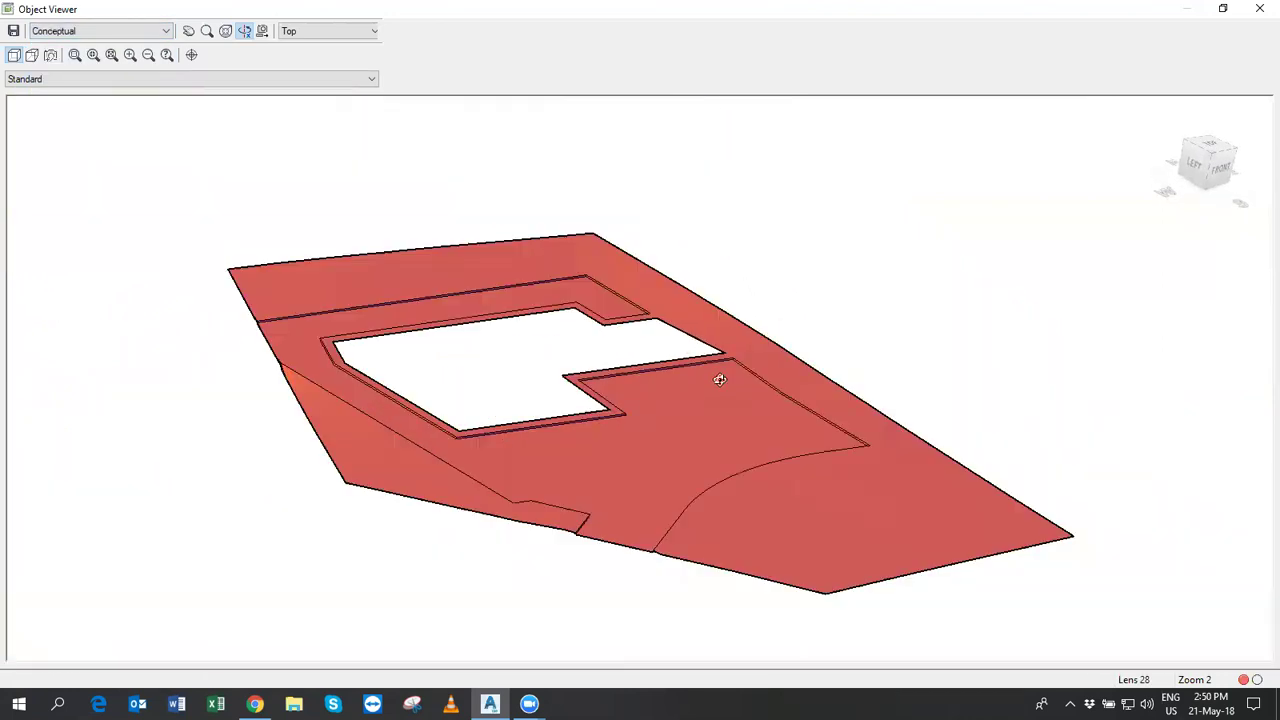
pyautogui.moveTo(763, 482); pyautogui.dragTo(800, 482)
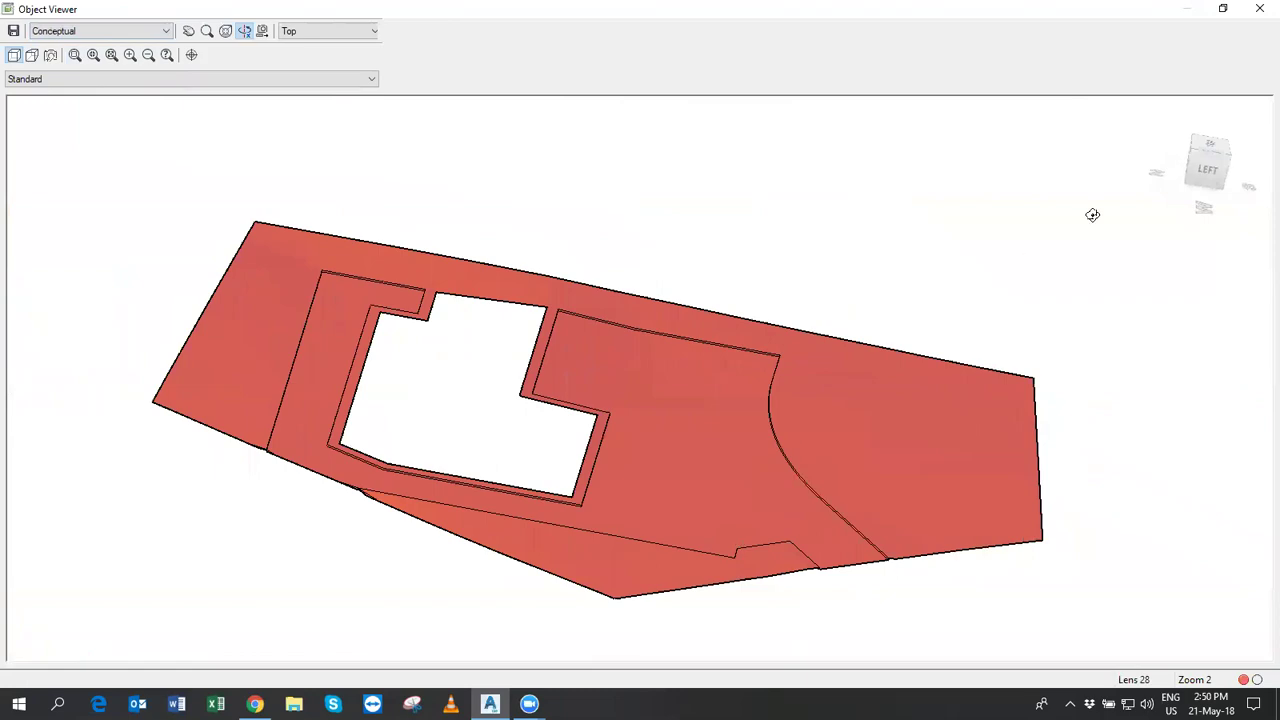
pyautogui.press('Escape')
pyautogui.scroll(1, 676, 340)
pyautogui.scroll(2, 676, 340)
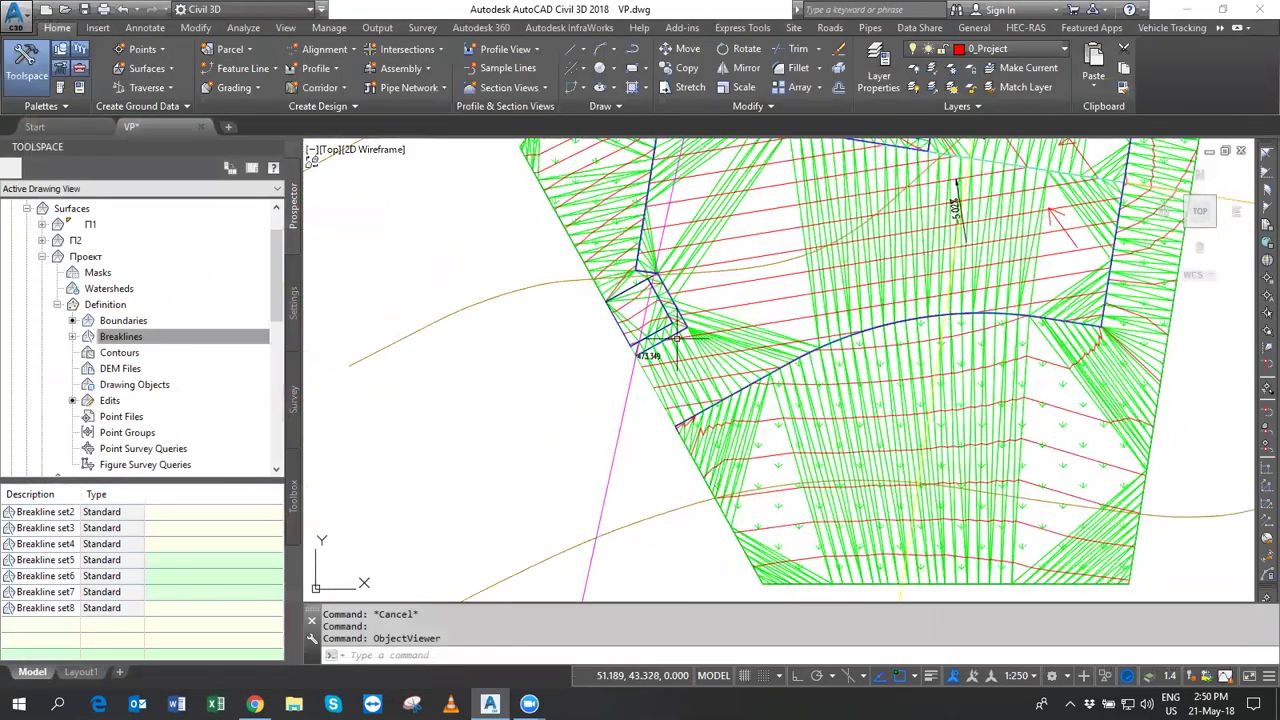
pyautogui.scroll(5, 665, 328)
# Run Delete Line on the Проект surface and pick stray edges near the pad corner.
pyautogui.click(660, 314)
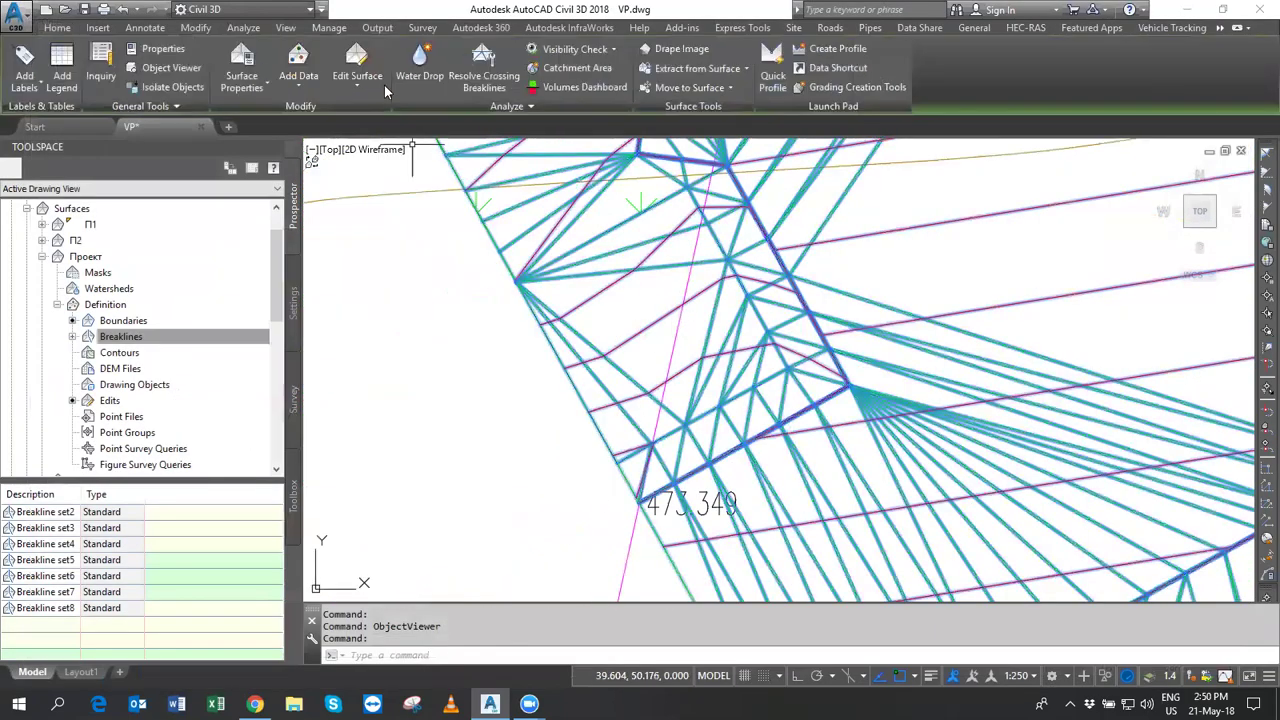
pyautogui.click(352, 78)
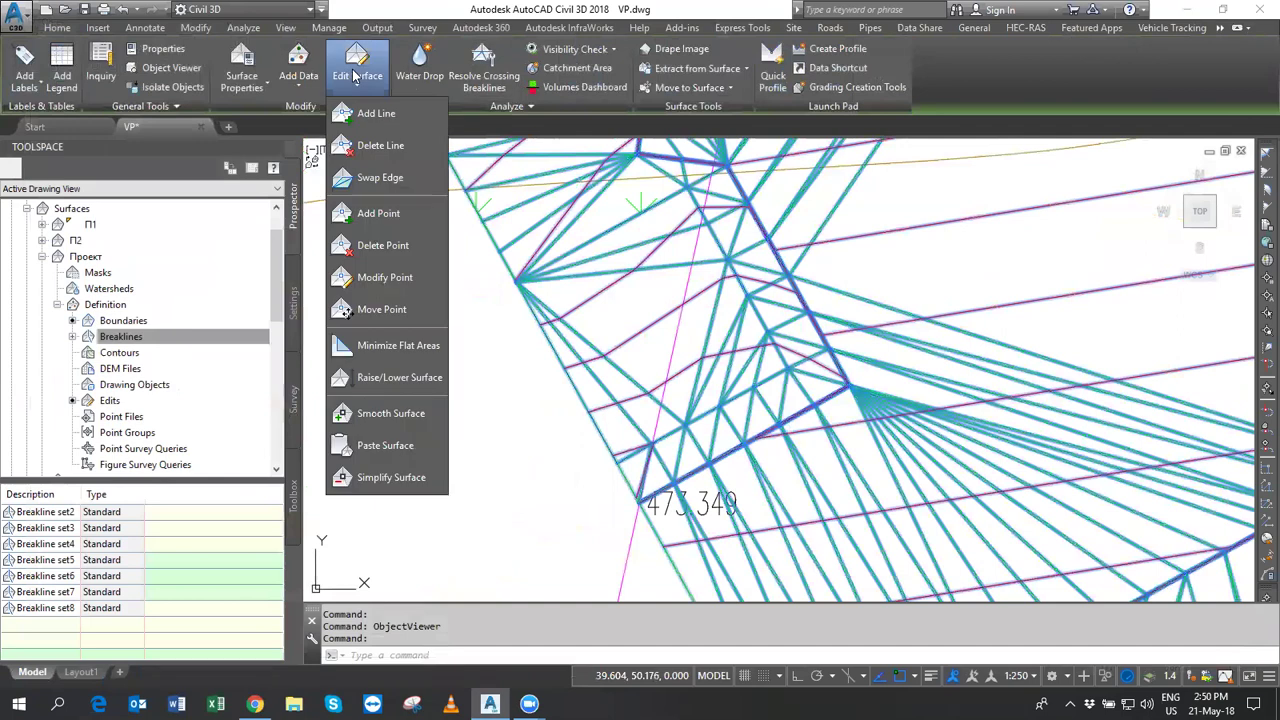
pyautogui.click(380, 145)
pyautogui.click(660, 230)
pyautogui.click(628, 300)
pyautogui.click(638, 304)
pyautogui.click(540, 366)
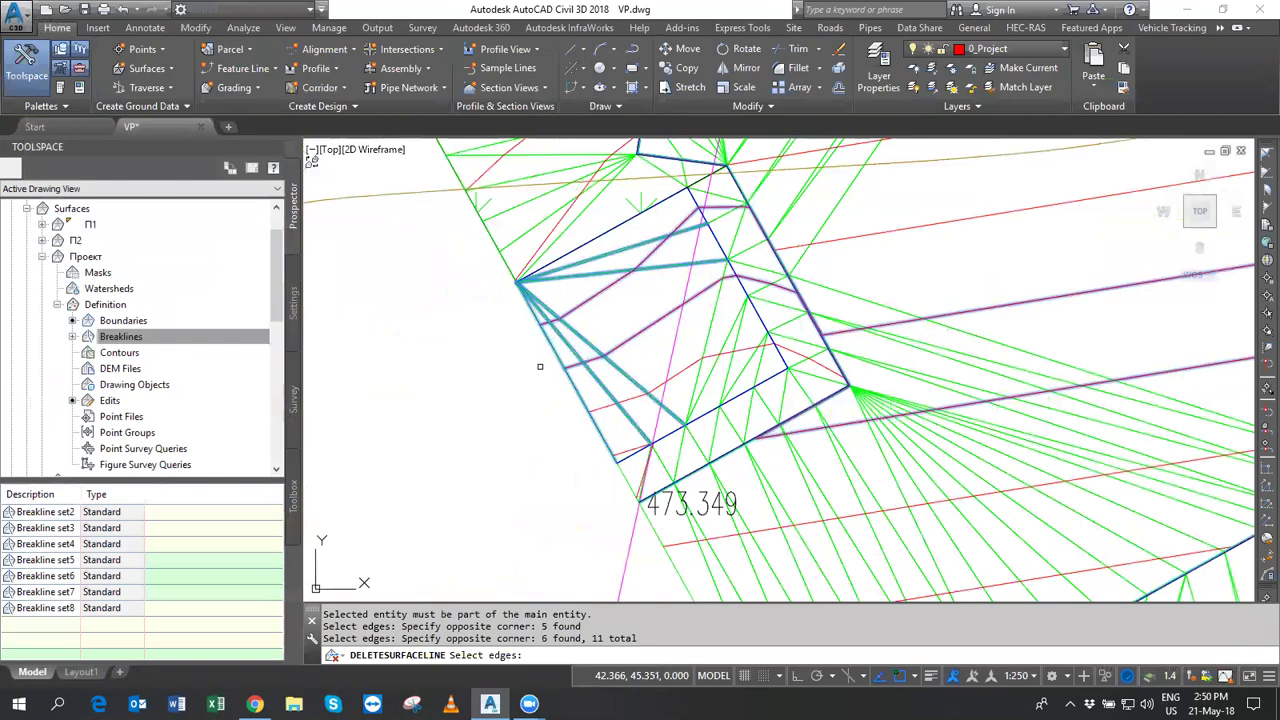
pyautogui.click(771, 368)
pyautogui.click(688, 363)
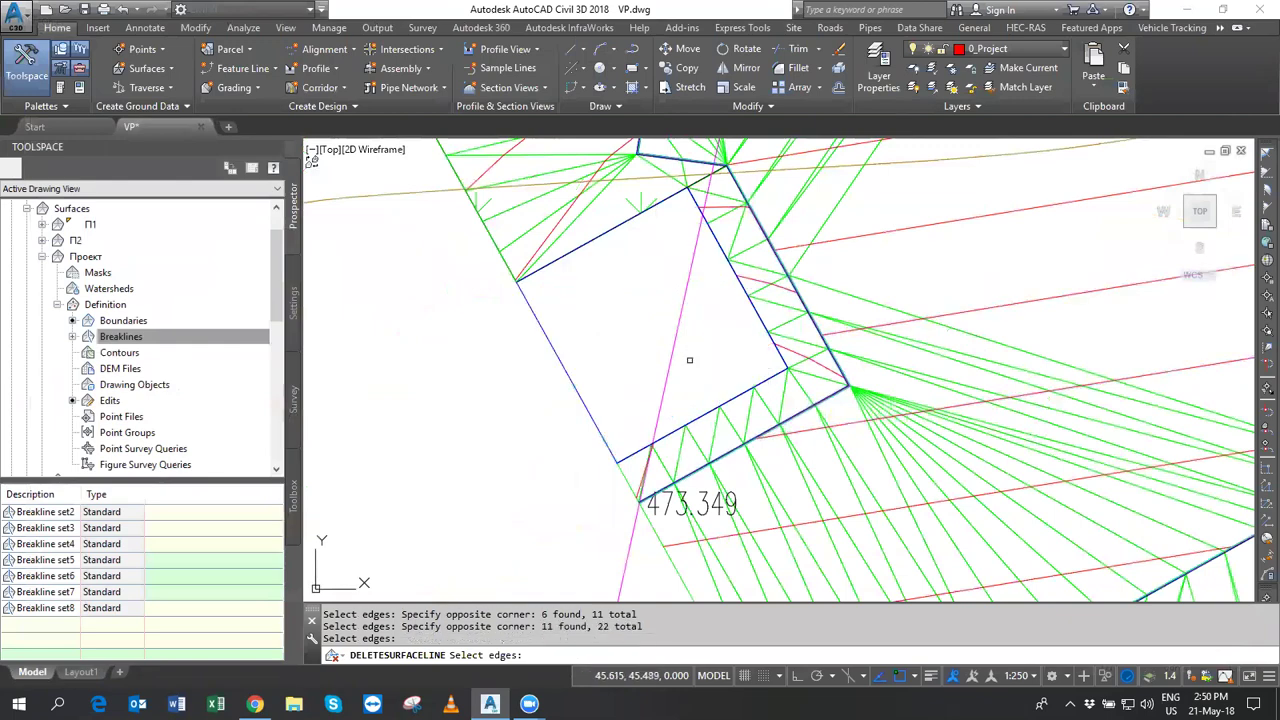
pyautogui.scroll(-3, 702, 306)
# Pick the stray triangle edges at the surface's outer apex.
pyautogui.moveTo(704, 294)
pyautogui.mouseDown(button='middle')
pyautogui.moveTo(762, 403)
pyautogui.moveTo(698, 420)
pyautogui.mouseUp(button='middle')
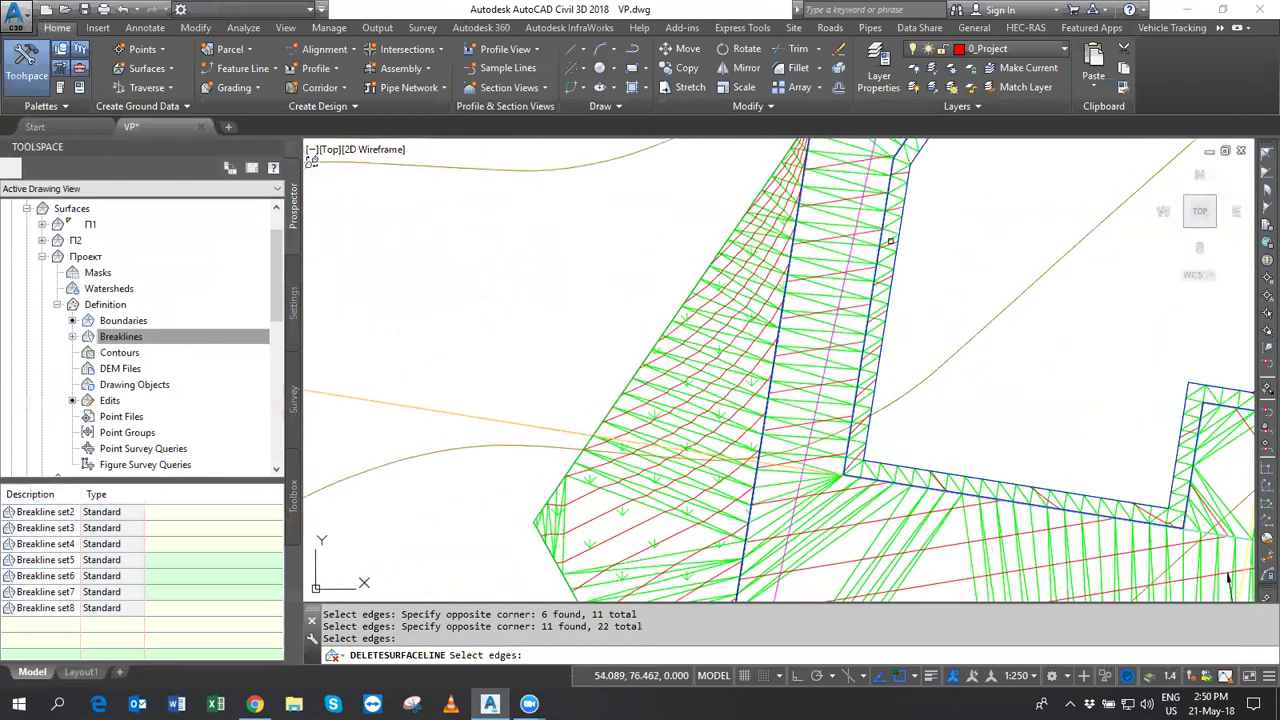
pyautogui.scroll(3, 694, 330)
pyautogui.scroll(2, 694, 330)
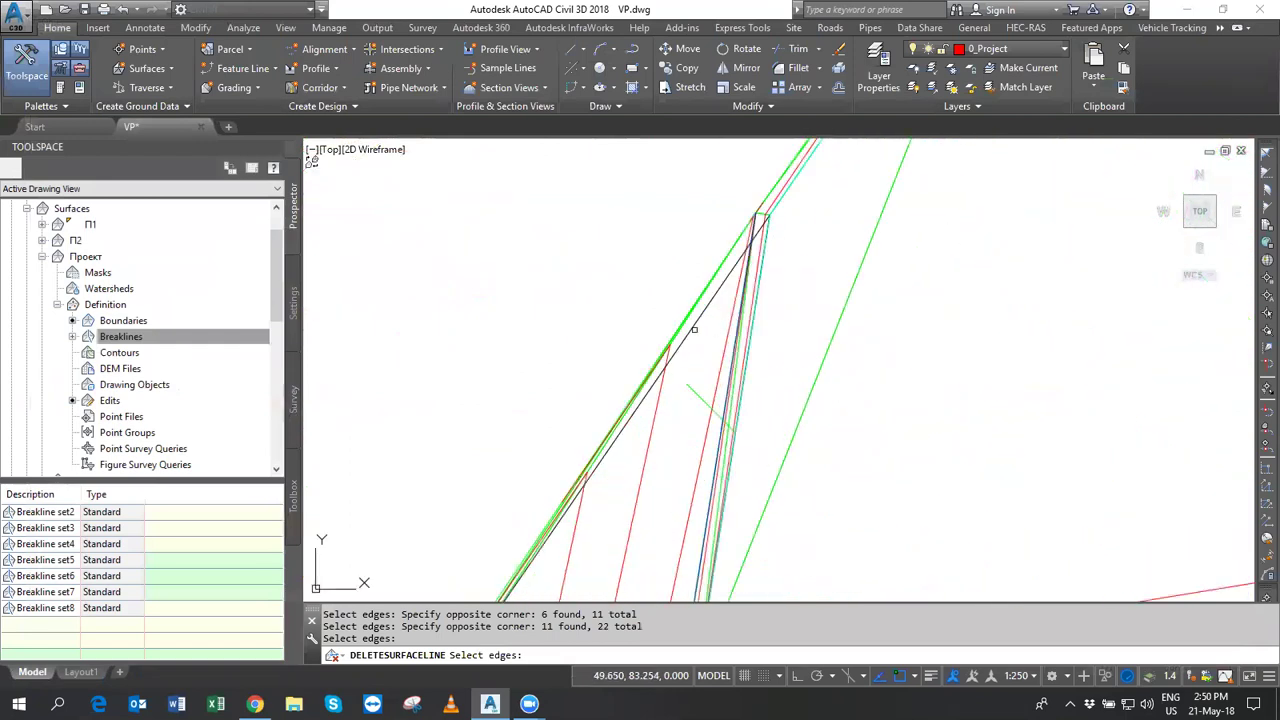
pyautogui.moveTo(654, 389); pyautogui.dragTo(735, 337, button='middle')
pyautogui.click(745, 317)
pyautogui.click(683, 300)
pyautogui.scroll(2, 657, 437)
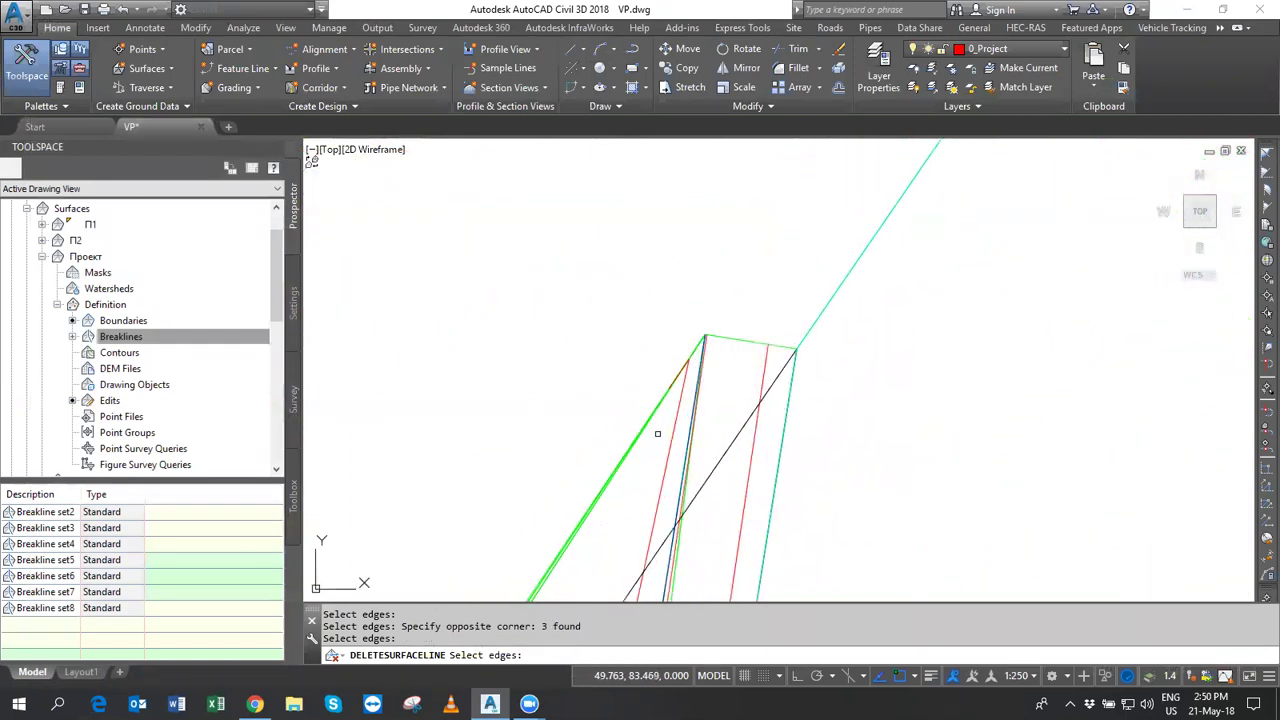
pyautogui.scroll(2, 660, 410)
pyautogui.scroll(2, 639, 384)
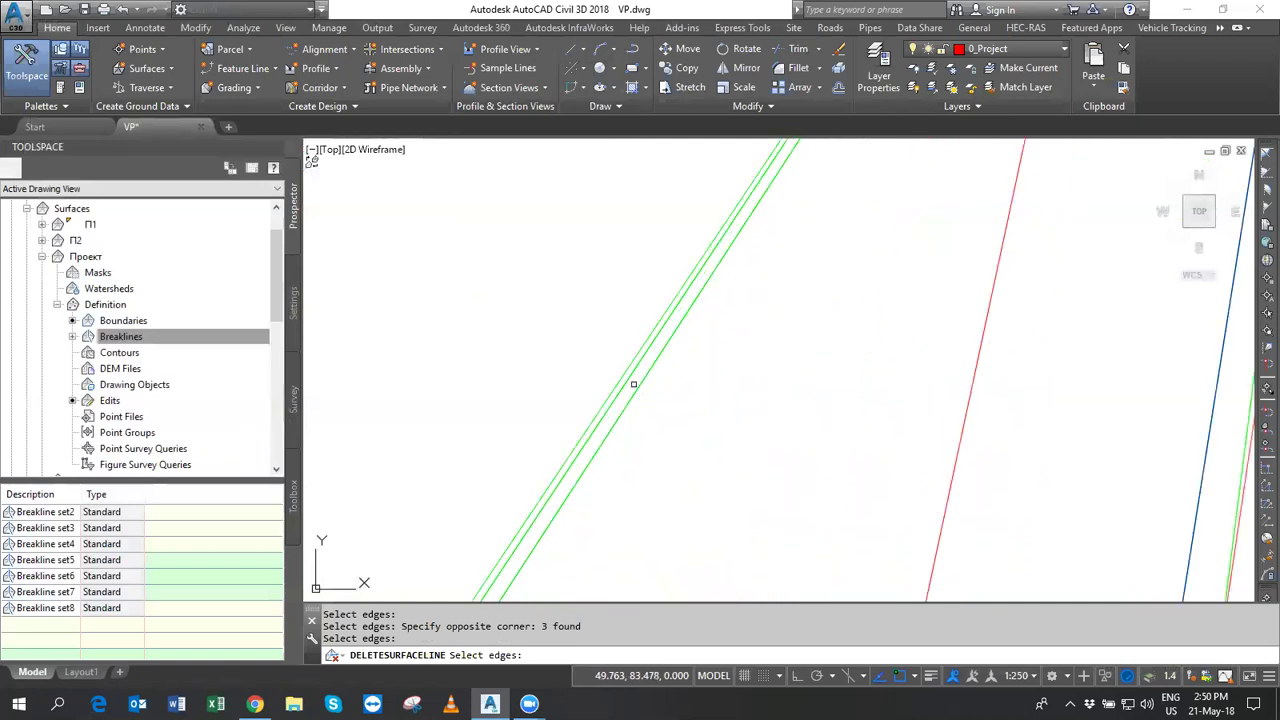
pyautogui.scroll(-1, 614, 371)
pyautogui.scroll(-1, 594, 380)
pyautogui.scroll(-1, 620, 360)
pyautogui.scroll(-1, 626, 348)
pyautogui.scroll(-1, 700, 355)
pyautogui.scroll(-1, 760, 320)
pyautogui.scroll(-1, 828, 233)
pyautogui.scroll(1, 749, 346)
pyautogui.scroll(2, 777, 434)
pyautogui.scroll(1, 806, 419)
pyautogui.click(836, 404)
pyautogui.click(818, 399)
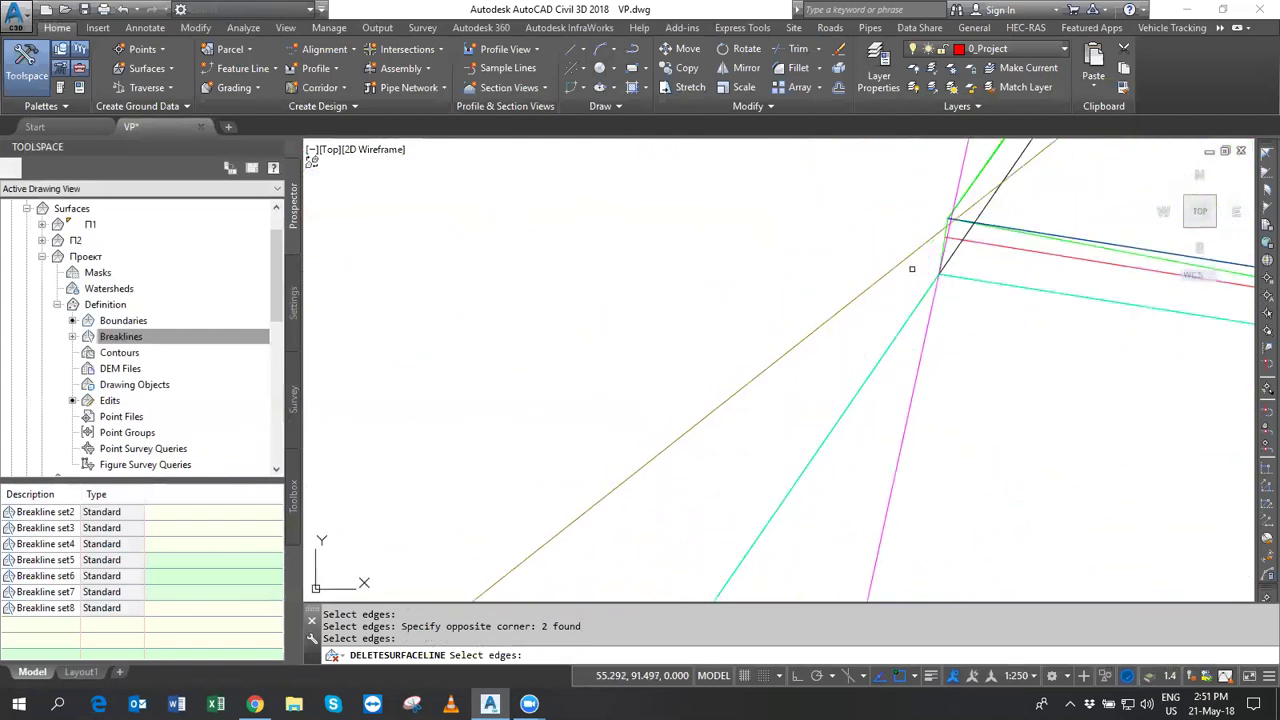
# Finish the deletion so the Проект surface rebuilds without those edges.
pyautogui.scroll(-2, 912, 269)
pyautogui.moveTo(837, 337); pyautogui.dragTo(791, 369, button='middle')
pyautogui.scroll(-1, 778, 357)
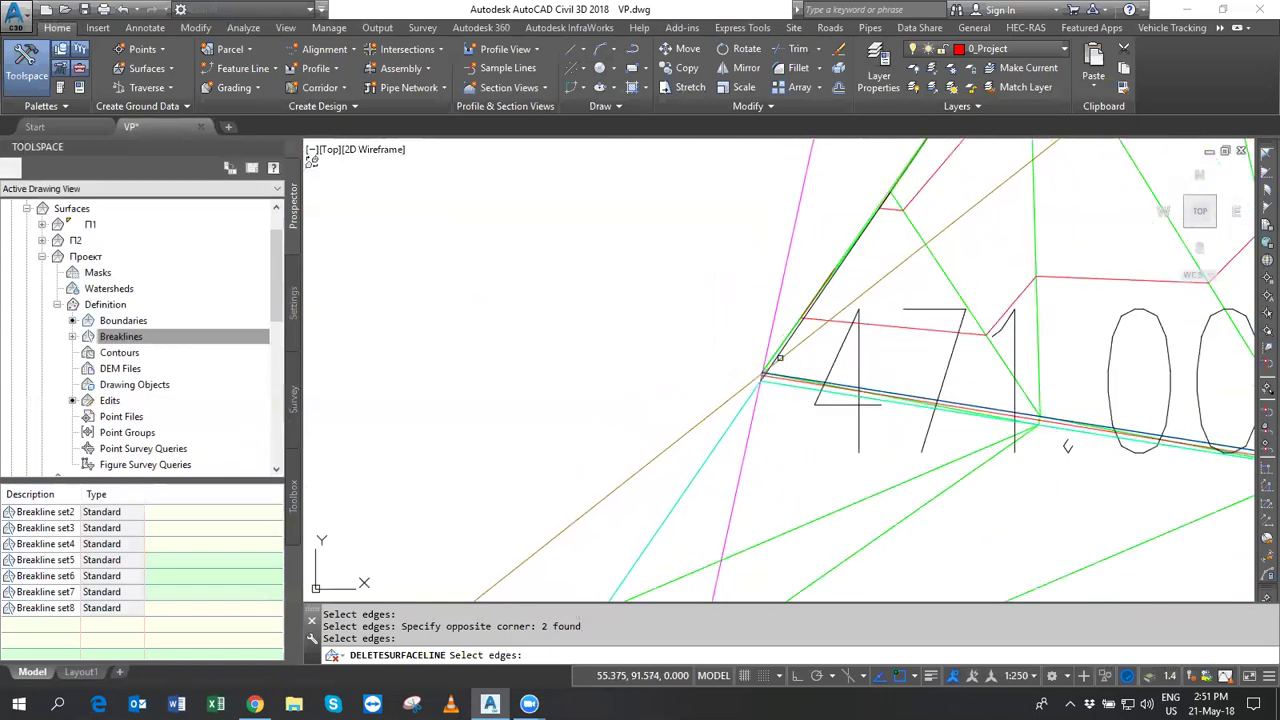
pyautogui.scroll(-3, 752, 386)
pyautogui.scroll(-2, 752, 386)
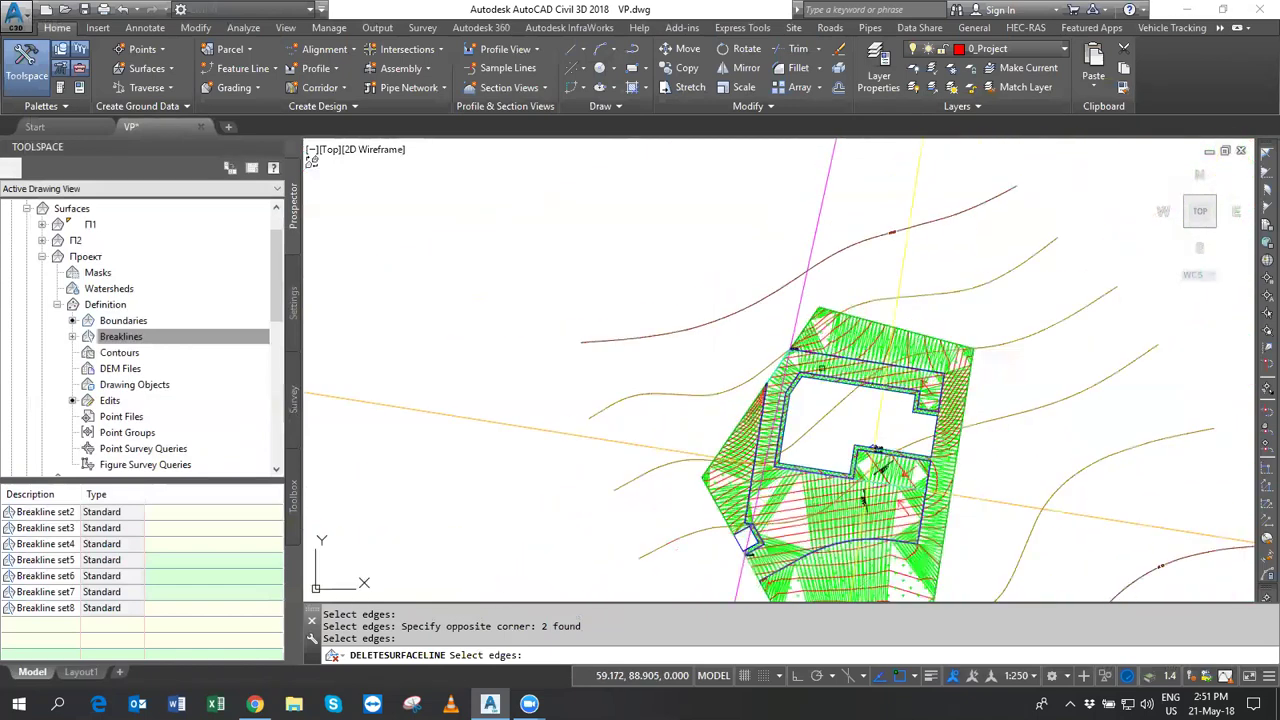
pyautogui.moveTo(770, 340); pyautogui.dragTo(740, 250, button='middle')
pyautogui.press('Return')
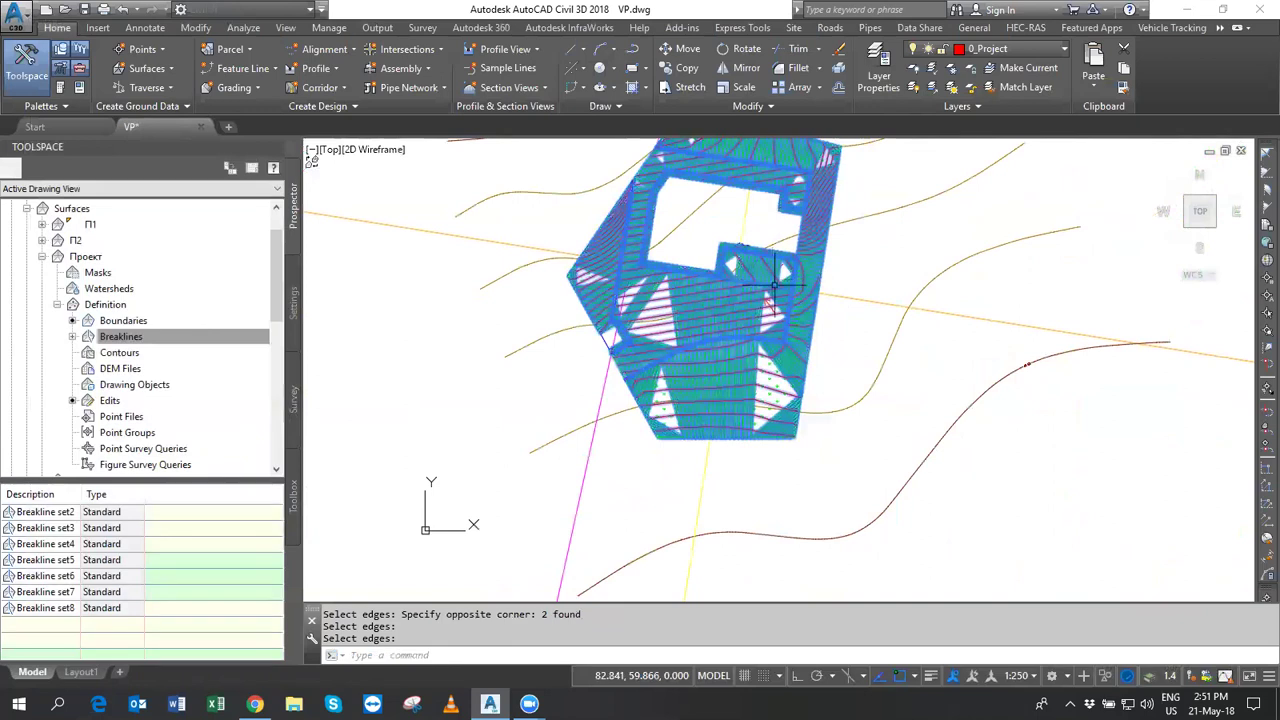
# Inspect the edited Проект surface in the 3D Object Viewer from oblique angles.
pyautogui.rightClick(855, 300)
pyautogui.click(890, 531)
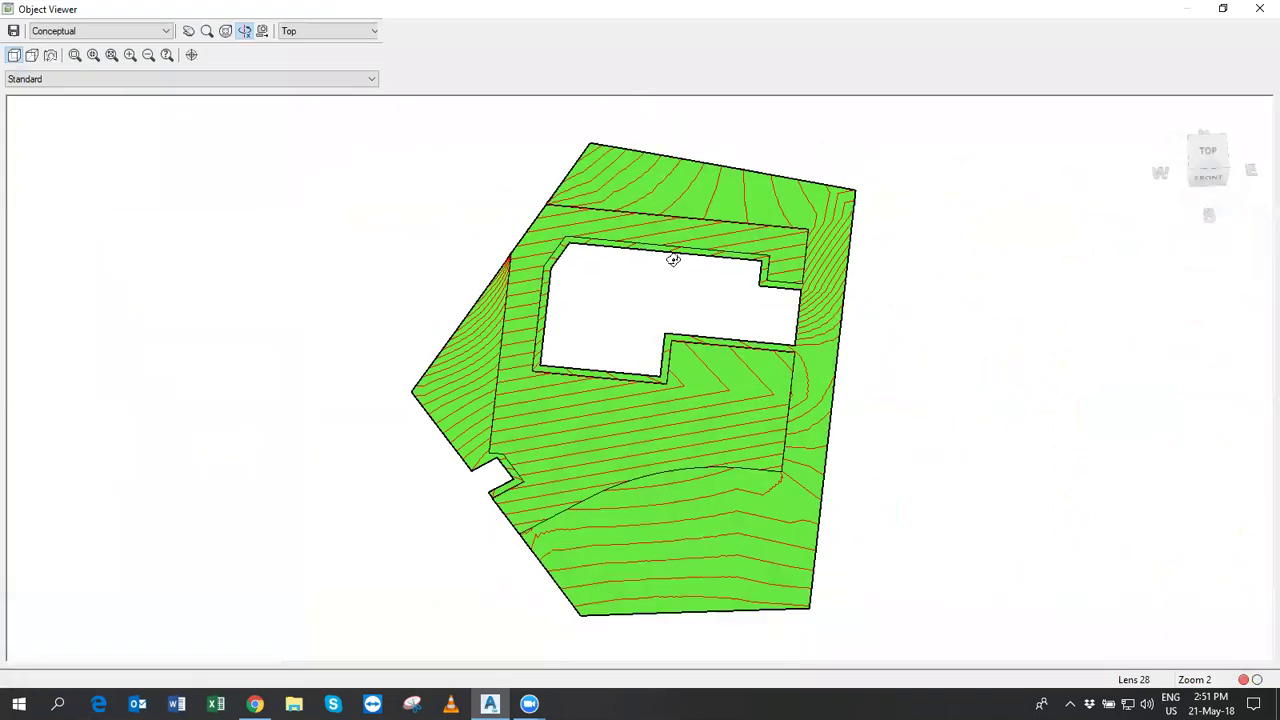
pyautogui.moveTo(673, 259)
pyautogui.mouseDown()
pyautogui.moveTo(626, 451)
pyautogui.moveTo(749, 449)
pyautogui.moveTo(809, 397)
pyautogui.moveTo(480, 397)
pyautogui.mouseUp()
pyautogui.scroll(3, 480, 397)
pyautogui.scroll(2, 473, 482)
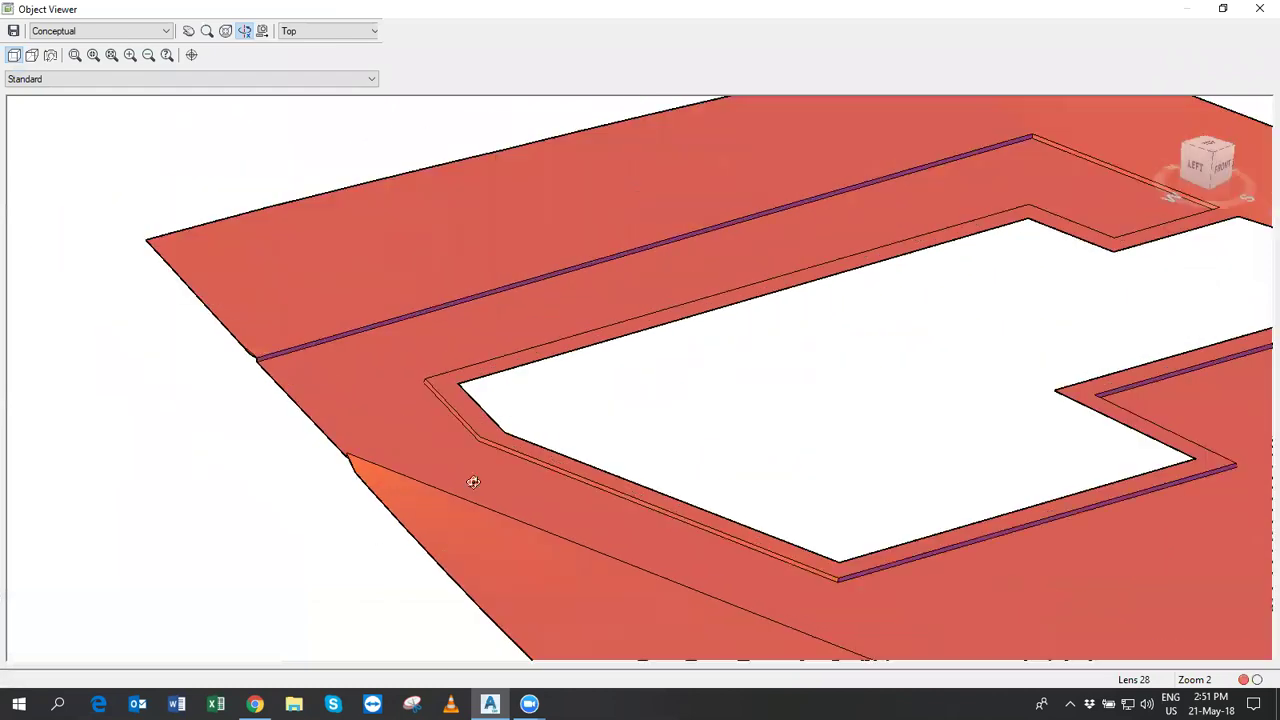
pyautogui.moveTo(361, 494)
pyautogui.mouseDown()
pyautogui.moveTo(534, 534)
pyautogui.moveTo(523, 586)
pyautogui.moveTo(513, 564)
pyautogui.mouseUp()
pyautogui.scroll(-2, 513, 560)
pyautogui.scroll(2, 480, 557)
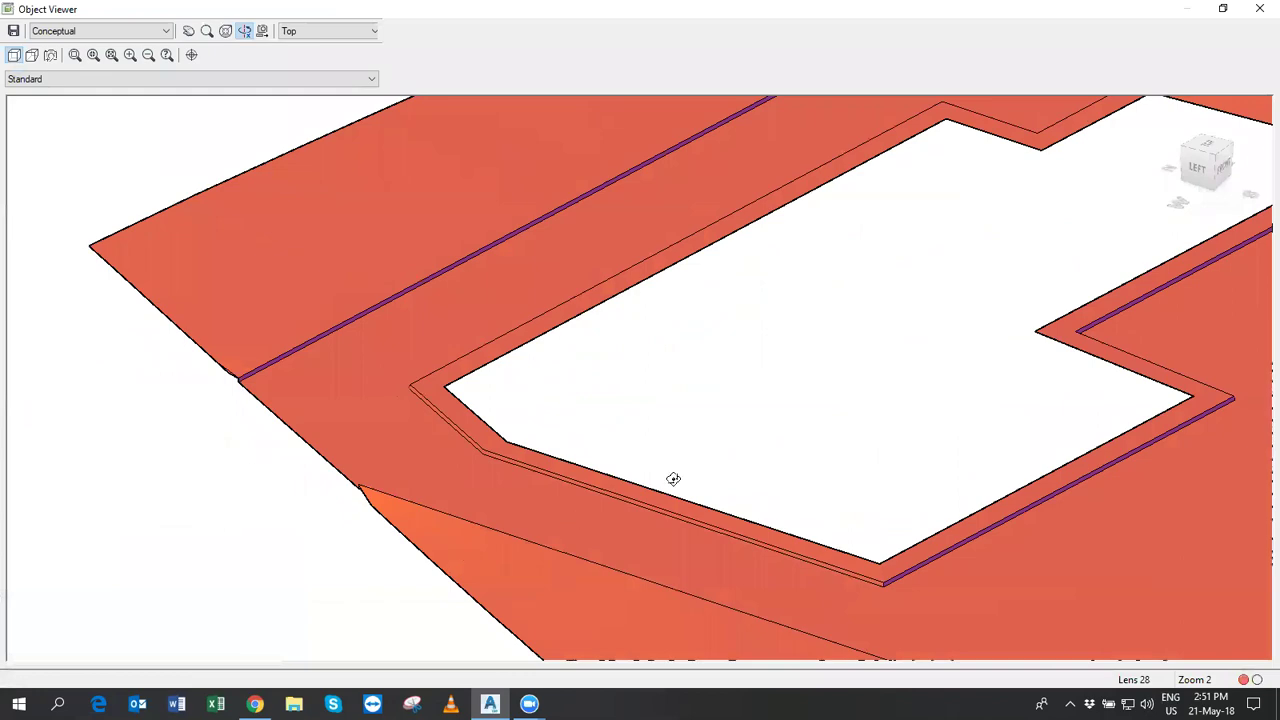
pyautogui.scroll(-3, 814, 453)
pyautogui.press('Escape')
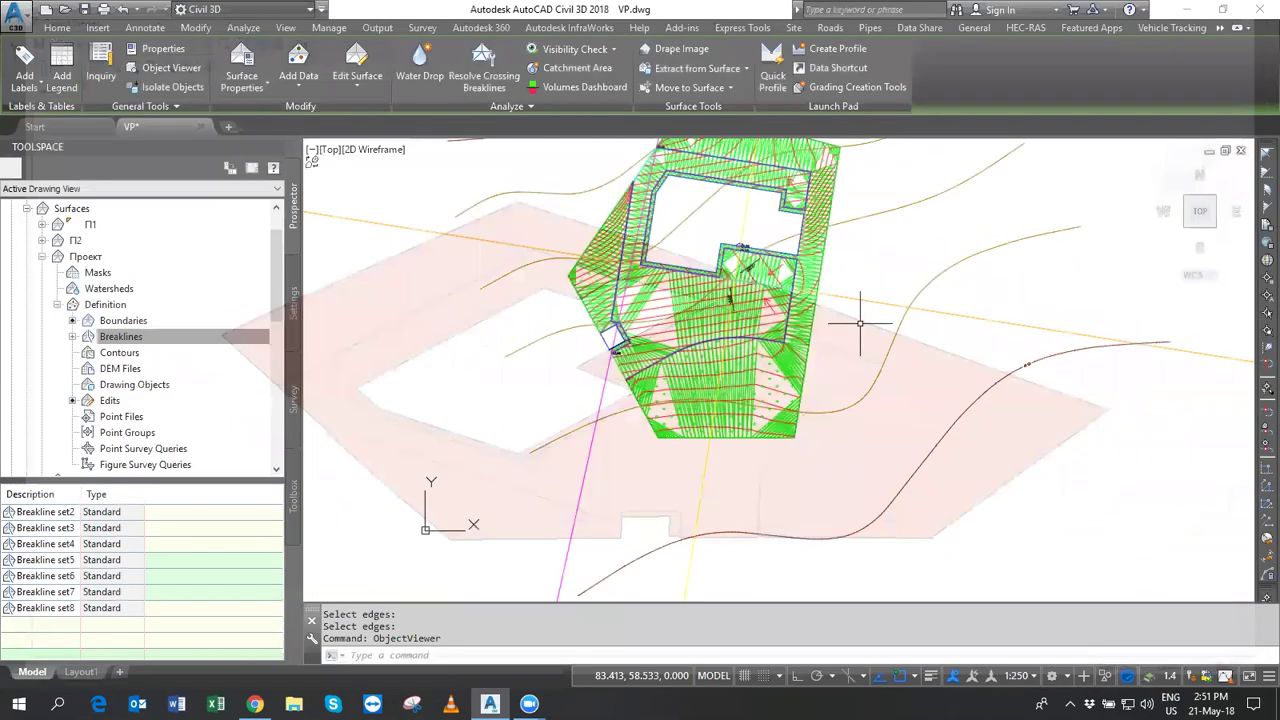
# Review the breakline band along the pad edges and check one breakline in plan.
pyautogui.scroll(4, 690, 443)
pyautogui.scroll(-2, 743, 383)
pyautogui.scroll(-1, 894, 289)
pyautogui.scroll(-1, 834, 300)
pyautogui.scroll(-1, 809, 475)
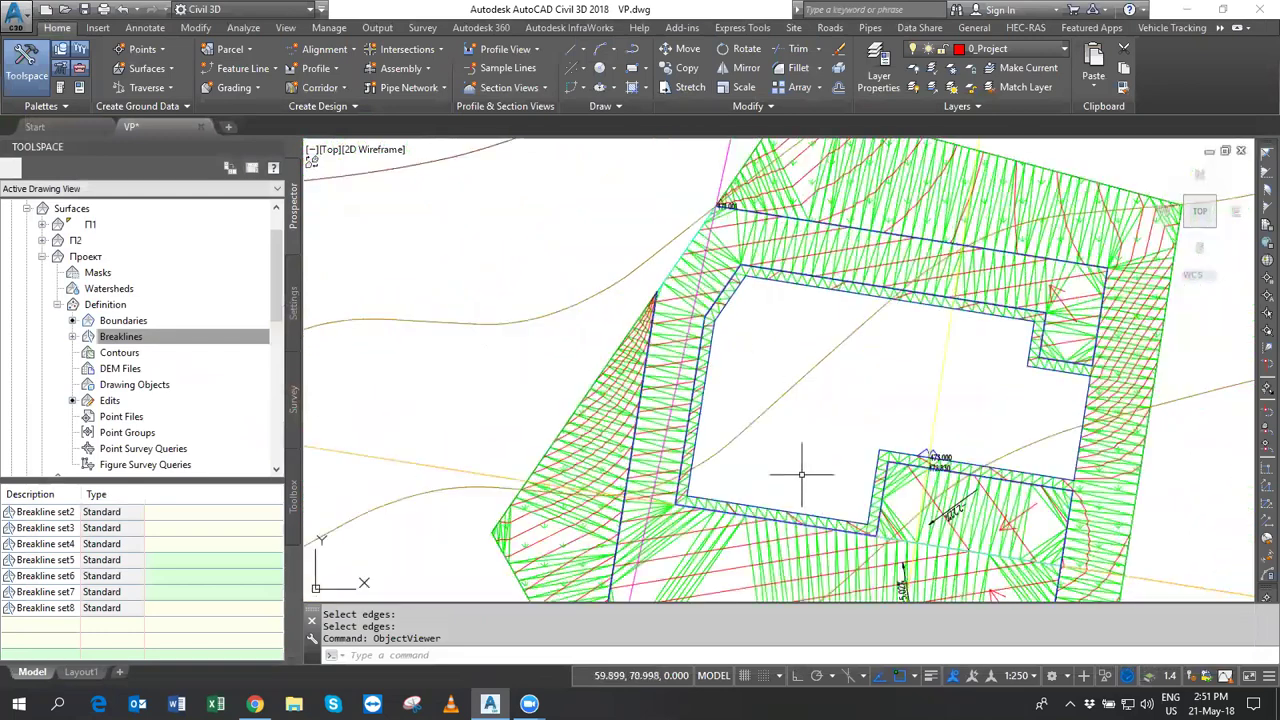
pyautogui.scroll(-2, 834, 540)
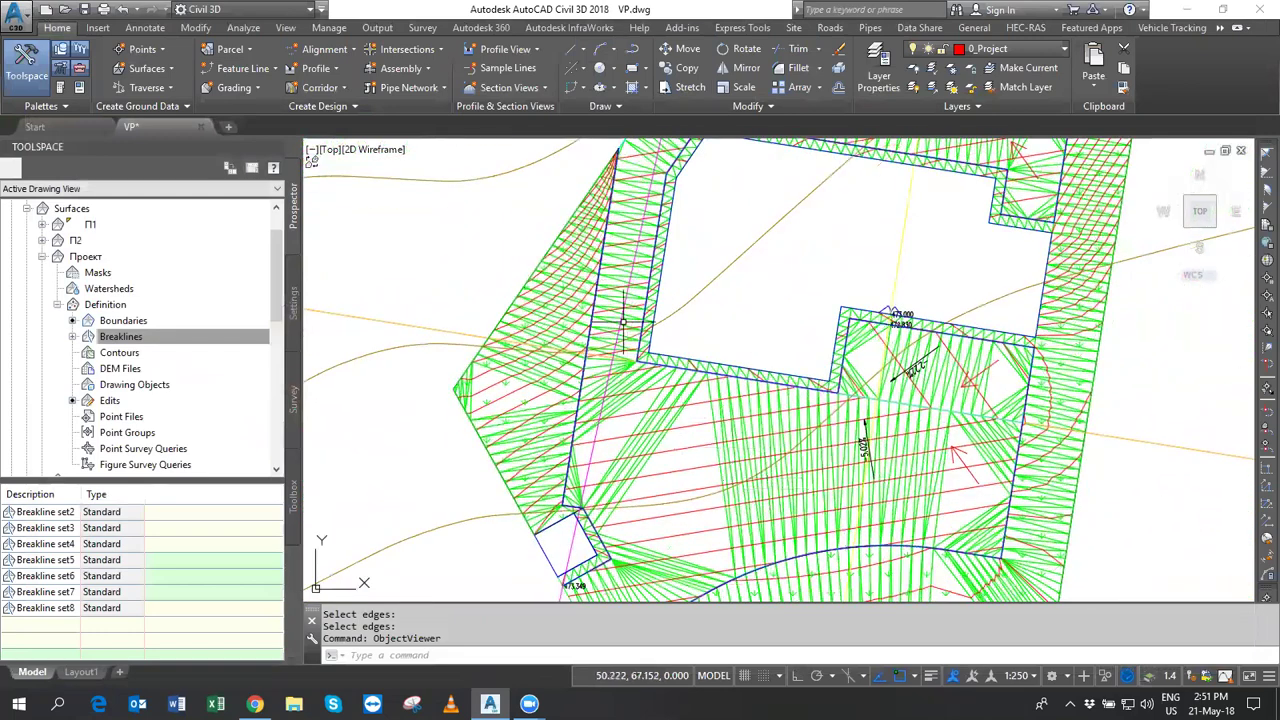
pyautogui.moveTo(644, 200); pyautogui.dragTo(644, 427, button='middle')
pyautogui.scroll(2, 645, 350)
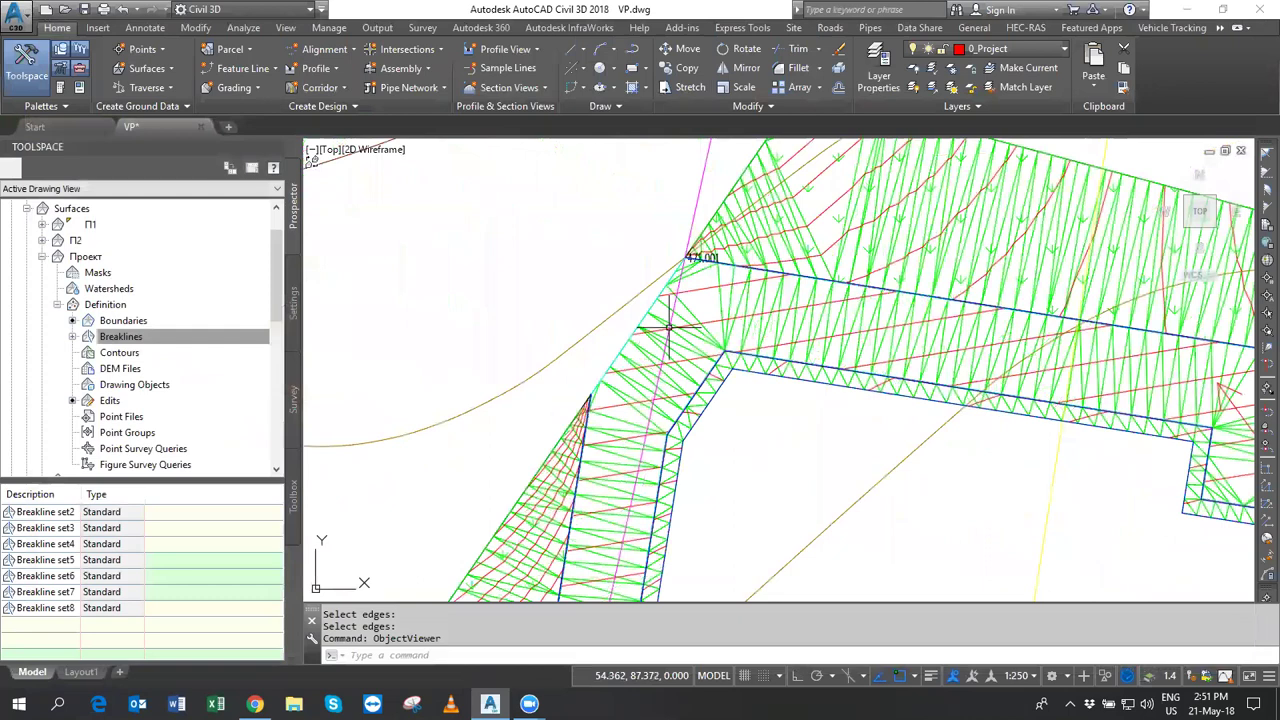
pyautogui.moveTo(700, 340); pyautogui.dragTo(445, 395, button='middle')
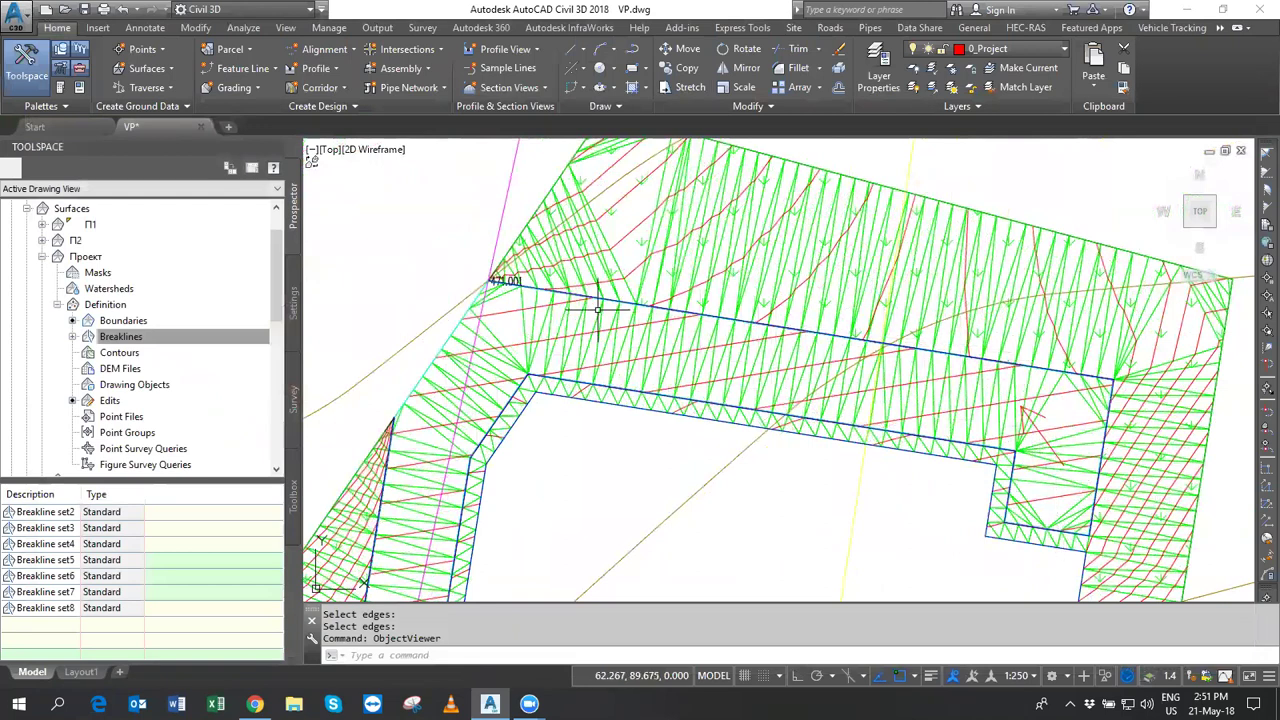
pyautogui.moveTo(1093, 498); pyautogui.dragTo(1006, 456, button='middle')
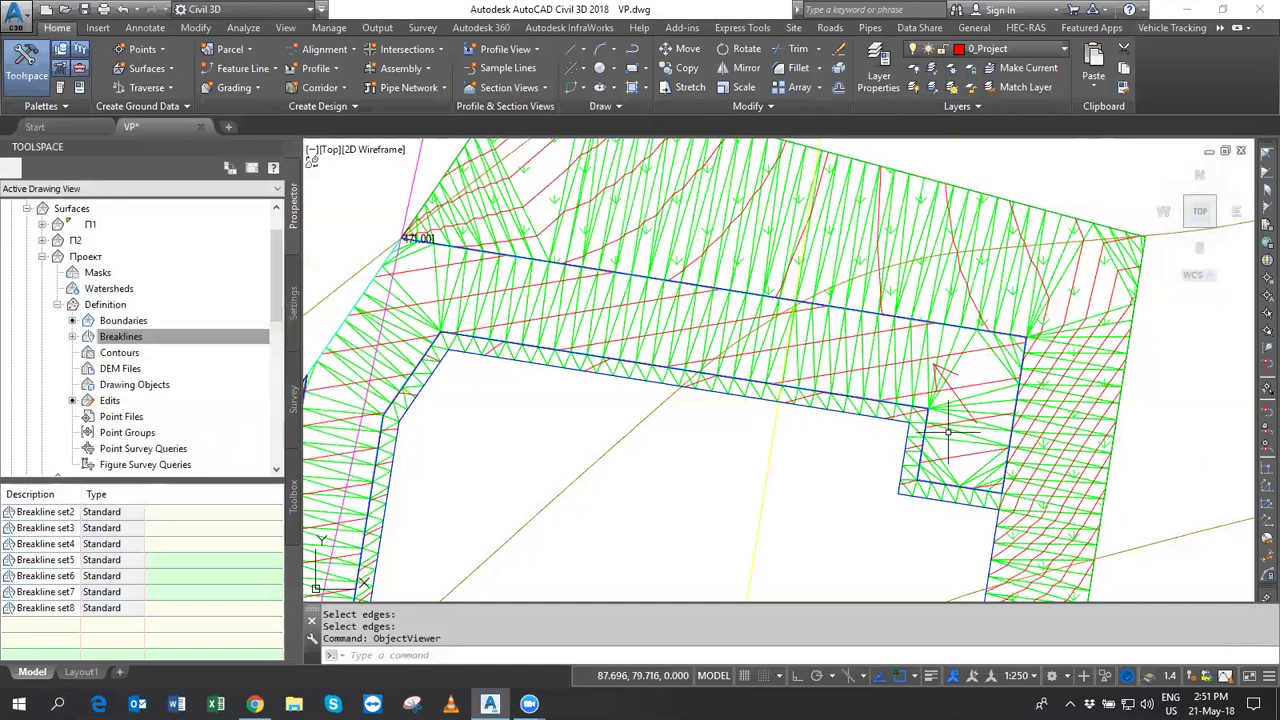
pyautogui.click(902, 470)
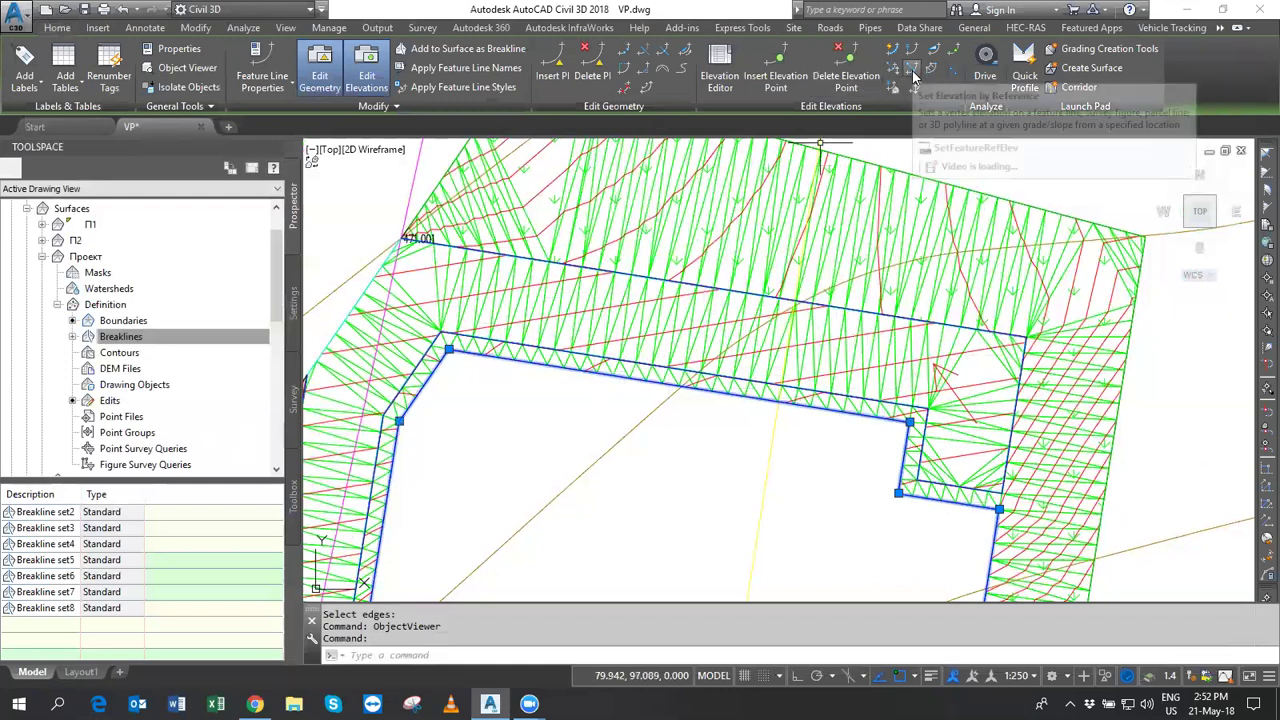
pyautogui.press('Escape')
pyautogui.press('Escape')
pyautogui.scroll(-2, 614, 431)
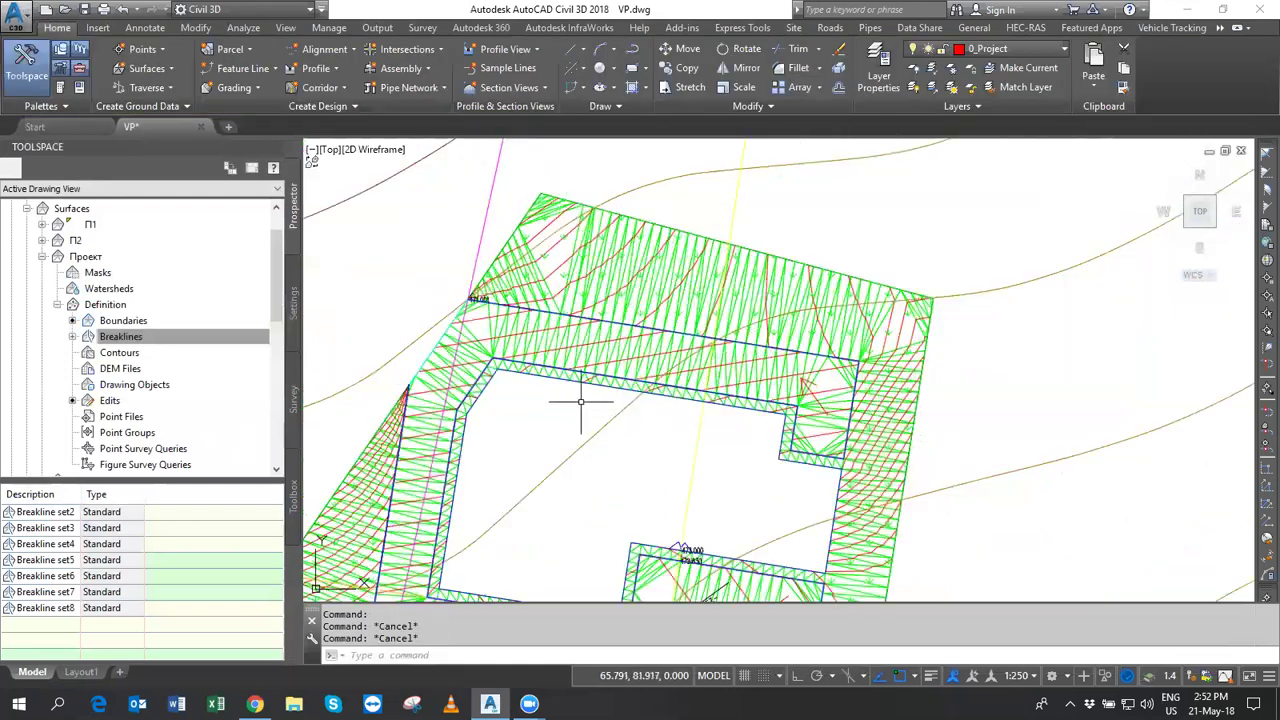
# Turn off Triangles display in the Проект surface style.
pyautogui.click(625, 265)
pyautogui.rightClick(625, 265)
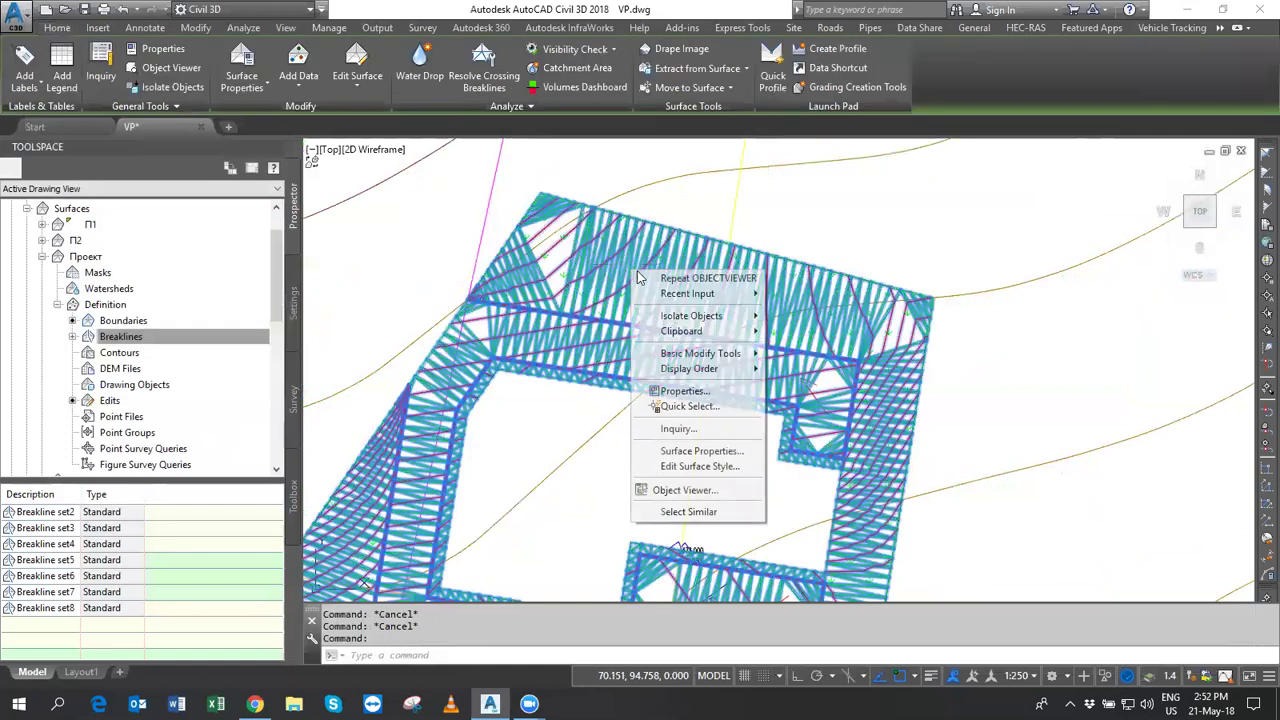
pyautogui.click(688, 472)
pyautogui.click(280, 334)
pyautogui.click(411, 558)
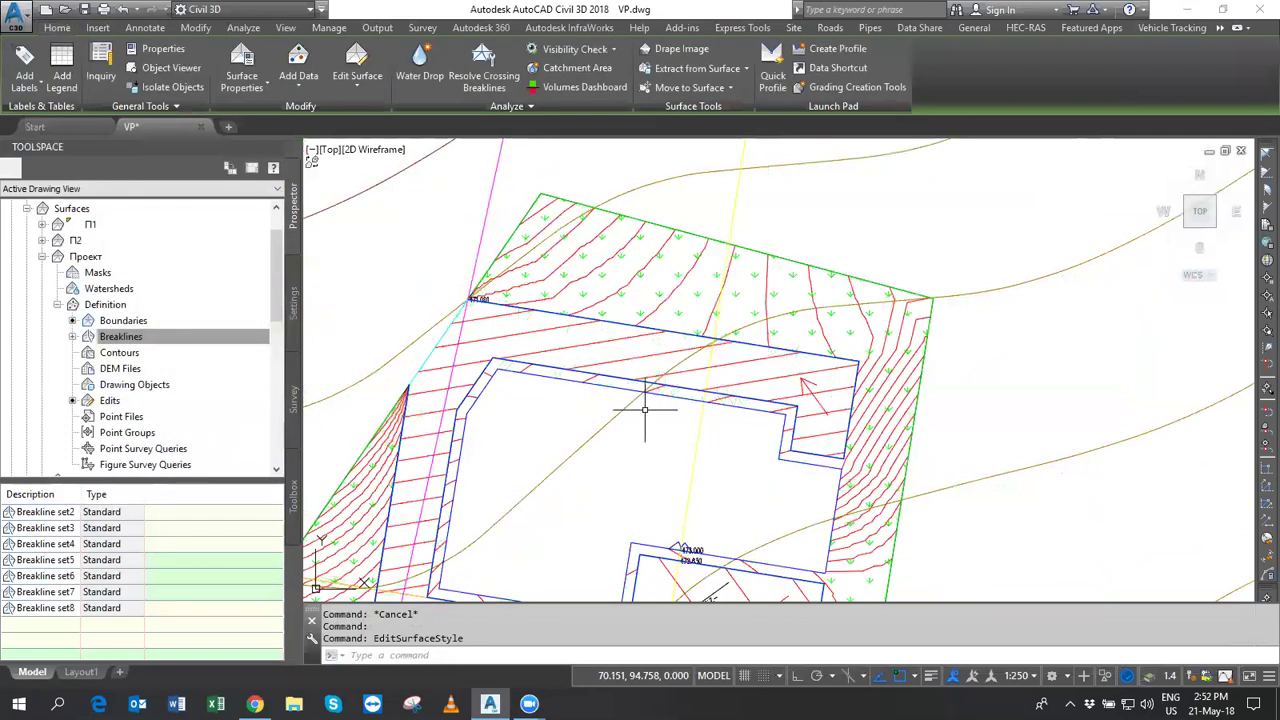
pyautogui.moveTo(574, 342); pyautogui.dragTo(614, 330, button='middle')
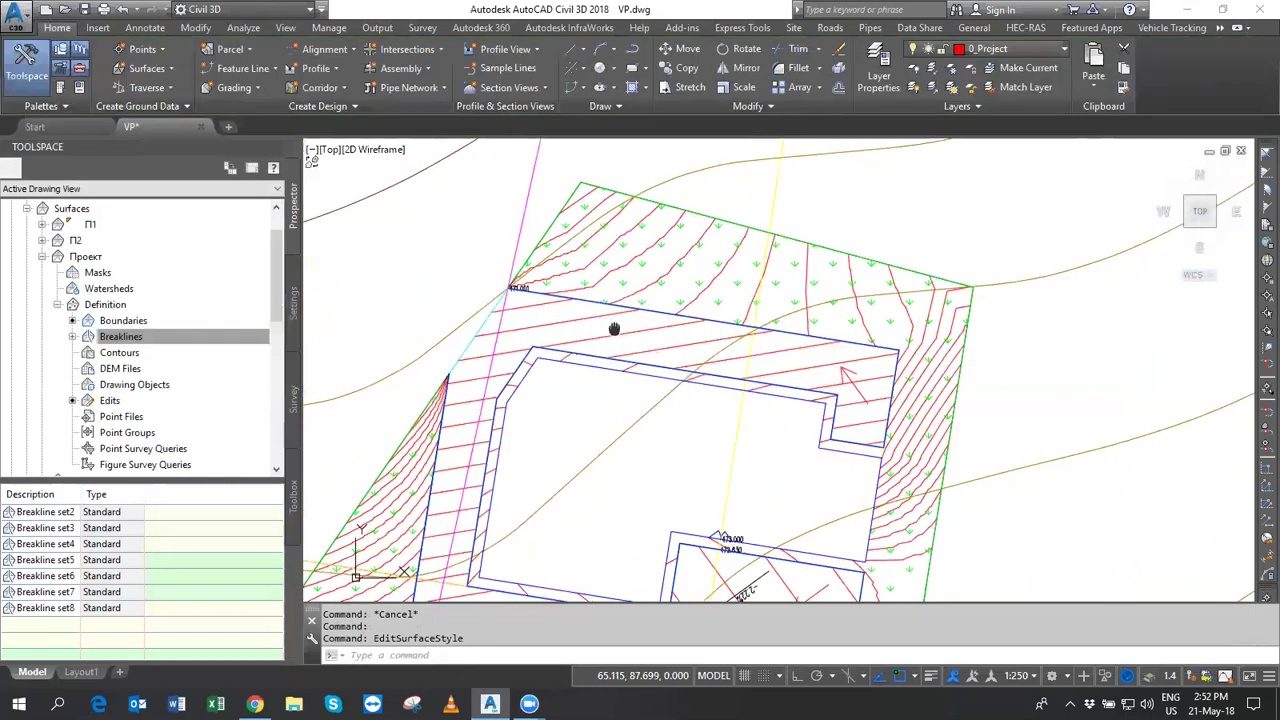
# Collapse the Проект branch in Prospector and start creating a new feature line.
pyautogui.click(43, 258)
pyautogui.click(240, 68)
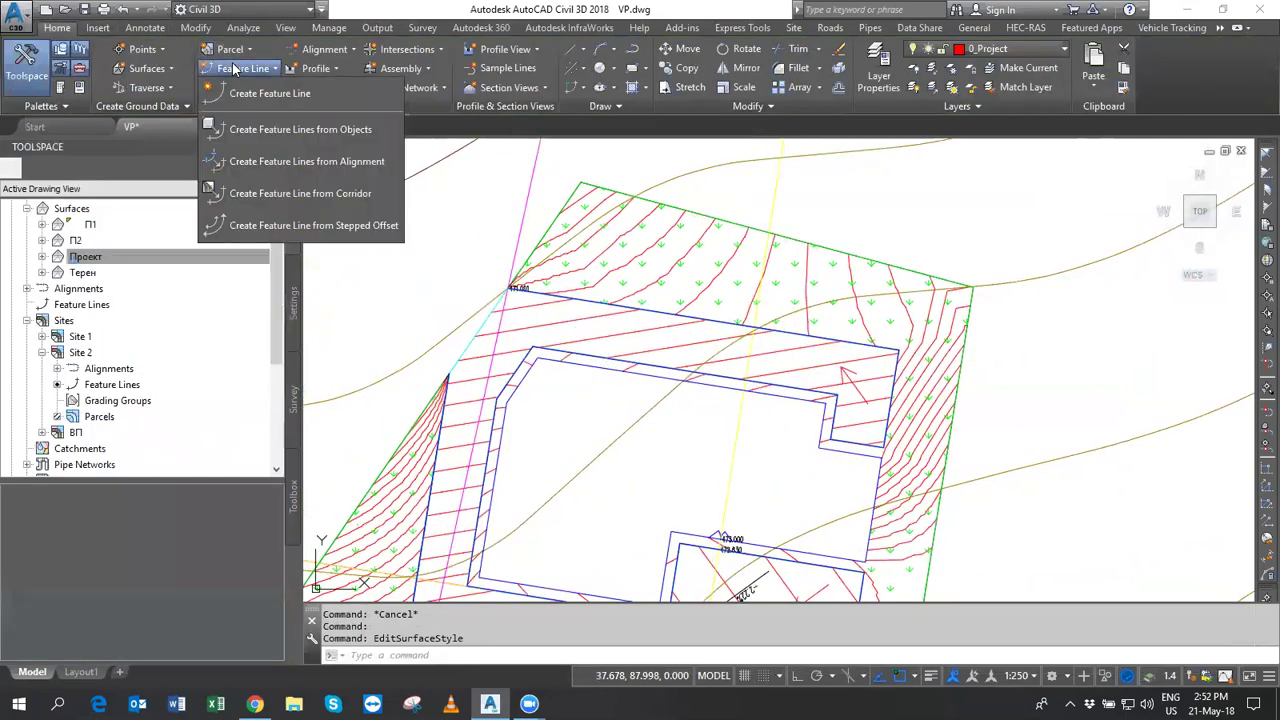
pyautogui.click(291, 98)
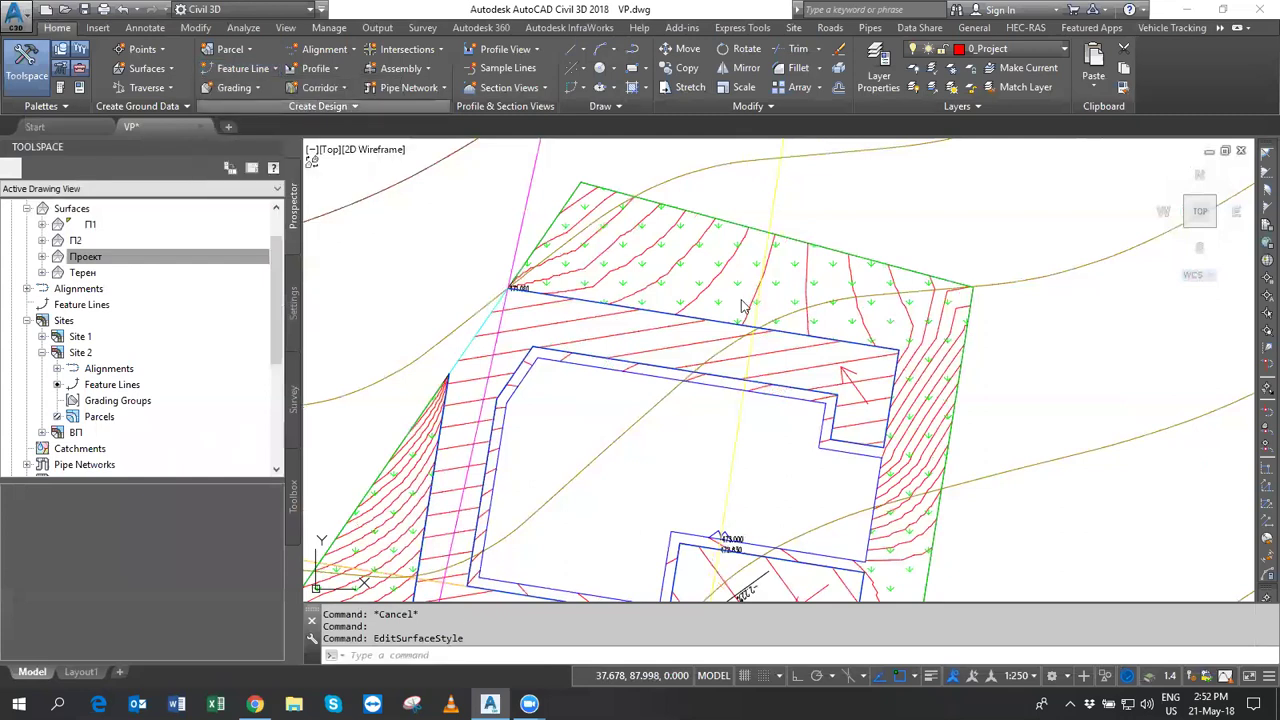
# Create a new feature line in Site 1 with the Виолетов style.
pyautogui.click(479, 173)
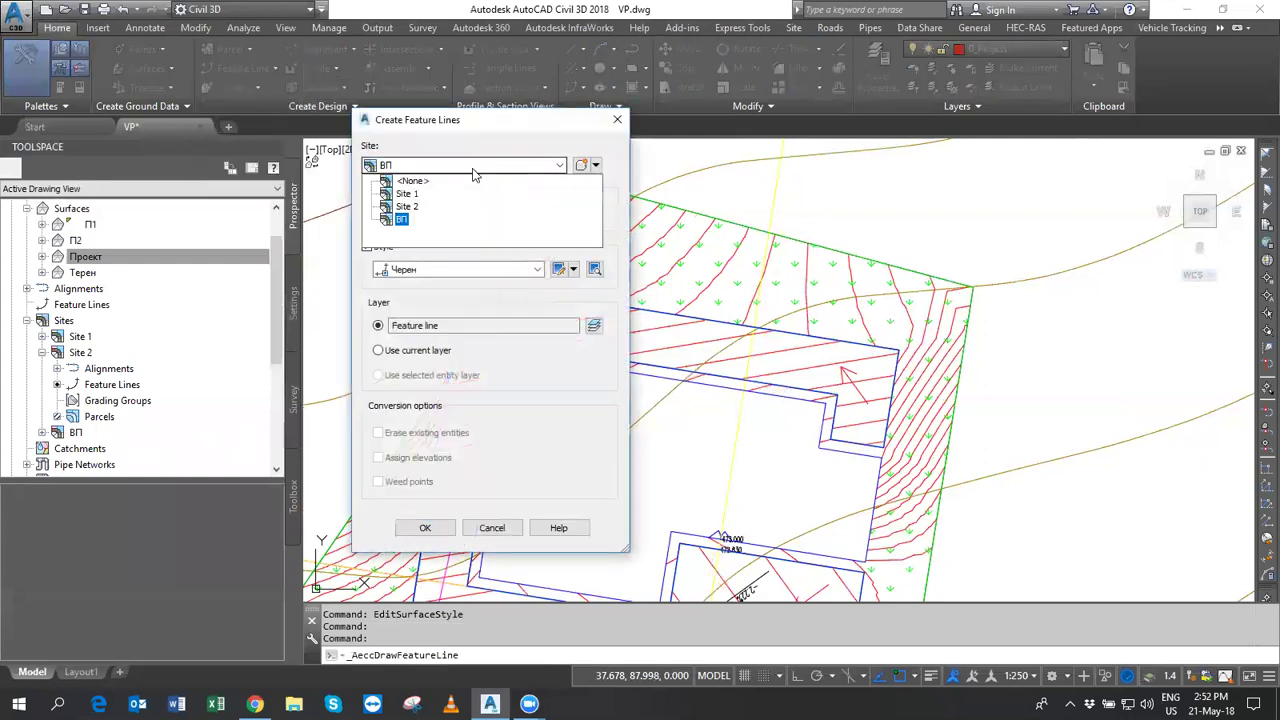
pyautogui.click(405, 195)
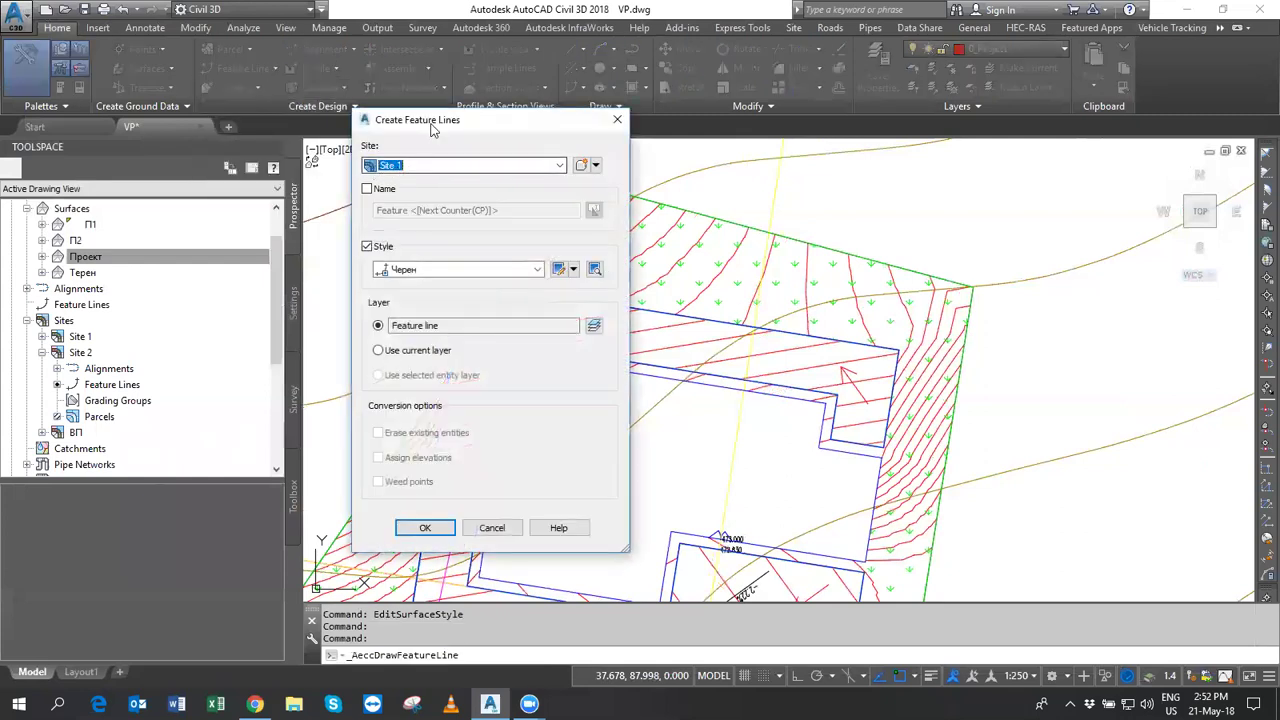
pyautogui.moveTo(433, 127); pyautogui.dragTo(1007, 146)
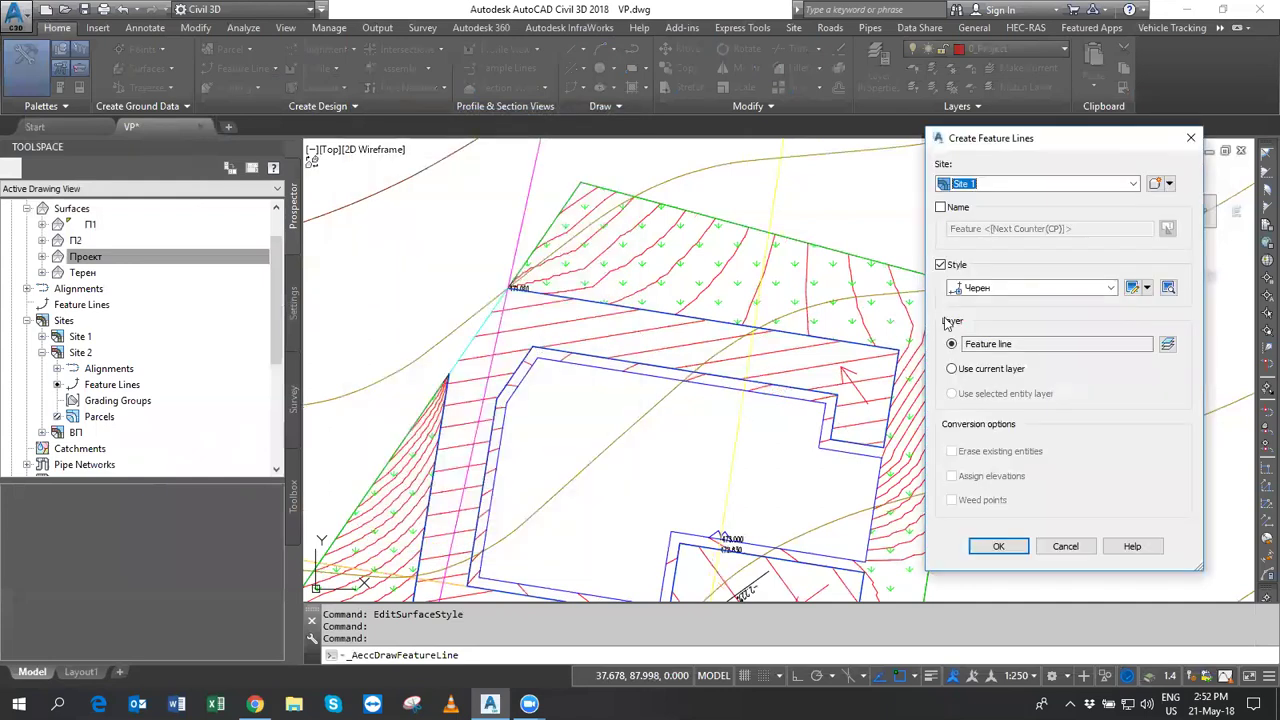
pyautogui.click(979, 293)
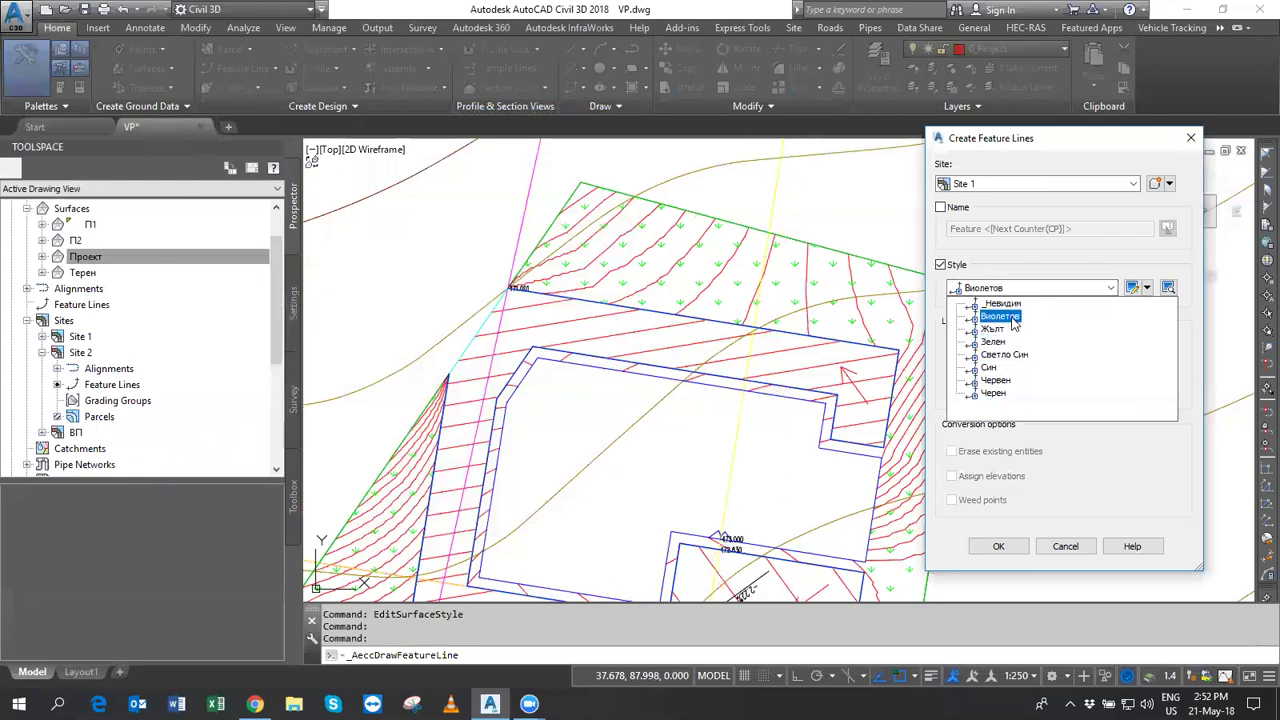
pyautogui.click(1003, 316)
pyautogui.click(998, 546)
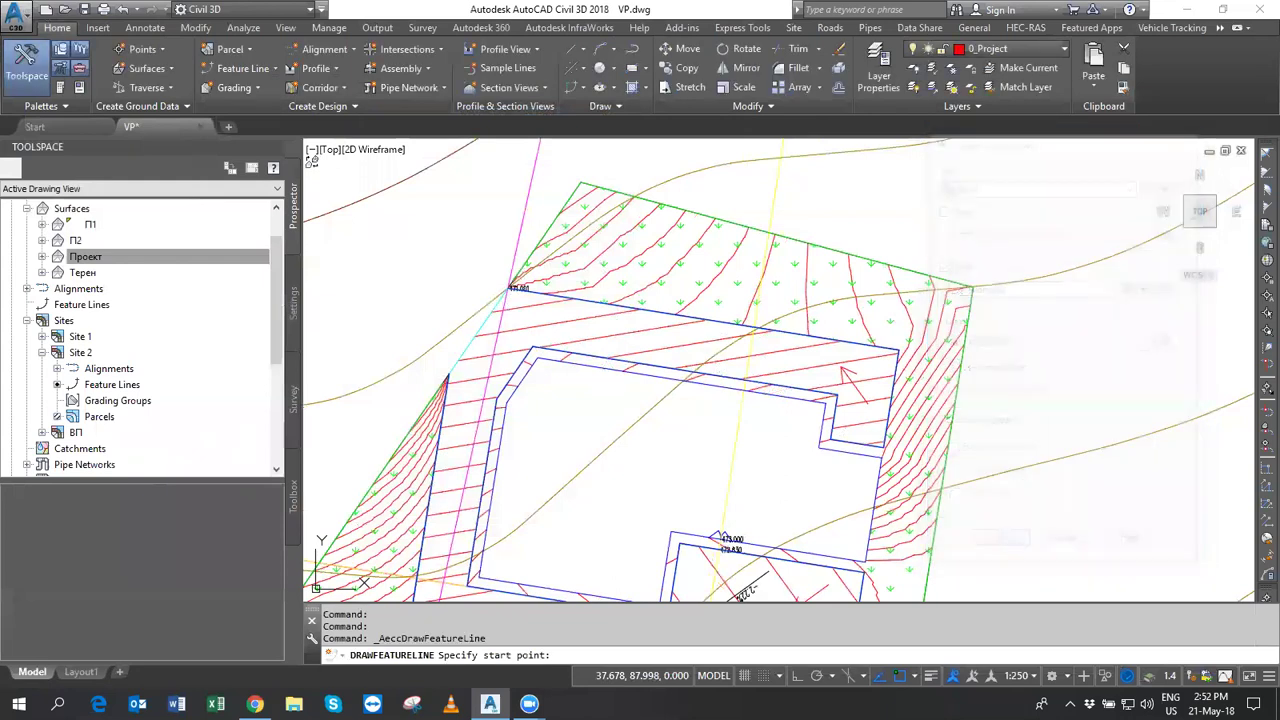
# Start the feature line at the 471.001 vertex, keeping its 471.001 elevation.
pyautogui.scroll(5, 510, 280)
pyautogui.scroll(2, 515, 250)
pyautogui.scroll(2, 540, 200)
pyautogui.scroll(2, 531, 277)
pyautogui.click(531, 299)
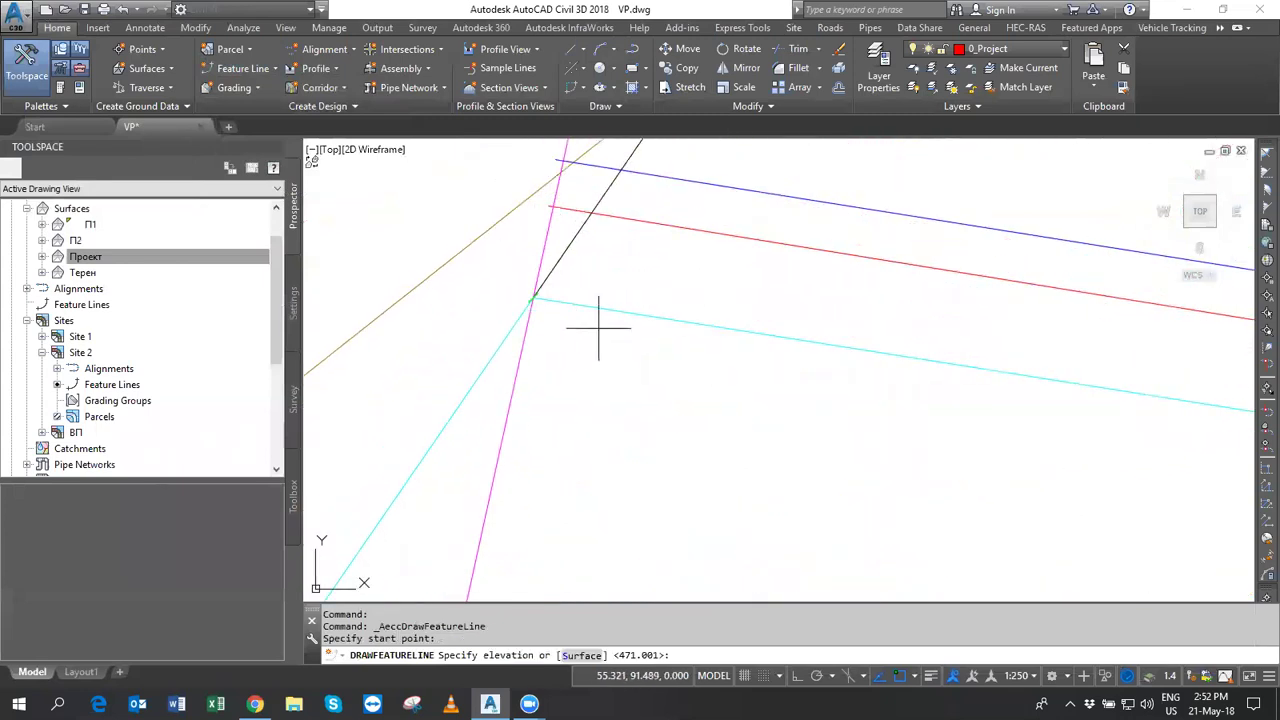
pyautogui.press('Return')
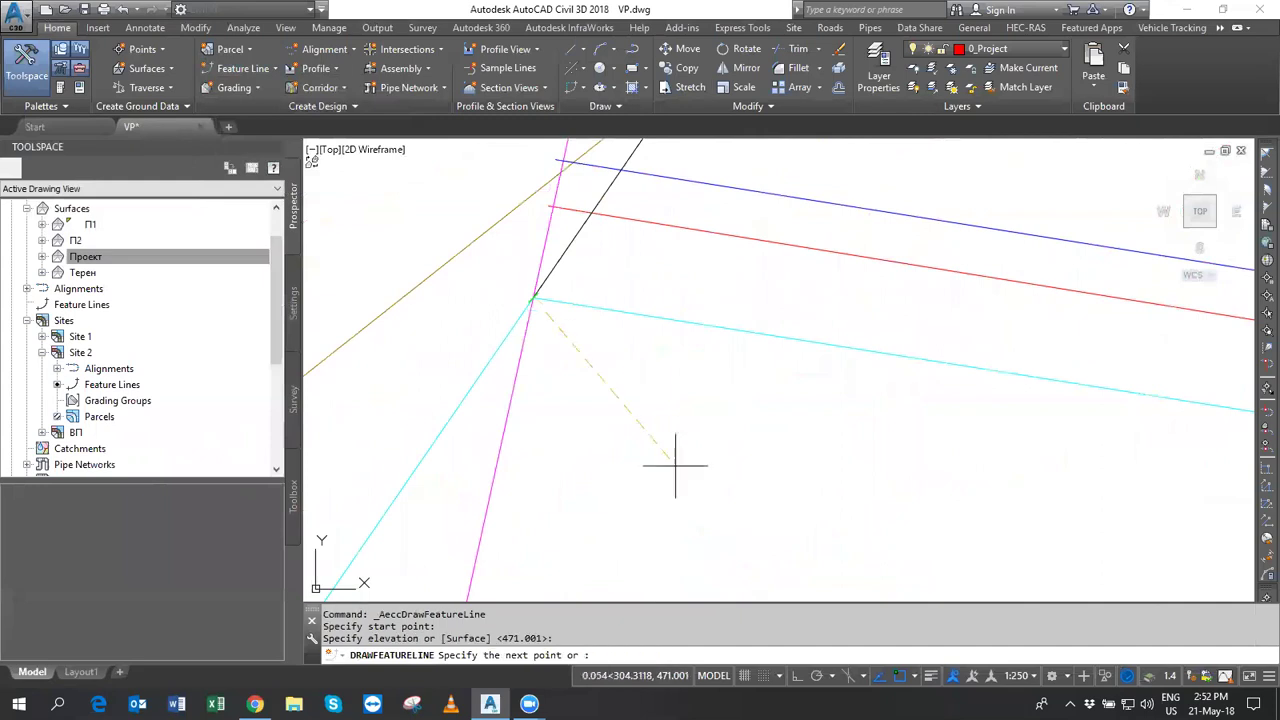
pyautogui.scroll(2, 674, 463)
pyautogui.scroll(2, 663, 366)
pyautogui.scroll(-3, 657, 450)
pyautogui.scroll(3, 657, 300)
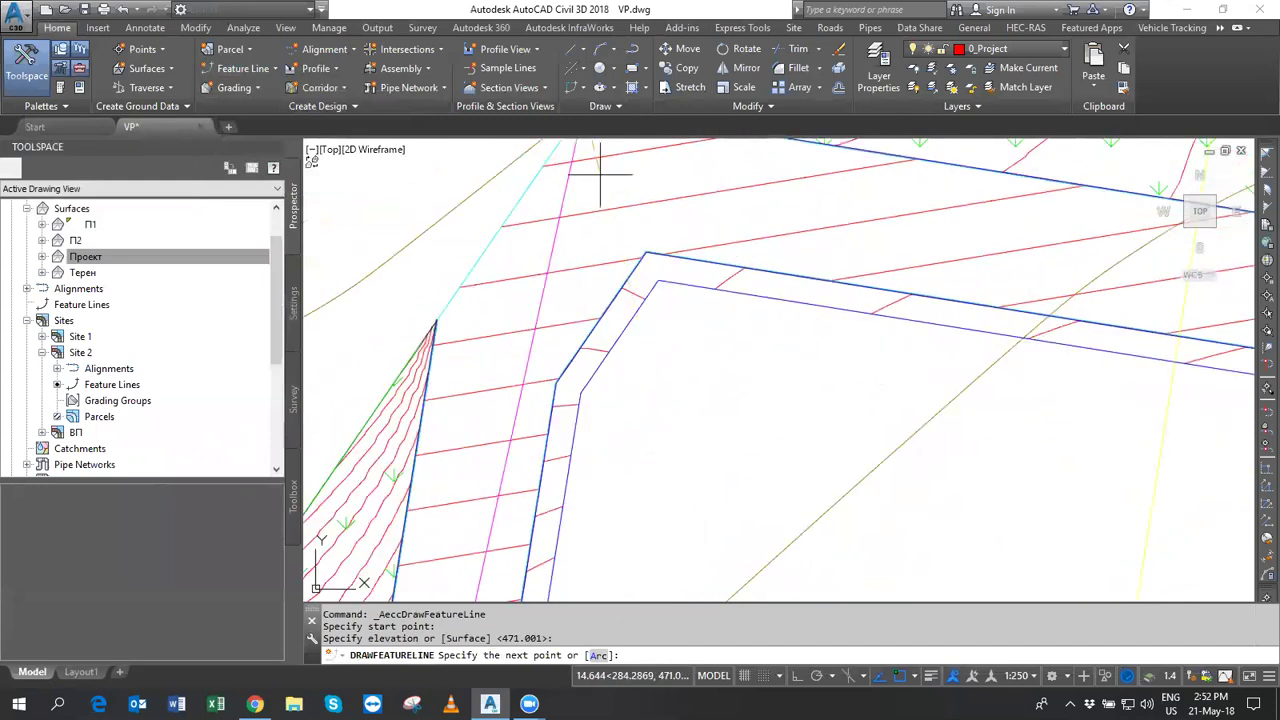
pyautogui.scroll(2, 675, 320)
pyautogui.scroll(2, 686, 366)
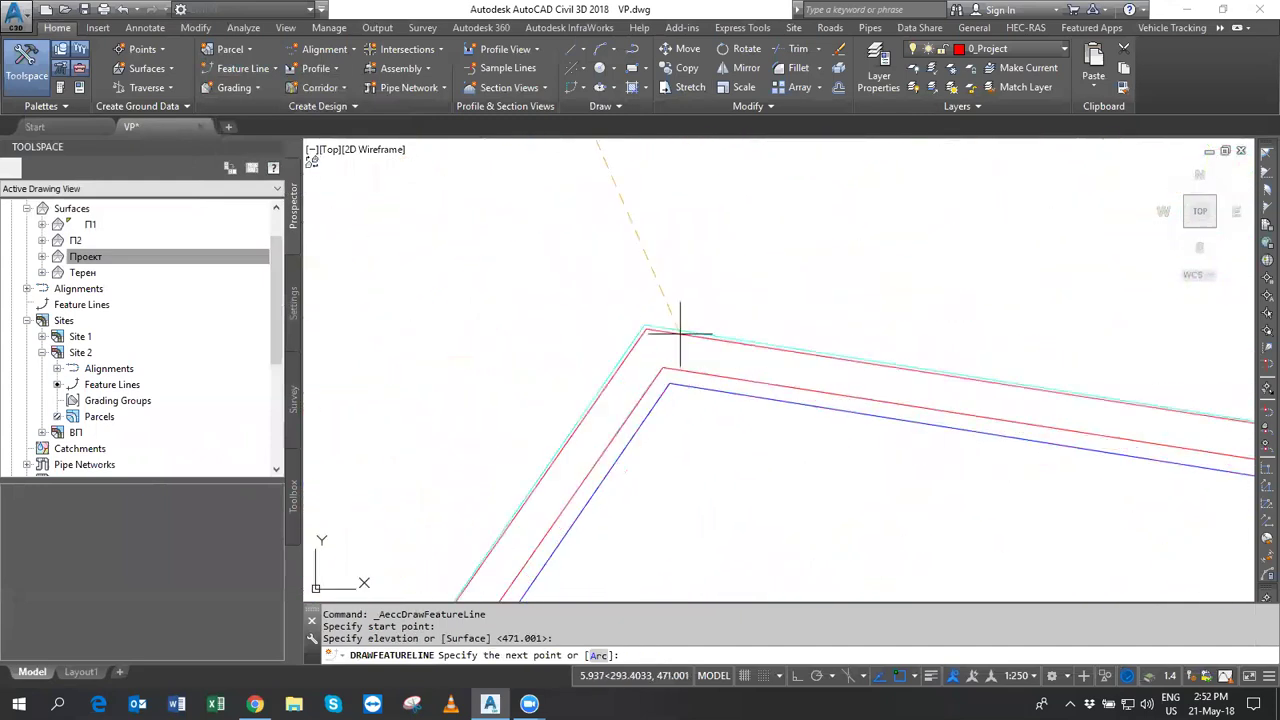
# End the line at the pad corner, taking its elevation from surface П1.
pyautogui.click(645, 324)
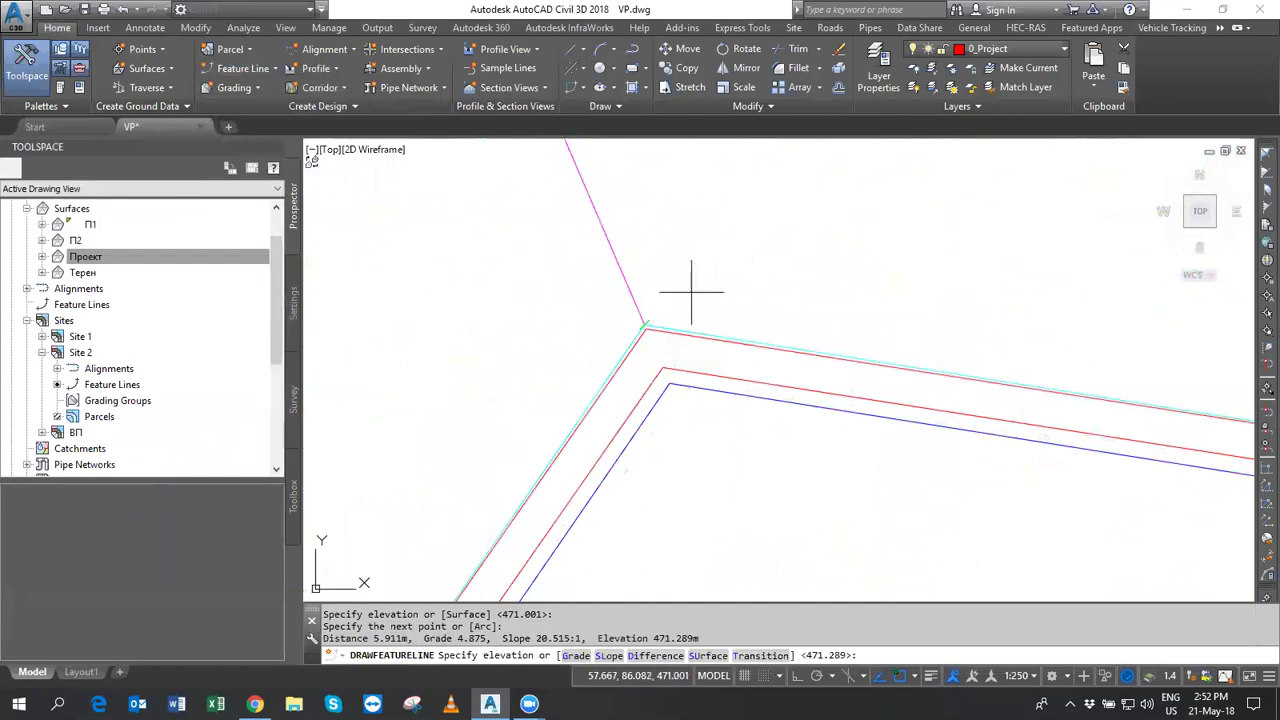
pyautogui.click(707, 655)
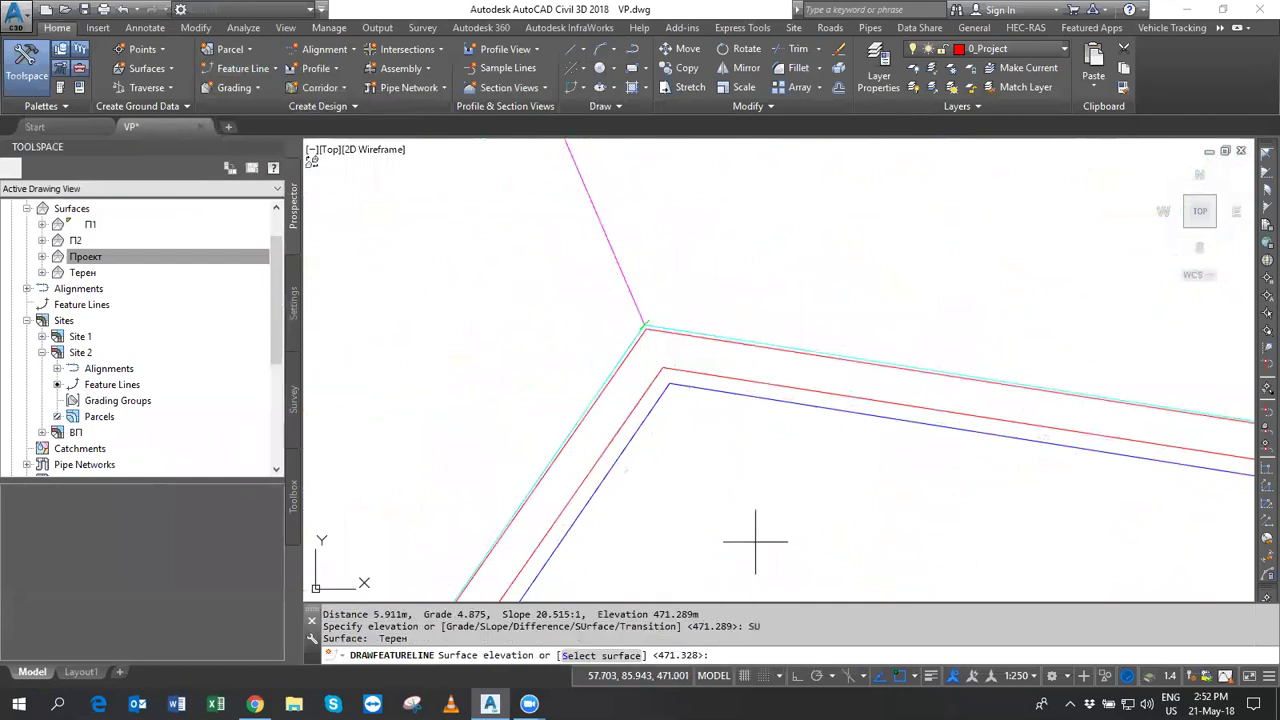
pyautogui.click(615, 657)
pyautogui.click(945, 287)
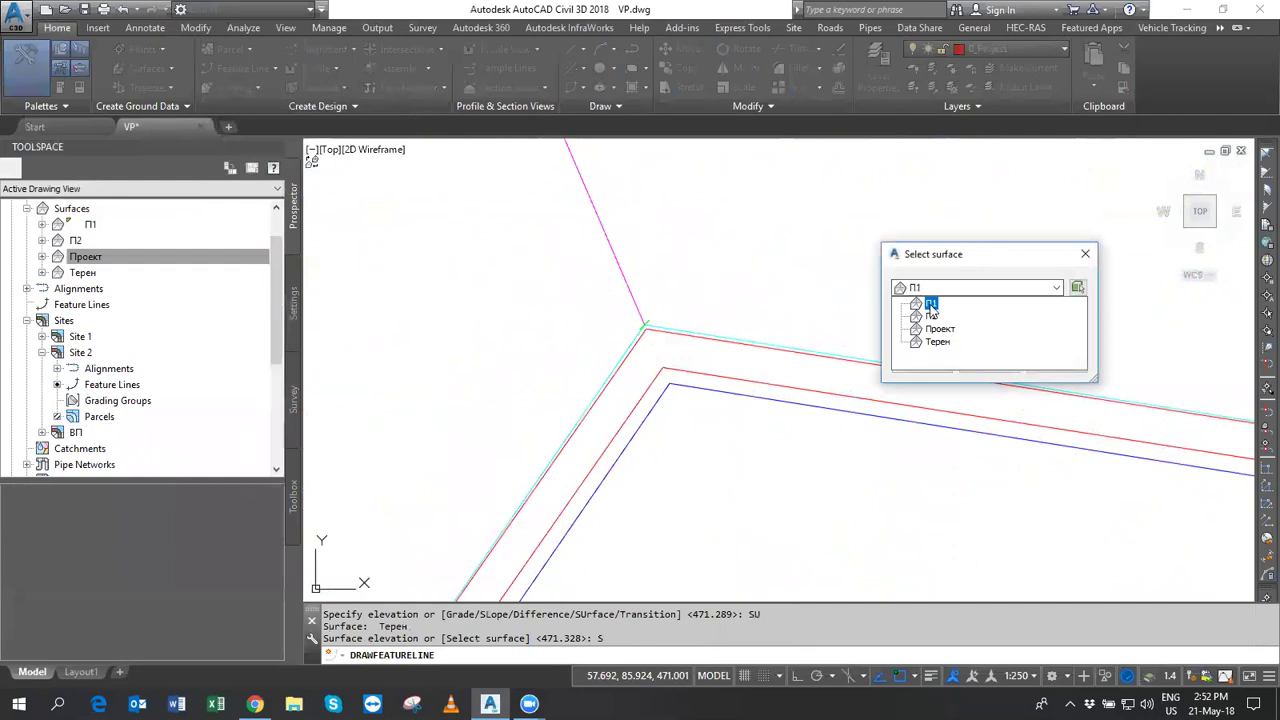
pyautogui.click(925, 304)
pyautogui.click(925, 365)
pyautogui.rightClick(766, 261)
pyautogui.click(785, 270)
pyautogui.rightClick(714, 248)
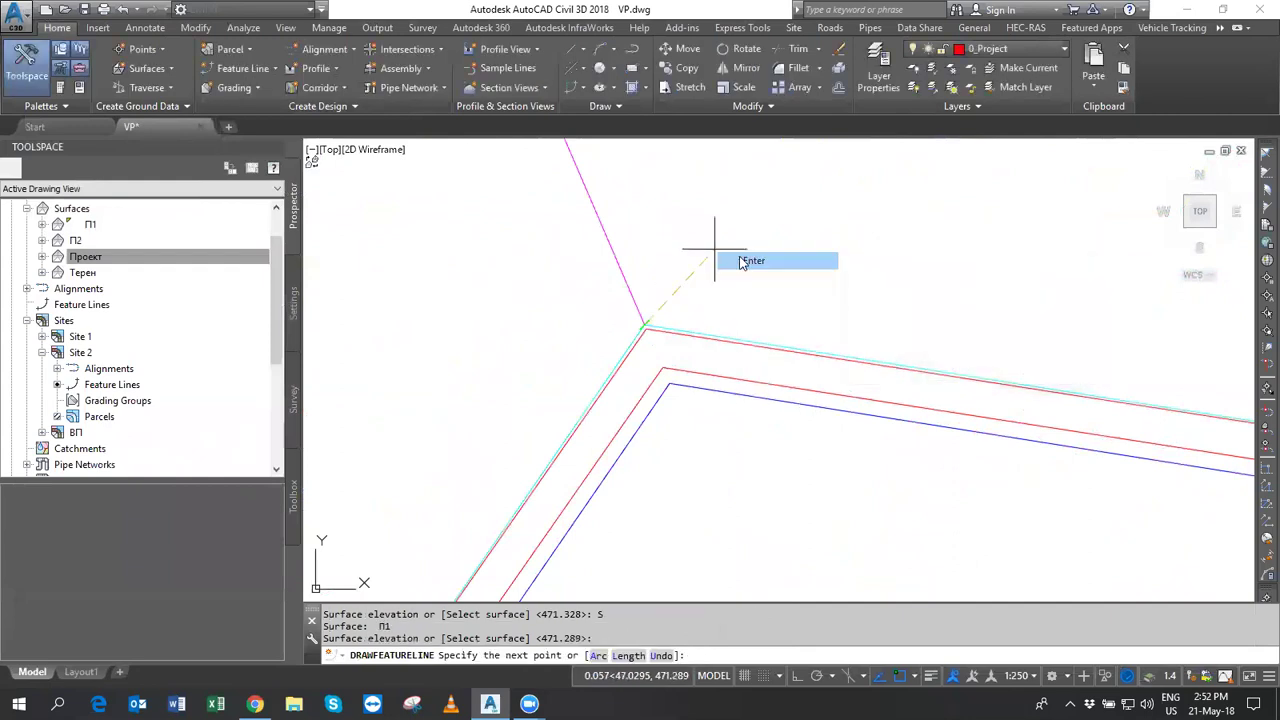
pyautogui.click(752, 261)
pyautogui.scroll(2, 714, 240)
pyautogui.press('Return')
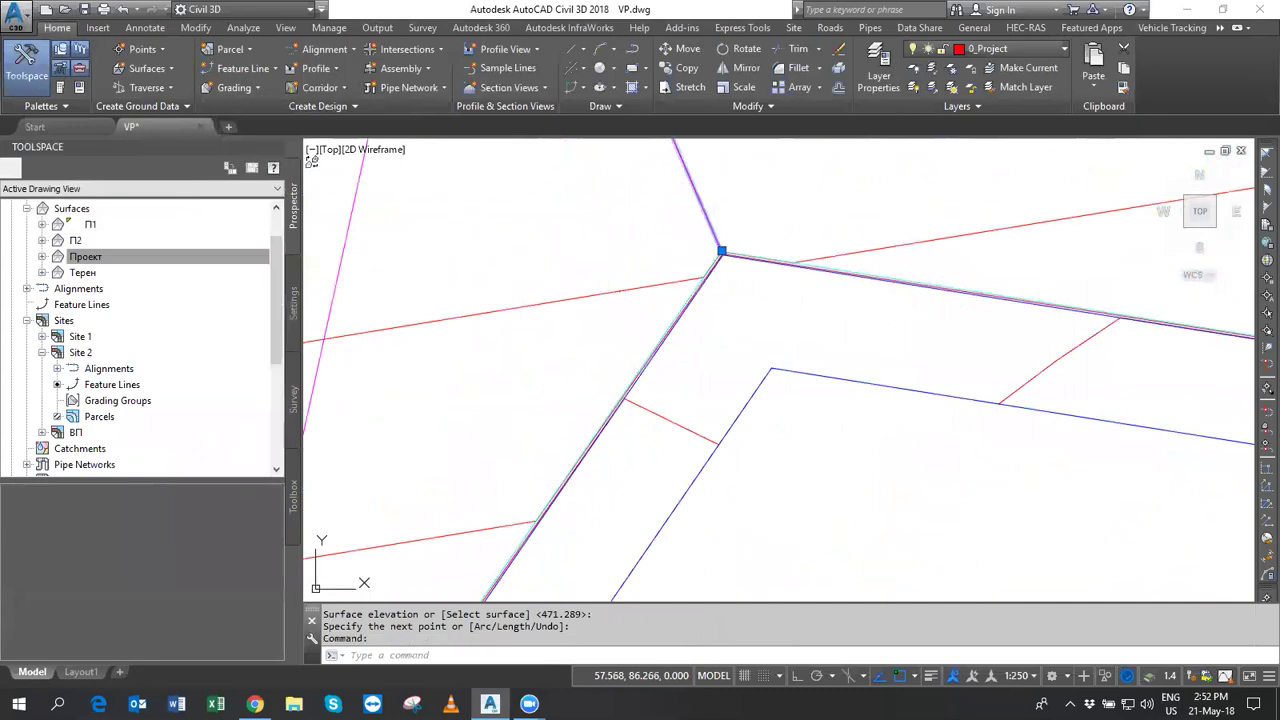
# Check the new feature line's vertex elevations in the Elevation Editor, then close it.
pyautogui.click(720, 256)
pyautogui.scroll(-2, 751, 322)
pyautogui.moveTo(751, 322); pyautogui.dragTo(575, 364, button='middle')
pyautogui.rightClick(545, 383)
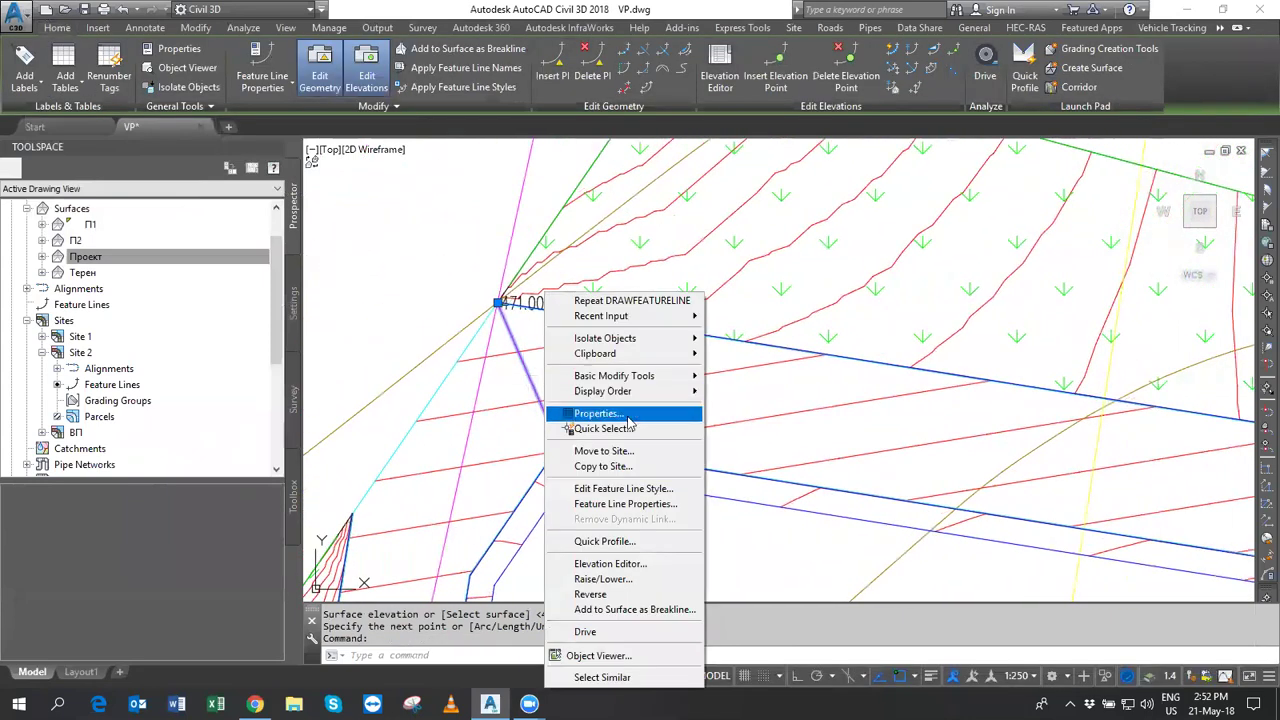
pyautogui.click(650, 562)
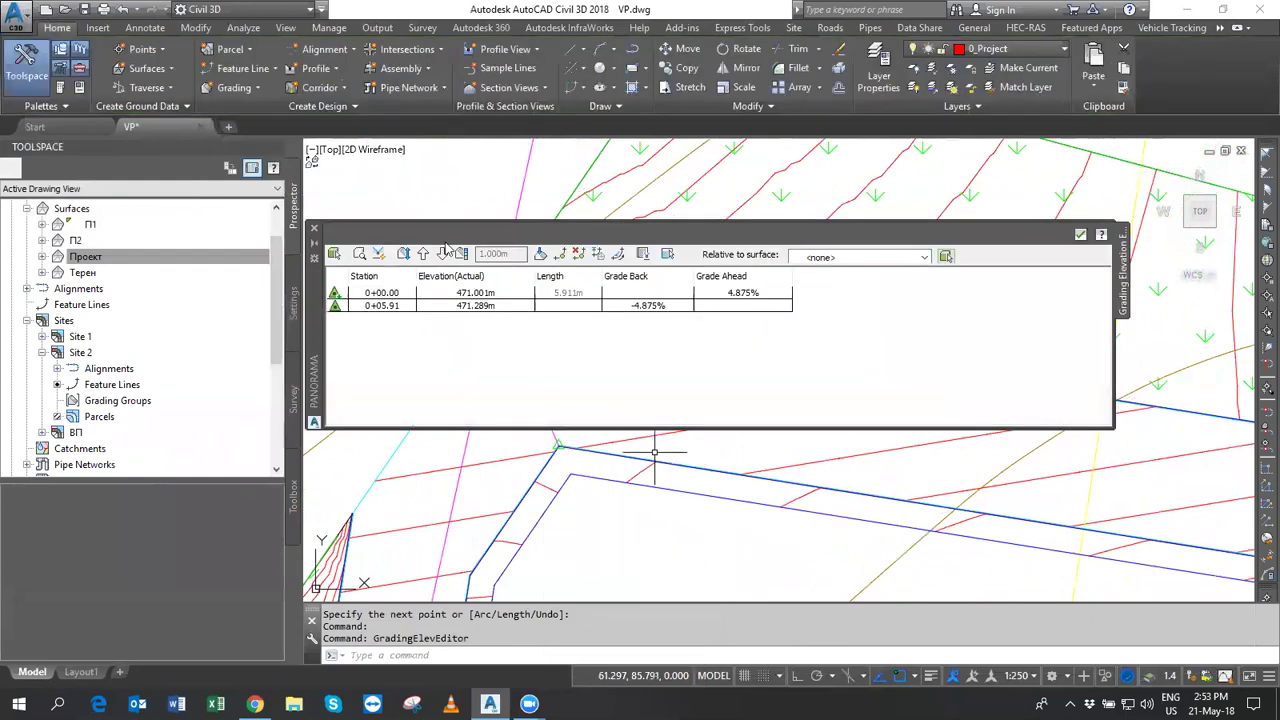
pyautogui.click(464, 306)
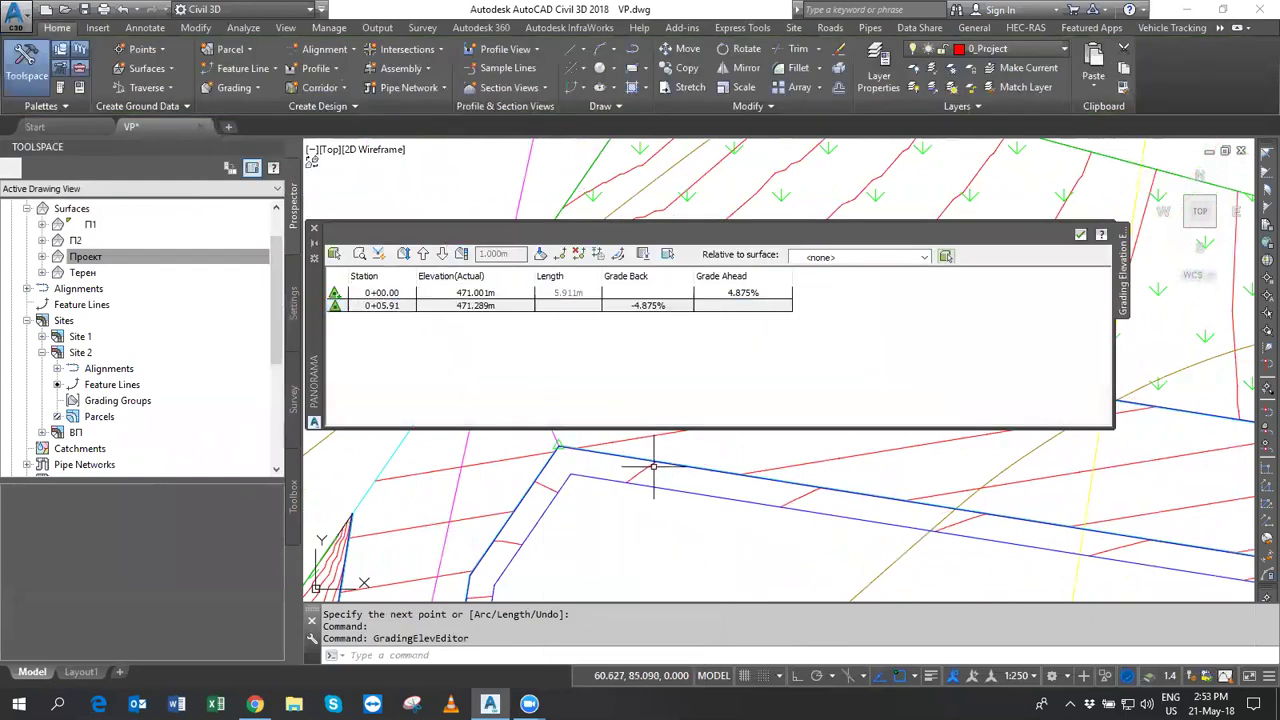
pyautogui.scroll(-3, 749, 516)
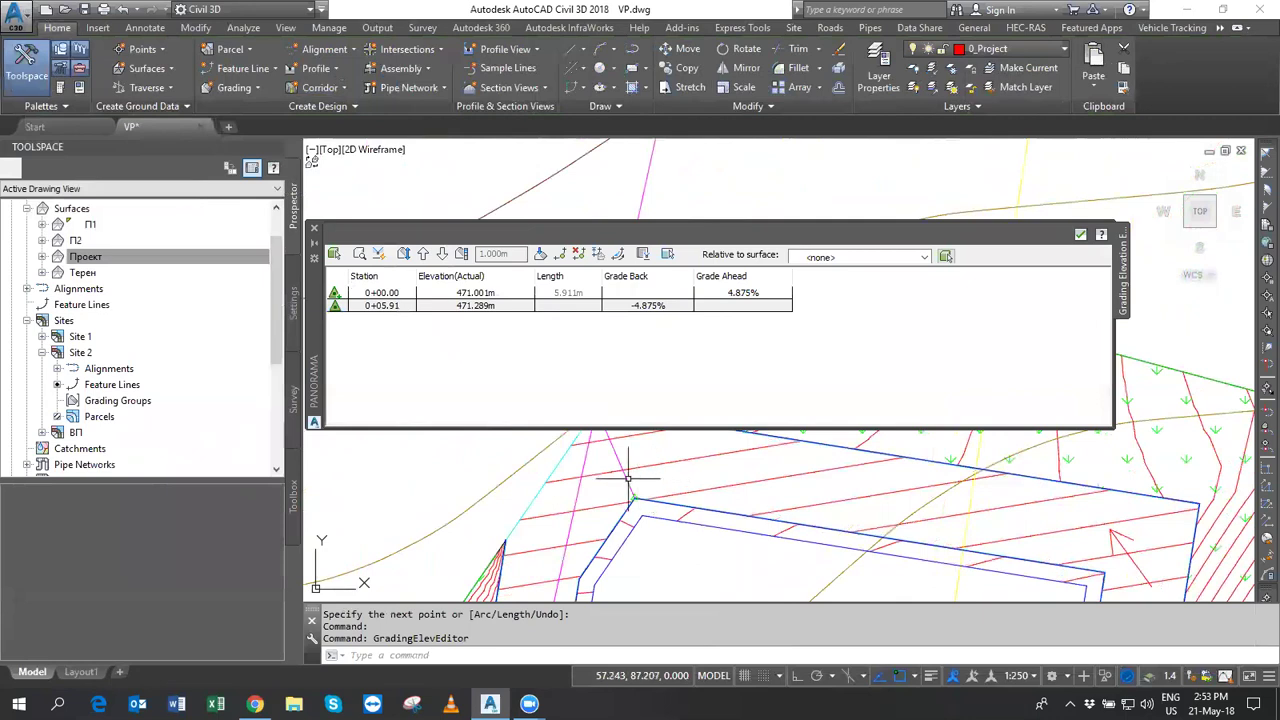
pyautogui.click(624, 484)
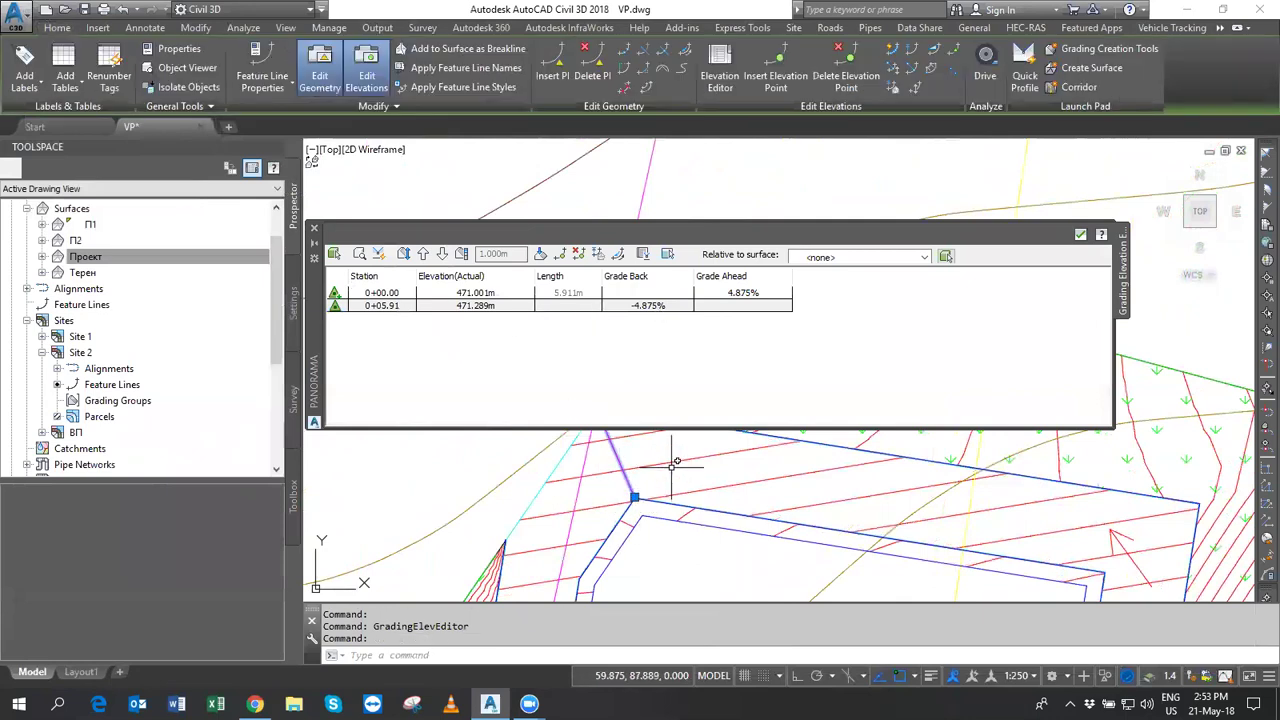
pyautogui.scroll(-2, 655, 466)
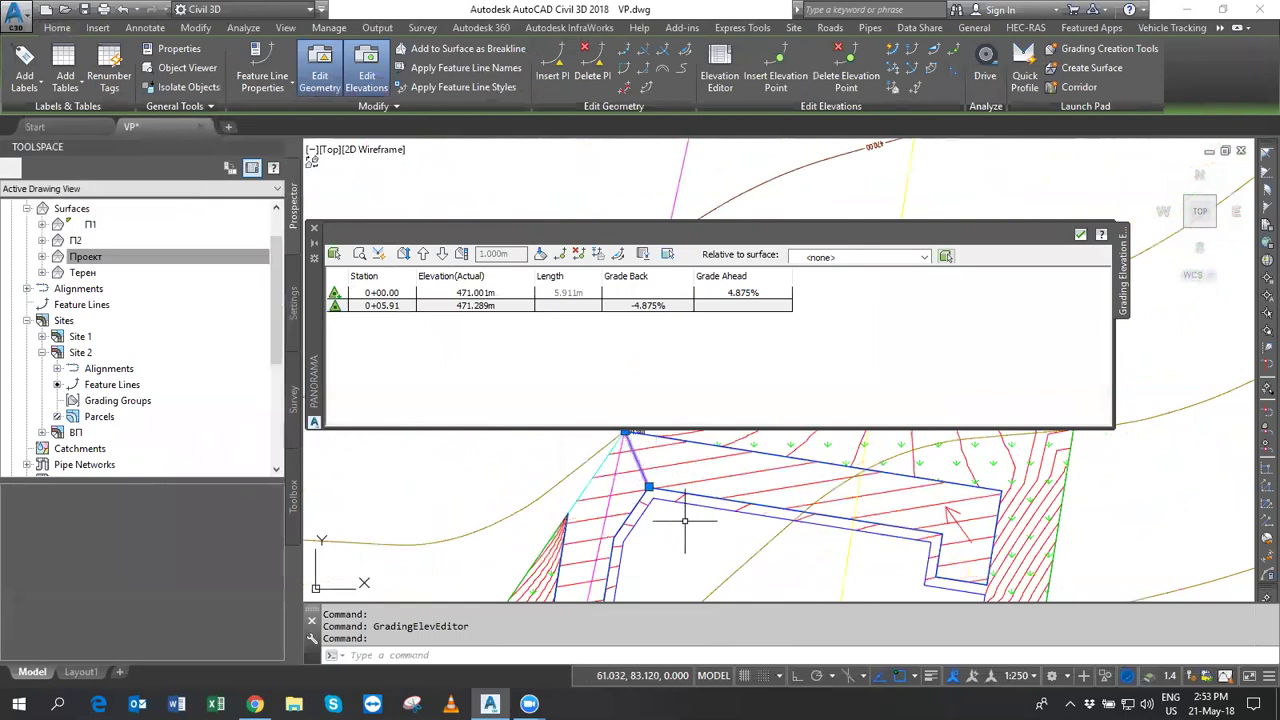
pyautogui.moveTo(685, 520)
pyautogui.mouseDown(button='middle')
pyautogui.moveTo(683, 487)
pyautogui.moveTo(603, 363)
pyautogui.moveTo(594, 320)
pyautogui.mouseUp(button='middle')
pyautogui.click(1080, 235)
# Extend the magenta diagonal line to the building outline using EXTEND.
pyautogui.press('Escape')
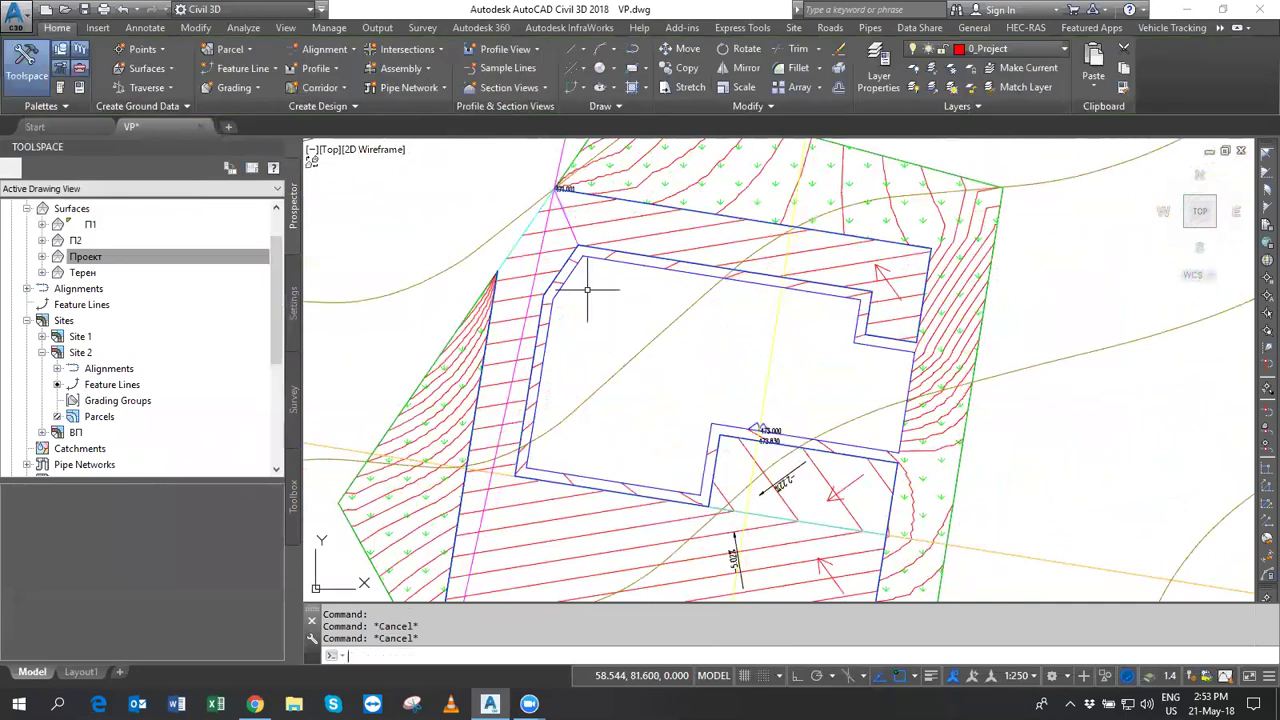
pyautogui.write('ex')
pyautogui.press('Return')
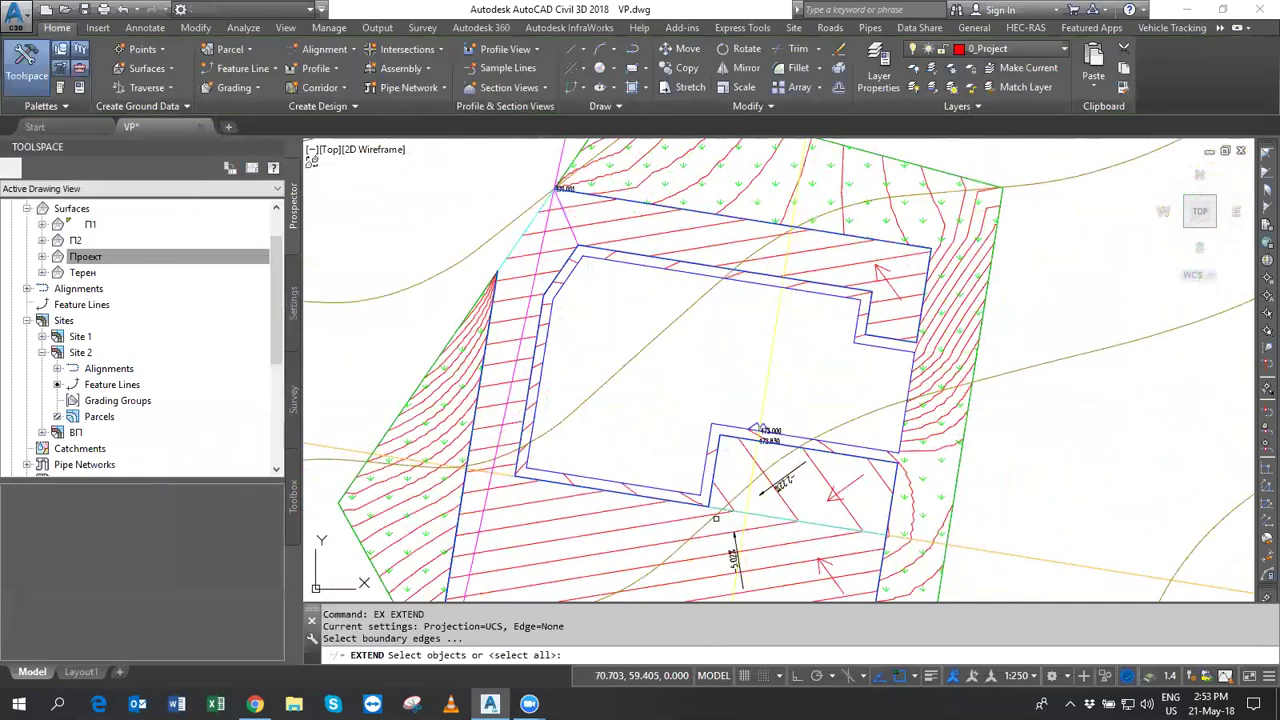
pyautogui.click(768, 517)
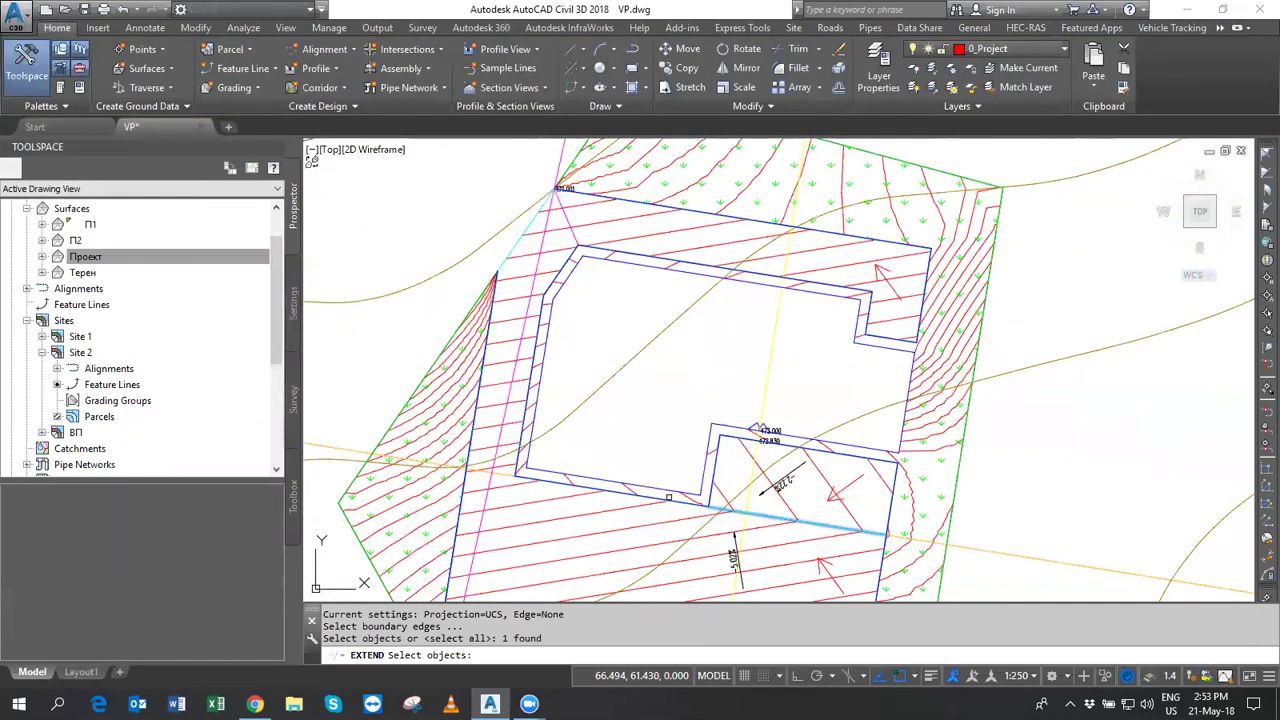
pyautogui.click(675, 498)
pyautogui.press('Return')
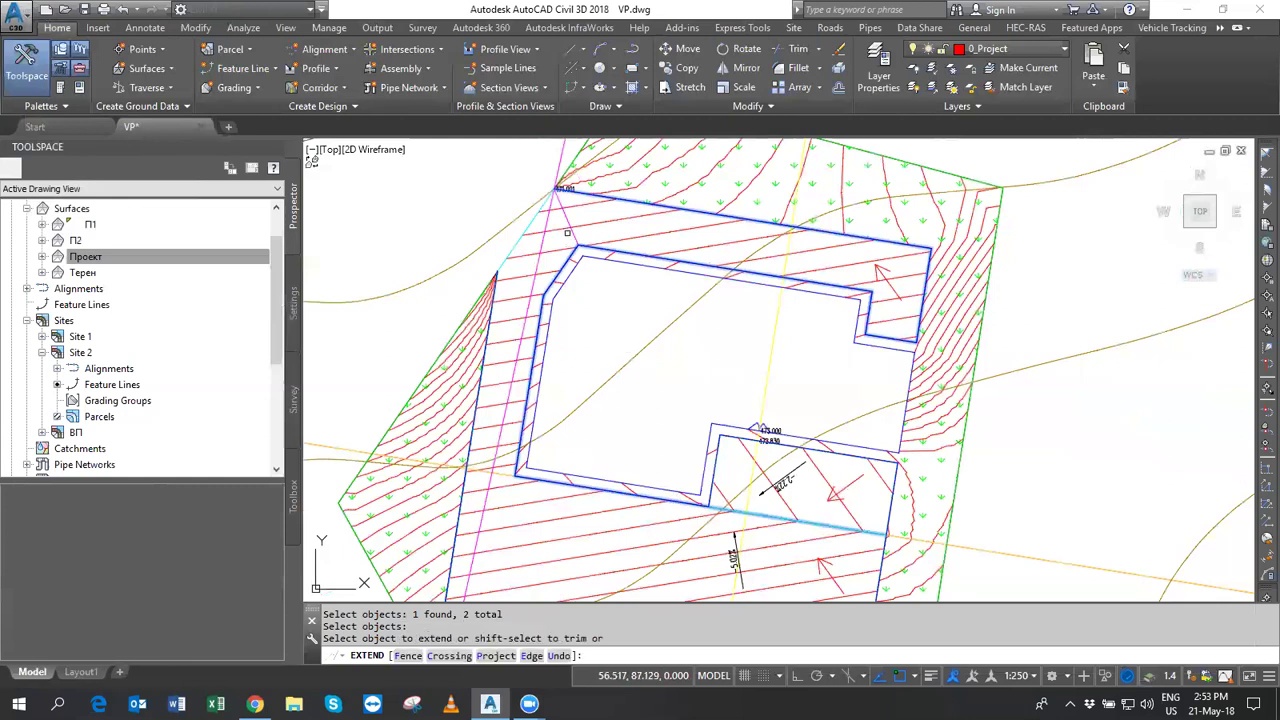
pyautogui.click(571, 234)
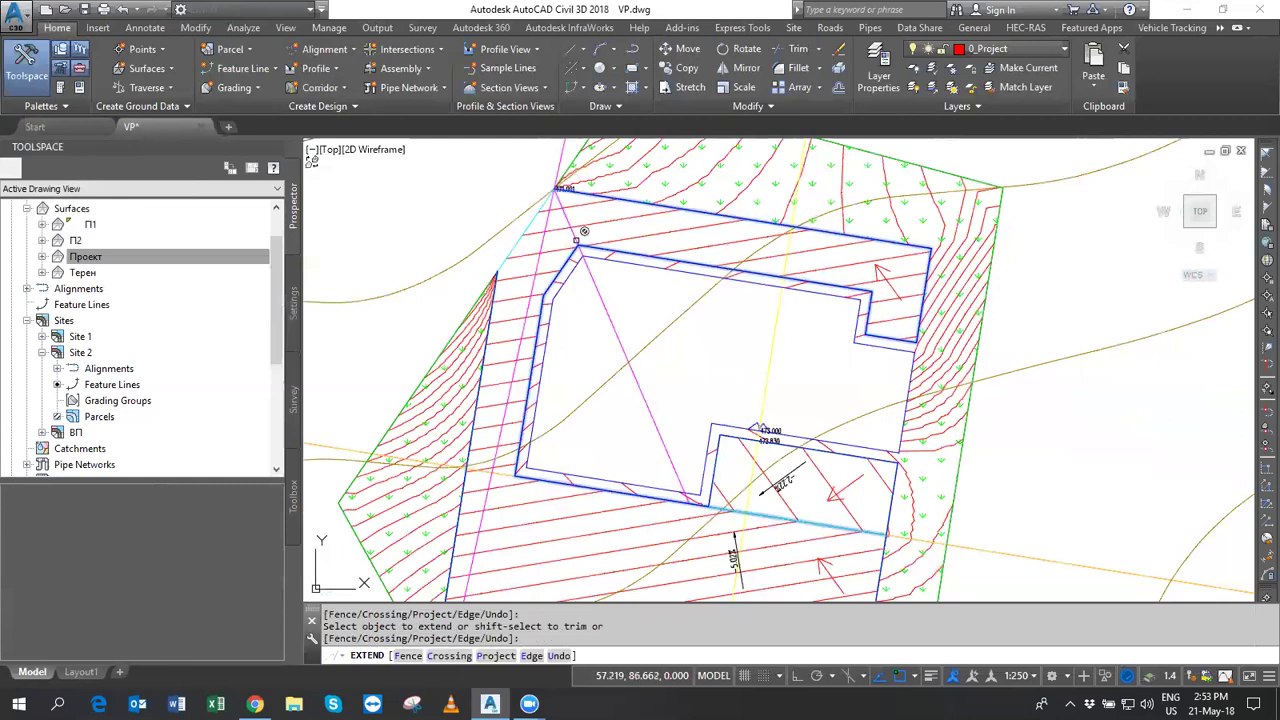
pyautogui.click(730, 540)
pyautogui.press('Return')
# Select the extended magenta diagonal and the thin pink line to inspect them.
pyautogui.click(681, 488)
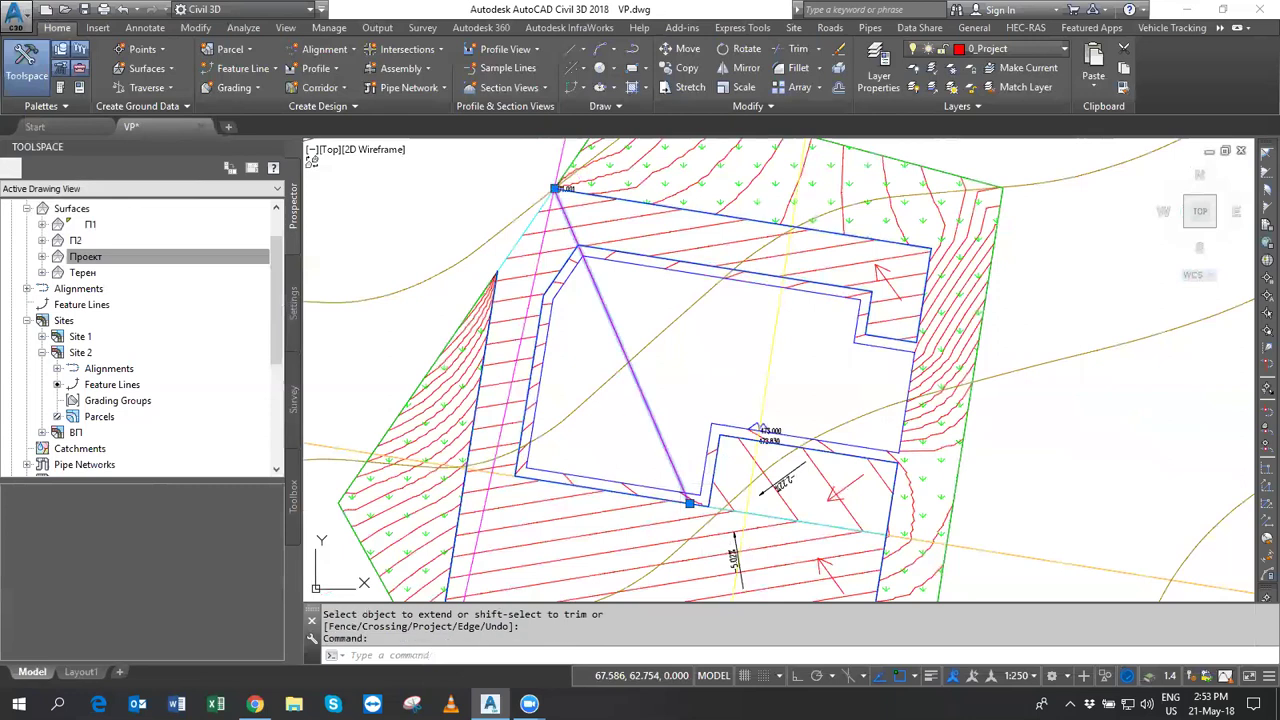
pyautogui.moveTo(659, 410); pyautogui.dragTo(655, 430, button='middle')
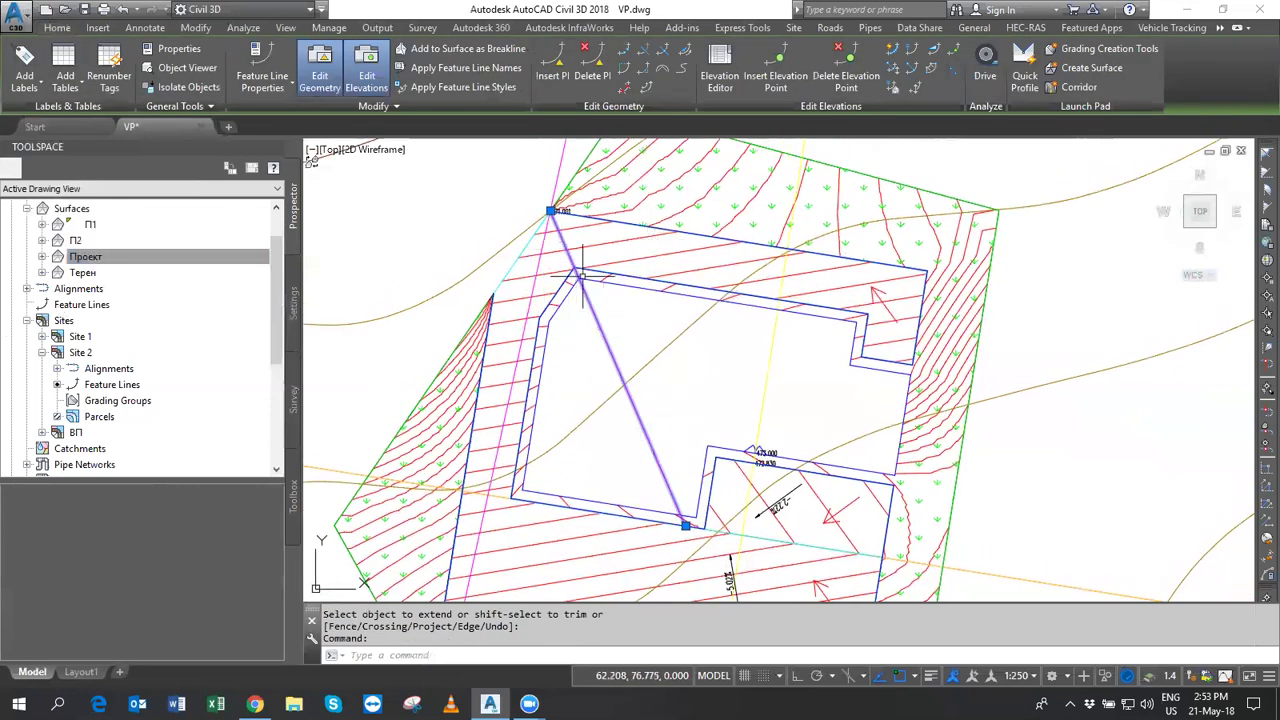
pyautogui.click(550, 213)
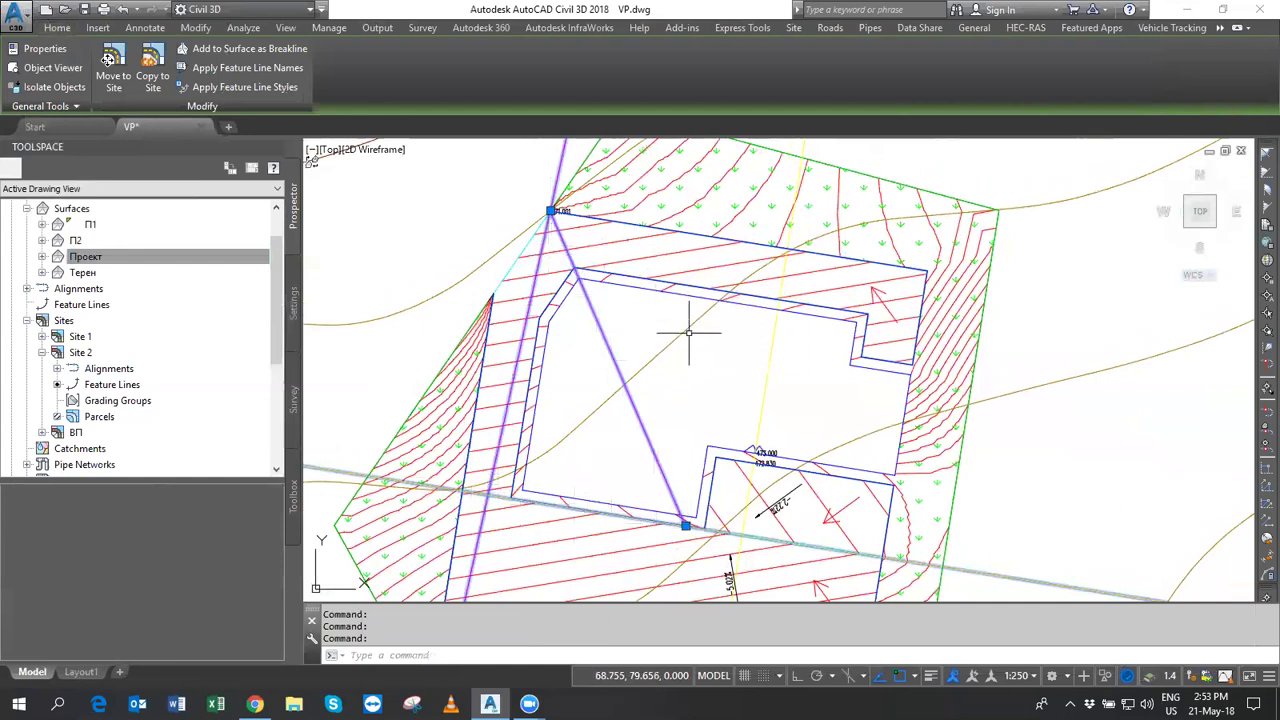
pyautogui.moveTo(688, 332); pyautogui.dragTo(626, 345, button='middle')
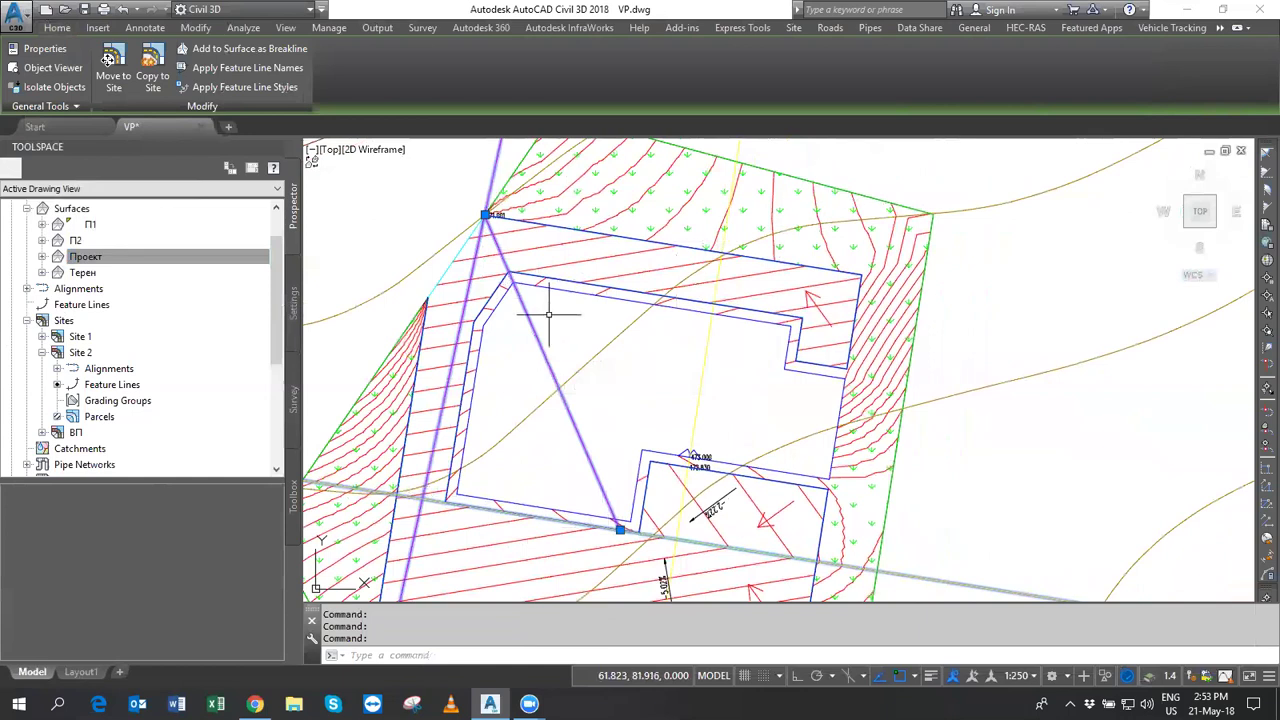
pyautogui.moveTo(844, 245); pyautogui.dragTo(817, 299, button='middle')
pyautogui.press('Escape')
pyautogui.press('Escape')
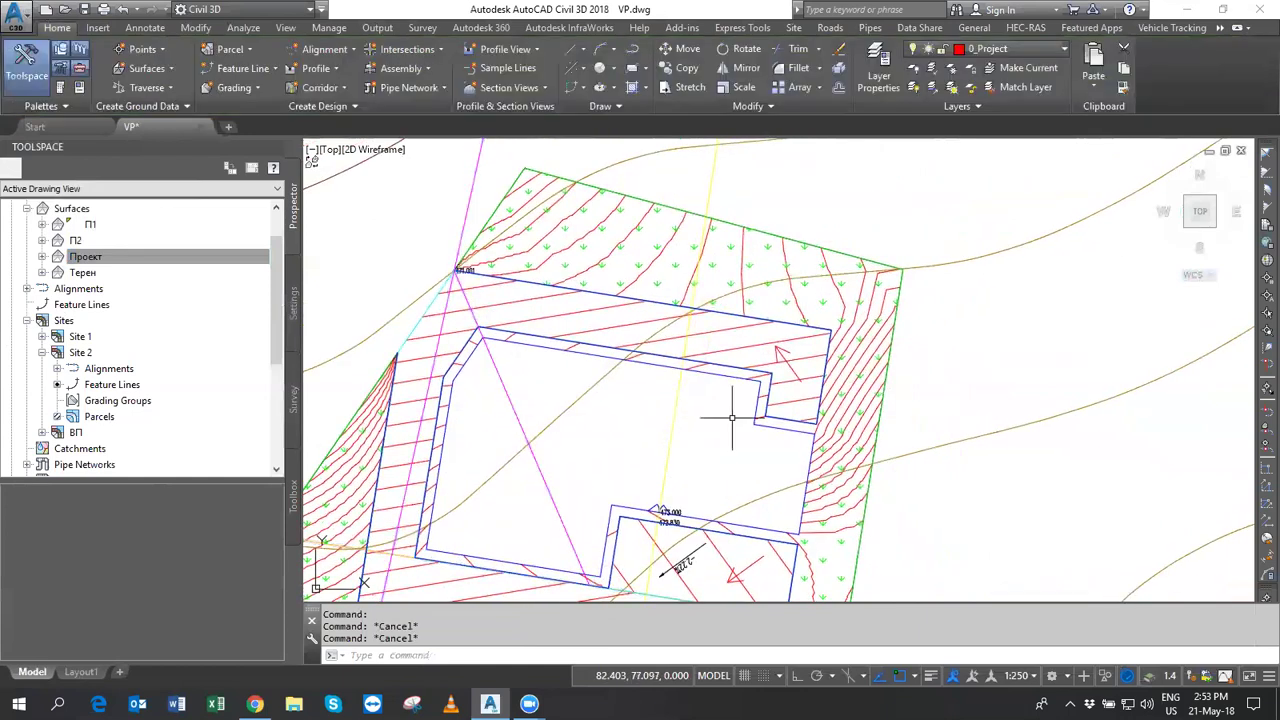
# Start a polyline with PL, cancel it, and begin panning the view.
pyautogui.write('pl')
pyautogui.press('Return')
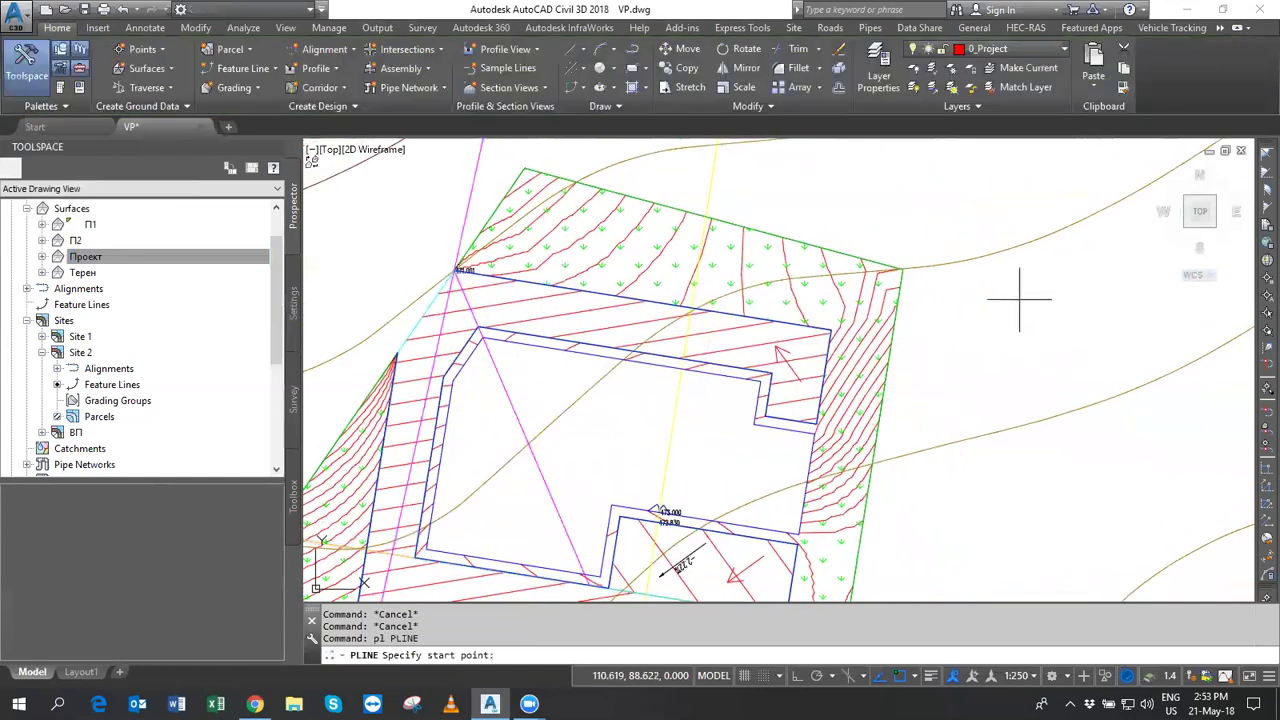
pyautogui.press('Escape')
pyautogui.press('Escape')
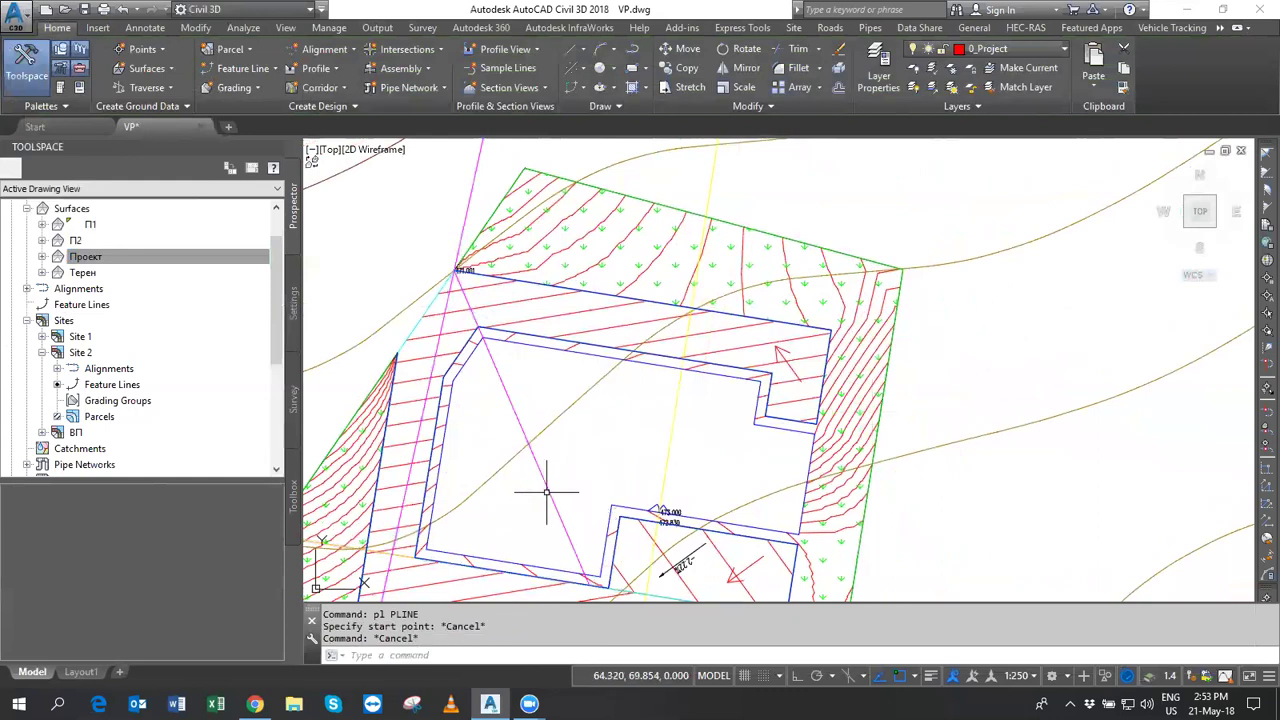
pyautogui.write('p')
pyautogui.press('Return')
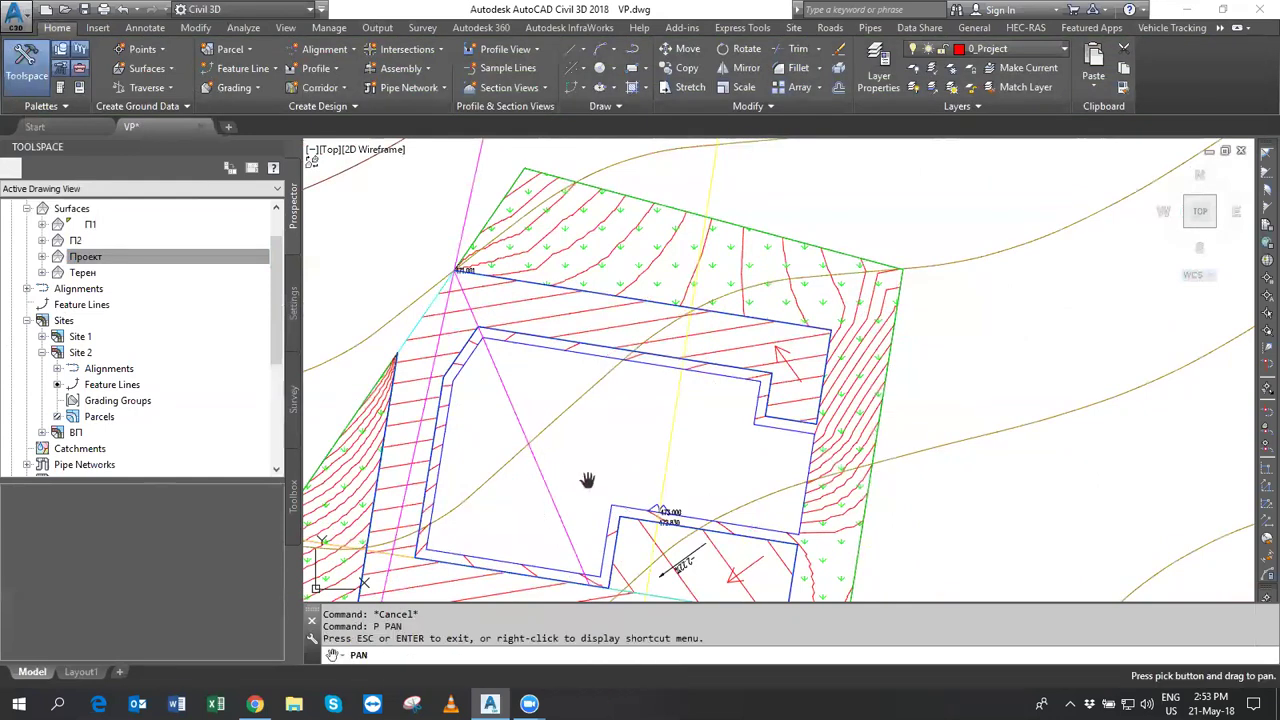
# Draw a two-point line from inside the pad past the north-east site corner.
pyautogui.press('Escape')
pyautogui.write('pl')
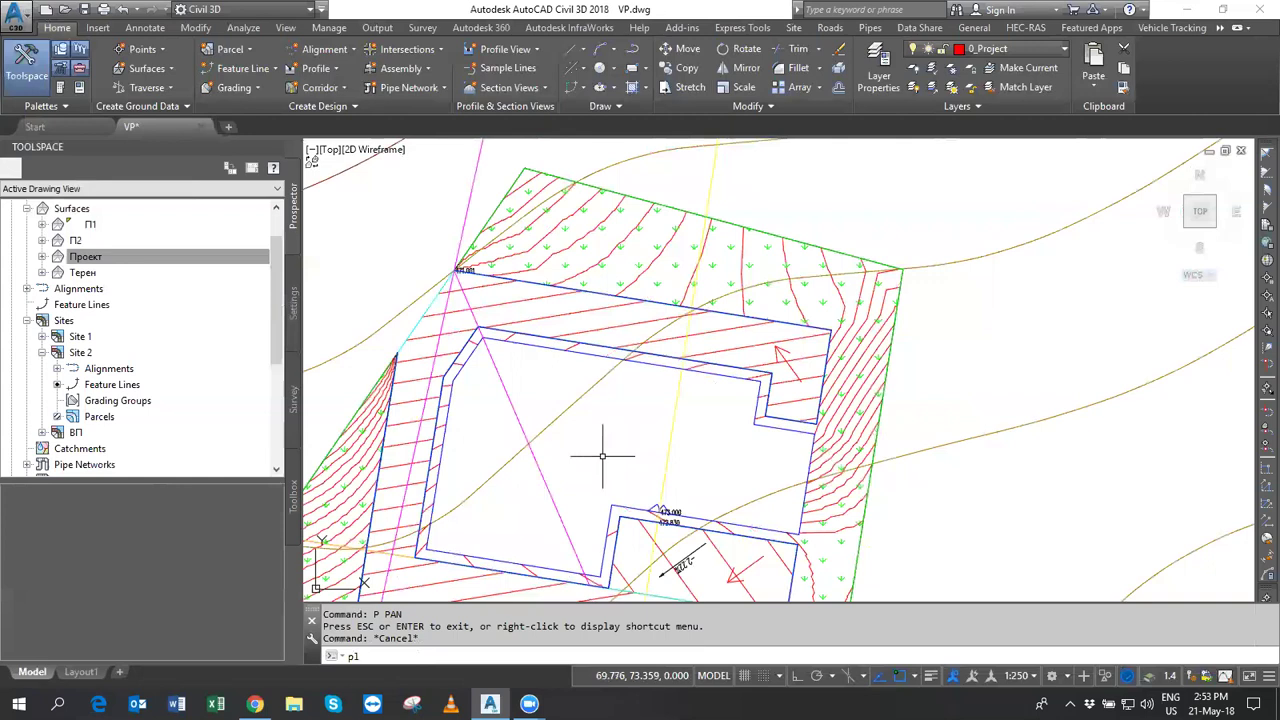
pyautogui.press('Return')
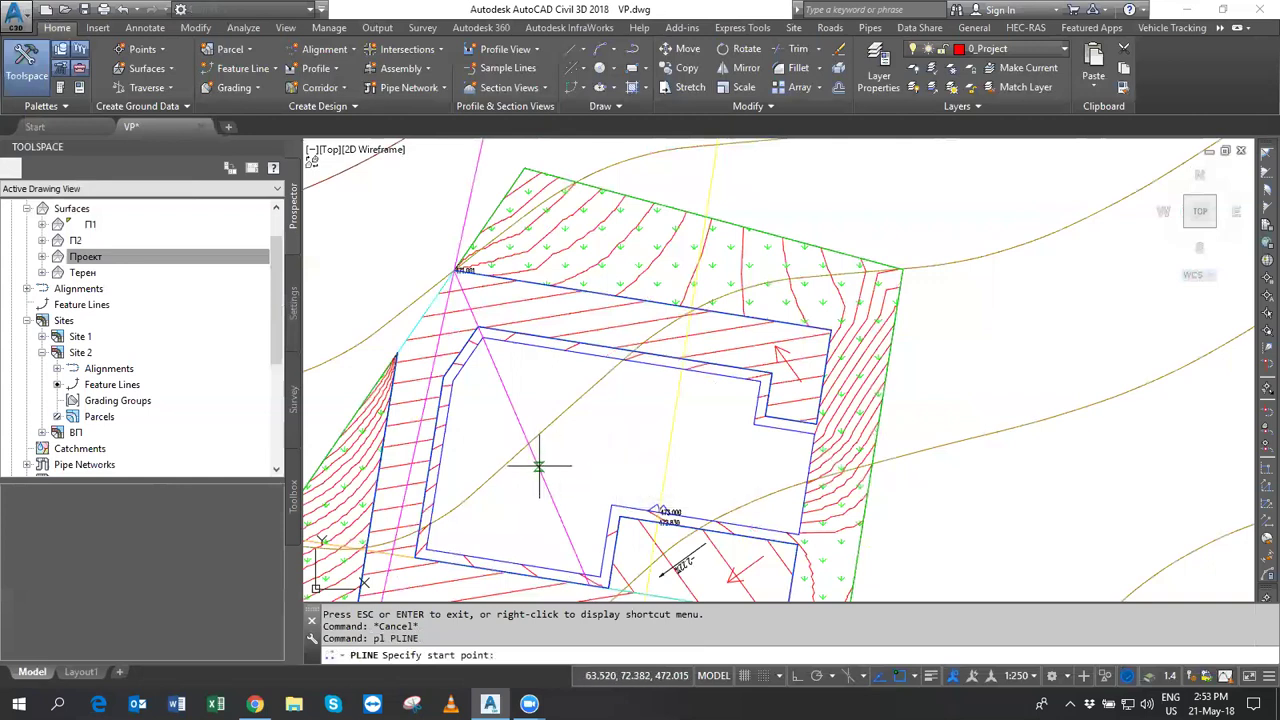
pyautogui.click(538, 466)
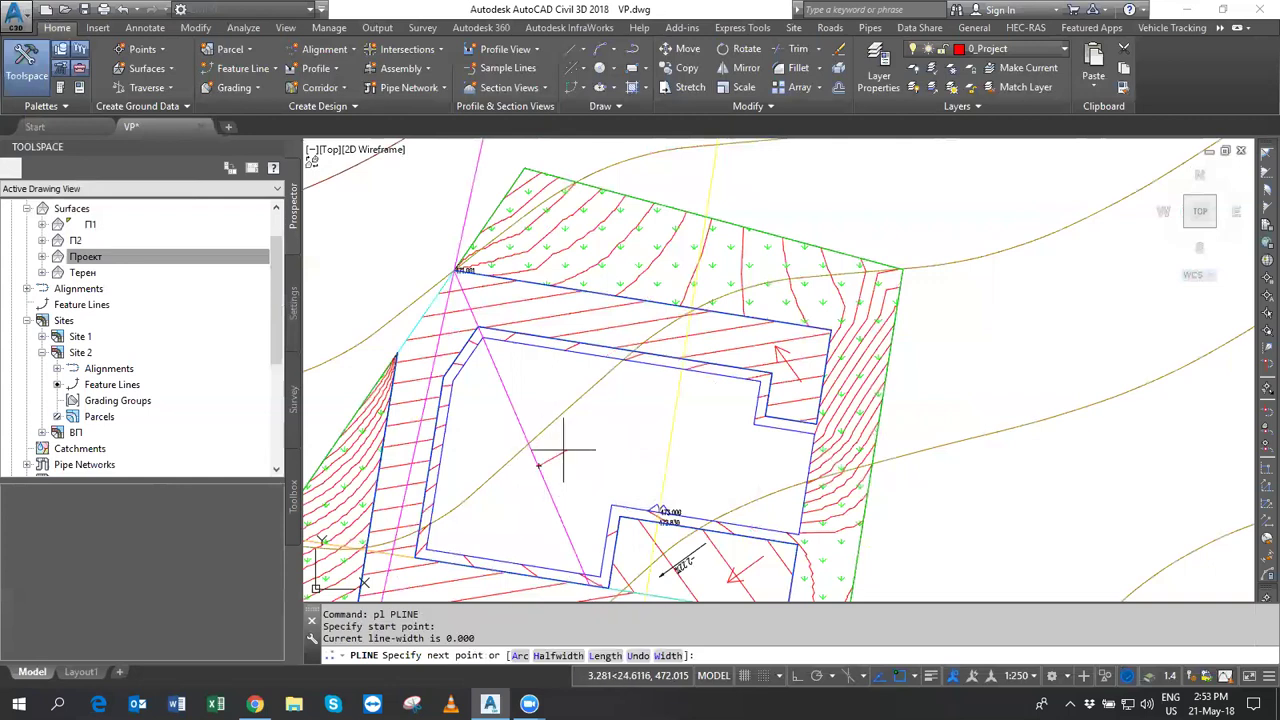
pyautogui.click(1065, 185)
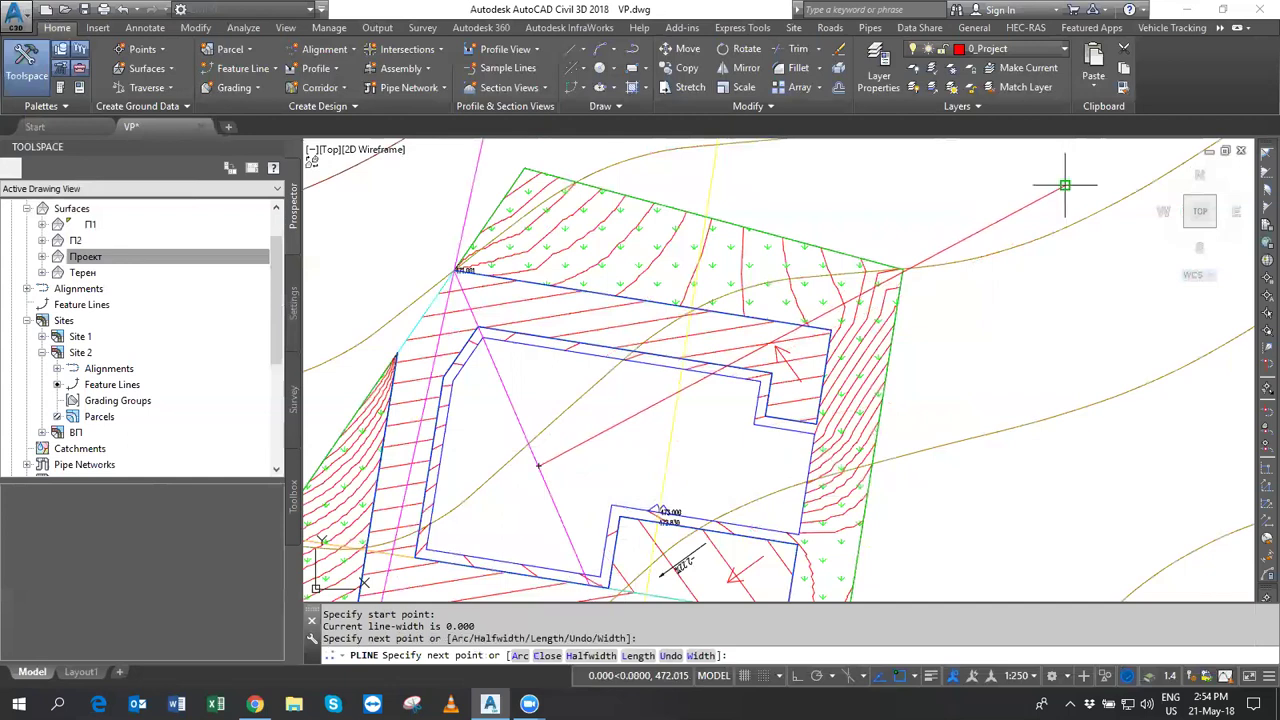
pyautogui.press('Return')
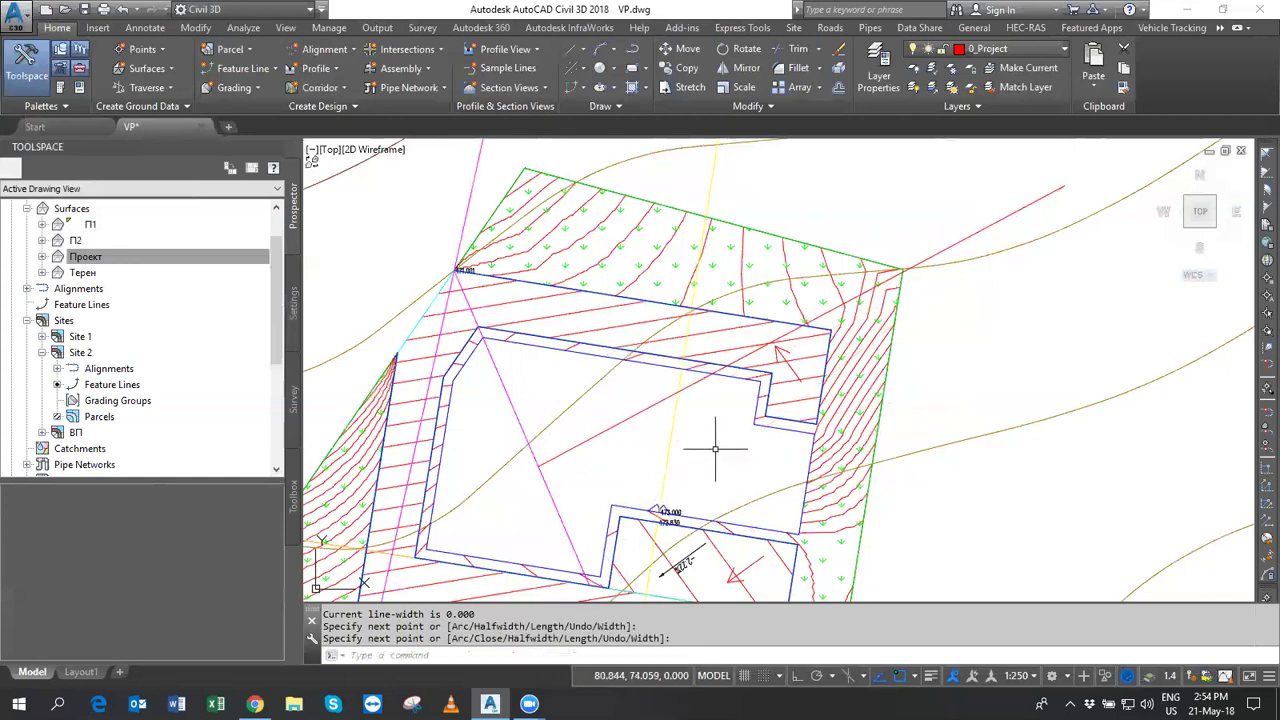
# Select the red line and magenta feature line to inspect the pad's north-east crossing.
pyautogui.click(538, 465)
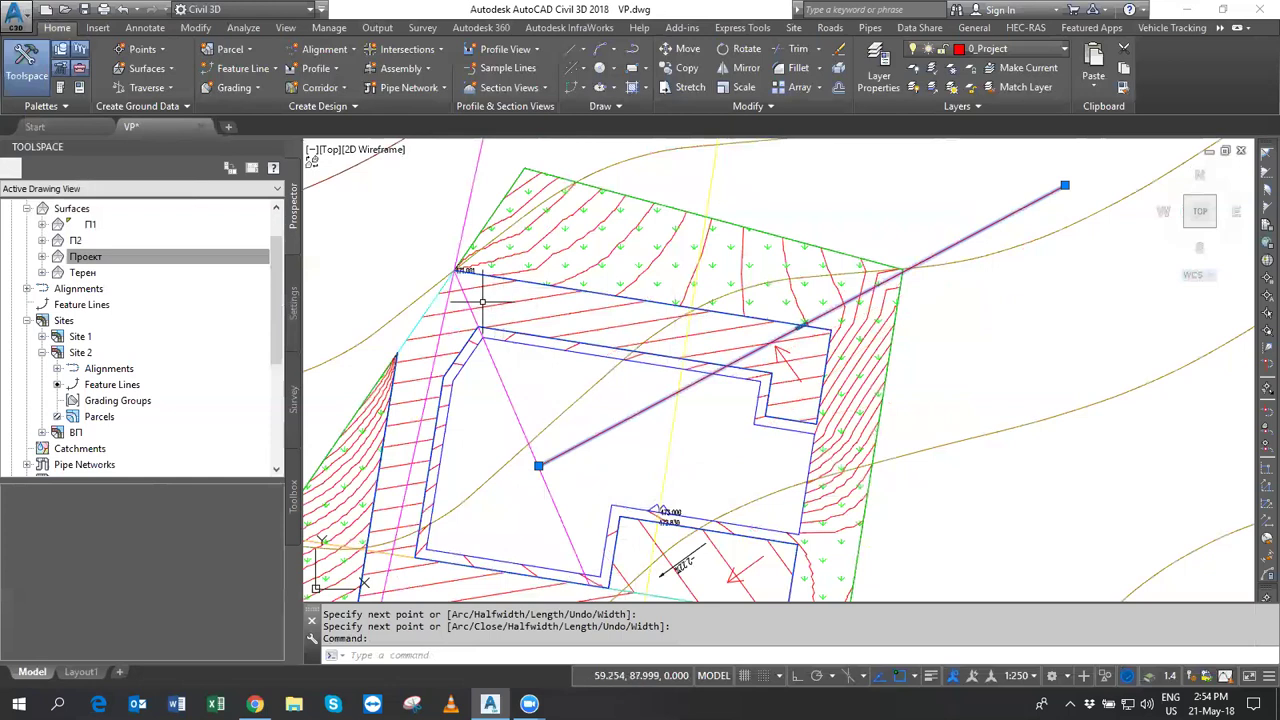
pyautogui.click(464, 272)
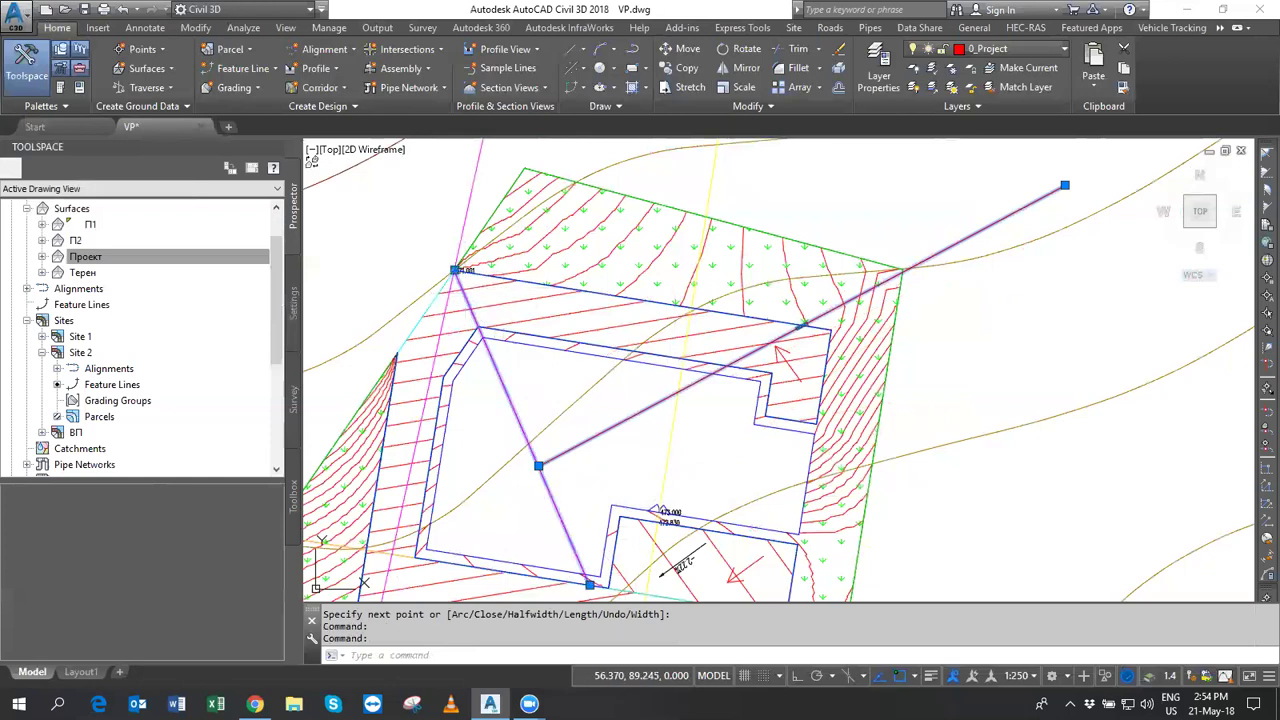
pyautogui.scroll(2, 458, 268)
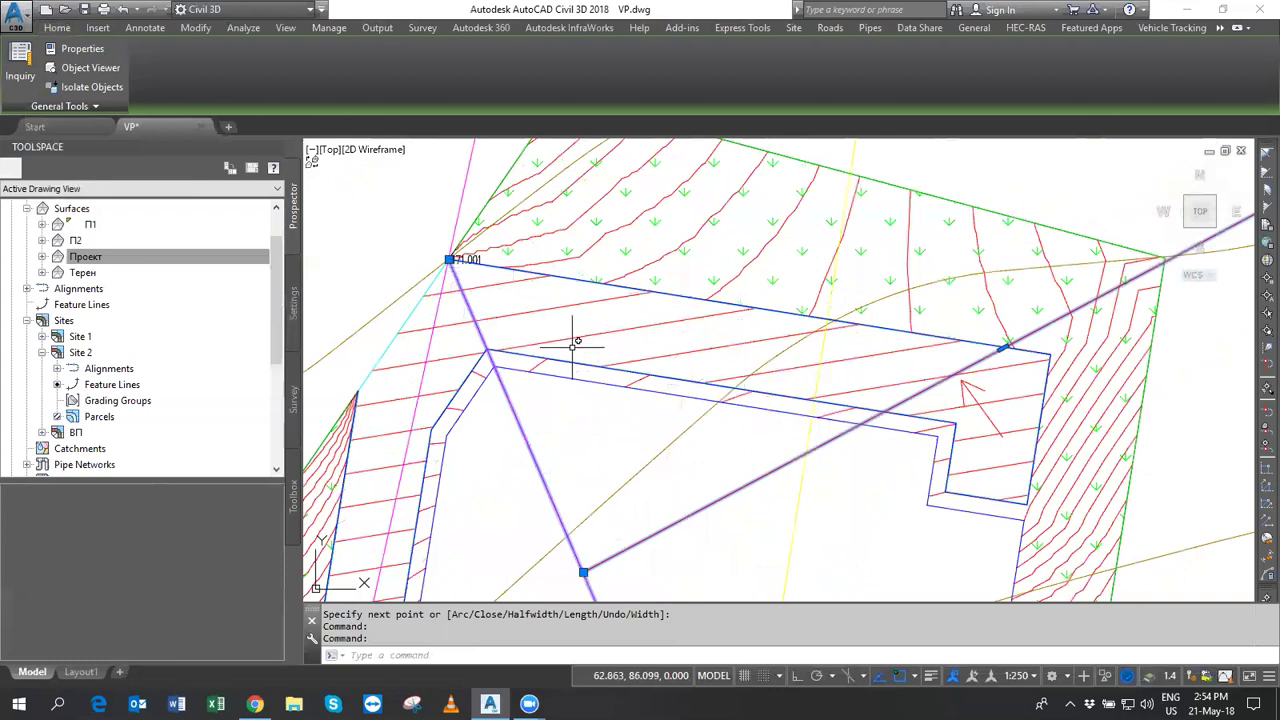
pyautogui.moveTo(900, 425); pyautogui.dragTo(625, 442, button='middle')
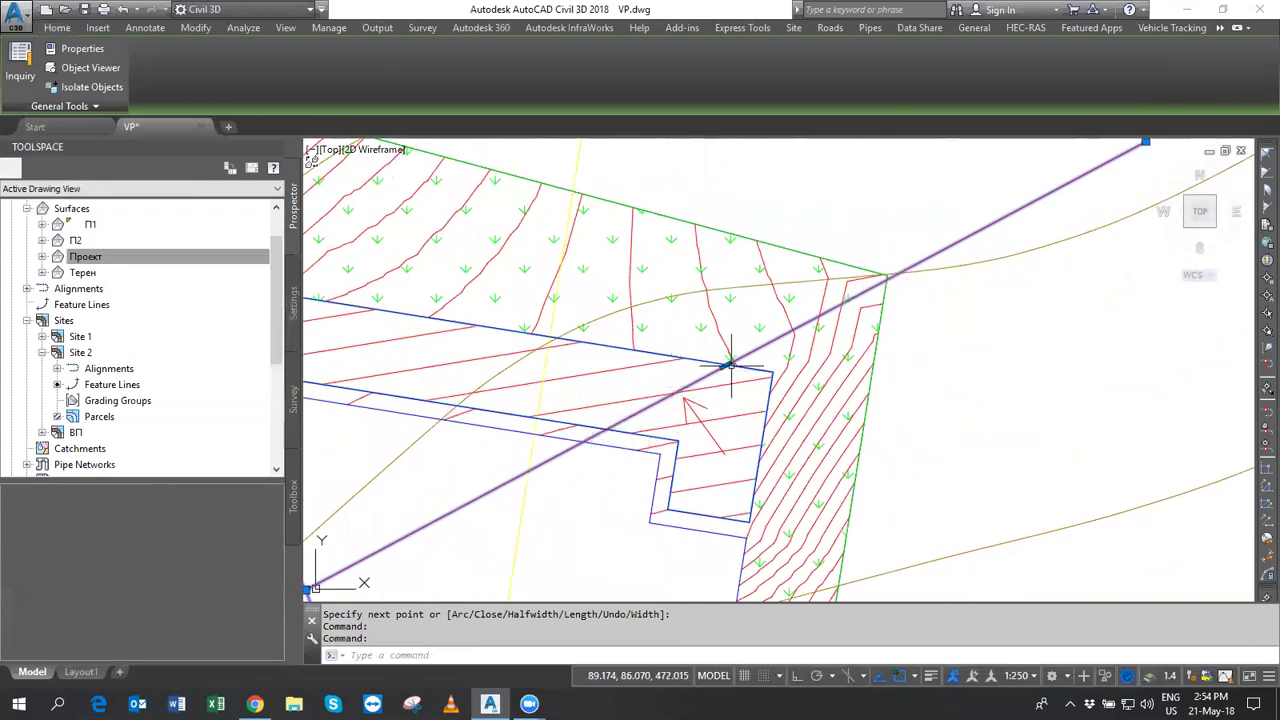
pyautogui.scroll(-3, 846, 305)
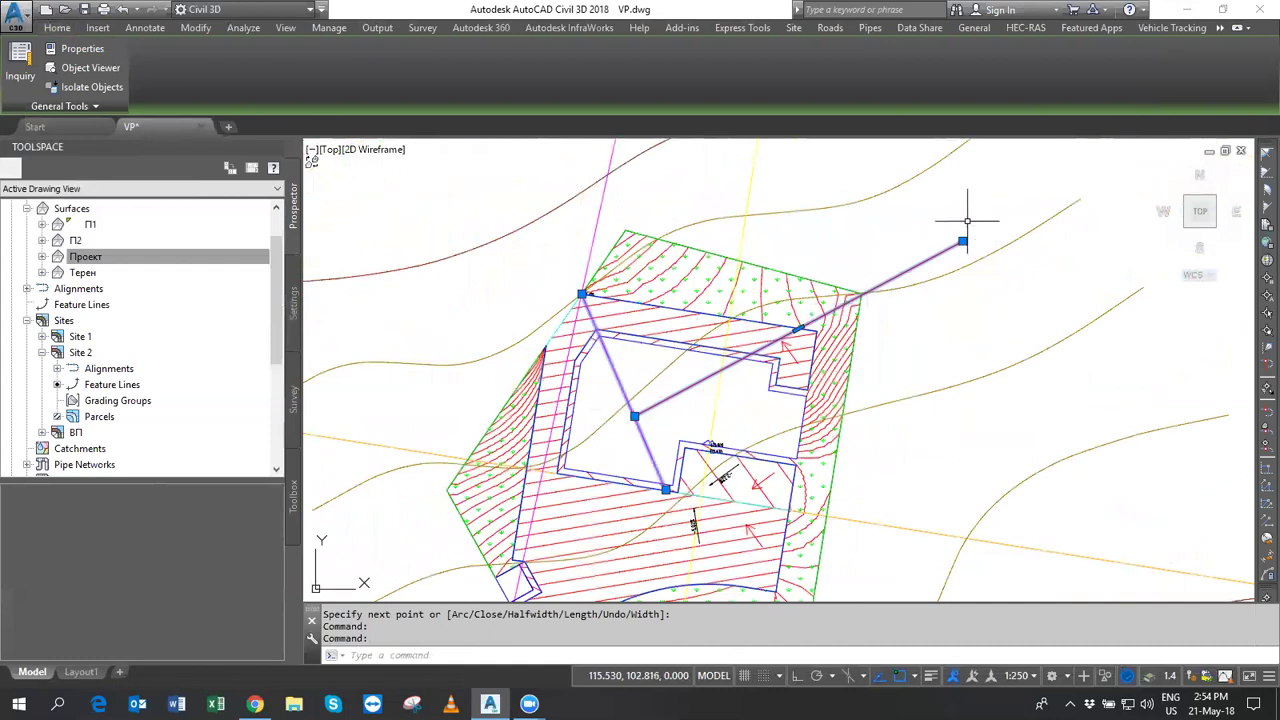
pyautogui.press('Escape')
pyautogui.press('Escape')
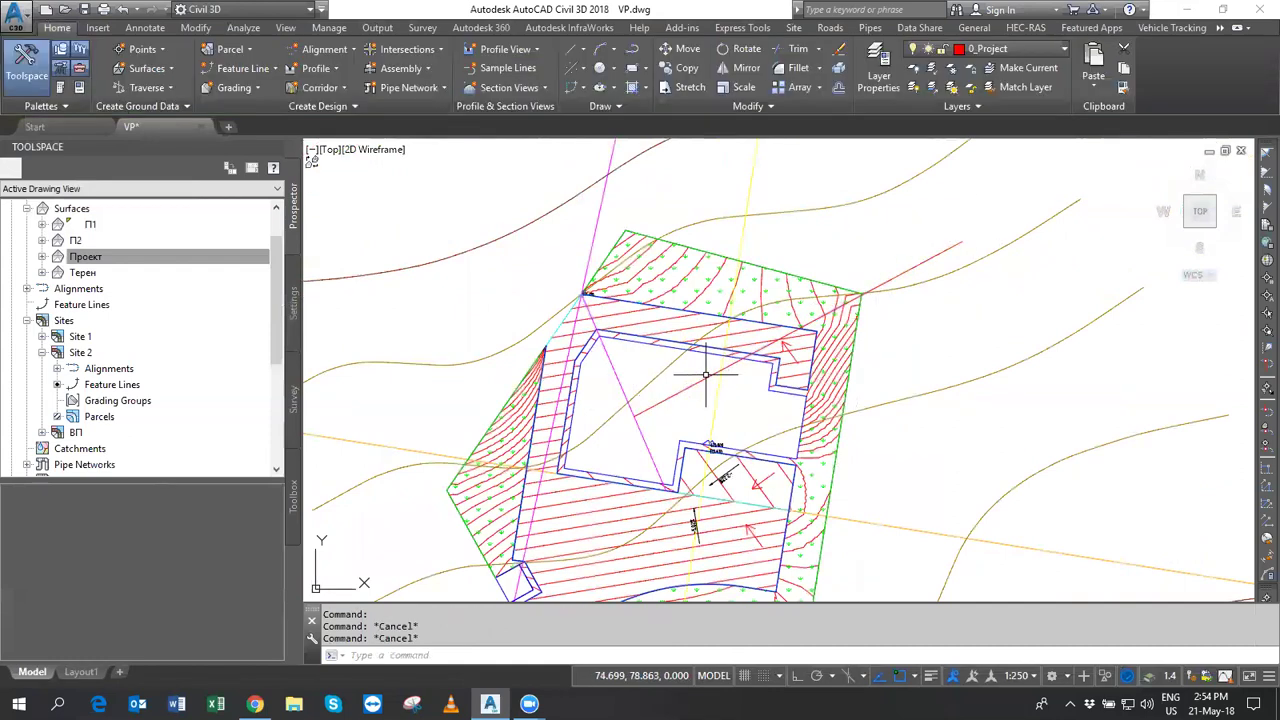
# Open the red line's properties and check its 472.015 elevation.
pyautogui.click(705, 377)
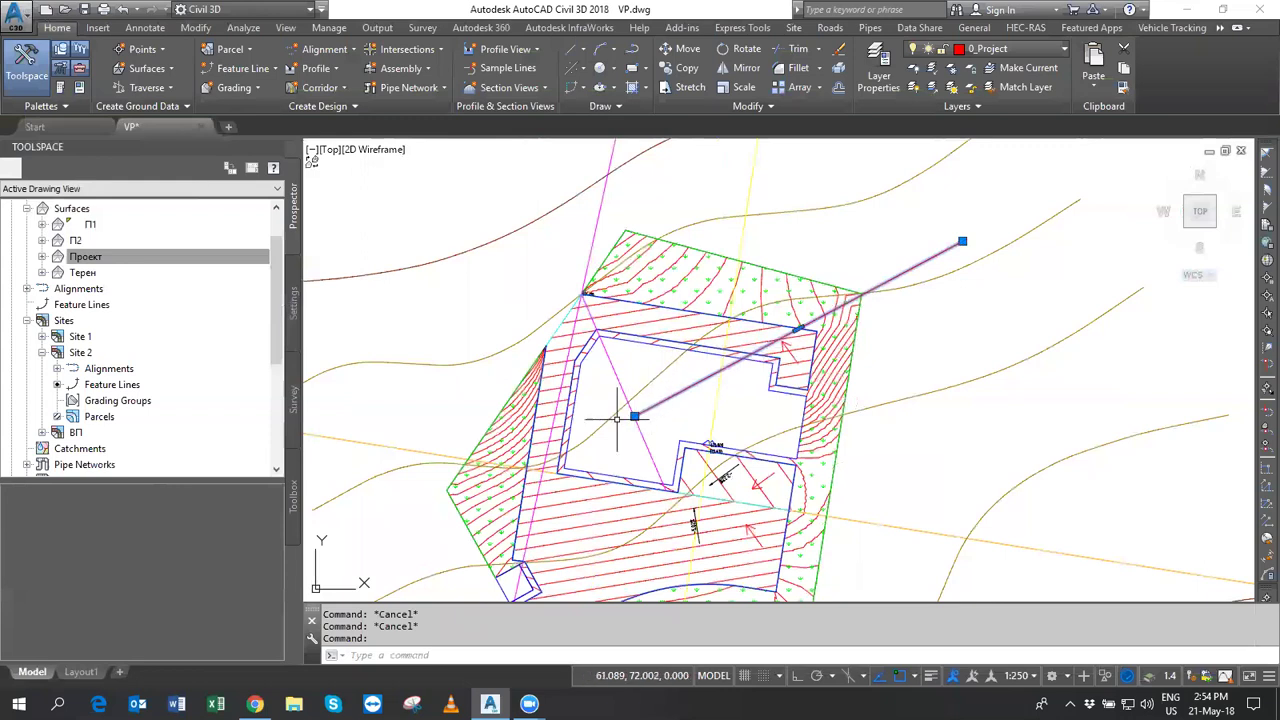
pyautogui.rightClick(653, 384)
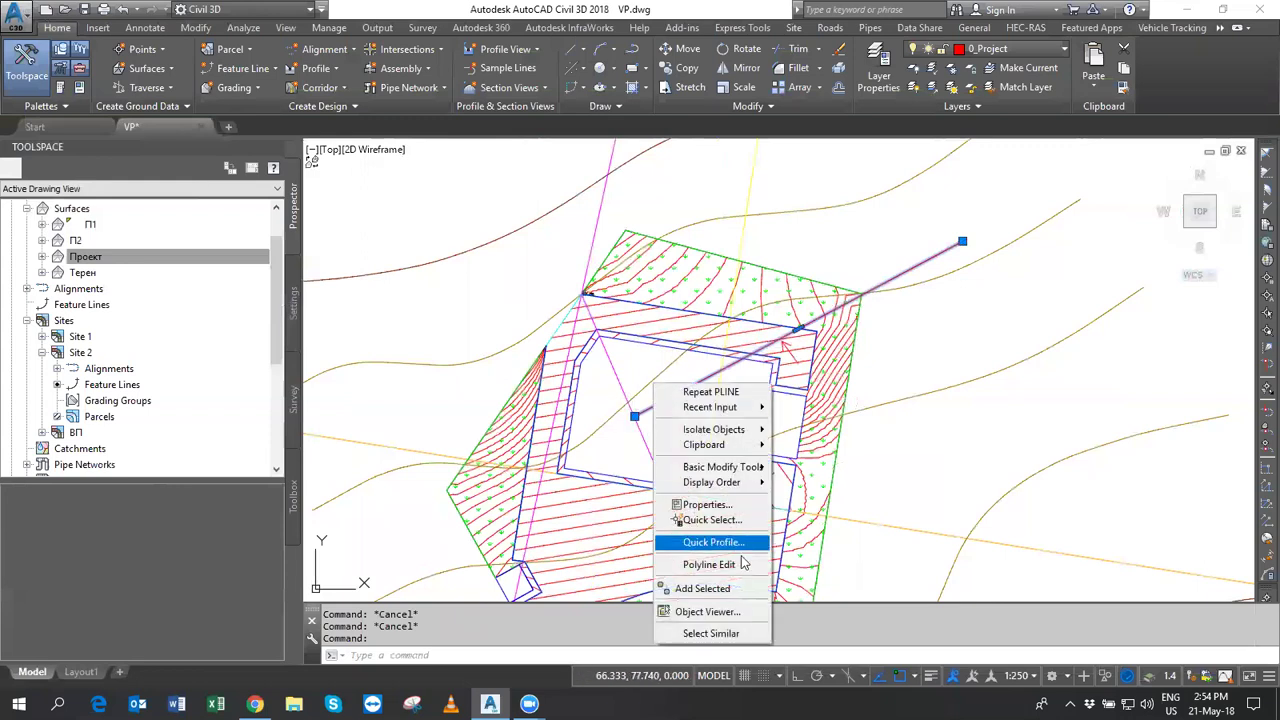
pyautogui.click(733, 506)
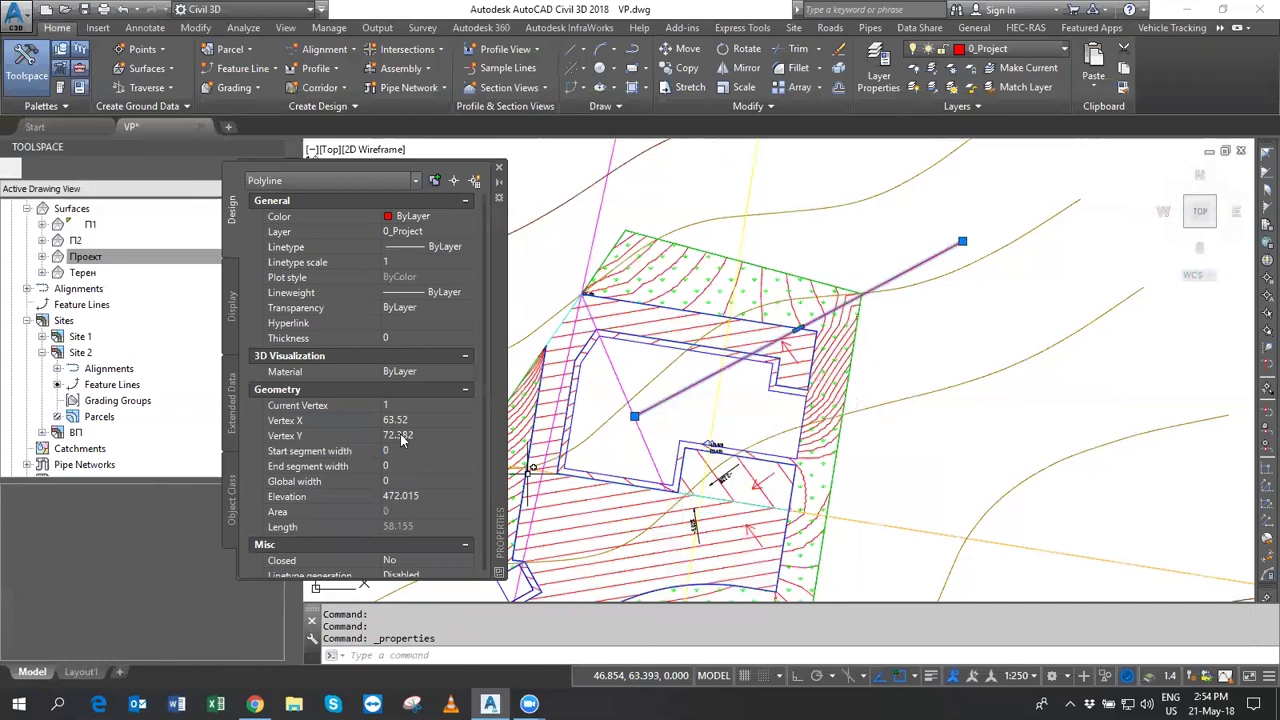
pyautogui.click(441, 497)
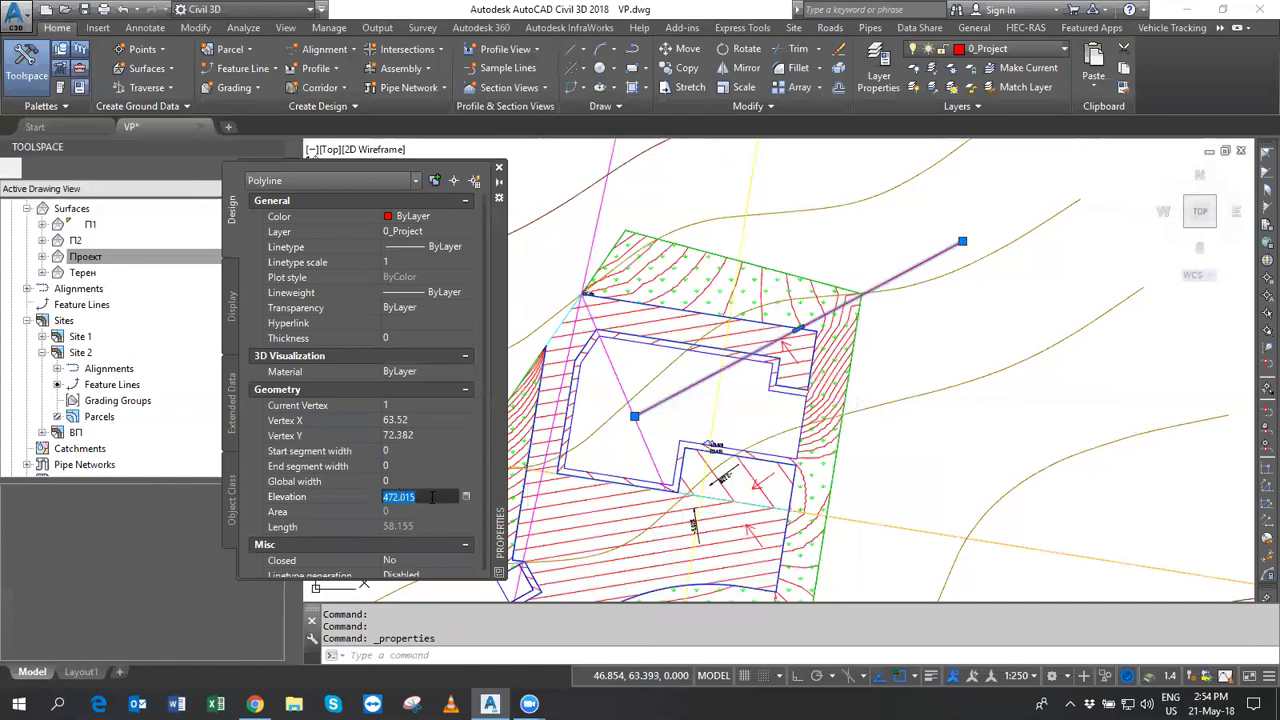
# Stretch the red line's outer end farther north-east to a 73.497 length.
pyautogui.click(962, 241)
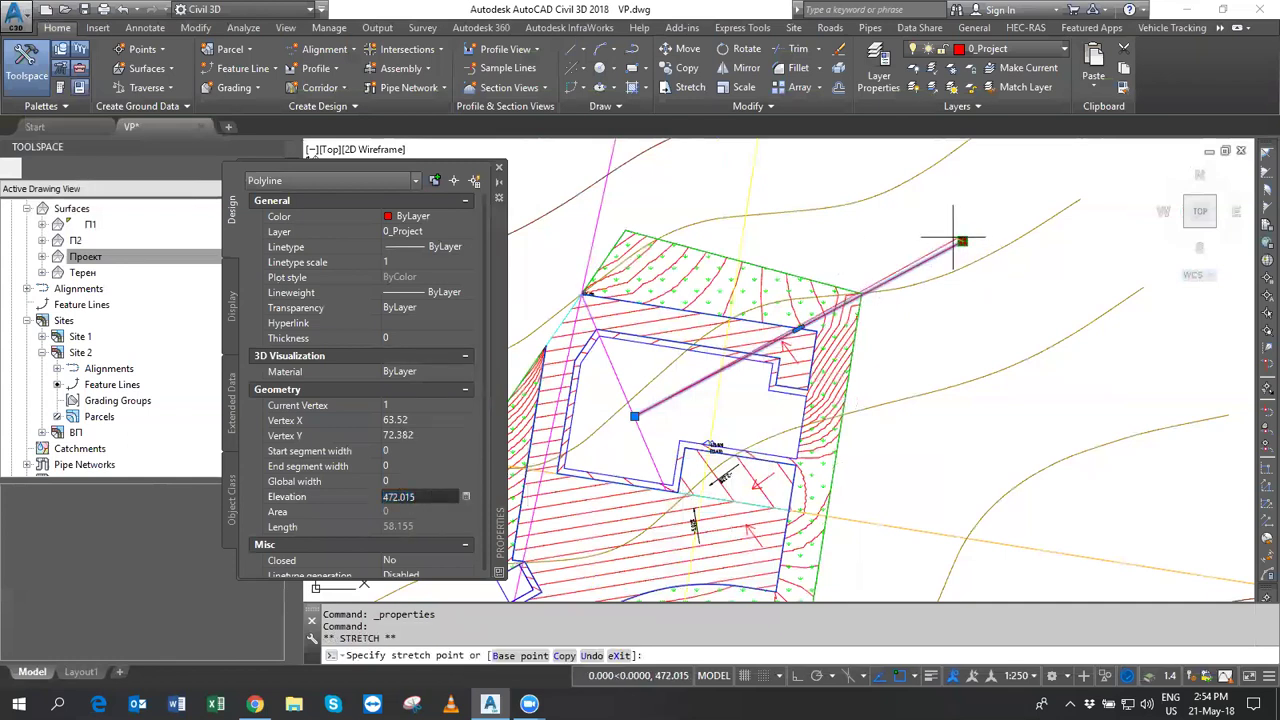
pyautogui.click(988, 311)
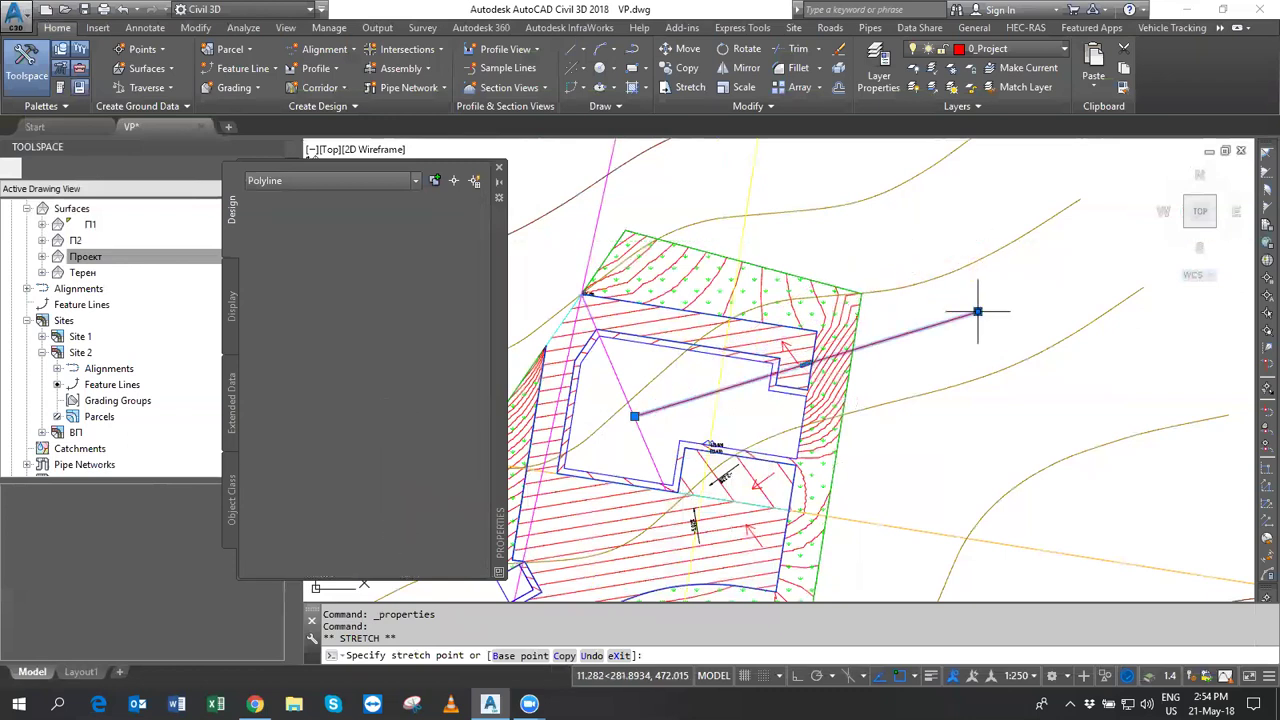
pyautogui.click(981, 309)
pyautogui.click(868, 250)
pyautogui.click(868, 250)
pyautogui.click(913, 250)
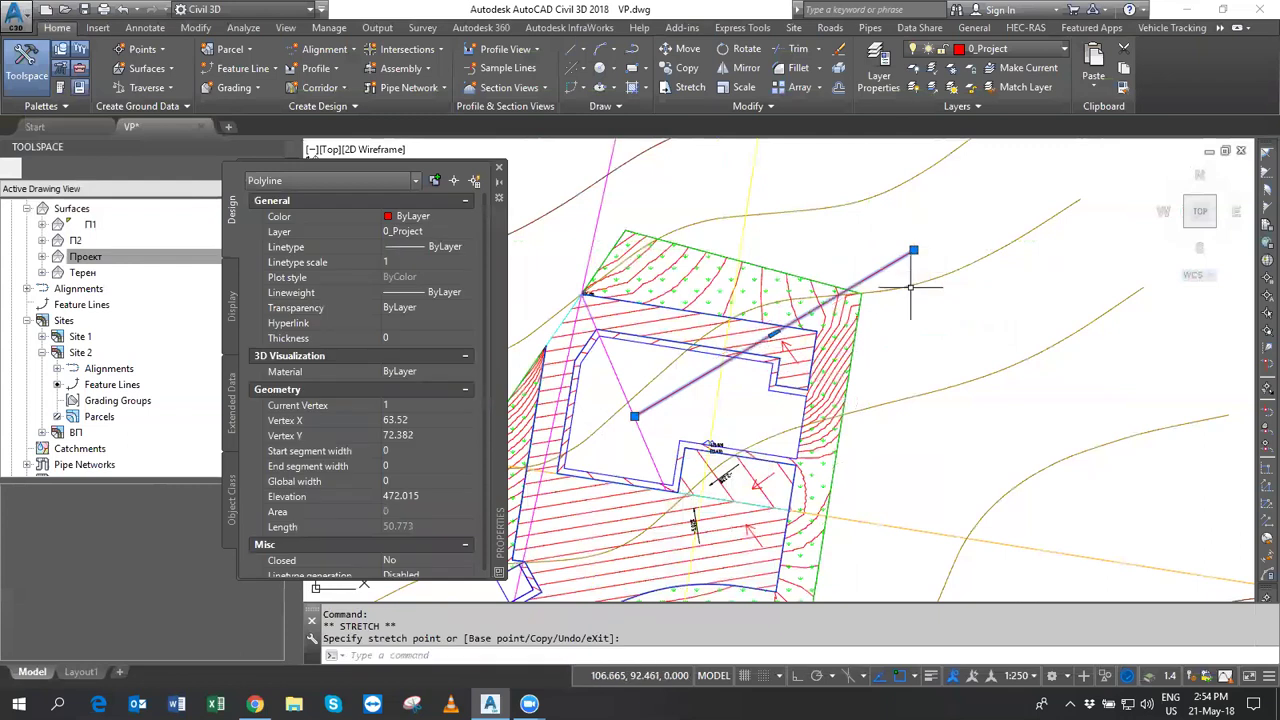
pyautogui.click(1030, 161)
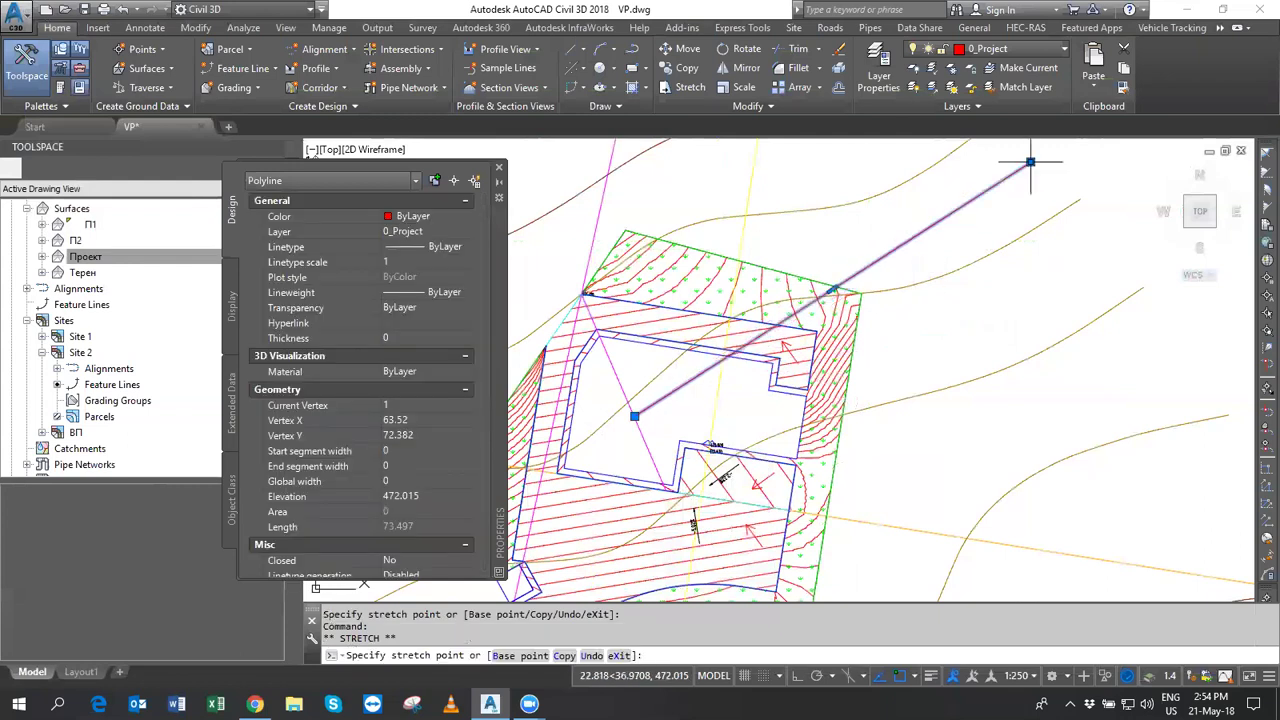
pyautogui.scroll(2, 737, 336)
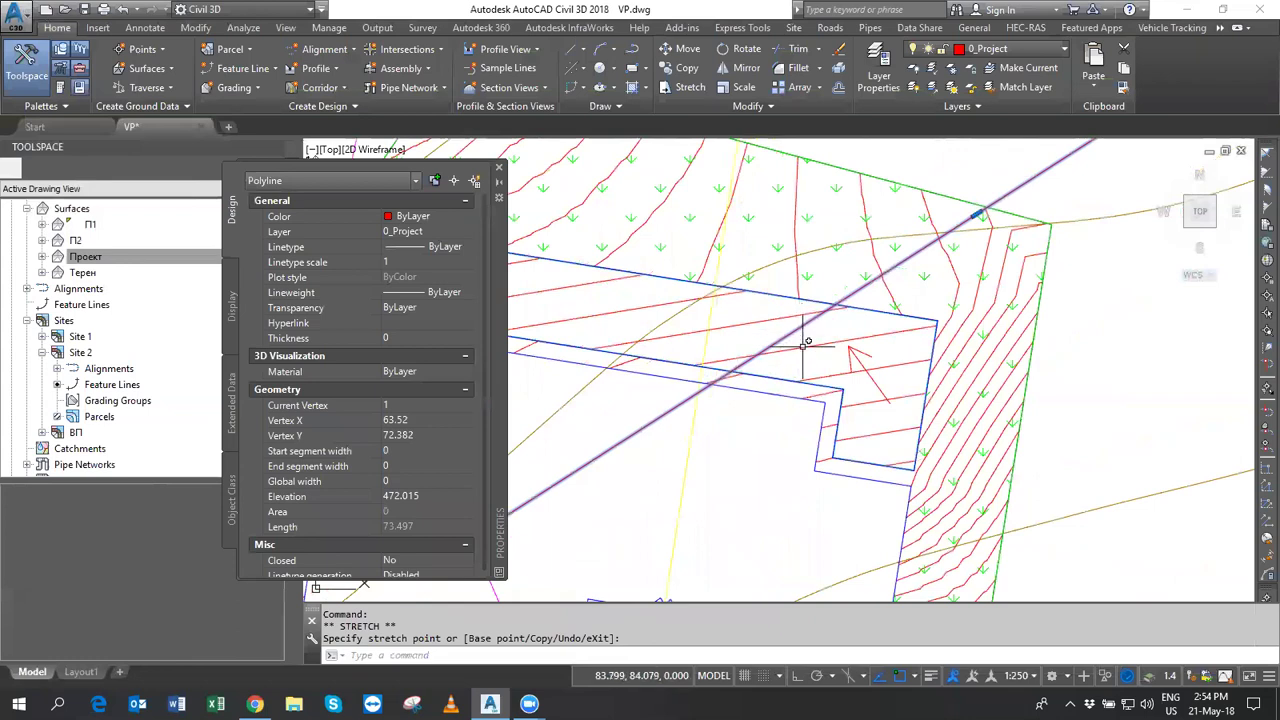
pyautogui.scroll(-2, 806, 343)
pyautogui.scroll(-1, 790, 360)
pyautogui.press('Escape')
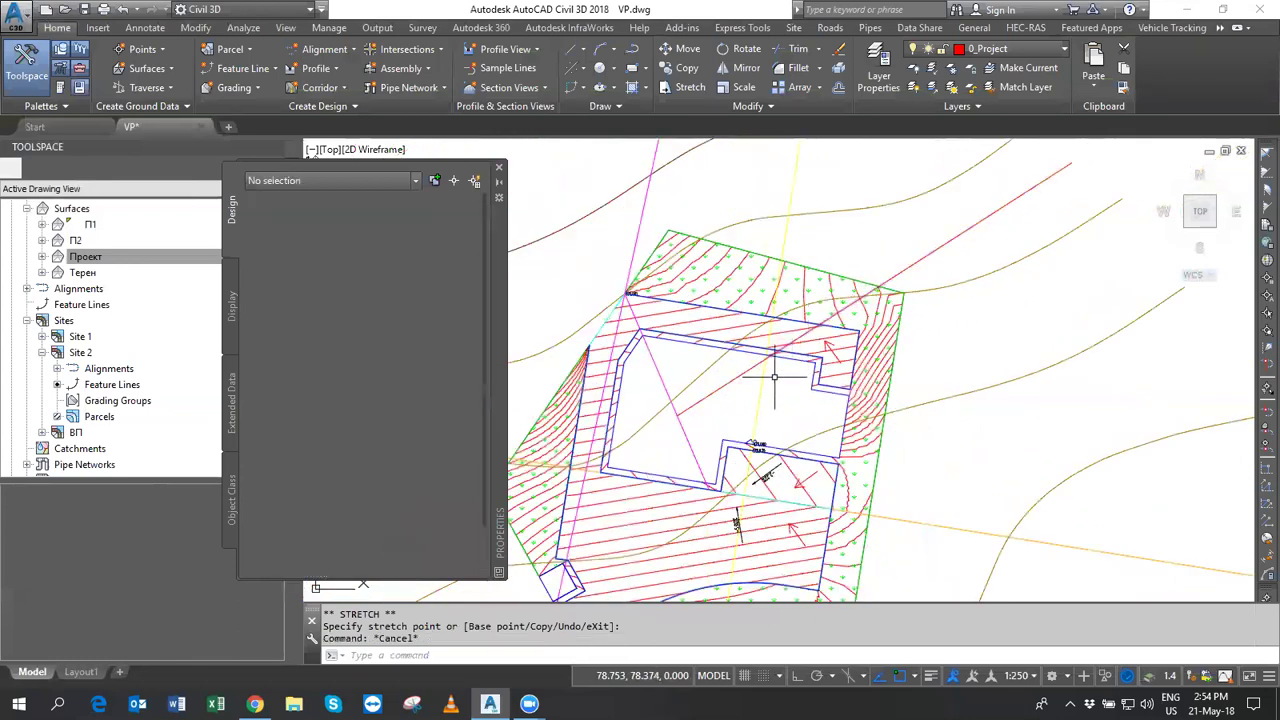
pyautogui.press('Escape')
# Convert the north-east red line into a Виолетов feature line, then select both violet lines.
pyautogui.click(499, 167)
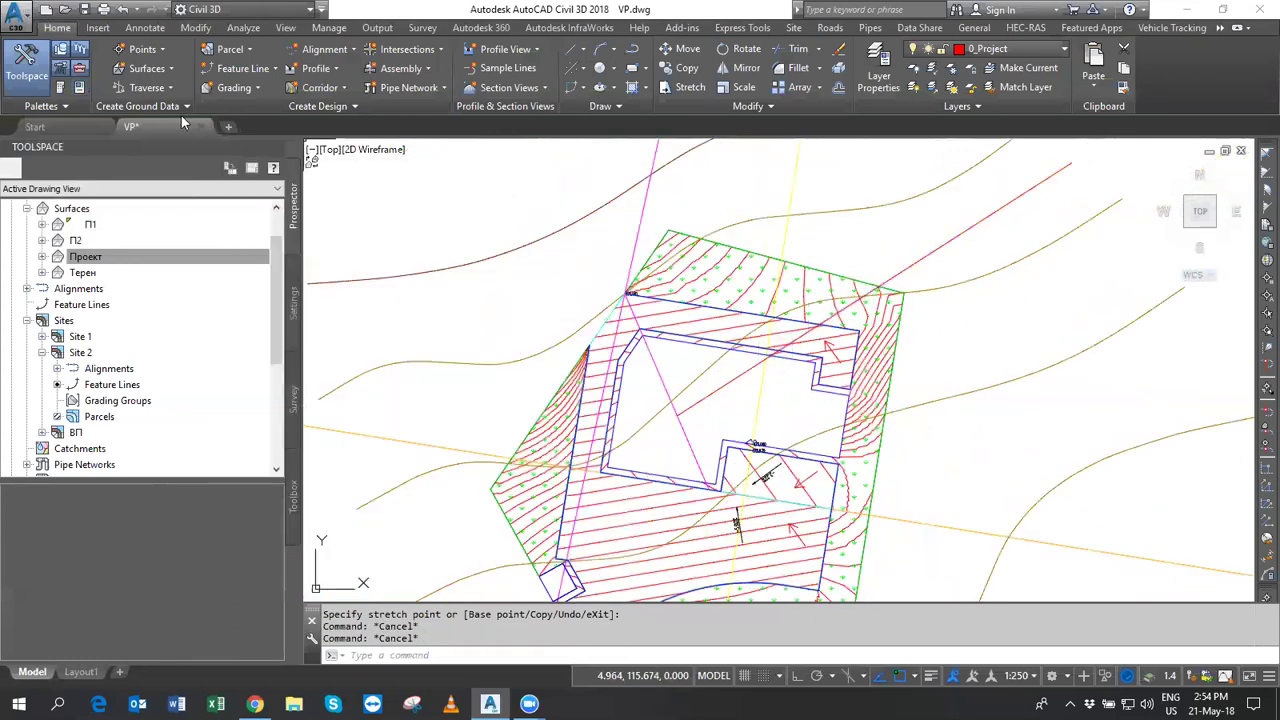
pyautogui.click(270, 68)
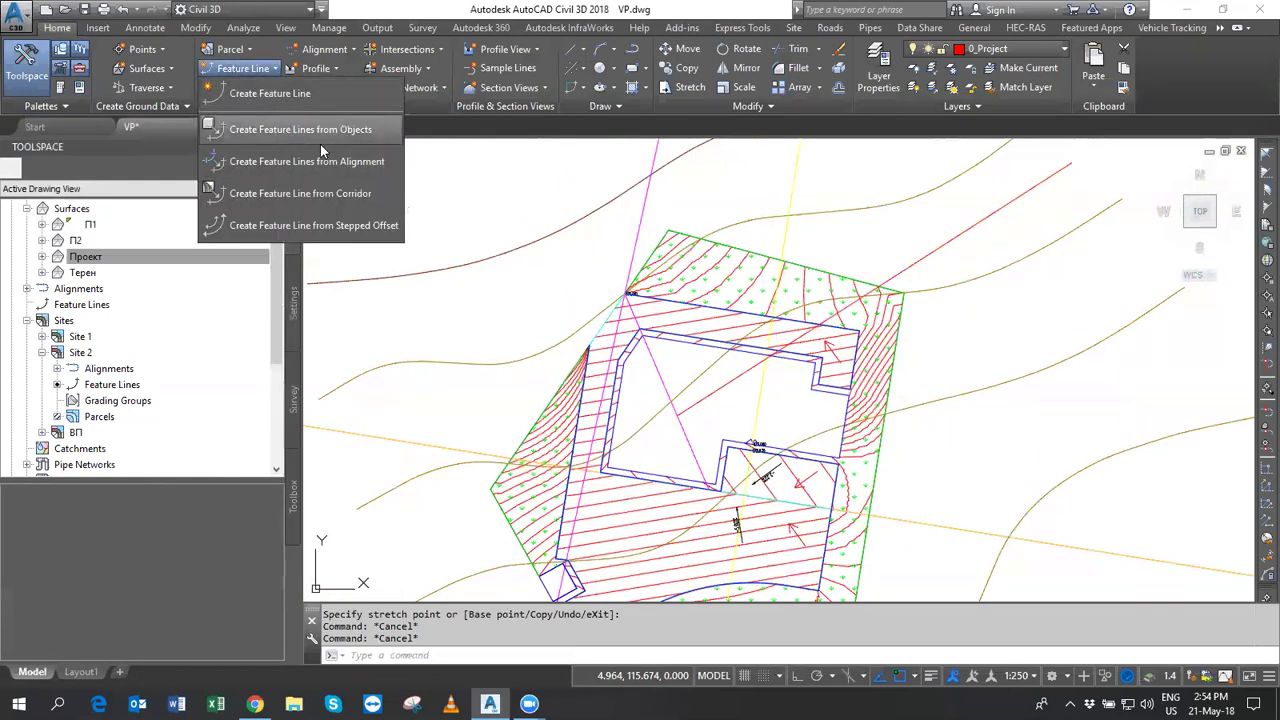
pyautogui.click(300, 132)
pyautogui.click(919, 260)
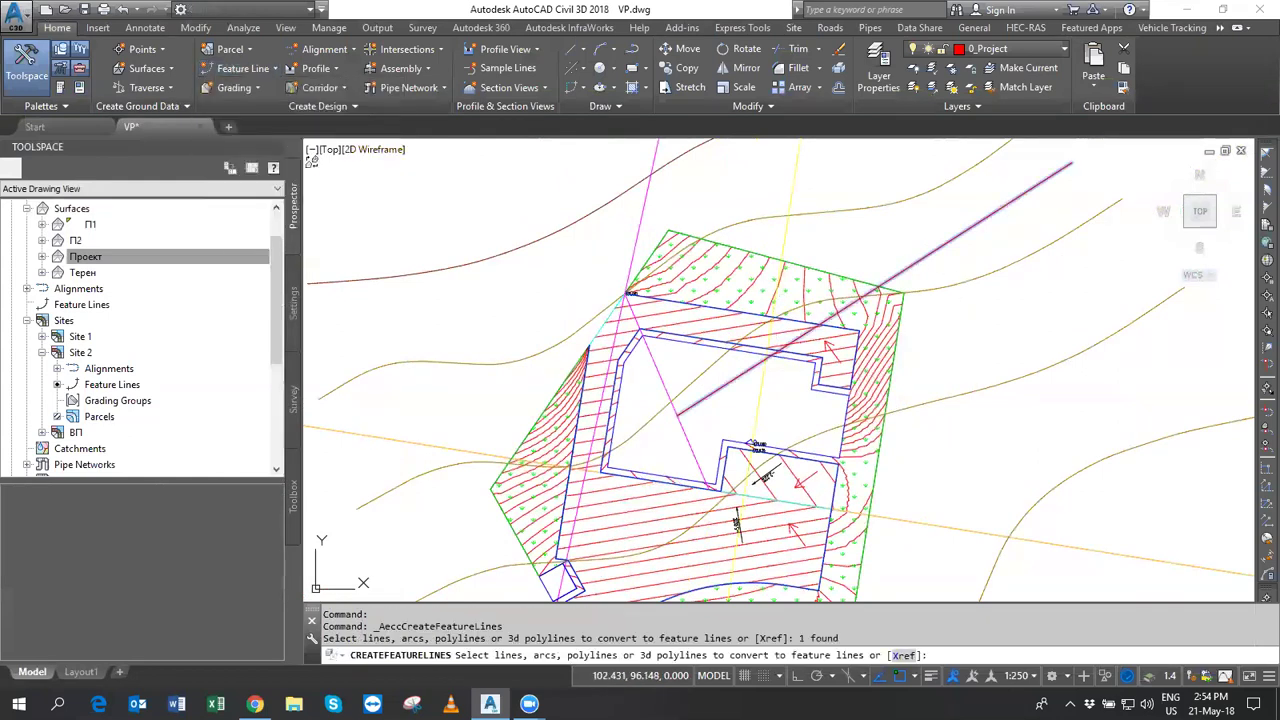
pyautogui.press('Return')
pyautogui.click(960, 263)
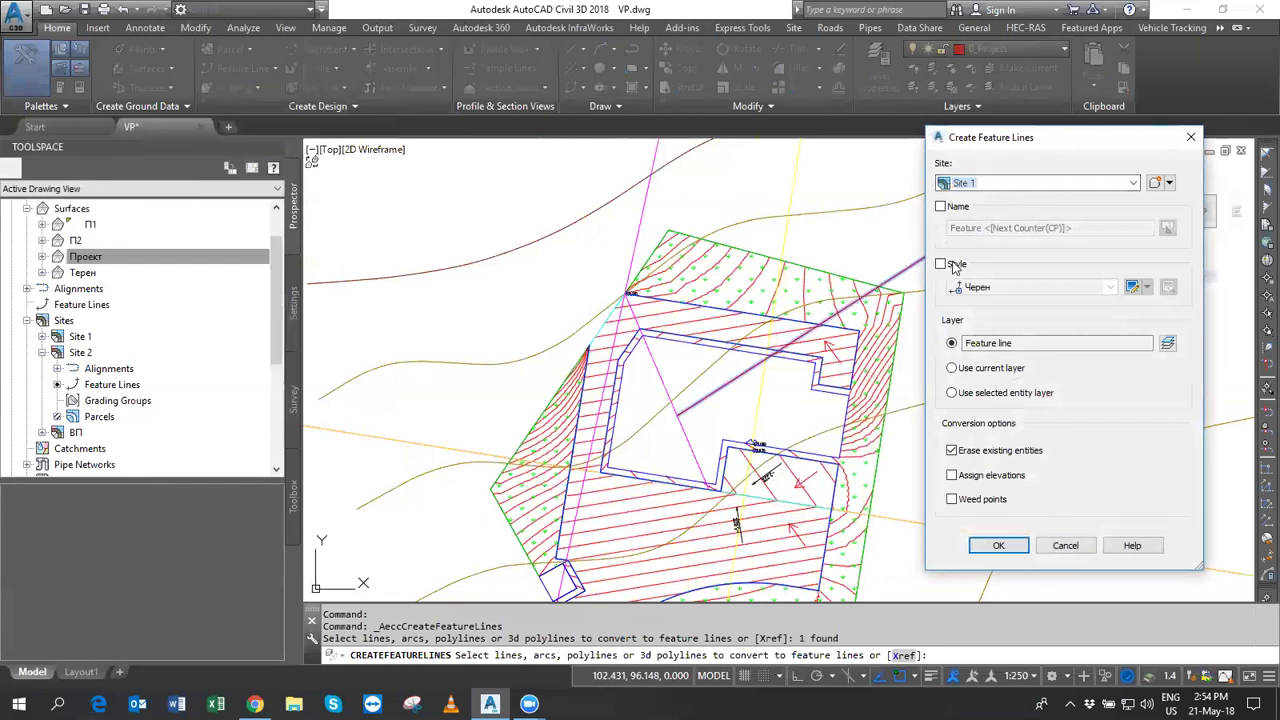
pyautogui.click(1030, 287)
pyautogui.click(1004, 319)
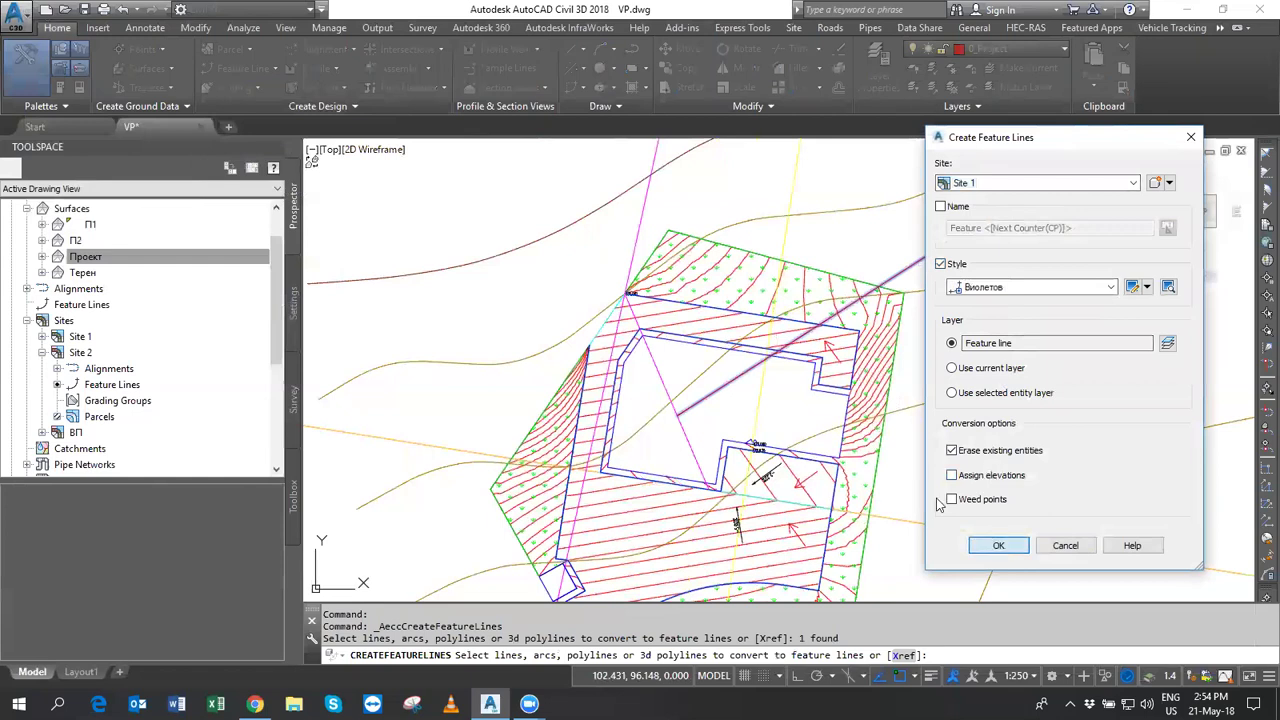
pyautogui.press('Return')
pyautogui.click(735, 378)
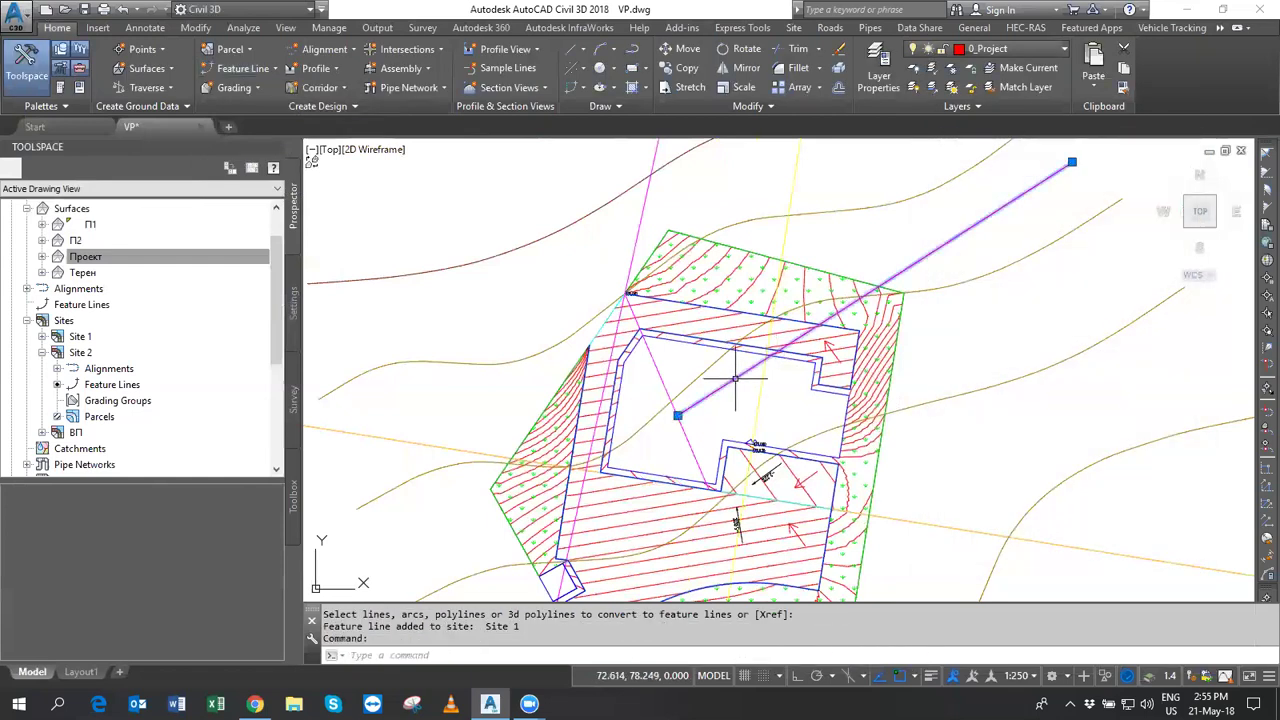
pyautogui.click(659, 373)
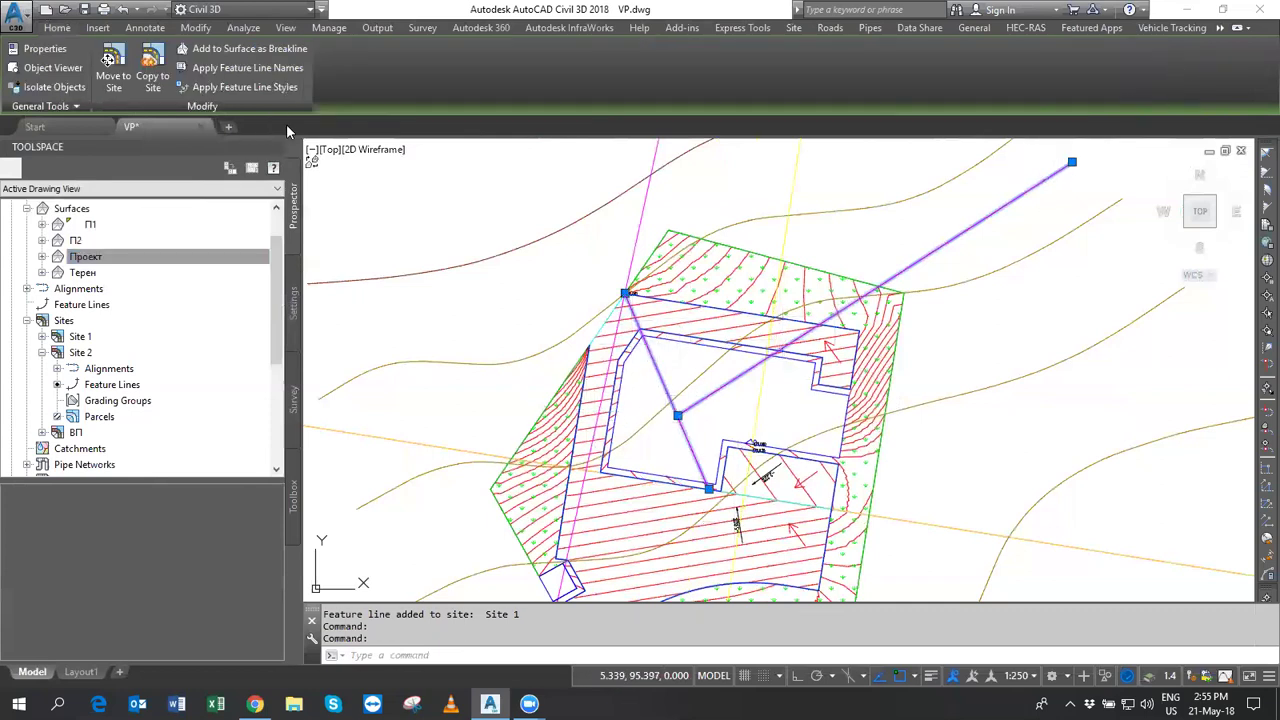
# Add both violet feature lines to surface П1 as breaklines and check the reshaped contours.
pyautogui.click(264, 48)
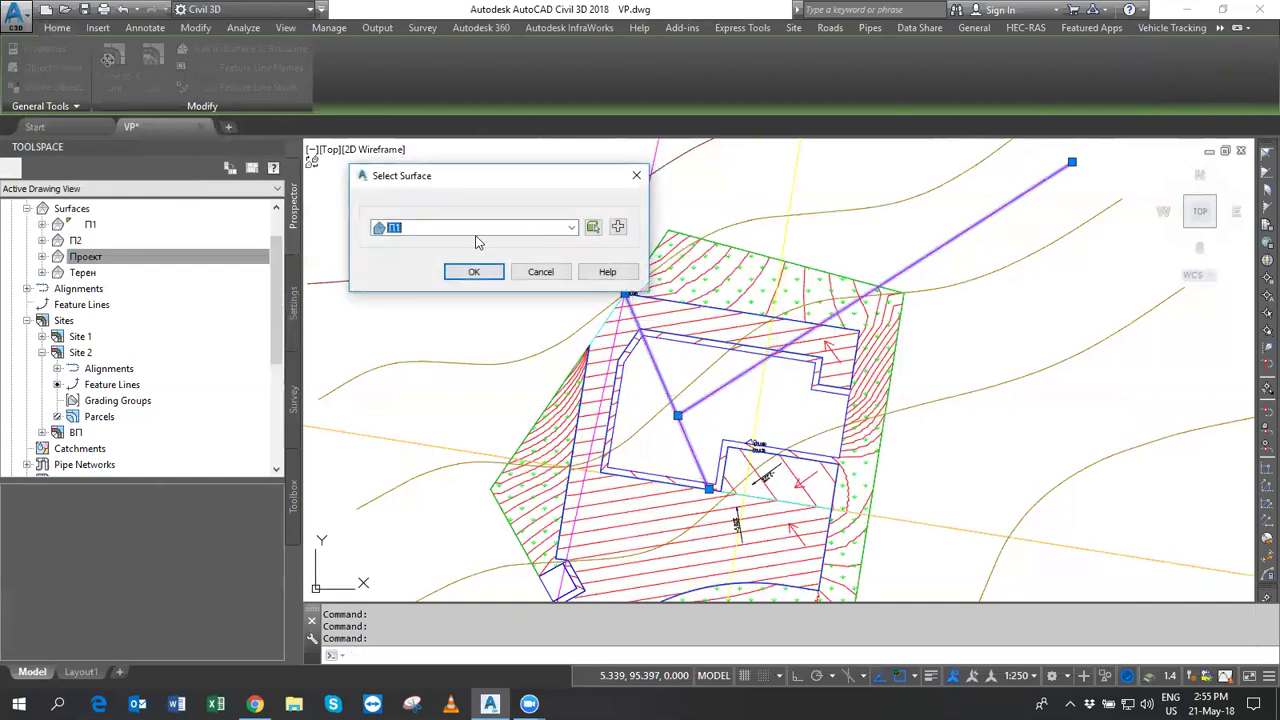
pyautogui.click(472, 272)
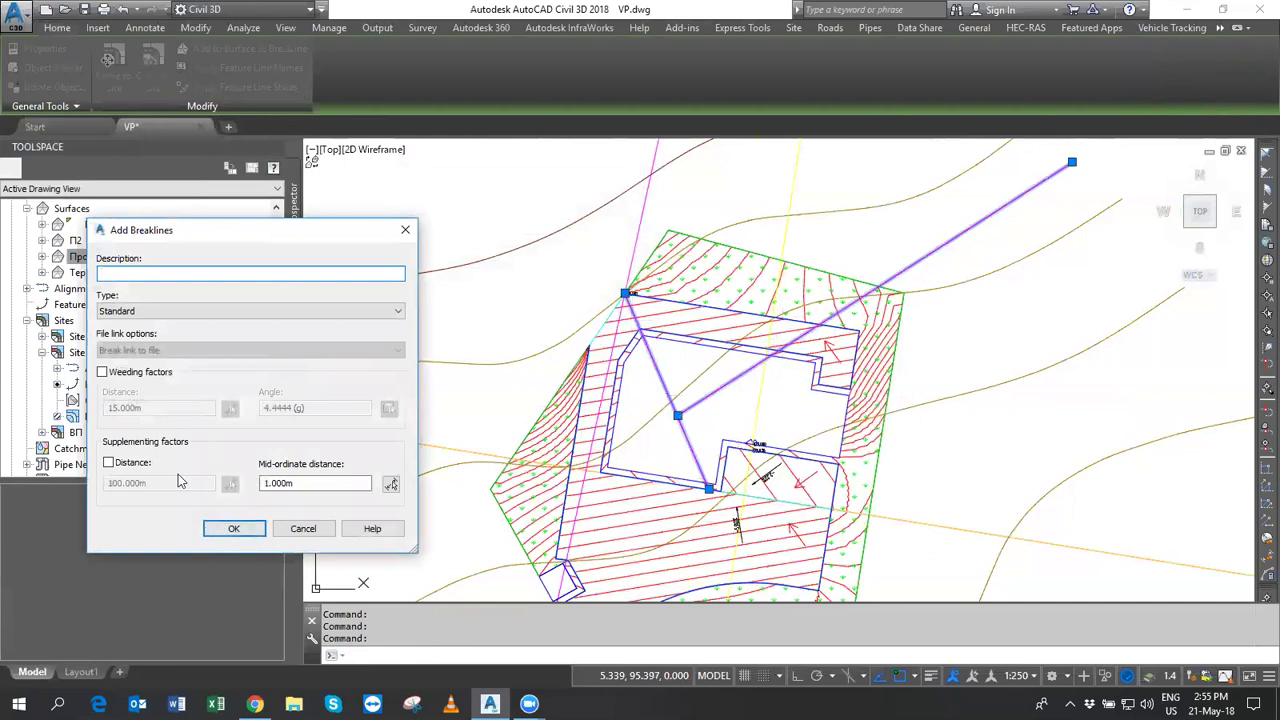
pyautogui.press('Return')
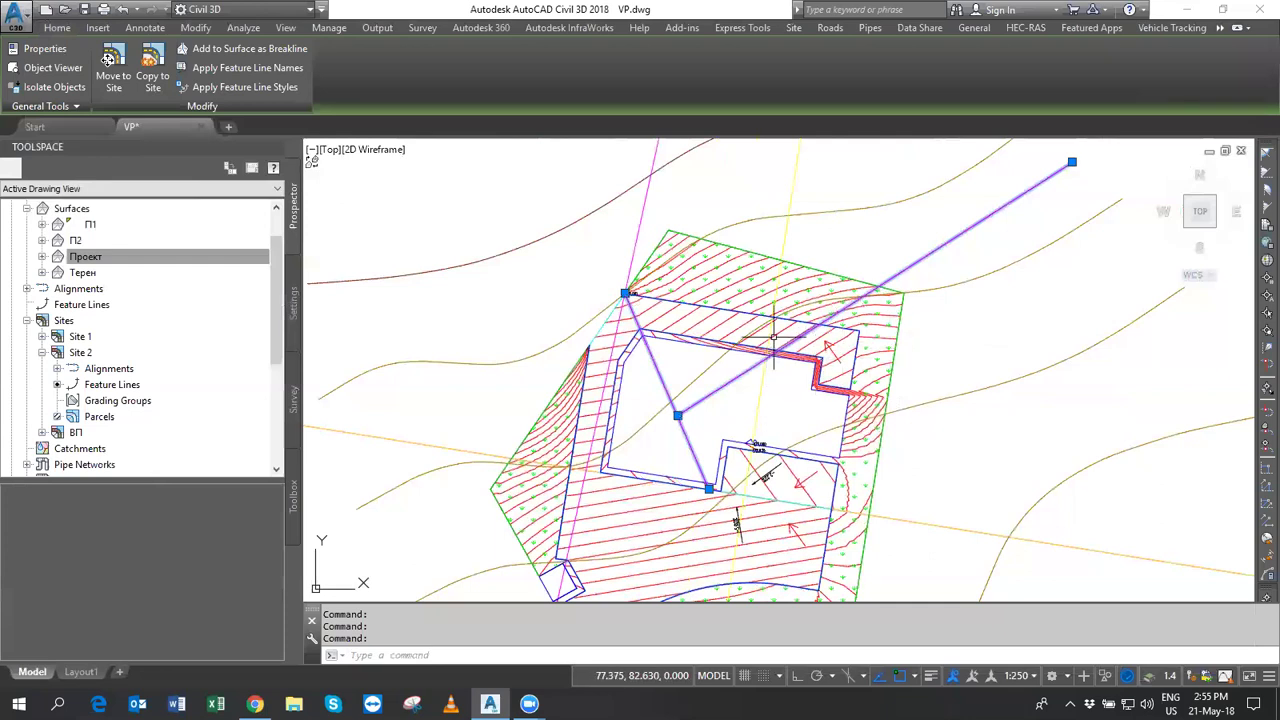
pyautogui.scroll(2, 780, 334)
pyautogui.scroll(2, 540, 287)
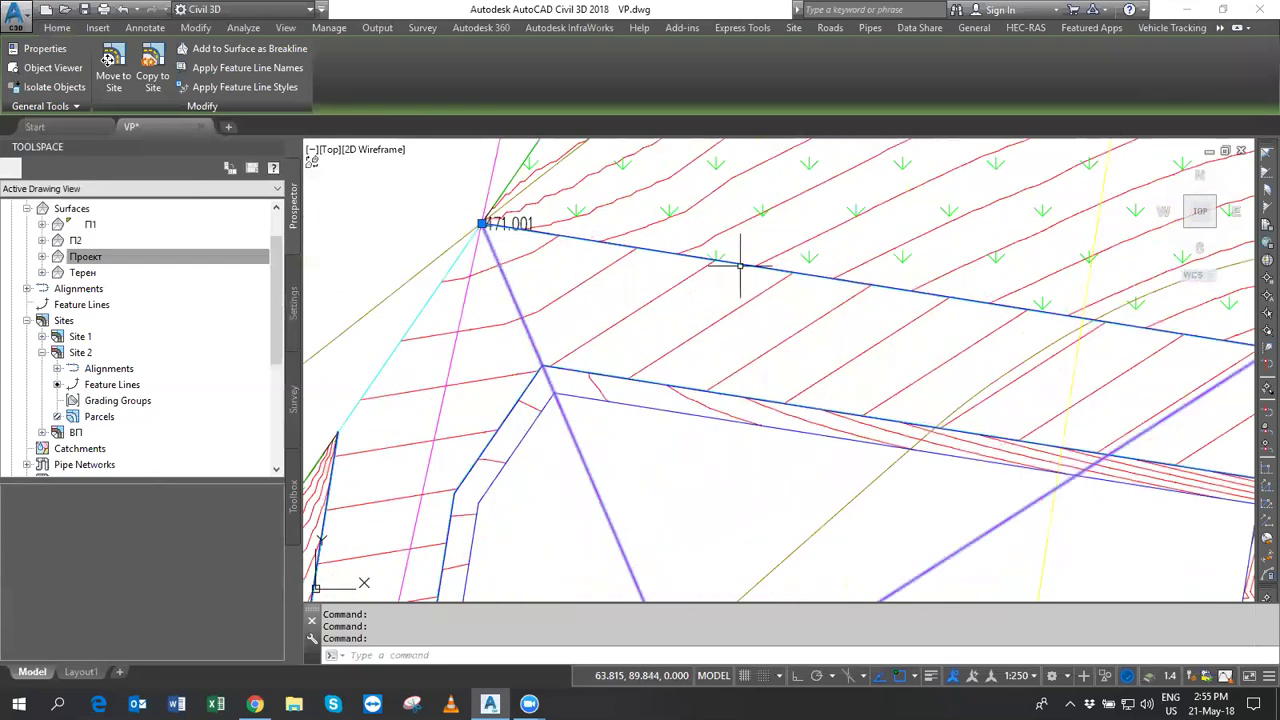
pyautogui.scroll(-2, 833, 334)
pyautogui.moveTo(833, 334); pyautogui.dragTo(780, 330, button='middle')
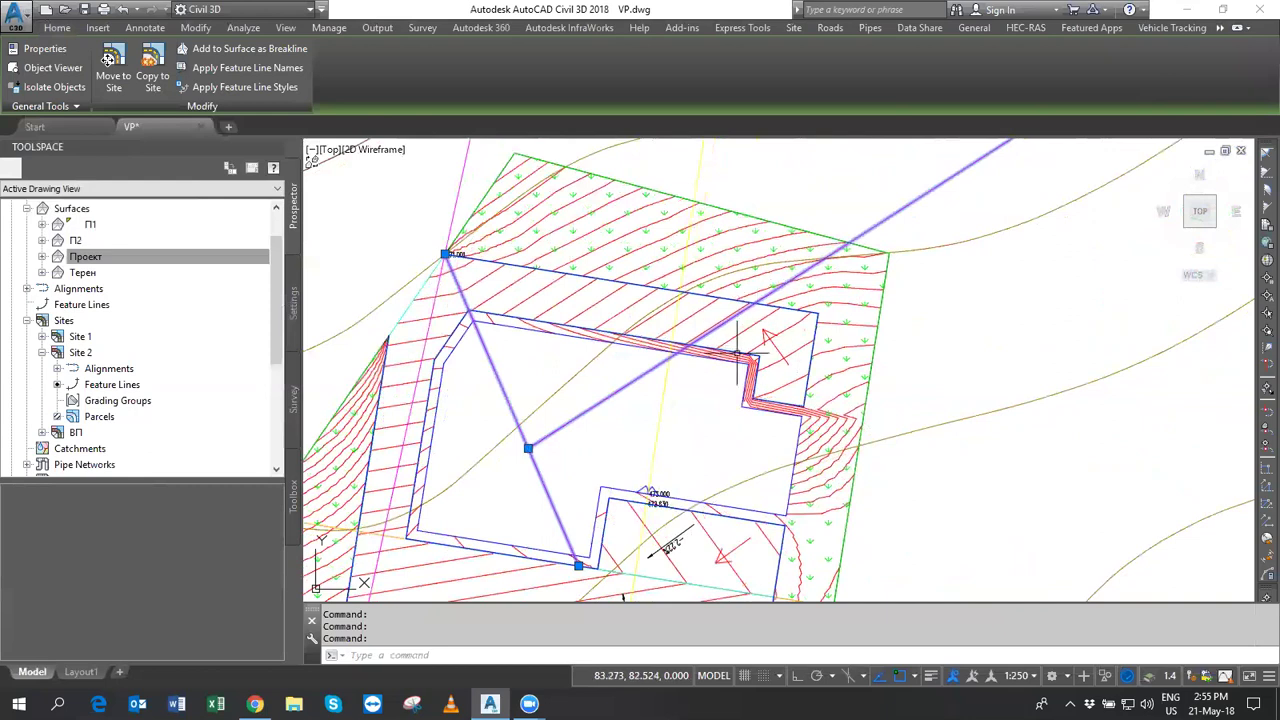
pyautogui.scroll(2, 665, 342)
pyautogui.scroll(-3, 835, 257)
pyautogui.moveTo(786, 301)
pyautogui.mouseDown(button='middle')
pyautogui.moveTo(810, 355)
pyautogui.moveTo(773, 399)
pyautogui.mouseUp(button='middle')
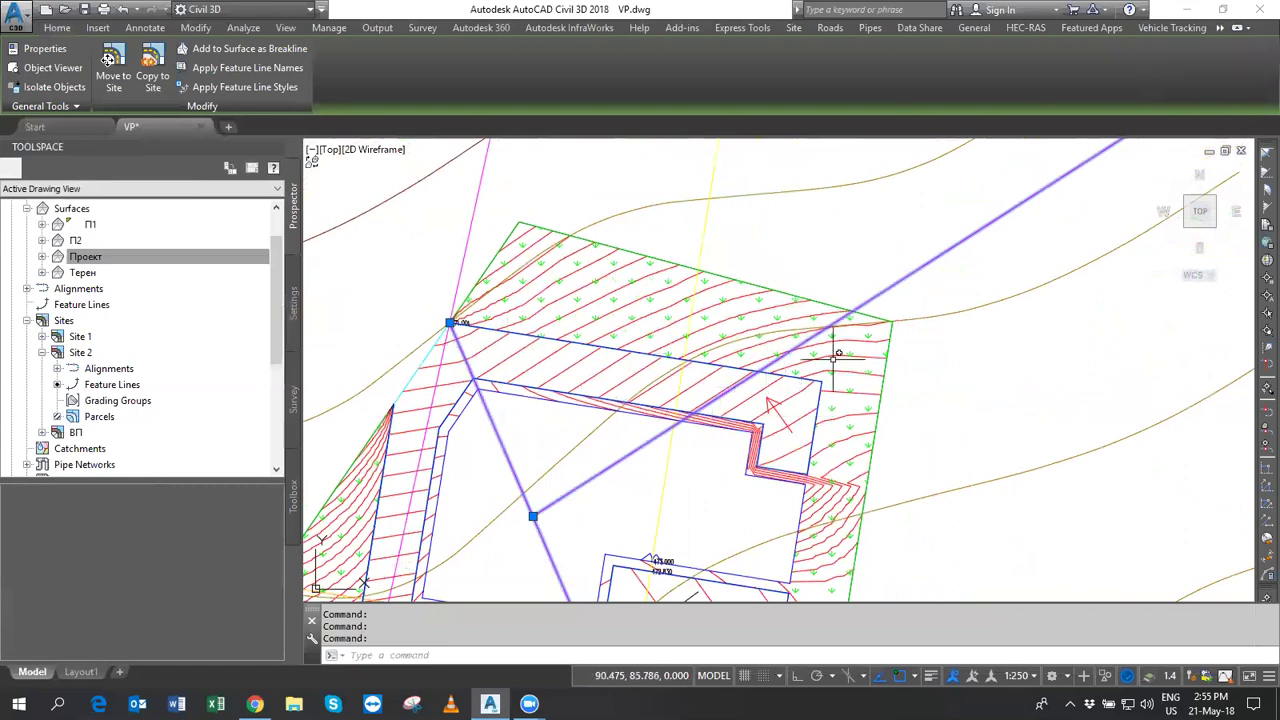
pyautogui.scroll(-4, 809, 267)
pyautogui.press('Escape')
pyautogui.press('Escape')
# Change surface П1's style to Проектна повърхнина.
pyautogui.click(88, 226)
pyautogui.rightClick(88, 228)
pyautogui.click(140, 236)
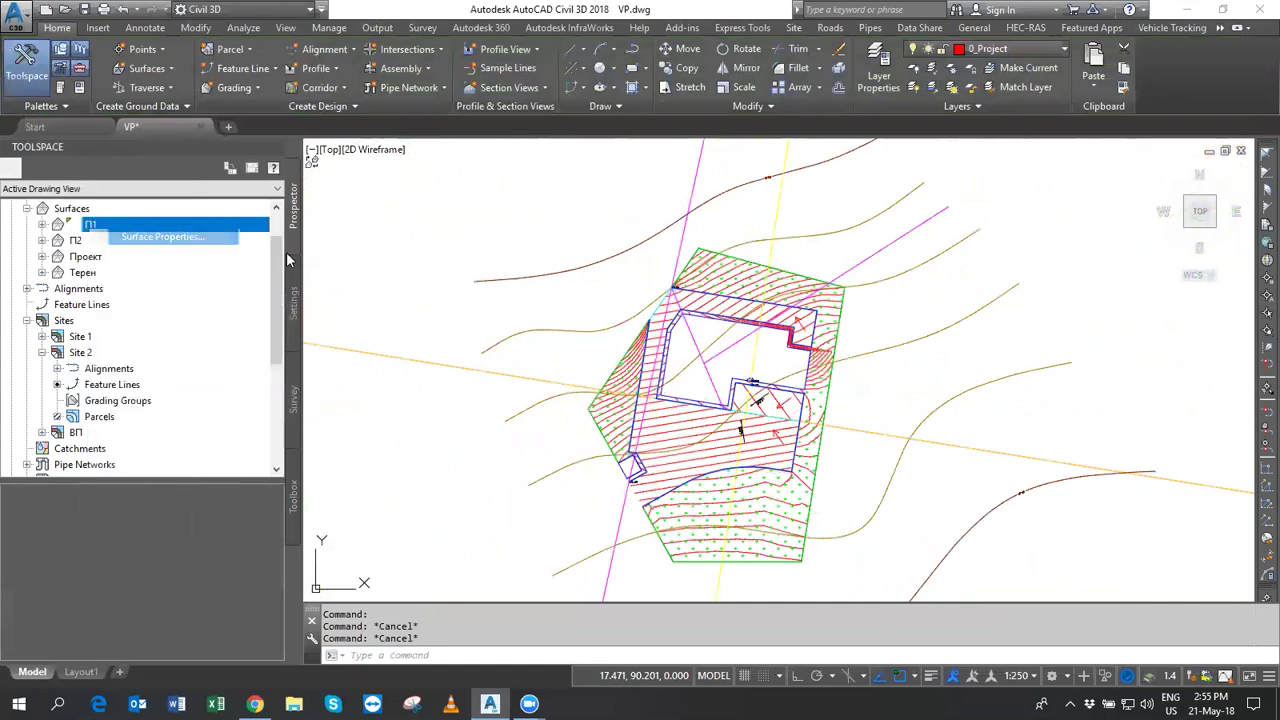
pyautogui.click(752, 328)
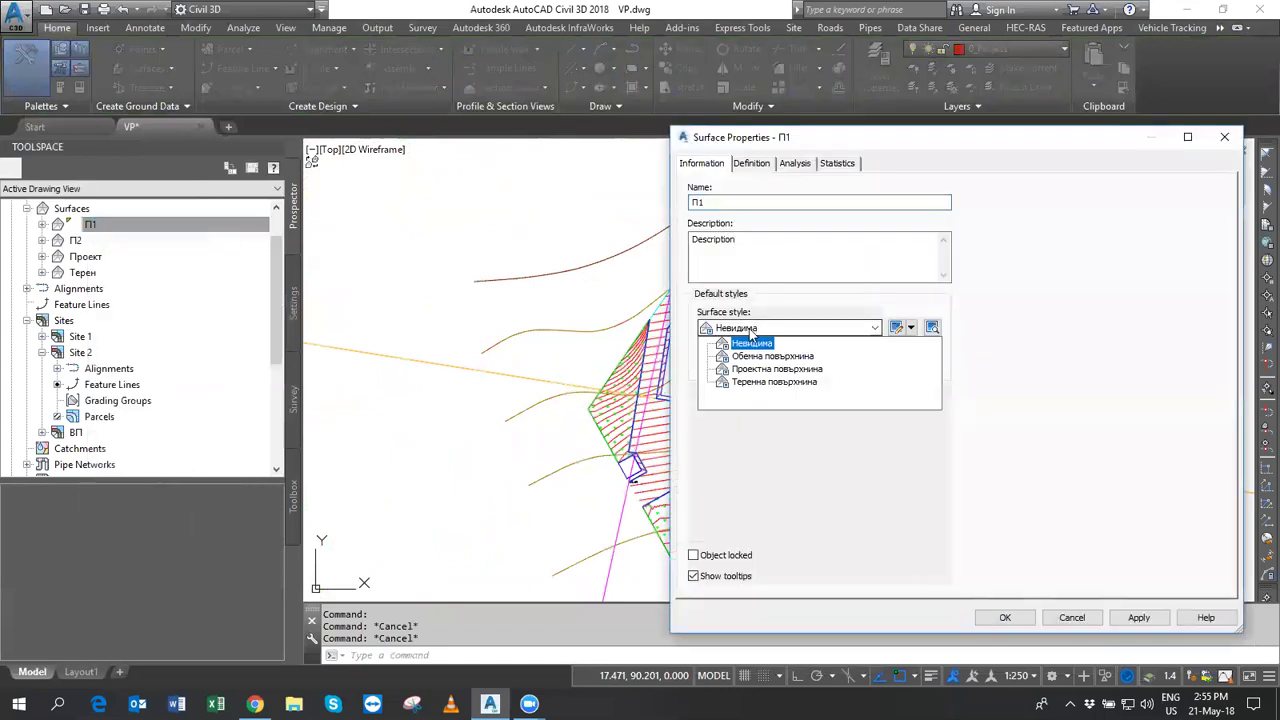
pyautogui.click(762, 370)
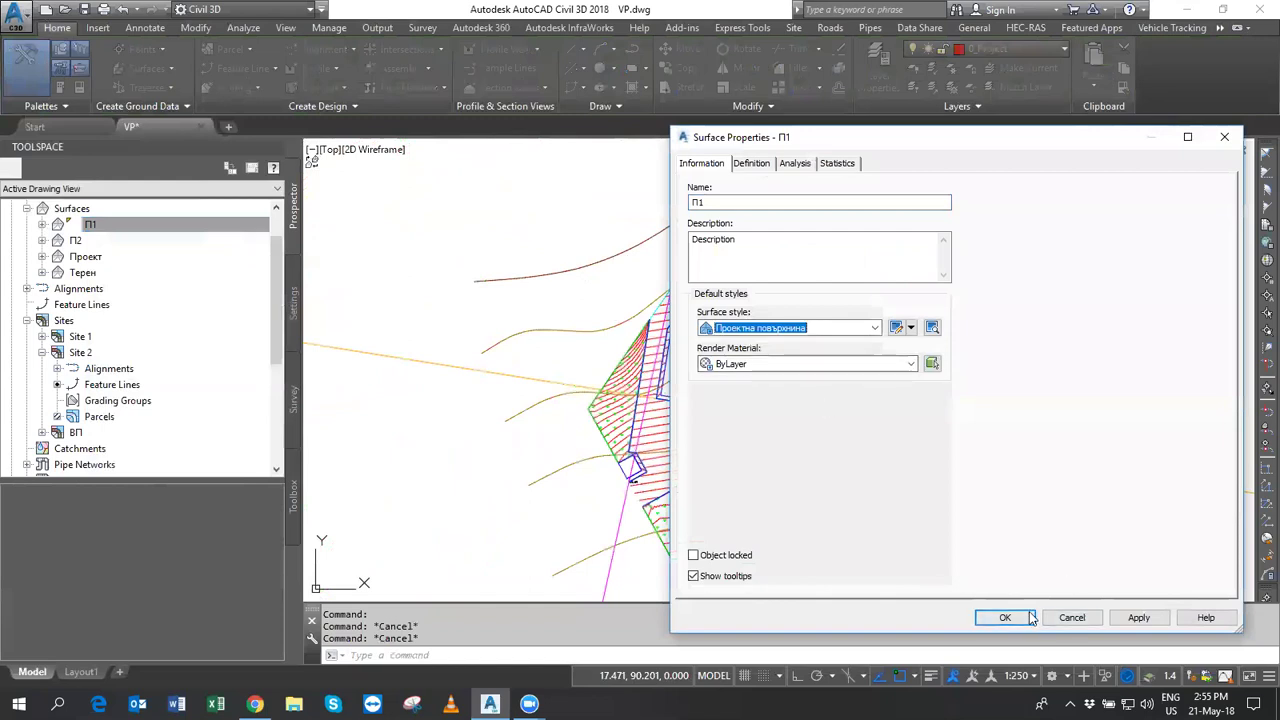
pyautogui.click(1030, 618)
# Hide surface Проект by giving it the Невидима style.
pyautogui.scroll(3, 805, 330)
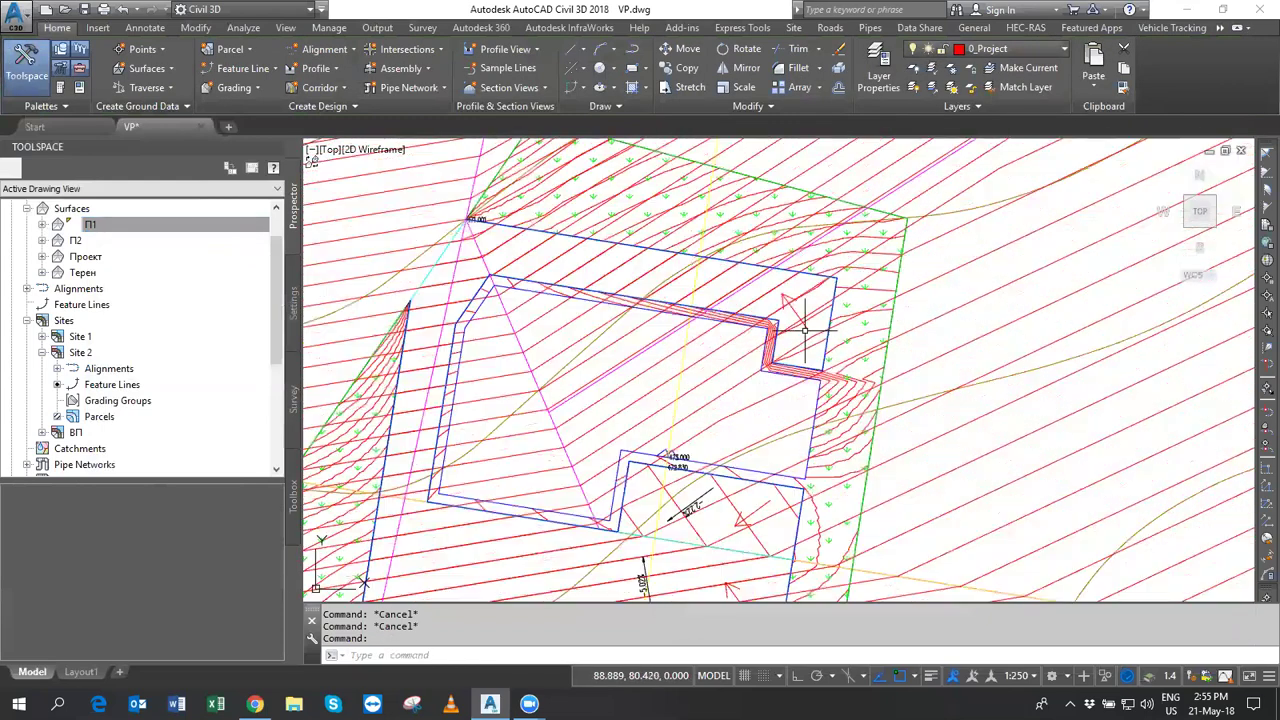
pyautogui.rightClick(78, 256)
pyautogui.click(120, 262)
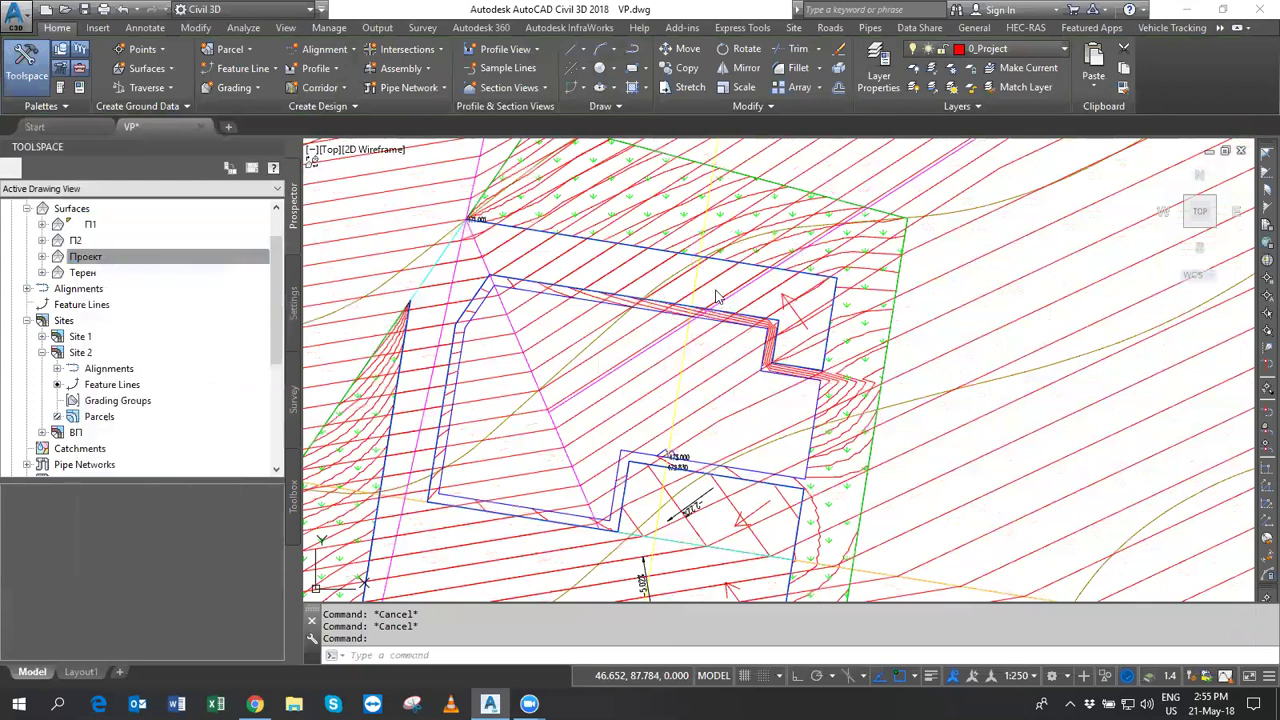
pyautogui.click(790, 328)
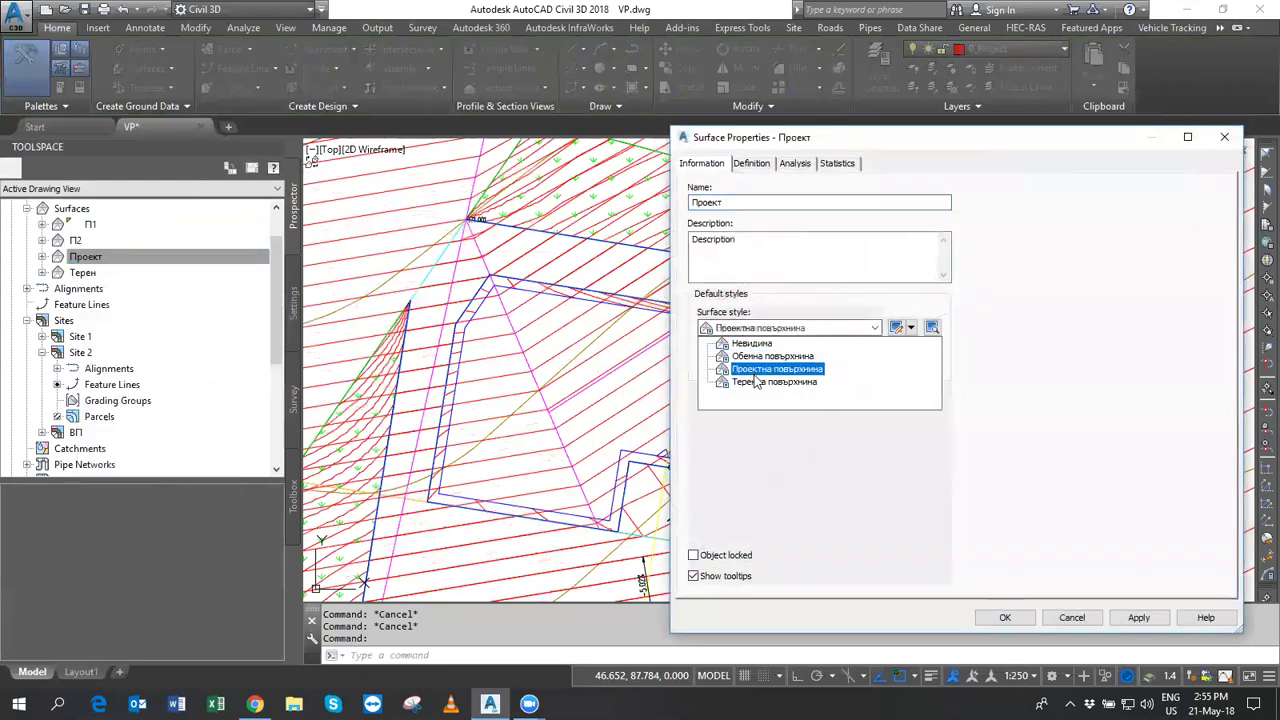
pyautogui.click(755, 345)
pyautogui.click(1005, 617)
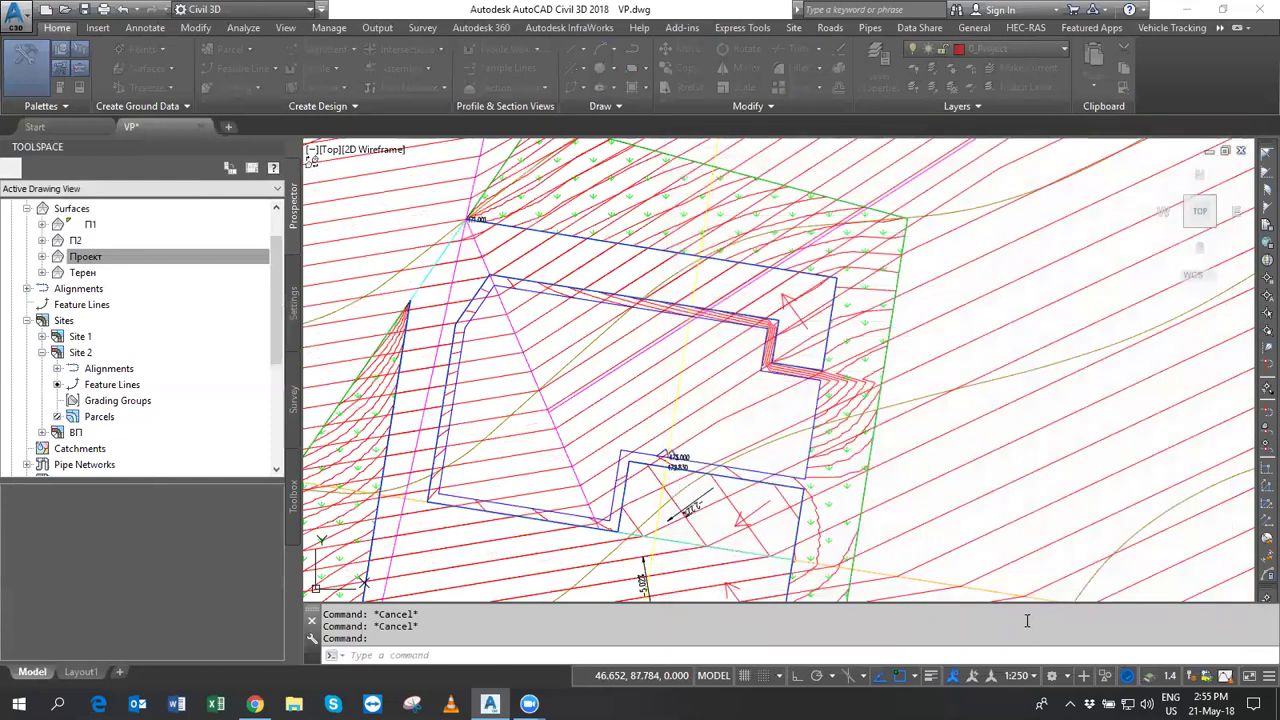
# Turn on the Triangles component in the surface style for green triangulation.
pyautogui.click(705, 288)
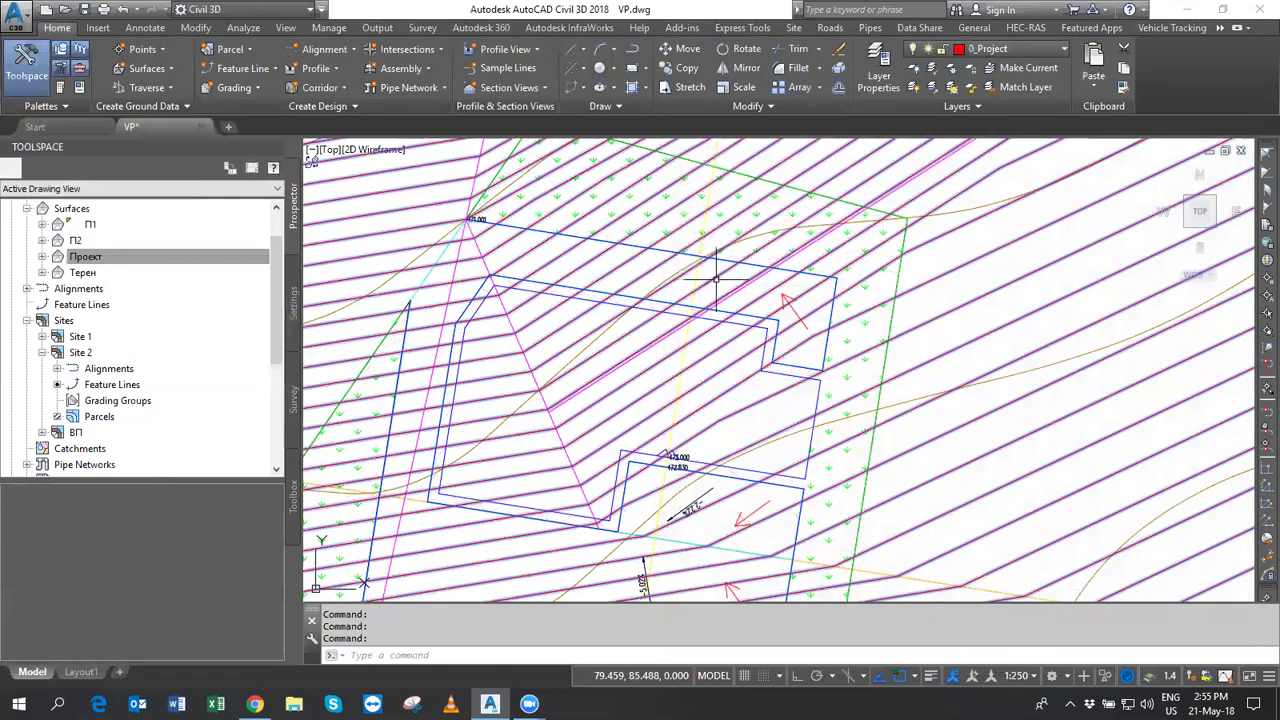
pyautogui.rightClick(762, 282)
pyautogui.click(846, 483)
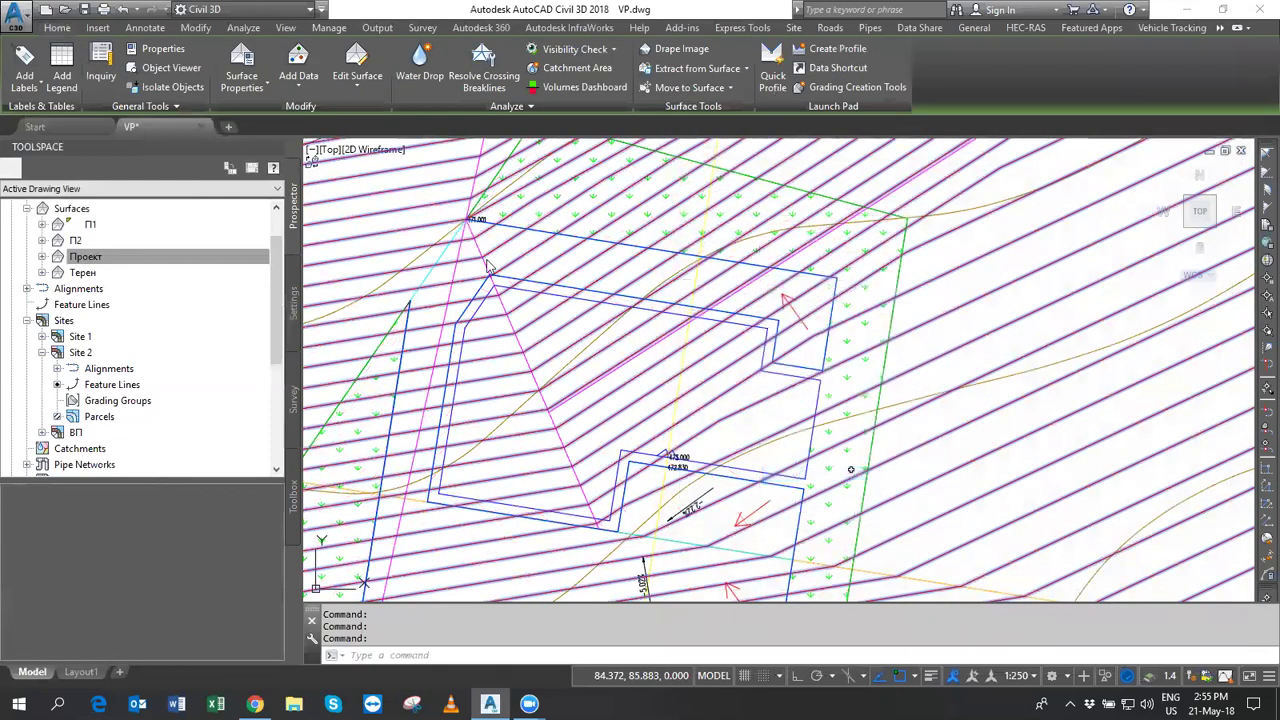
pyautogui.click(280, 334)
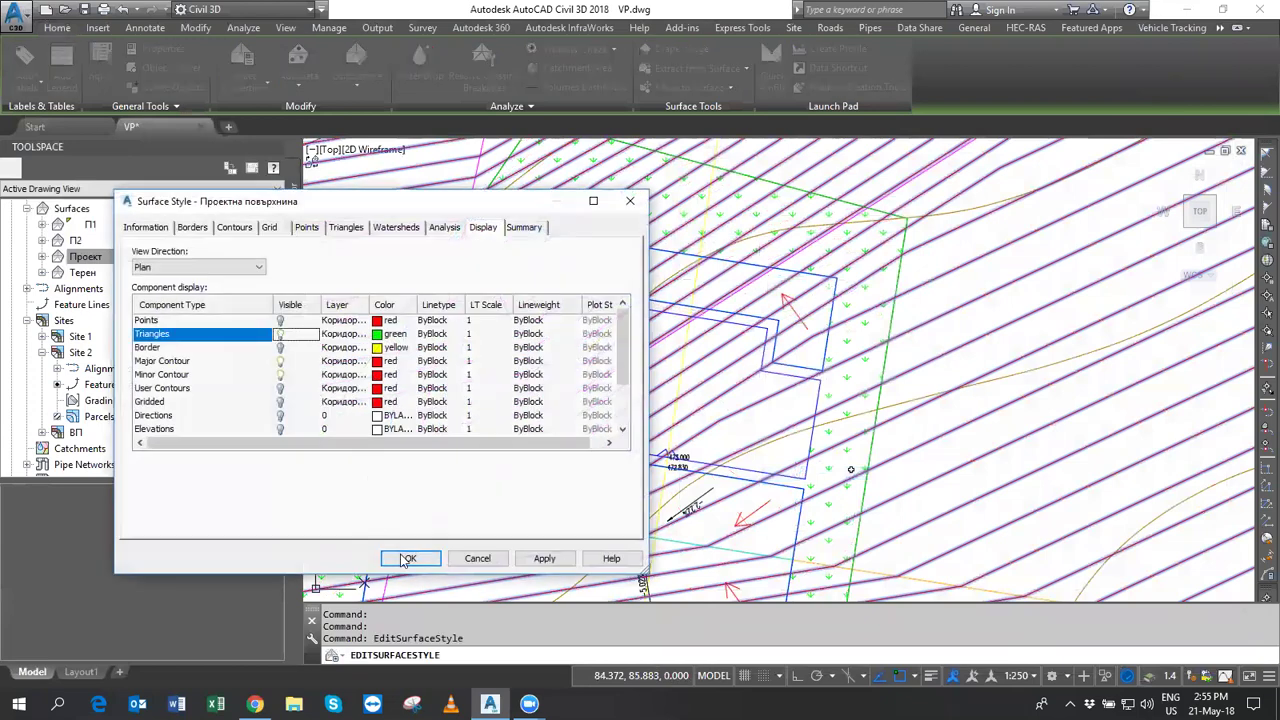
pyautogui.click(408, 558)
pyautogui.press('Escape')
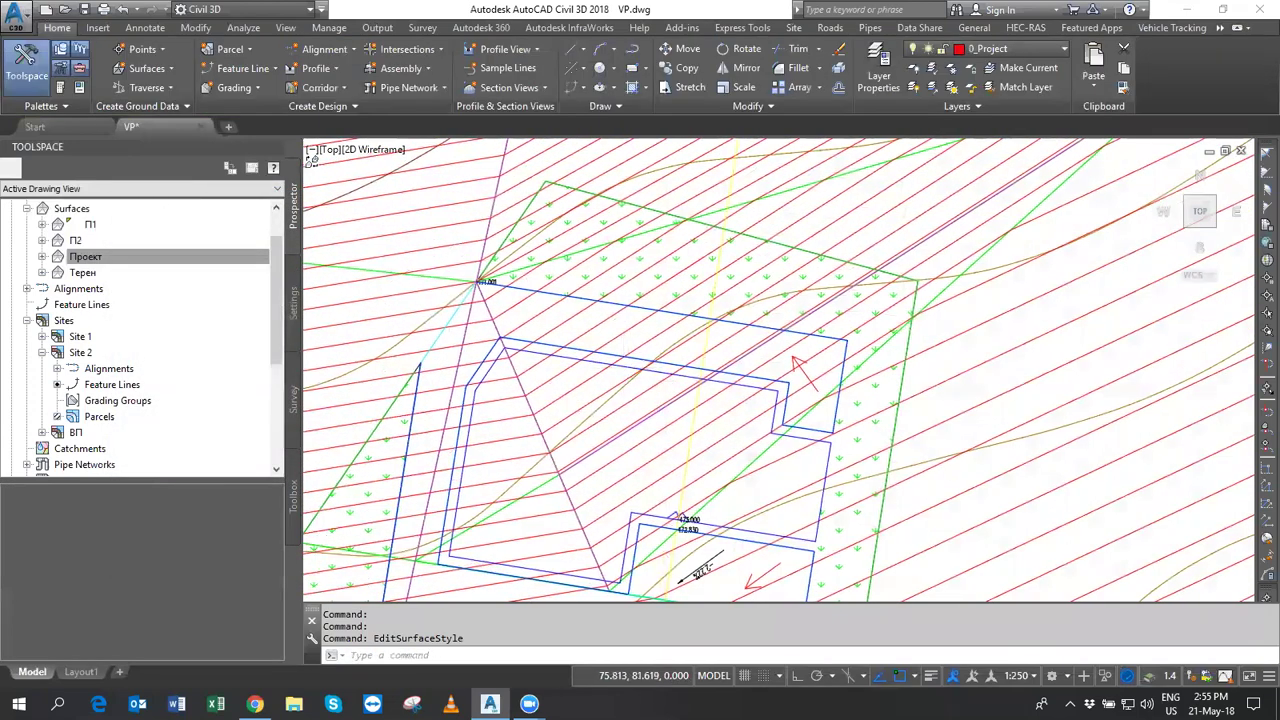
pyautogui.moveTo(785, 450); pyautogui.dragTo(657, 385, button='middle')
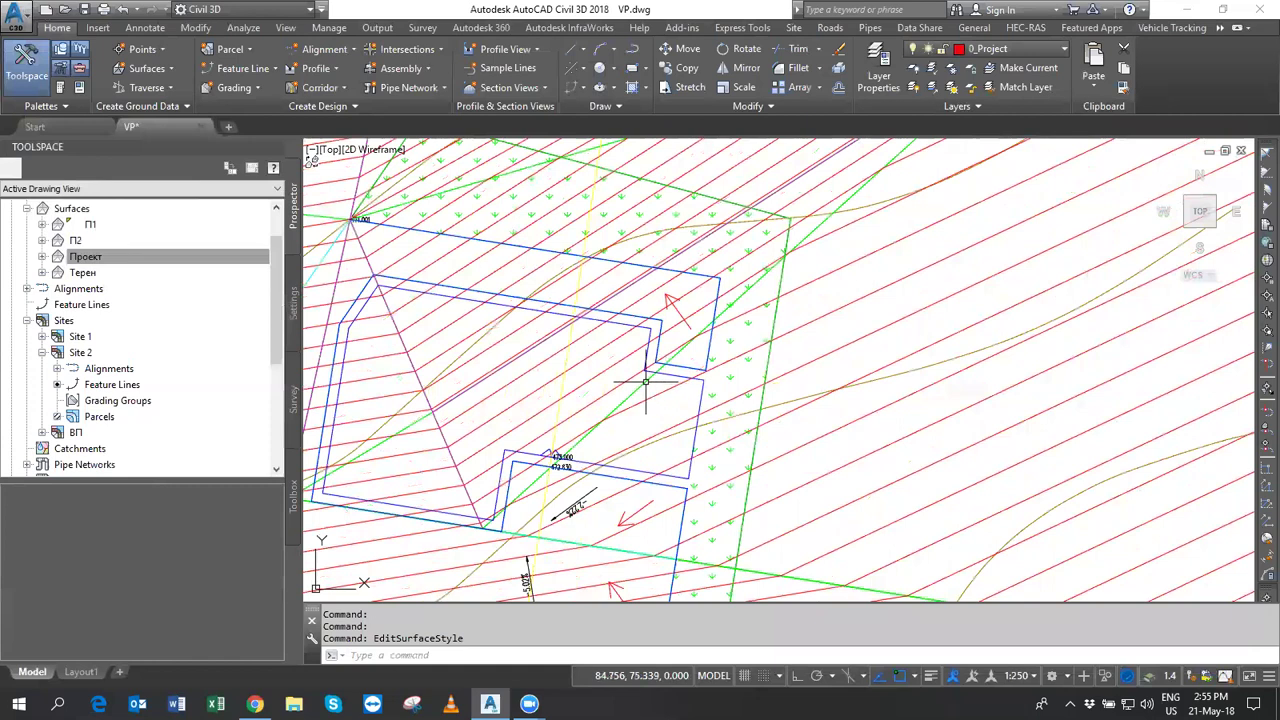
pyautogui.scroll(-3, 646, 381)
# Select all similar surfaces and send them to the back of the display order.
pyautogui.click(735, 322)
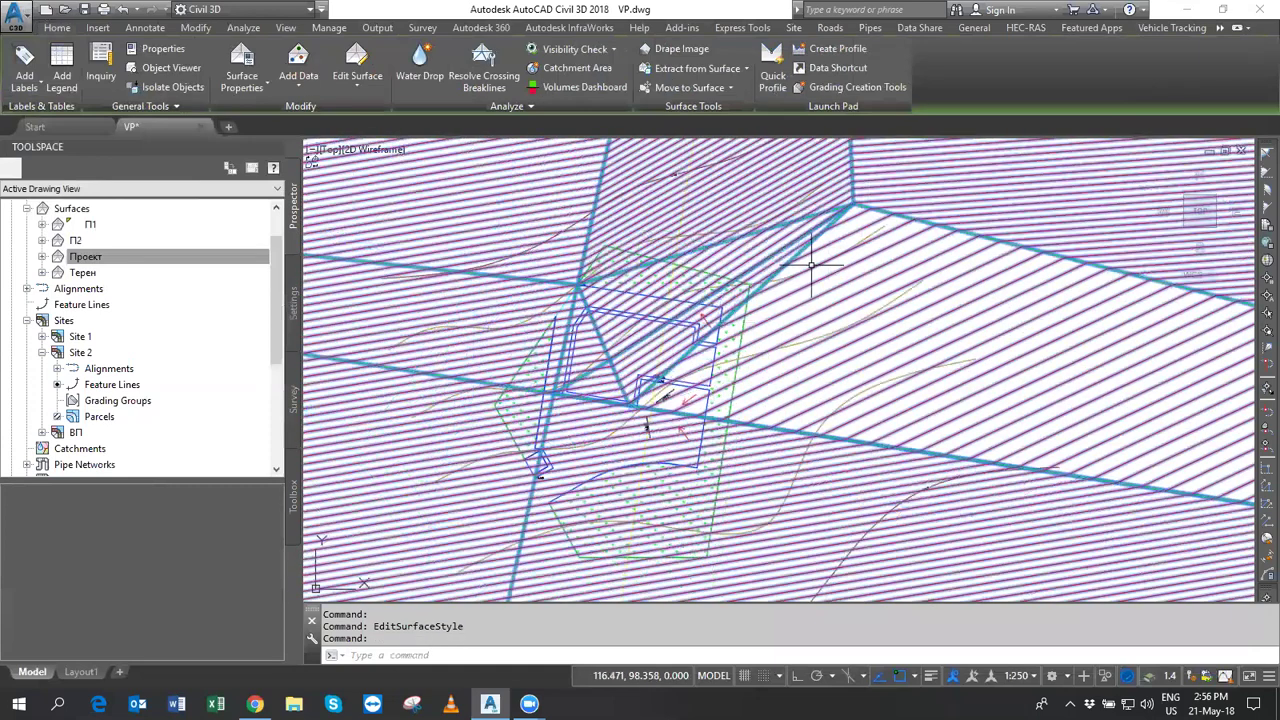
pyautogui.scroll(1, 812, 265)
pyautogui.scroll(1, 812, 265)
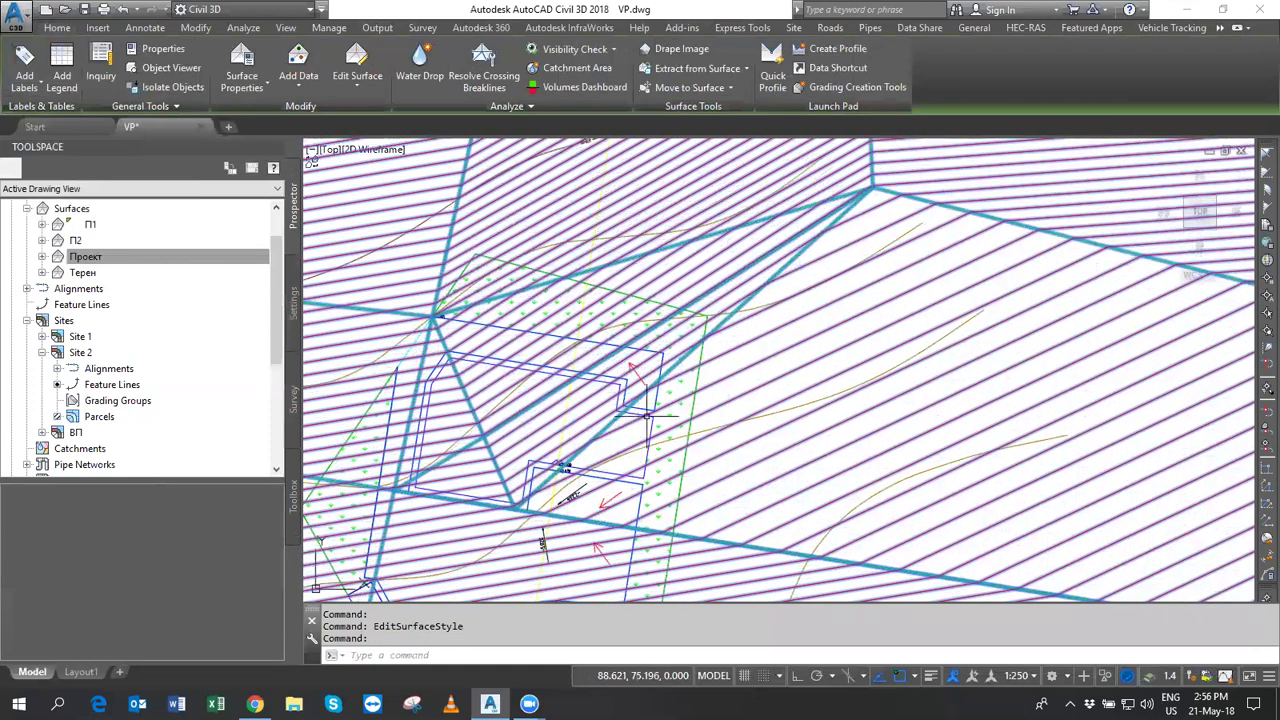
pyautogui.scroll(4, 641, 400)
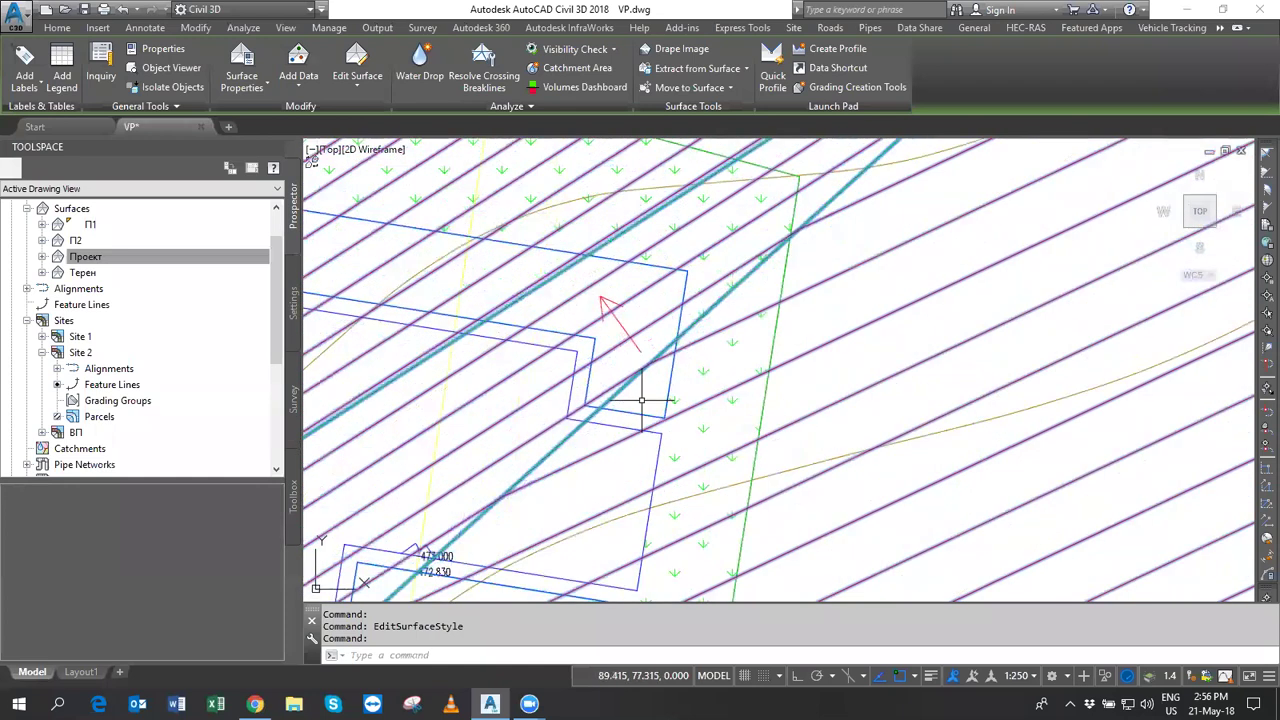
pyautogui.scroll(-2, 622, 398)
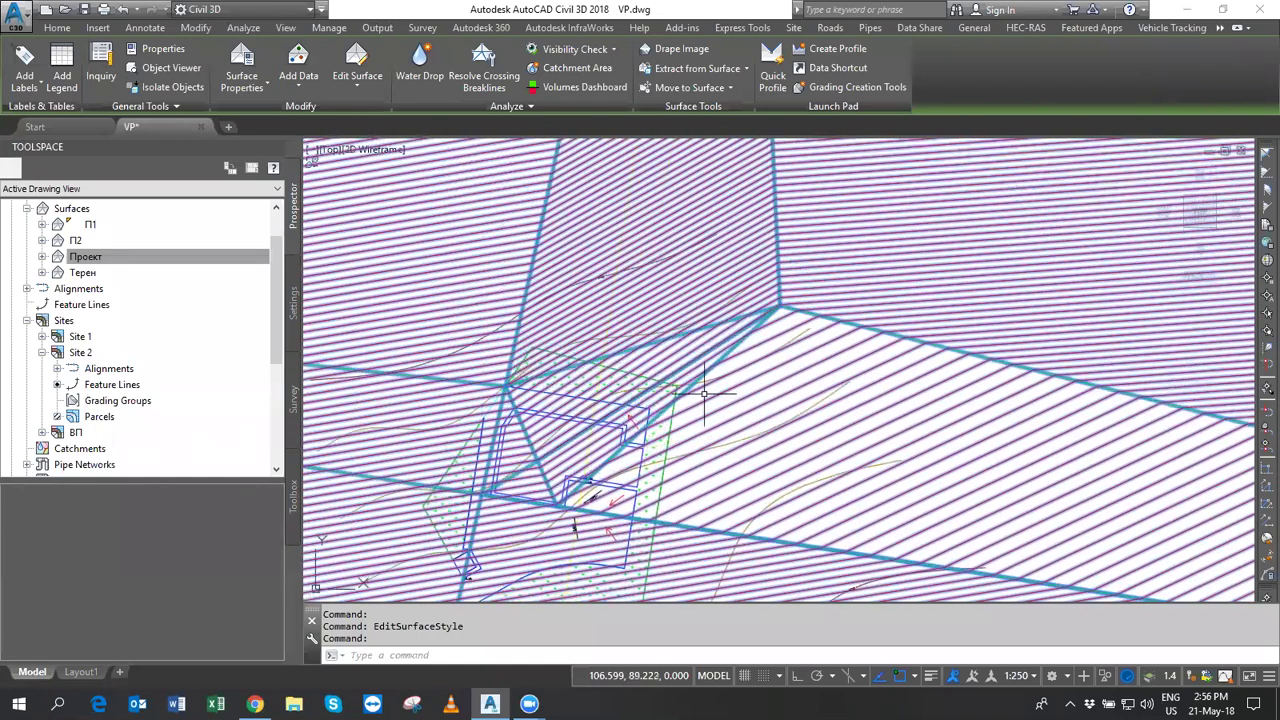
pyautogui.moveTo(745, 517); pyautogui.dragTo(733, 351, button='middle')
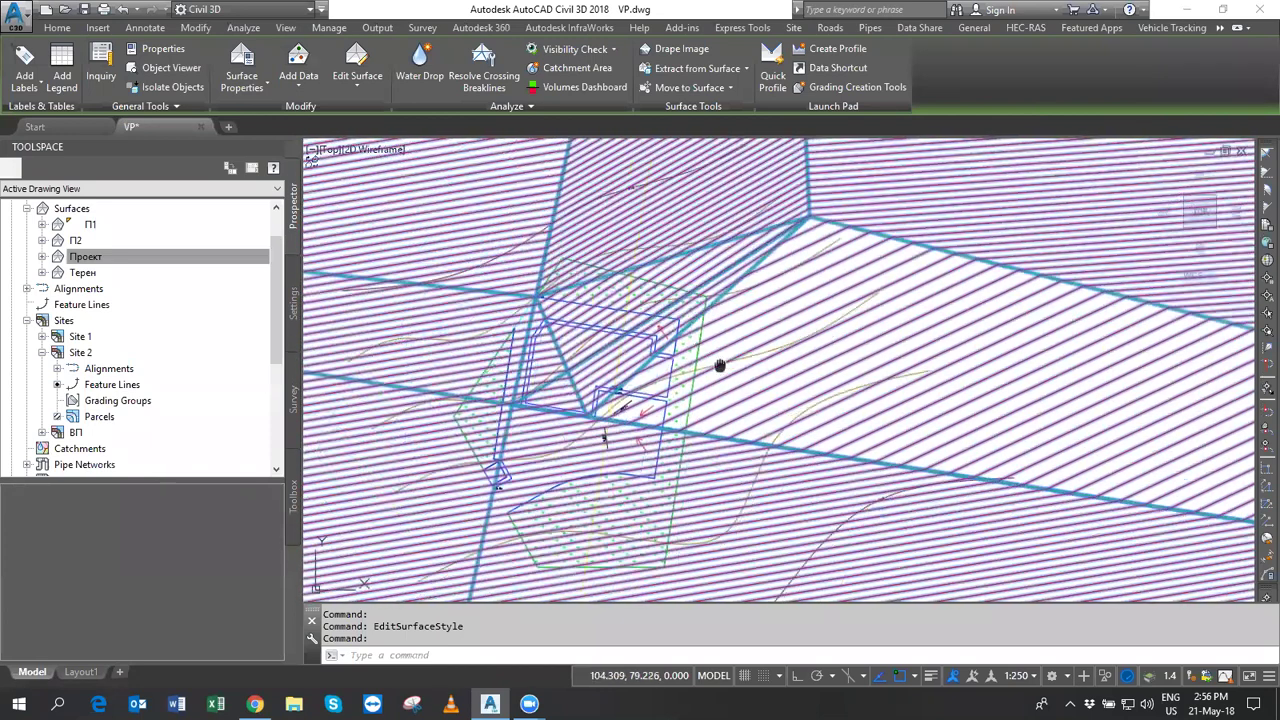
pyautogui.press('Escape')
pyautogui.press('Escape')
pyautogui.click(745, 337)
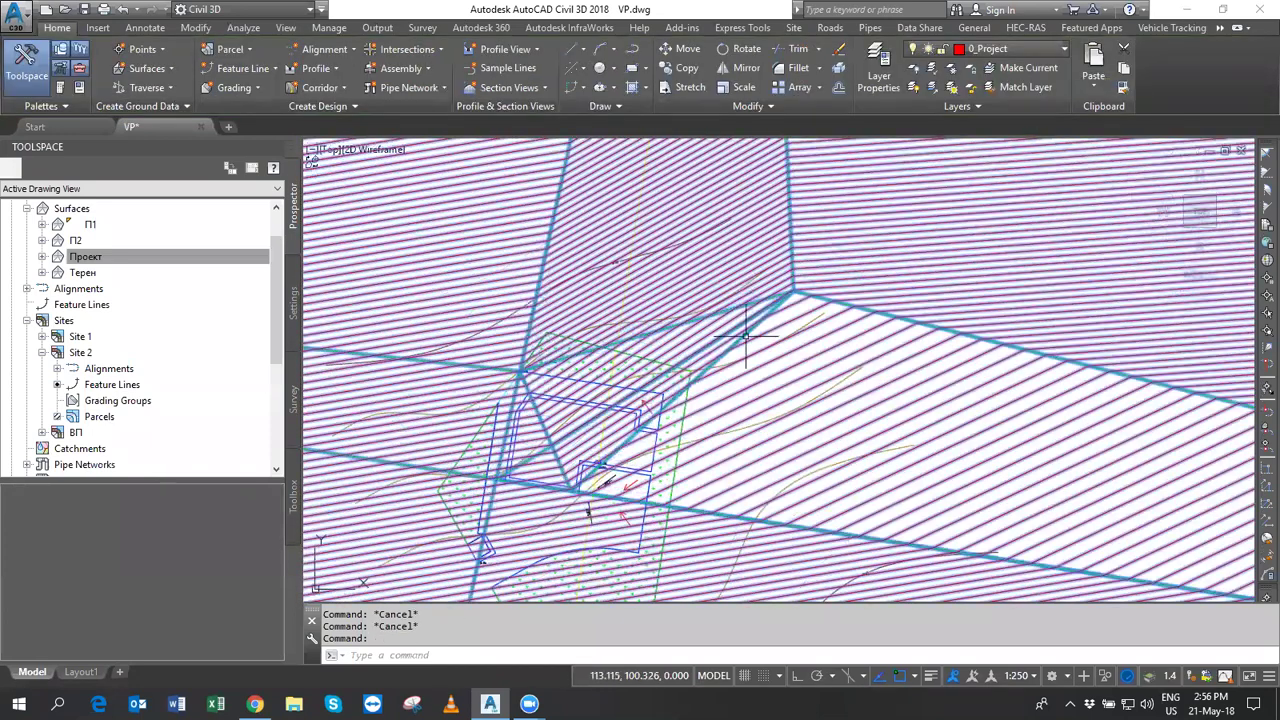
pyautogui.rightClick(800, 337)
pyautogui.click(884, 576)
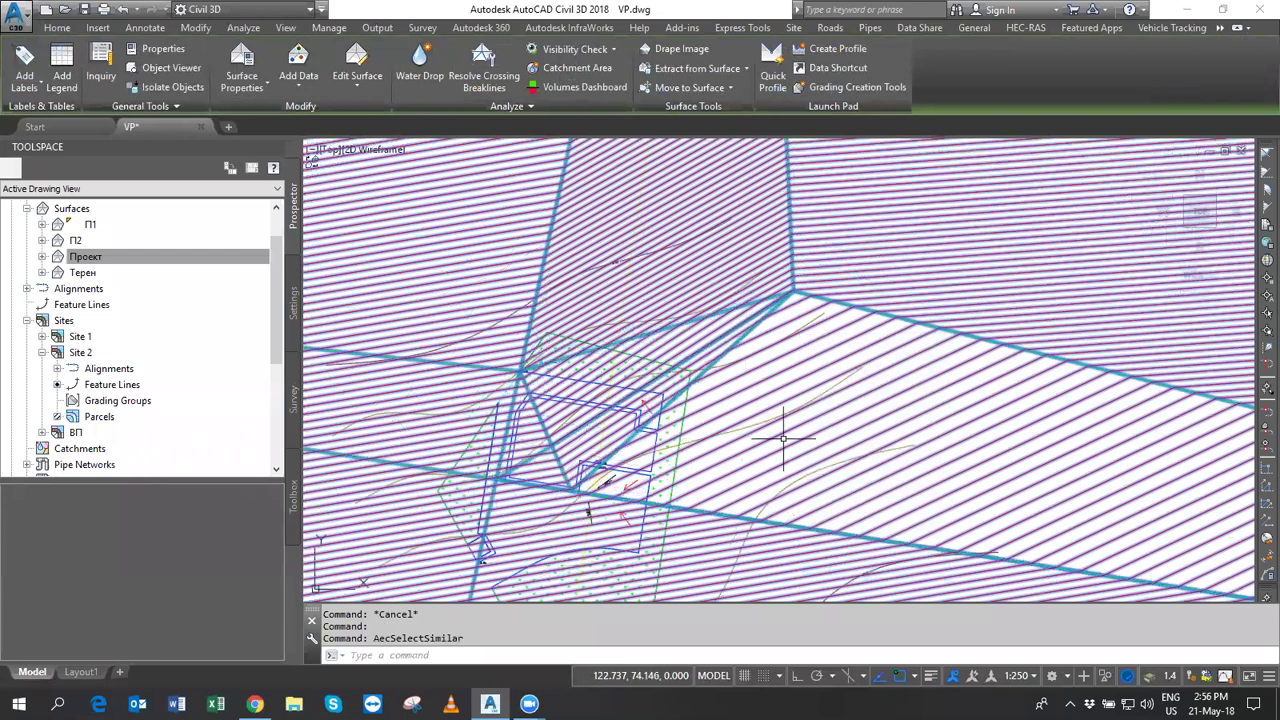
pyautogui.rightClick(785, 363)
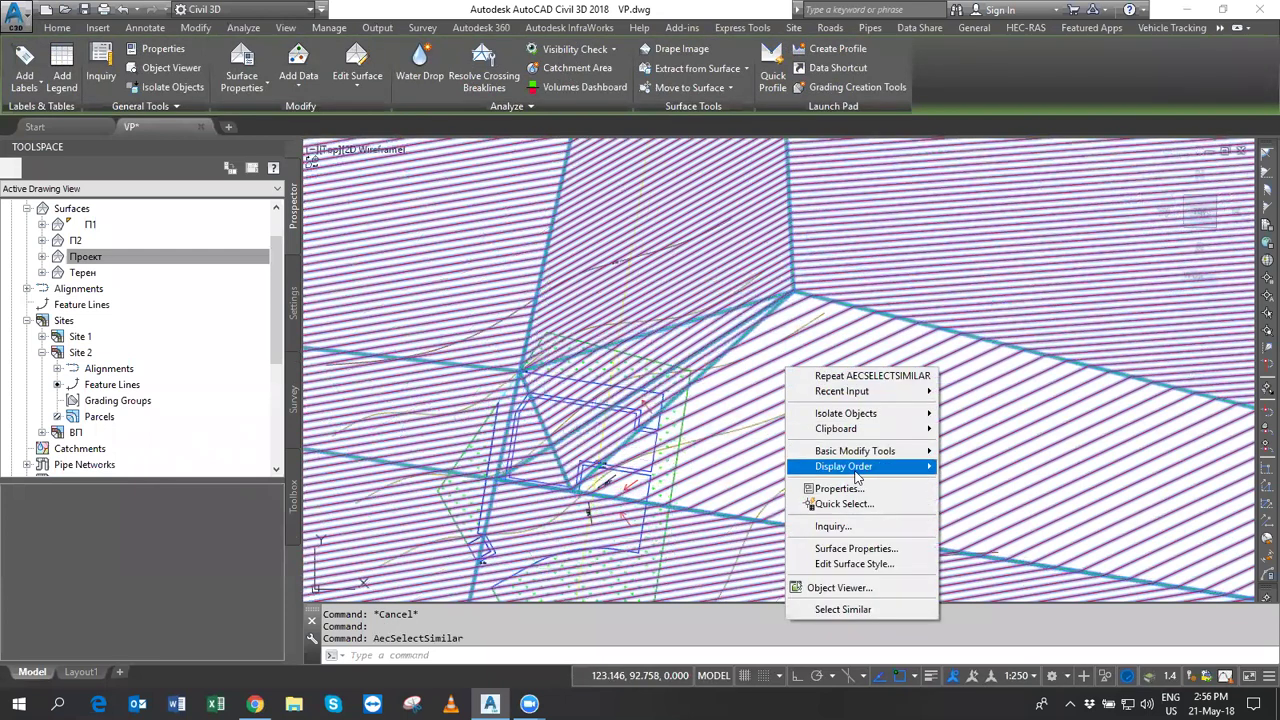
pyautogui.click(995, 486)
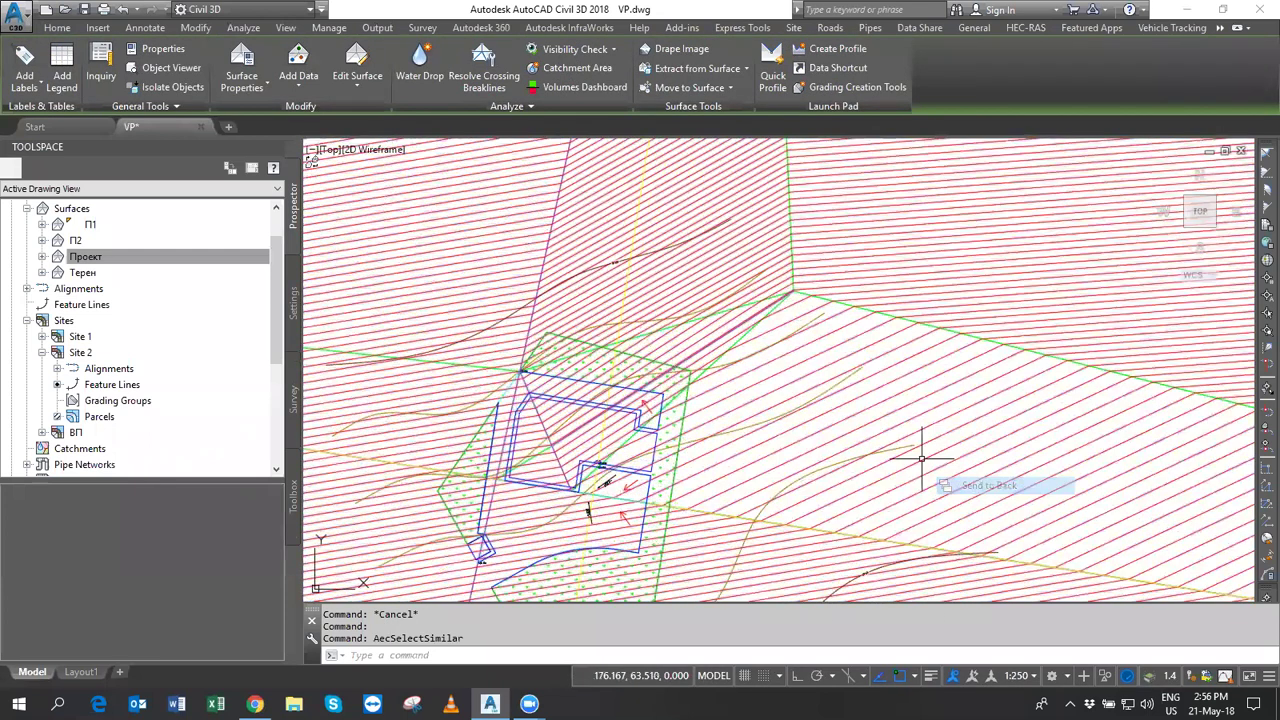
# Extend the magenta pad-corner line to the outer boundary rectangle.
pyautogui.click(705, 344)
pyautogui.moveTo(841, 324); pyautogui.dragTo(769, 367, button='middle')
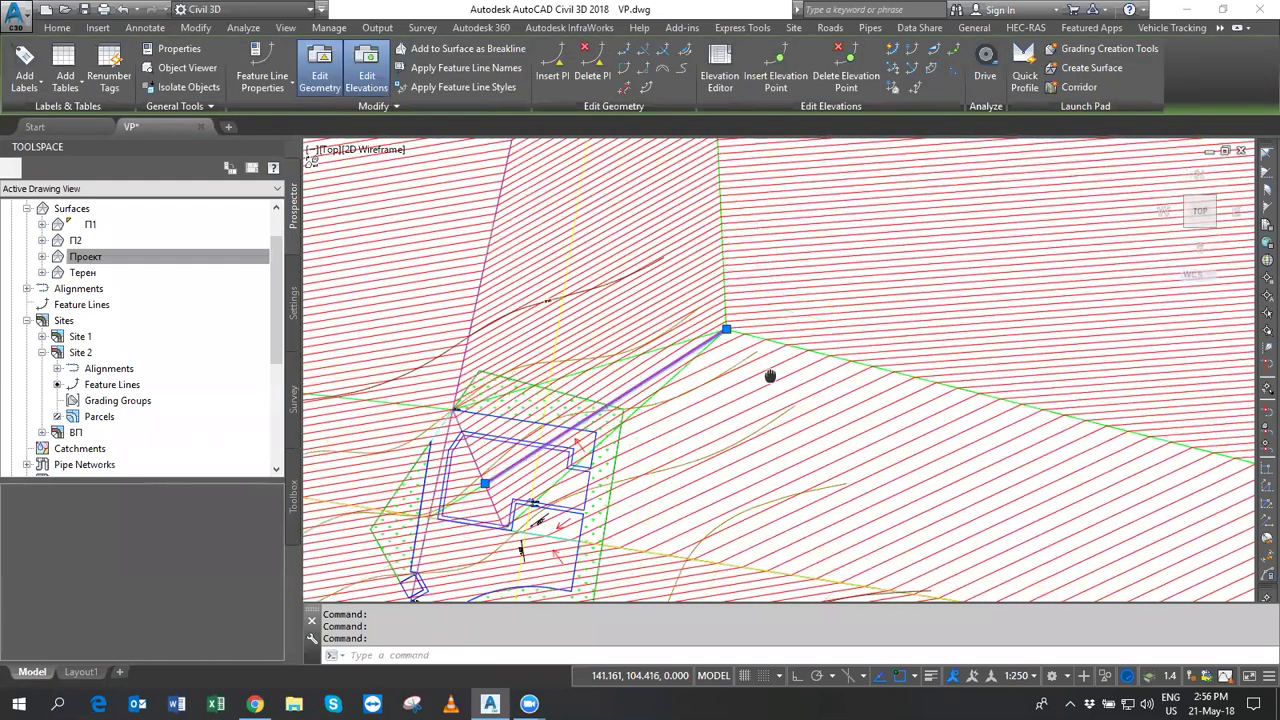
pyautogui.middleClick(820, 320)
pyautogui.press('Escape')
pyautogui.press('Escape')
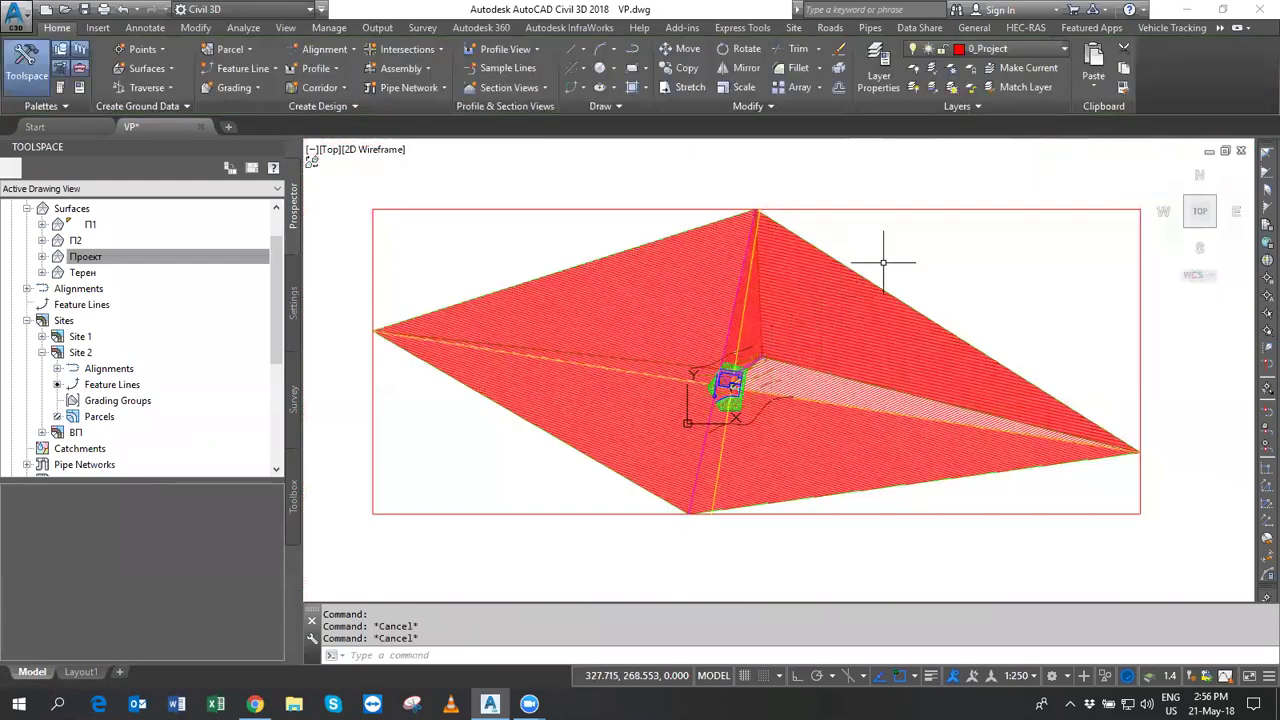
pyautogui.write('ex')
pyautogui.press('Return')
pyautogui.click(895, 210)
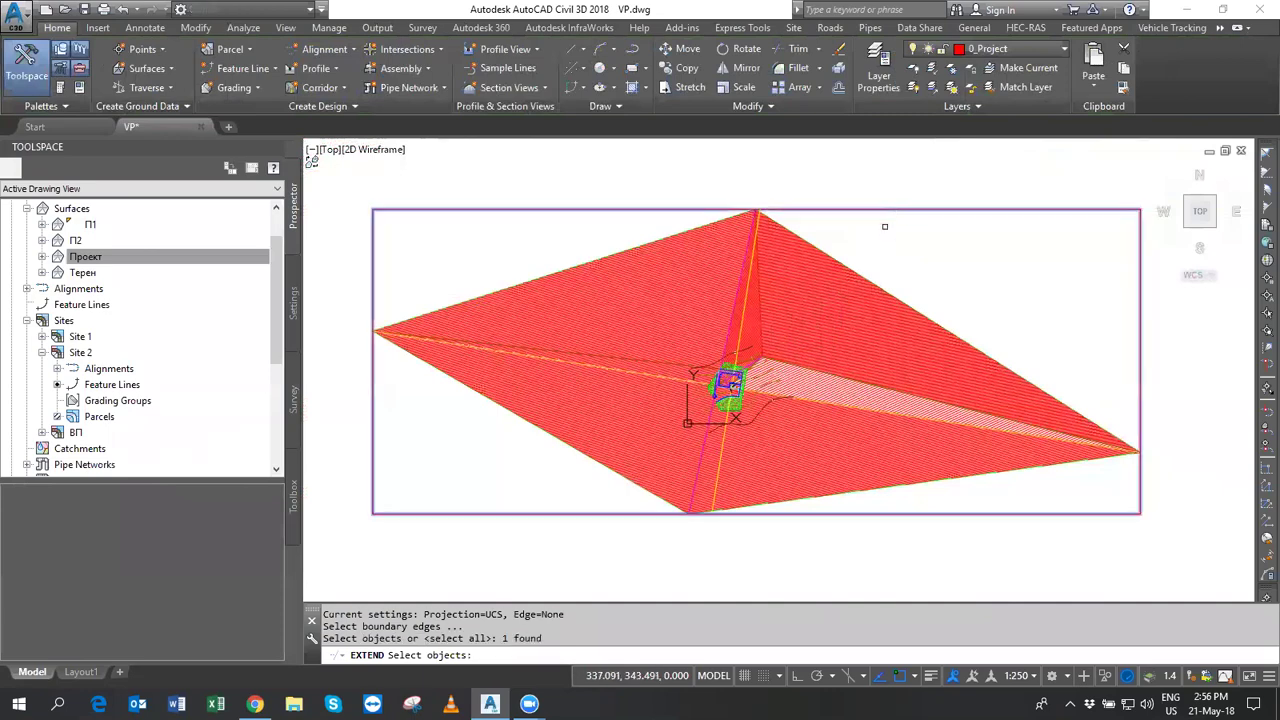
pyautogui.press('Return')
pyautogui.click(735, 395)
pyautogui.scroll(4, 745, 380)
pyautogui.scroll(3, 705, 418)
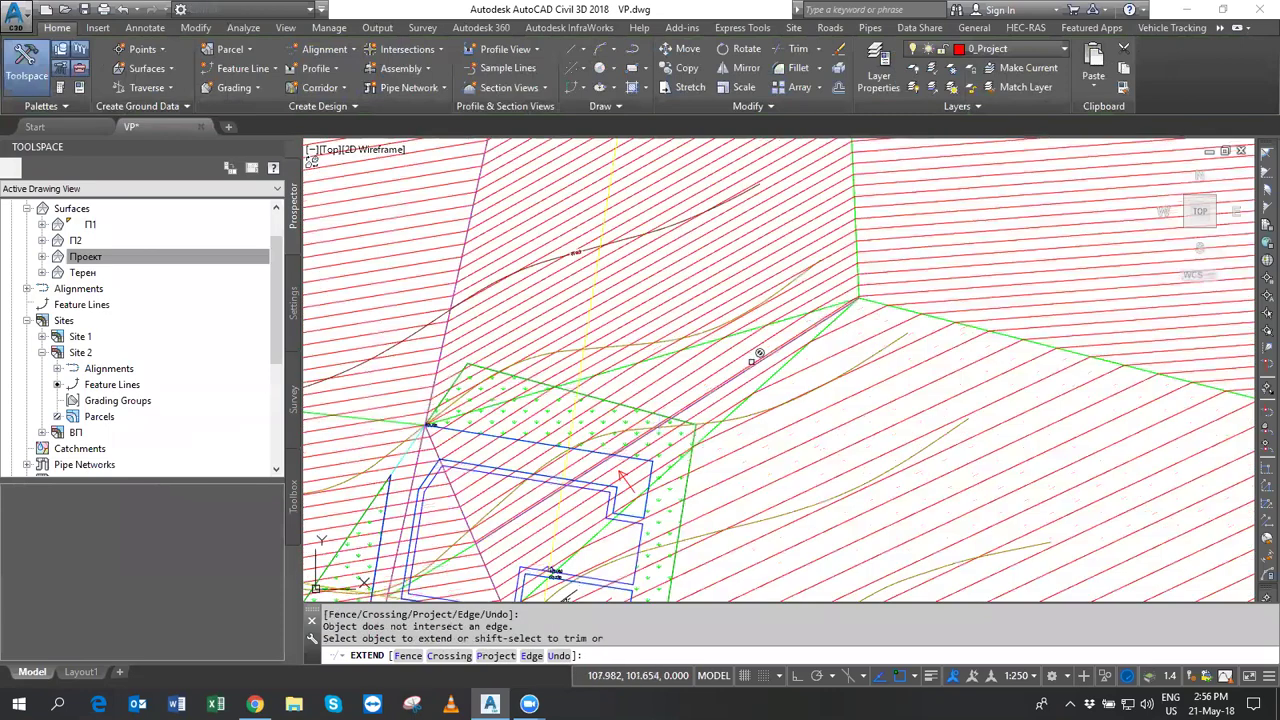
pyautogui.click(777, 347)
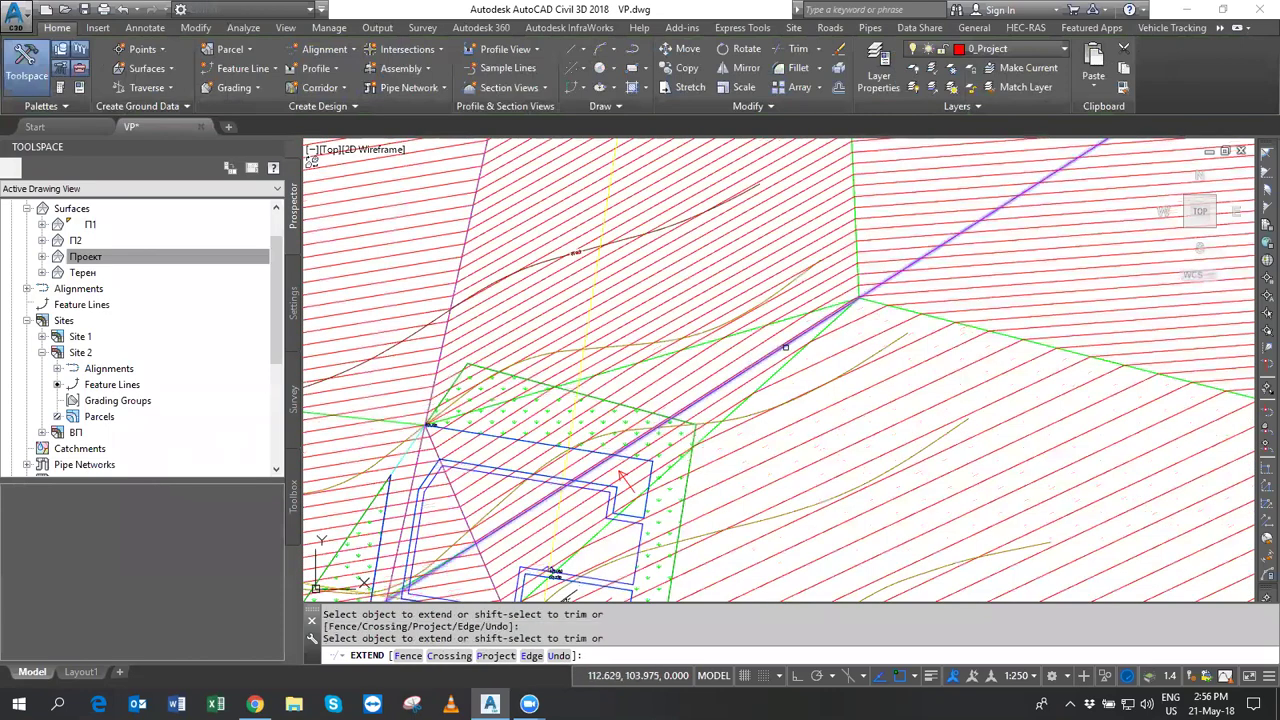
pyautogui.press('Return')
# Zoom in and out to inspect the extended line at the building pad.
pyautogui.scroll(-1, 786, 347)
pyautogui.scroll(-3, 871, 343)
pyautogui.scroll(4, 780, 383)
pyautogui.scroll(2, 779, 383)
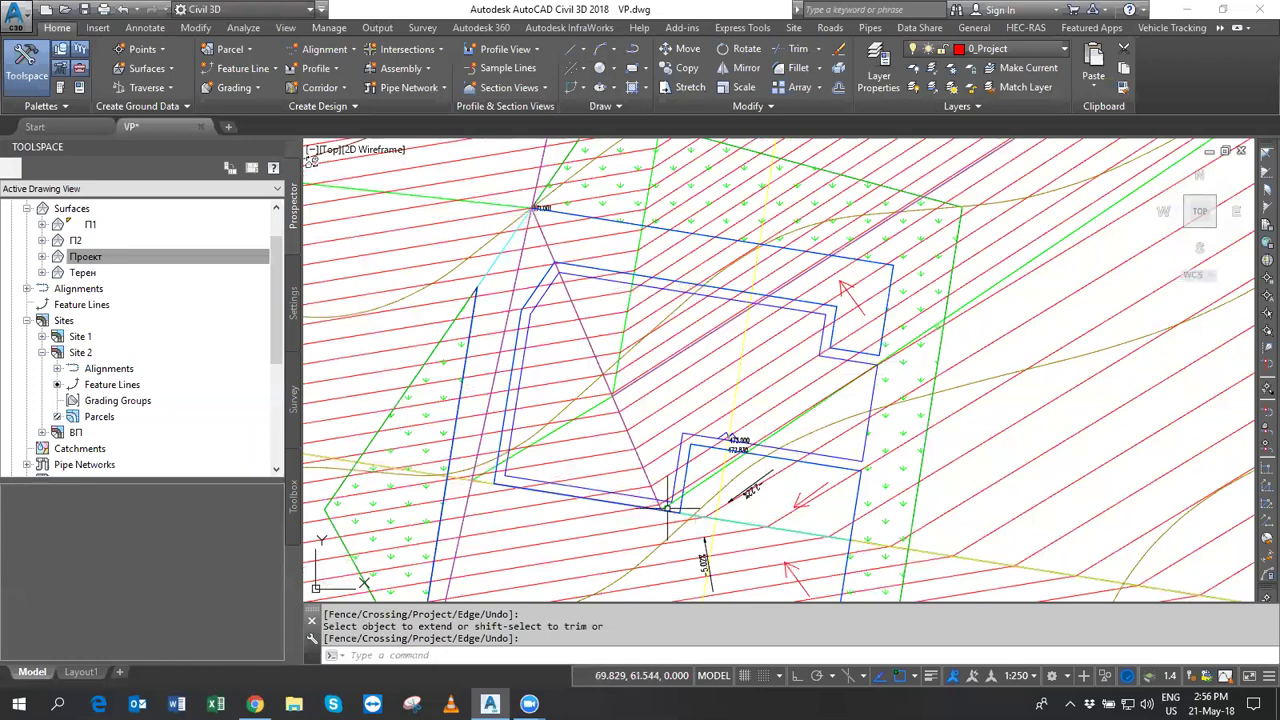
pyautogui.scroll(2, 657, 510)
pyautogui.scroll(2, 657, 505)
pyautogui.scroll(2, 700, 466)
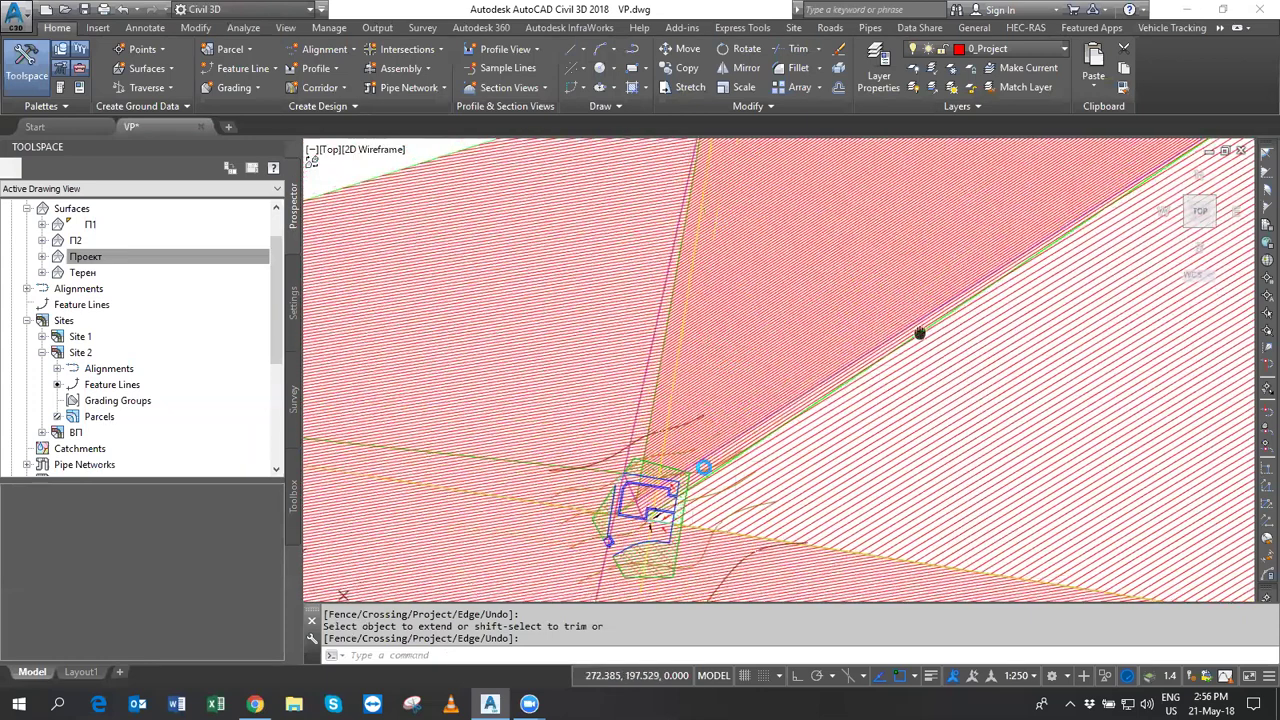
pyautogui.scroll(2, 649, 481)
pyautogui.scroll(-3, 886, 291)
pyautogui.scroll(-2, 749, 434)
pyautogui.scroll(2, 666, 375)
pyautogui.scroll(1, 670, 375)
pyautogui.scroll(1, 685, 370)
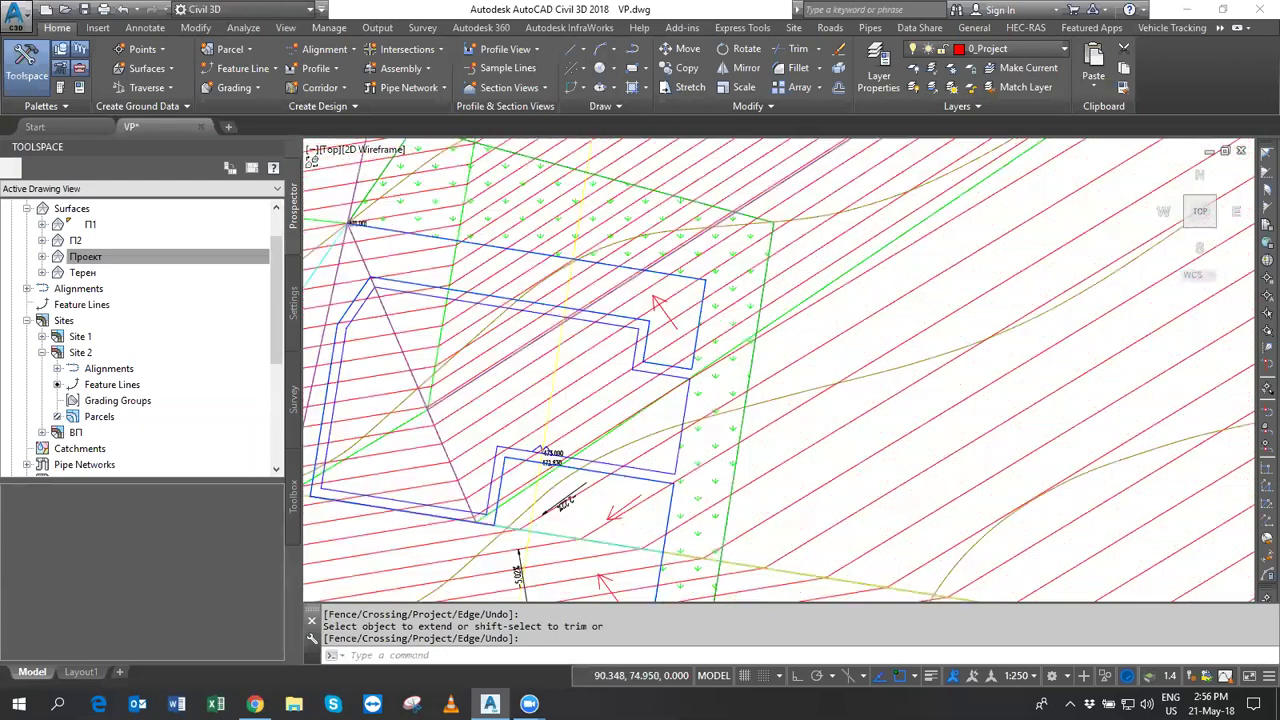
pyautogui.scroll(2, 697, 365)
pyautogui.scroll(-3, 703, 368)
pyautogui.scroll(1, 600, 350)
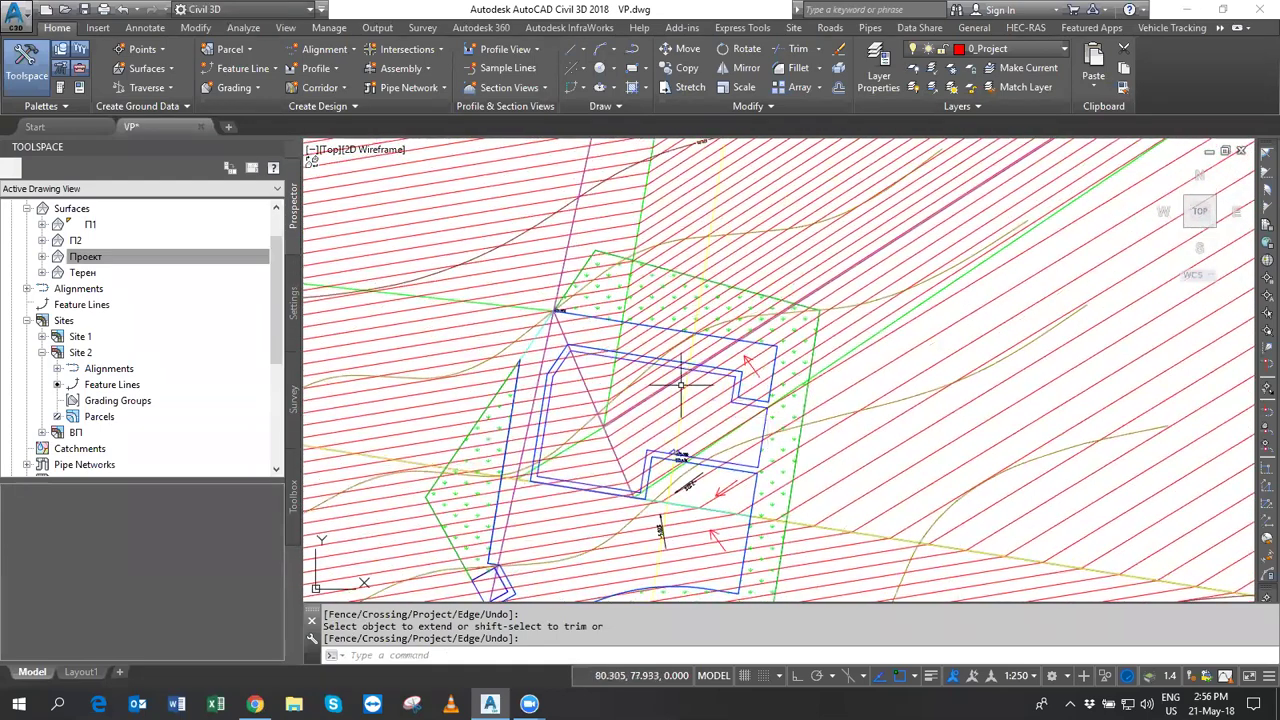
pyautogui.scroll(2, 589, 343)
pyautogui.press('Escape')
pyautogui.click(604, 312)
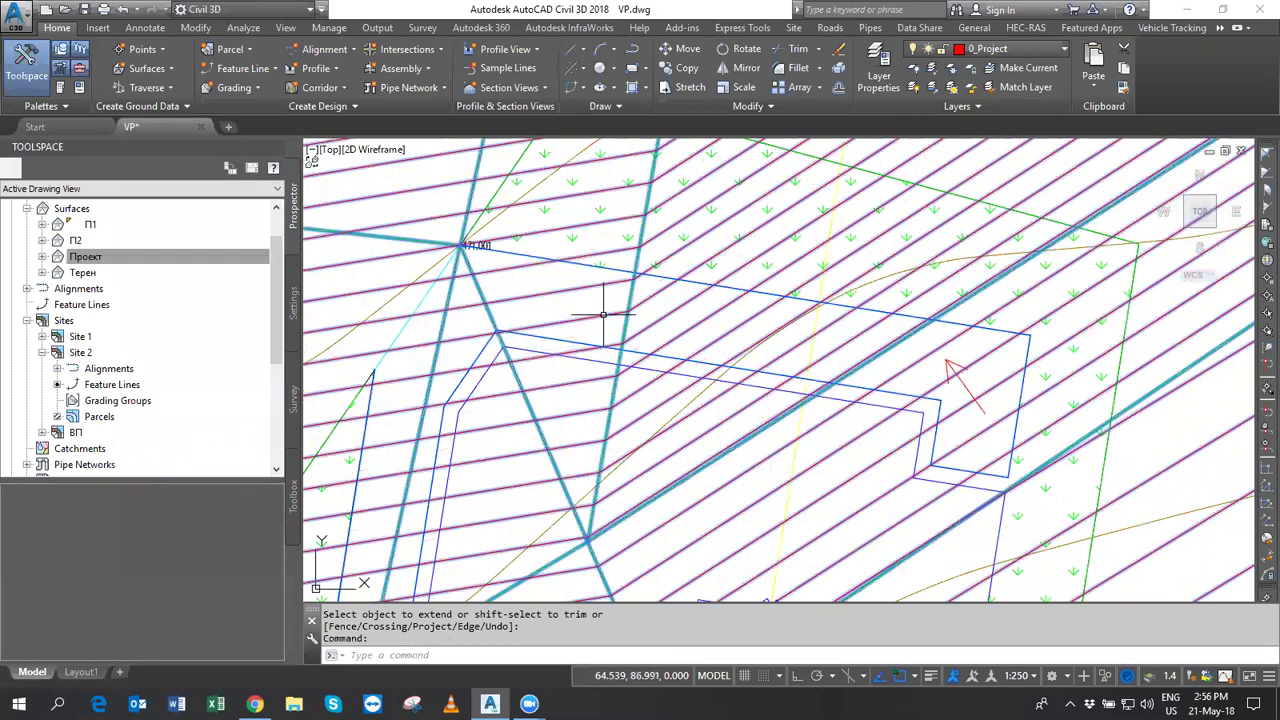
pyautogui.click(350, 80)
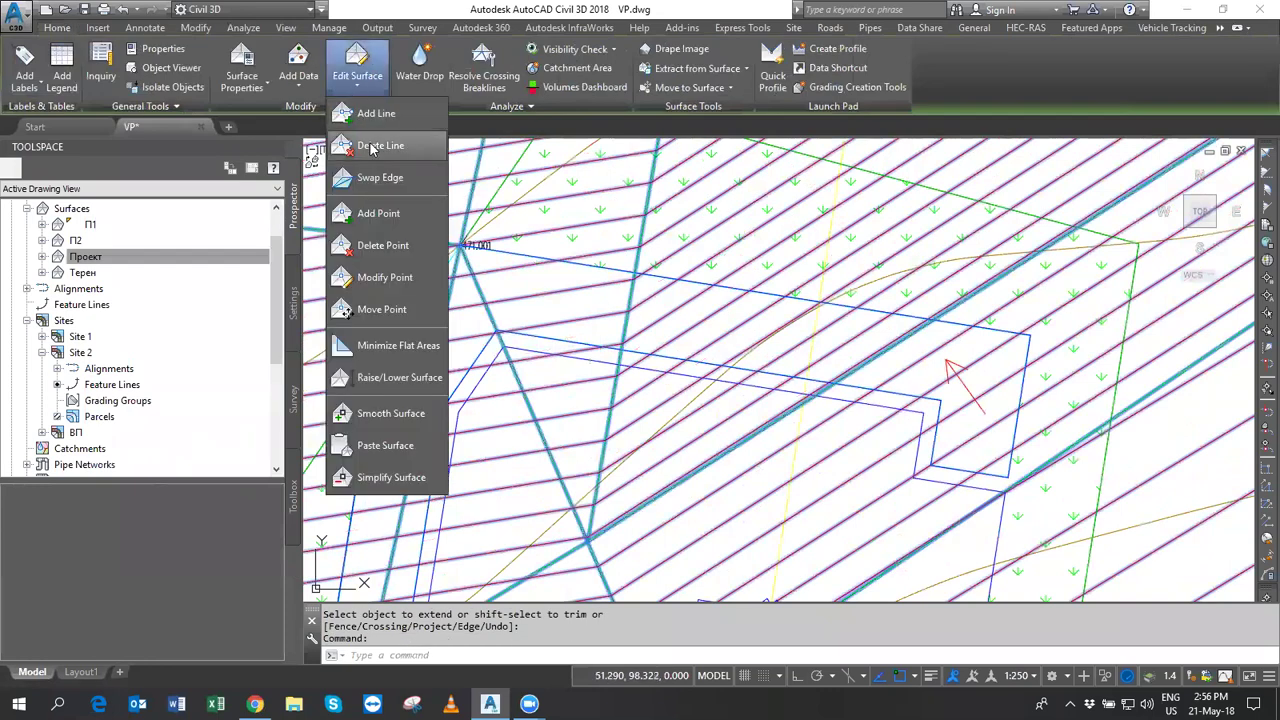
pyautogui.click(380, 178)
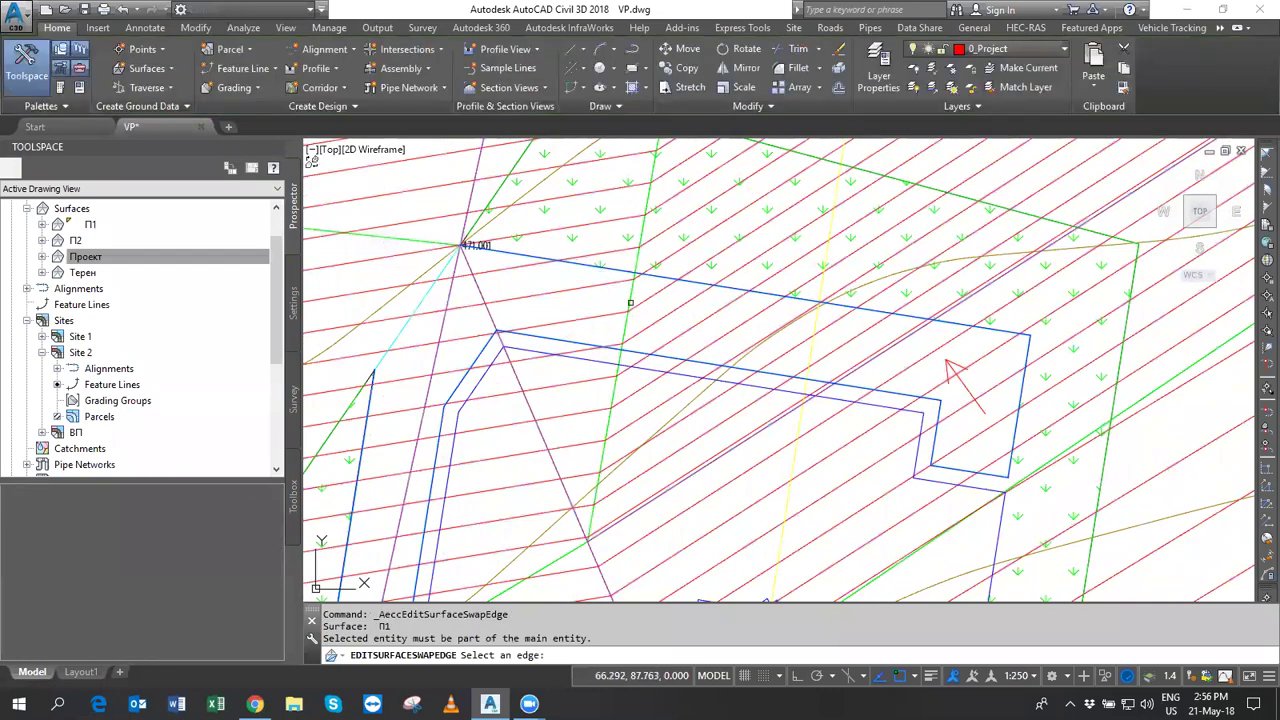
pyautogui.click(630, 302)
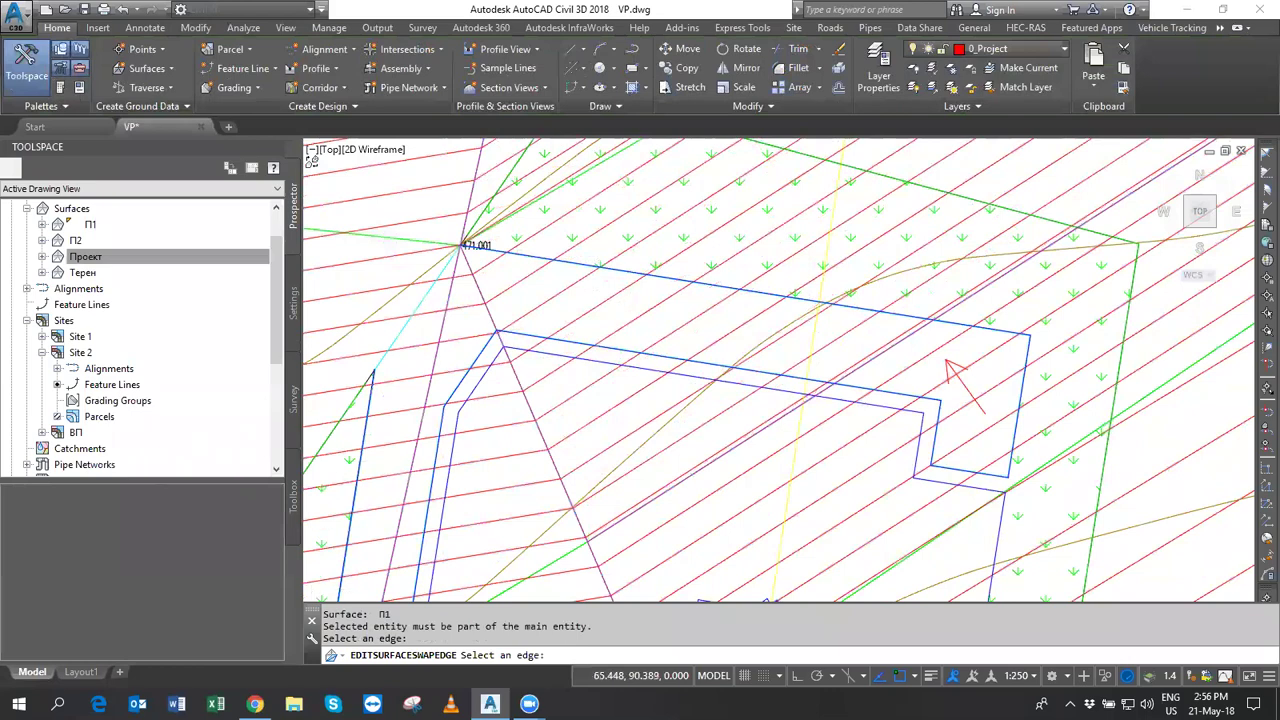
pyautogui.scroll(-8, 598, 532)
pyautogui.scroll(3, 598, 532)
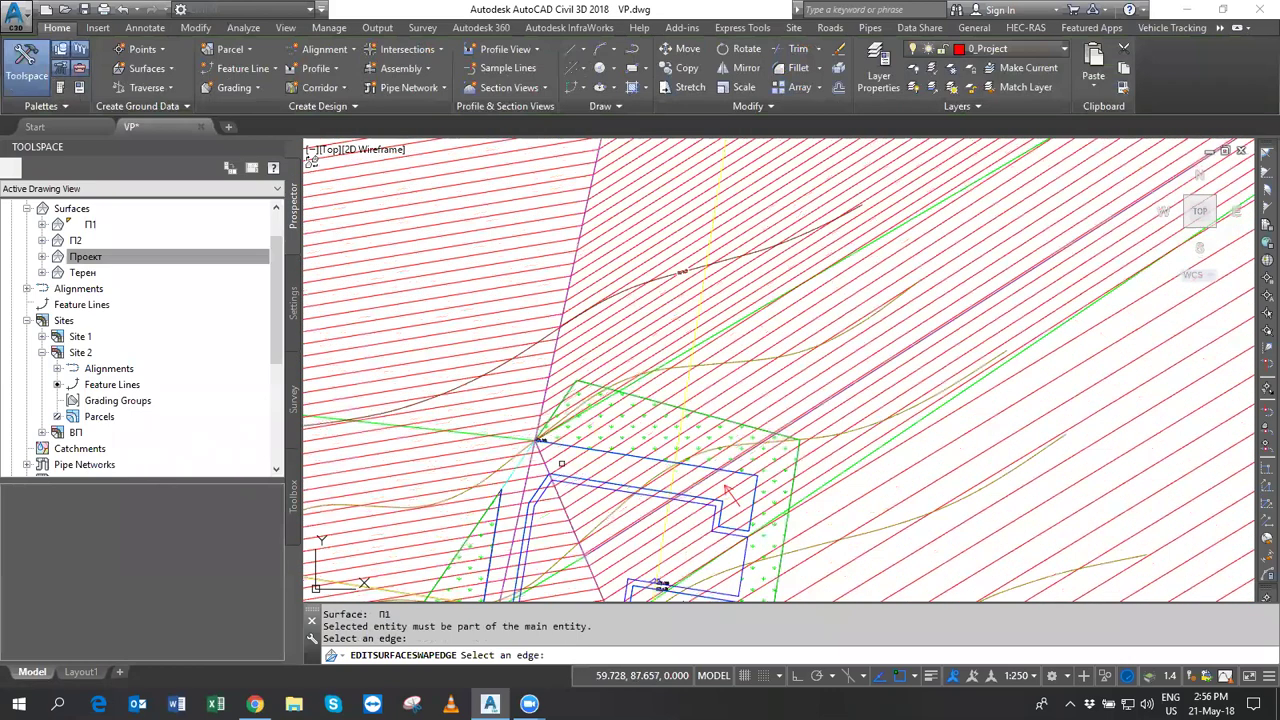
pyautogui.scroll(2, 524, 388)
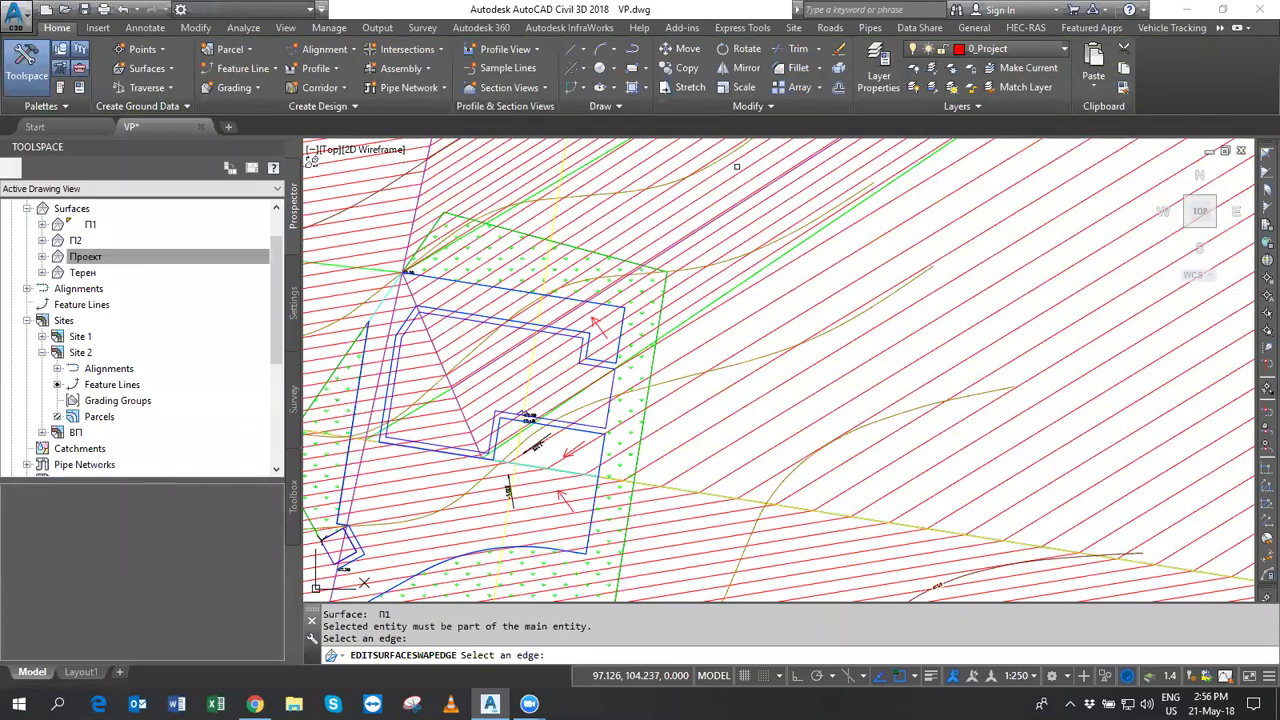
pyautogui.scroll(2, 510, 282)
pyautogui.scroll(1, 417, 274)
pyautogui.scroll(2, 489, 298)
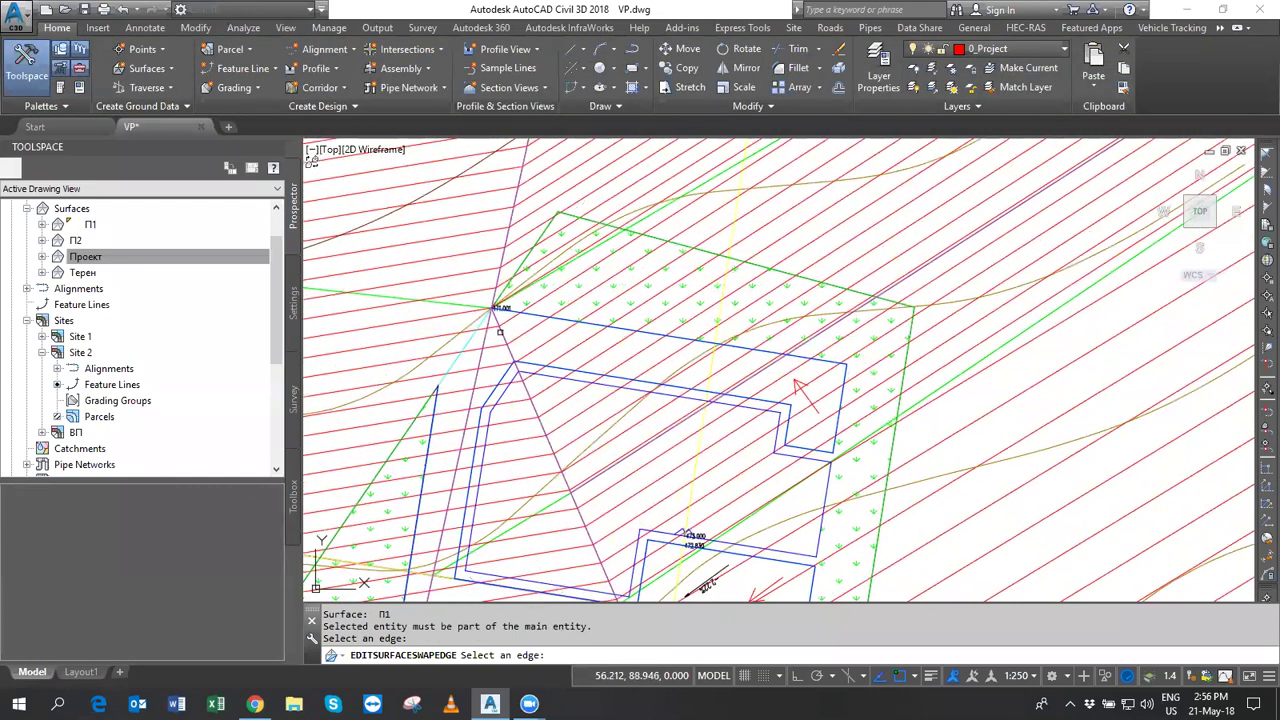
pyautogui.scroll(1, 495, 300)
pyautogui.scroll(-4, 730, 390)
pyautogui.scroll(1, 740, 370)
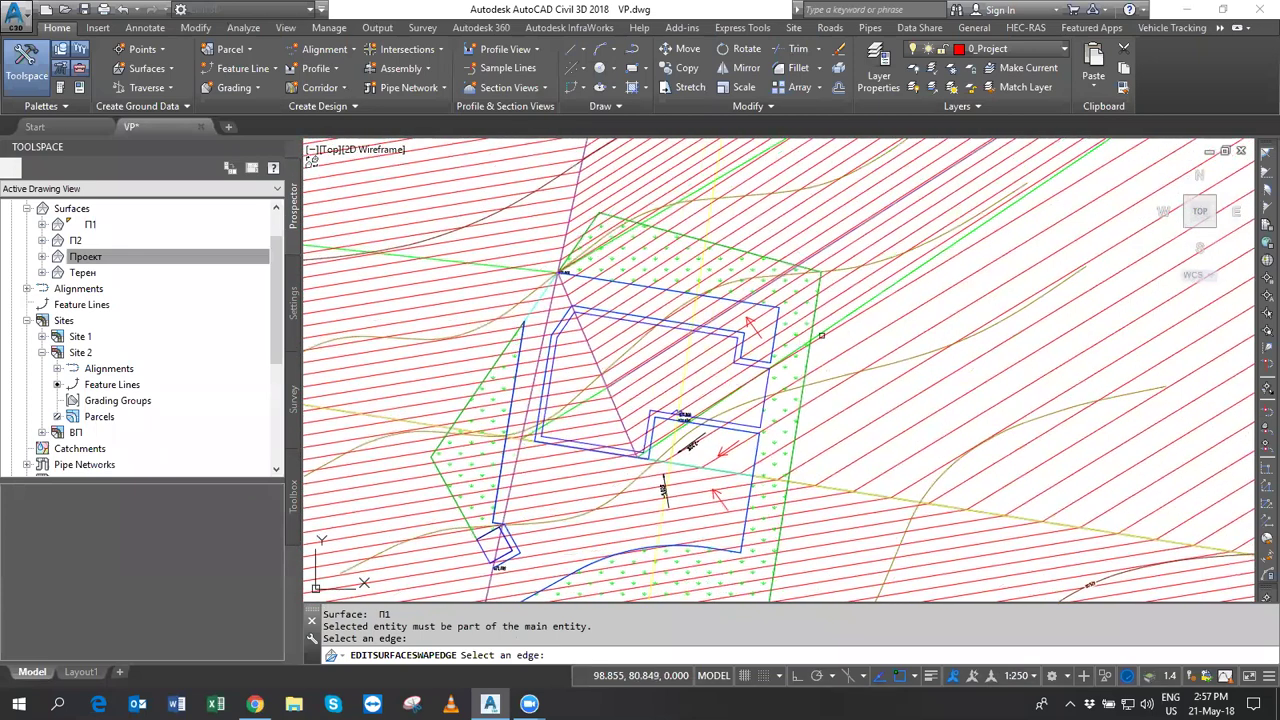
pyautogui.scroll(1, 750, 360)
pyautogui.press('Escape')
pyautogui.press('Escape')
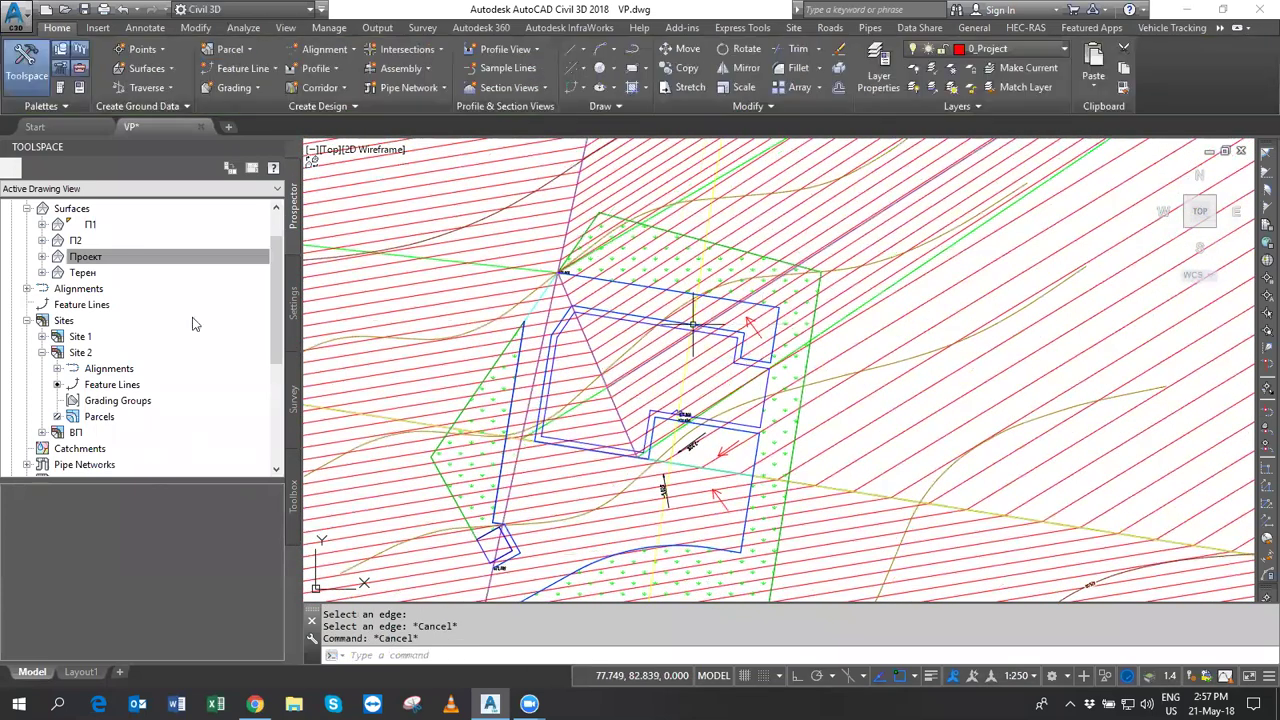
pyautogui.click(95, 259)
# Hide surface П1 by giving it the Невидима style.
pyautogui.rightClick(88, 226)
pyautogui.click(125, 228)
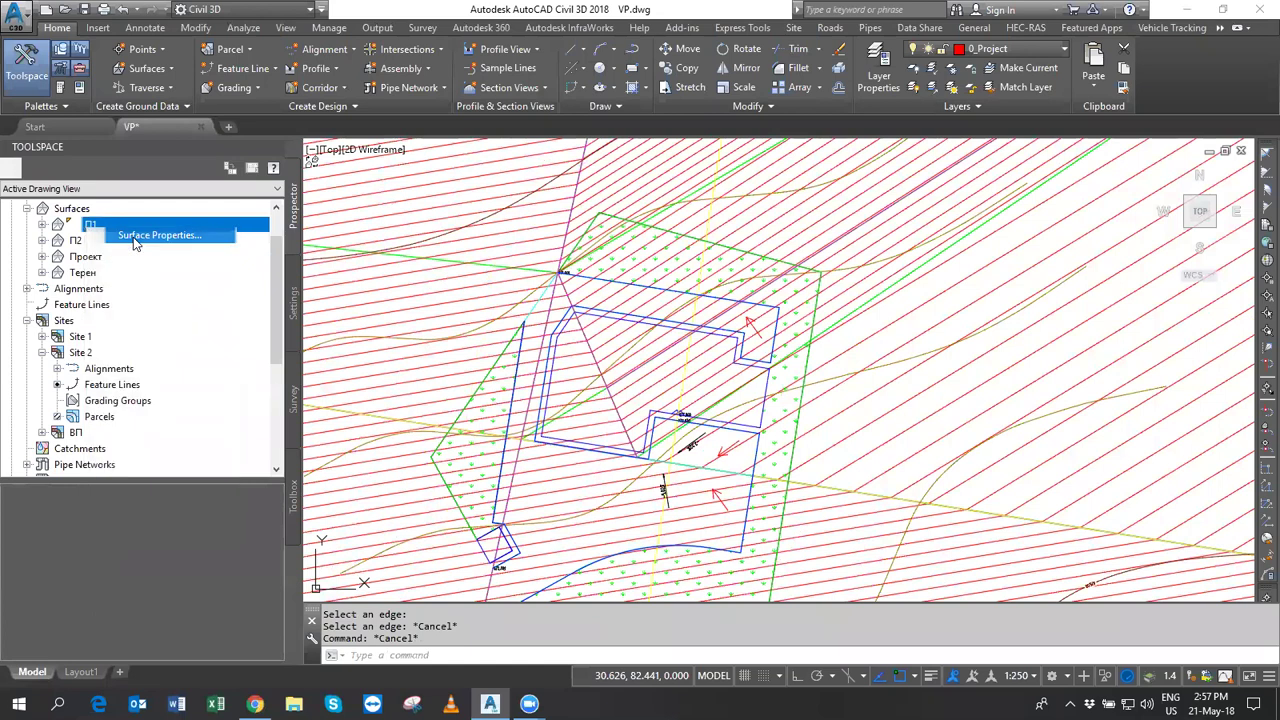
pyautogui.click(772, 327)
pyautogui.click(785, 342)
pyautogui.click(1003, 617)
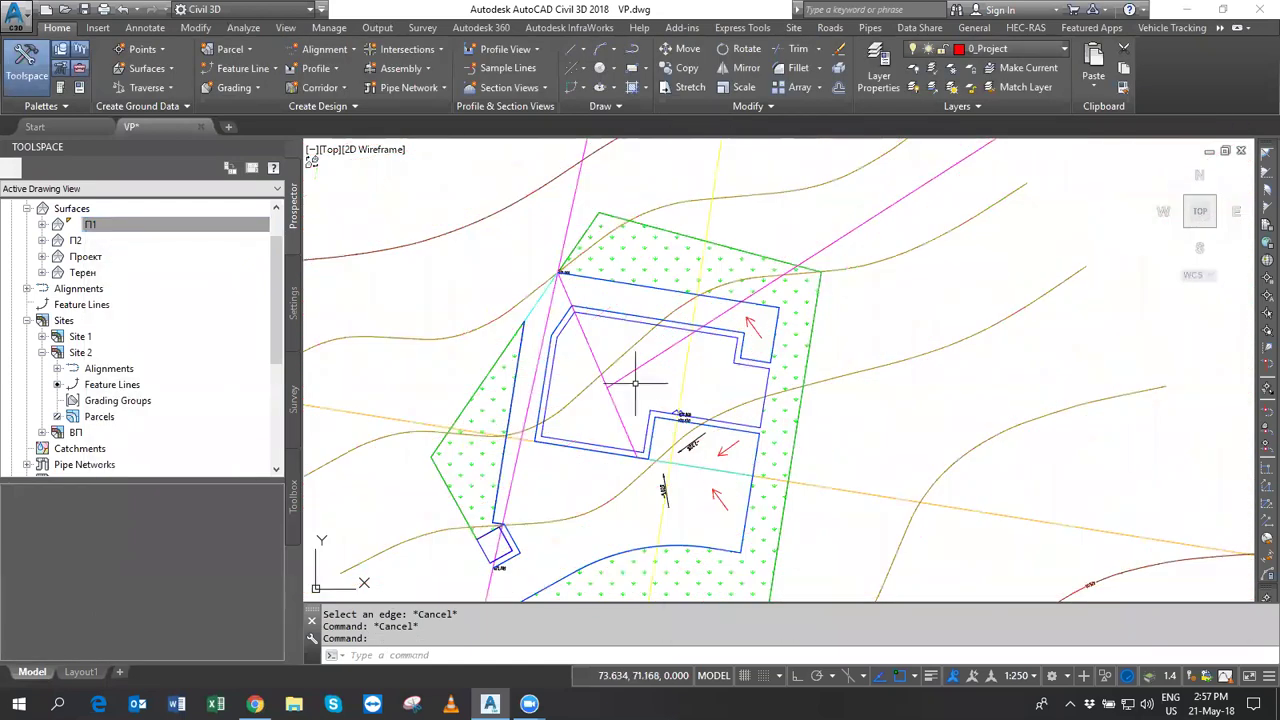
# Set the Проект surface's style to Проектна повърхнина.
pyautogui.rightClick(78, 262)
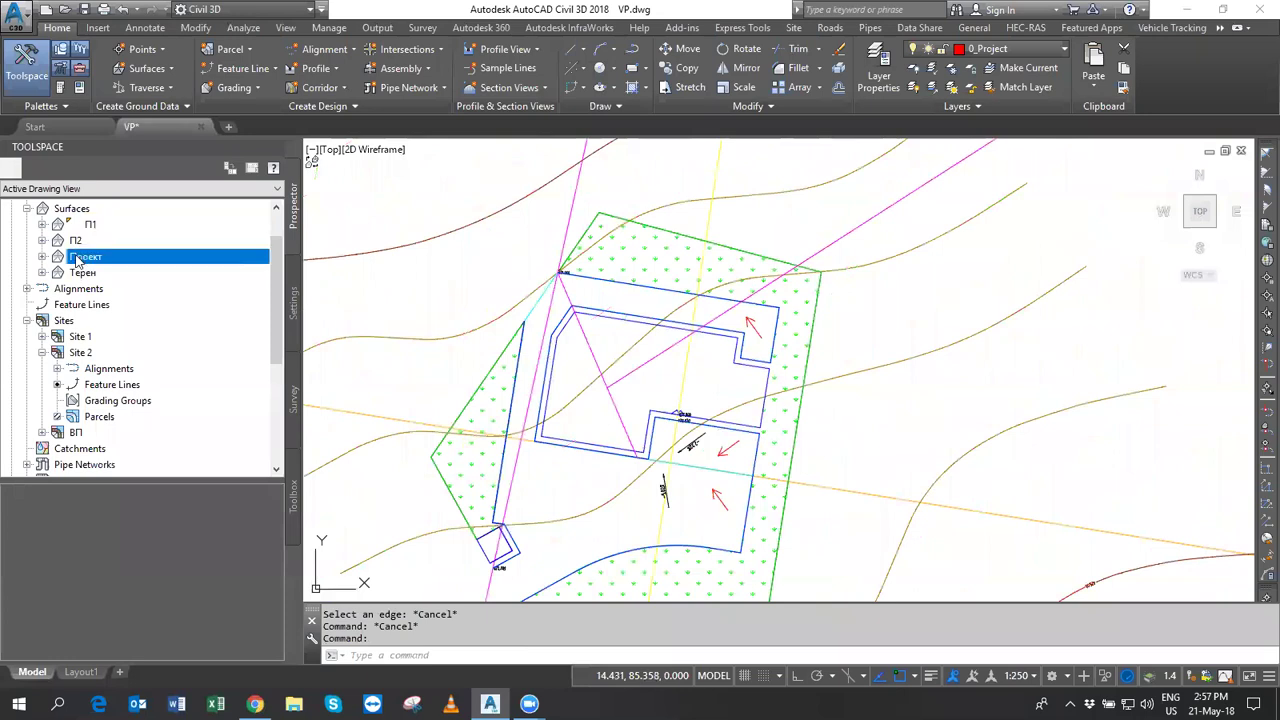
pyautogui.click(113, 273)
pyautogui.click(785, 327)
pyautogui.click(762, 373)
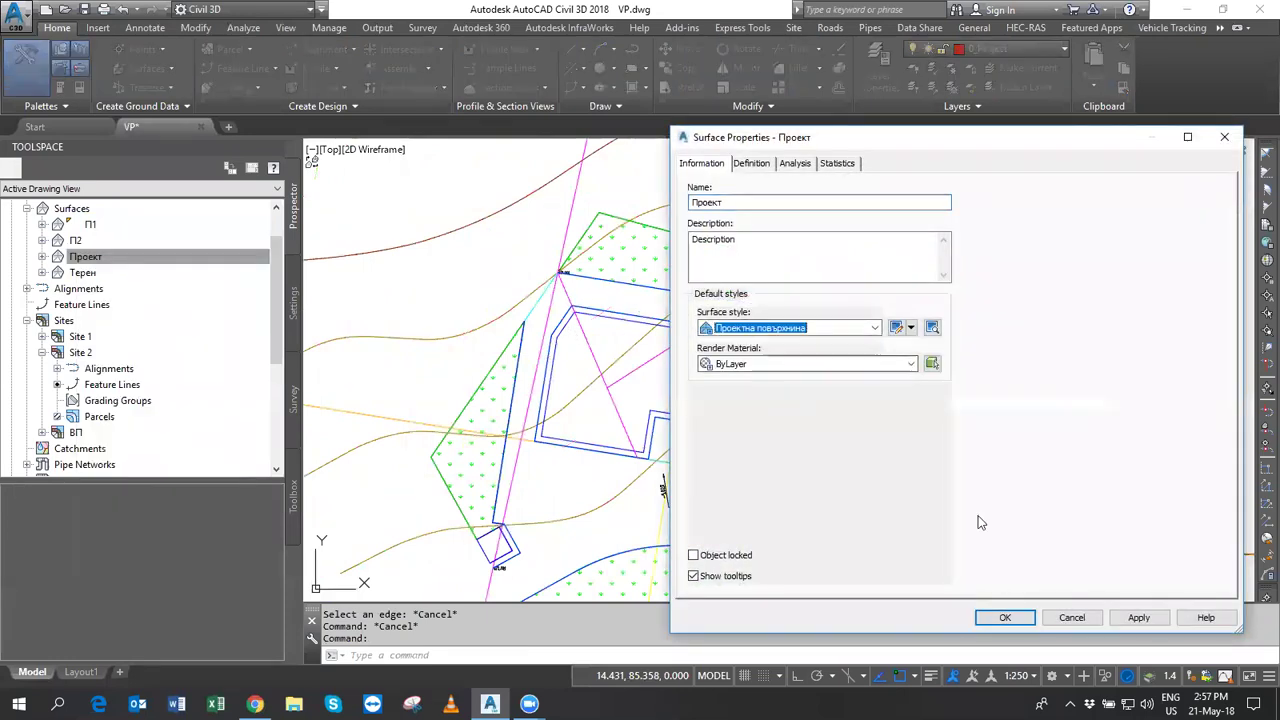
pyautogui.click(1005, 617)
# Zoom and pan to inspect the triangulation around the pad's notch.
pyautogui.scroll(2, 645, 410)
pyautogui.scroll(5, 638, 402)
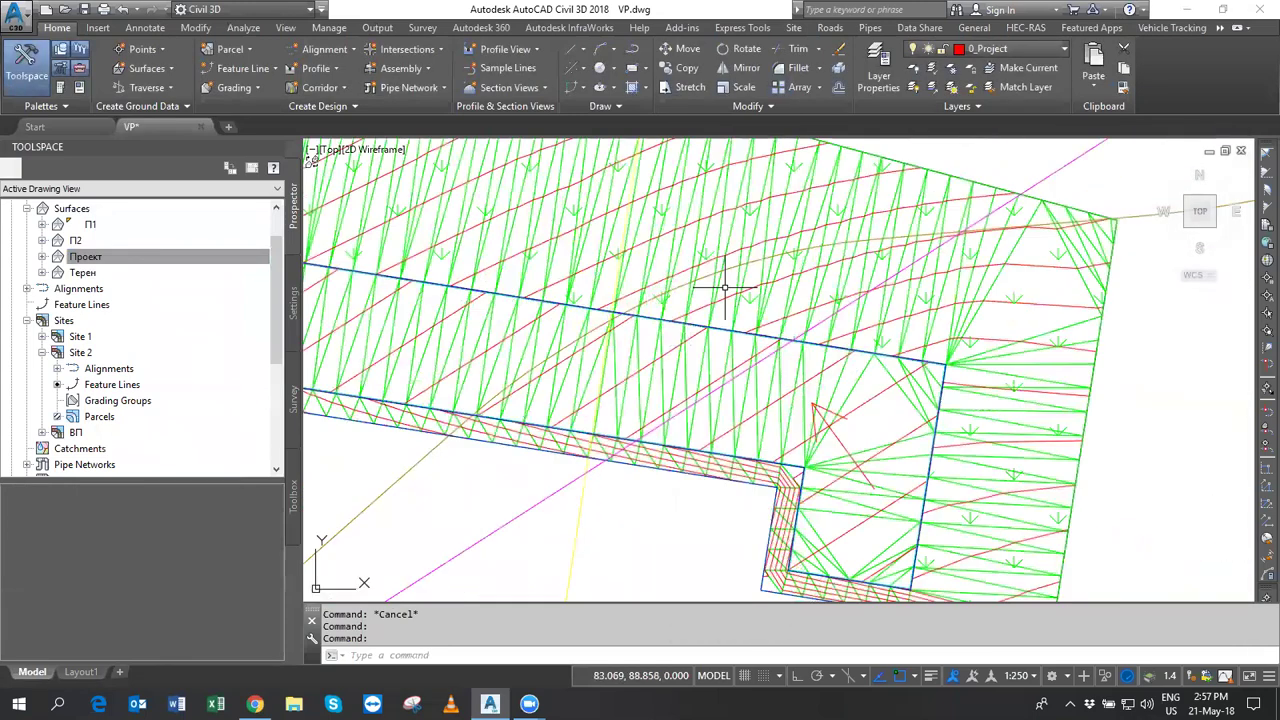
pyautogui.scroll(-2, 820, 335)
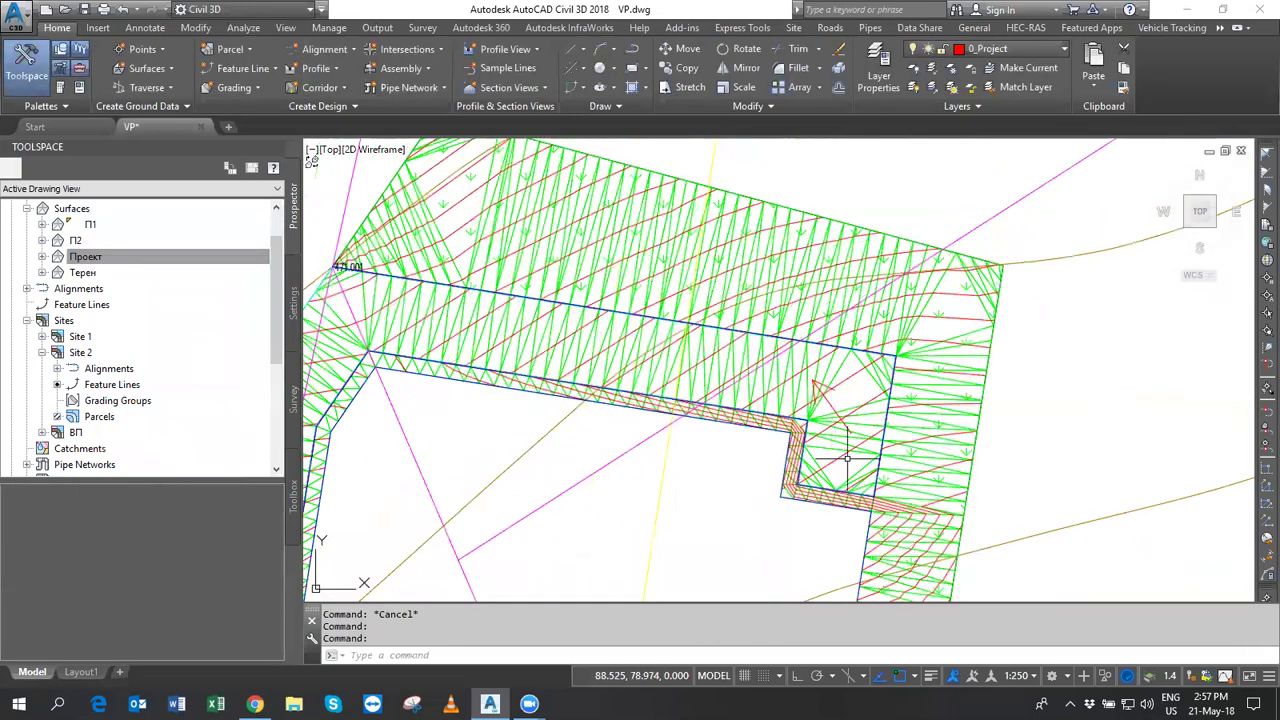
pyautogui.scroll(2, 601, 339)
pyautogui.scroll(2, 680, 343)
pyautogui.scroll(2, 518, 305)
pyautogui.scroll(1, 680, 335)
pyautogui.scroll(-1, 534, 393)
pyautogui.moveTo(534, 393); pyautogui.dragTo(826, 366, button='middle')
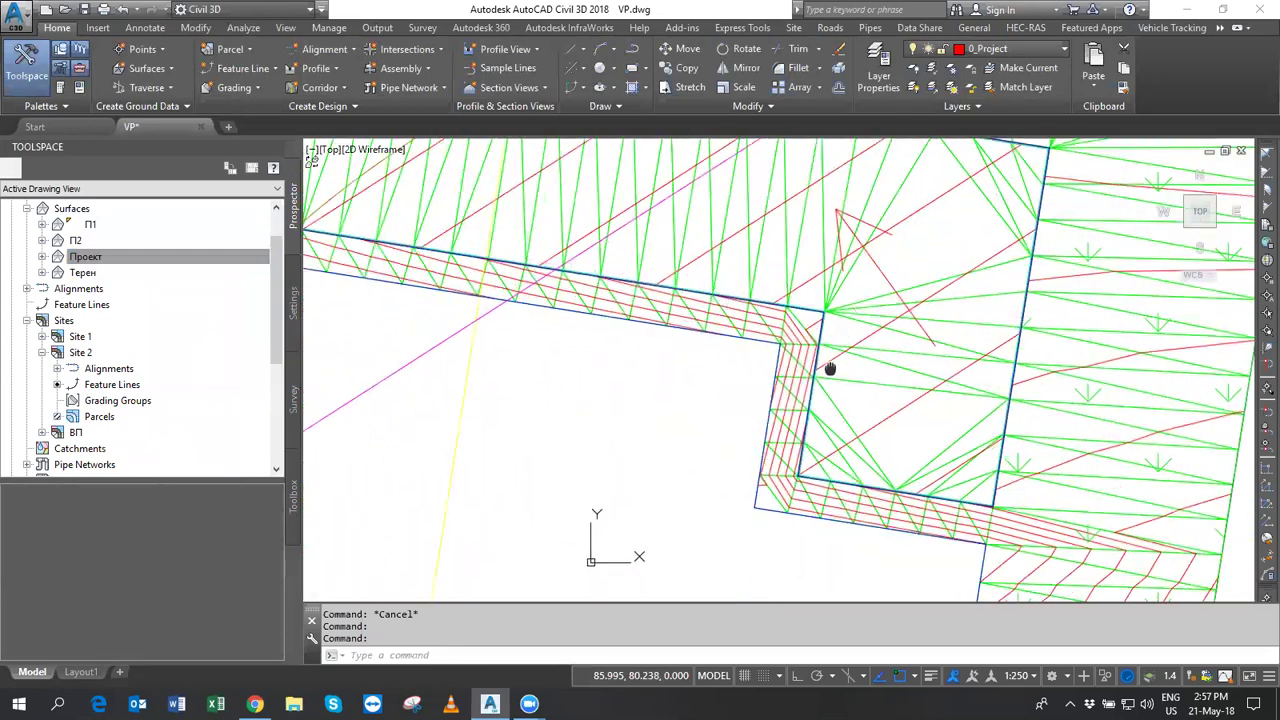
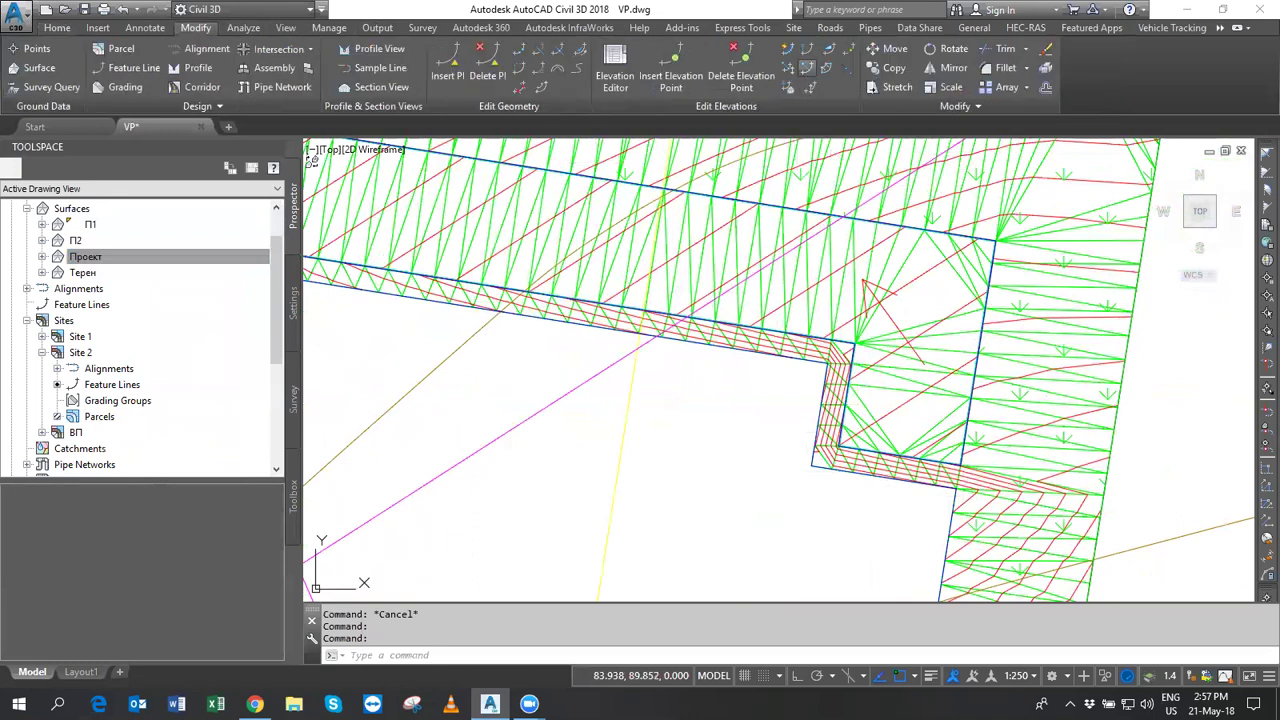
# Raise the first pad-edge feature-line corner to 472.421 m at grade 2 from its reference point.
pyautogui.click(807, 67)
pyautogui.scroll(3, 855, 343)
pyautogui.scroll(2, 880, 300)
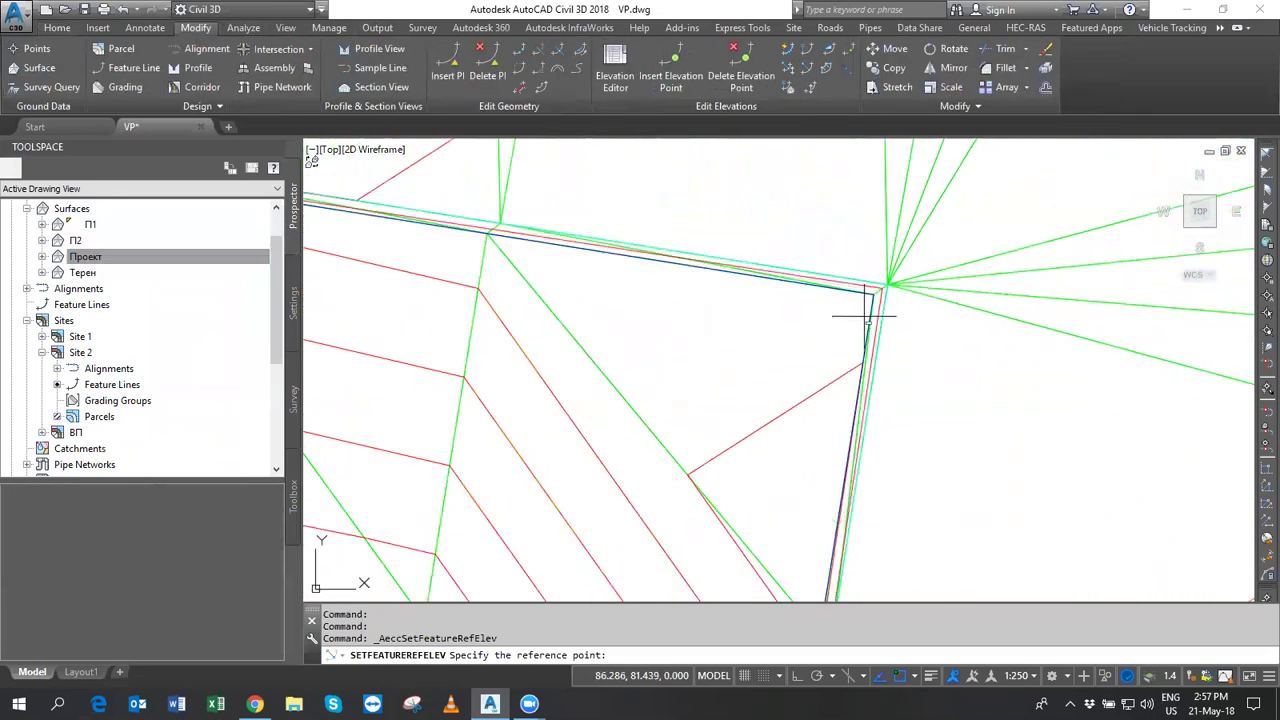
pyautogui.click(872, 296)
pyautogui.scroll(-4, 673, 393)
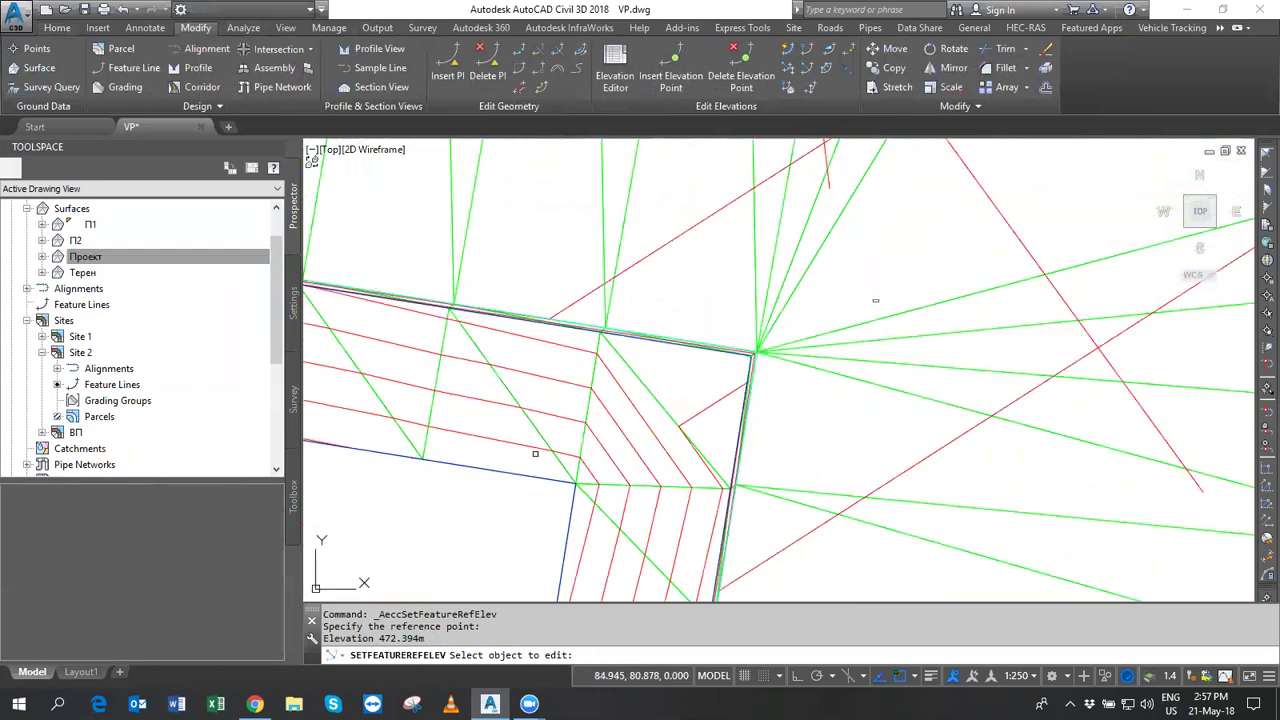
pyautogui.click(531, 476)
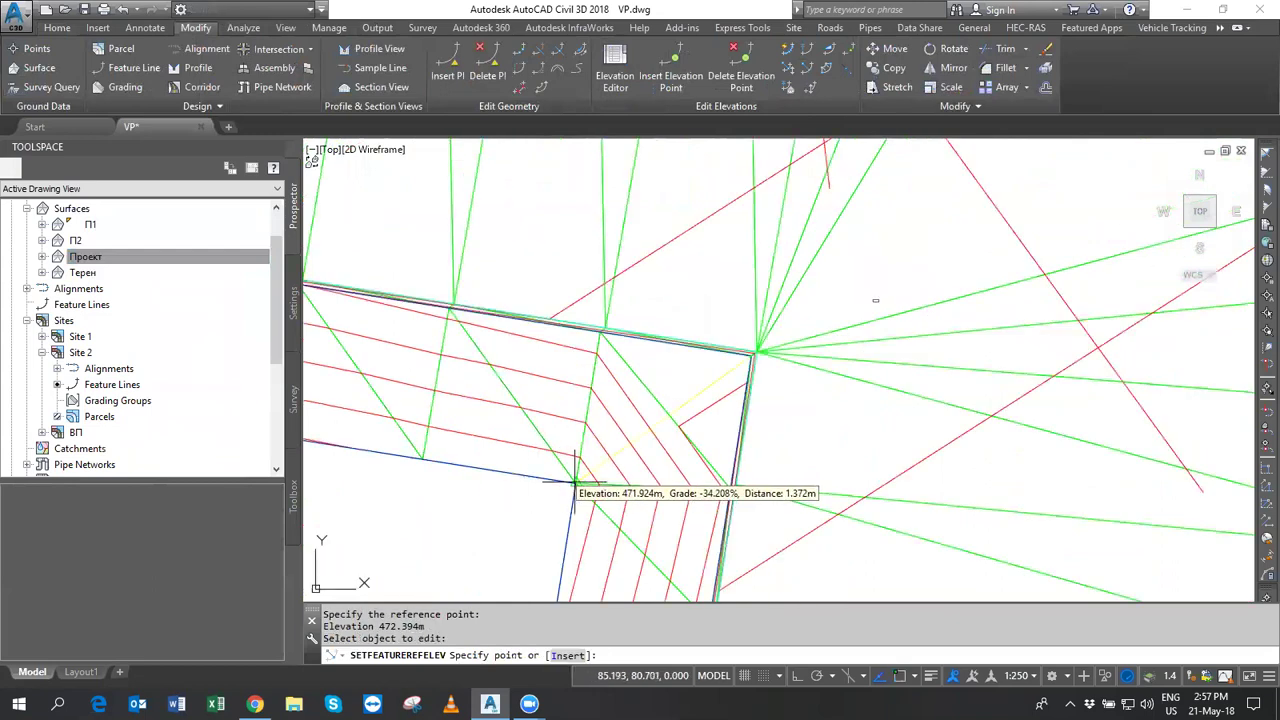
pyautogui.click(576, 484)
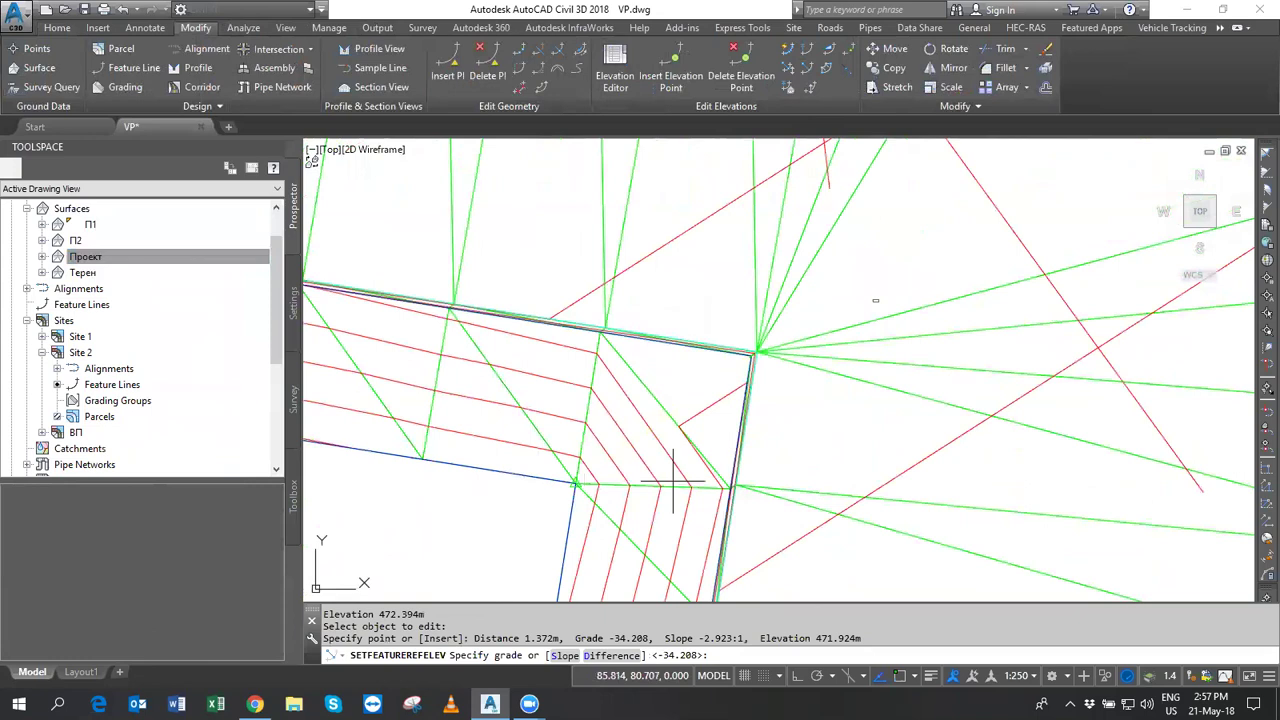
pyautogui.write('2')
pyautogui.press('Return')
# Raise the outer corner to 472.578 m at grade 2 from a pad-edge reference point.
pyautogui.scroll(2, 771, 557)
pyautogui.moveTo(771, 557); pyautogui.dragTo(803, 208, button='middle')
pyautogui.scroll(-1, 691, 371)
pyautogui.scroll(4, 691, 371)
pyautogui.press('Return')
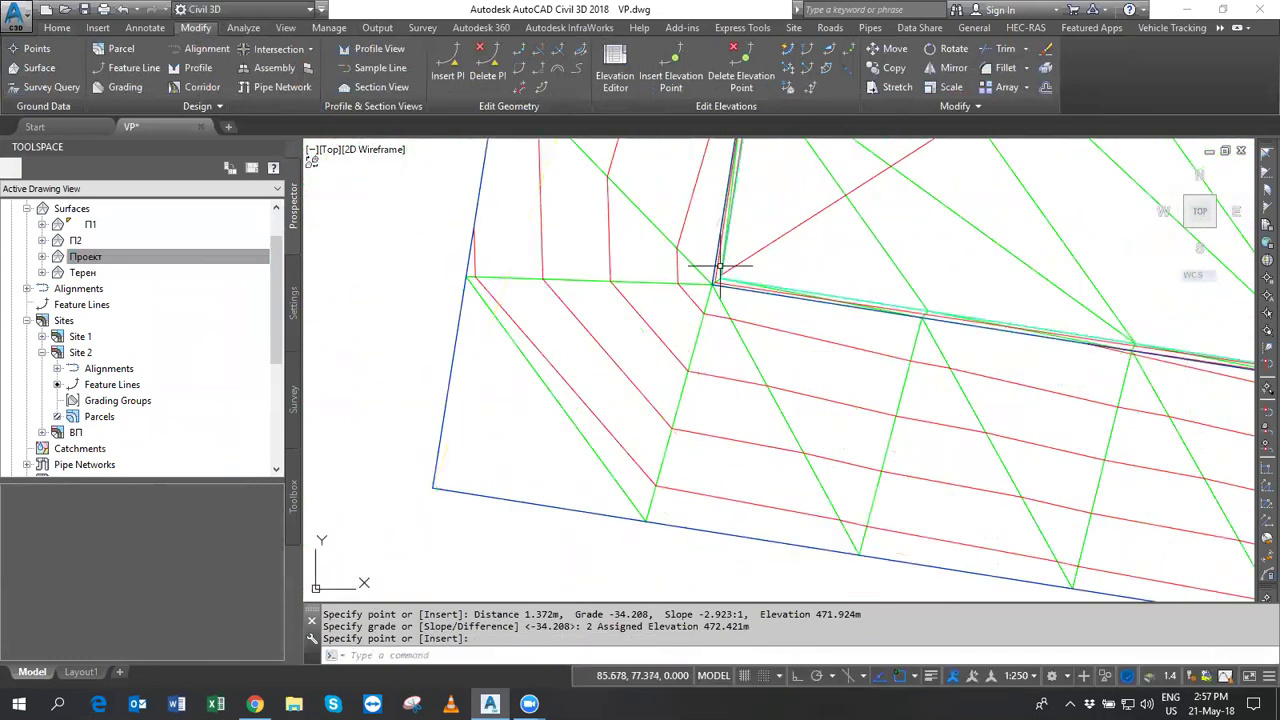
pyautogui.press('Return')
pyautogui.click(716, 272)
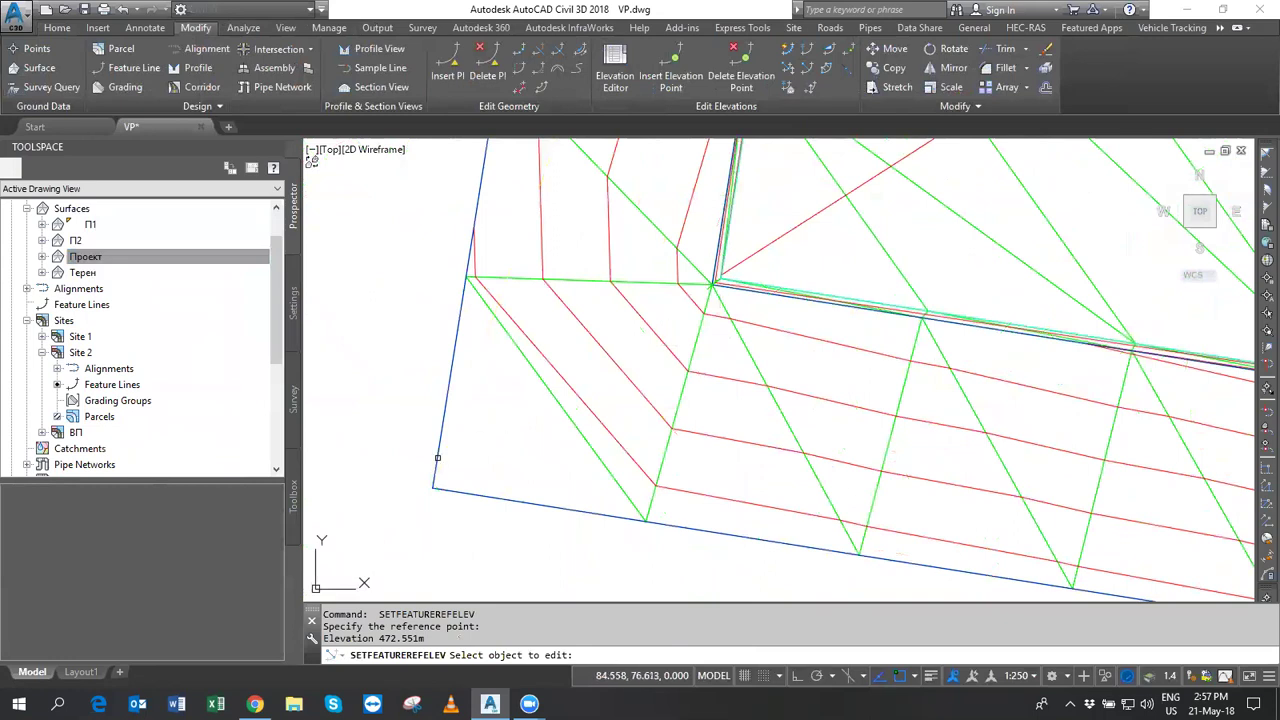
pyautogui.click(437, 457)
pyautogui.click(433, 487)
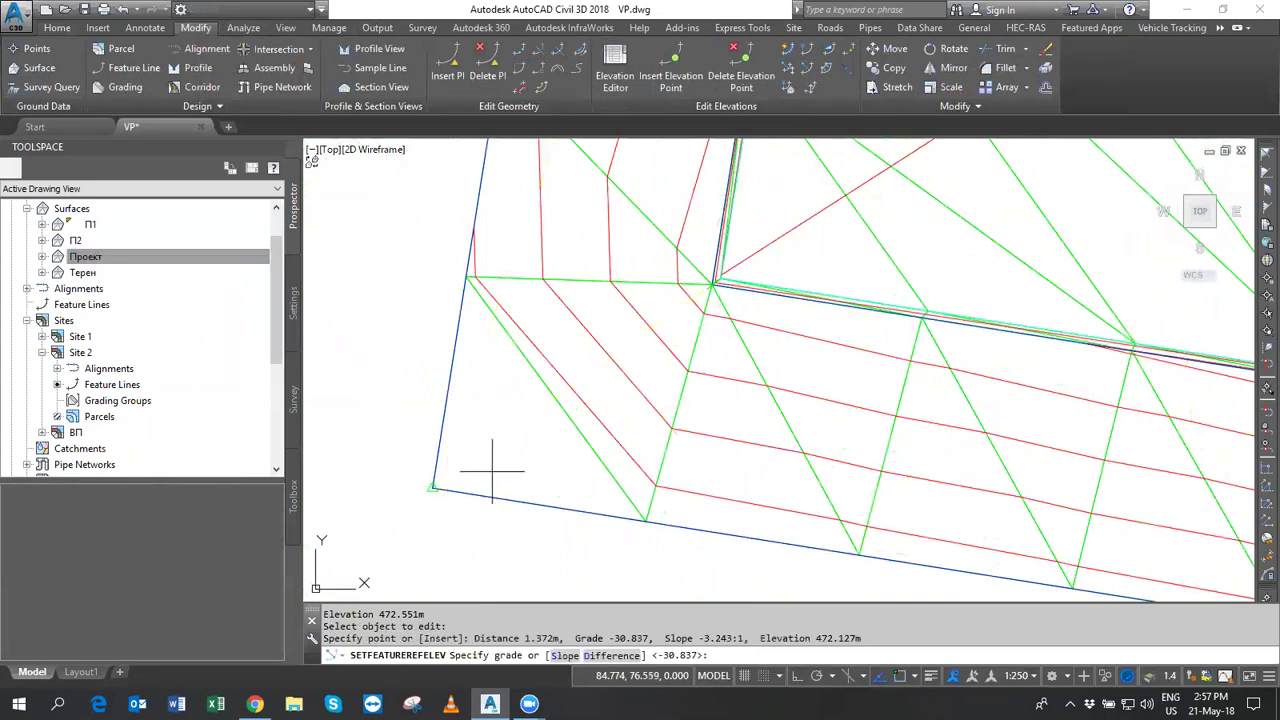
pyautogui.write('2')
pyautogui.press('Return')
# Raise the blue feature line's corner to 472.736 m at grade 2 from the 472.717 m reference.
pyautogui.scroll(-2, 977, 463)
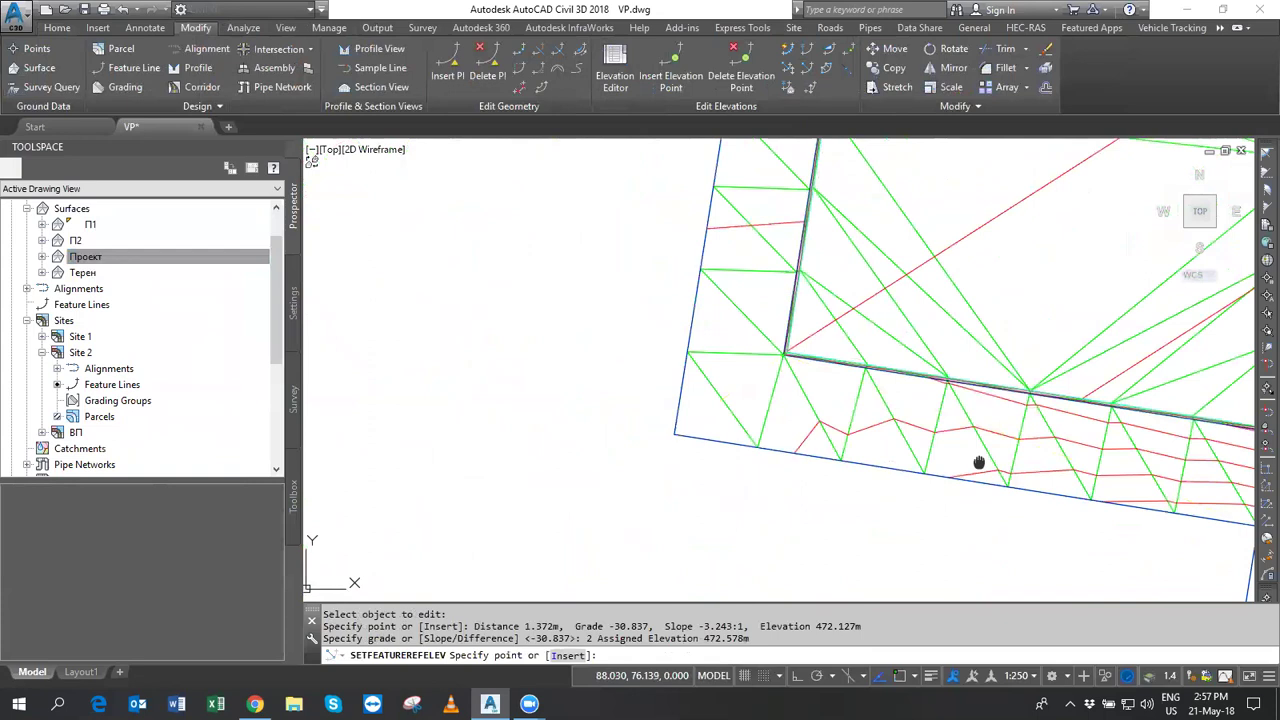
pyautogui.scroll(2, 829, 337)
pyautogui.press('Return')
pyautogui.press('Return')
pyautogui.scroll(3, 613, 228)
pyautogui.click(608, 206)
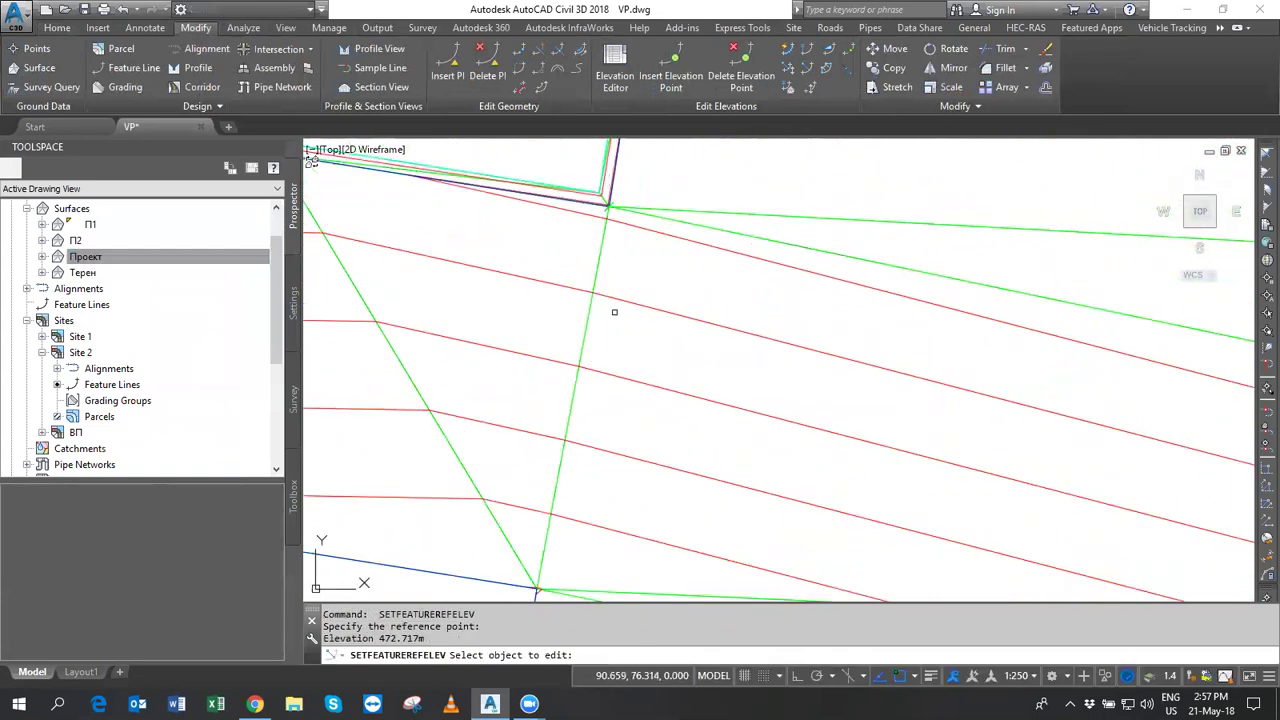
pyautogui.scroll(-3, 612, 315)
pyautogui.click(558, 438)
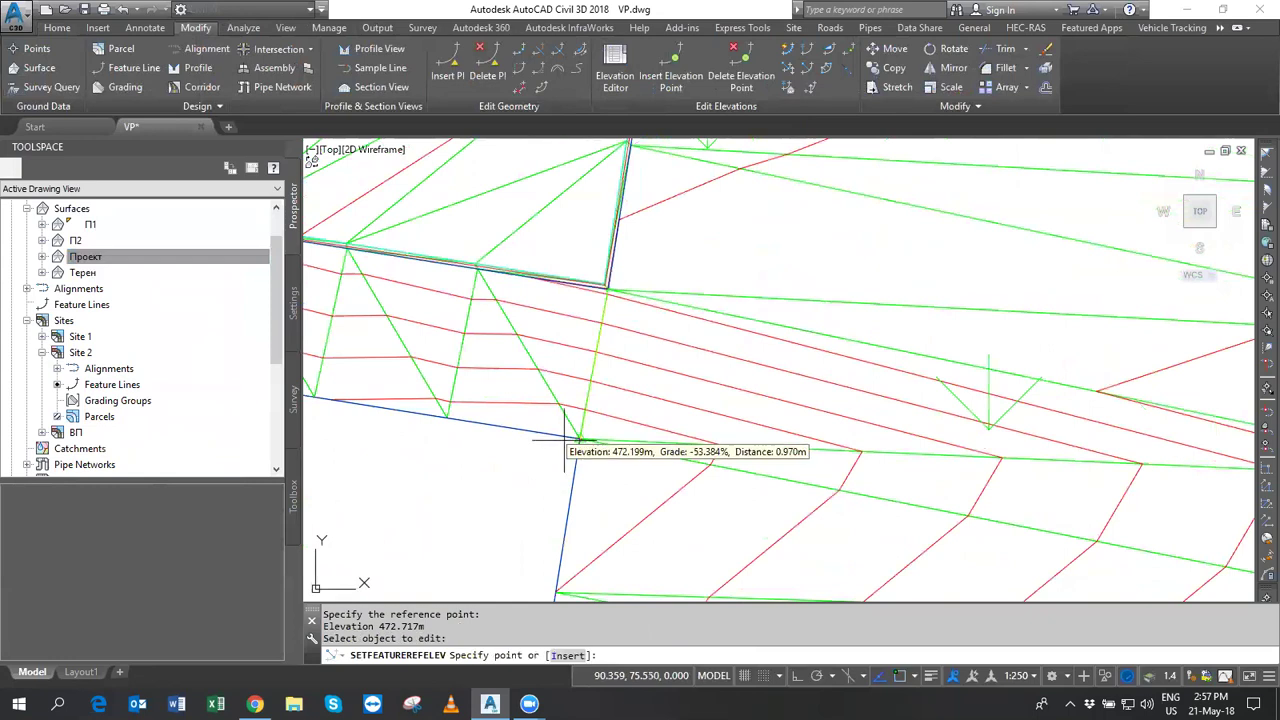
pyautogui.click(577, 455)
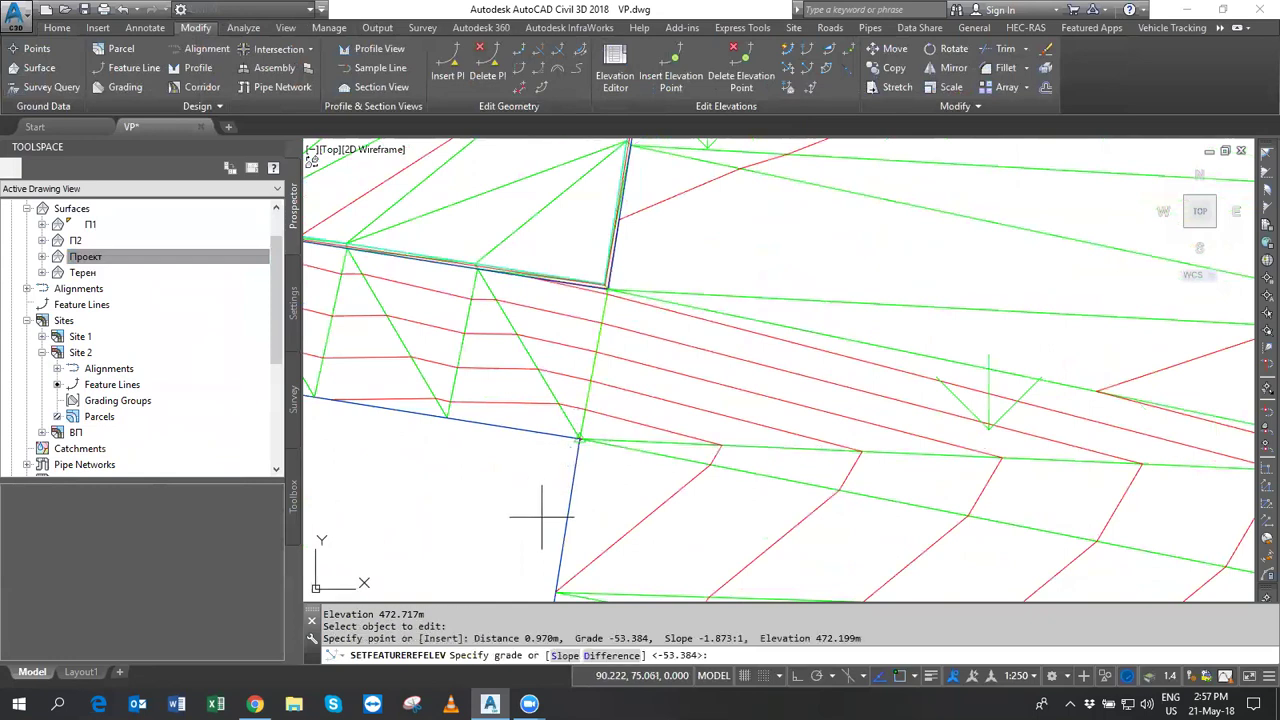
pyautogui.write('2')
pyautogui.press('Return')
pyautogui.scroll(-3, 714, 400)
pyautogui.scroll(-1, 678, 390)
pyautogui.scroll(3, 678, 390)
pyautogui.press('Return')
pyautogui.click(740, 297)
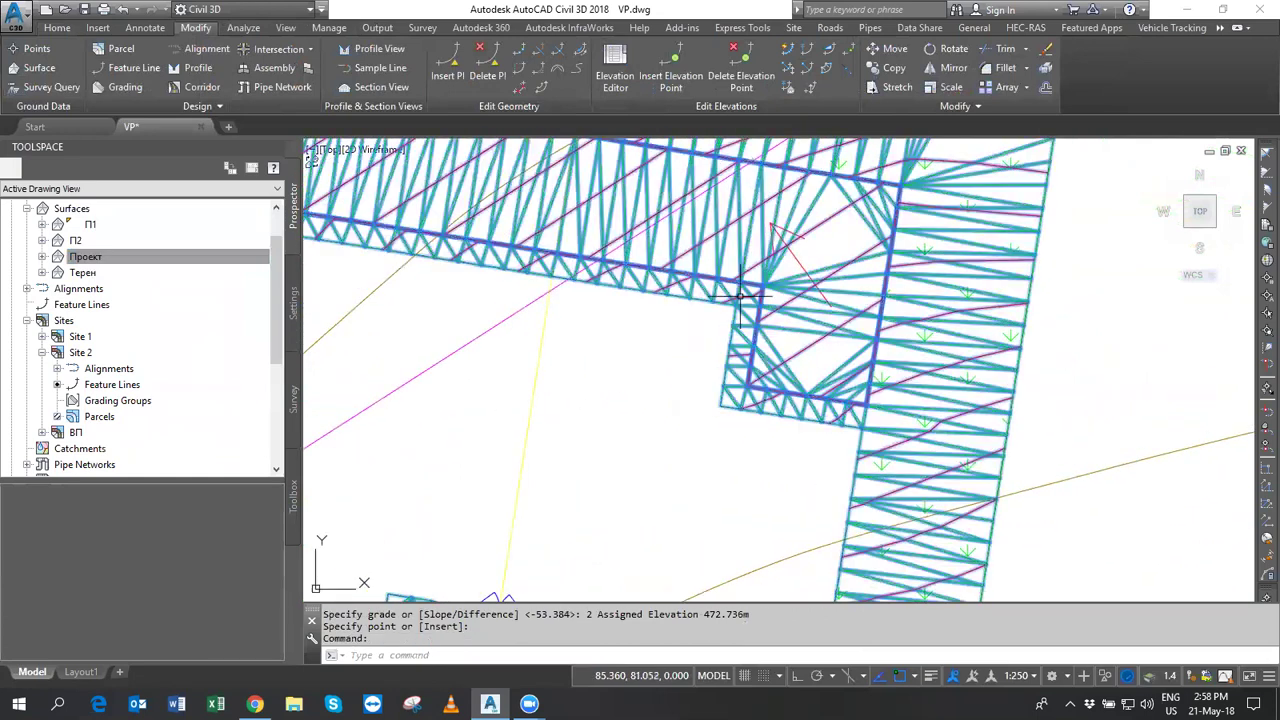
# Open the Проект surface style settings and close them without changes.
pyautogui.rightClick(871, 289)
pyautogui.click(935, 485)
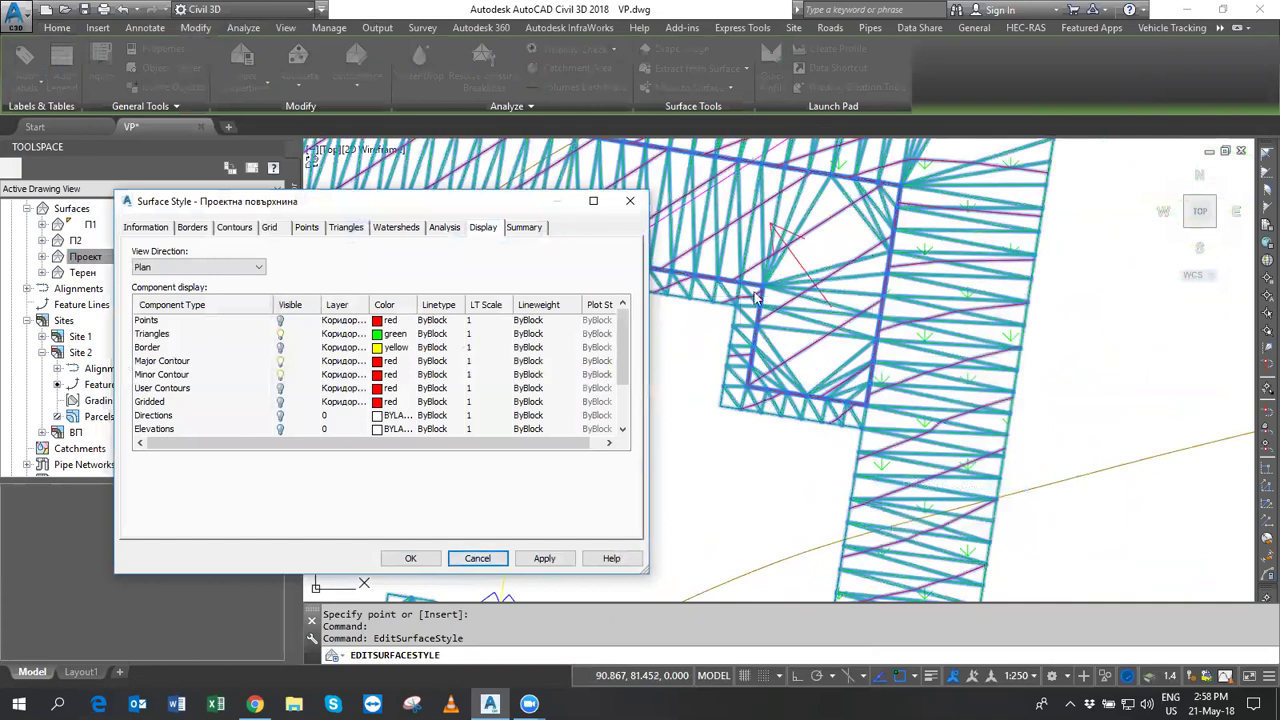
pyautogui.click(490, 566)
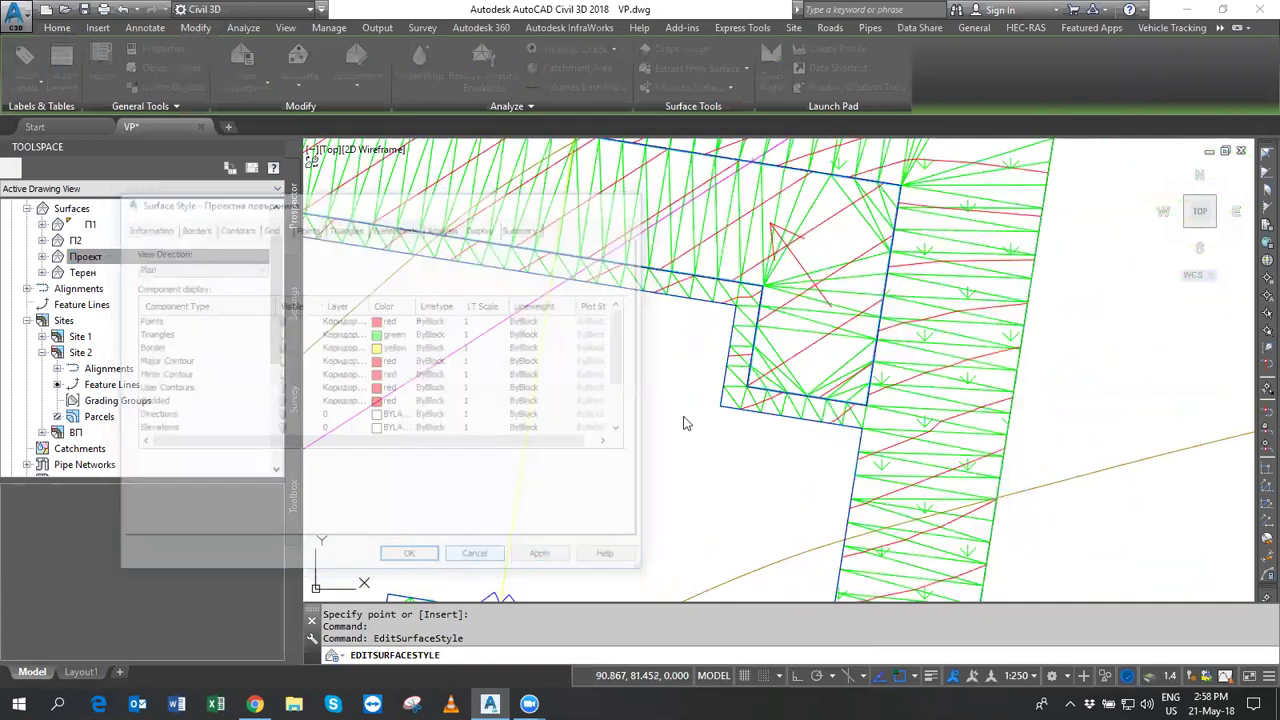
pyautogui.press('Escape')
pyautogui.scroll(2, 730, 297)
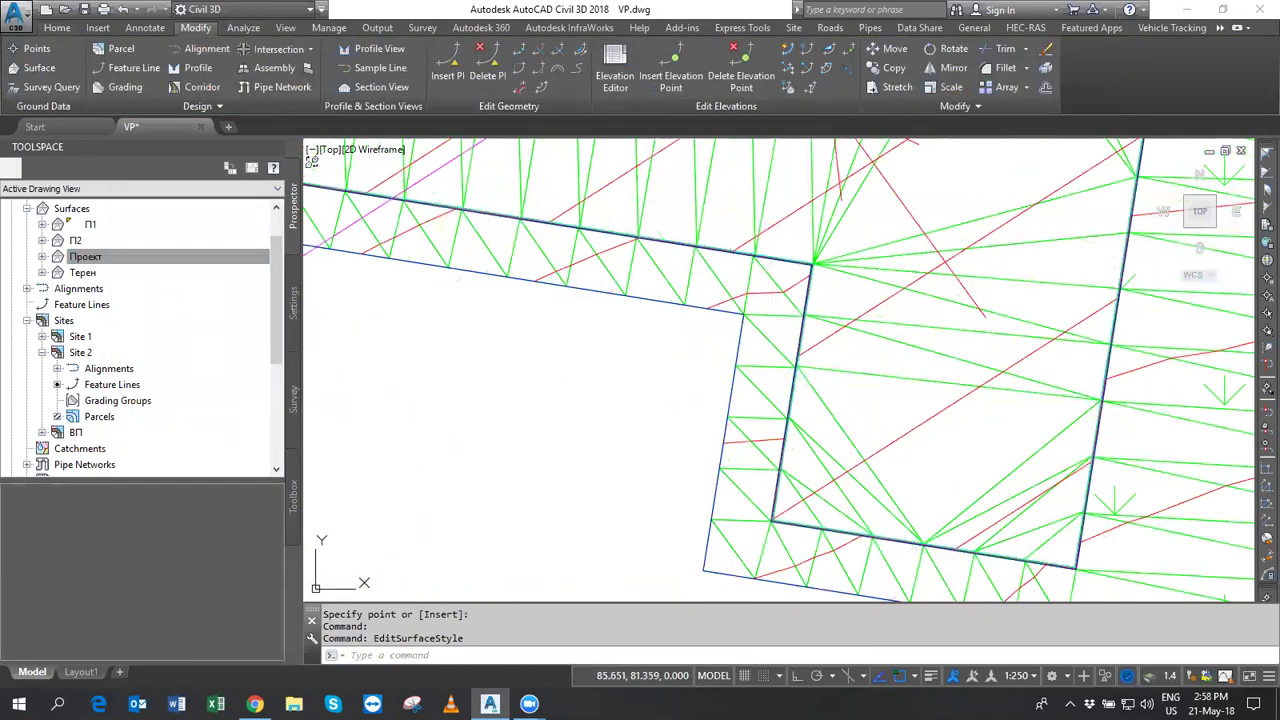
# Swap two triangle edges of the Проект surface, one near the pad and one near the lower-left corner.
pyautogui.click(768, 272)
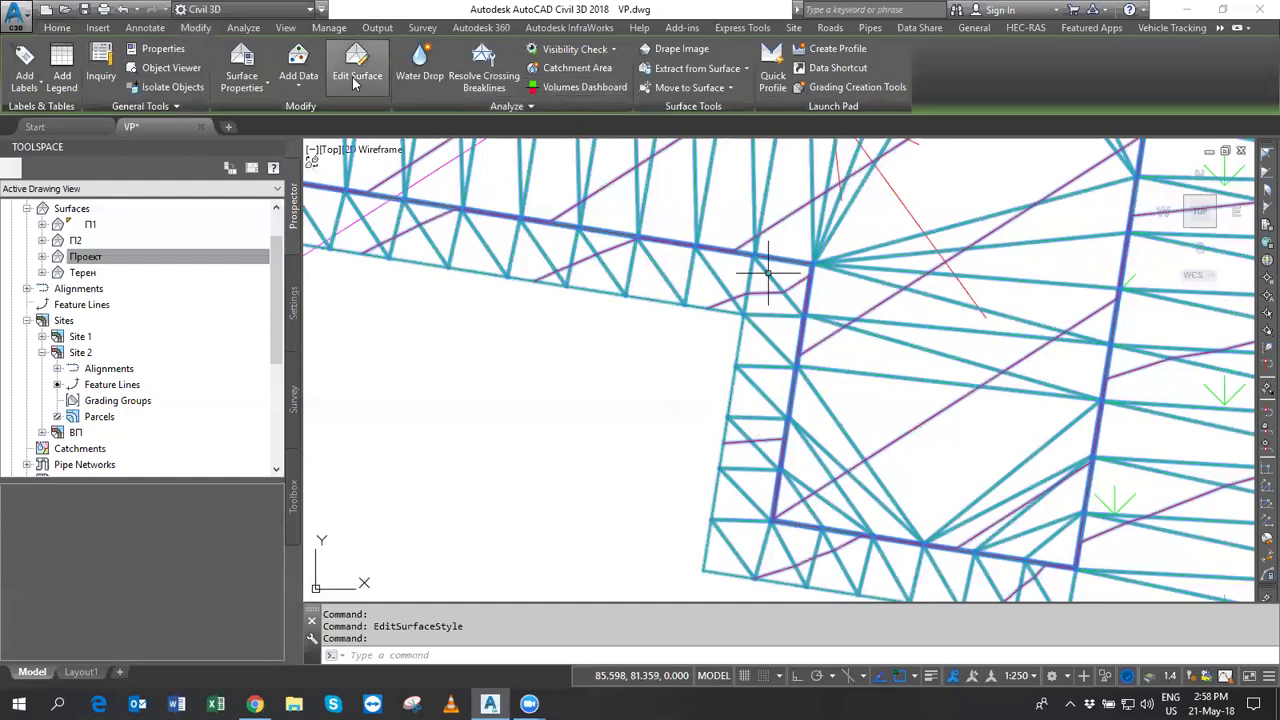
pyautogui.click(357, 80)
pyautogui.click(386, 180)
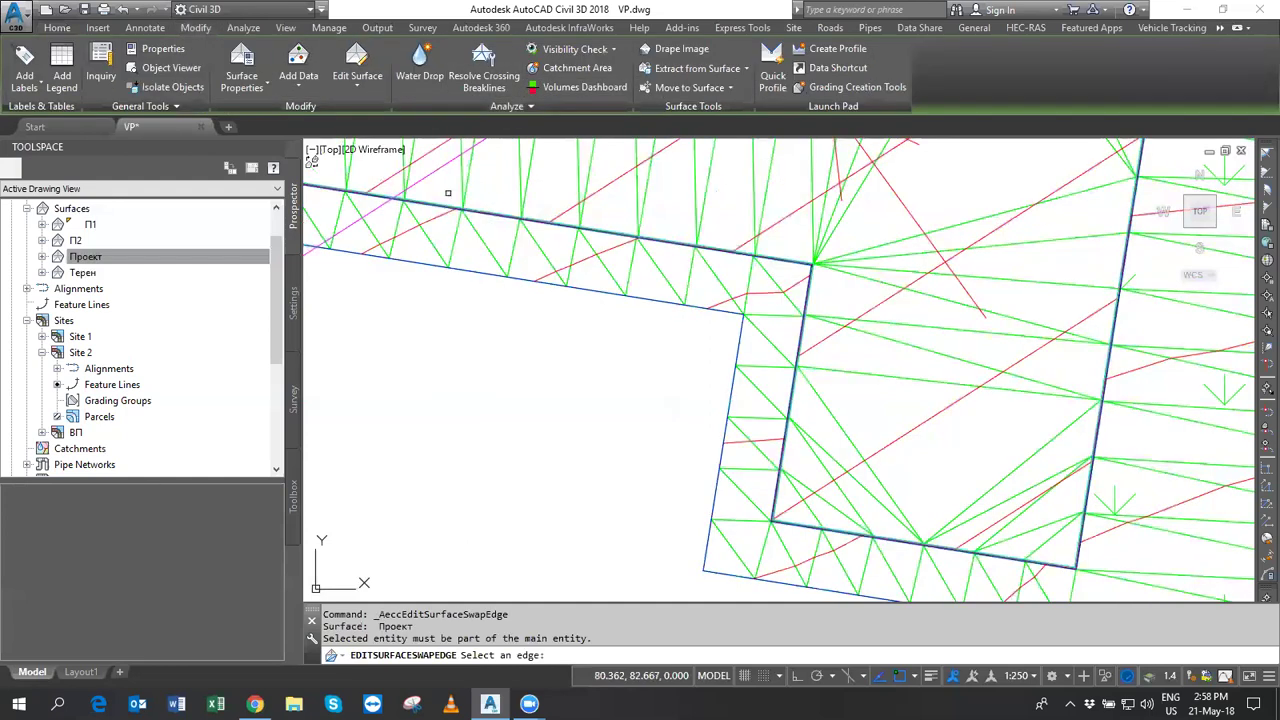
pyautogui.click(772, 281)
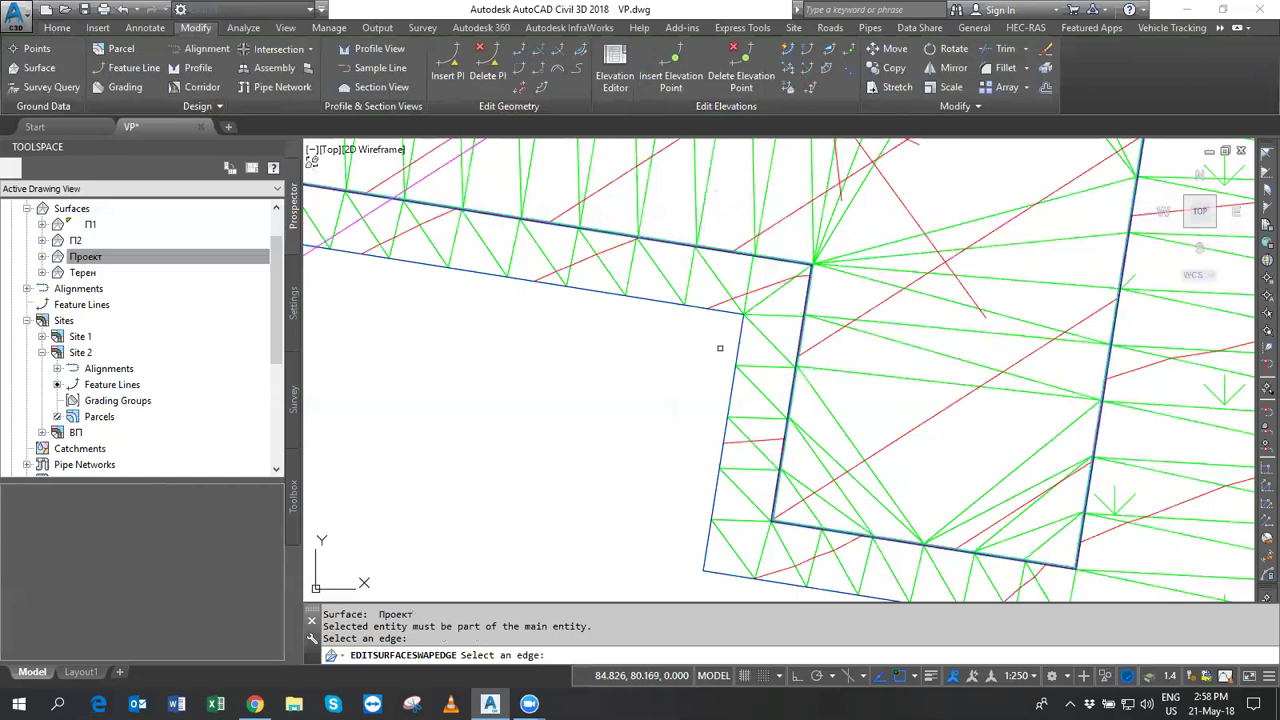
pyautogui.click(737, 560)
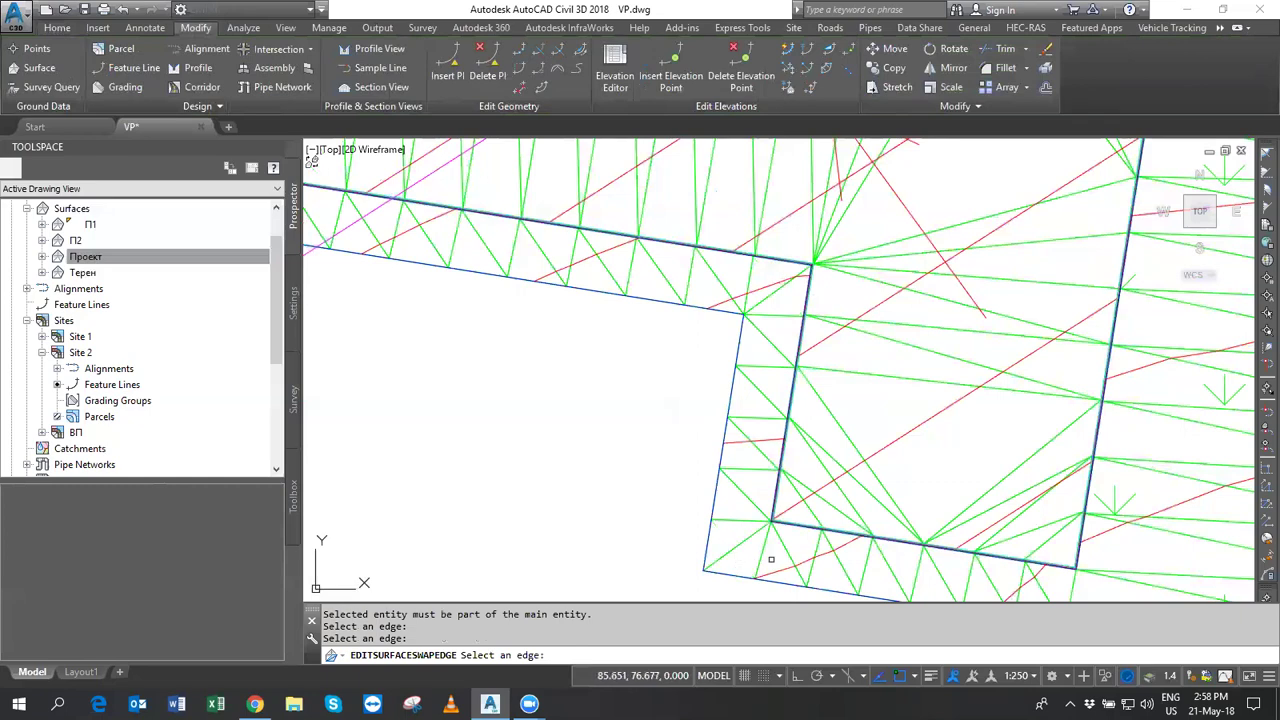
pyautogui.moveTo(771, 560); pyautogui.dragTo(555, 360, button='middle')
pyautogui.scroll(-5, 813, 381)
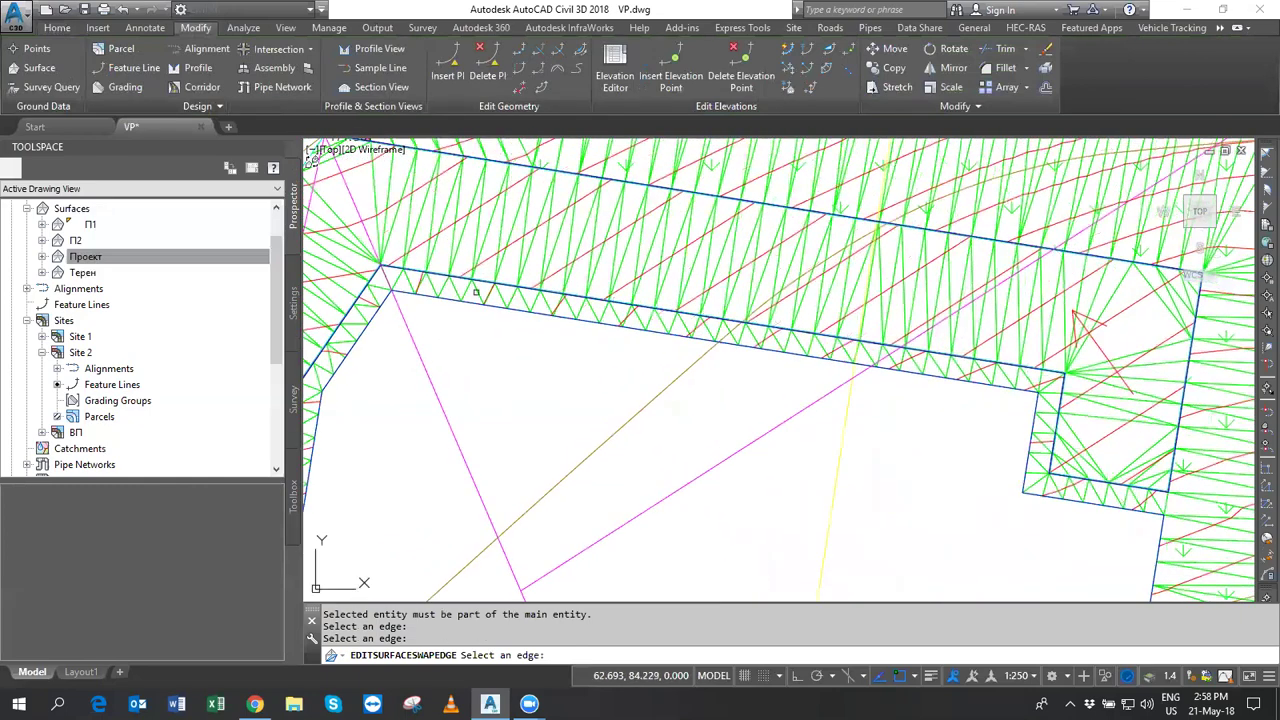
pyautogui.scroll(4, 503, 320)
pyautogui.scroll(3, 497, 300)
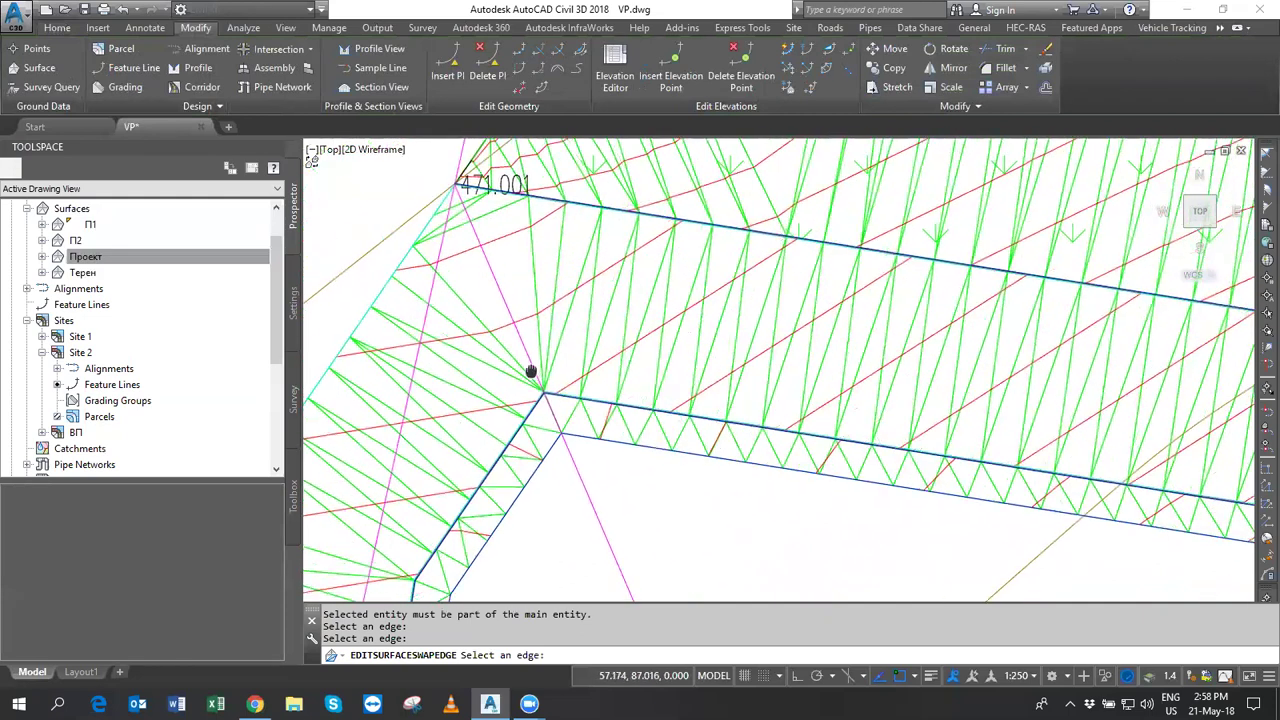
# Swap a triangle edge at the surface corner, then review the triangulation around the 473.000 label.
pyautogui.click(484, 218)
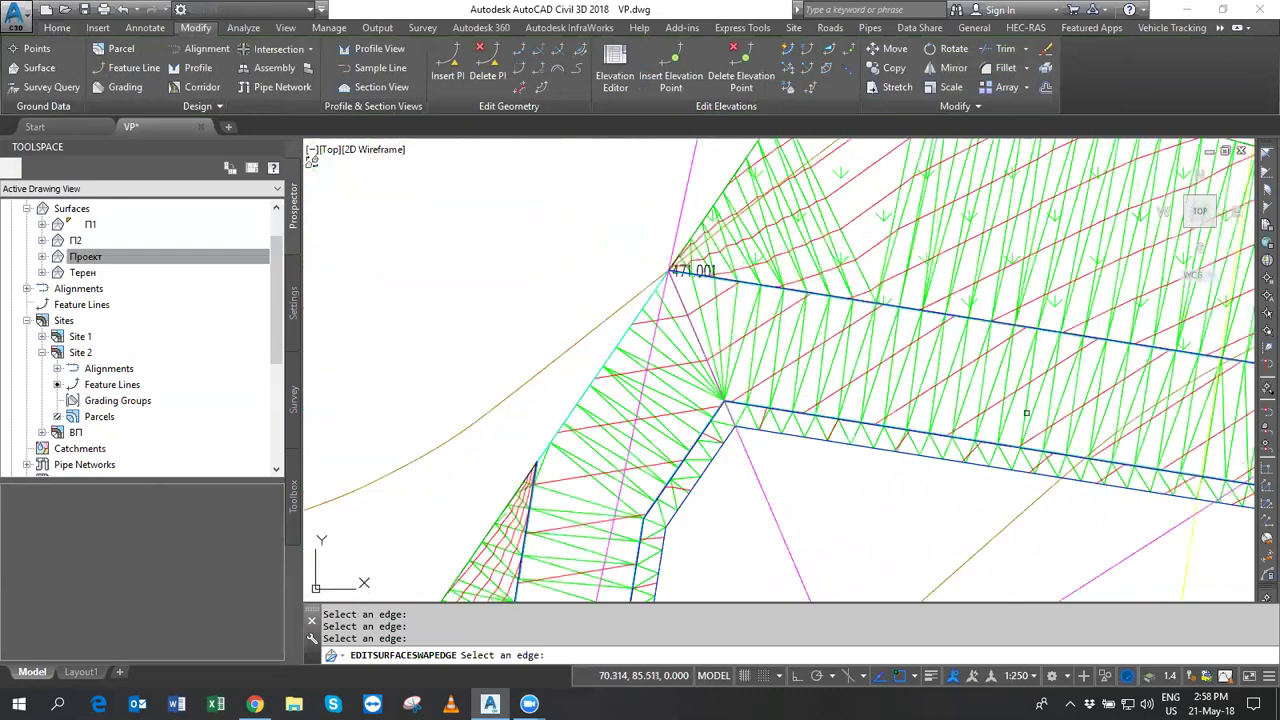
pyautogui.moveTo(873, 350); pyautogui.dragTo(542, 358, button='middle')
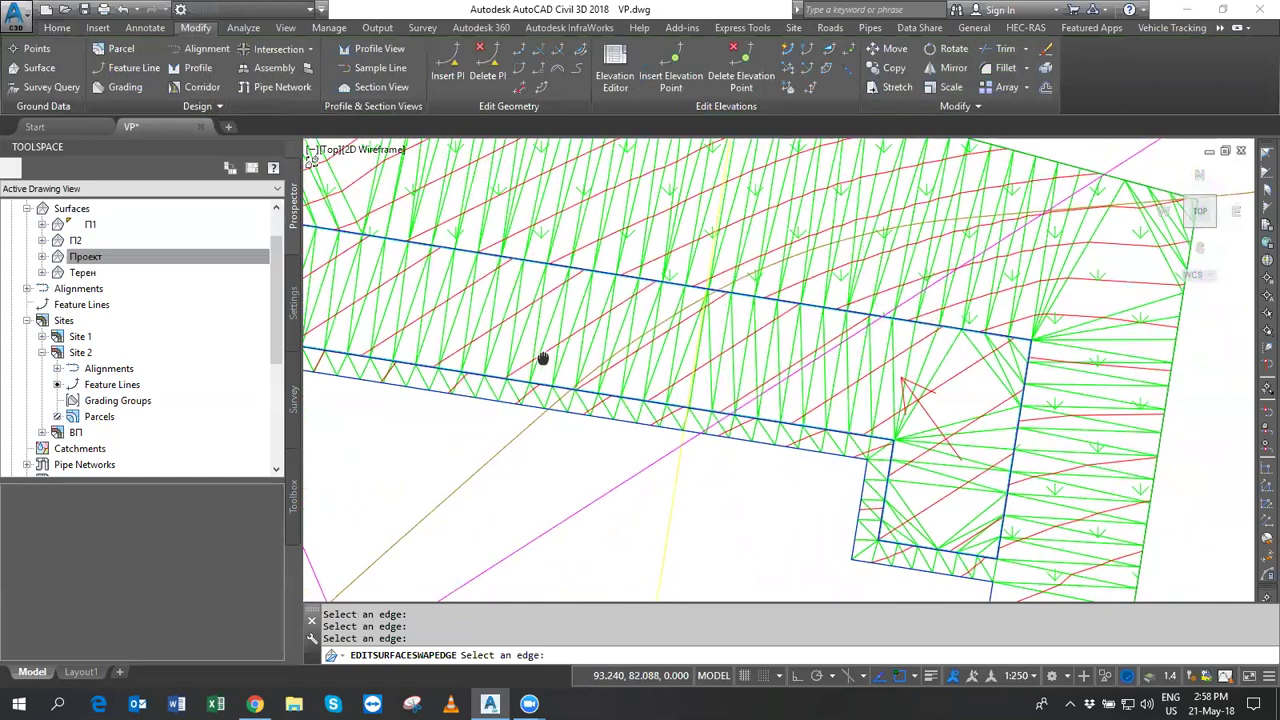
pyautogui.moveTo(542, 358)
pyautogui.mouseDown(button='middle')
pyautogui.moveTo(826, 526)
pyautogui.moveTo(1089, 443)
pyautogui.moveTo(1057, 354)
pyautogui.moveTo(831, 508)
pyautogui.moveTo(737, 360)
pyautogui.moveTo(543, 434)
pyautogui.moveTo(1225, 342)
pyautogui.mouseUp(button='middle')
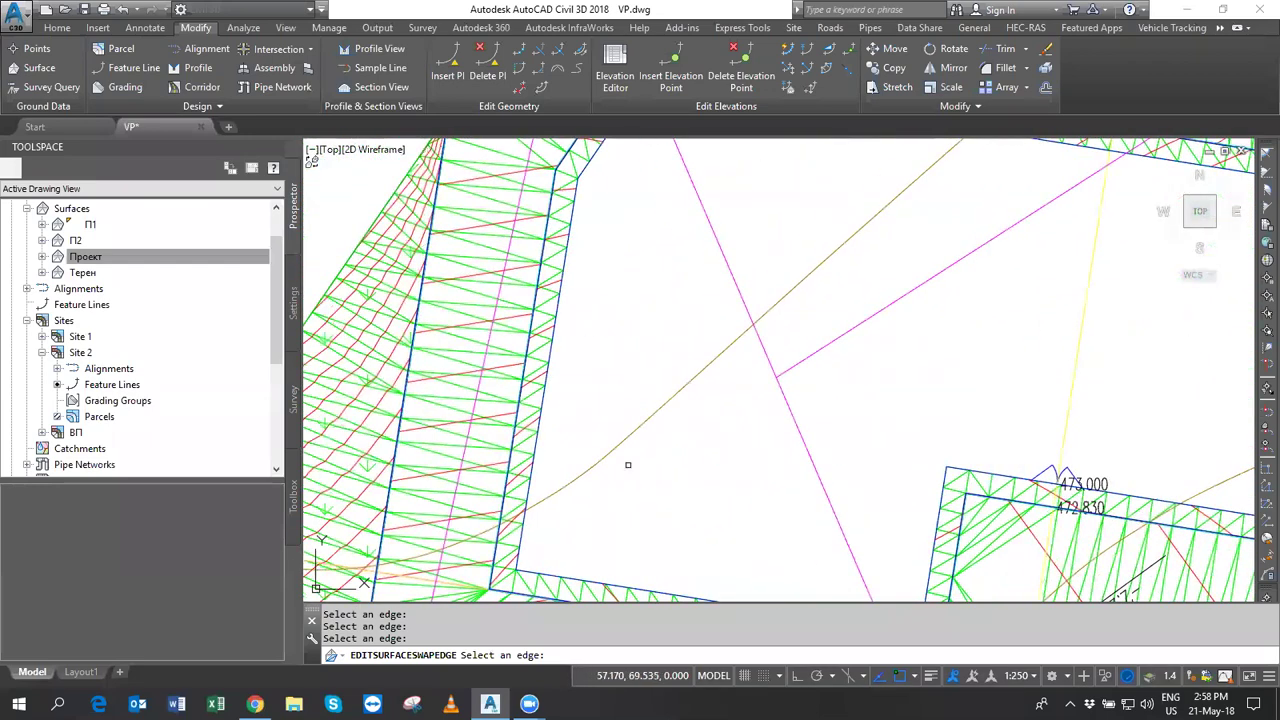
pyautogui.scroll(3, 510, 414)
pyautogui.scroll(2, 510, 414)
pyautogui.scroll(2, 474, 274)
pyautogui.moveTo(987, 445)
pyautogui.mouseDown(button='middle')
pyautogui.moveTo(943, 445)
pyautogui.moveTo(872, 404)
pyautogui.mouseUp(button='middle')
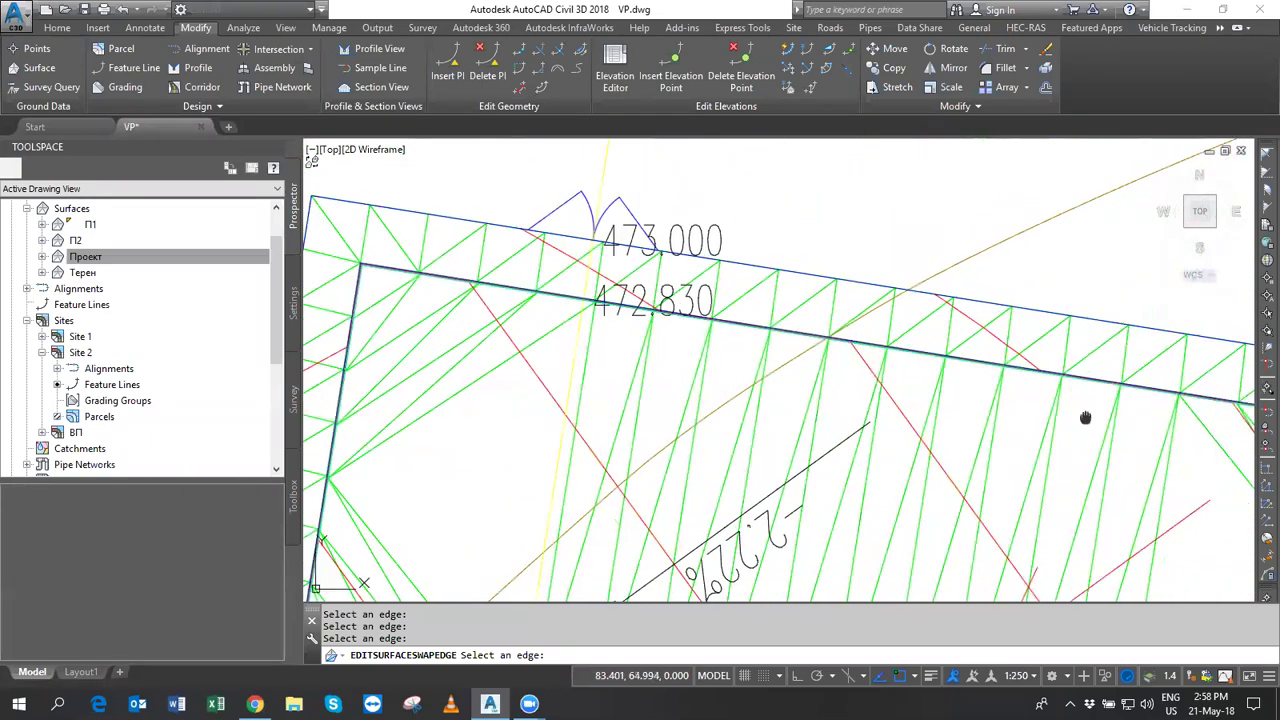
pyautogui.scroll(-3, 930, 370)
pyautogui.scroll(-3, 890, 368)
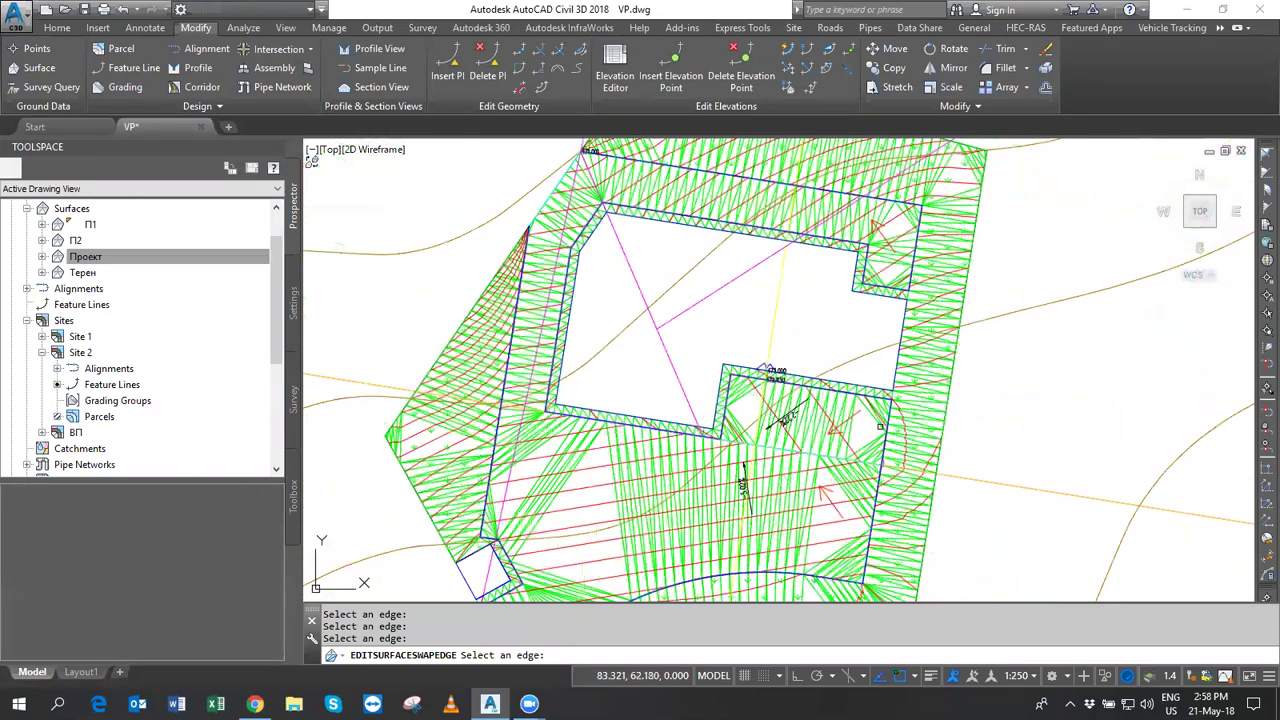
pyautogui.press('Escape')
pyautogui.click(885, 362)
# Orbit and zoom the Проект surface in Object Viewer to inspect its slopes, then close the viewer.
pyautogui.rightClick(903, 248)
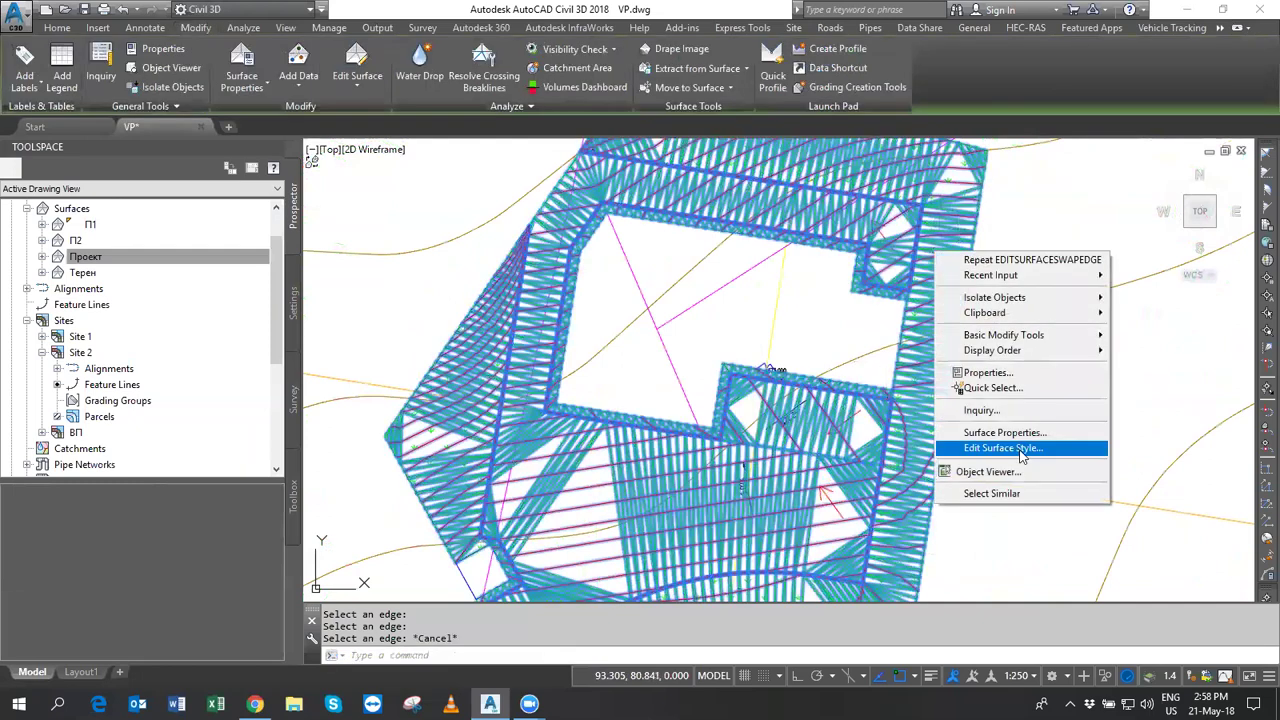
pyautogui.click(1000, 470)
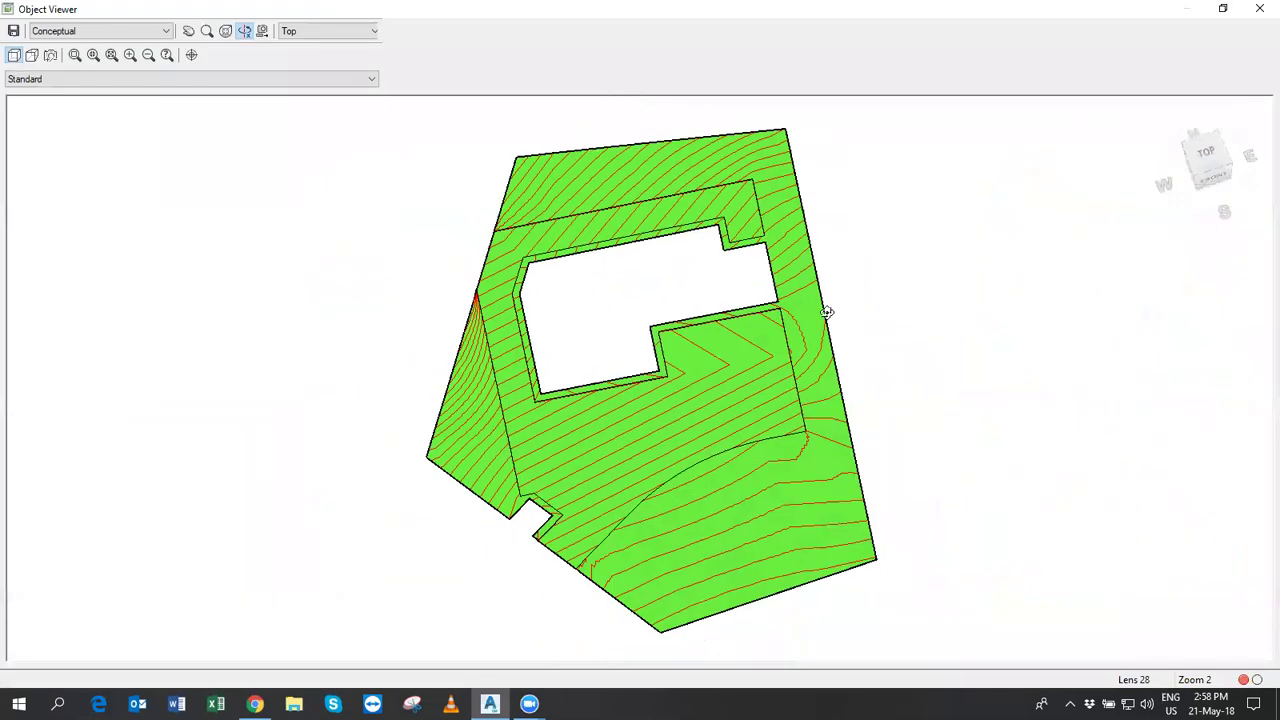
pyautogui.moveTo(826, 309); pyautogui.dragTo(698, 309)
pyautogui.scroll(5, 551, 394)
pyautogui.moveTo(551, 394); pyautogui.dragTo(738, 488)
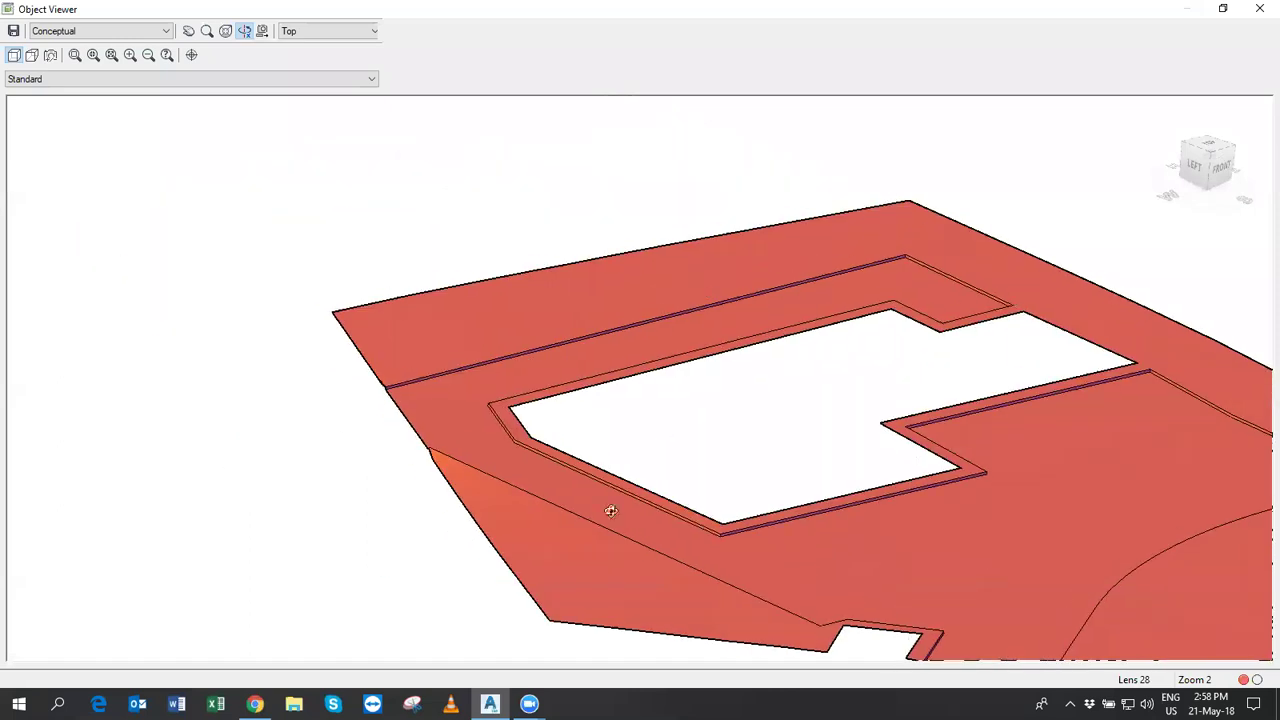
pyautogui.scroll(2, 491, 534)
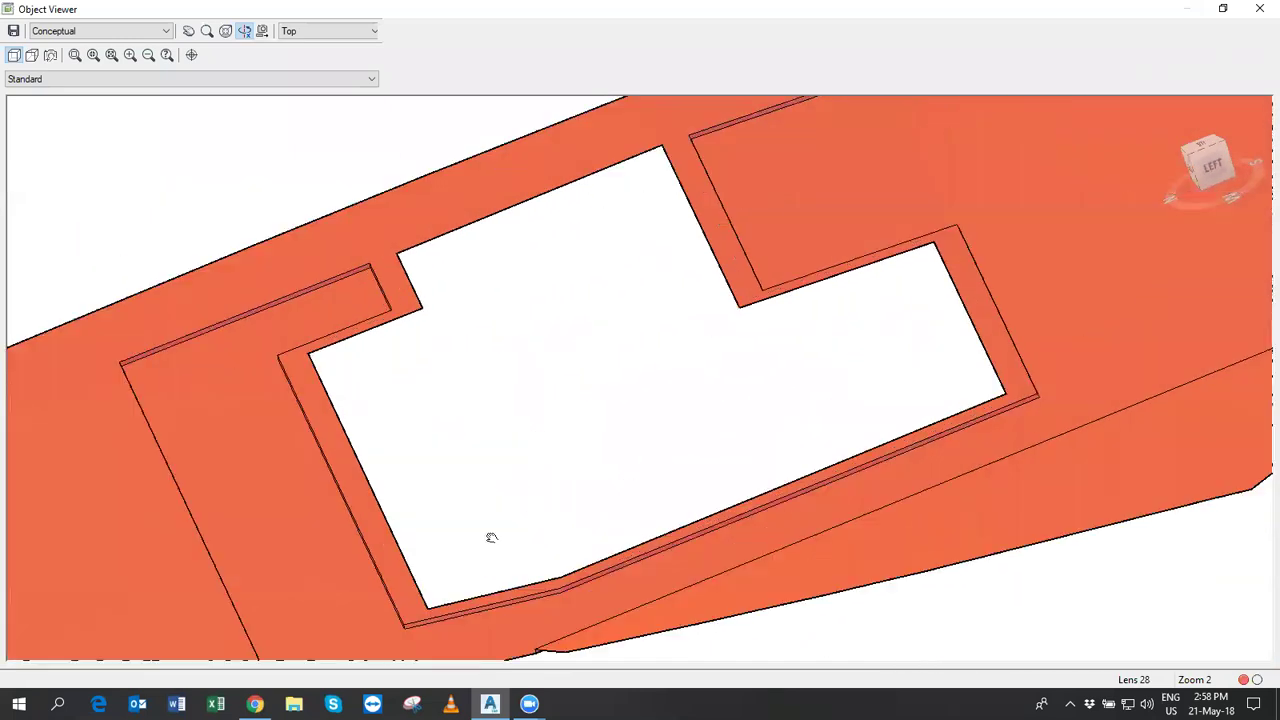
pyautogui.scroll(2, 671, 323)
pyautogui.moveTo(491, 408)
pyautogui.mouseDown()
pyautogui.moveTo(594, 354)
pyautogui.moveTo(617, 314)
pyautogui.moveTo(674, 297)
pyautogui.moveTo(658, 341)
pyautogui.moveTo(551, 389)
pyautogui.moveTo(820, 336)
pyautogui.mouseUp()
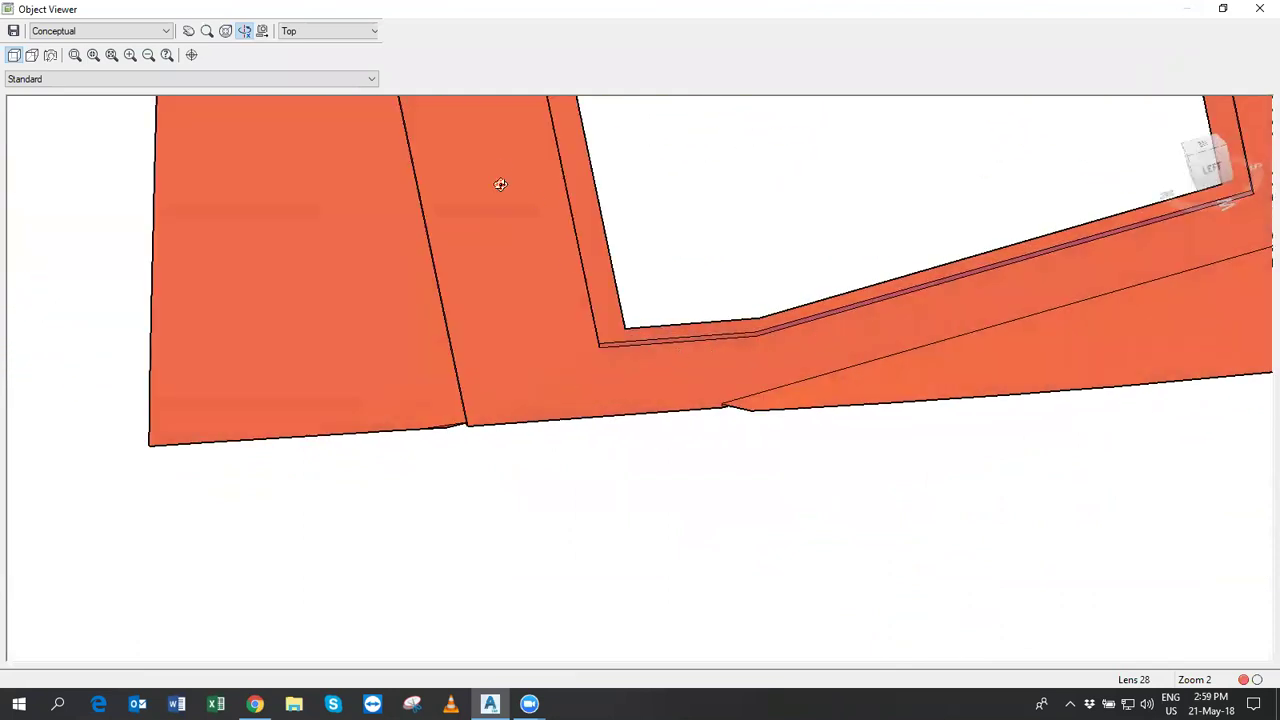
pyautogui.moveTo(569, 312)
pyautogui.mouseDown()
pyautogui.moveTo(600, 337)
pyautogui.moveTo(611, 283)
pyautogui.moveTo(569, 340)
pyautogui.moveTo(566, 277)
pyautogui.moveTo(603, 260)
pyautogui.moveTo(616, 304)
pyautogui.moveTo(536, 328)
pyautogui.mouseUp()
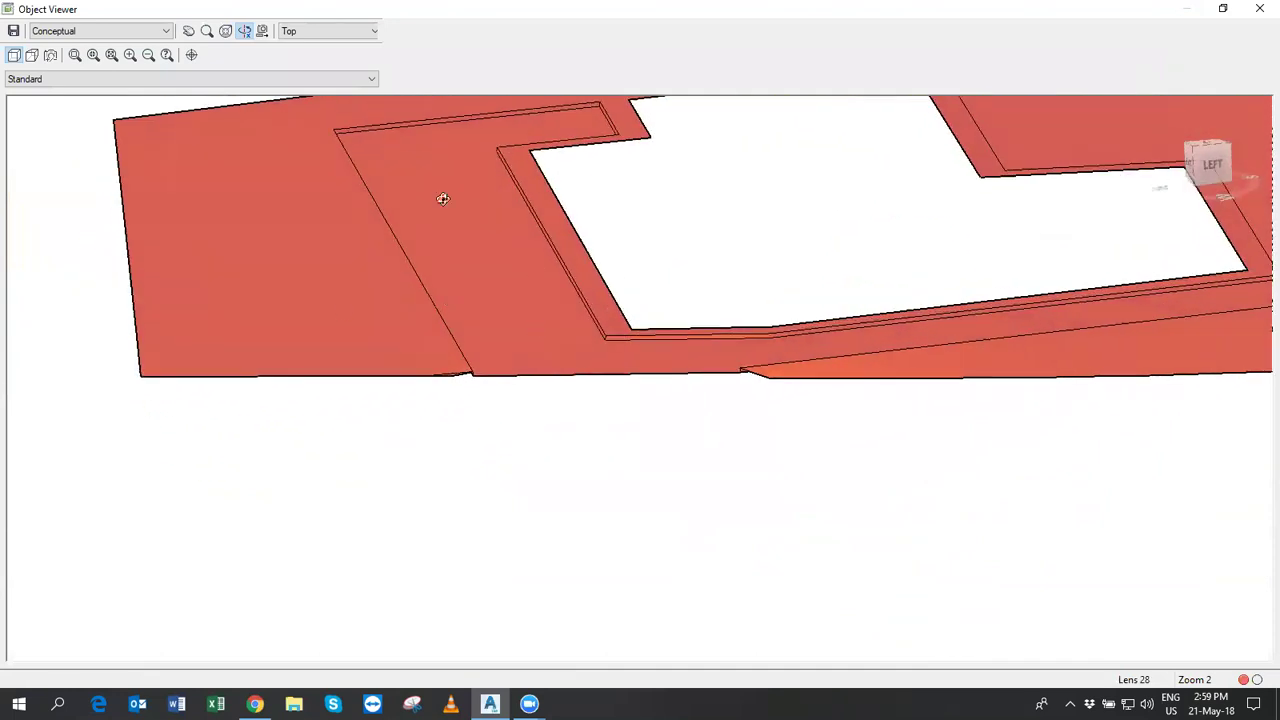
pyautogui.moveTo(1140, 296)
pyautogui.mouseDown()
pyautogui.moveTo(986, 429)
pyautogui.moveTo(773, 464)
pyautogui.moveTo(757, 509)
pyautogui.moveTo(851, 477)
pyautogui.mouseUp()
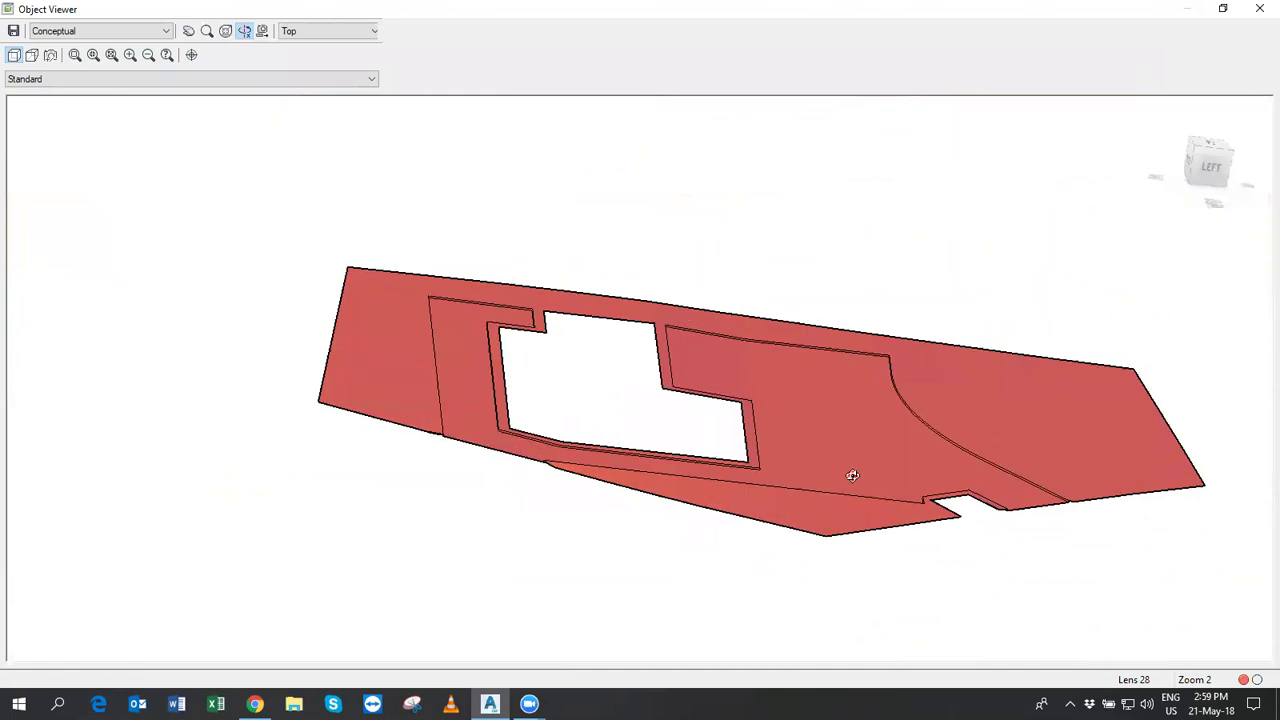
pyautogui.click(1258, 8)
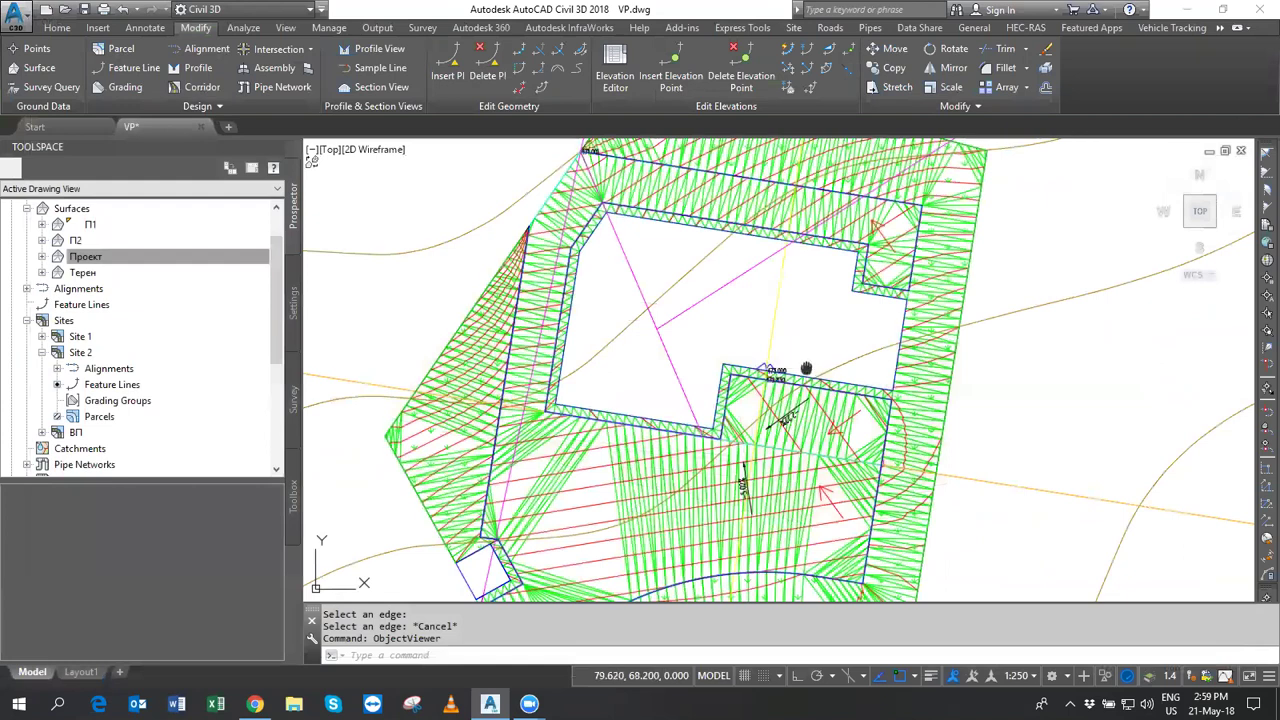
# Turn off triangle display in the design surface's style.
pyautogui.click(800, 245)
pyautogui.rightClick(834, 239)
pyautogui.click(900, 434)
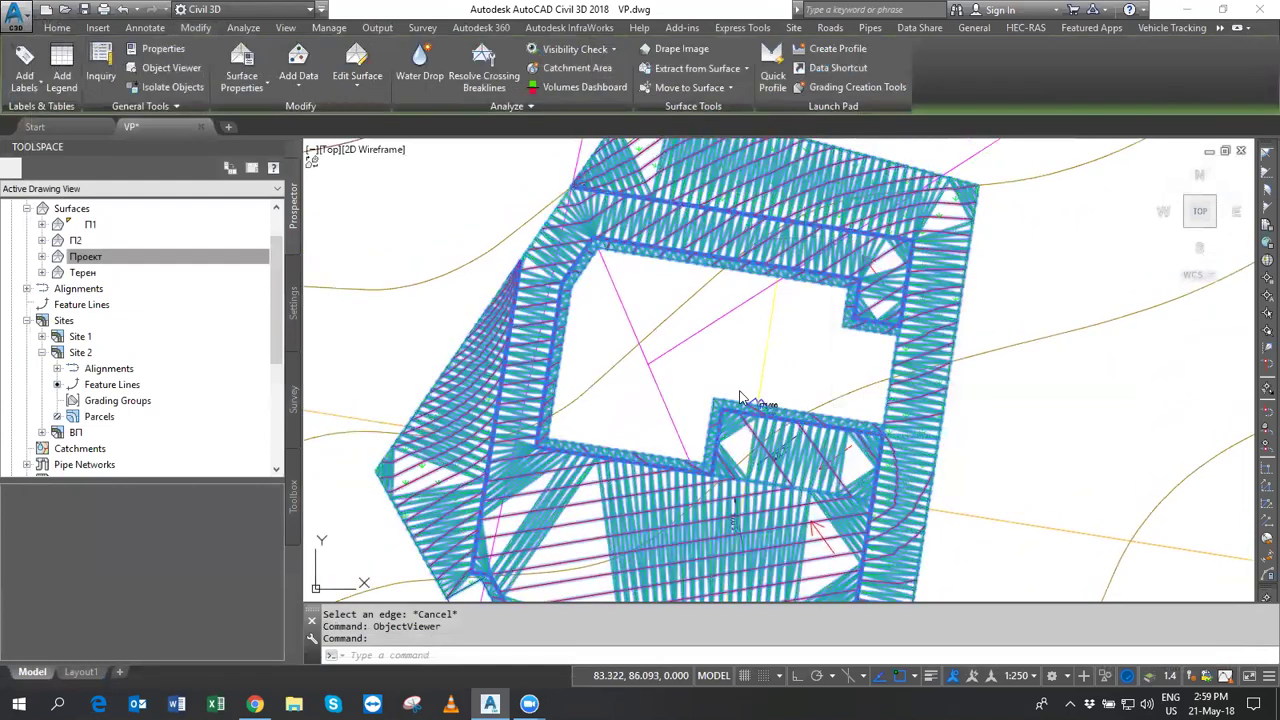
pyautogui.click(281, 339)
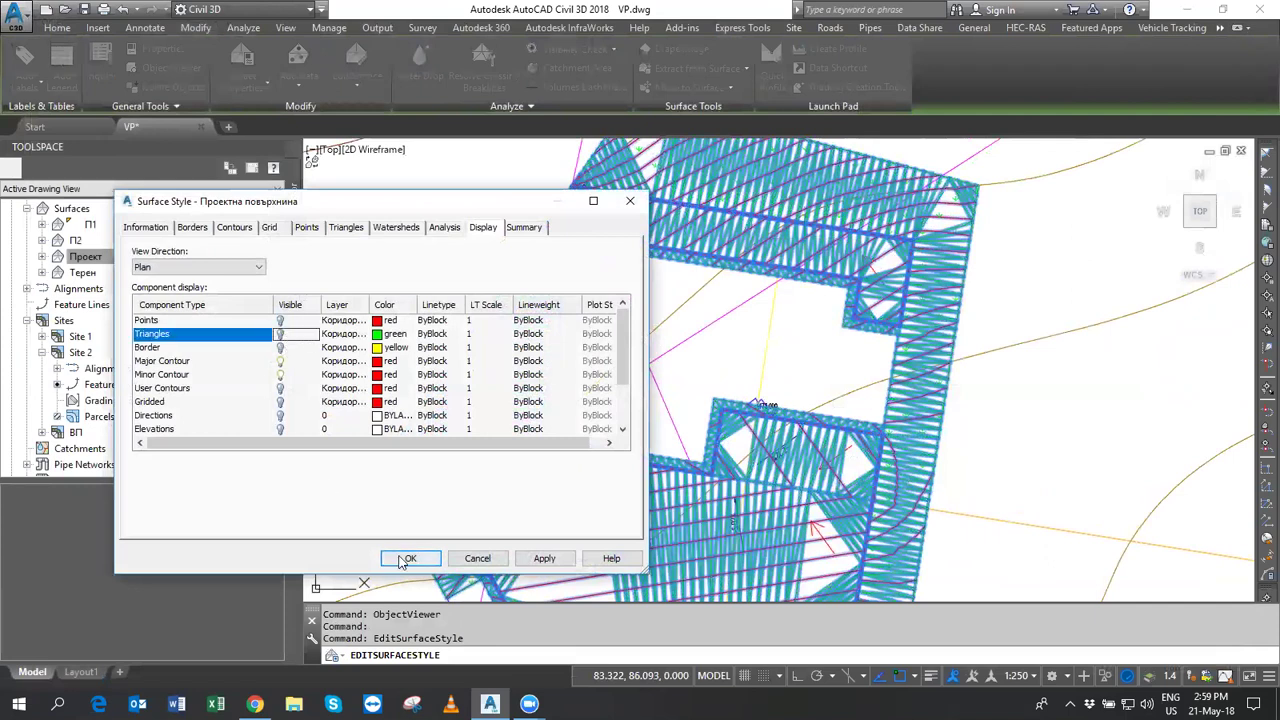
pyautogui.click(402, 560)
# Set the violet feature line and its three similar lines to the Невидим style.
pyautogui.click(729, 312)
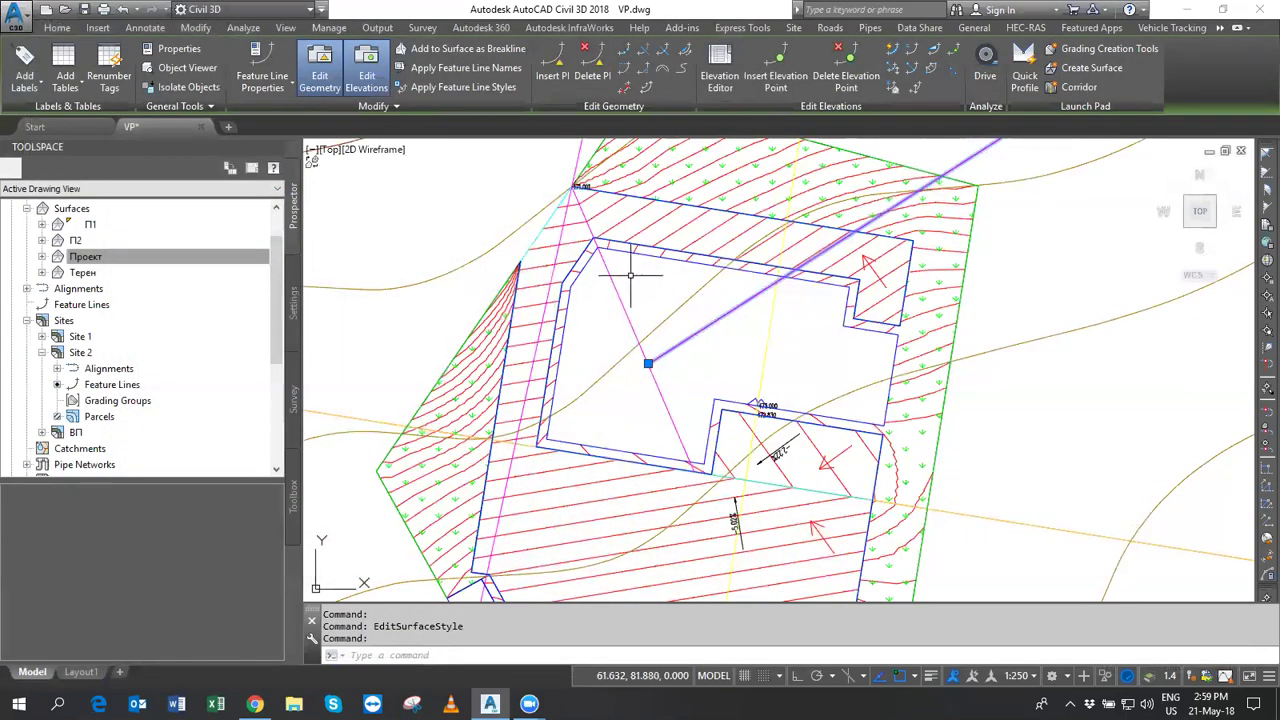
pyautogui.scroll(-4, 660, 316)
pyautogui.keyDown('shift'); pyautogui.moveTo(660, 316); pyautogui.dragTo(700, 300, button='middle'); pyautogui.keyUp('shift')
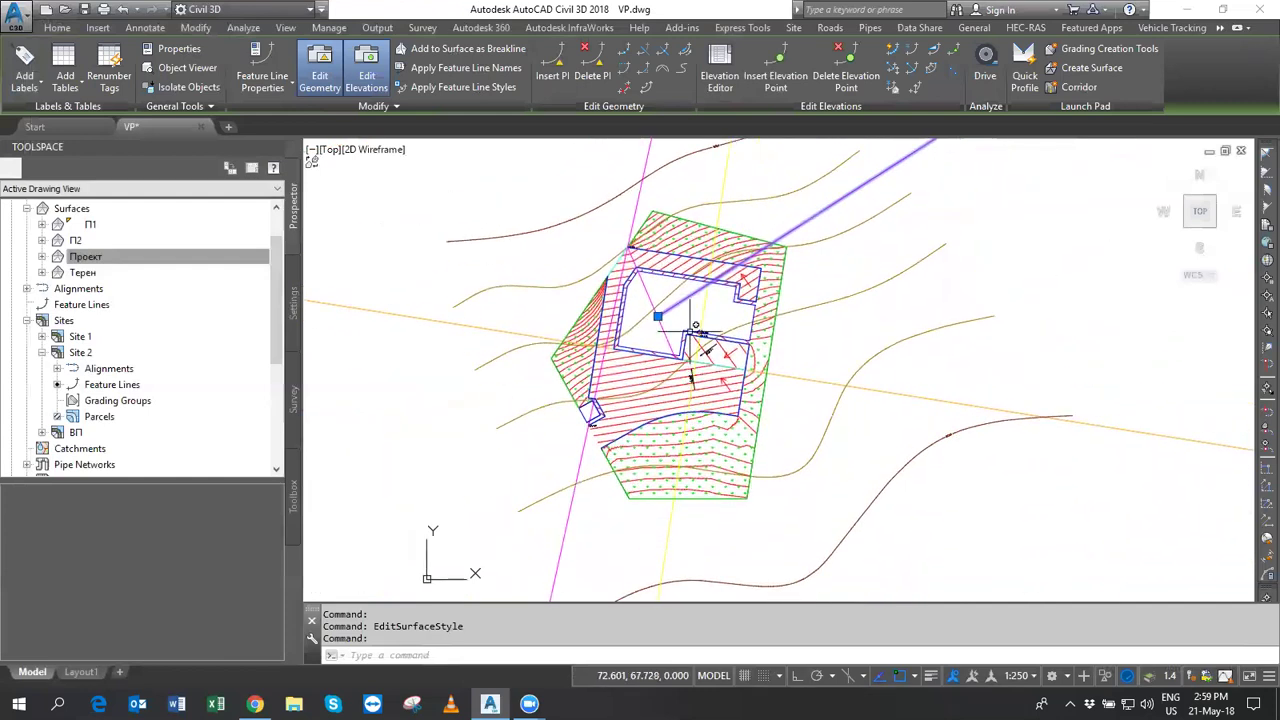
pyautogui.rightClick(705, 293)
pyautogui.click(740, 677)
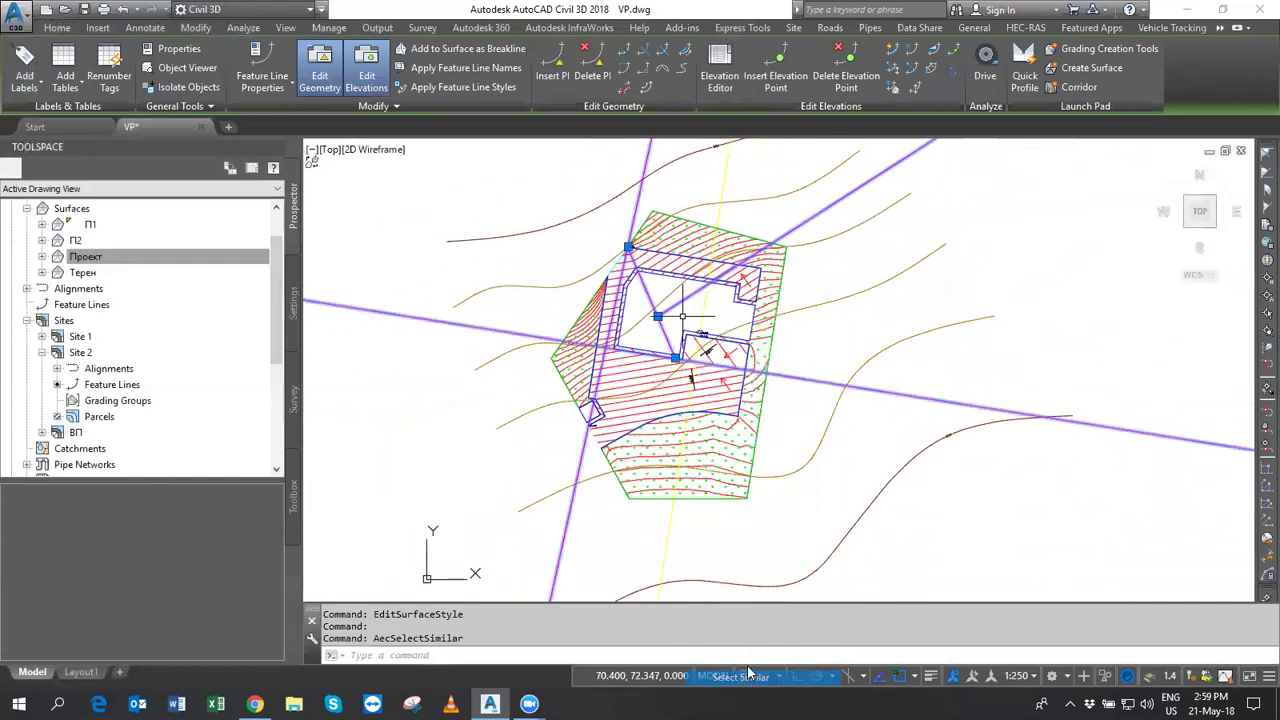
pyautogui.rightClick(535, 302)
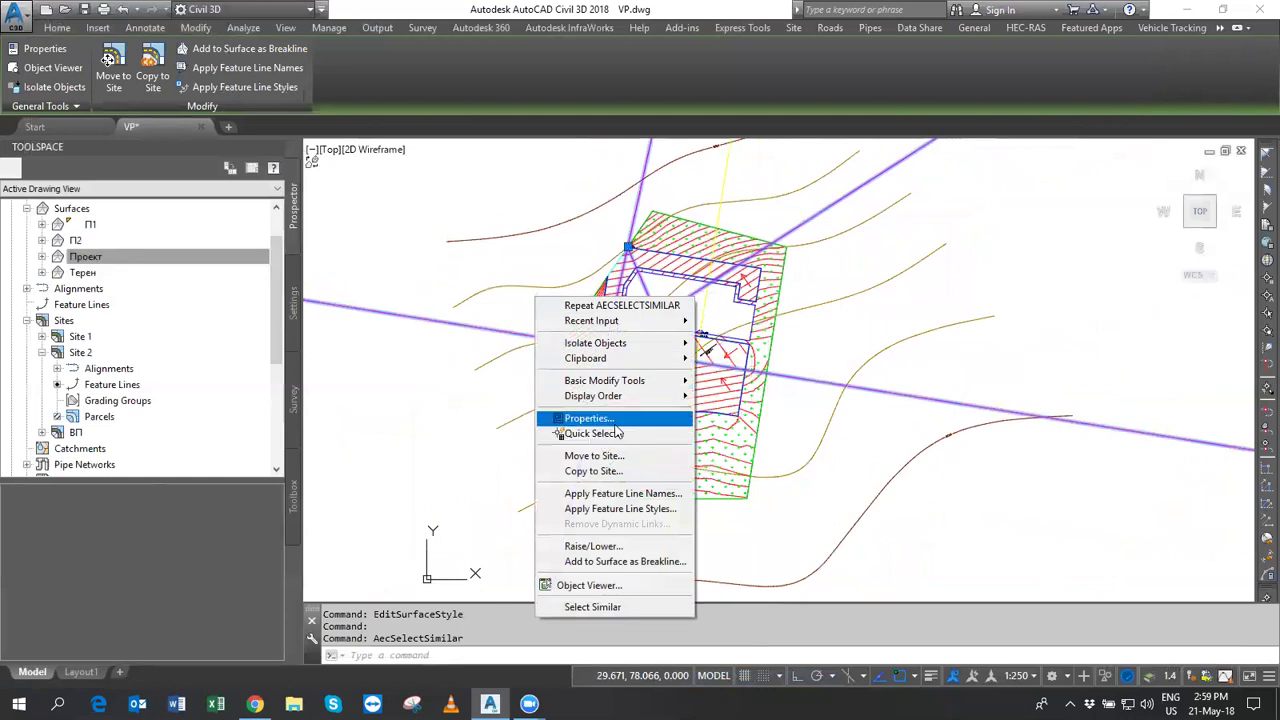
pyautogui.click(600, 418)
pyautogui.click(418, 224)
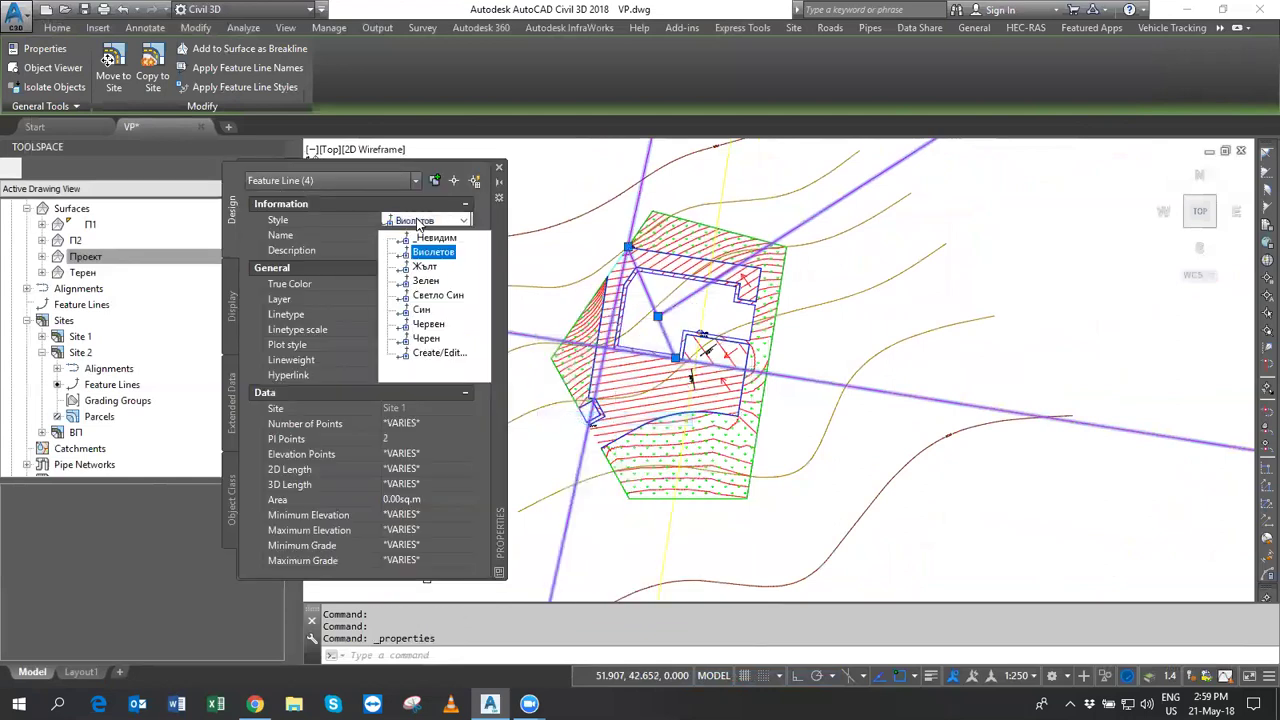
pyautogui.click(415, 234)
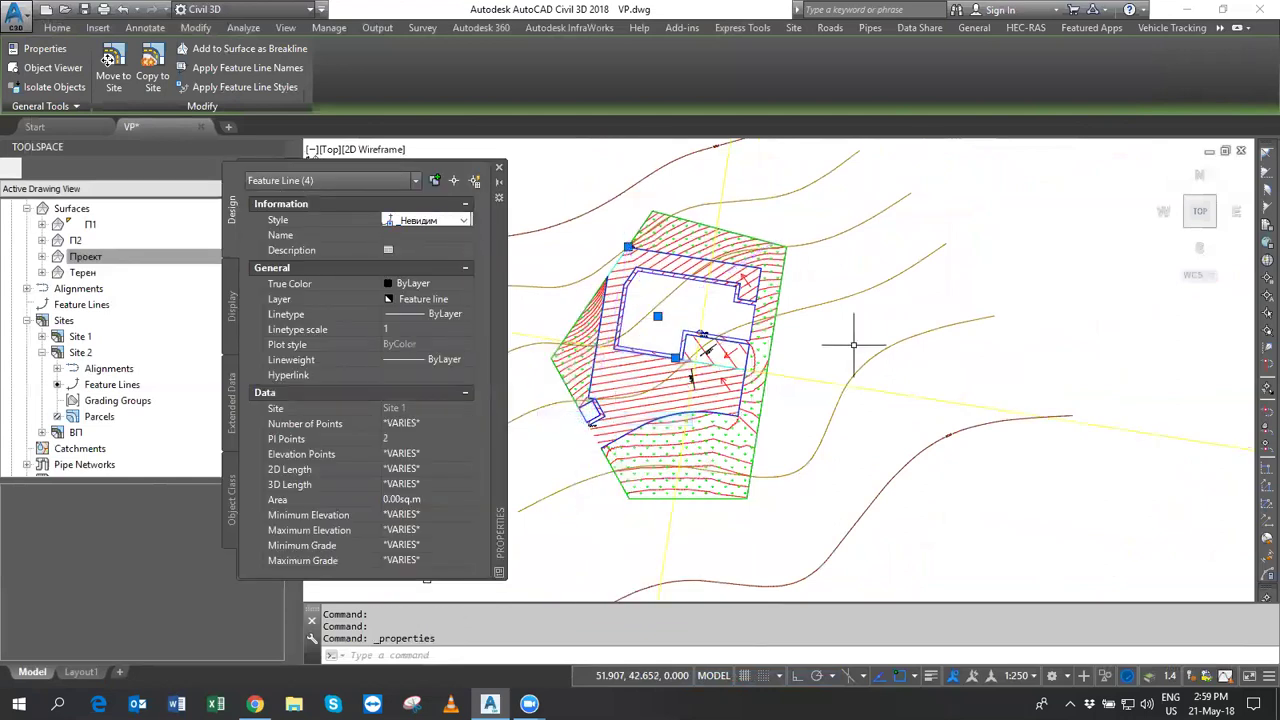
pyautogui.press('Escape')
pyautogui.press('Escape')
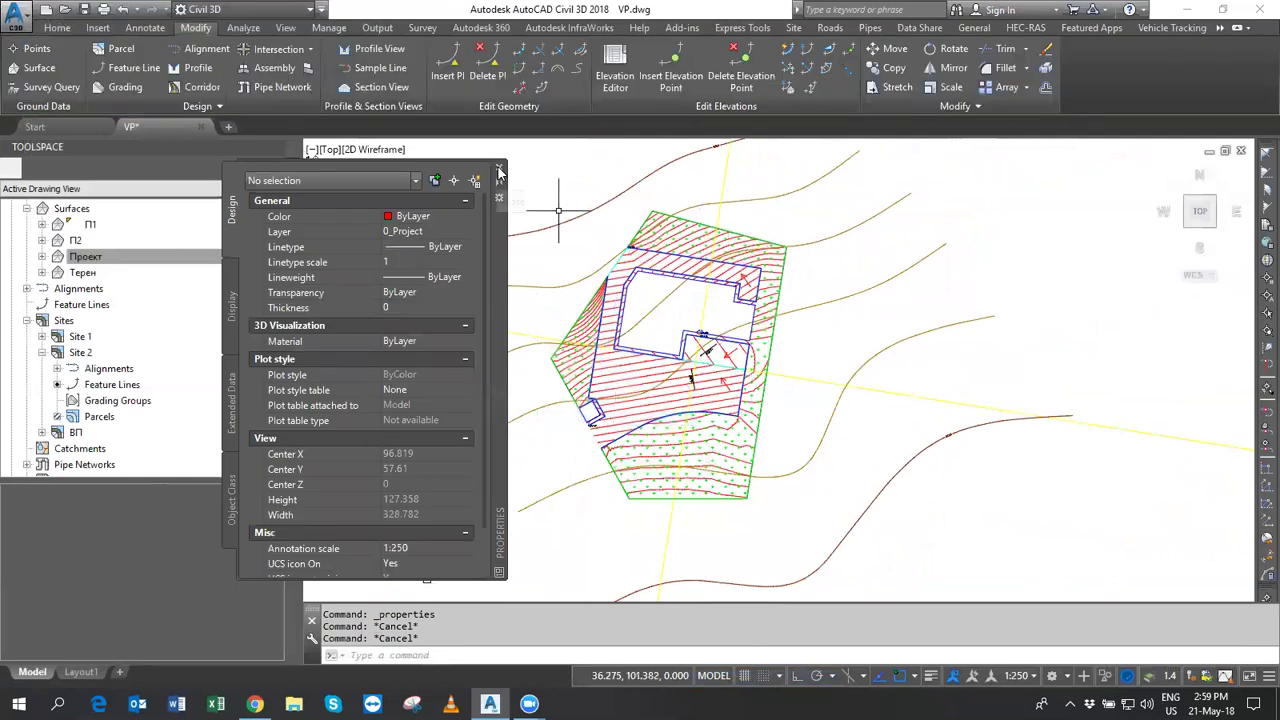
pyautogui.click(499, 168)
# Change the two yellow feature lines from the Жълт style to Невидим.
pyautogui.moveTo(684, 236); pyautogui.dragTo(744, 306, button='middle')
pyautogui.click(778, 258)
pyautogui.rightClick(863, 228)
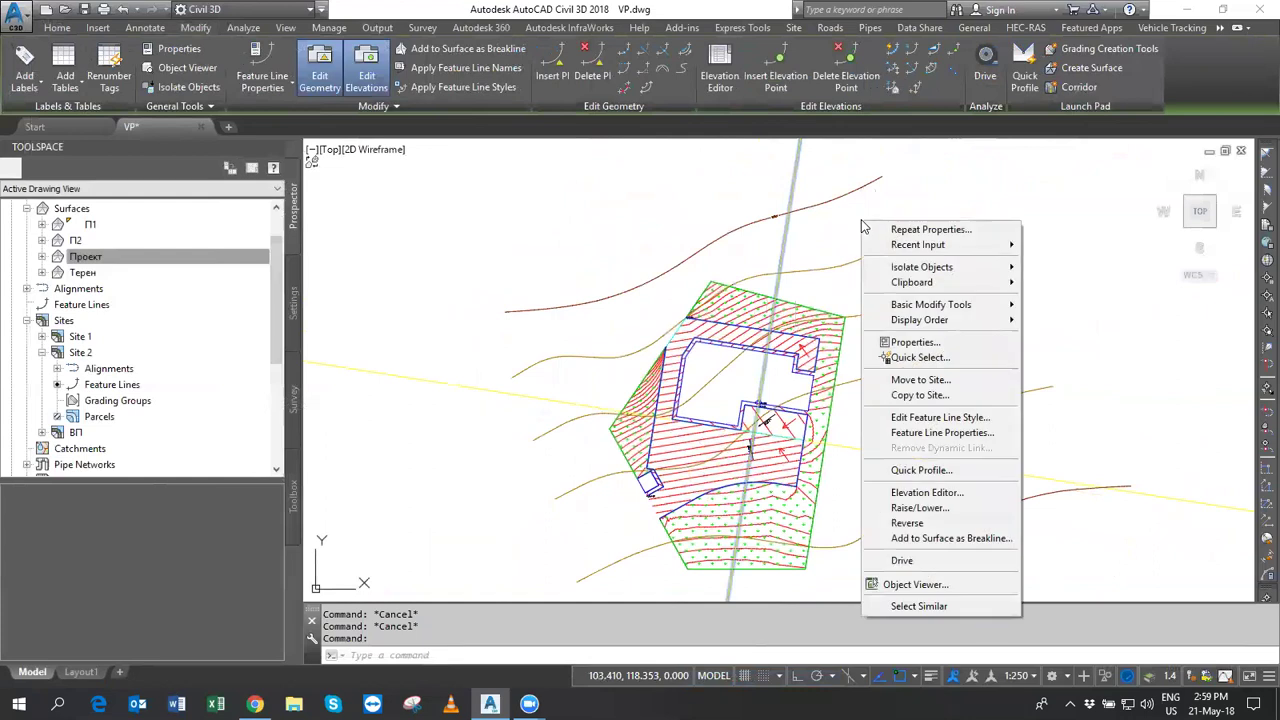
pyautogui.click(950, 606)
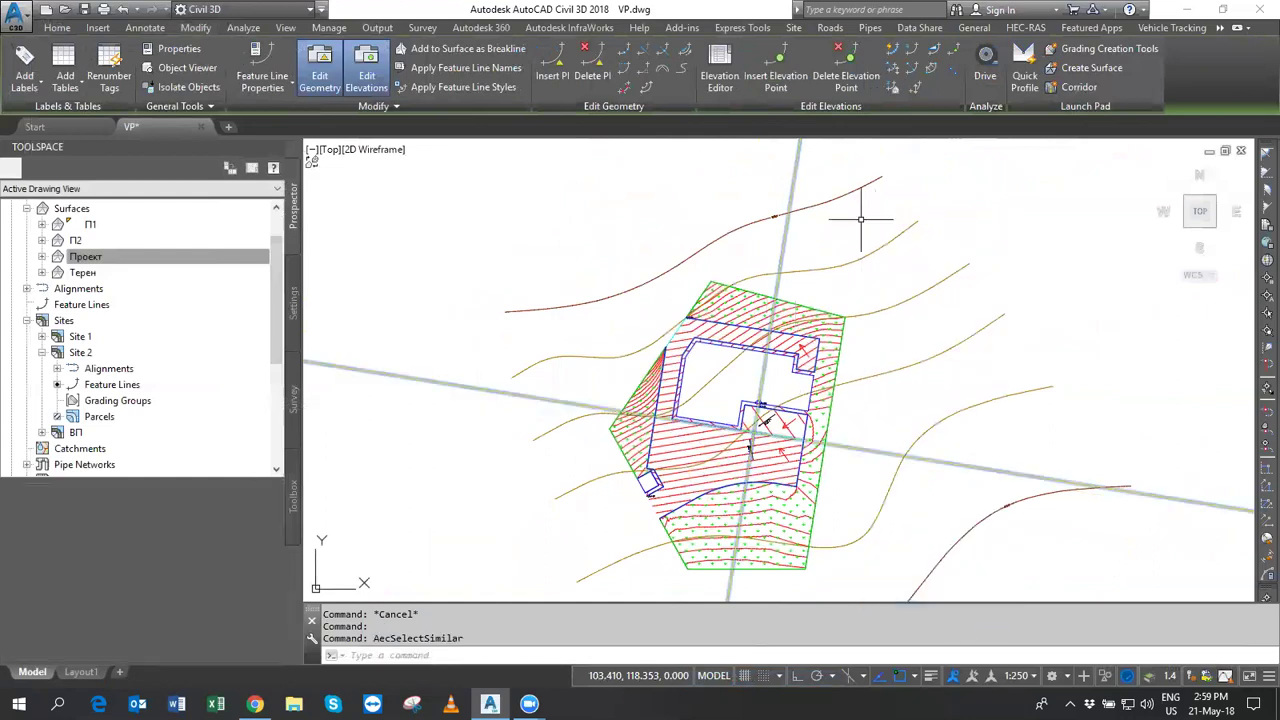
pyautogui.rightClick(647, 241)
pyautogui.click(690, 359)
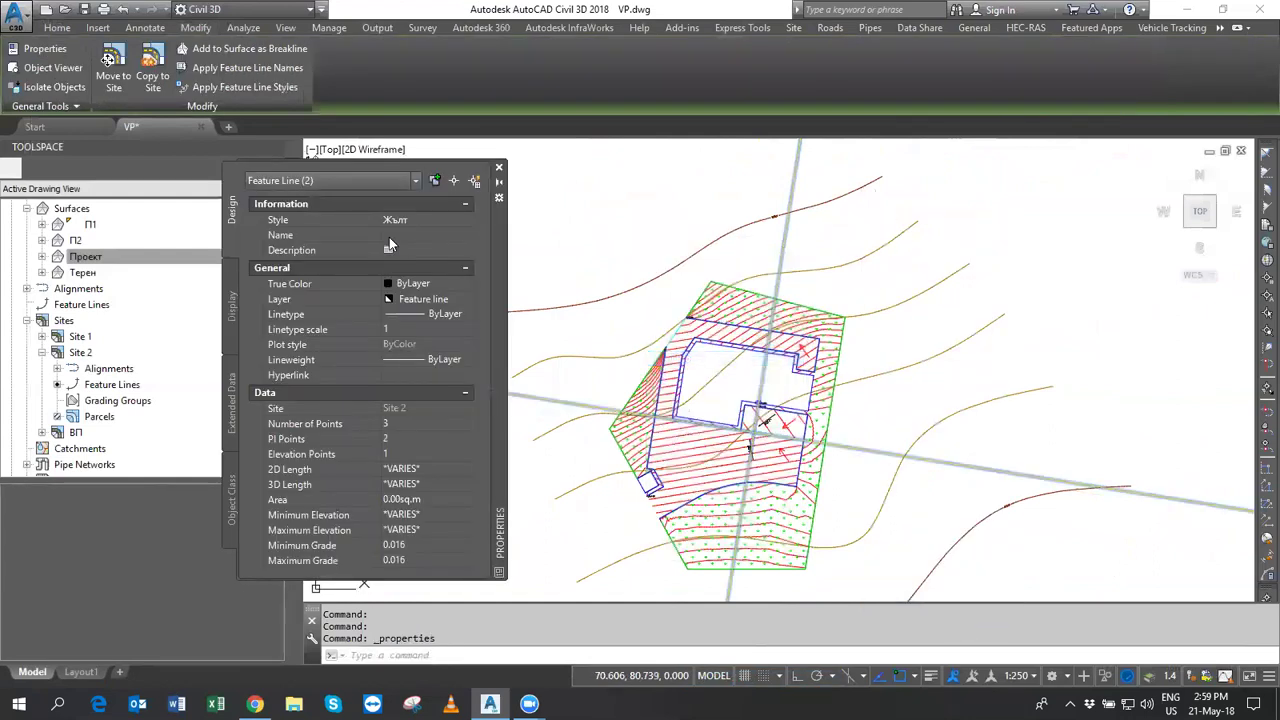
pyautogui.click(406, 220)
pyautogui.click(420, 234)
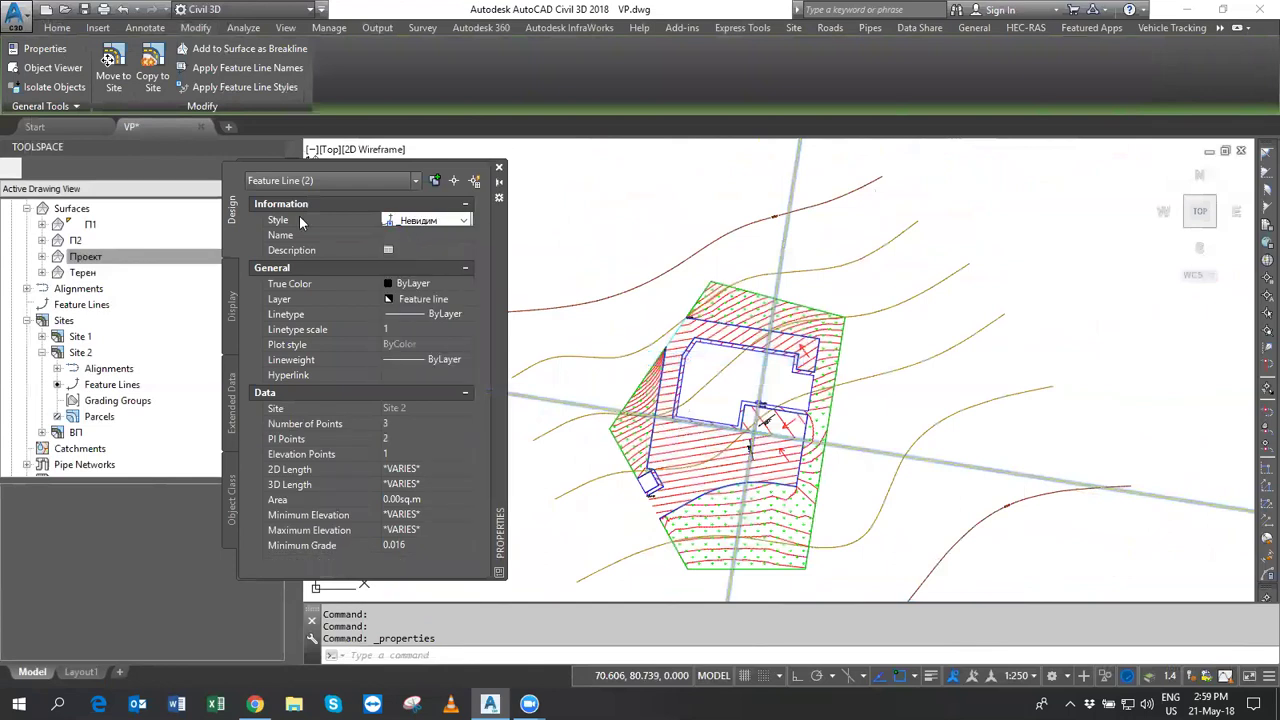
pyautogui.click(499, 167)
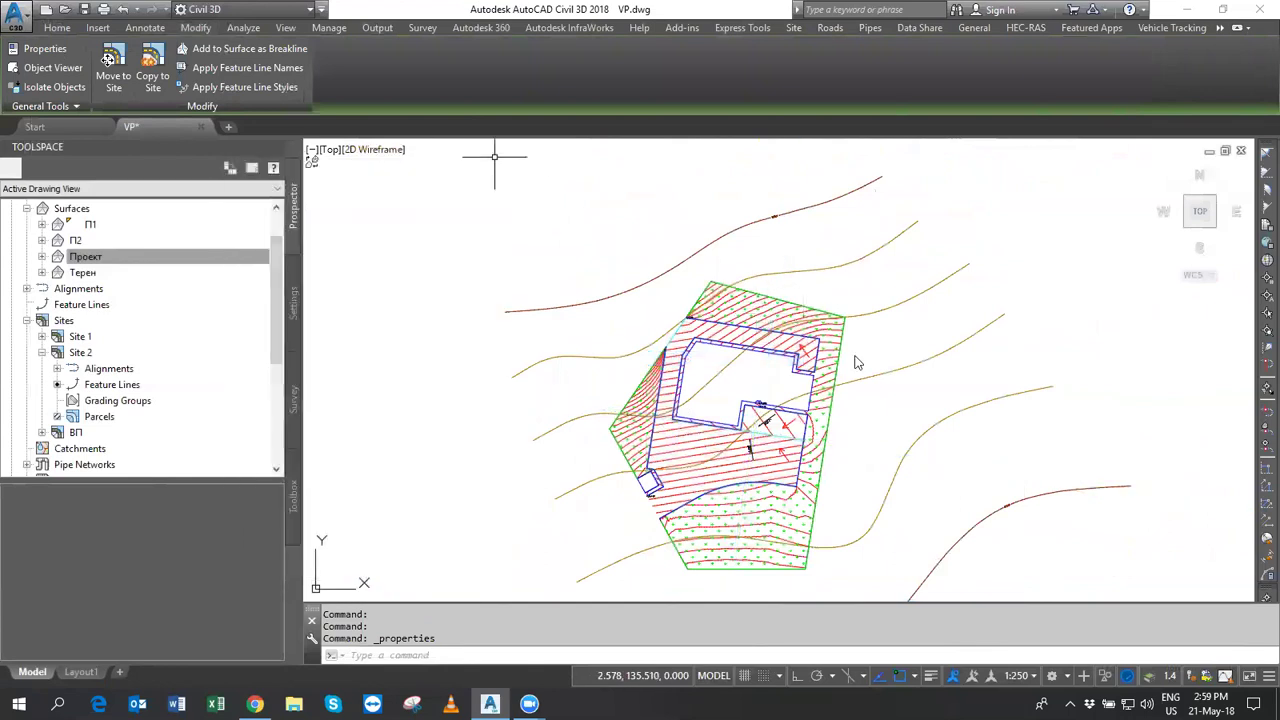
pyautogui.press('Escape')
pyautogui.press('Escape')
pyautogui.scroll(1, 819, 393)
pyautogui.scroll(1, 660, 372)
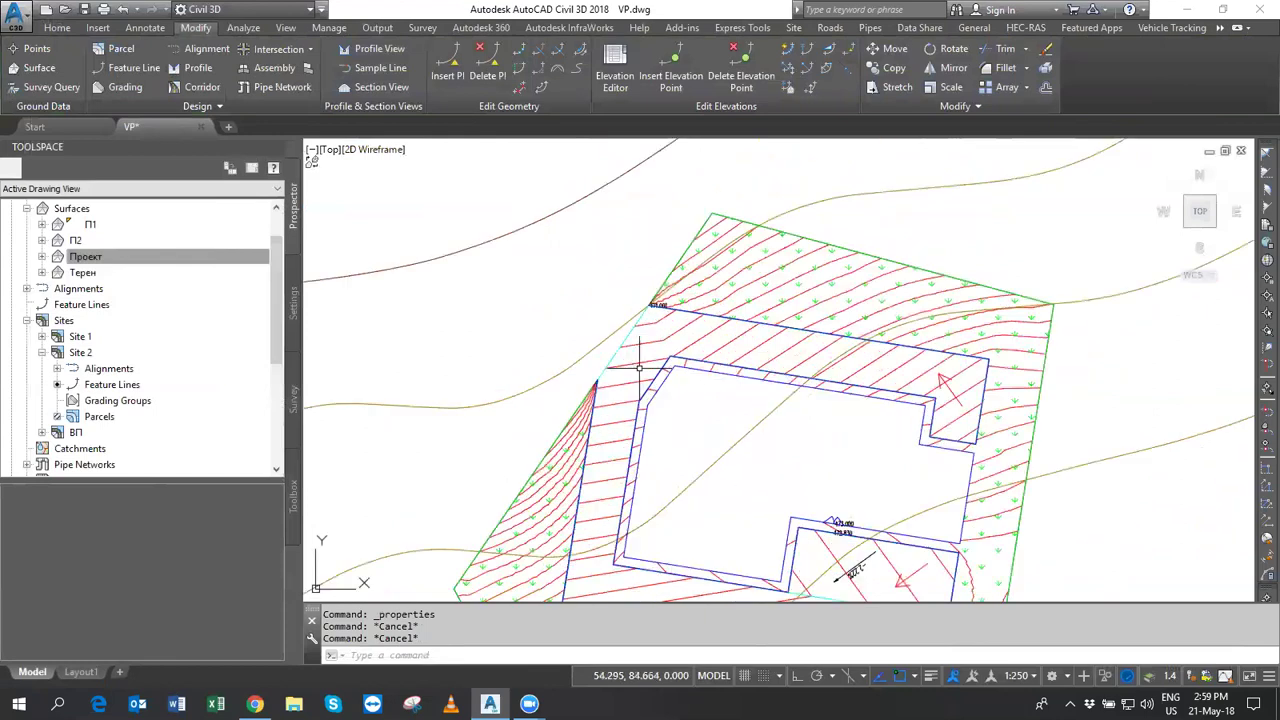
pyautogui.scroll(2, 640, 343)
pyautogui.scroll(-3, 651, 348)
pyautogui.scroll(1, 752, 410)
pyautogui.scroll(1, 745, 395)
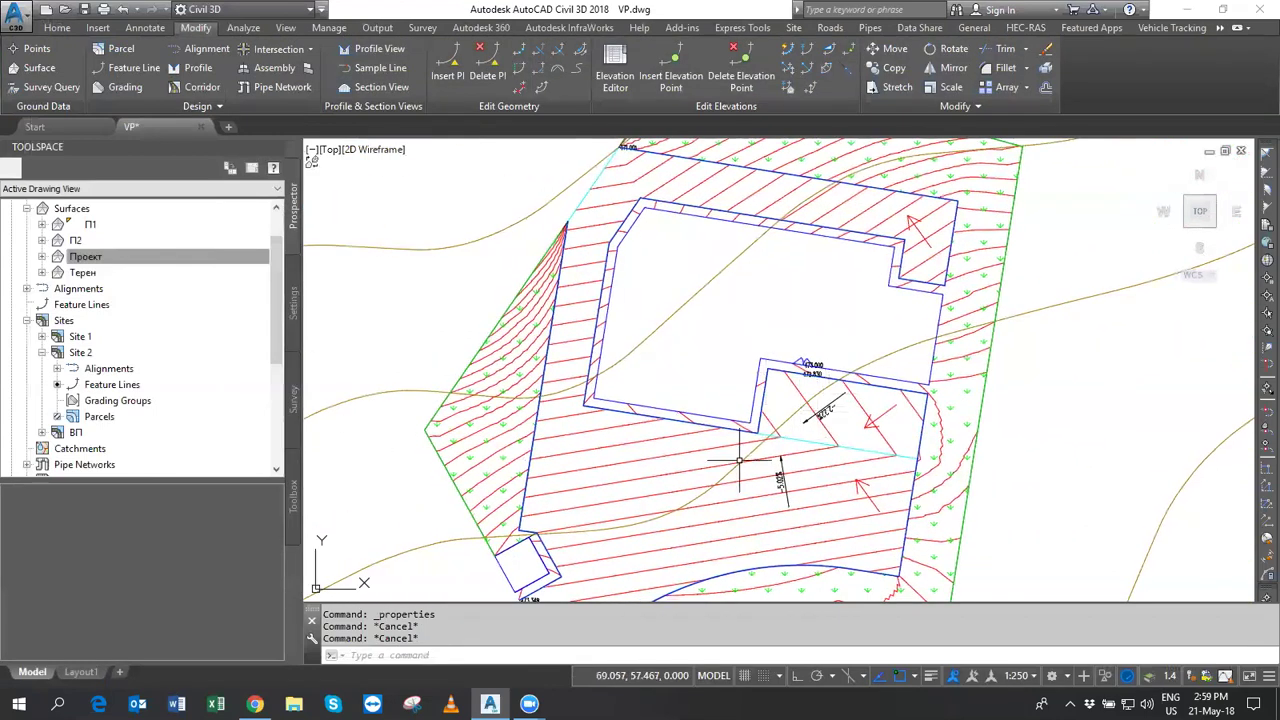
pyautogui.click(44, 340)
pyautogui.click(98, 369)
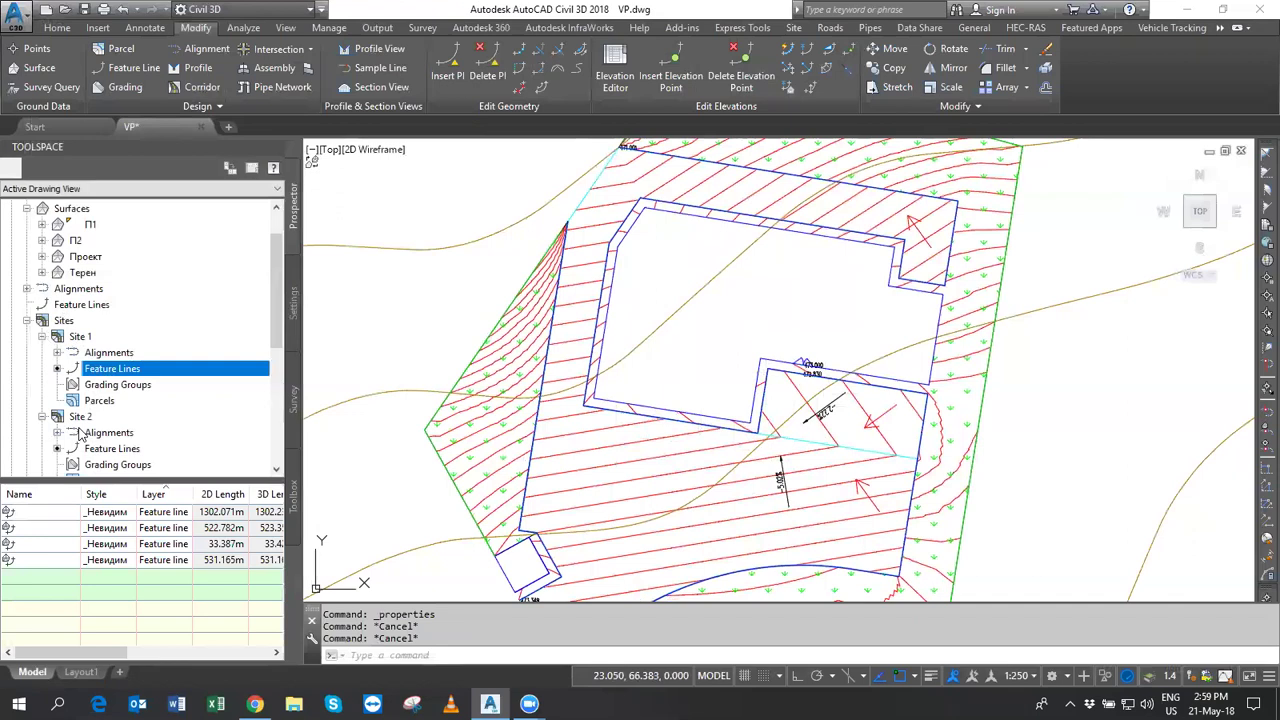
pyautogui.scroll(-2, 79, 432)
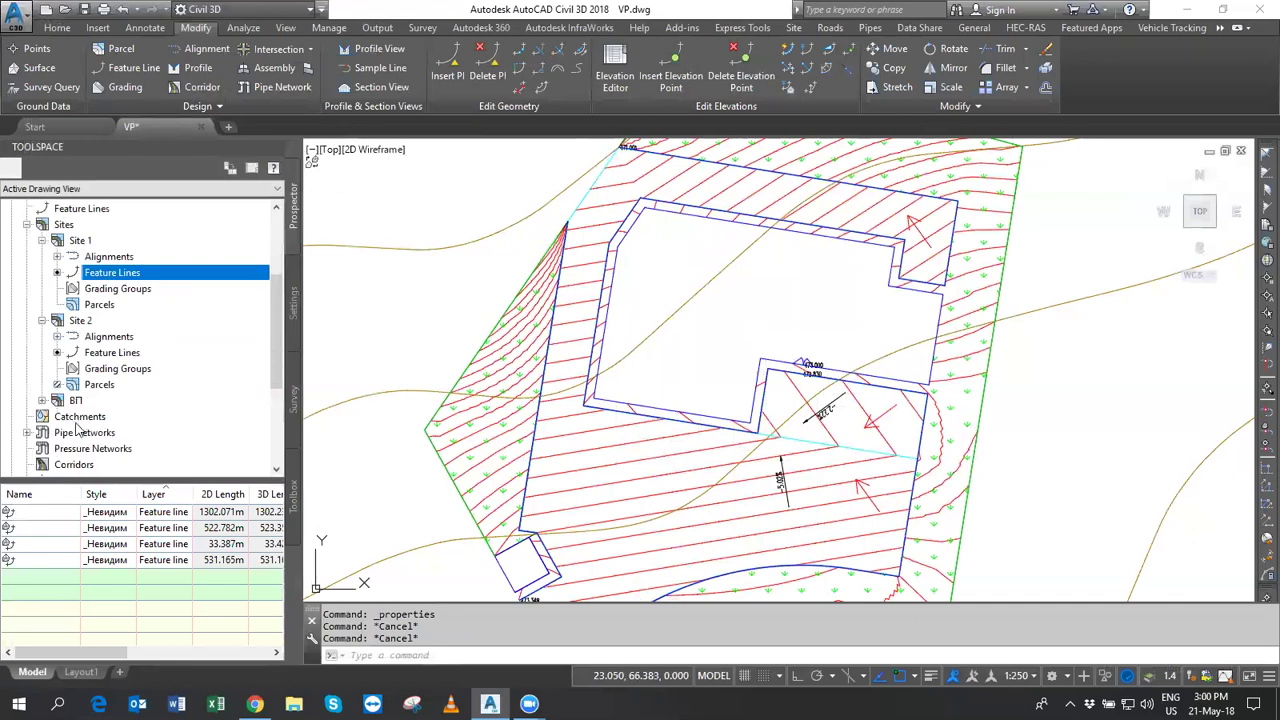
pyautogui.click(112, 352)
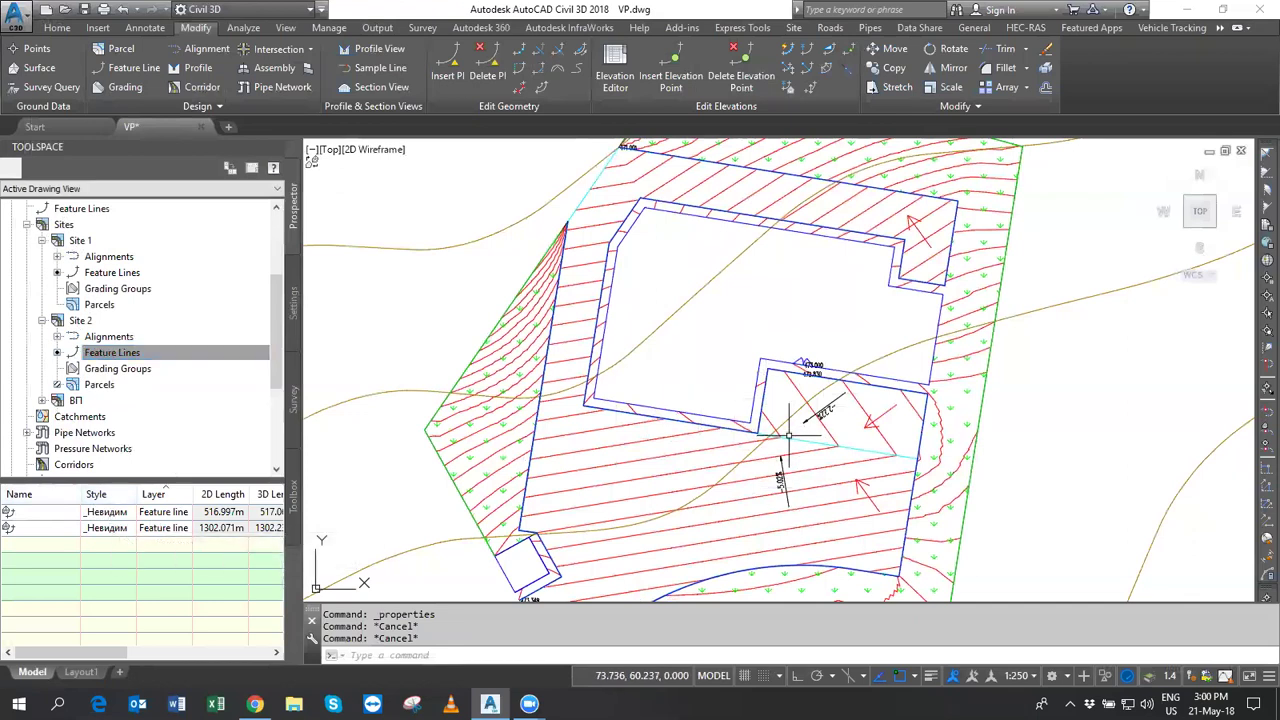
pyautogui.scroll(3, 27, 256)
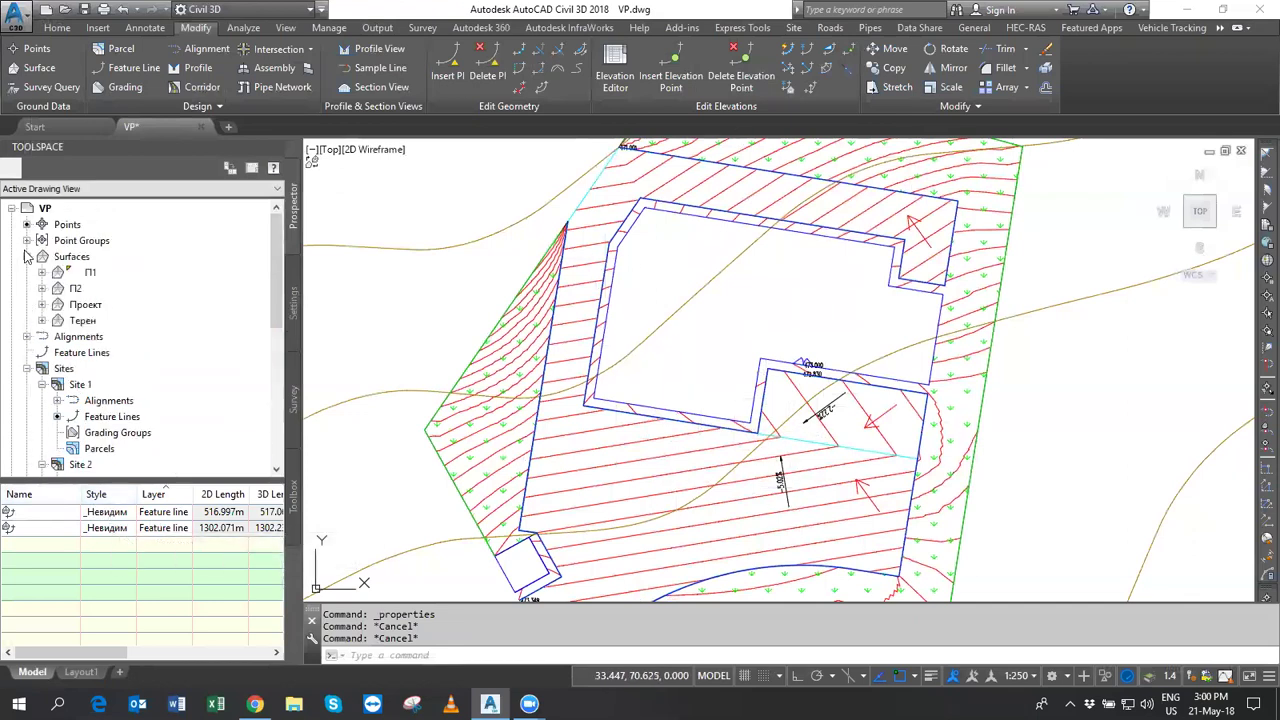
pyautogui.click(85, 306)
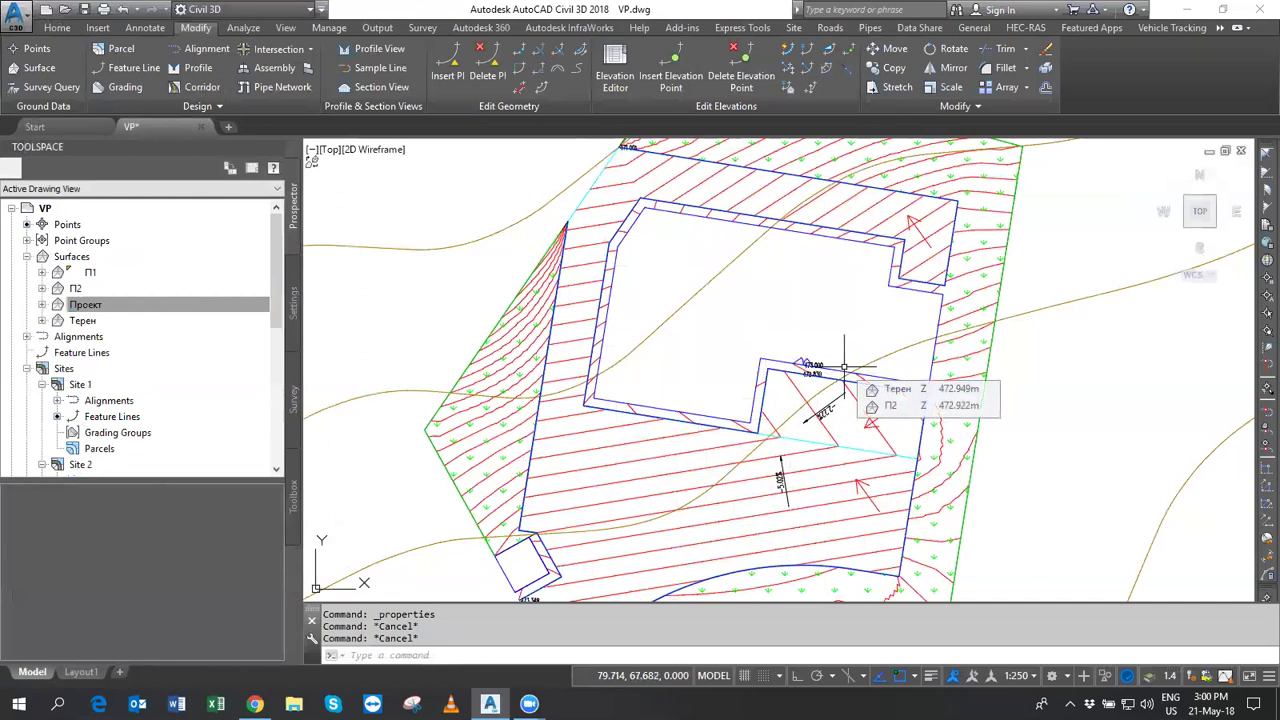
pyautogui.moveTo(797, 352)
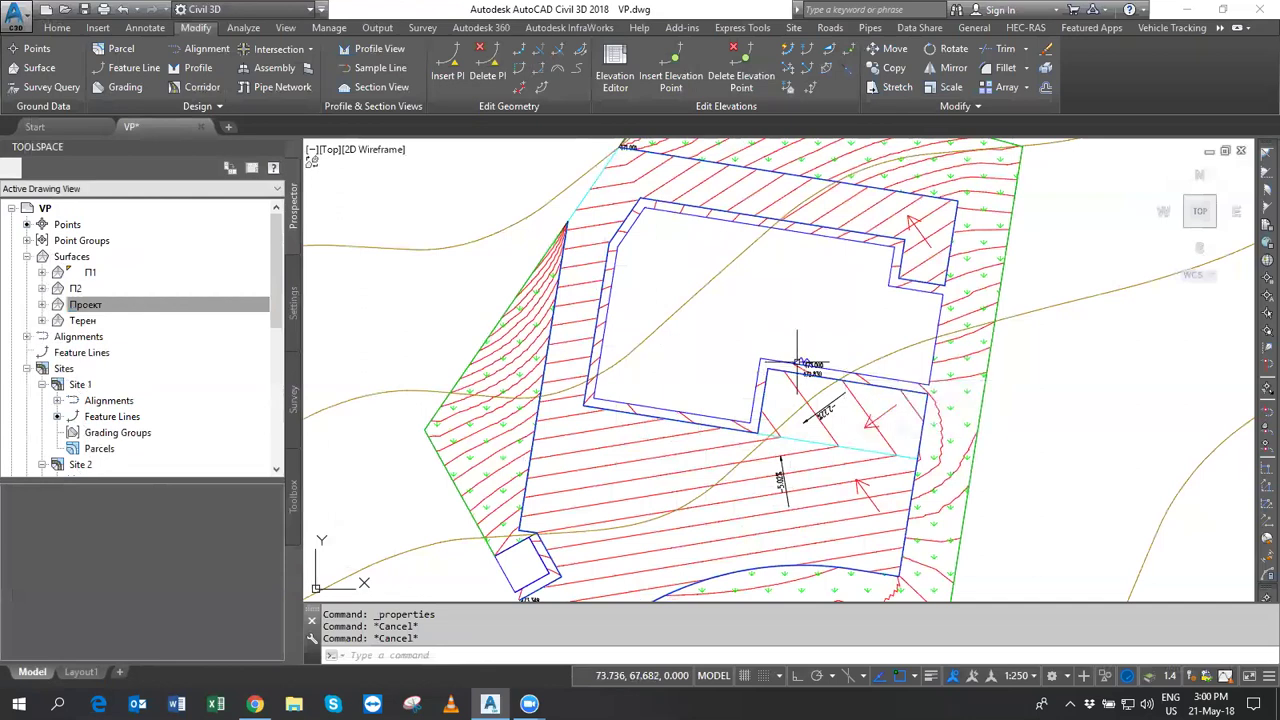
pyautogui.scroll(-2, 800, 360)
pyautogui.scroll(-2, 800, 382)
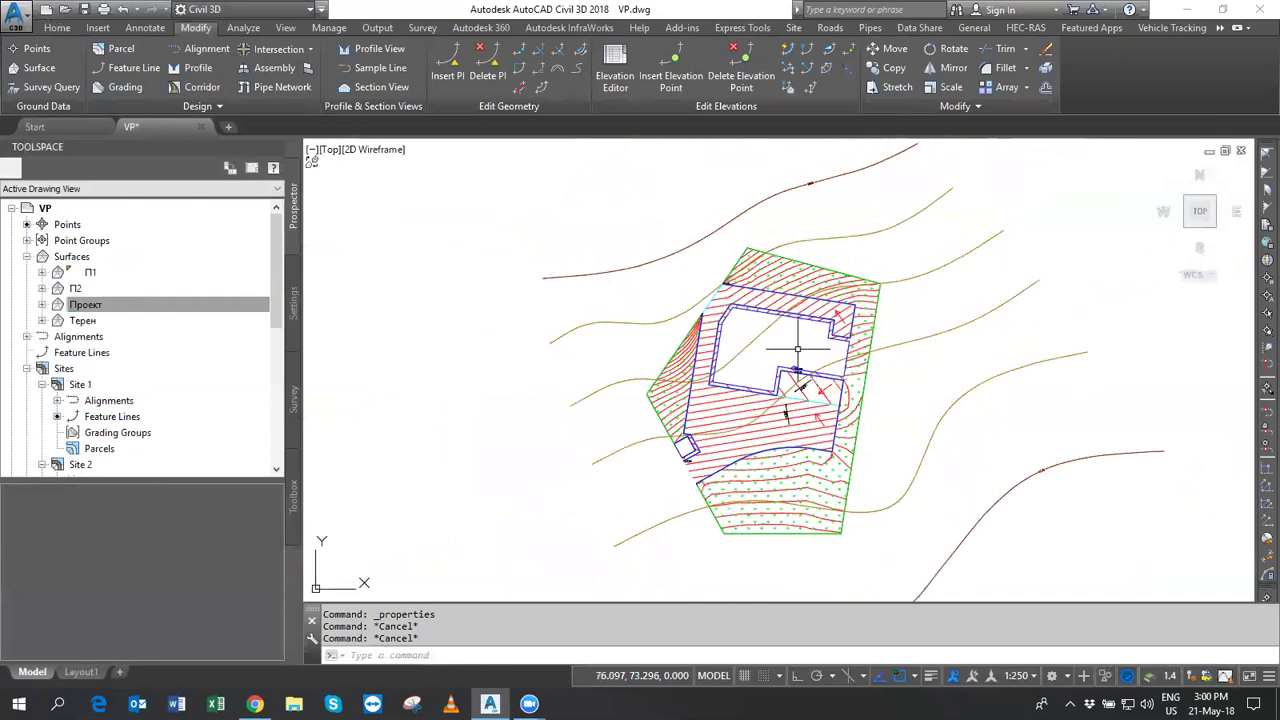
pyautogui.scroll(2, 818, 352)
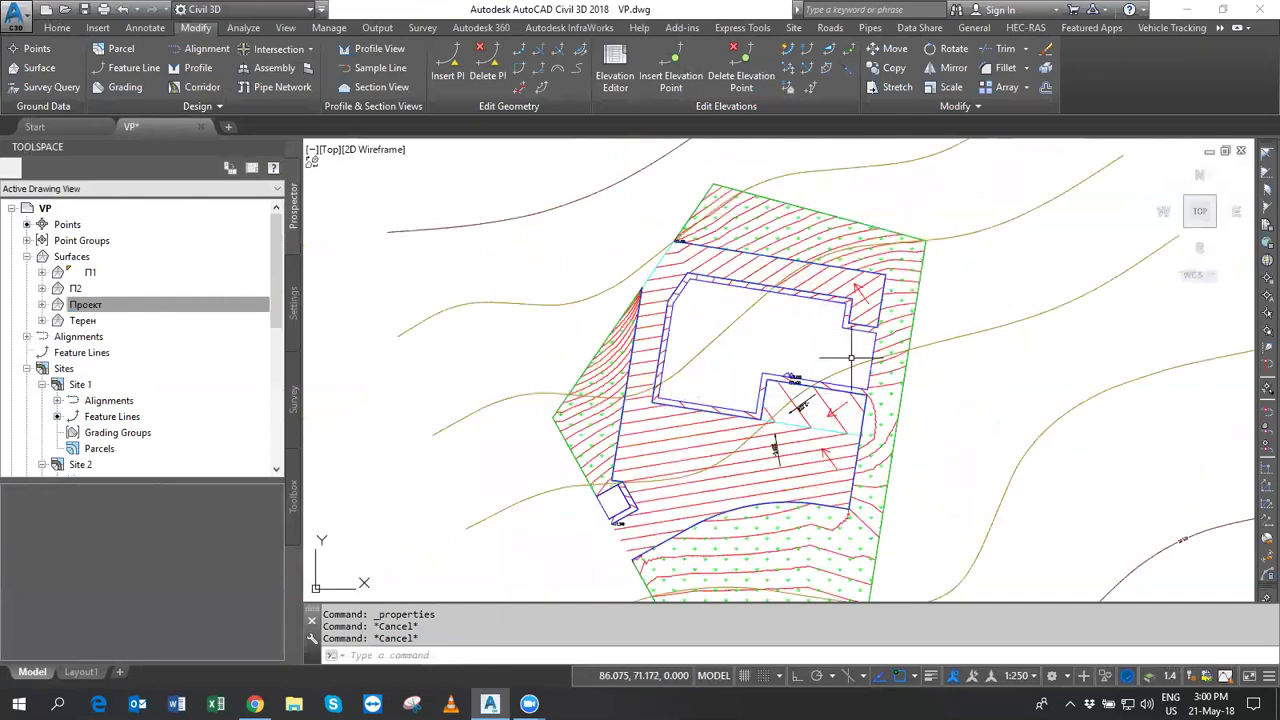
pyautogui.moveTo(851, 360); pyautogui.dragTo(845, 324, button='middle')
pyautogui.click(650, 262)
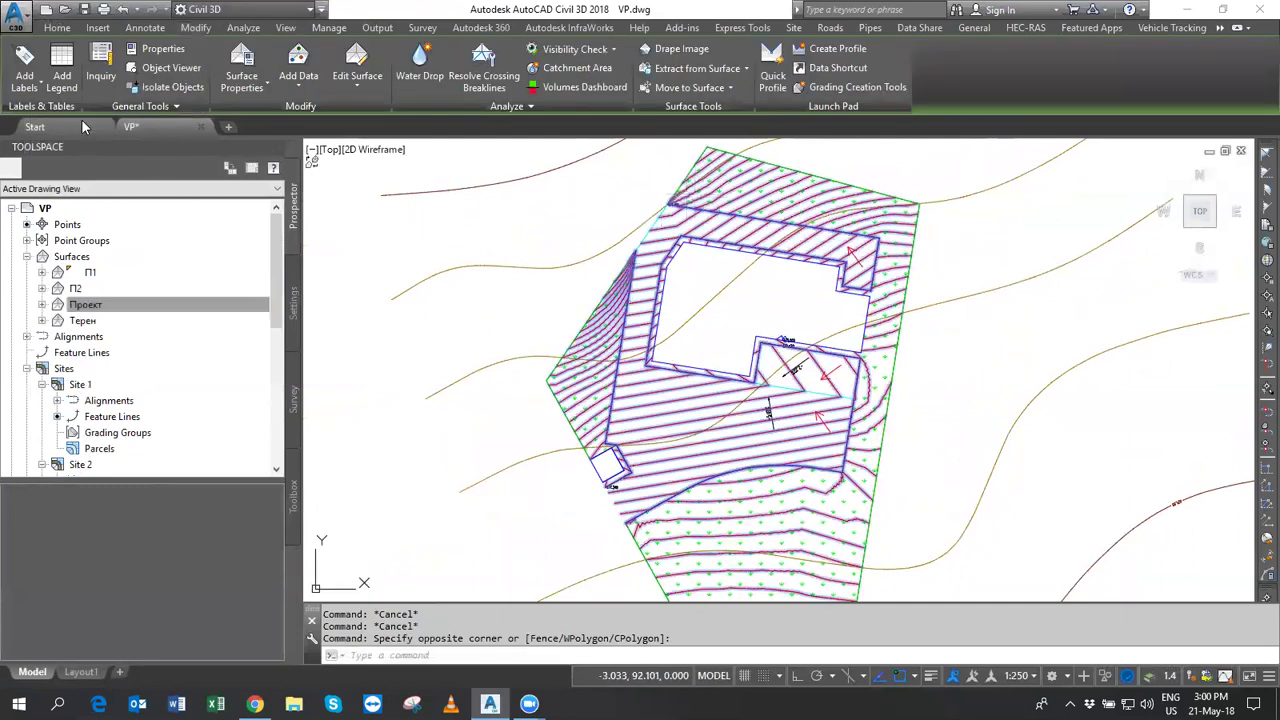
# Add a spot elevation label on the Проект surface at the first building corner.
pyautogui.click(34, 86)
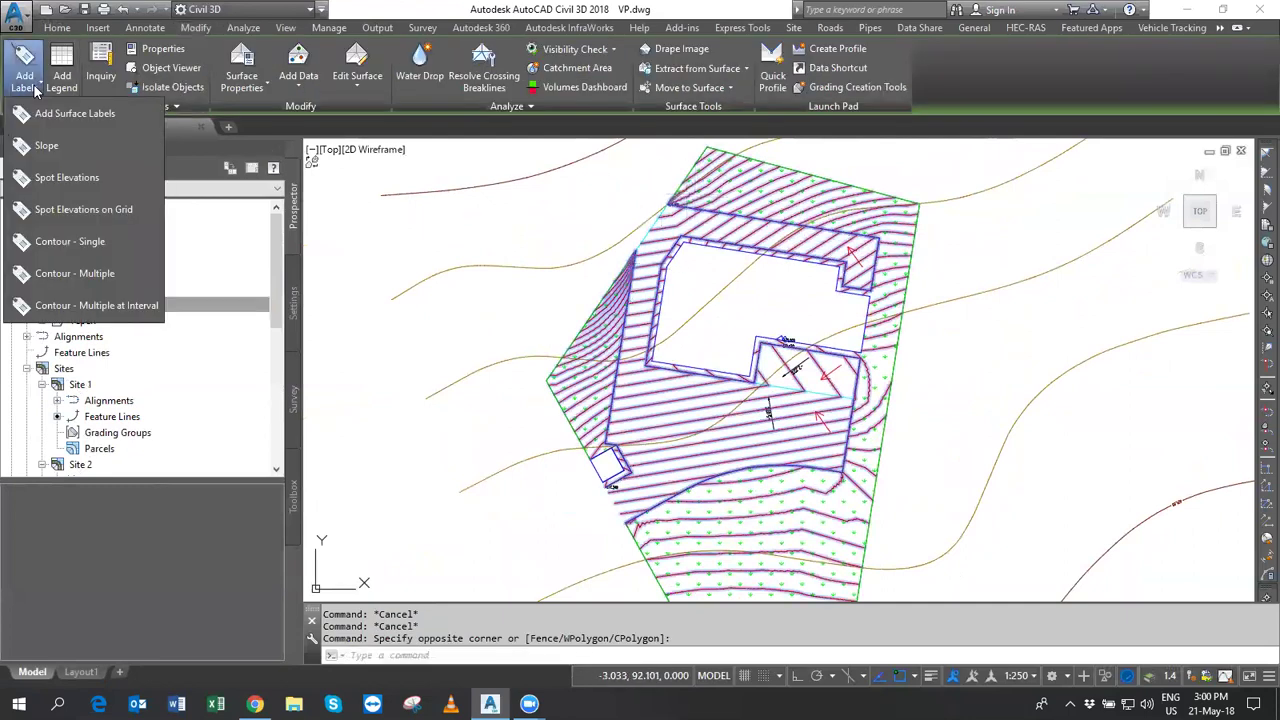
pyautogui.click(68, 180)
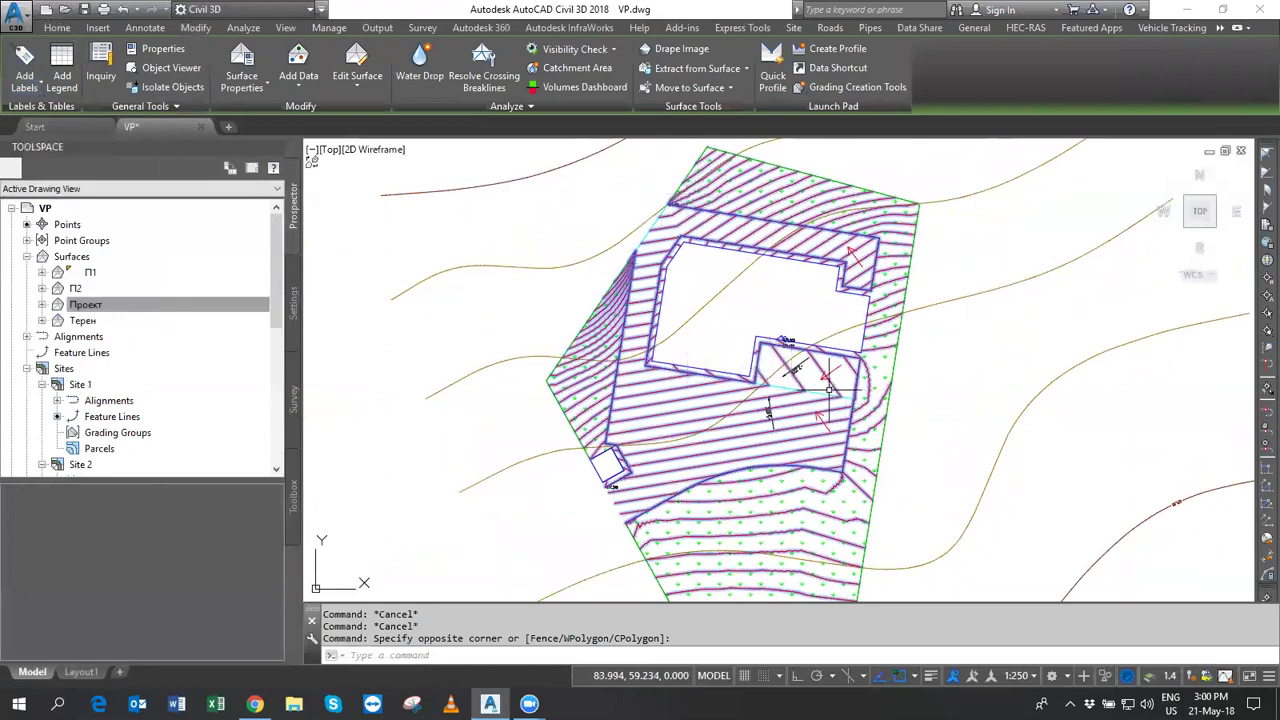
pyautogui.click(30, 82)
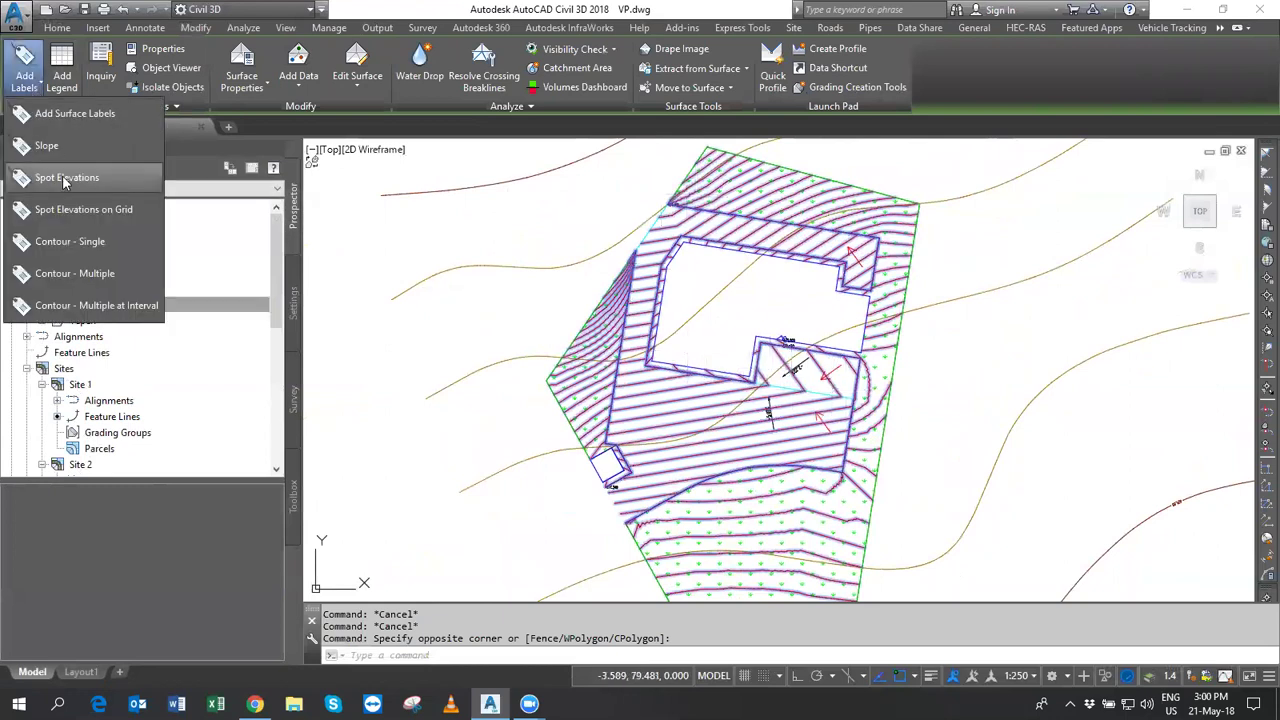
pyautogui.click(65, 180)
pyautogui.scroll(3, 800, 415)
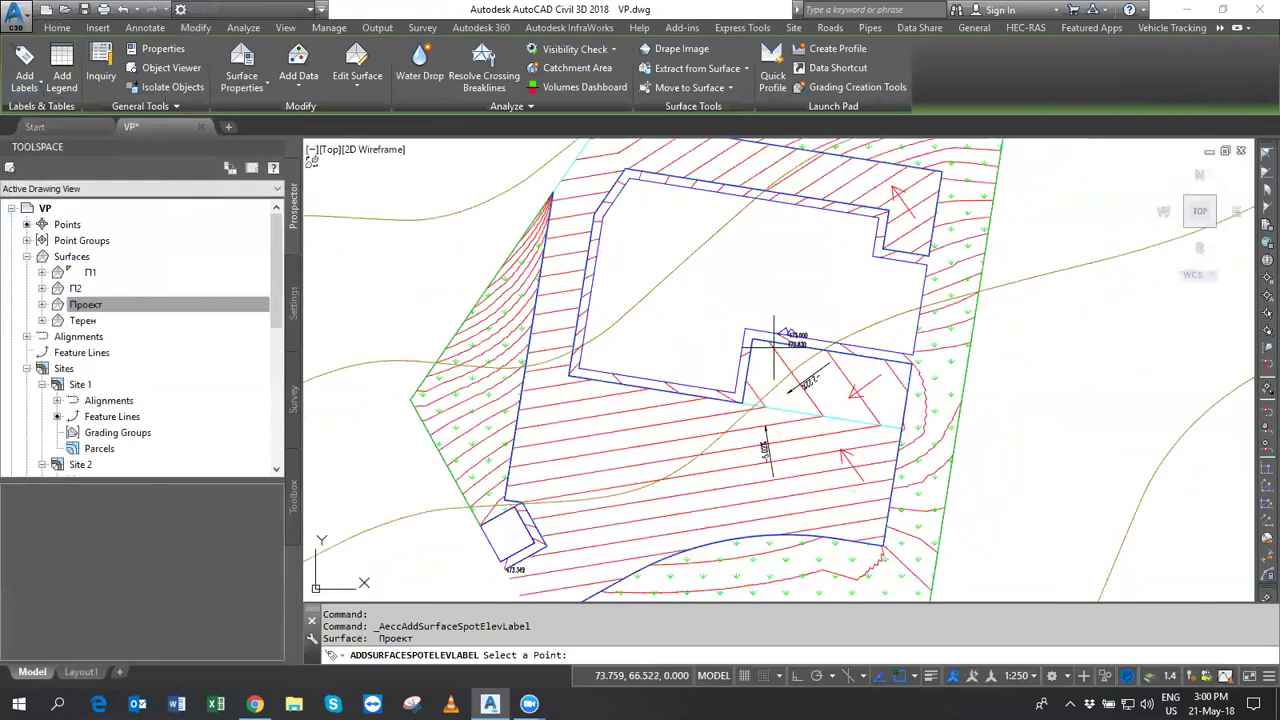
pyautogui.scroll(2, 766, 366)
pyautogui.scroll(1, 771, 294)
pyautogui.scroll(3, 740, 186)
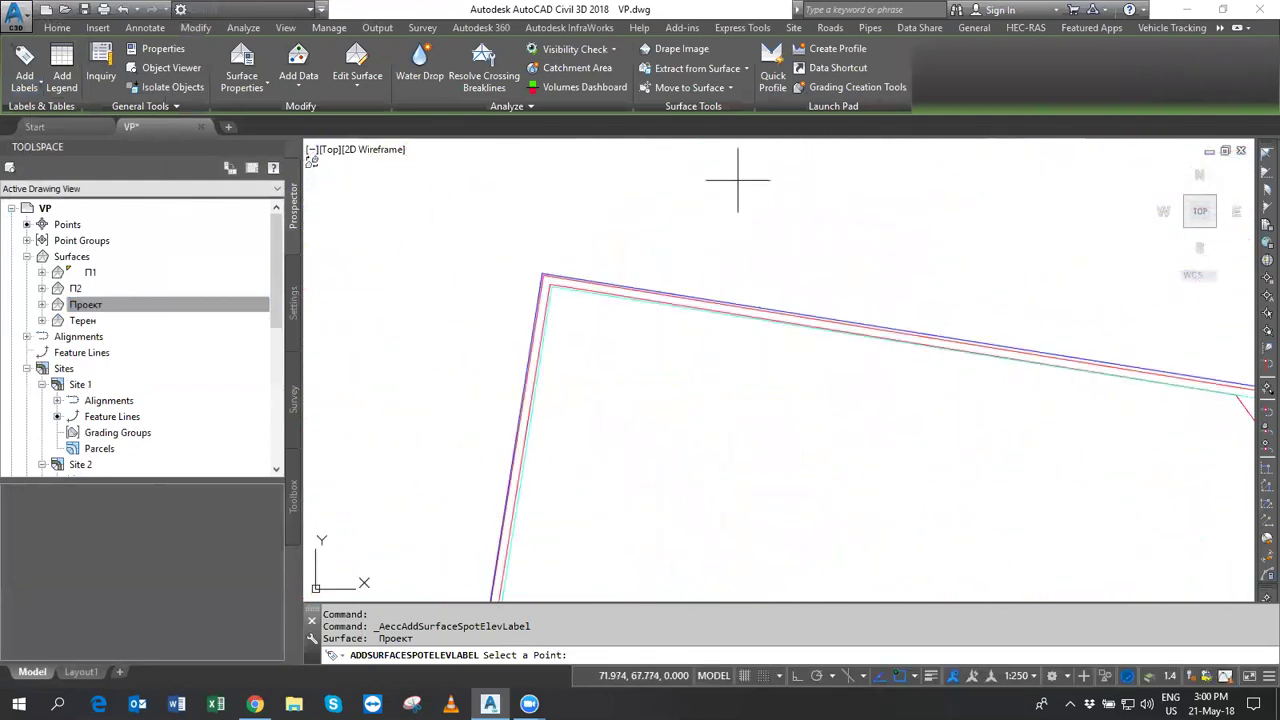
pyautogui.scroll(2, 575, 250)
pyautogui.click(598, 240)
# Label the second building corner so the pad shows 472.772 and 473.047, then finish labelling.
pyautogui.scroll(-2, 596, 248)
pyautogui.scroll(-2, 660, 290)
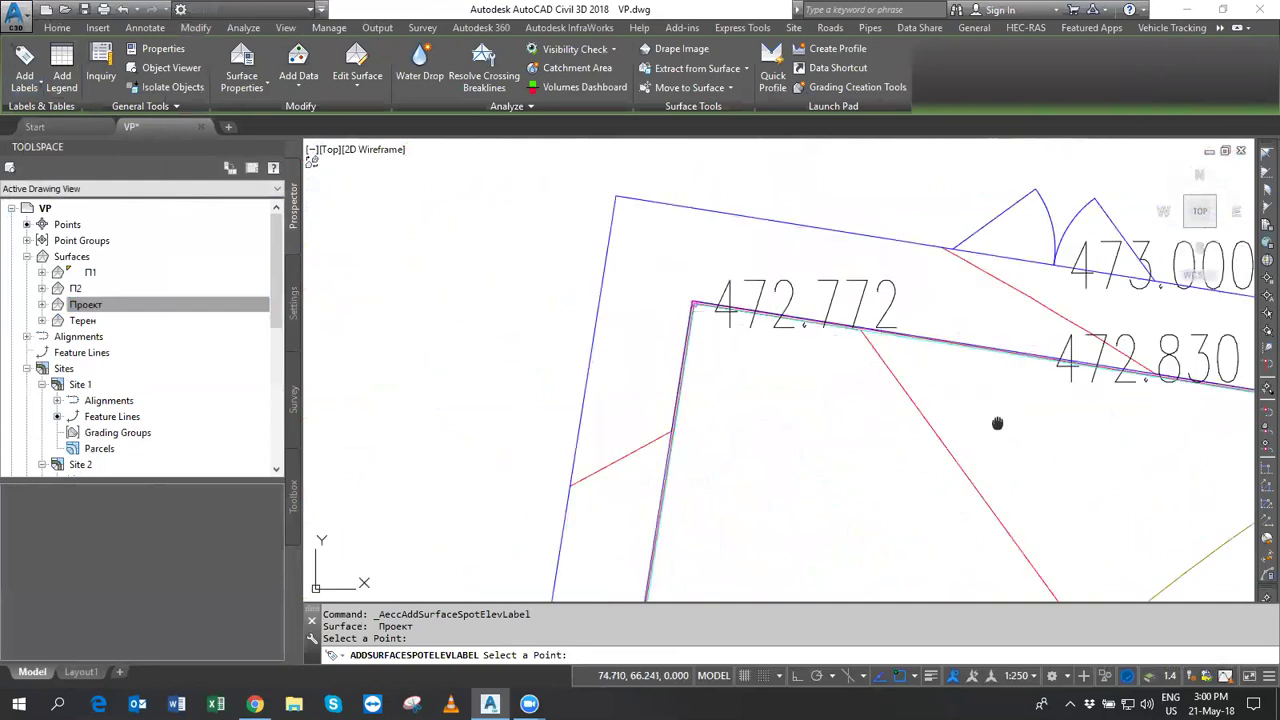
pyautogui.scroll(-2, 685, 373)
pyautogui.moveTo(925, 398); pyautogui.dragTo(594, 323, button='middle')
pyautogui.scroll(3, 1050, 371)
pyautogui.scroll(2, 760, 323)
pyautogui.scroll(2, 650, 335)
pyautogui.click(645, 300)
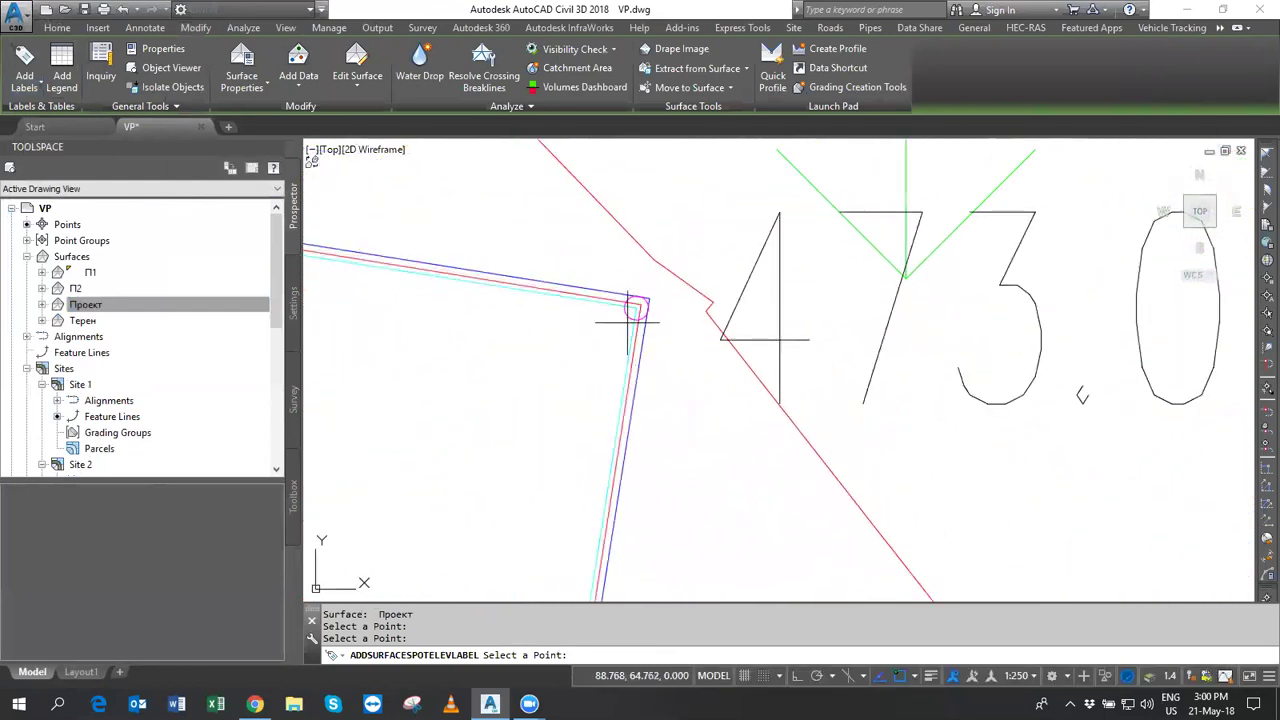
pyautogui.press('Escape')
pyautogui.scroll(-3, 640, 330)
pyautogui.scroll(-2, 757, 357)
pyautogui.scroll(-2, 757, 357)
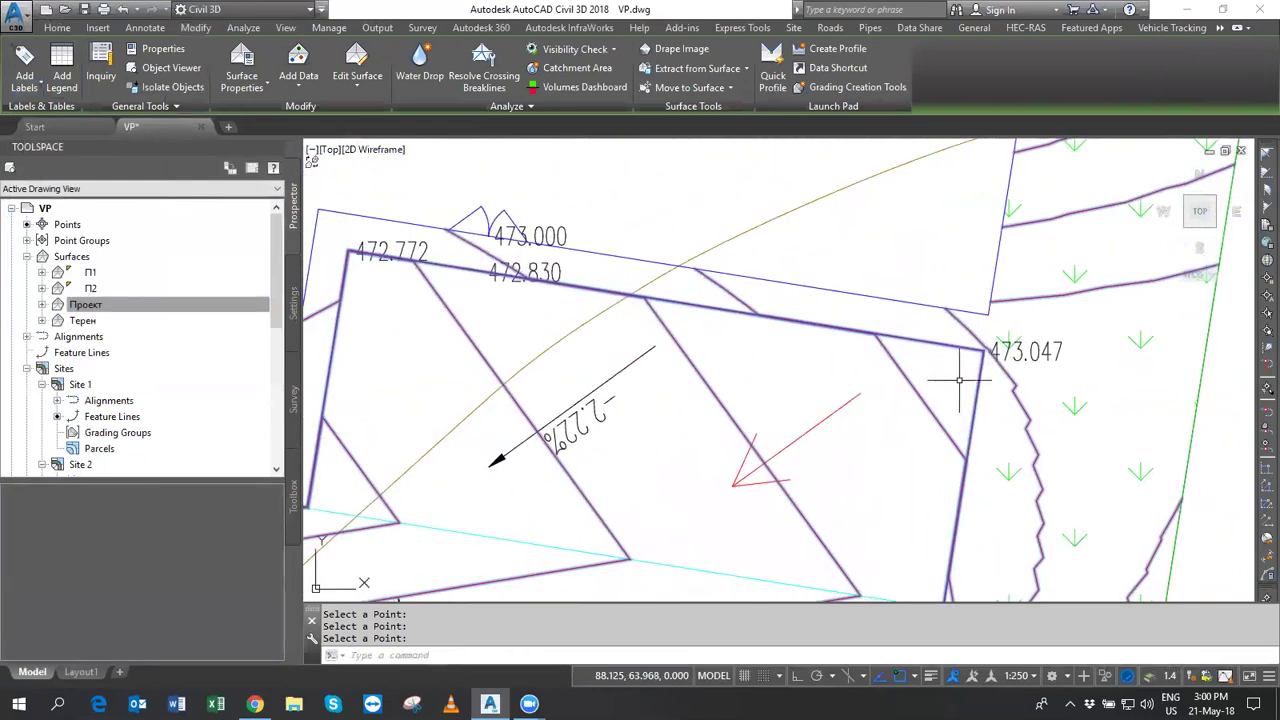
pyautogui.moveTo(653, 334); pyautogui.dragTo(701, 338, button='middle')
pyautogui.click(455, 240)
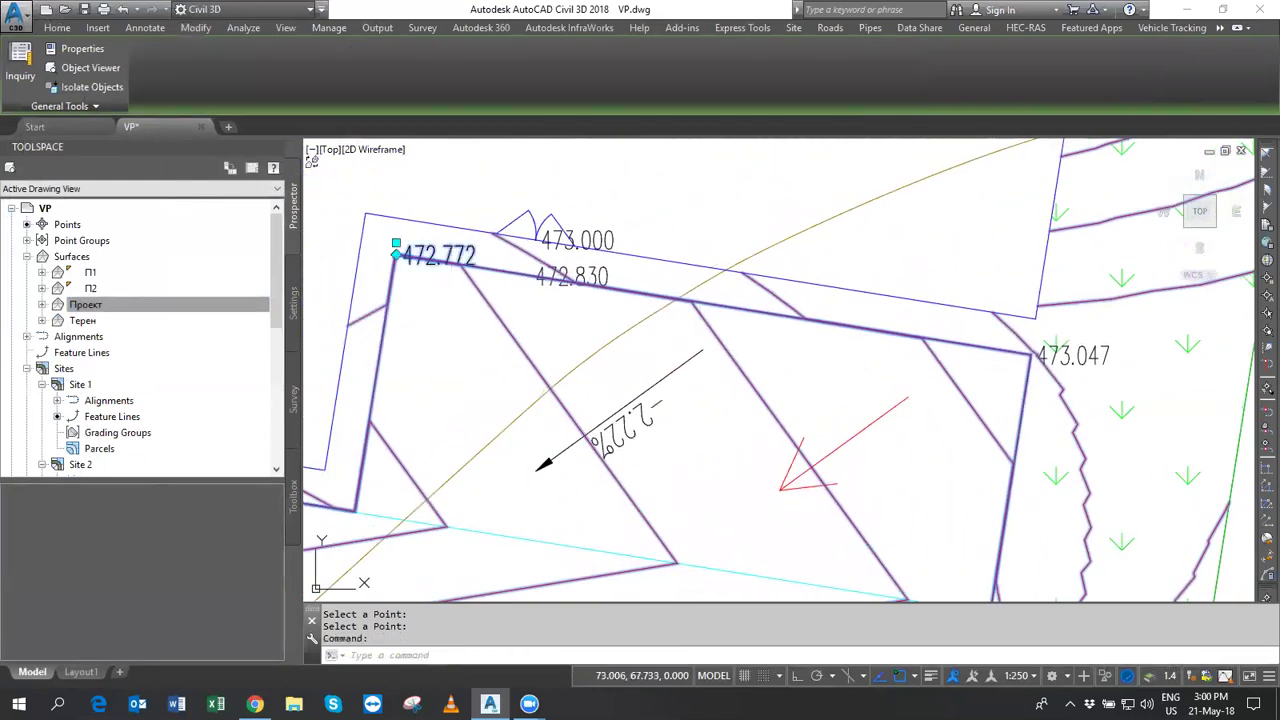
pyautogui.press('Escape')
pyautogui.press('Escape')
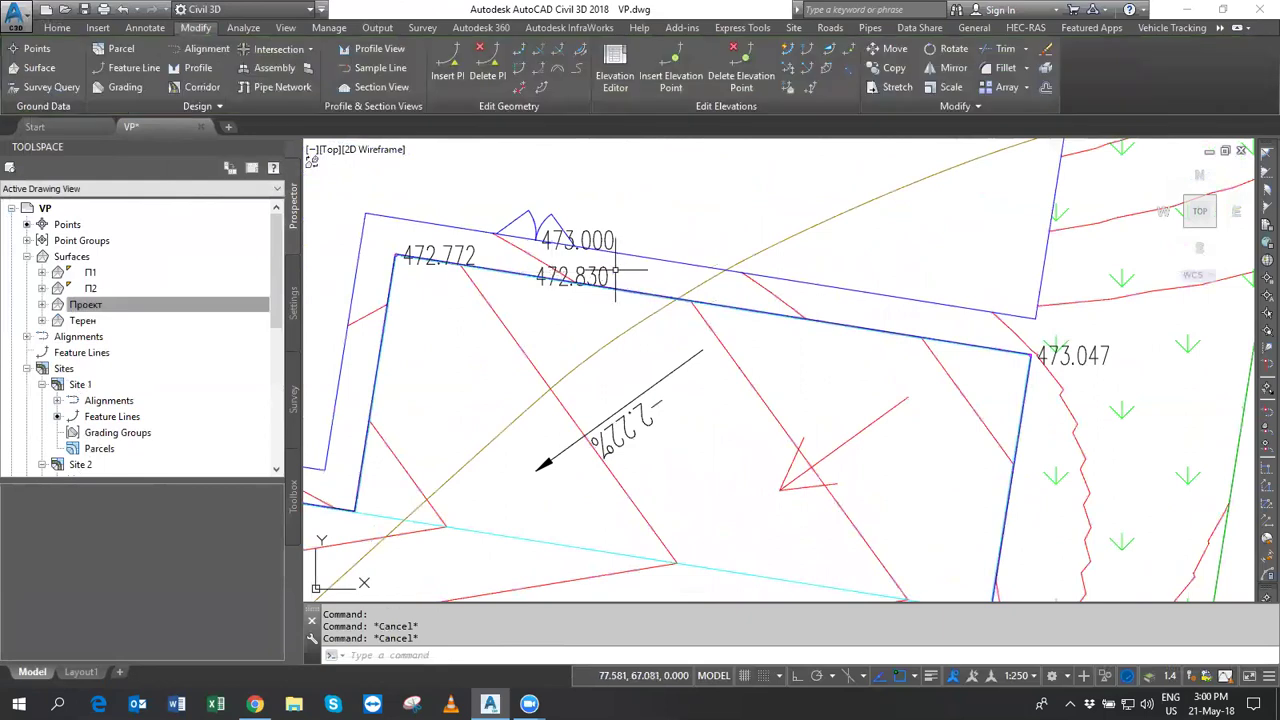
pyautogui.click(604, 276)
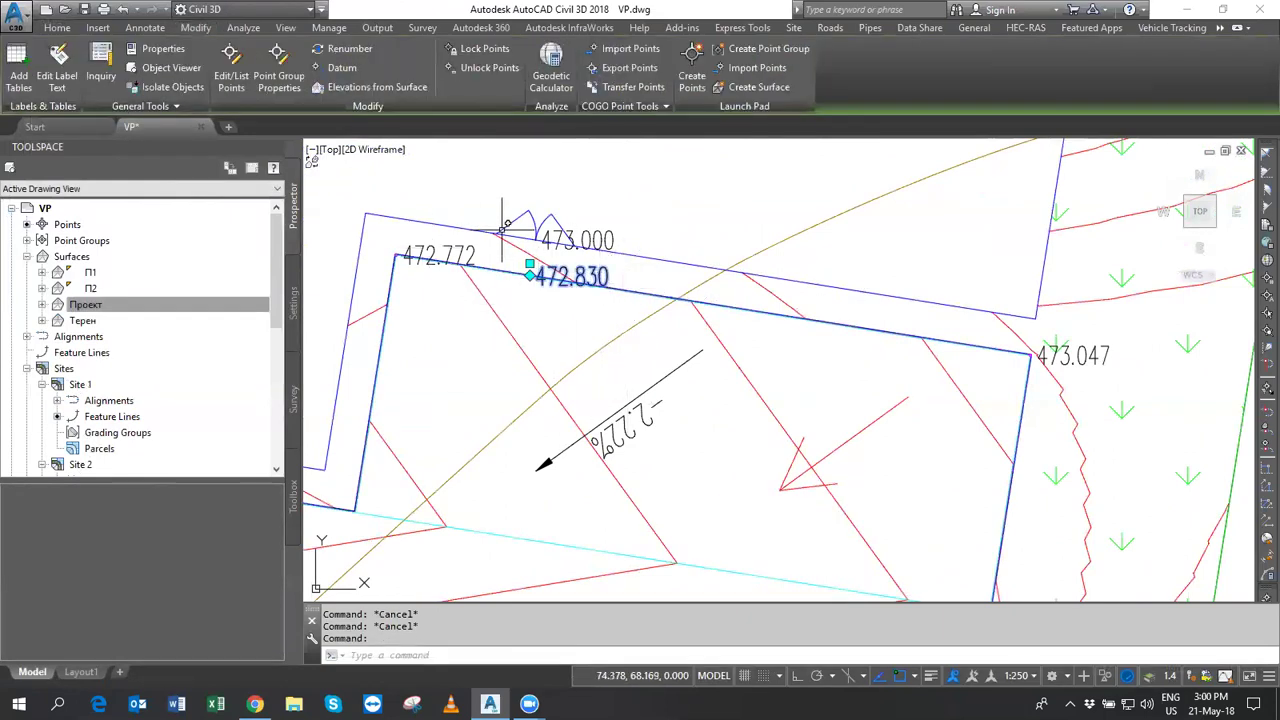
pyautogui.scroll(3, 755, 303)
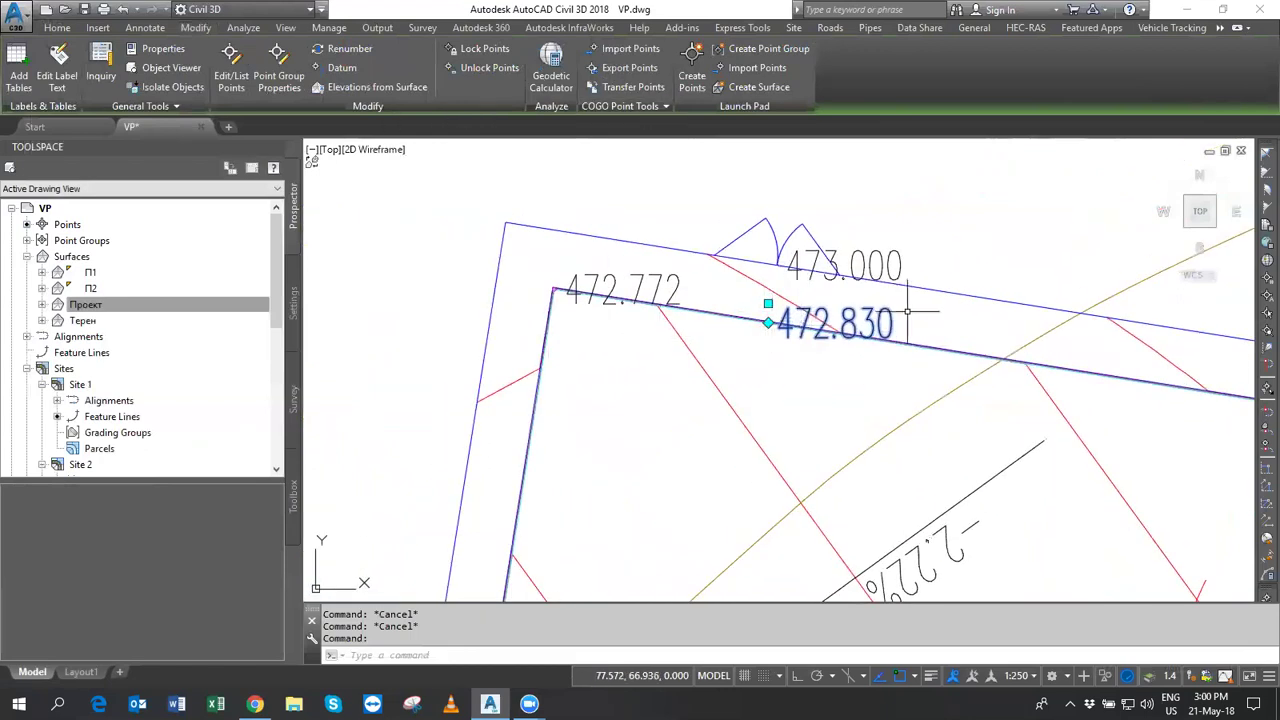
pyautogui.rightClick(918, 225)
pyautogui.click(1005, 326)
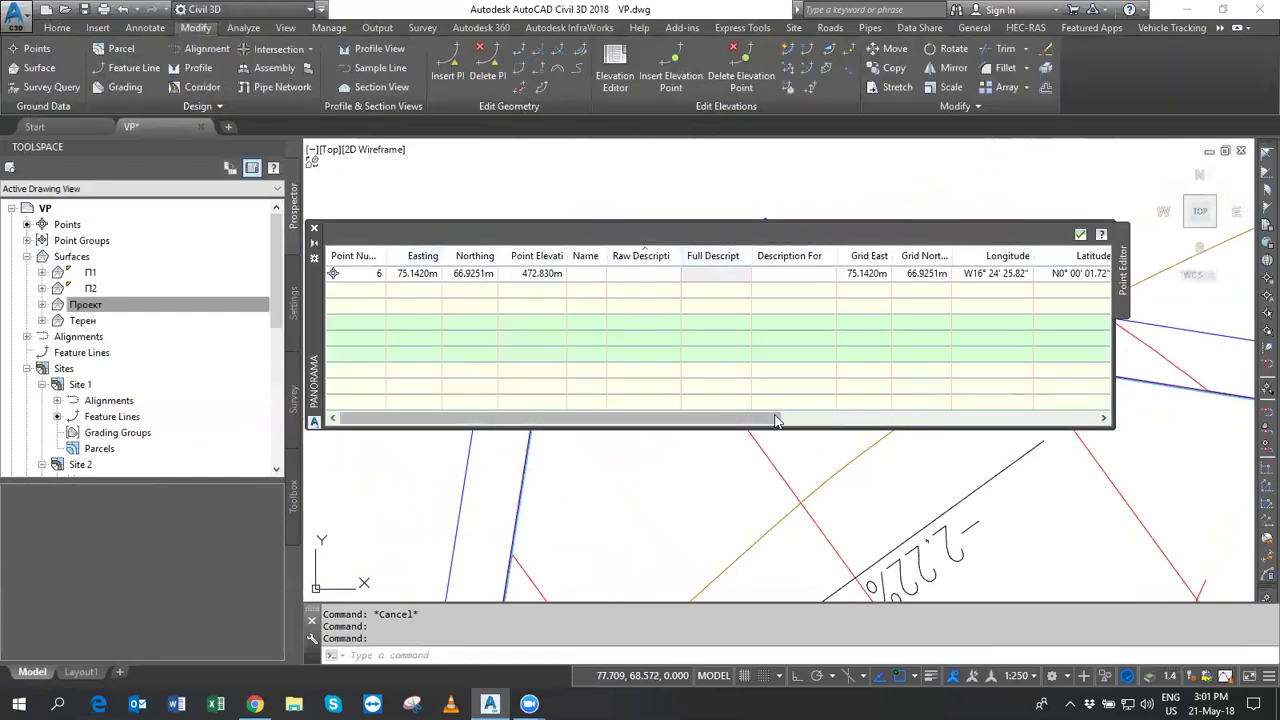
pyautogui.click(485, 272)
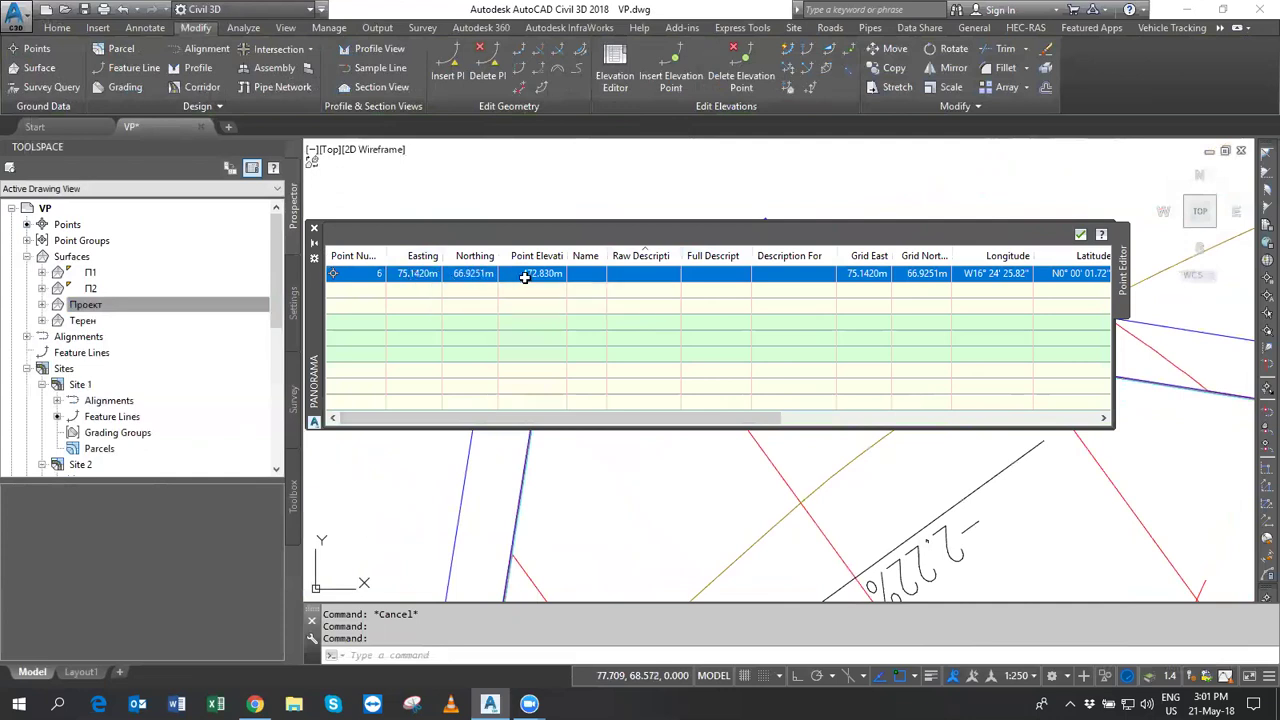
pyautogui.click(1080, 234)
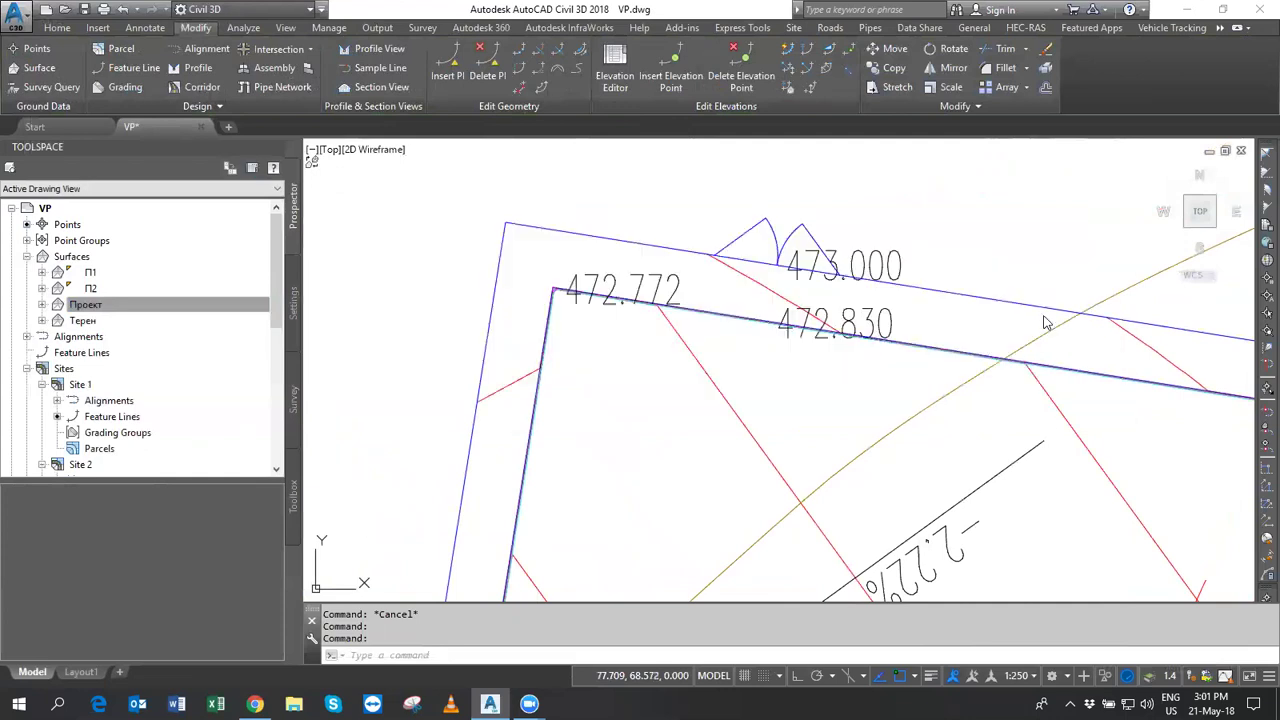
pyautogui.click(851, 322)
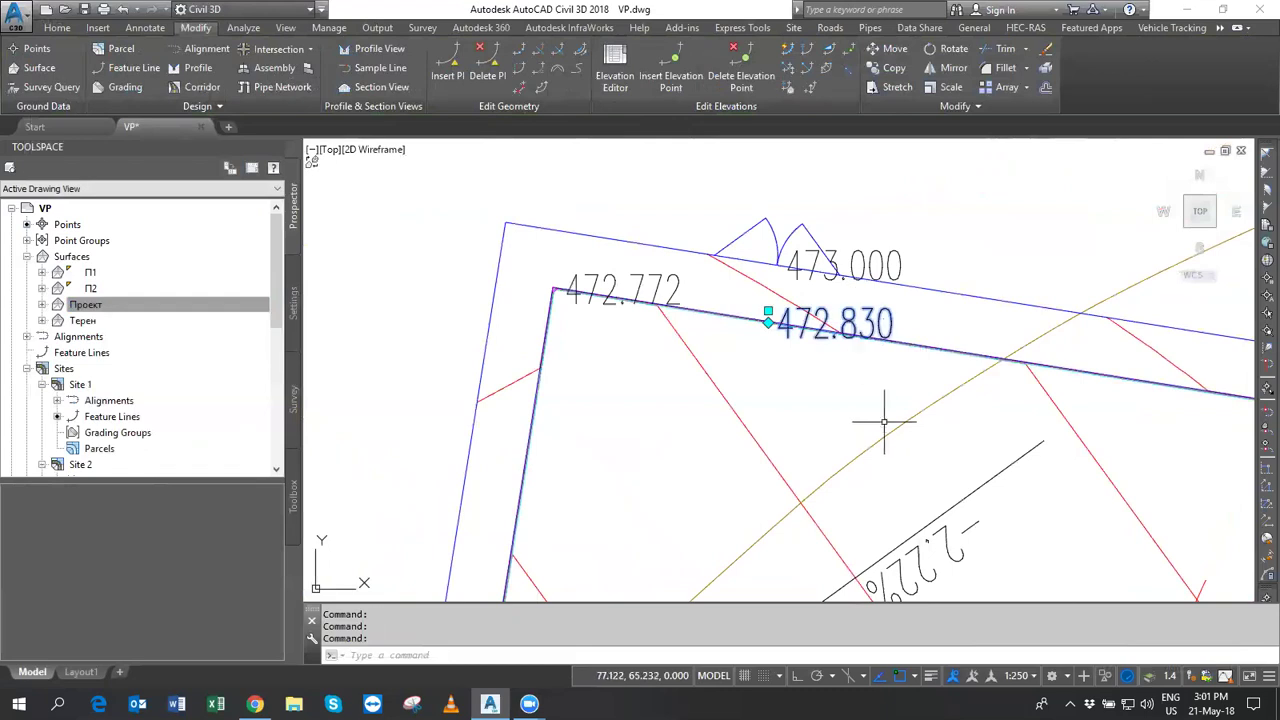
pyautogui.press('Escape')
pyautogui.press('Escape')
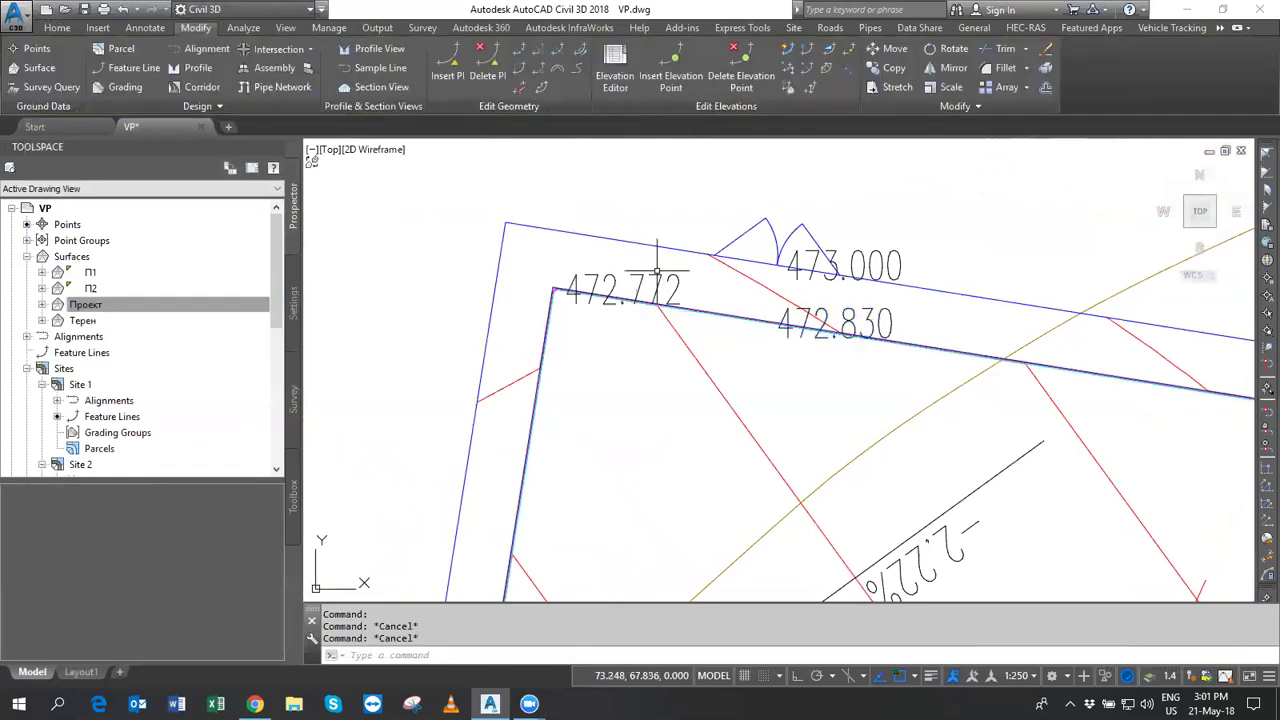
# Select the 472.772 spot elevation label and move its marker toward the building corner.
pyautogui.click(655, 272)
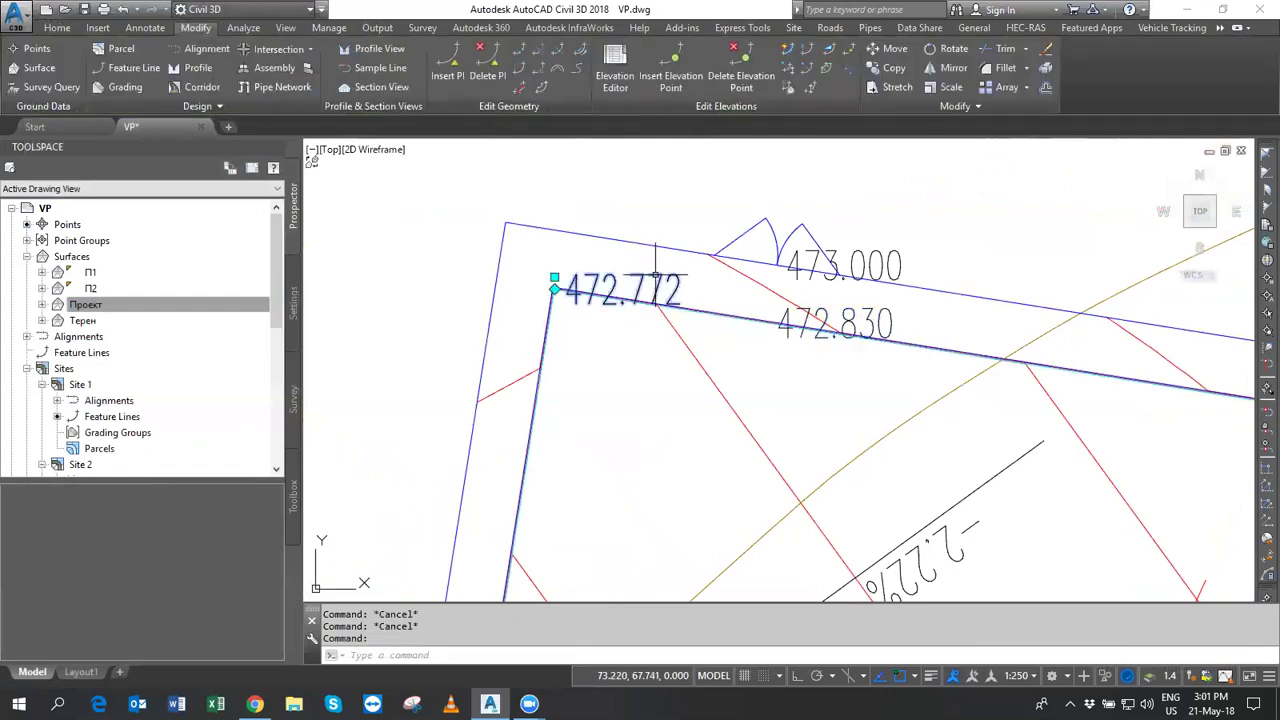
pyautogui.click(555, 287)
pyautogui.scroll(-3, 670, 300)
pyautogui.scroll(-2, 818, 320)
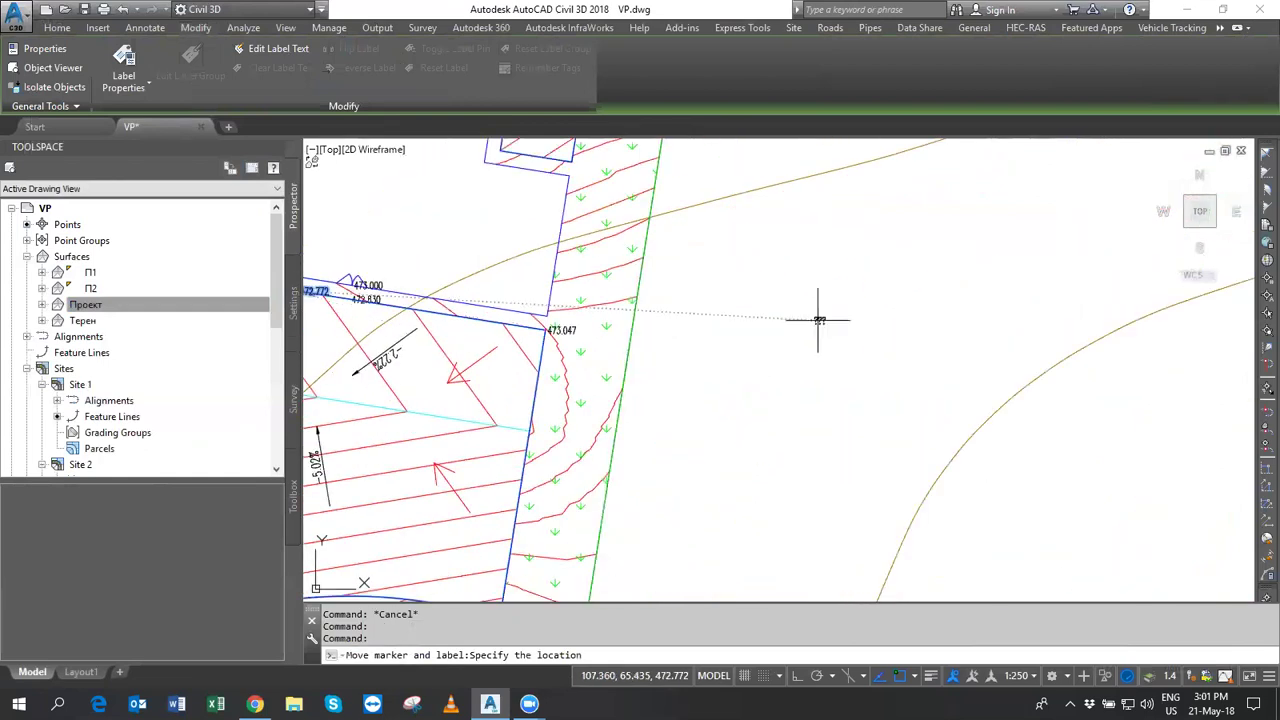
pyautogui.scroll(7, 825, 308)
pyautogui.scroll(2, 834, 306)
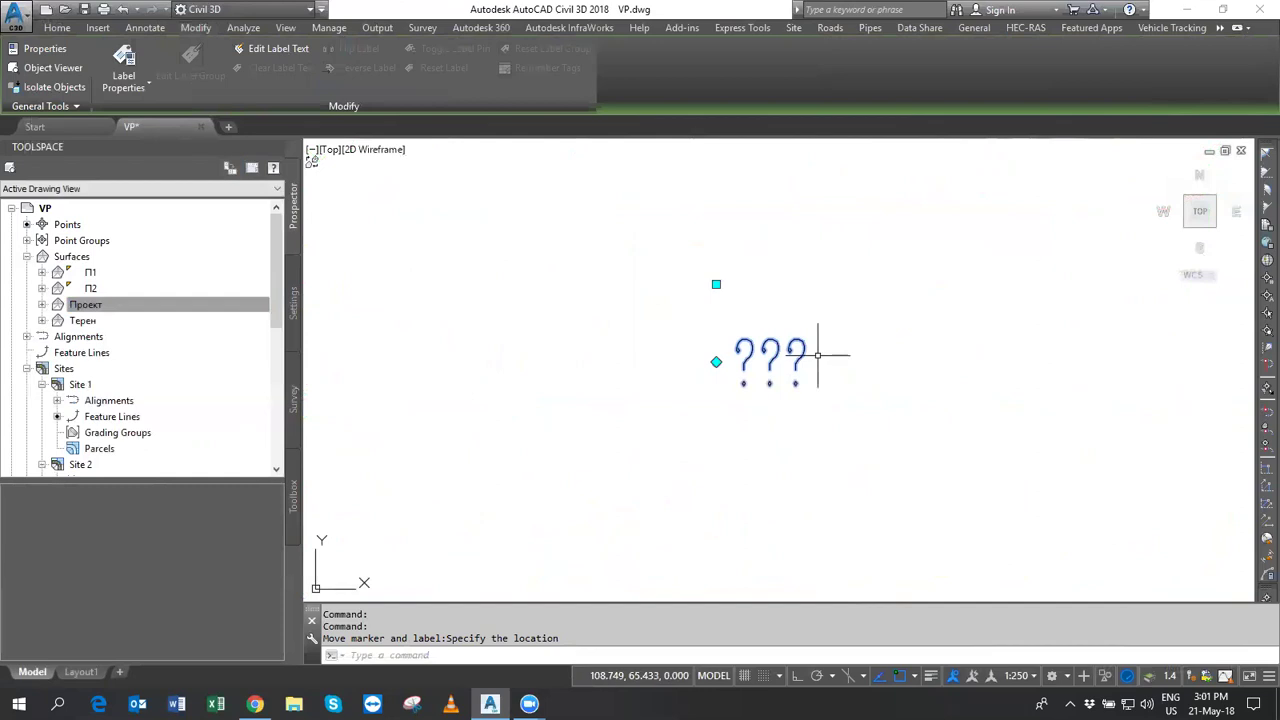
pyautogui.scroll(-8, 717, 363)
pyautogui.moveTo(529, 360); pyautogui.dragTo(855, 418, button='middle')
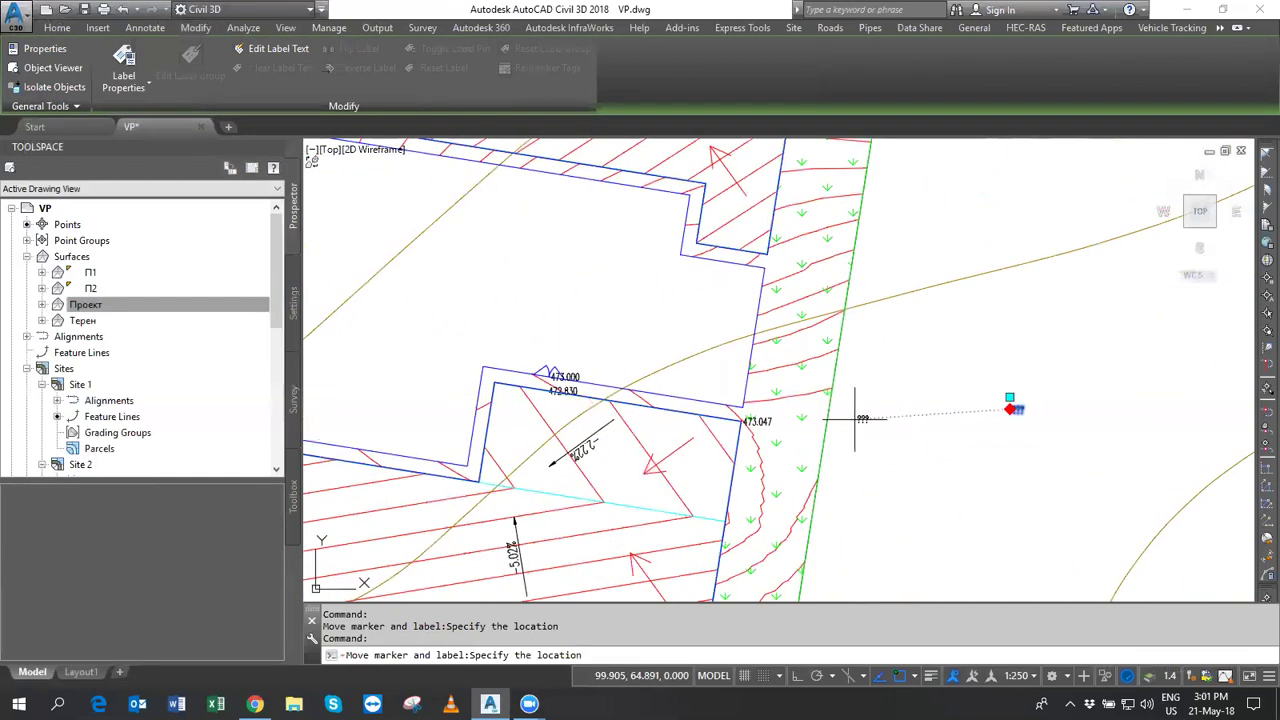
pyautogui.scroll(6, 499, 388)
pyautogui.scroll(3, 600, 285)
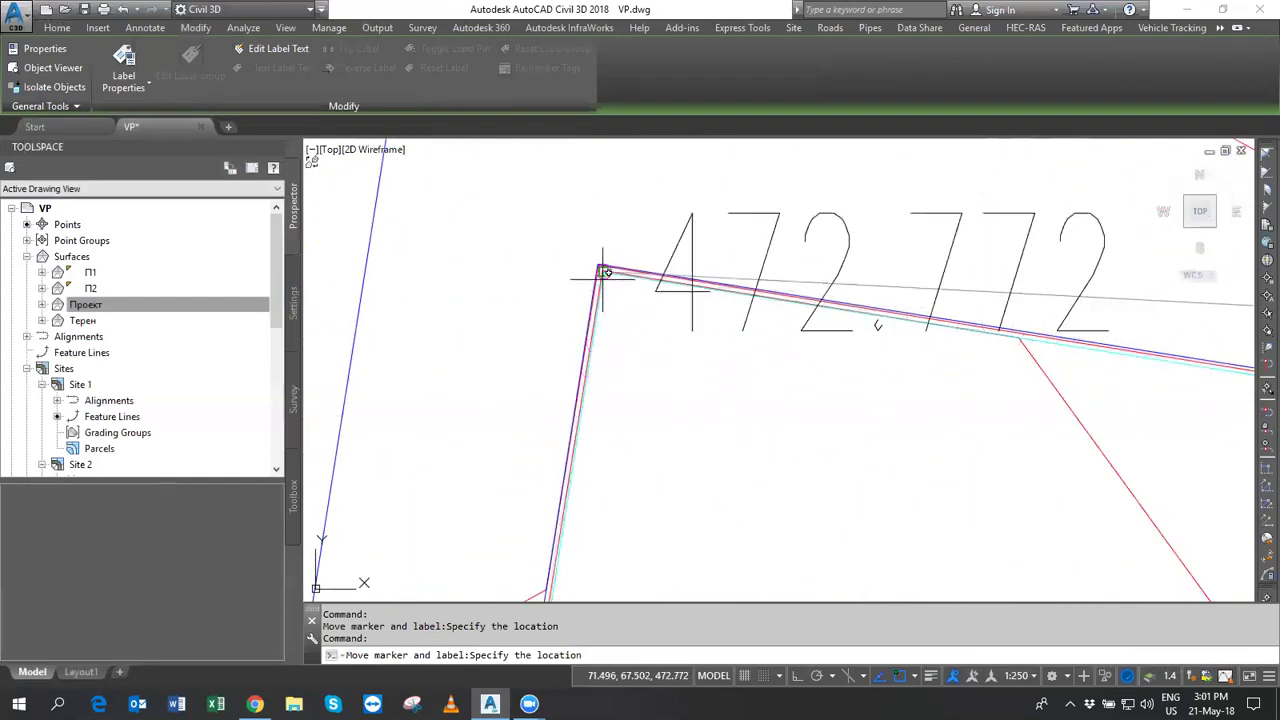
pyautogui.click(604, 270)
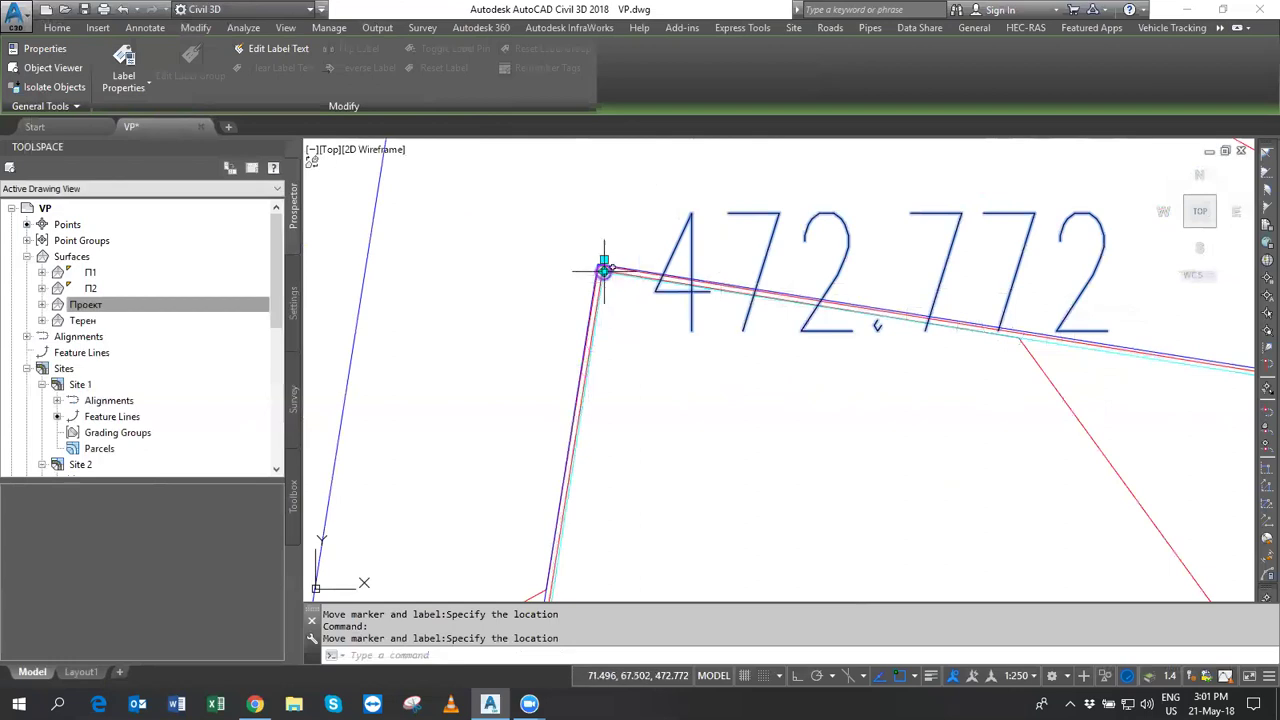
# Drop the marker on the lower pad corner so it reads 472.660, then clear the selection.
pyautogui.press('Return')
pyautogui.scroll(-4, 602, 290)
pyautogui.scroll(1, 612, 335)
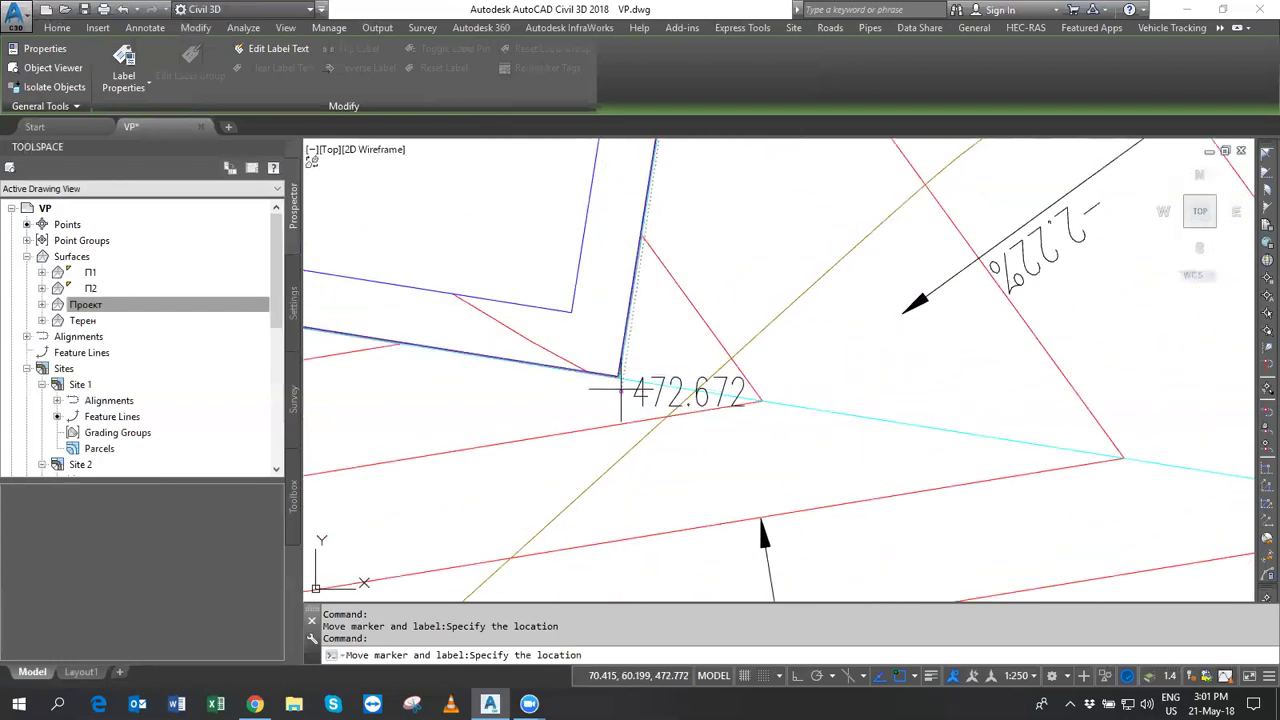
pyautogui.scroll(2, 620, 388)
pyautogui.click(610, 363)
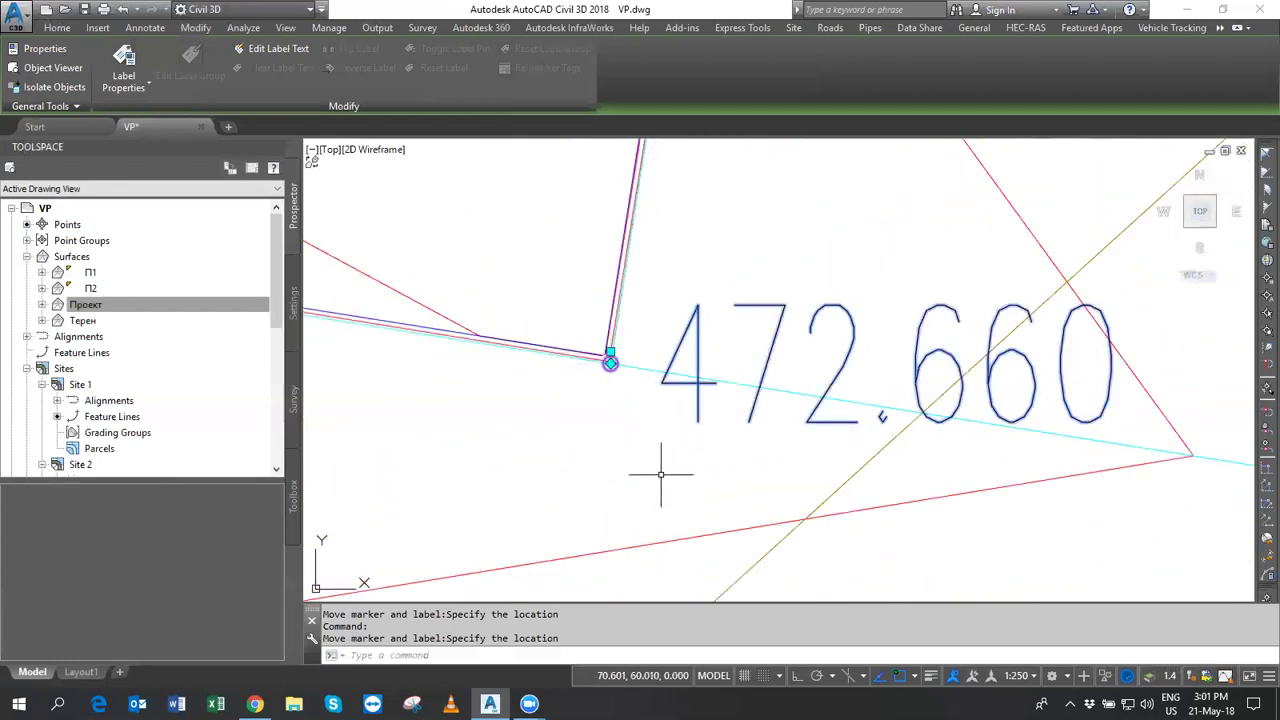
pyautogui.scroll(-3, 660, 471)
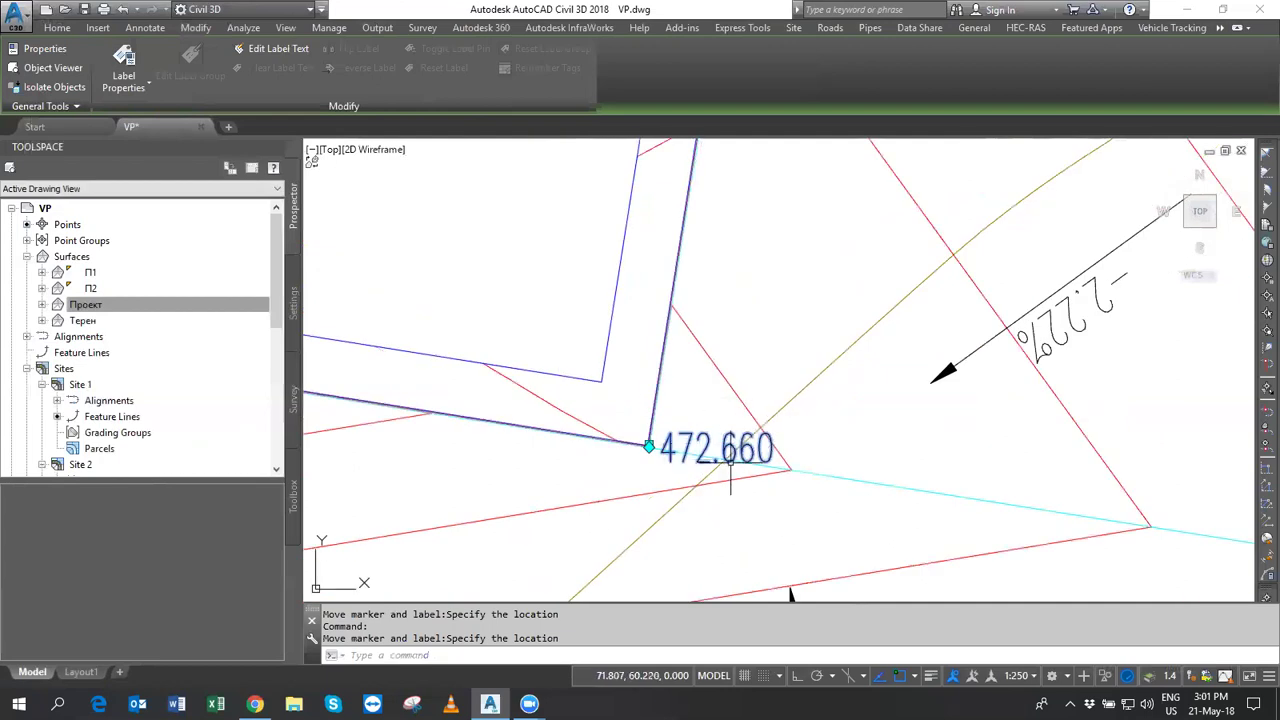
pyautogui.moveTo(763, 466); pyautogui.dragTo(780, 510, button='middle')
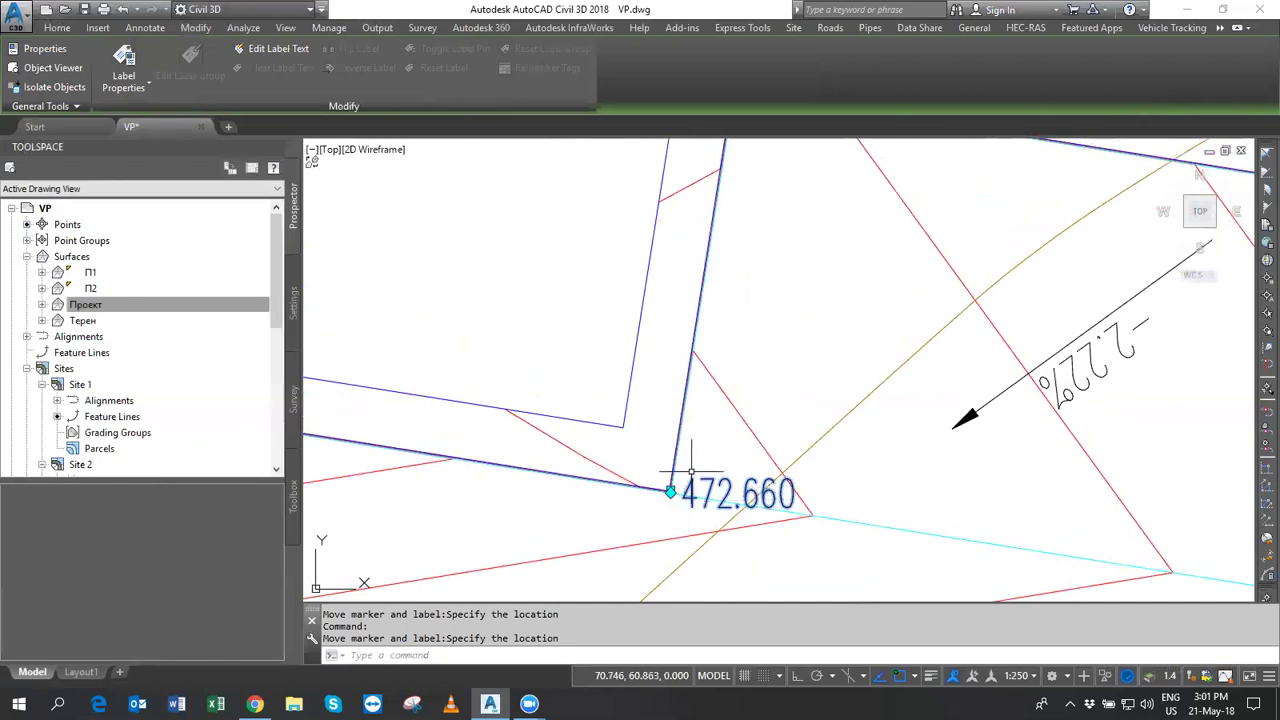
pyautogui.scroll(-1, 700, 450)
pyautogui.scroll(-4, 720, 425)
pyautogui.moveTo(791, 427); pyautogui.dragTo(753, 403, button='middle')
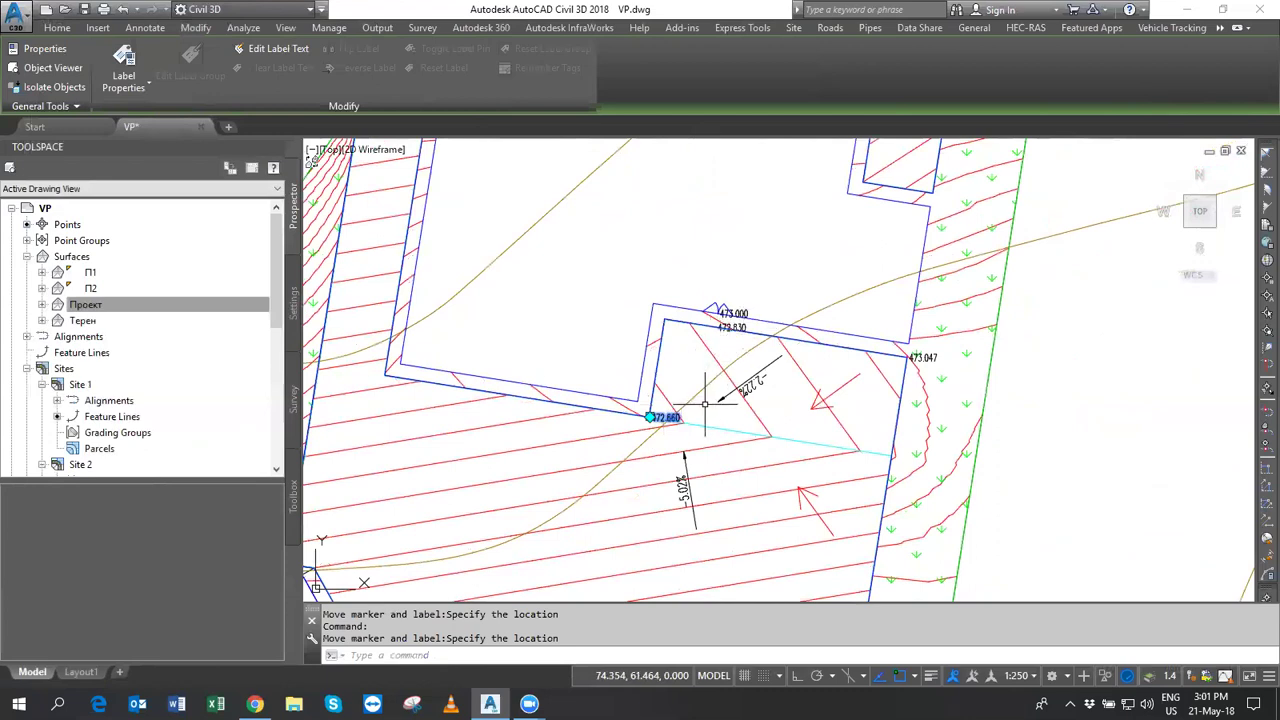
pyautogui.moveTo(660, 412); pyautogui.dragTo(664, 426, button='middle')
pyautogui.scroll(5, 668, 432)
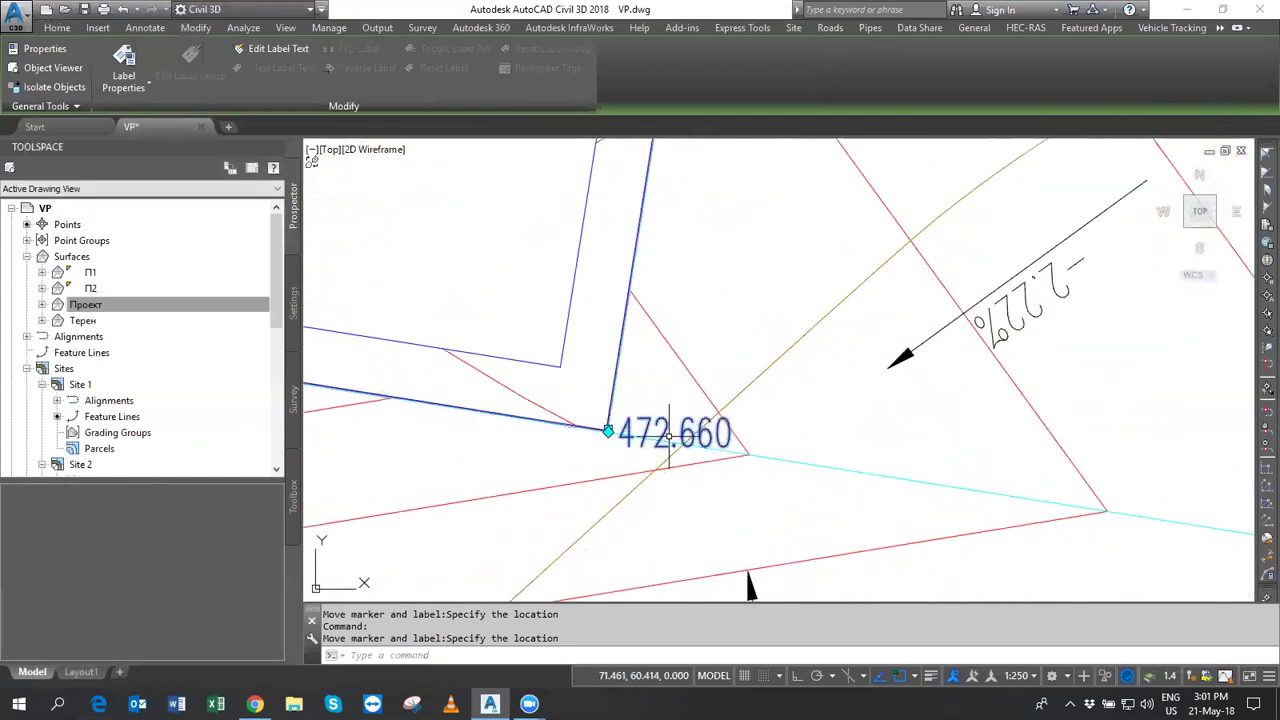
pyautogui.scroll(-5, 668, 432)
pyautogui.moveTo(686, 346); pyautogui.dragTo(692, 420, button='middle')
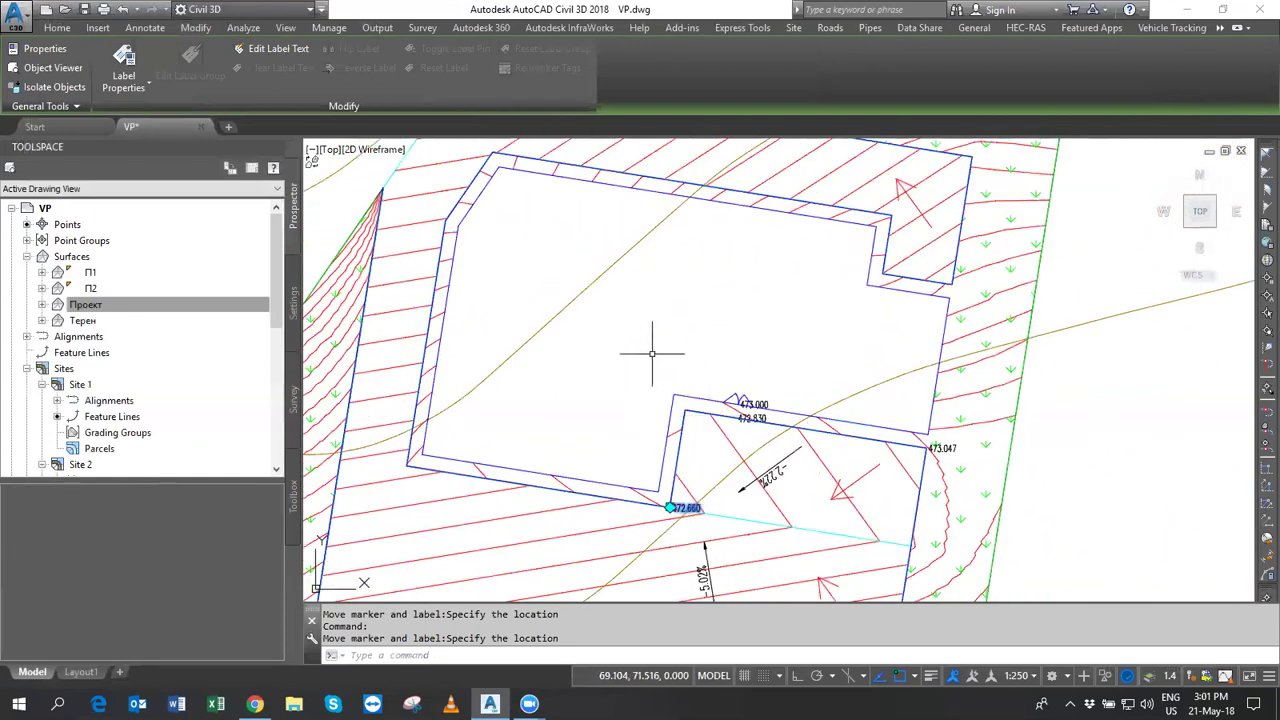
pyautogui.press('Escape')
pyautogui.press('Escape')
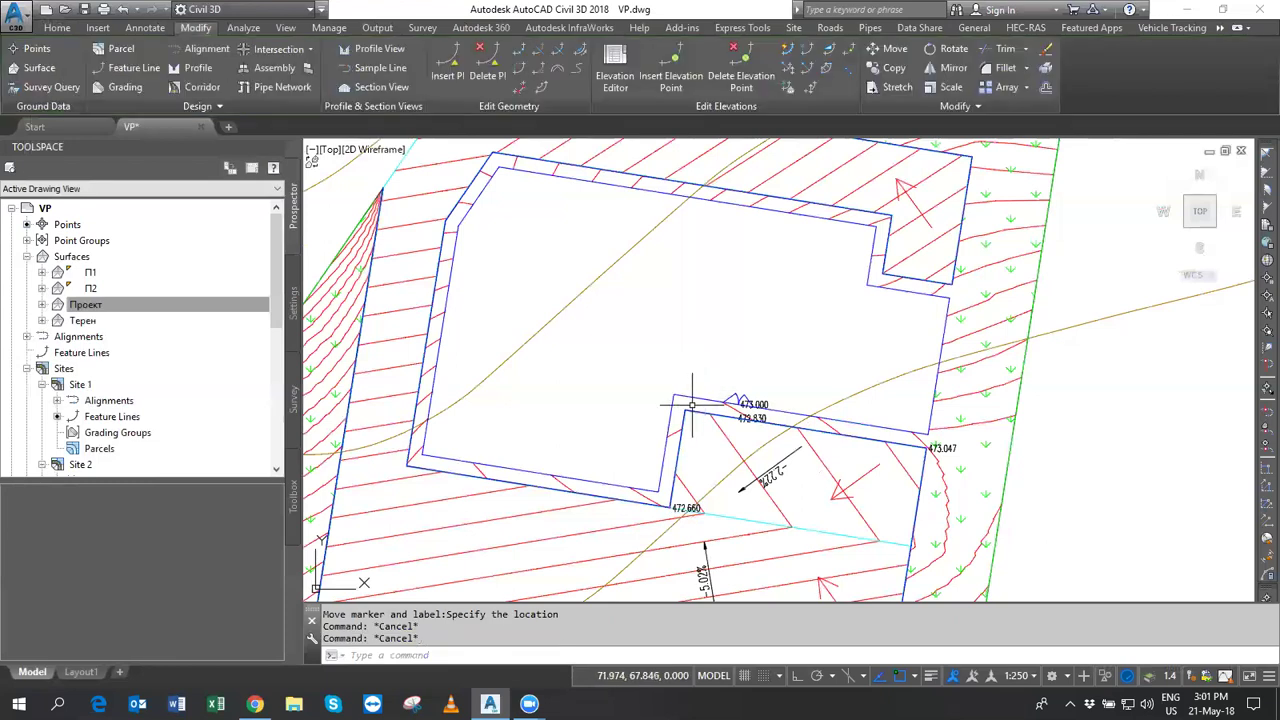
# Select the building pad feature line and frame the pad with its 472.660, 473.000, 473.047 labels.
pyautogui.scroll(-4, 698, 398)
pyautogui.moveTo(698, 398); pyautogui.dragTo(691, 372, button='middle')
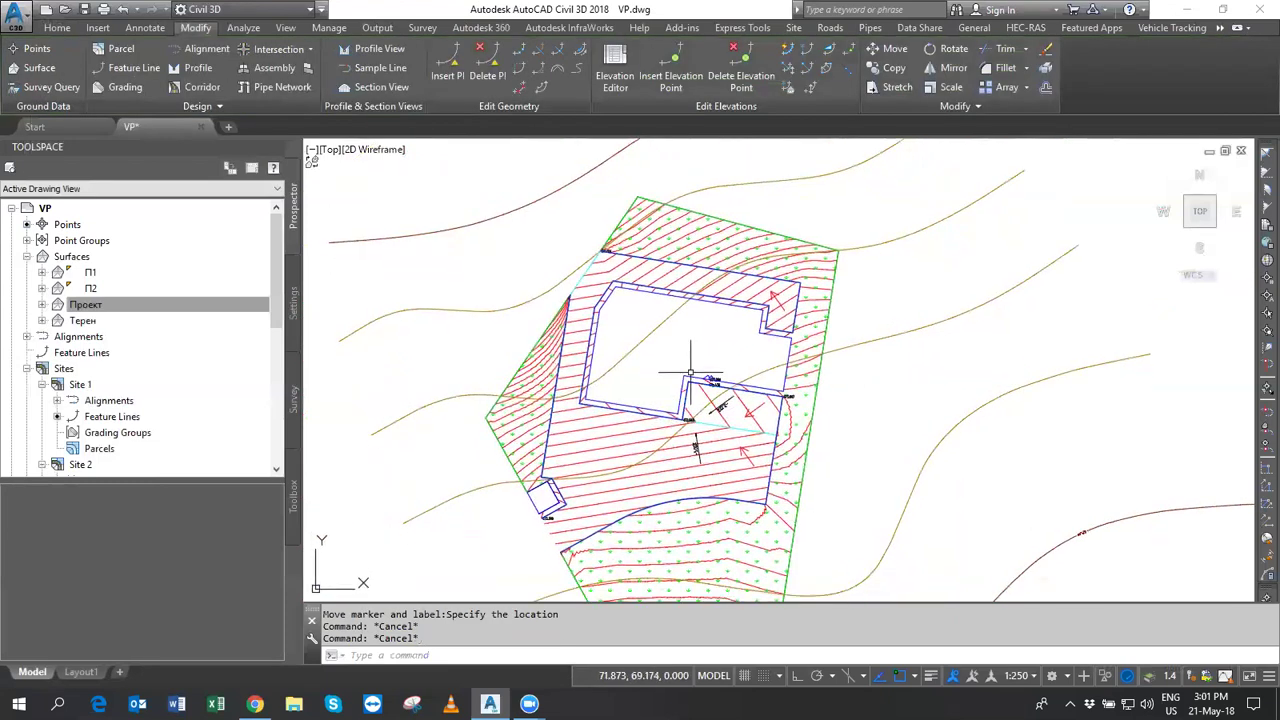
pyautogui.moveTo(690, 372)
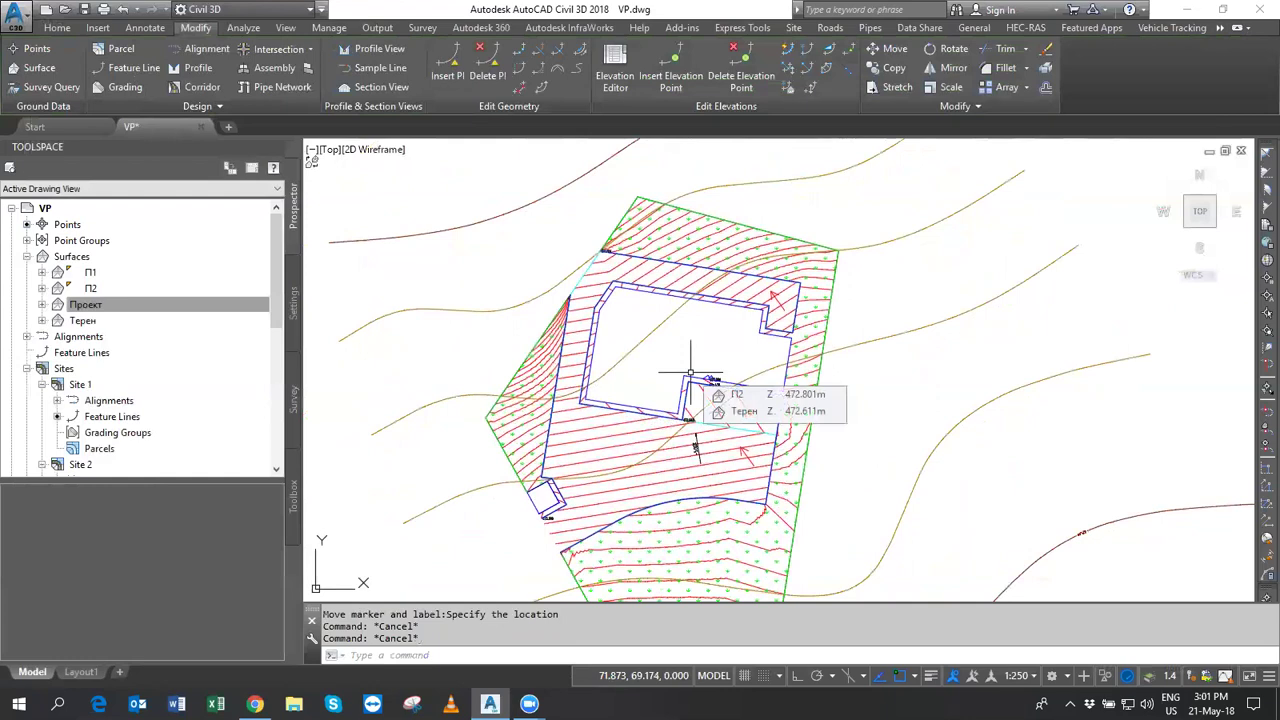
pyautogui.scroll(4, 690, 373)
pyautogui.click(675, 368)
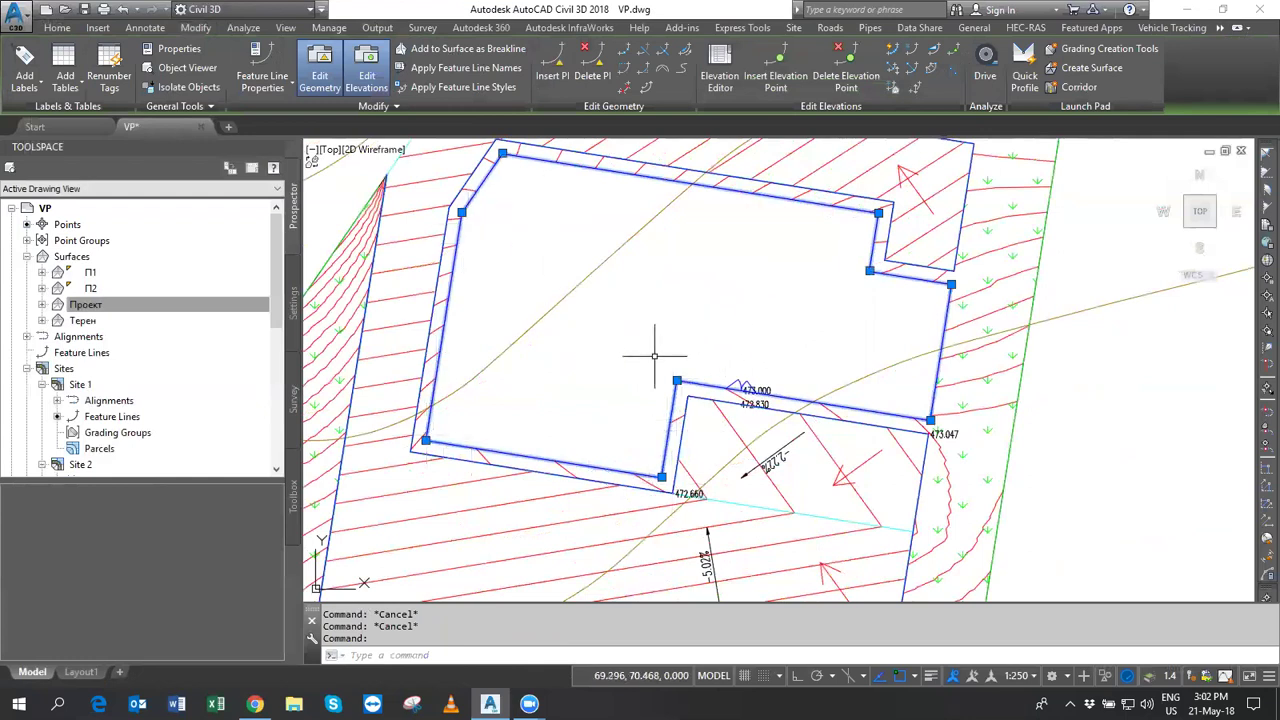
pyautogui.moveTo(610, 414); pyautogui.dragTo(594, 464, button='middle')
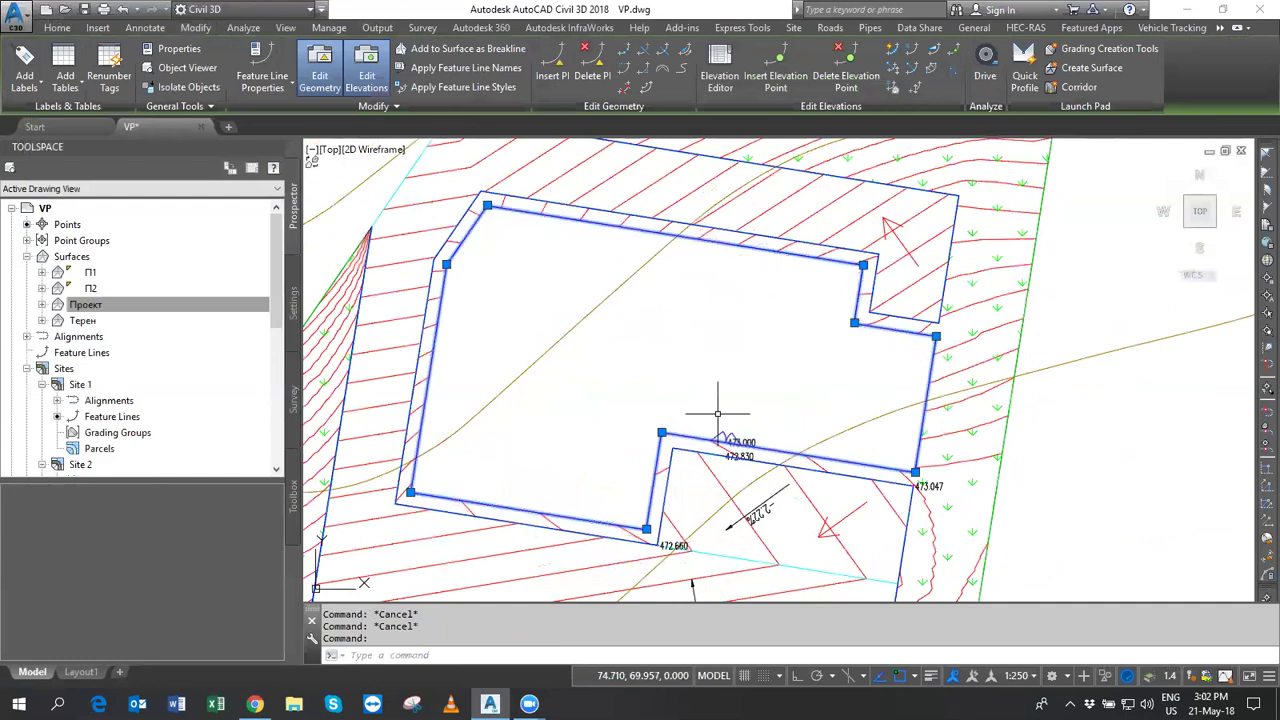
pyautogui.scroll(-2, 717, 413)
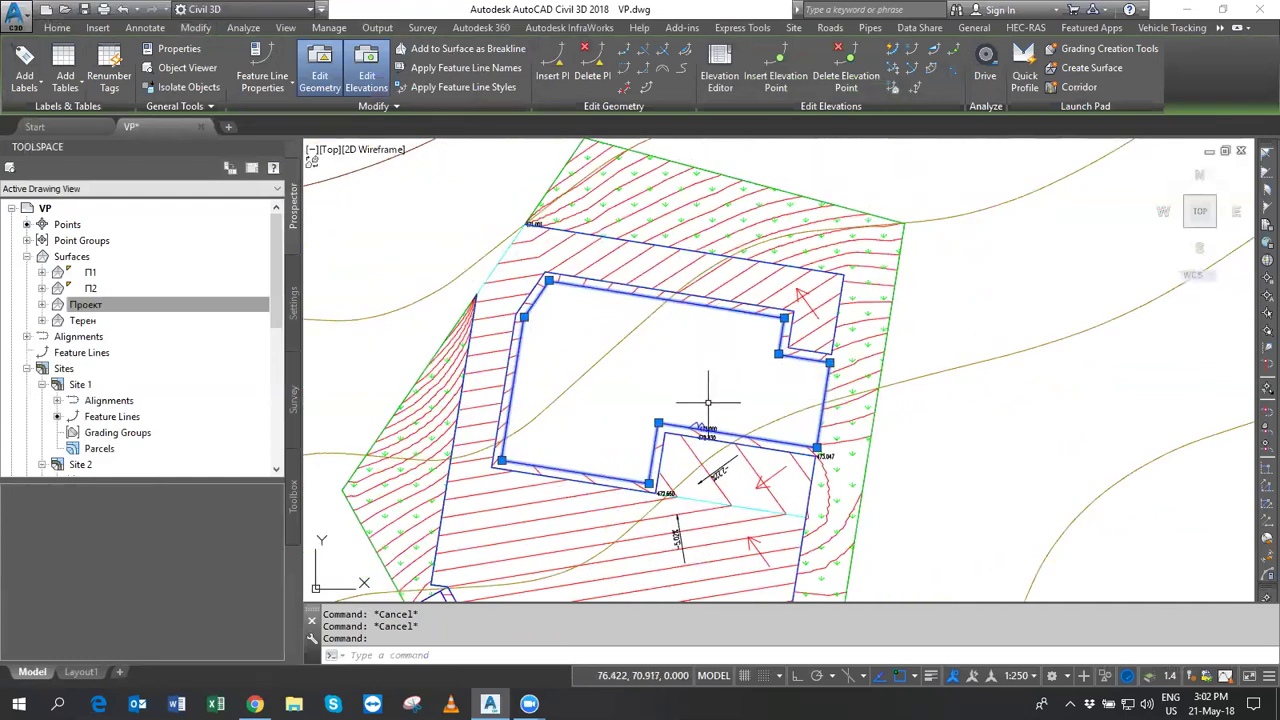
# Copy the building feature line 200 units to the right with Ortho on.
pyautogui.write('co')
pyautogui.press('Return')
pyautogui.click(760, 375)
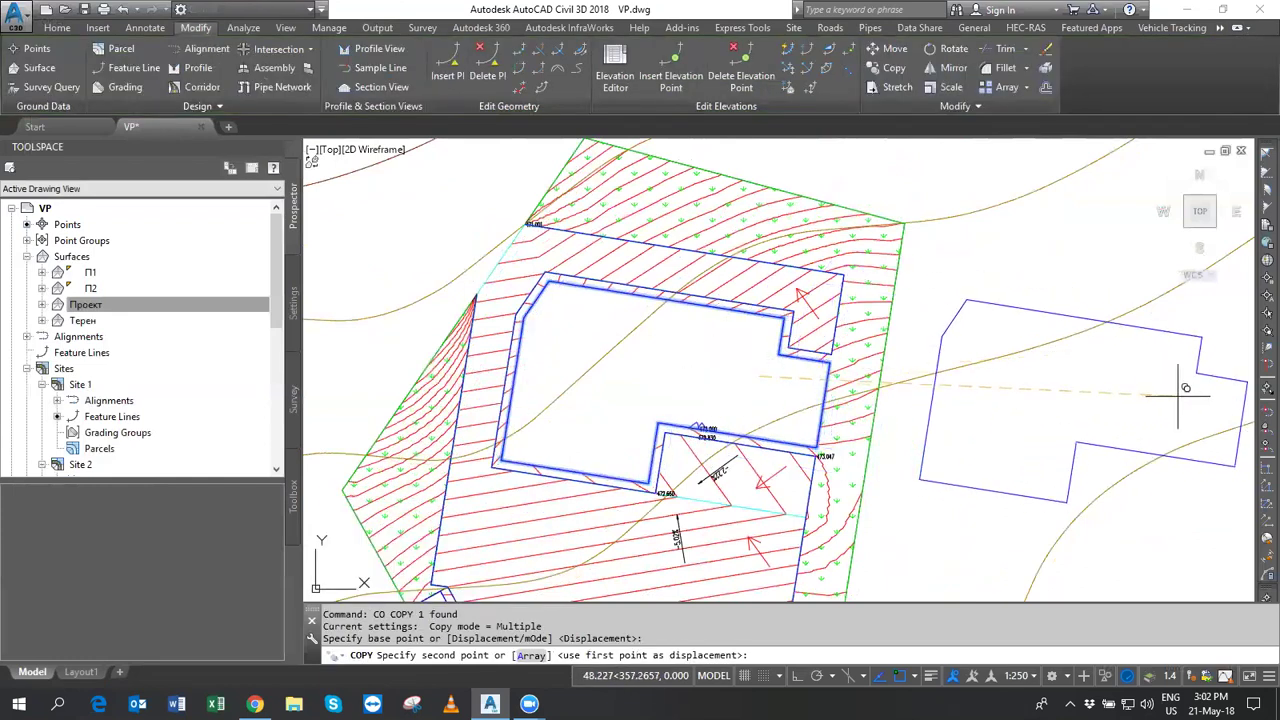
pyautogui.press('F8')
pyautogui.write('200')
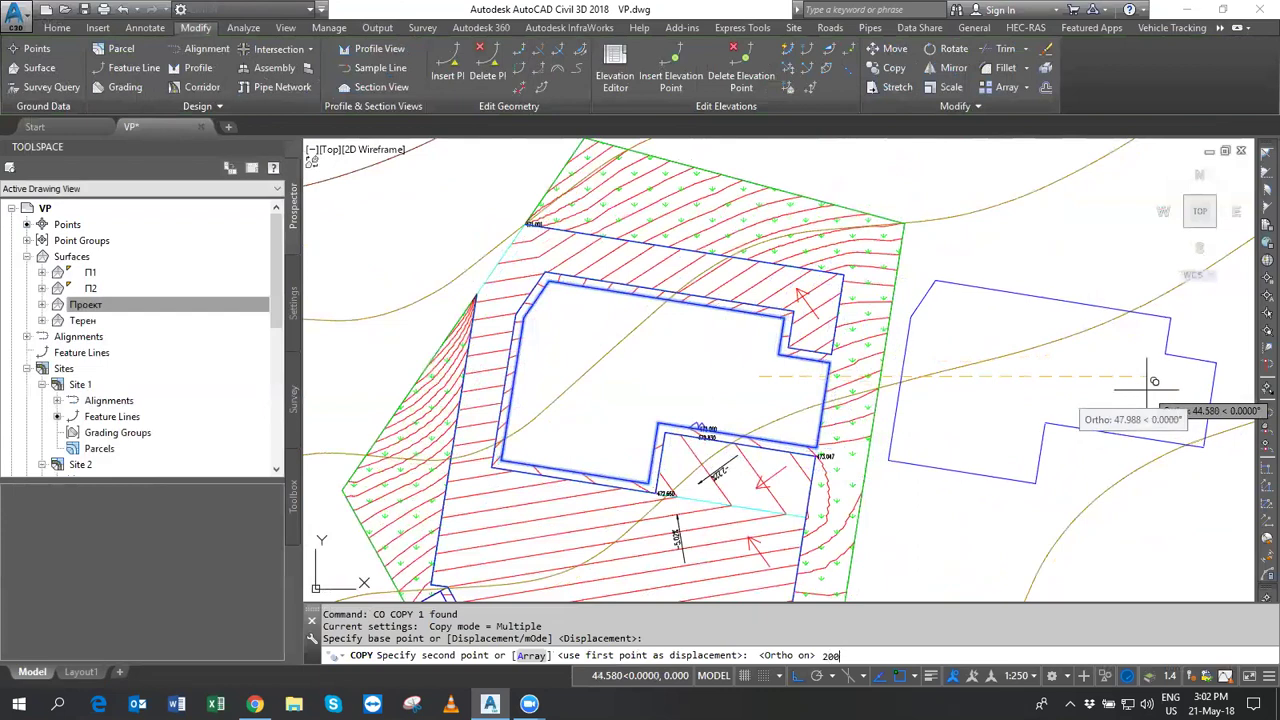
pyautogui.press('Return')
pyautogui.press('Return')
pyautogui.scroll(-5, 1220, 420)
pyautogui.moveTo(1098, 424); pyautogui.dragTo(705, 436, button='middle')
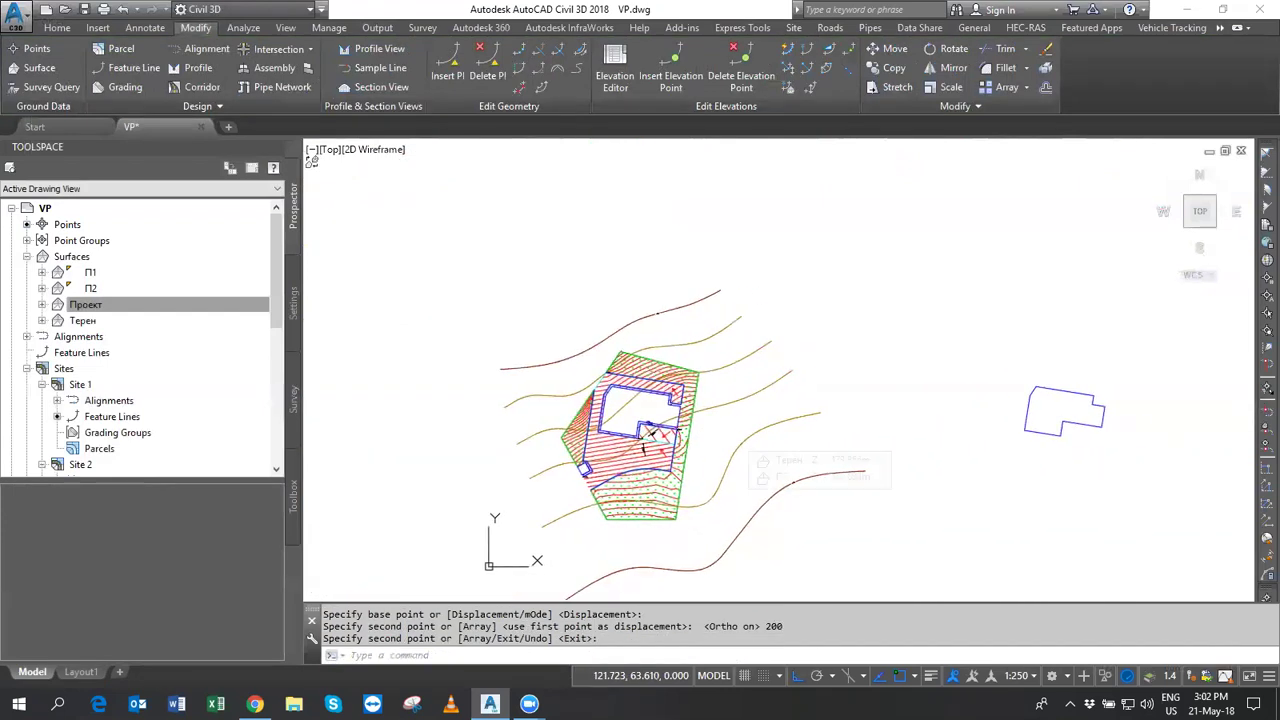
# Explode the copied building outline into plain linework.
pyautogui.click(1072, 421)
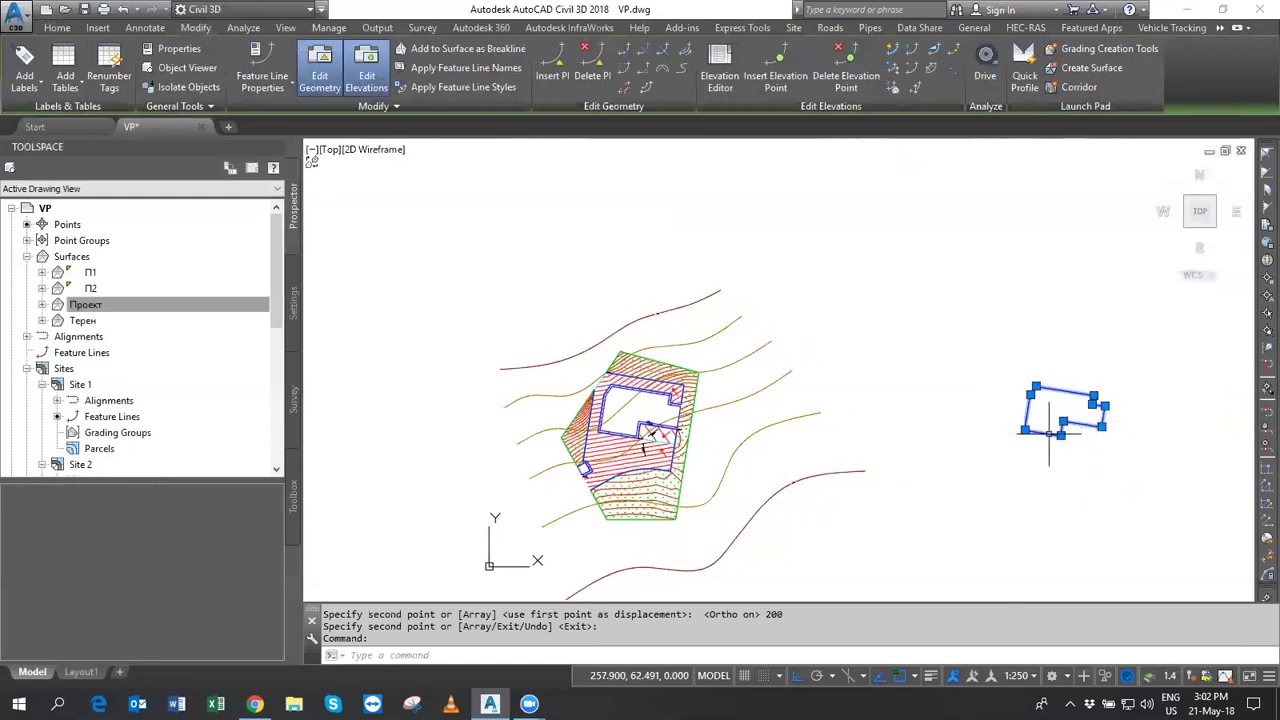
pyautogui.write('x')
pyautogui.press('Return')
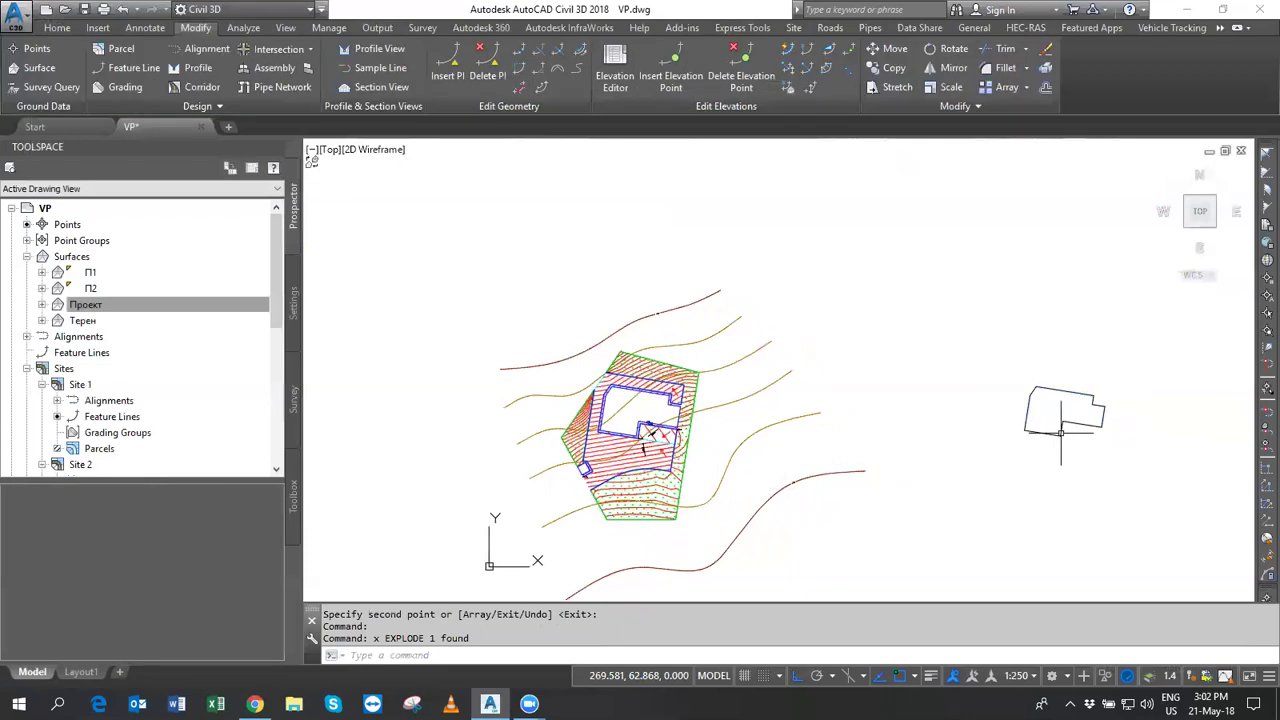
# Move the exploded copy 200 units back onto the original pad outline.
pyautogui.click(1062, 427)
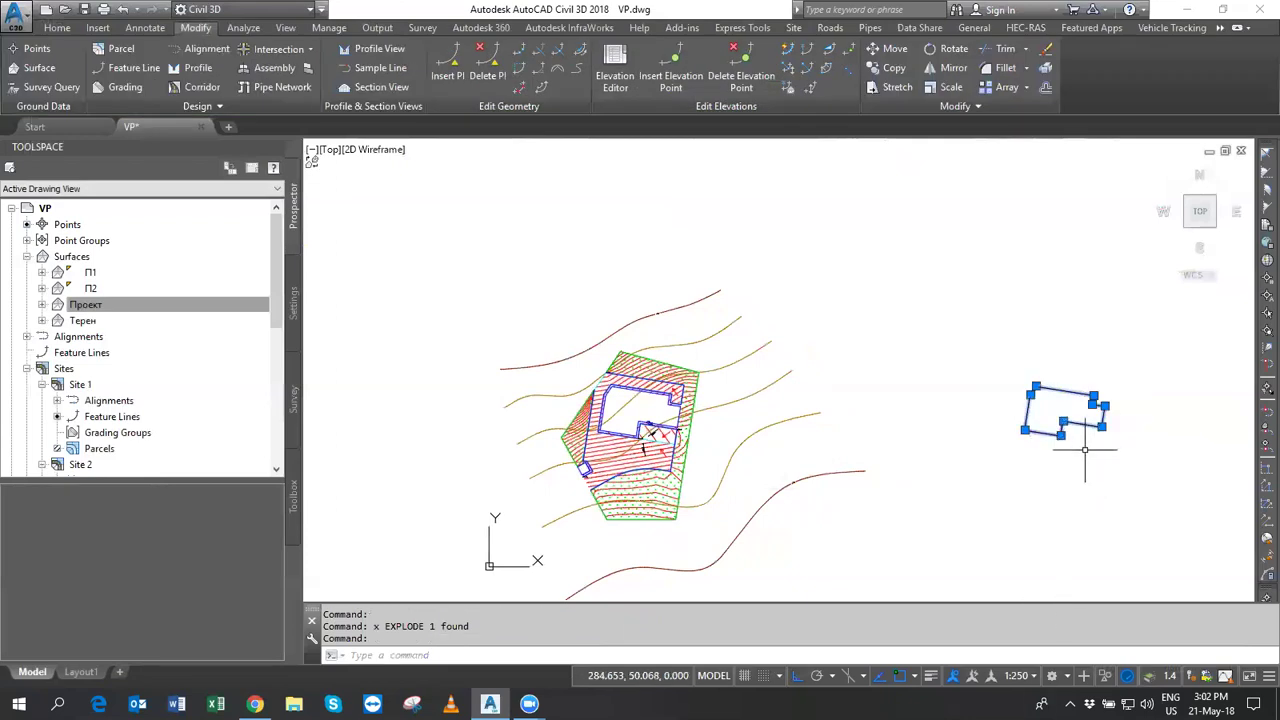
pyautogui.write('m')
pyautogui.press('Return')
pyautogui.click(1076, 303)
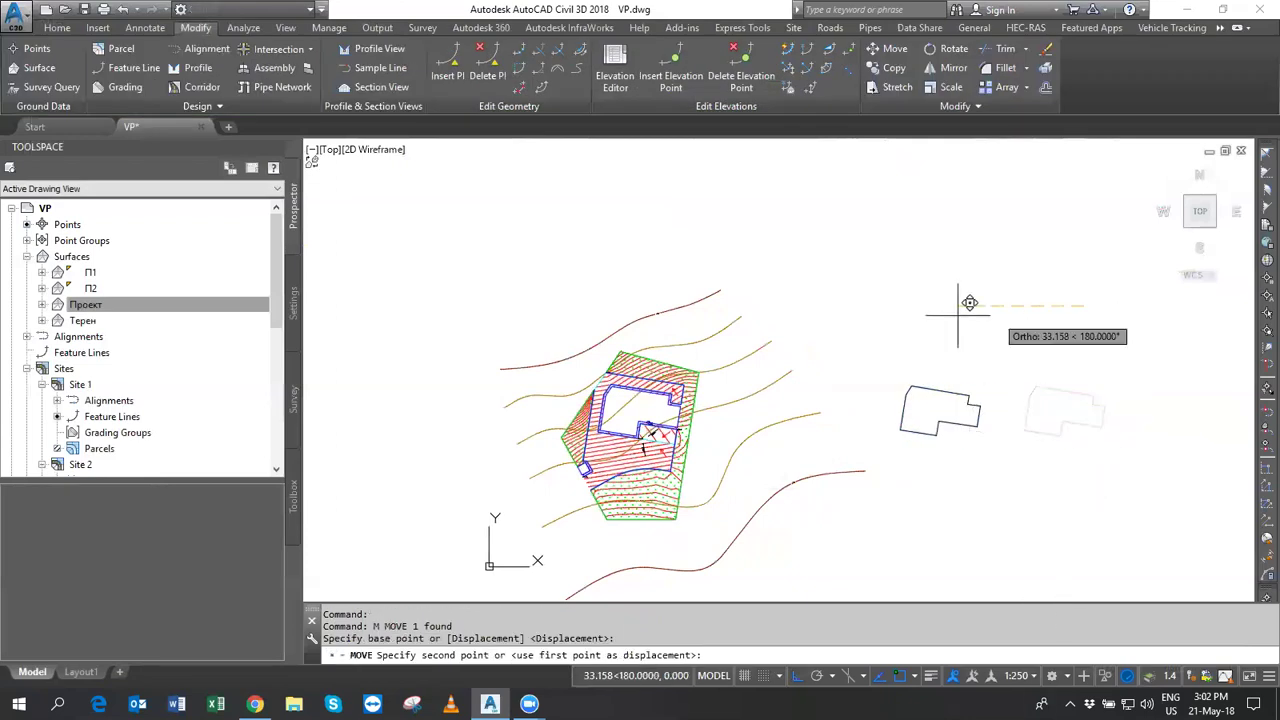
pyautogui.write('200')
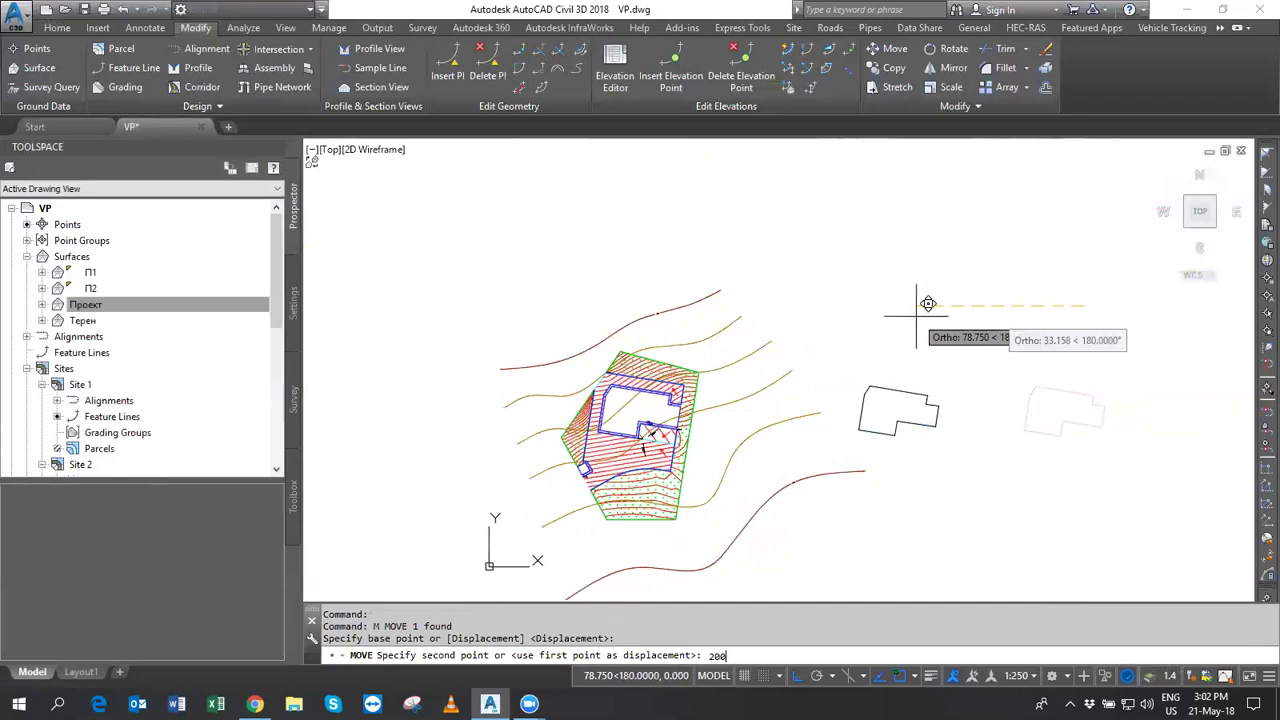
pyautogui.press('Return')
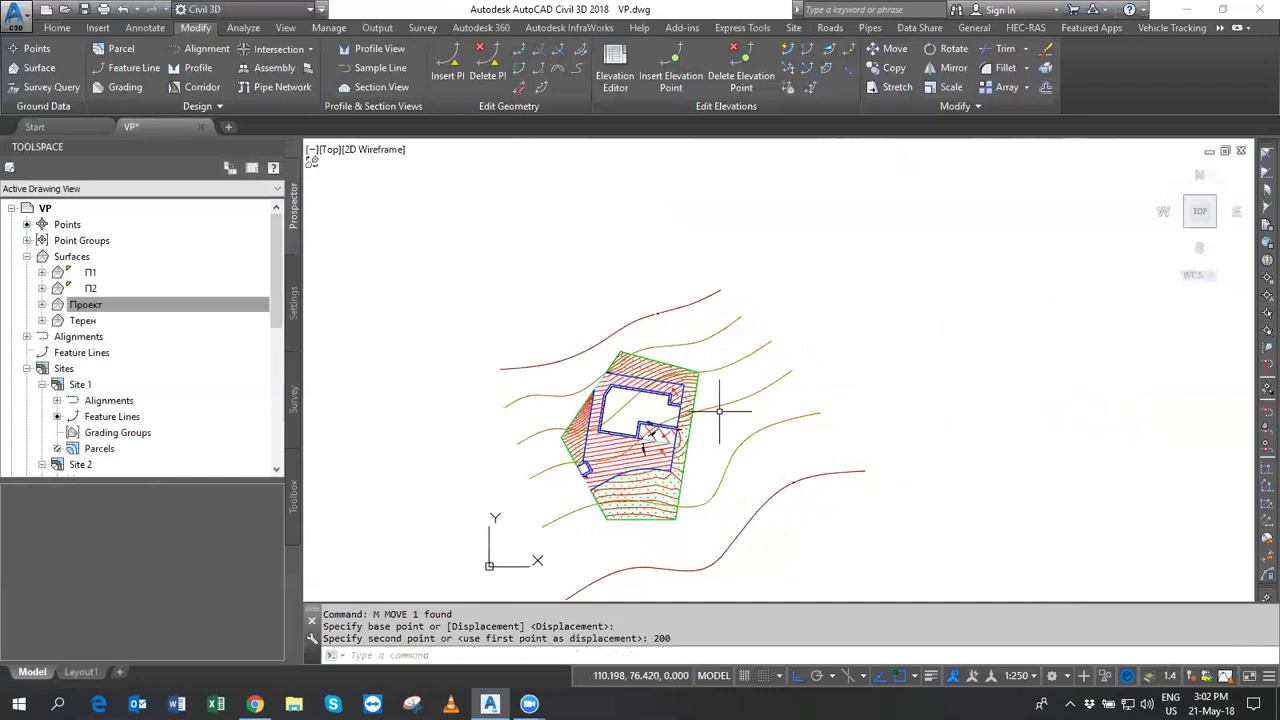
pyautogui.scroll(2, 690, 370)
pyautogui.scroll(3, 690, 367)
pyautogui.click(730, 316)
pyautogui.click(718, 327)
pyautogui.scroll(-2, 791, 457)
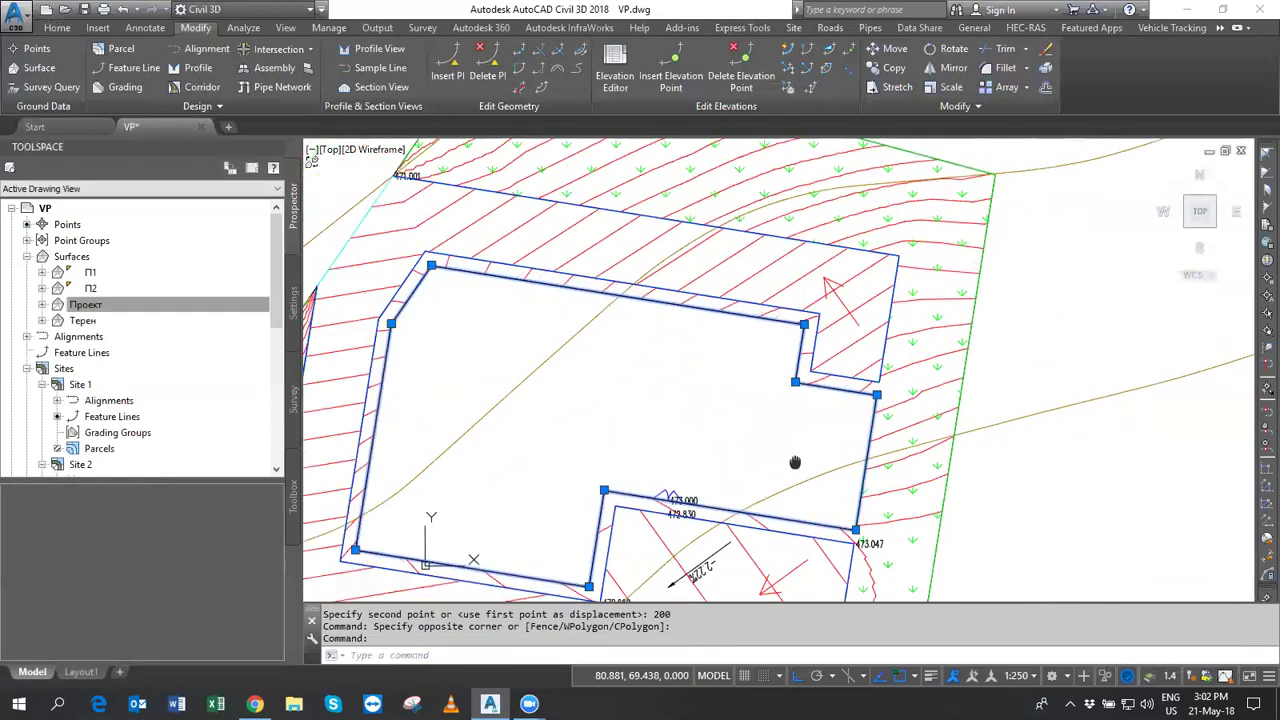
pyautogui.scroll(-1, 800, 450)
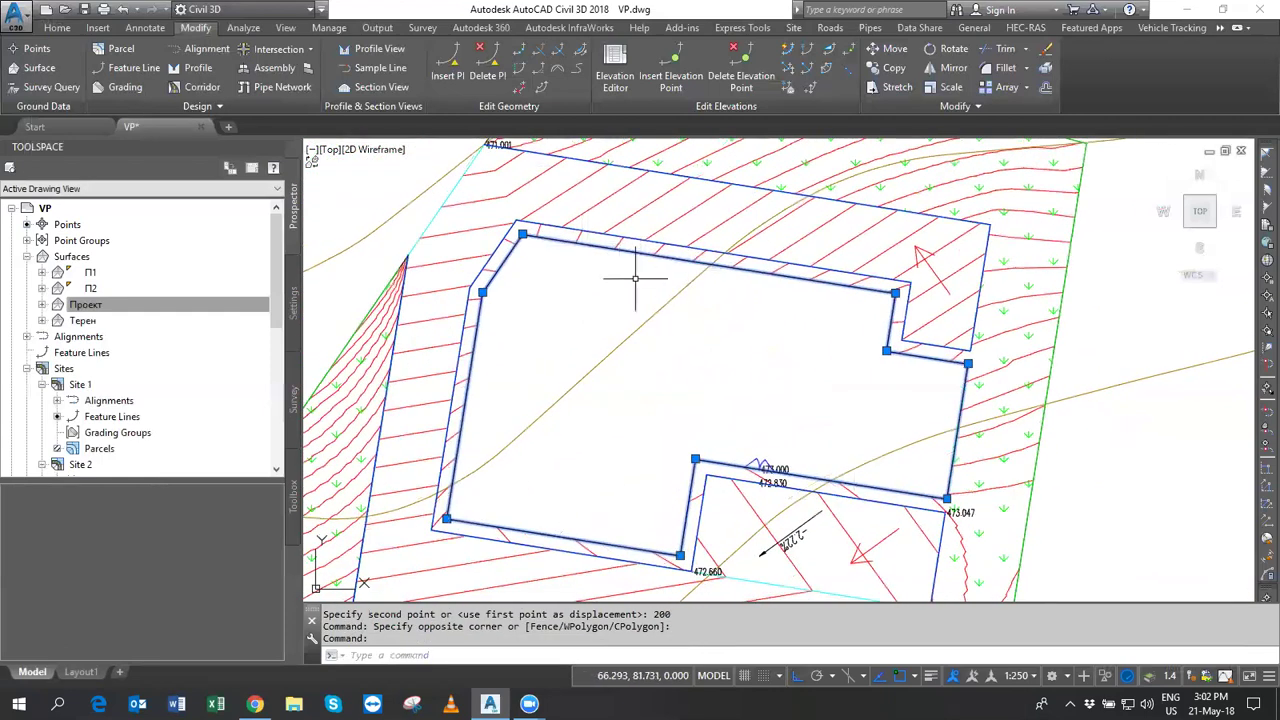
pyautogui.click(63, 31)
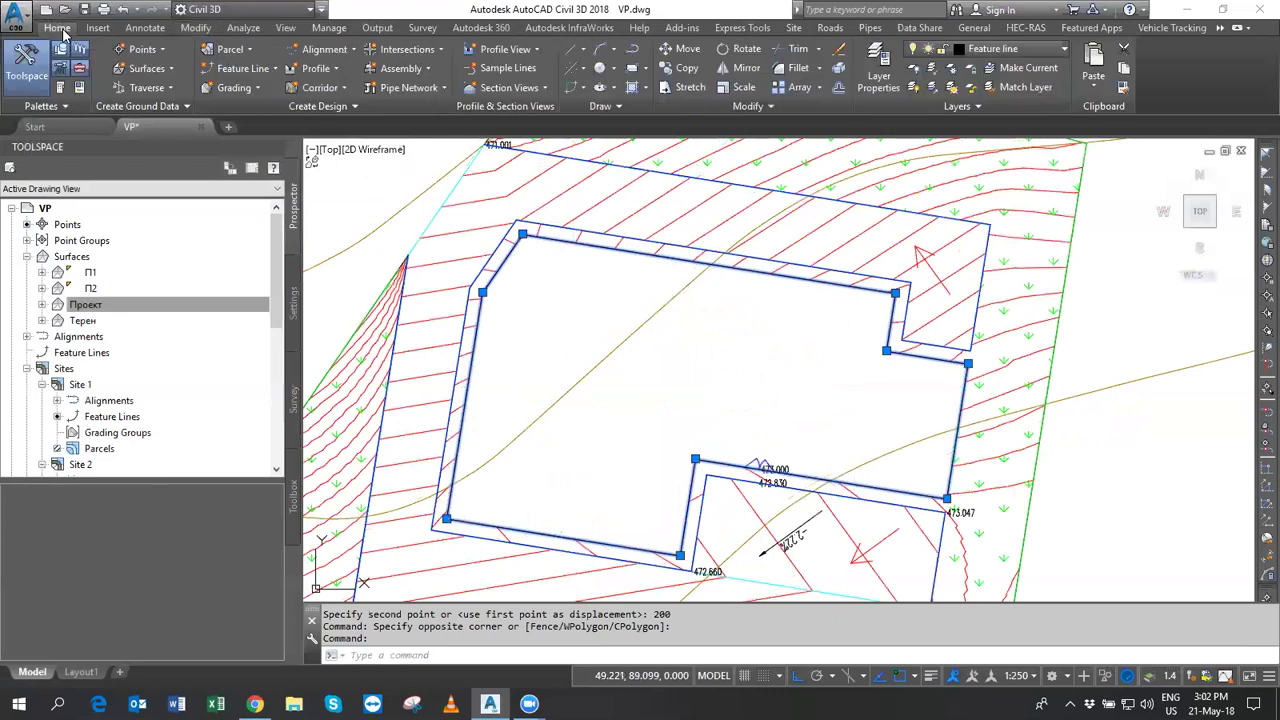
pyautogui.click(146, 51)
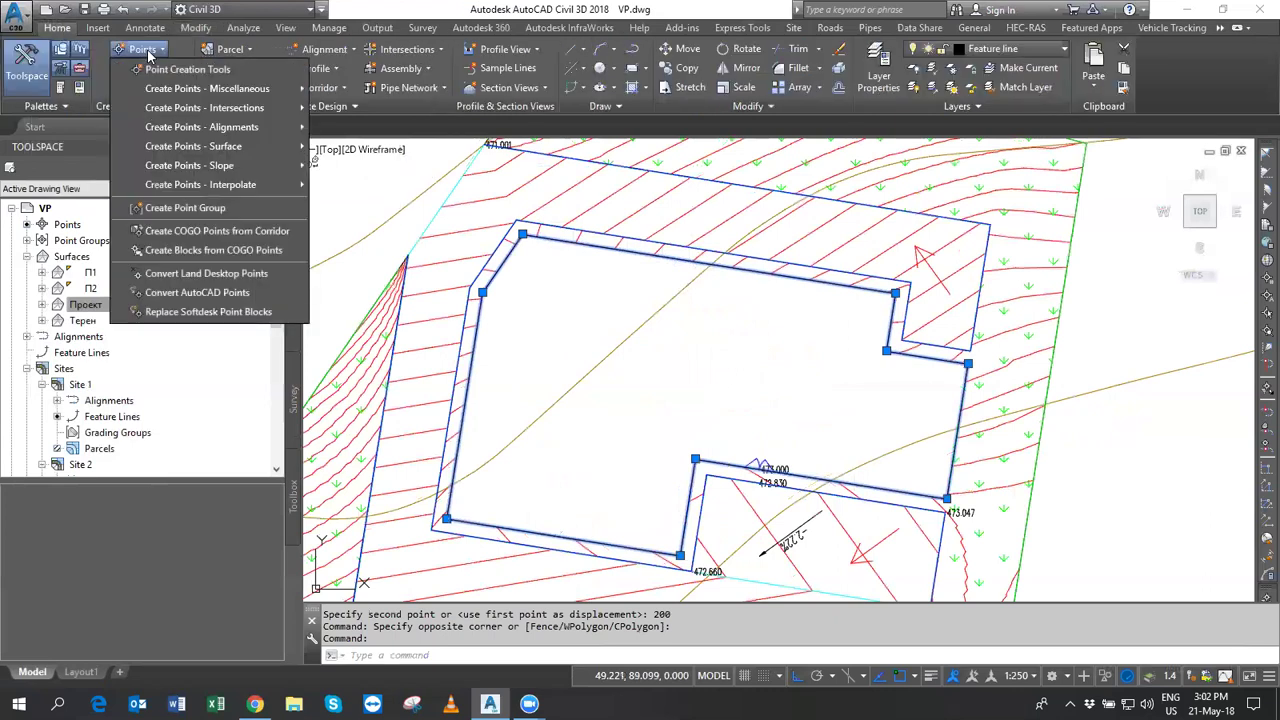
pyautogui.moveTo(207, 88)
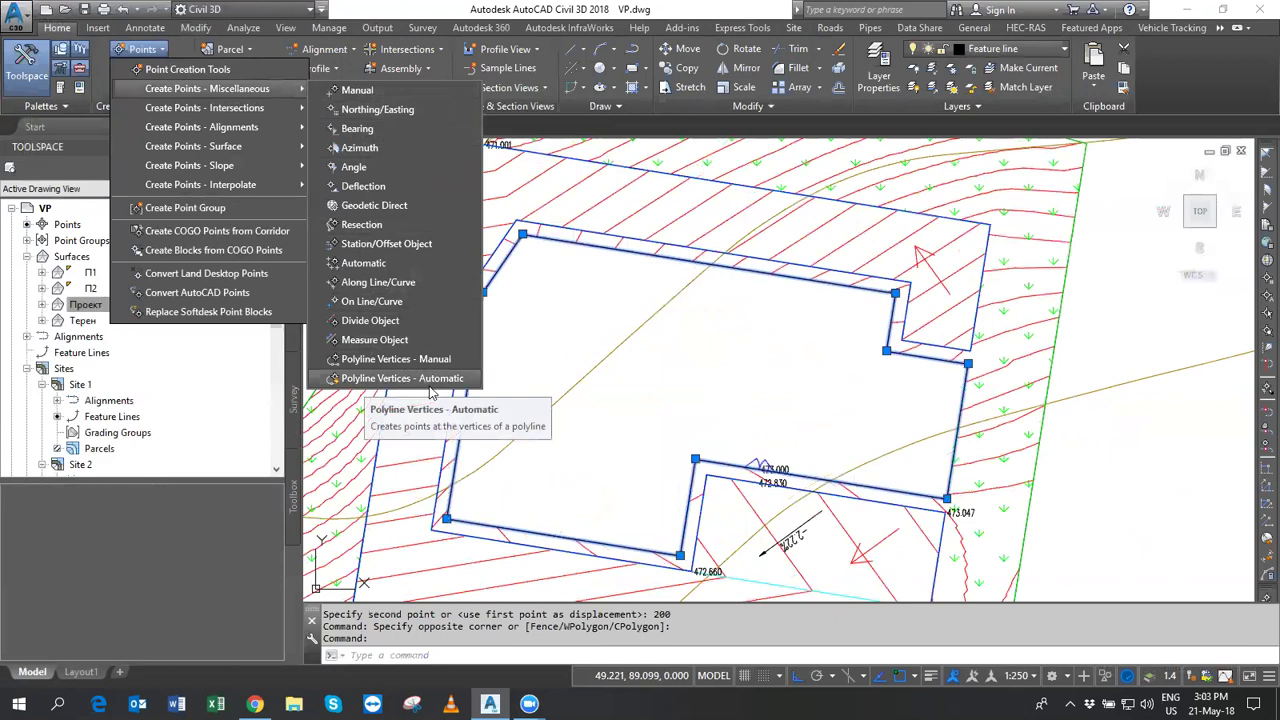
pyautogui.click(181, 302)
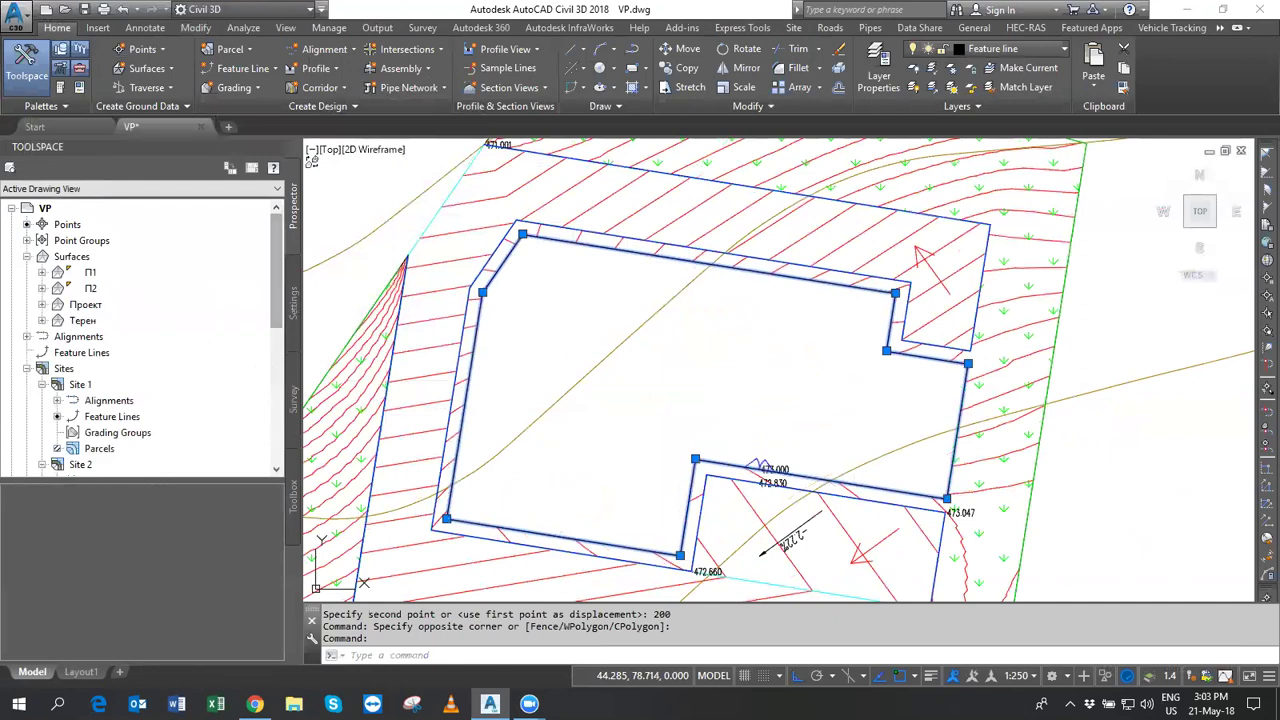
pyautogui.press('Escape')
pyautogui.press('Escape')
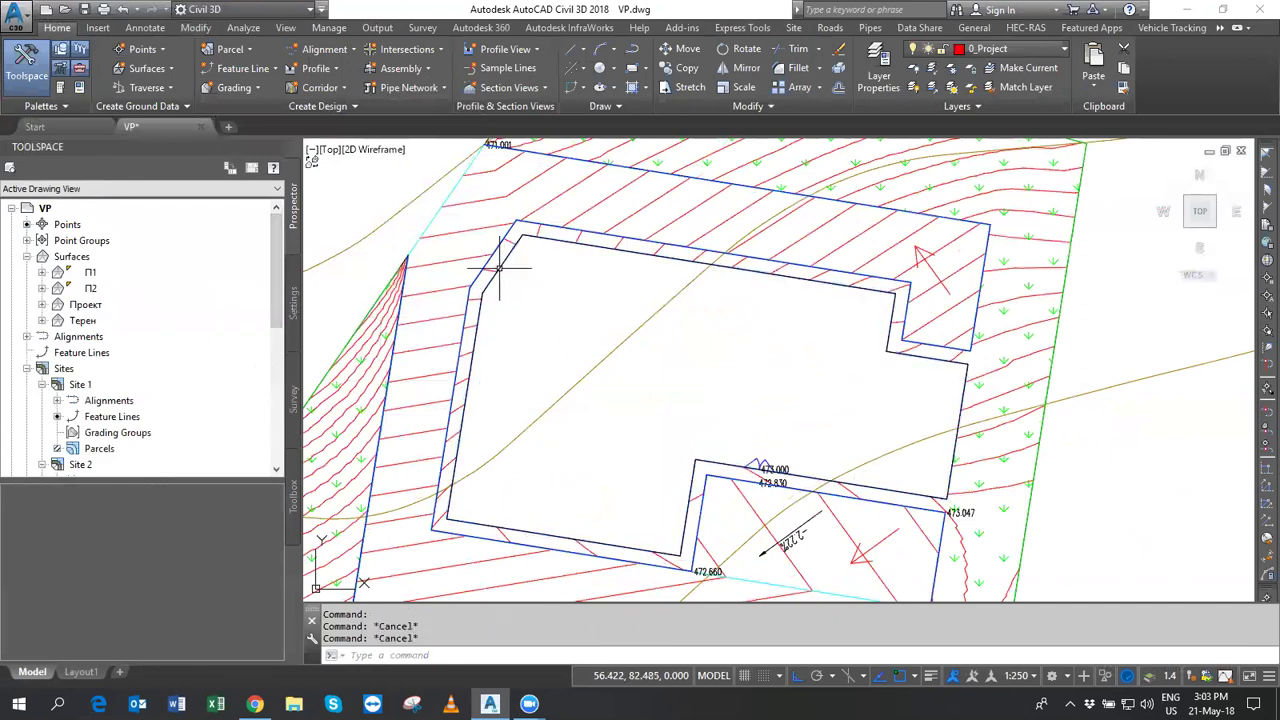
# Create a new point group in Prospector and name it Сграда.
pyautogui.click(80, 241)
pyautogui.click(27, 240)
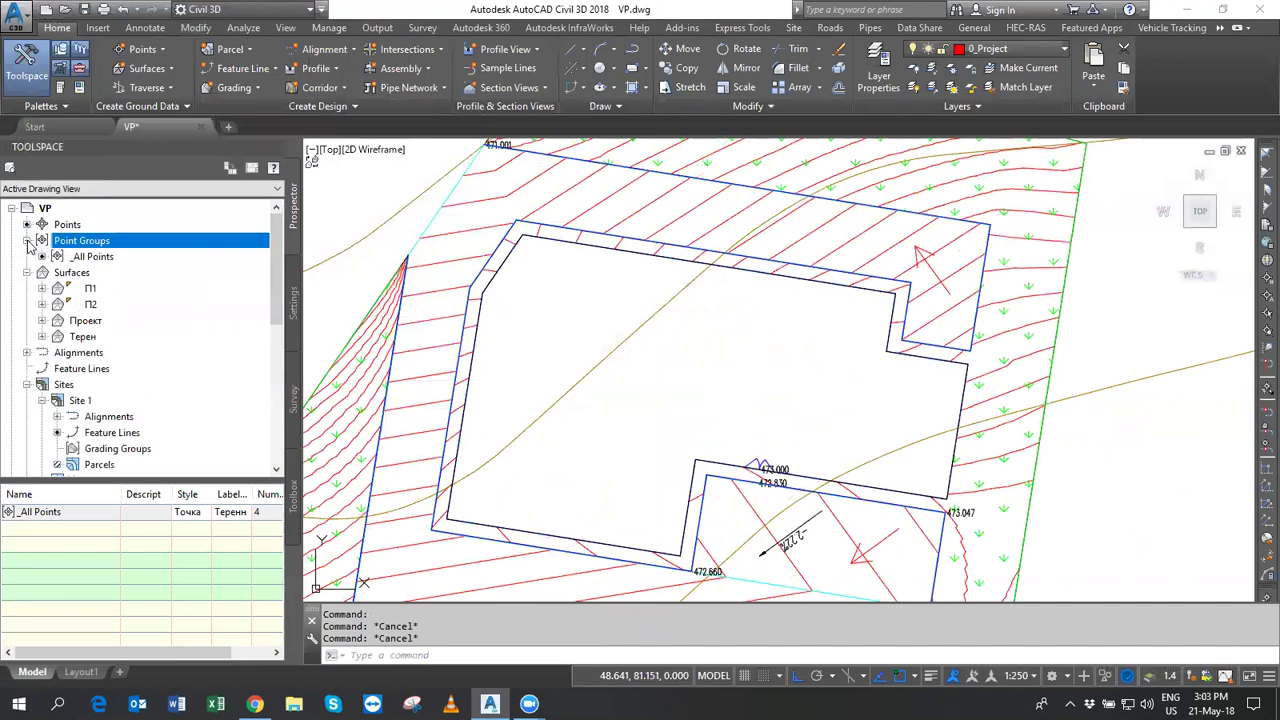
pyautogui.rightClick(88, 241)
pyautogui.click(130, 266)
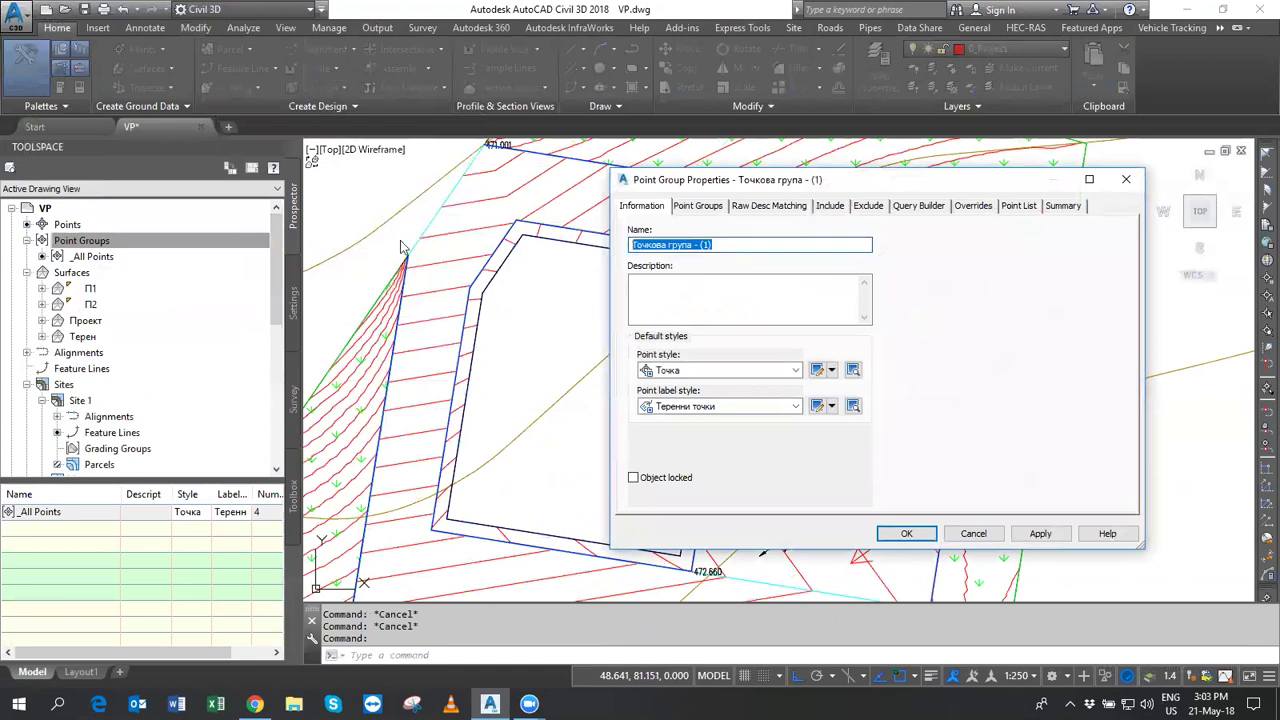
pyautogui.hotkey('alt', 'shift')
pyautogui.write('Сграда')
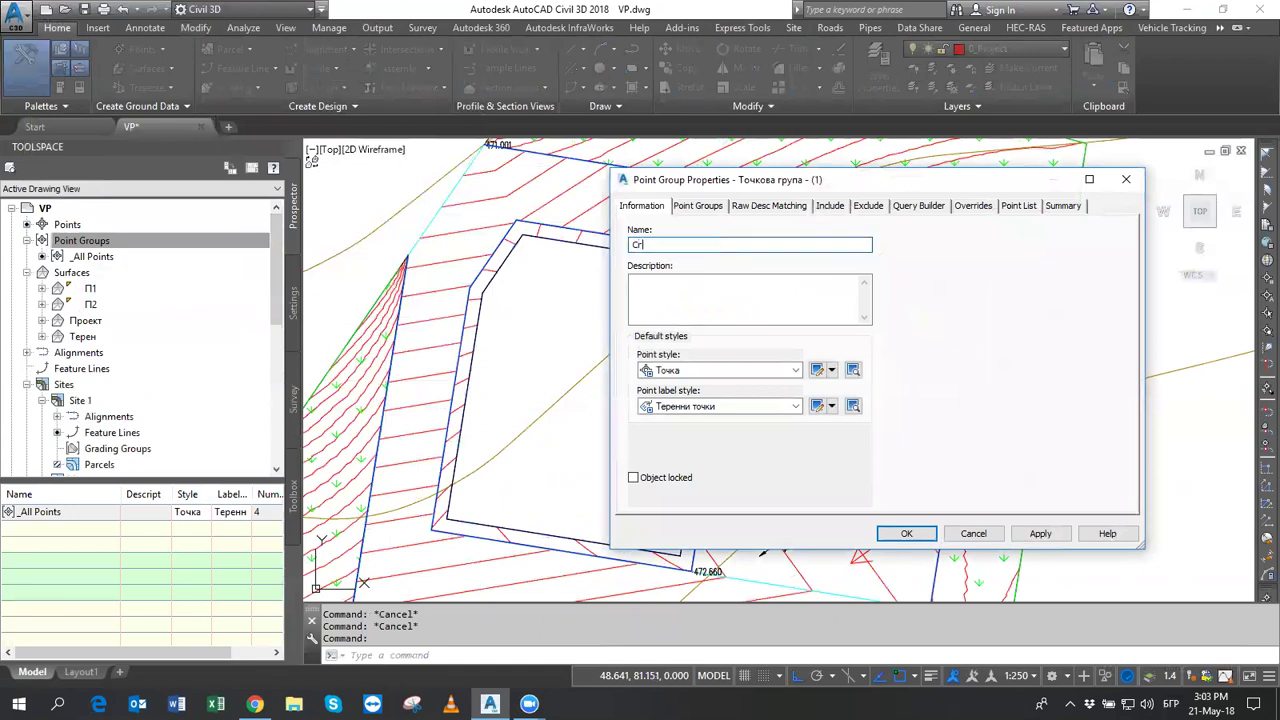
# Include points whose raw description matches С and confirm the group.
pyautogui.click(830, 206)
pyautogui.click(687, 348)
pyautogui.click(791, 349)
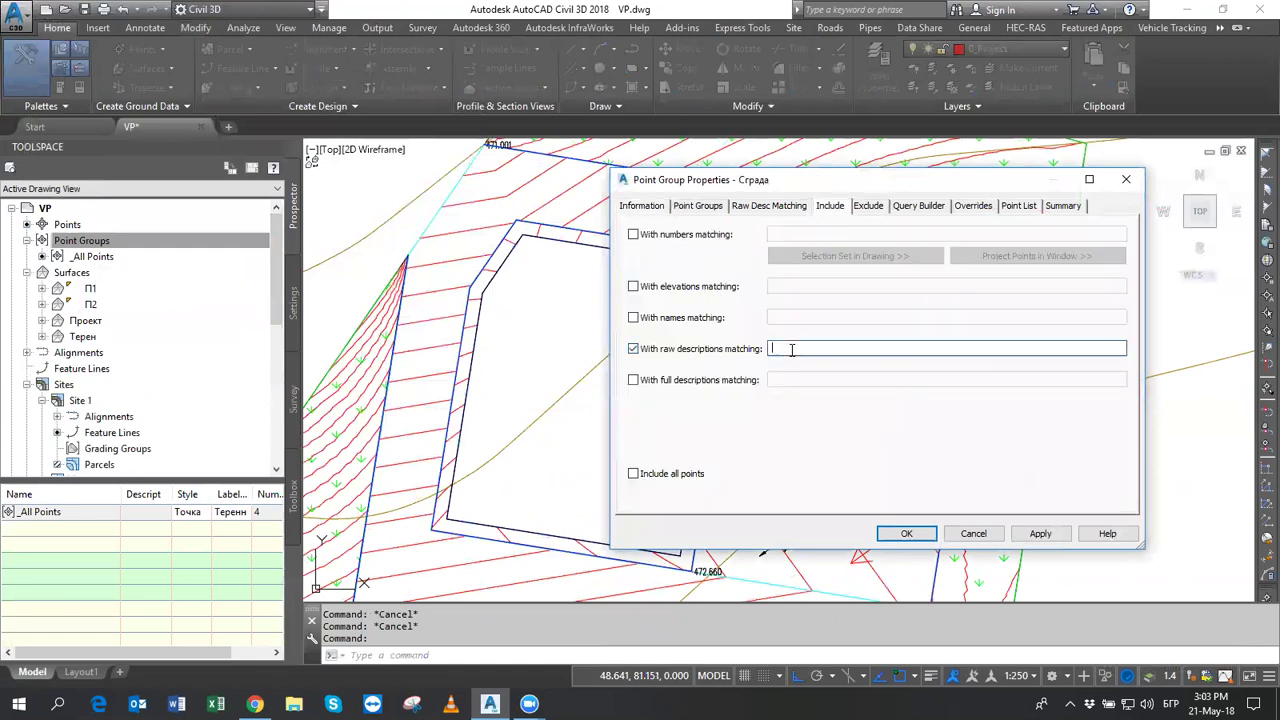
pyautogui.write('С')
pyautogui.click(906, 534)
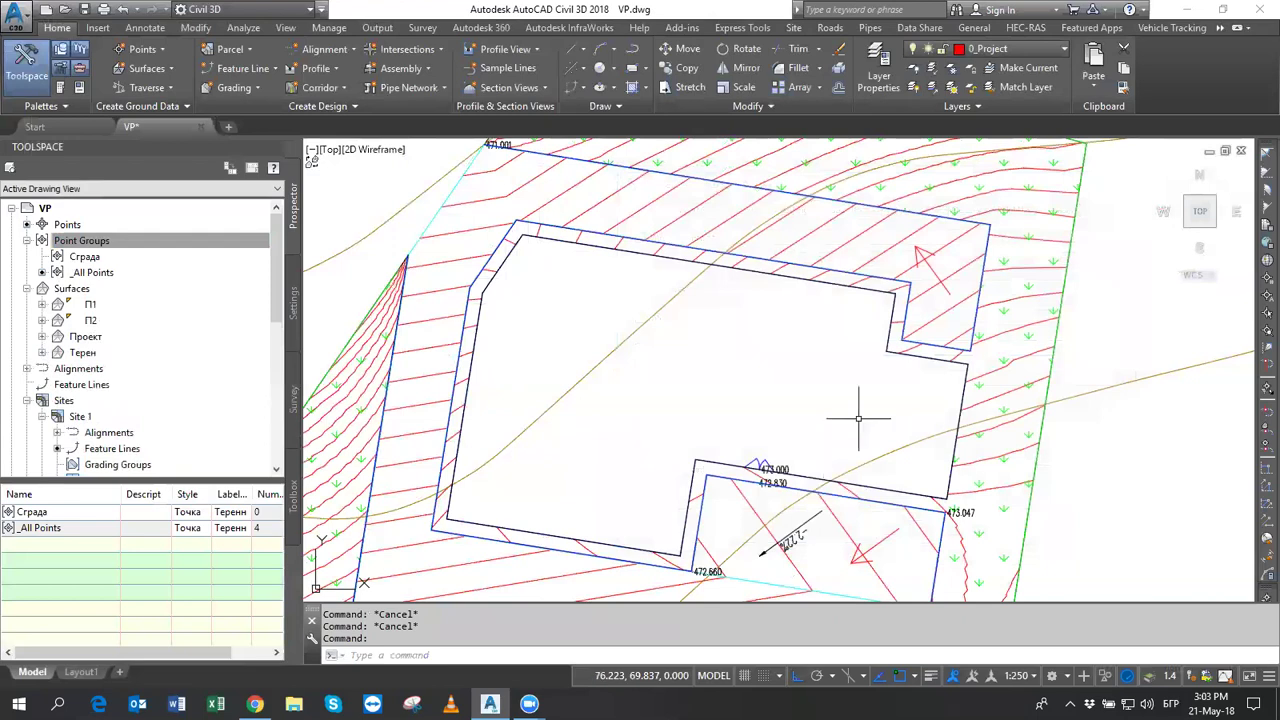
# Open the CreatePoints command settings under Point > Commands in Toolspace Settings.
pyautogui.click(88, 258)
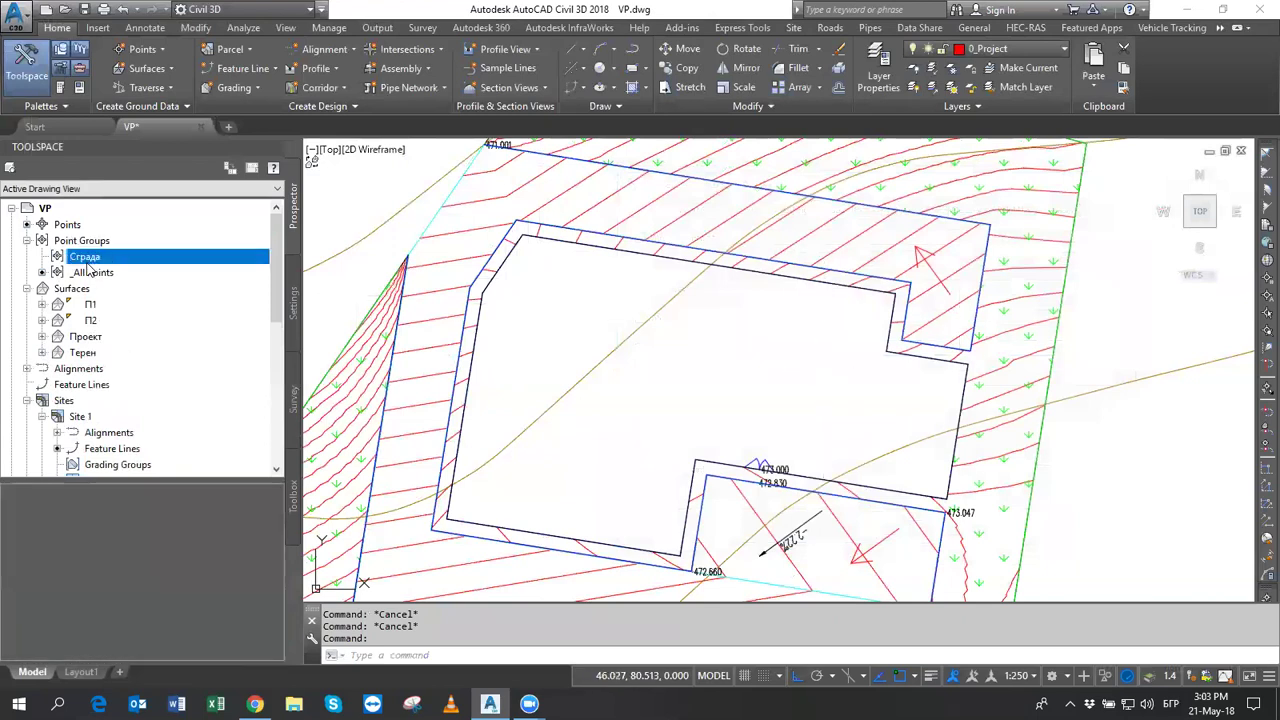
pyautogui.moveTo(85, 257)
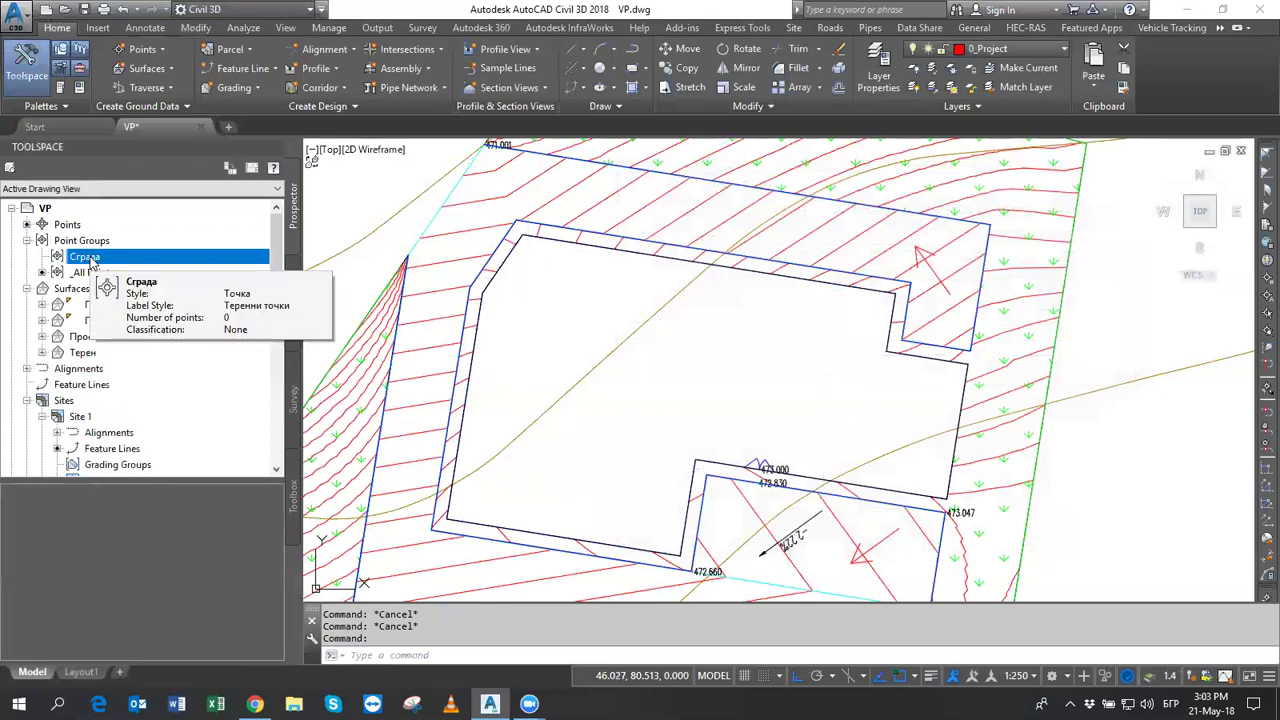
pyautogui.click(294, 335)
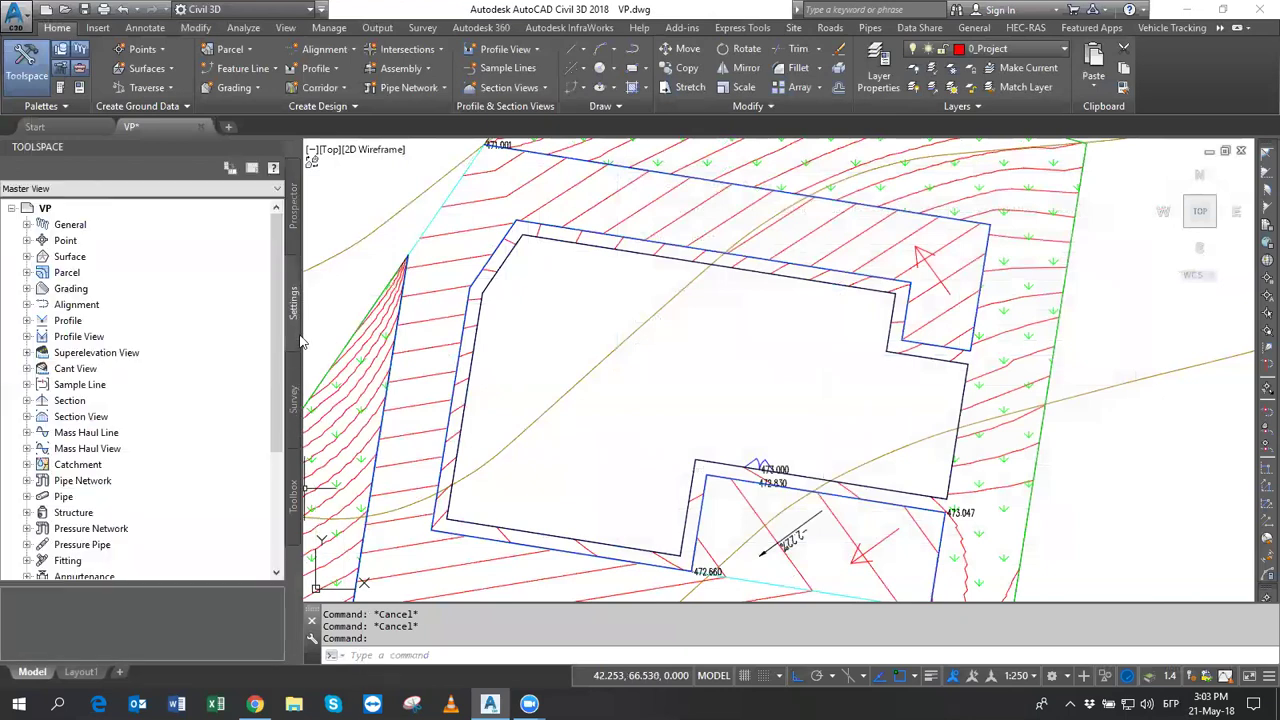
pyautogui.click(27, 241)
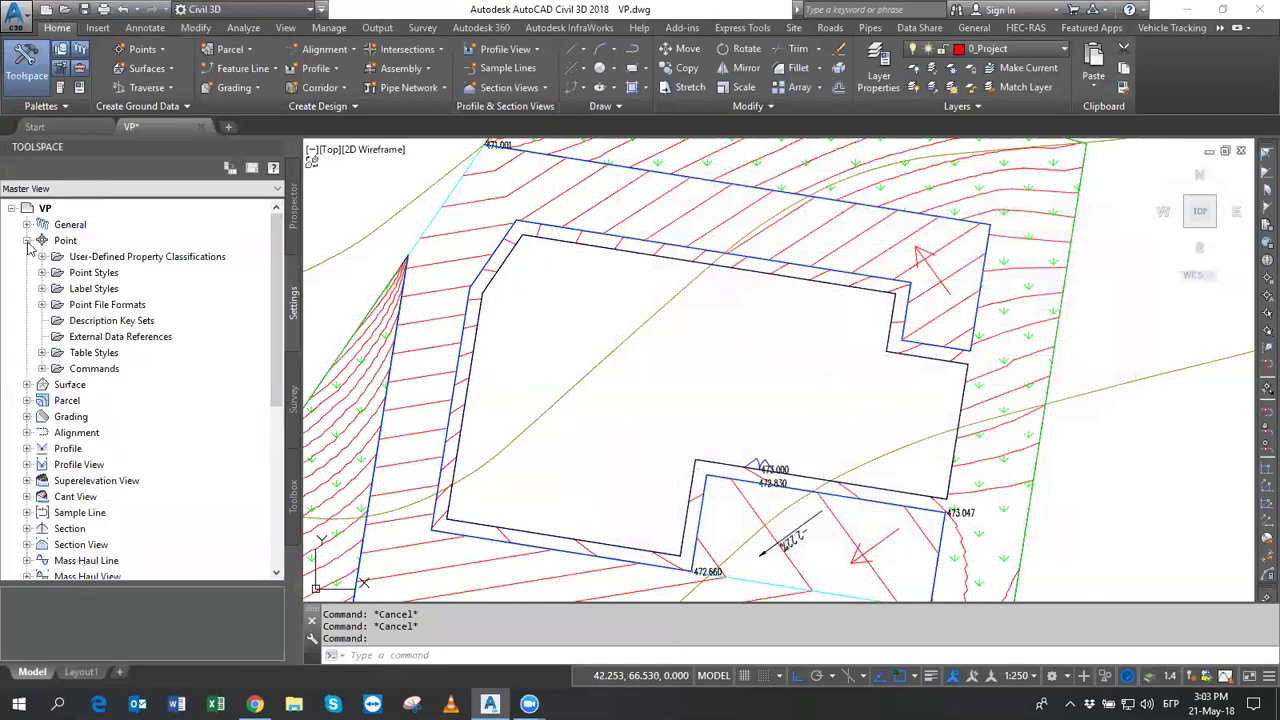
pyautogui.click(41, 369)
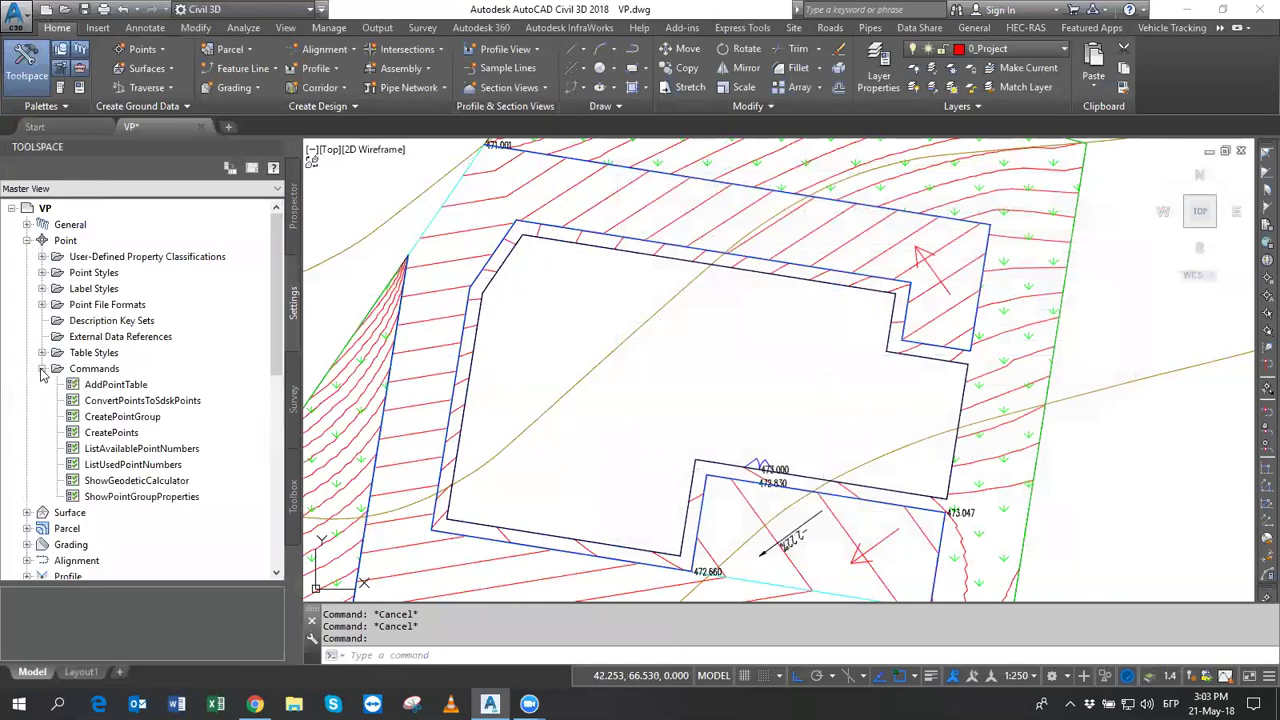
pyautogui.click(130, 434)
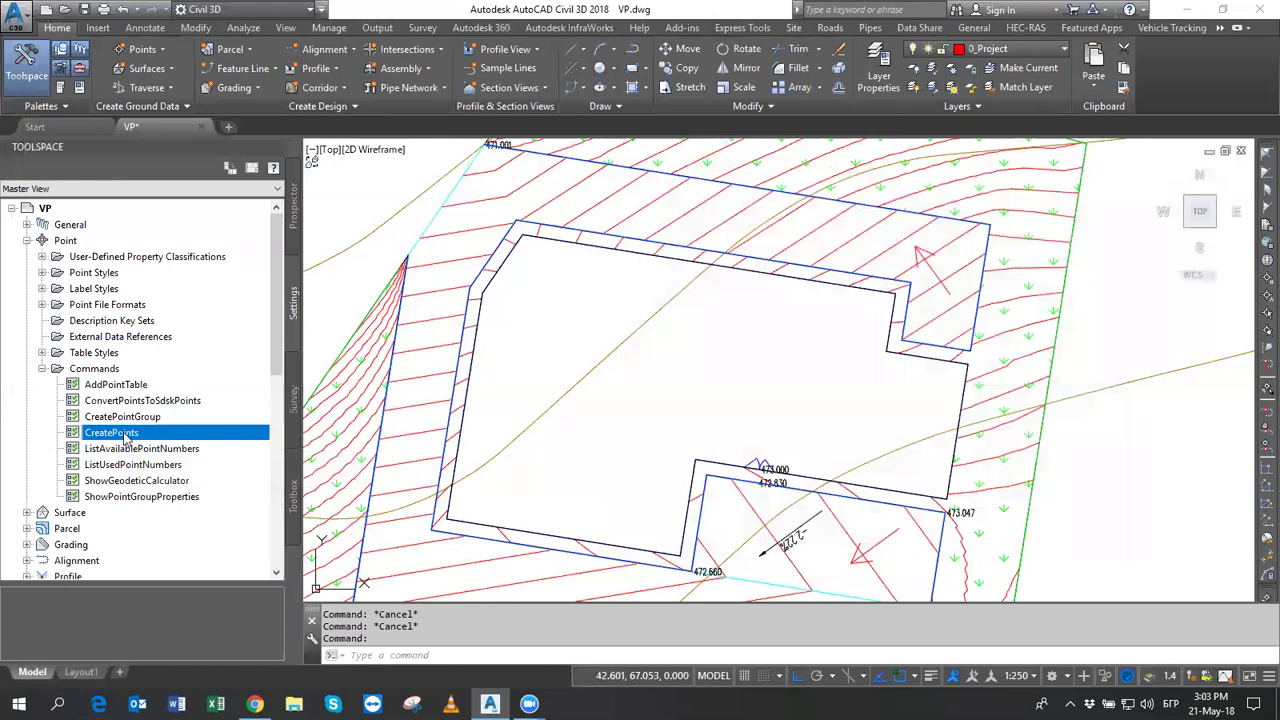
pyautogui.doubleClick(125, 437)
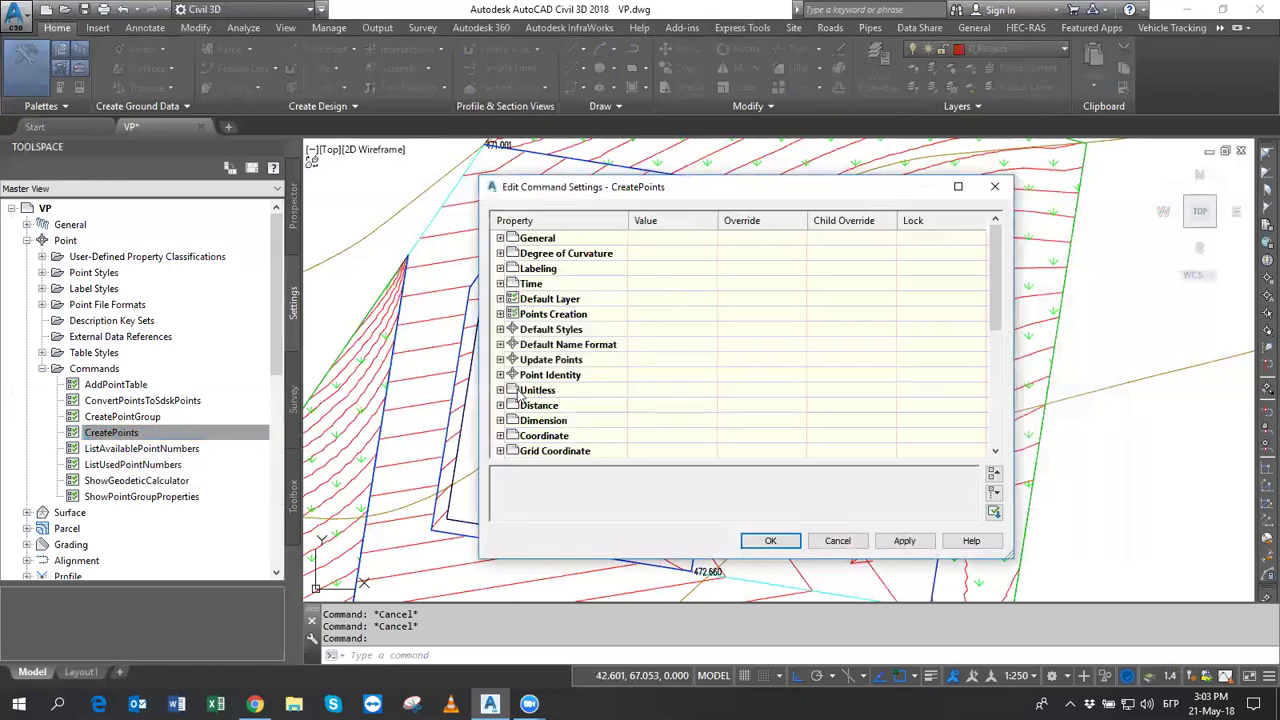
# Set Prompt For Descriptions to Automatic with default description C, then show Active Drawing View.
pyautogui.click(501, 314)
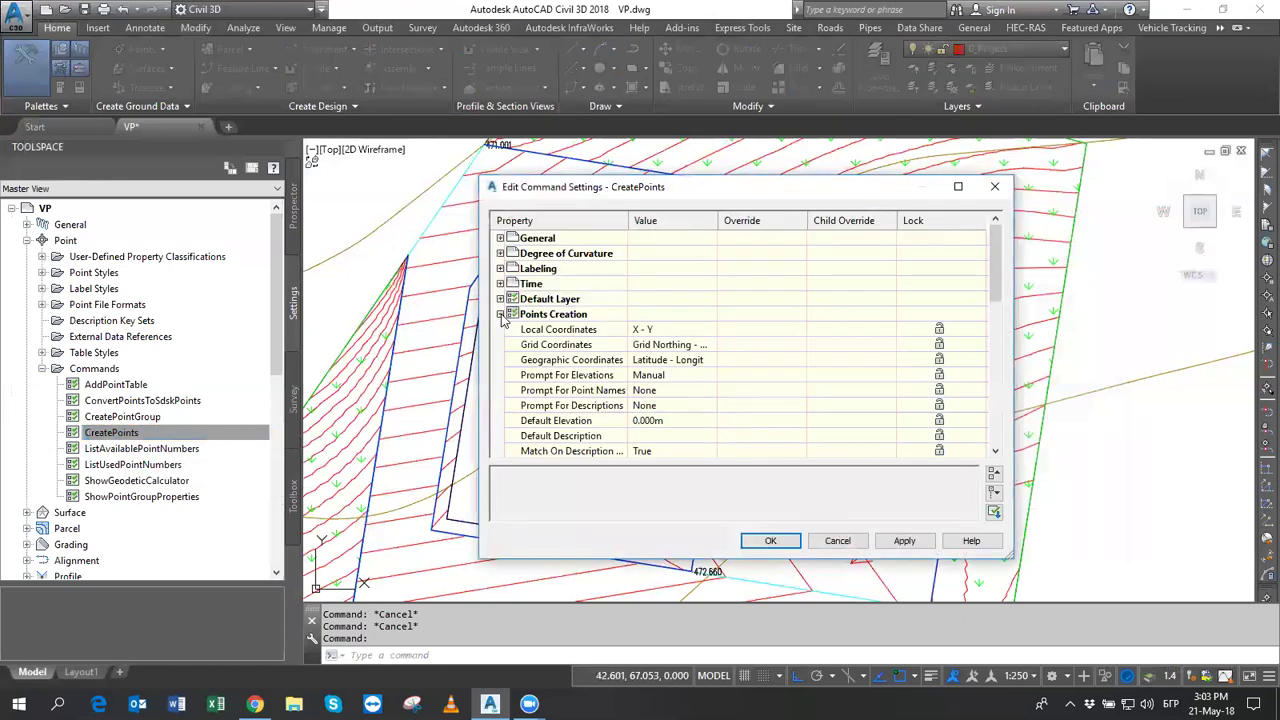
pyautogui.click(644, 408)
pyautogui.click(644, 408)
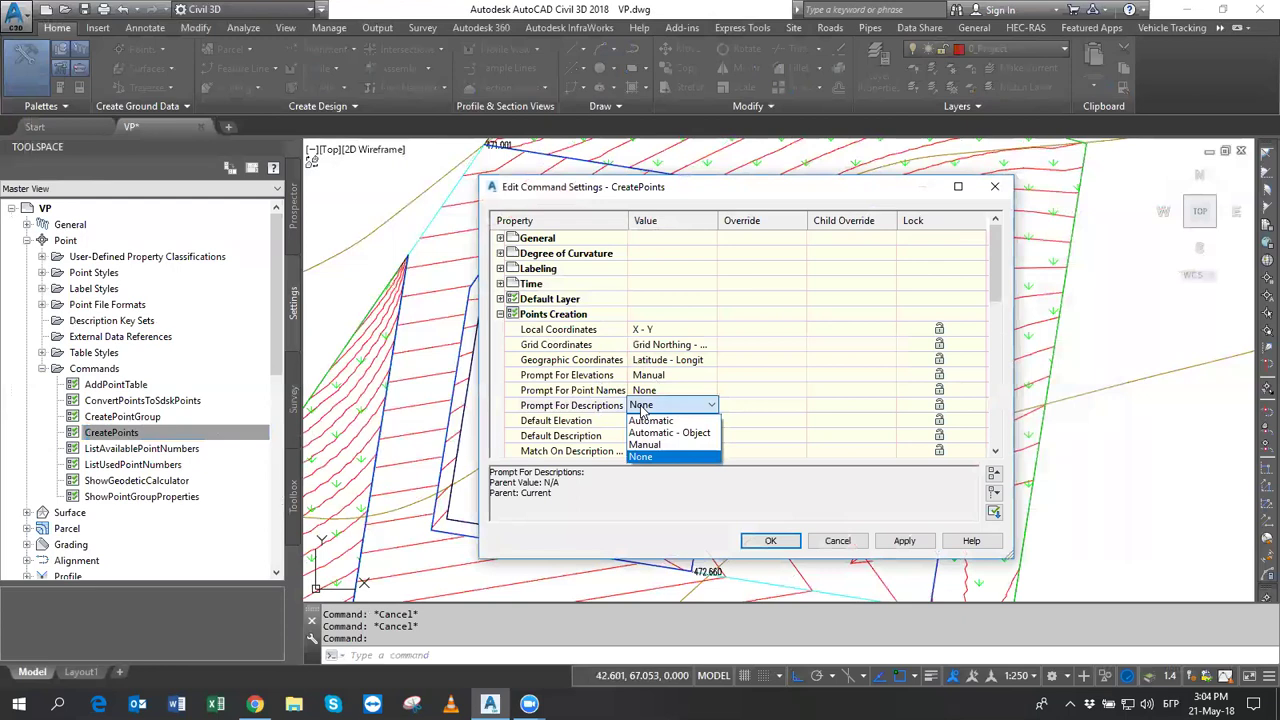
pyautogui.click(648, 421)
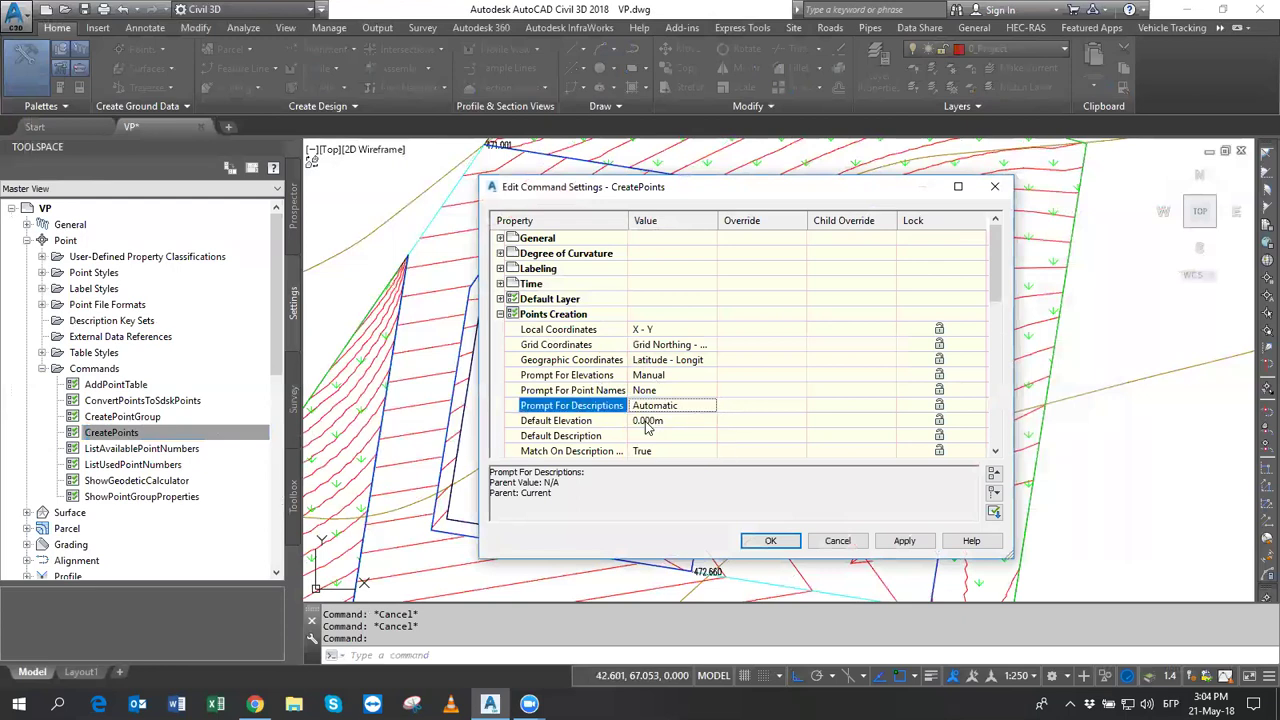
pyautogui.click(643, 436)
pyautogui.write('C')
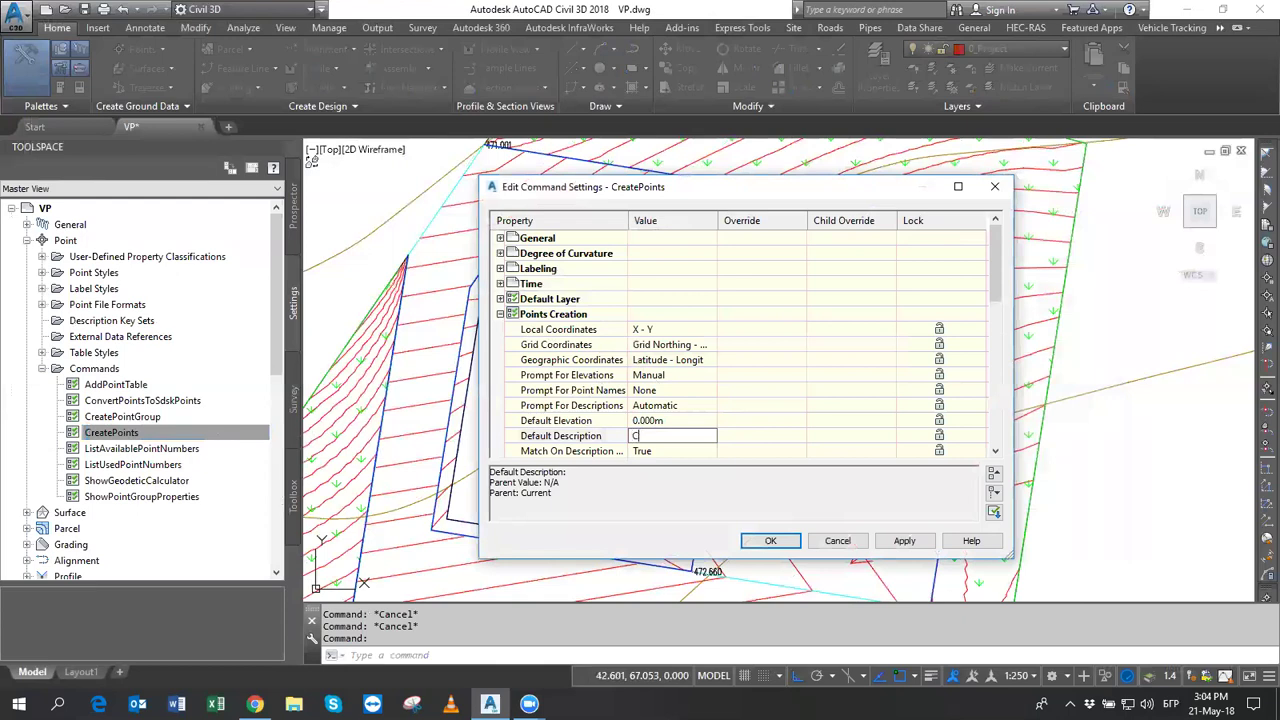
pyautogui.click(597, 410)
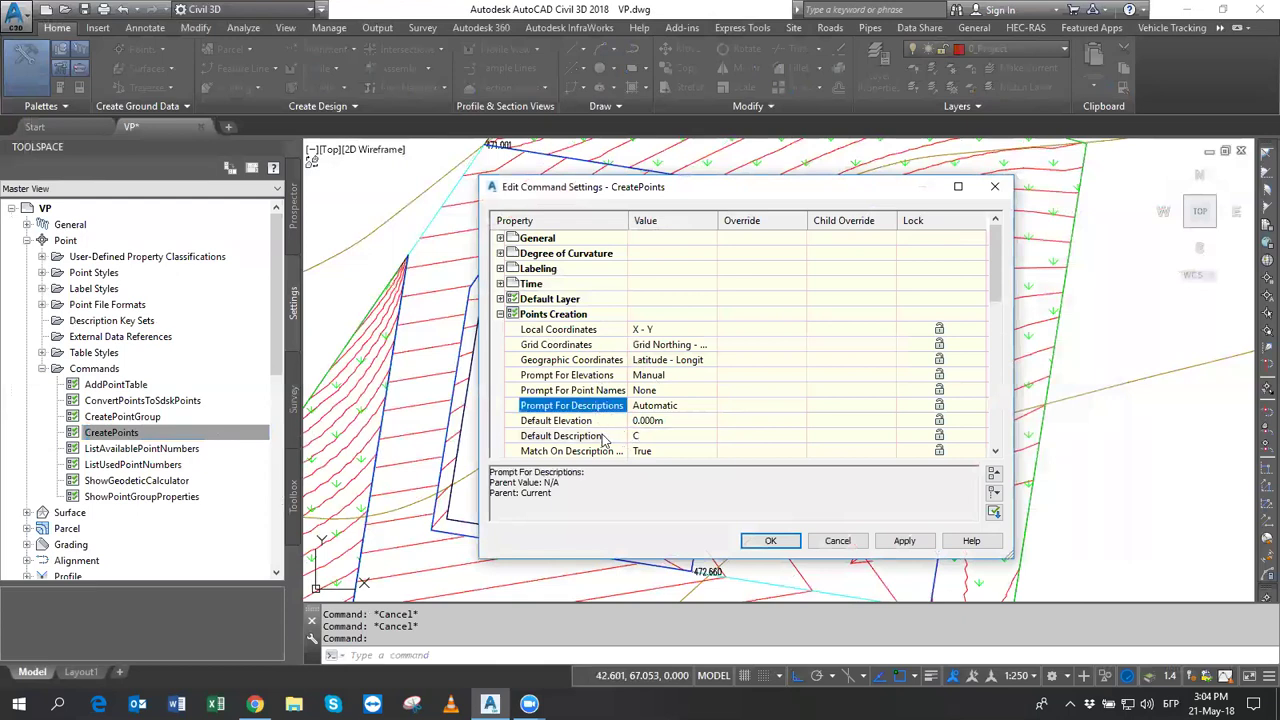
pyautogui.click(642, 437)
pyautogui.click(783, 548)
pyautogui.click(277, 189)
pyautogui.click(280, 212)
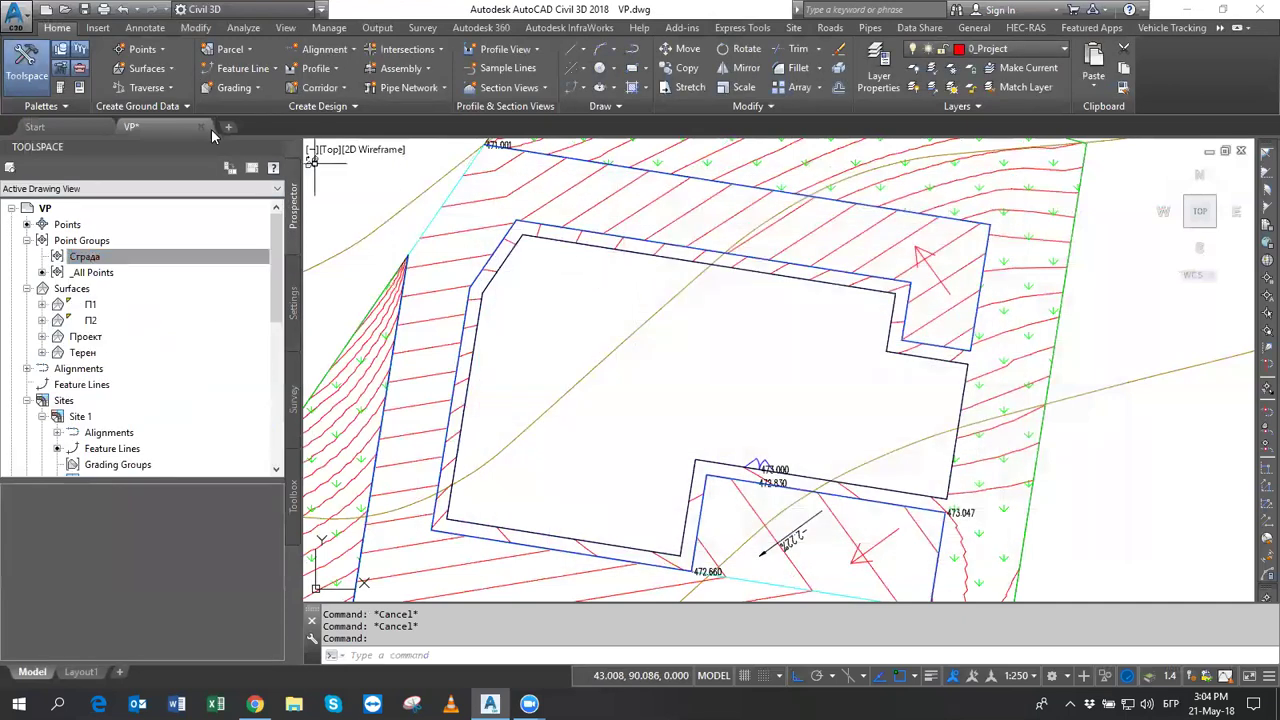
# Use Polyline Vertices - Automatic on the building outline to place points at its vertices.
pyautogui.click(140, 49)
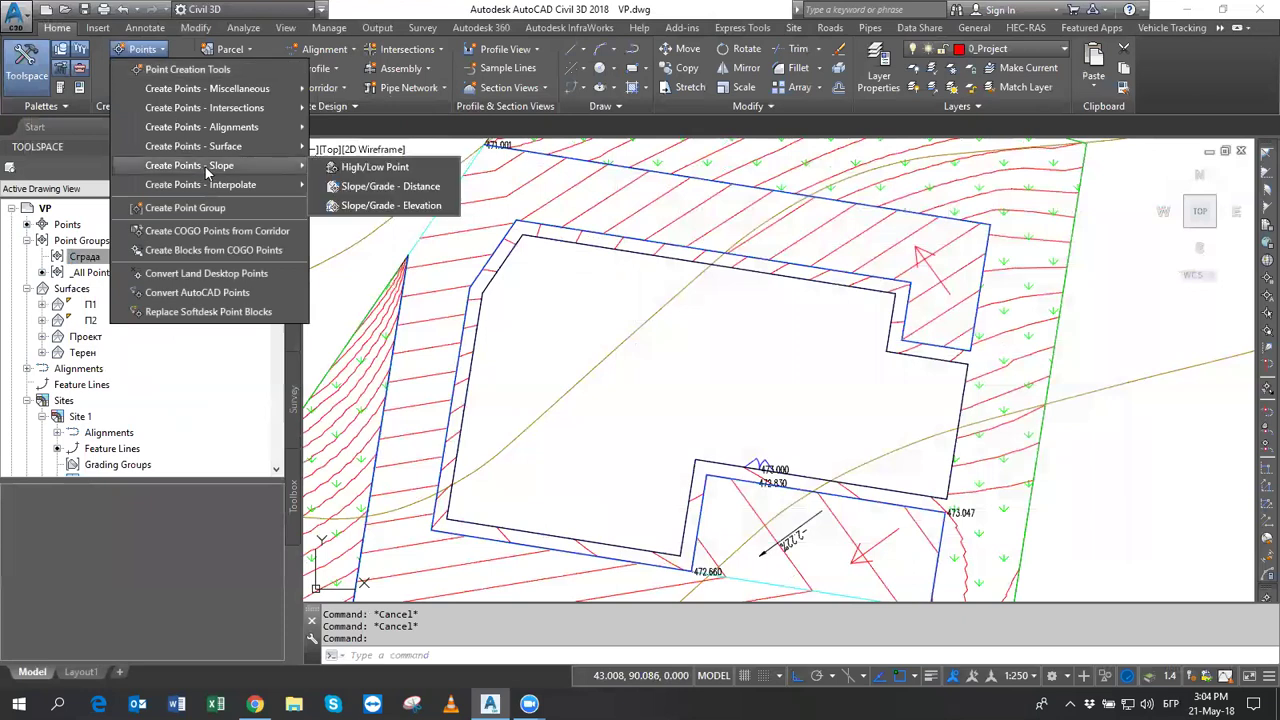
pyautogui.moveTo(207, 88)
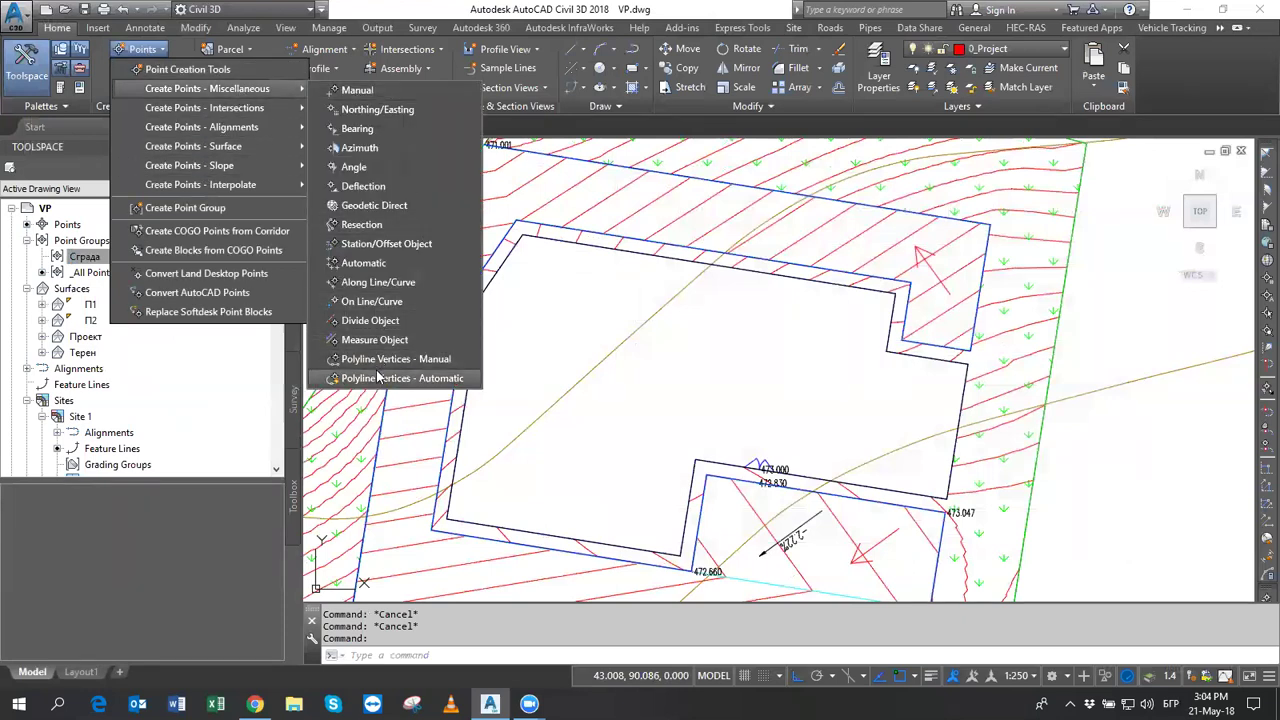
pyautogui.click(396, 380)
pyautogui.moveTo(735, 377); pyautogui.dragTo(744, 416, button='middle')
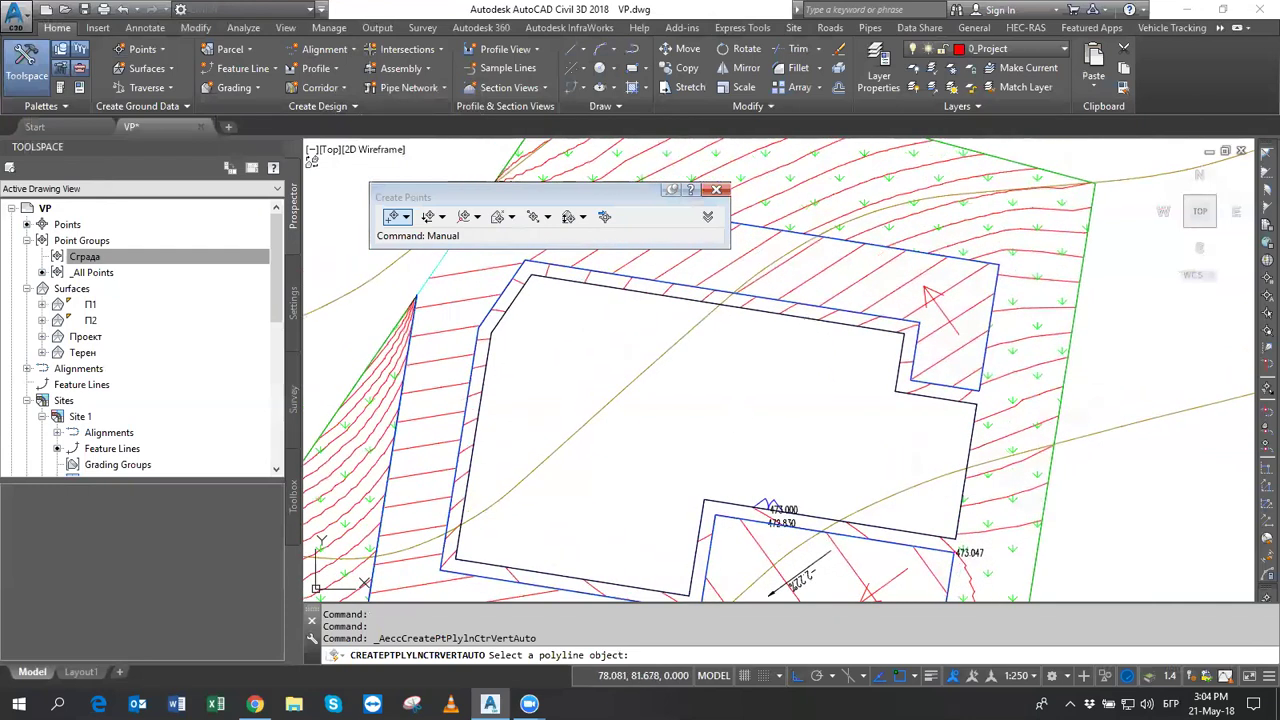
pyautogui.click(812, 318)
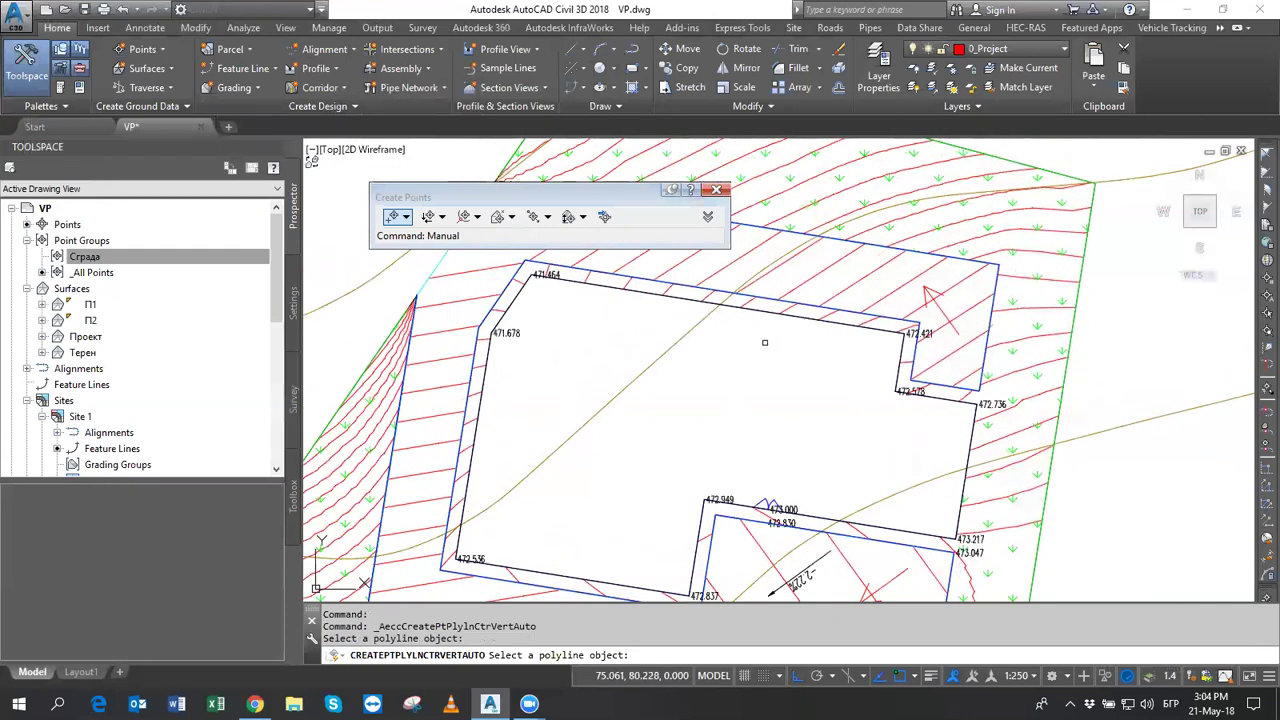
# End point creation, close the Create Points toolbar, and select the Сграда point group.
pyautogui.press('Return')
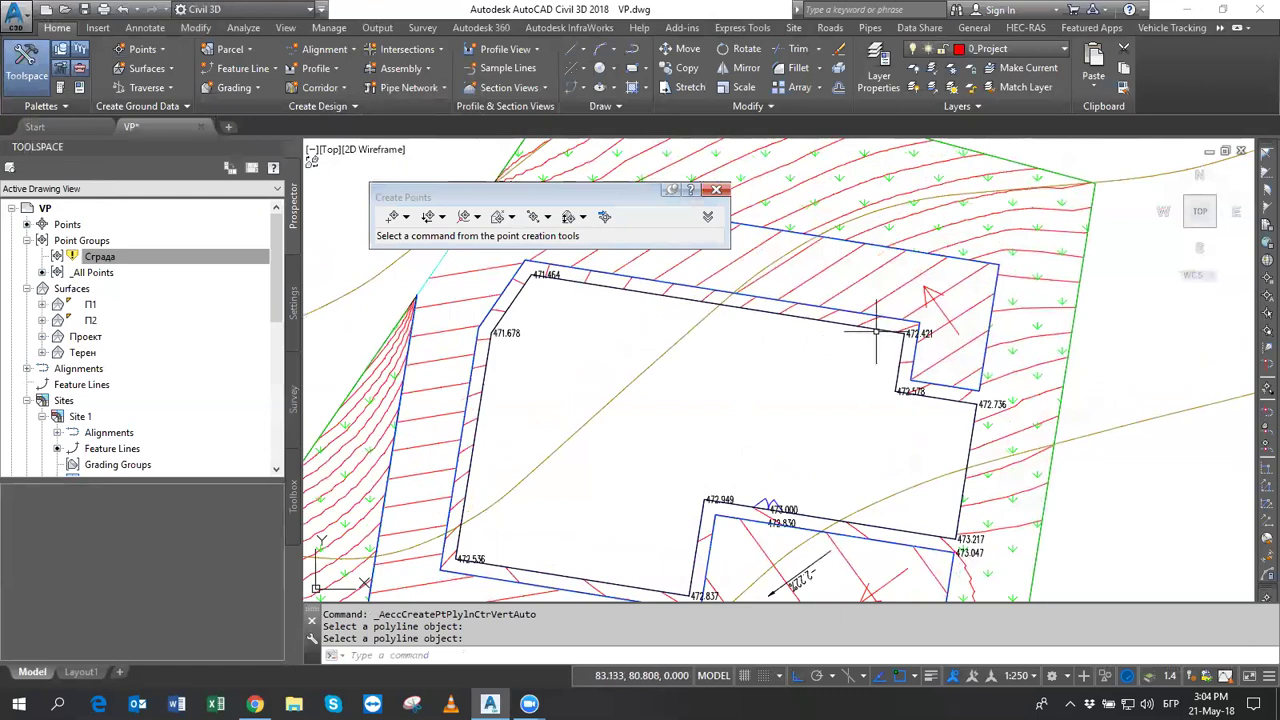
pyautogui.press('Escape')
pyautogui.click(878, 328)
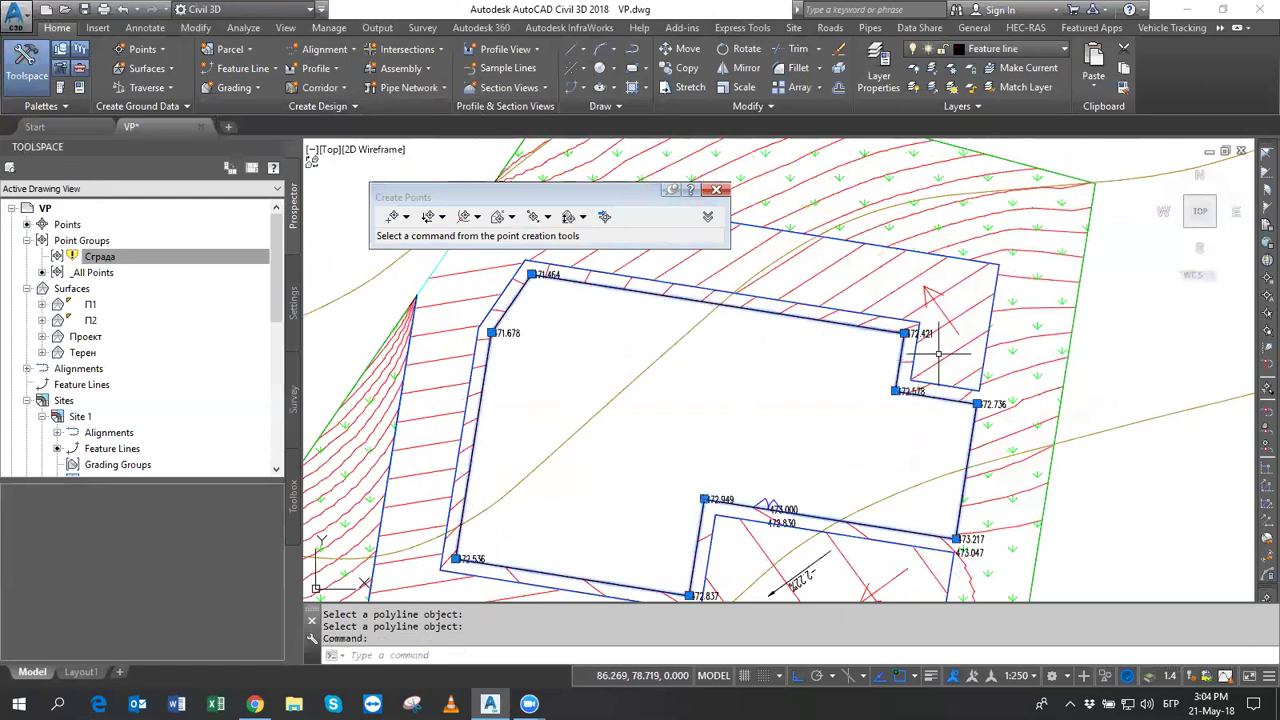
pyautogui.click(716, 189)
pyautogui.click(101, 259)
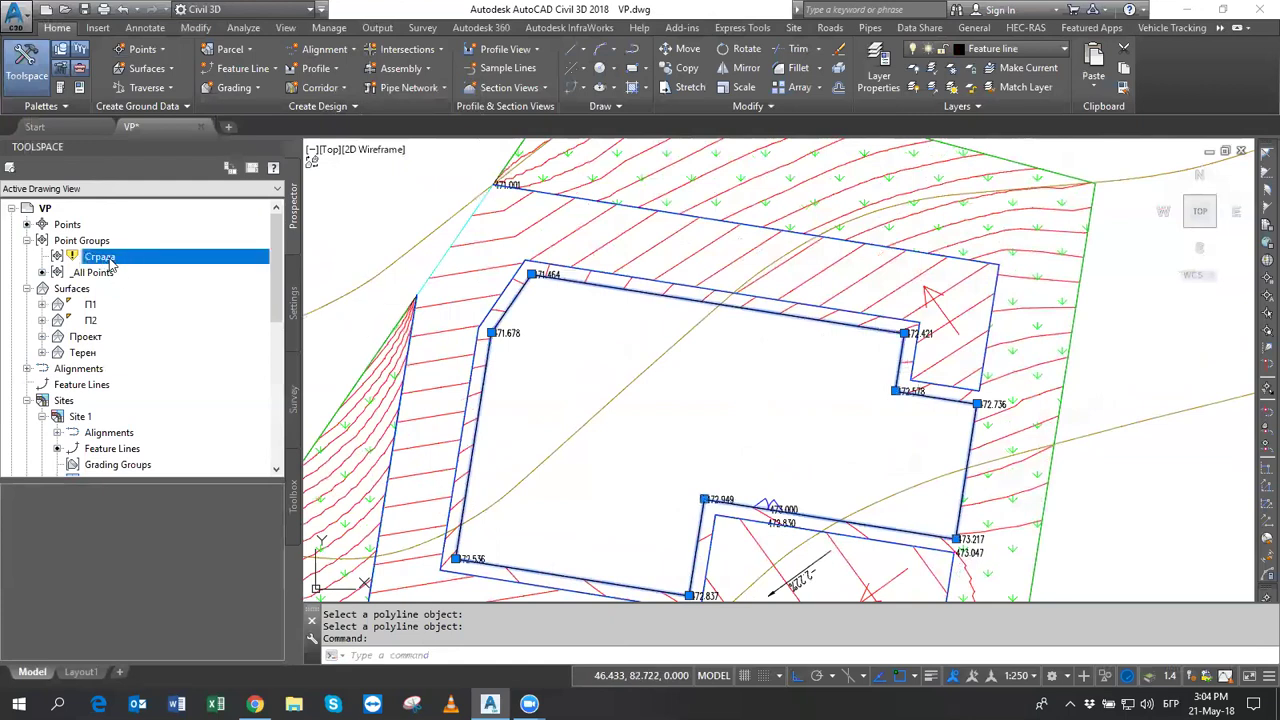
# Review the Сграда group's C filter and points 7–15, then set its point label style to XYZ.
pyautogui.rightClick(108, 261)
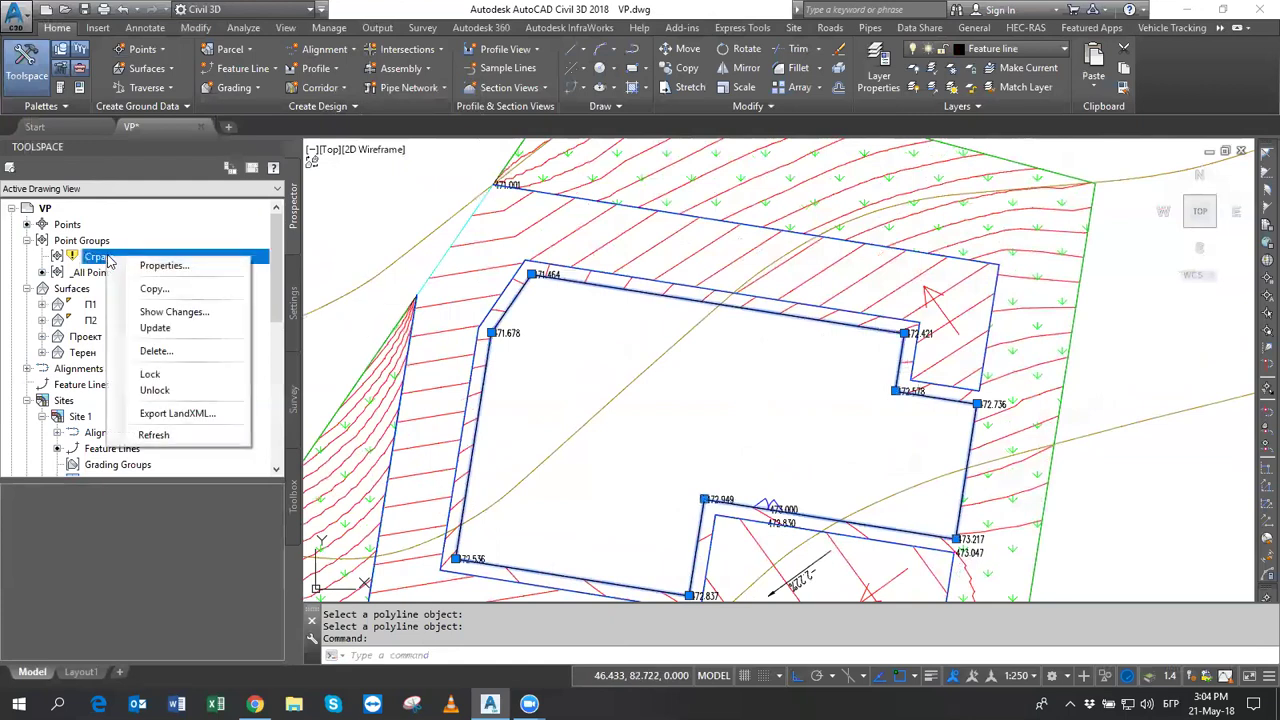
pyautogui.click(158, 265)
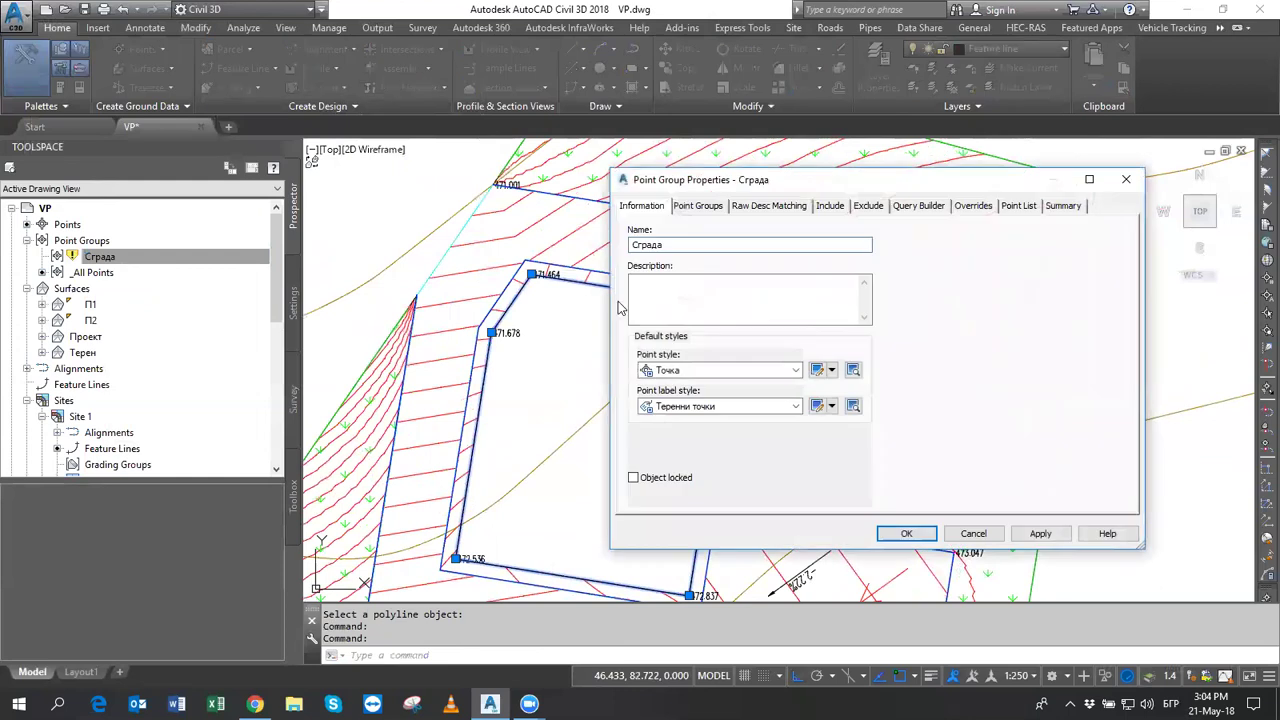
pyautogui.click(830, 206)
pyautogui.doubleClick(775, 348)
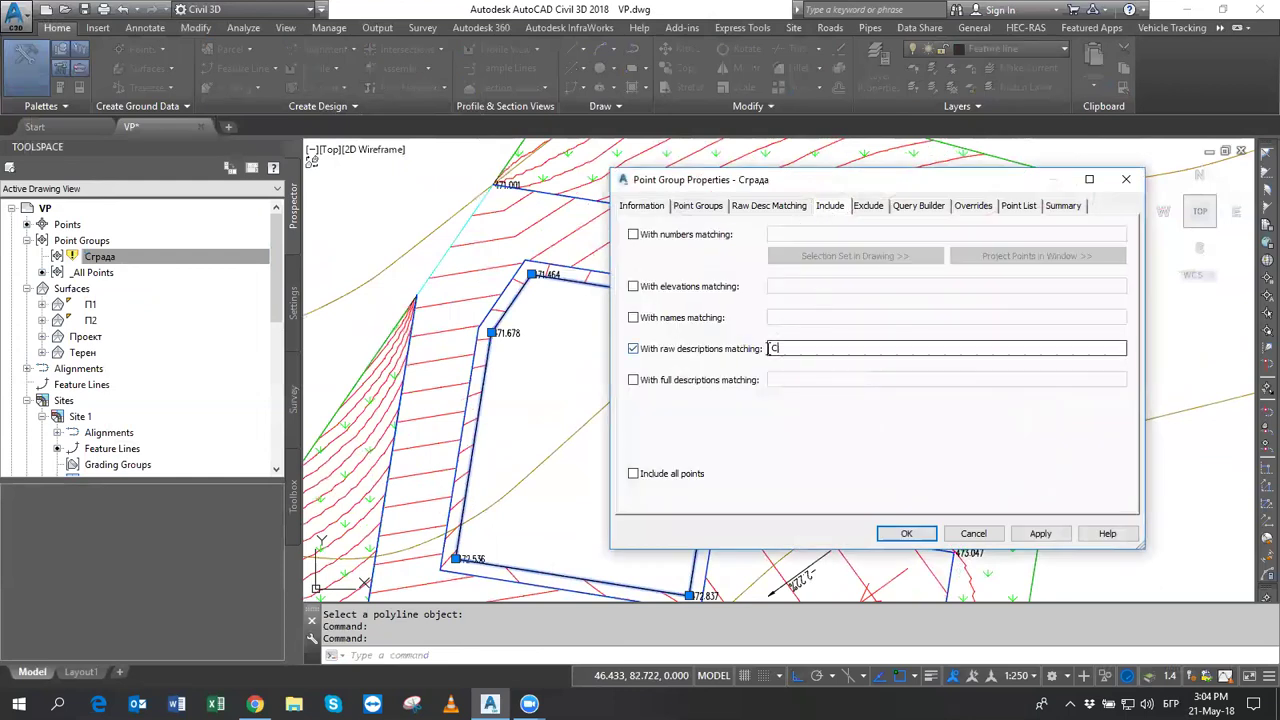
pyautogui.click(1019, 206)
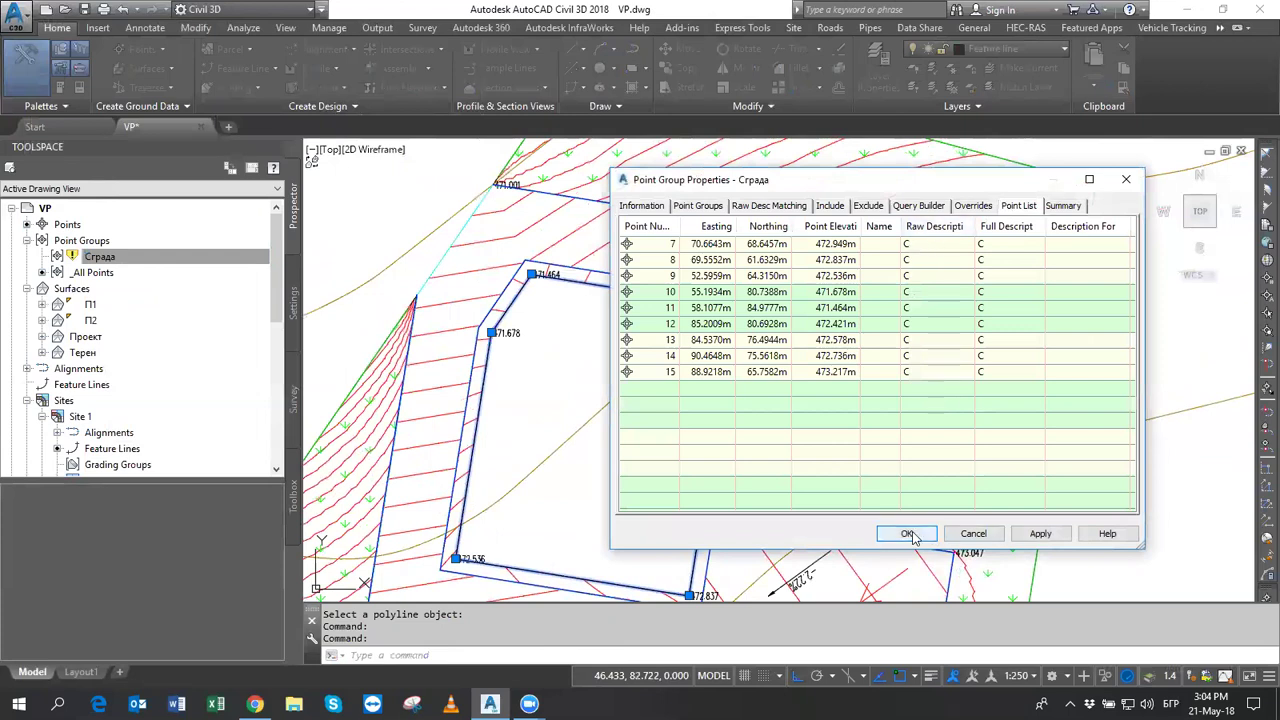
pyautogui.click(660, 206)
pyautogui.click(714, 407)
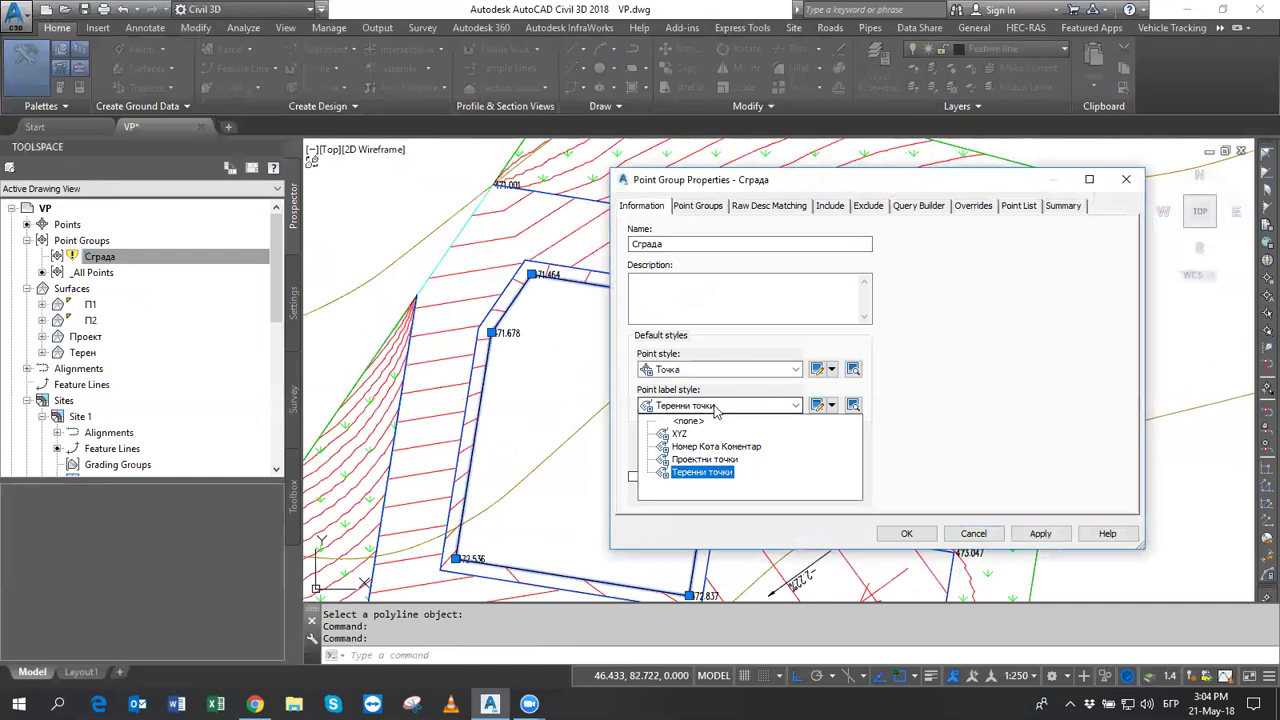
pyautogui.click(705, 459)
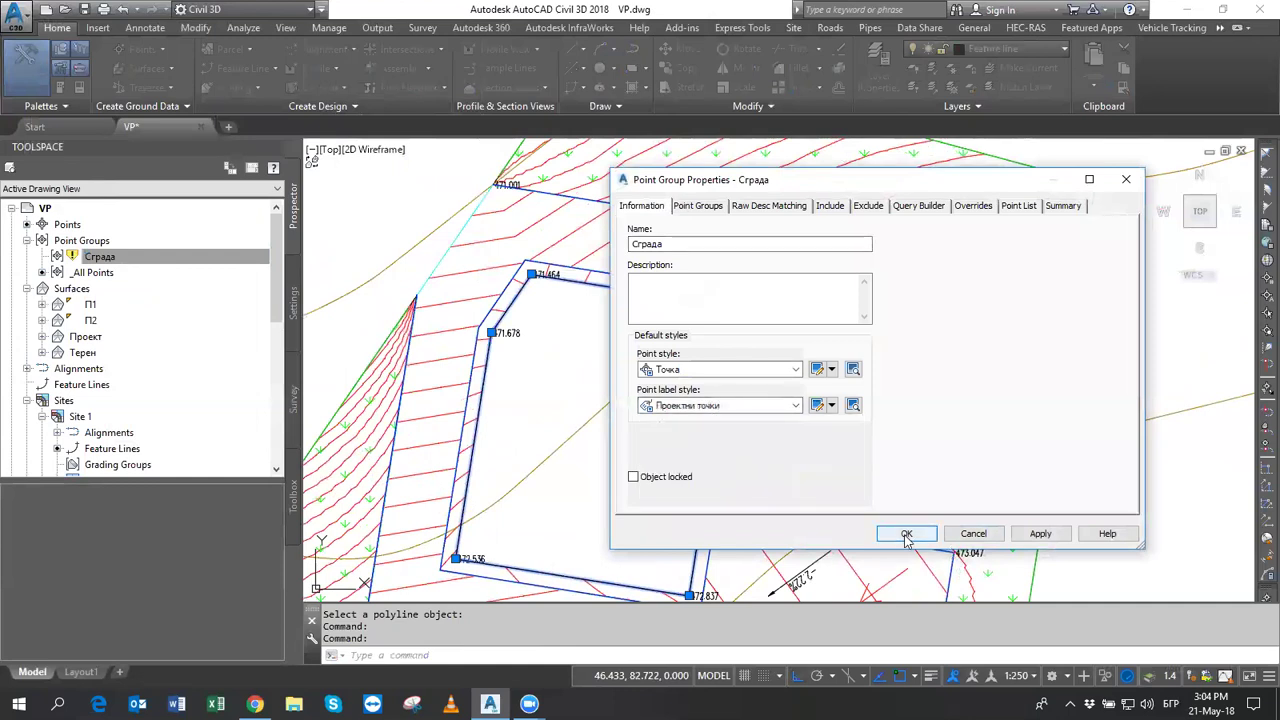
pyautogui.click(757, 406)
pyautogui.click(740, 422)
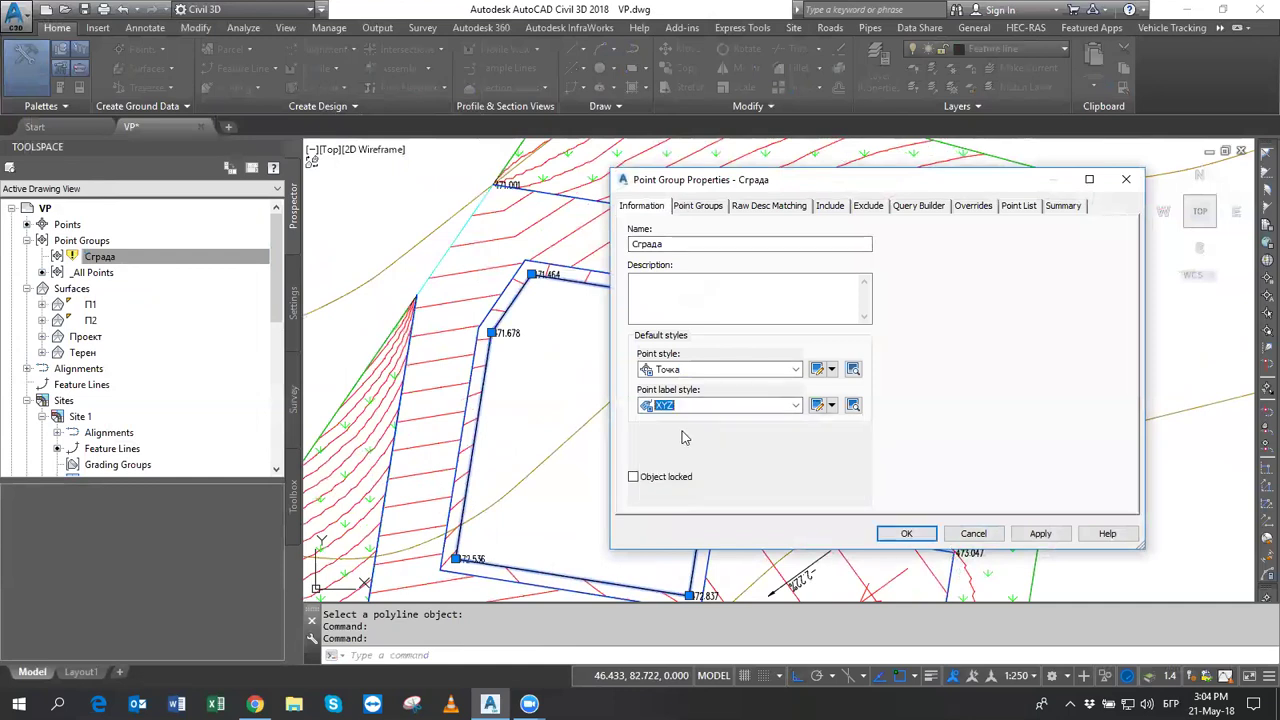
pyautogui.click(905, 533)
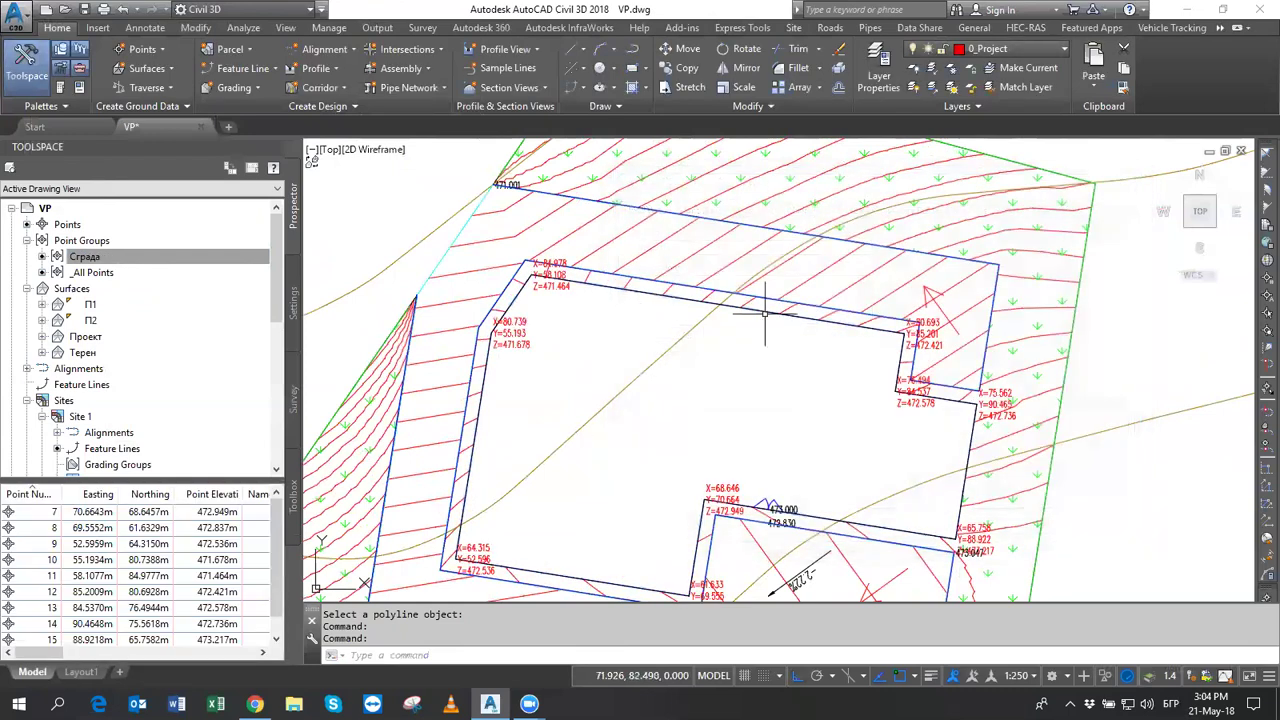
pyautogui.scroll(2, 944, 427)
pyautogui.scroll(2, 830, 320)
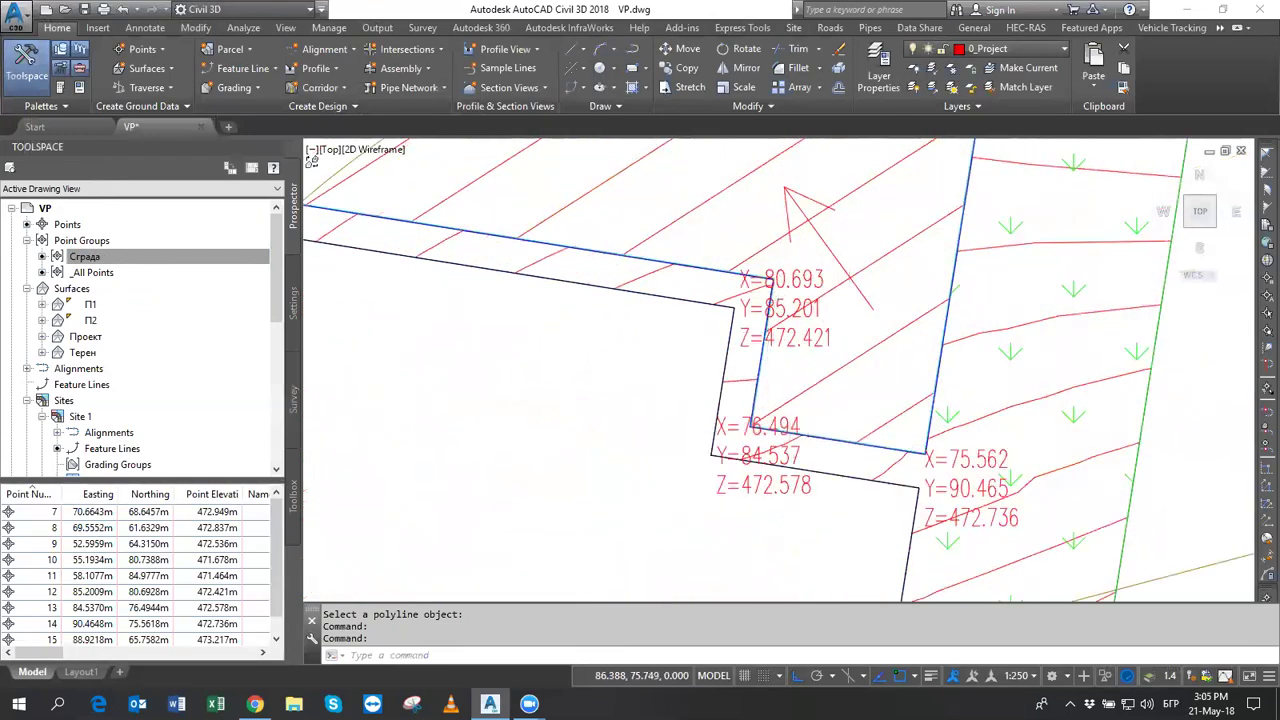
pyautogui.scroll(-3, 762, 480)
pyautogui.moveTo(762, 480); pyautogui.dragTo(827, 337, button='middle')
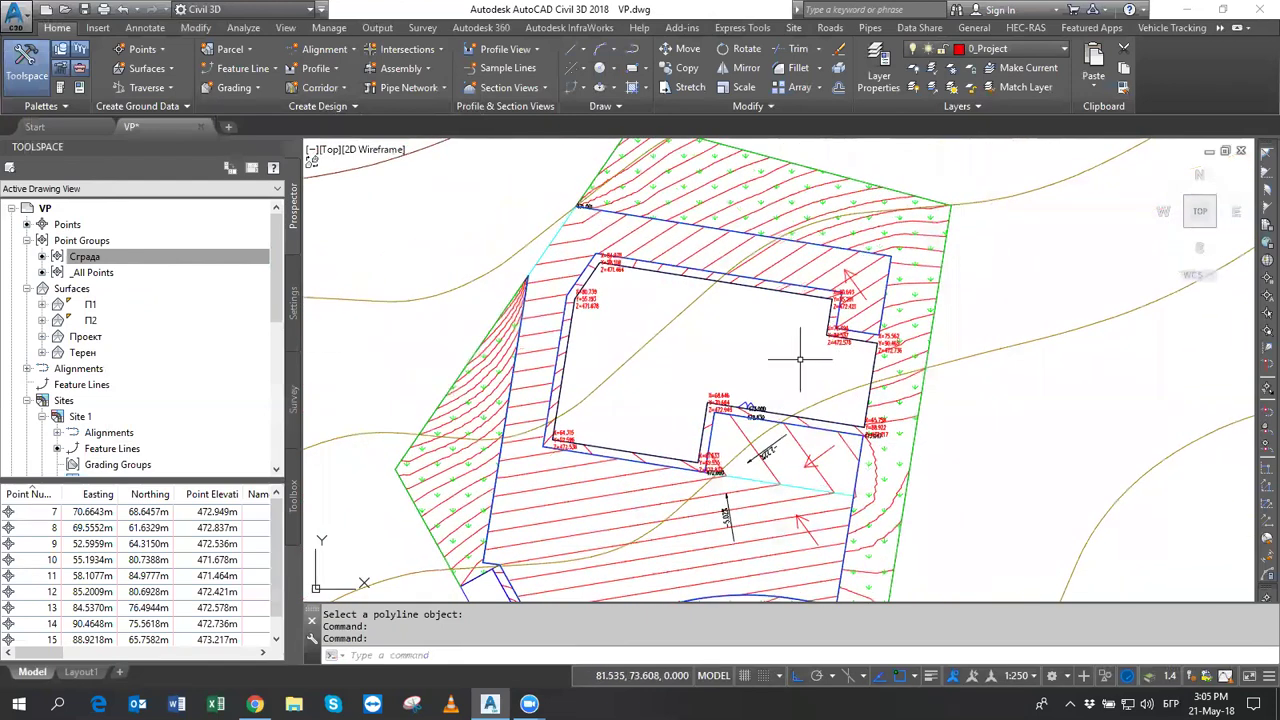
pyautogui.click(72, 259)
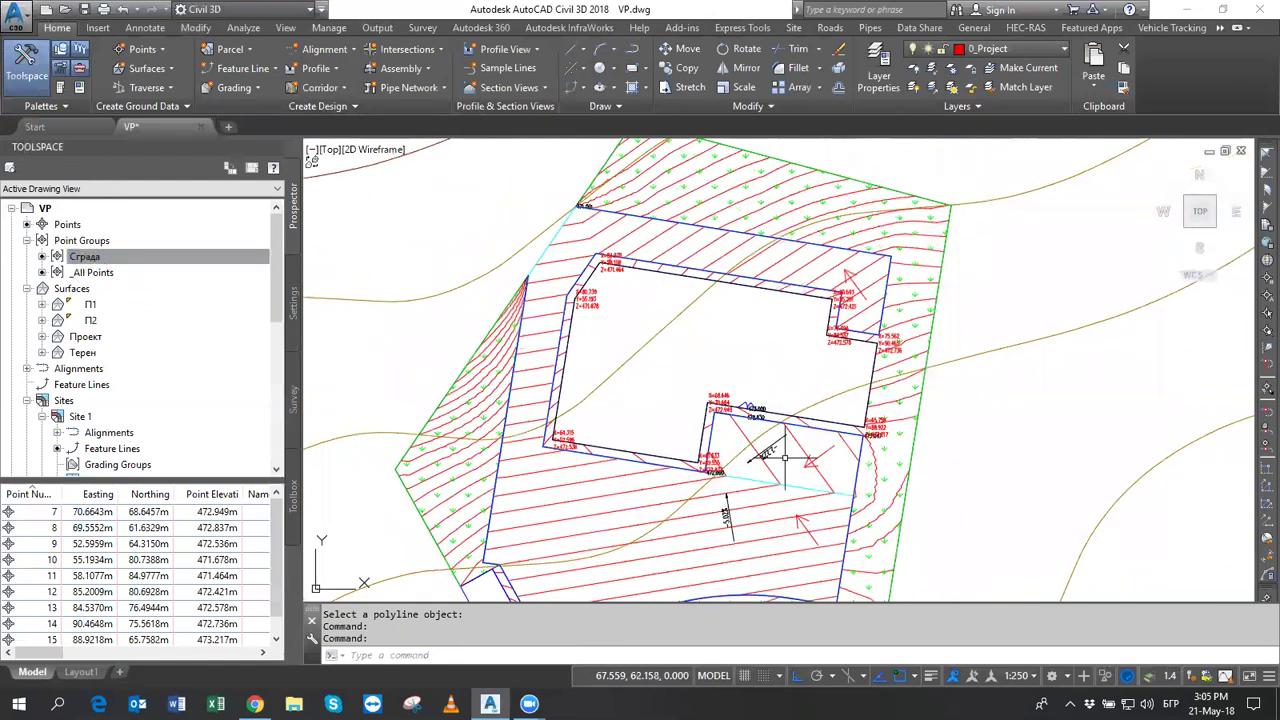
pyautogui.scroll(-4, 1105, 268)
pyautogui.moveTo(1105, 268); pyautogui.dragTo(864, 308, button='middle')
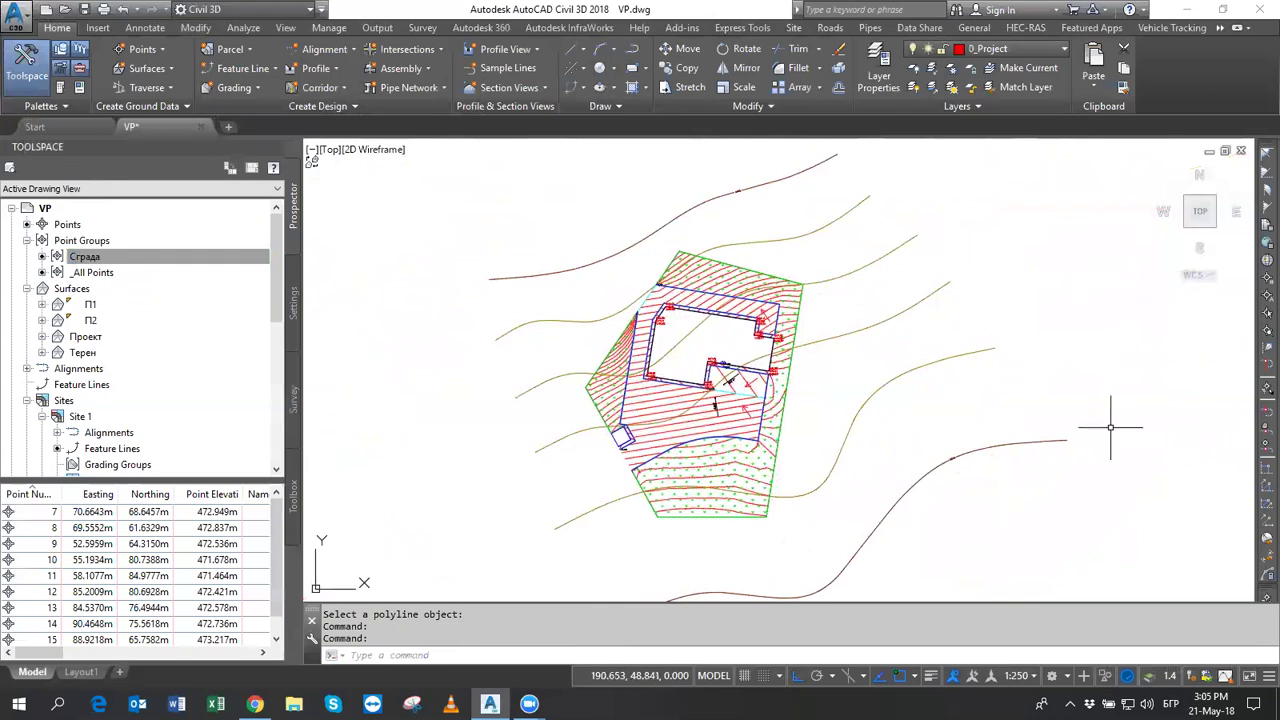
# Add a point table for the Сграда point group and place it right of the site.
pyautogui.click(145, 28)
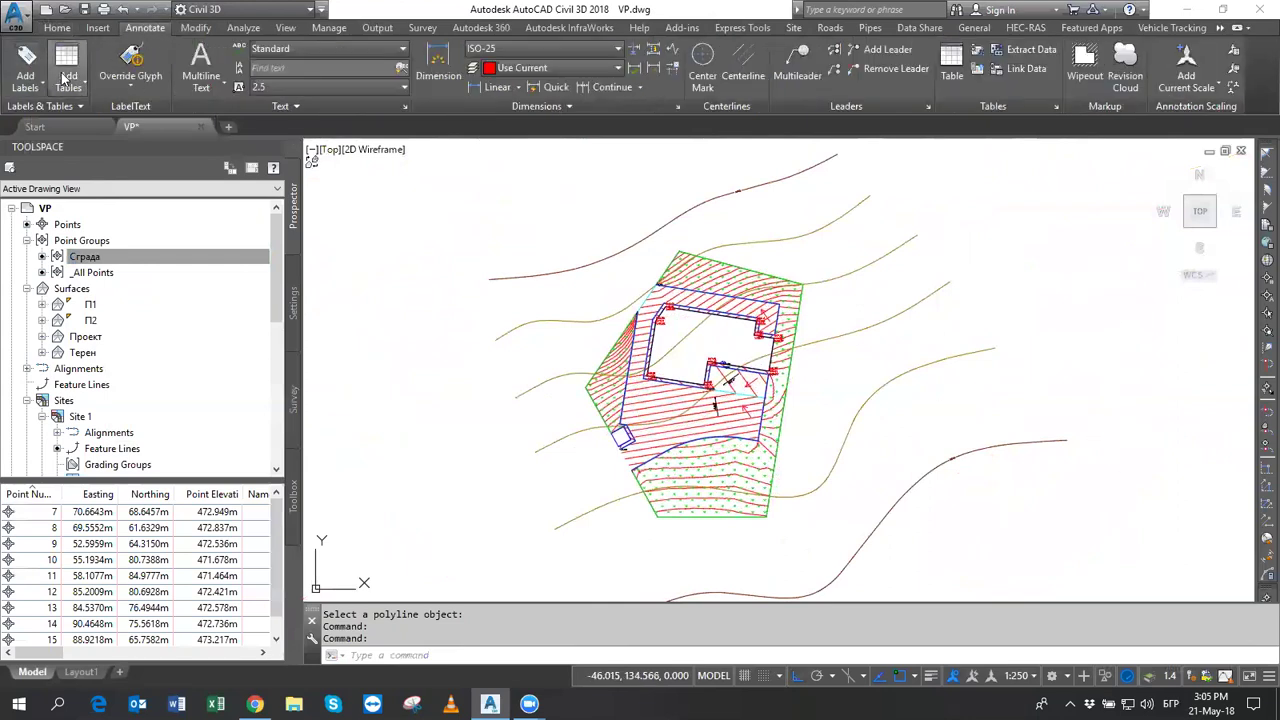
pyautogui.click(67, 80)
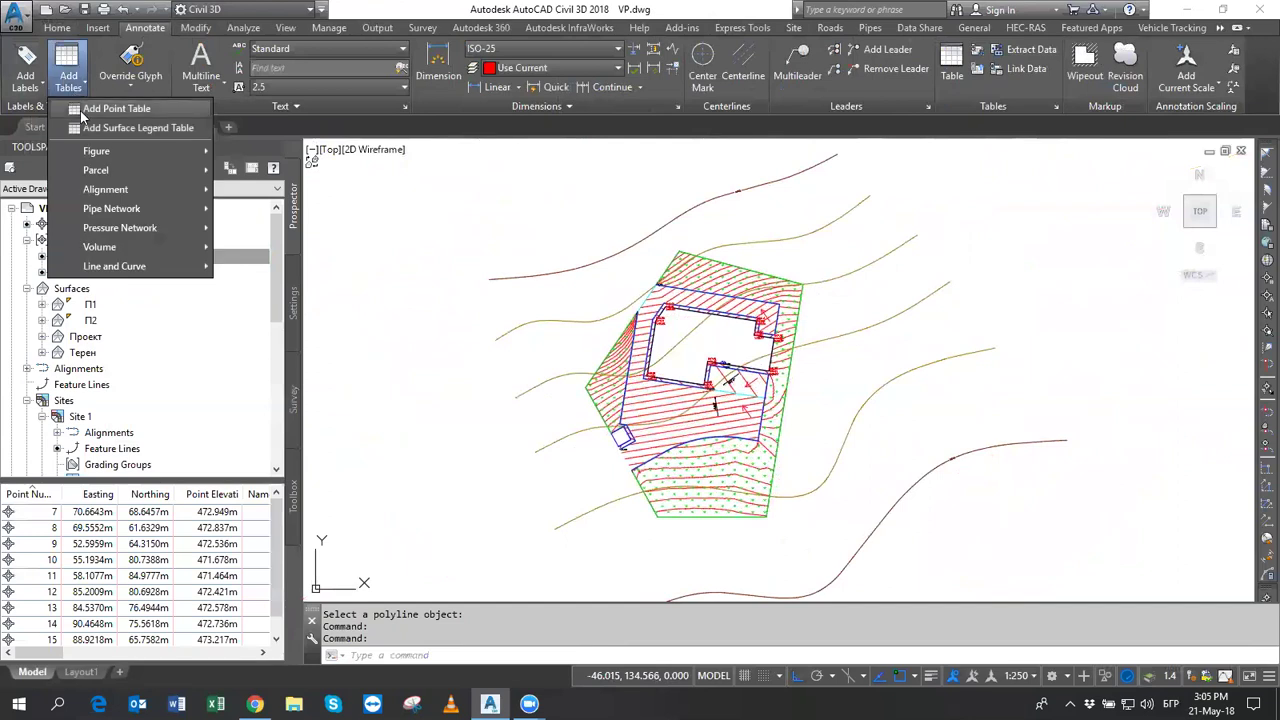
pyautogui.click(83, 112)
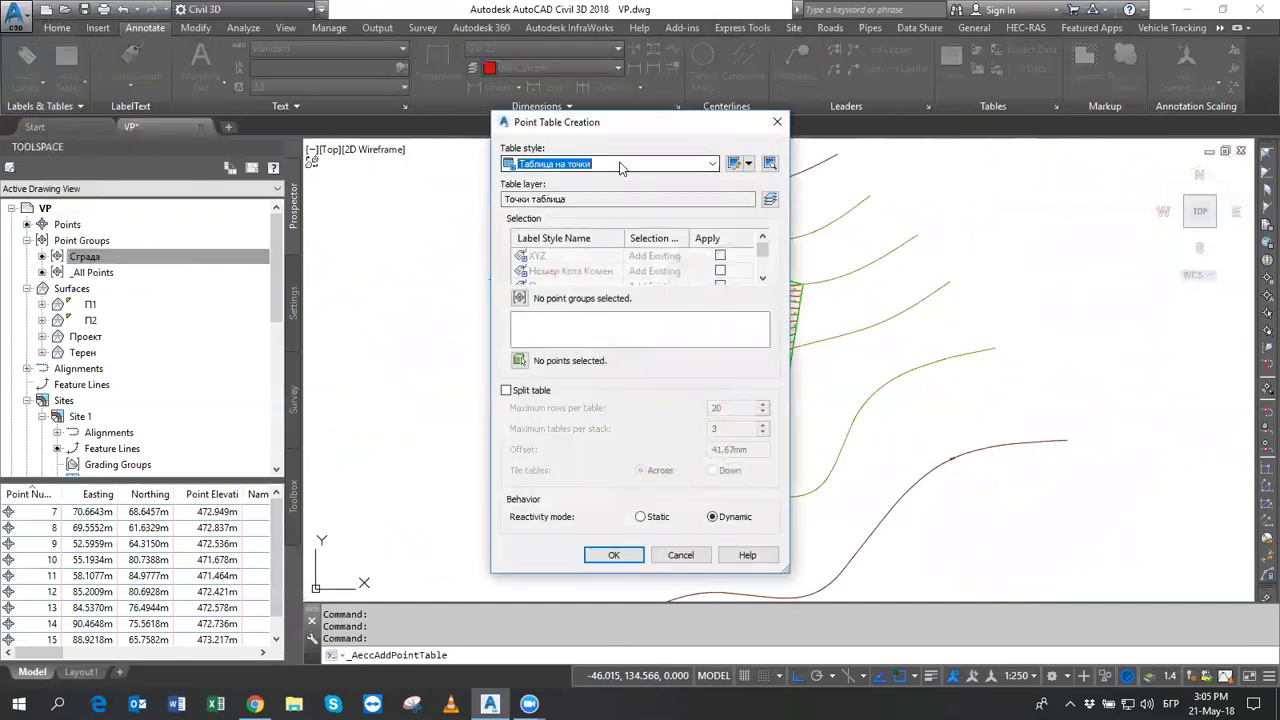
pyautogui.click(519, 298)
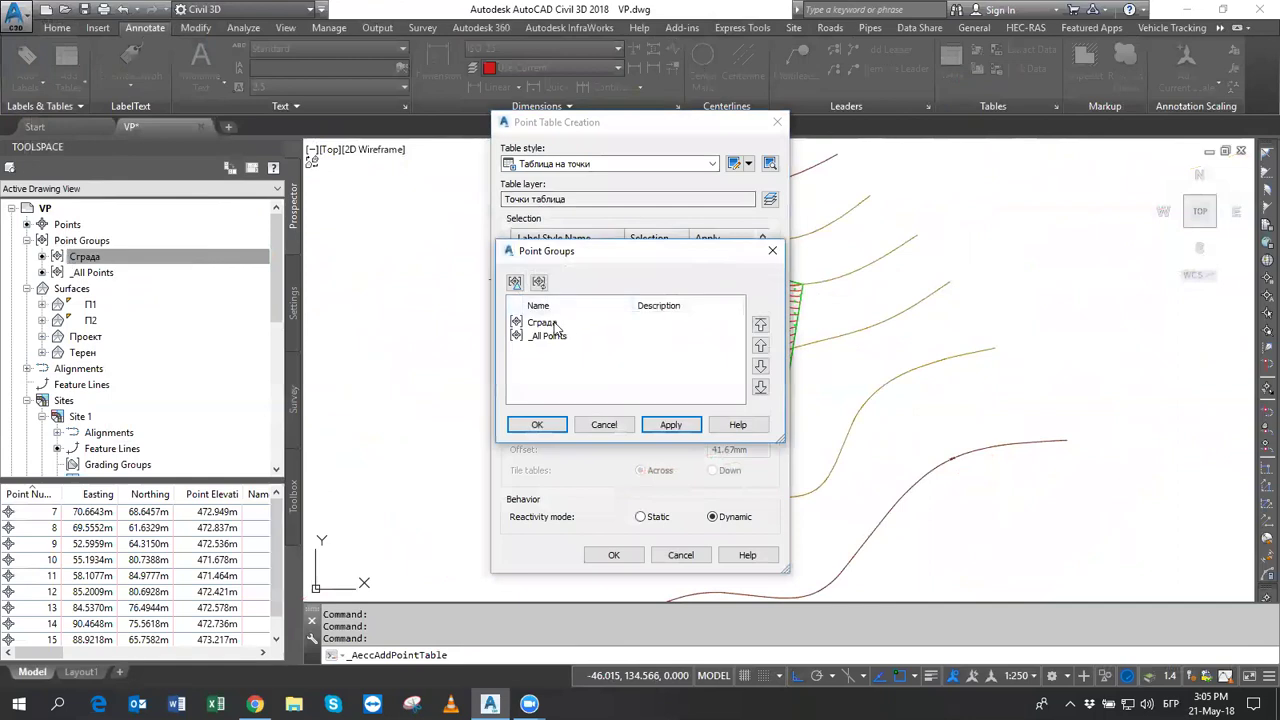
pyautogui.click(553, 323)
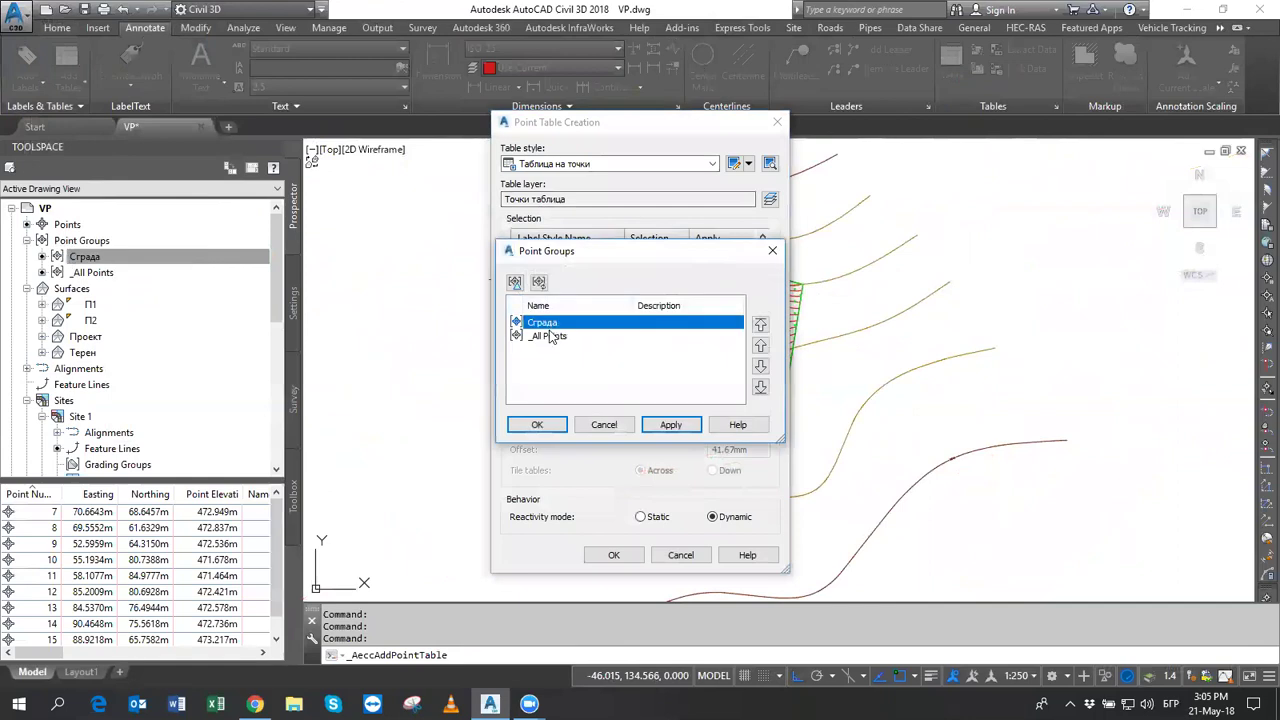
pyautogui.click(538, 426)
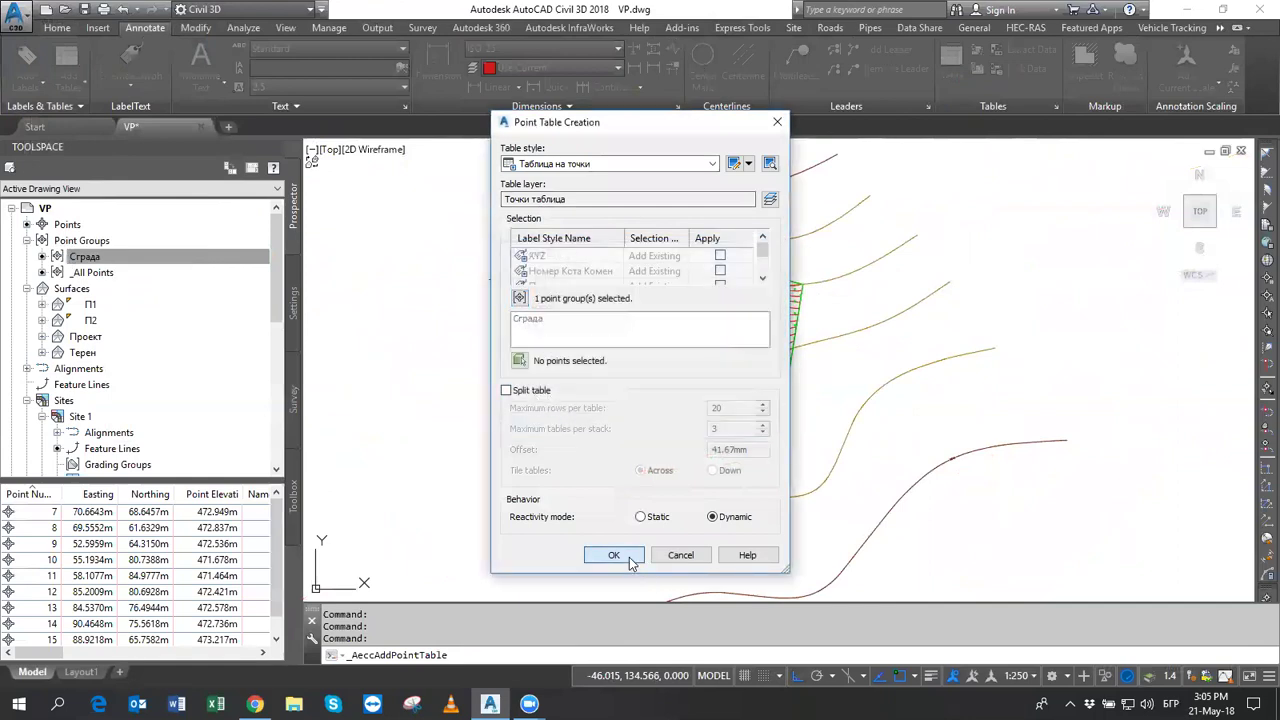
pyautogui.click(630, 563)
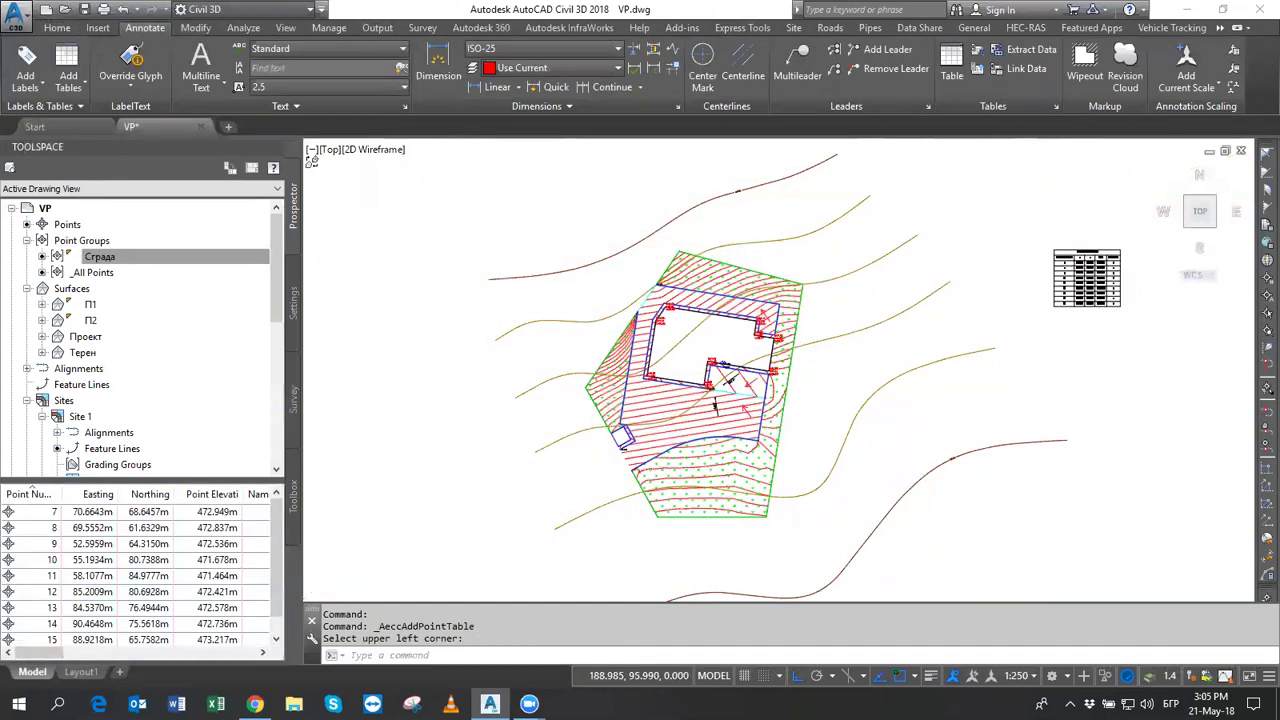
pyautogui.click(1053, 249)
pyautogui.scroll(5, 1070, 262)
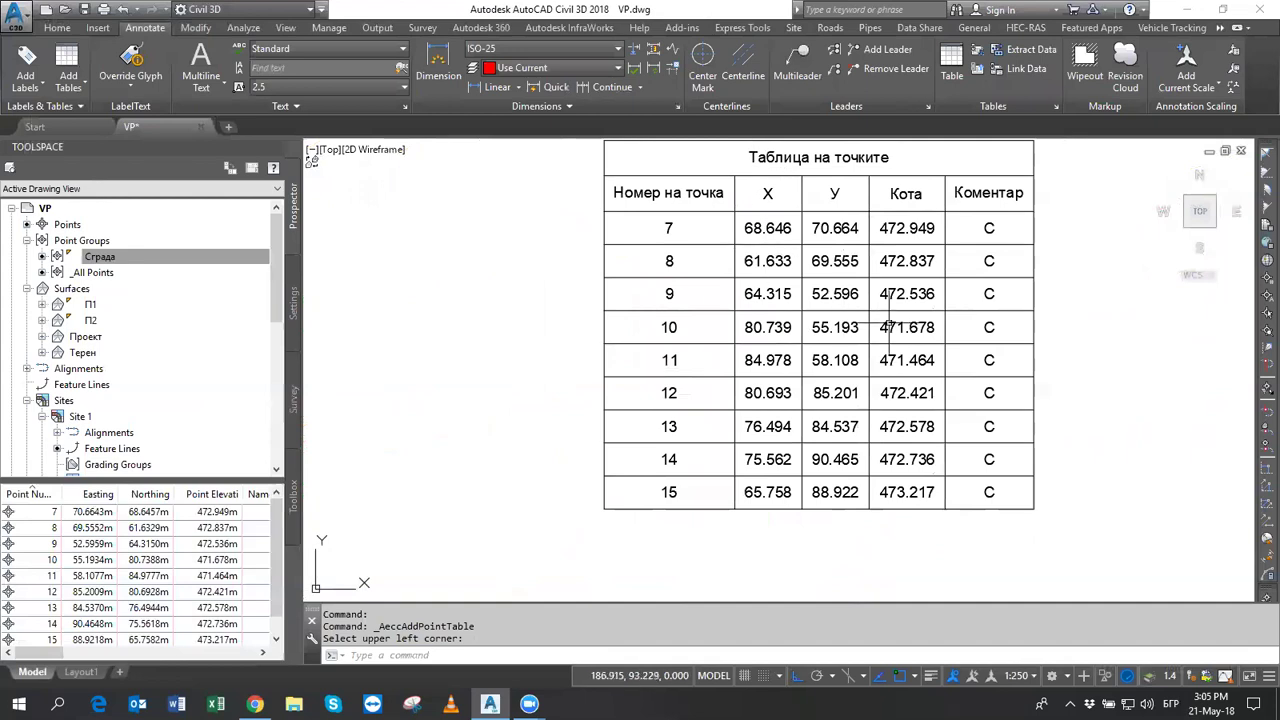
pyautogui.scroll(-3, 889, 326)
pyautogui.scroll(-2, 860, 300)
pyautogui.scroll(1, 382, 400)
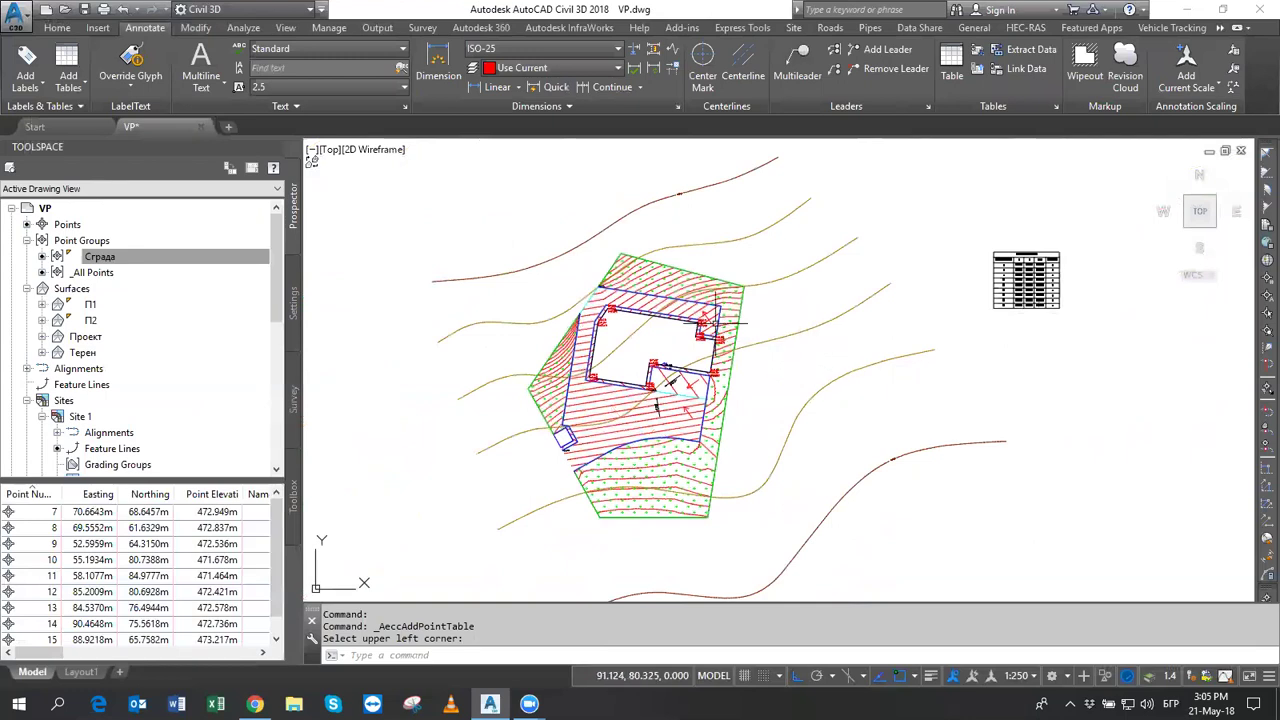
pyautogui.scroll(4, 718, 323)
pyautogui.moveTo(740, 303); pyautogui.dragTo(783, 315, button='middle')
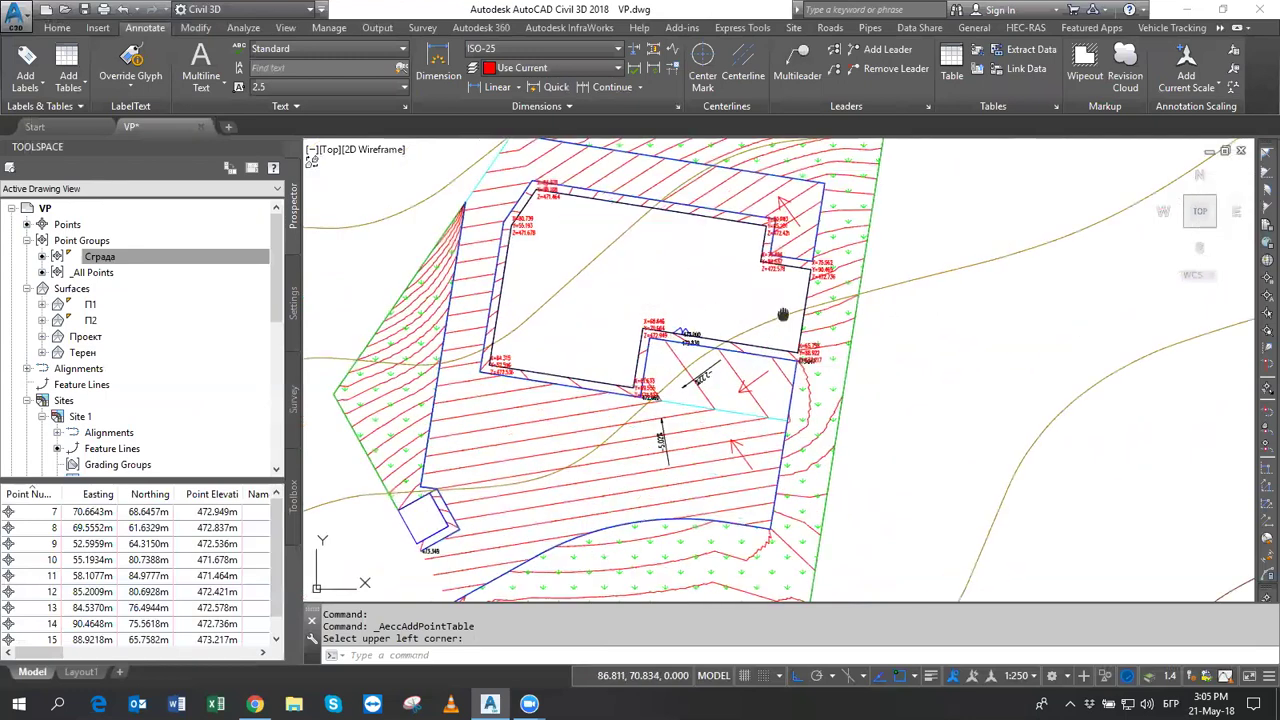
pyautogui.scroll(-2, 783, 315)
pyautogui.scroll(-3, 783, 315)
pyautogui.moveTo(1075, 210); pyautogui.dragTo(1028, 237, button='middle')
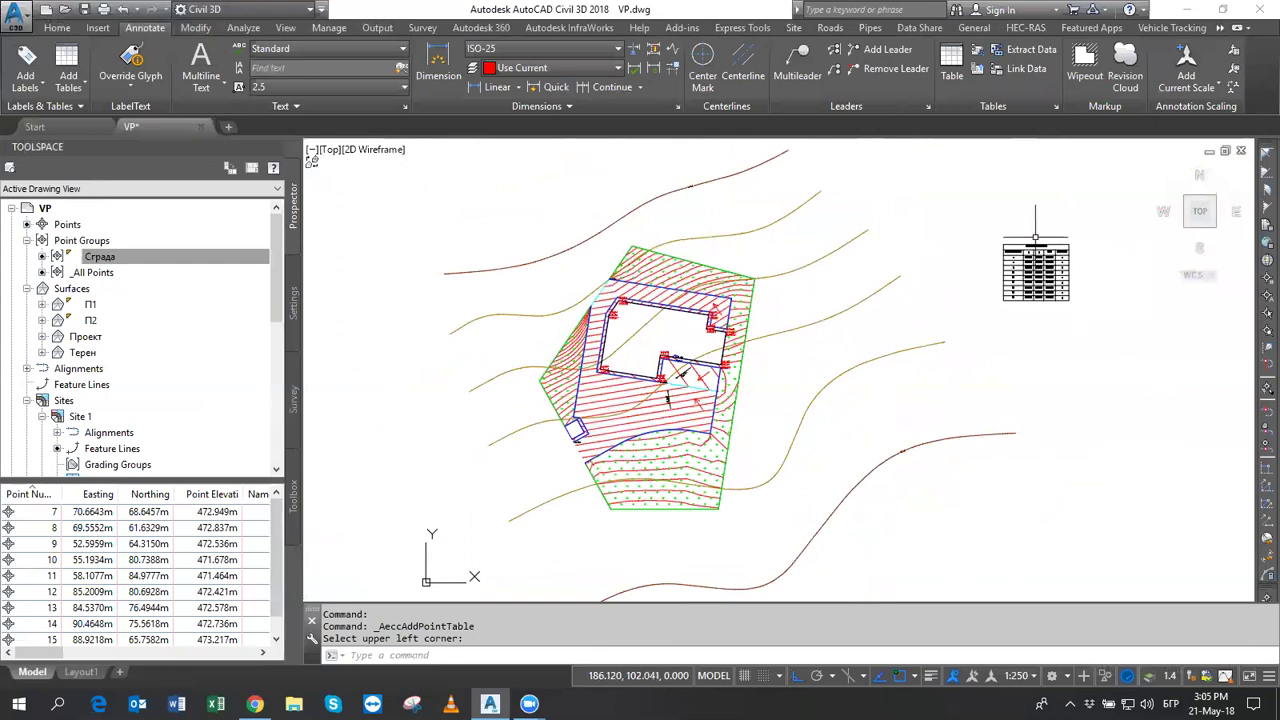
pyautogui.rightClick(101, 262)
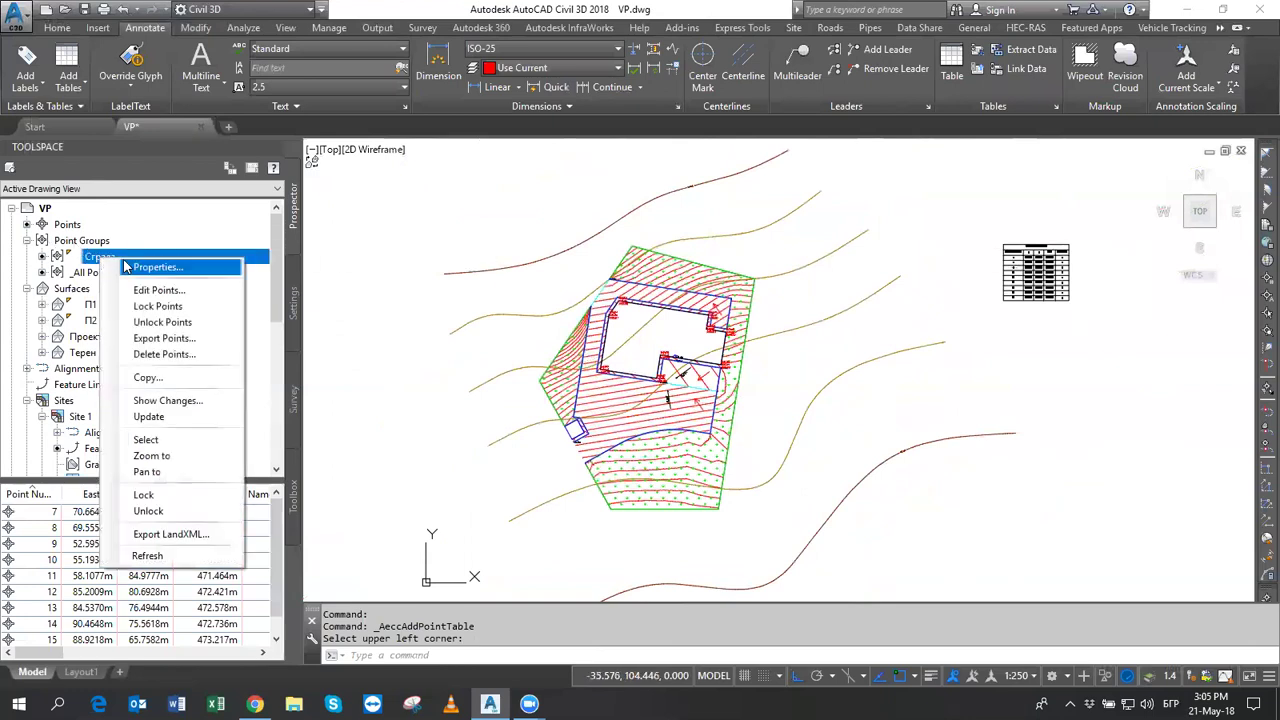
pyautogui.click(155, 340)
pyautogui.click(566, 257)
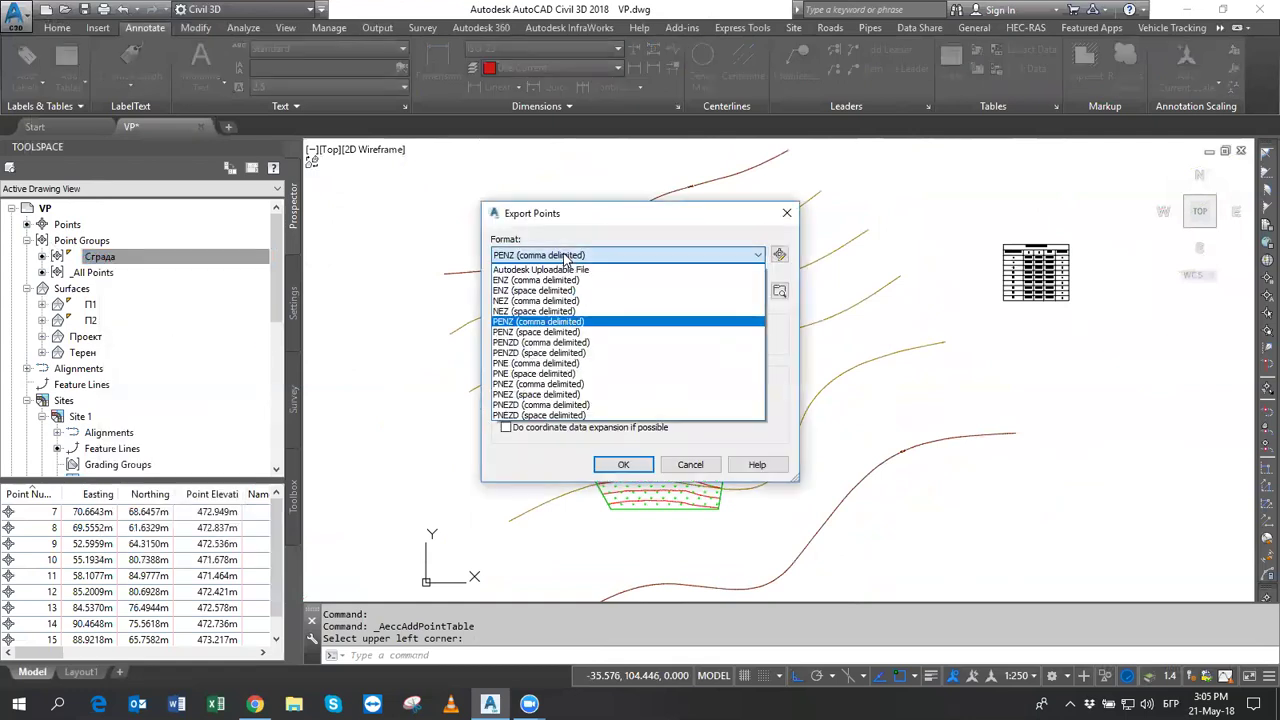
pyautogui.click(566, 257)
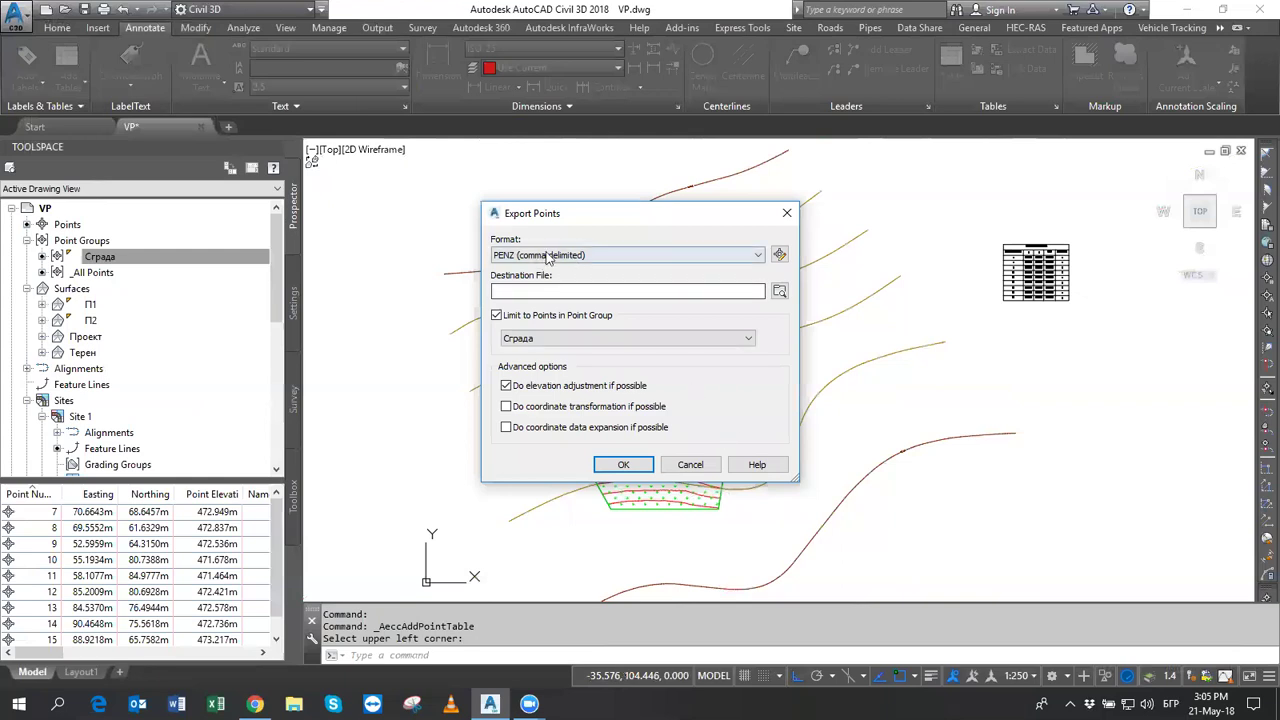
pyautogui.click(693, 466)
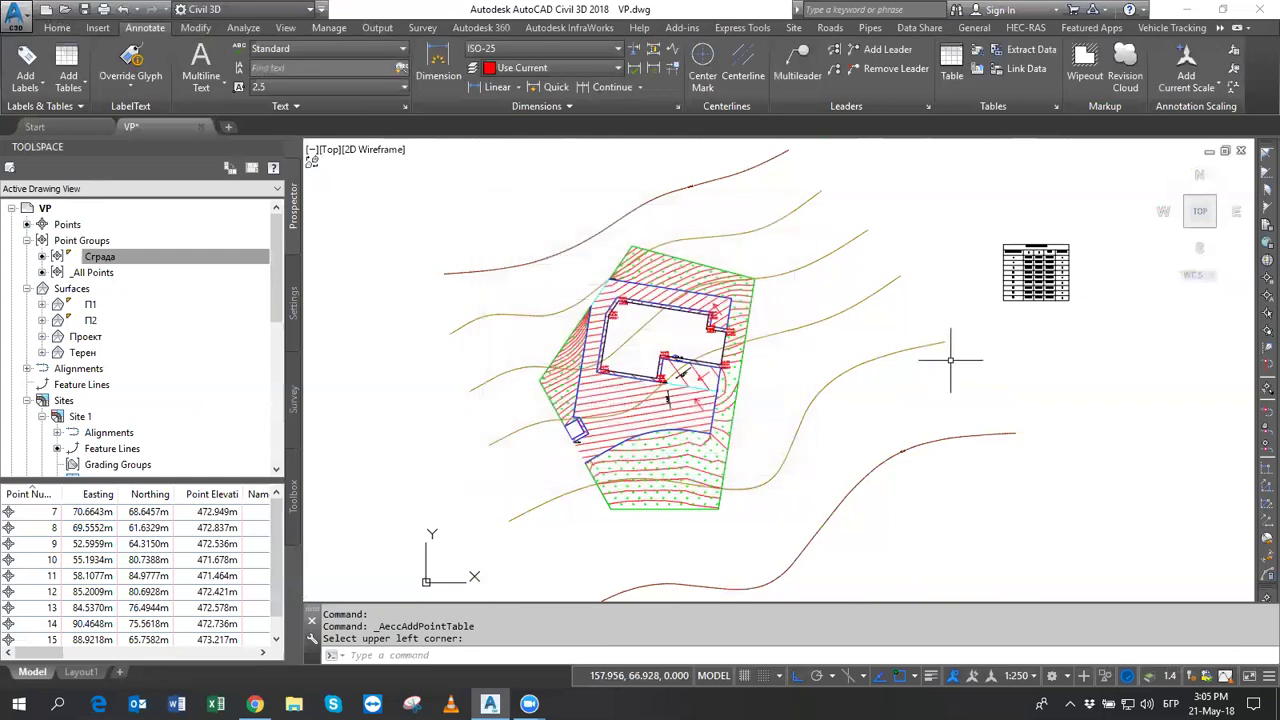
pyautogui.scroll(2, 686, 281)
pyautogui.scroll(2, 686, 281)
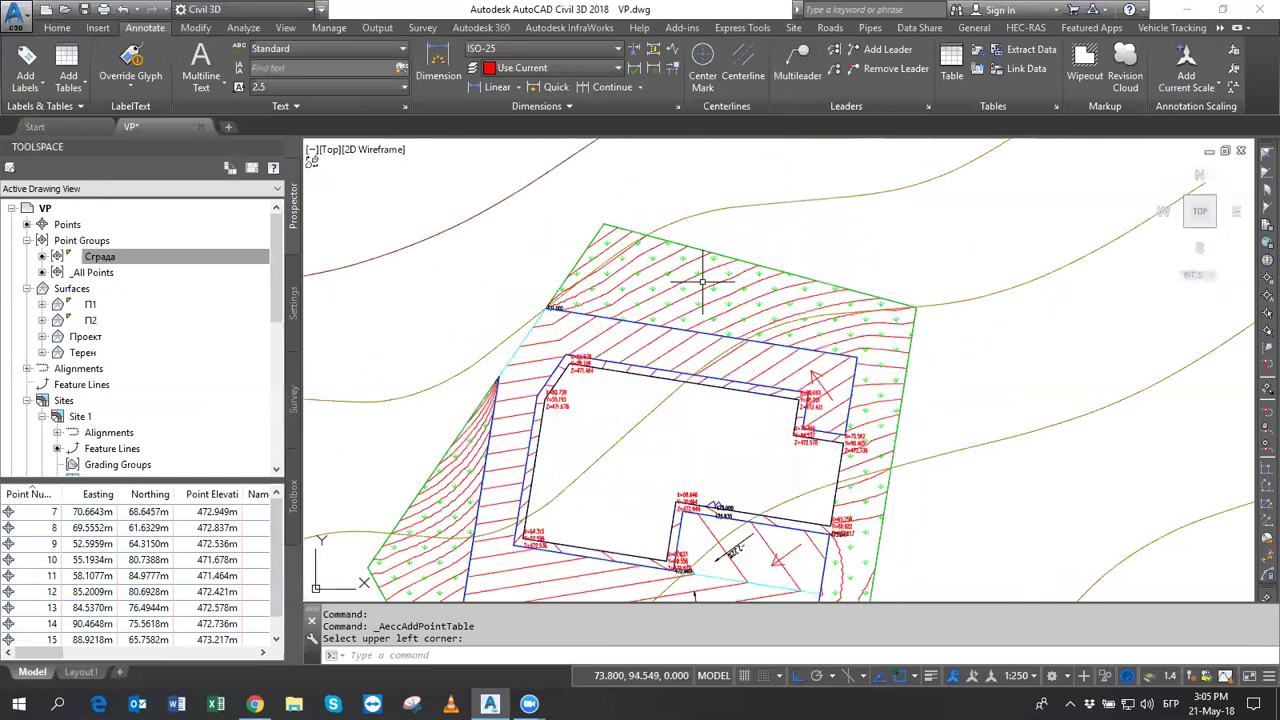
pyautogui.click(736, 265)
pyautogui.rightClick(736, 265)
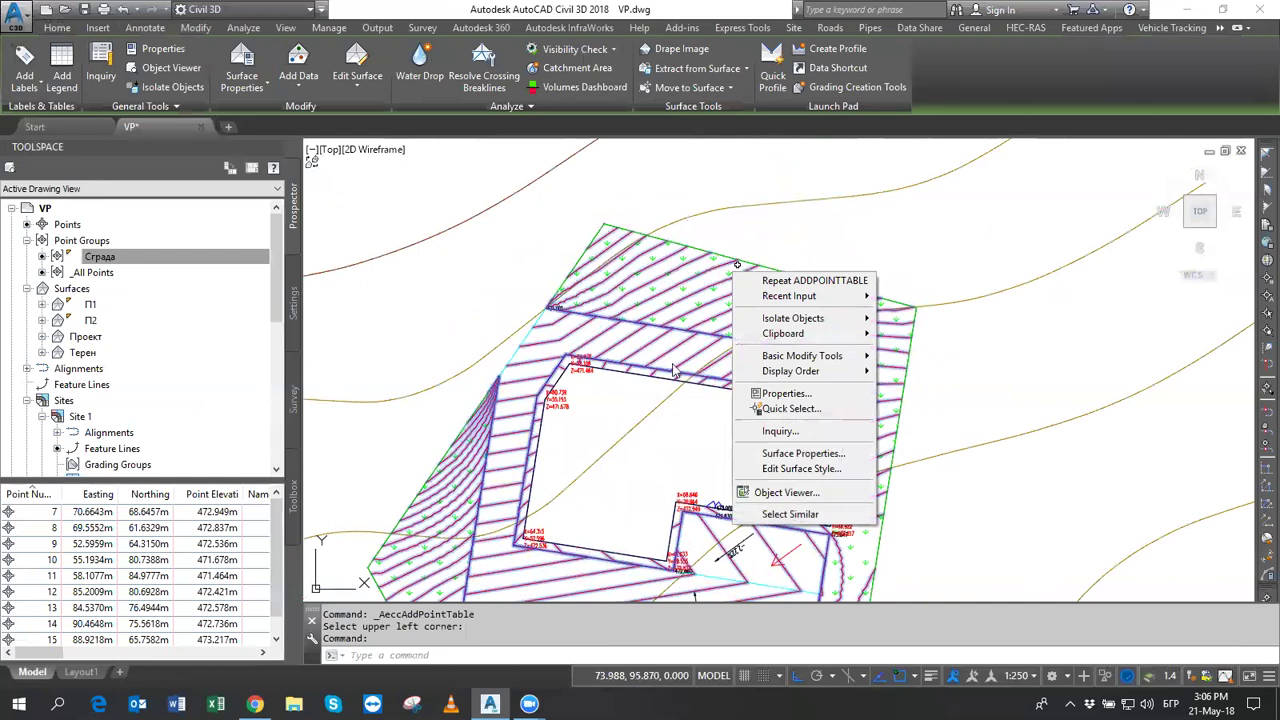
pyautogui.click(519, 278)
pyautogui.moveTo(619, 347); pyautogui.dragTo(714, 242, button='middle')
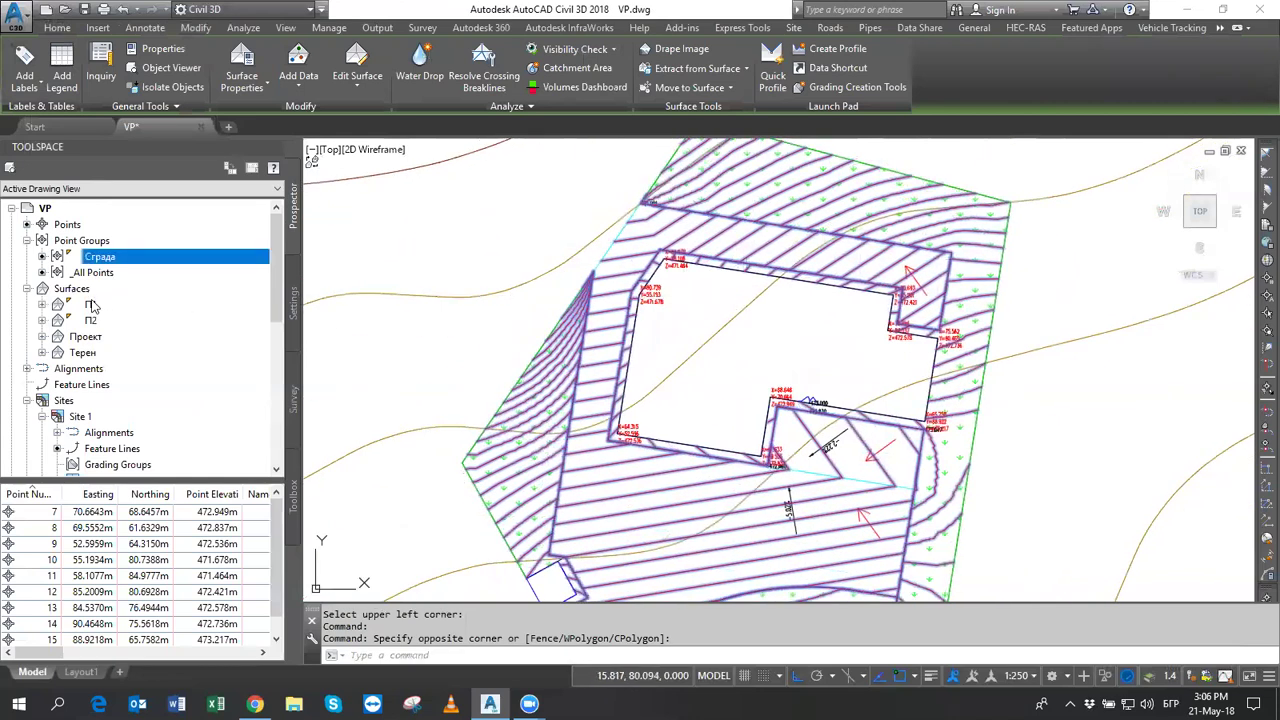
pyautogui.click(90, 305)
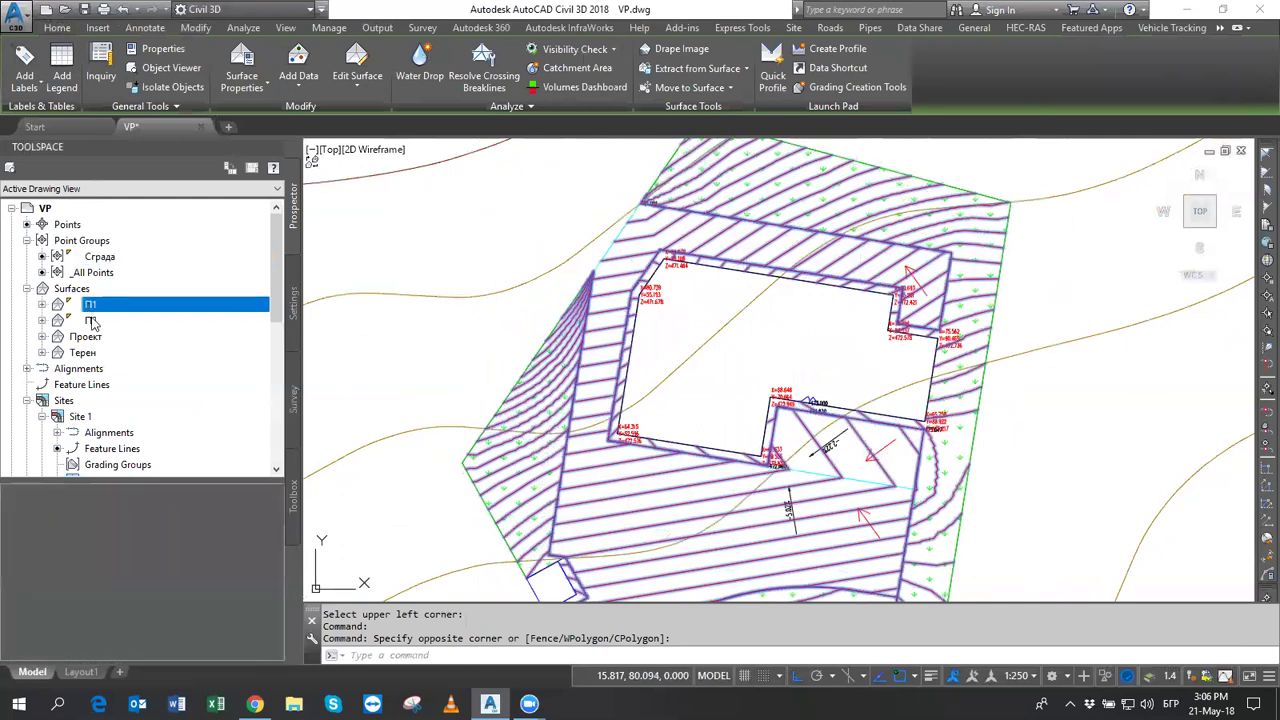
pyautogui.click(94, 321)
pyautogui.click(99, 305)
pyautogui.click(99, 322)
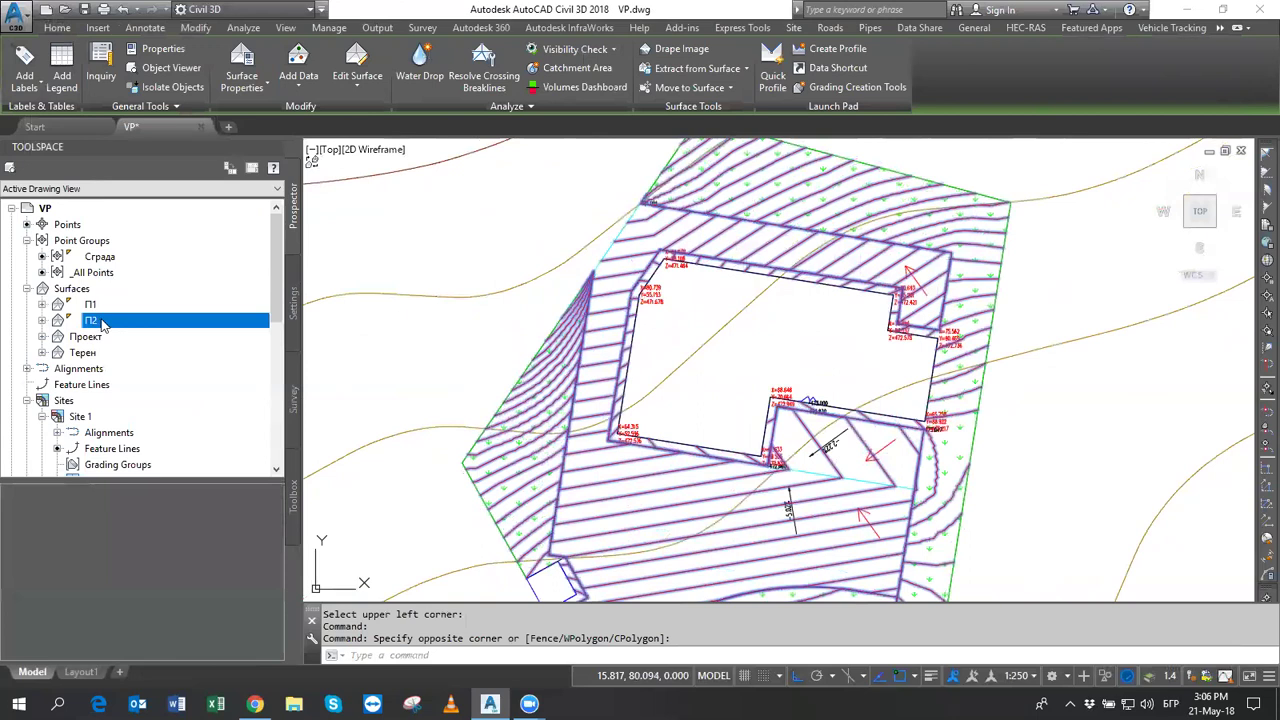
pyautogui.moveTo(799, 369); pyautogui.dragTo(801, 287, button='middle')
pyautogui.scroll(2, 643, 376)
pyautogui.scroll(2, 585, 406)
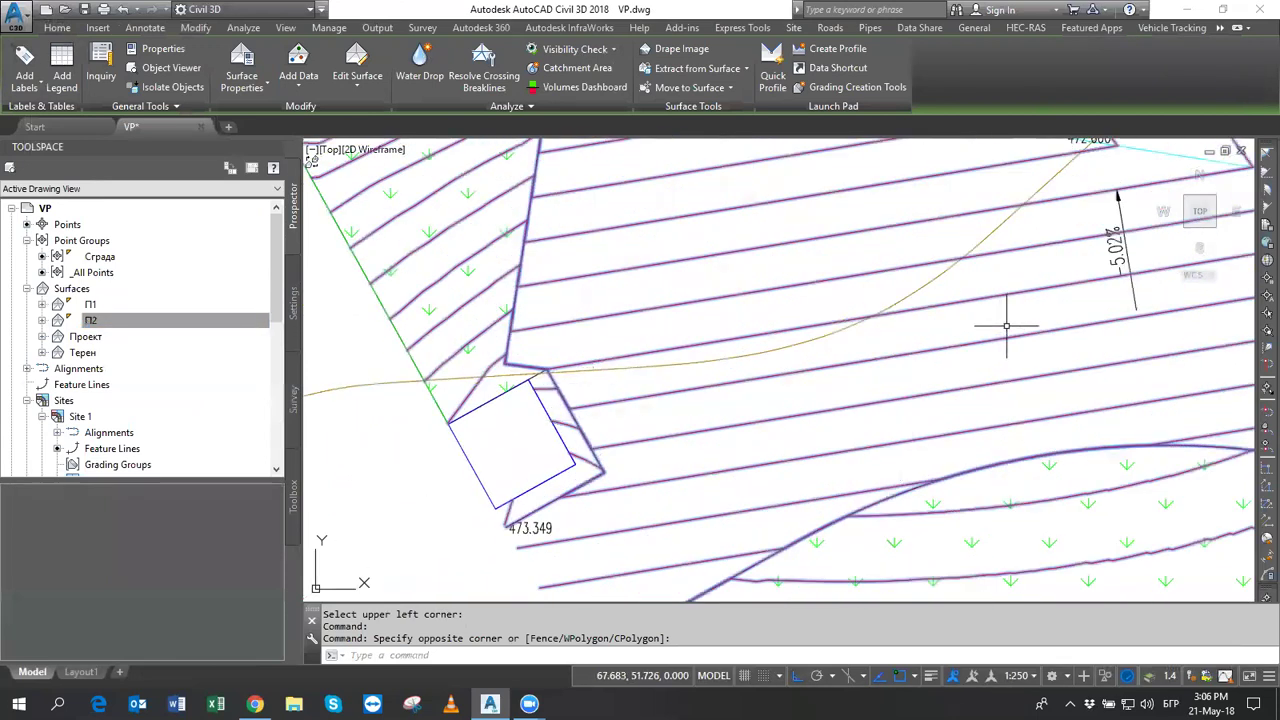
pyautogui.scroll(-2, 1006, 325)
pyautogui.moveTo(908, 386); pyautogui.dragTo(771, 349, button='middle')
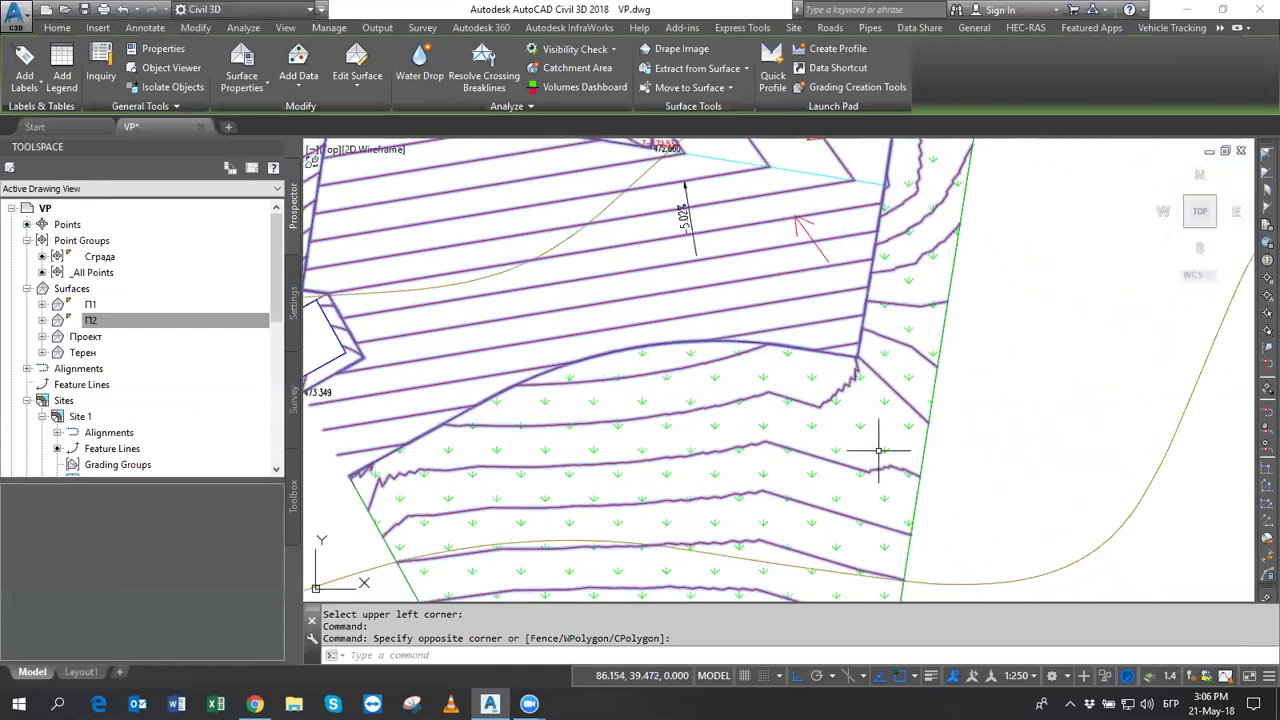
pyautogui.scroll(-2, 903, 399)
pyautogui.moveTo(964, 384); pyautogui.dragTo(974, 443, button='middle')
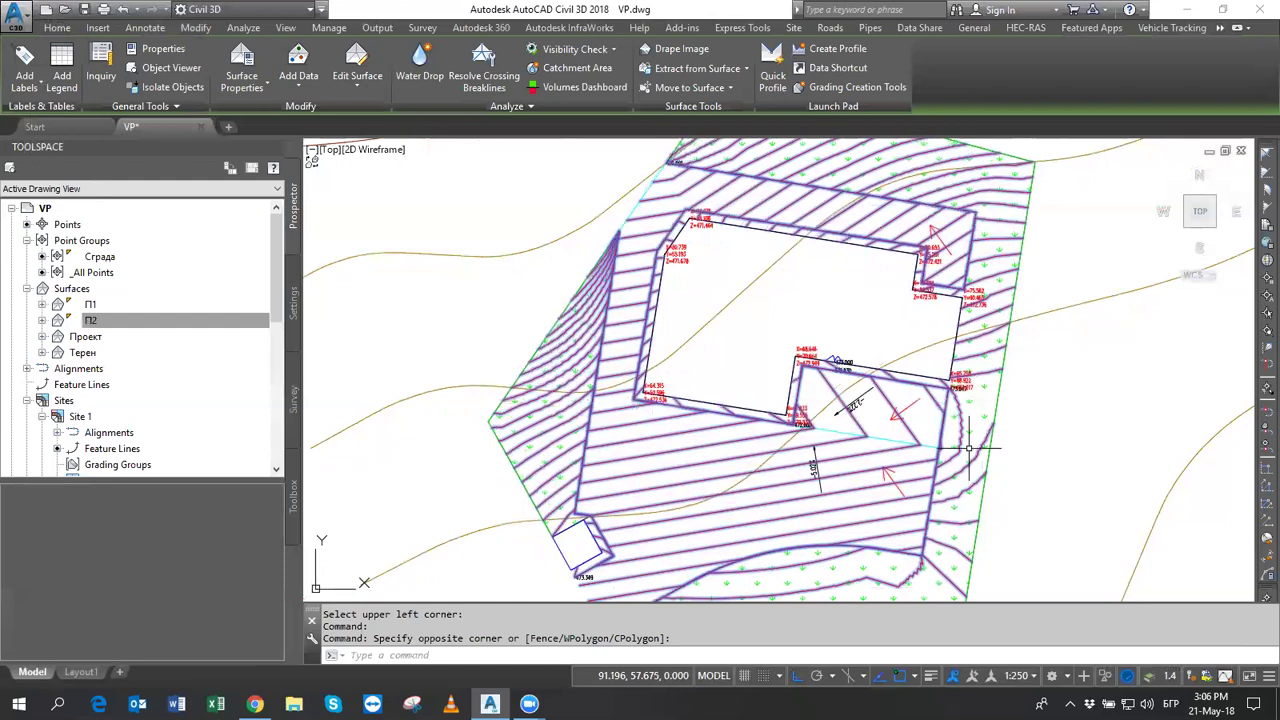
pyautogui.press('Escape')
pyautogui.press('Escape')
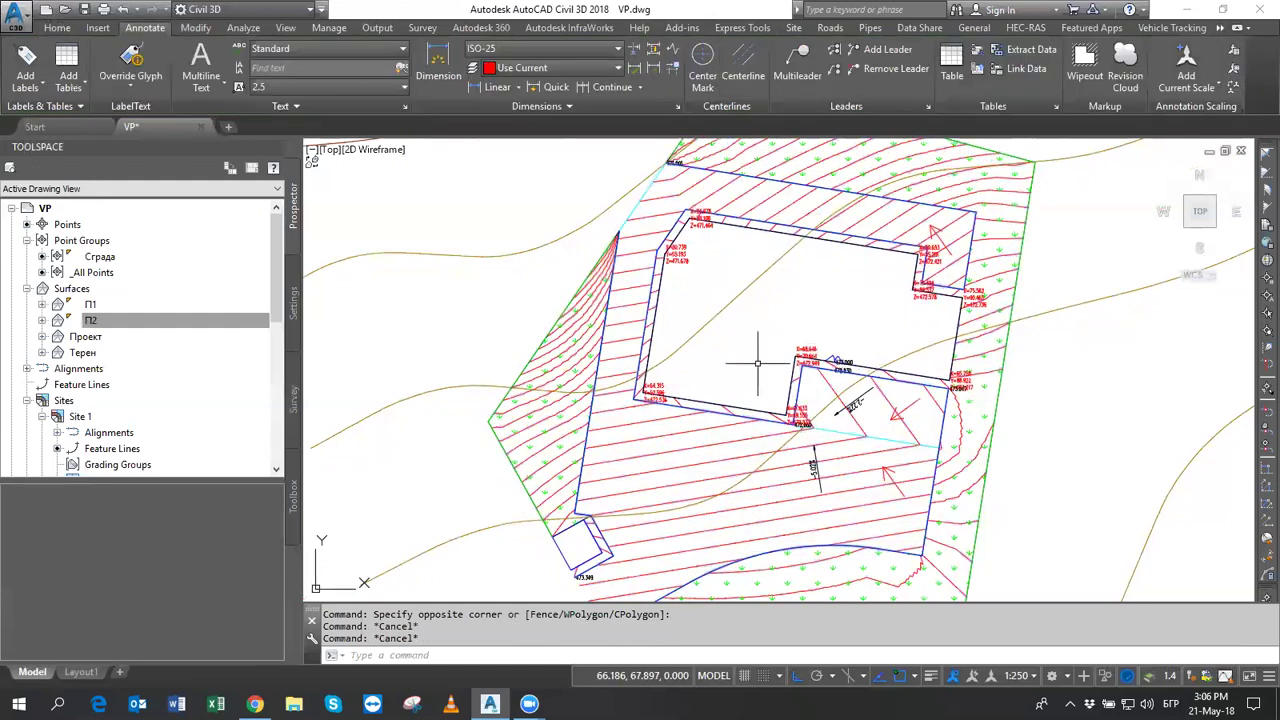
pyautogui.scroll(-2, 737, 365)
pyautogui.moveTo(761, 337)
pyautogui.mouseDown(button='middle')
pyautogui.moveTo(729, 287)
pyautogui.moveTo(727, 310)
pyautogui.mouseUp(button='middle')
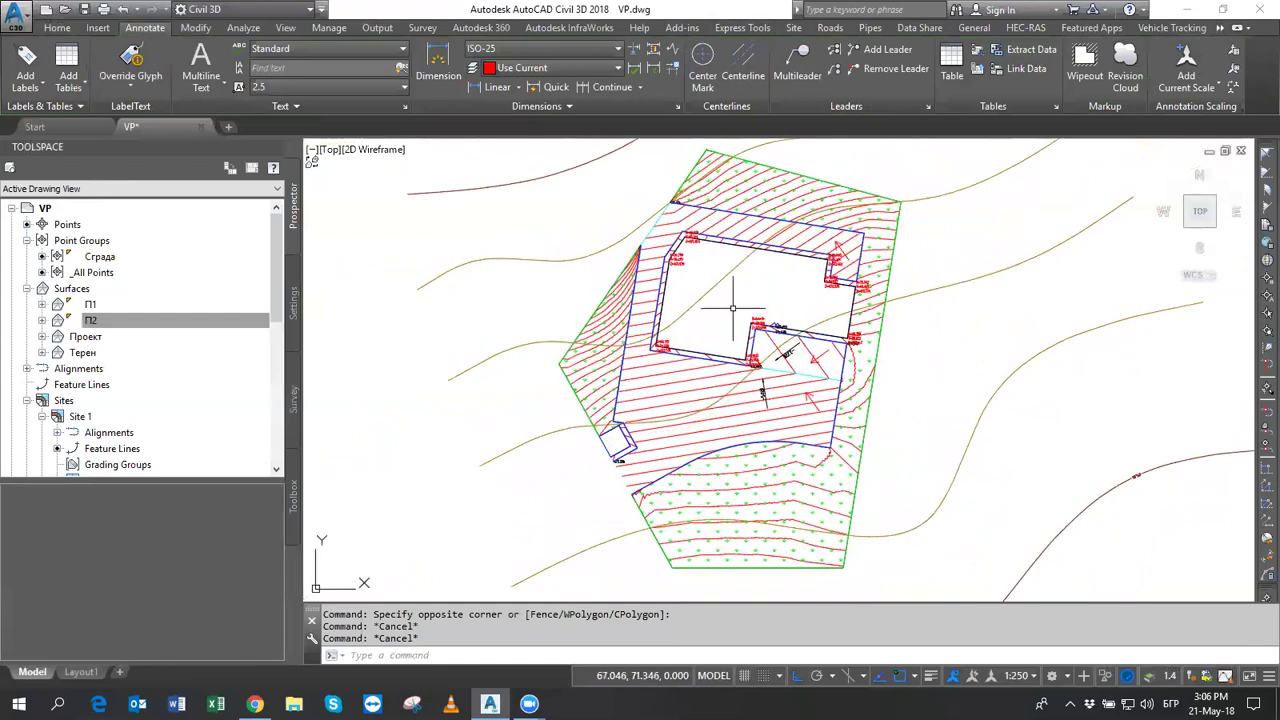